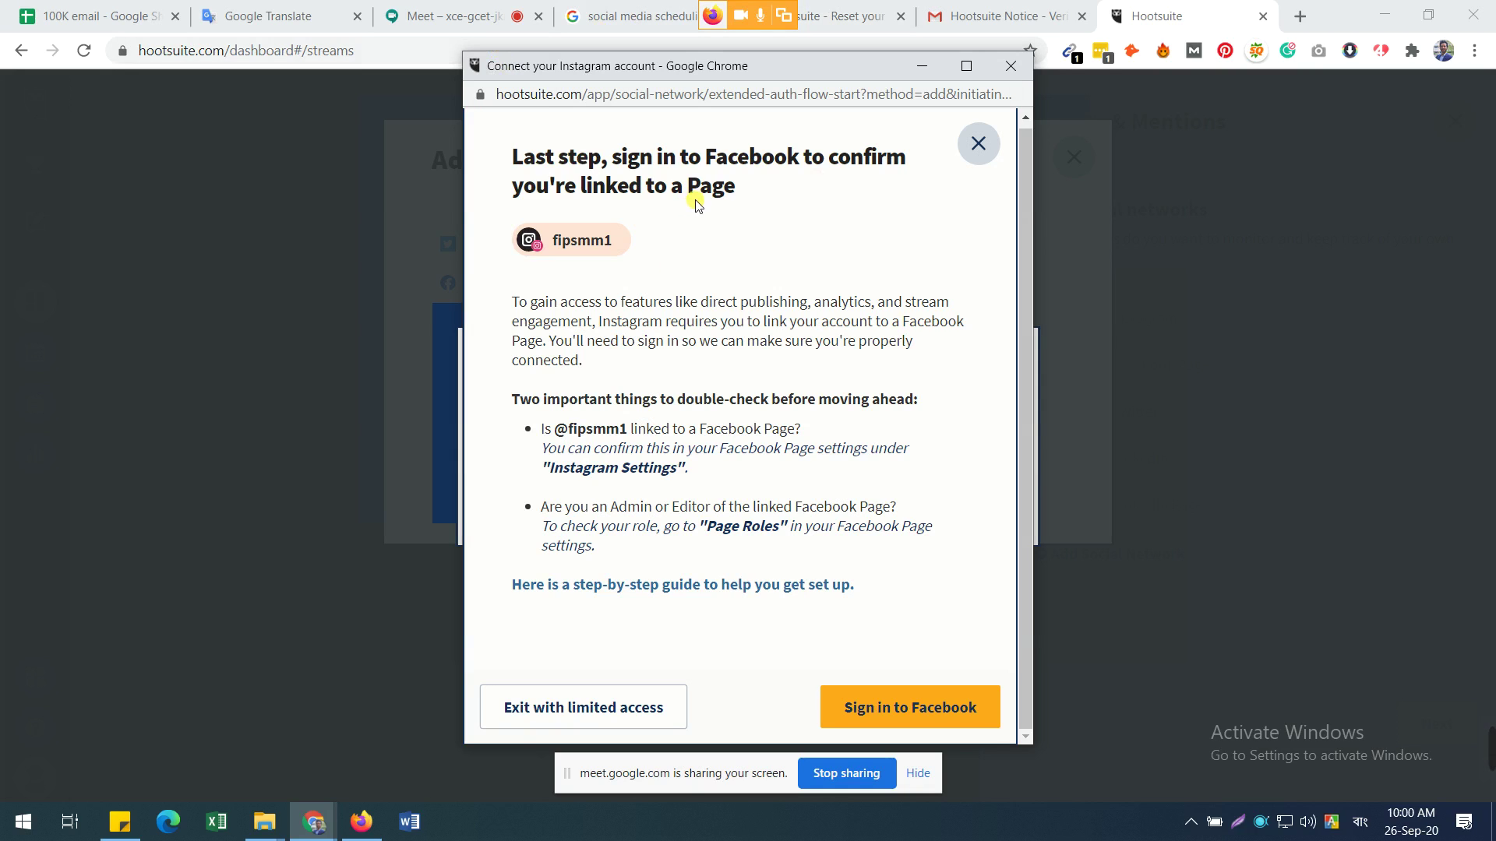
# Step: In the 100K email spreadsheet, show File > Download's list of export formats
pyautogui.click(85, 17)
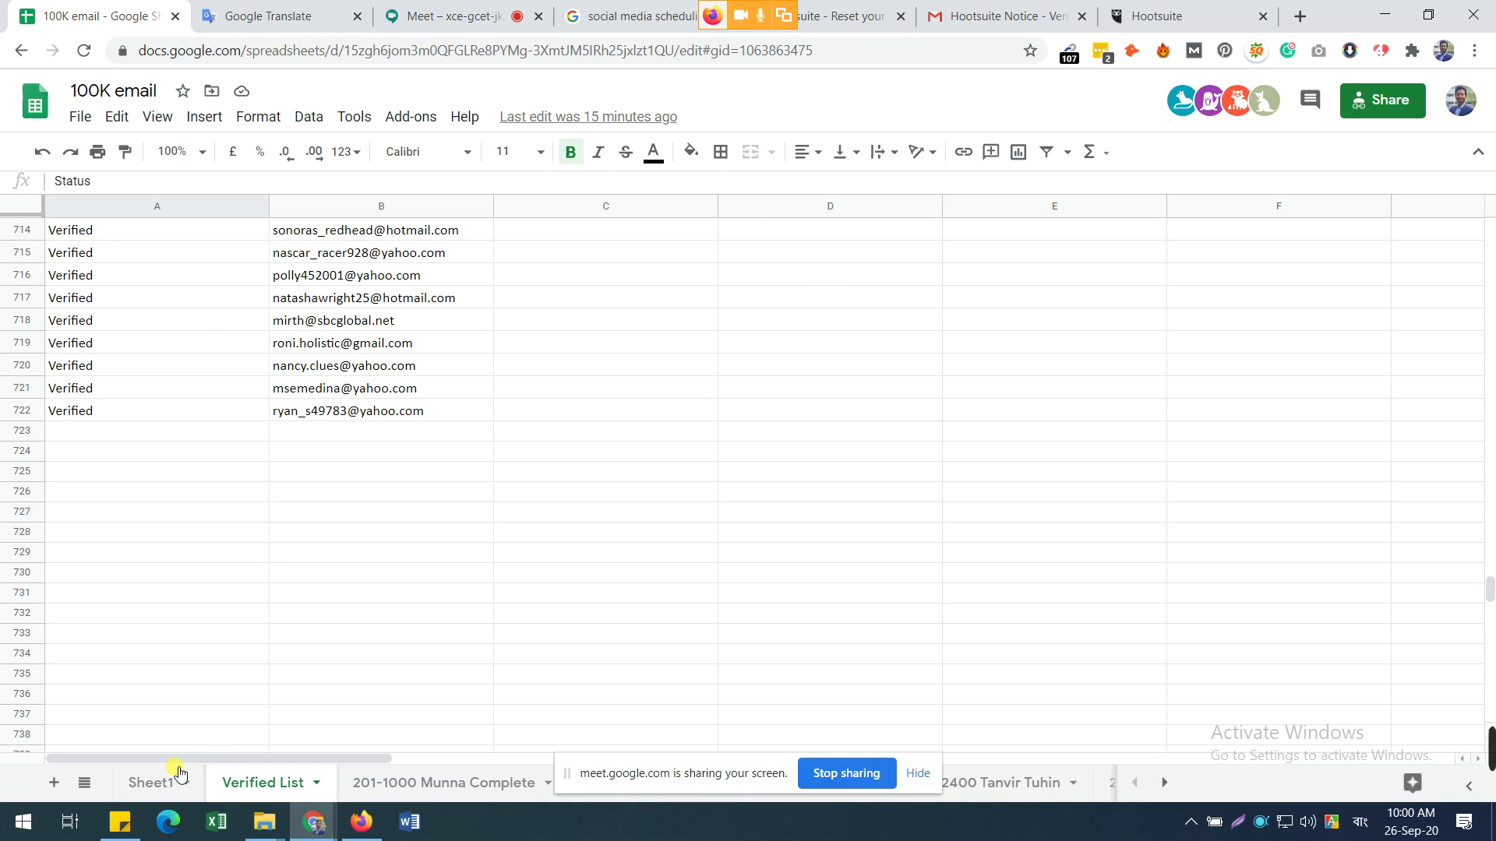
pyautogui.click(79, 116)
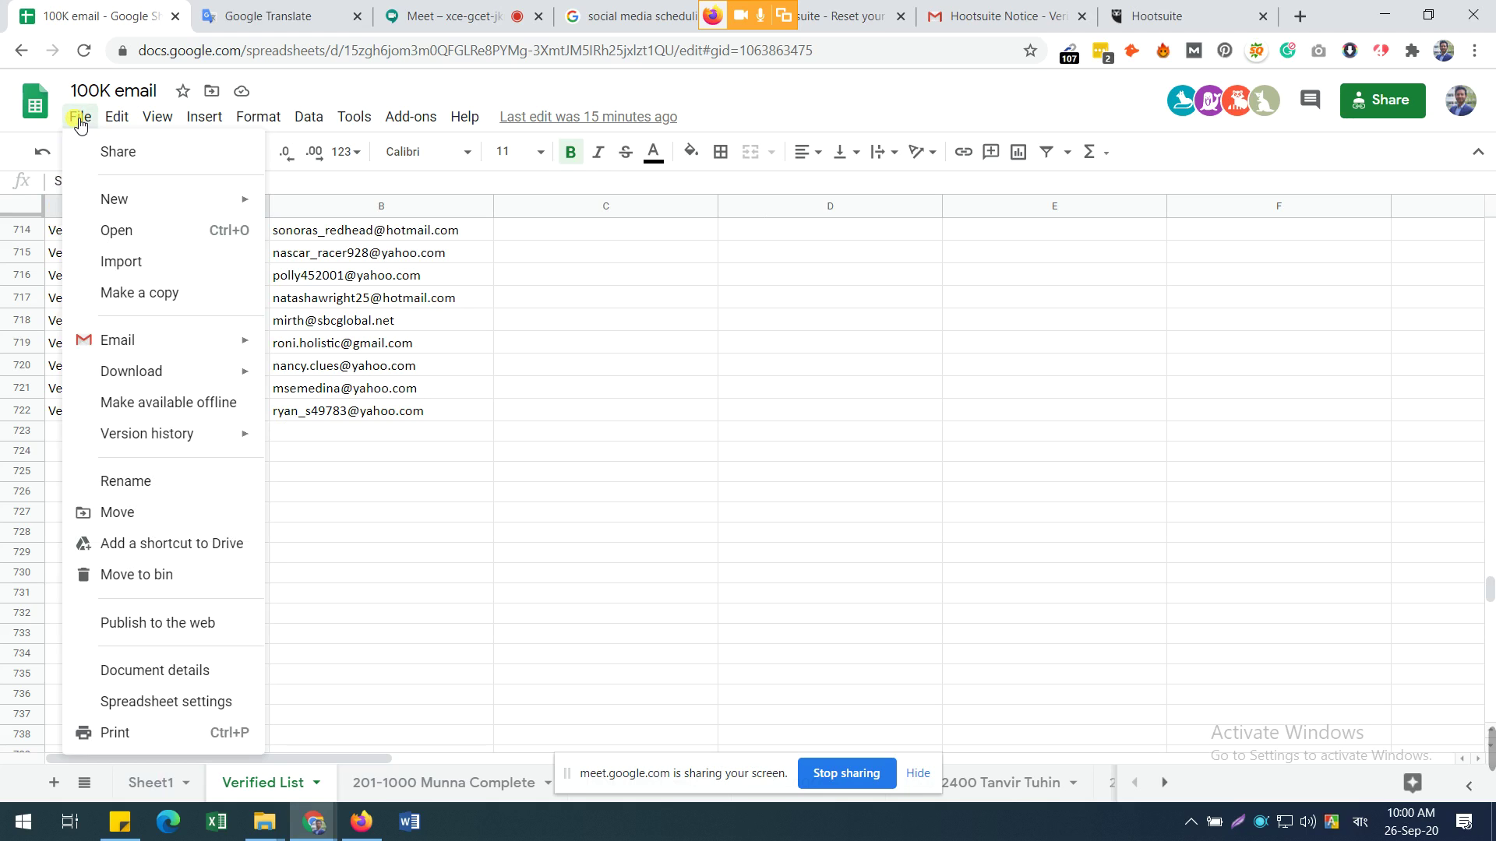
pyautogui.moveTo(143, 373)
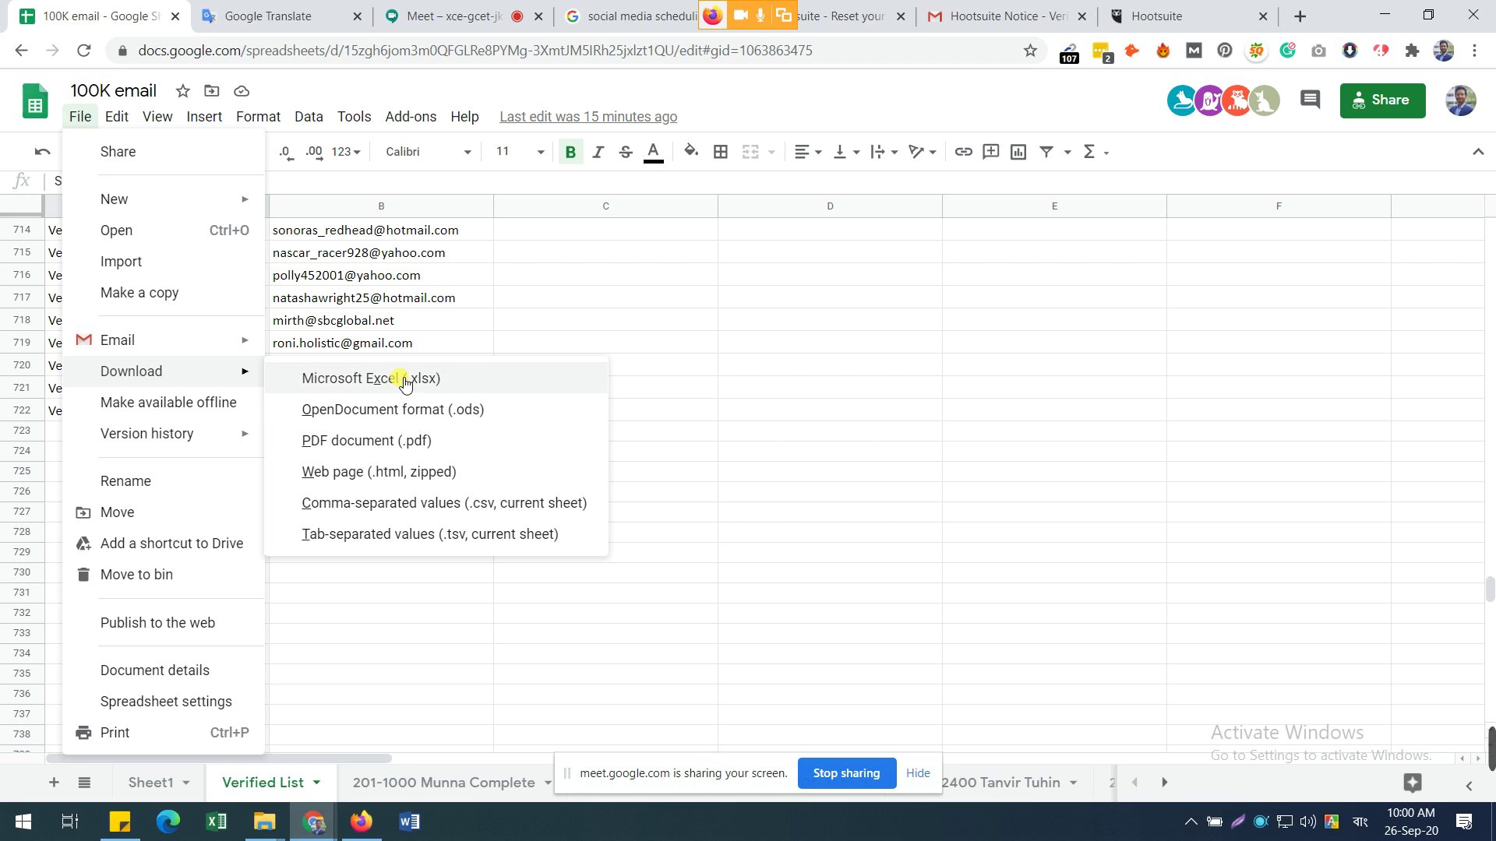
# Step: Resume the pending Instagram connection and exit it with limited access
pyautogui.click(1198, 14)
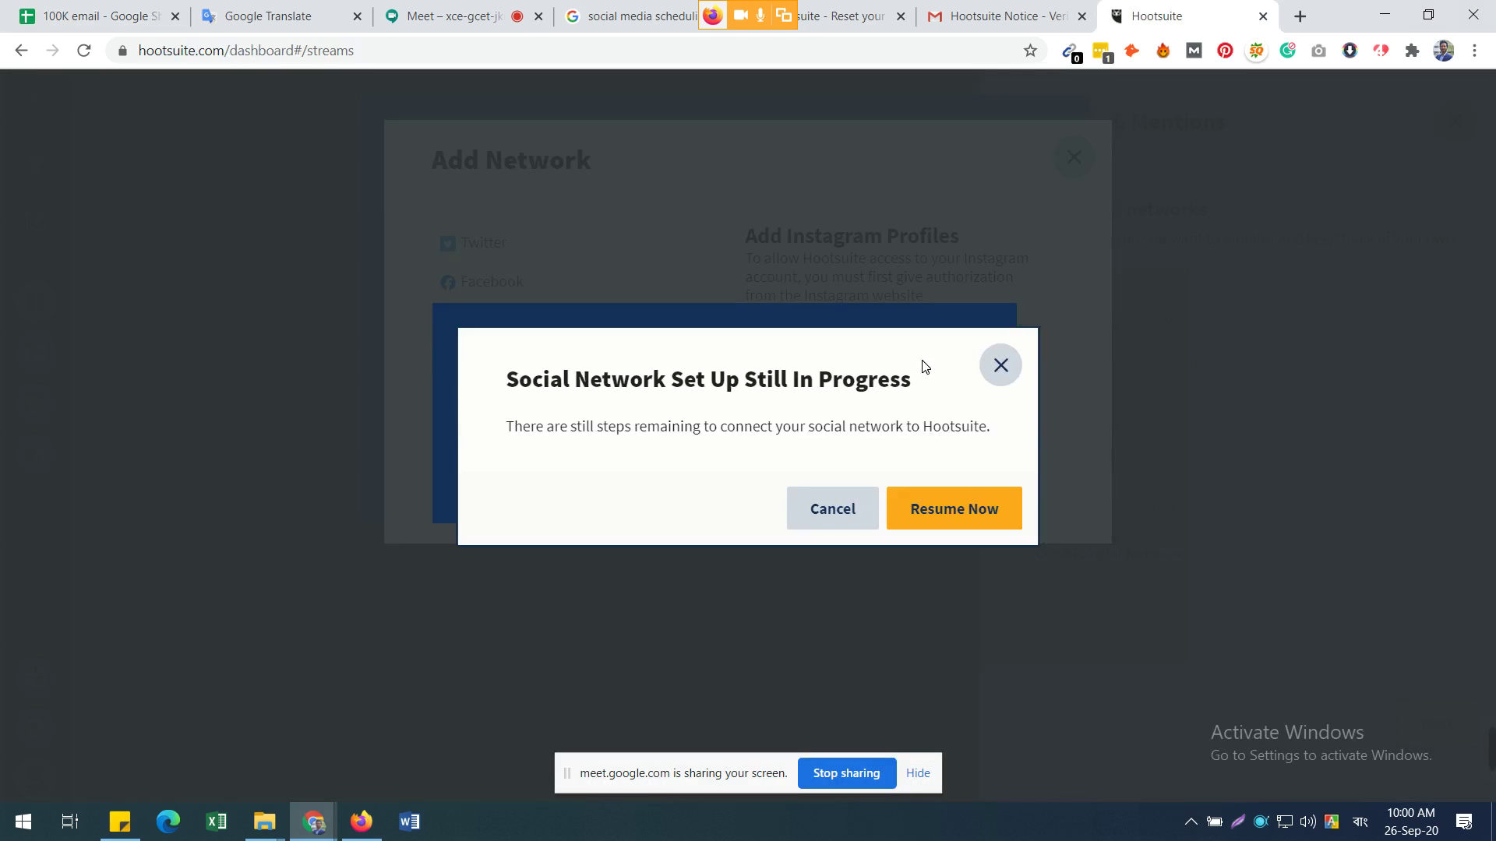
pyautogui.click(817, 526)
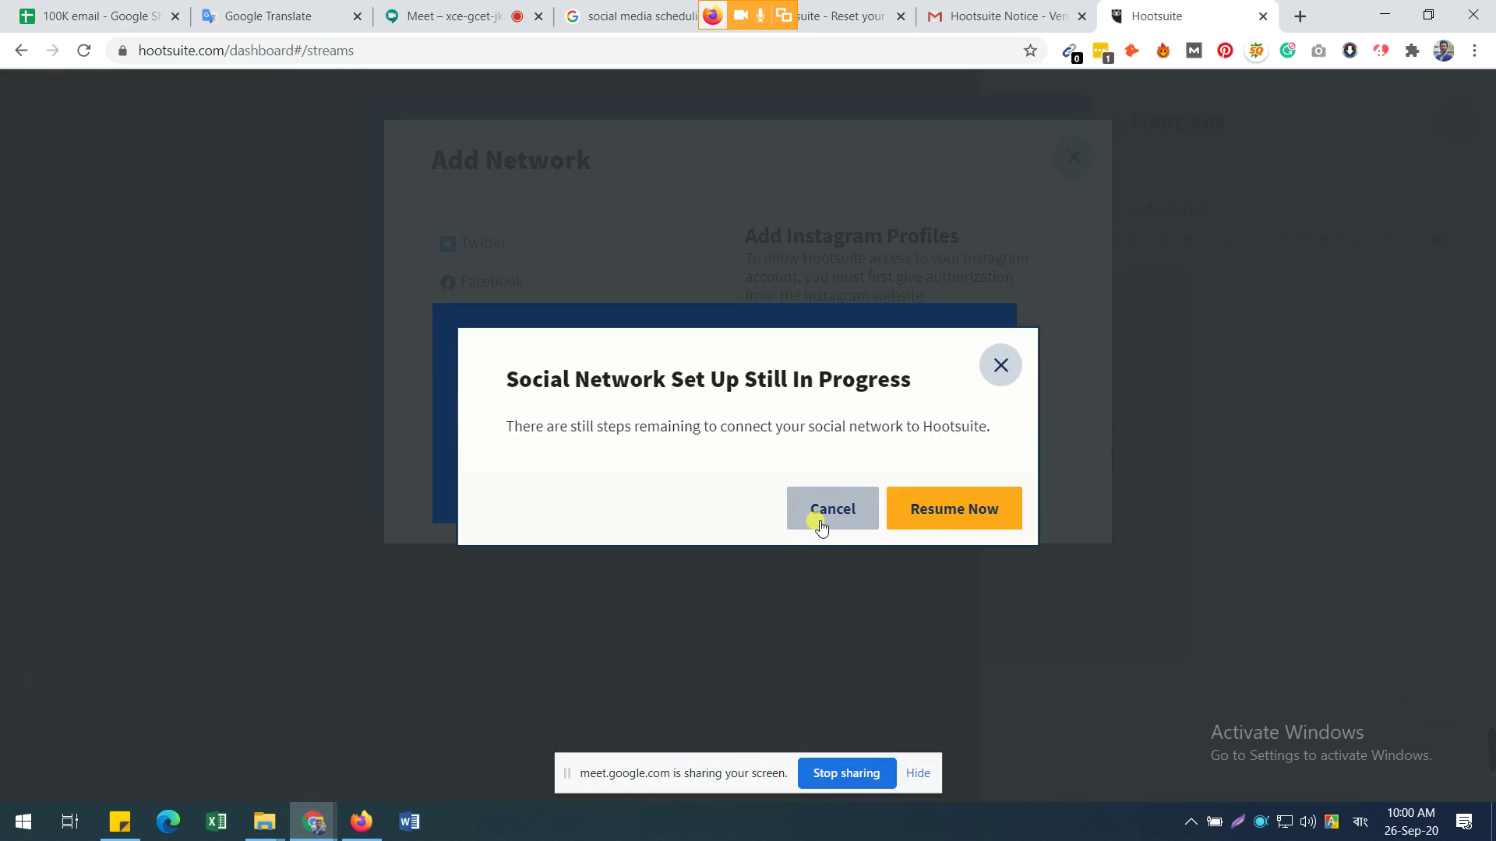
pyautogui.click(939, 511)
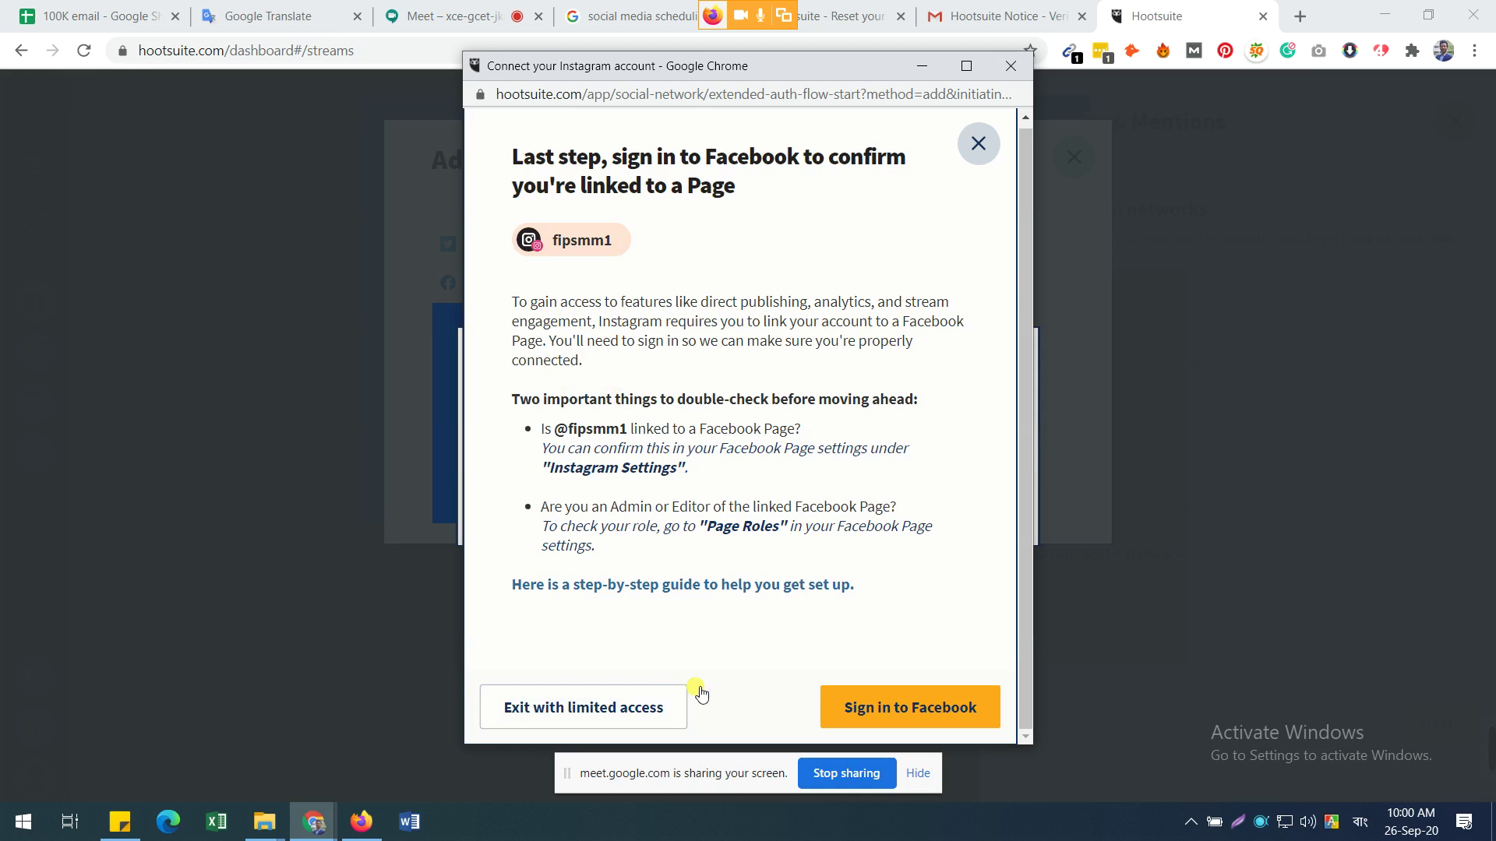
pyautogui.click(634, 707)
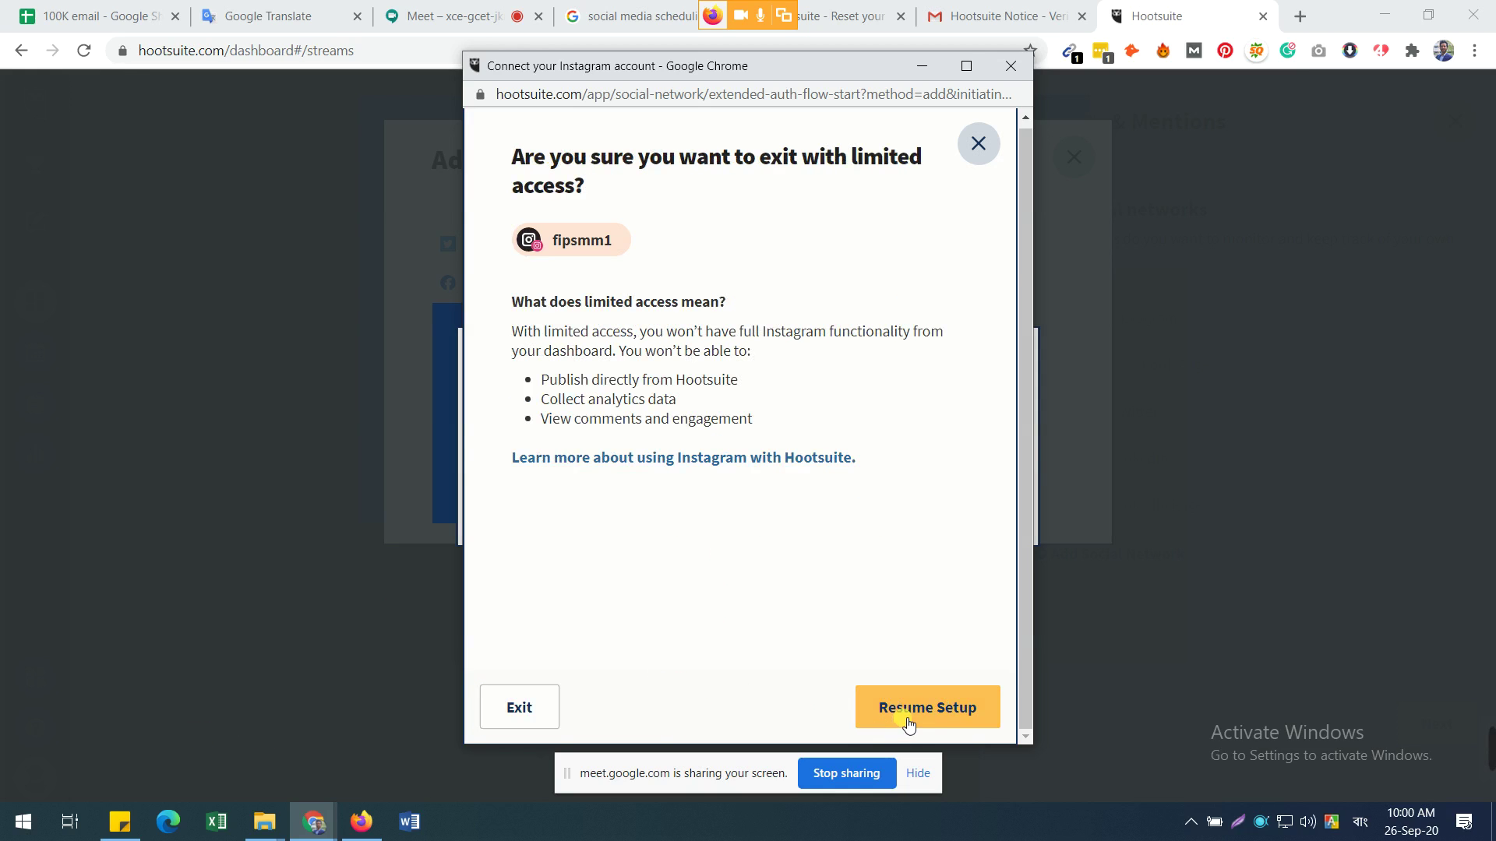
pyautogui.click(537, 707)
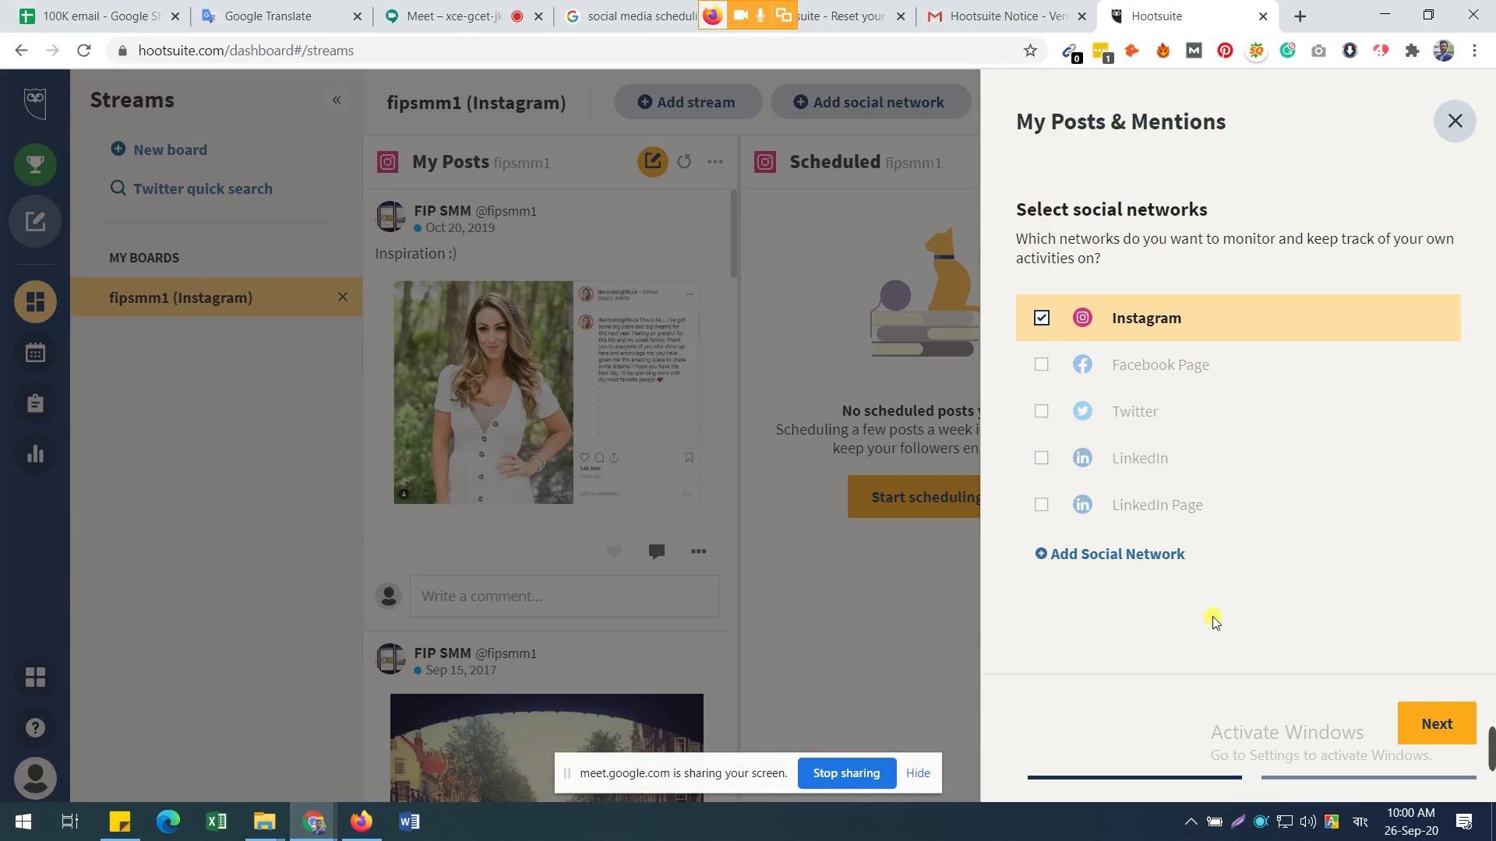
# Step: Keep Instagram as the monitored network and start authorizing Hootsuite with Twitter
pyautogui.click(1435, 723)
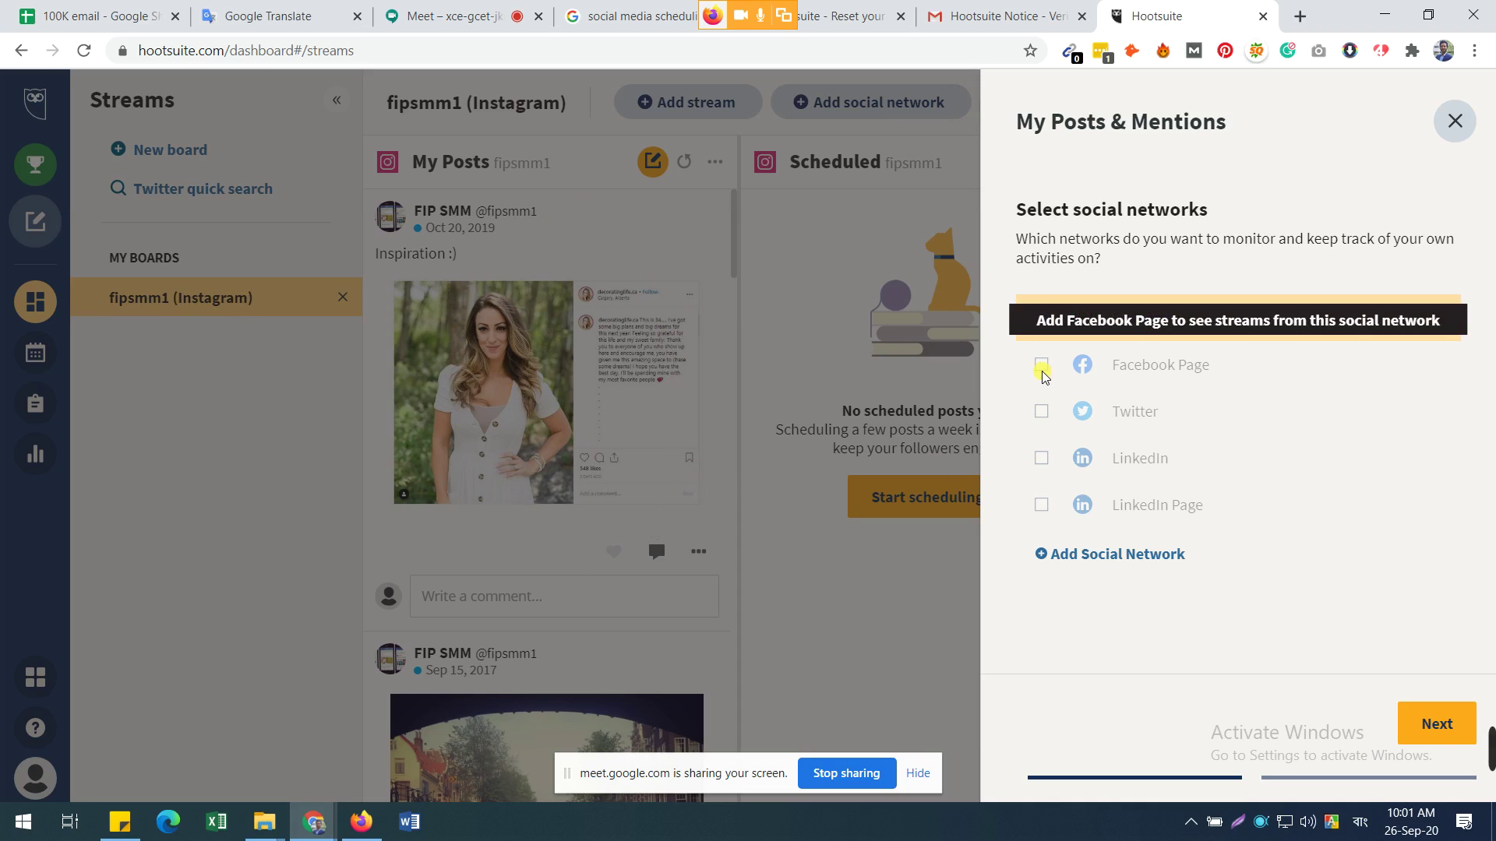
pyautogui.click(1122, 554)
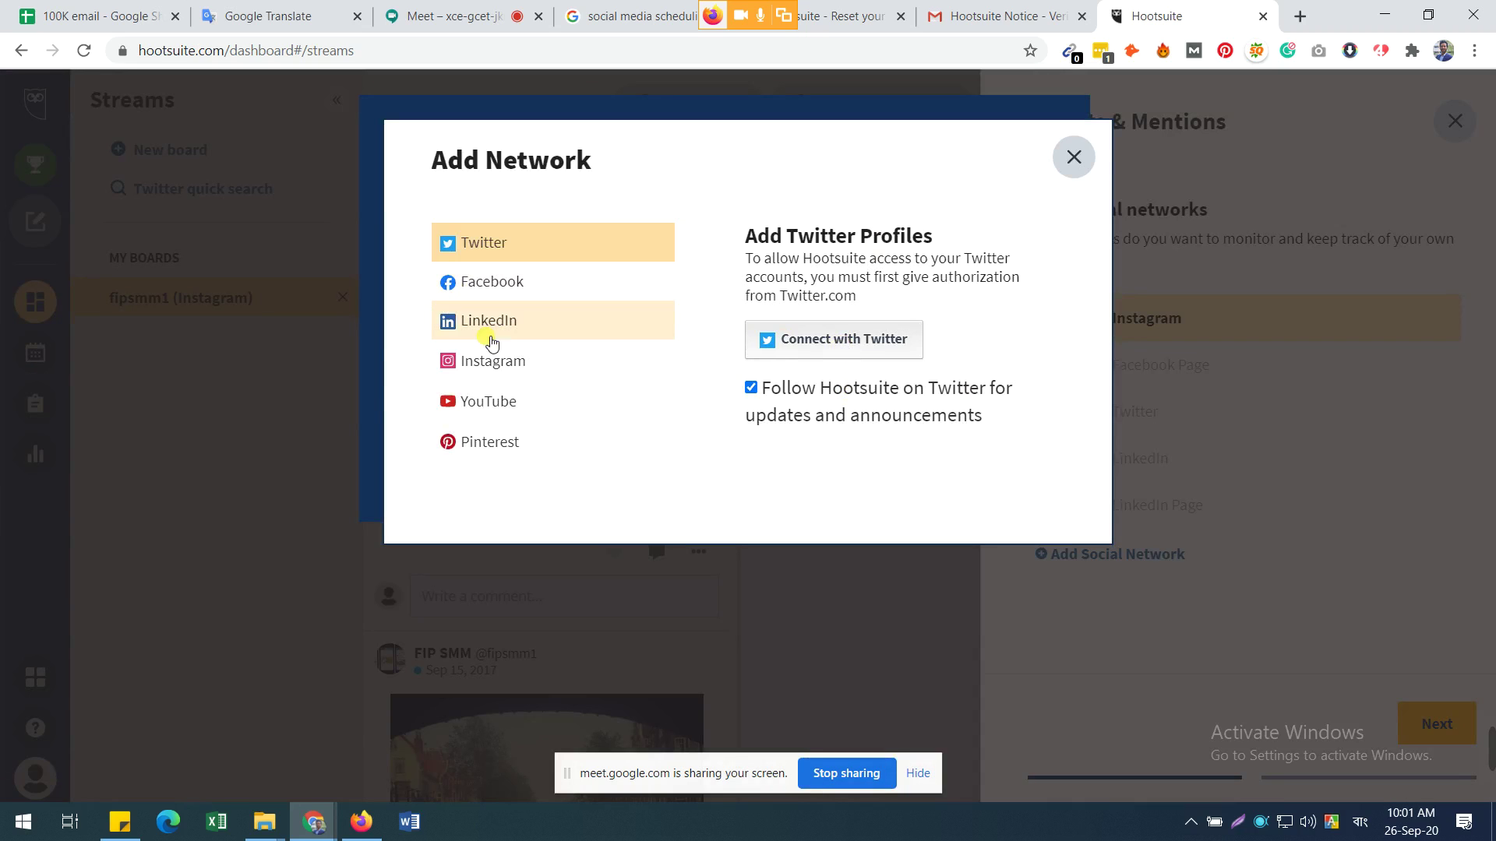
pyautogui.click(824, 344)
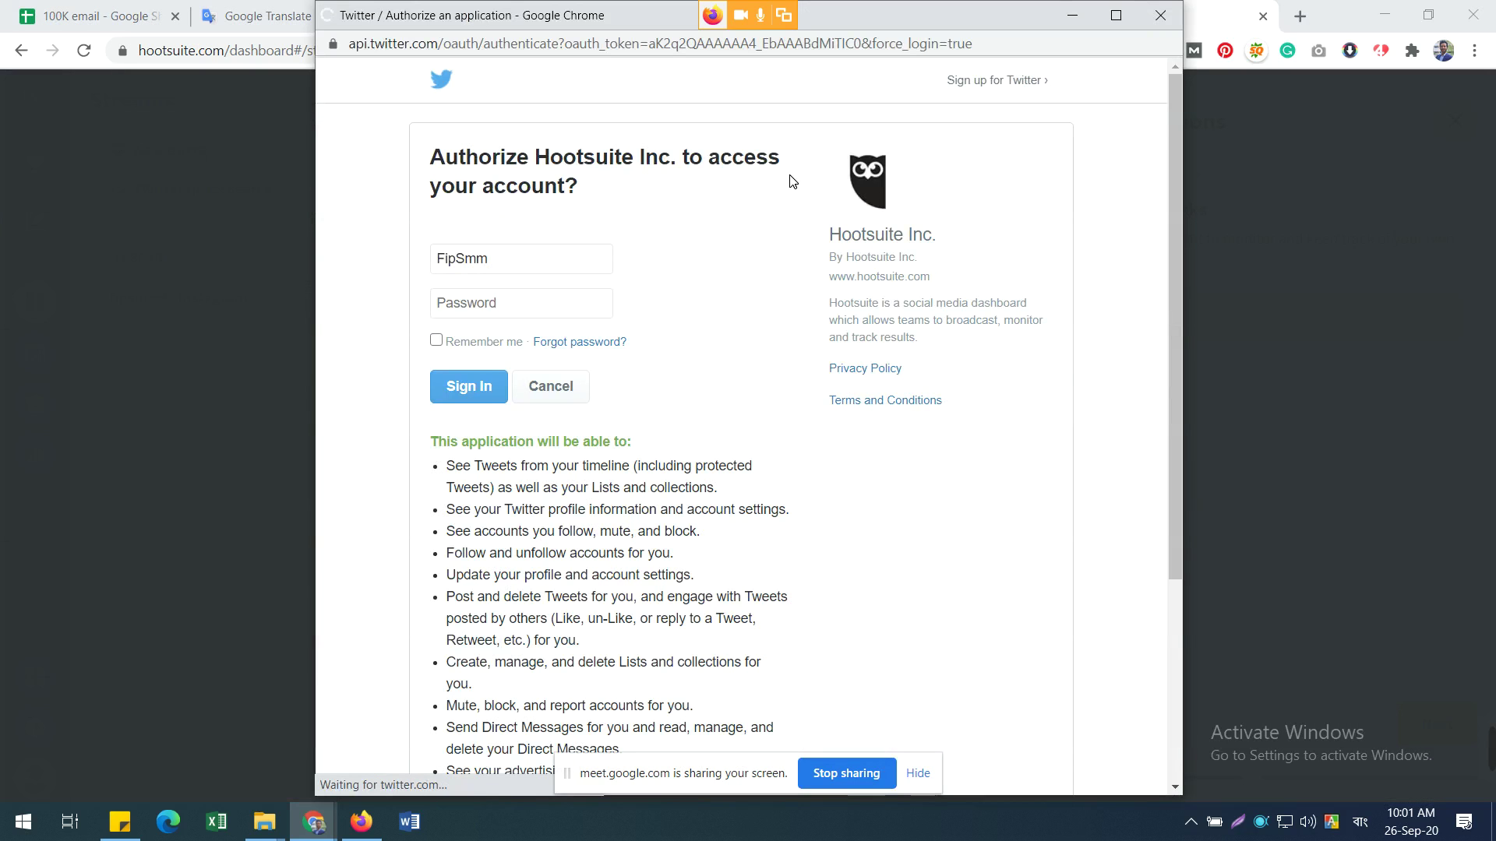
# Step: Sign in to Twitter with the saved password, declining to save it in LastPass
pyautogui.click(534, 303)
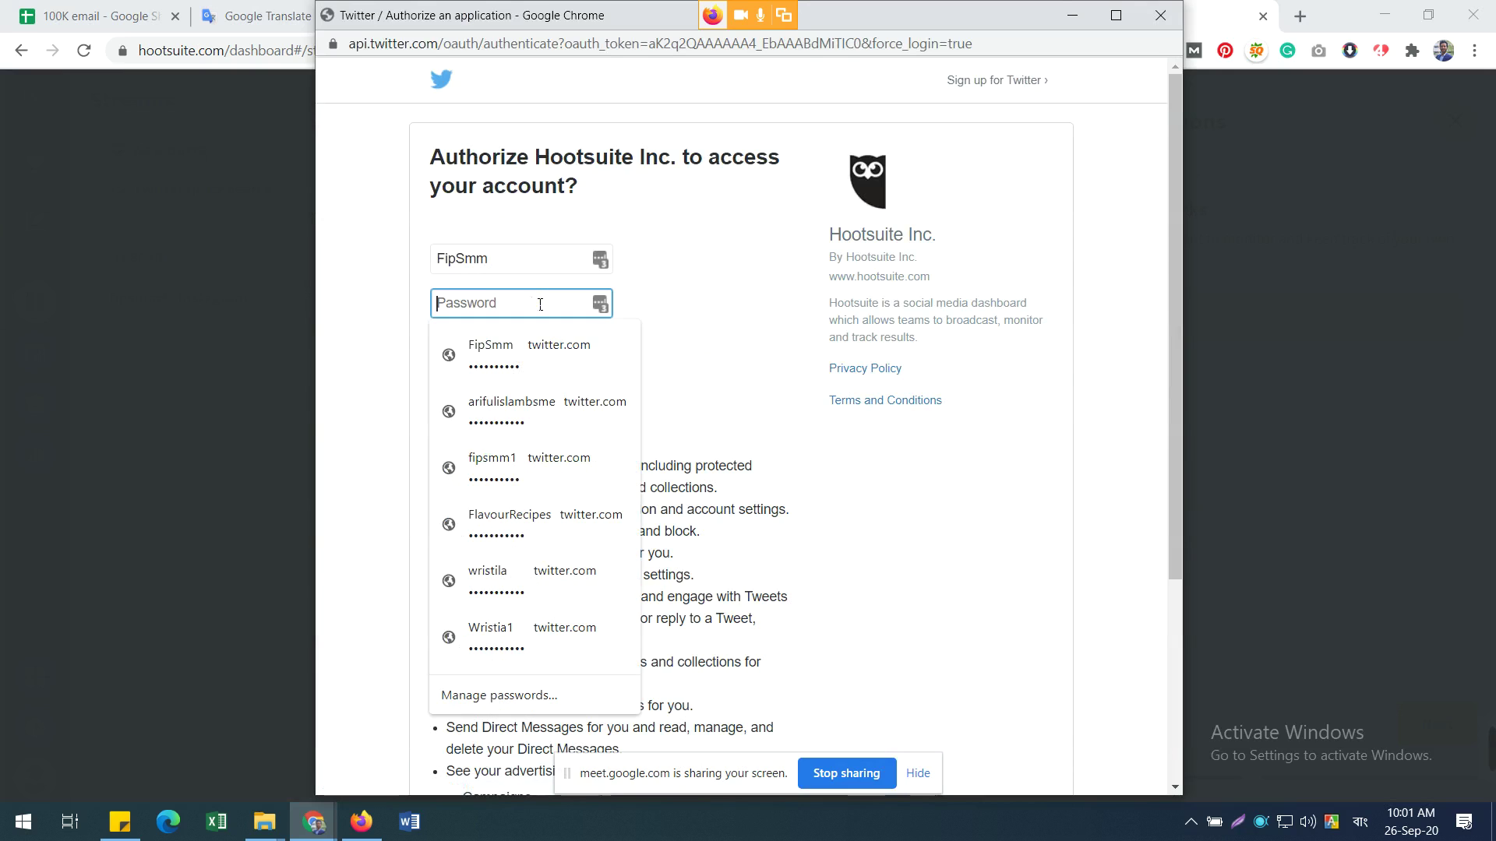
pyautogui.click(511, 351)
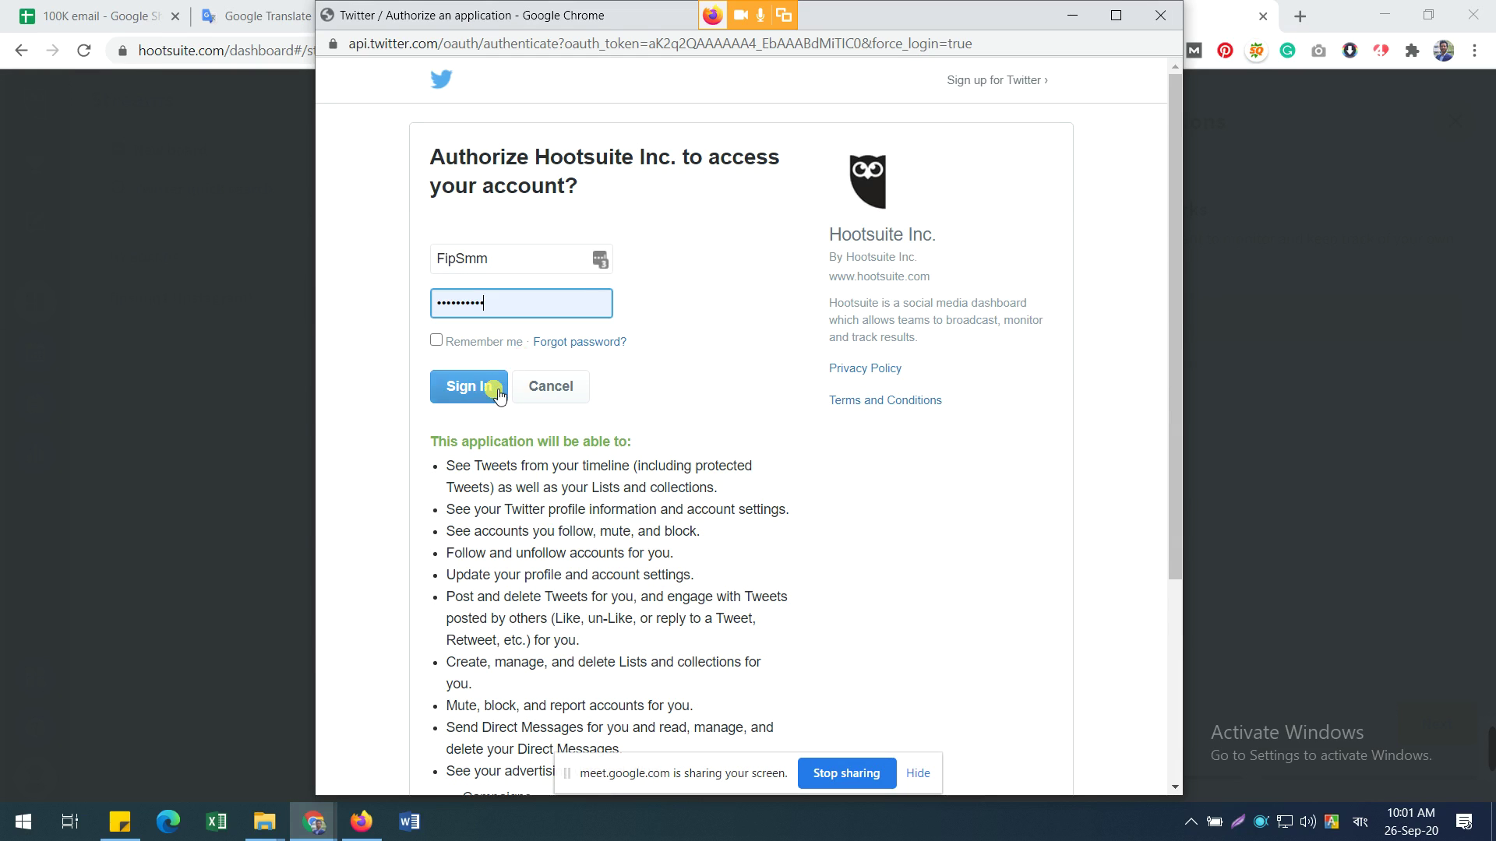
pyautogui.click(489, 390)
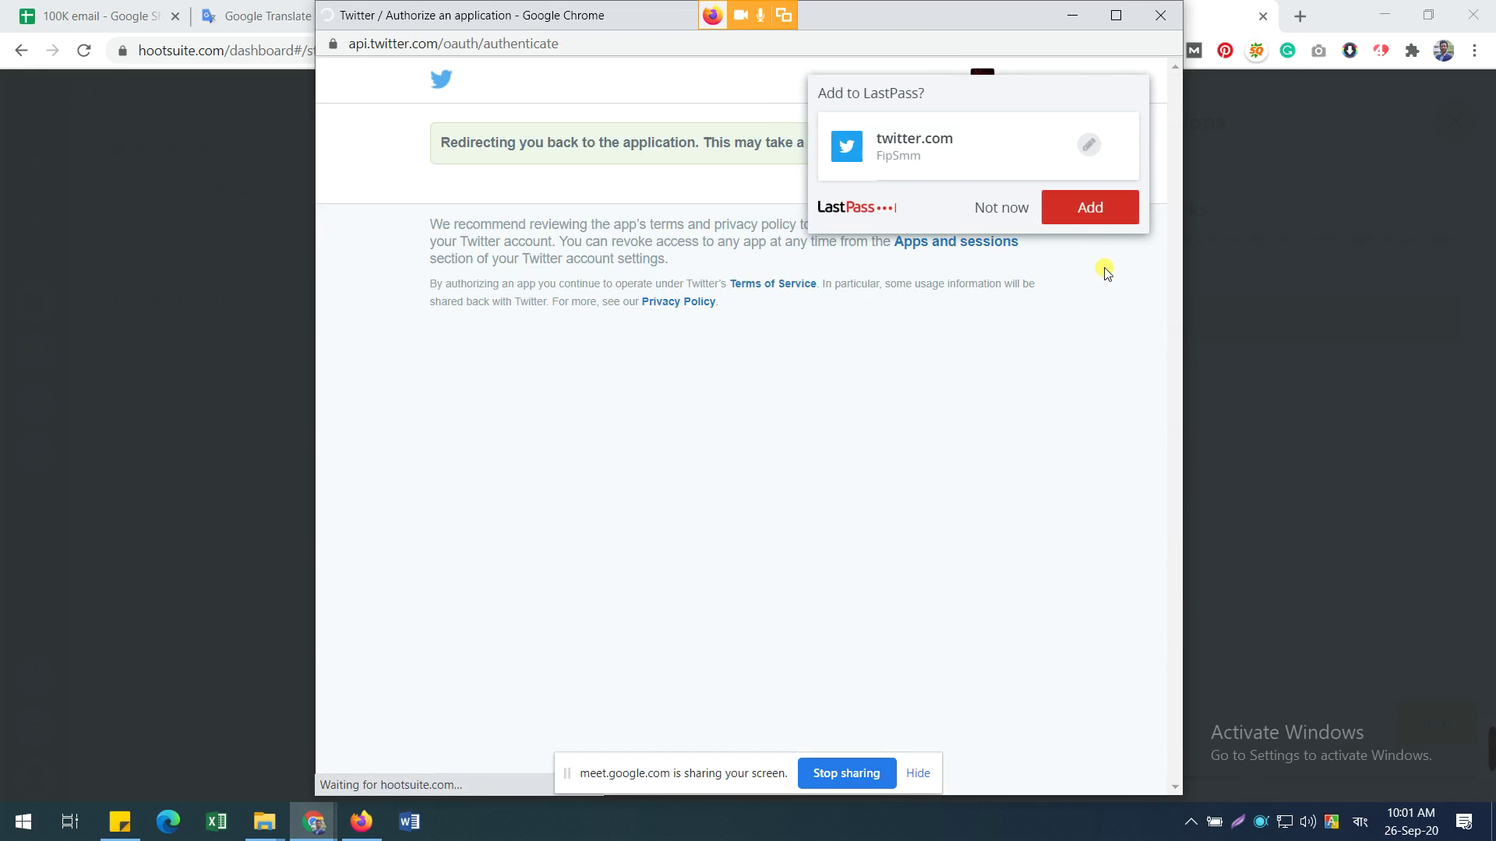
pyautogui.click(1001, 207)
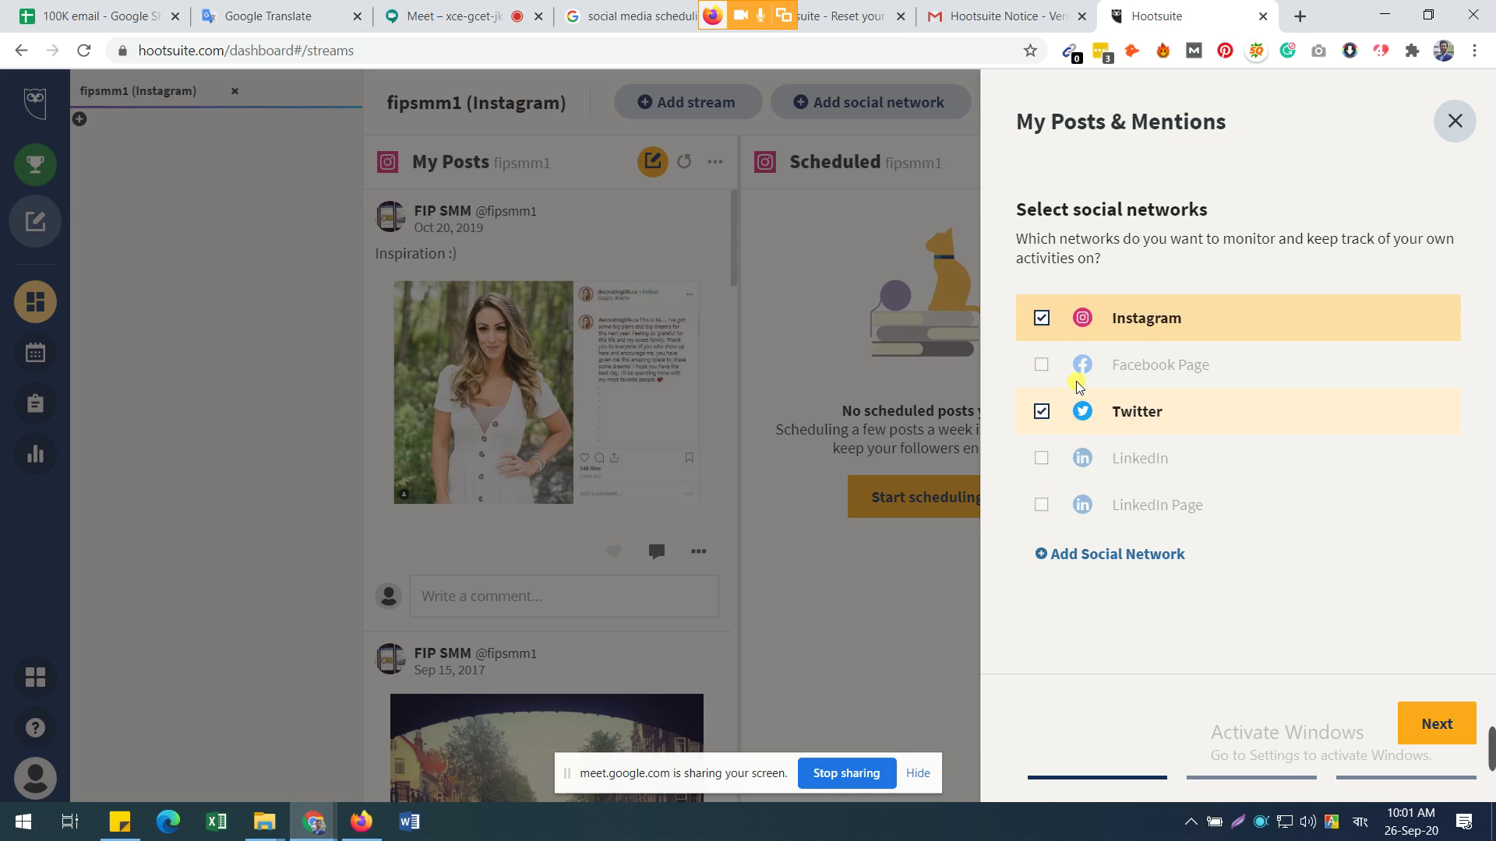
# Step: Choose LinkedIn as the new network, sign in, and grant Hootsuite access
pyautogui.click(1097, 554)
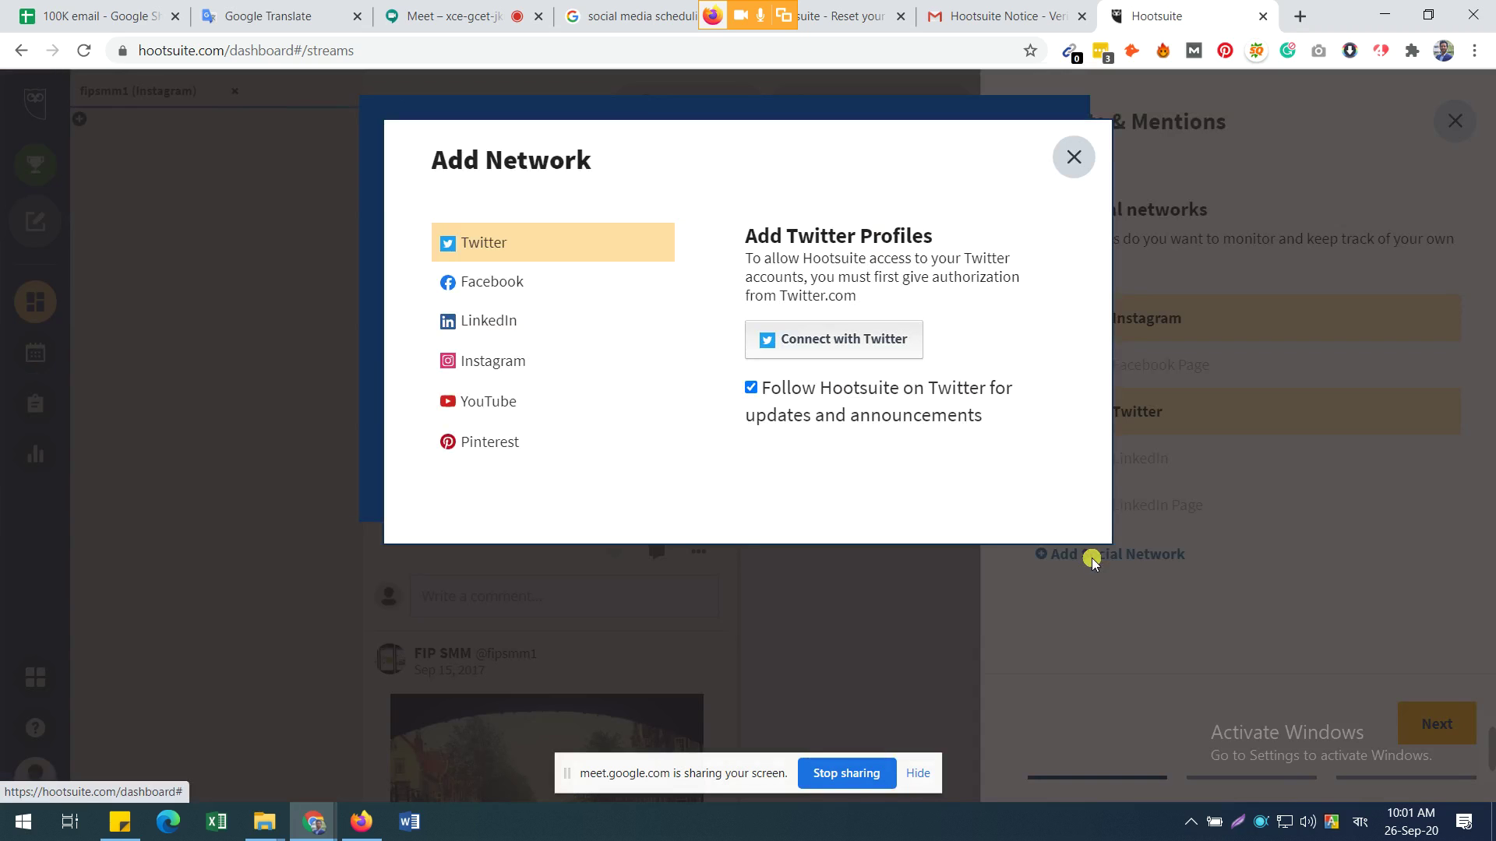
pyautogui.click(508, 326)
pyautogui.click(818, 405)
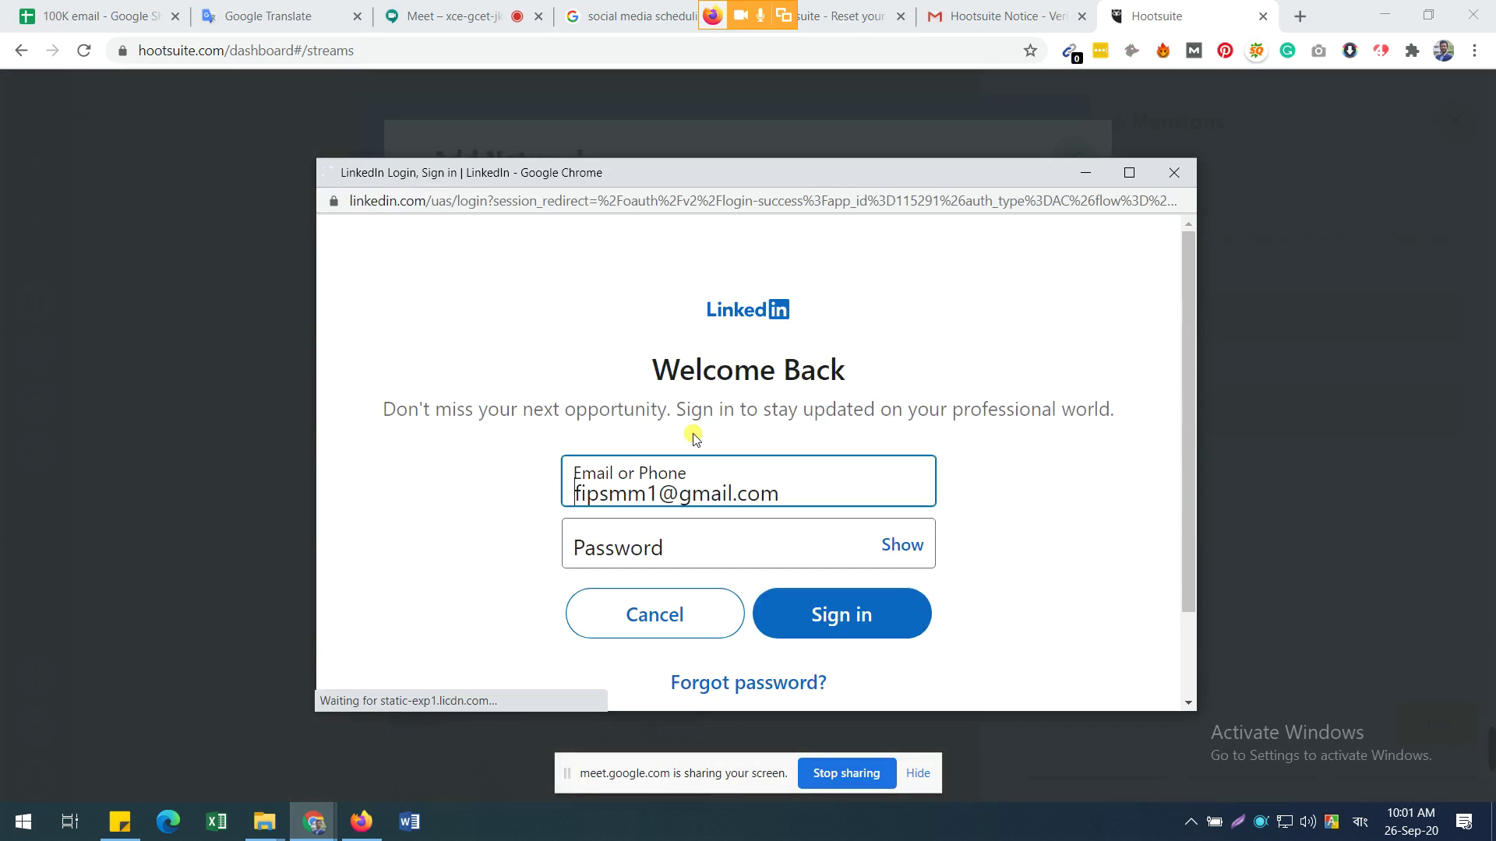
pyautogui.click(831, 623)
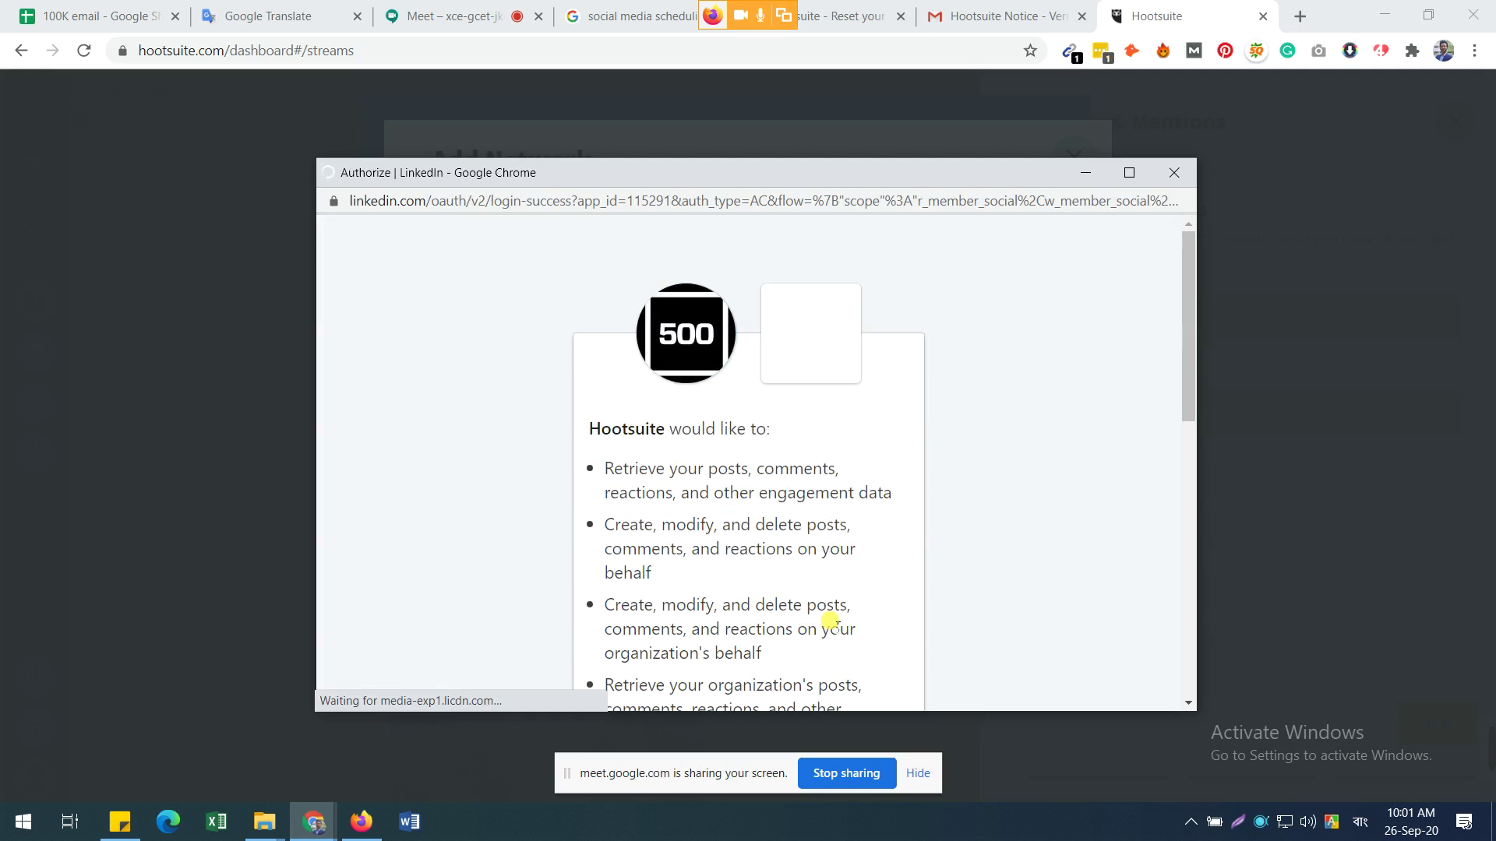
pyautogui.scroll(-9, 818, 444)
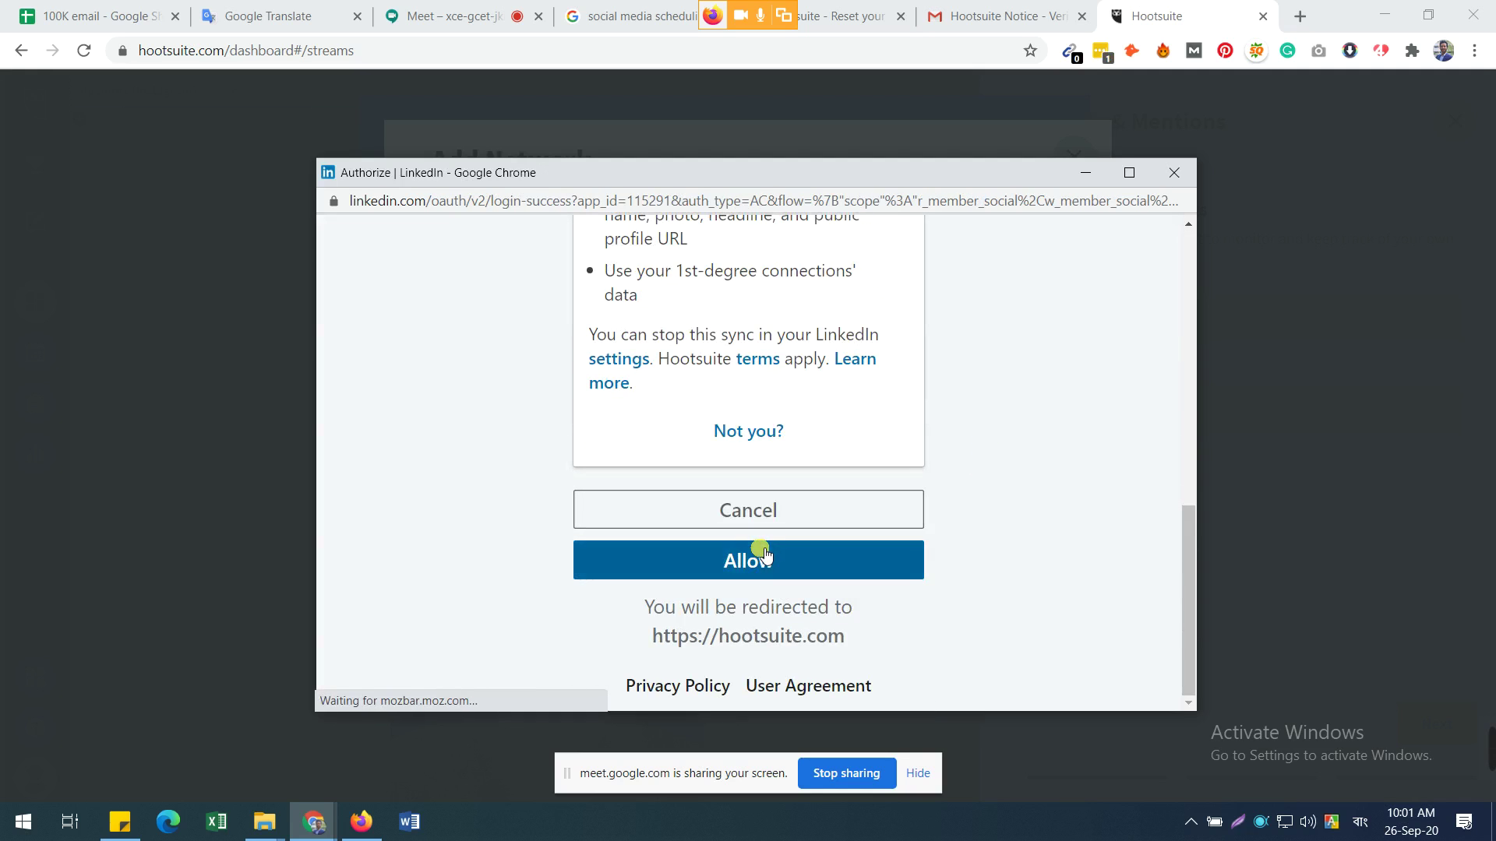
pyautogui.click(765, 564)
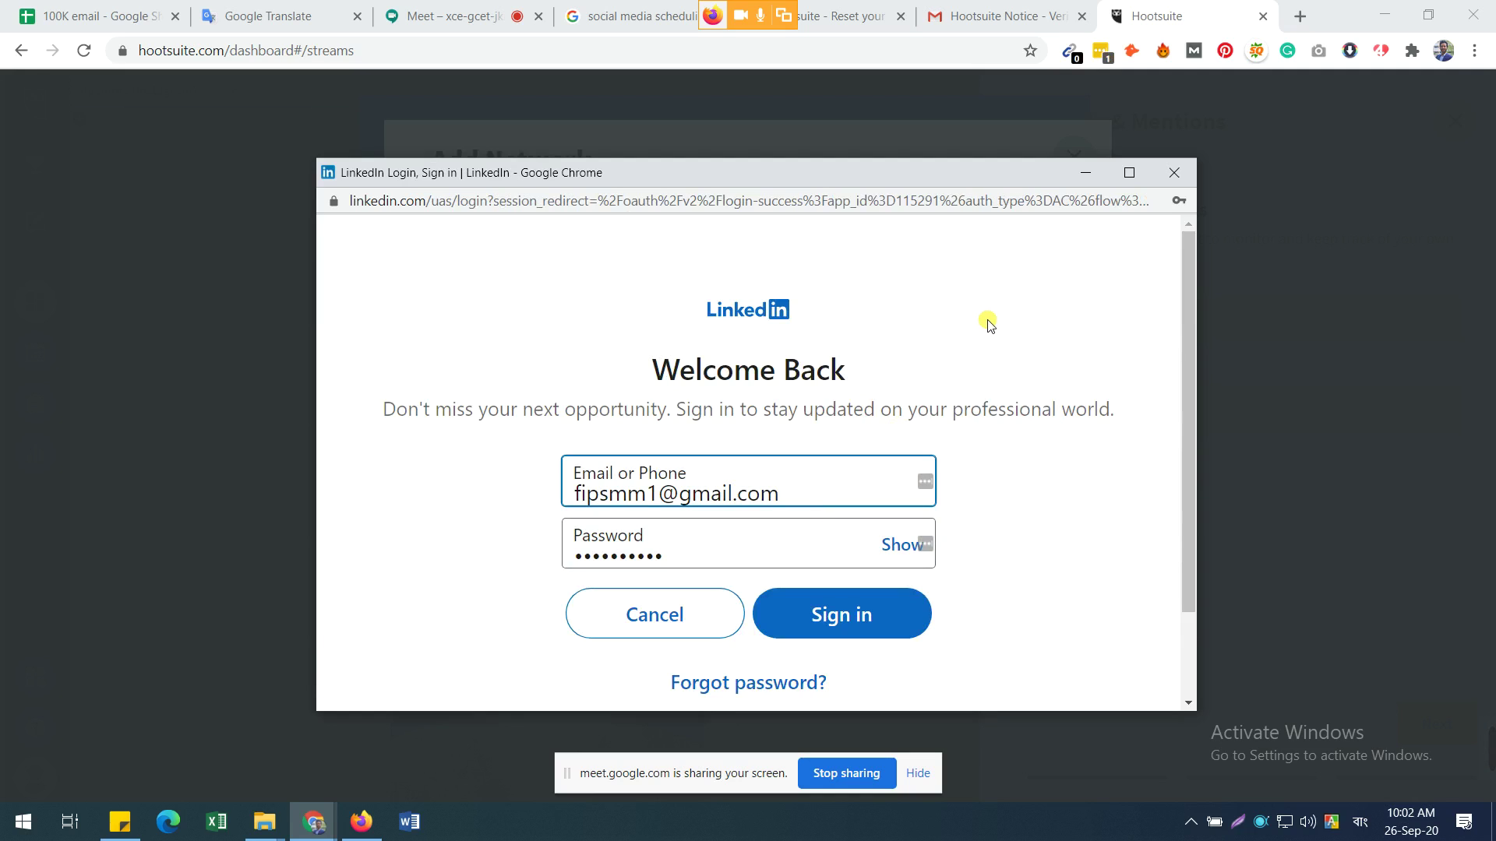
# Step: Sign in to LinkedIn again and re-grant Hootsuite access to the account
pyautogui.scroll(-2, 989, 328)
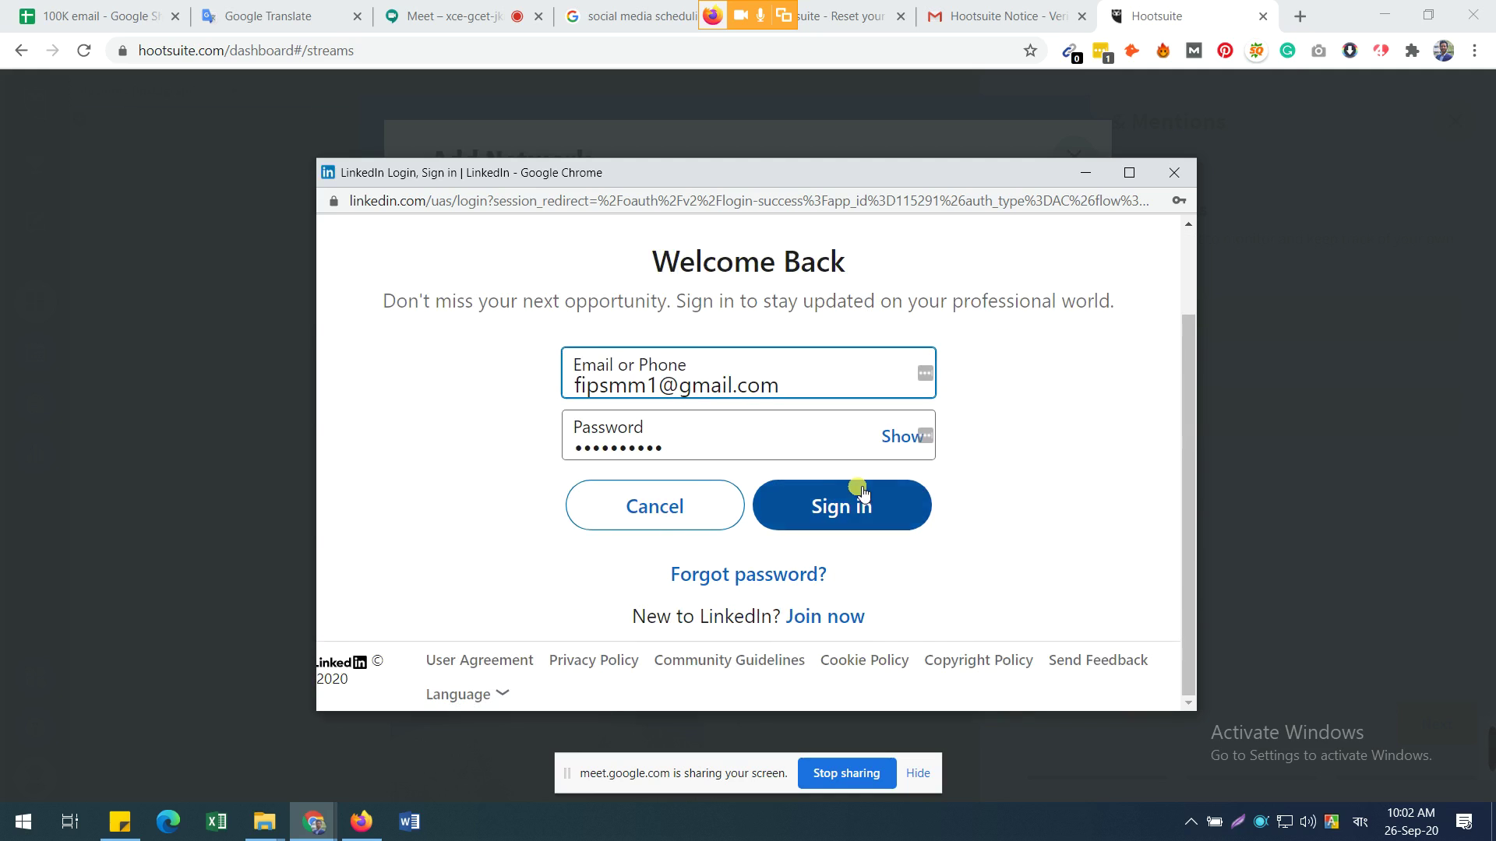
pyautogui.click(832, 507)
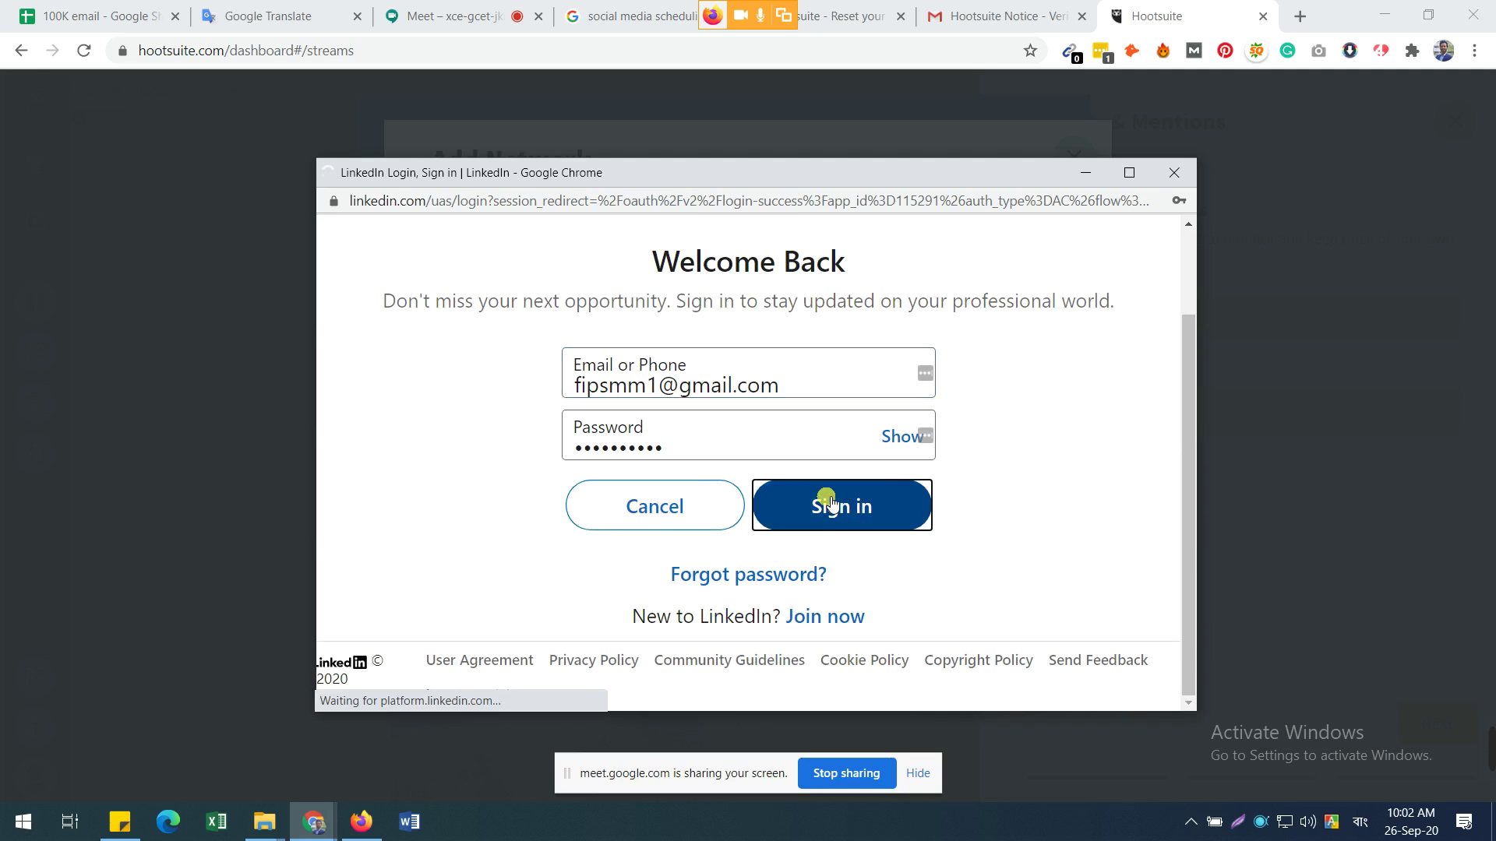
pyautogui.scroll(-10, 688, 479)
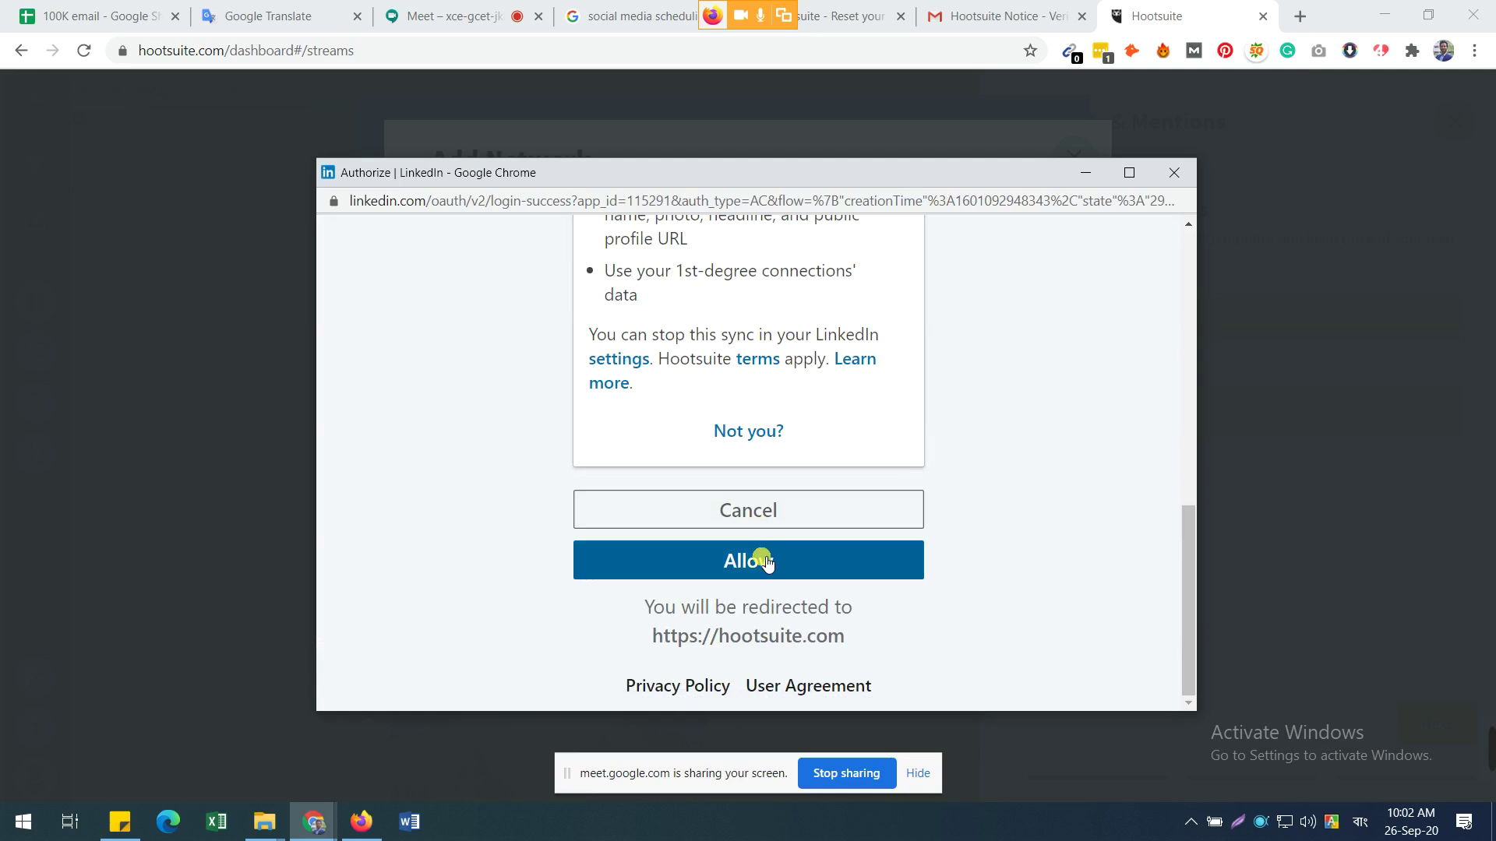
pyautogui.click(764, 560)
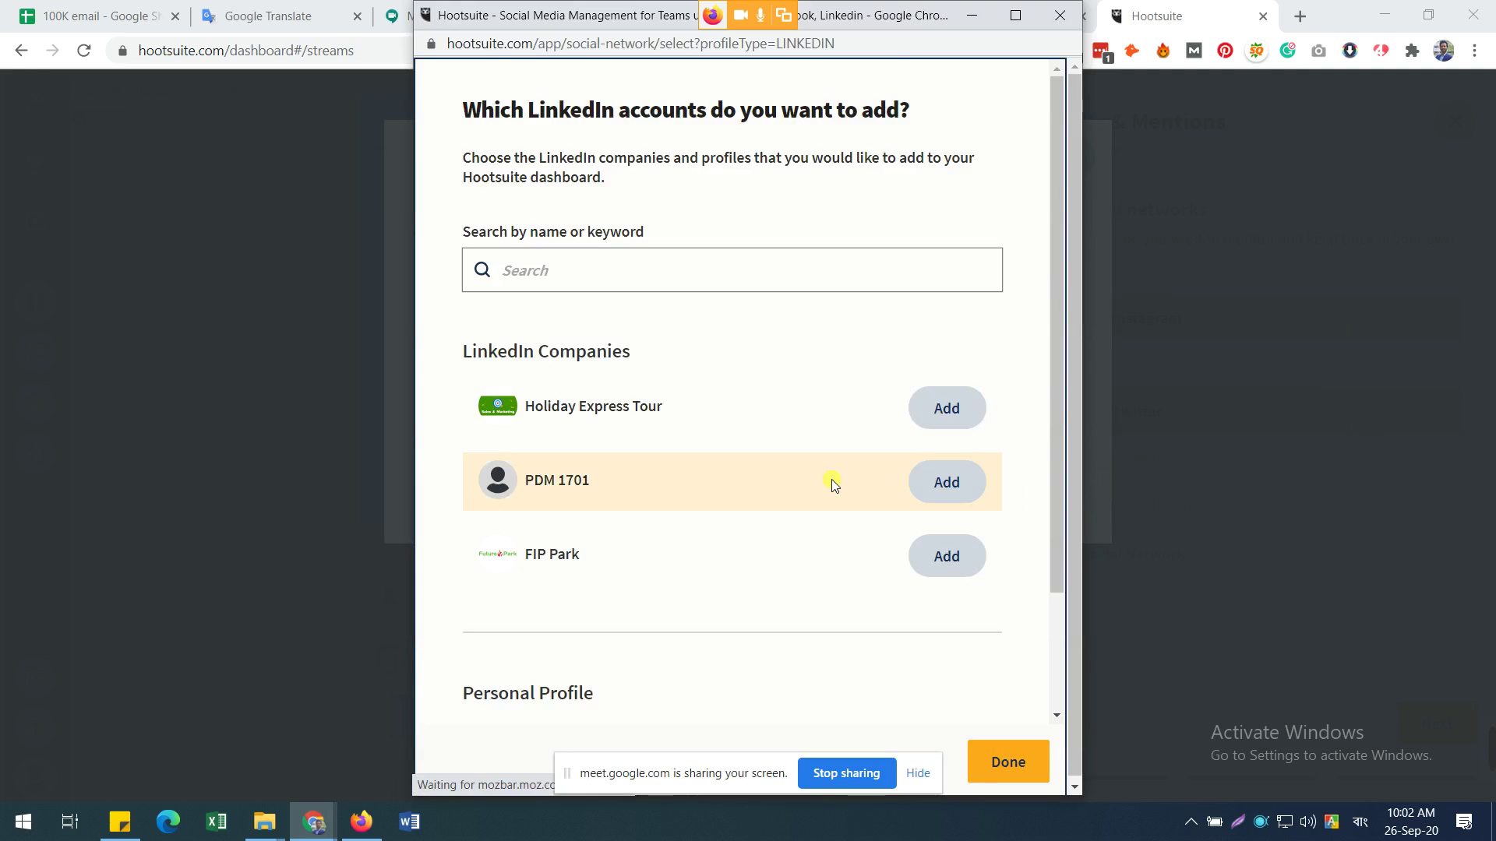
# Step: Add the LinkedIn Personal Profile from the account list and finish with Done
pyautogui.scroll(-2, 905, 505)
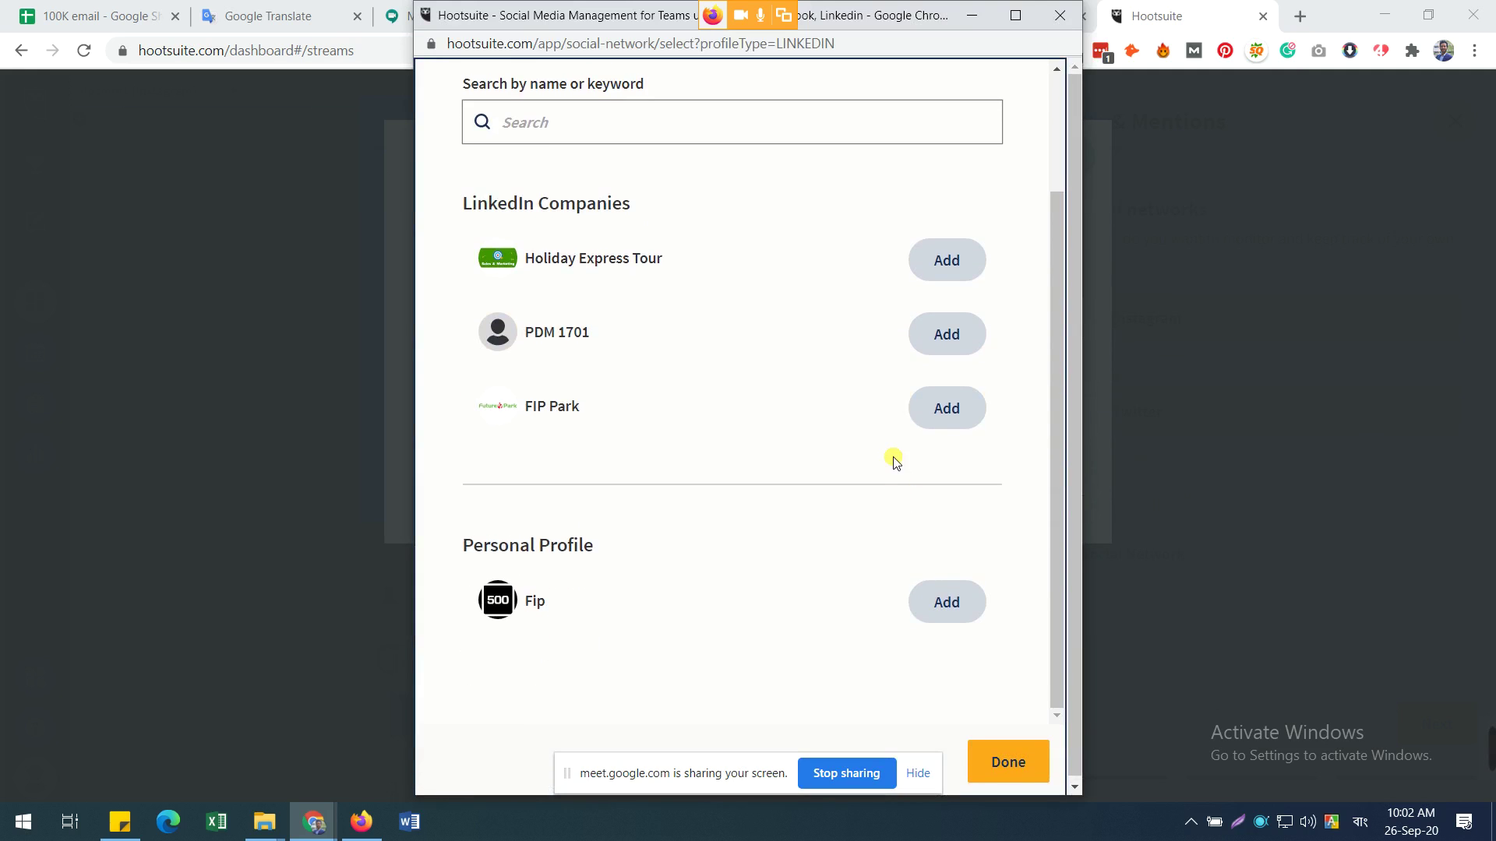
pyautogui.scroll(2, 902, 467)
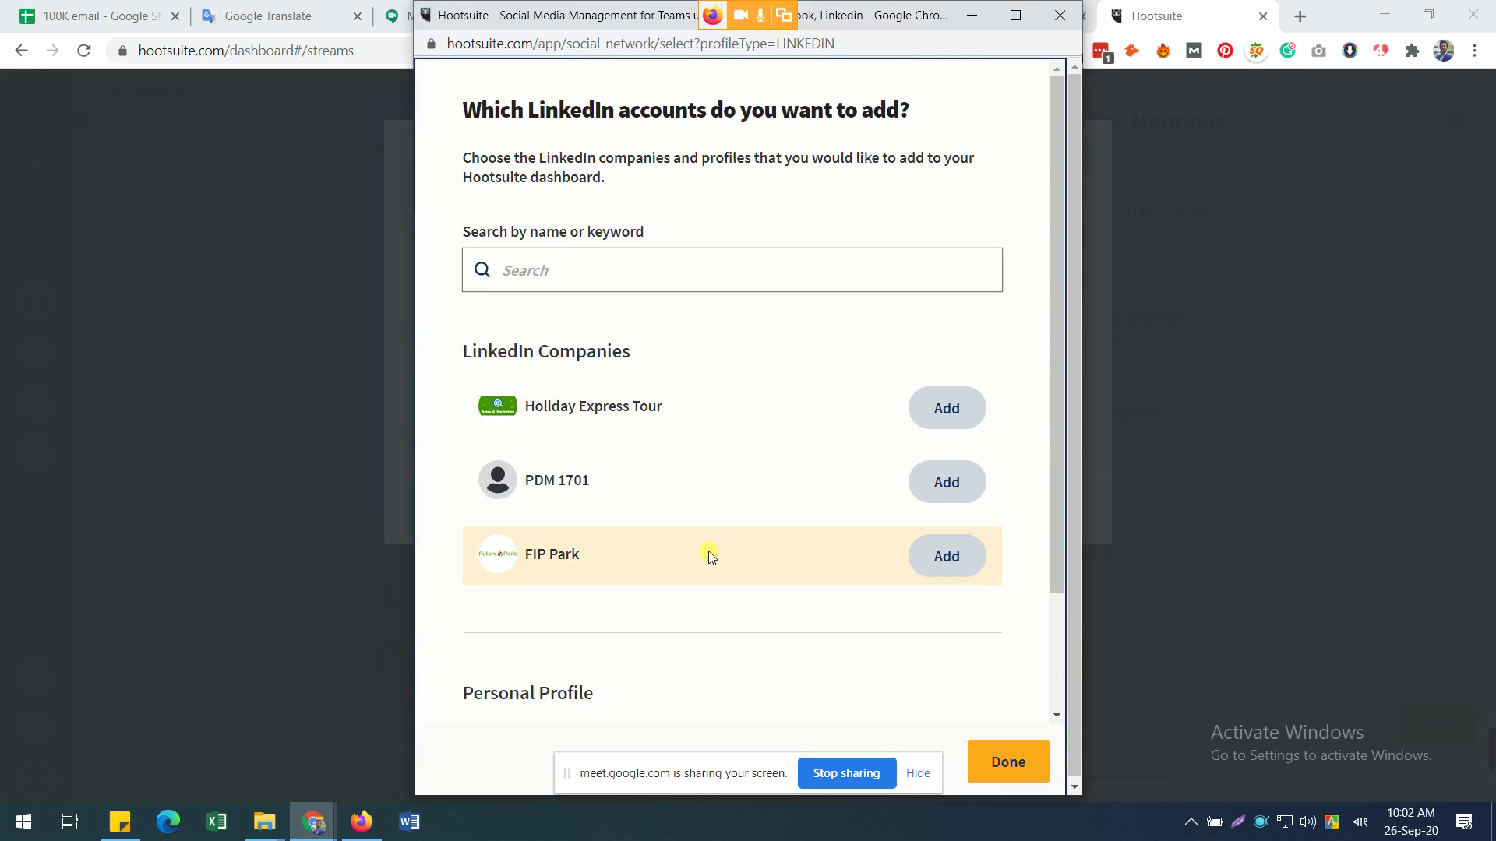
pyautogui.scroll(-2, 713, 549)
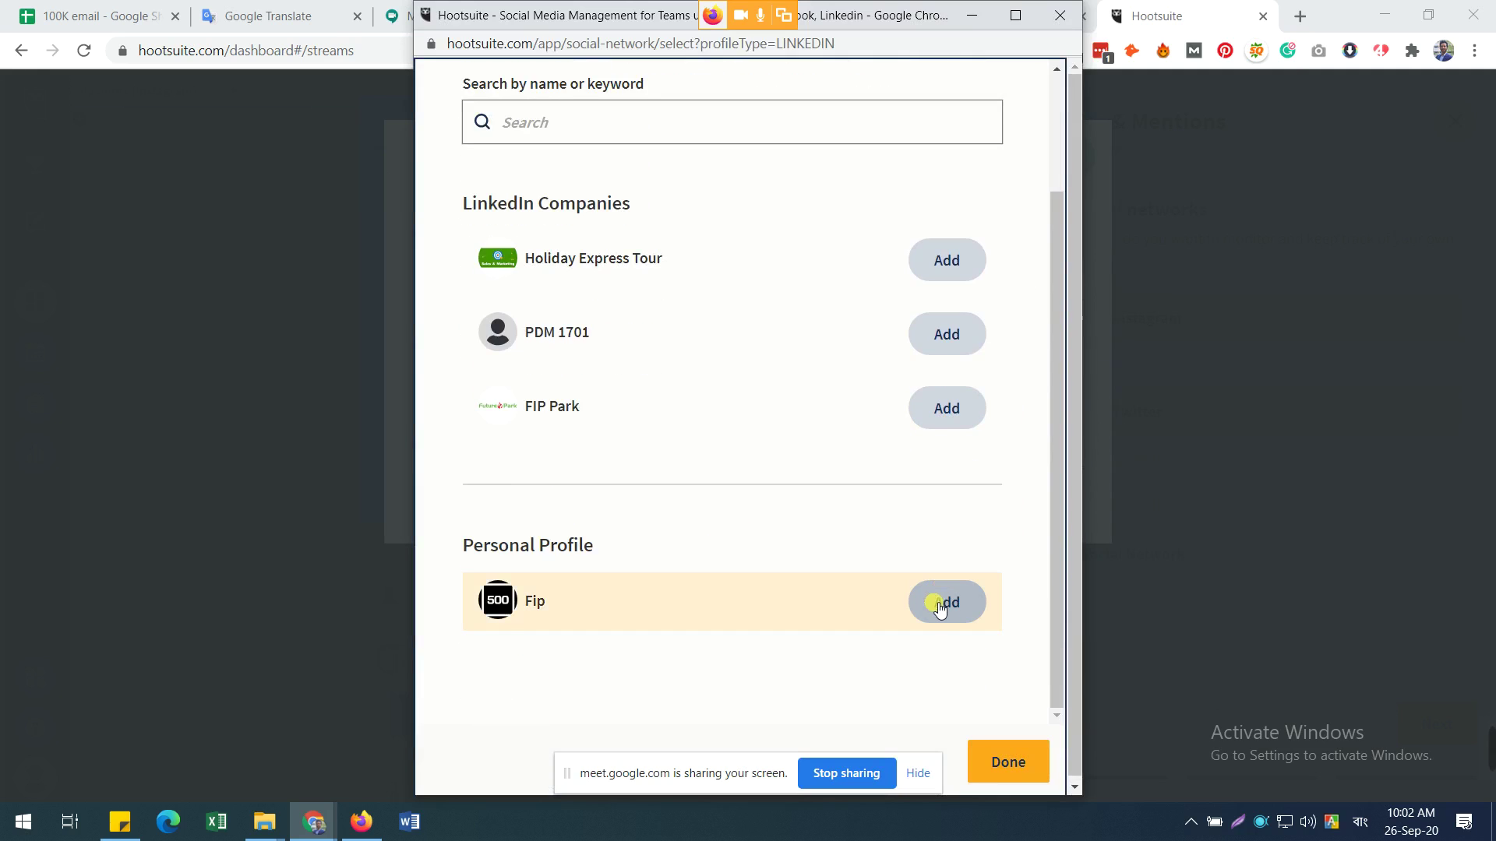
pyautogui.scroll(2, 617, 538)
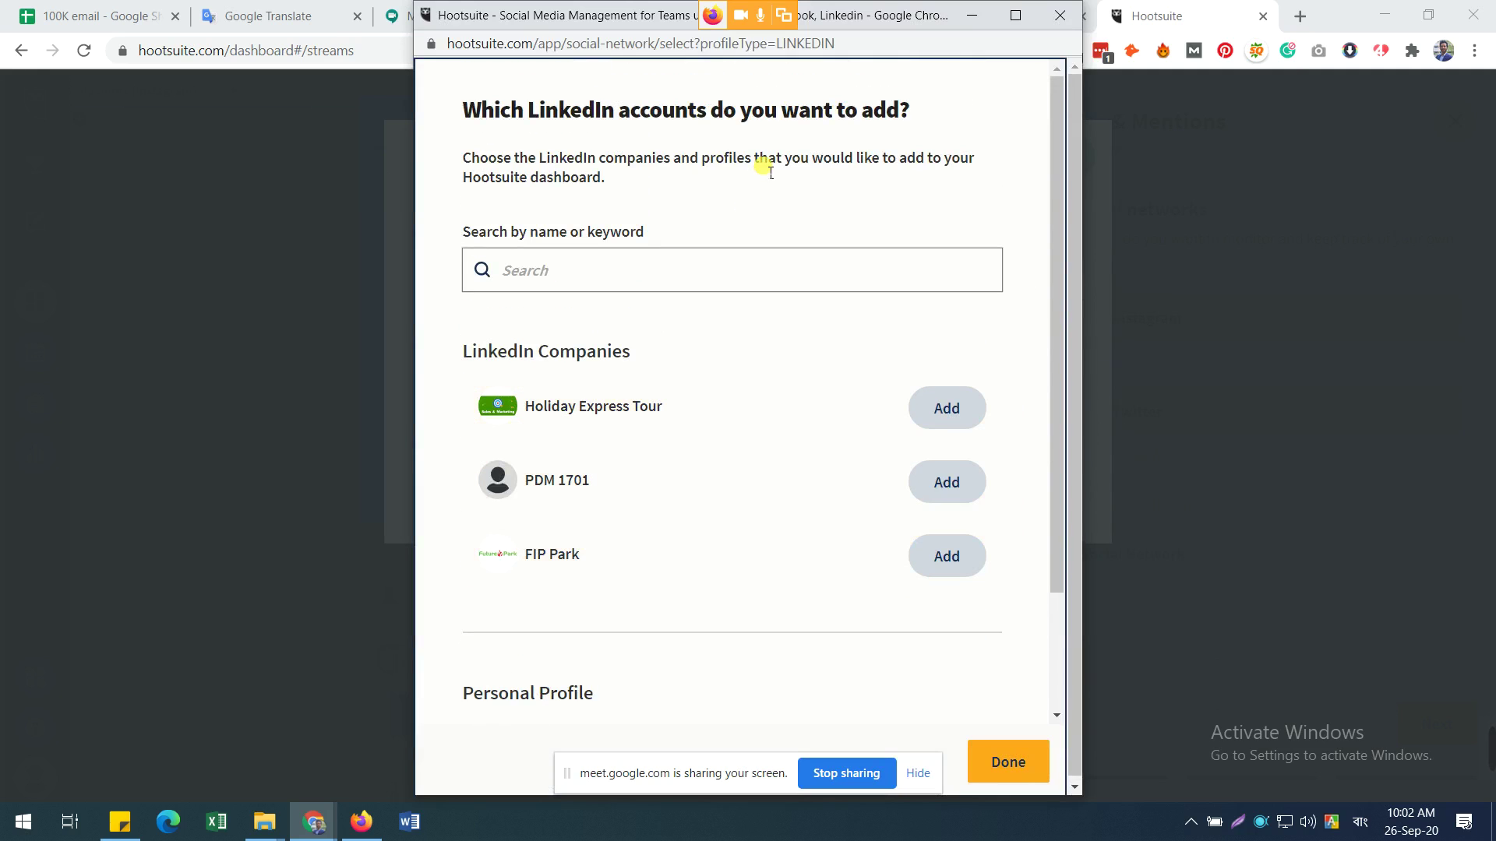
pyautogui.scroll(-2, 798, 232)
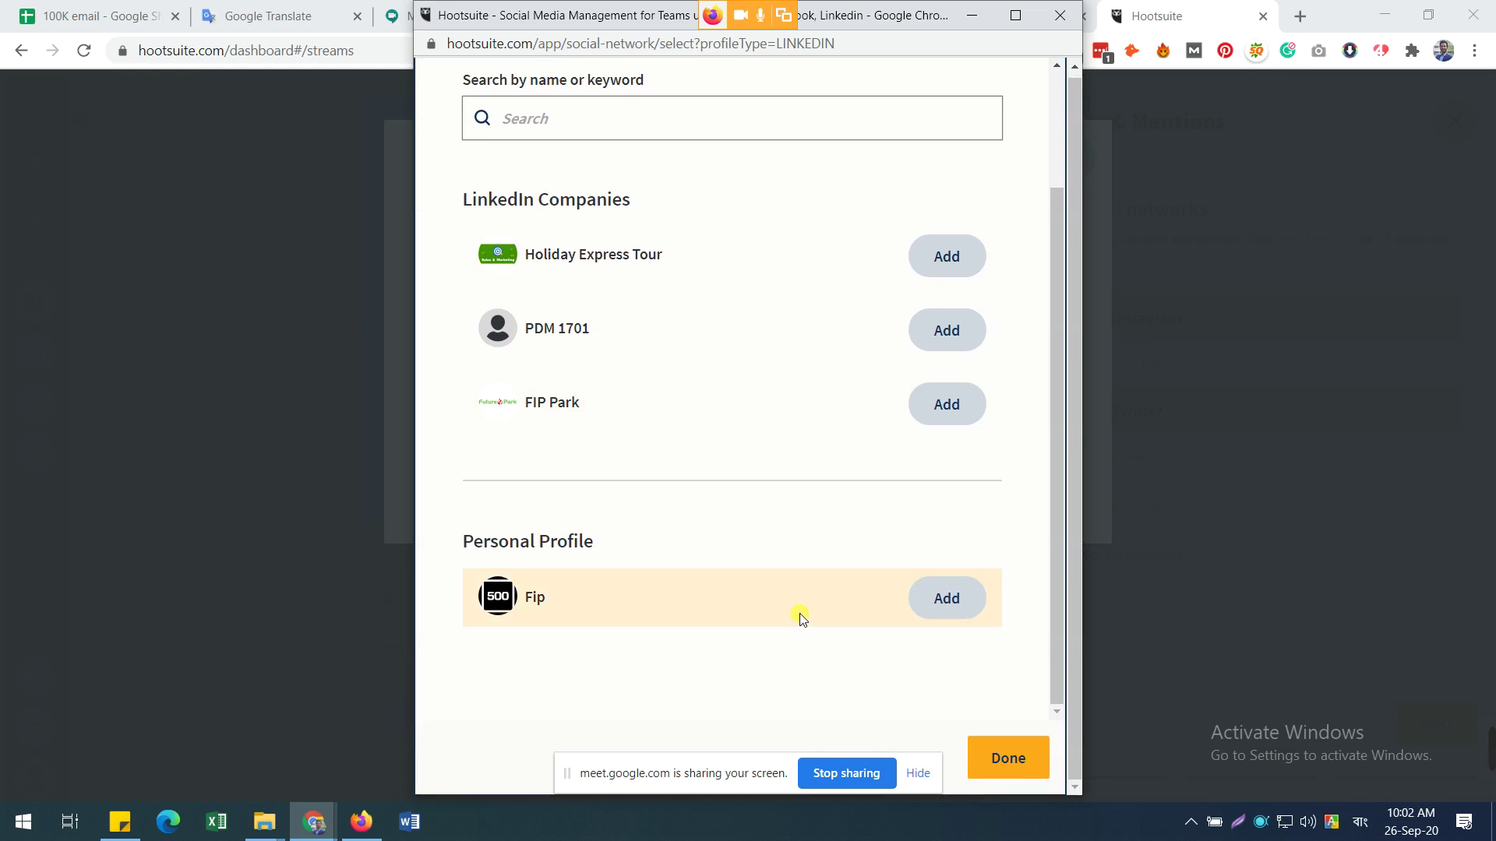
pyautogui.scroll(1, 794, 599)
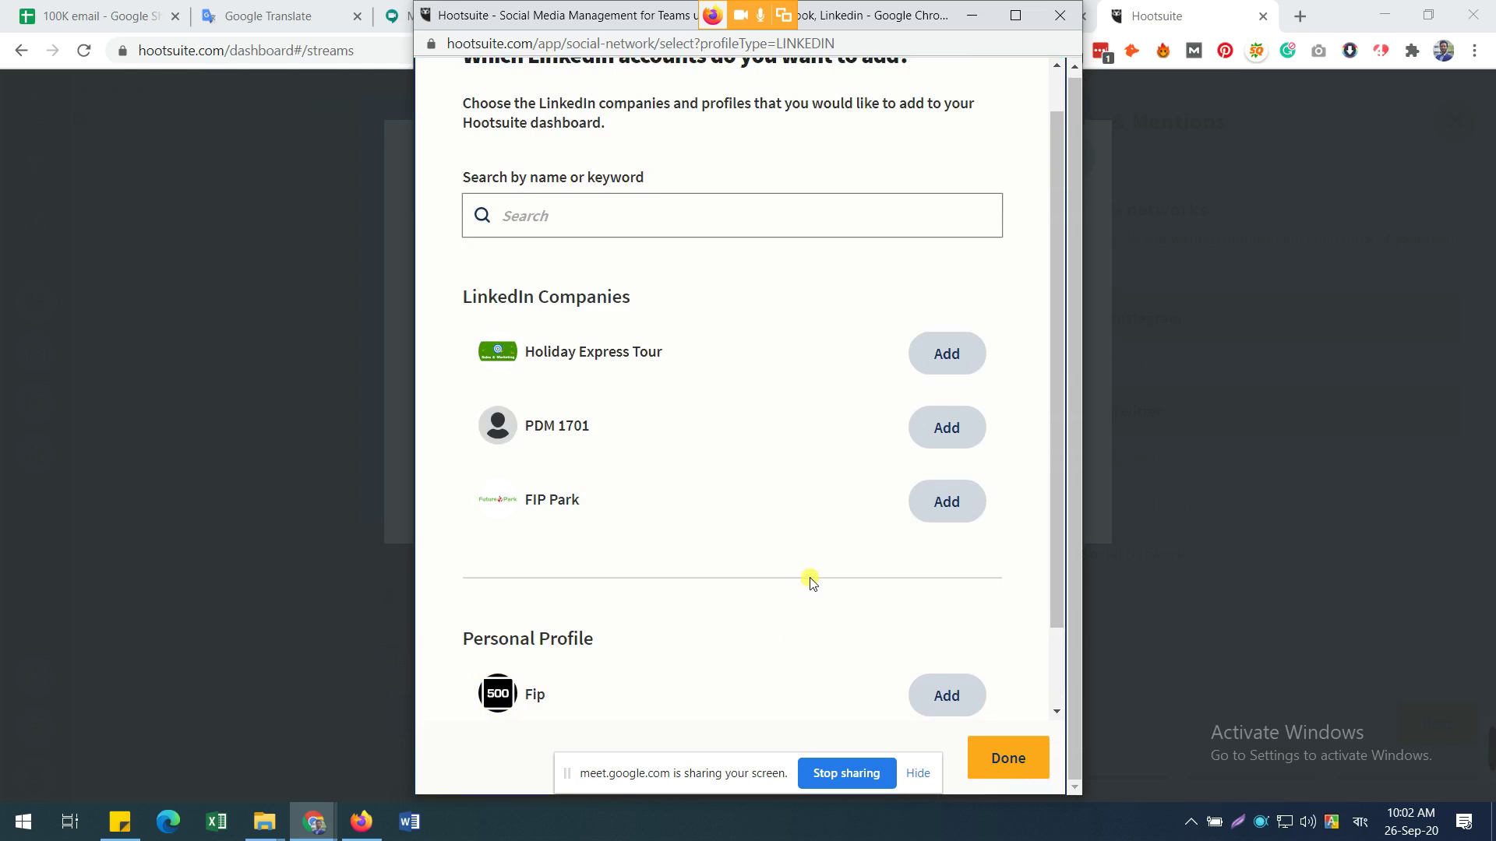
pyautogui.scroll(-1, 806, 576)
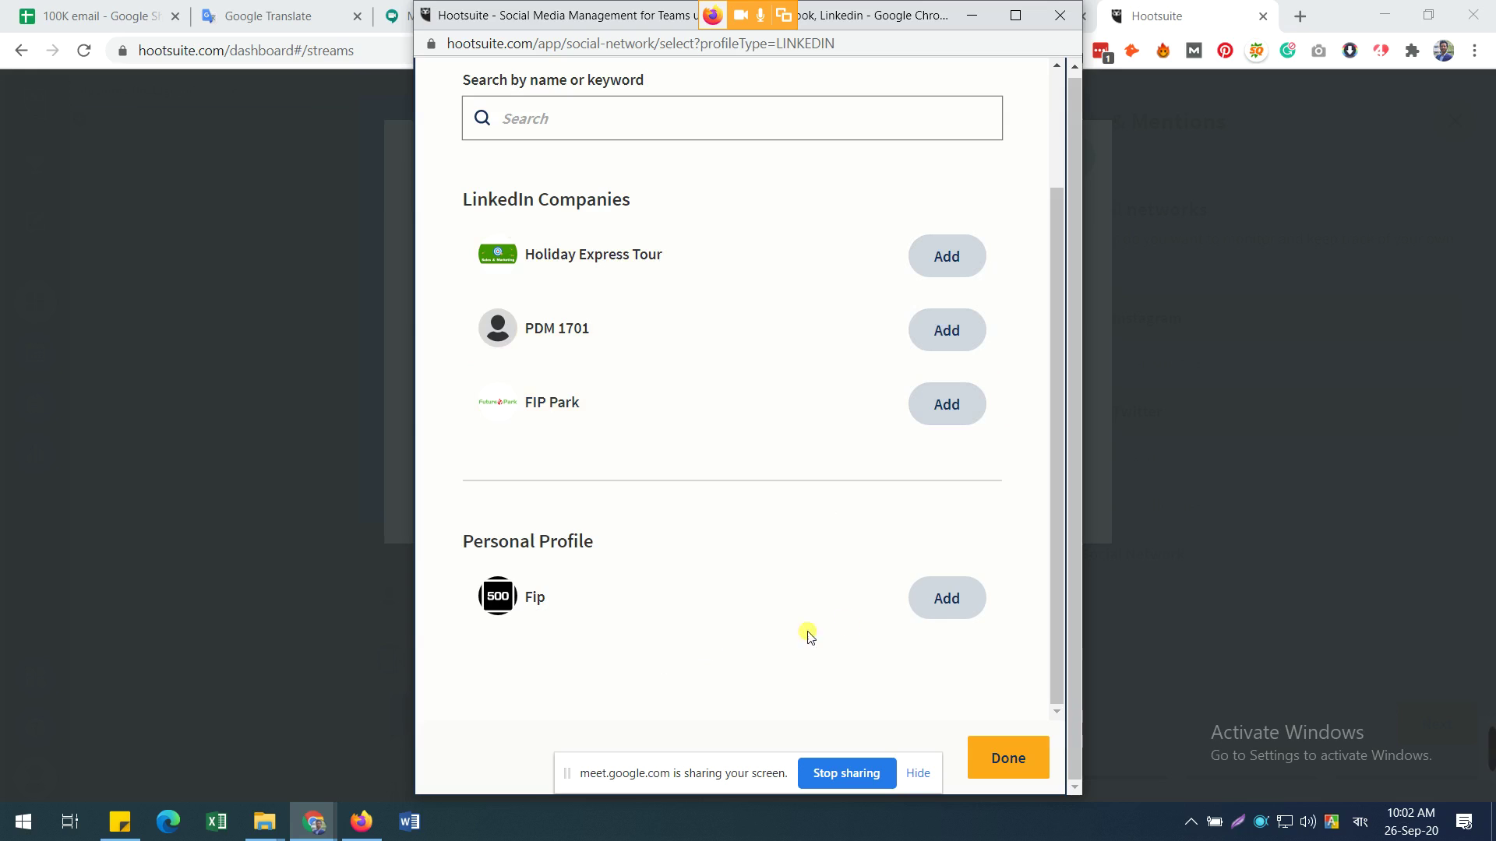
pyautogui.click(950, 604)
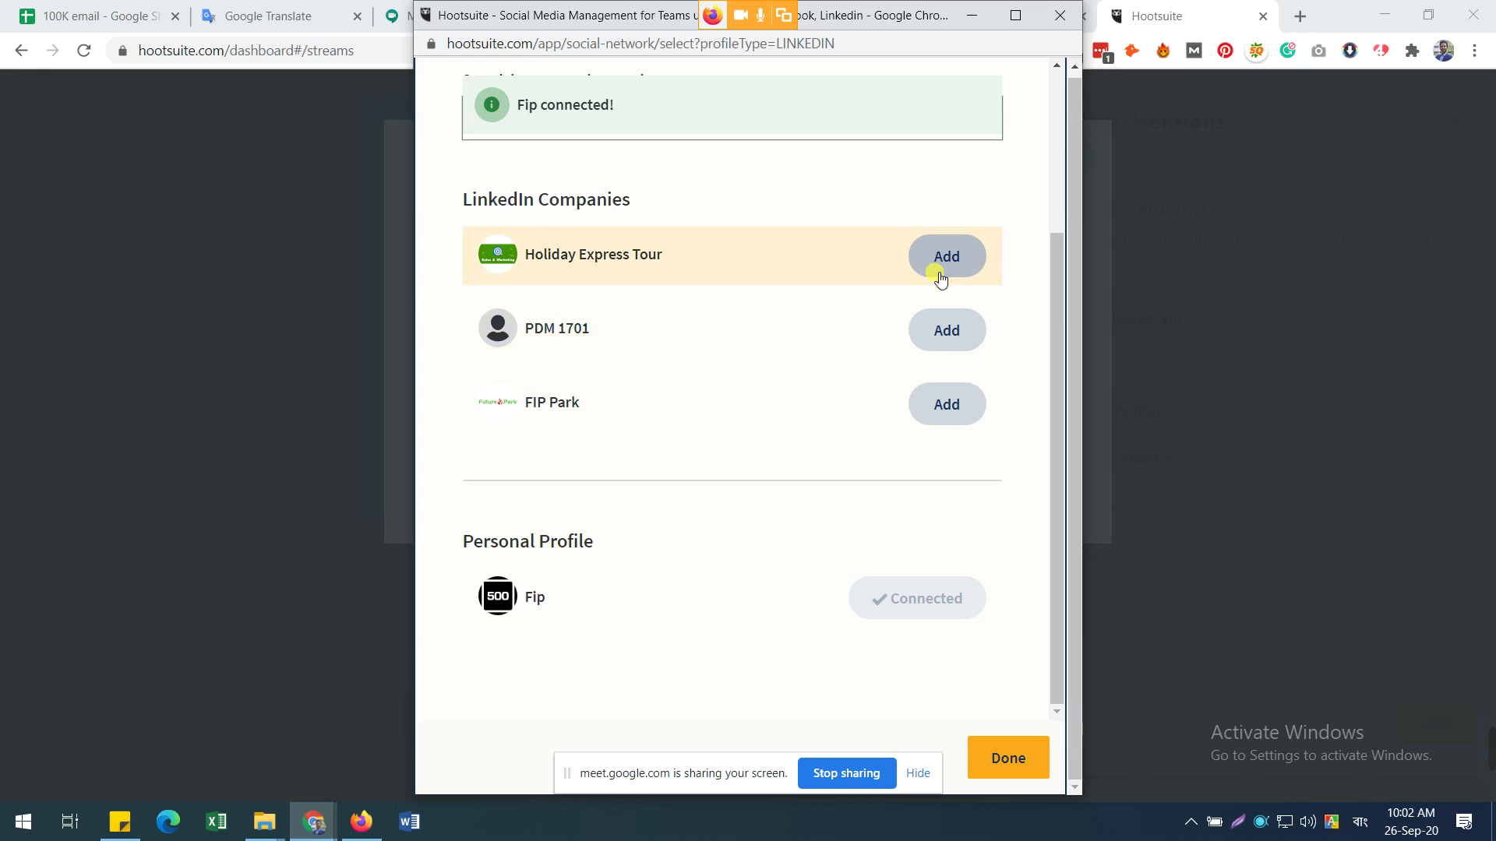
pyautogui.click(954, 412)
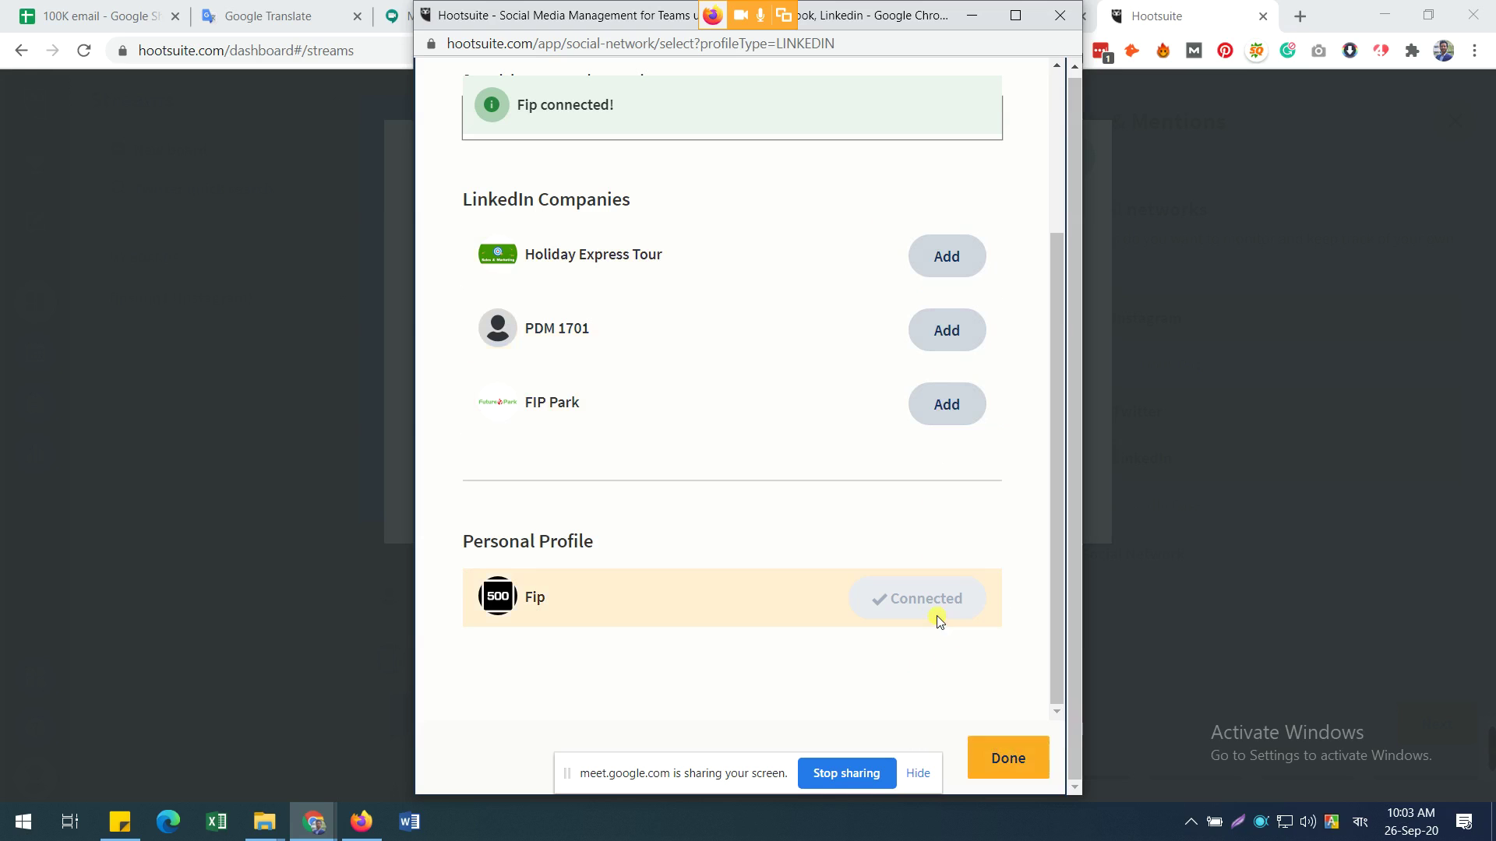
pyautogui.click(1014, 760)
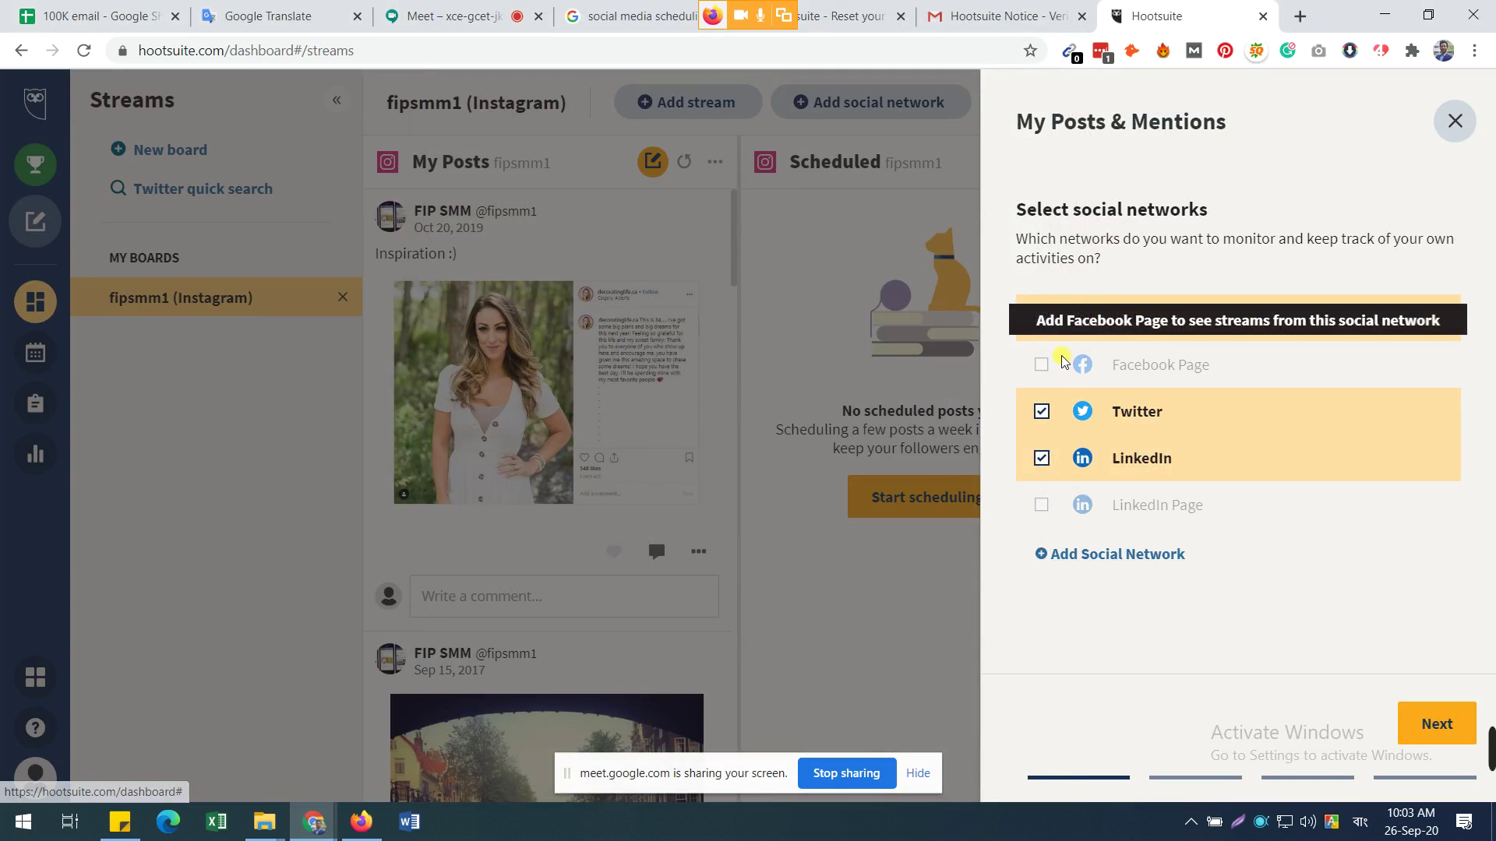
# Step: Pick Facebook in the Add Network dialog, then bring the 100K email spreadsheet forward
pyautogui.click(1112, 556)
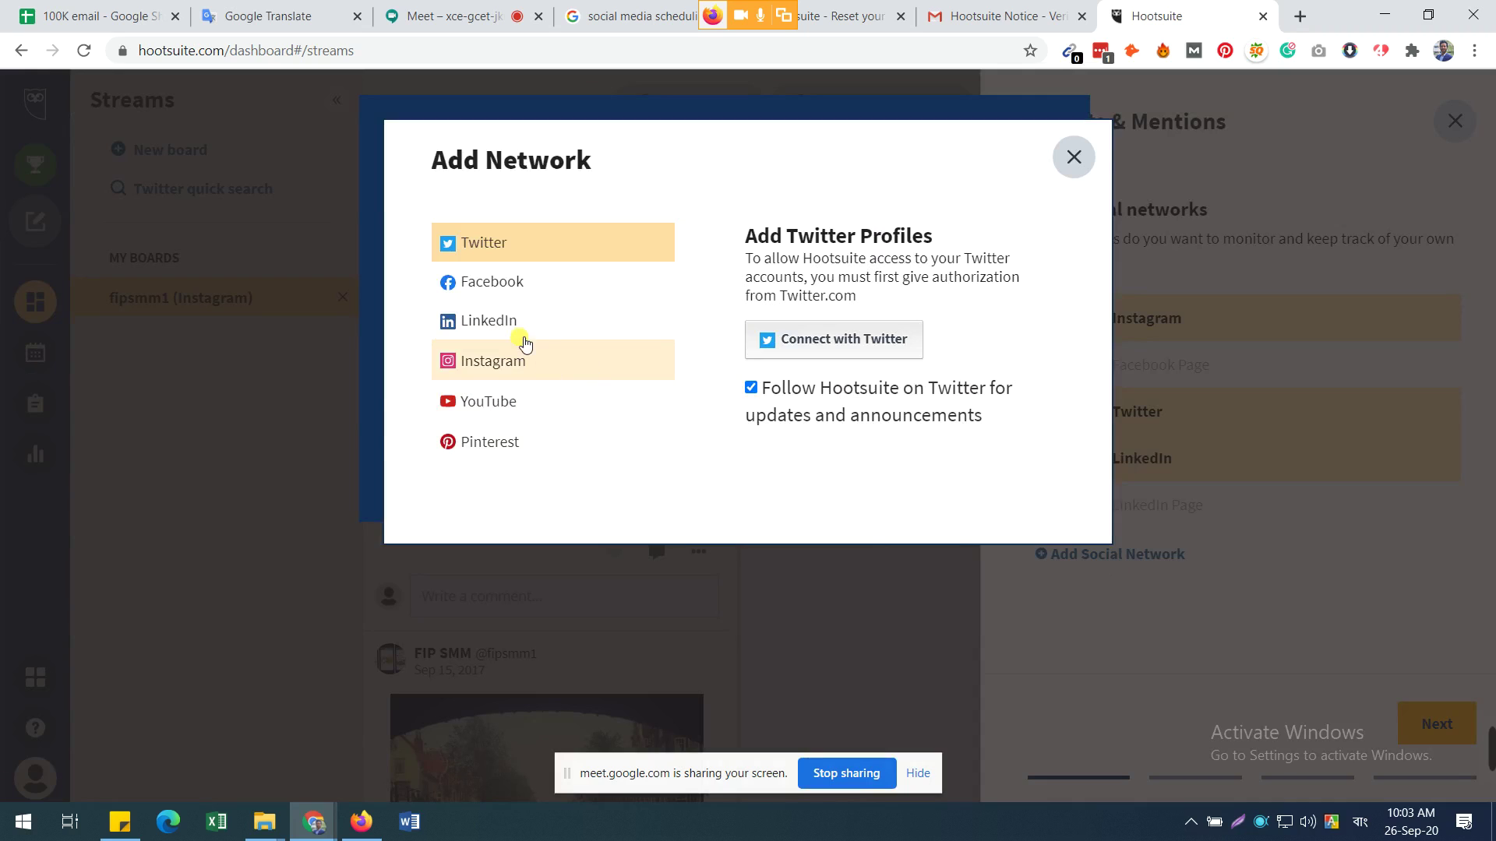
pyautogui.click(505, 284)
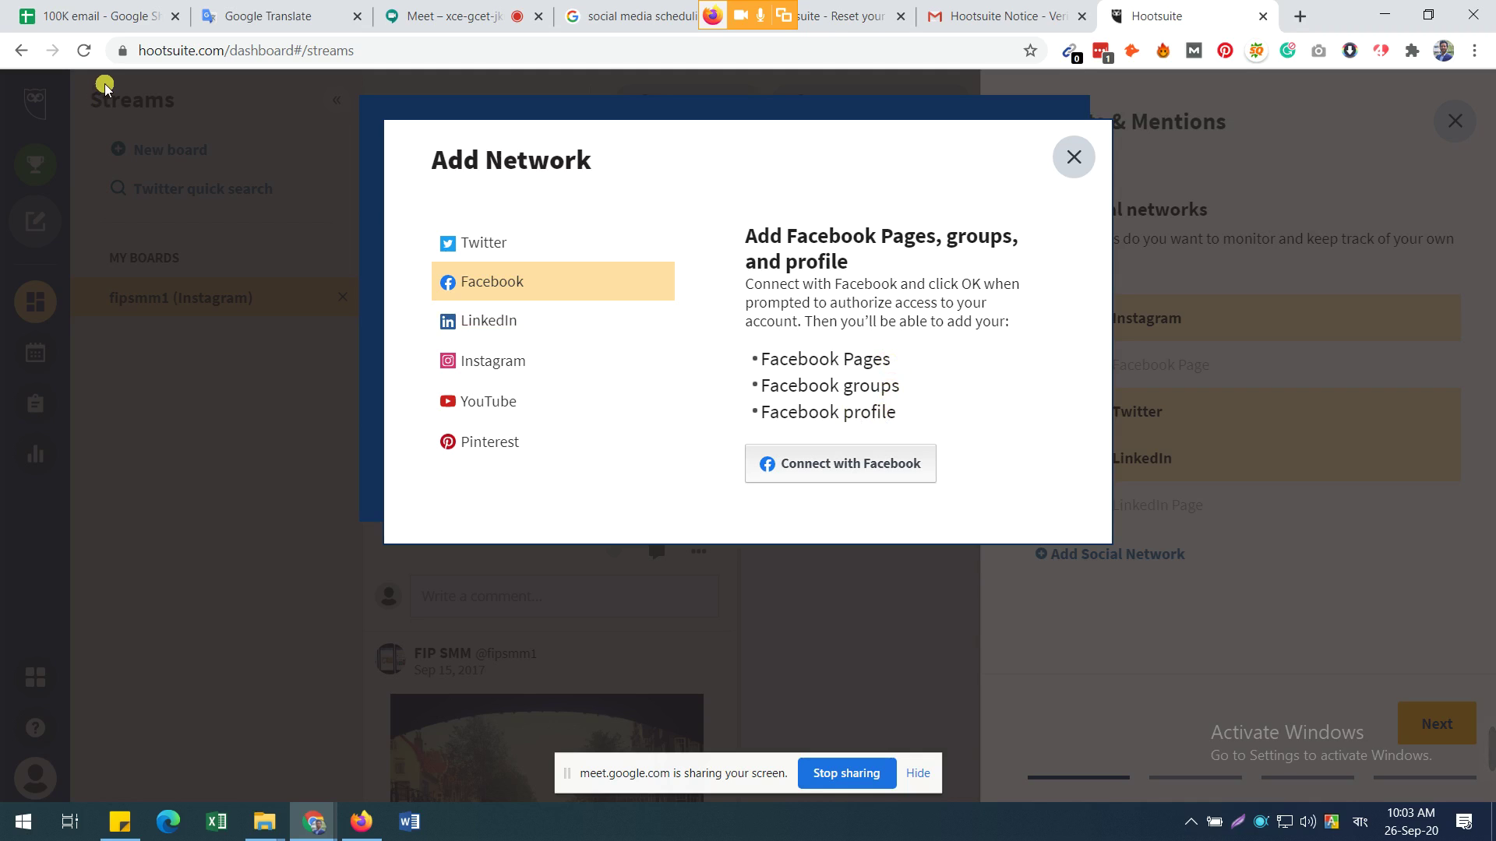
pyautogui.click(99, 15)
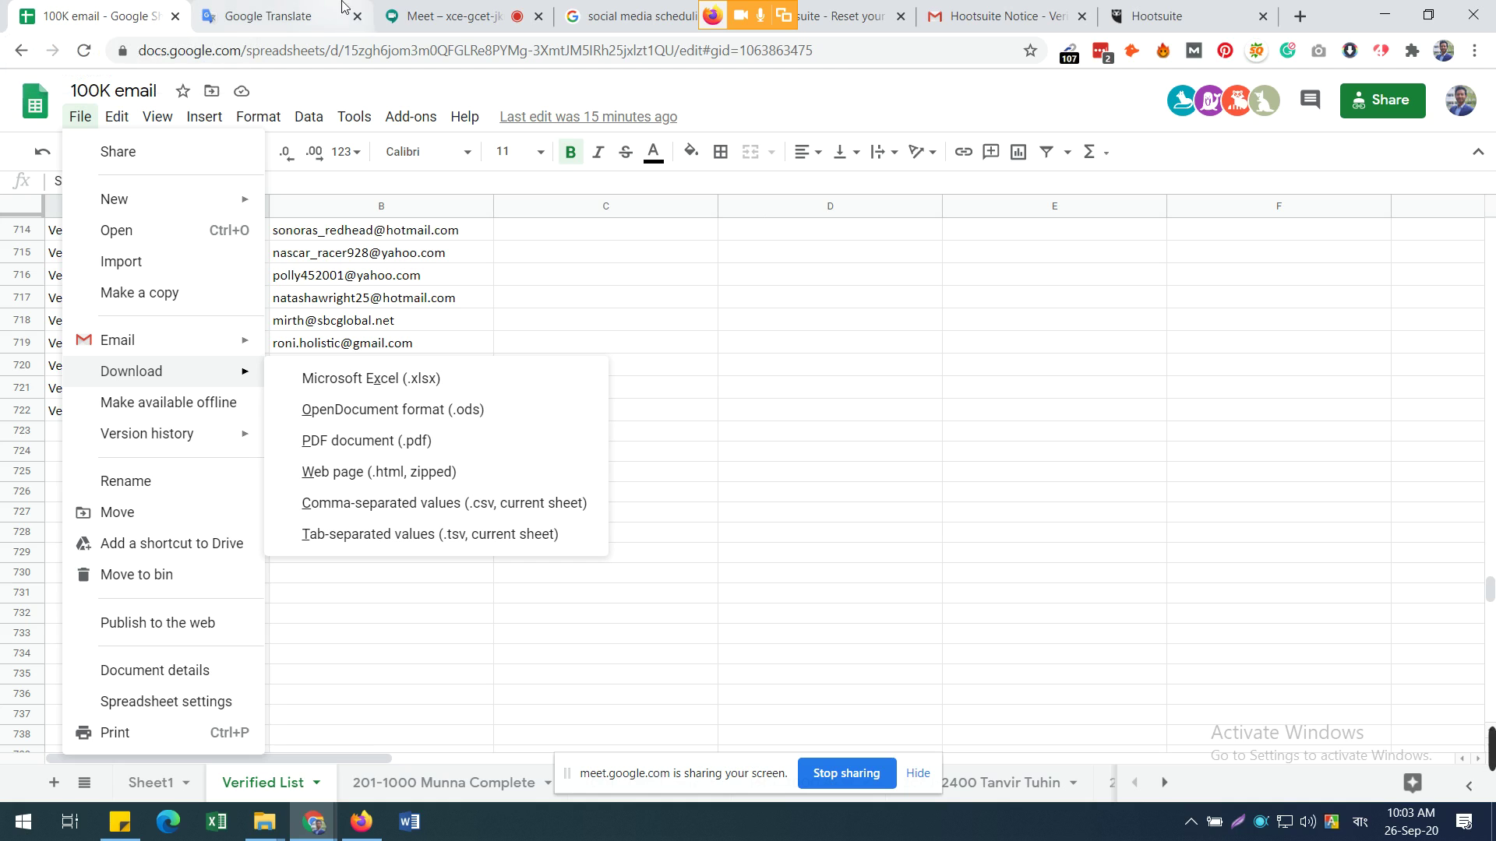
# Step: Admit the waiting participant into the Google Meet call
pyautogui.click(452, 16)
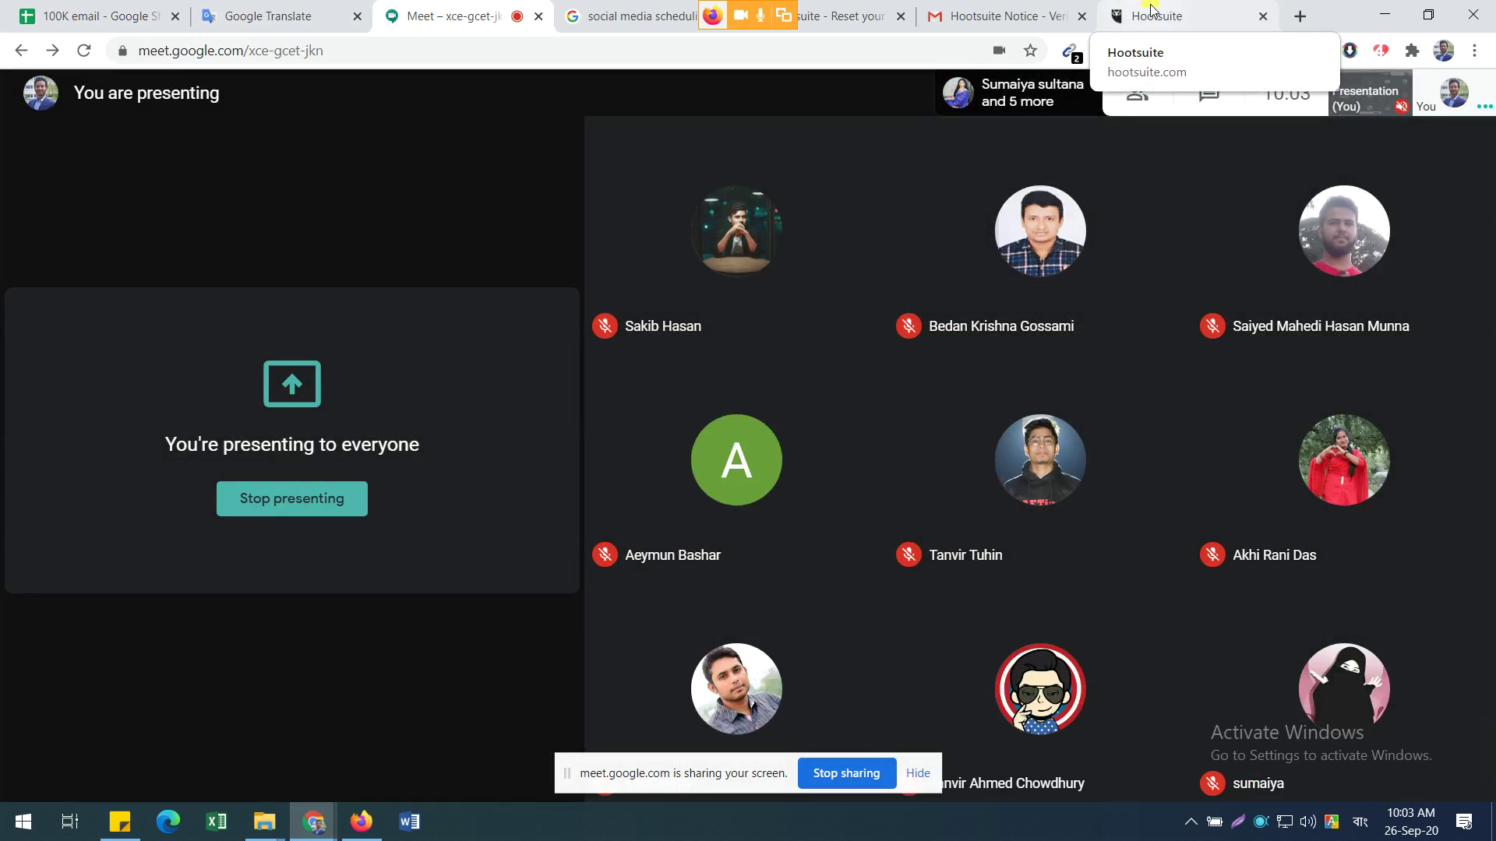
pyautogui.click(1164, 7)
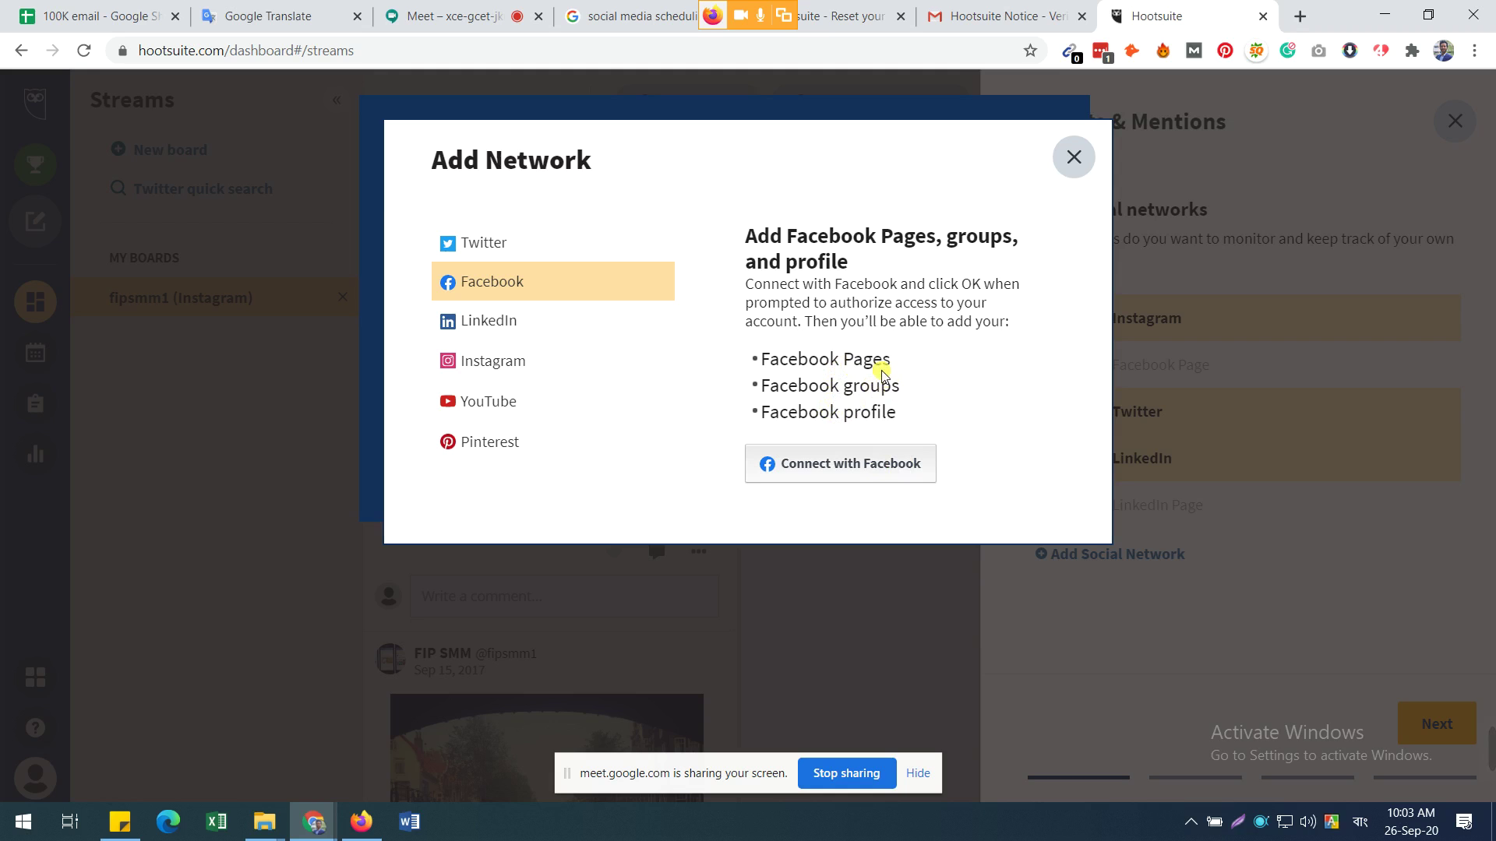
# Step: Start the Facebook connection and bring up the detailed 'Choose what you allow' permissions
pyautogui.click(859, 469)
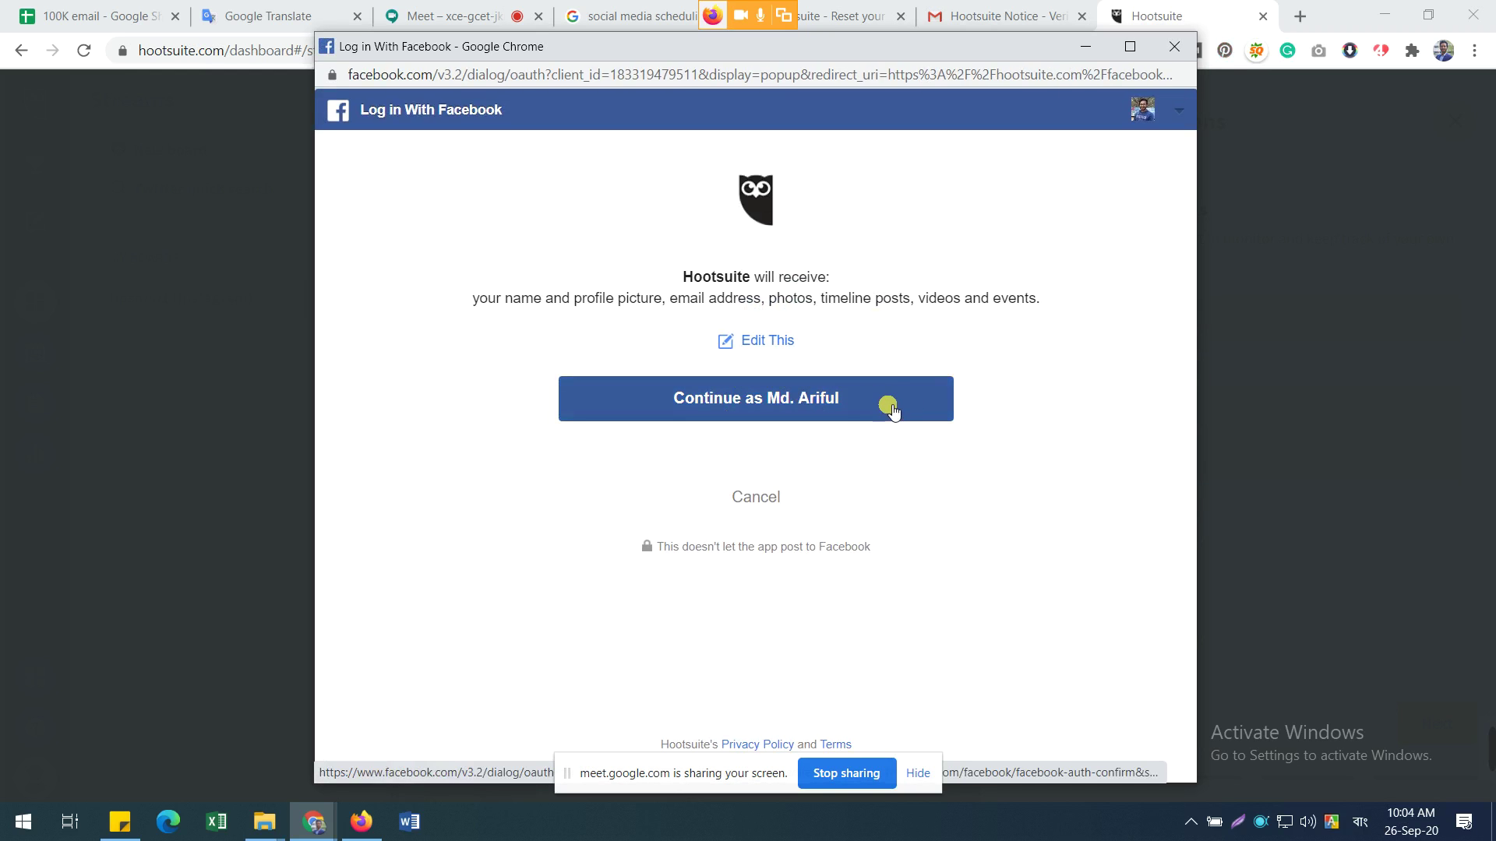
pyautogui.click(732, 399)
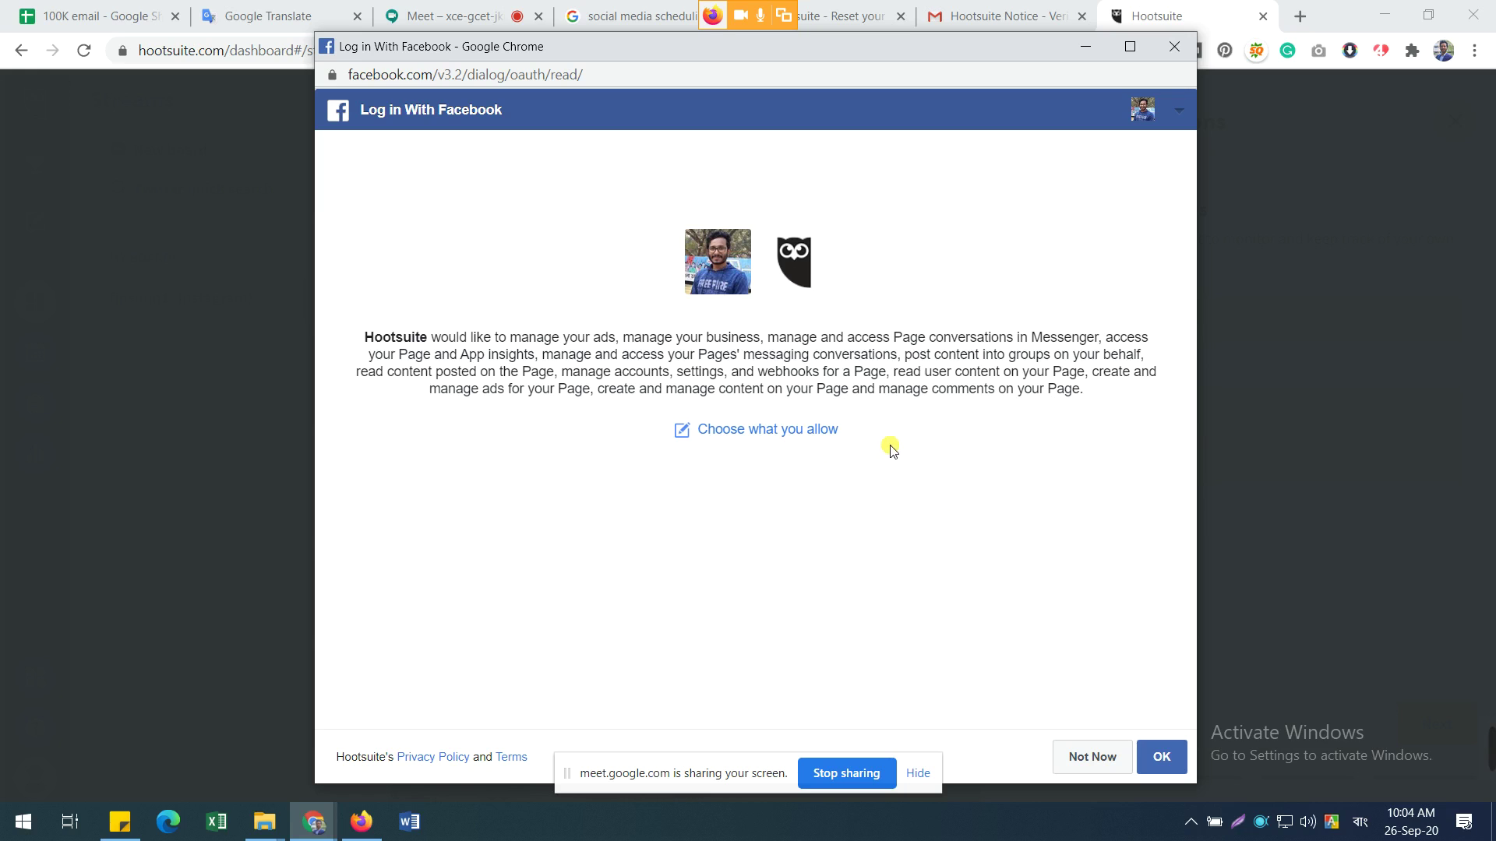
pyautogui.click(796, 434)
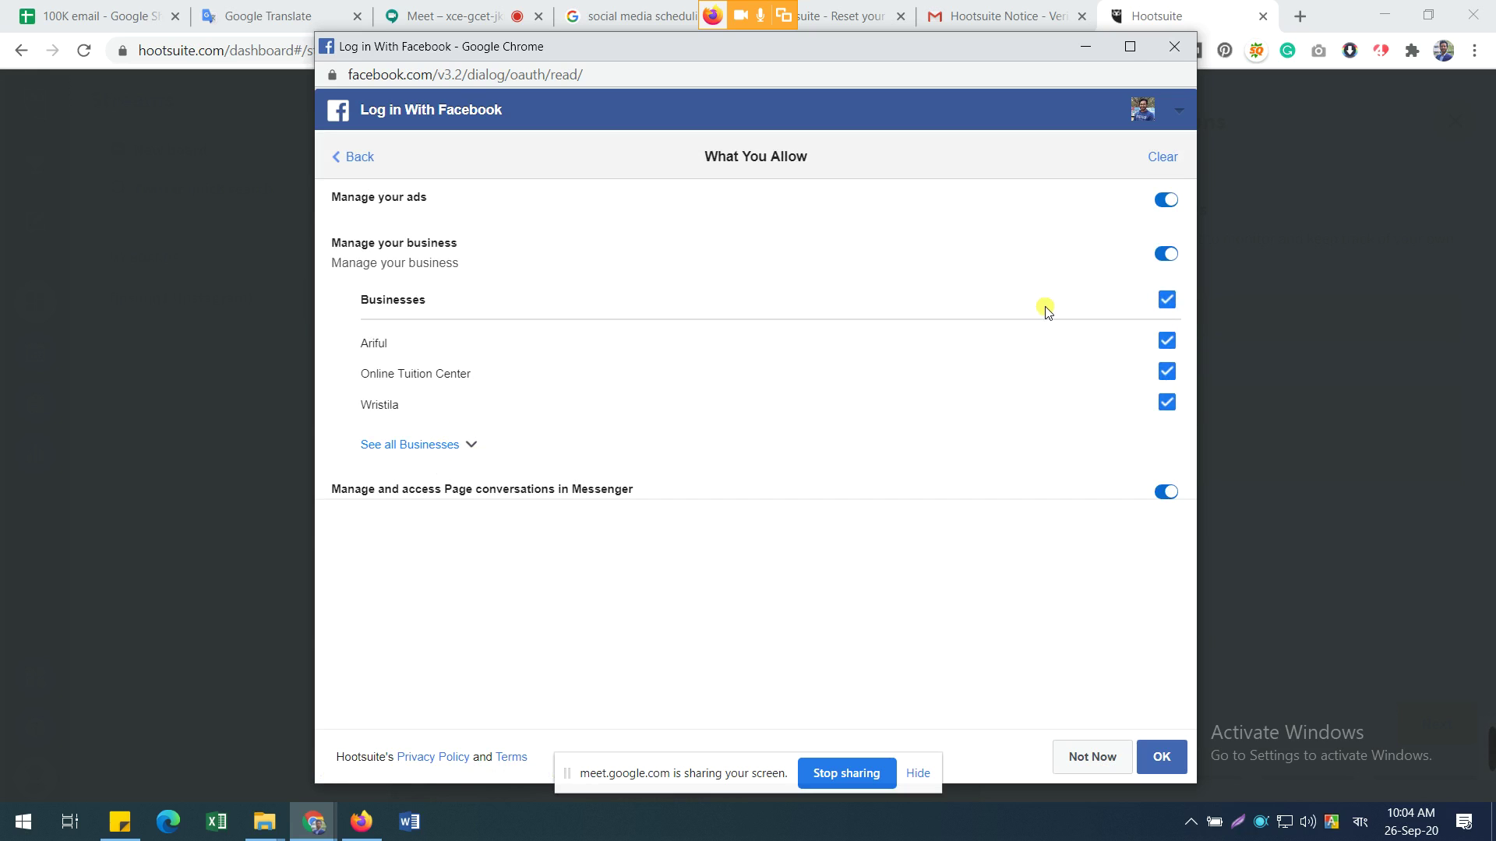
# Step: Clear all permission toggles in the What You Allow list and review the result
pyautogui.scroll(-5, 1047, 319)
pyautogui.scroll(-3, 511, 400)
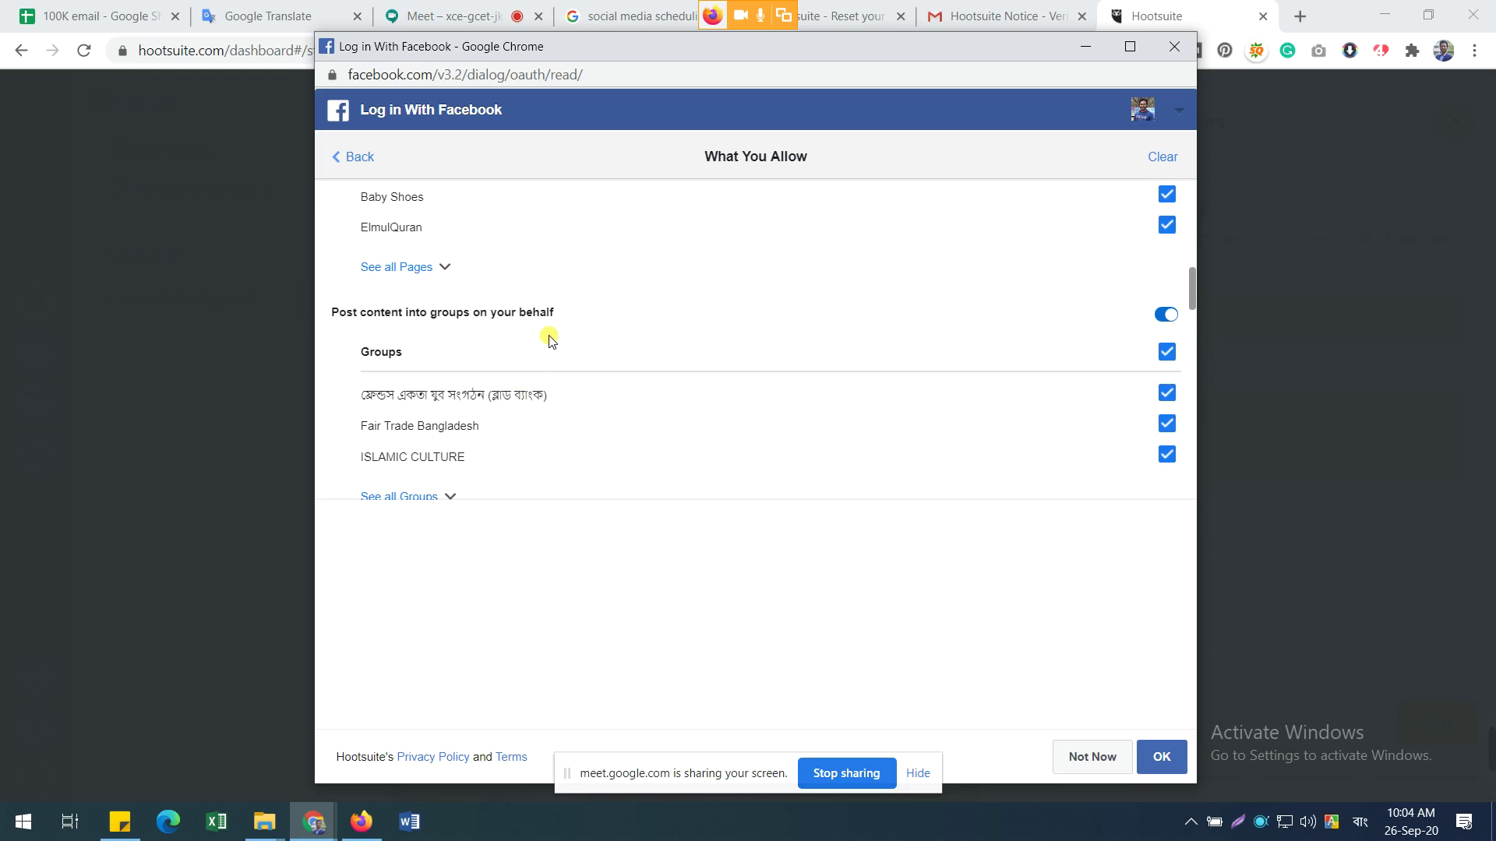
pyautogui.scroll(-1, 550, 341)
pyautogui.scroll(-2, 551, 340)
pyautogui.scroll(1, 554, 345)
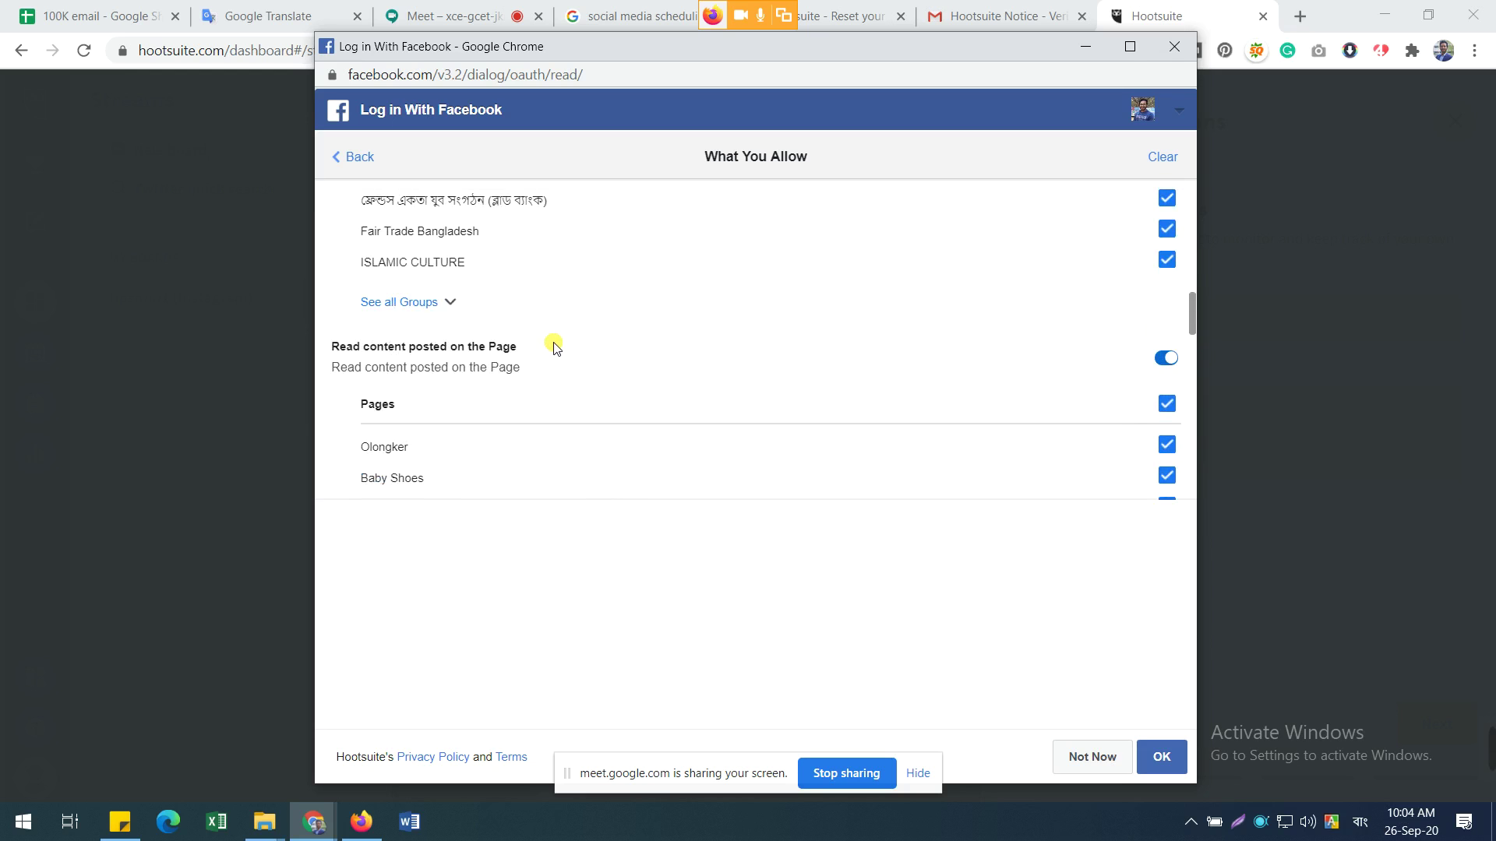
pyautogui.scroll(-2, 554, 346)
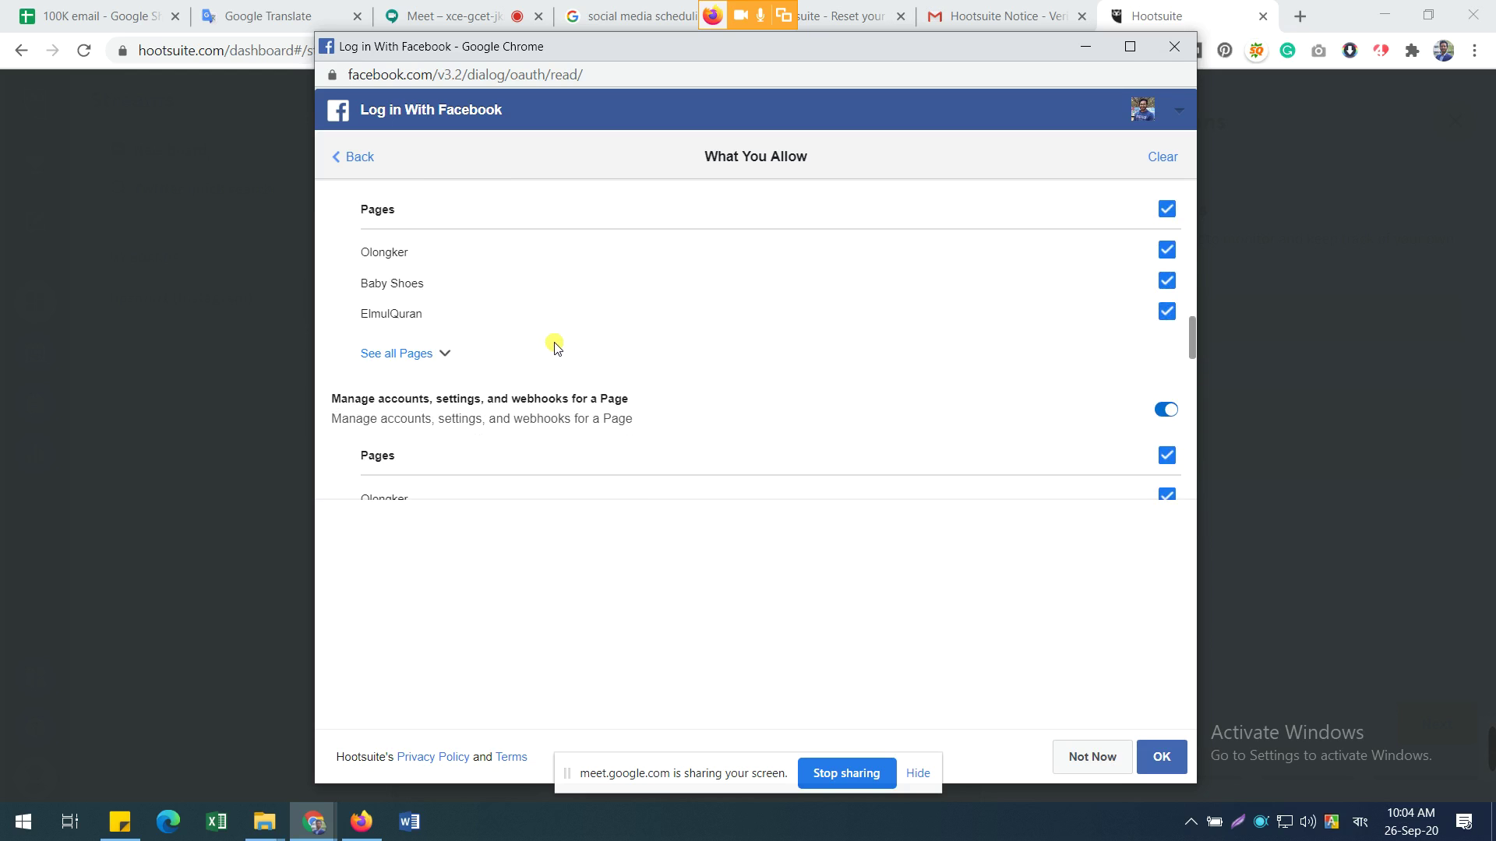
pyautogui.click(1162, 156)
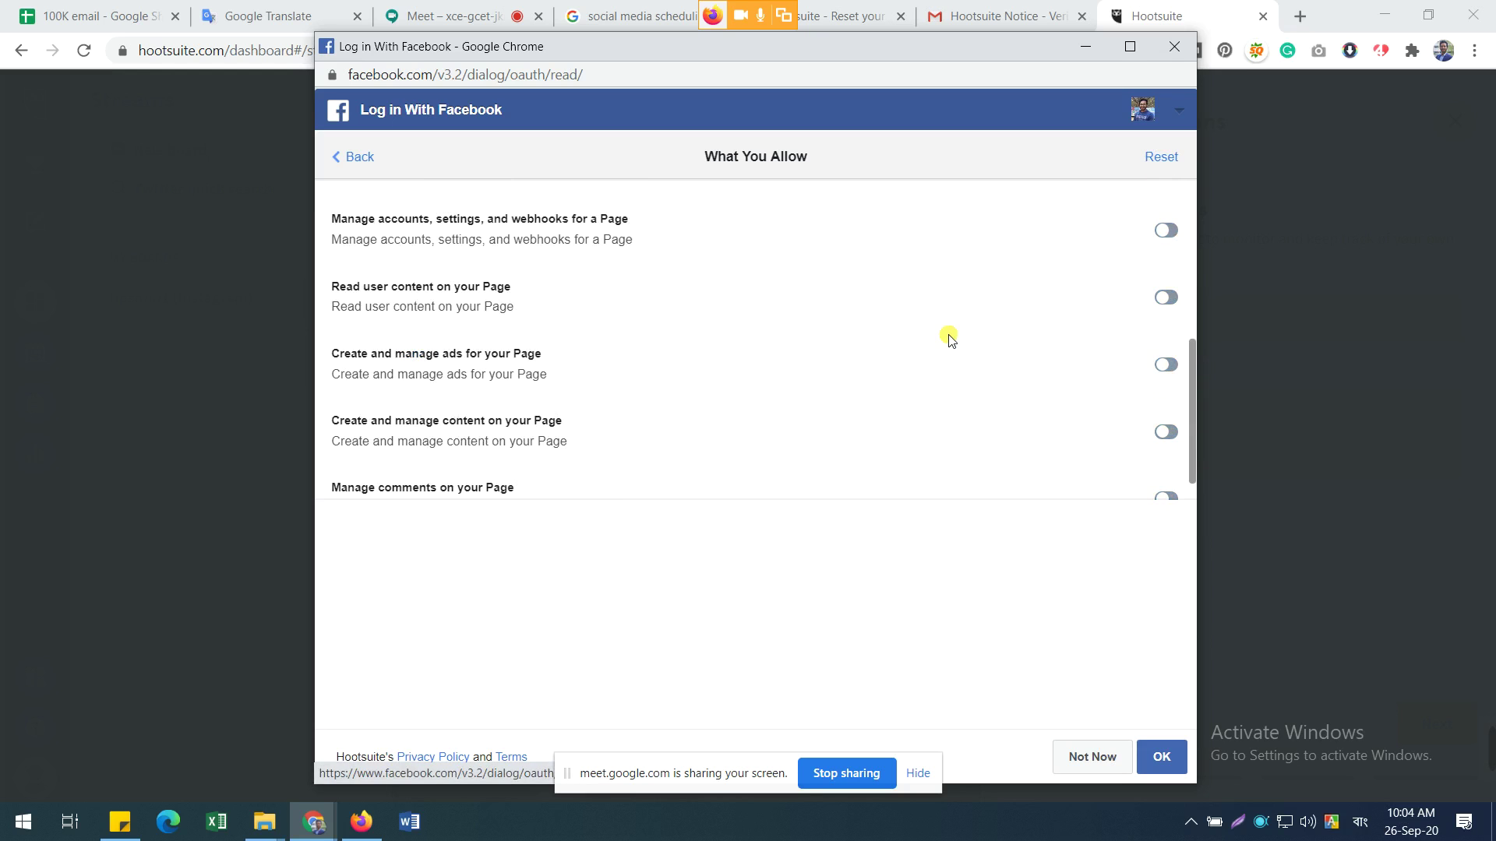
pyautogui.scroll(-1, 951, 341)
pyautogui.scroll(5, 952, 348)
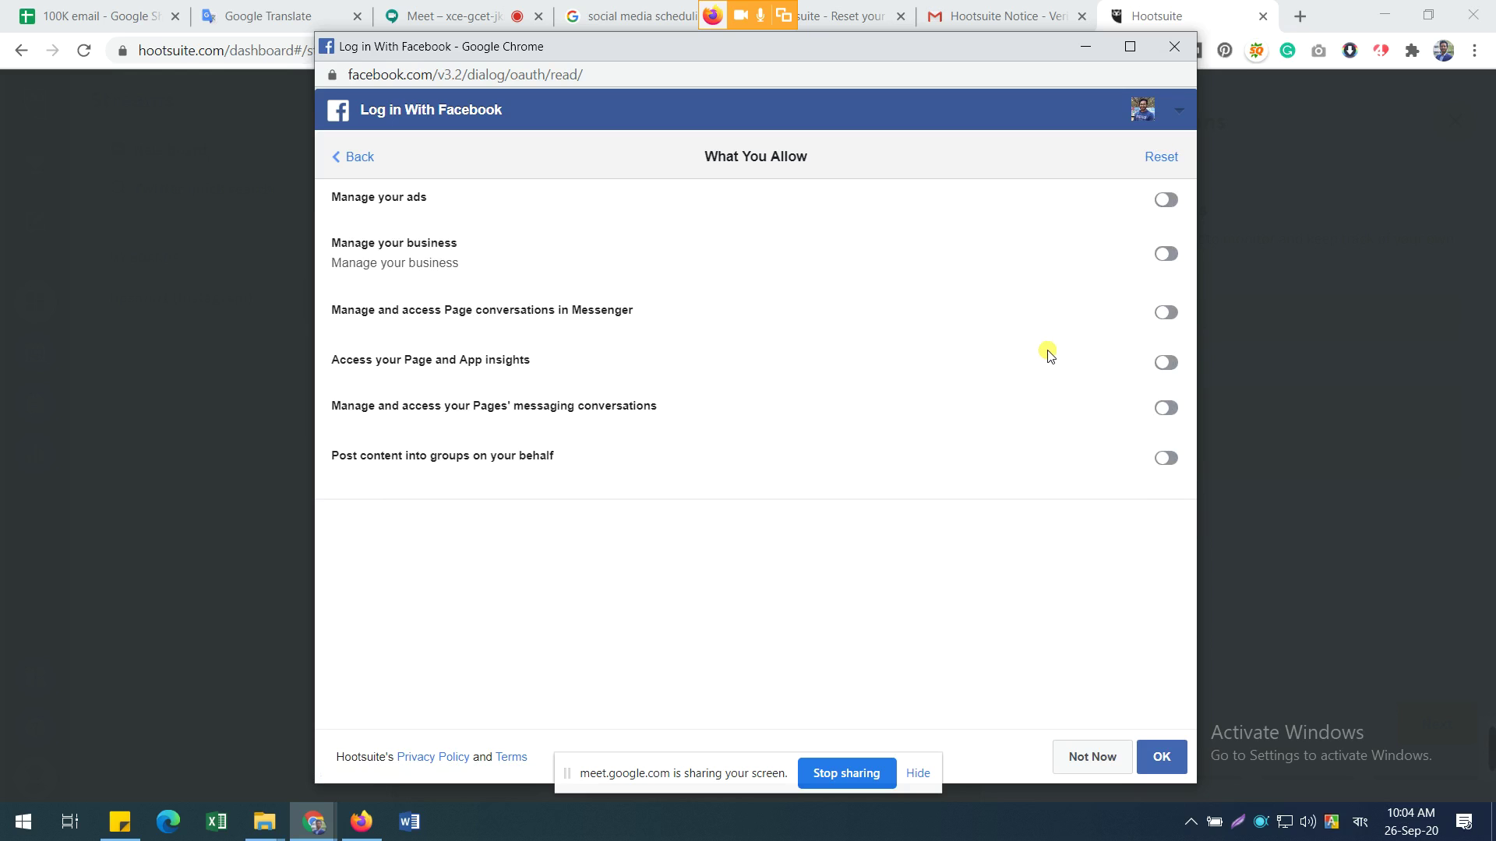
pyautogui.scroll(-1, 1055, 376)
pyautogui.scroll(-2, 1058, 384)
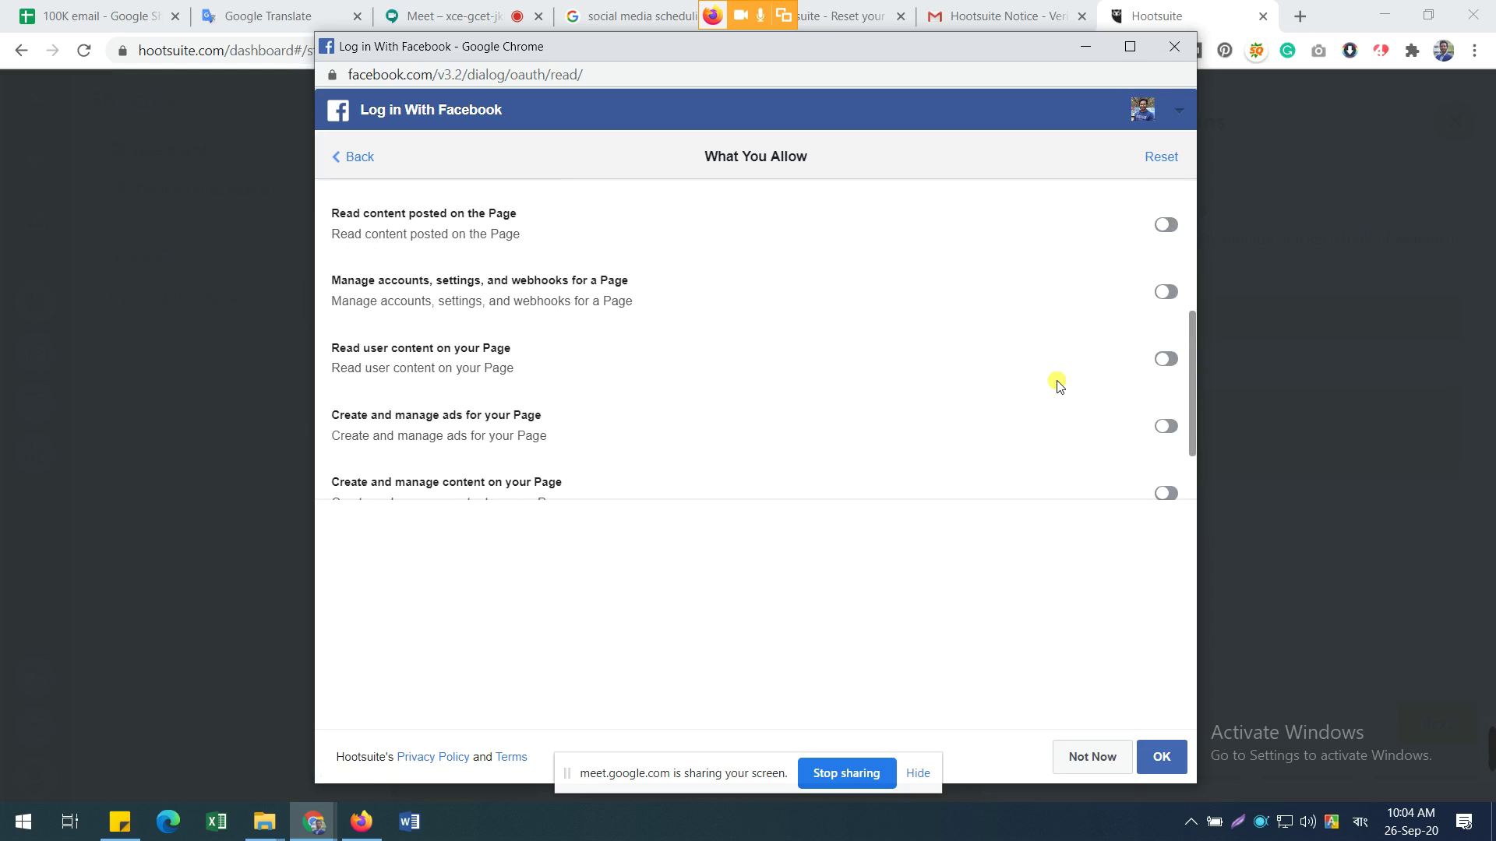
pyautogui.scroll(-1, 1059, 386)
pyautogui.scroll(4, 1069, 381)
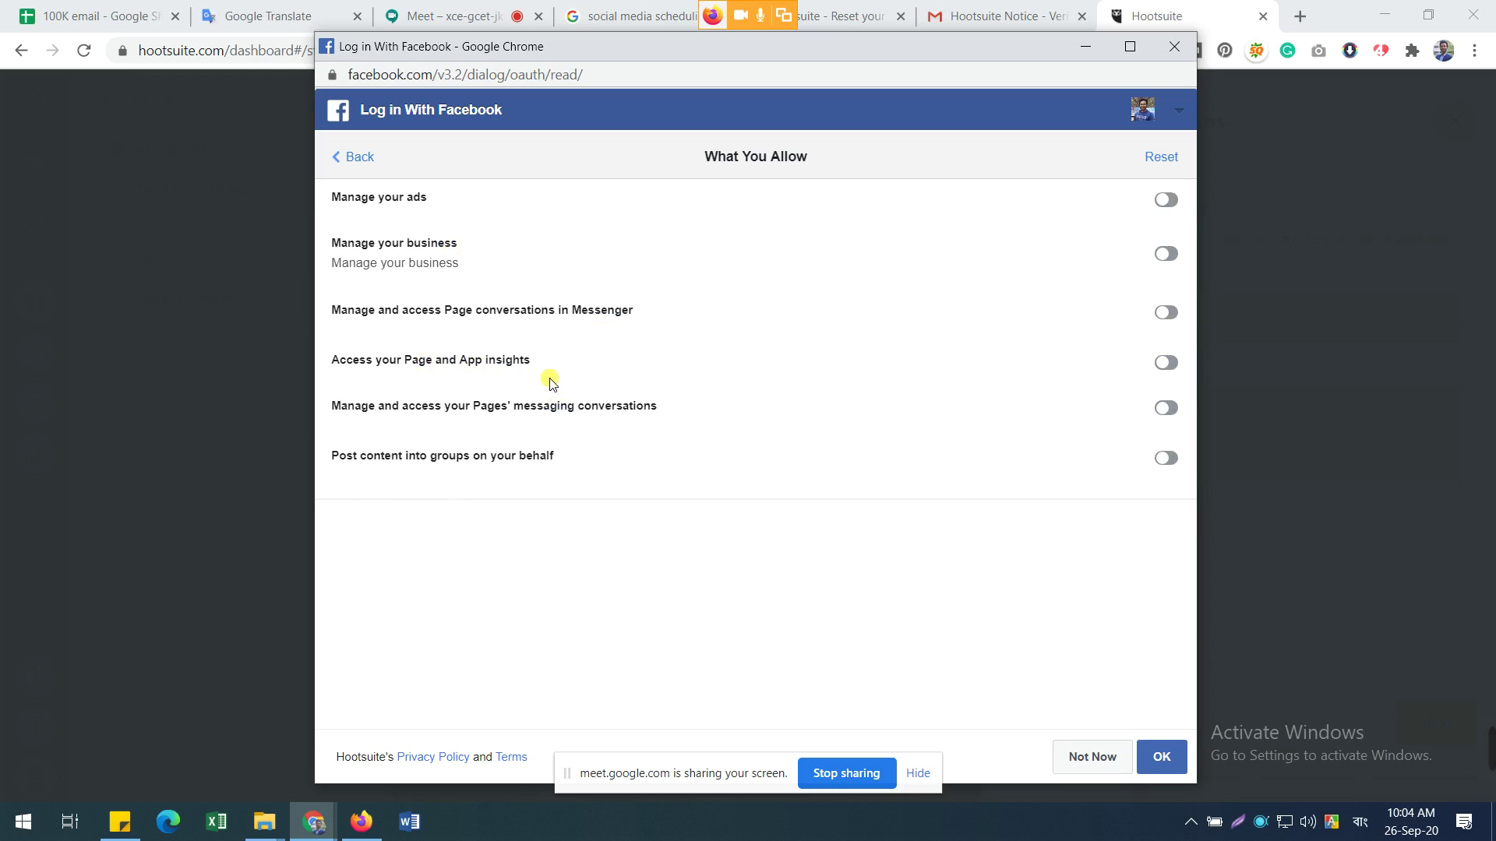
pyautogui.scroll(-1, 527, 401)
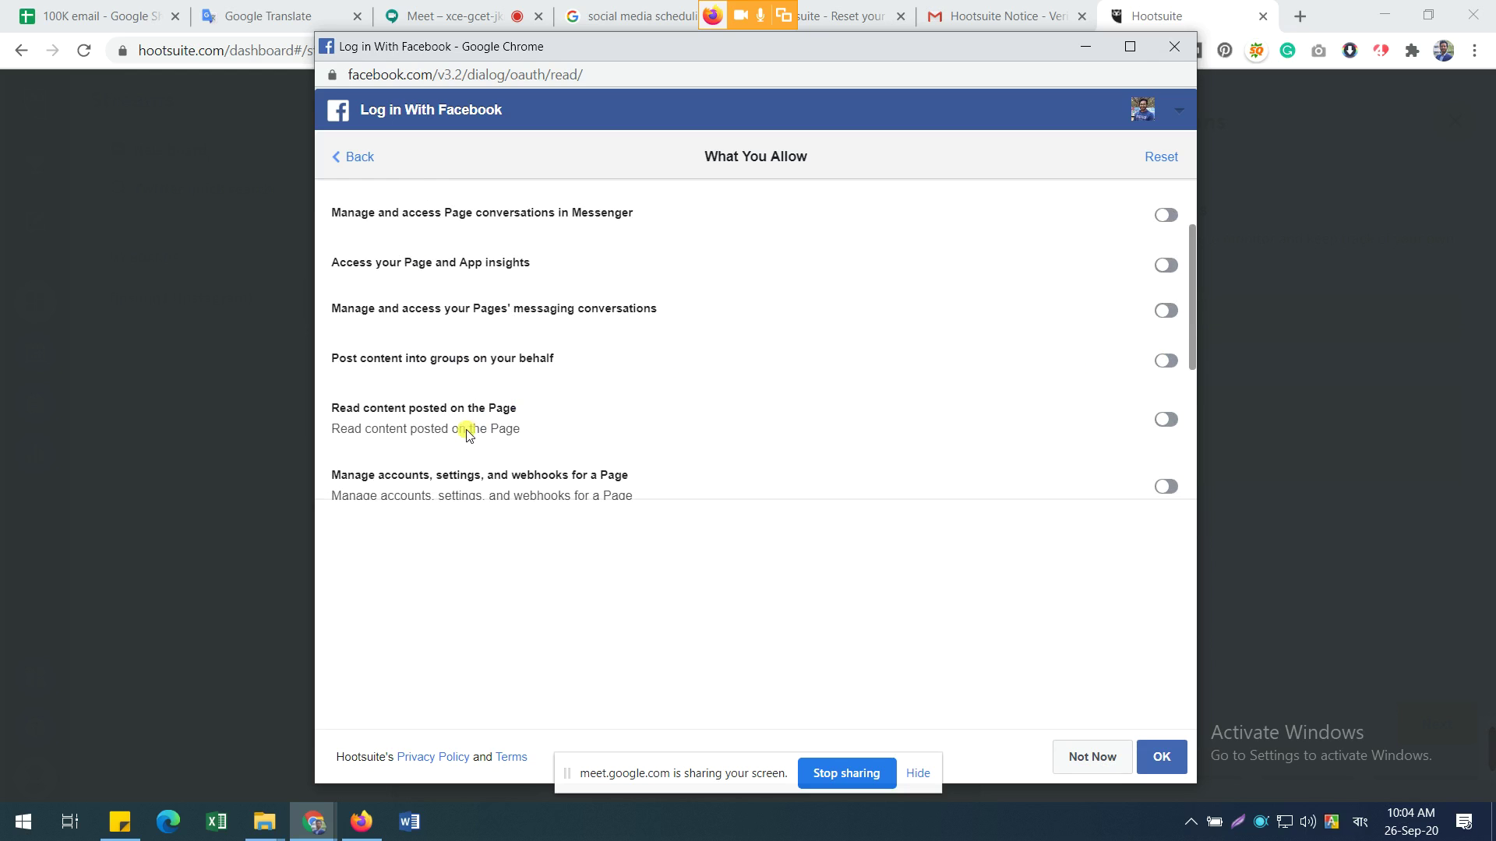
pyautogui.scroll(-1, 528, 422)
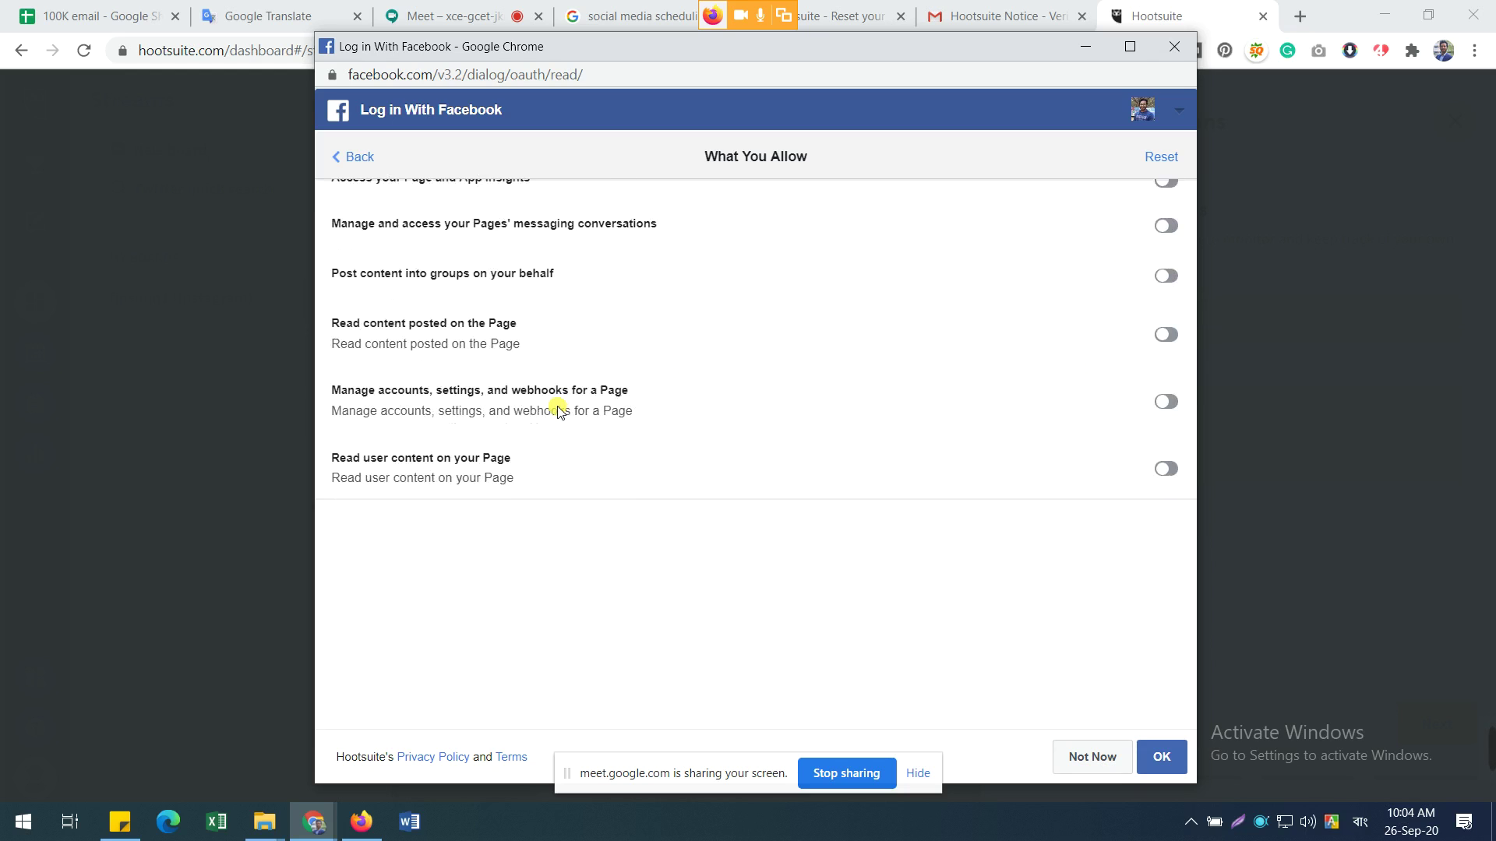
# Step: Enable reading content posted on the Pages and review the full list of covered Pages
pyautogui.click(1167, 322)
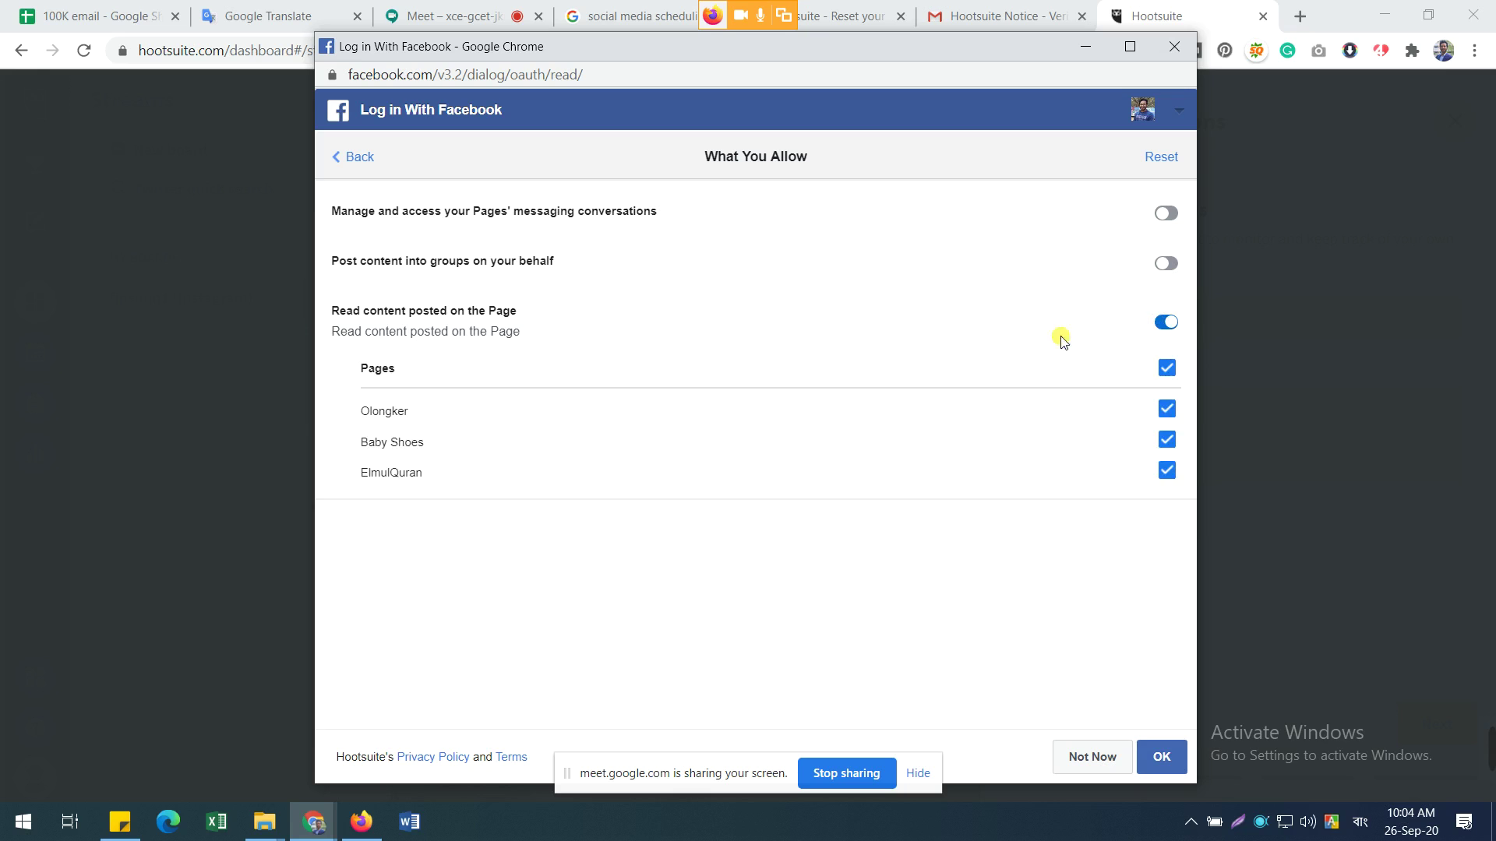
pyautogui.scroll(-1, 832, 354)
pyautogui.scroll(-1, 834, 355)
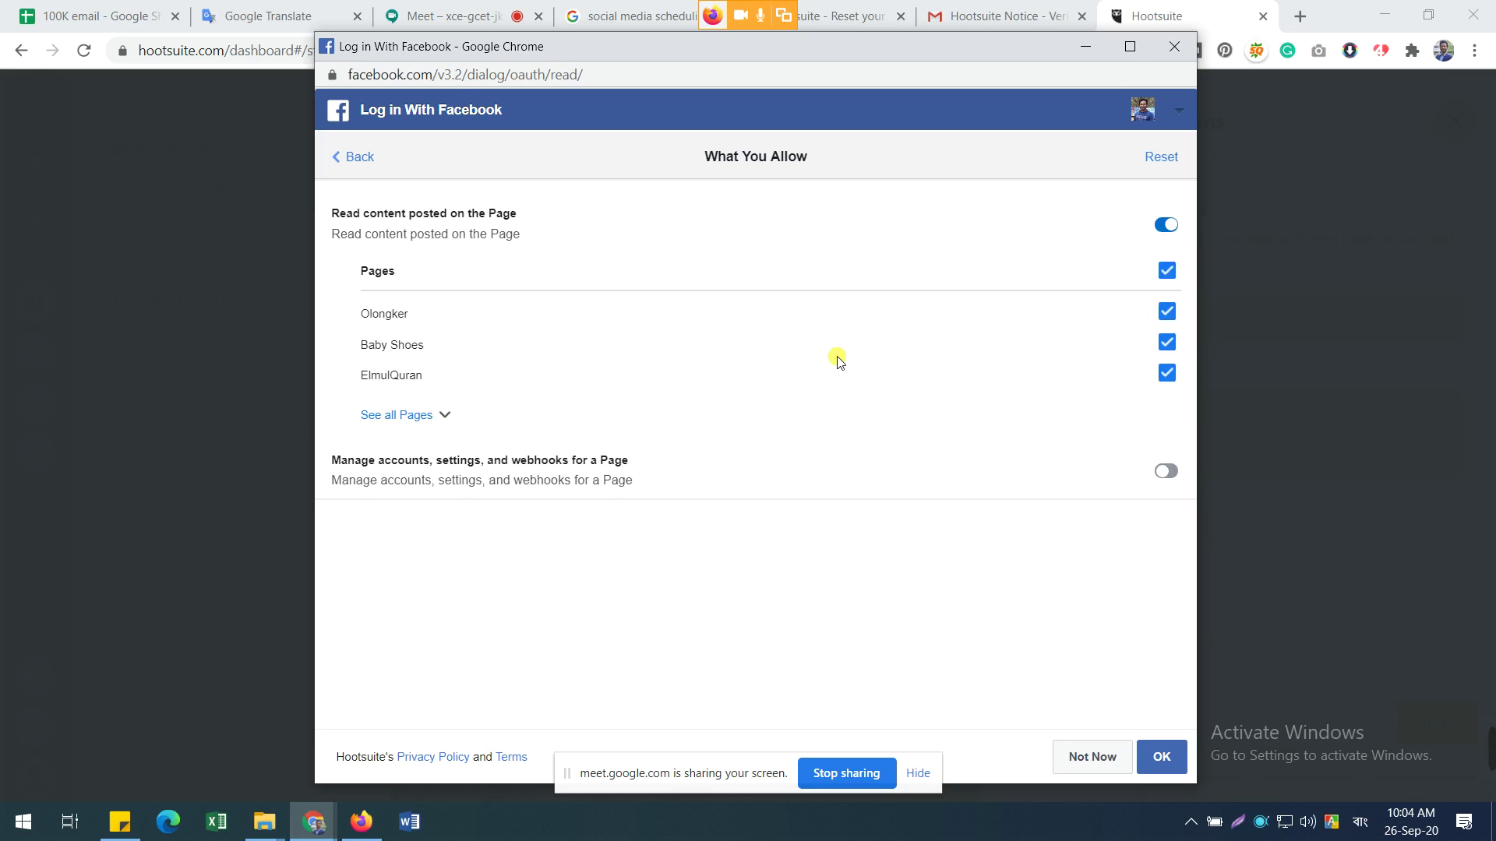
pyautogui.scroll(2, 837, 360)
pyautogui.scroll(-2, 837, 360)
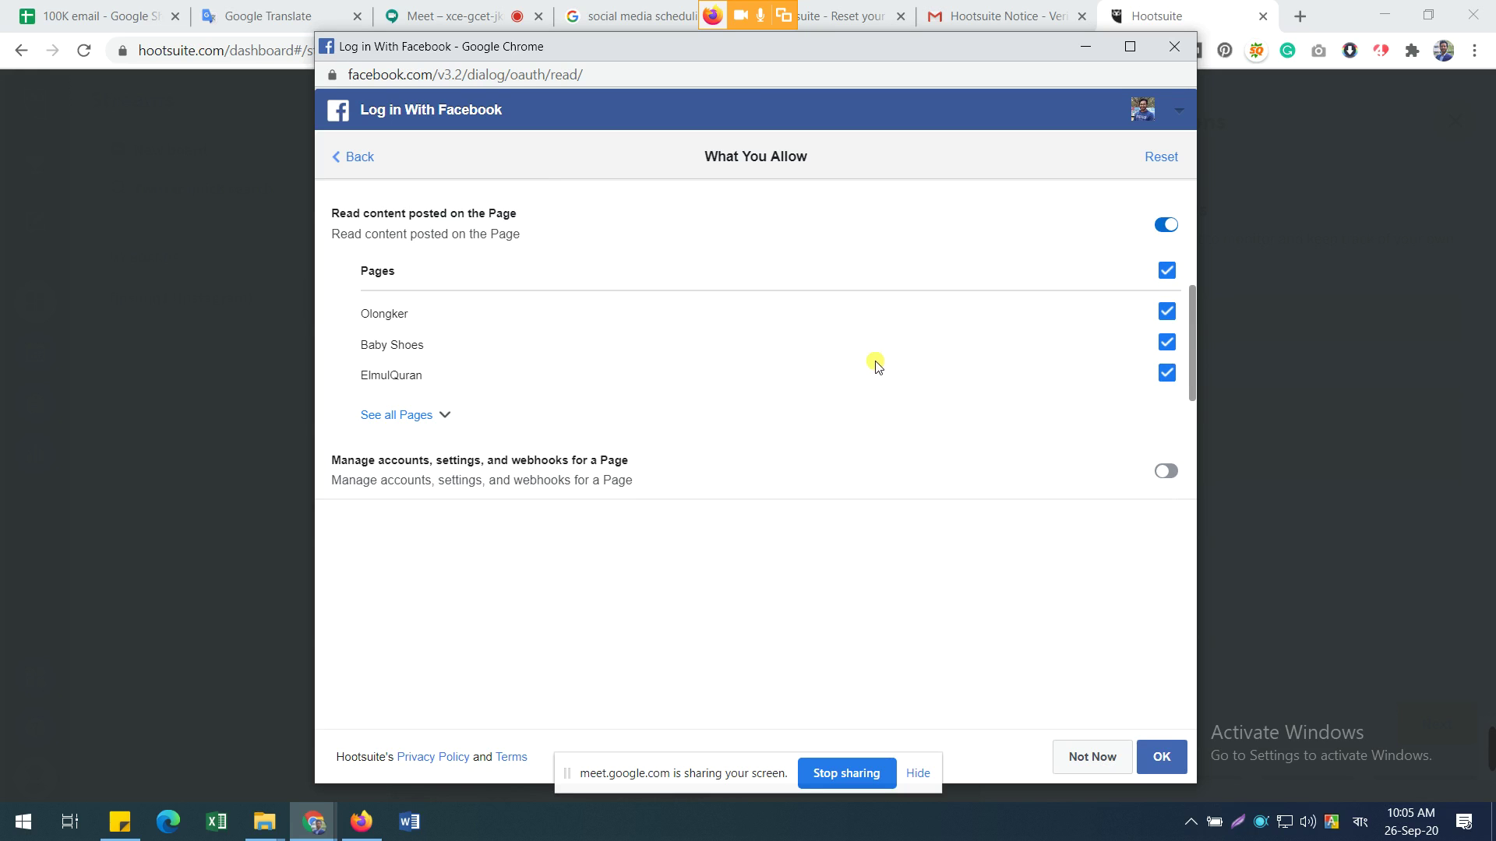
pyautogui.scroll(-2, 865, 360)
pyautogui.click(404, 318)
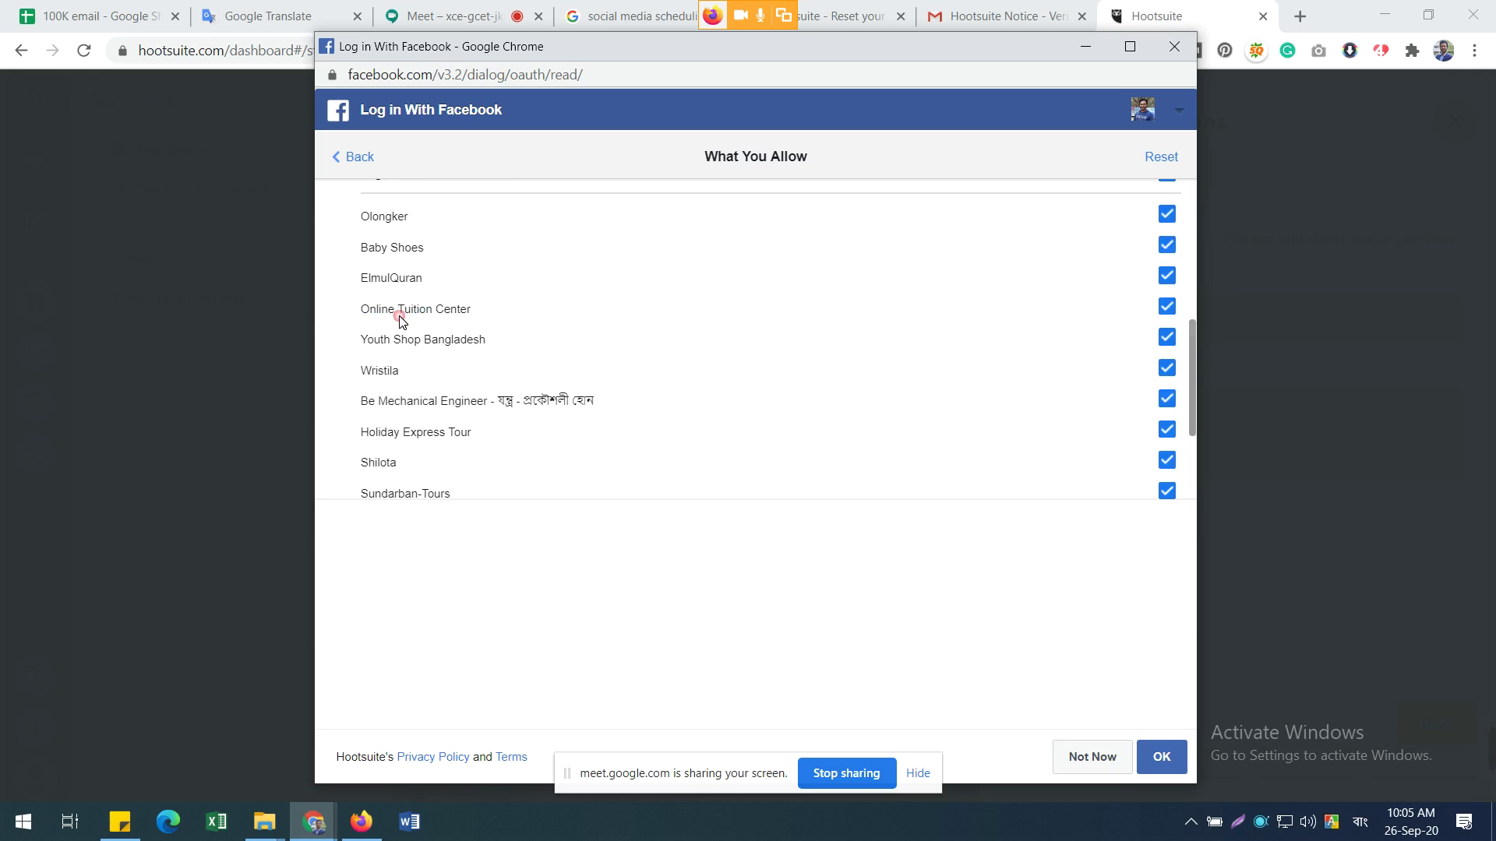
pyautogui.scroll(-5, 518, 311)
pyautogui.scroll(-6, 518, 312)
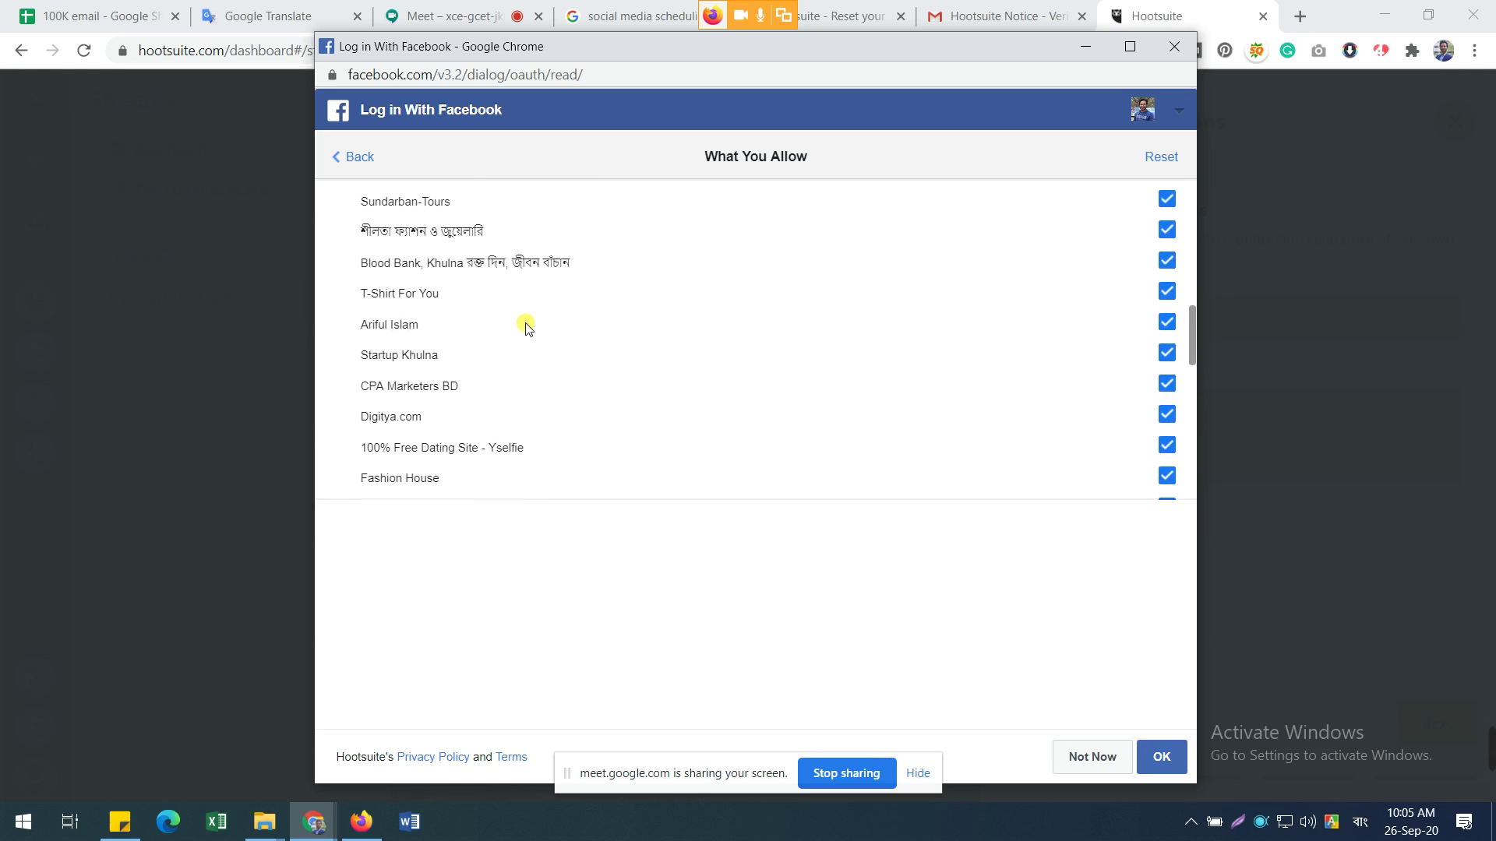
pyautogui.scroll(-3, 568, 339)
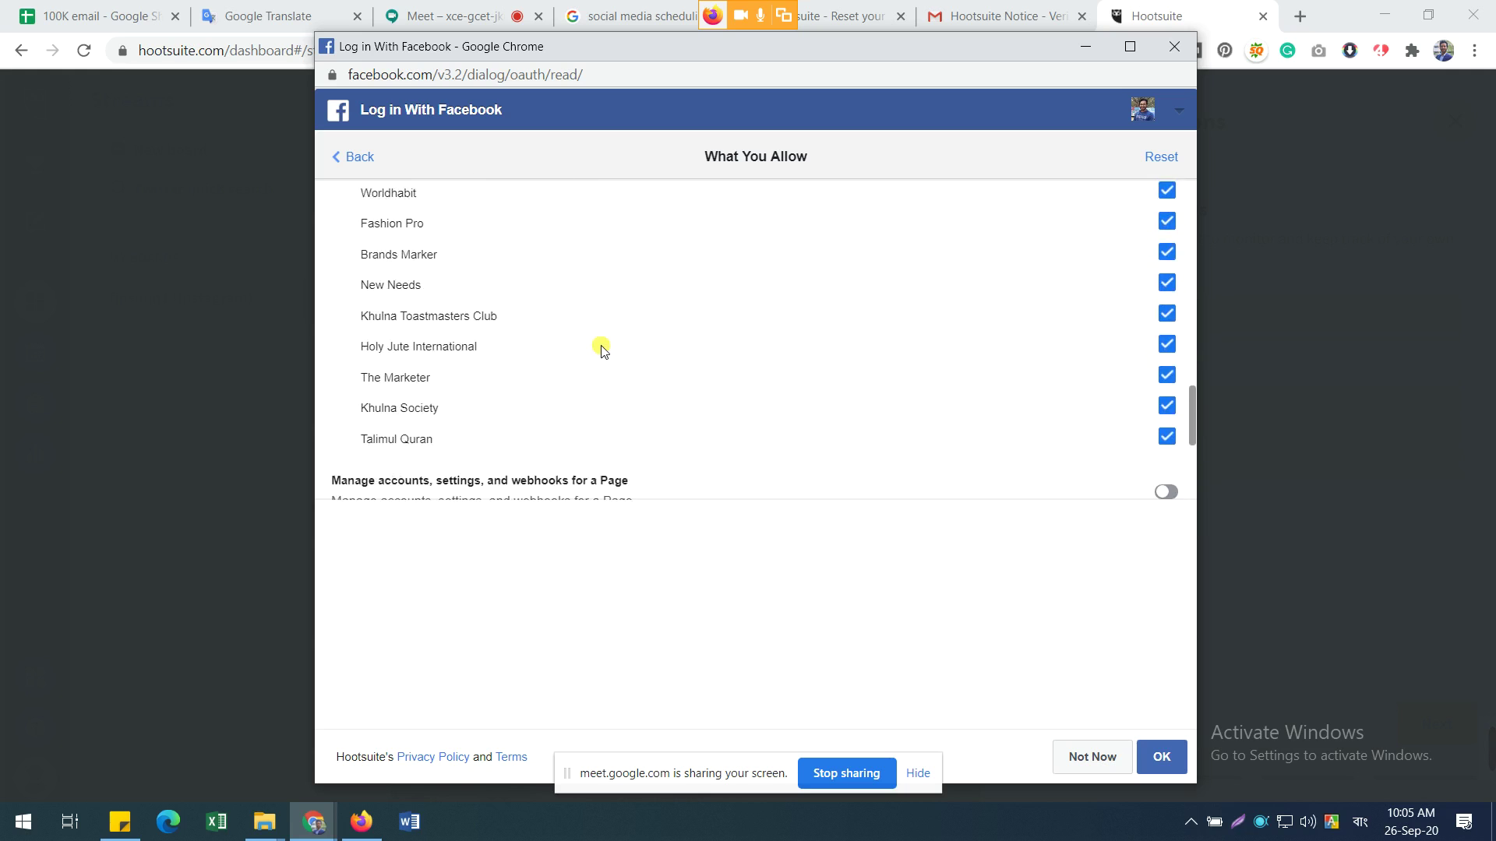
pyautogui.scroll(3, 600, 348)
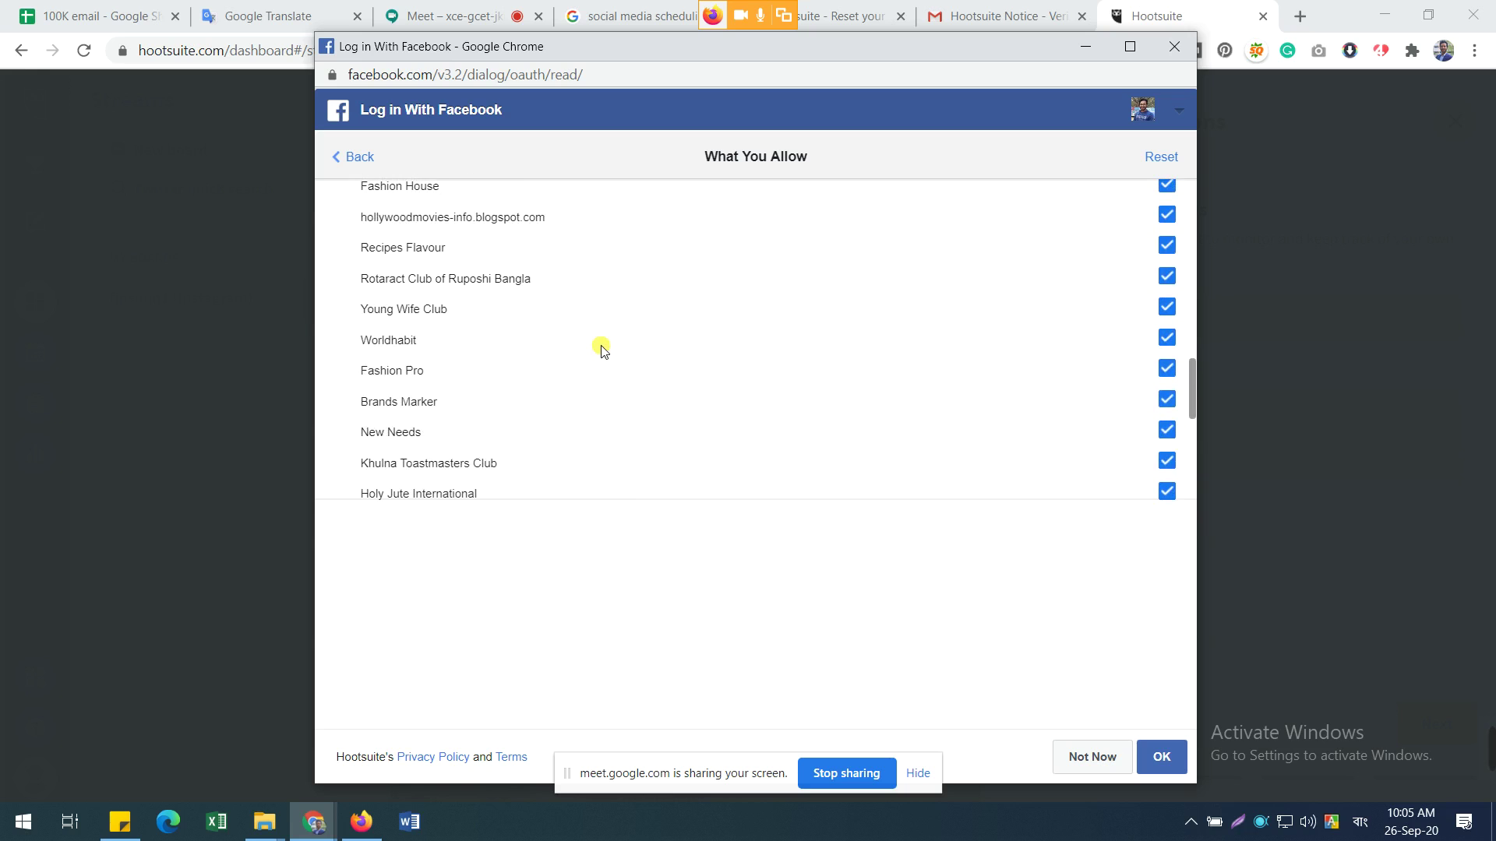
pyautogui.scroll(5, 522, 364)
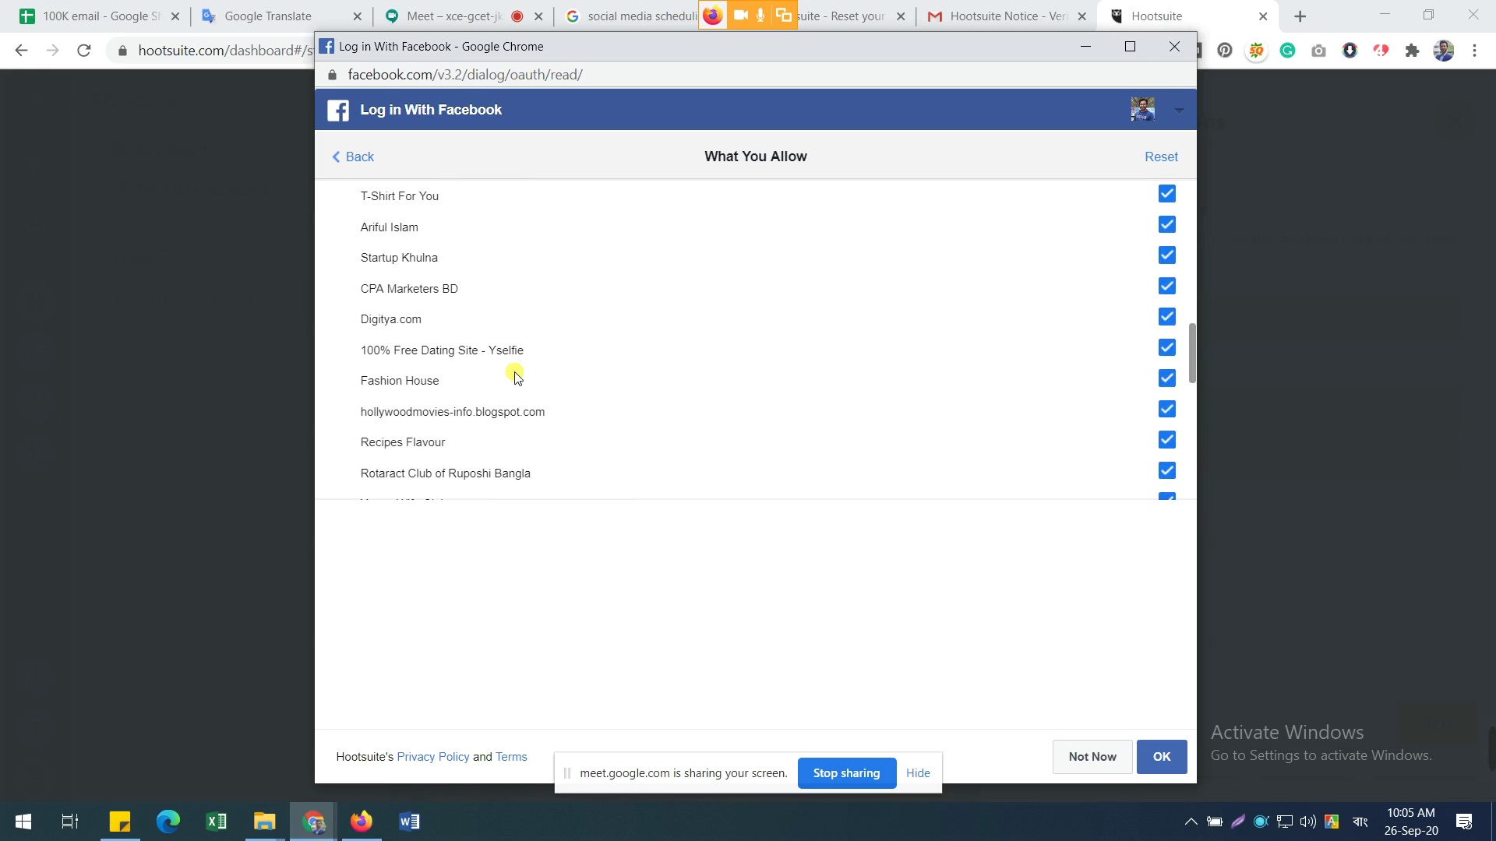
pyautogui.scroll(5, 484, 387)
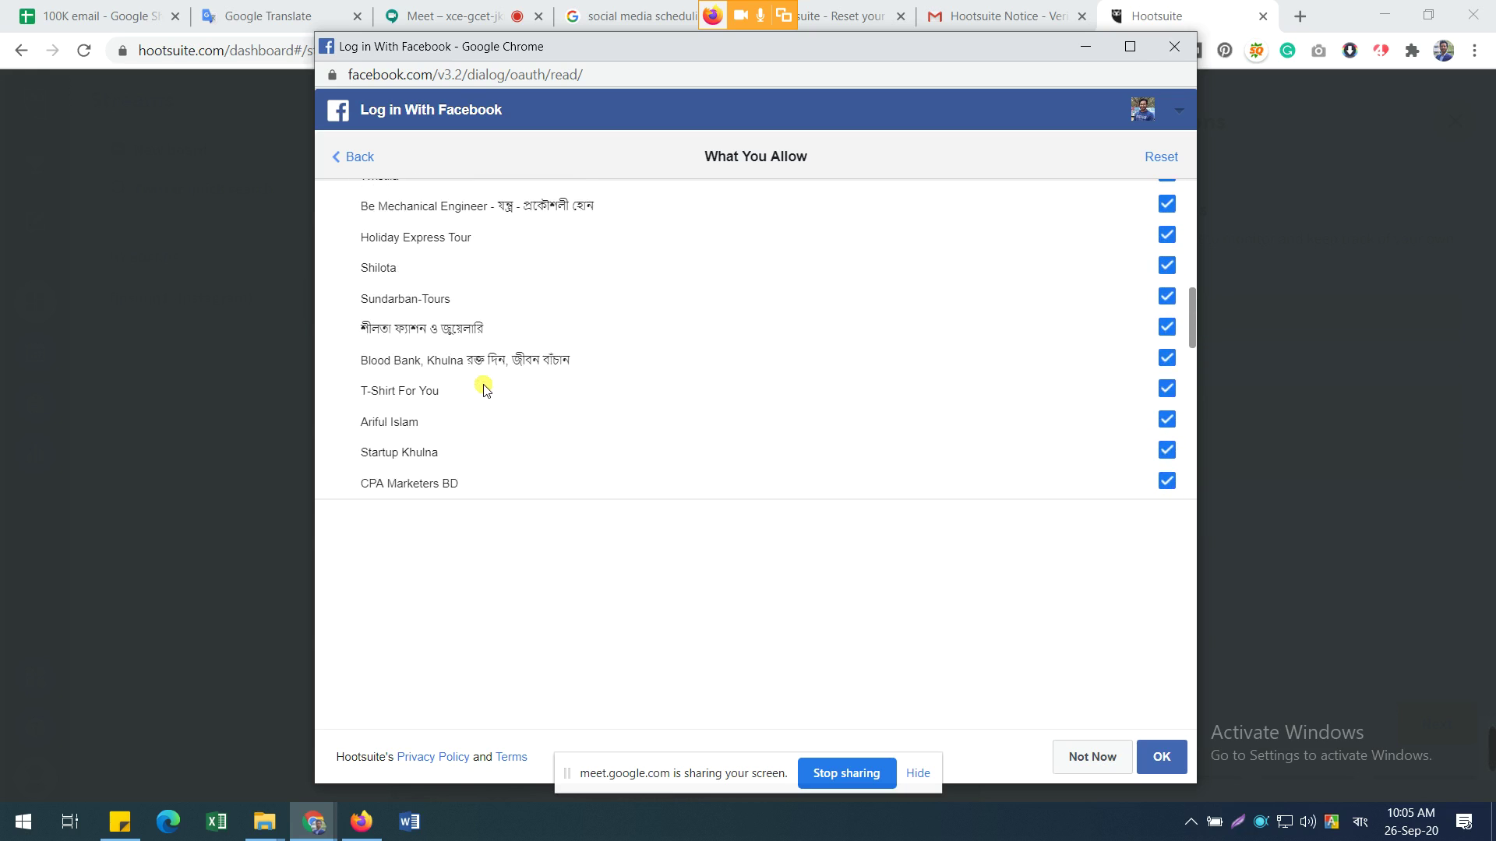
pyautogui.scroll(7, 484, 387)
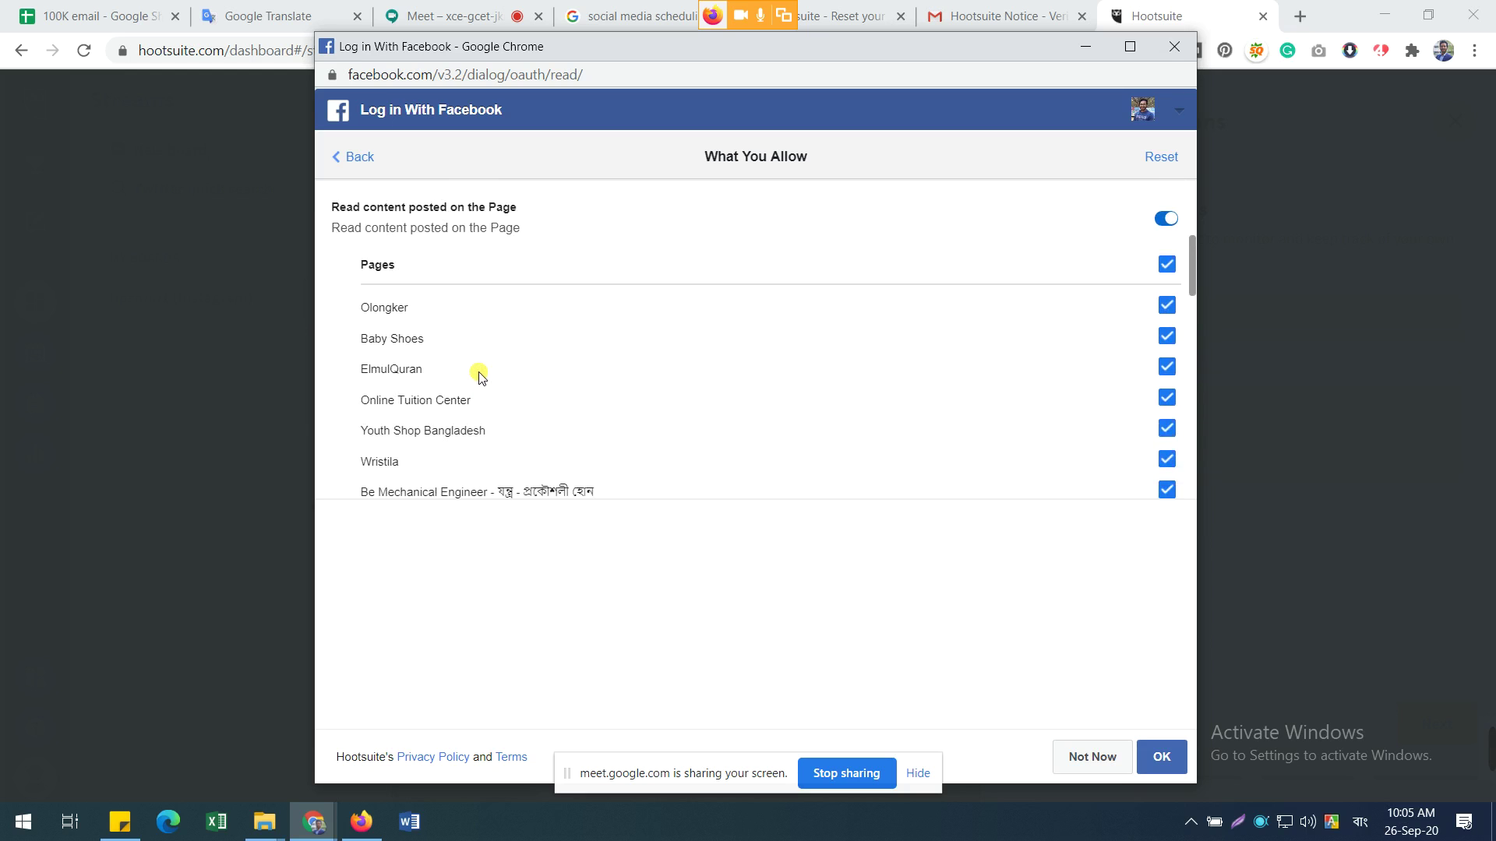
pyautogui.scroll(-2, 478, 376)
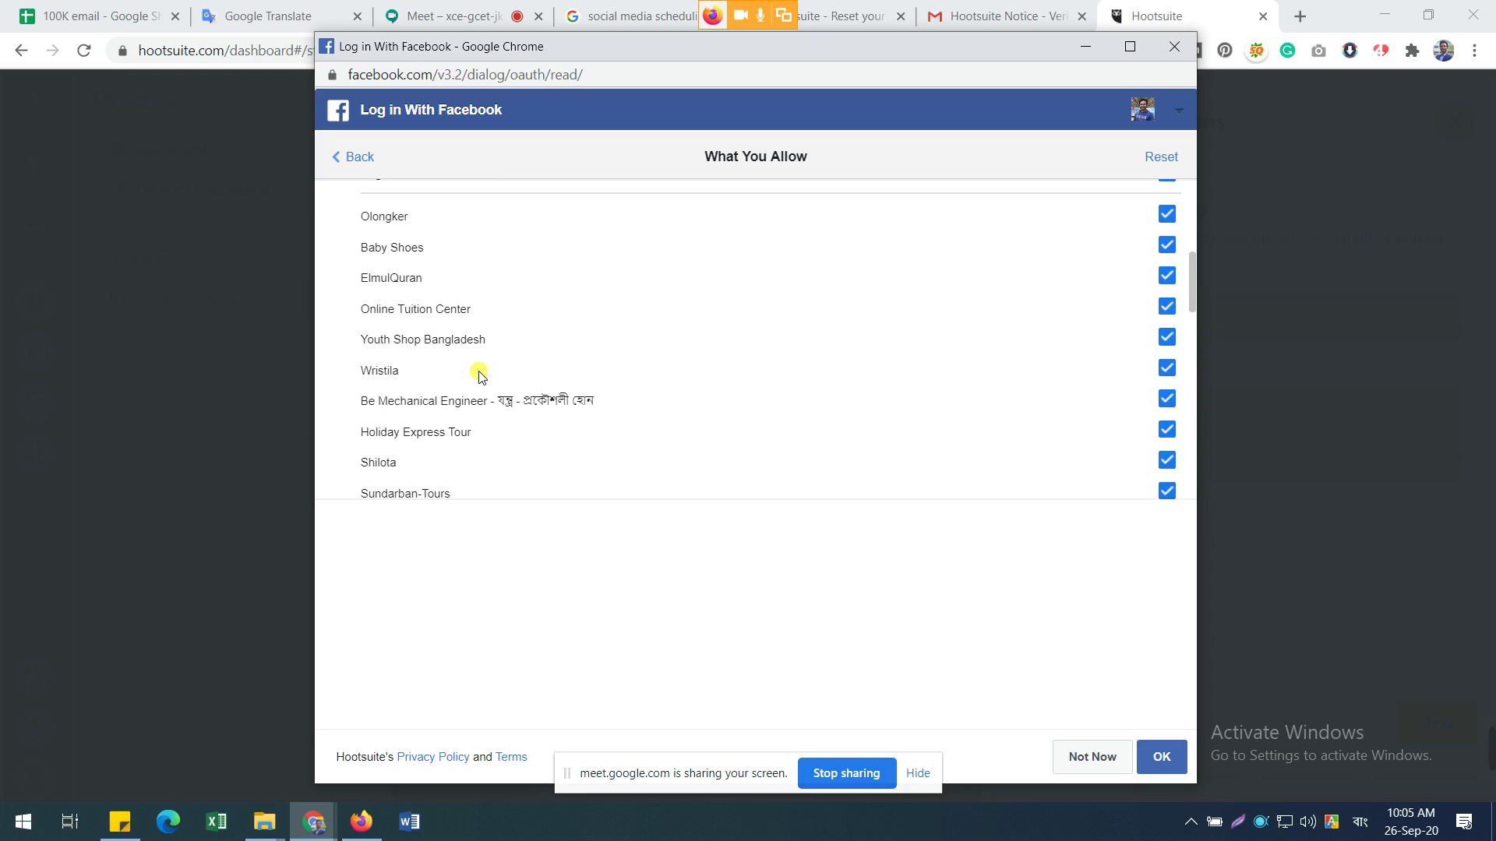
pyautogui.scroll(-2, 478, 377)
pyautogui.scroll(-6, 478, 376)
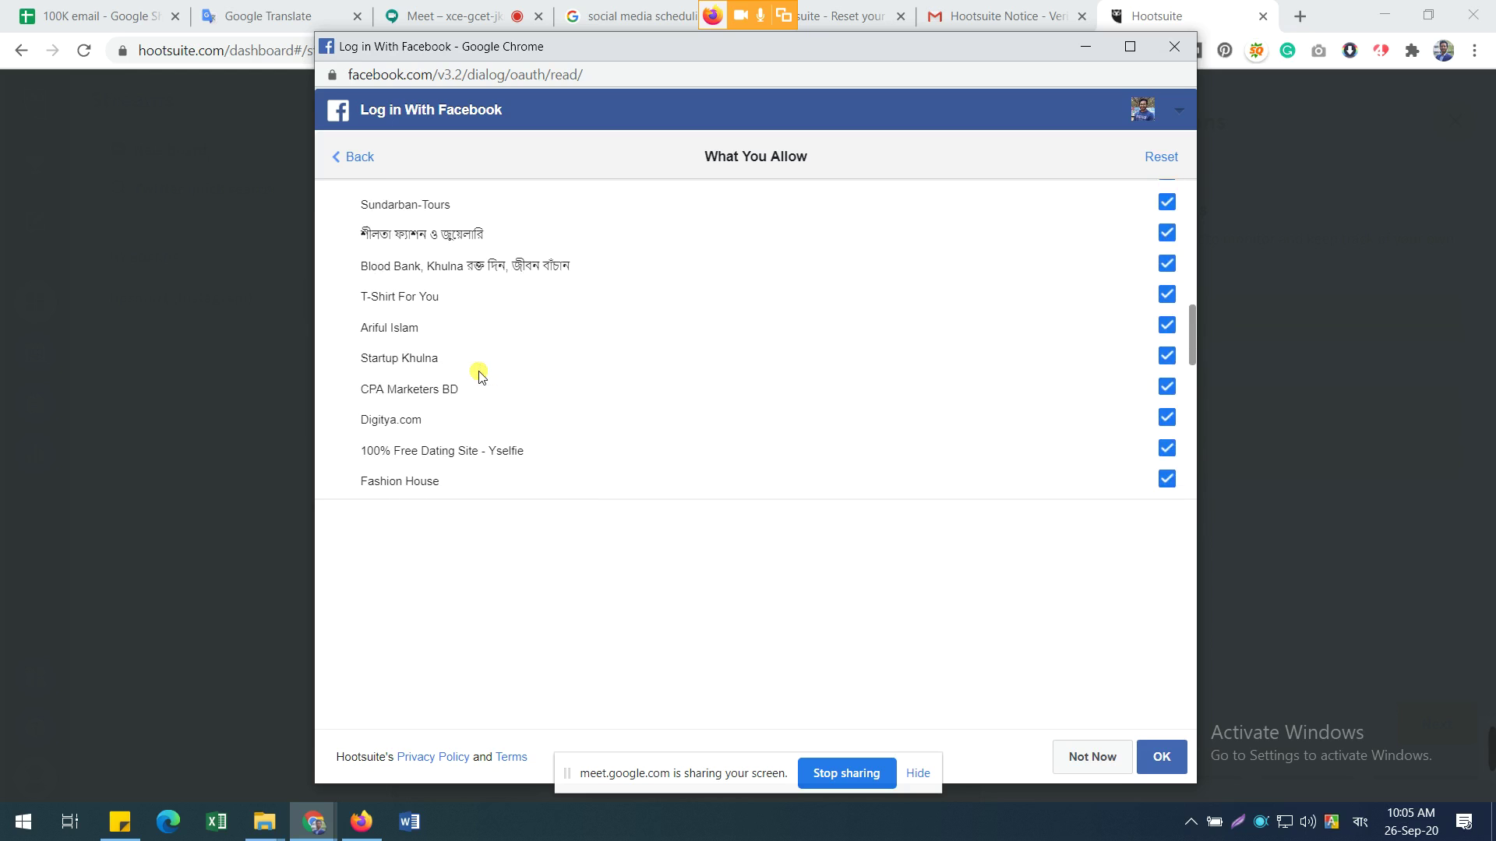
pyautogui.scroll(2, 479, 381)
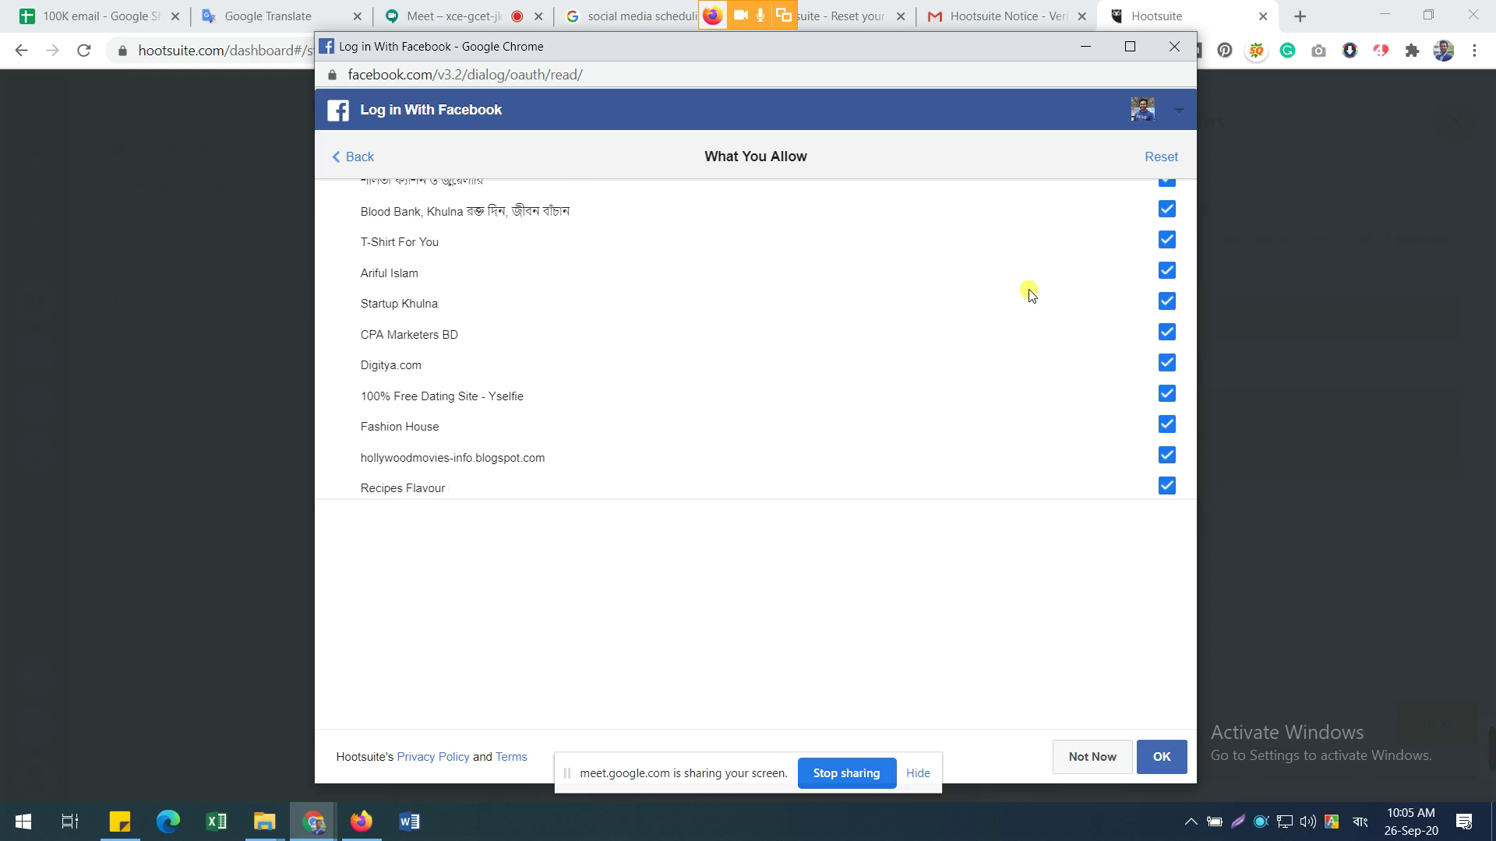
# Step: Reset the permissions to their defaults, then clear every toggle again
pyautogui.click(1169, 156)
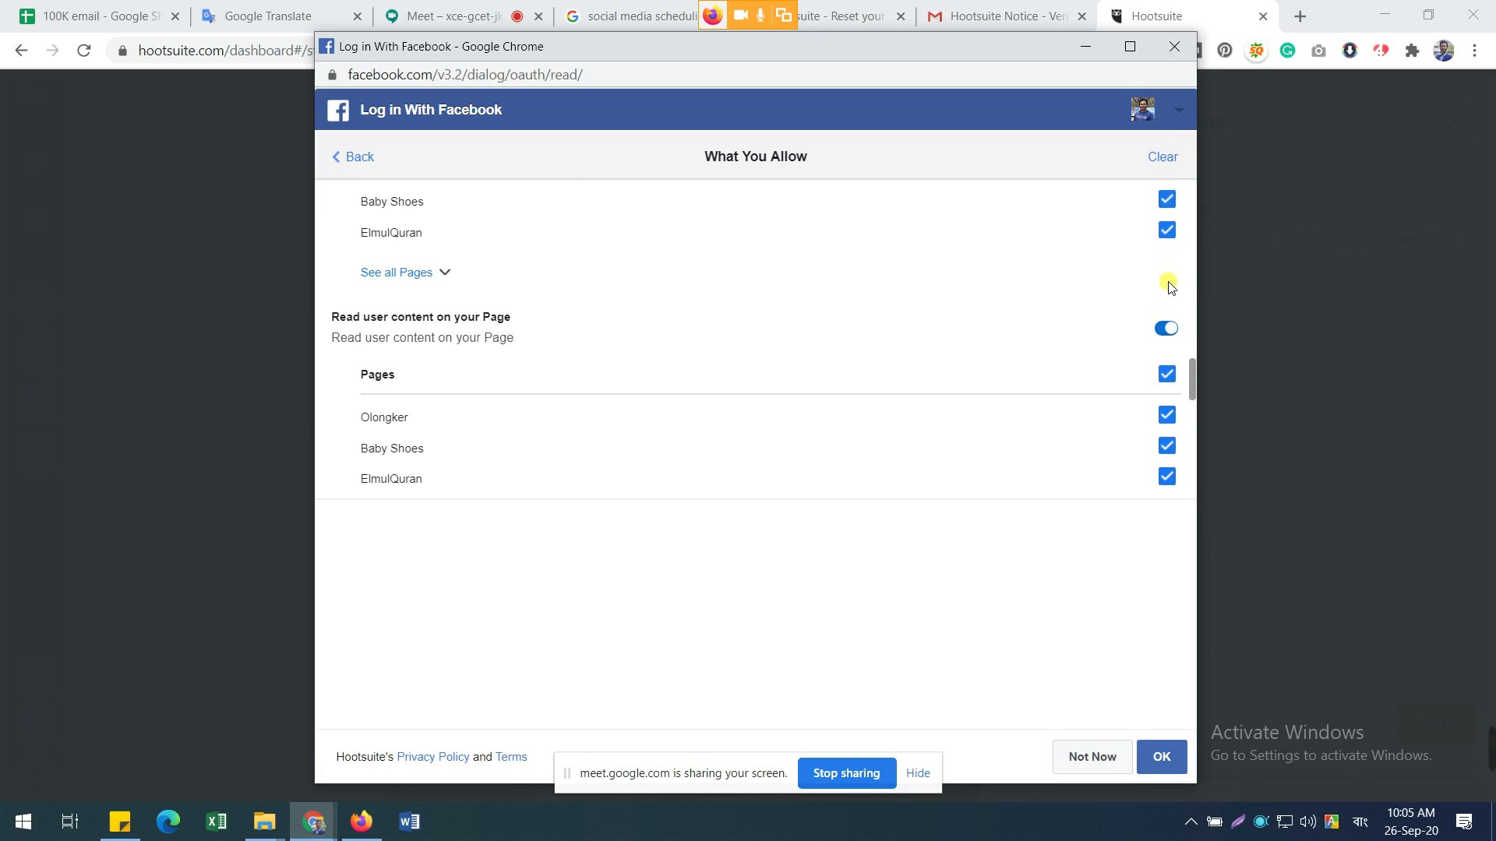
pyautogui.scroll(-1, 1144, 293)
pyautogui.scroll(5, 1144, 293)
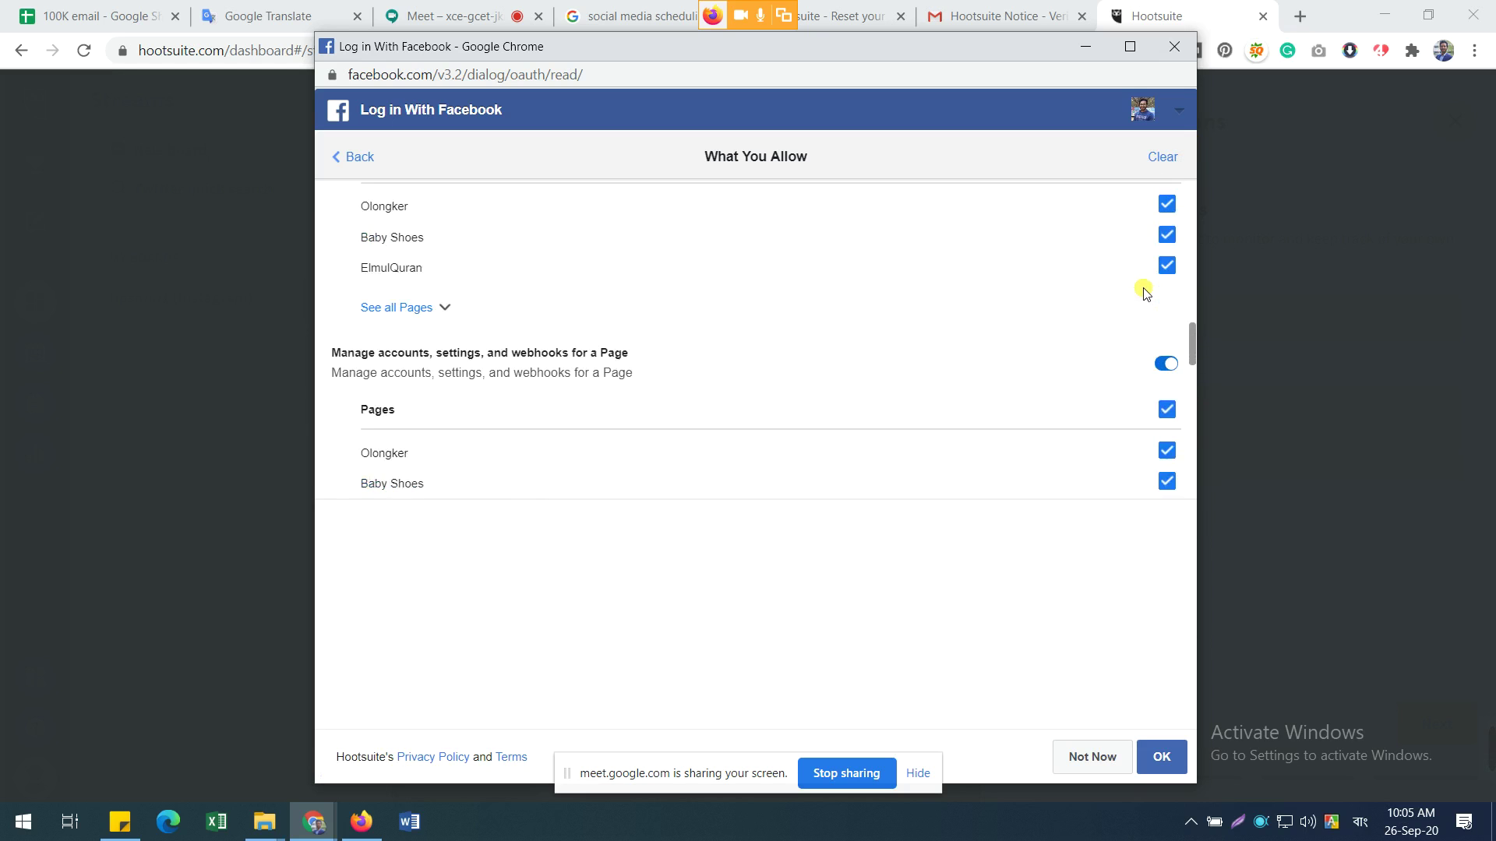
pyautogui.scroll(3, 1143, 293)
pyautogui.scroll(6, 1143, 293)
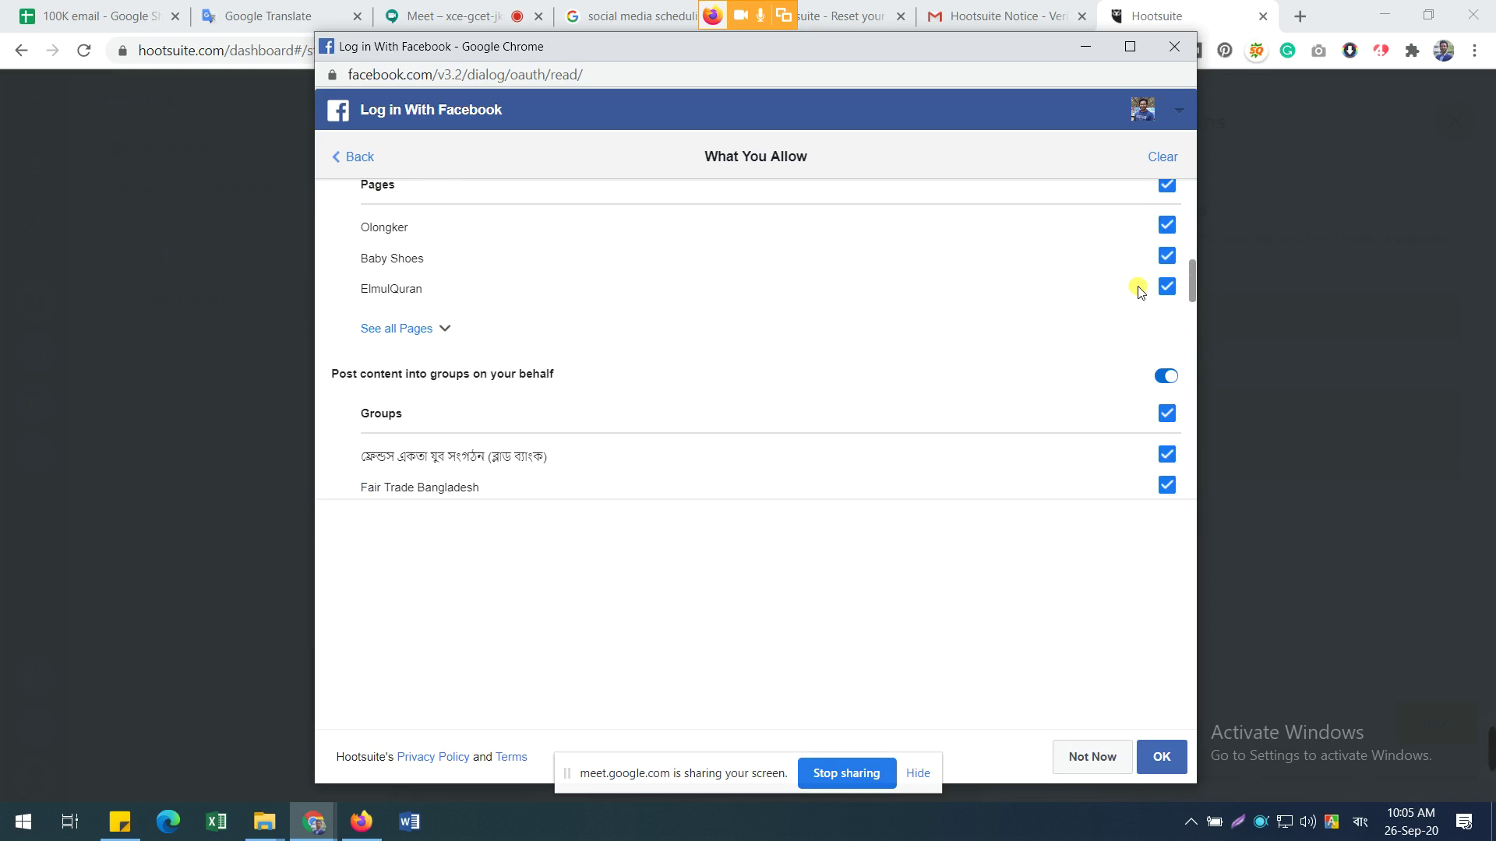
pyautogui.scroll(5, 1136, 290)
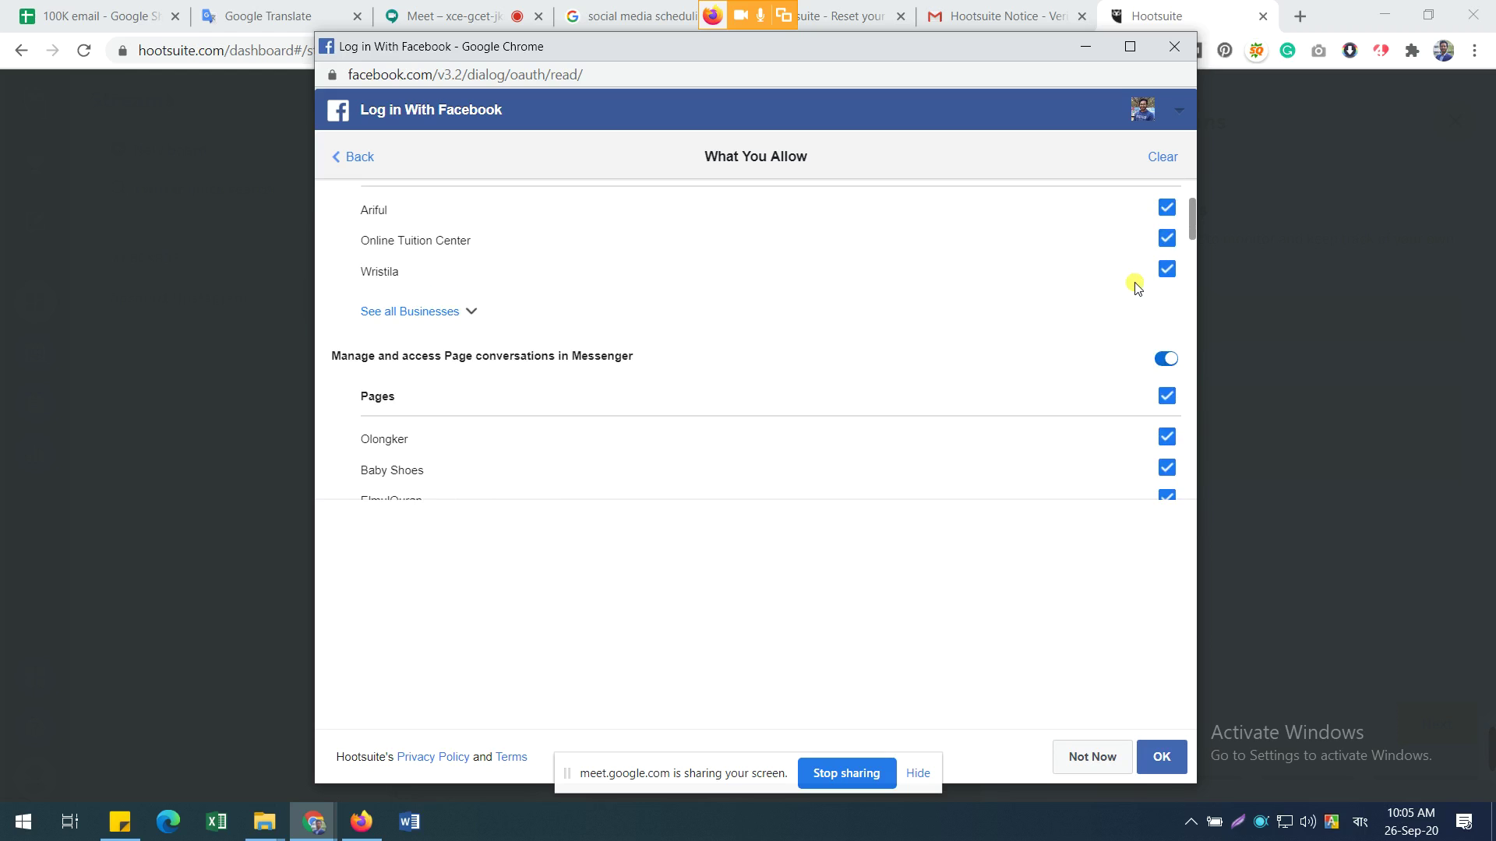
pyautogui.click(1159, 157)
# Step: Enable only the 'Manage and access your Pages' messaging conversations' toggle
pyautogui.scroll(-5, 831, 350)
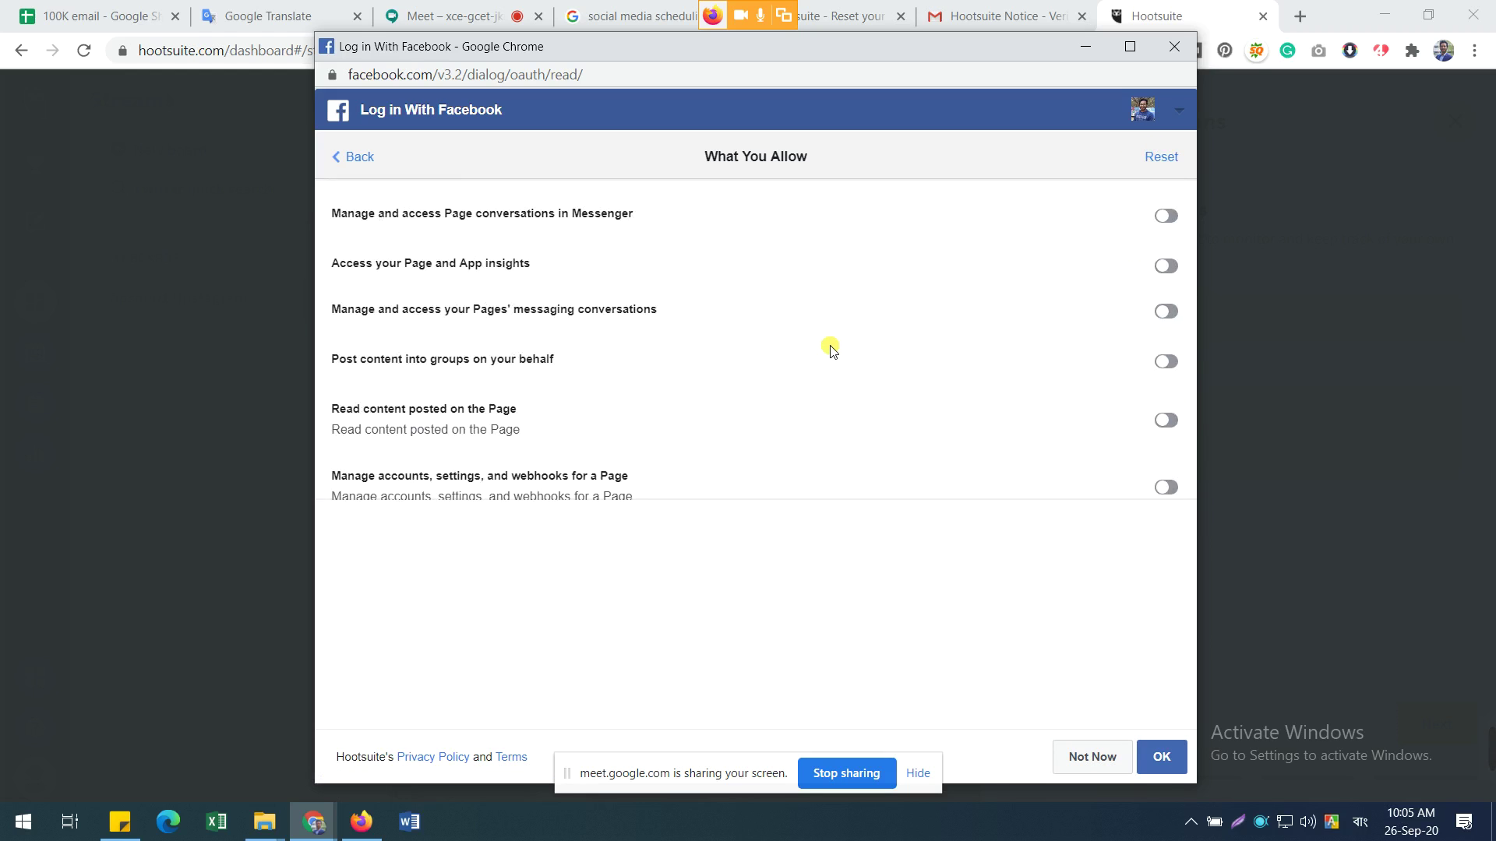
pyautogui.scroll(-3, 642, 379)
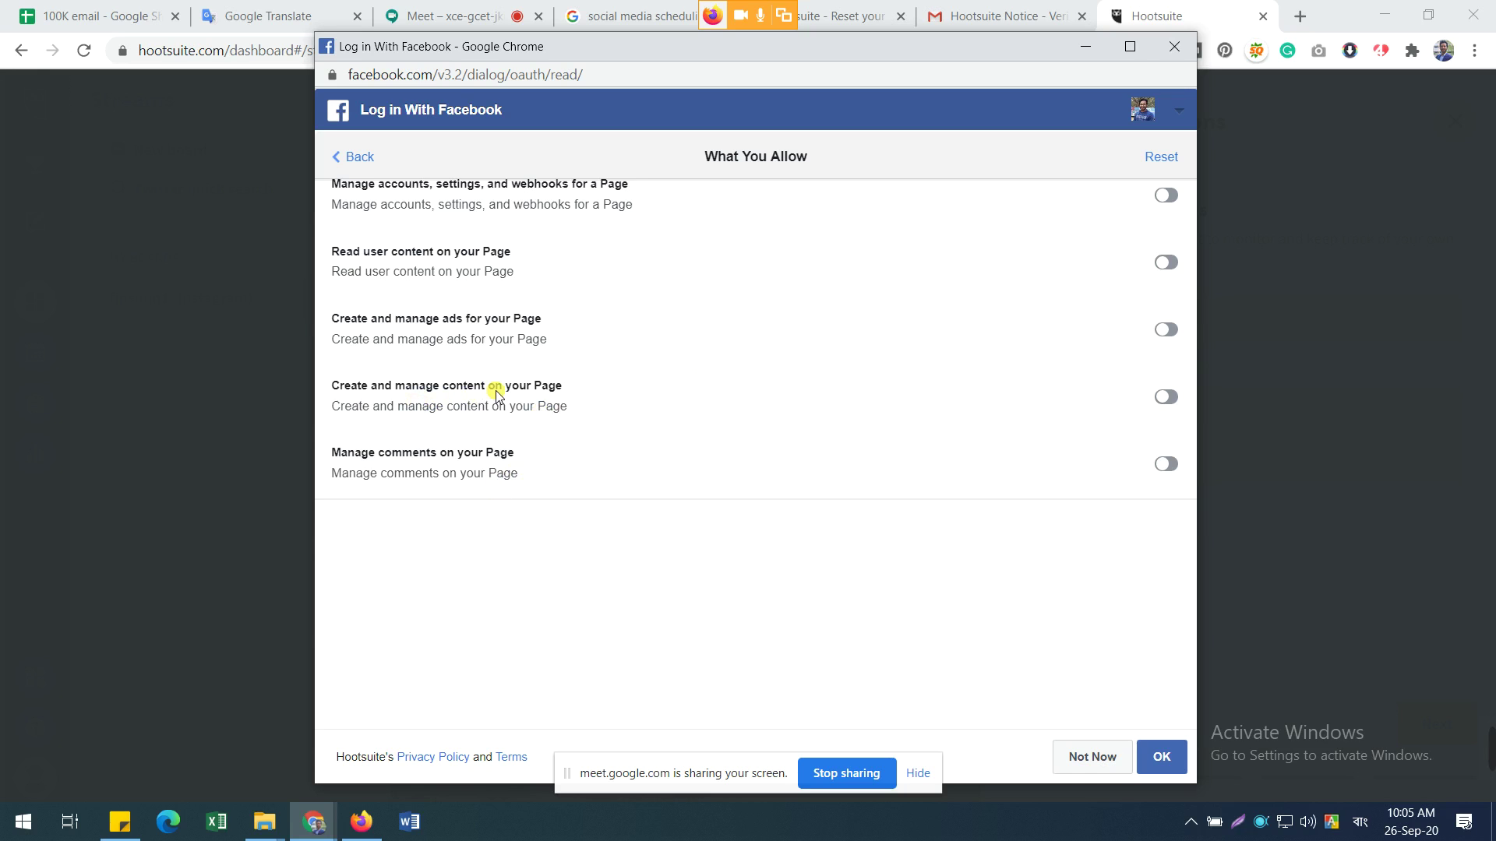
pyautogui.scroll(1, 506, 362)
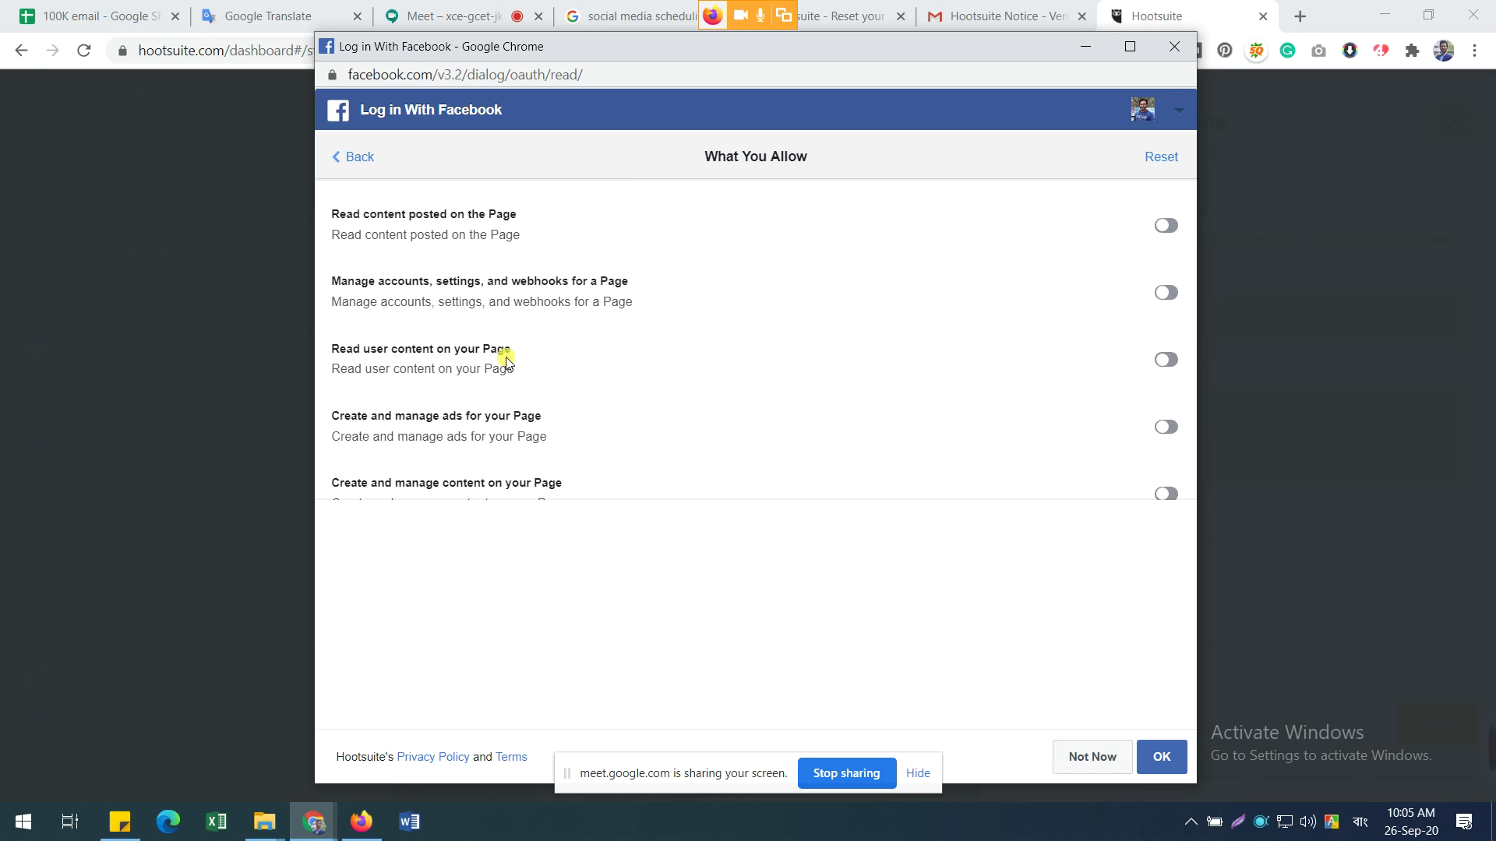
pyautogui.scroll(1, 522, 385)
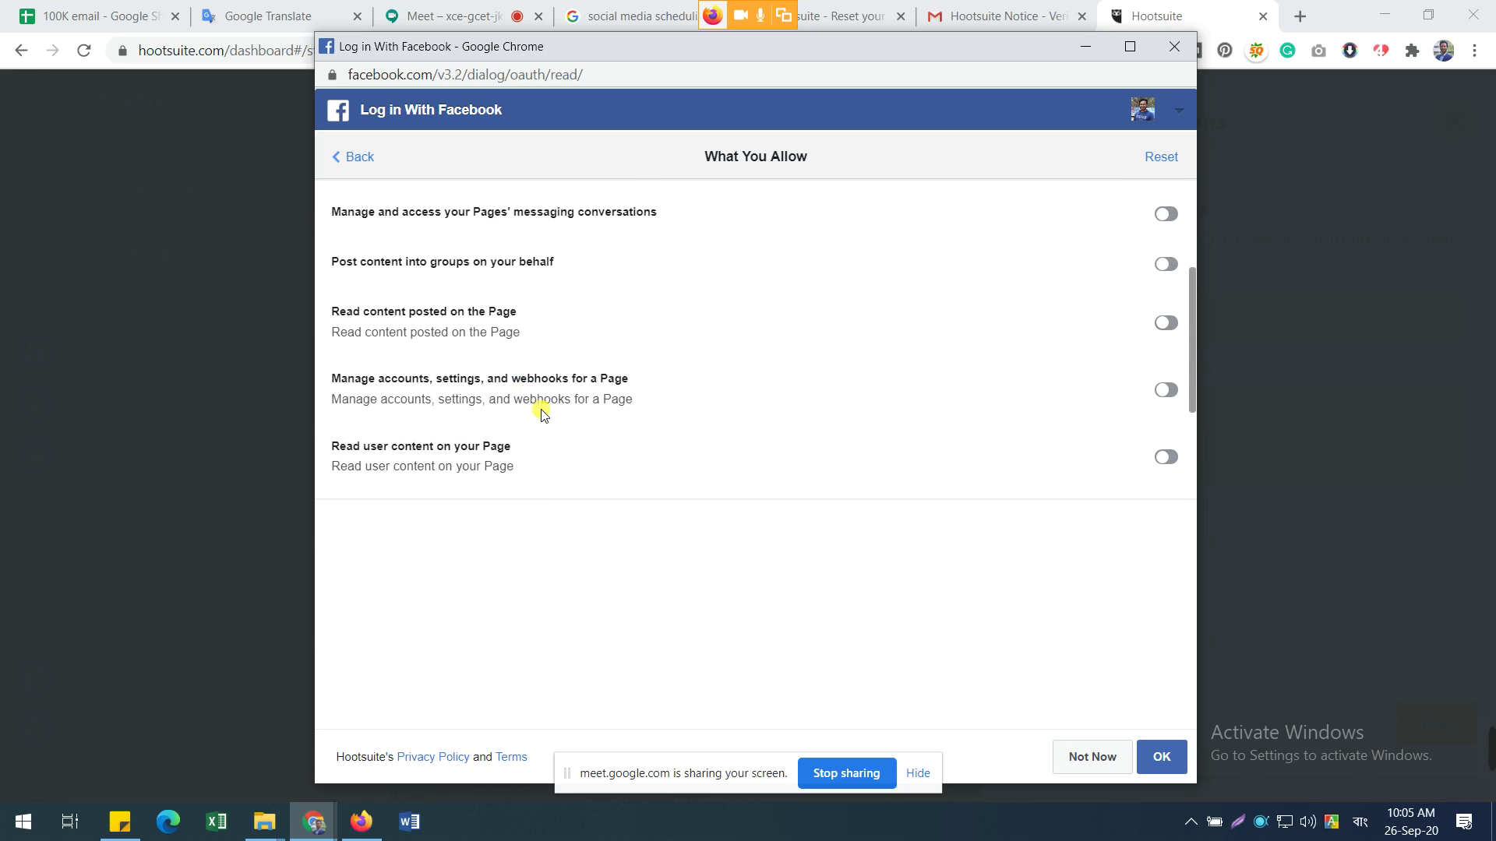
pyautogui.scroll(1, 551, 395)
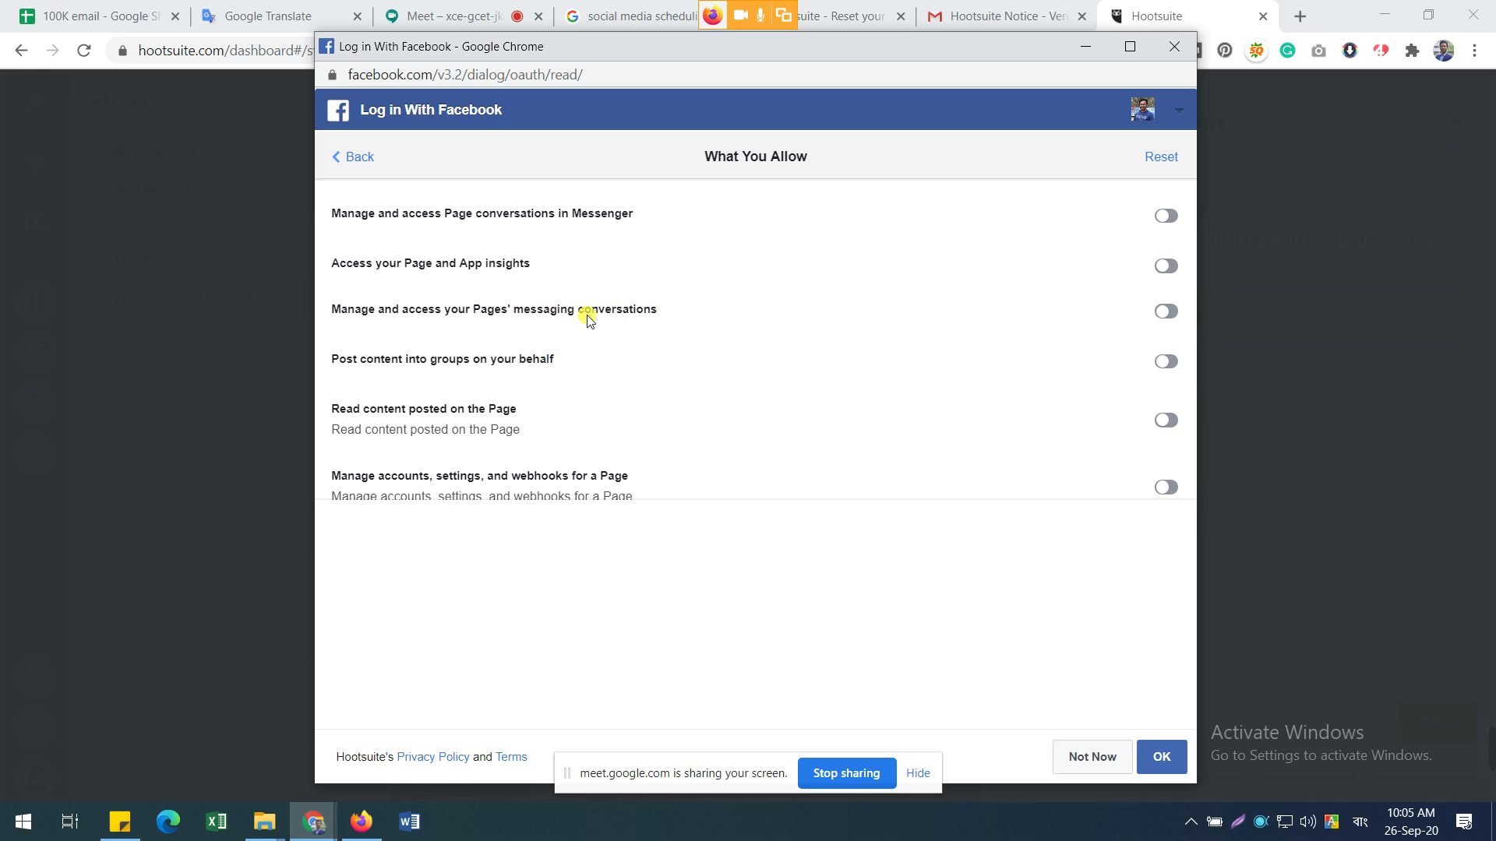
pyautogui.scroll(2, 569, 416)
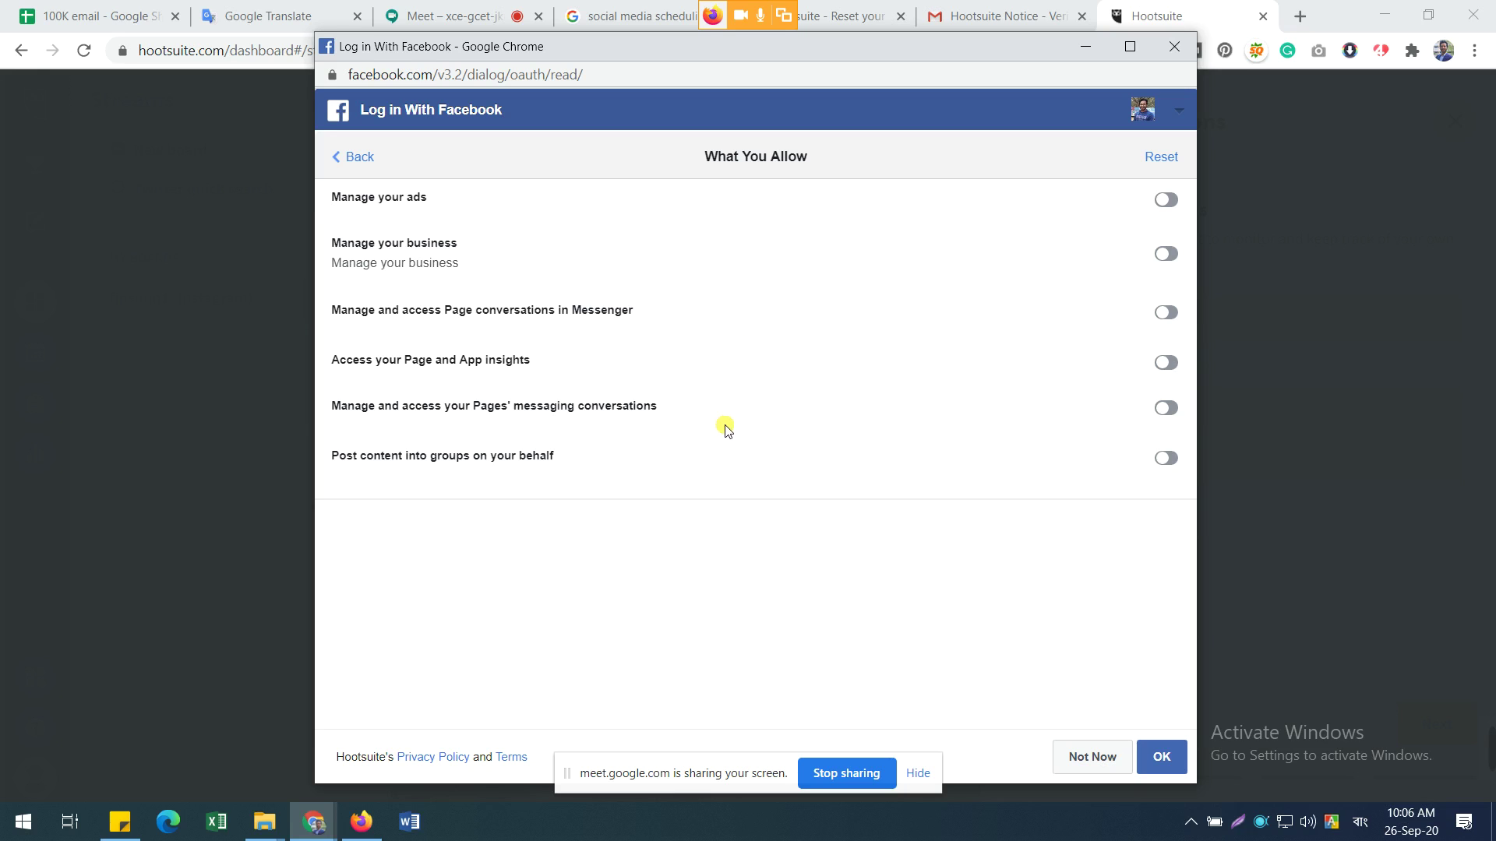
pyautogui.click(1160, 407)
# Step: Show the full Pages list and deselect every Page
pyautogui.scroll(-1, 760, 375)
pyautogui.scroll(-1, 760, 378)
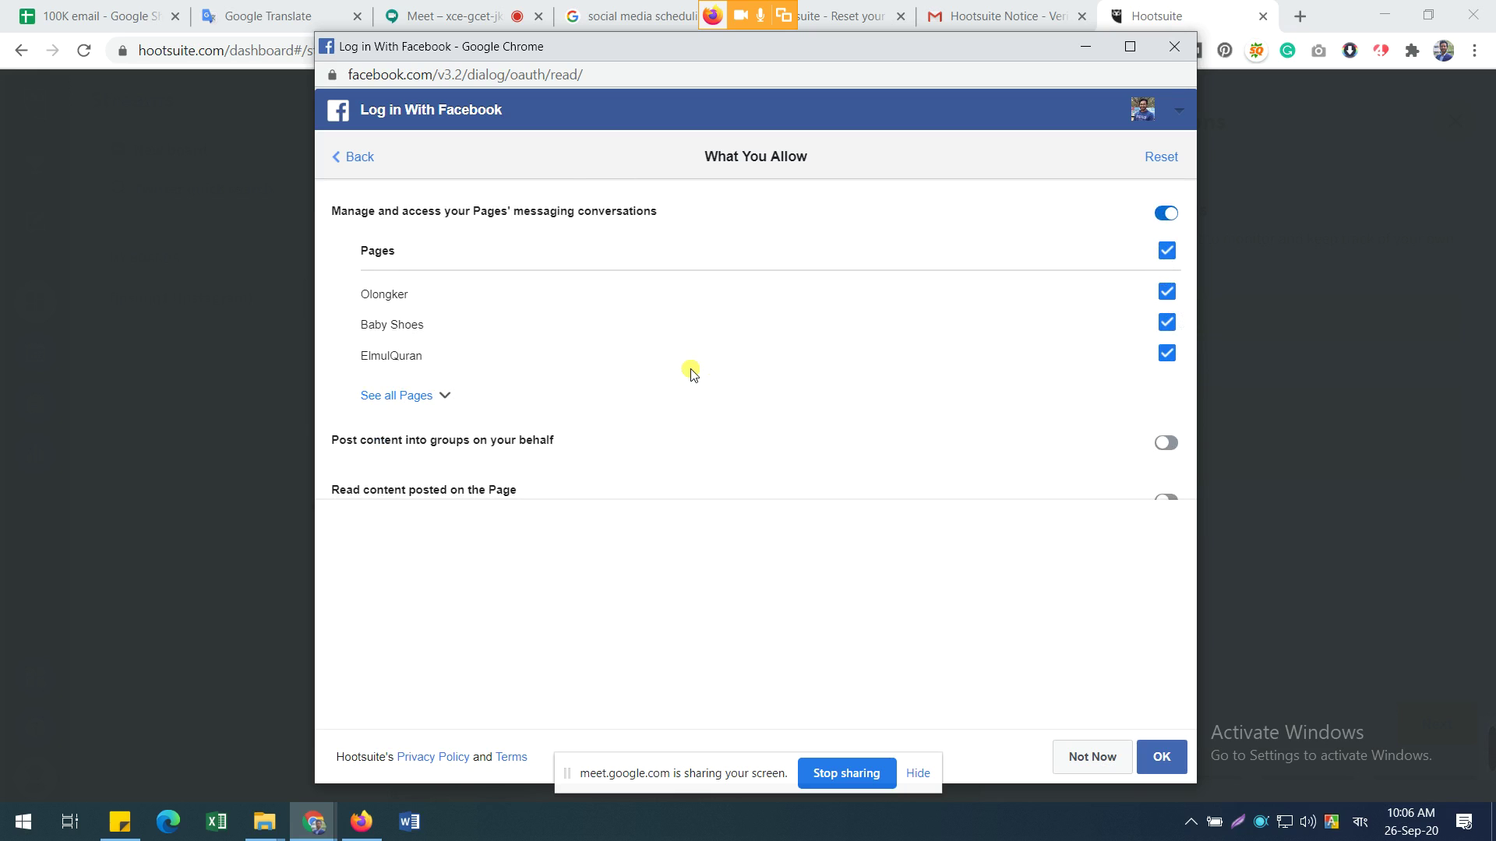
pyautogui.scroll(-1, 623, 357)
pyautogui.scroll(1, 537, 340)
pyautogui.click(419, 396)
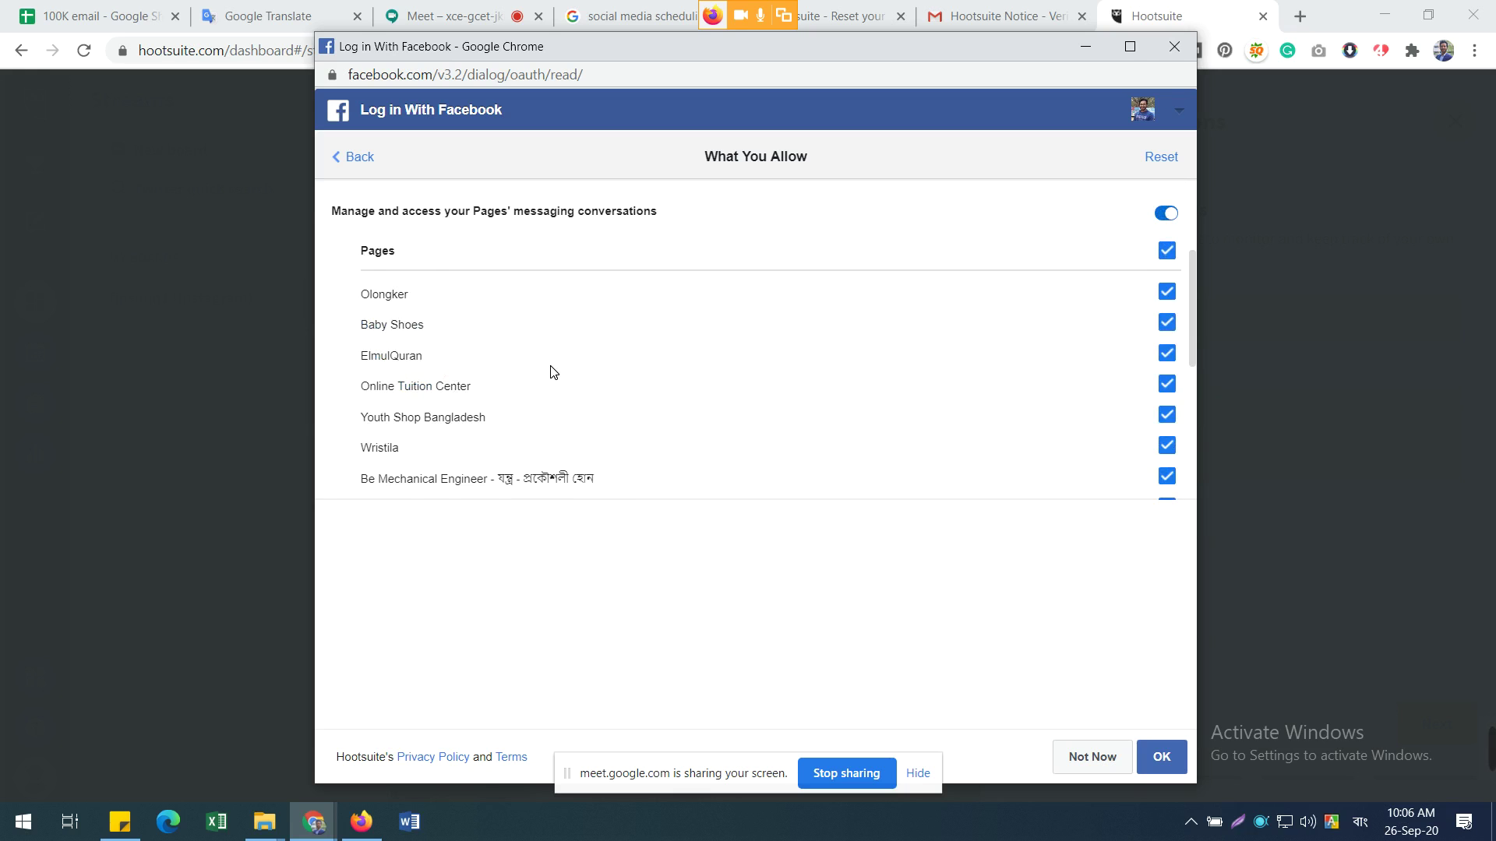
pyautogui.scroll(-1, 577, 369)
pyautogui.scroll(2, 1035, 334)
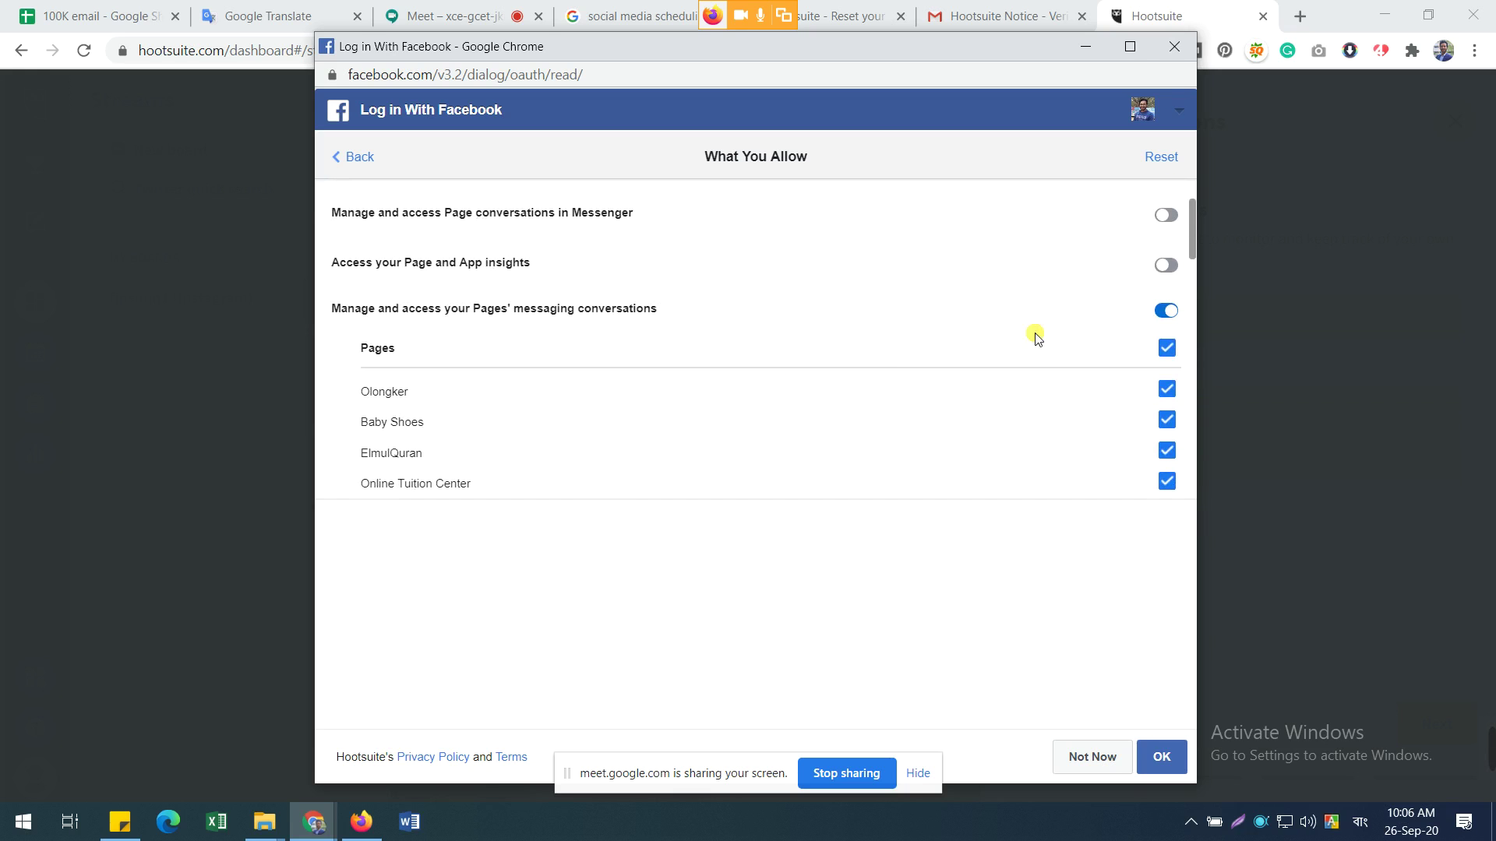
pyautogui.click(1167, 350)
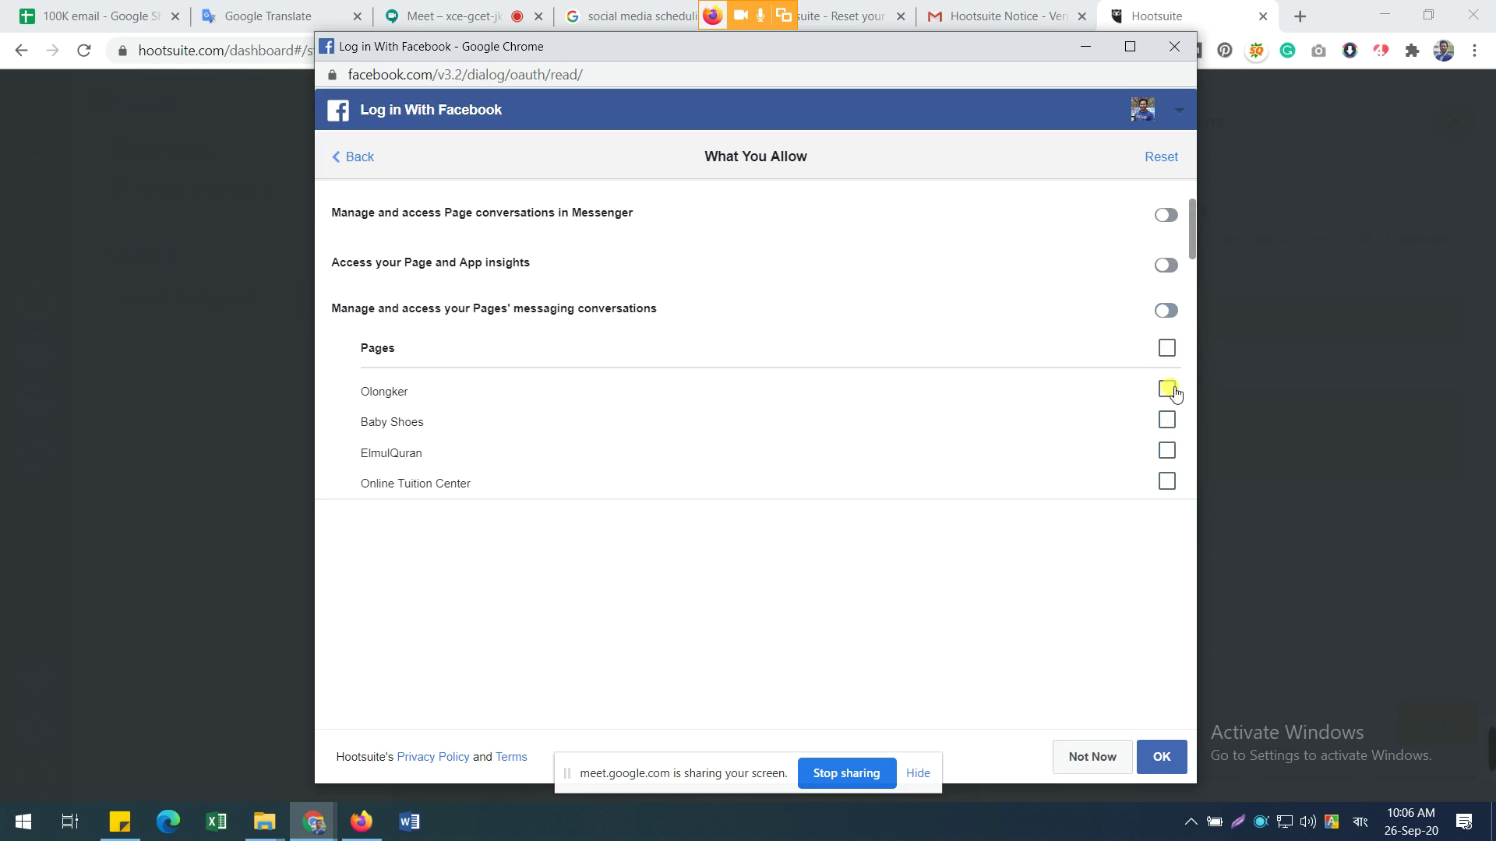
# Step: Tick only the Wristila page and approve the Facebook login
pyautogui.scroll(-2, 1171, 389)
pyautogui.scroll(-1, 1174, 396)
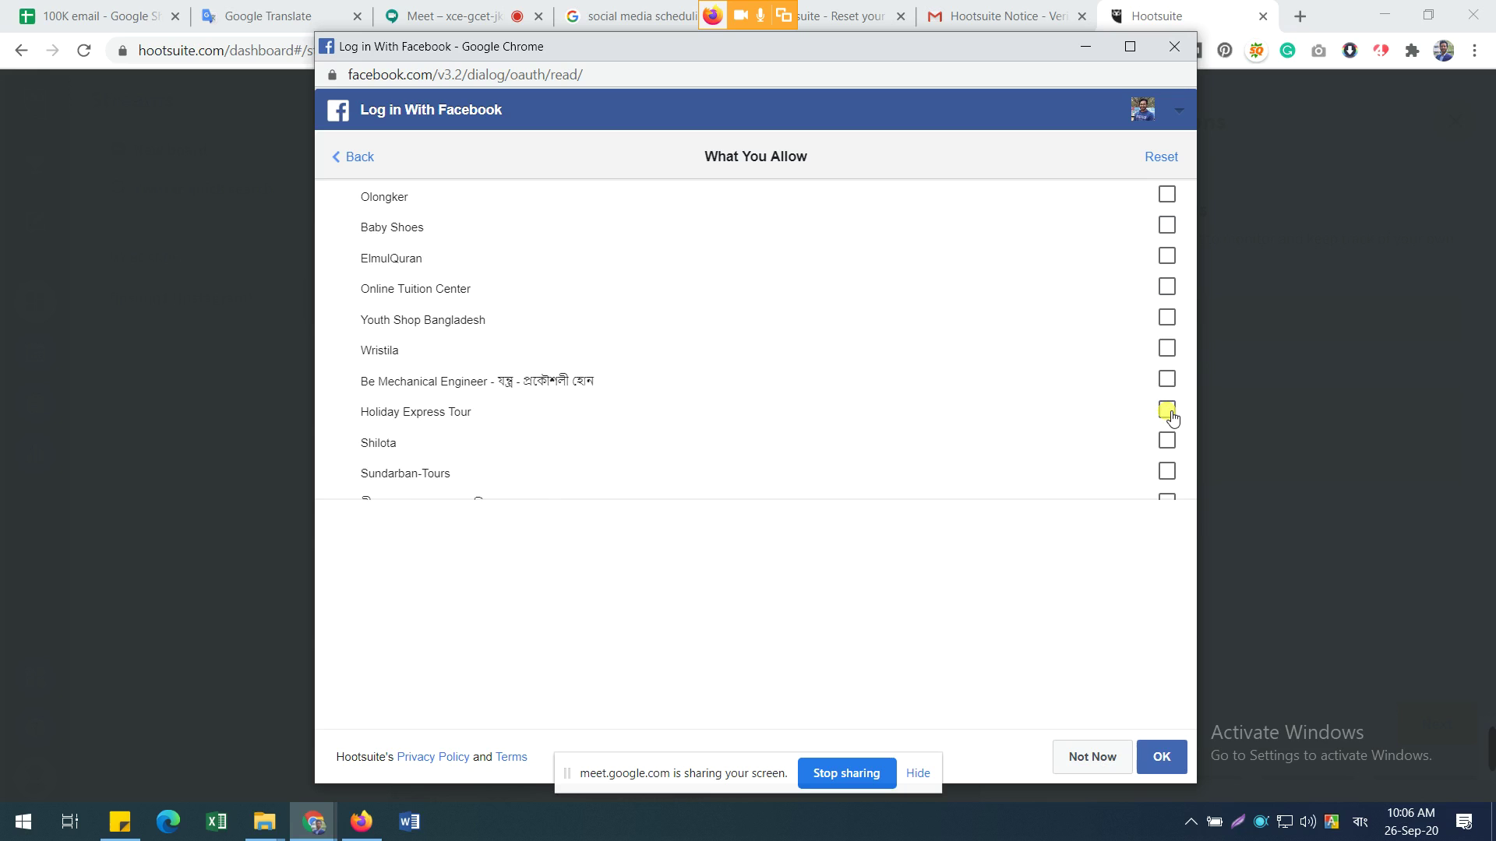
pyautogui.scroll(-2, 1173, 418)
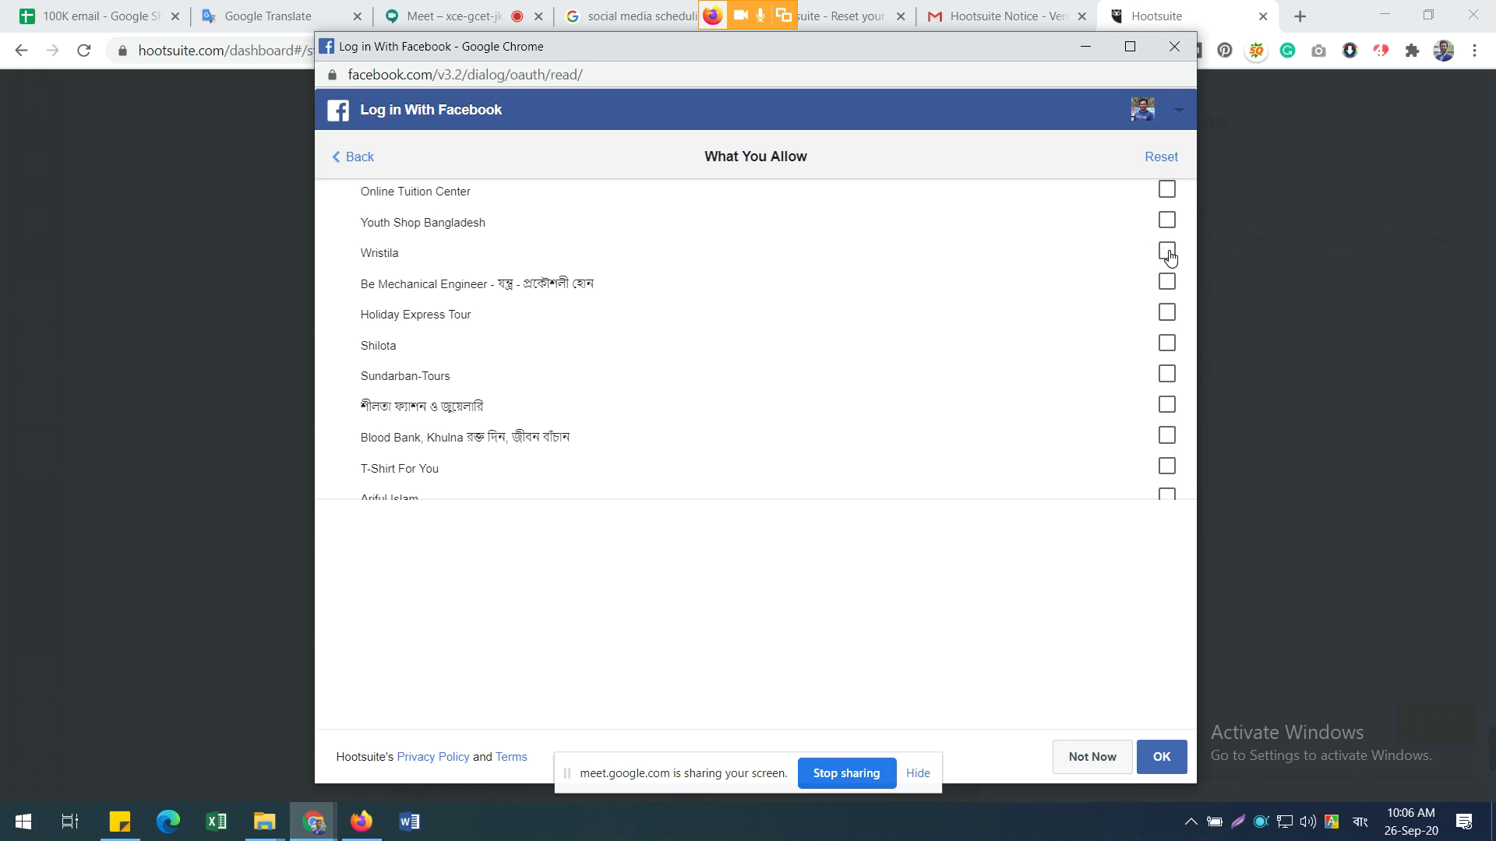
pyautogui.click(1167, 251)
pyautogui.click(1161, 759)
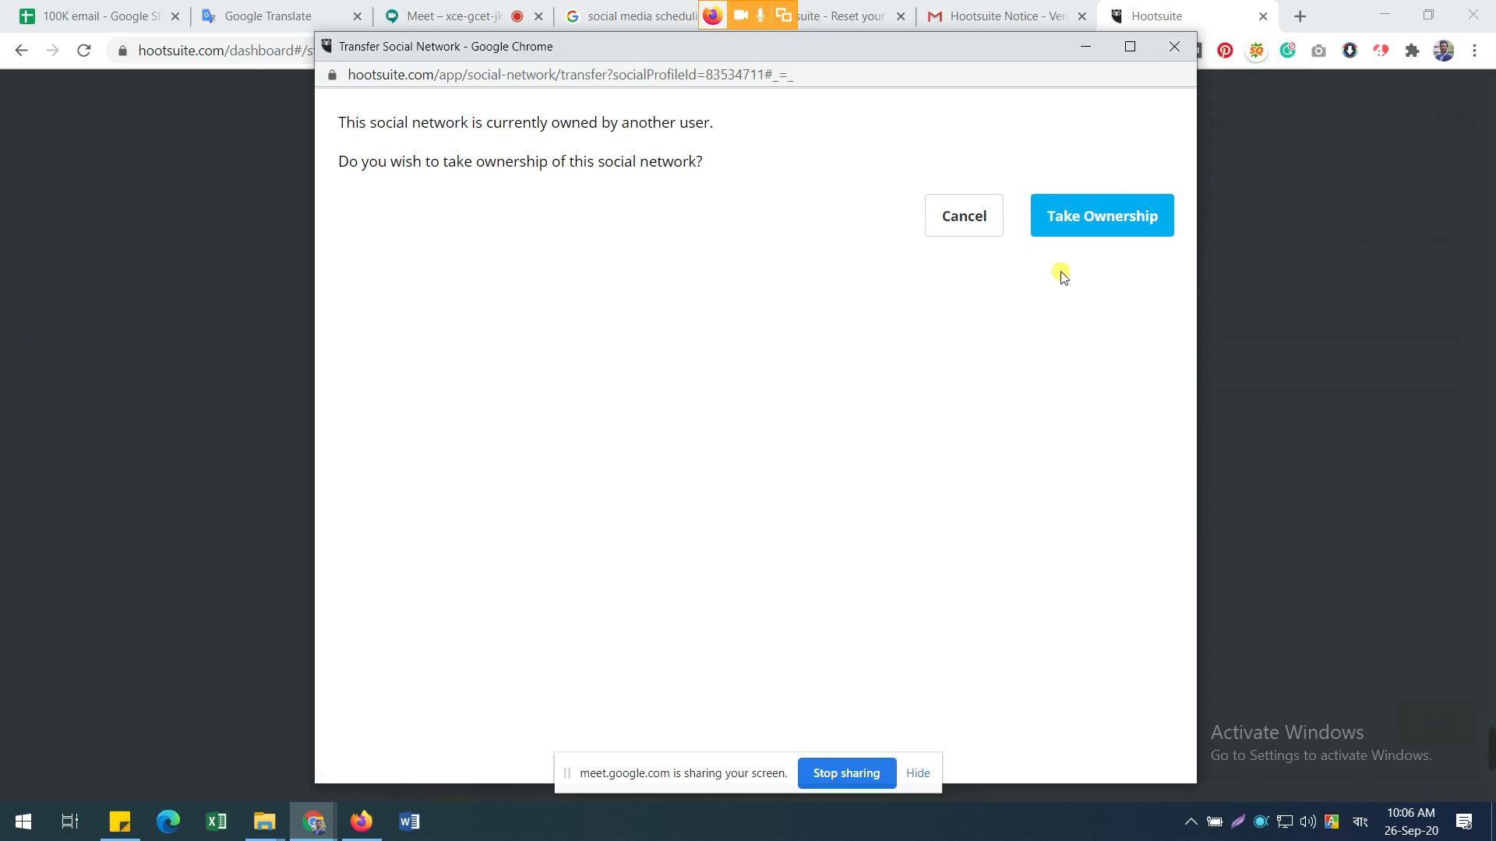
# Step: Take ownership of the social network and bring up the upgrade plans for more profiles
pyautogui.click(1063, 222)
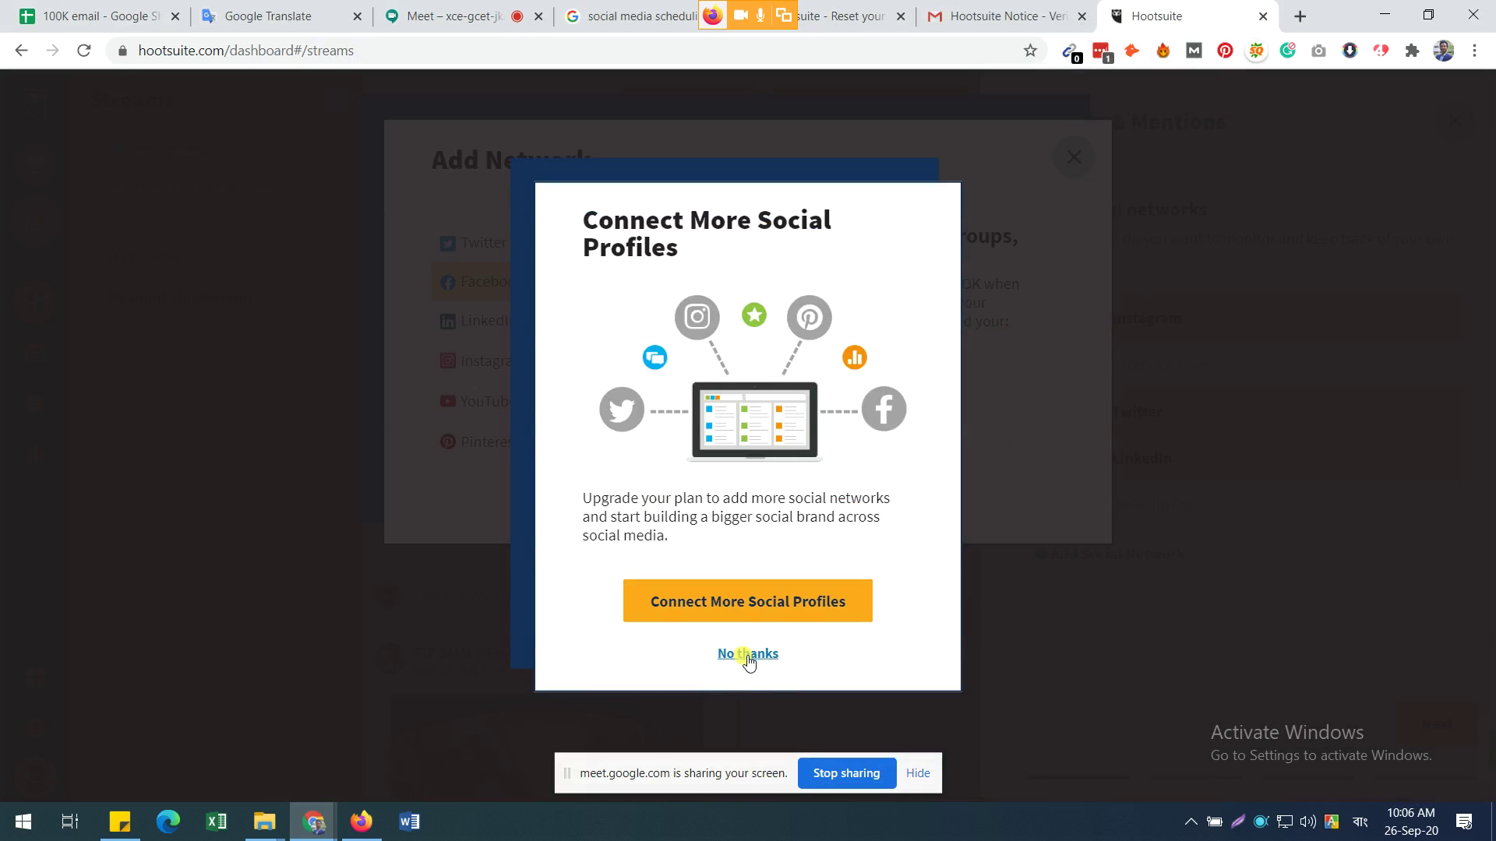
pyautogui.click(762, 610)
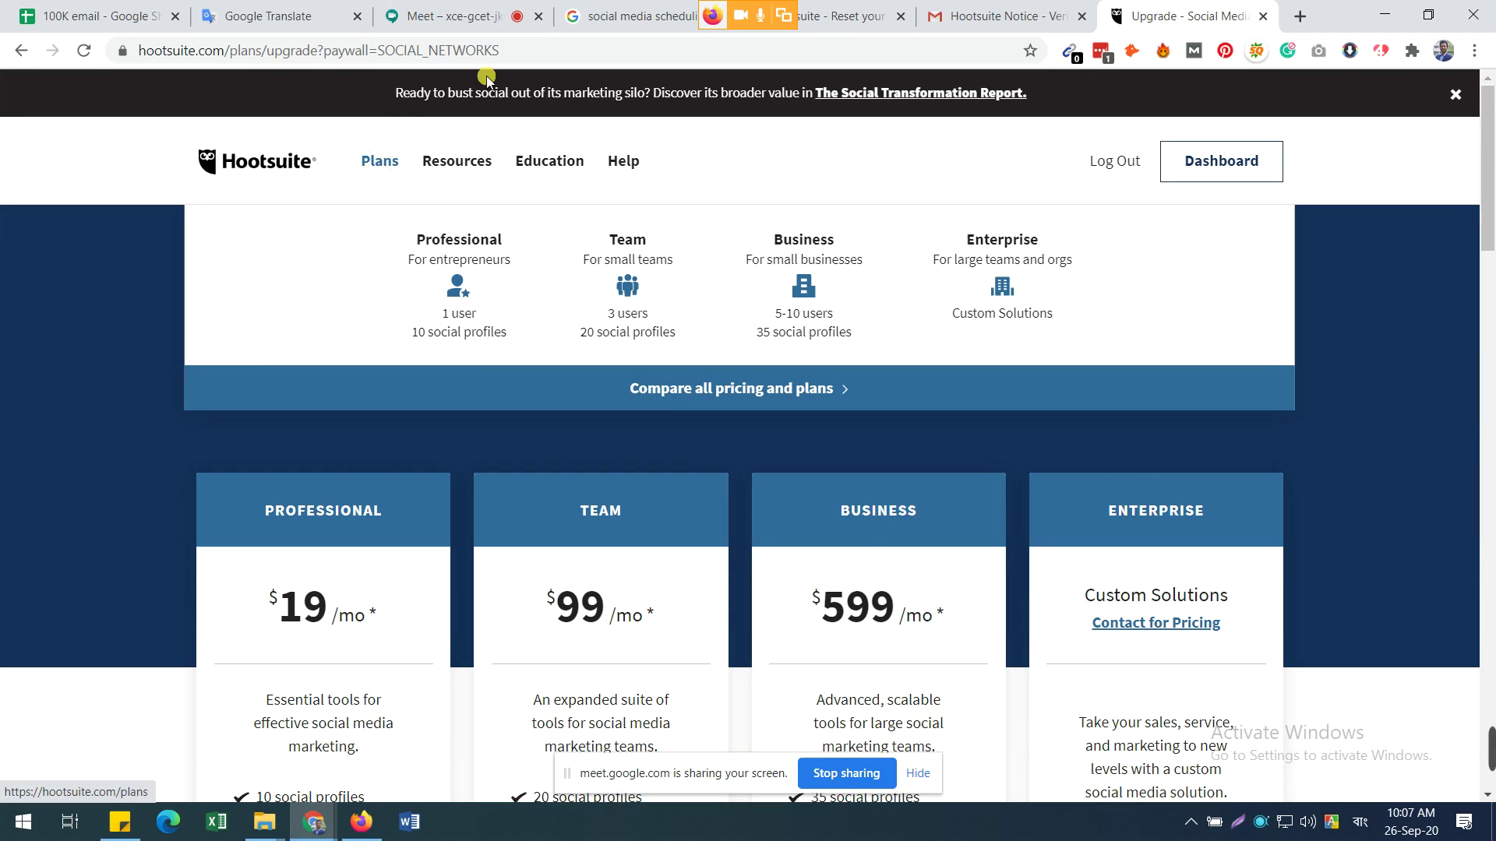
# Step: Switch to the Google Meet call and dismiss the screen-still-visible notice
pyautogui.click(470, 21)
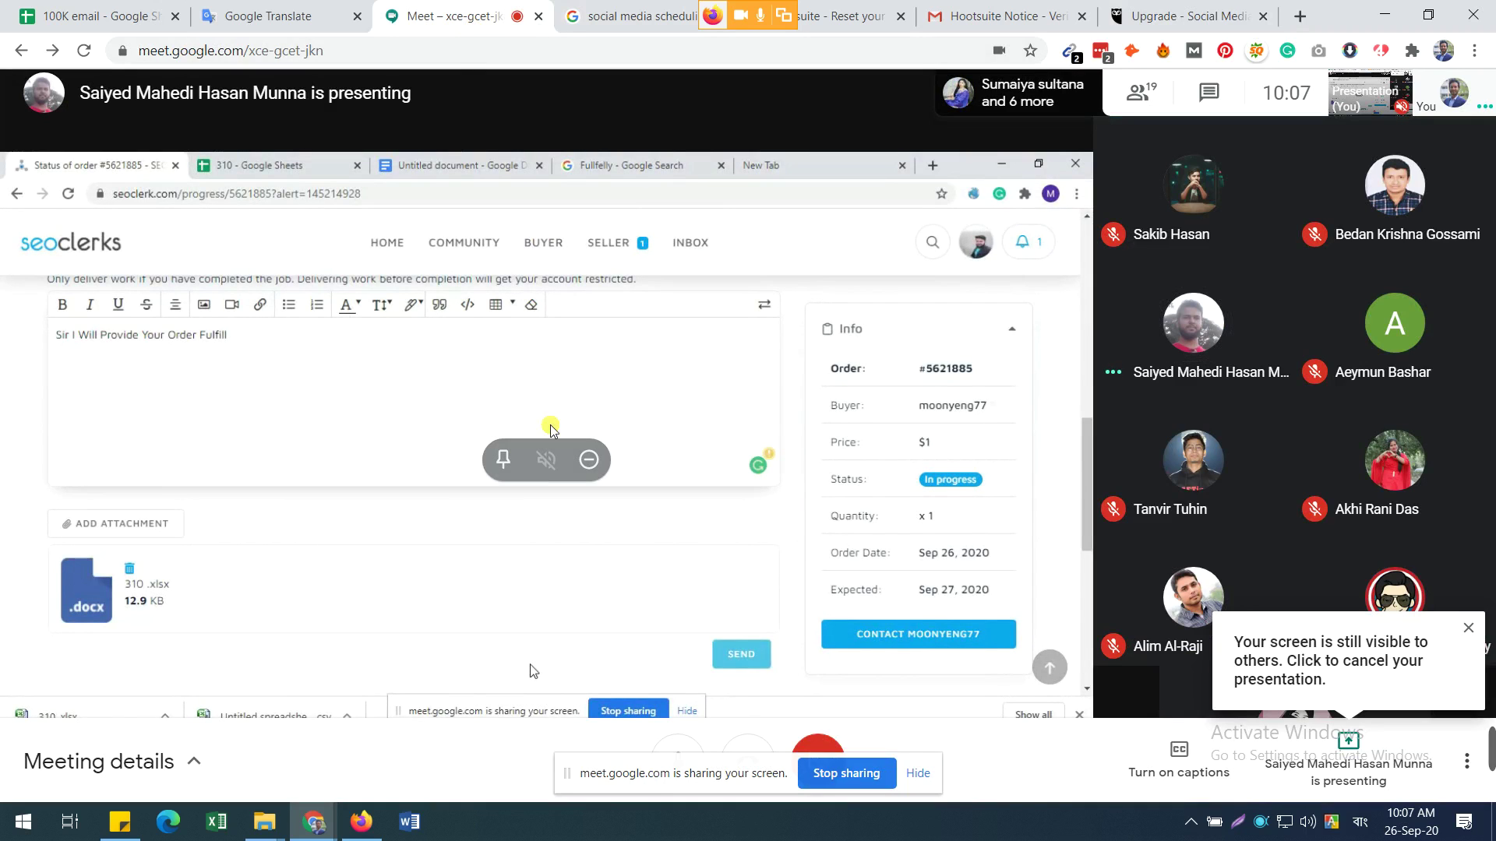
pyautogui.click(1469, 628)
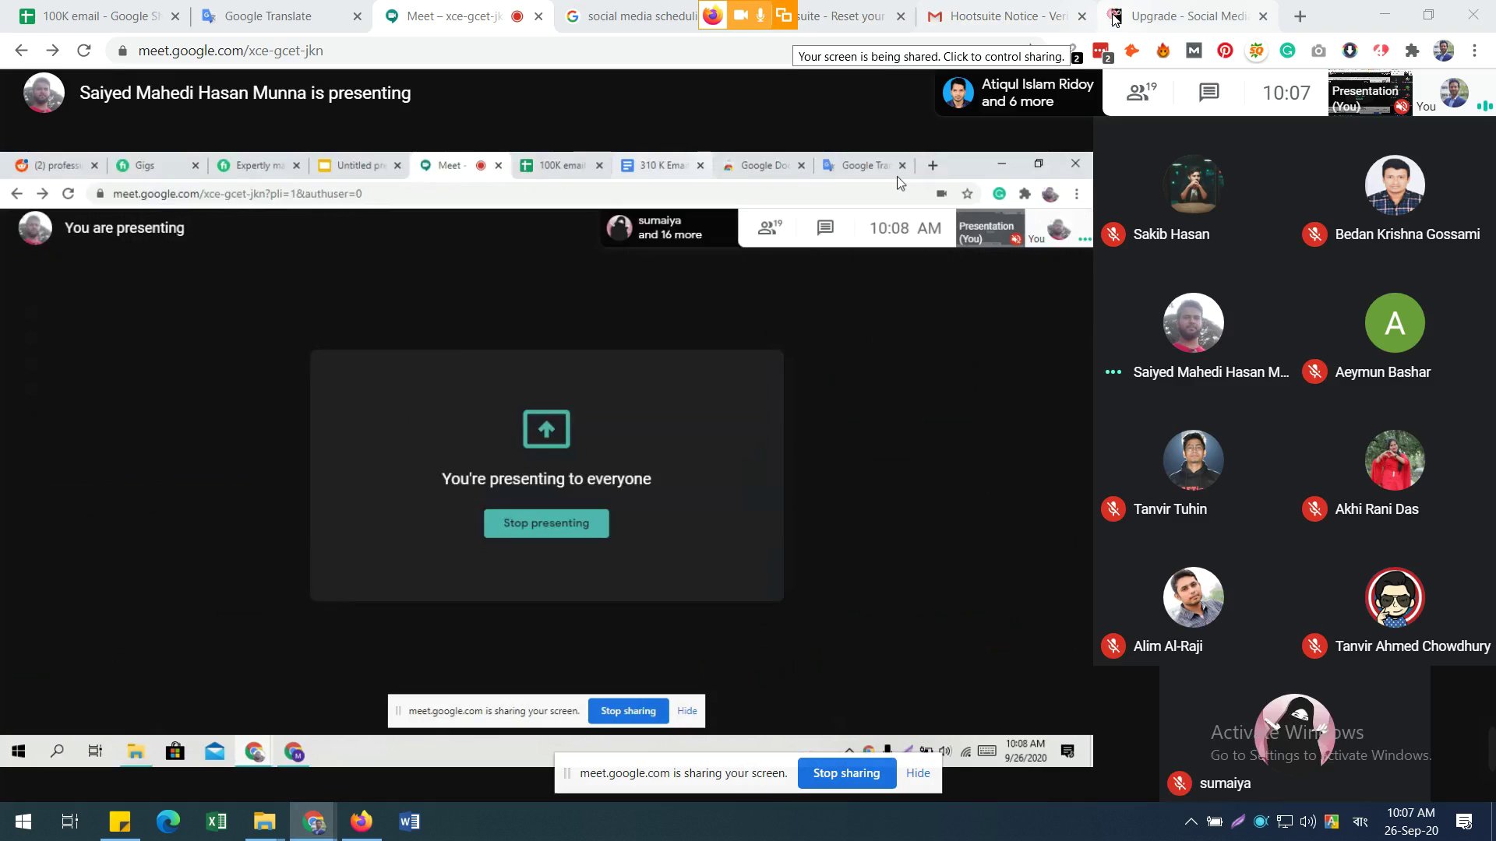
# Step: Review the Hootsuite upgrade page's pricing cards, feature comparison table and FAQ, ending at the top
pyautogui.click(1115, 17)
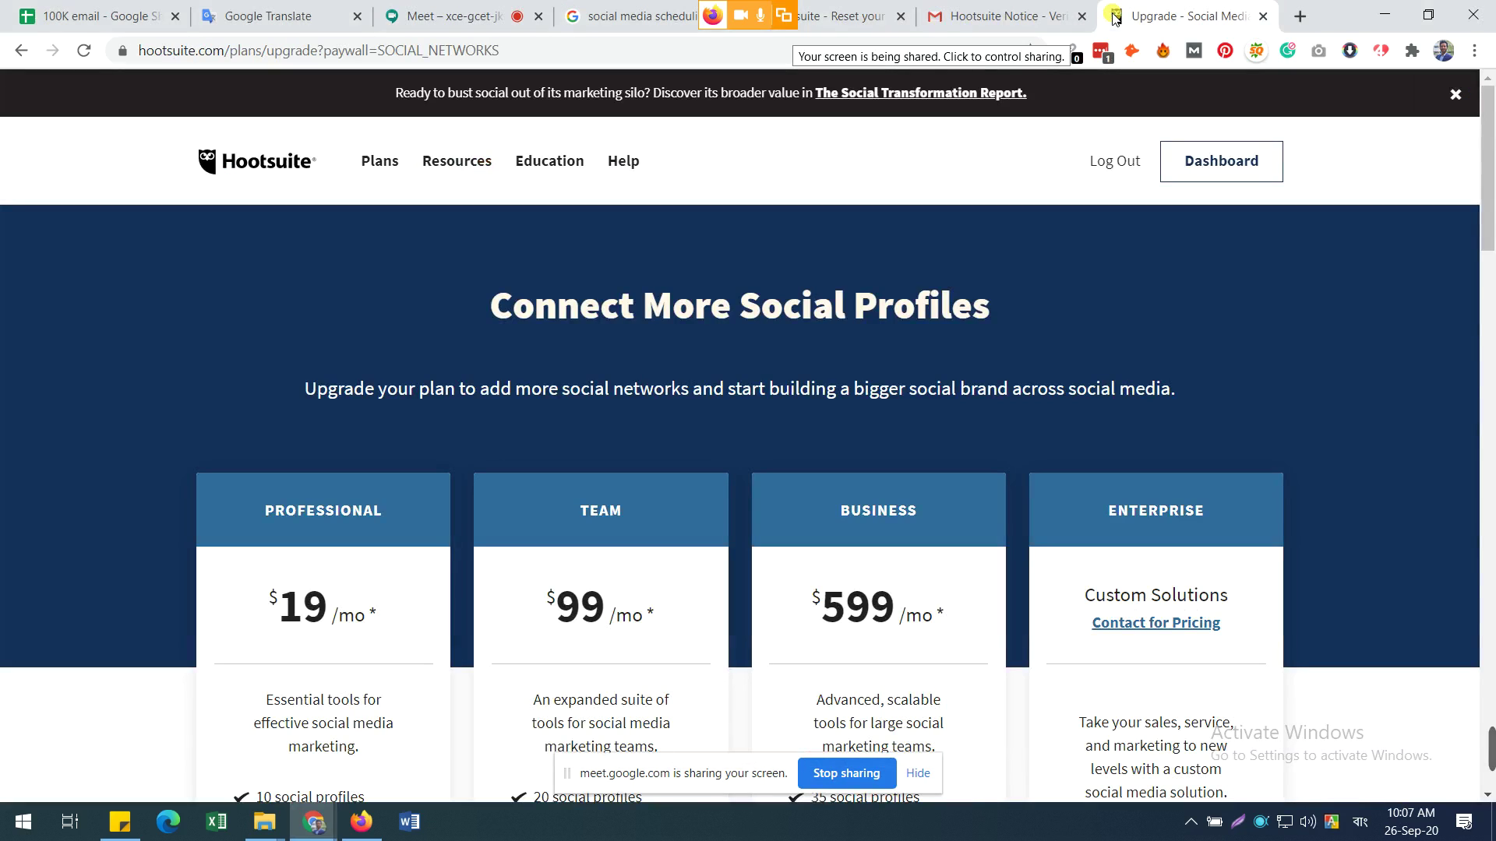
pyautogui.scroll(-3, 280, 522)
pyautogui.scroll(2, 284, 514)
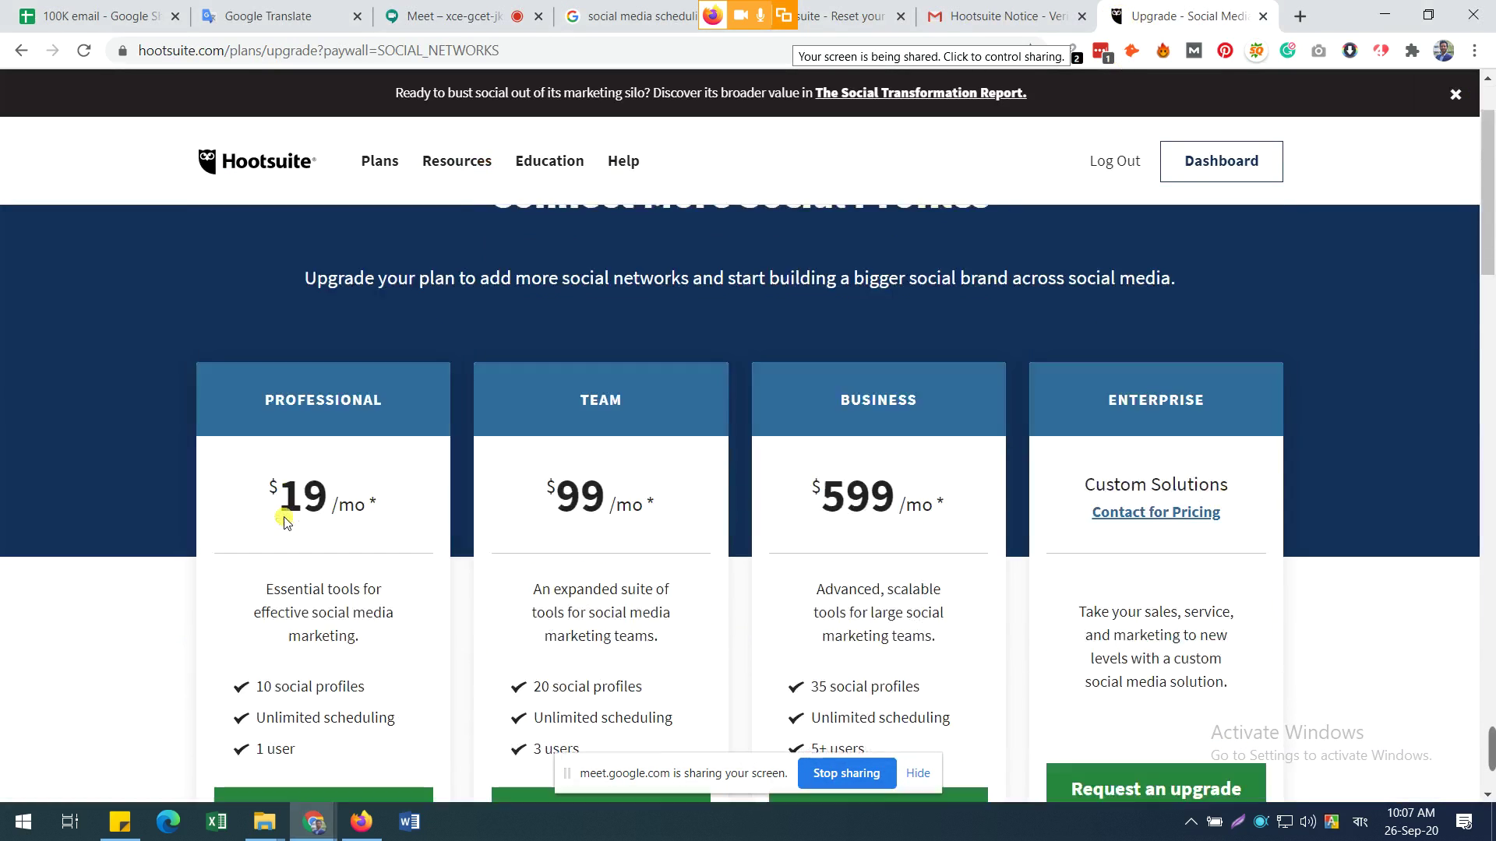
pyautogui.scroll(2, 277, 507)
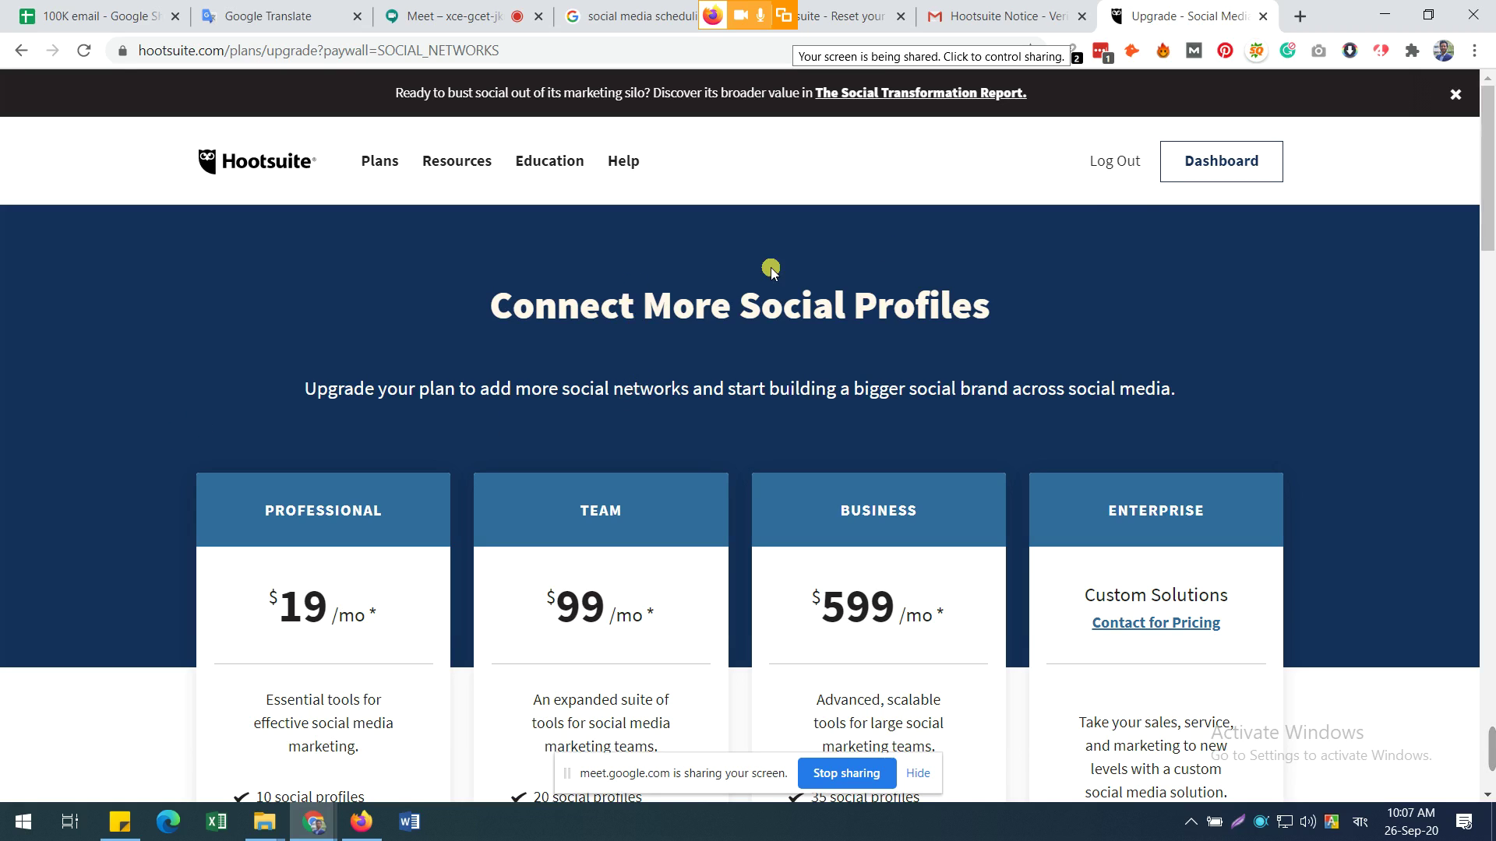
pyautogui.scroll(-4, 1016, 382)
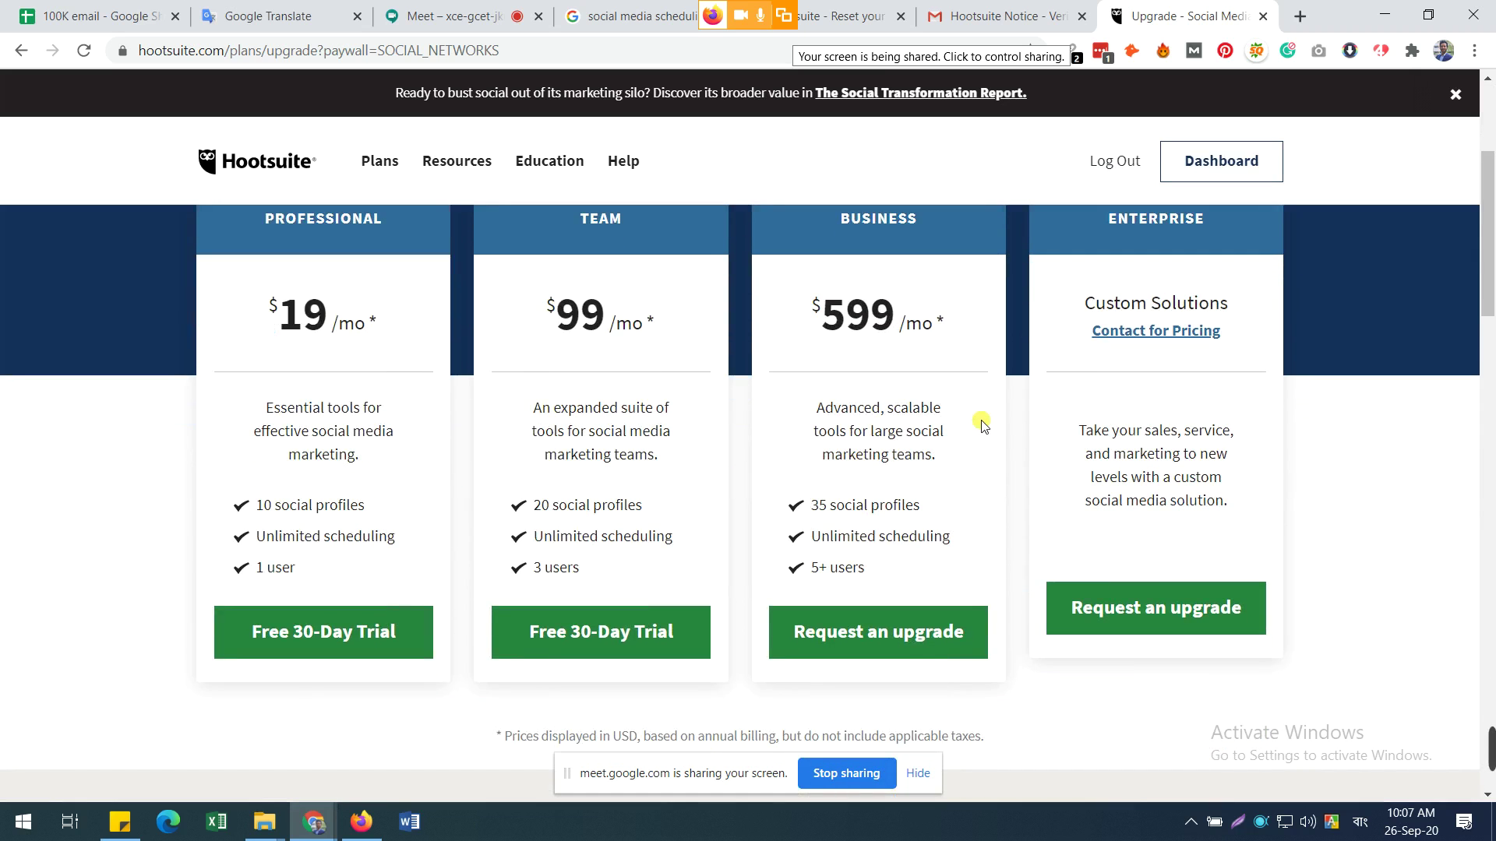
pyautogui.scroll(-1, 984, 425)
pyautogui.scroll(2, 983, 424)
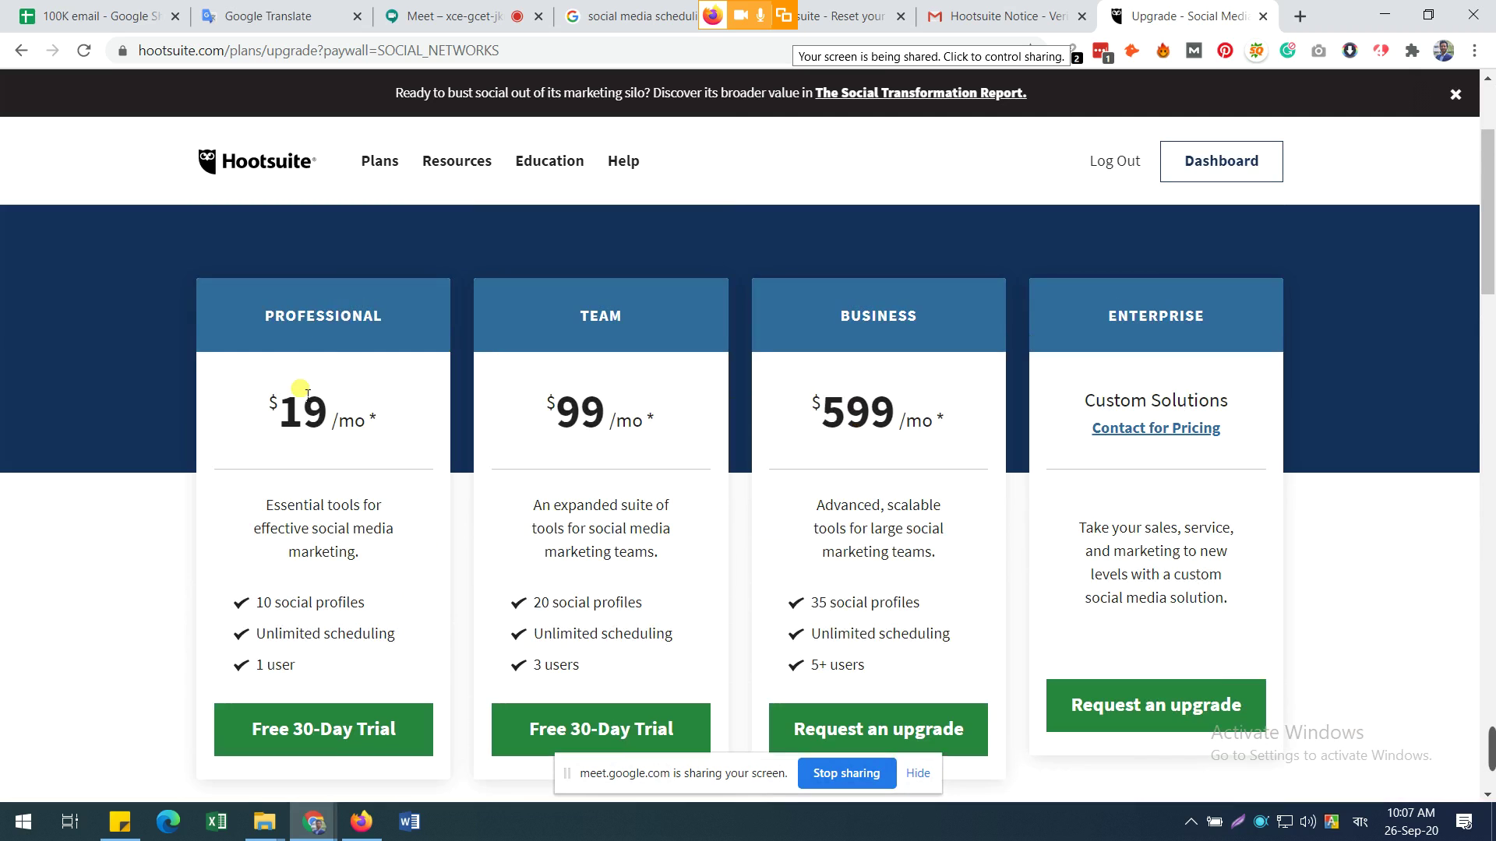
pyautogui.scroll(-1, 303, 393)
pyautogui.scroll(3, 299, 393)
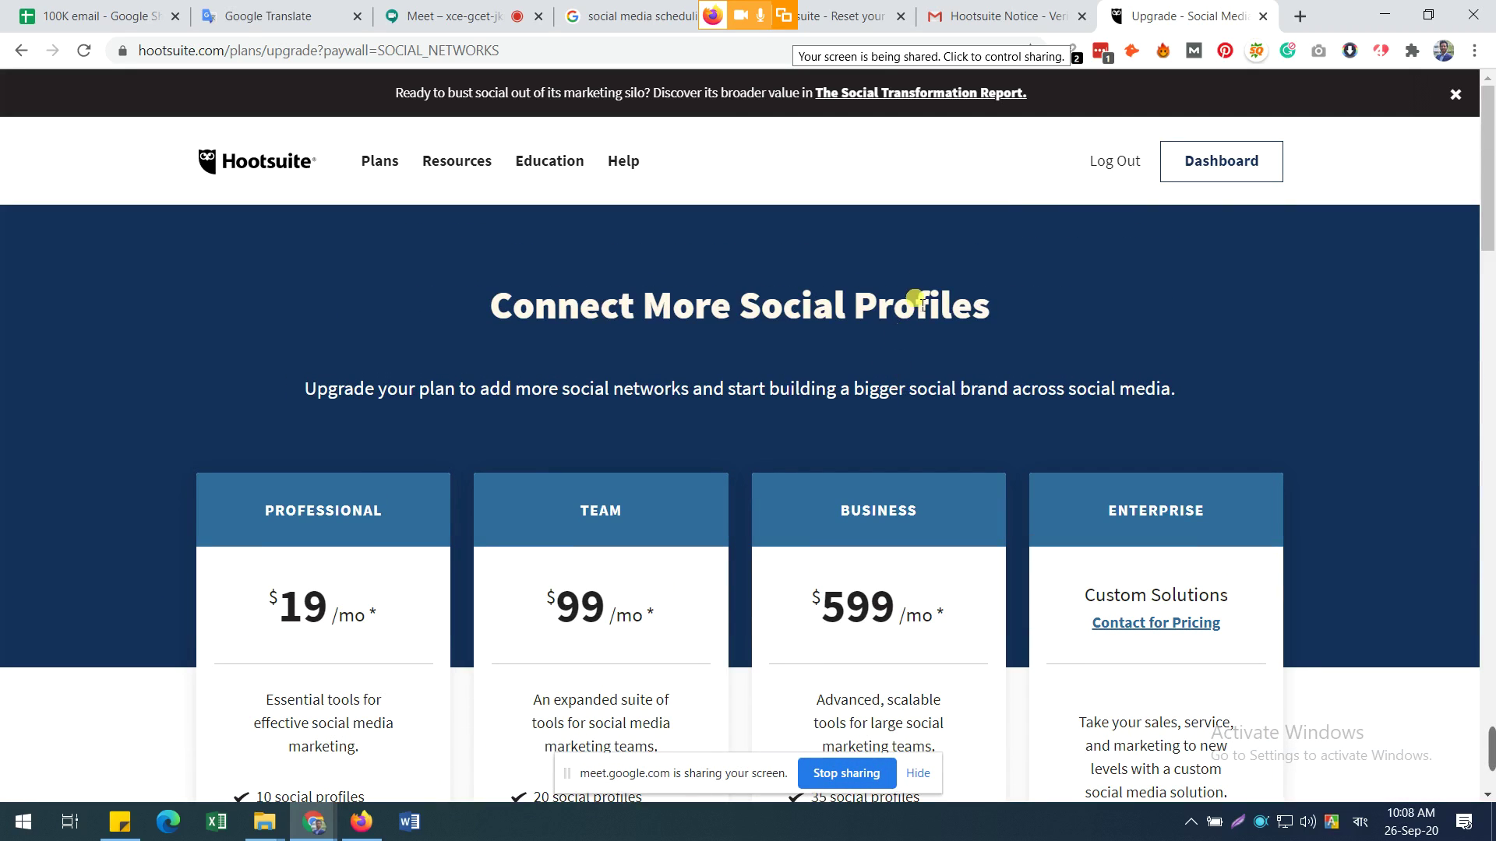
pyautogui.scroll(-1, 919, 343)
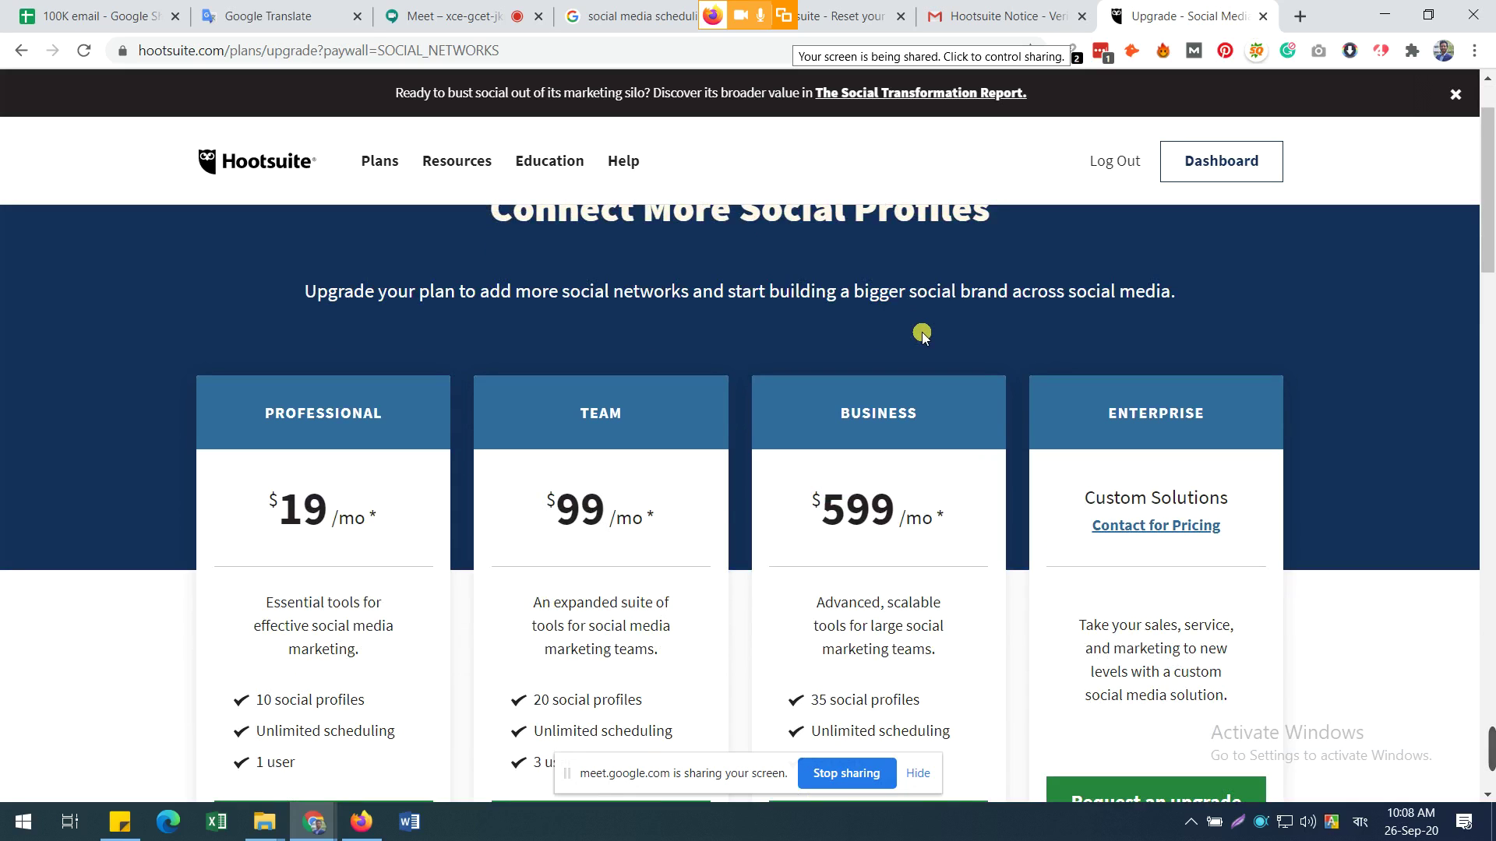
pyautogui.scroll(-1, 922, 332)
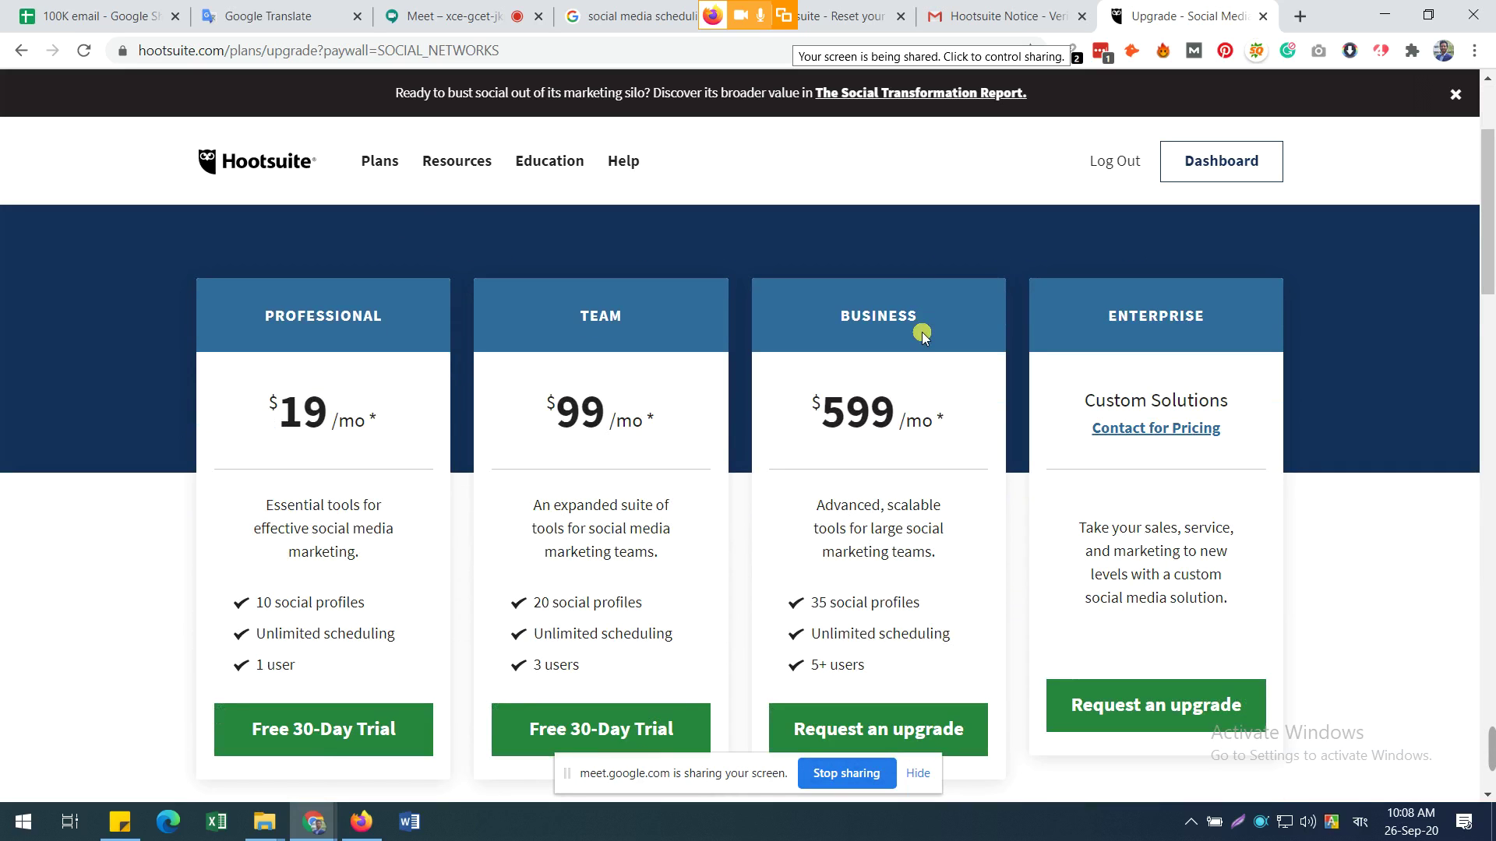
pyautogui.scroll(2, 923, 330)
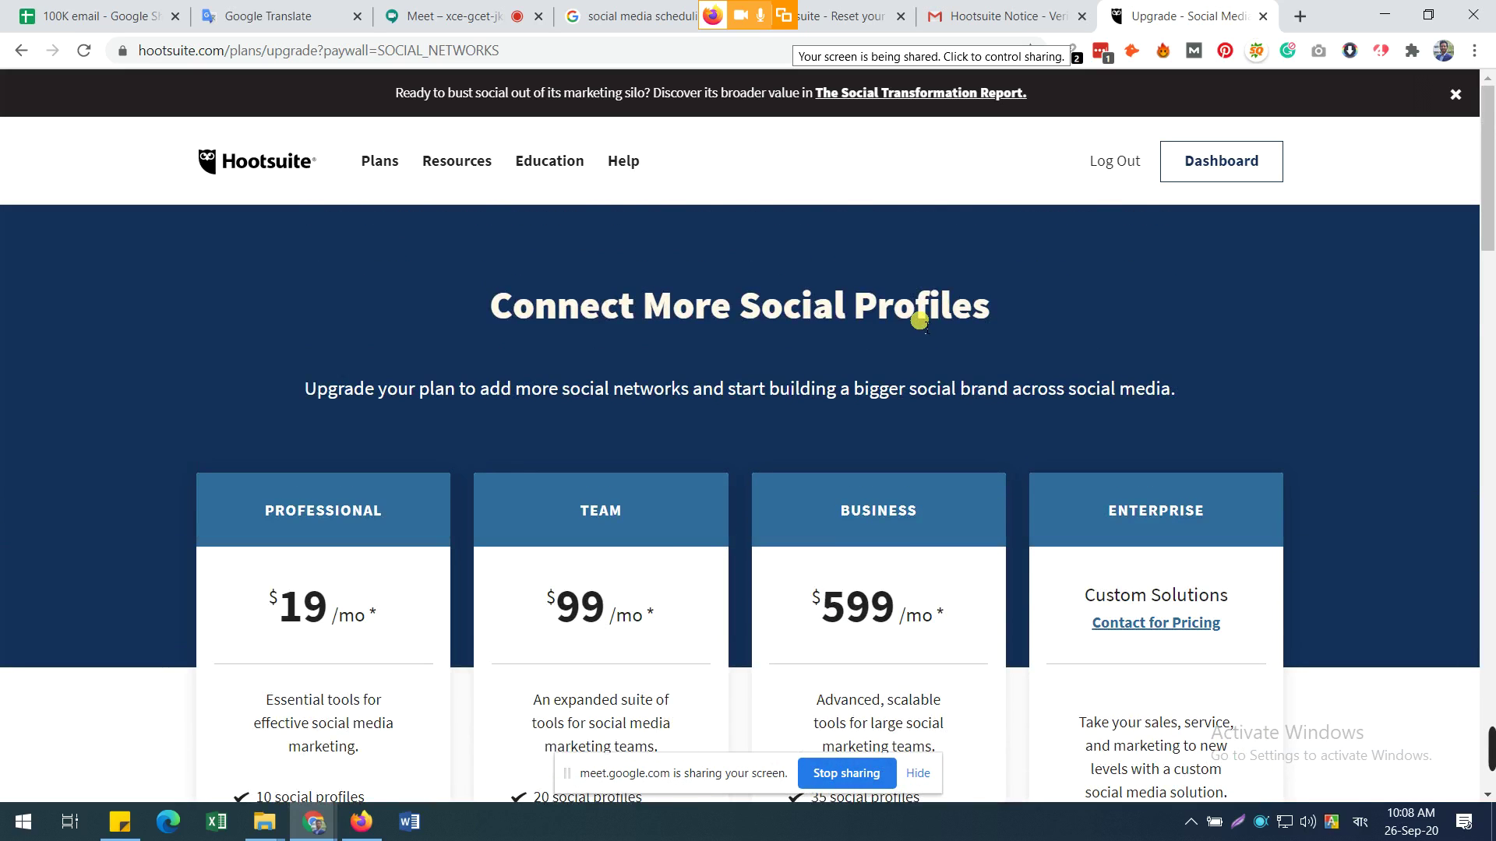
pyautogui.scroll(-5, 922, 322)
pyautogui.scroll(-3, 921, 323)
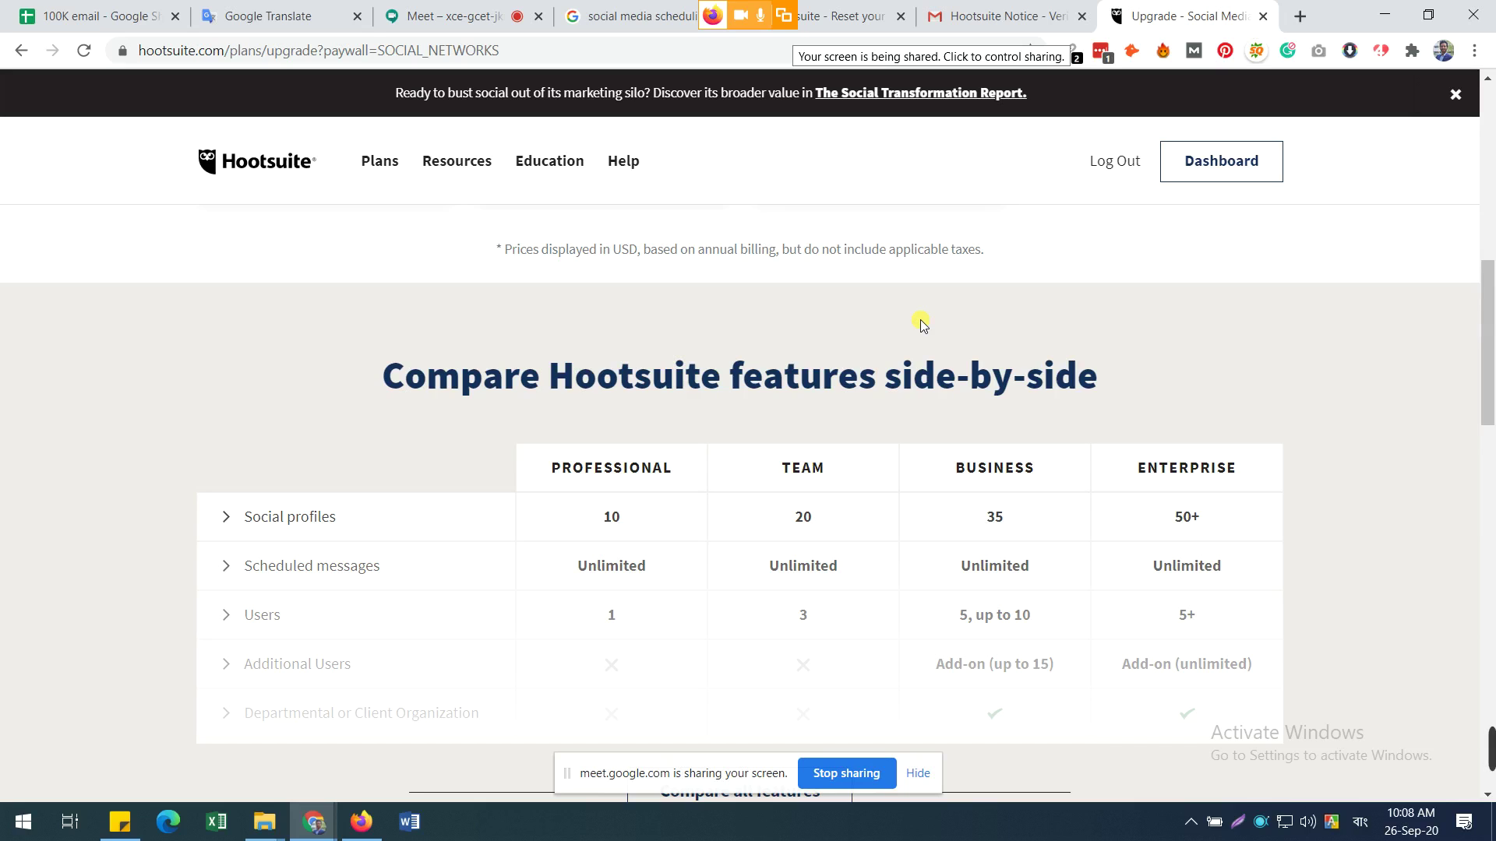
pyautogui.scroll(-5, 919, 320)
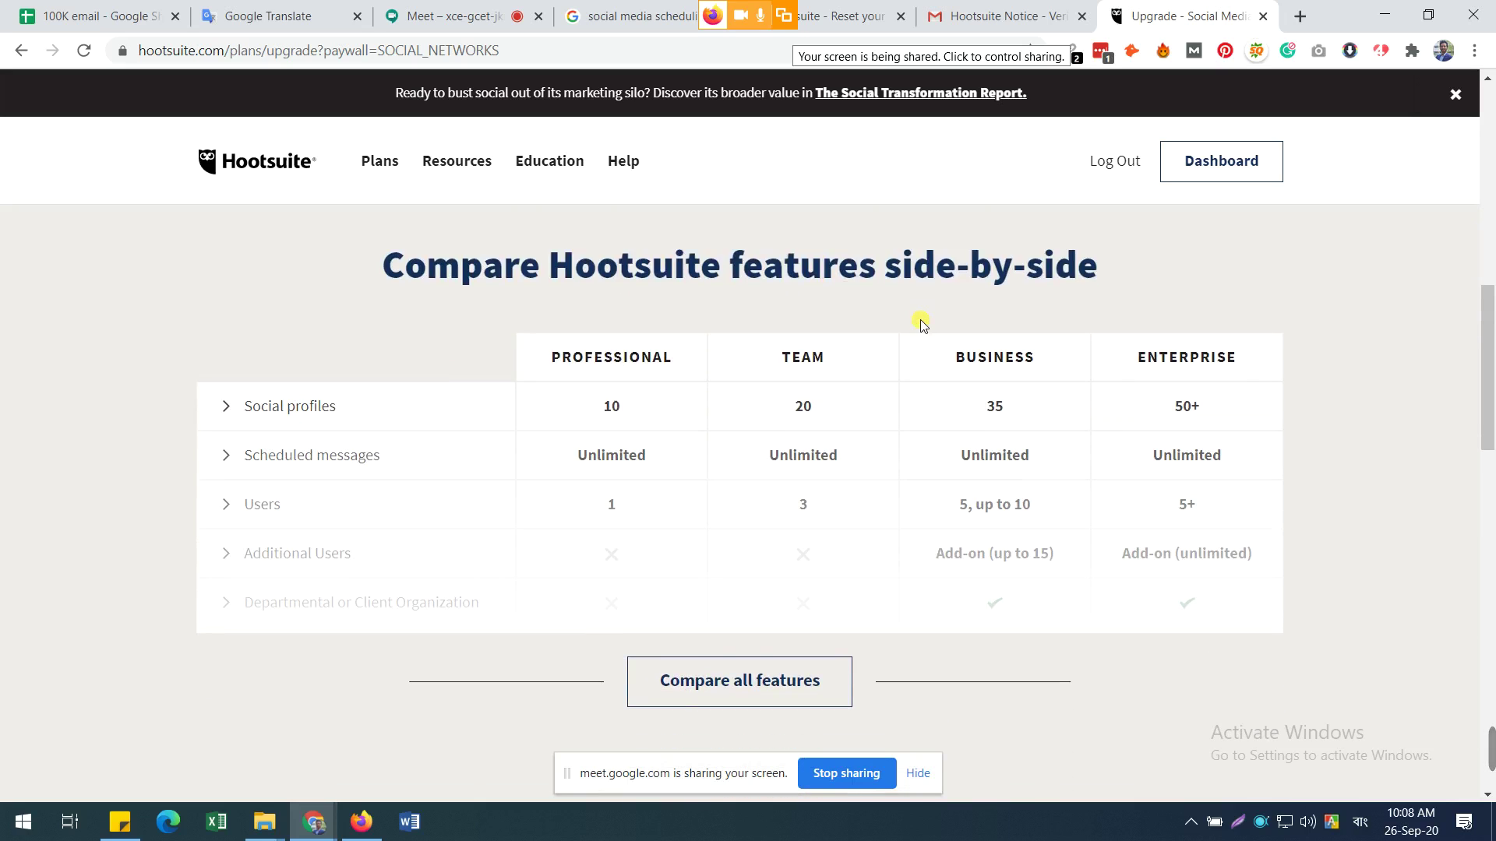
pyautogui.scroll(-14, 922, 324)
pyautogui.scroll(8, 923, 319)
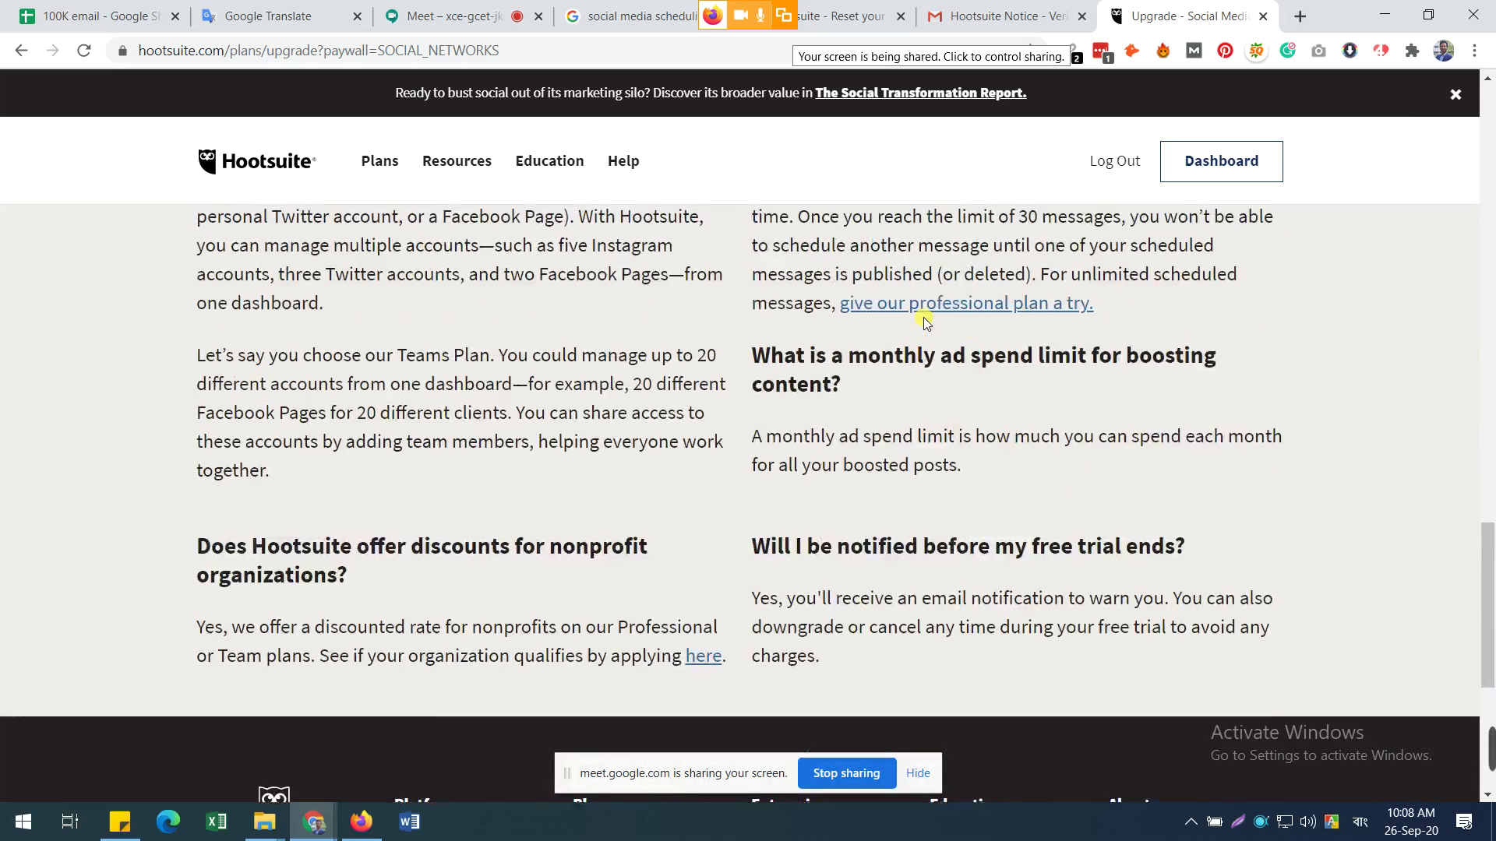
pyautogui.scroll(15, 923, 317)
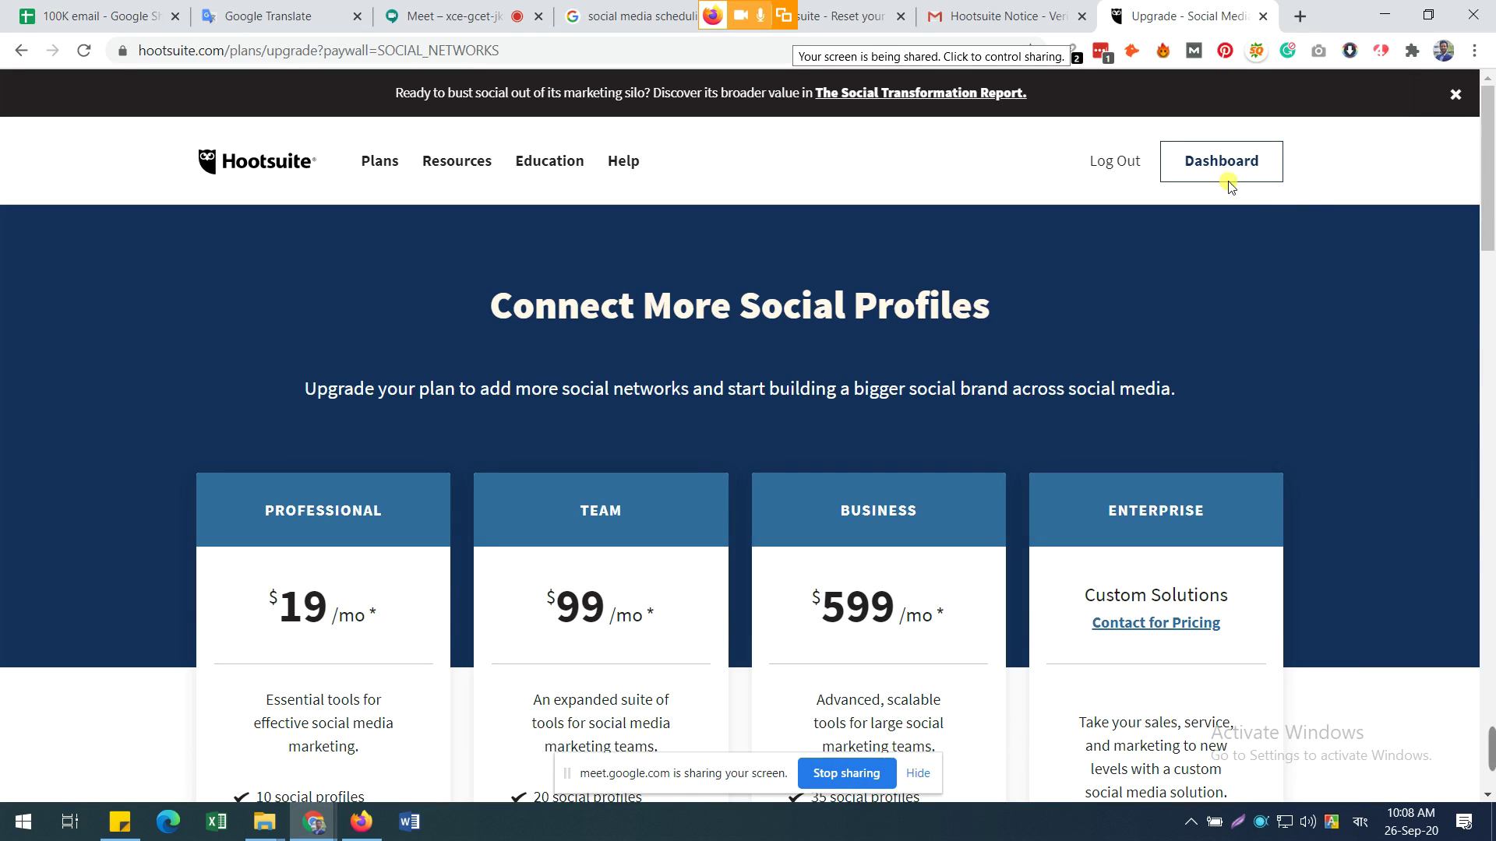
# Step: Return to the Streams dashboard and cancel deleting the Instagram board
pyautogui.click(1206, 164)
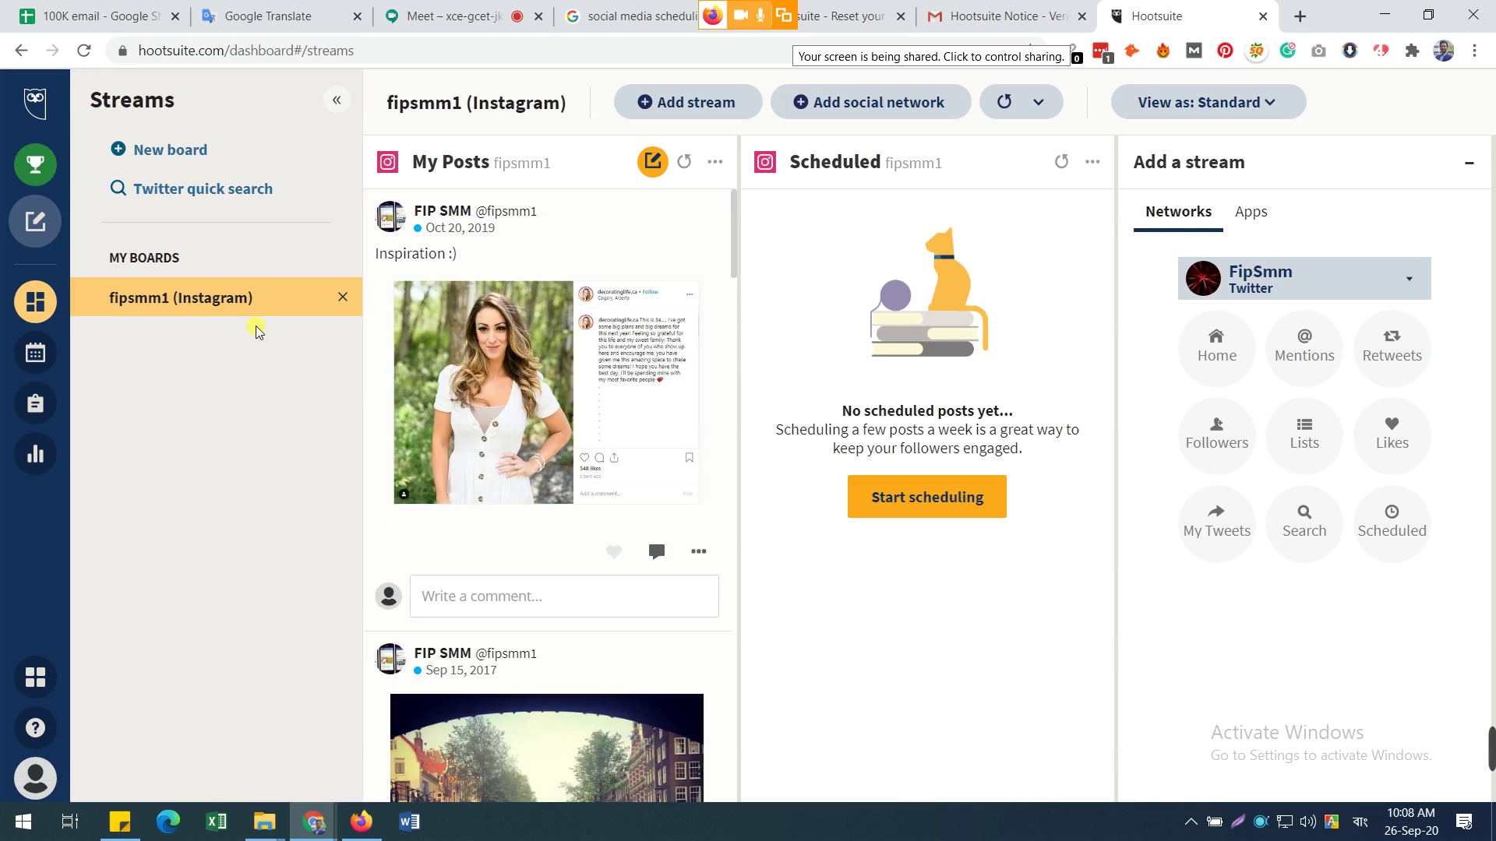
pyautogui.click(343, 297)
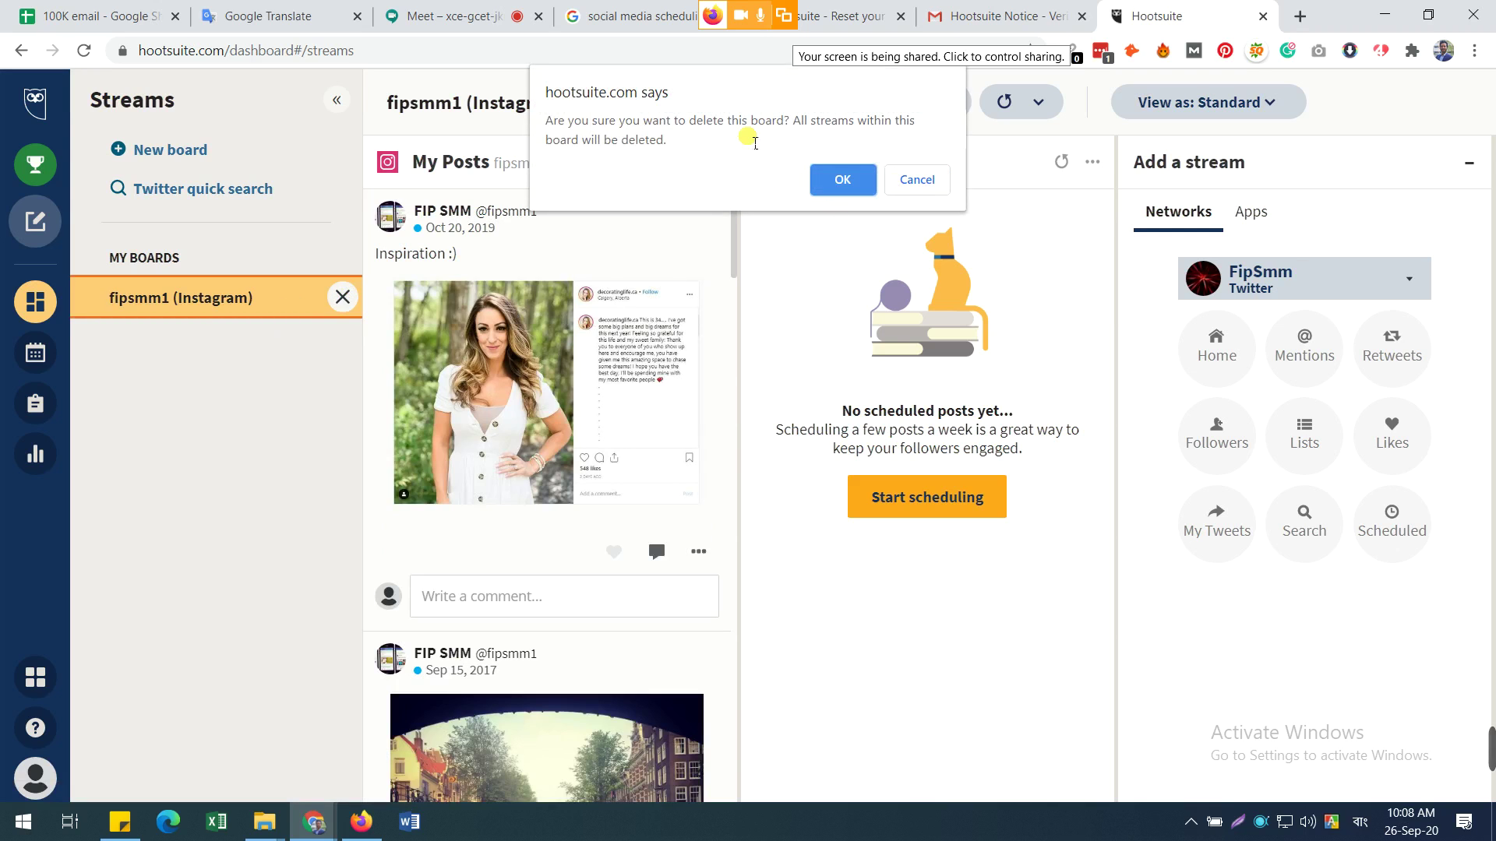
pyautogui.click(916, 179)
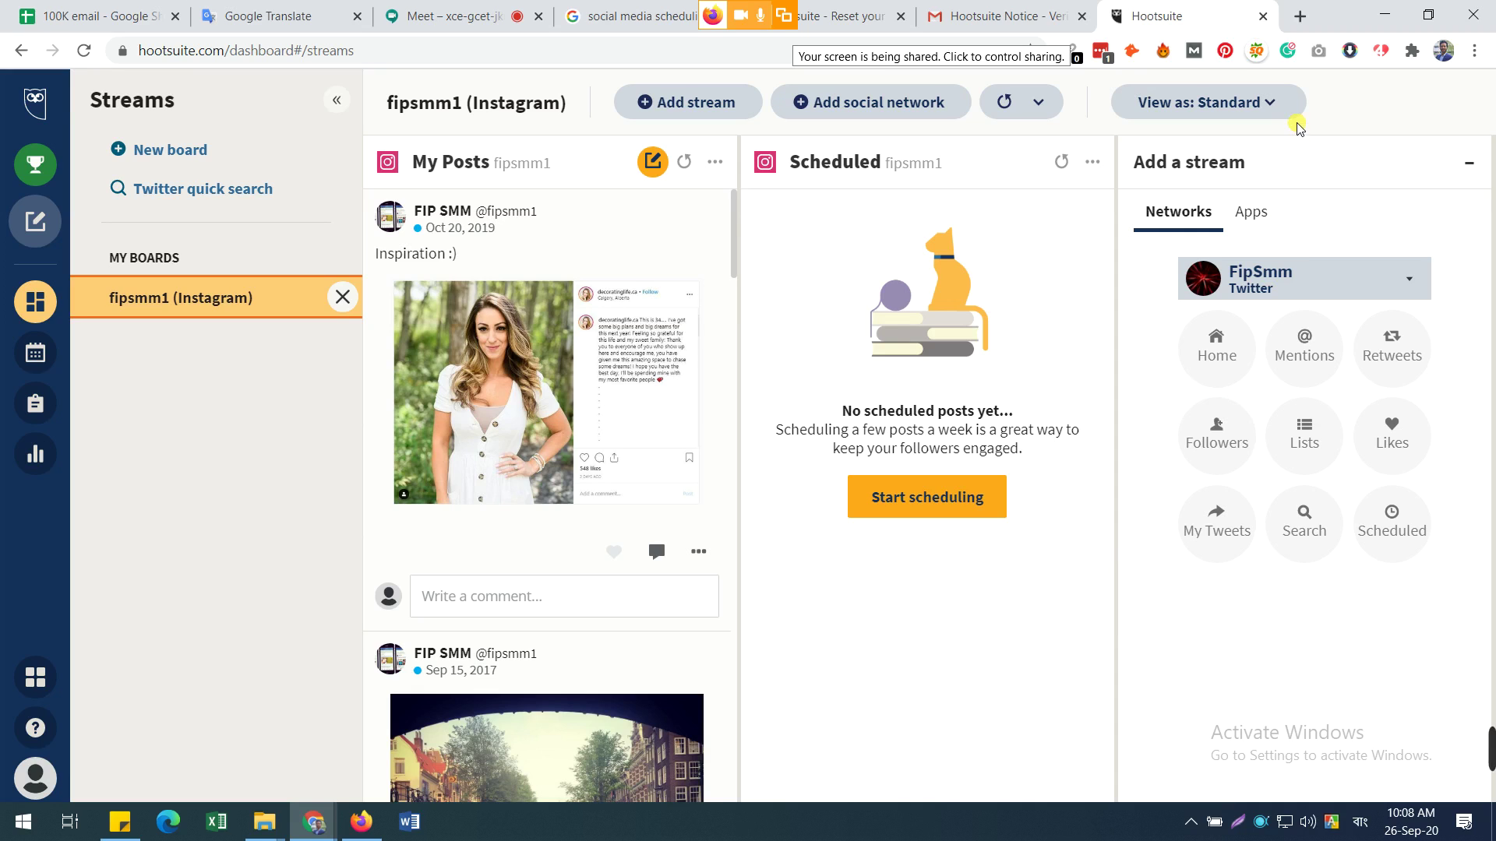
# Step: Add a My Posts stream for the Instagram Business account to the board
pyautogui.click(1409, 286)
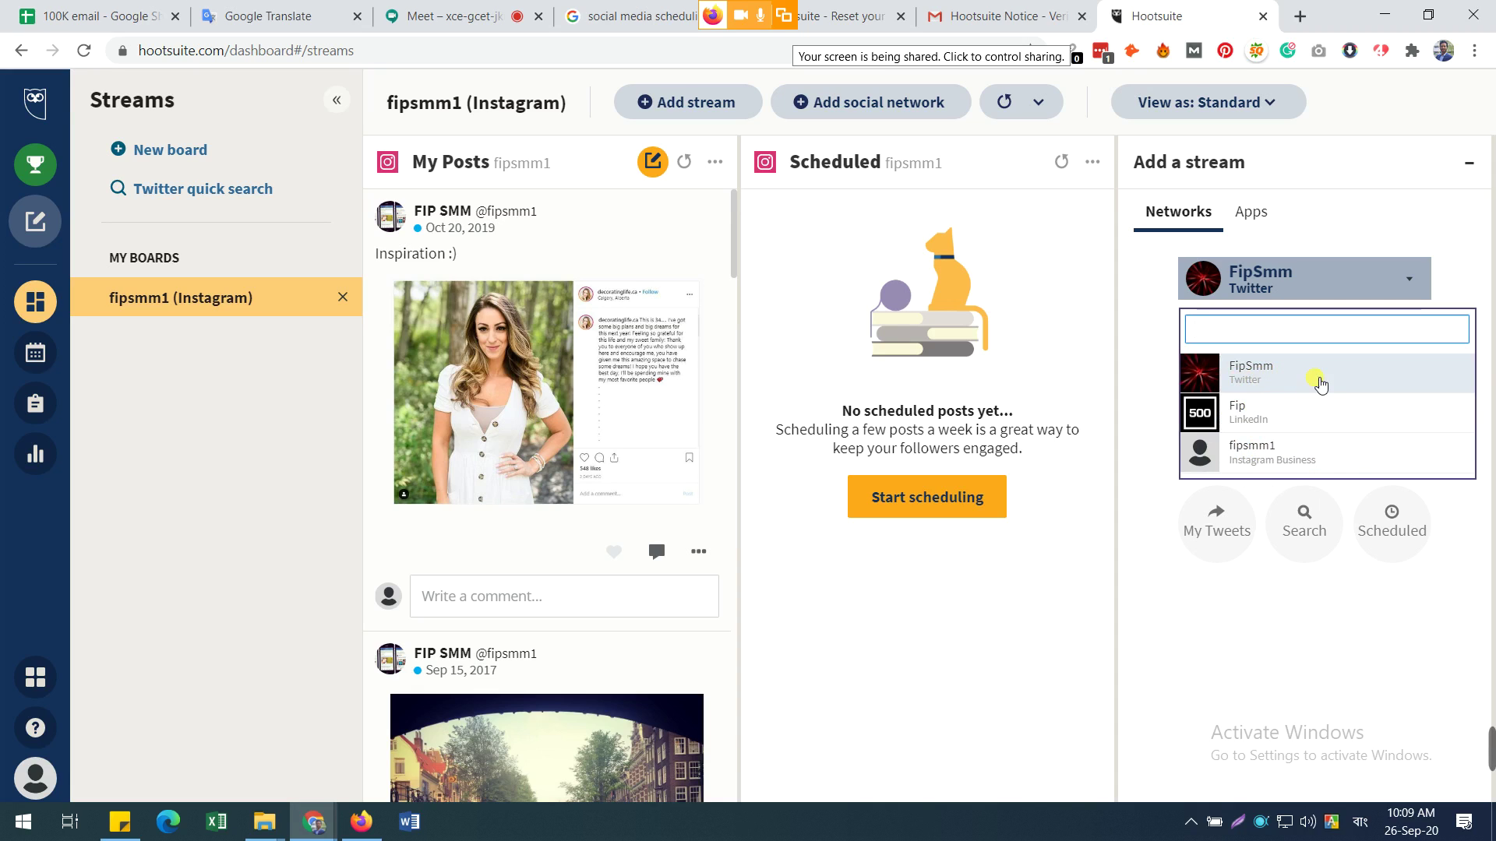
pyautogui.click(1266, 458)
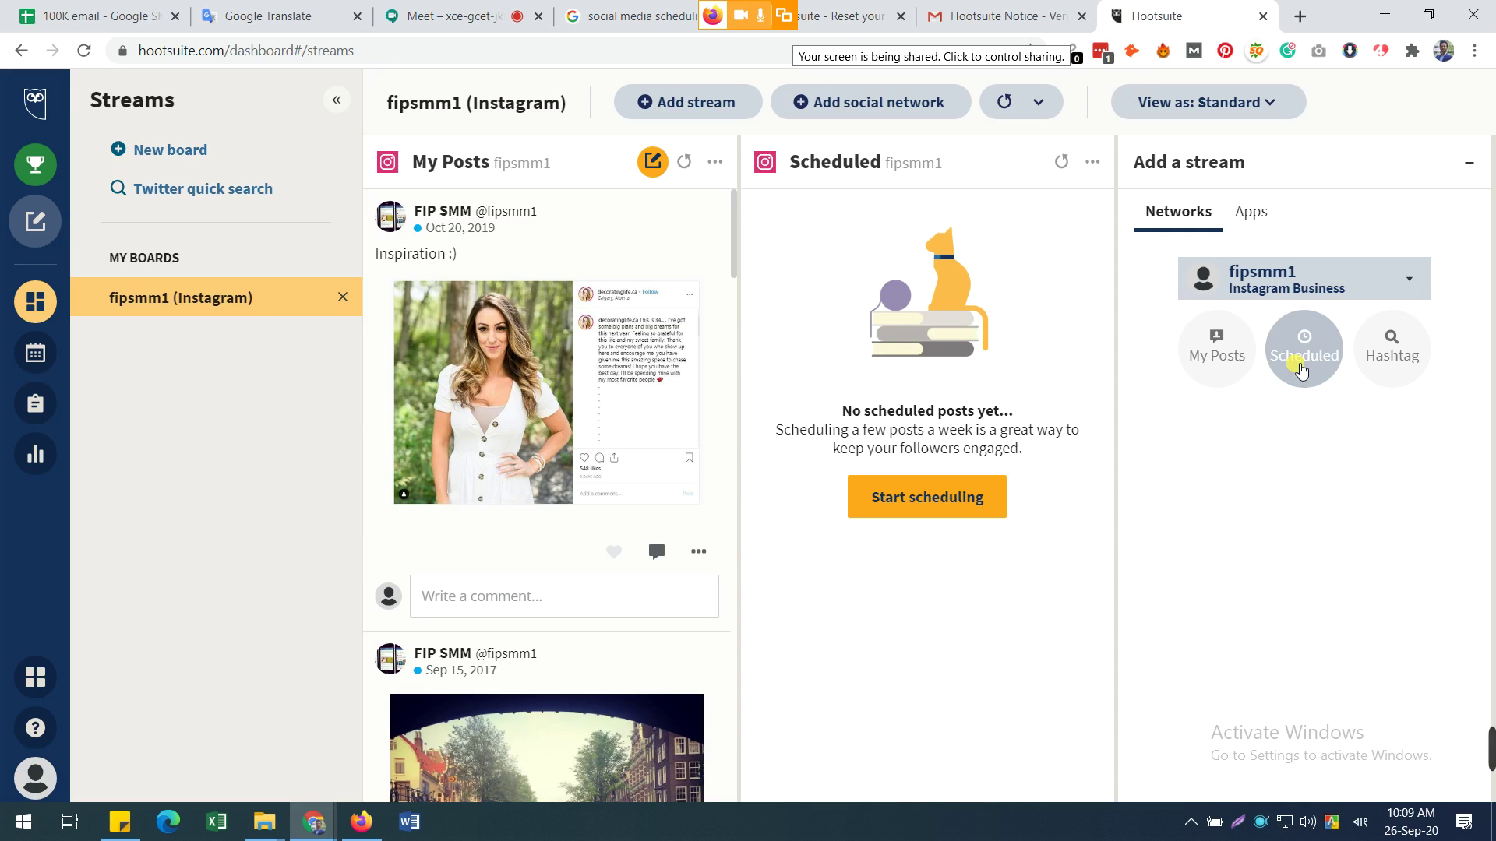
pyautogui.click(1225, 357)
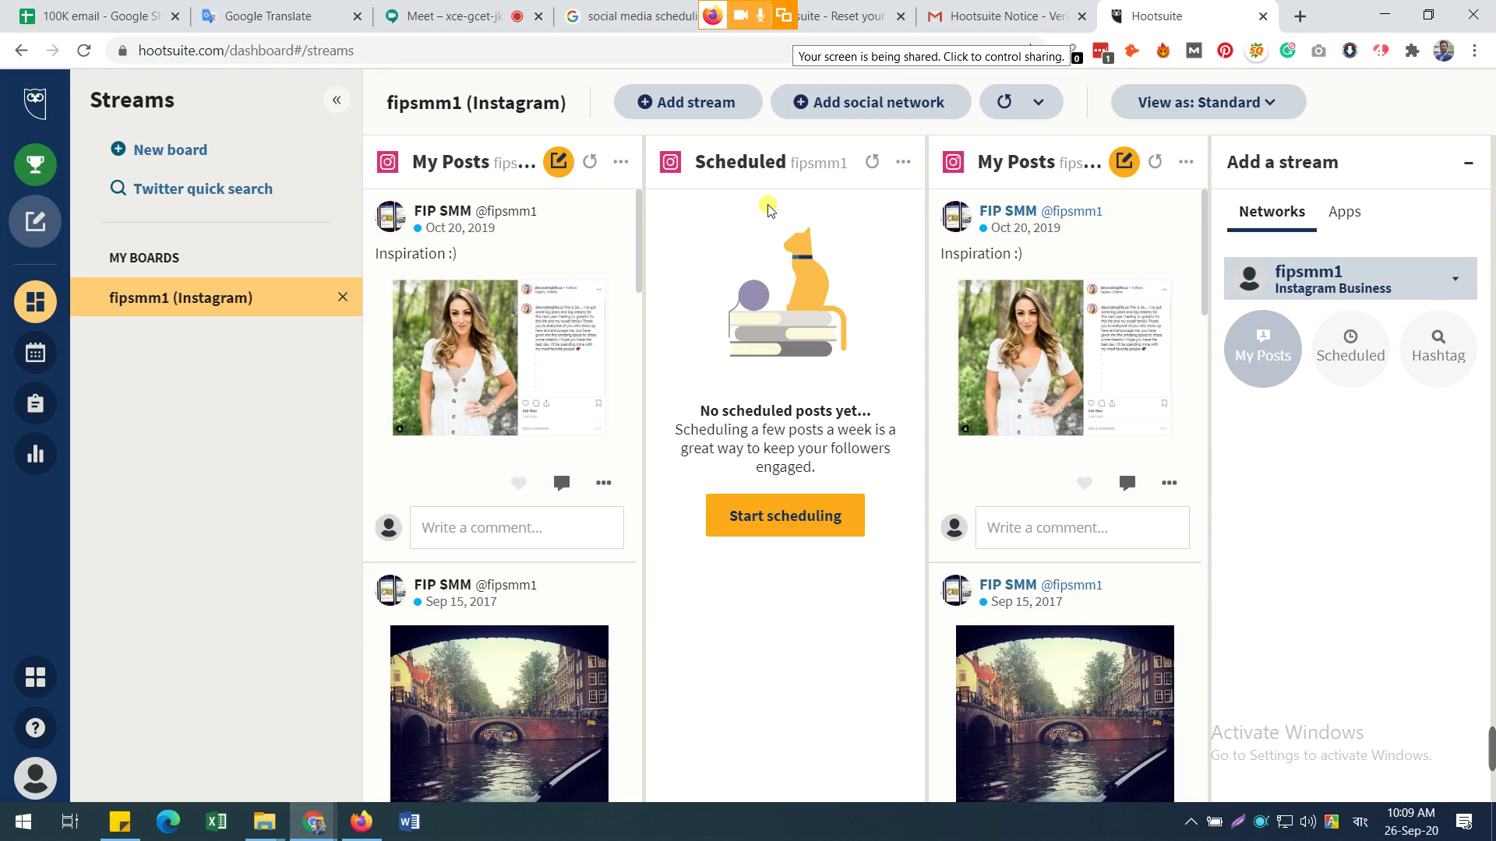
# Step: Resume the paused screen presentation in Google Meet, then go back to Hootsuite
pyautogui.click(419, 17)
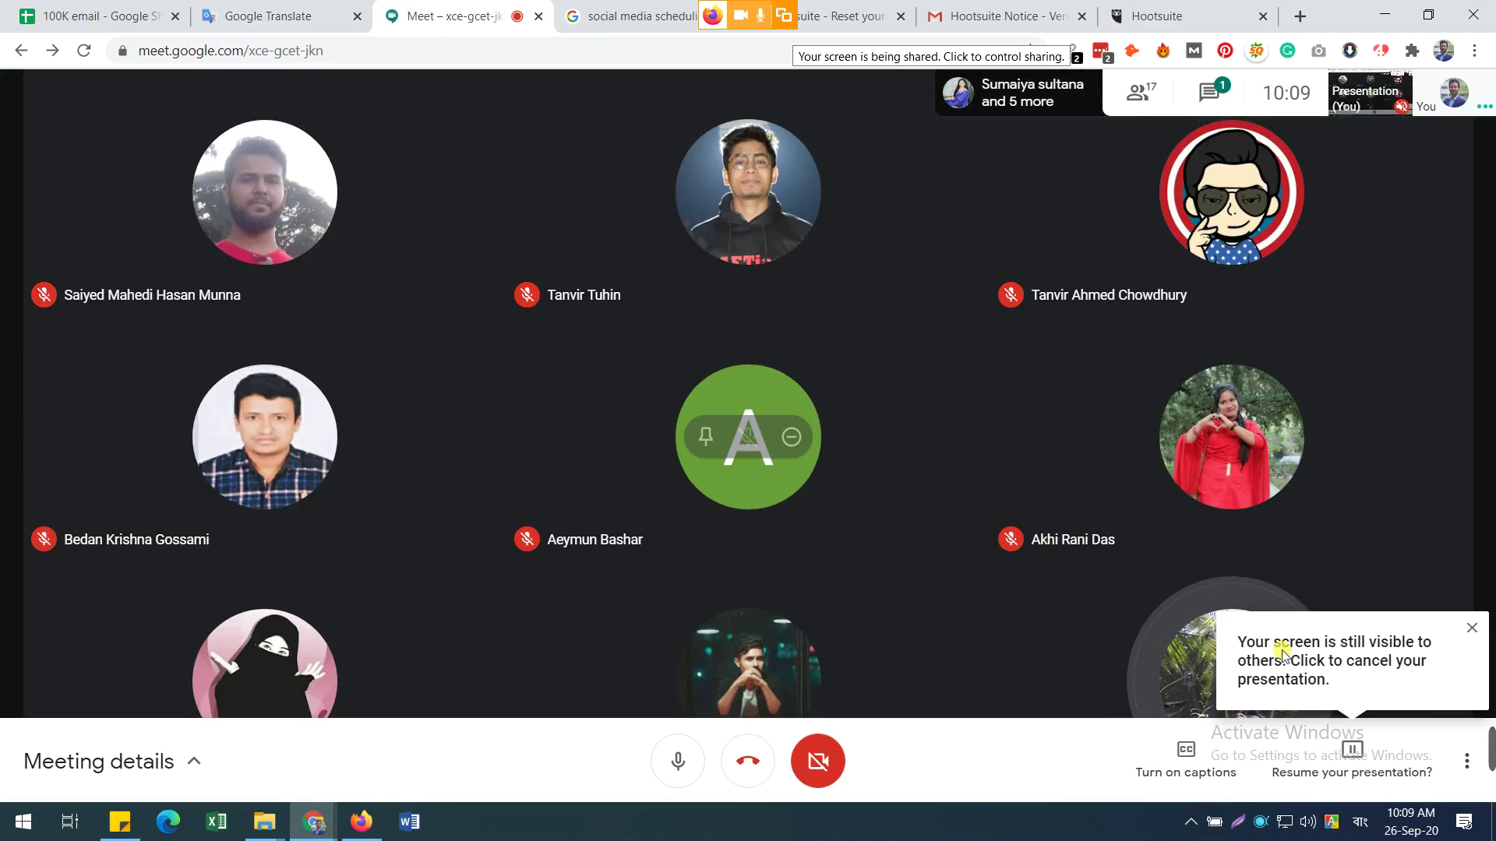
pyautogui.click(1353, 749)
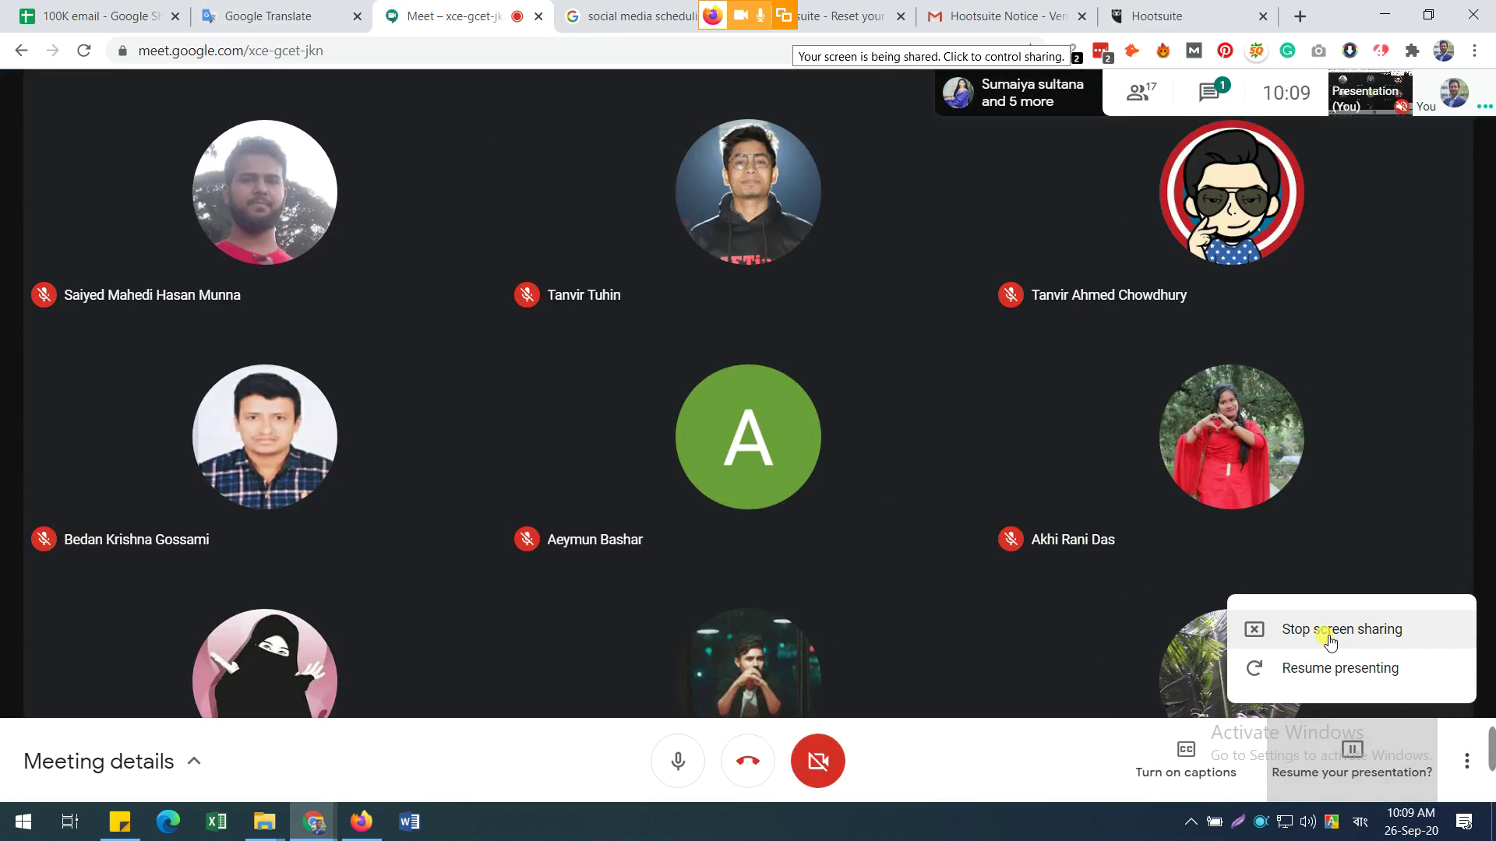
pyautogui.click(1324, 670)
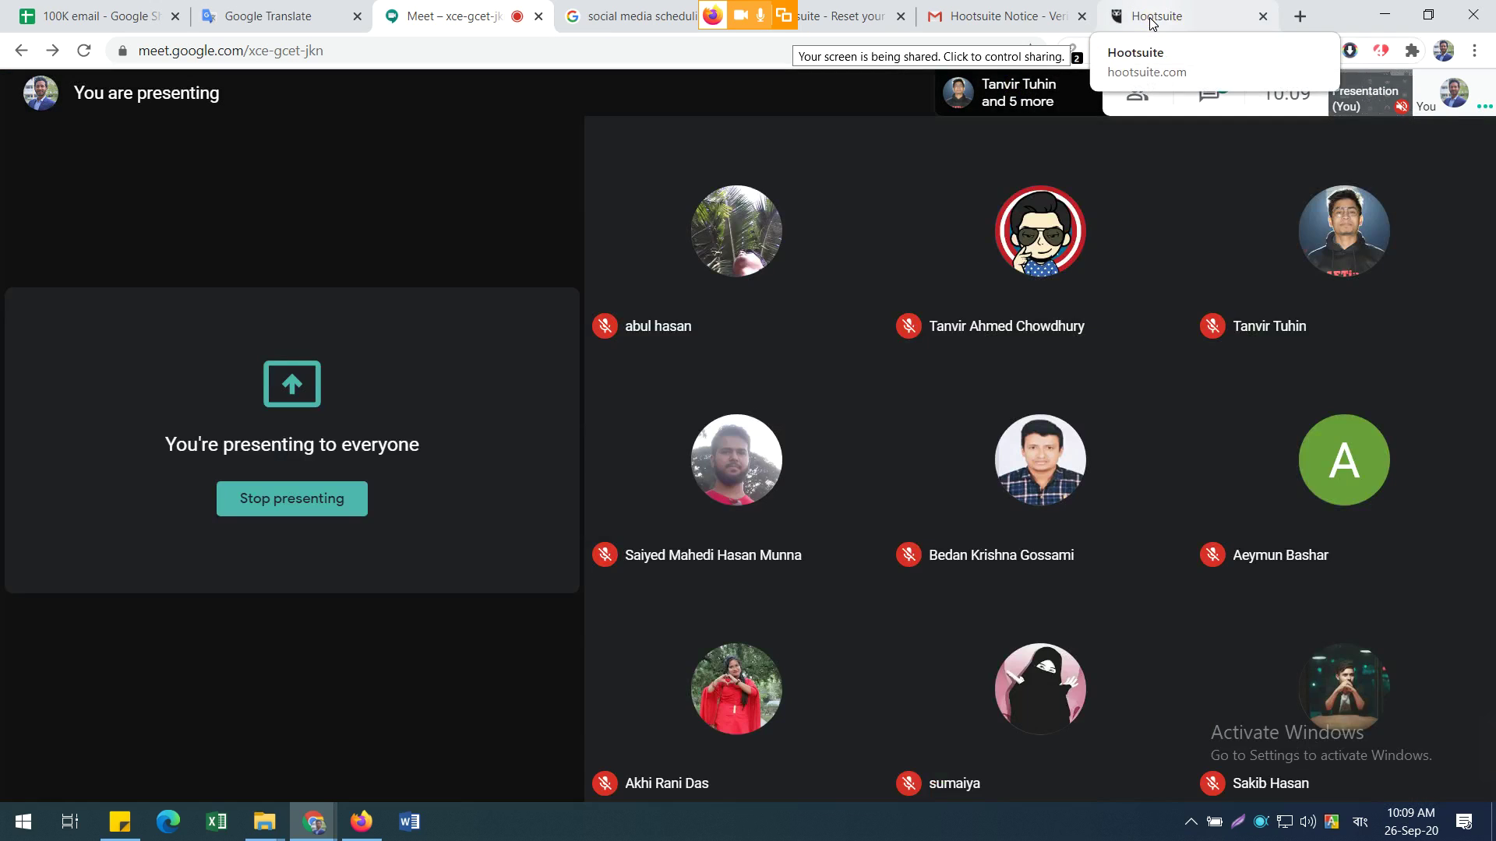
pyautogui.click(1150, 18)
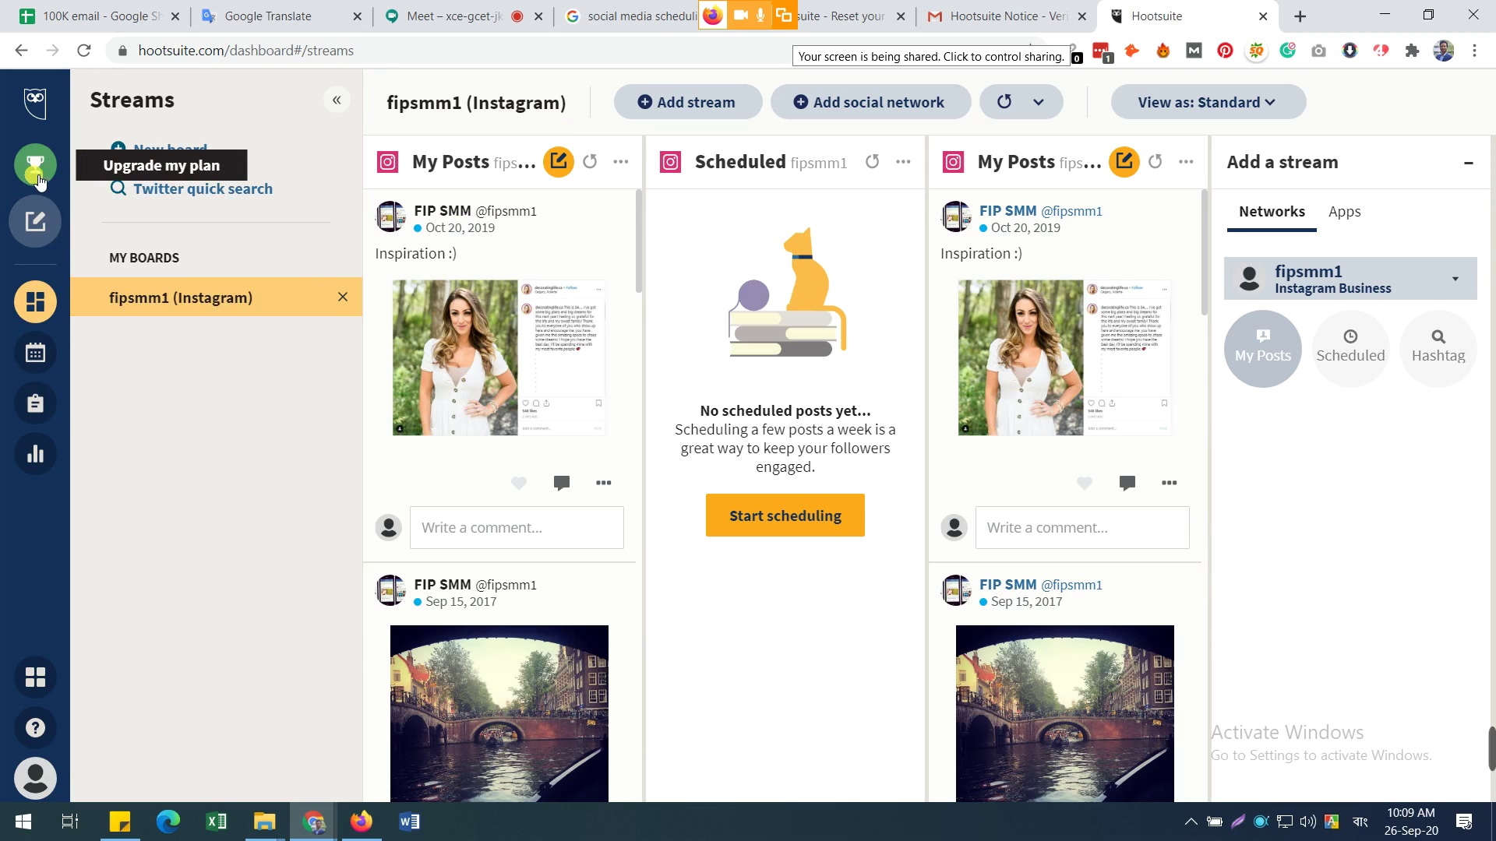
# Step: Start a new post and add the LinkedIn profile alongside Twitter and Instagram
pyautogui.moveTo(42, 230)
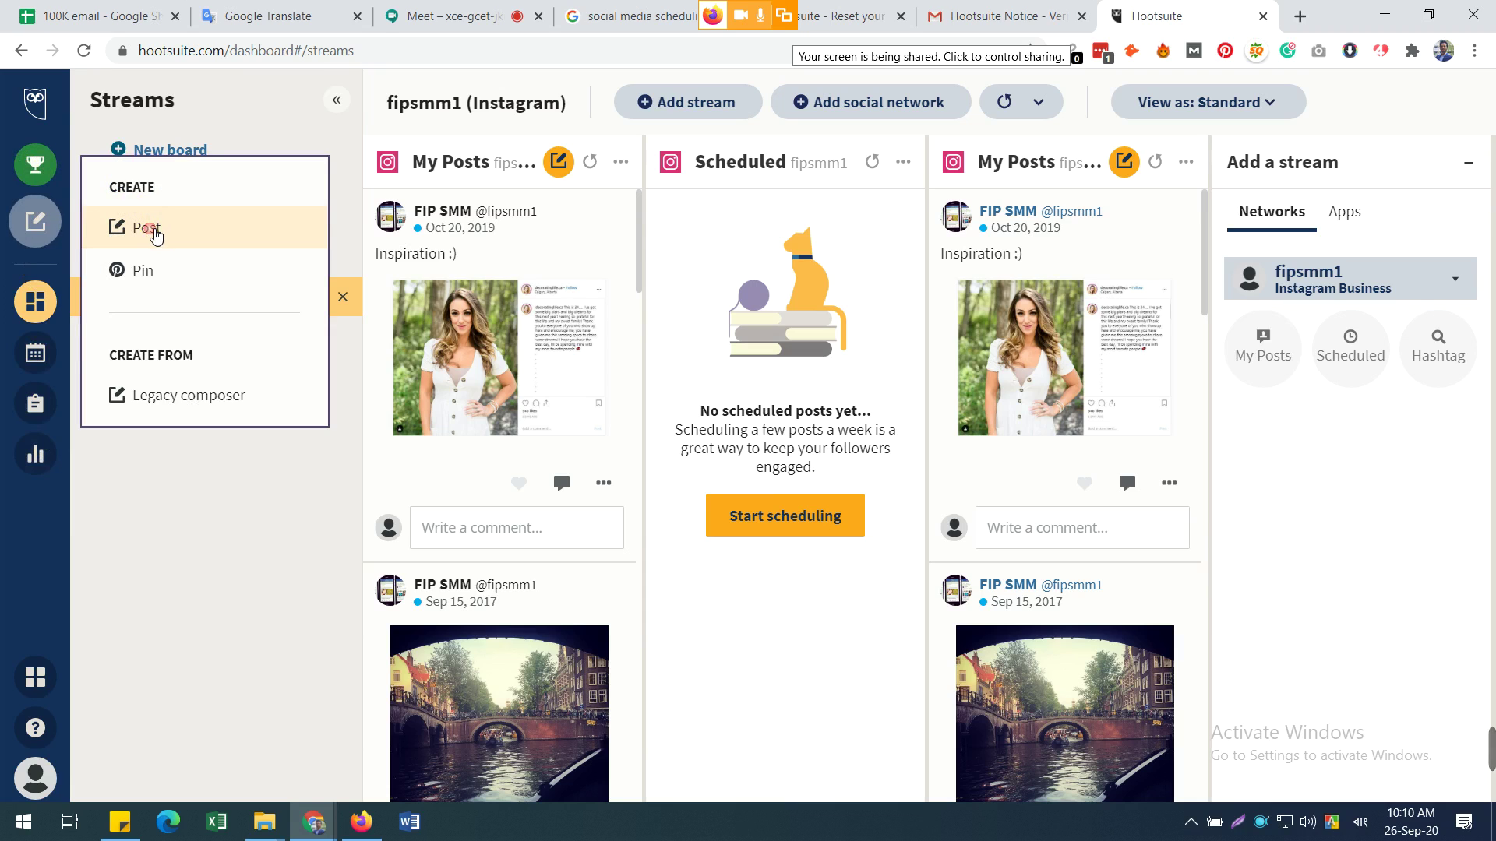
pyautogui.click(154, 231)
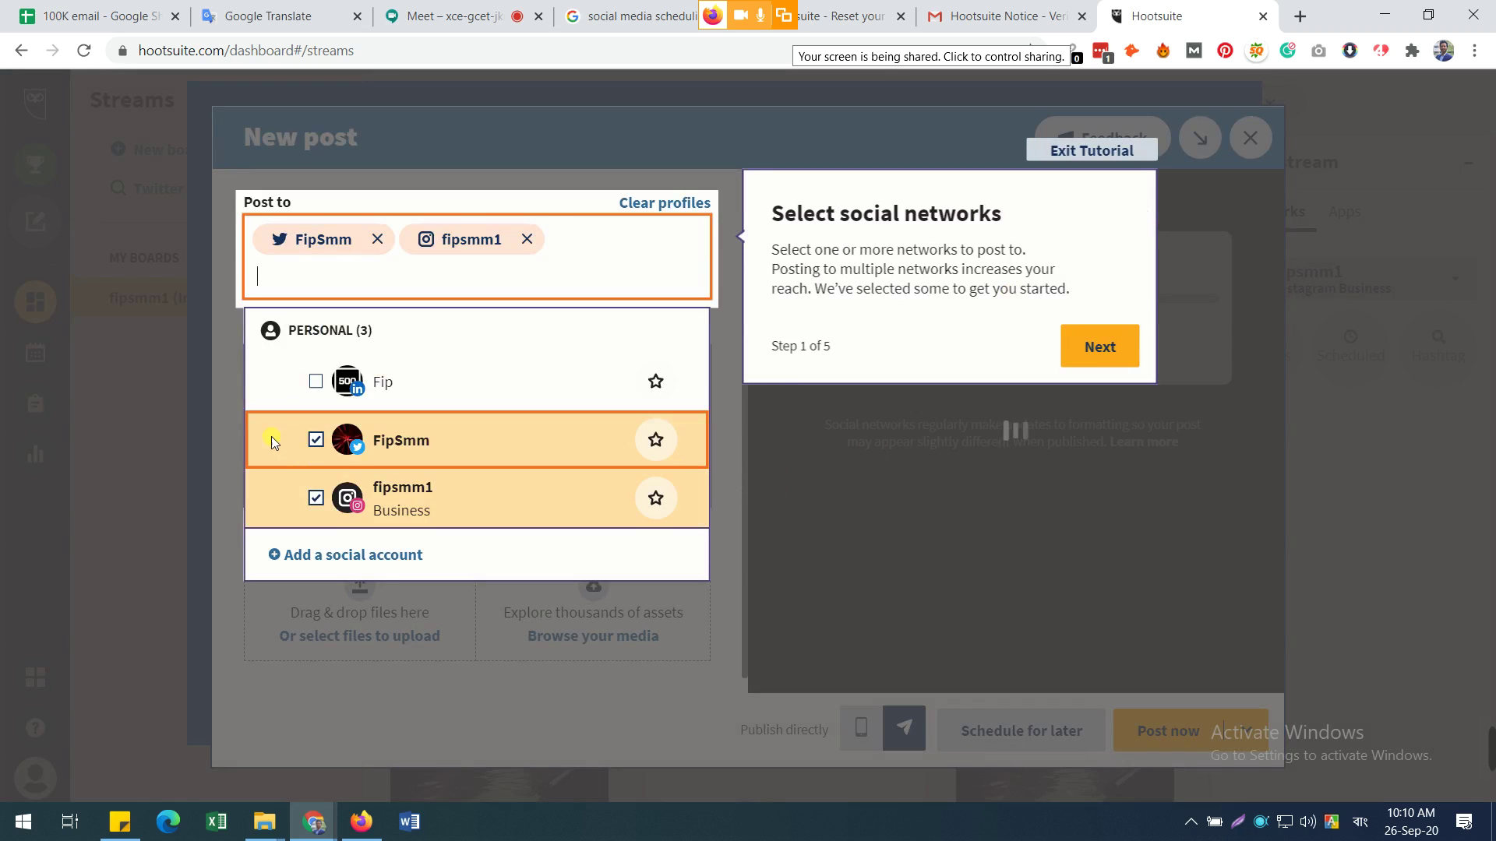
pyautogui.click(315, 381)
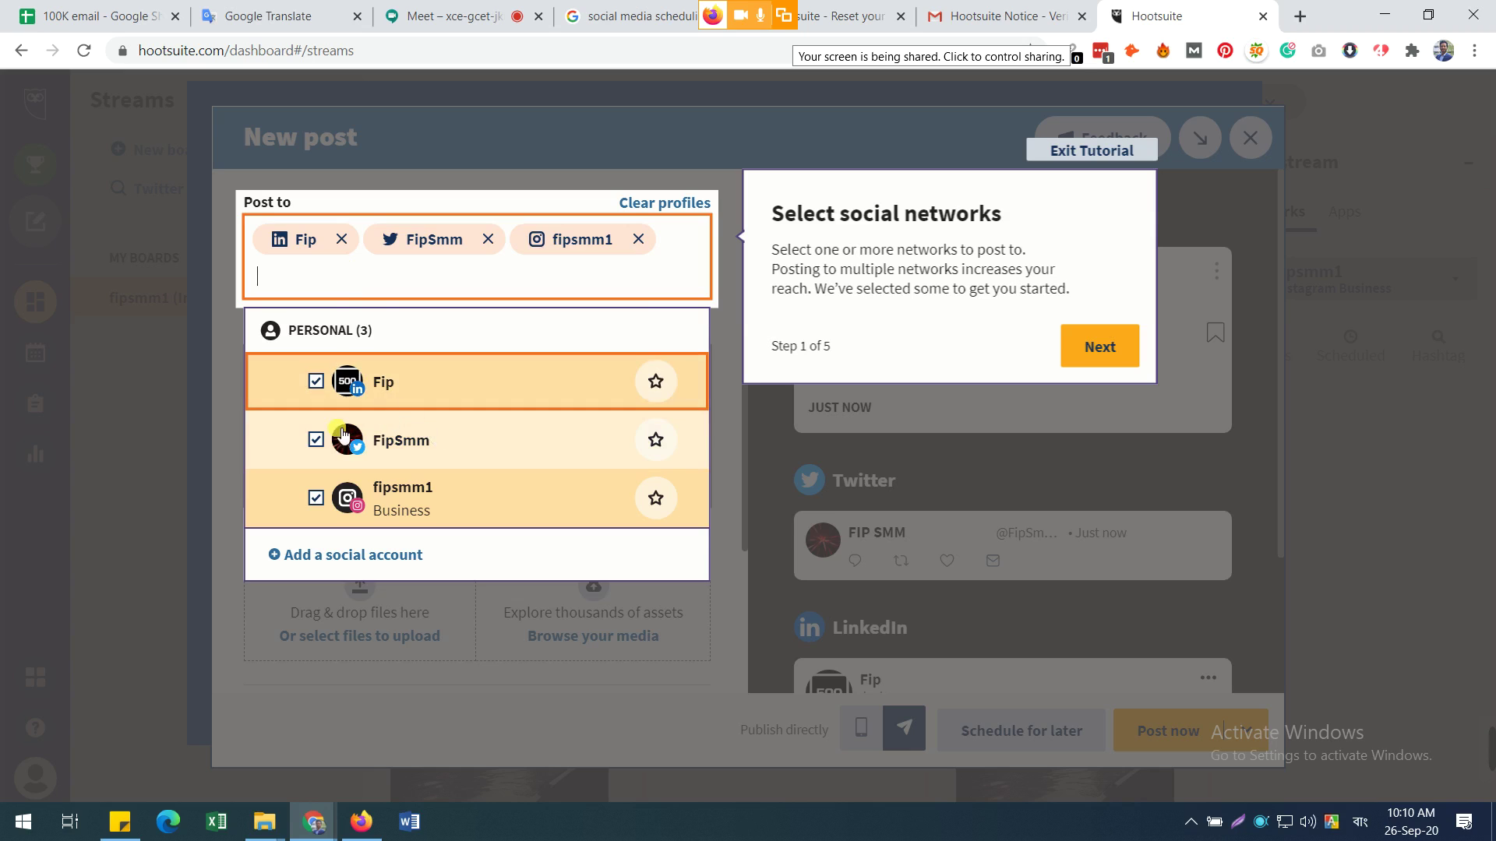
pyautogui.click(1299, 18)
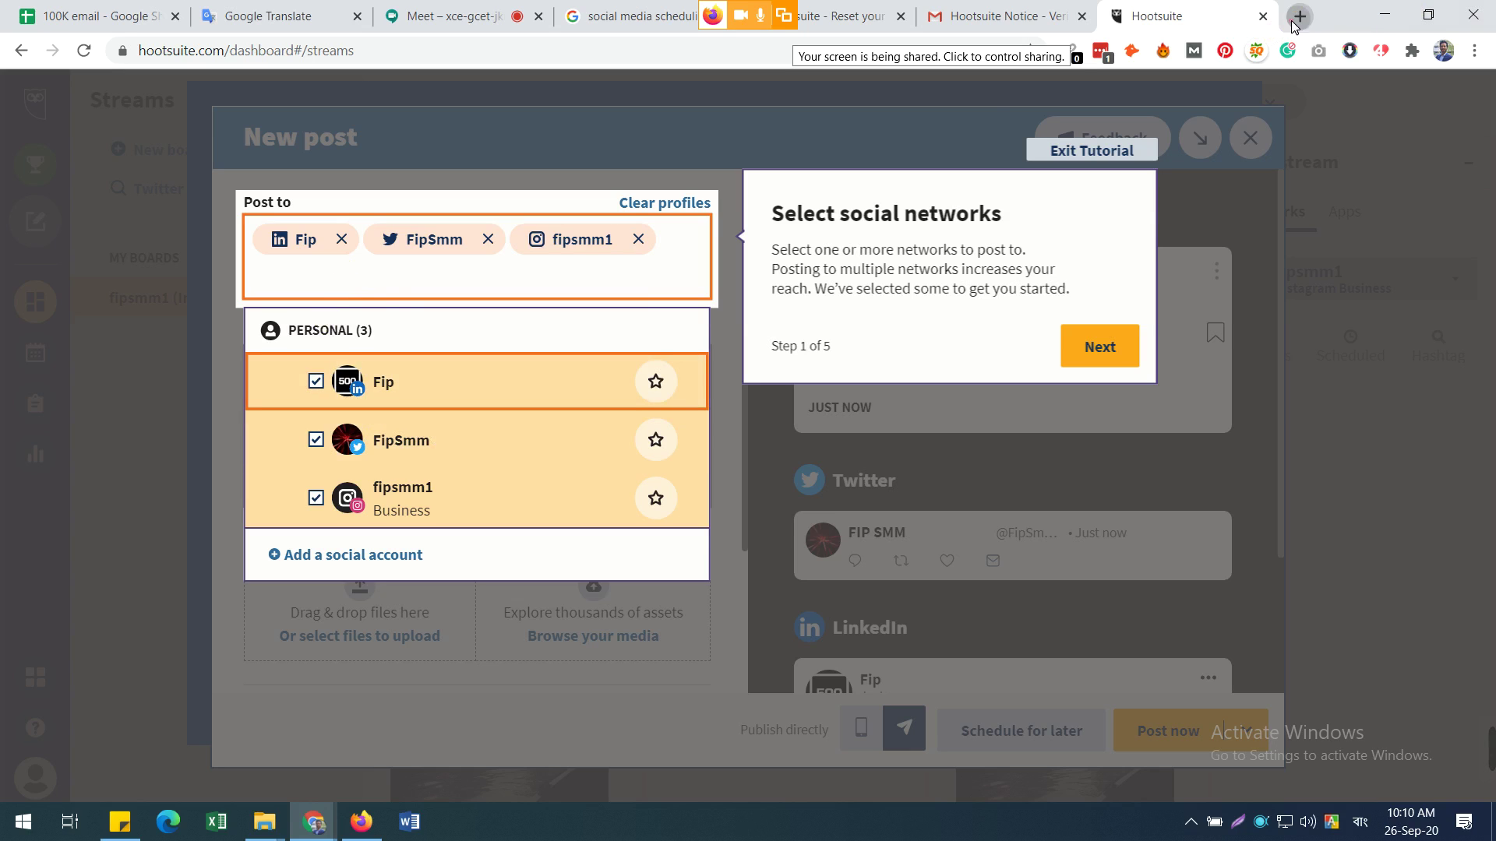
# Step: Search Google for 'good morning' images
pyautogui.click(834, 51)
pyautogui.write('good morning')
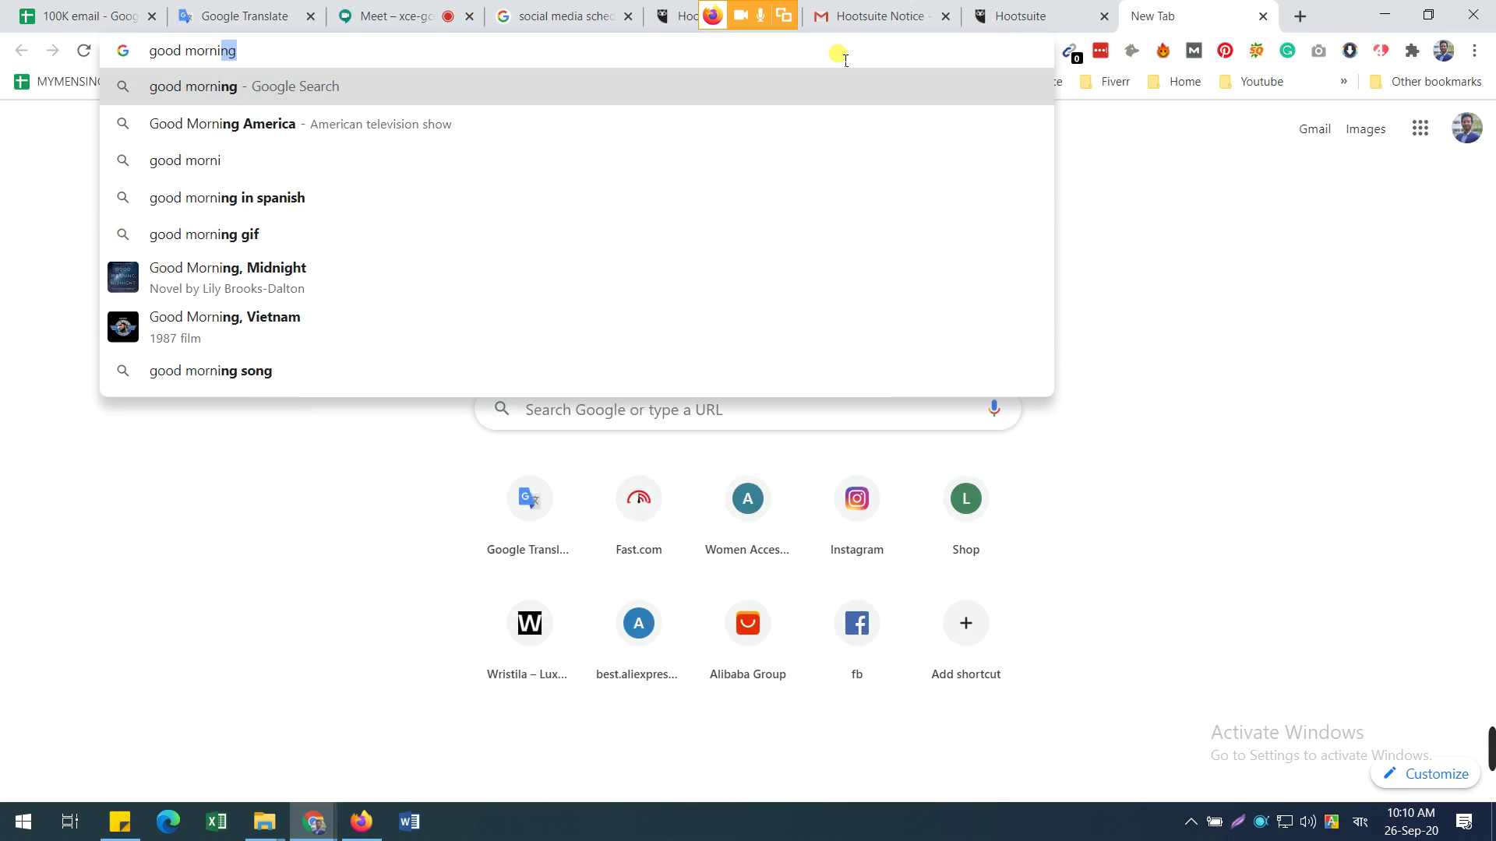
pyautogui.press('Return')
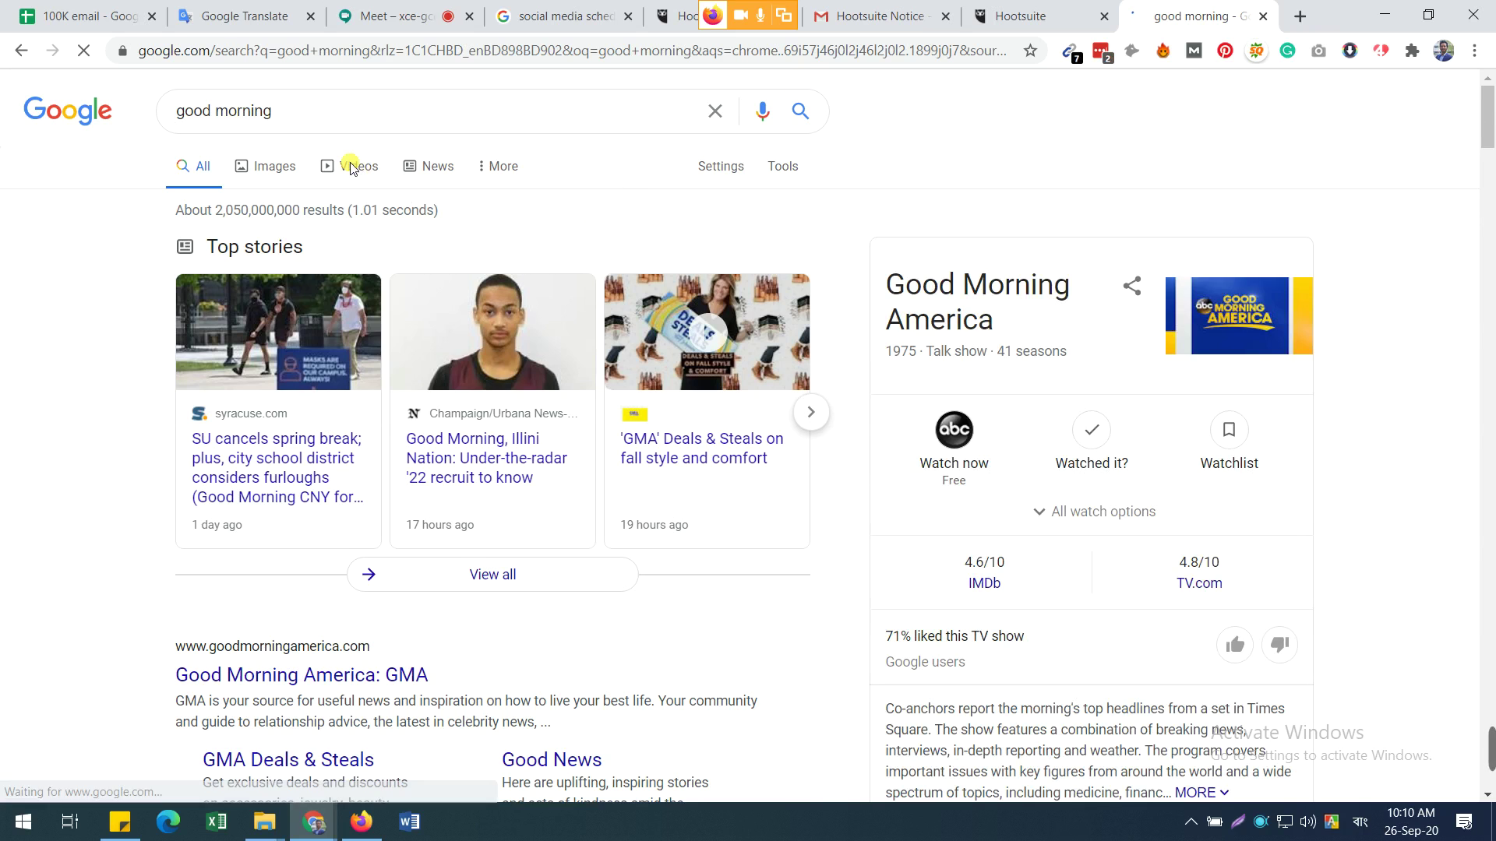
pyautogui.scroll(-3, 333, 160)
pyautogui.scroll(3, 274, 327)
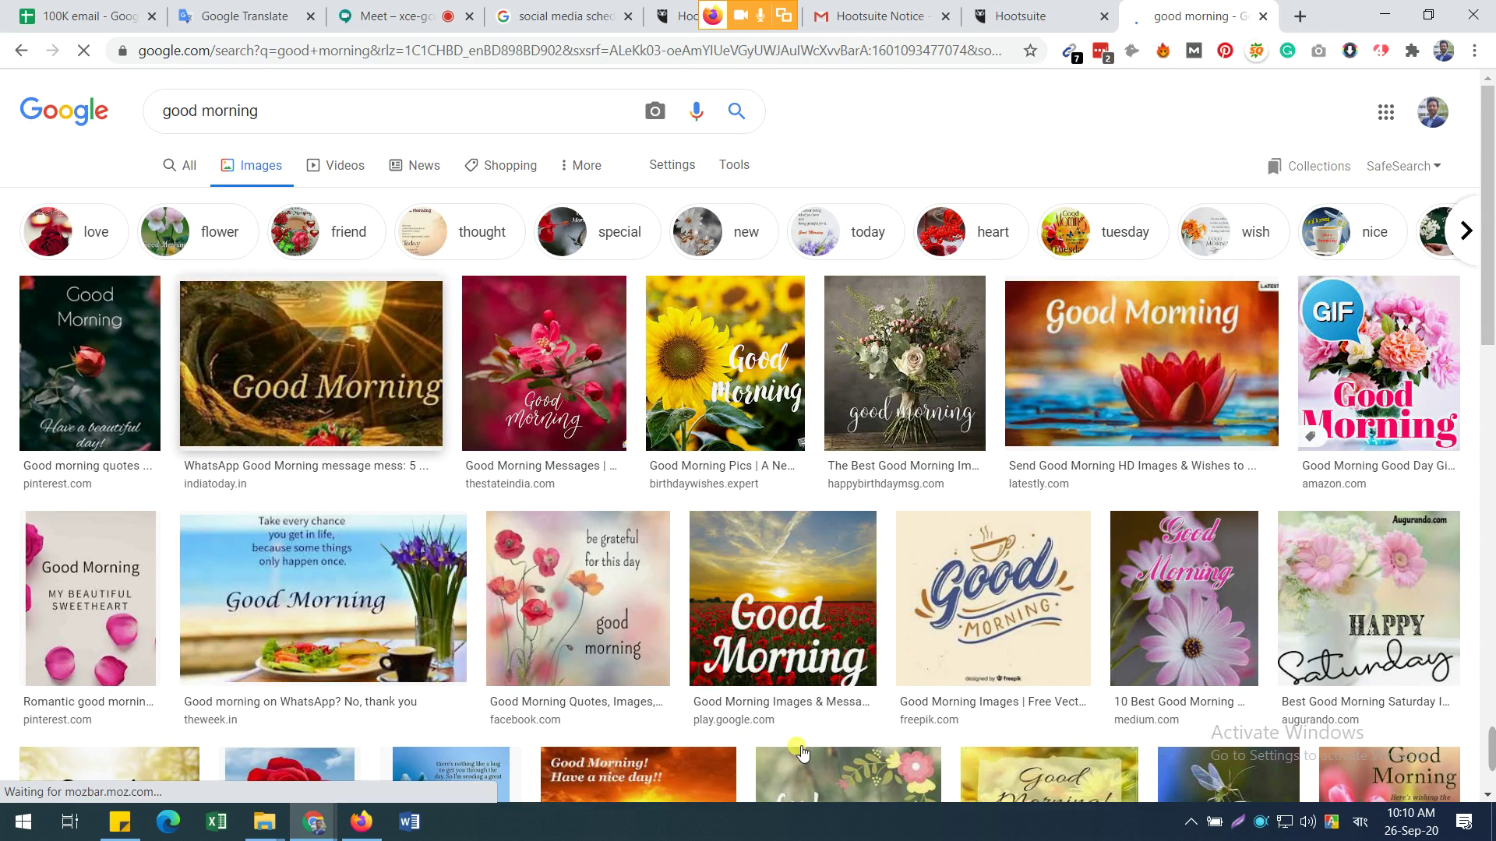
# Step: Preview the 'be grateful for this day' image and the related pink tulips Good Morning image
pyautogui.click(577, 582)
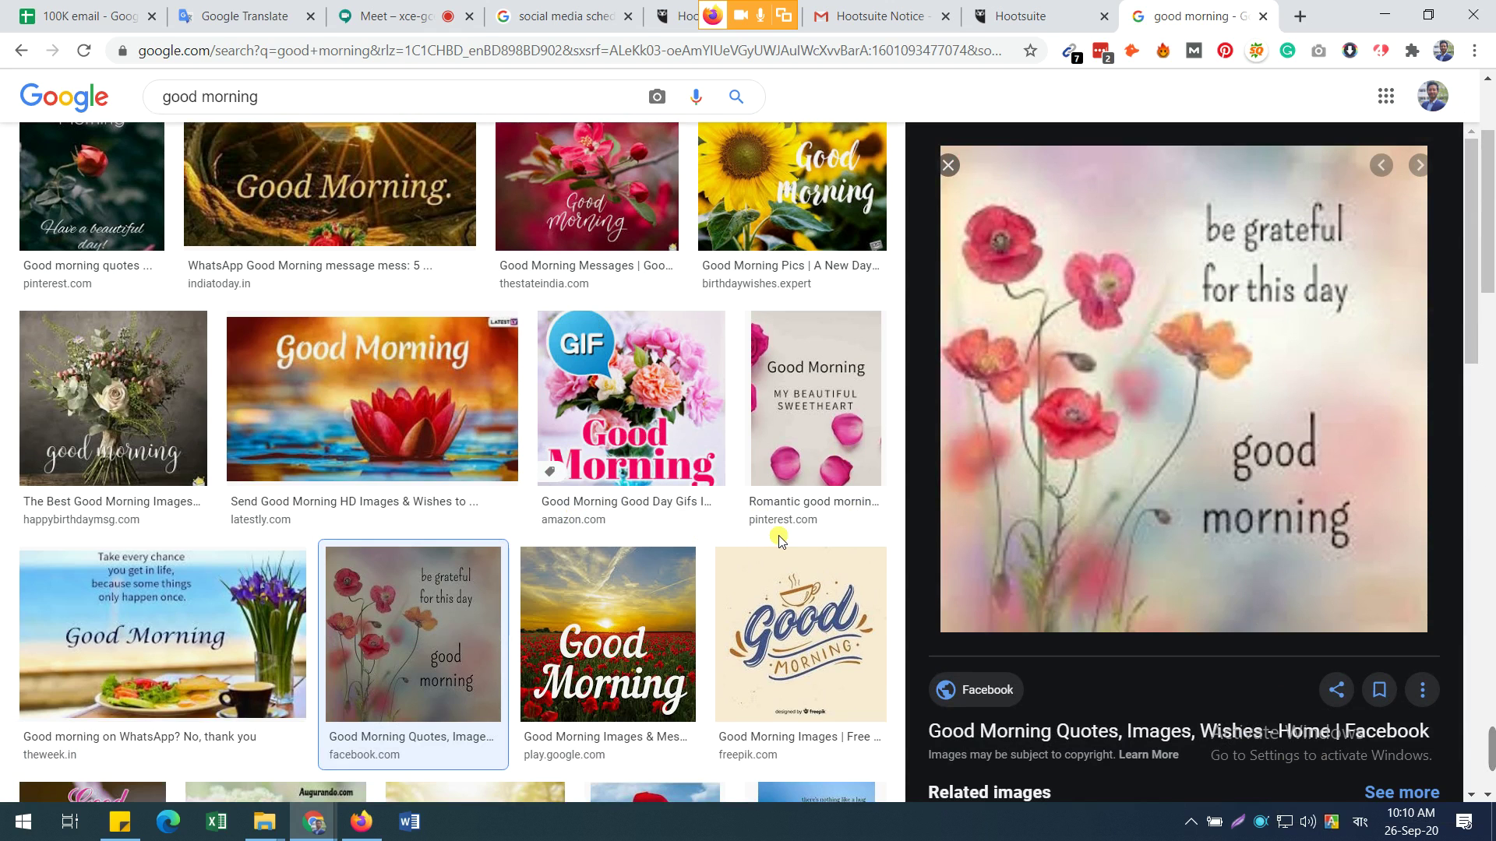
pyautogui.scroll(-4, 1051, 645)
pyautogui.scroll(4, 1051, 646)
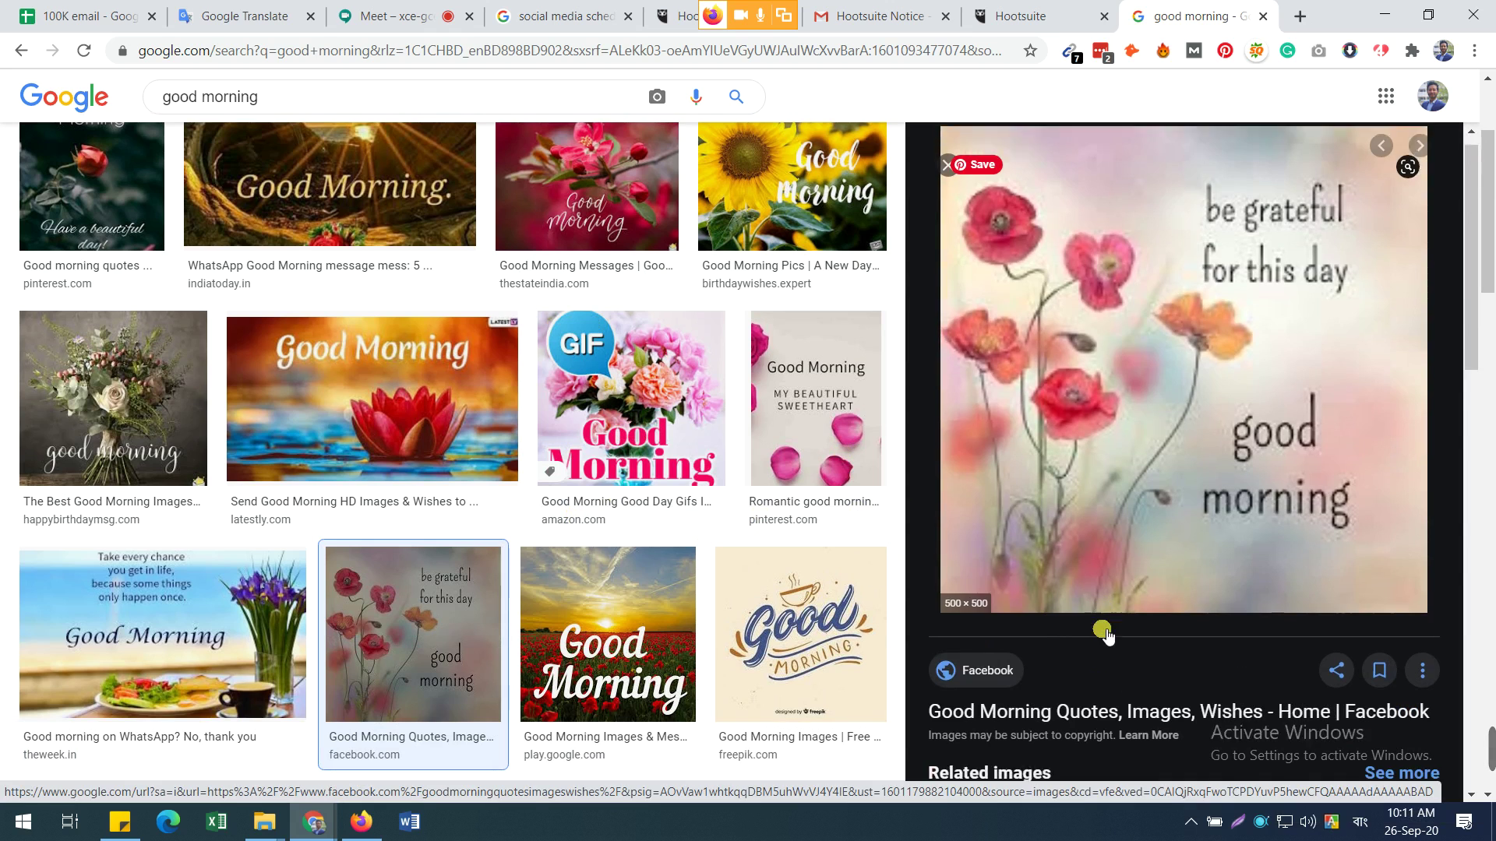
pyautogui.scroll(-3, 1102, 627)
pyautogui.scroll(-1, 1209, 659)
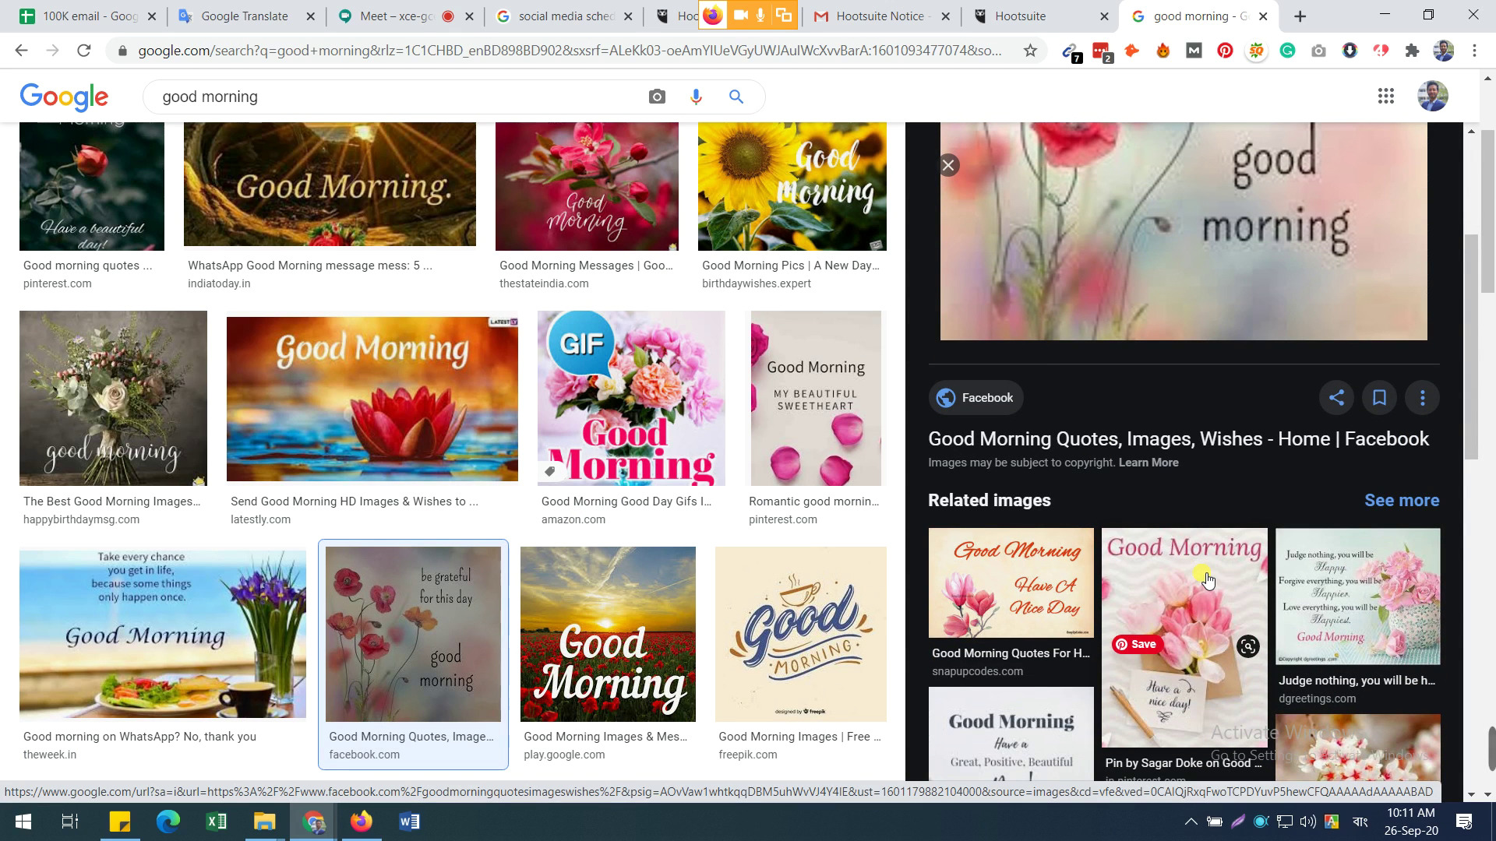
pyautogui.scroll(2, 1202, 586)
pyautogui.scroll(-2, 1215, 623)
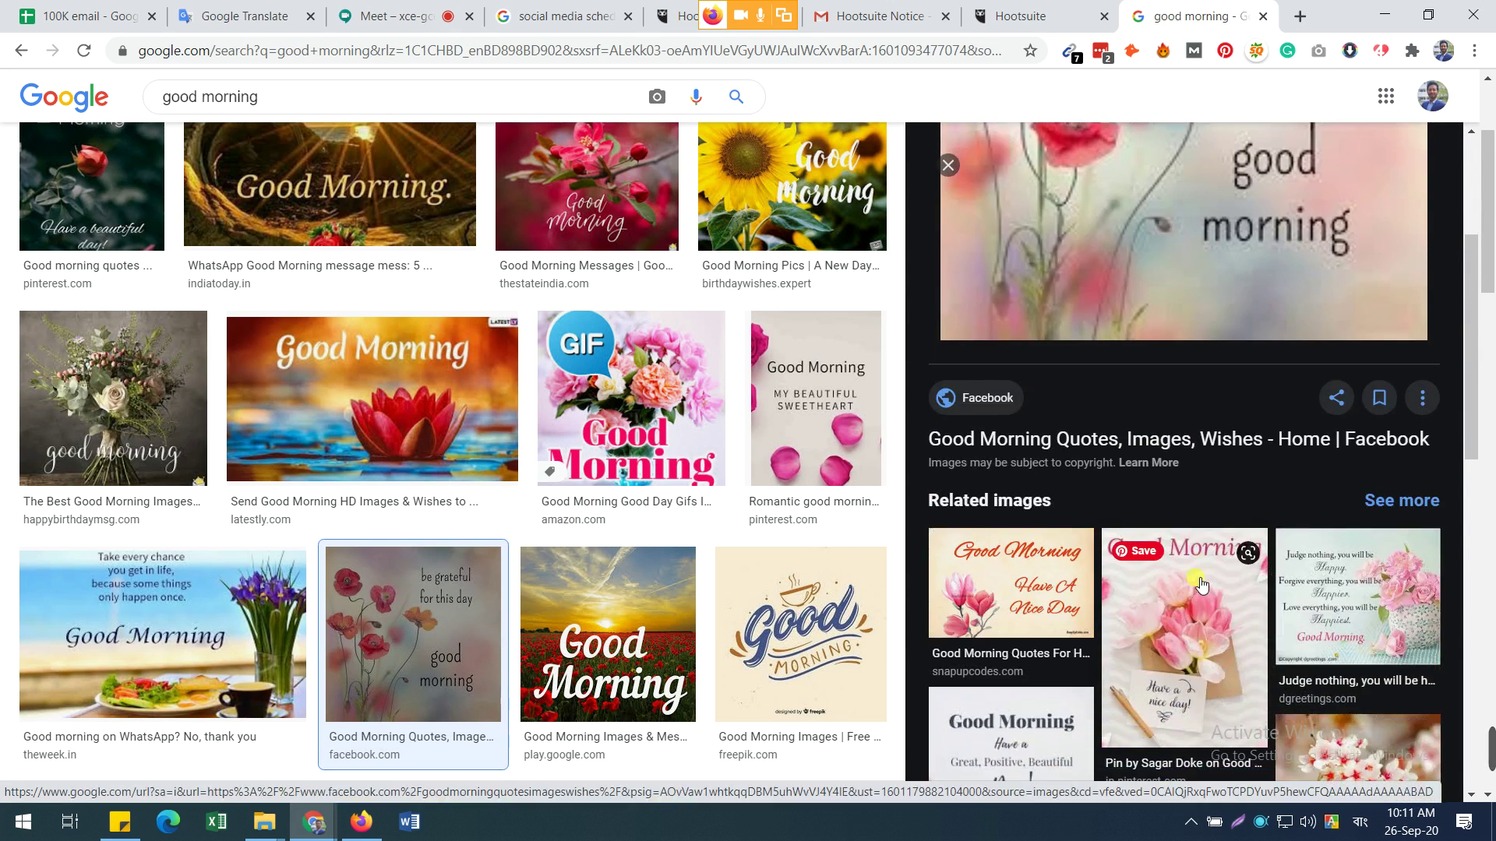
pyautogui.click(1184, 608)
pyautogui.scroll(-1, 555, 467)
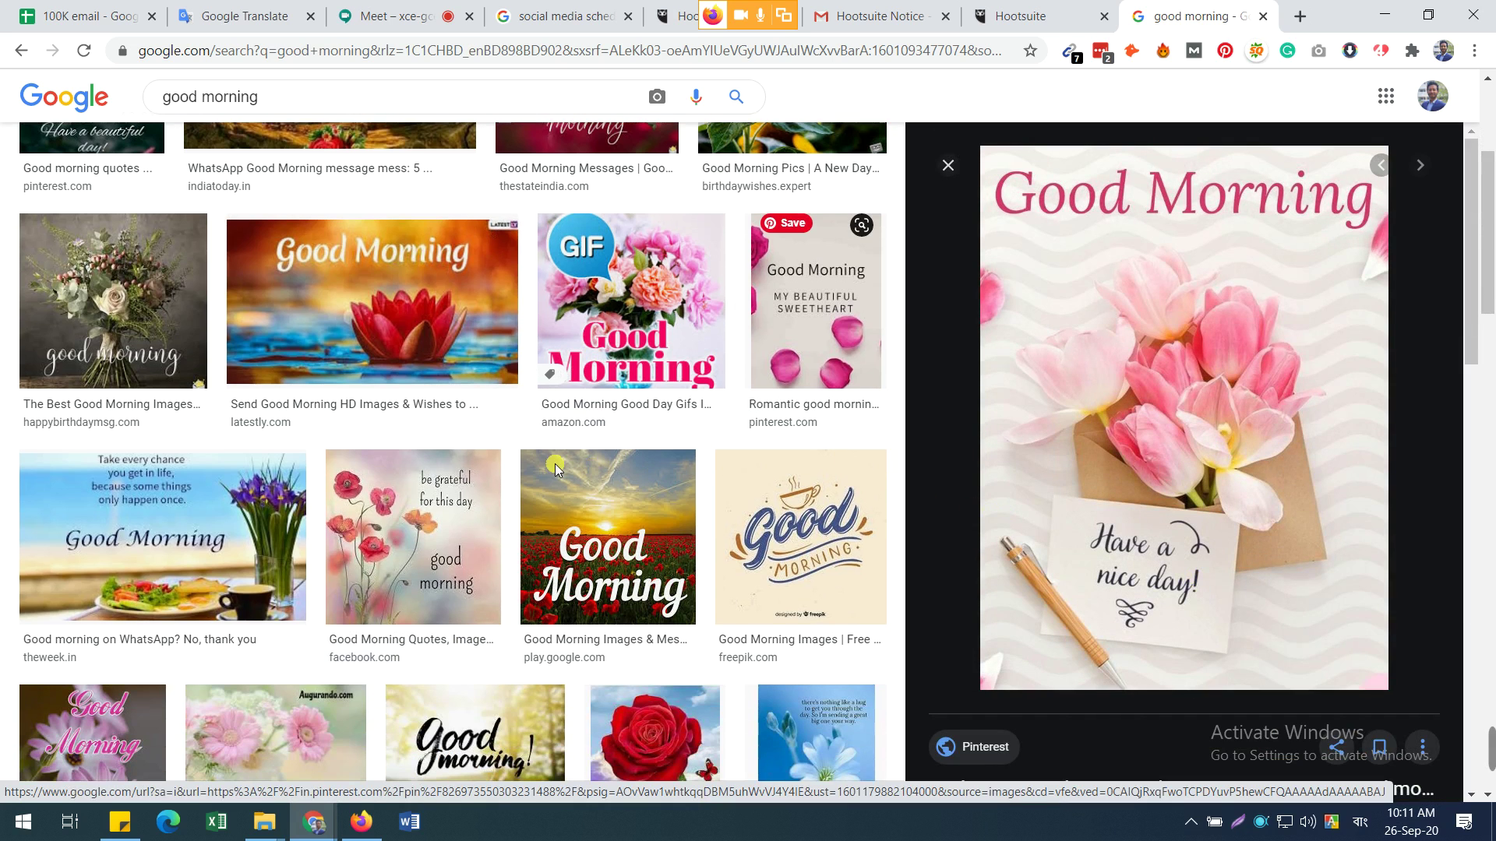
pyautogui.scroll(-1, 824, 461)
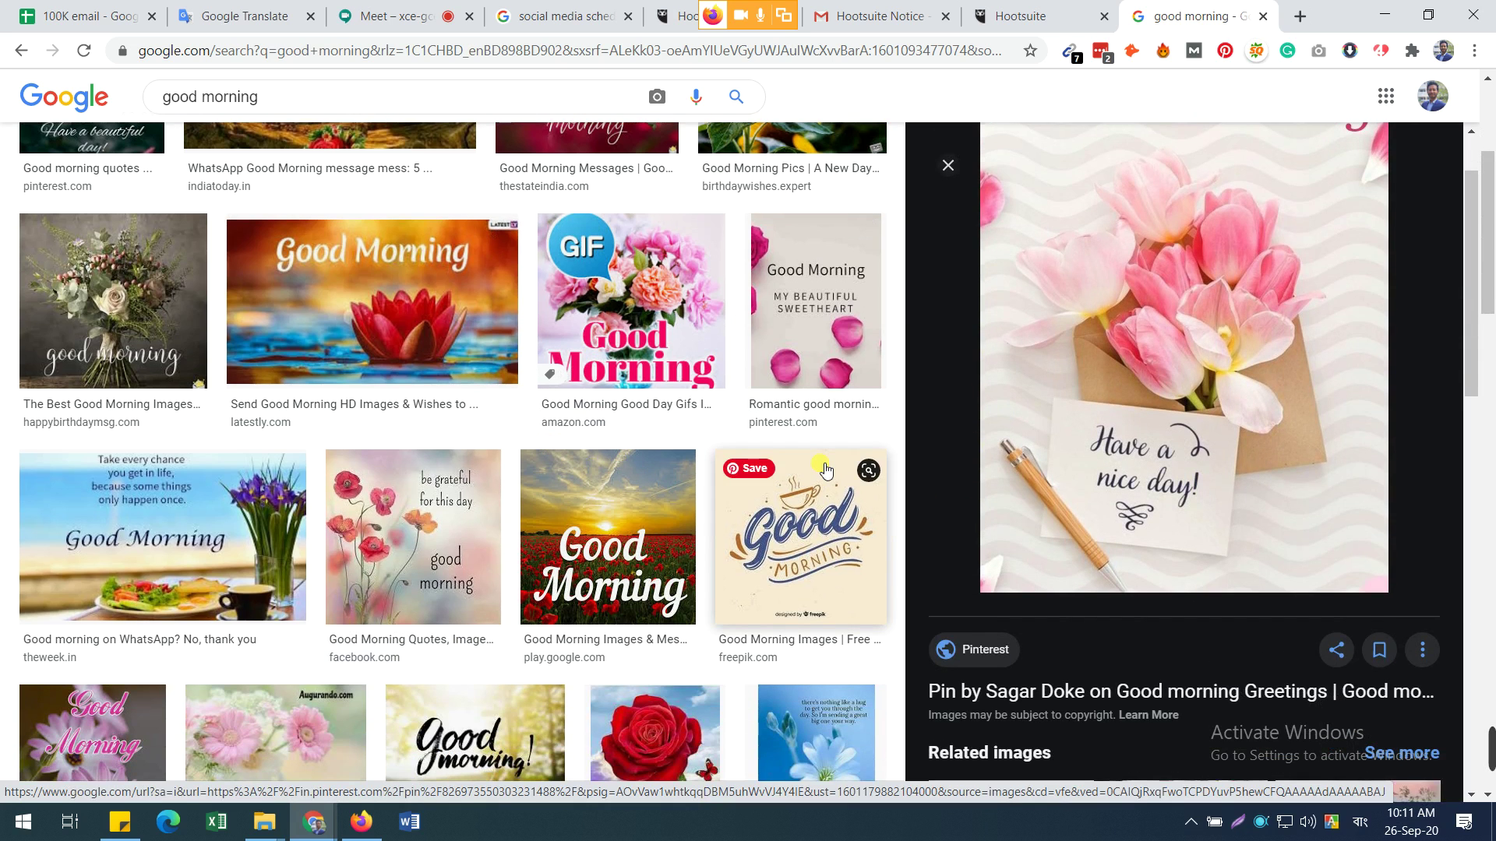
# Step: Preview more good morning images, ending on the orchid 'Good Morning And Have A Nice Day' picture
pyautogui.click(392, 555)
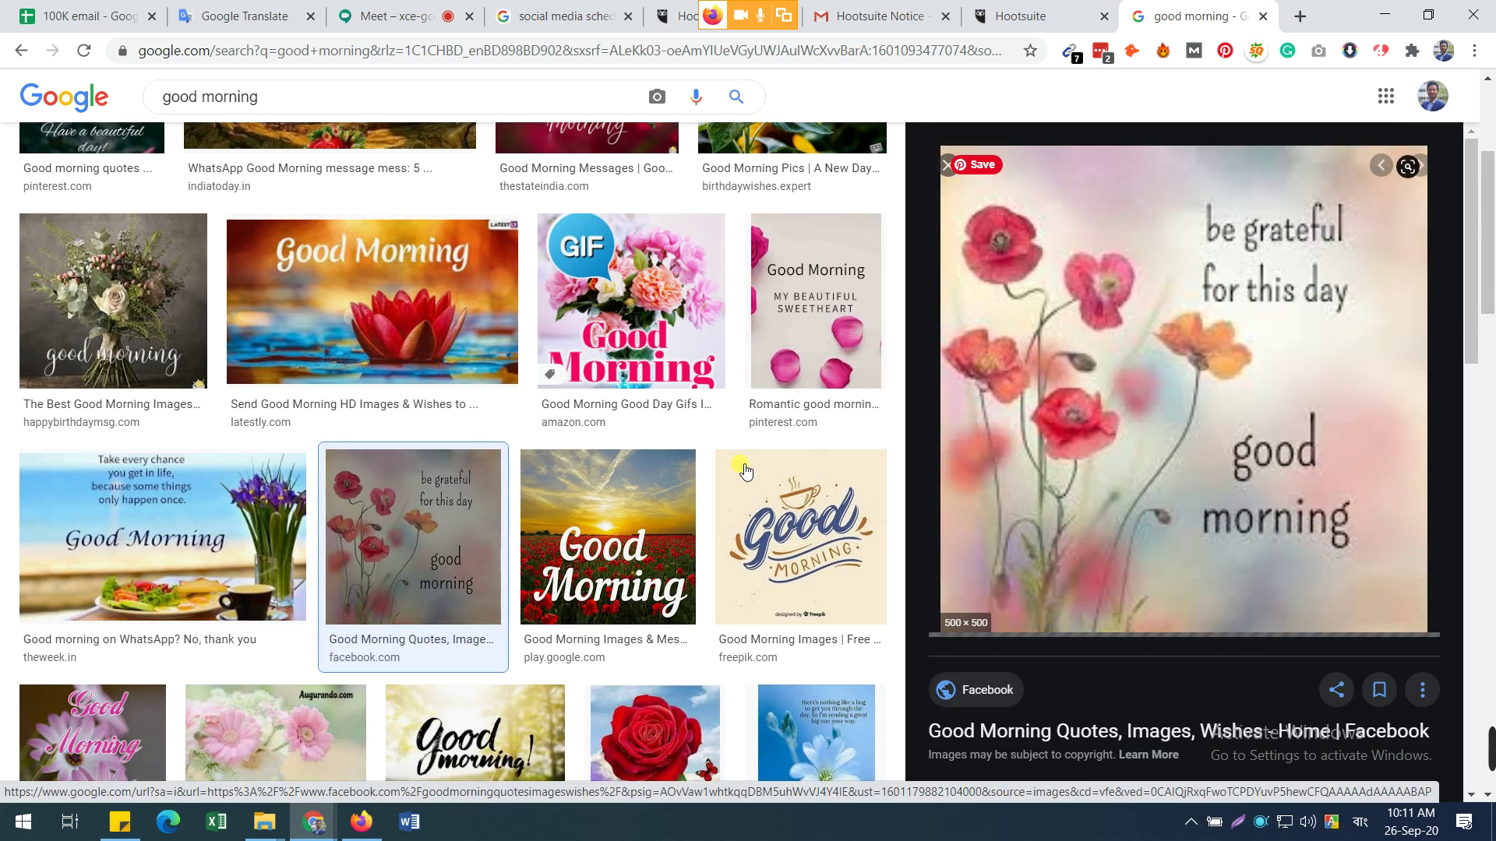
pyautogui.scroll(-7, 729, 482)
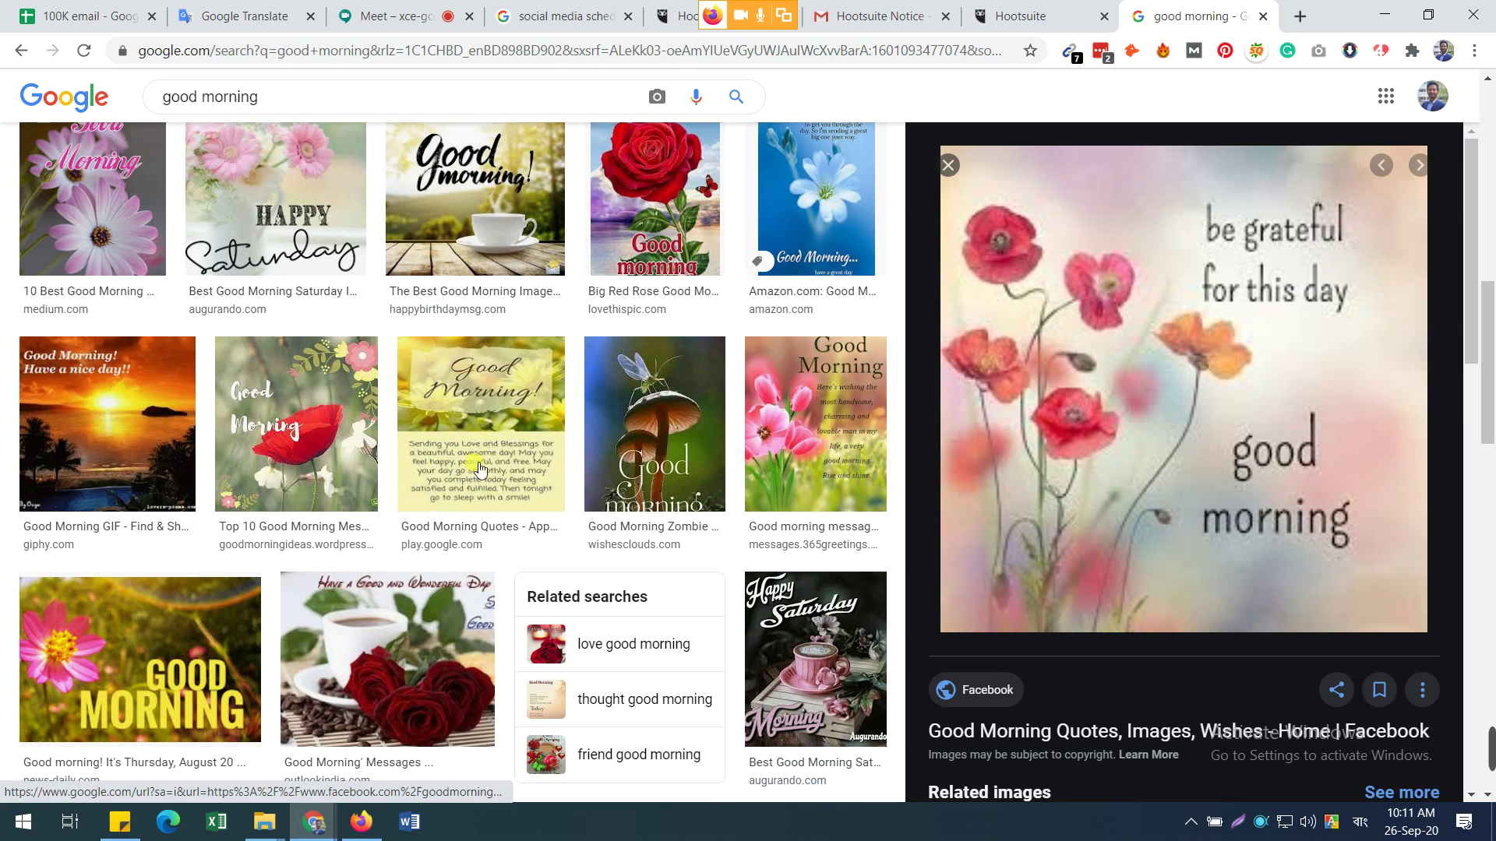
pyautogui.click(504, 428)
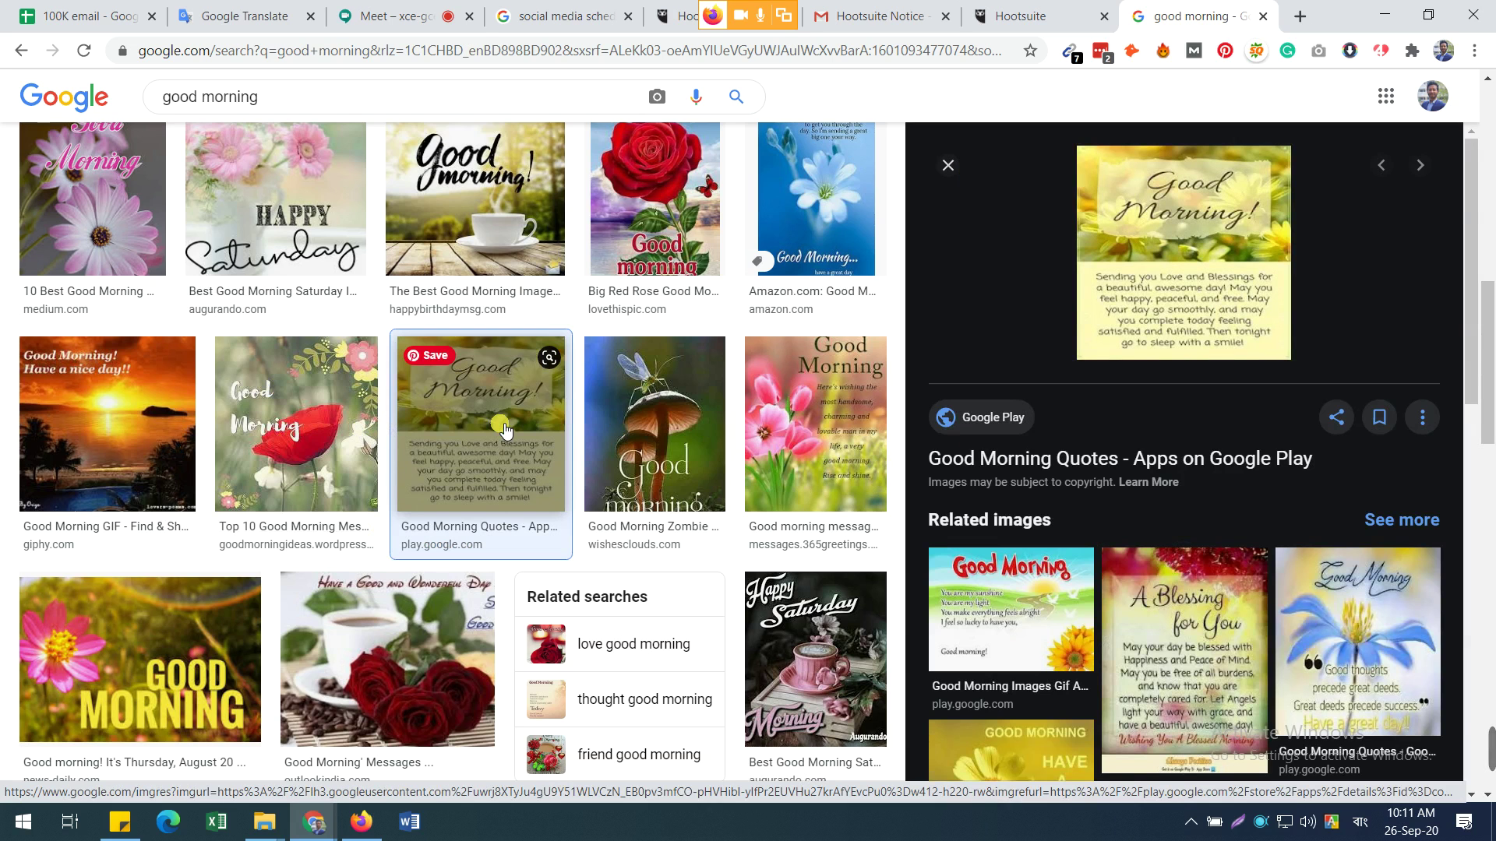
pyautogui.scroll(-10, 454, 491)
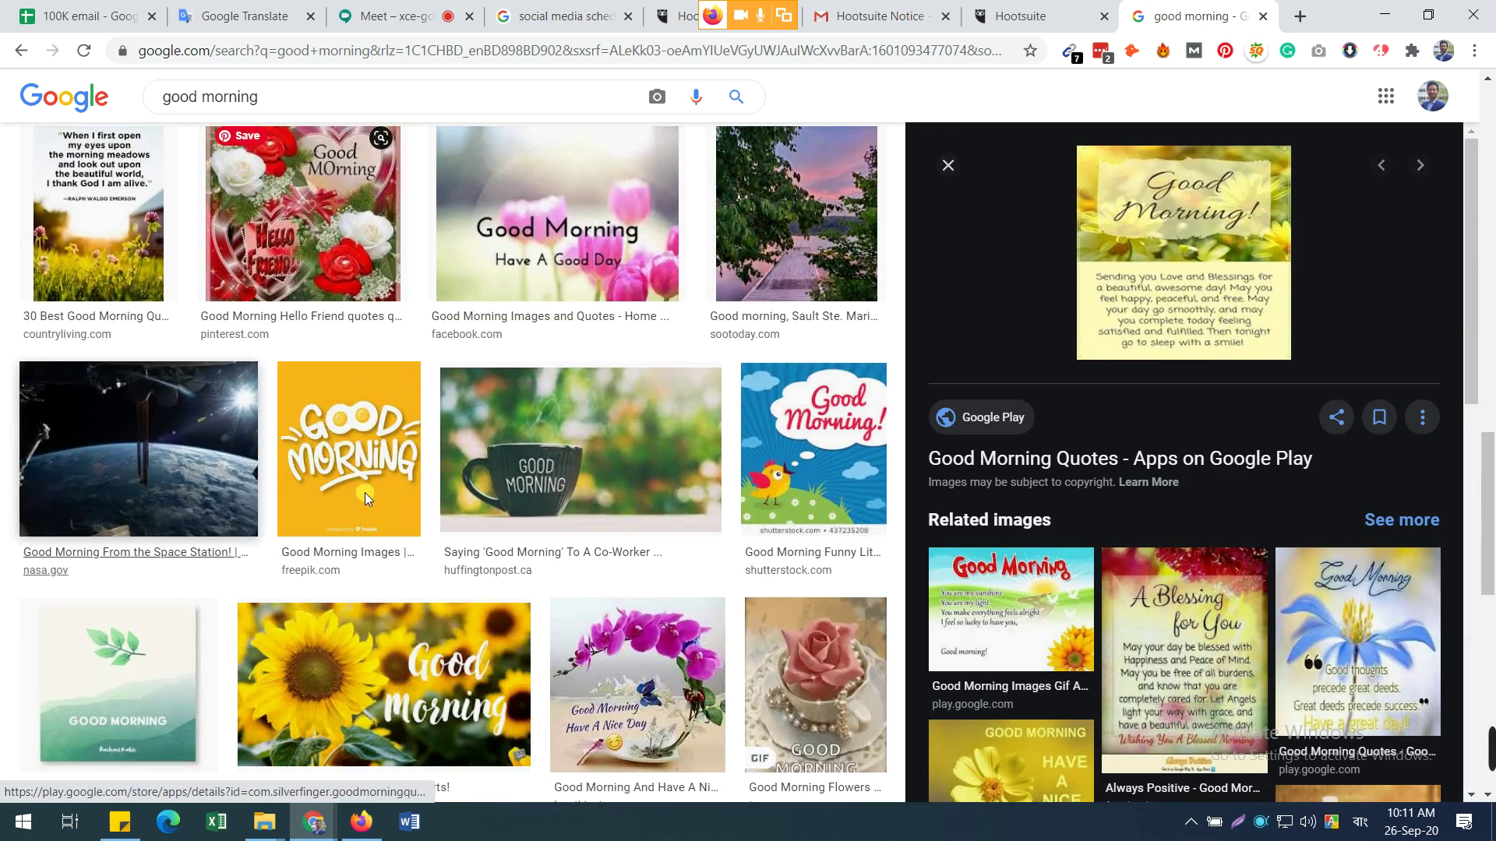
pyautogui.click(550, 250)
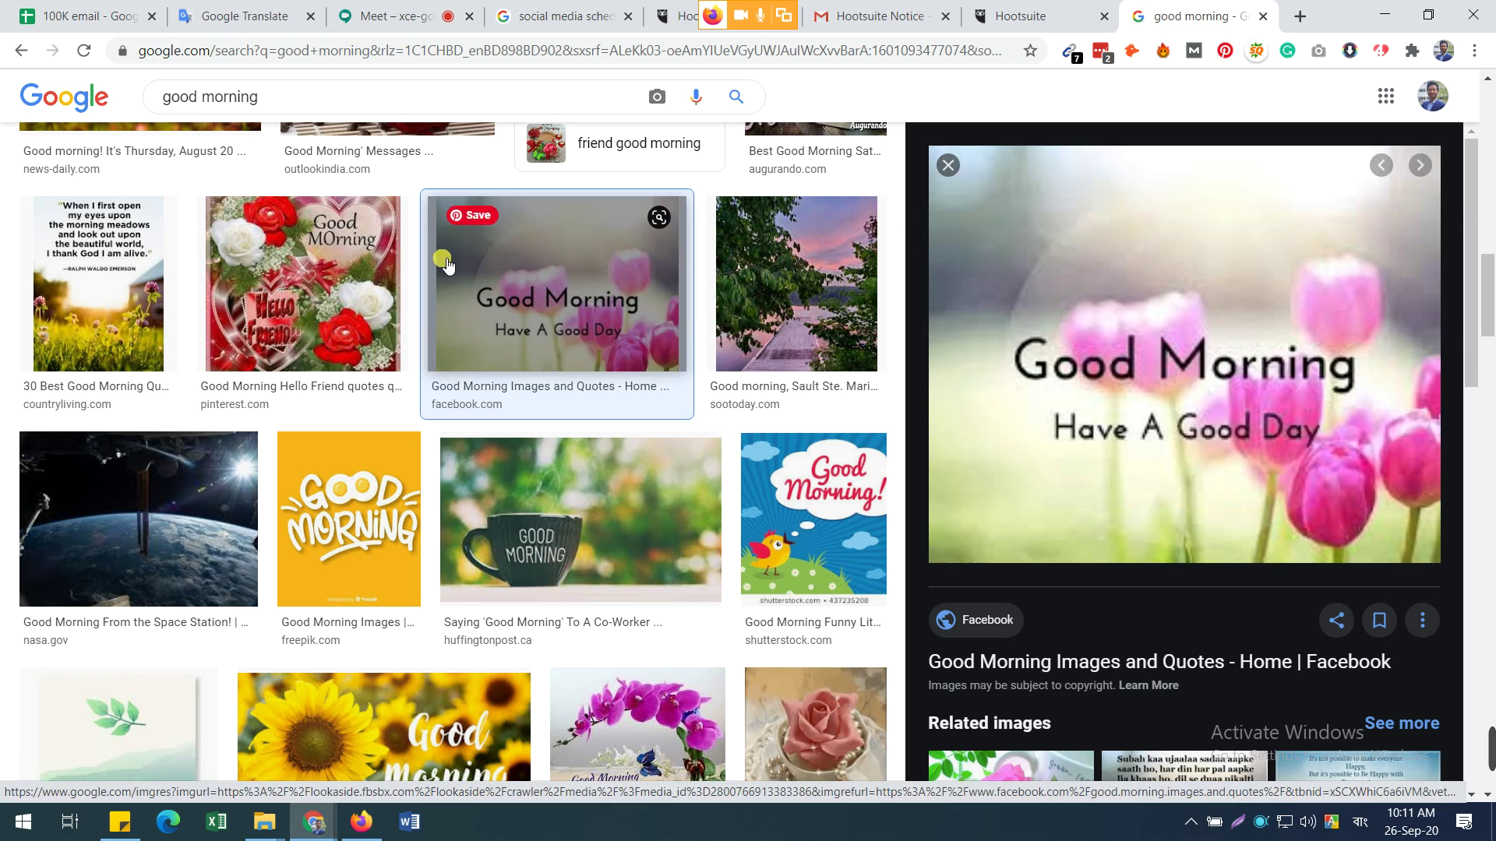
pyautogui.scroll(-3, 422, 394)
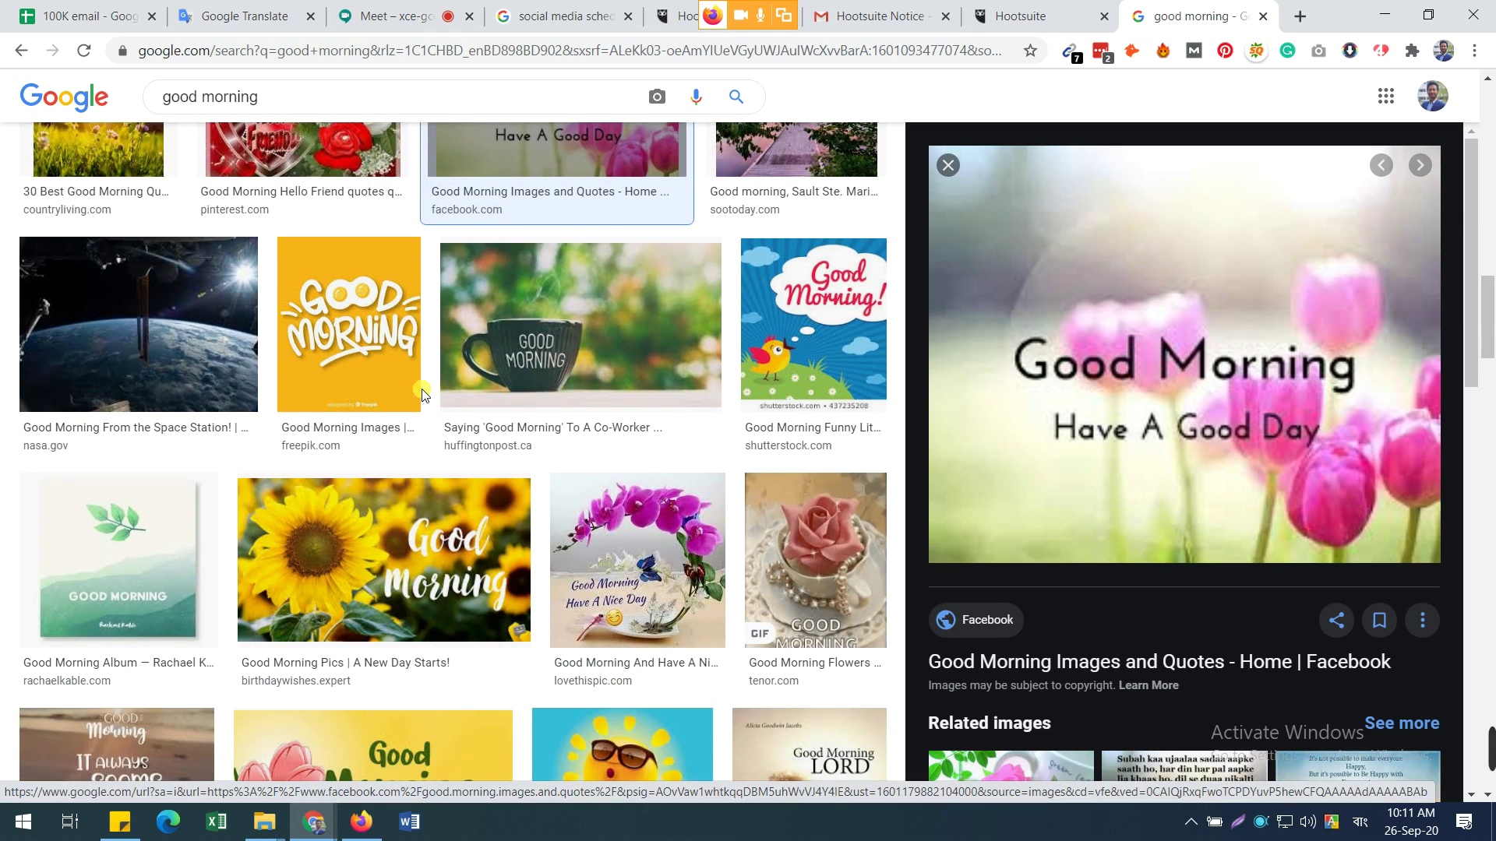
pyautogui.click(621, 559)
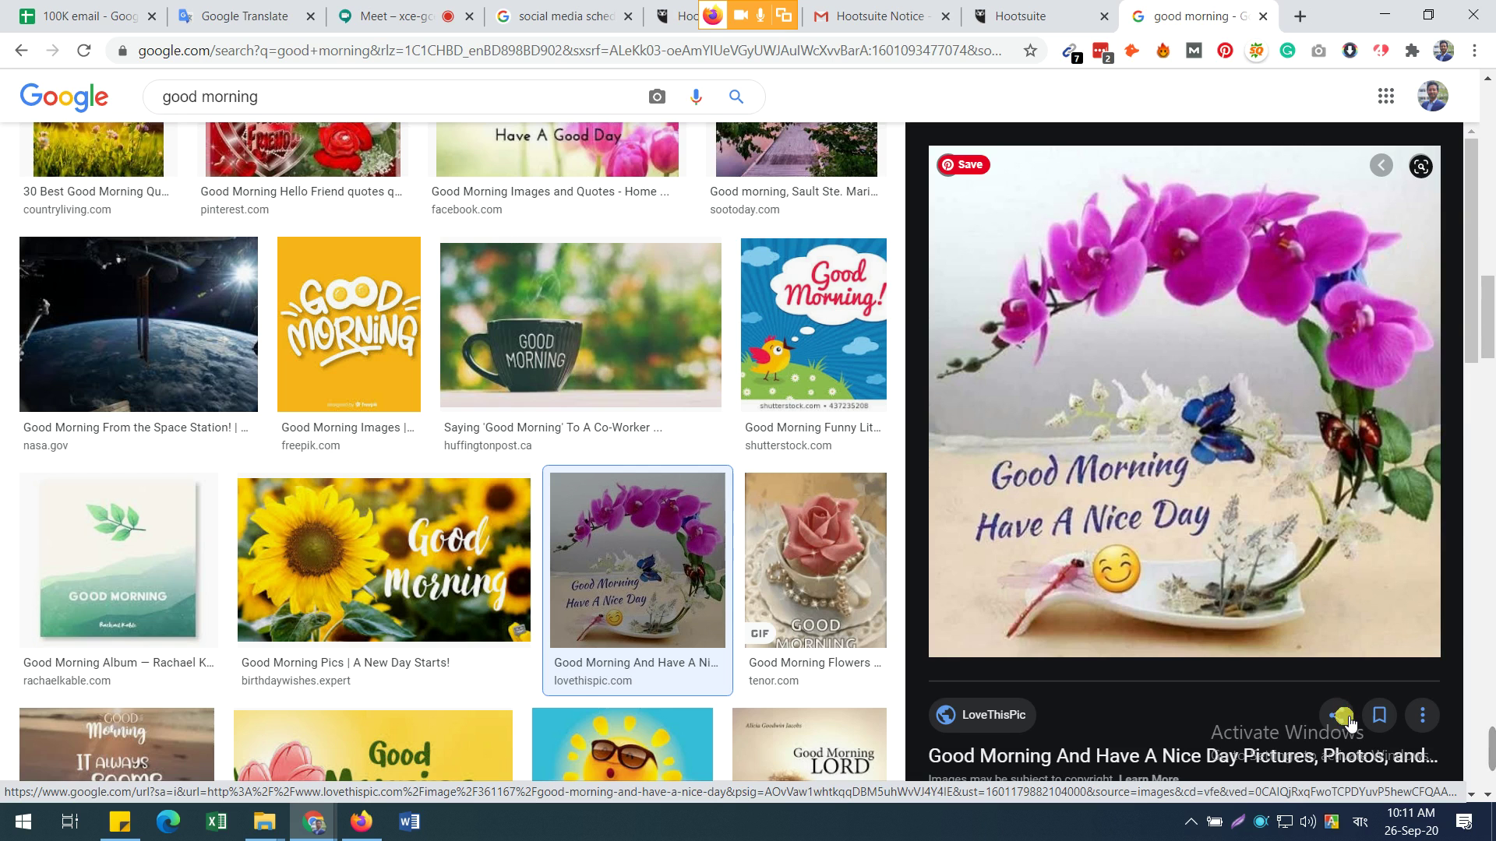
# Step: Save the orchid image to the Desktop as 361167-Good-Morning-And-Have-A-Nice-Day.jpg
pyautogui.rightClick(1285, 430)
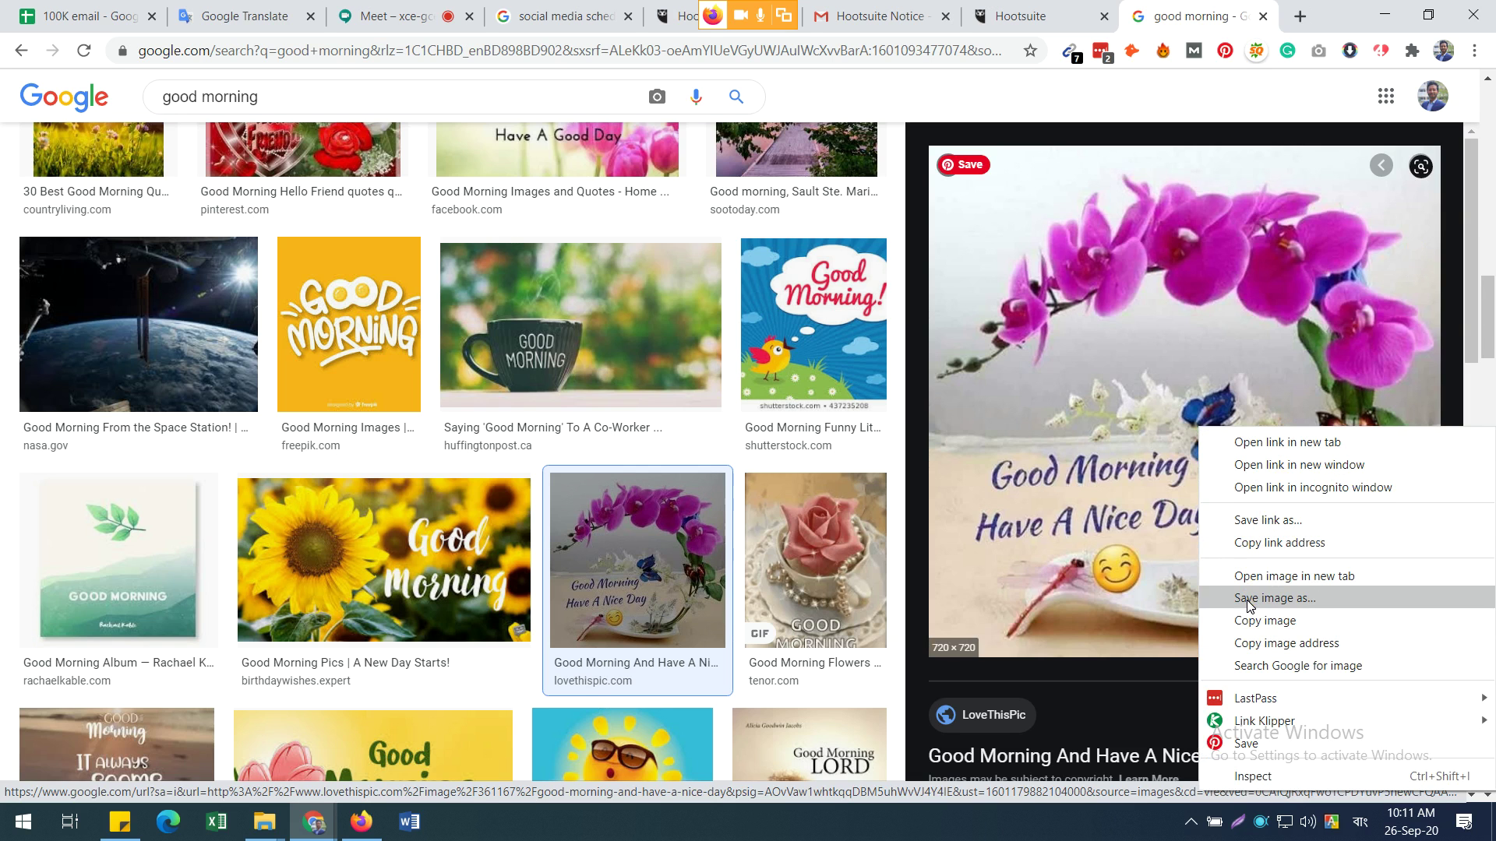
pyautogui.click(1274, 598)
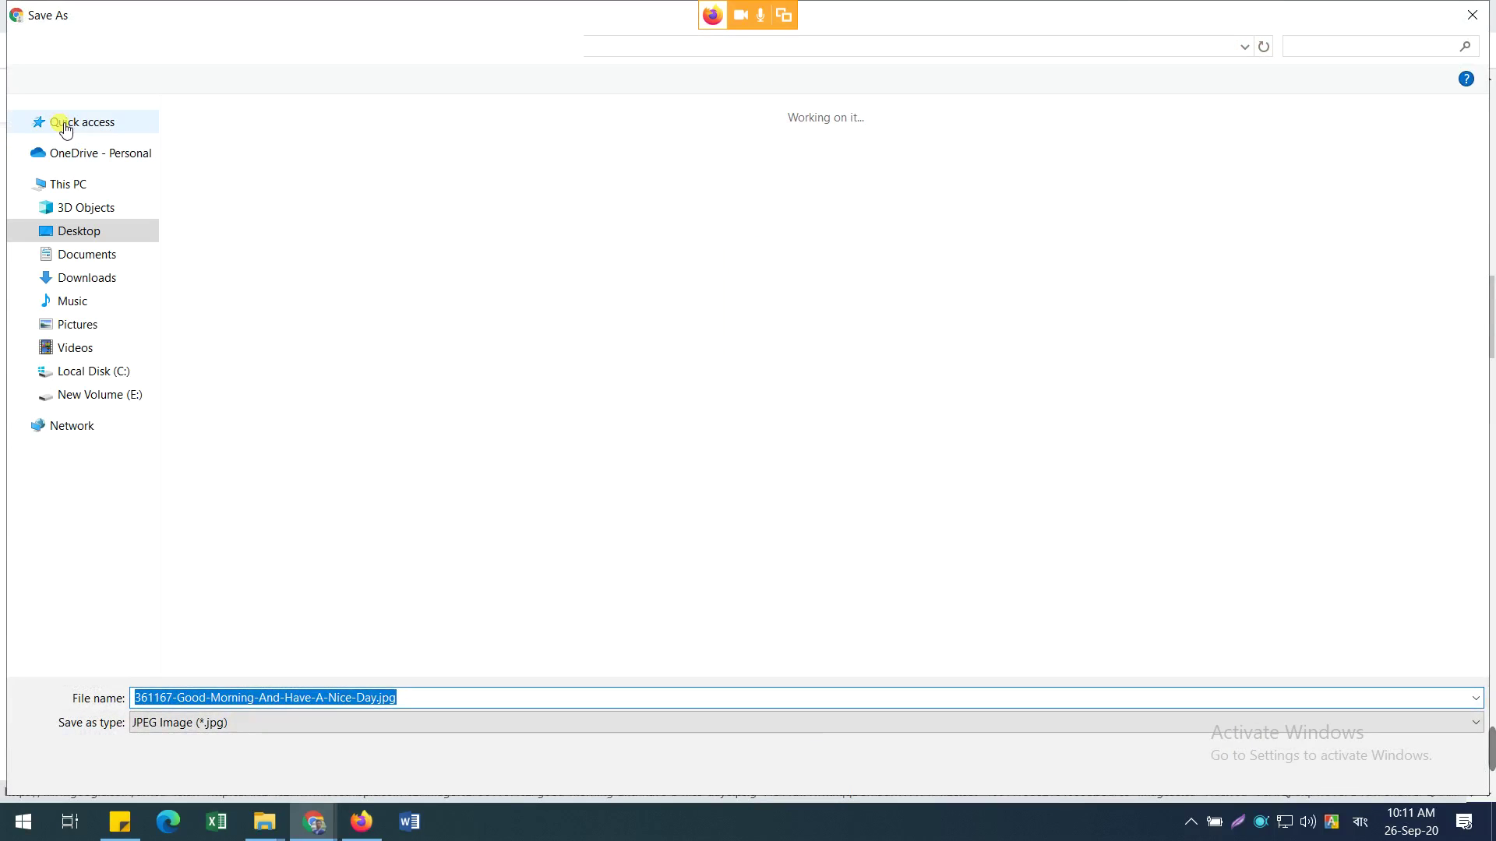
pyautogui.click(483, 436)
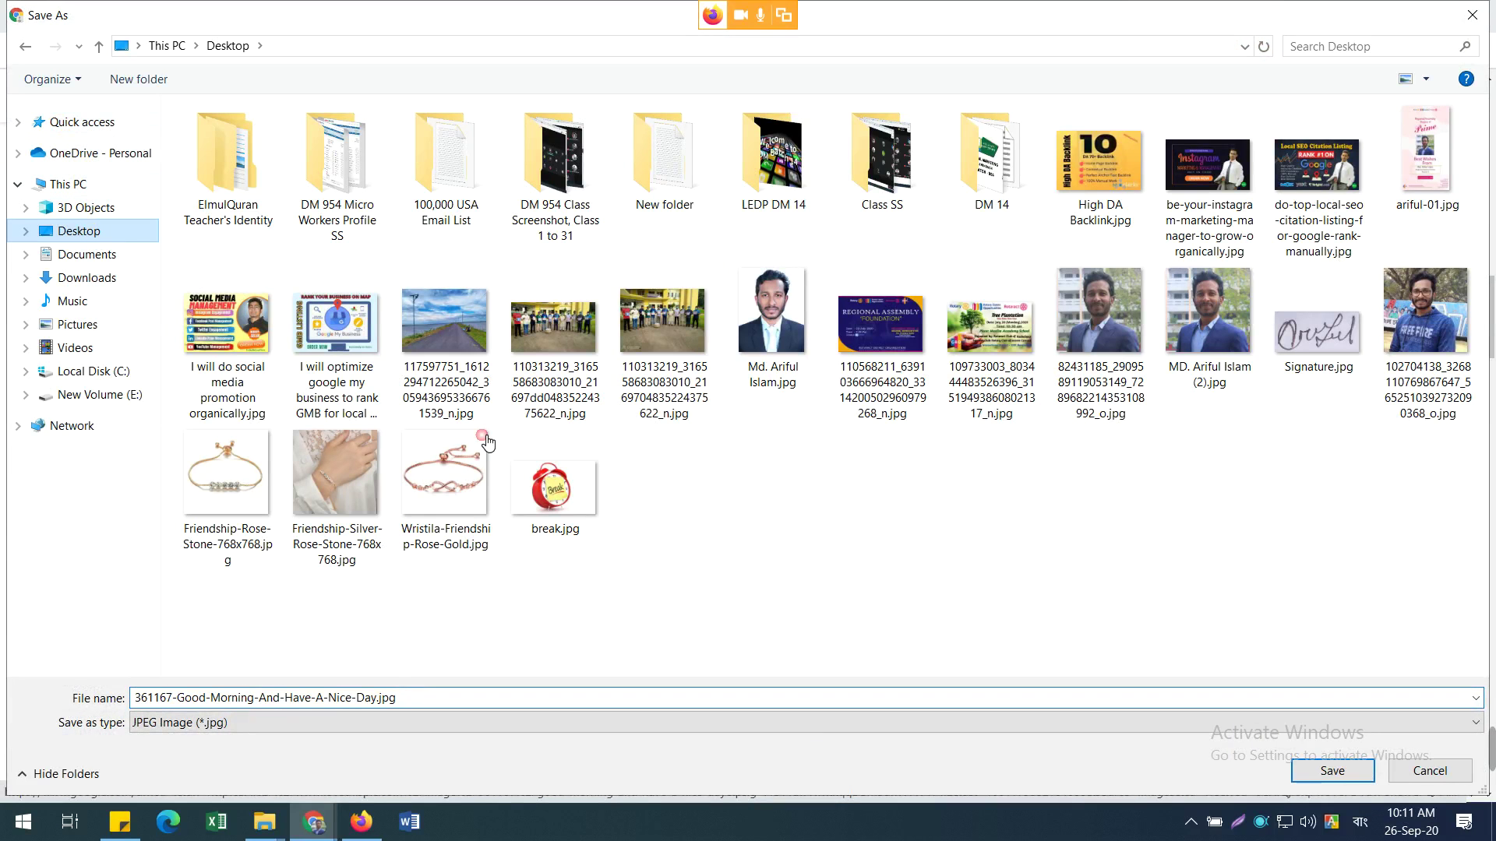
pyautogui.click(1332, 772)
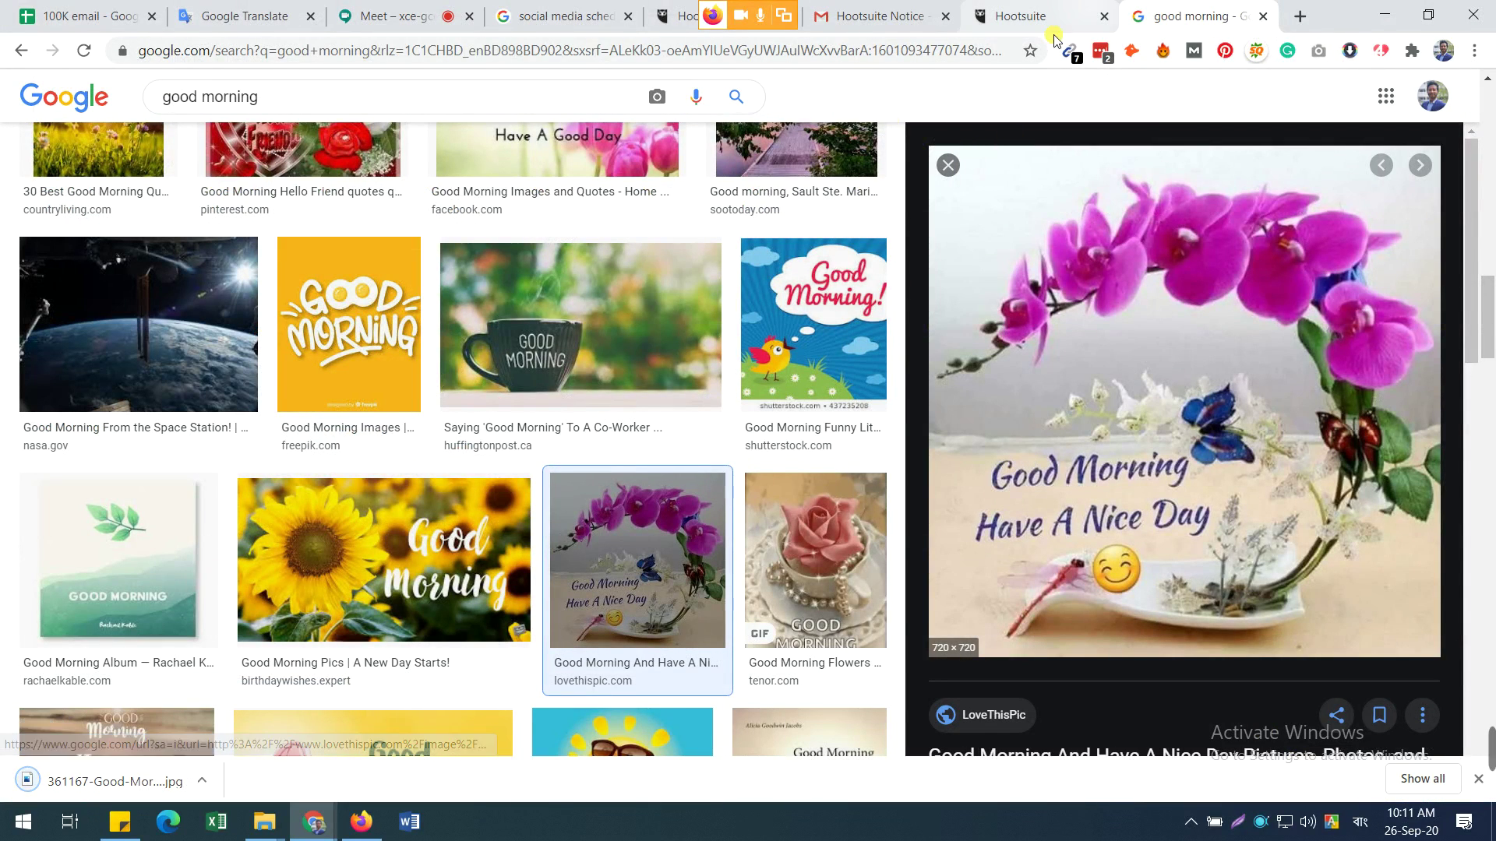
pyautogui.click(450, 102)
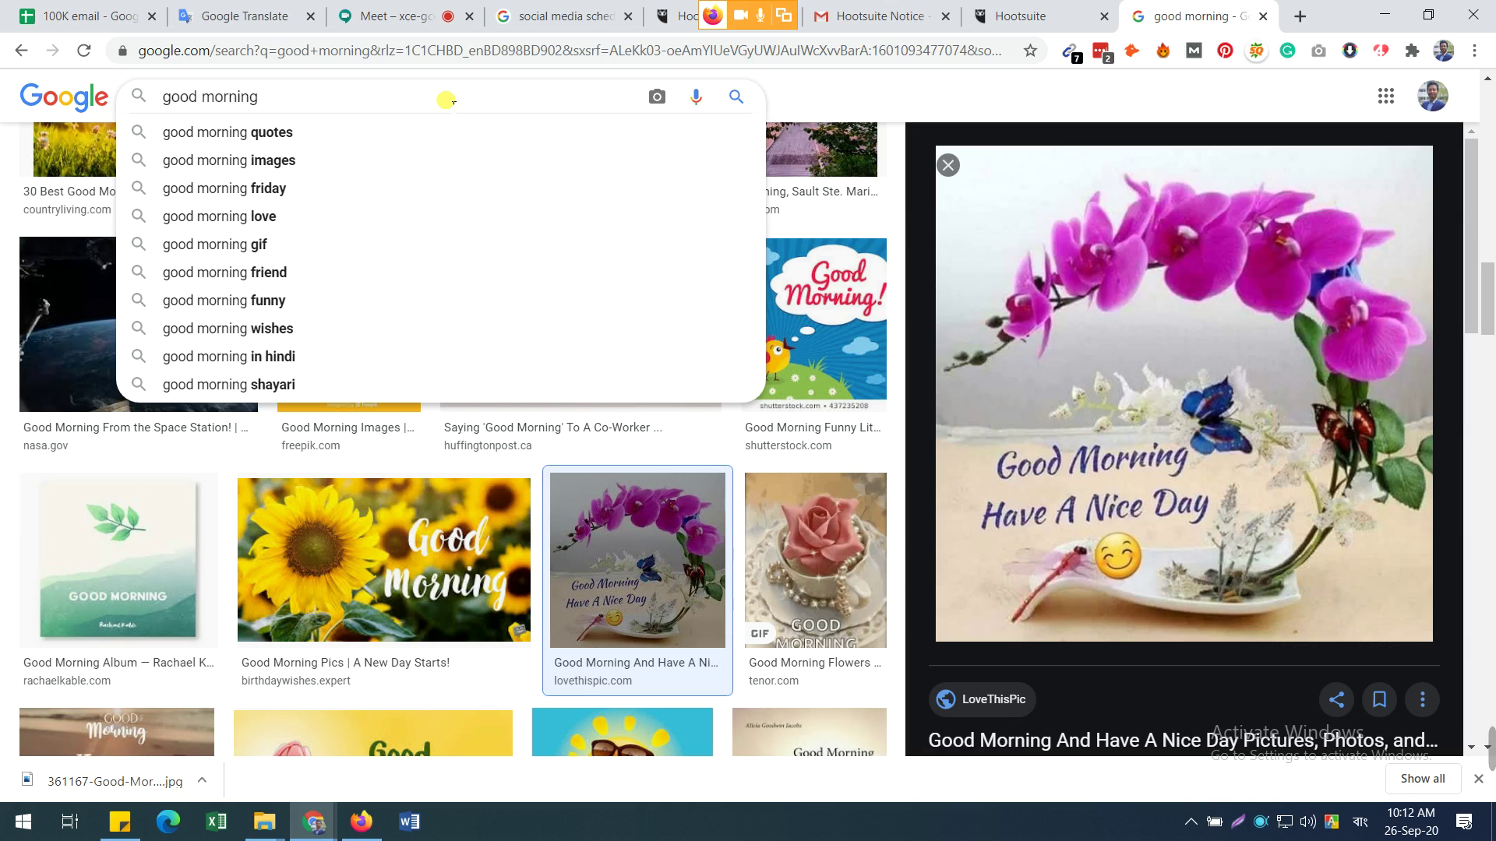
# Step: Search 'good morning Quotes' and select Ralph Waldo Emerson's quote in the Parade snippet
pyautogui.write('Quotes')
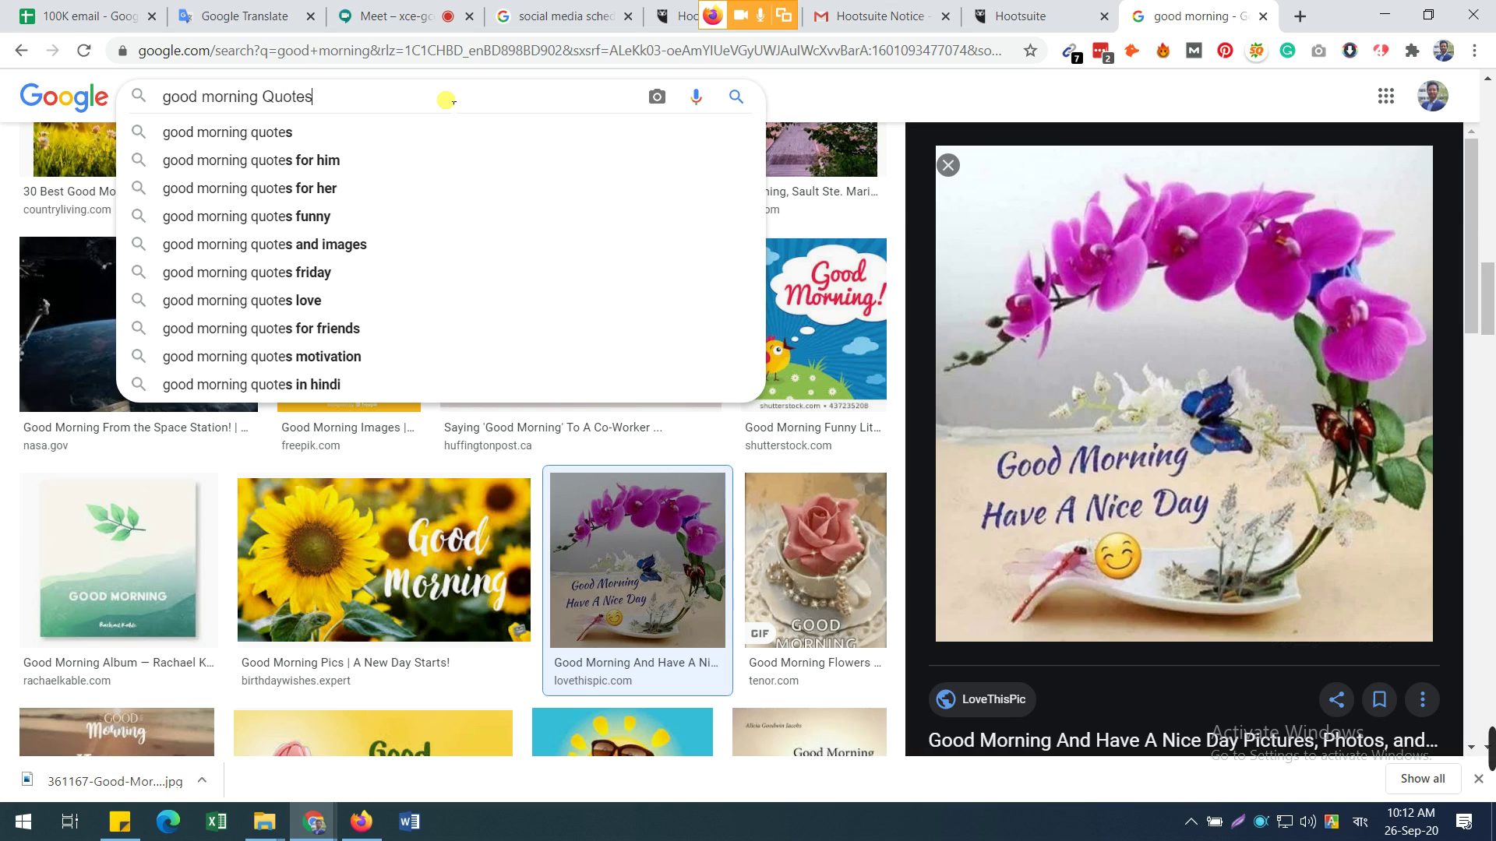
pyautogui.press('Return')
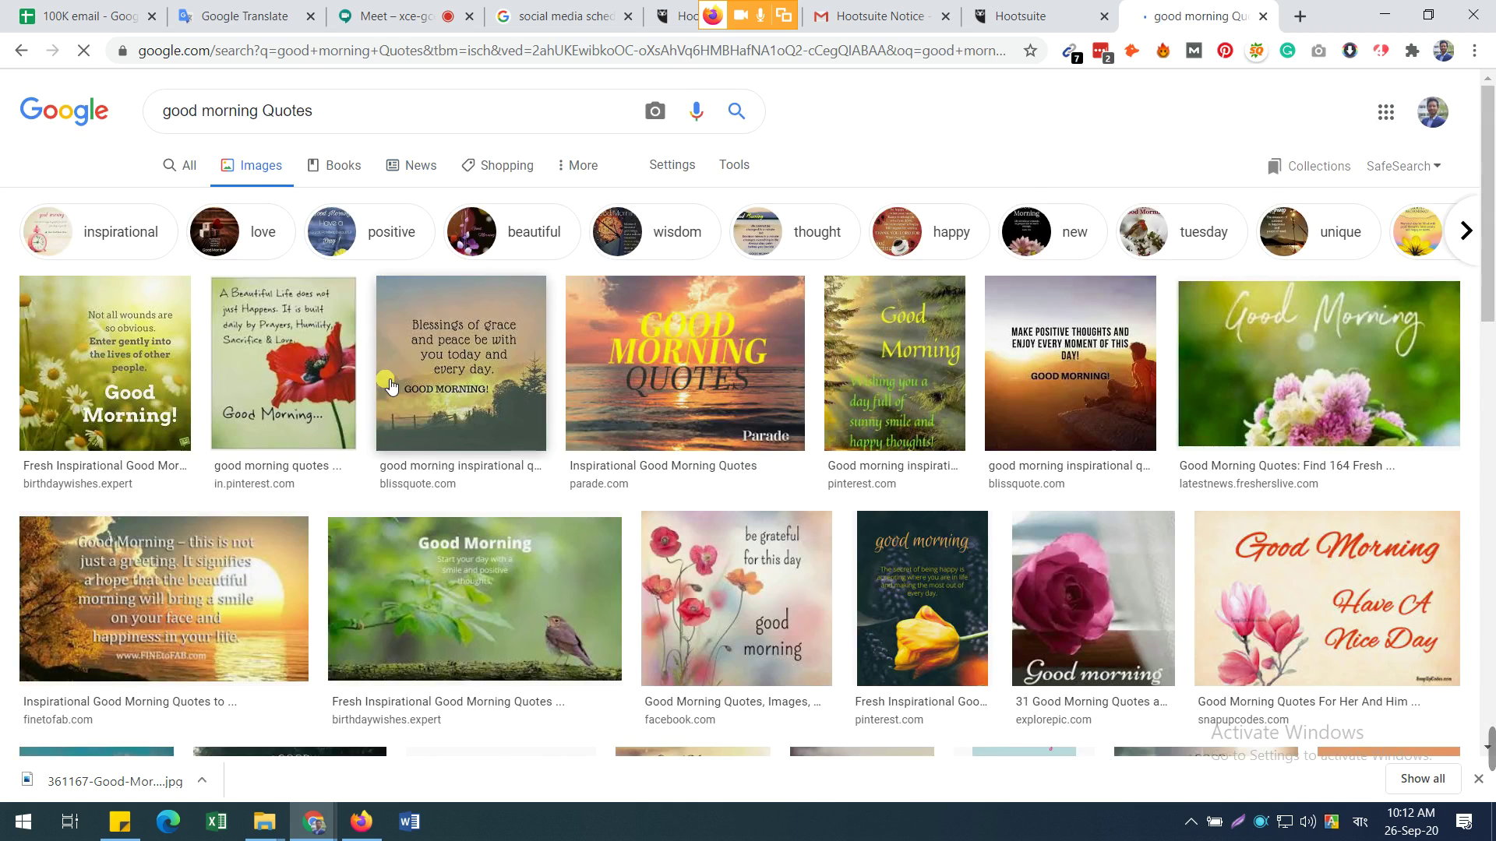
pyautogui.click(195, 172)
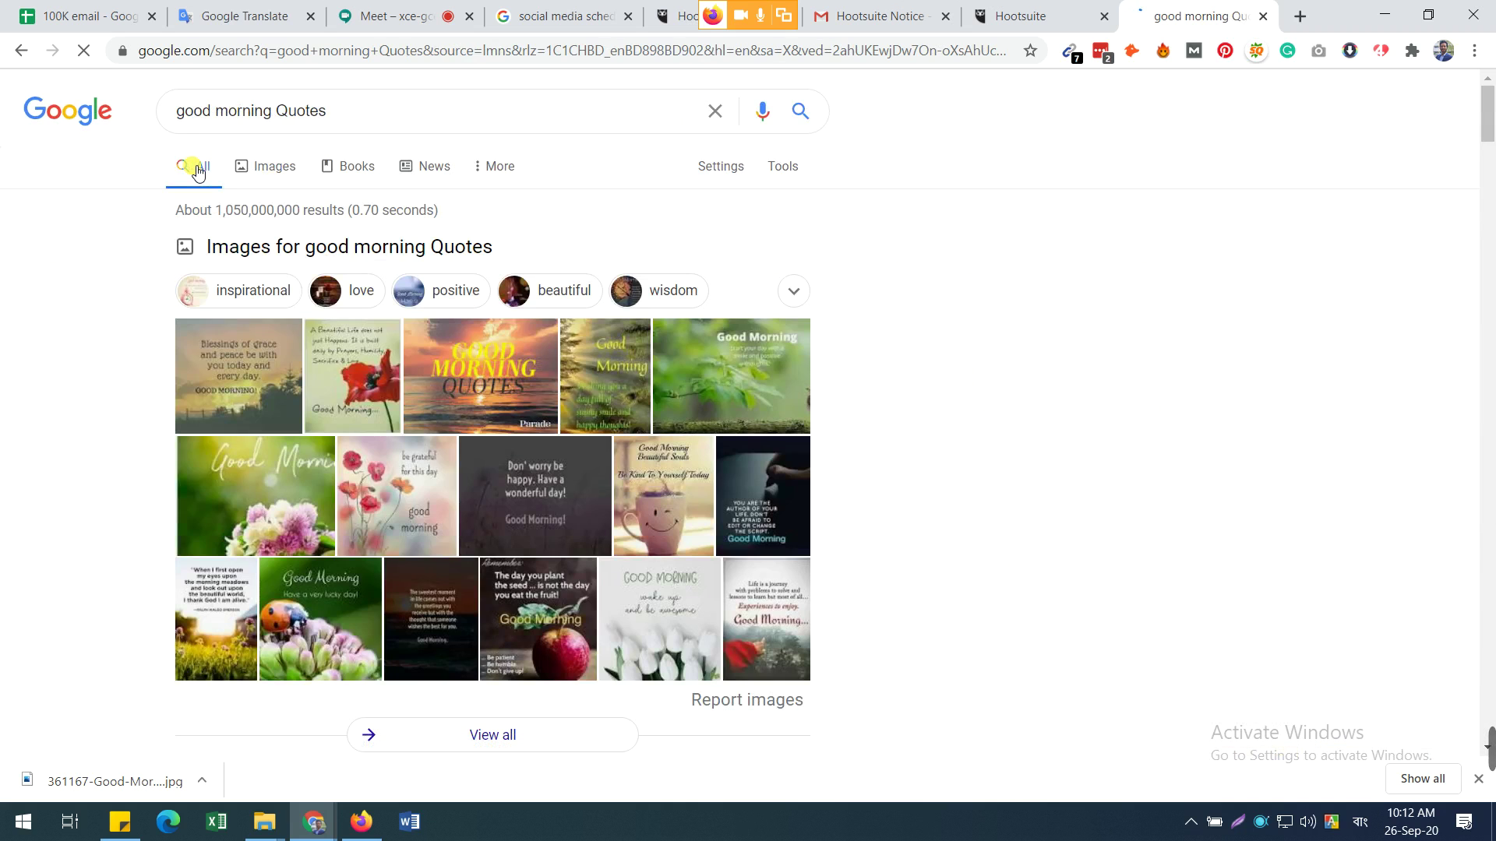
pyautogui.scroll(-4, 165, 300)
pyautogui.scroll(-3, 165, 300)
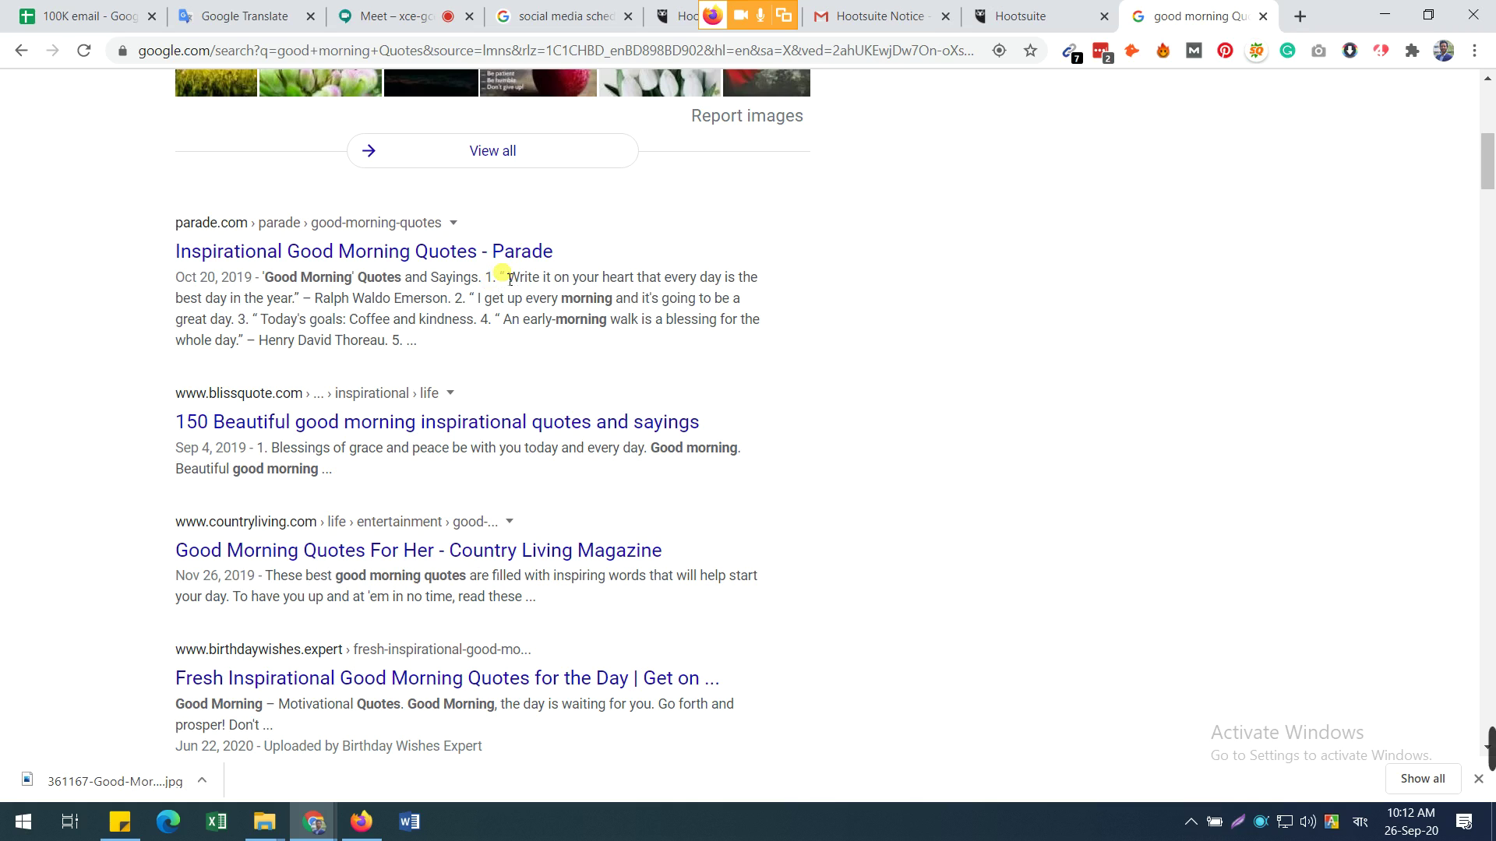
pyautogui.moveTo(515, 279); pyautogui.dragTo(449, 303)
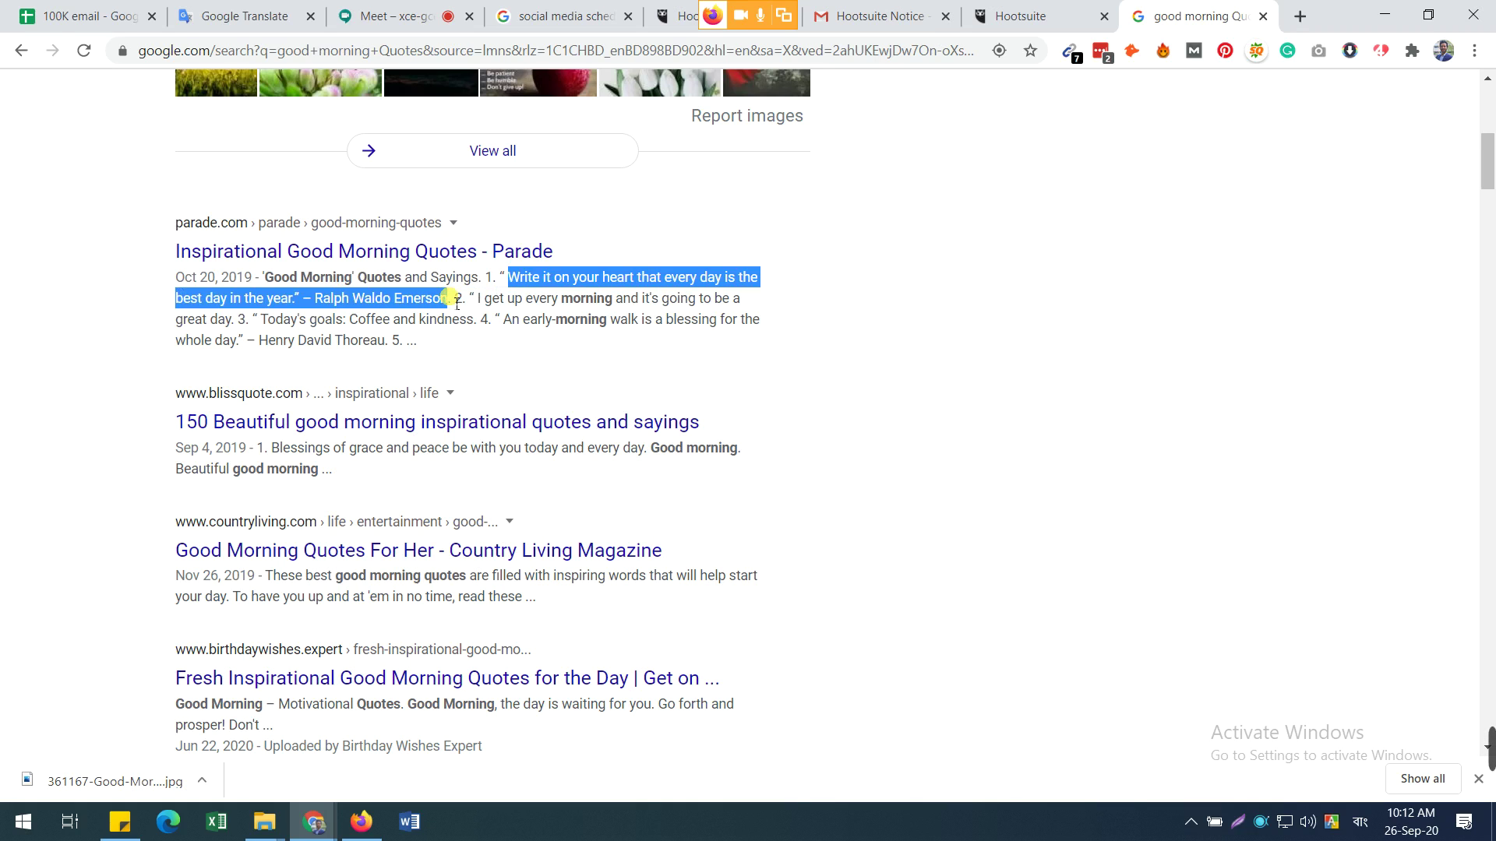
pyautogui.click(1039, 12)
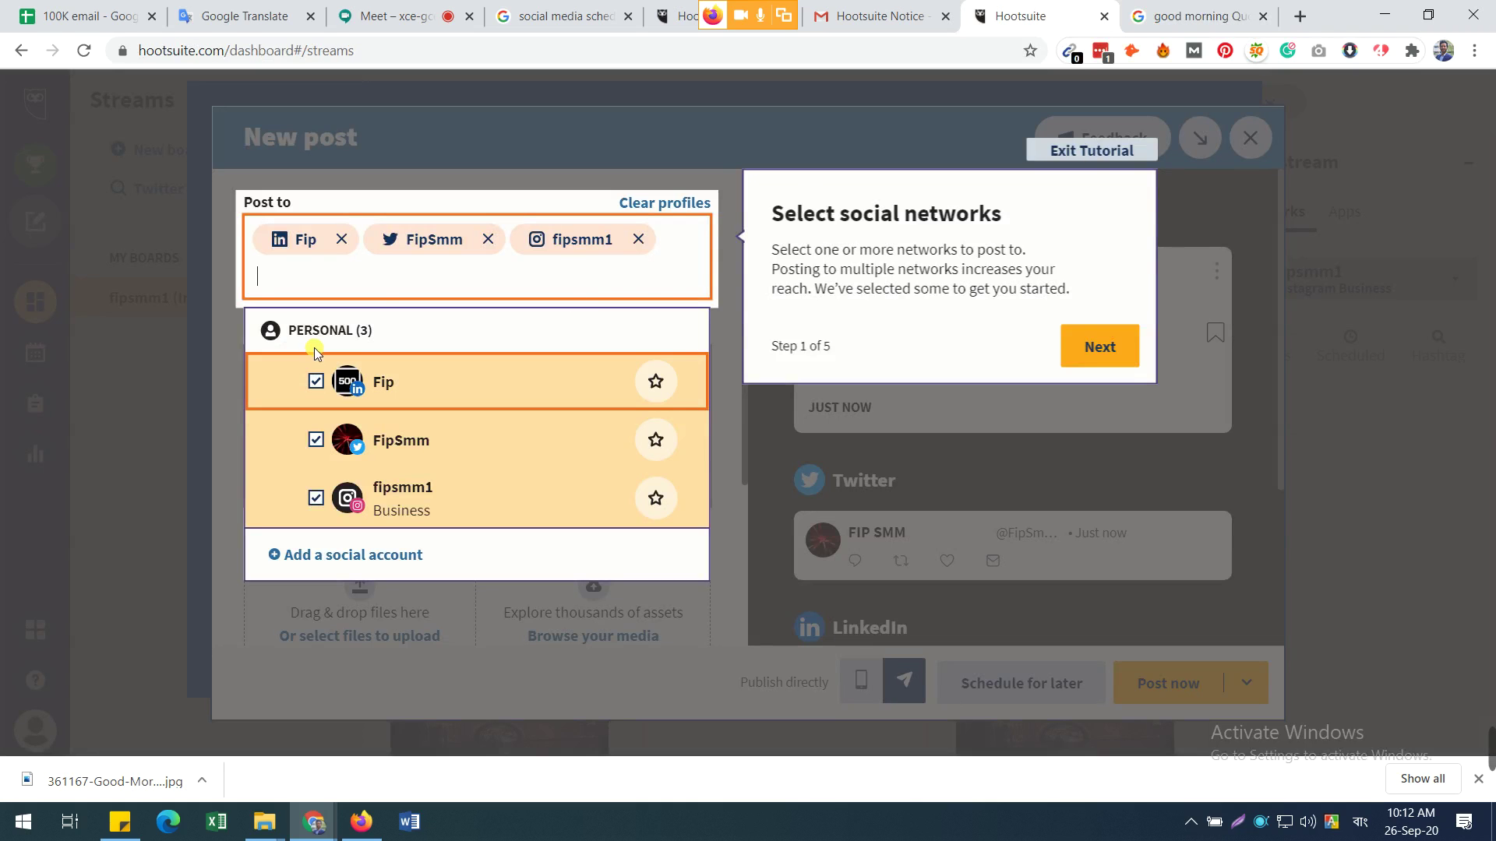
# Step: Go through all five new-post tutorial steps and exit it, keeping the Sat, Sep 26 10:20AM schedule
pyautogui.click(1100, 345)
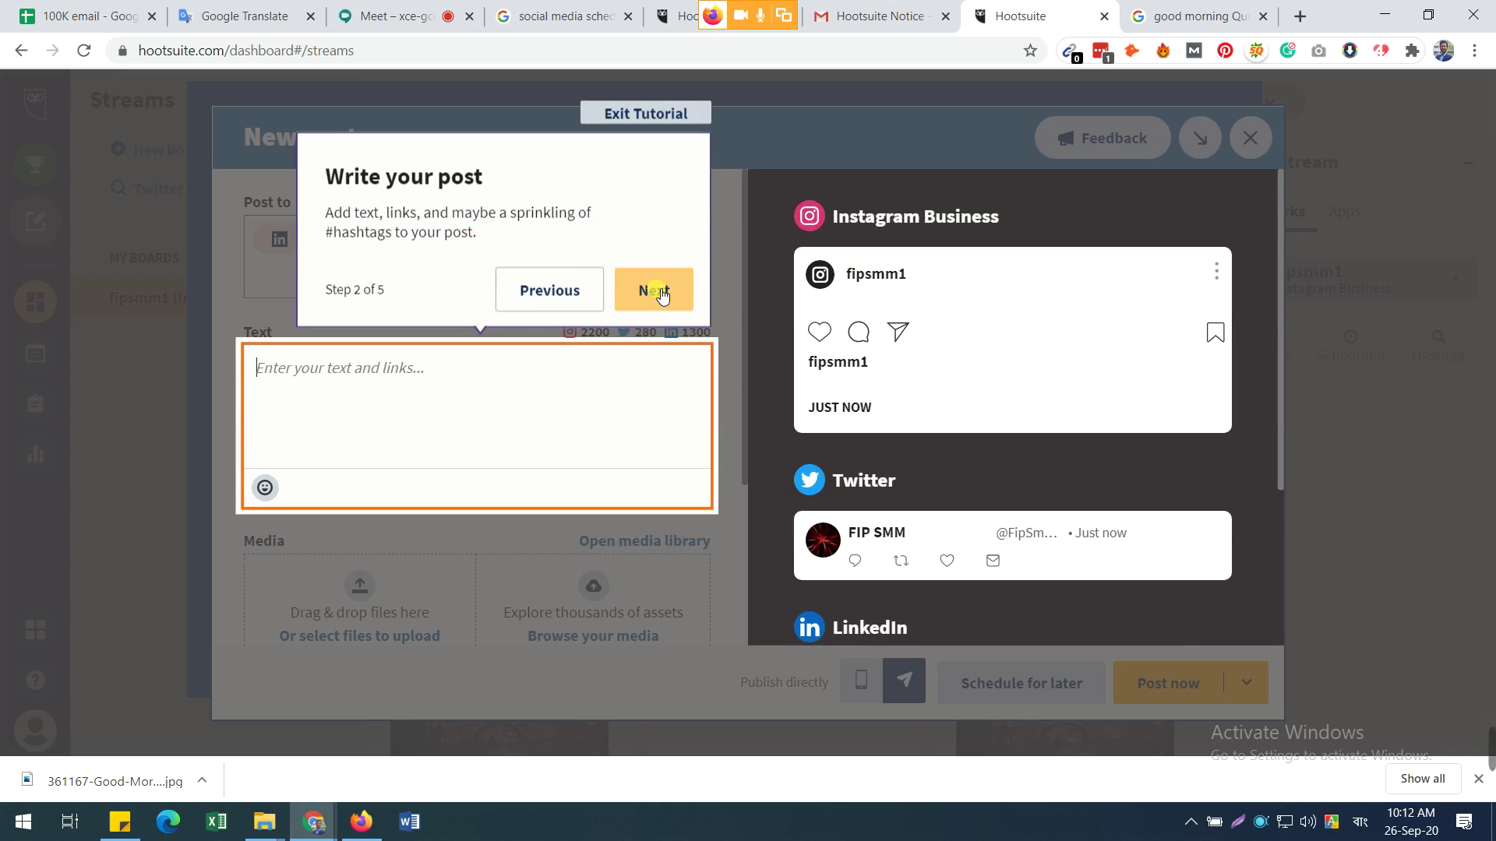
pyautogui.click(661, 292)
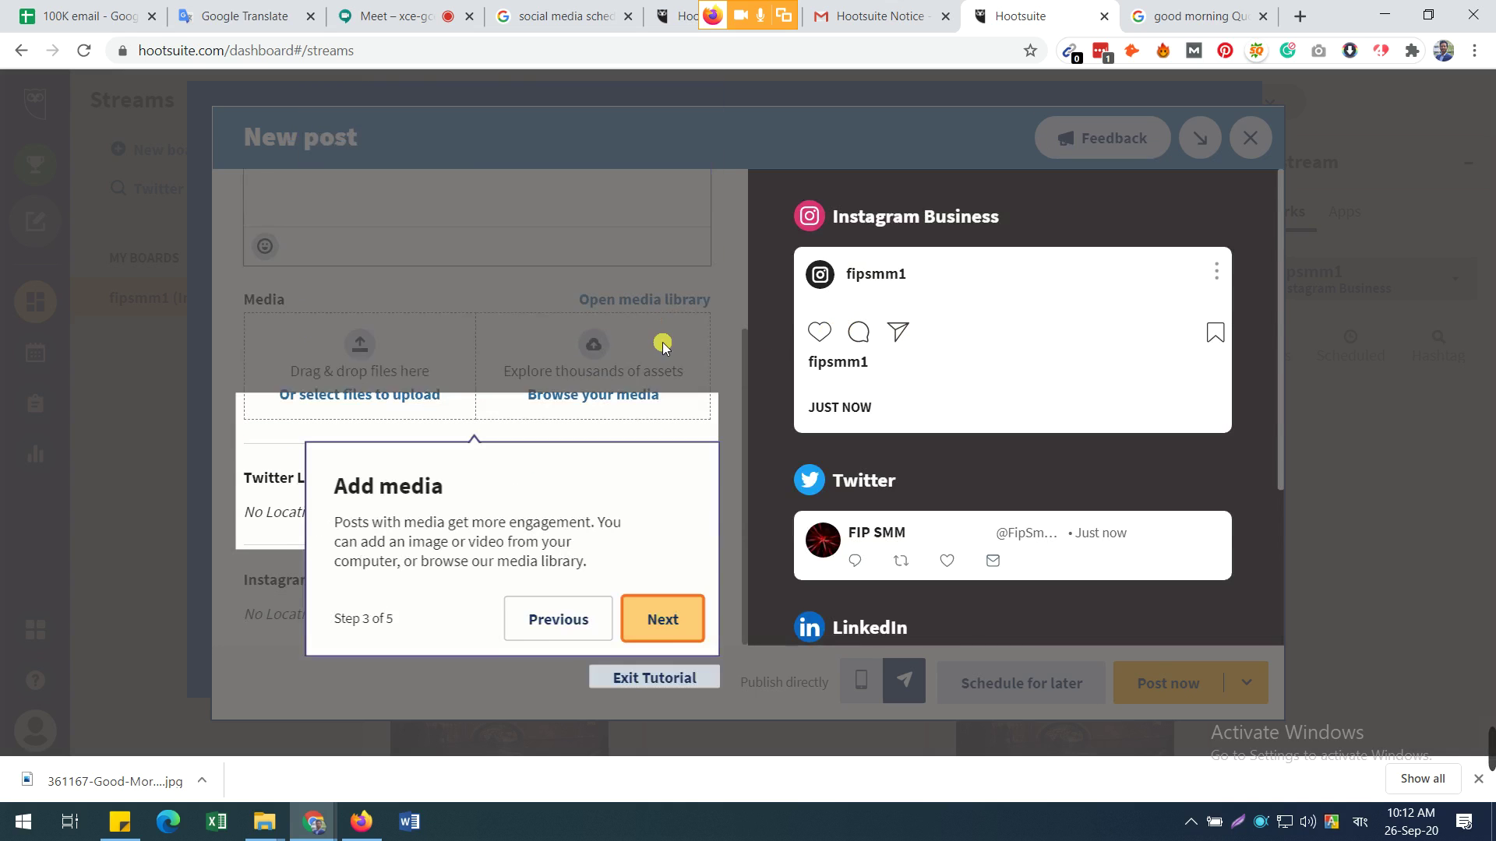
pyautogui.click(668, 618)
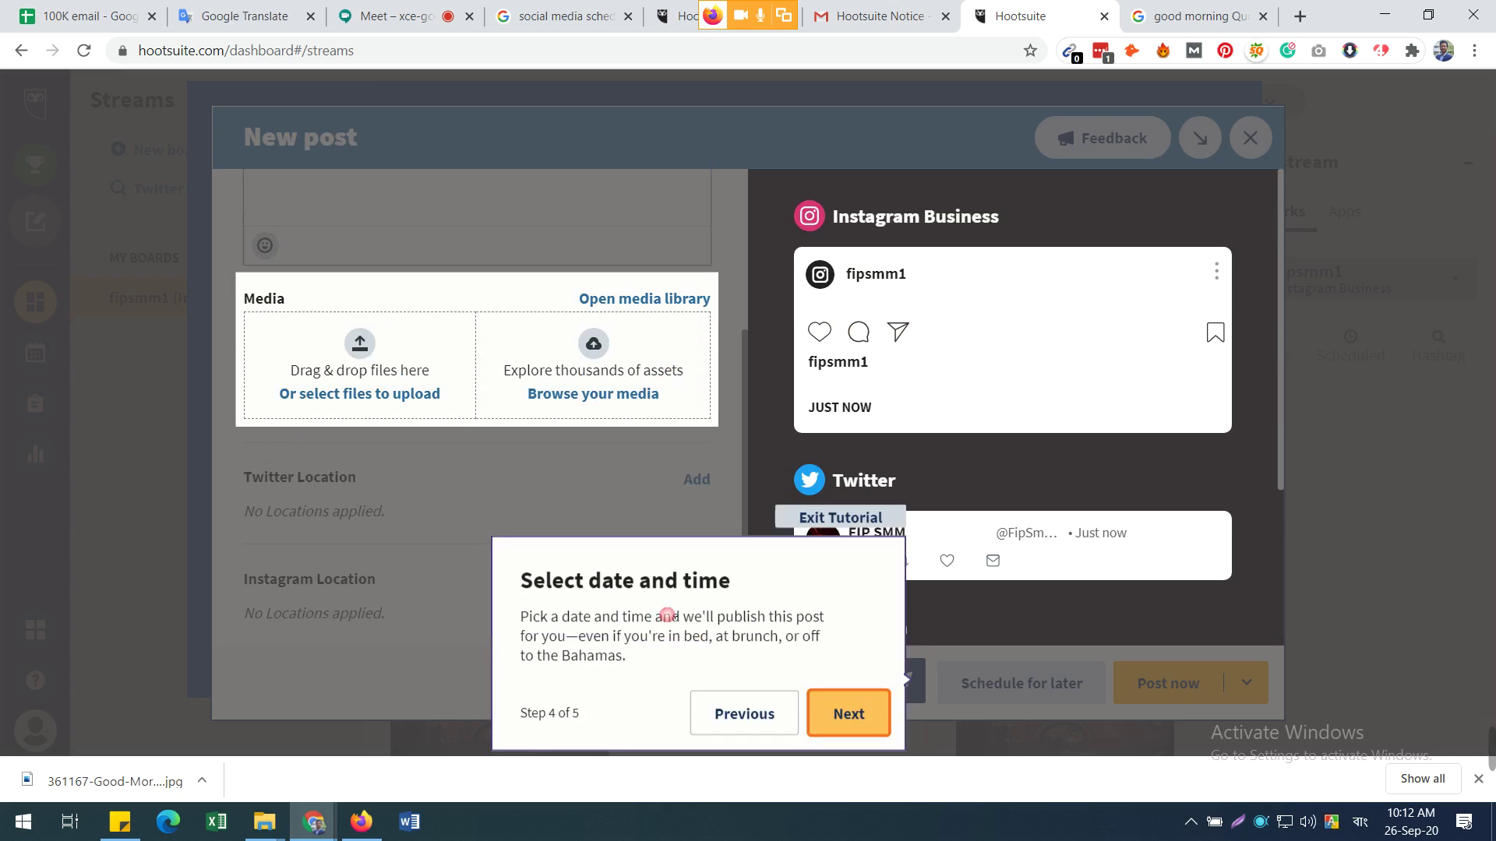
pyautogui.click(871, 723)
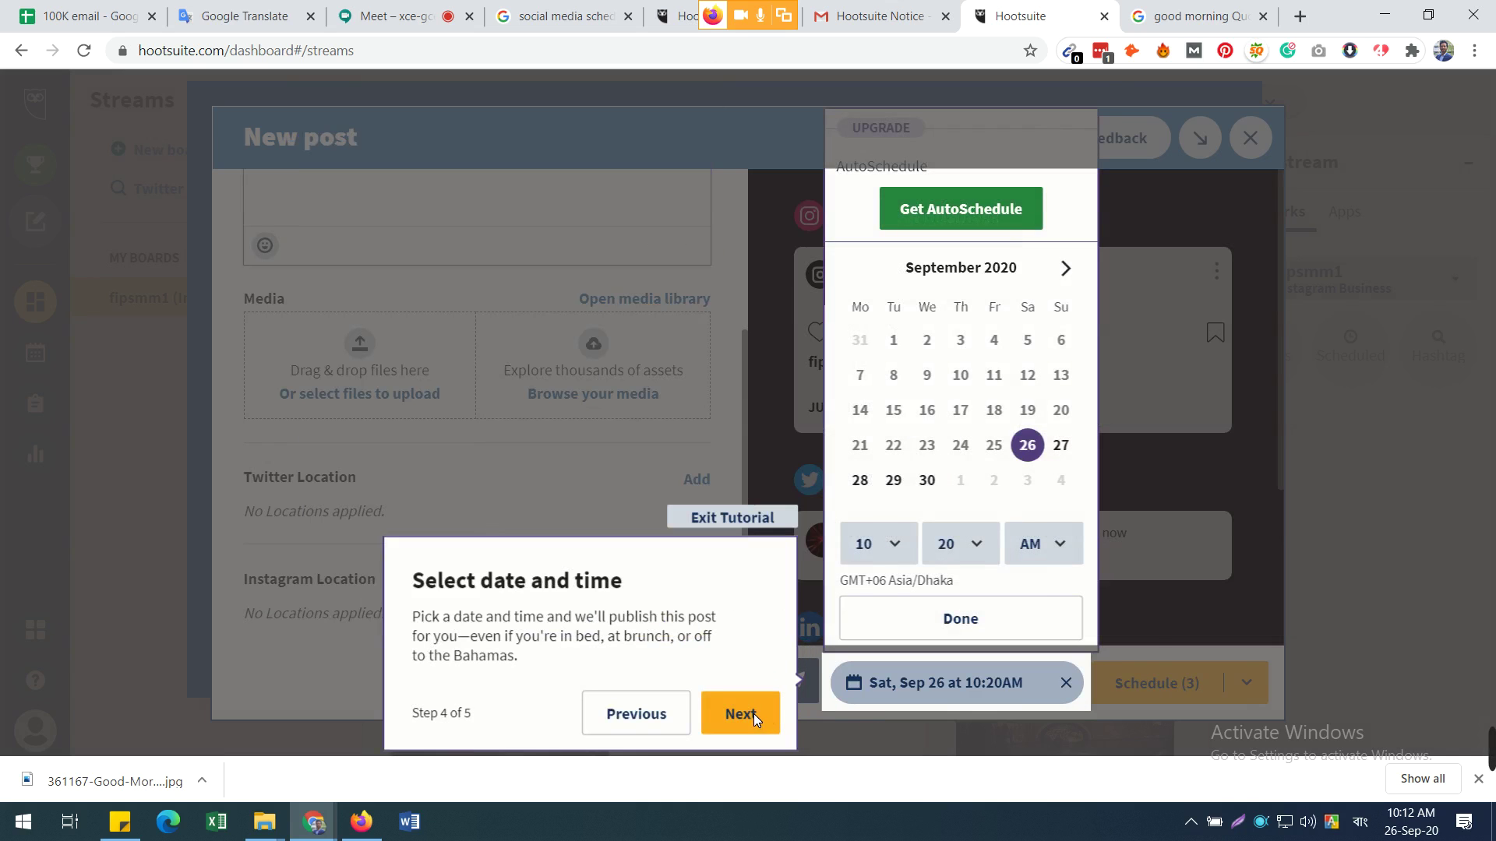
pyautogui.click(754, 713)
pyautogui.click(1166, 599)
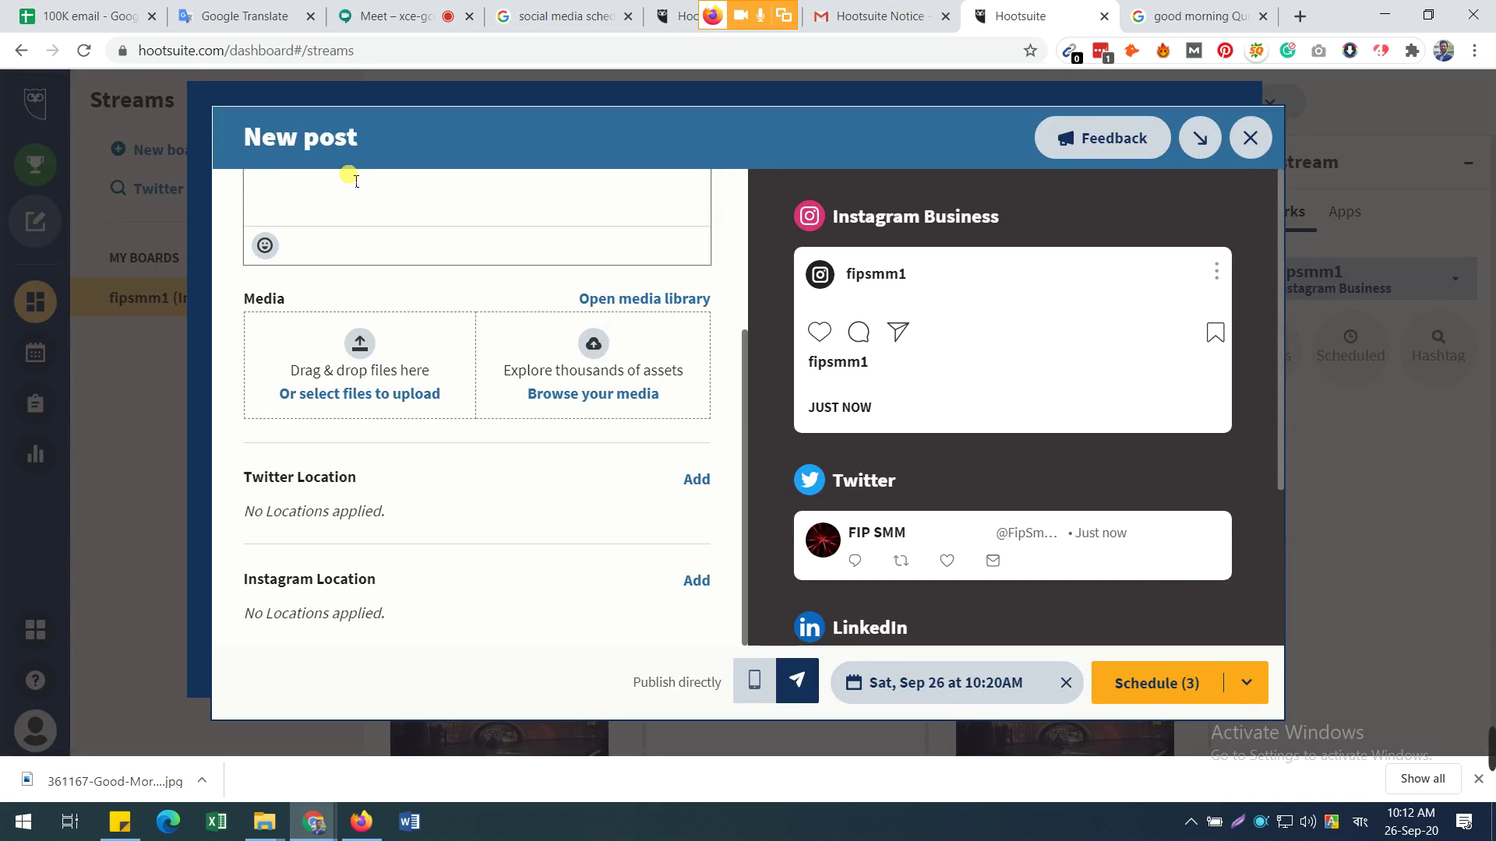
# Step: Scroll the composer to the Media section and begin uploading an image file
pyautogui.scroll(3, 459, 437)
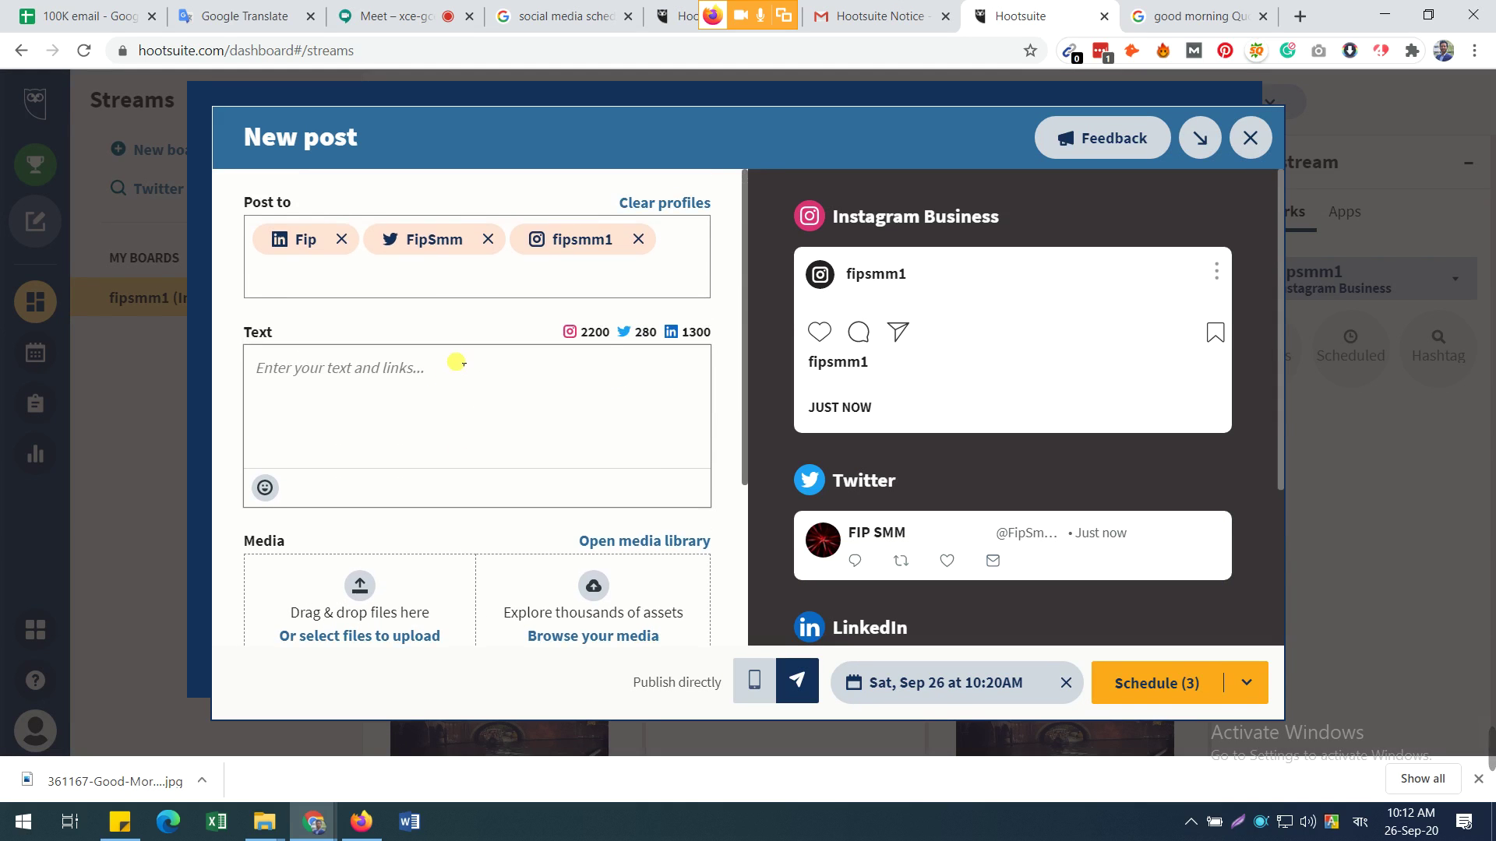
pyautogui.scroll(-3, 436, 394)
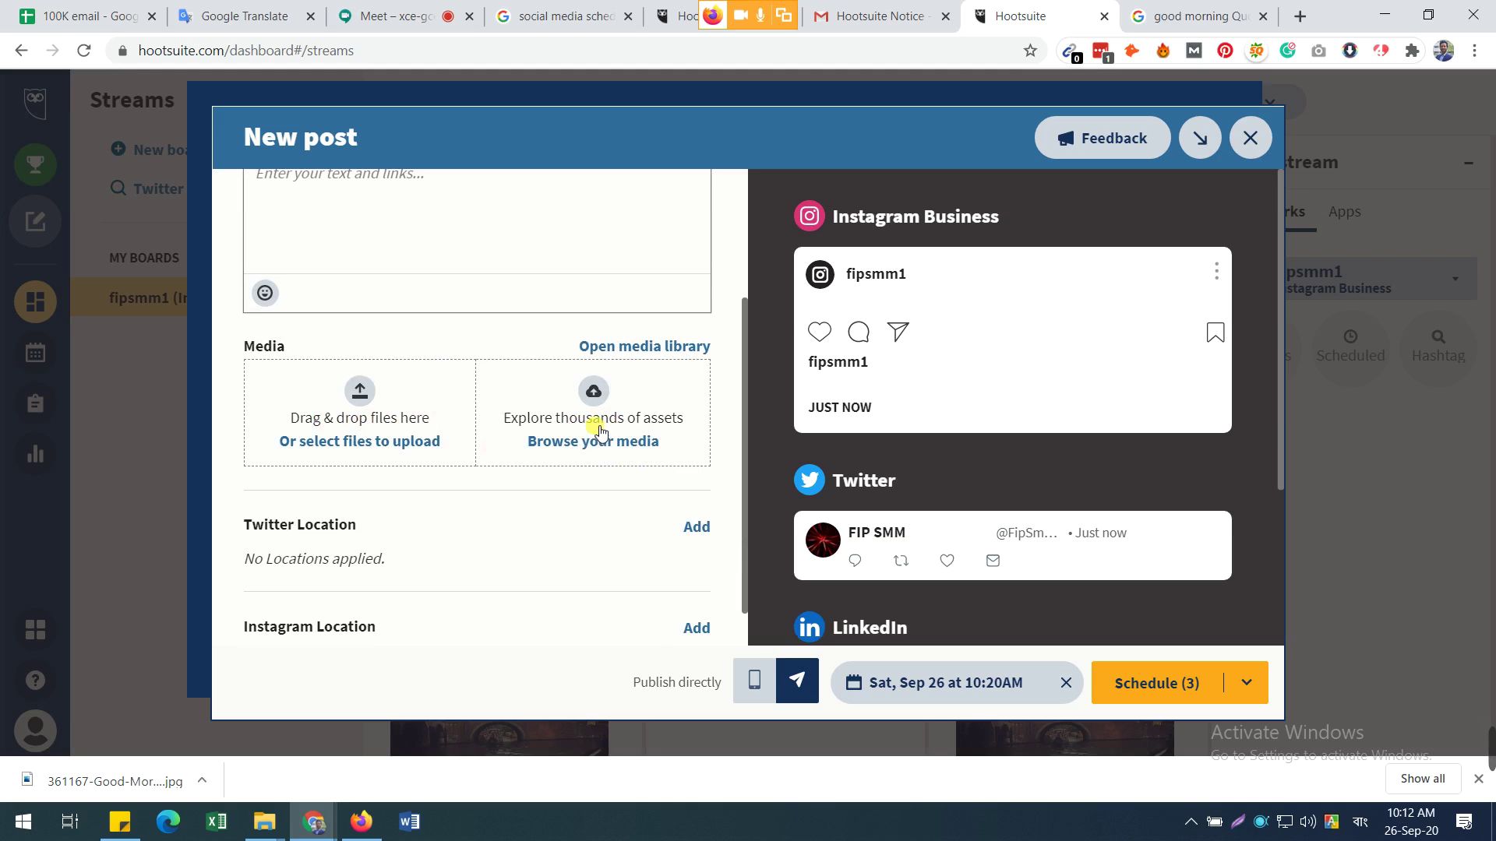
pyautogui.click(366, 417)
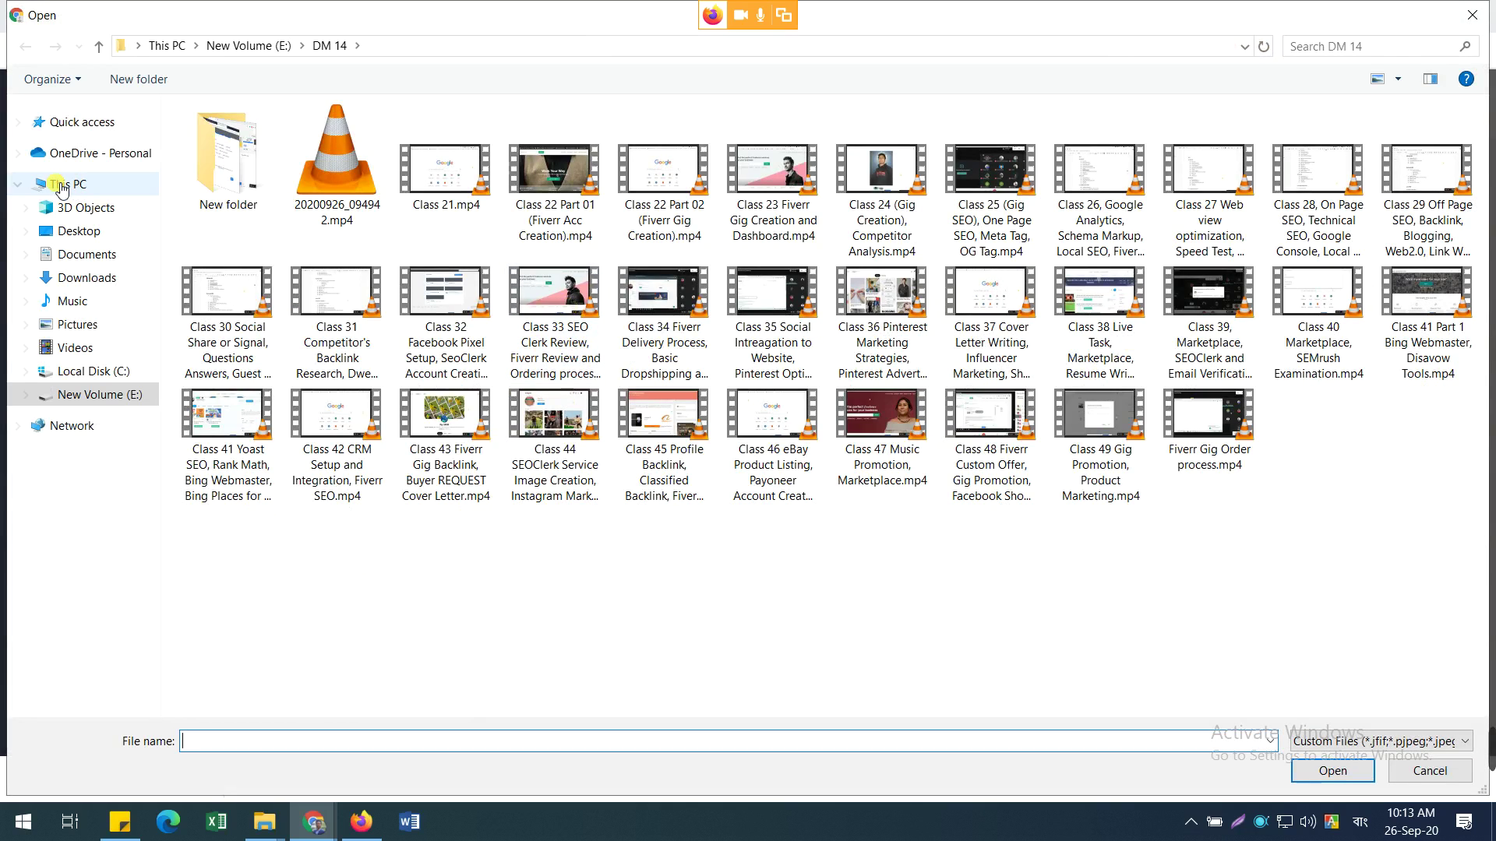
# Step: Attach 361167-Good-Morning-And-Have-A-Nice-Day.jpg from the Desktop to the post
pyautogui.click(99, 232)
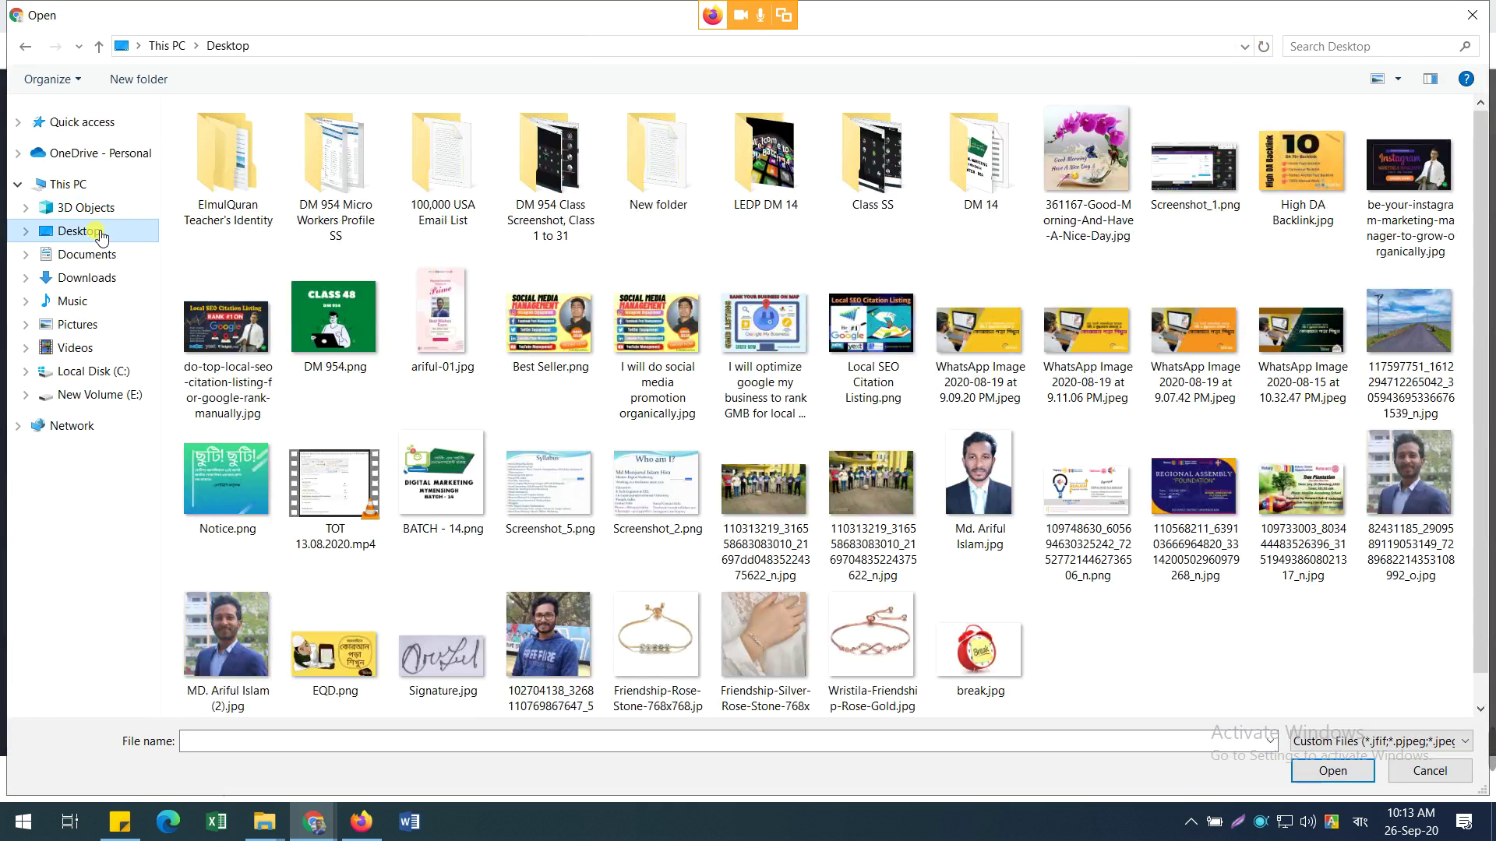
pyautogui.doubleClick(1082, 152)
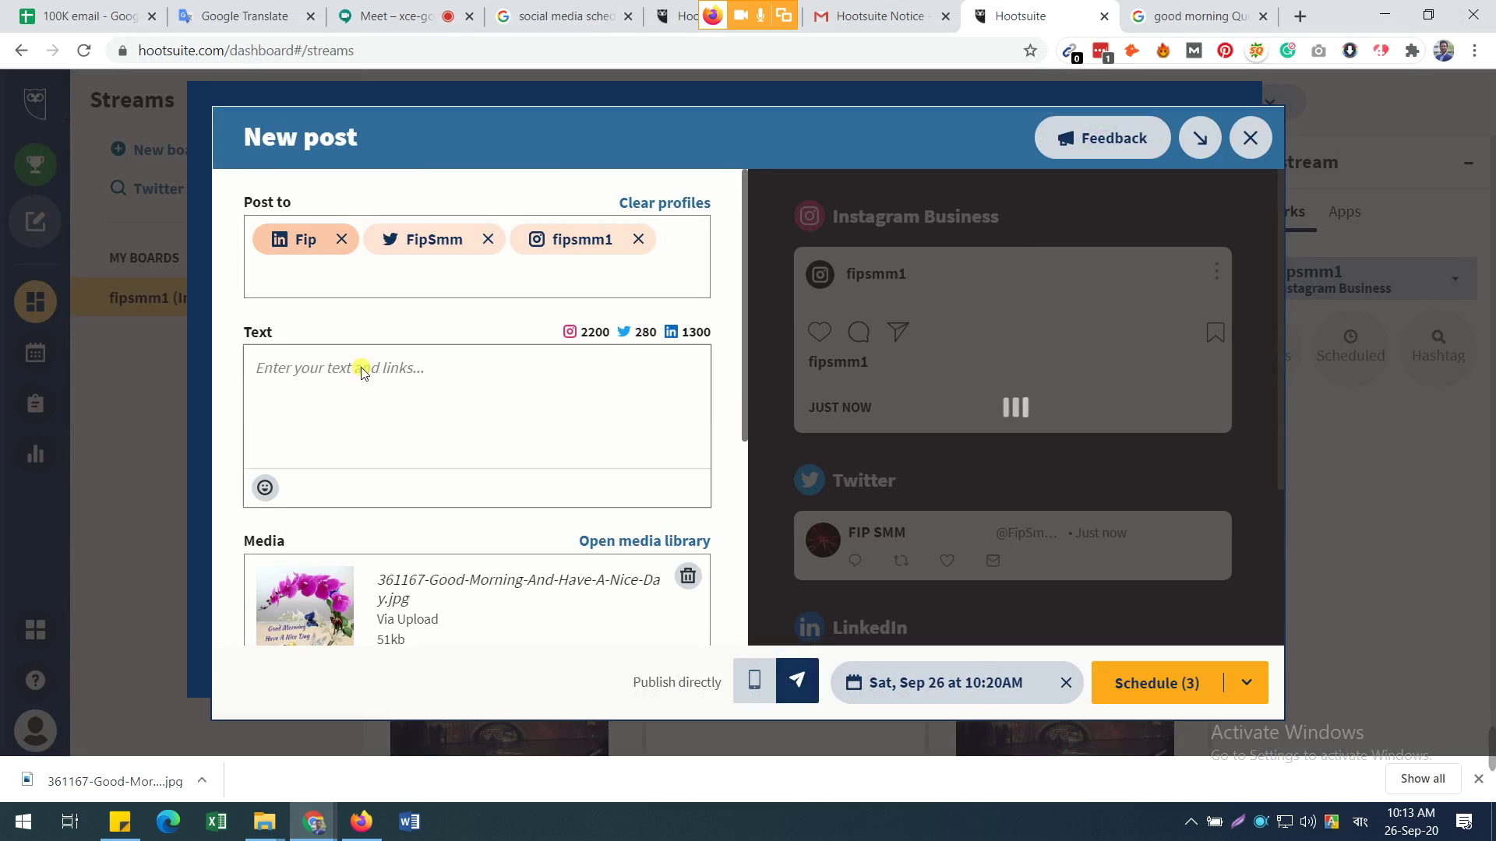
# Step: Paste 'Write it on your heart that every day is the best day in the year.' as post text, fixing a stray quote mark
pyautogui.click(377, 391)
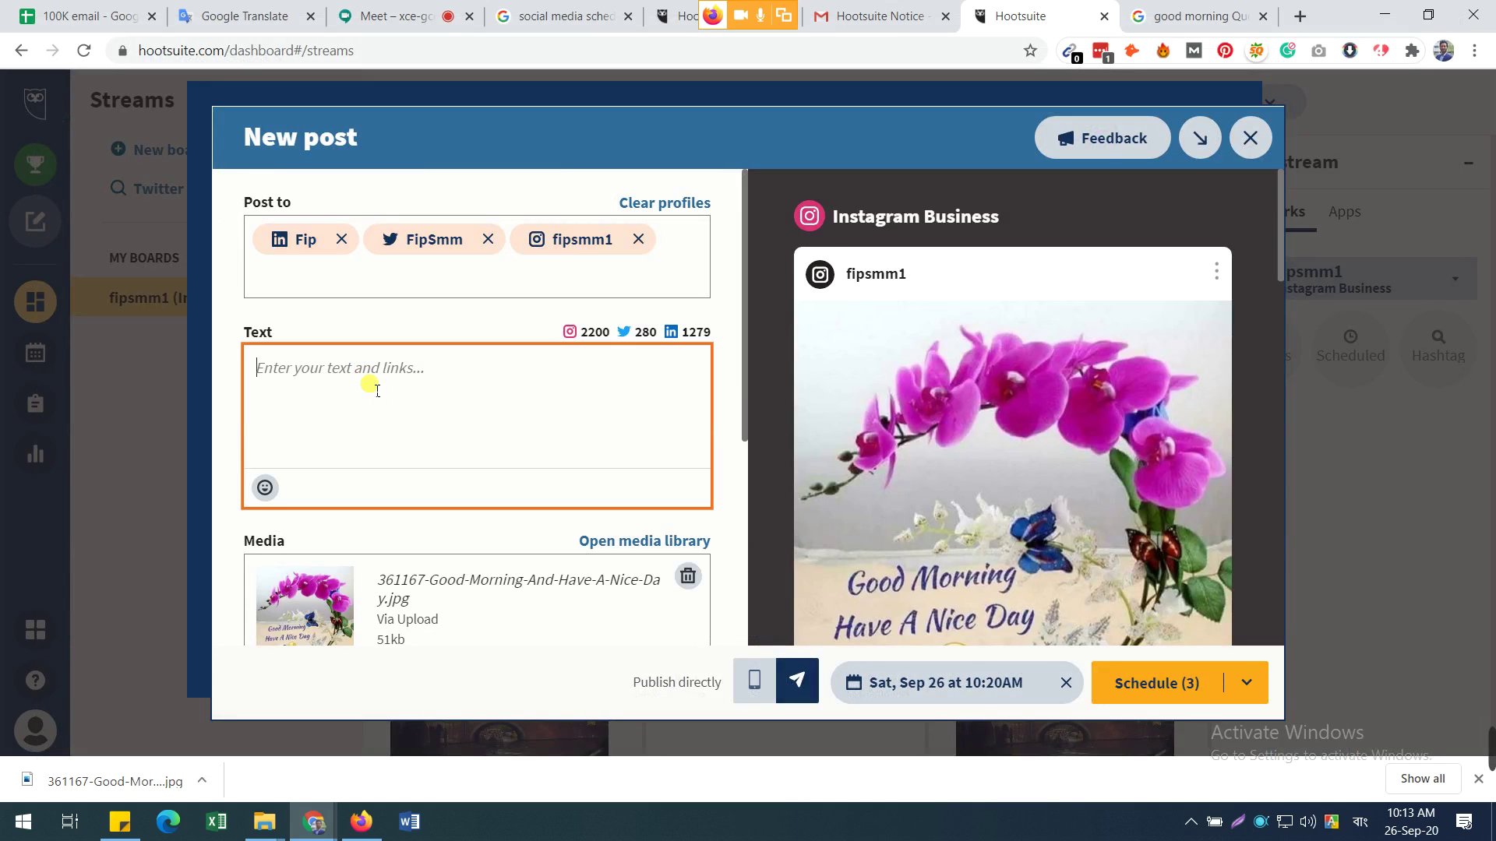
pyautogui.write('Write it on your heart that every day is the best day in the year." – Ralph Waldo Emerson')
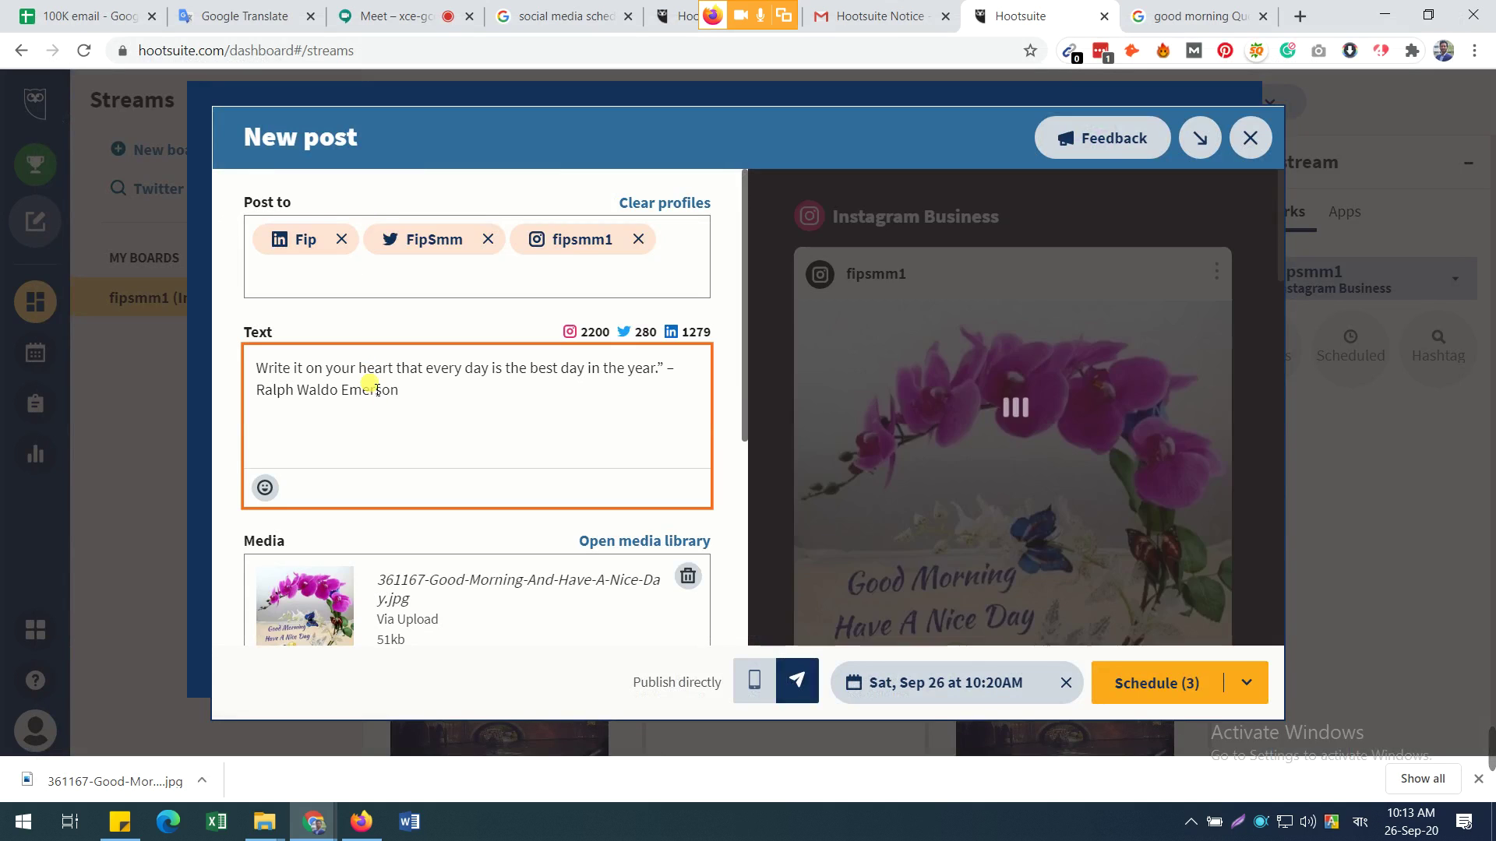
pyautogui.click(672, 379)
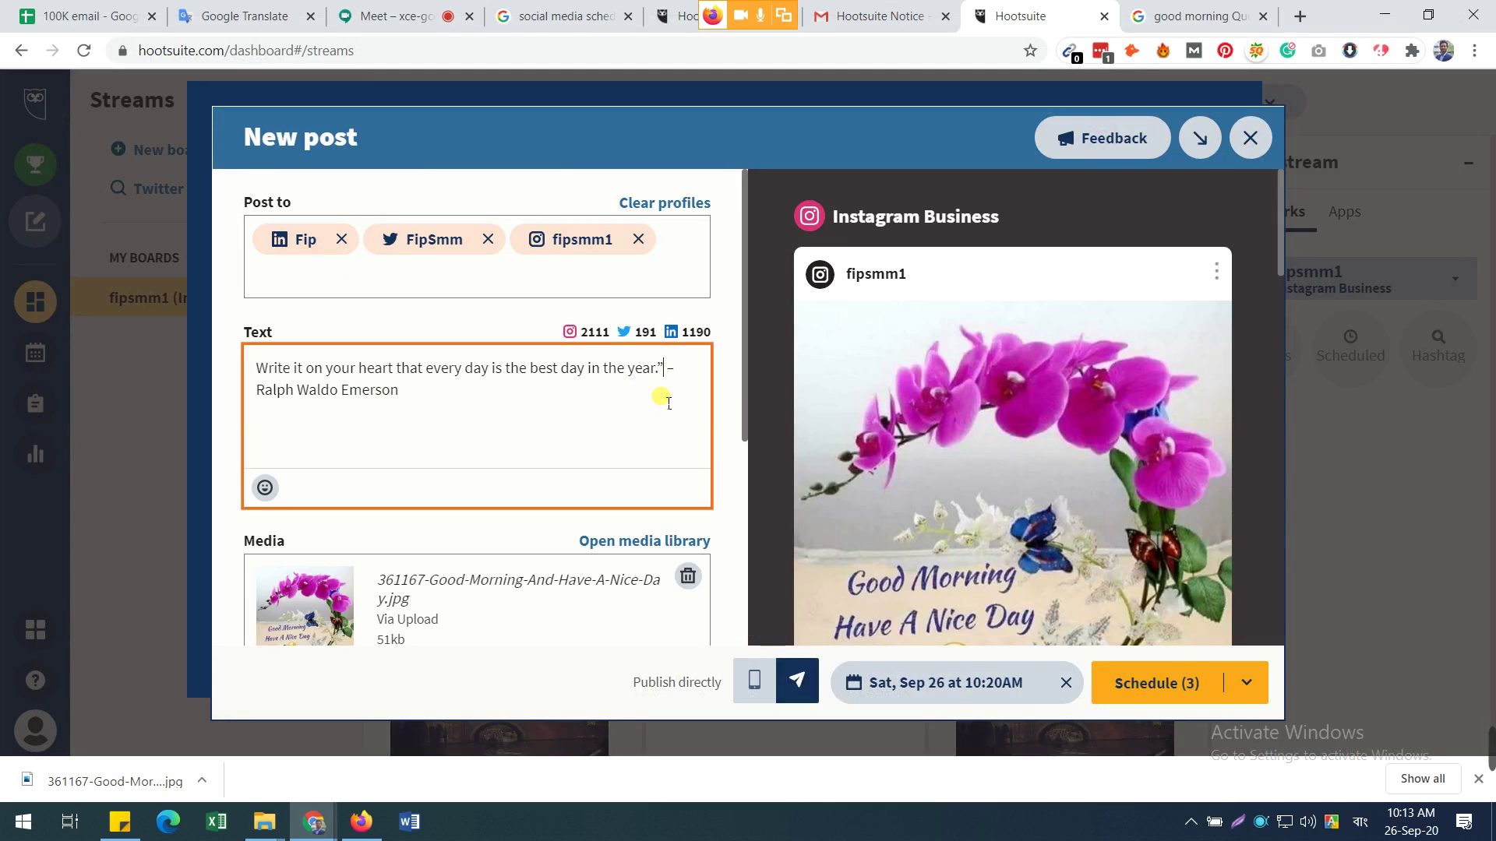
pyautogui.press('BackSpace')
pyautogui.click(549, 436)
pyautogui.tripleClick(444, 388)
pyautogui.hotkey('ctrl', 'c')
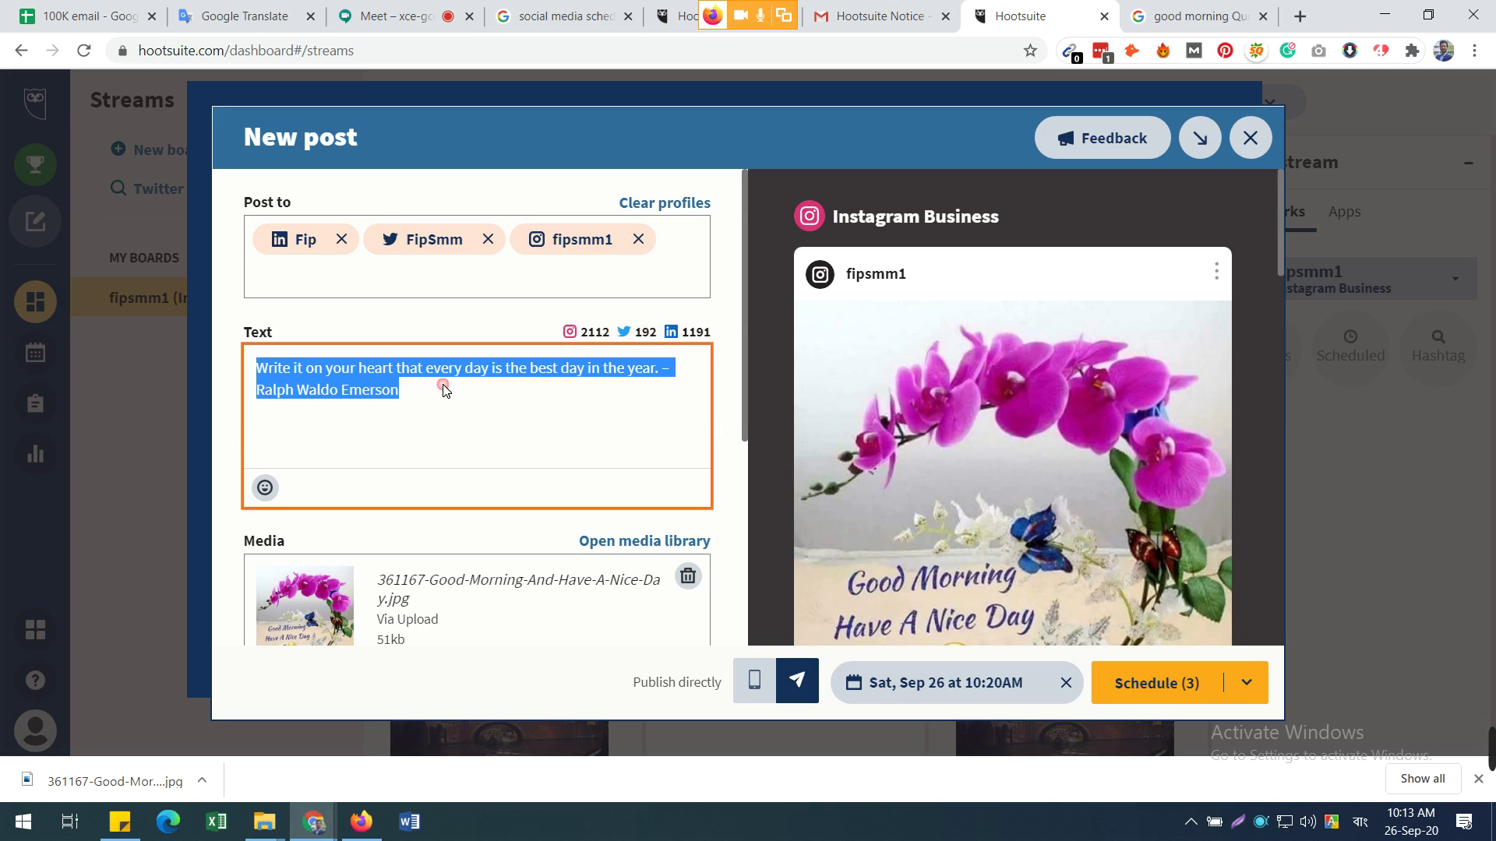
pyautogui.press('BackSpace')
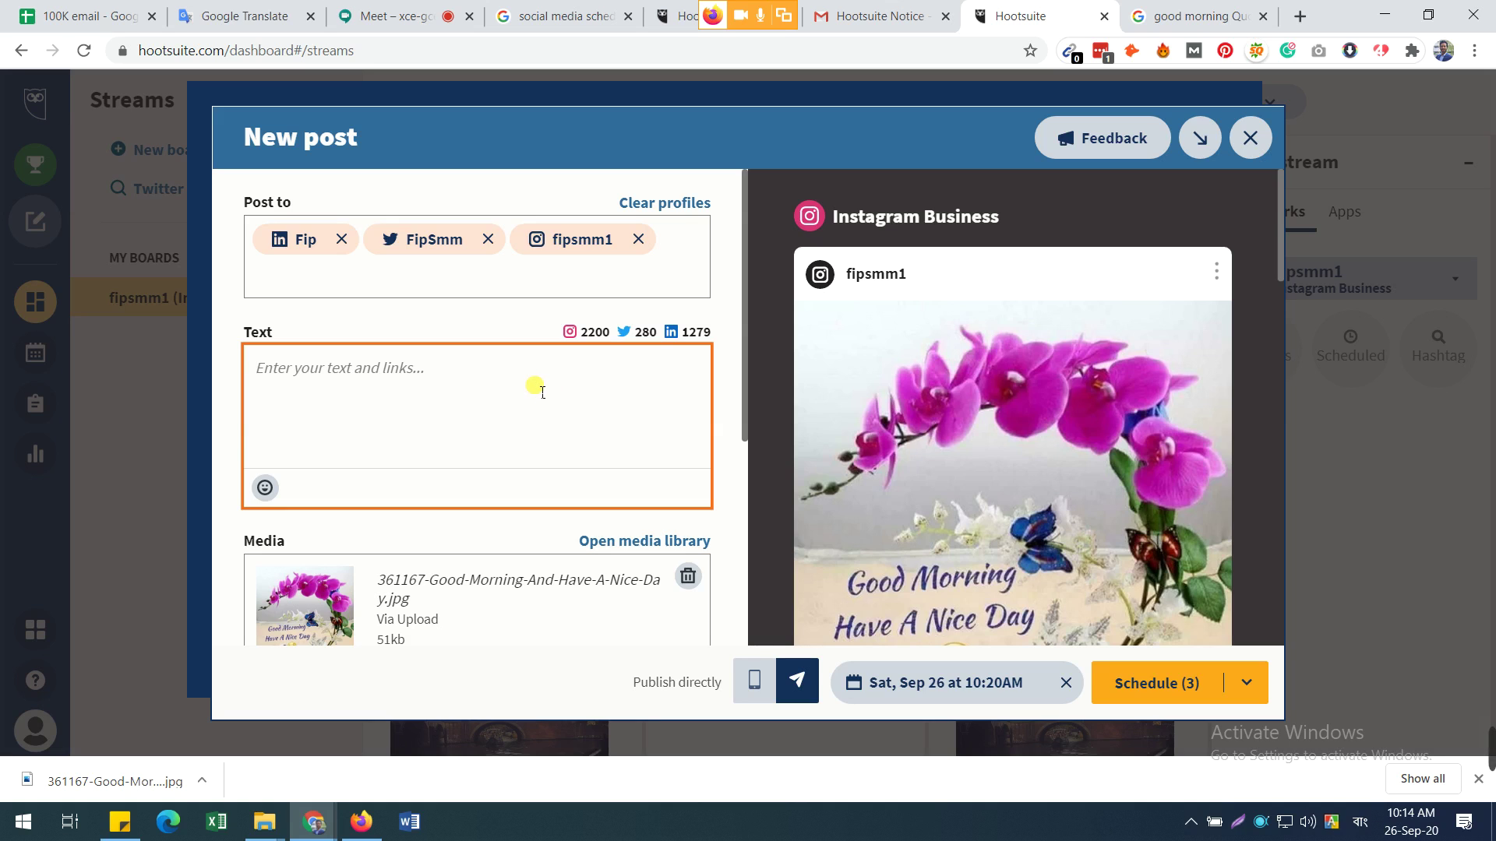
pyautogui.hotkey('ctrl', 'v')
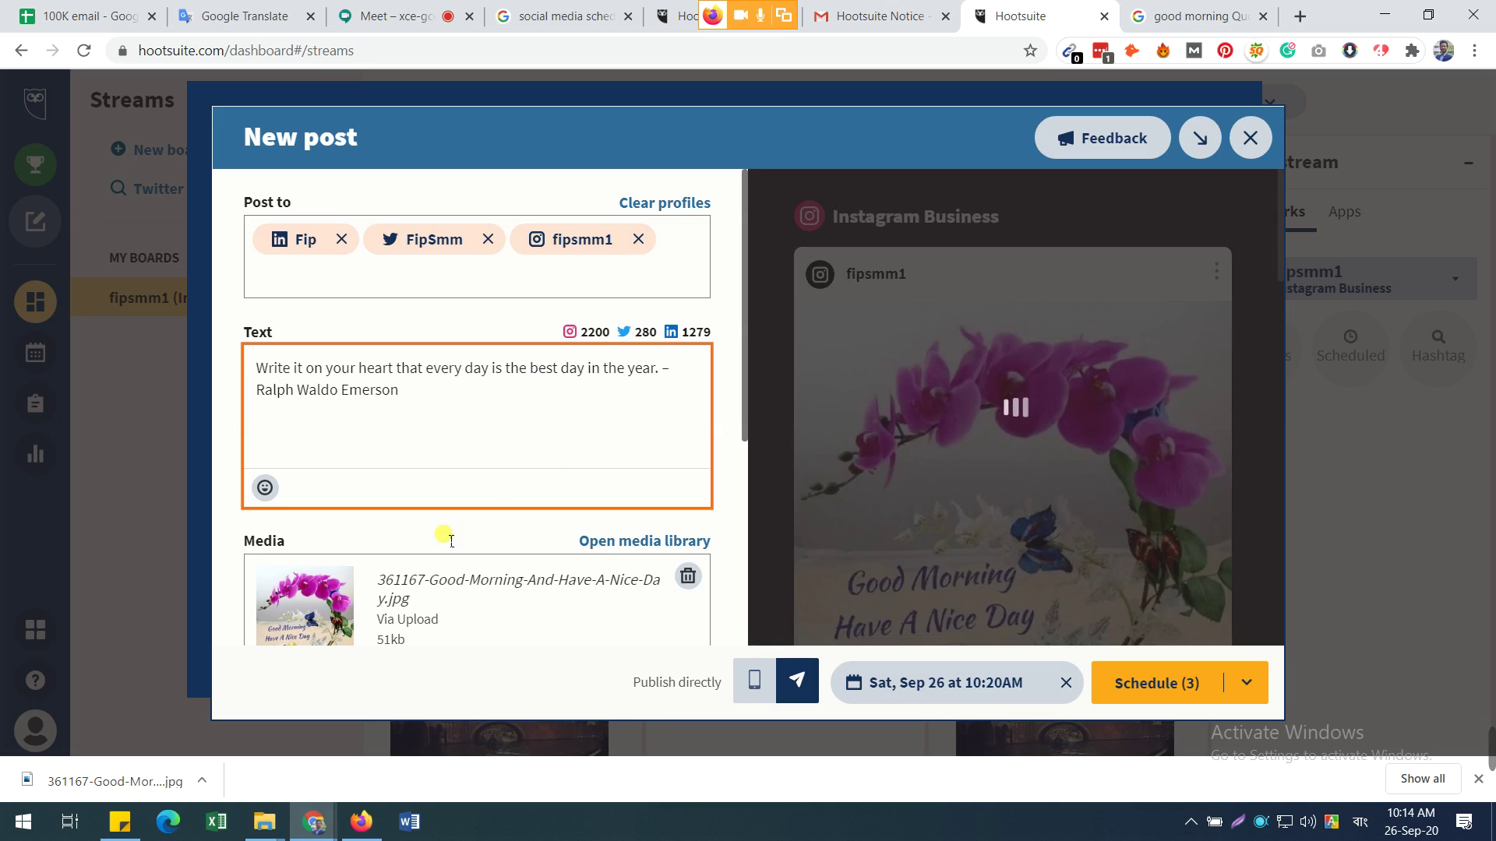
pyautogui.click(434, 532)
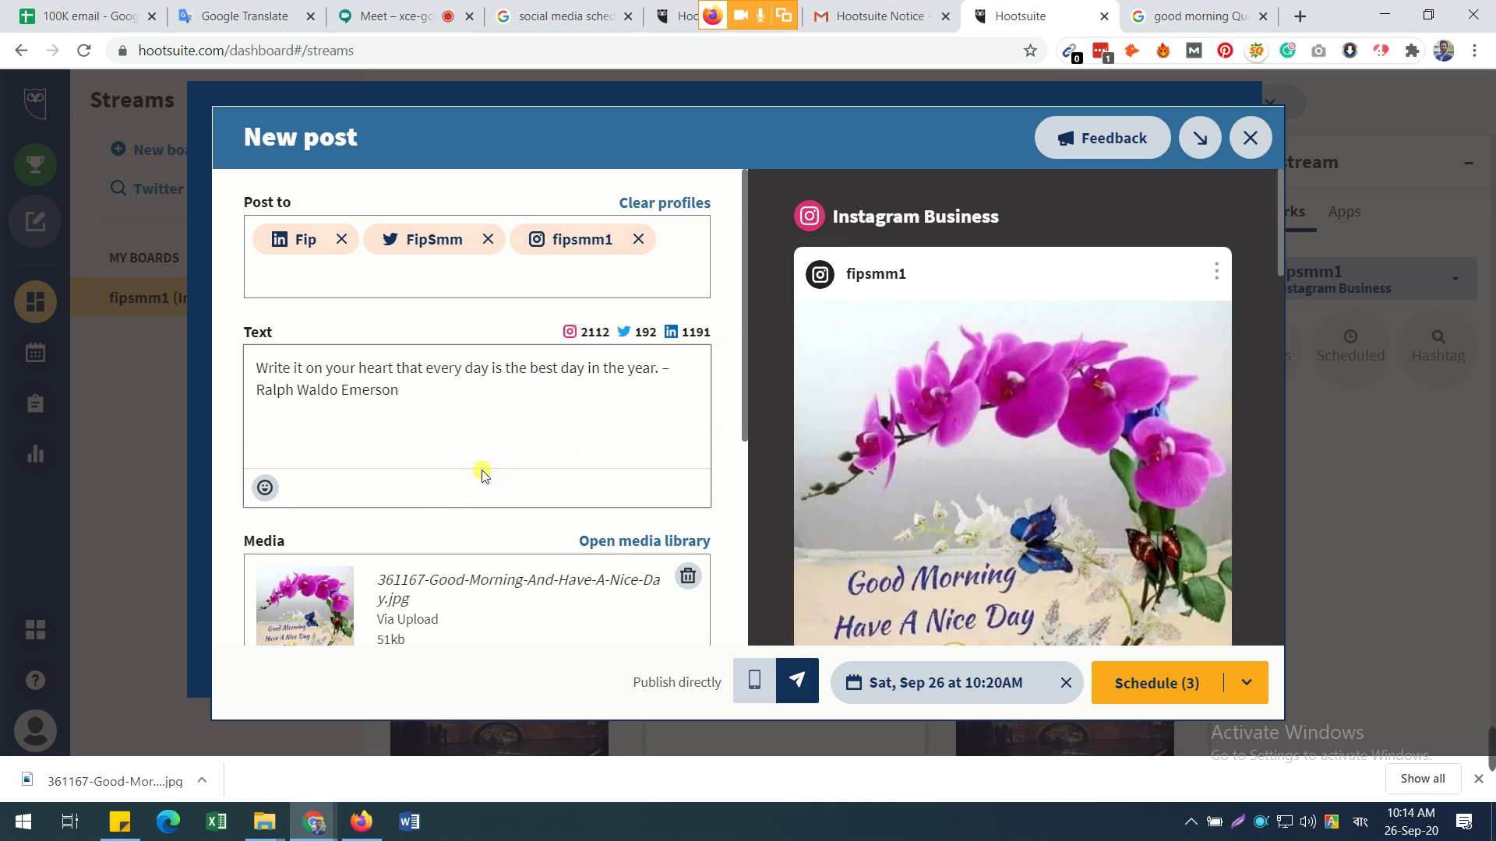
# Step: Scroll down the New post form past the quote text and orchid image to the Twitter Location option
pyautogui.scroll(-3, 561, 467)
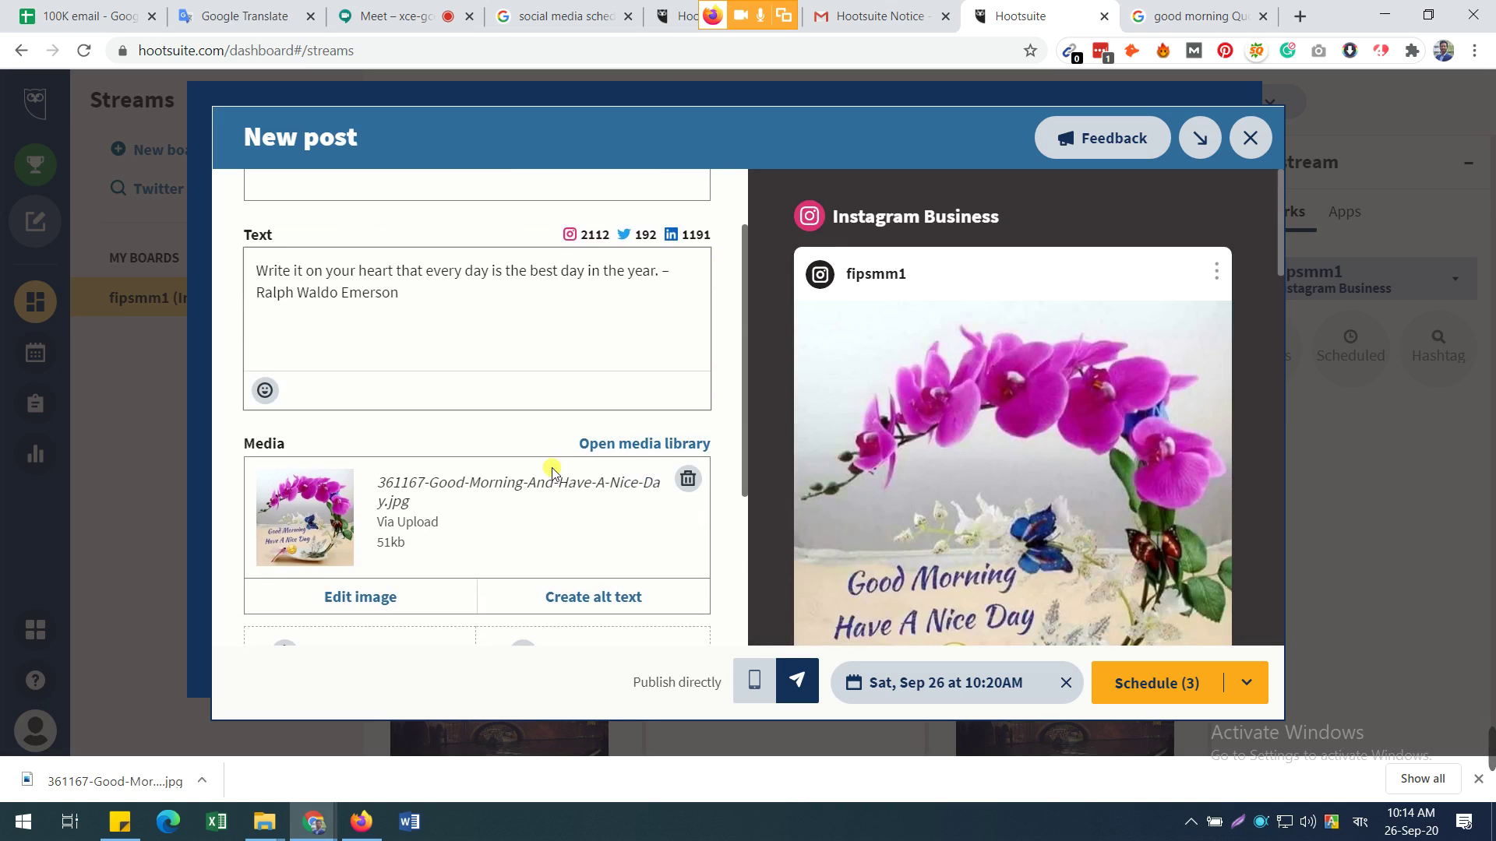
pyautogui.scroll(-2, 467, 421)
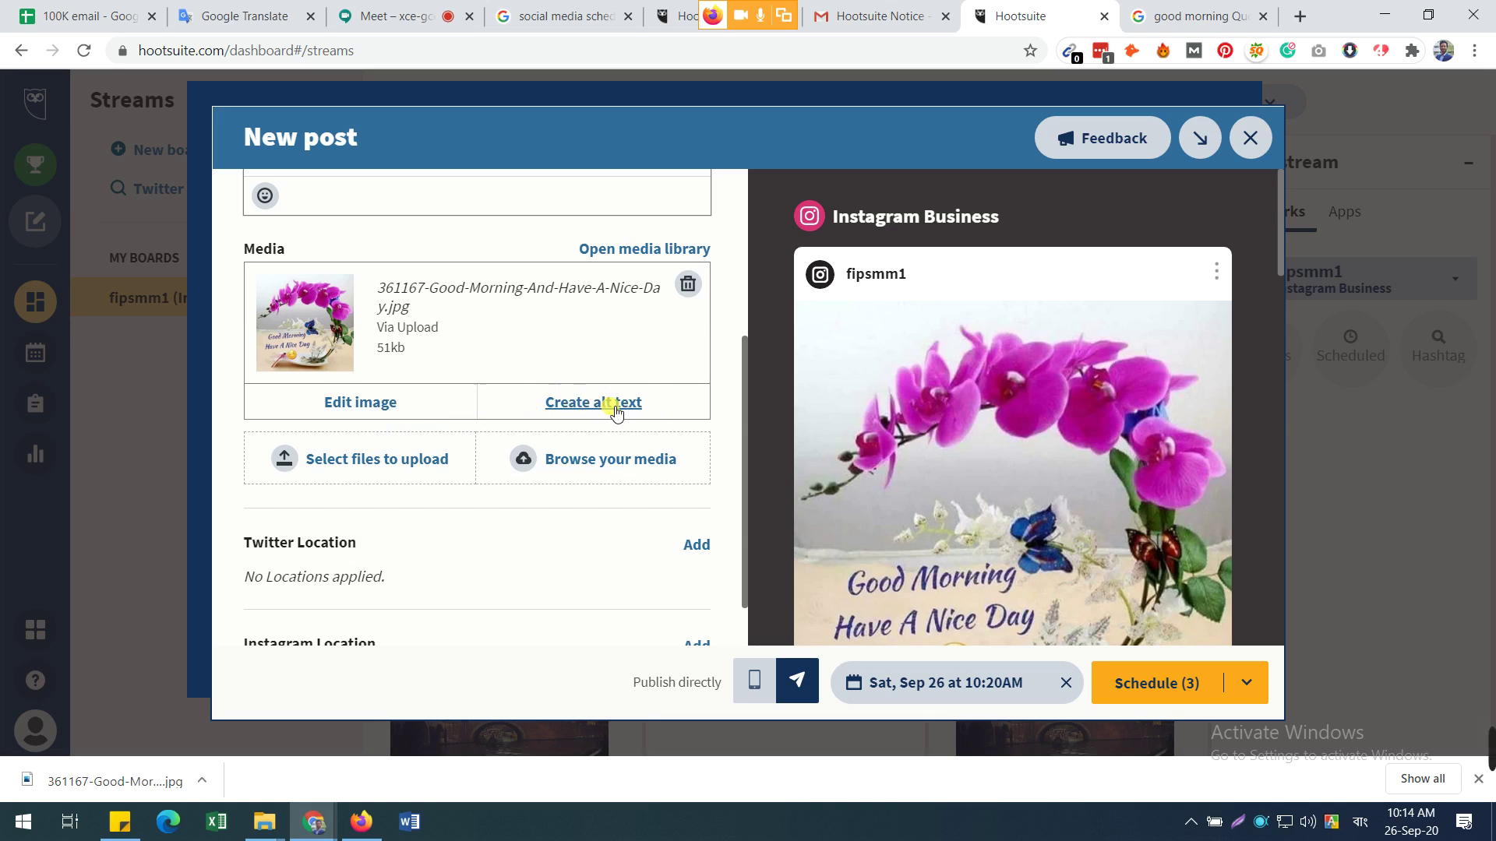
pyautogui.scroll(-2, 417, 477)
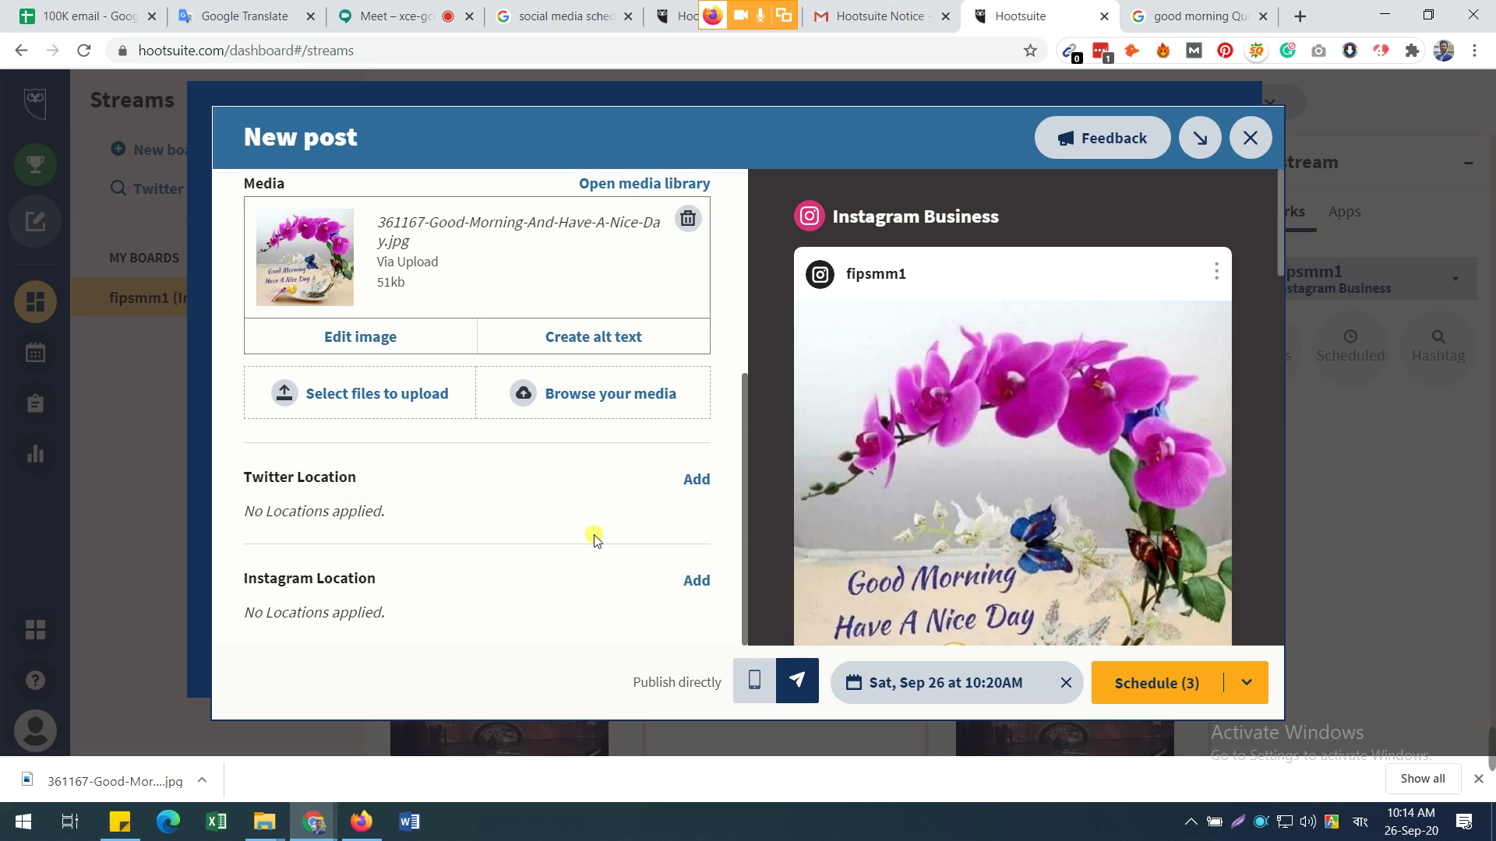
# Step: Allow location access and choose Khulna, Bangladesh as the Twitter location
pyautogui.click(698, 480)
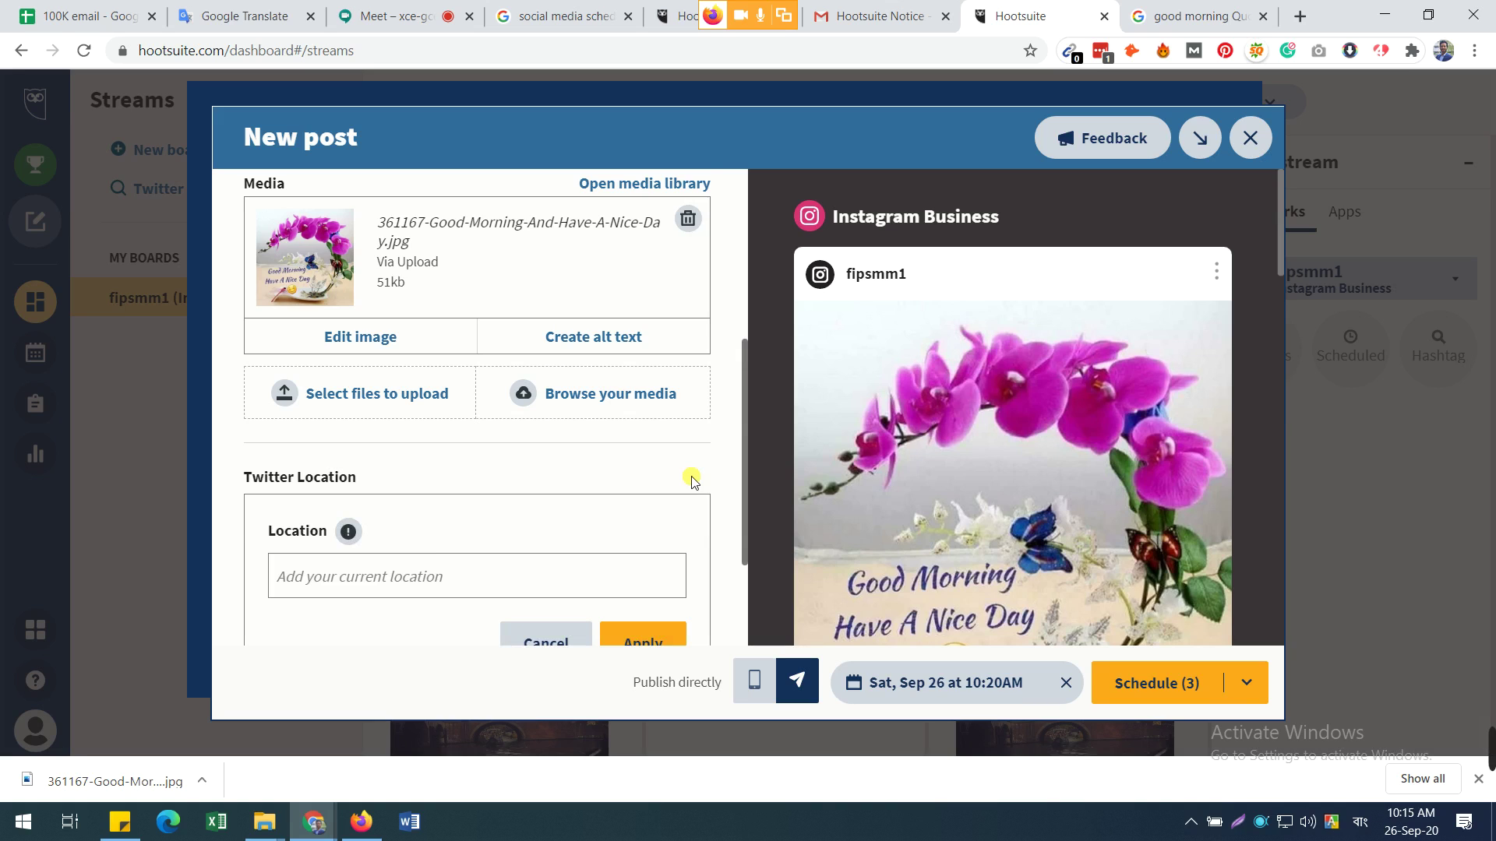
pyautogui.scroll(-1, 434, 549)
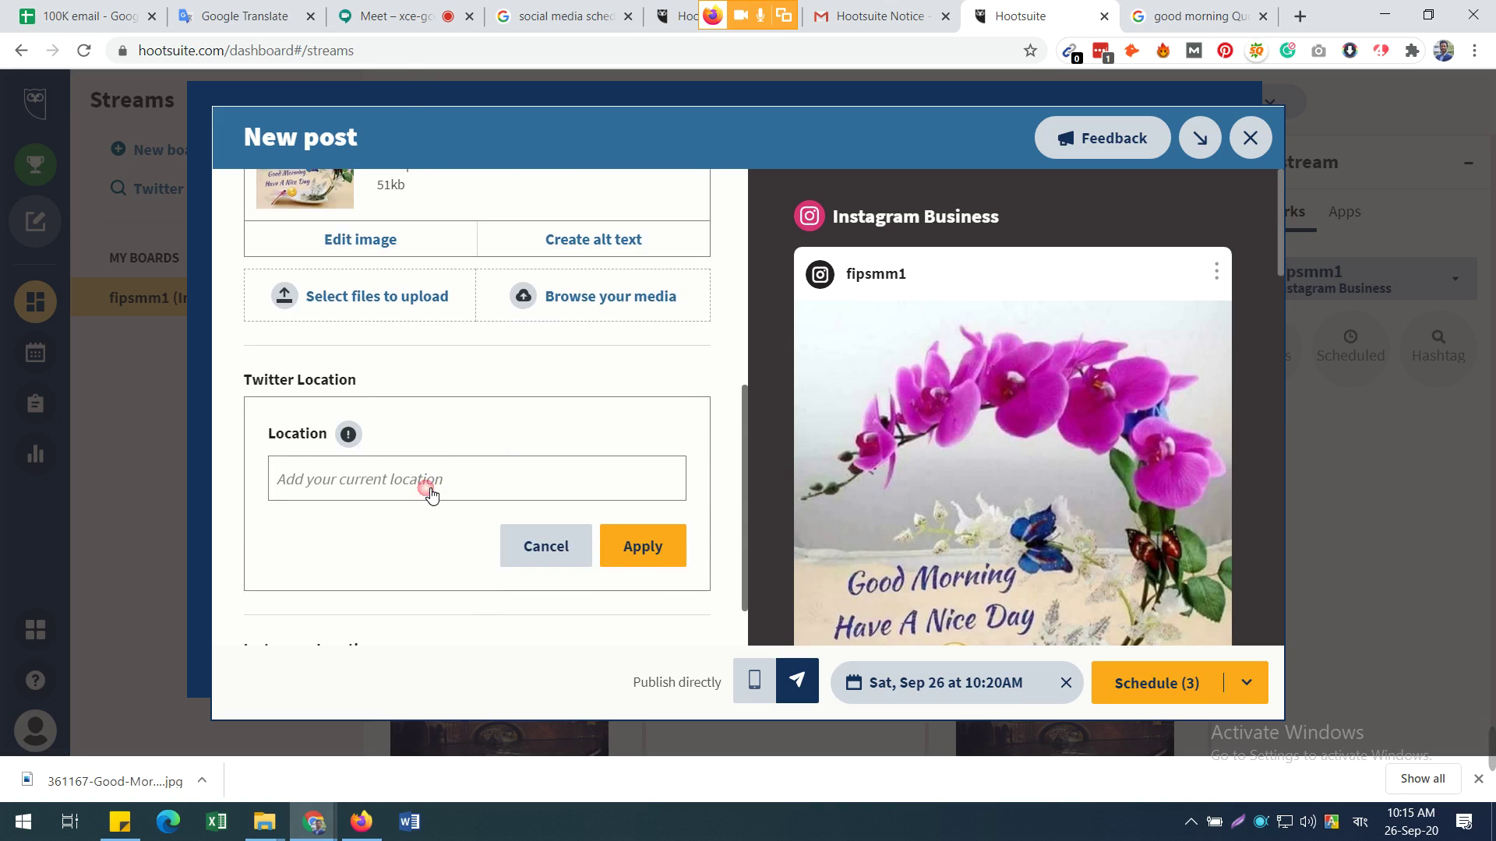
pyautogui.click(431, 495)
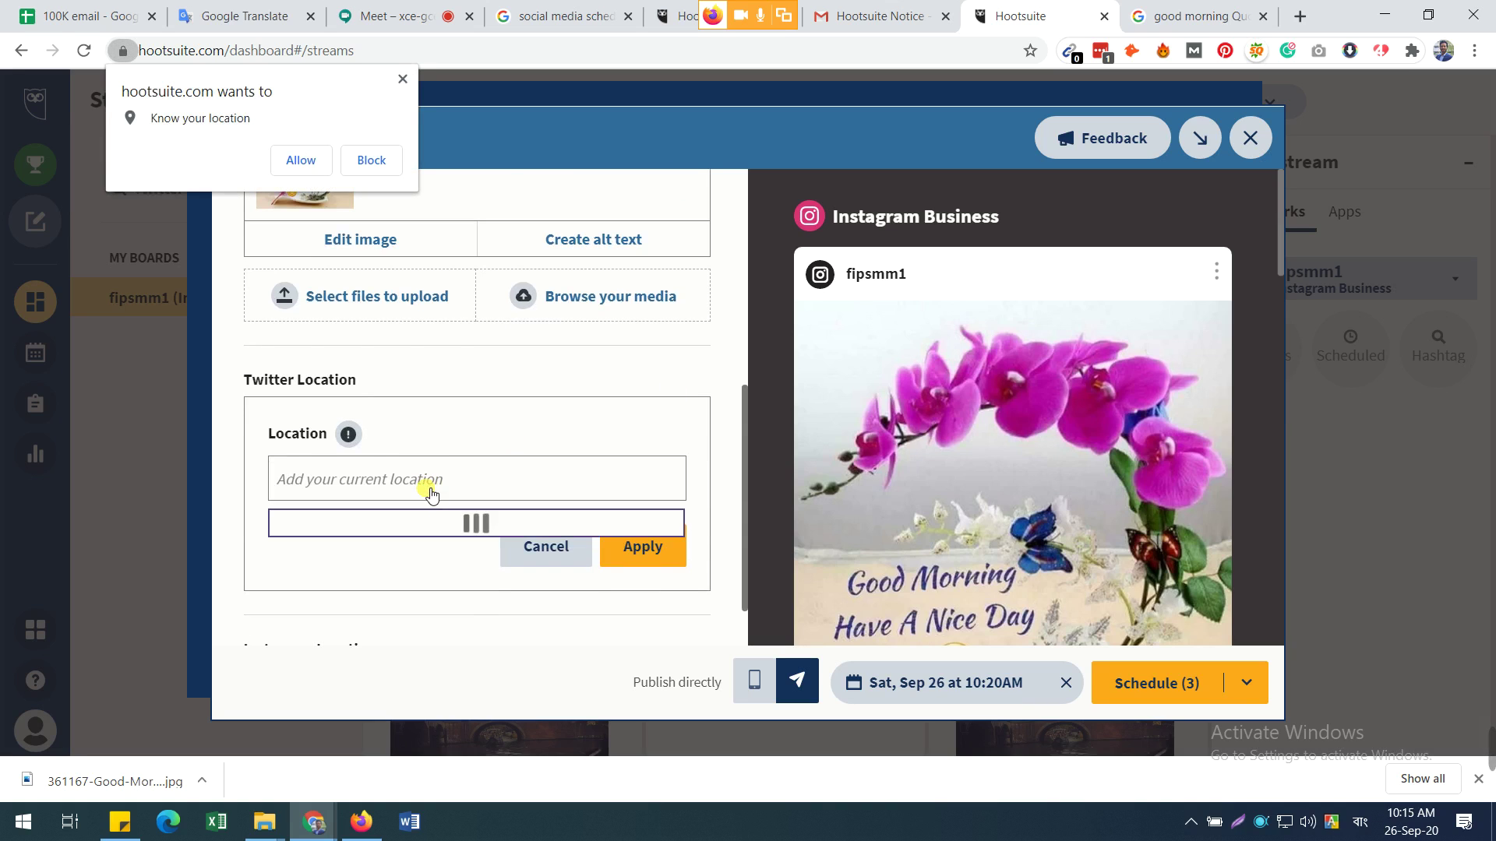
pyautogui.click(290, 161)
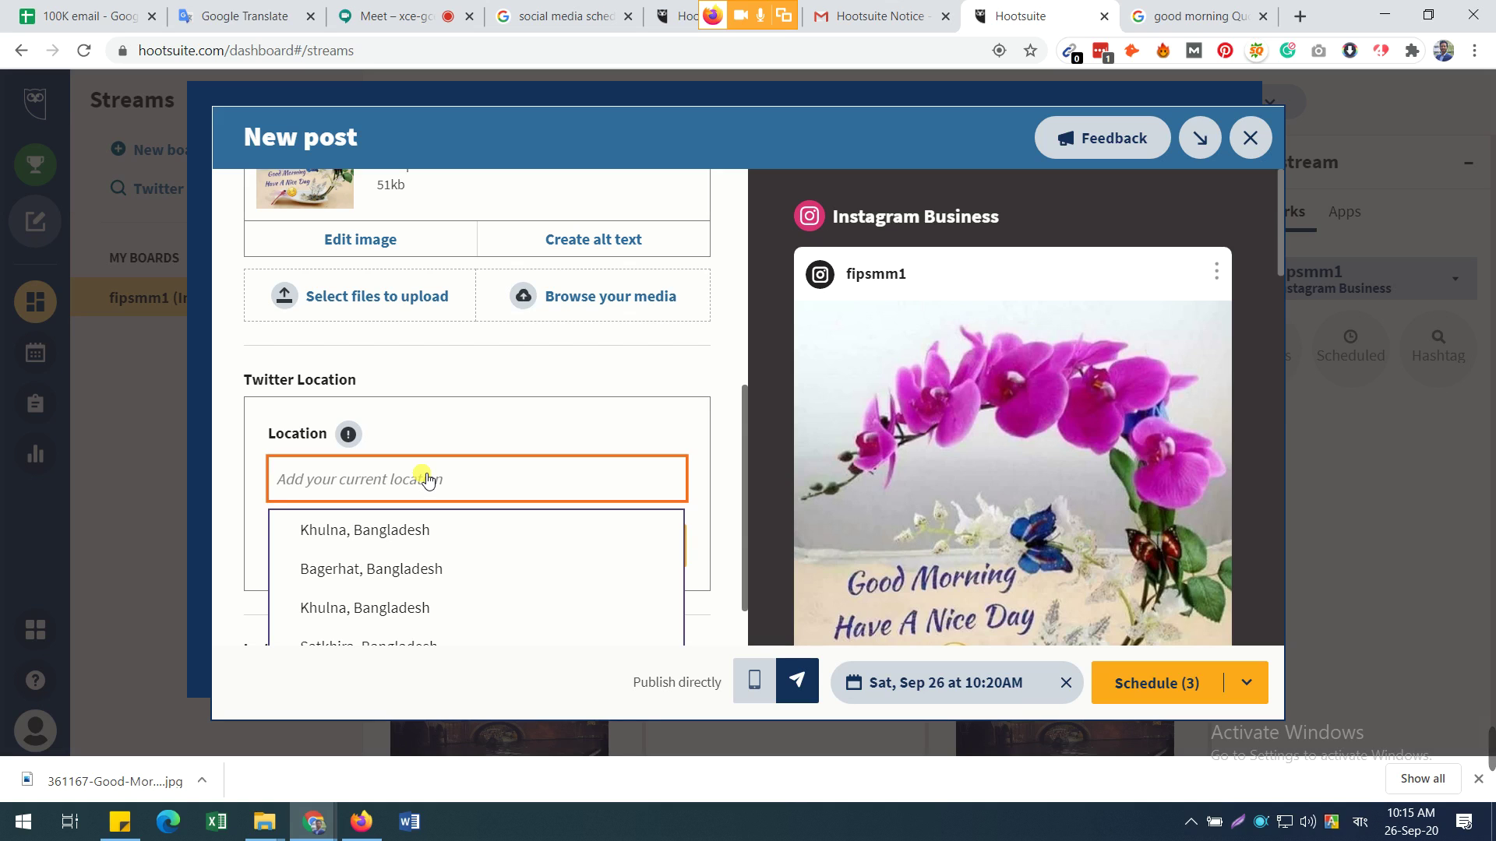
pyautogui.scroll(-1, 277, 488)
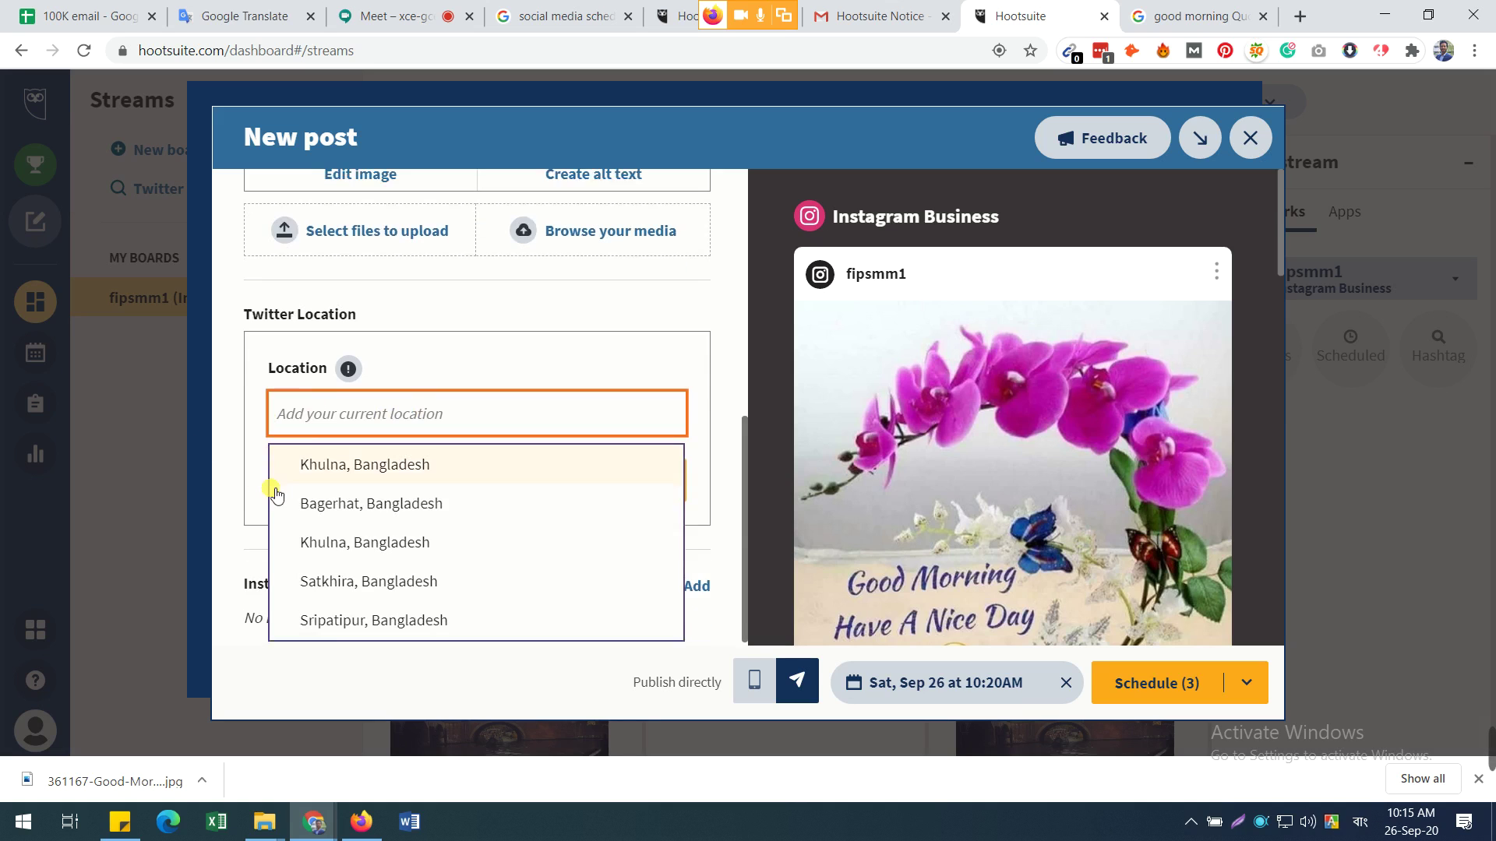
pyautogui.scroll(1, 460, 507)
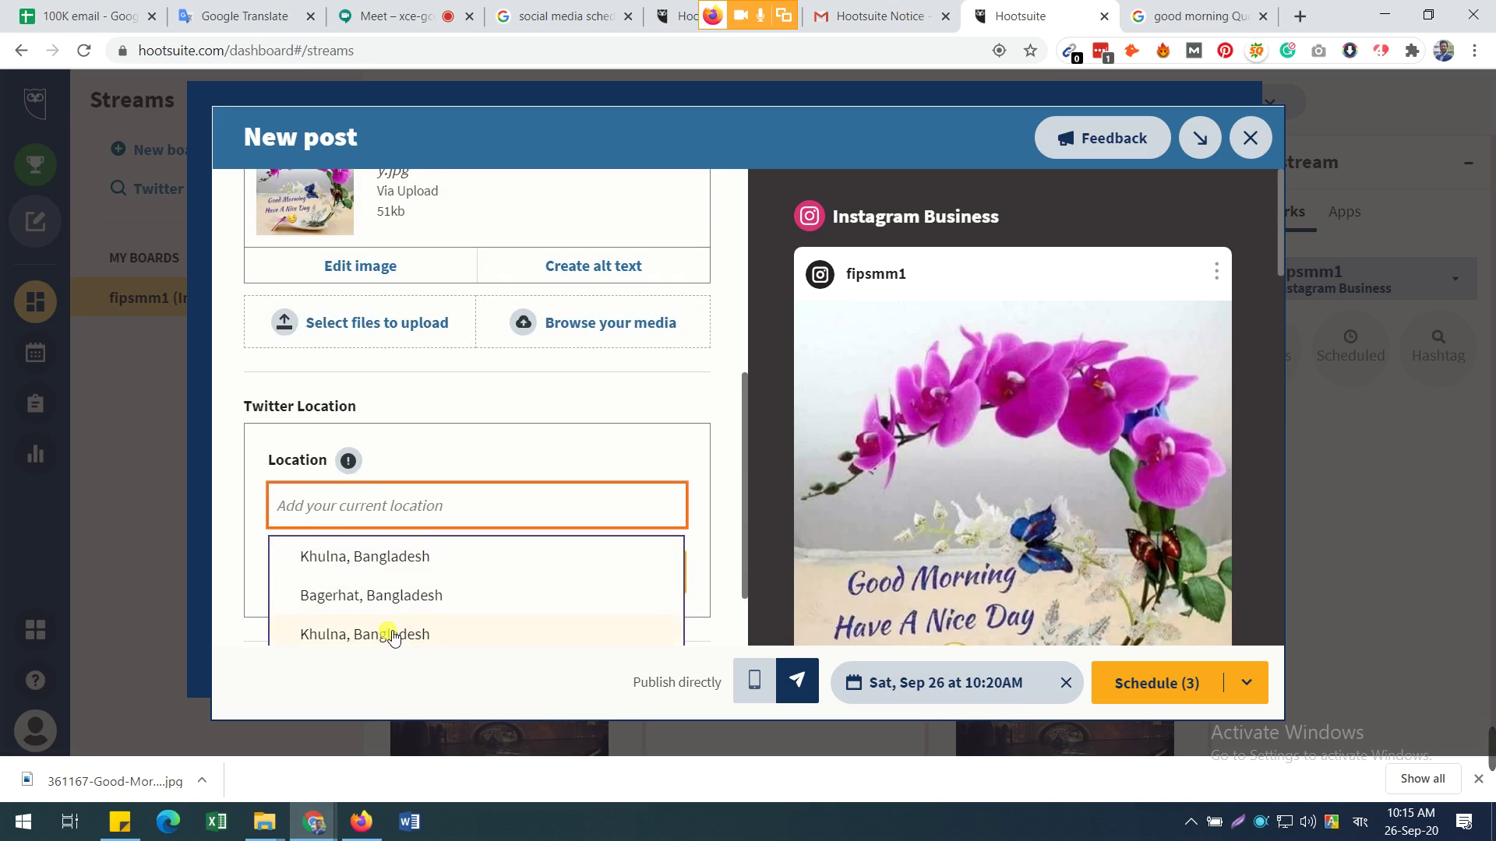
pyautogui.click(499, 554)
# Step: Search 'khulna', pick Khulna, Khulna, Bangladesh for Instagram, and apply both locations
pyautogui.scroll(-1, 468, 561)
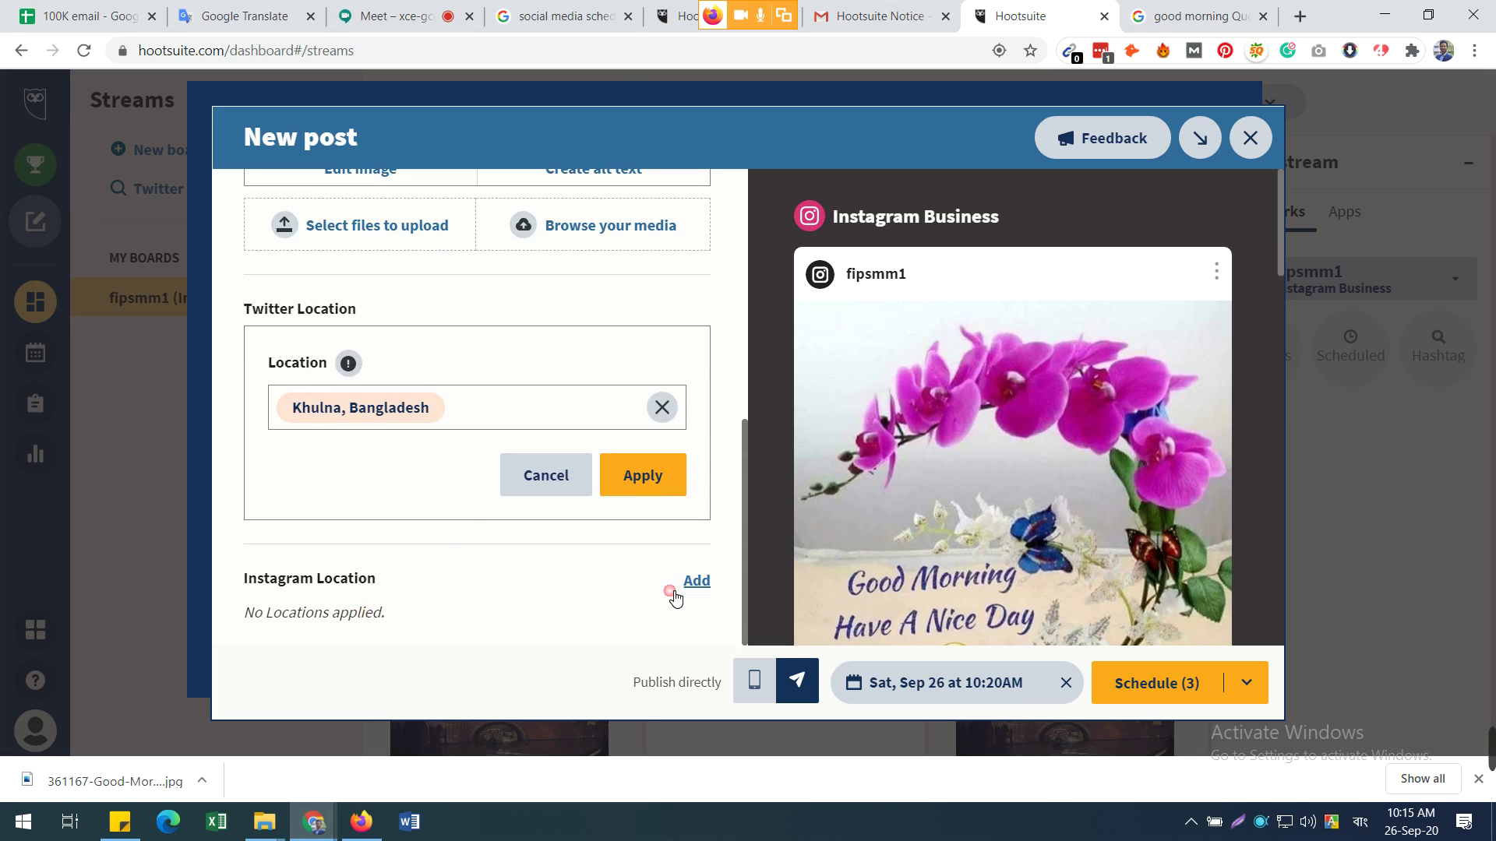
pyautogui.click(696, 580)
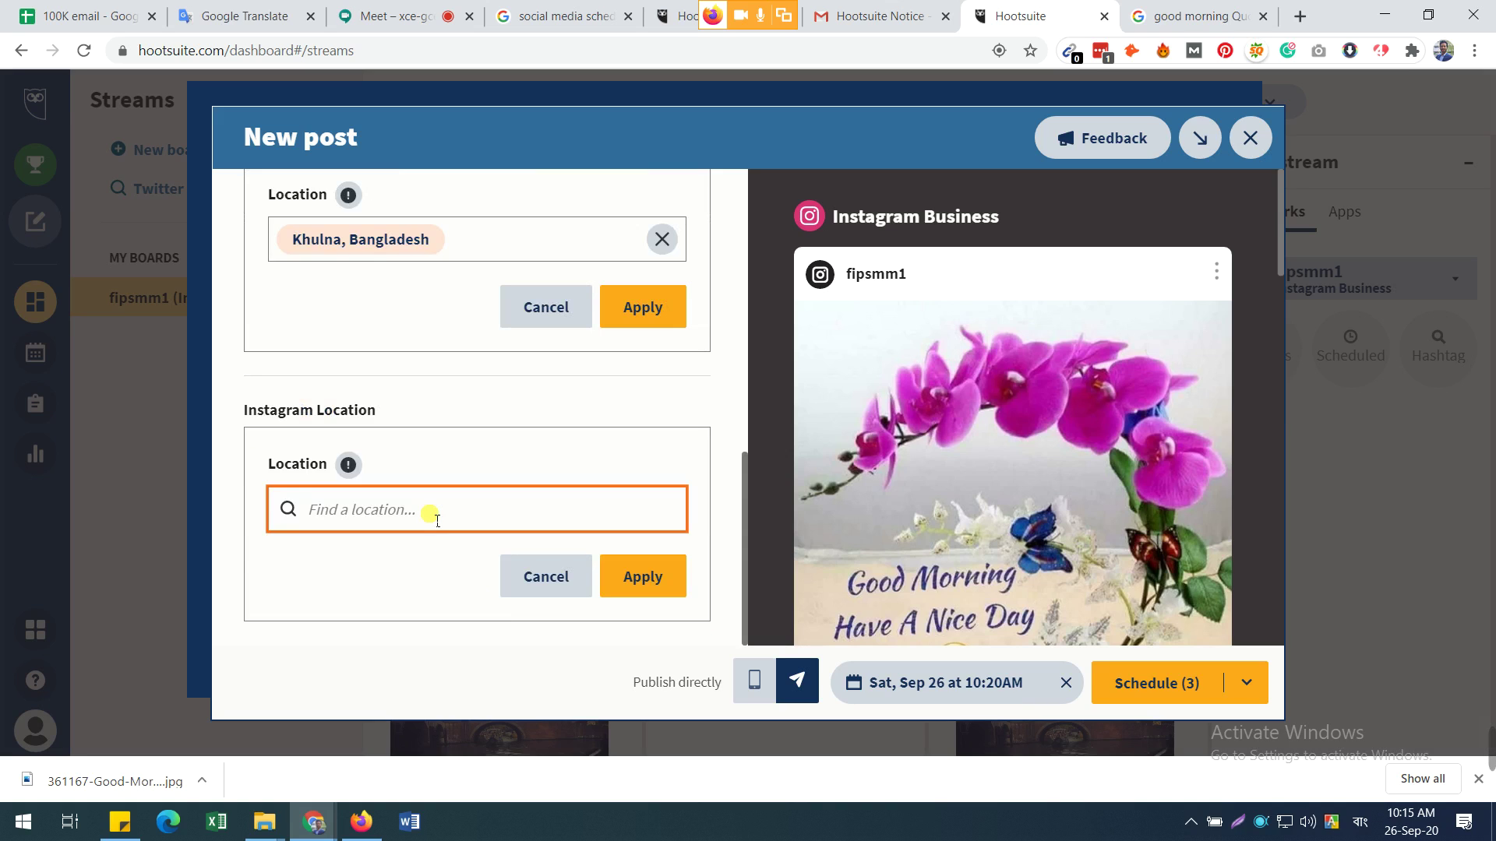
pyautogui.write('khul')
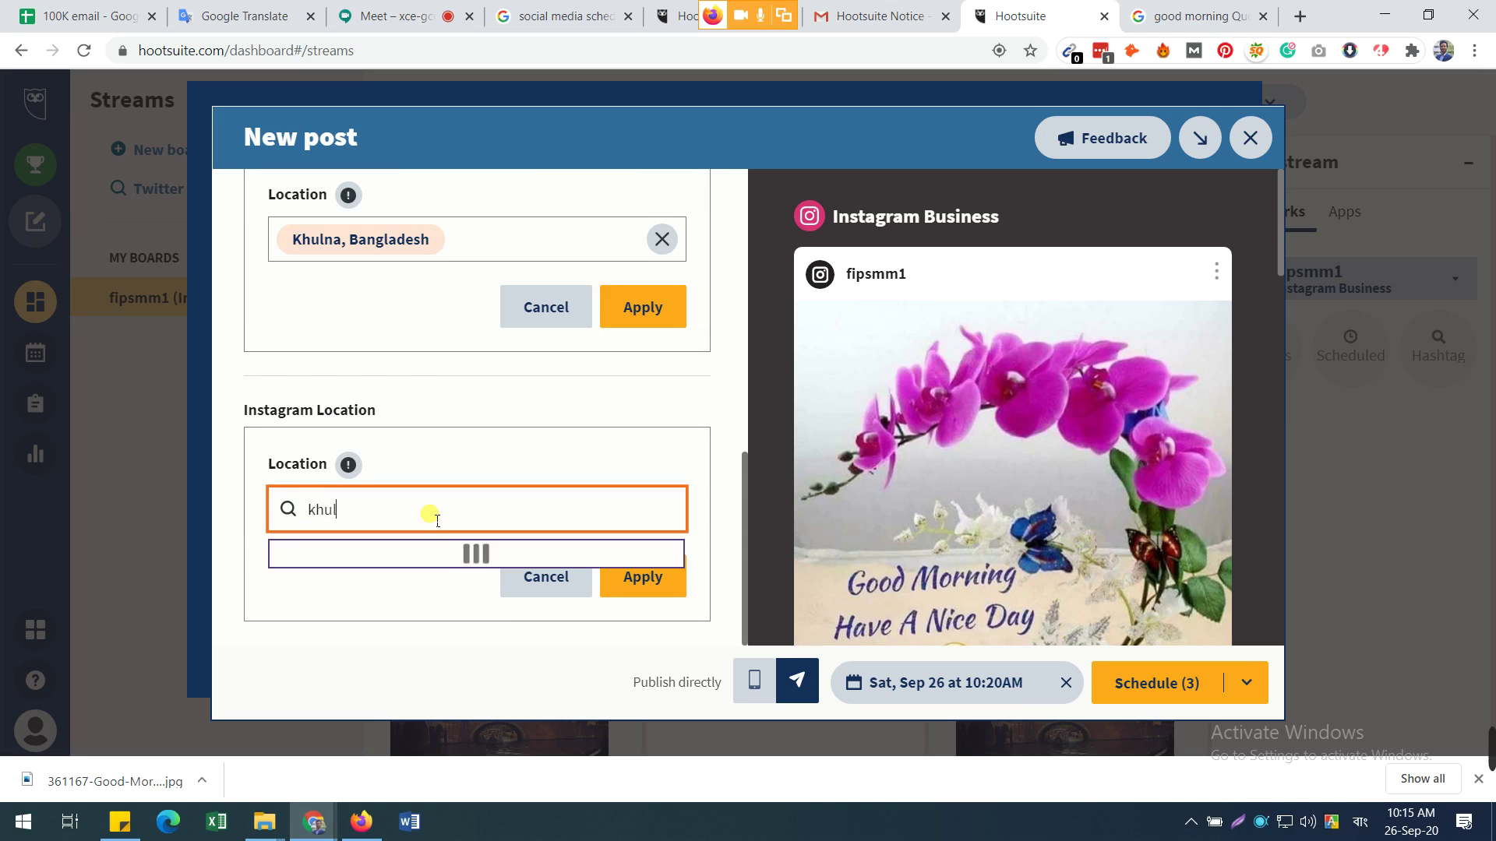
pyautogui.write('na')
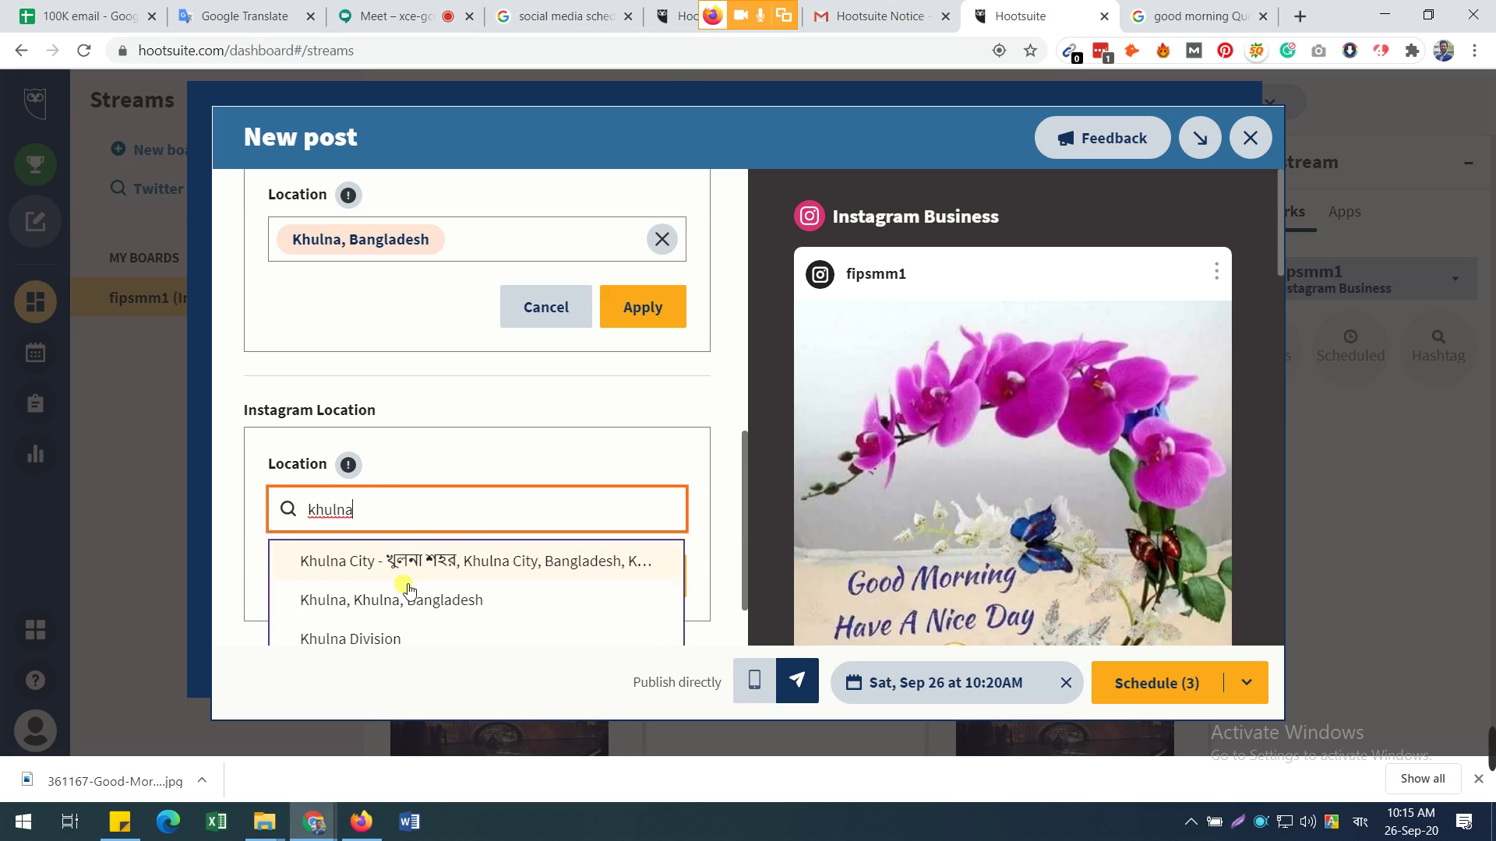
pyautogui.scroll(-1, 421, 645)
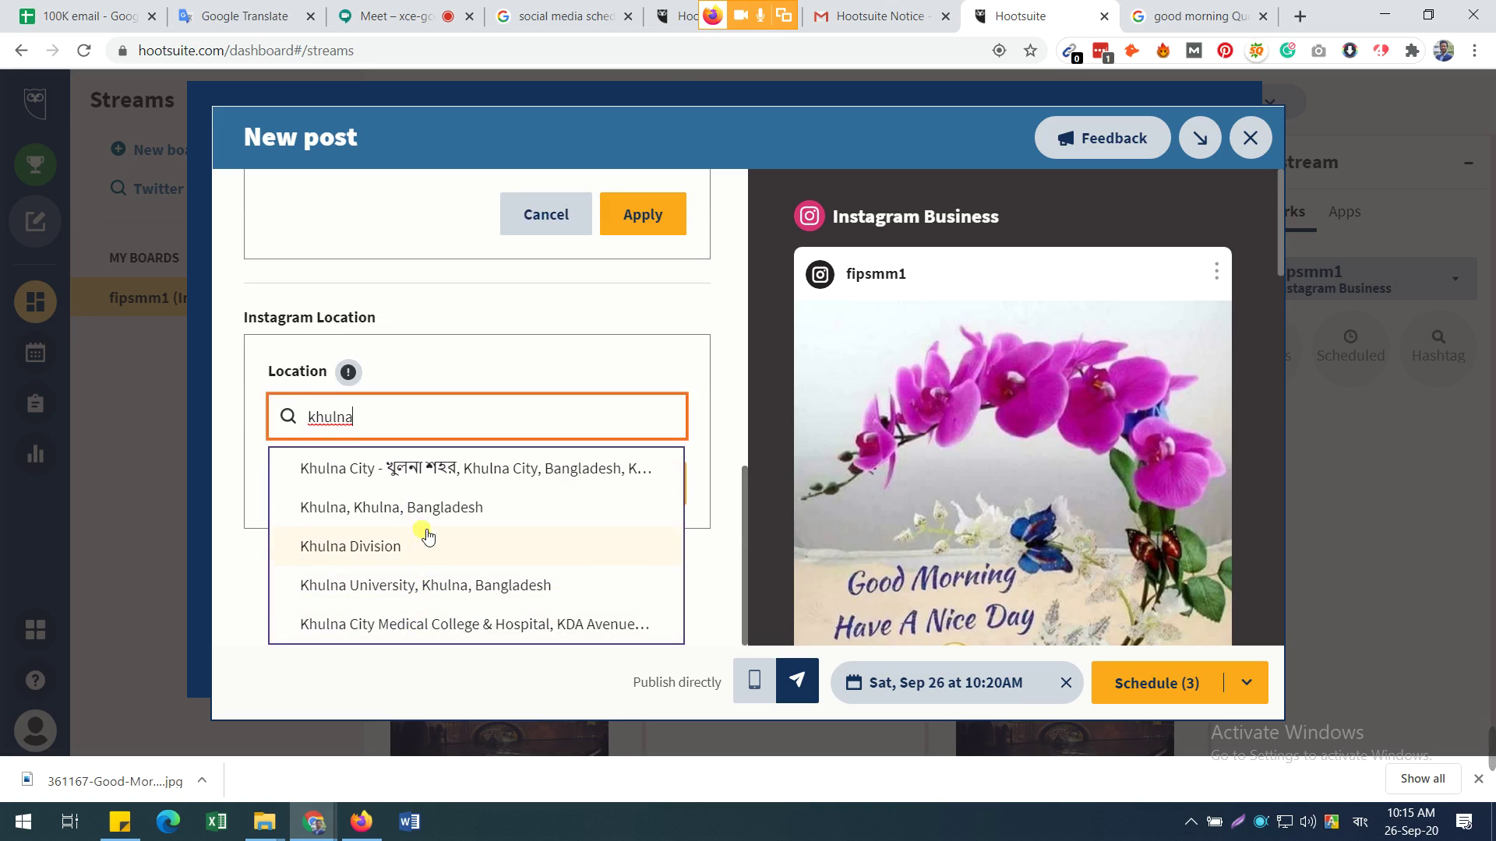
pyautogui.click(514, 516)
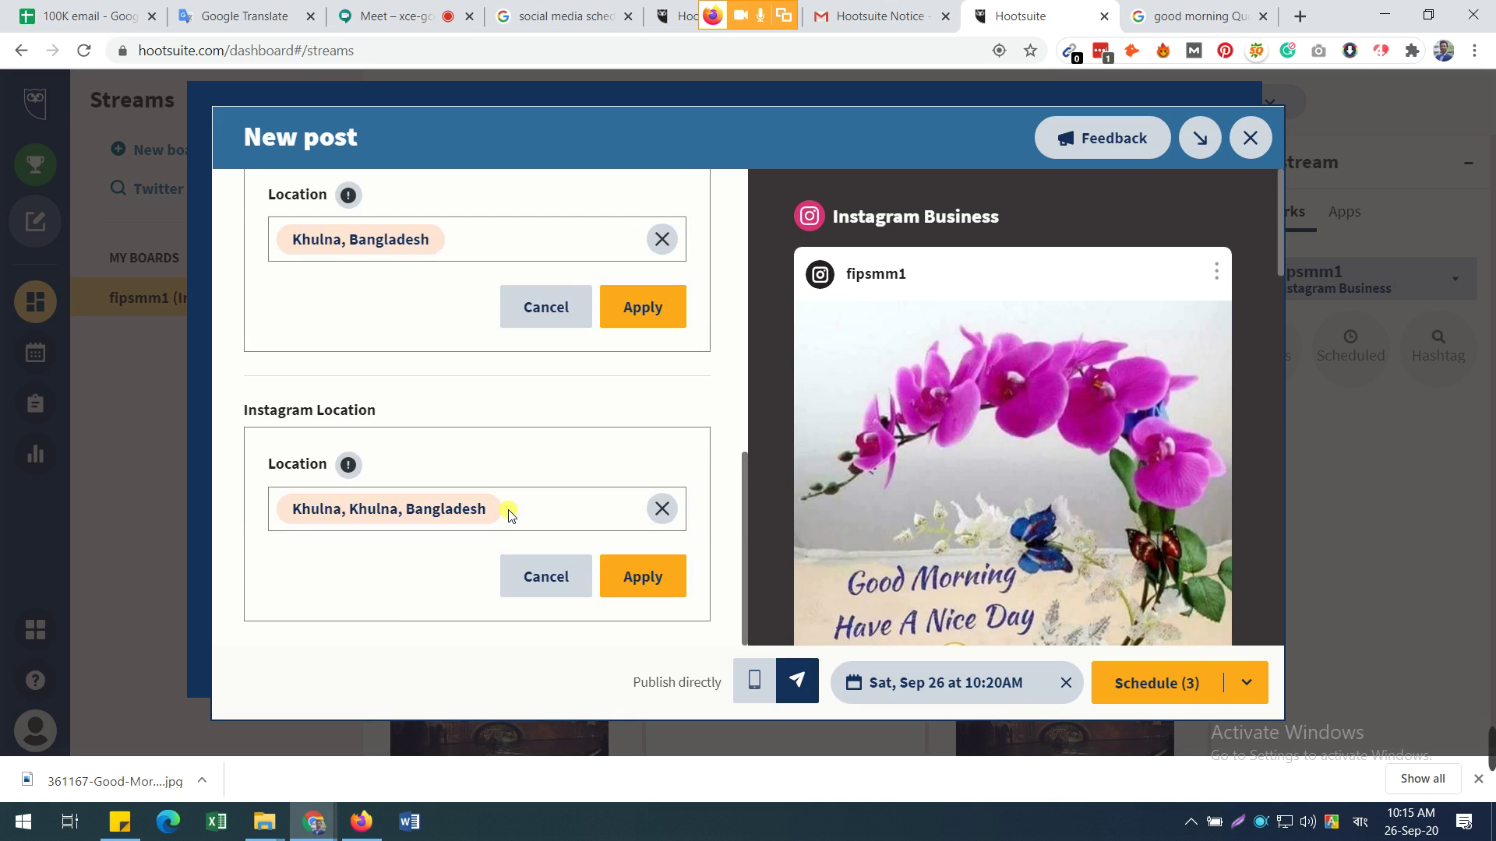
pyautogui.scroll(2, 468, 608)
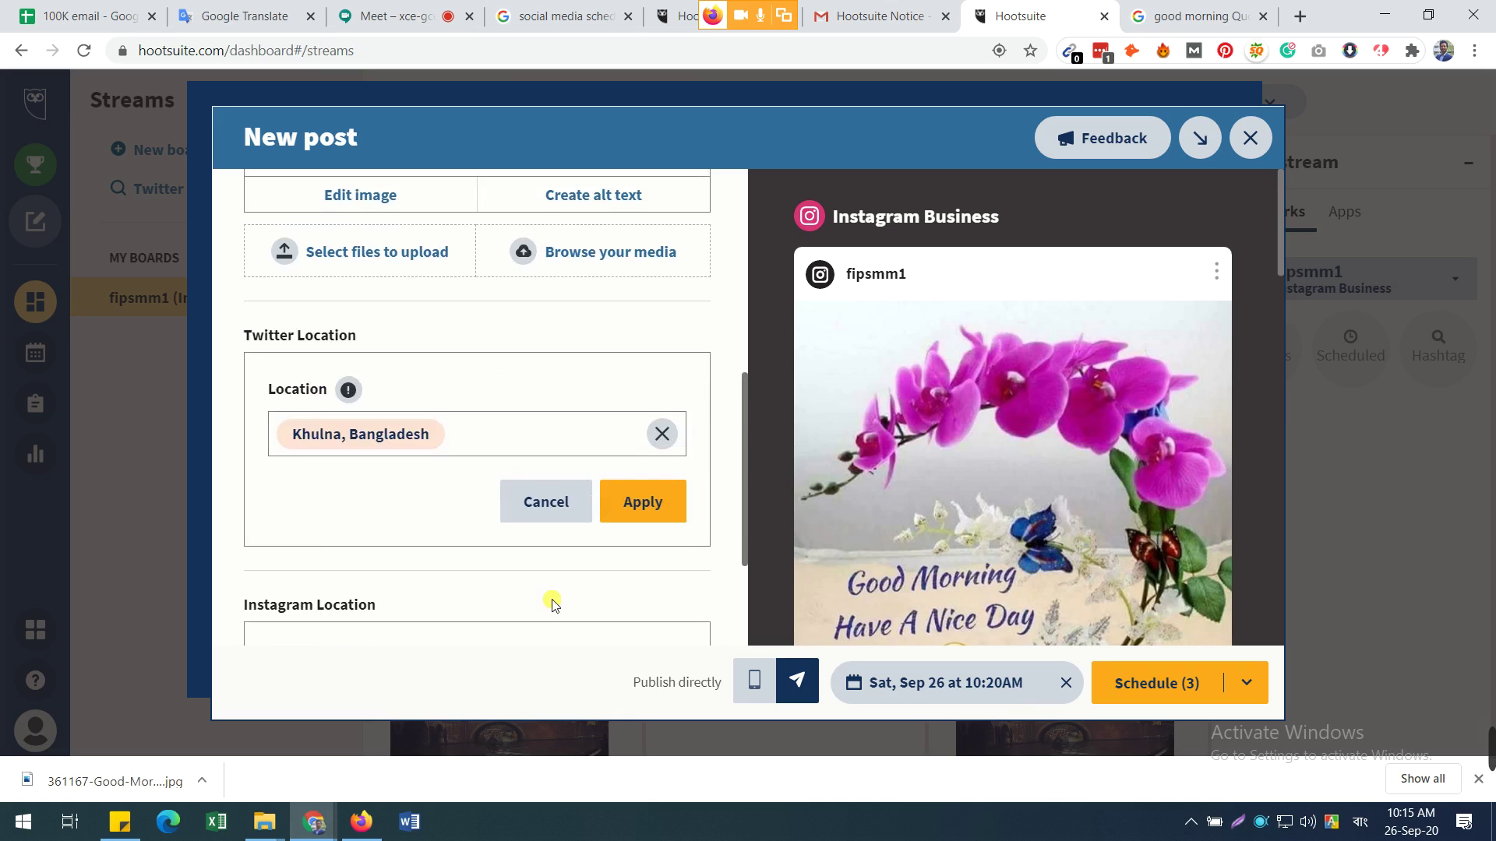
pyautogui.click(649, 513)
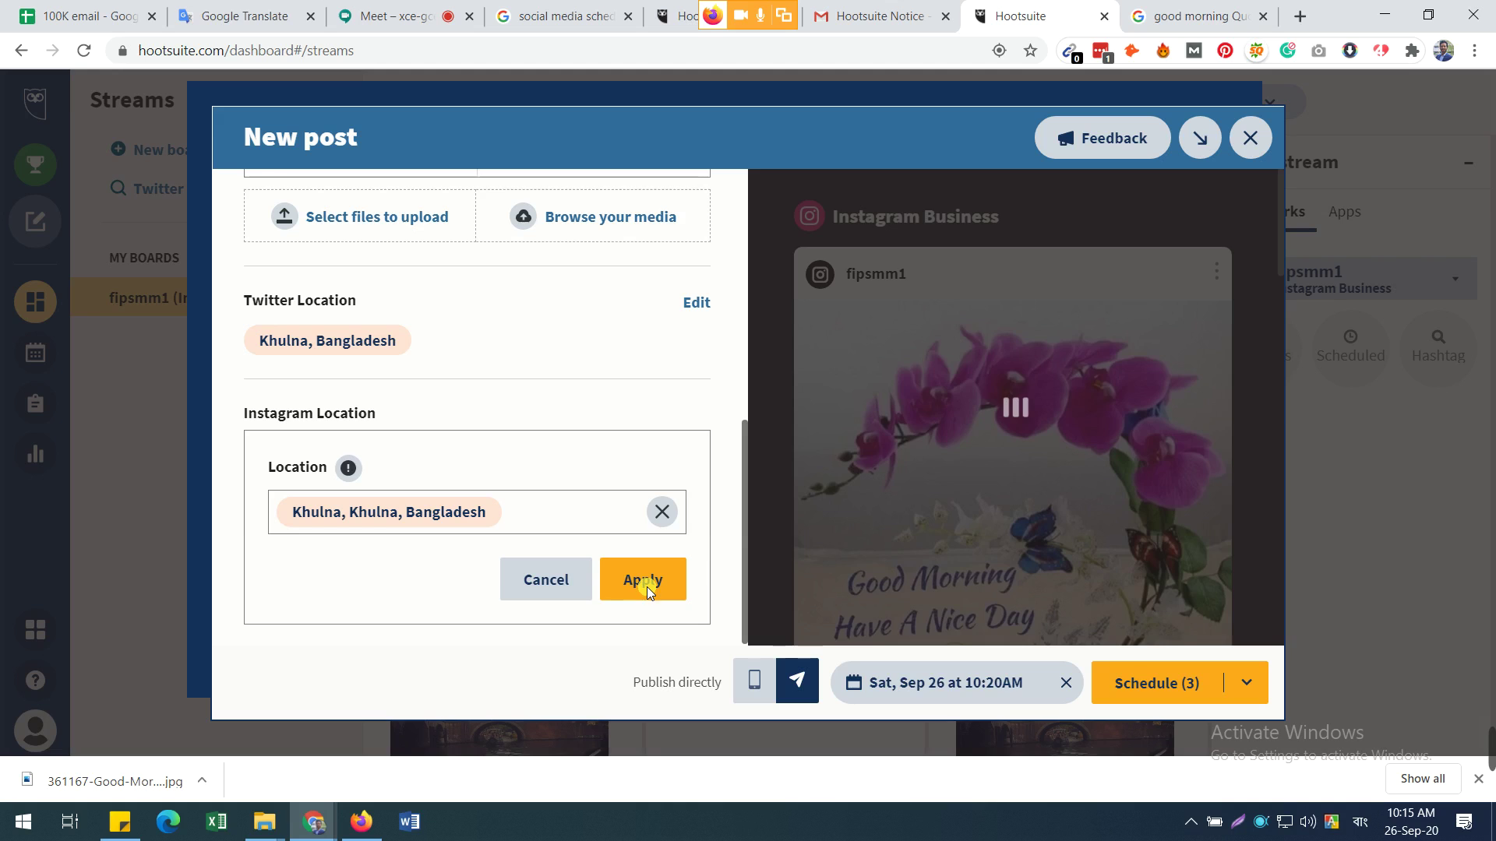
pyautogui.click(635, 575)
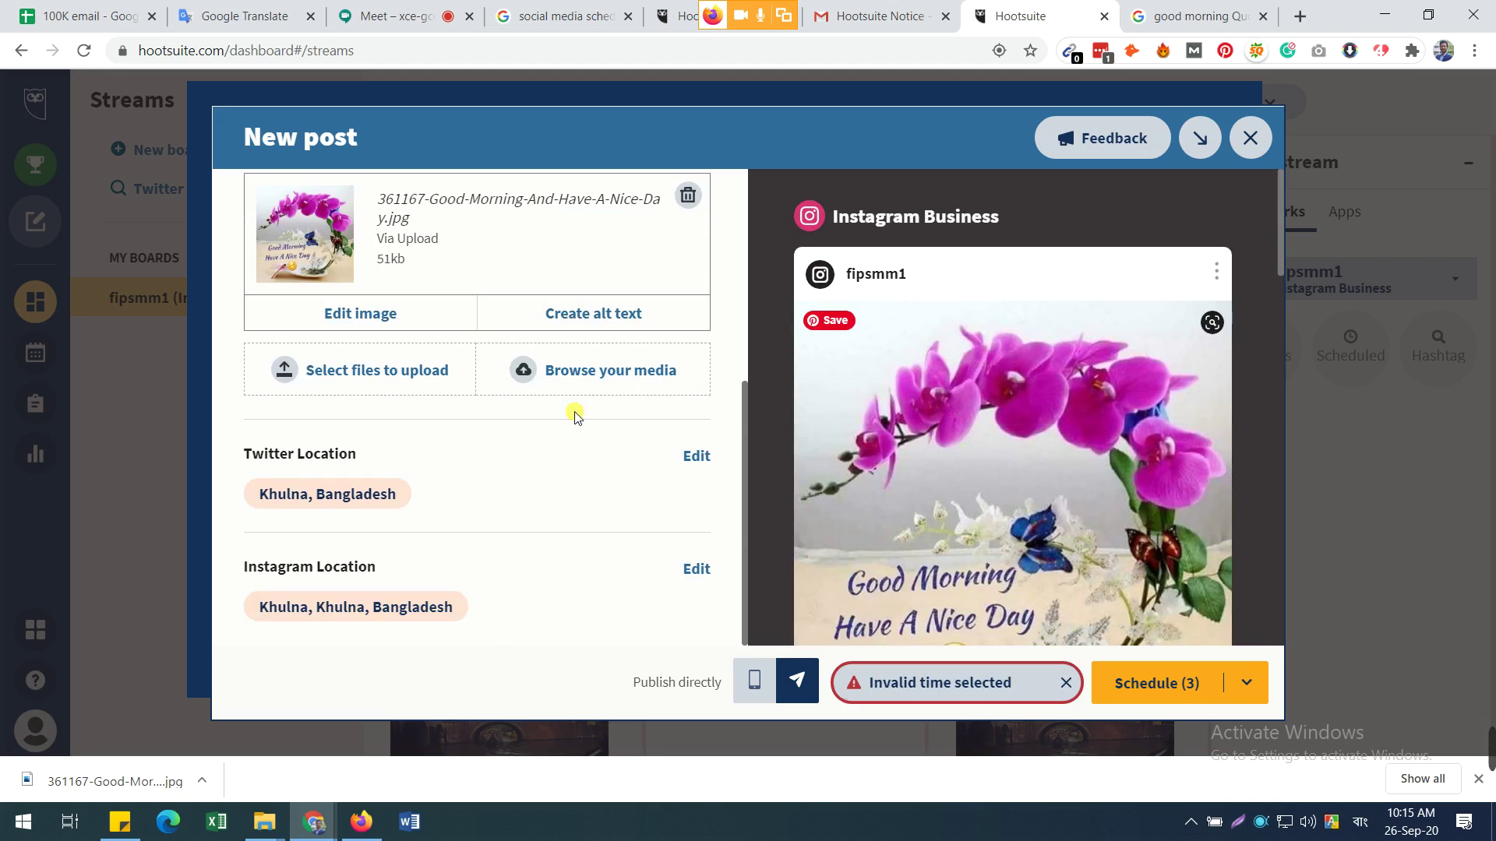
pyautogui.scroll(5, 565, 417)
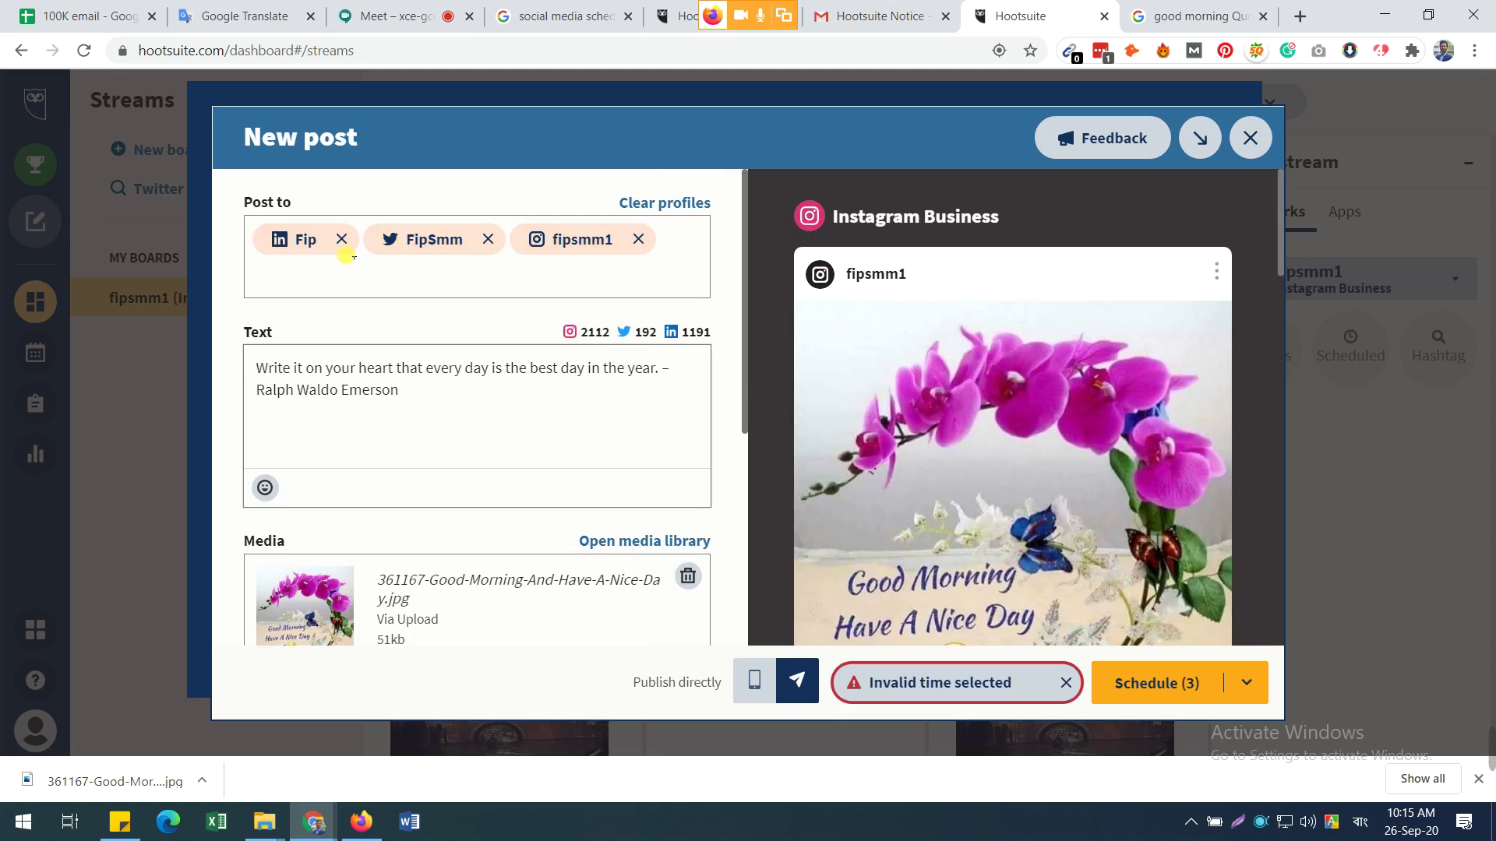
pyautogui.scroll(-3, 444, 280)
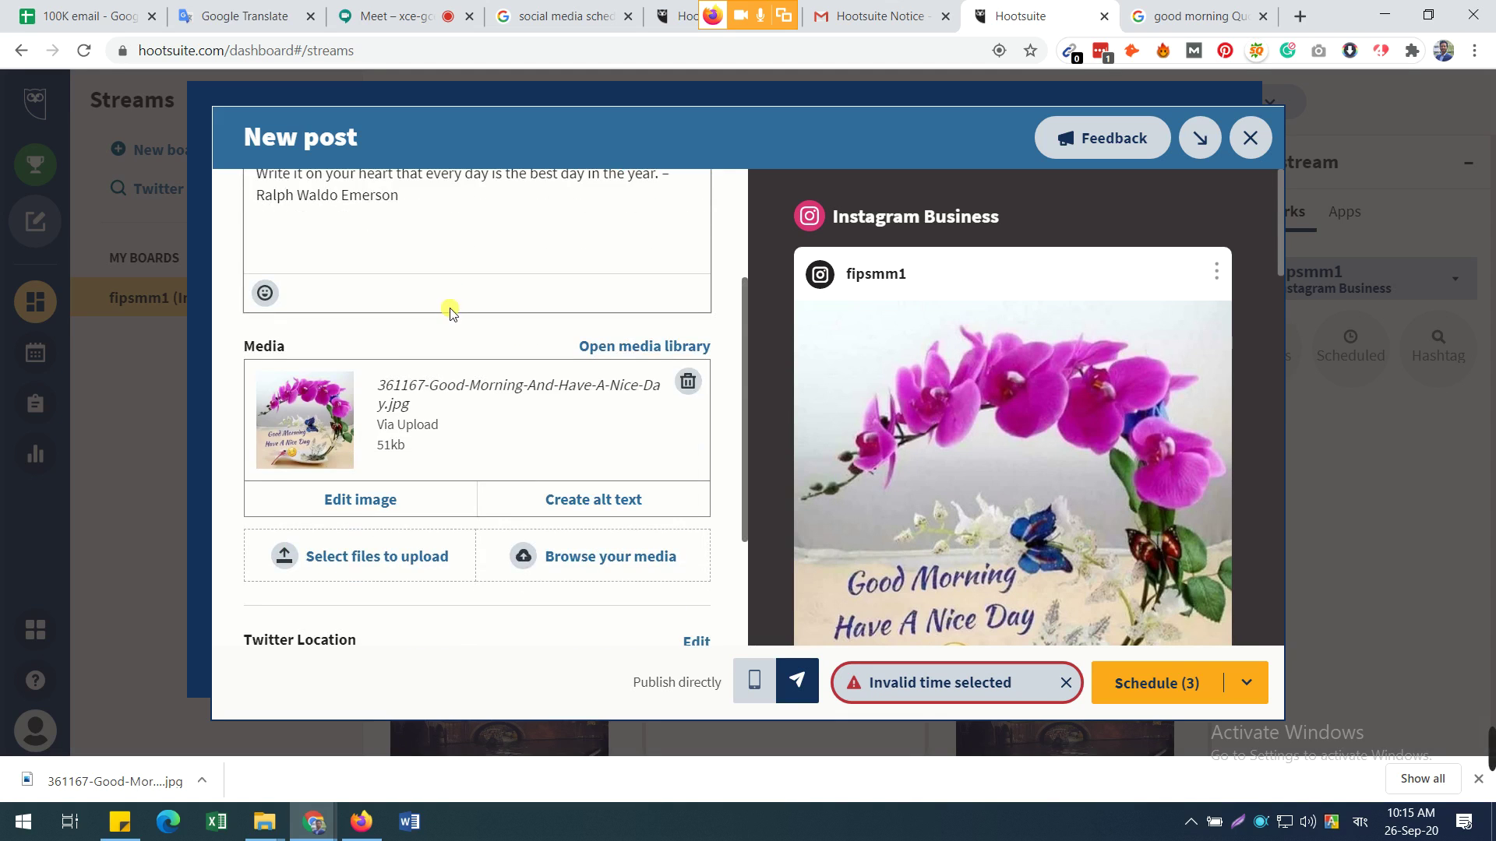
pyautogui.scroll(-1, 492, 353)
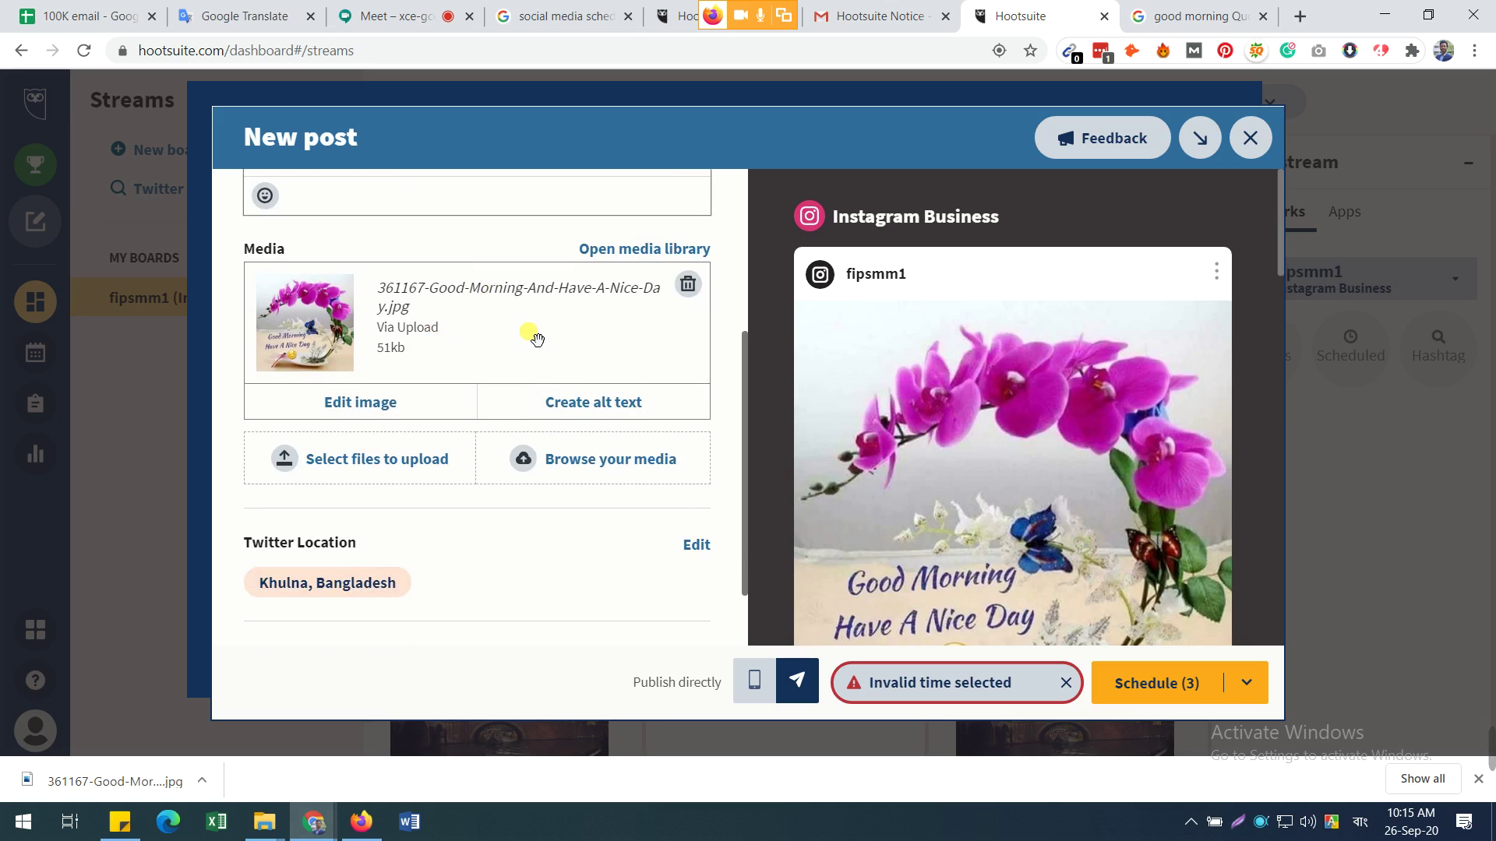
pyautogui.scroll(-1, 534, 334)
pyautogui.scroll(1, 475, 342)
pyautogui.scroll(-1, 495, 316)
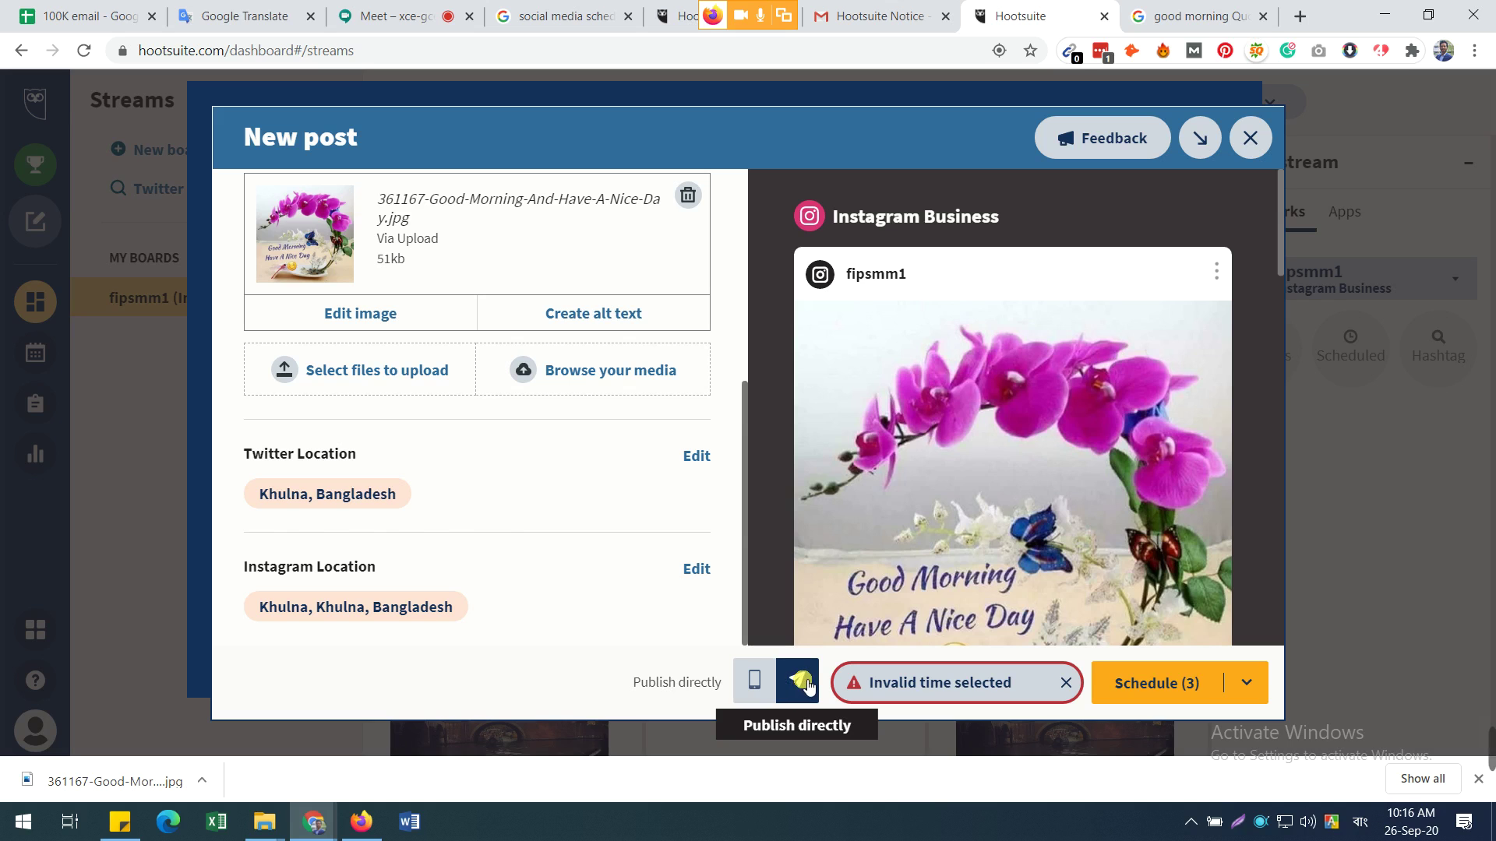
pyautogui.scroll(-7, 1122, 452)
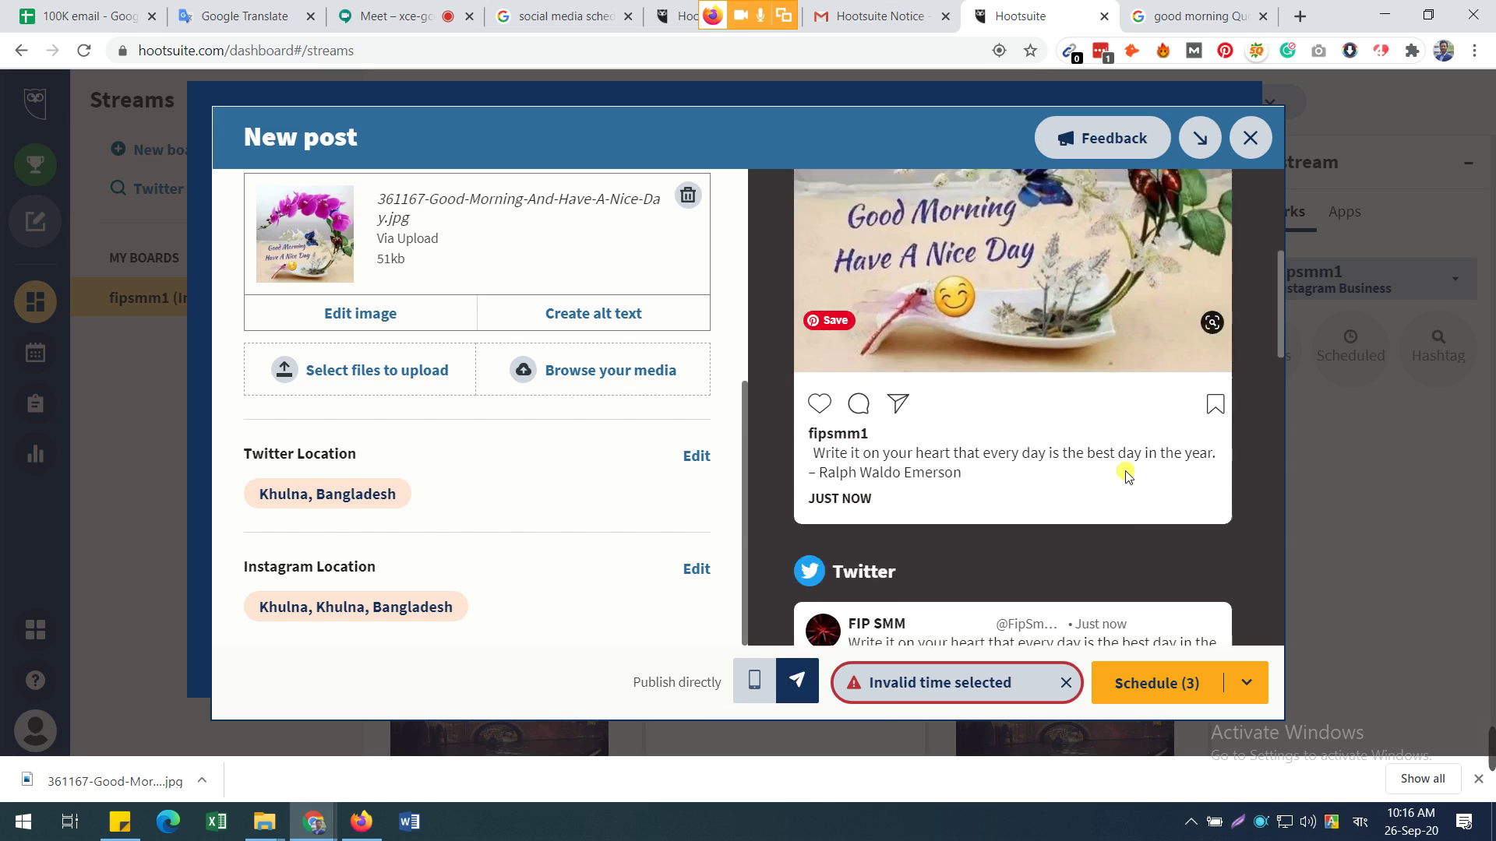
pyautogui.scroll(-3, 1121, 479)
pyautogui.scroll(10, 1118, 495)
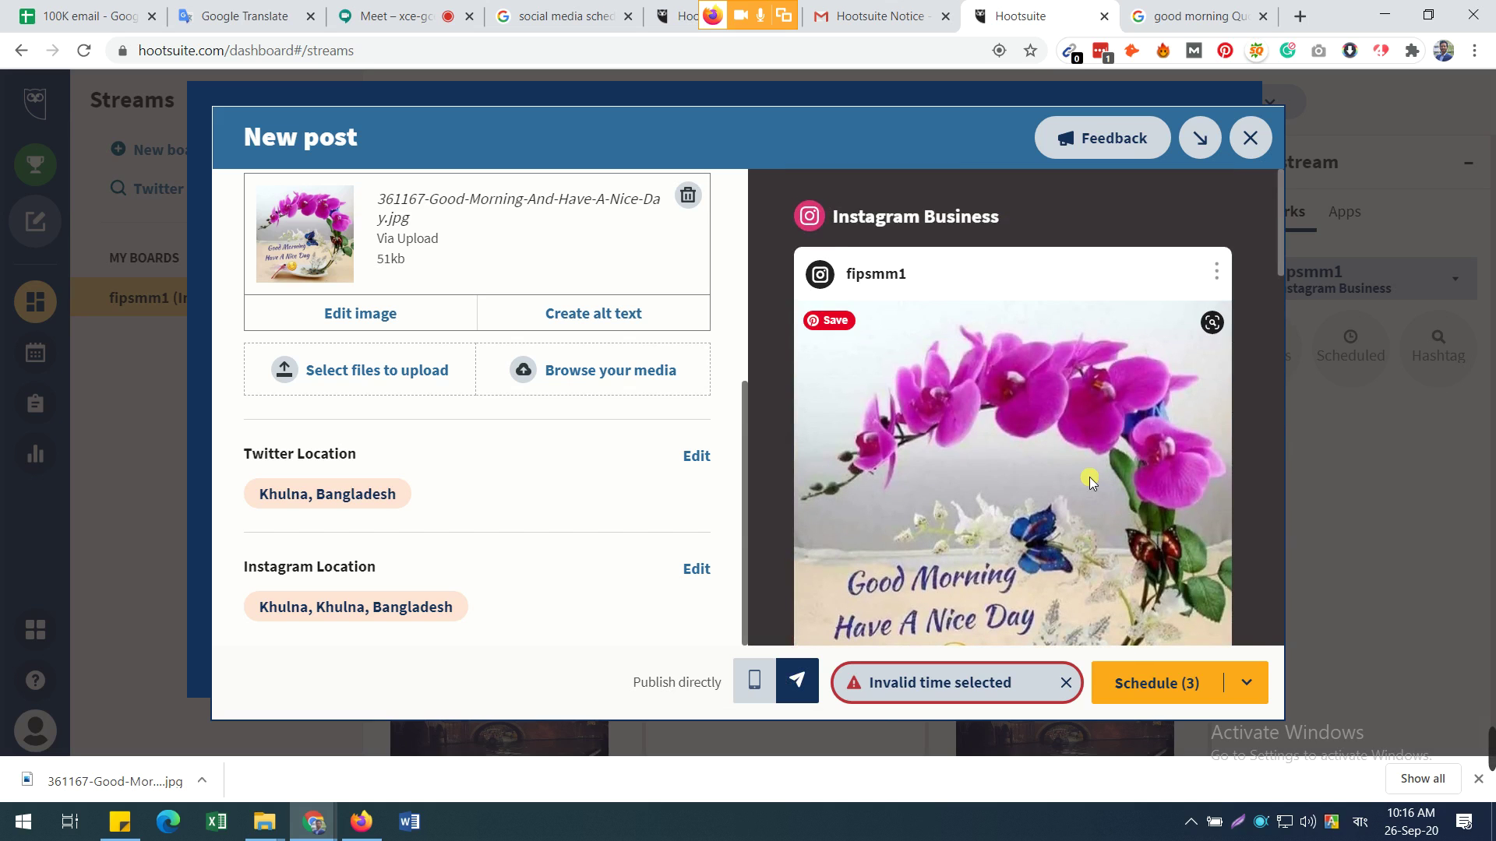
pyautogui.scroll(-1, 1089, 477)
pyautogui.scroll(1, 1092, 471)
pyautogui.scroll(-7, 1005, 372)
pyautogui.scroll(-3, 1026, 389)
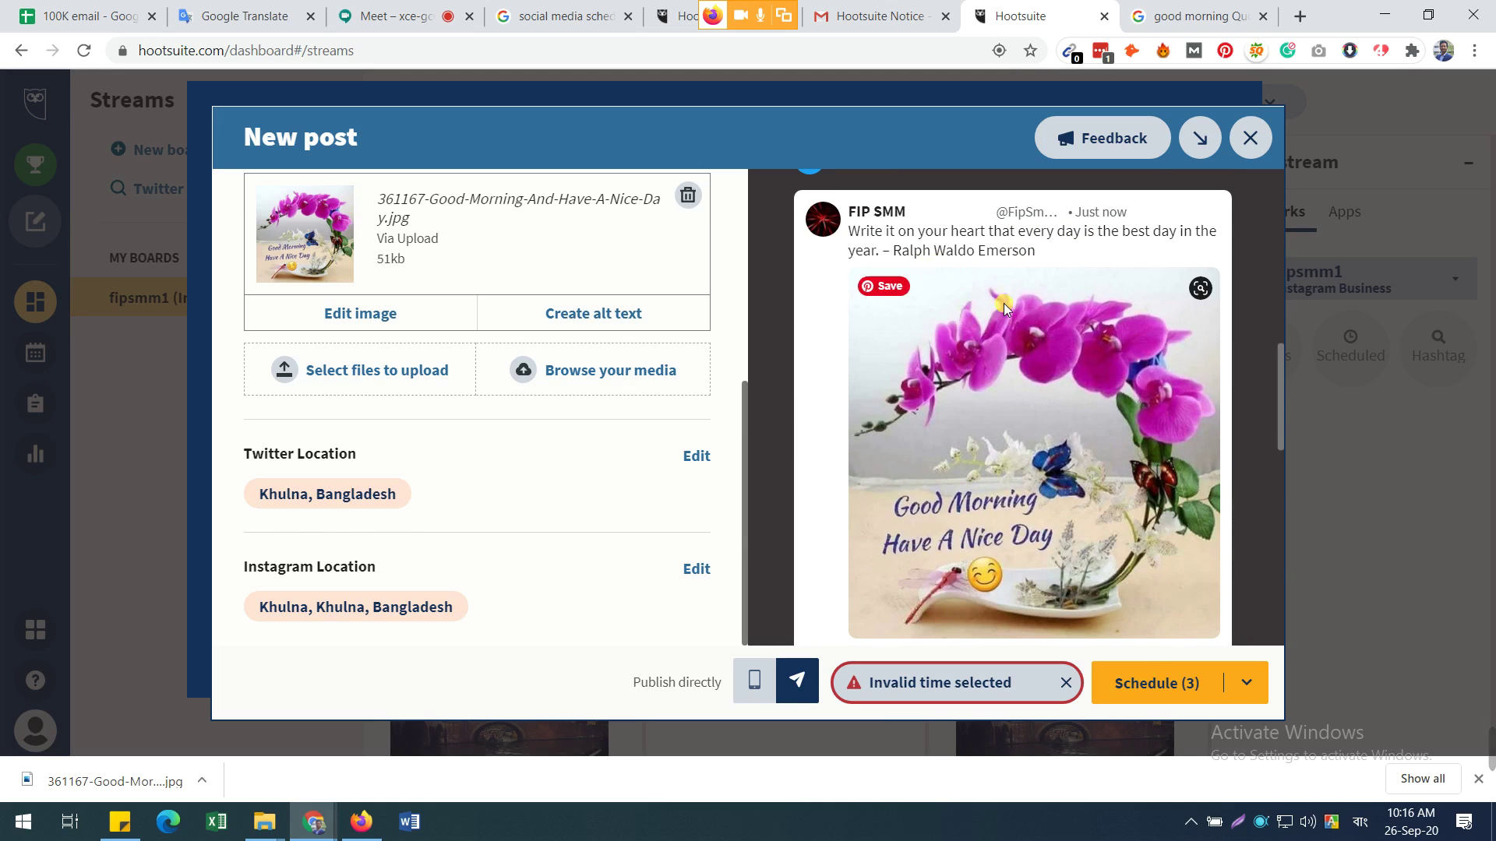
pyautogui.scroll(-6, 1035, 333)
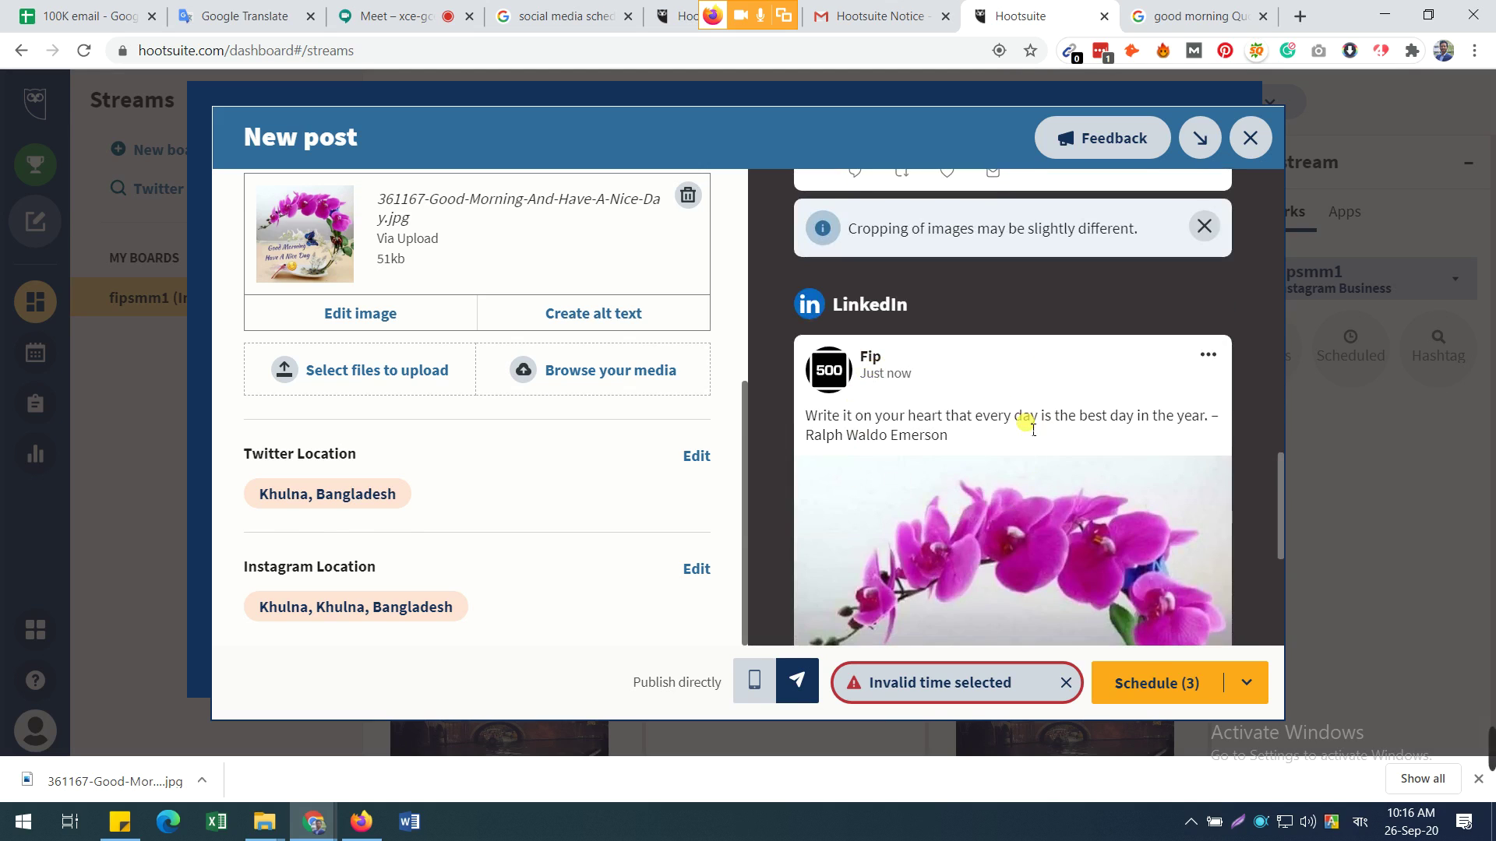
pyautogui.scroll(-5, 1025, 421)
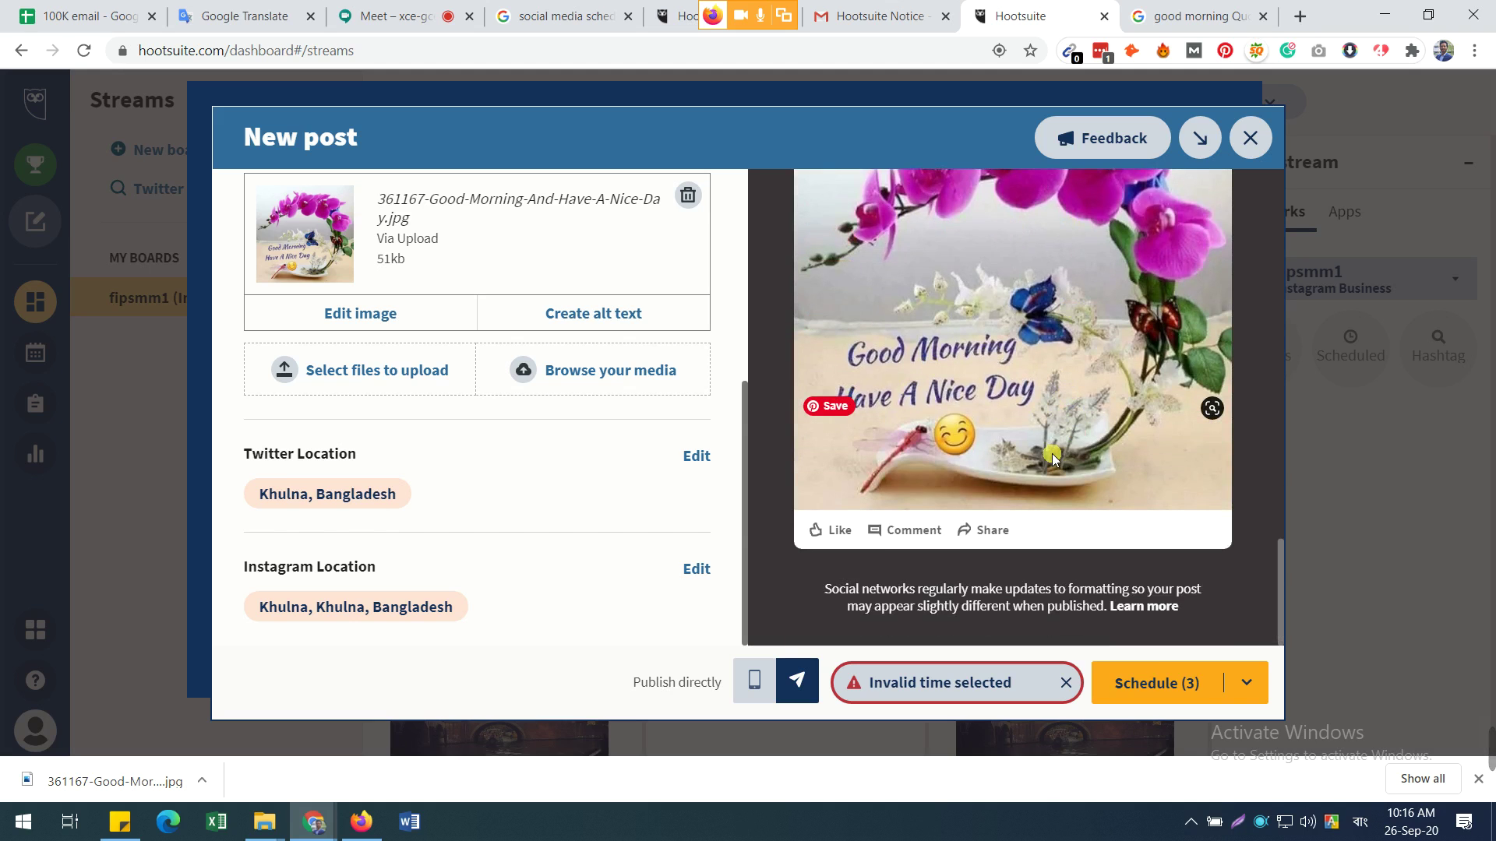
# Step: Reschedule the post to Wed, Sep 30 at 10:00 AM by setting the minutes to 00
pyautogui.click(982, 696)
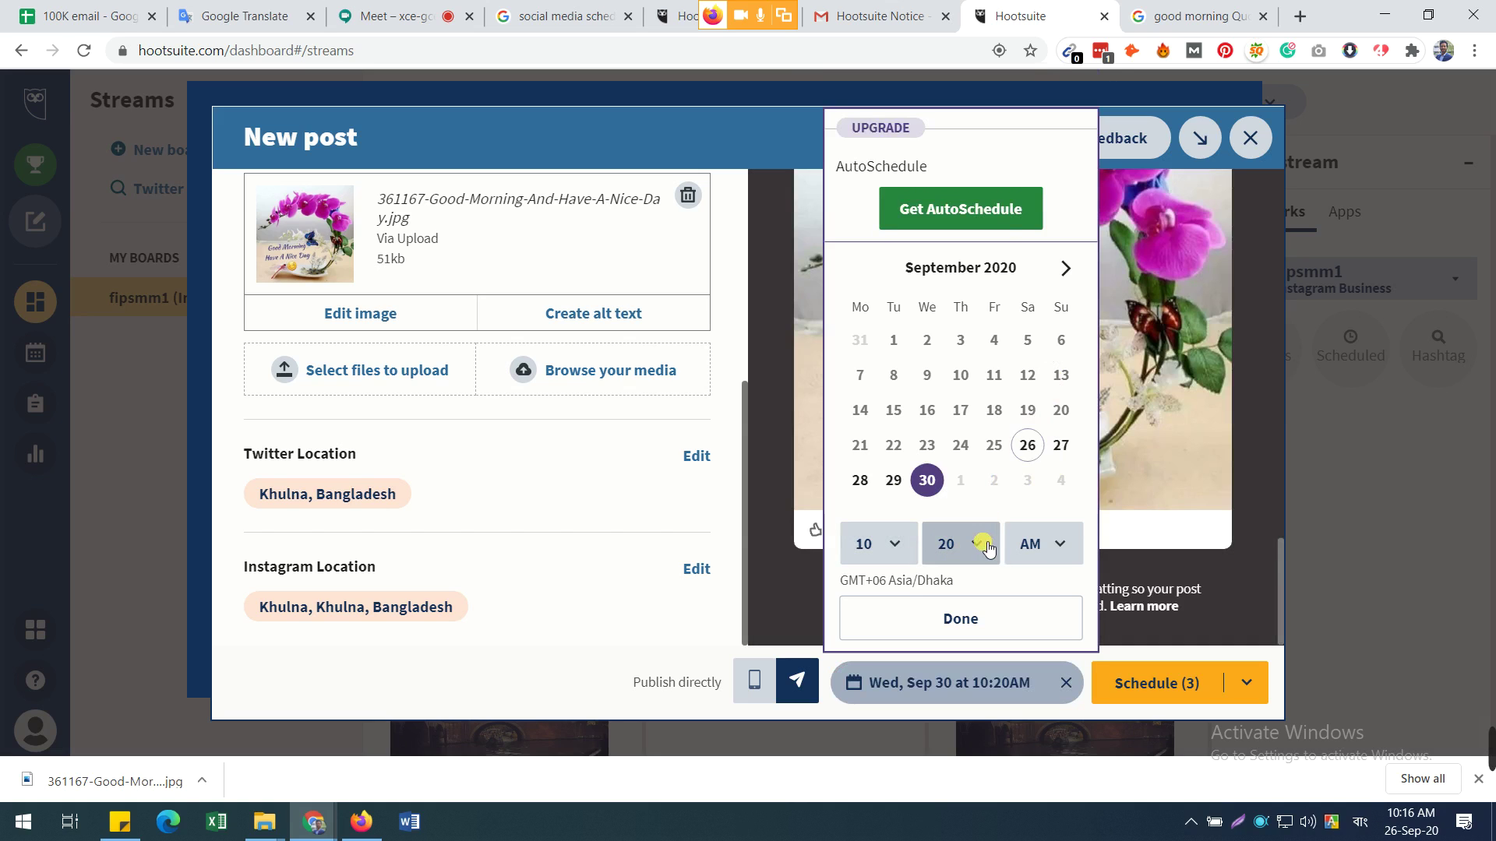
pyautogui.click(997, 547)
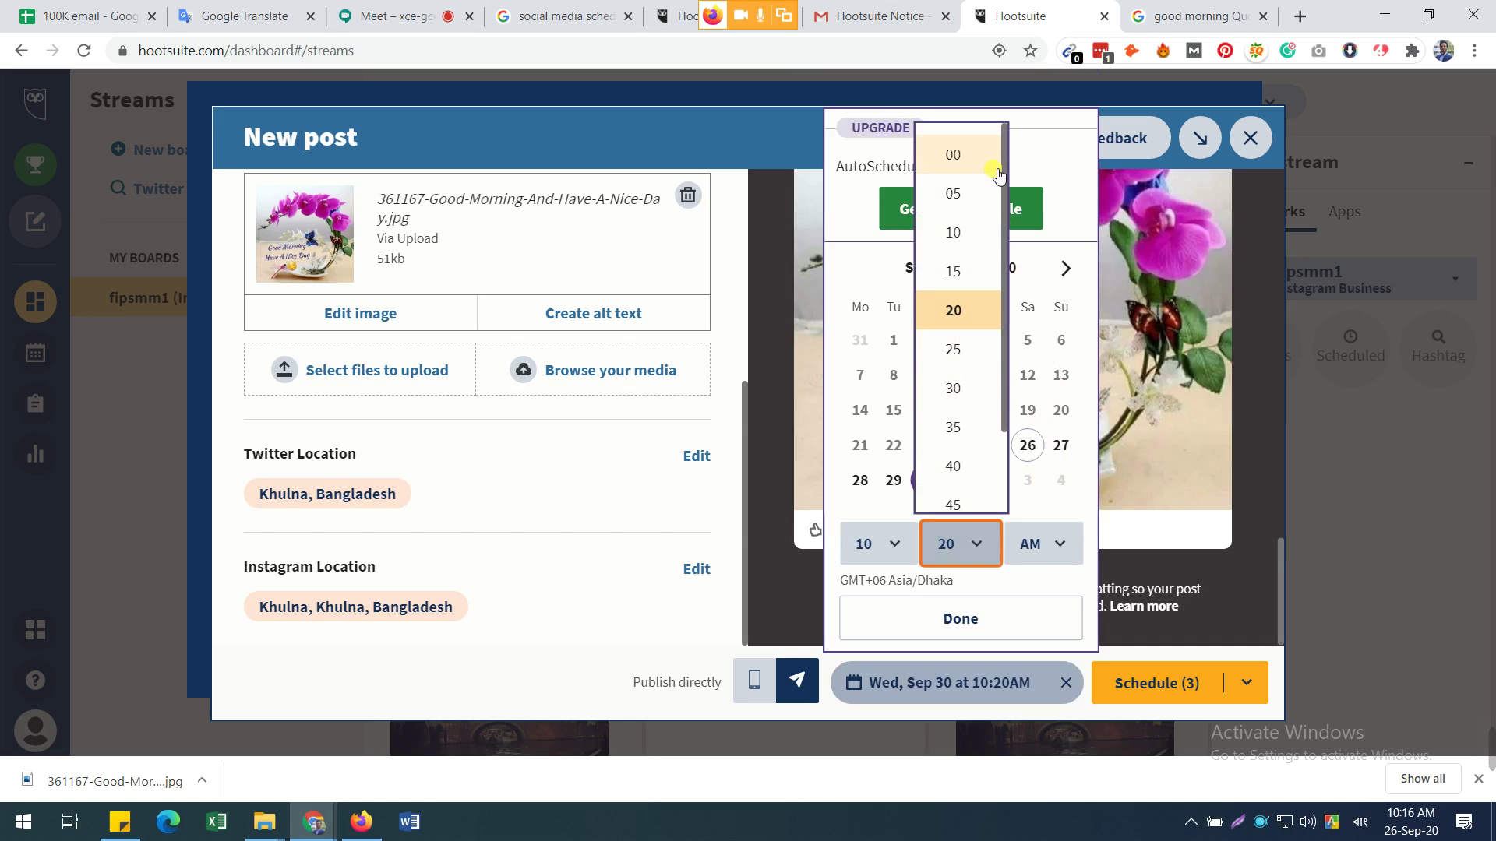
pyautogui.click(956, 623)
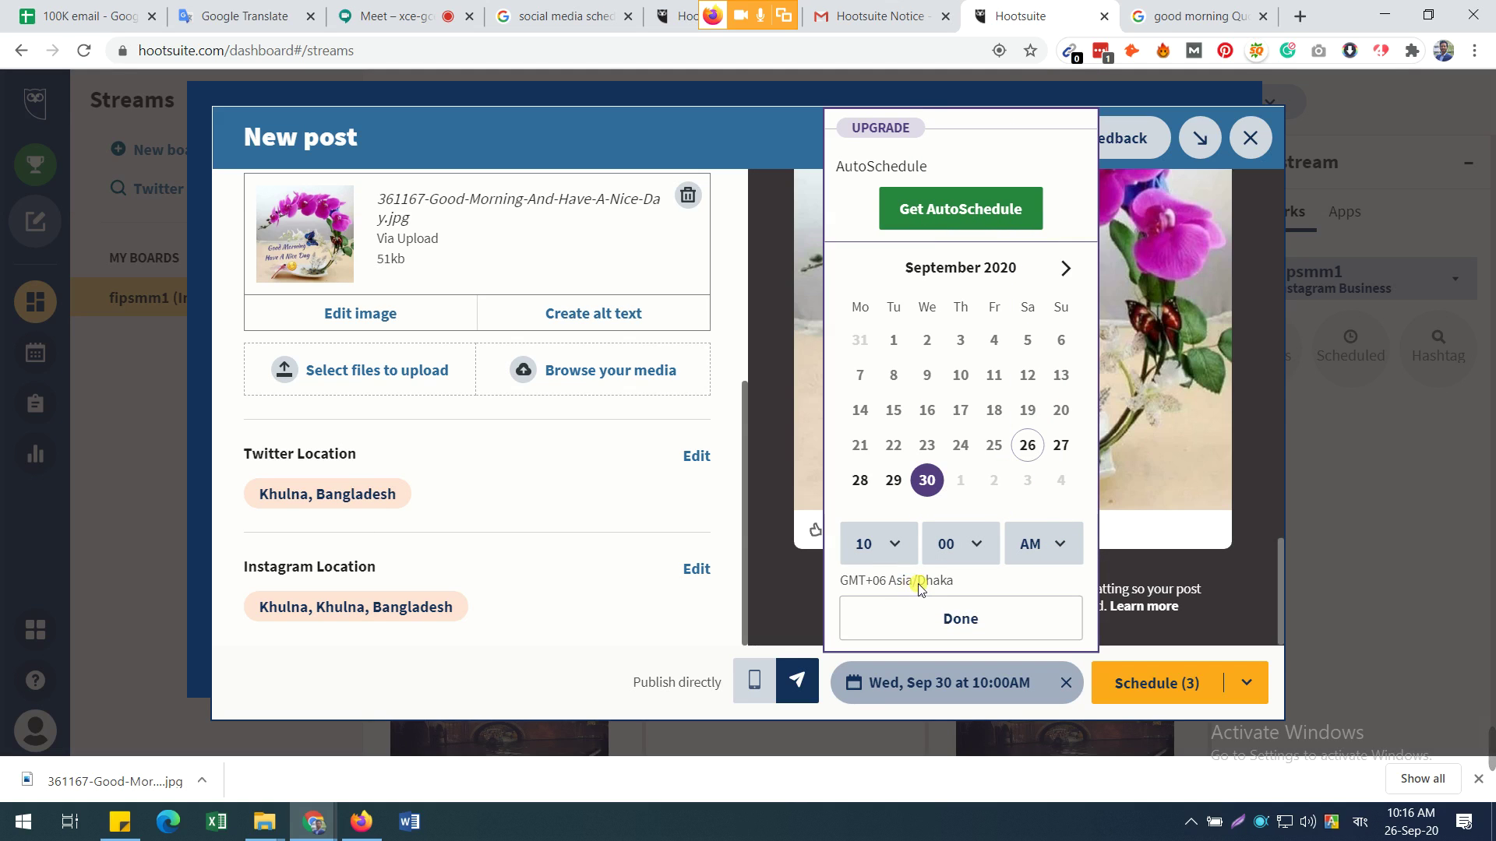
pyautogui.click(949, 619)
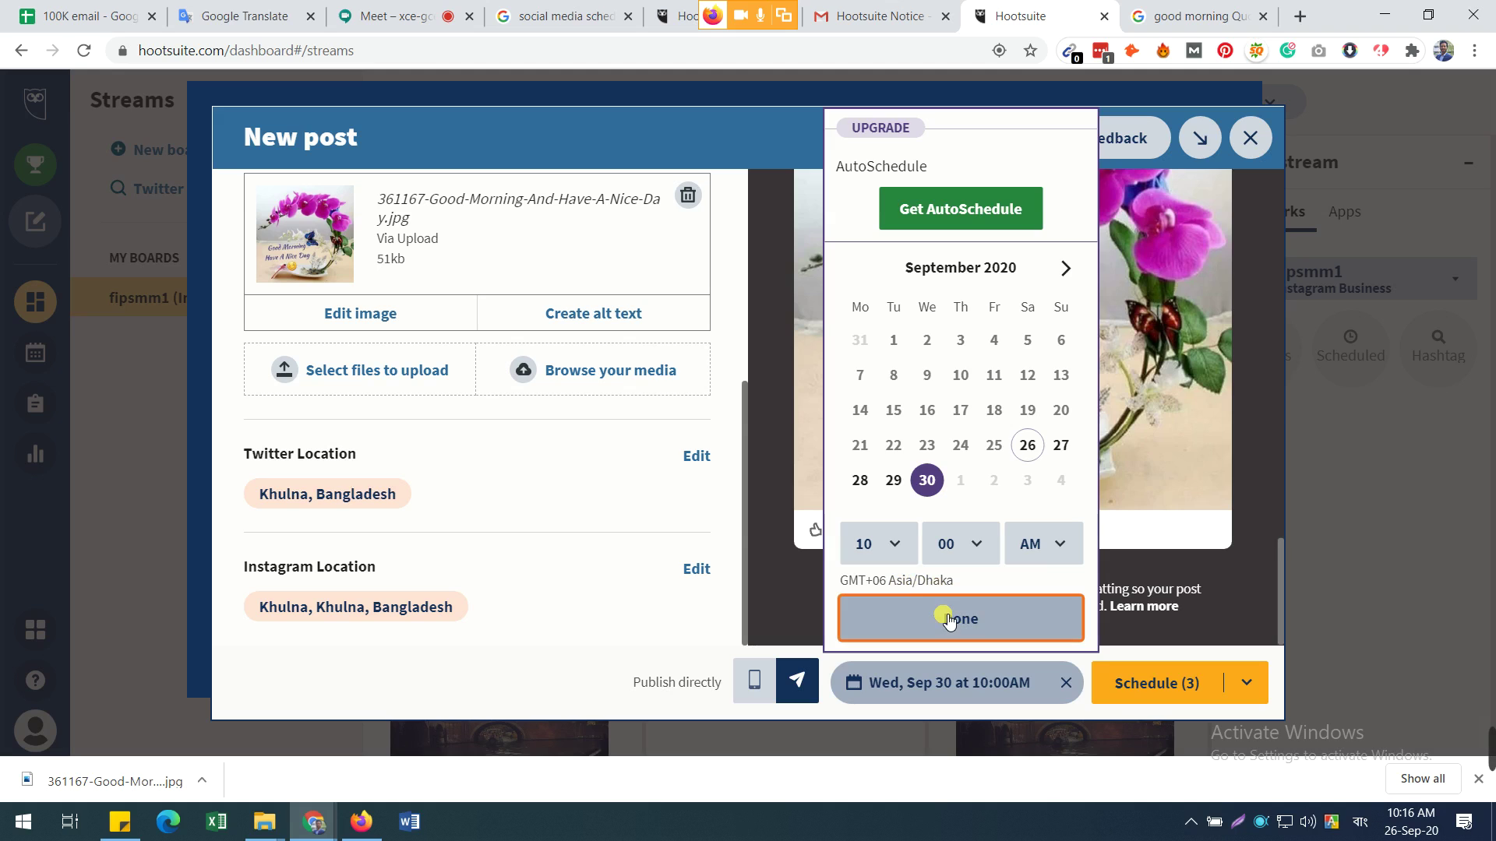
# Step: Look over the extra scheduling options, then schedule the post to all three accounts
pyautogui.click(1248, 683)
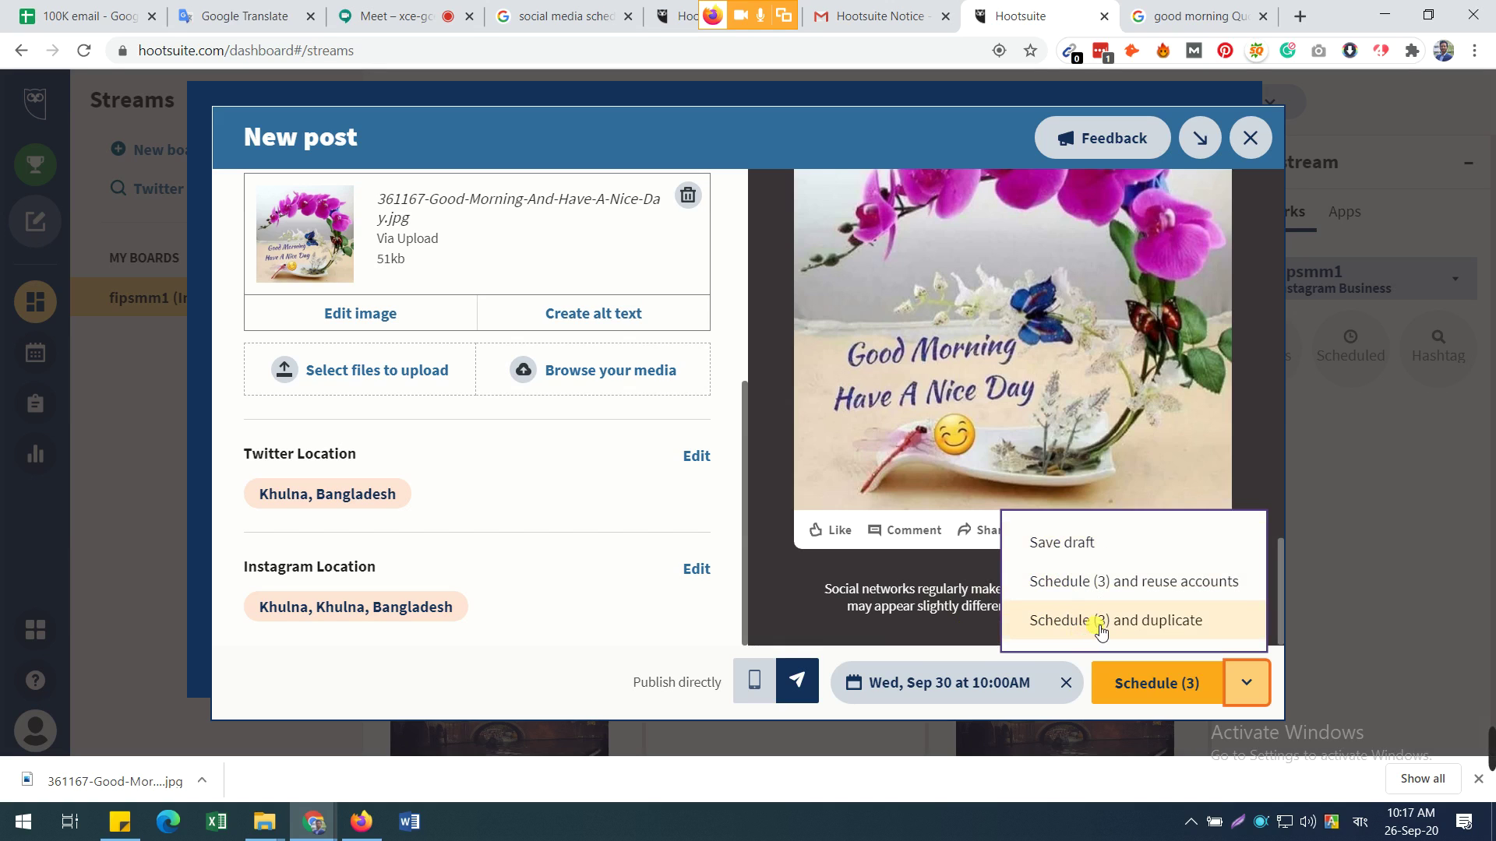
pyautogui.click(963, 629)
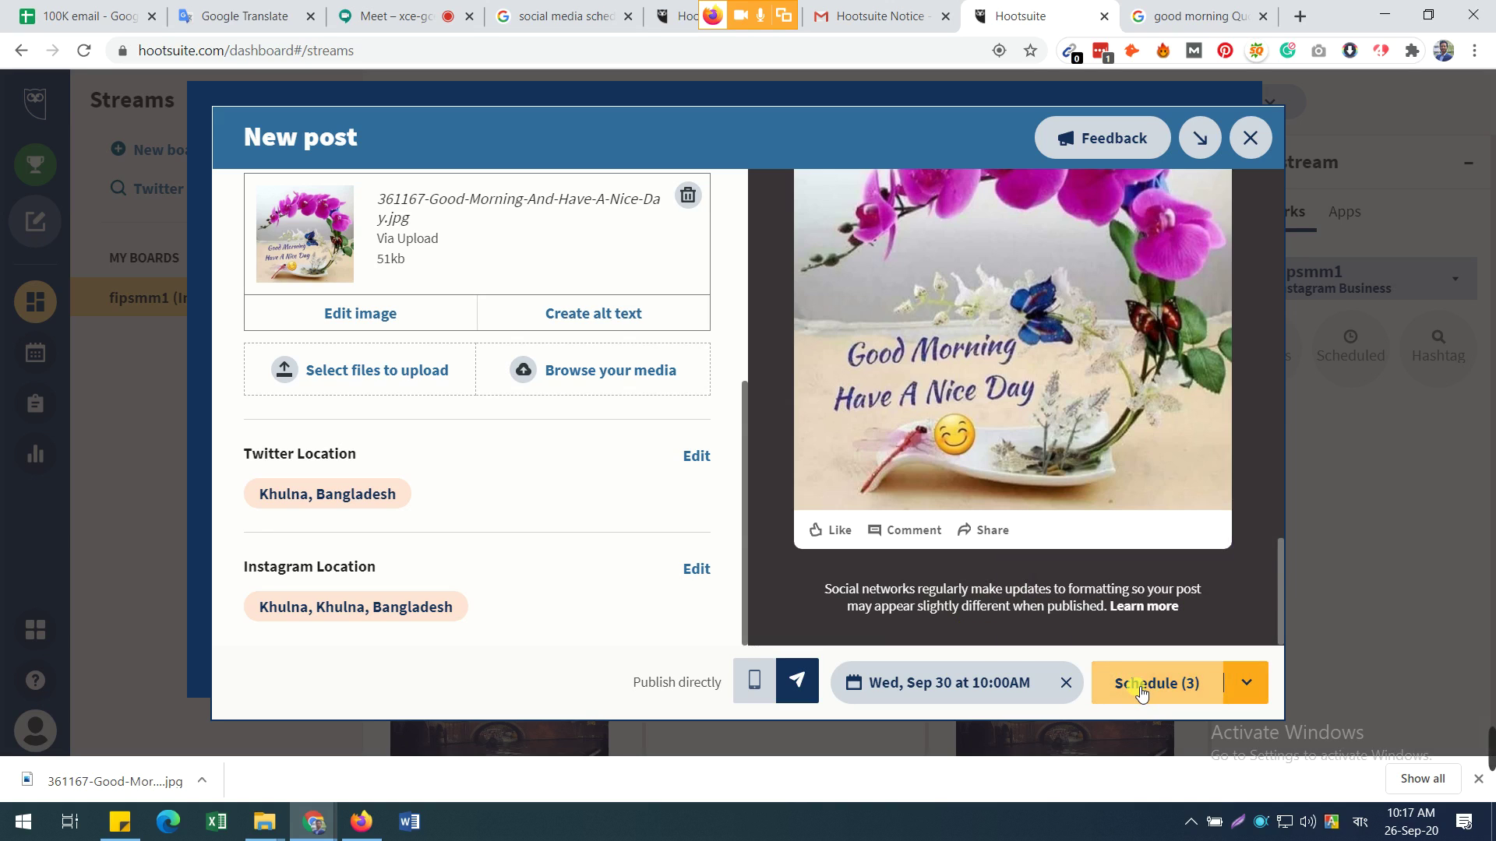
pyautogui.click(1140, 692)
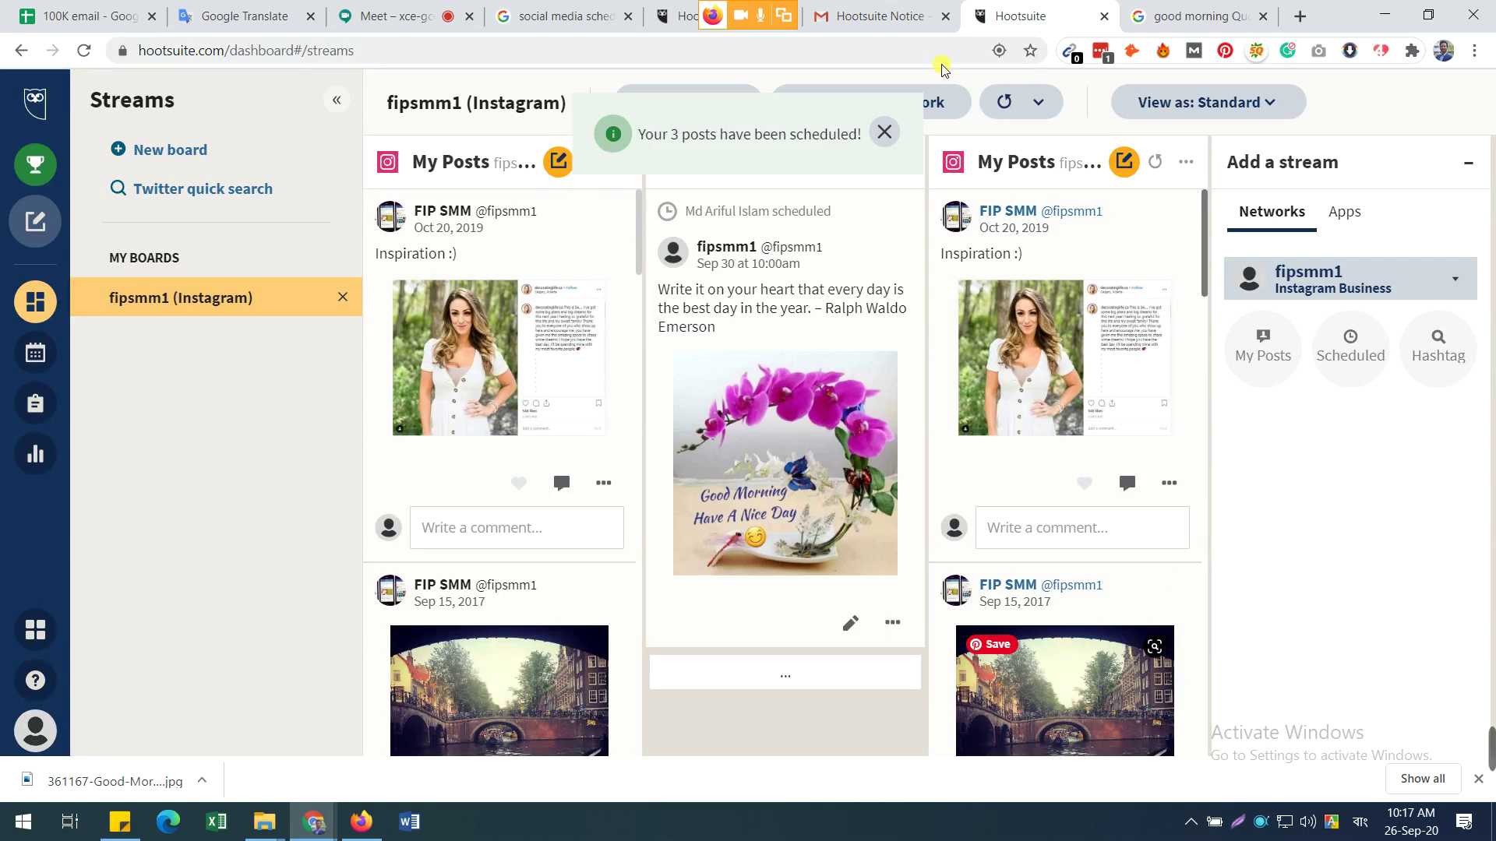
# Step: Dismiss the posts-scheduled confirmation and look over the stream refresh interval choices
pyautogui.click(884, 132)
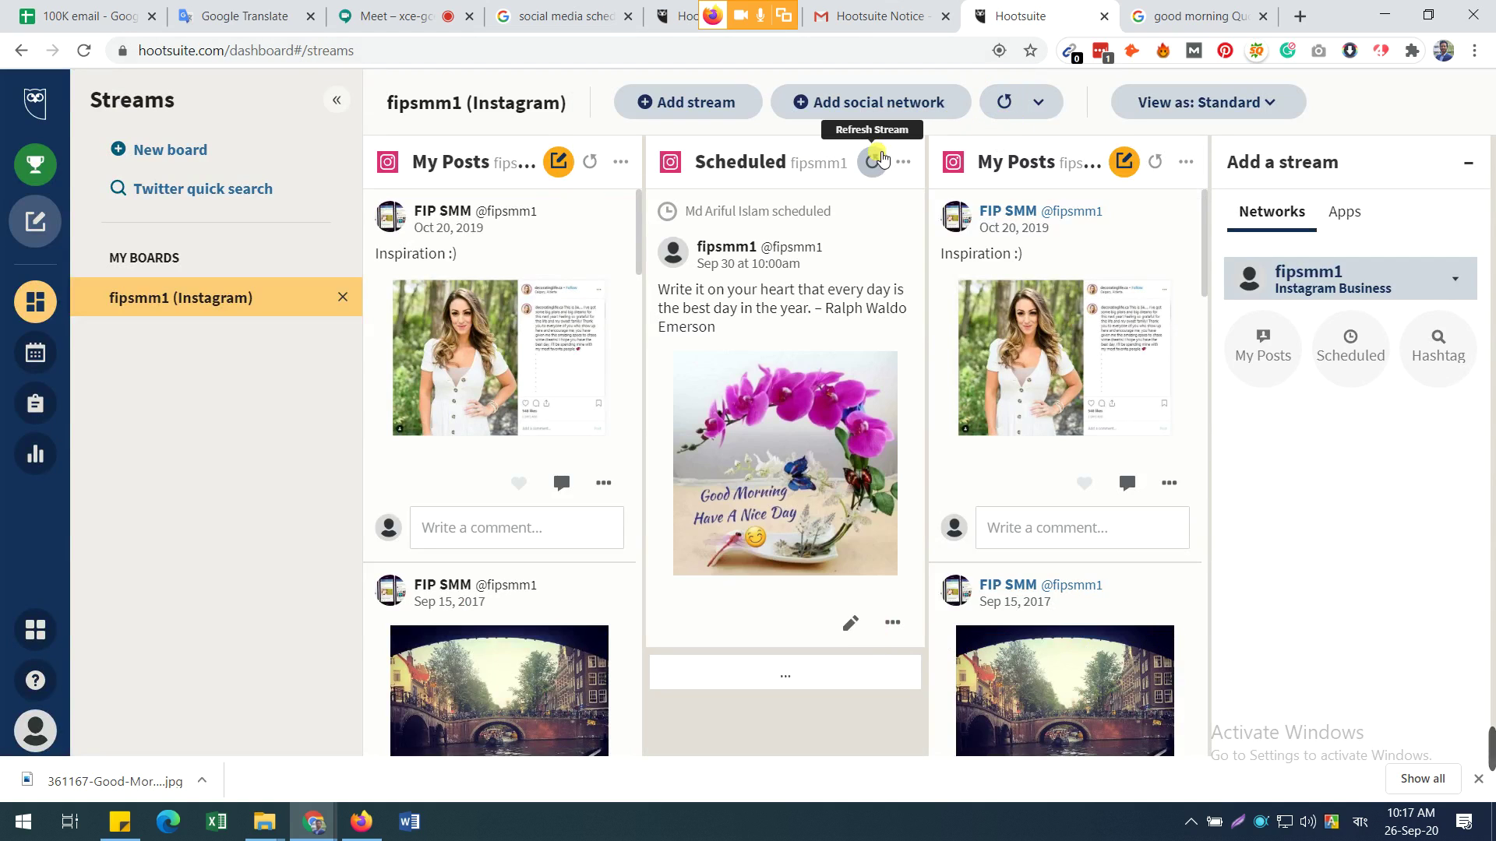
pyautogui.click(1042, 105)
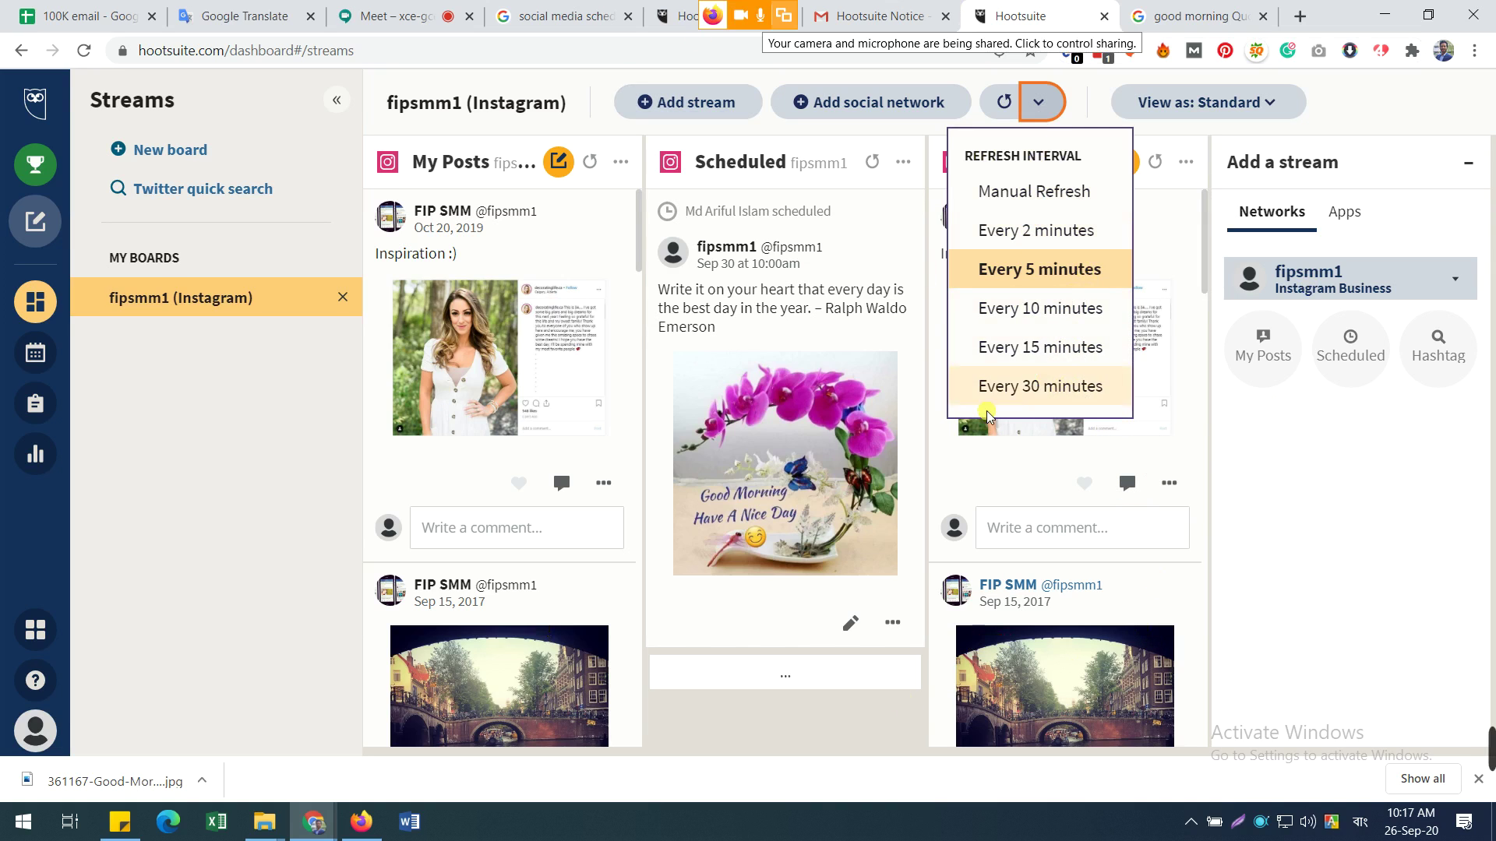
pyautogui.click(1332, 521)
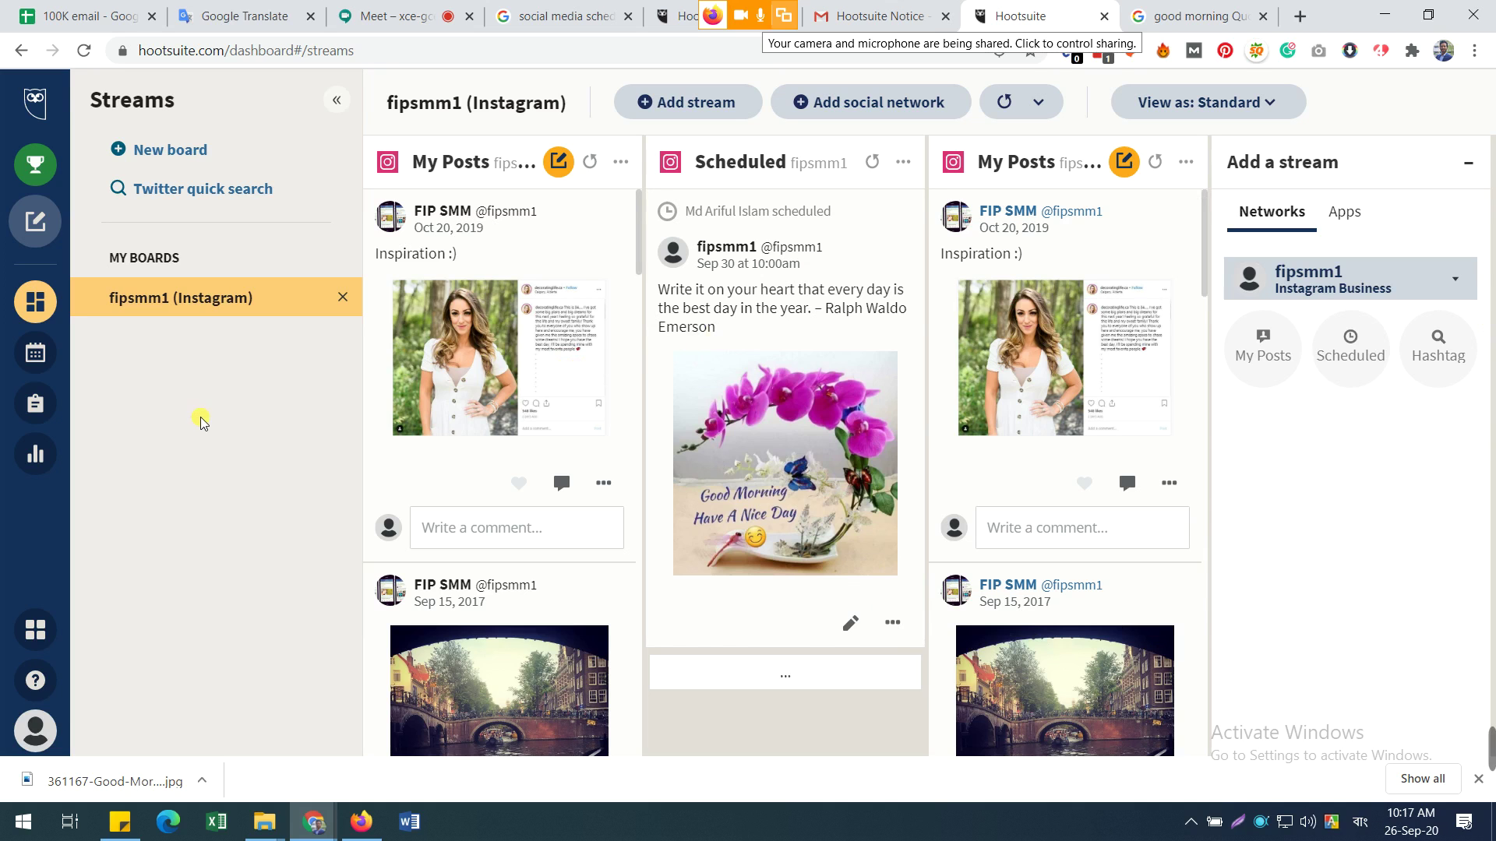
# Step: Collapse and re-expand the boards sidebar, then switch to the Firefox window
pyautogui.click(337, 100)
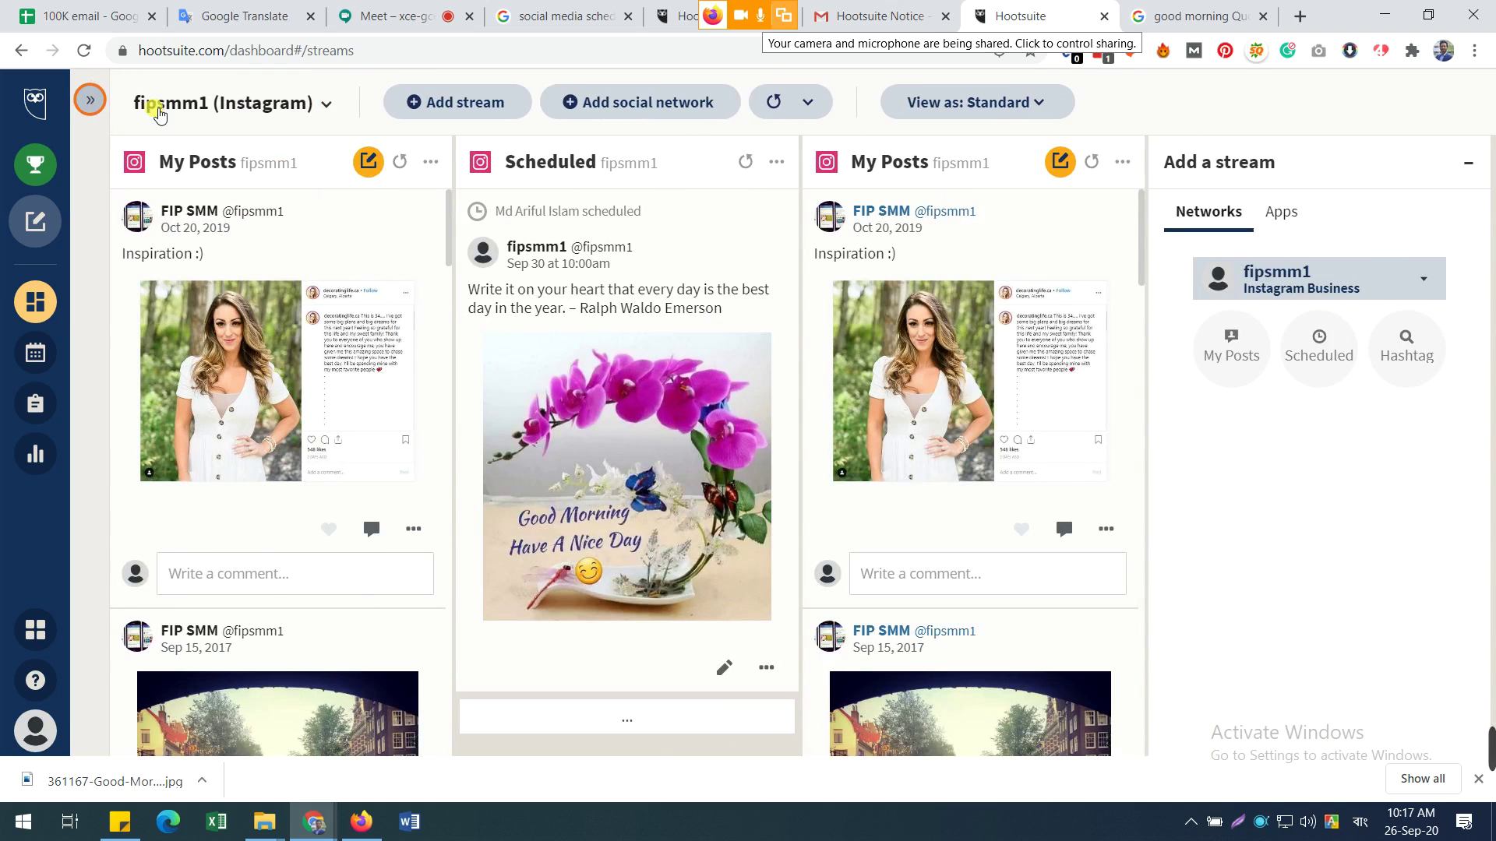
pyautogui.click(90, 100)
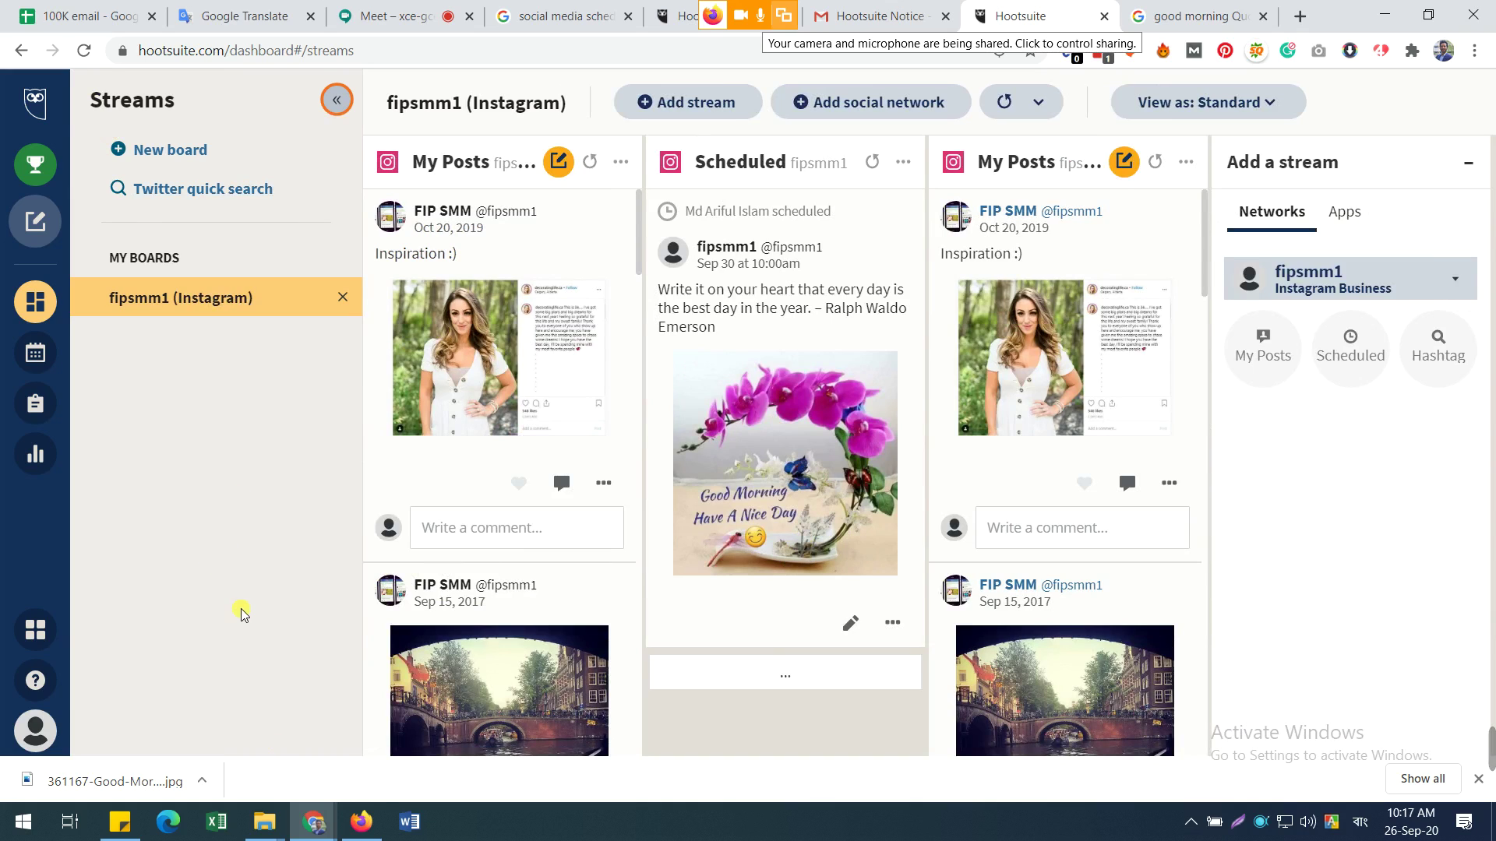
pyautogui.click(367, 824)
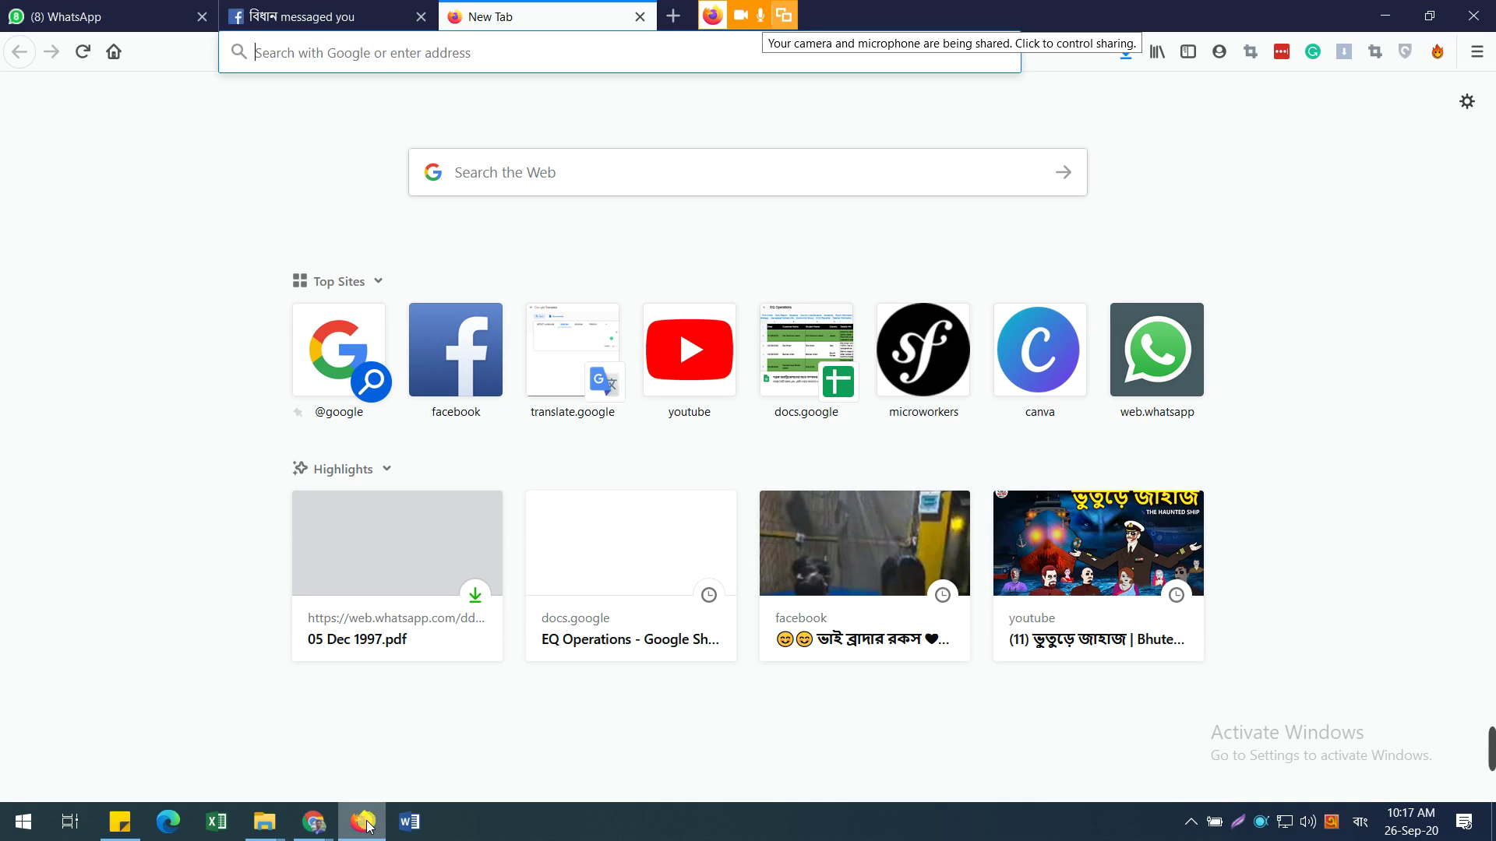
# Step: End the live video broadcast from the Live Producer page
pyautogui.click(354, 19)
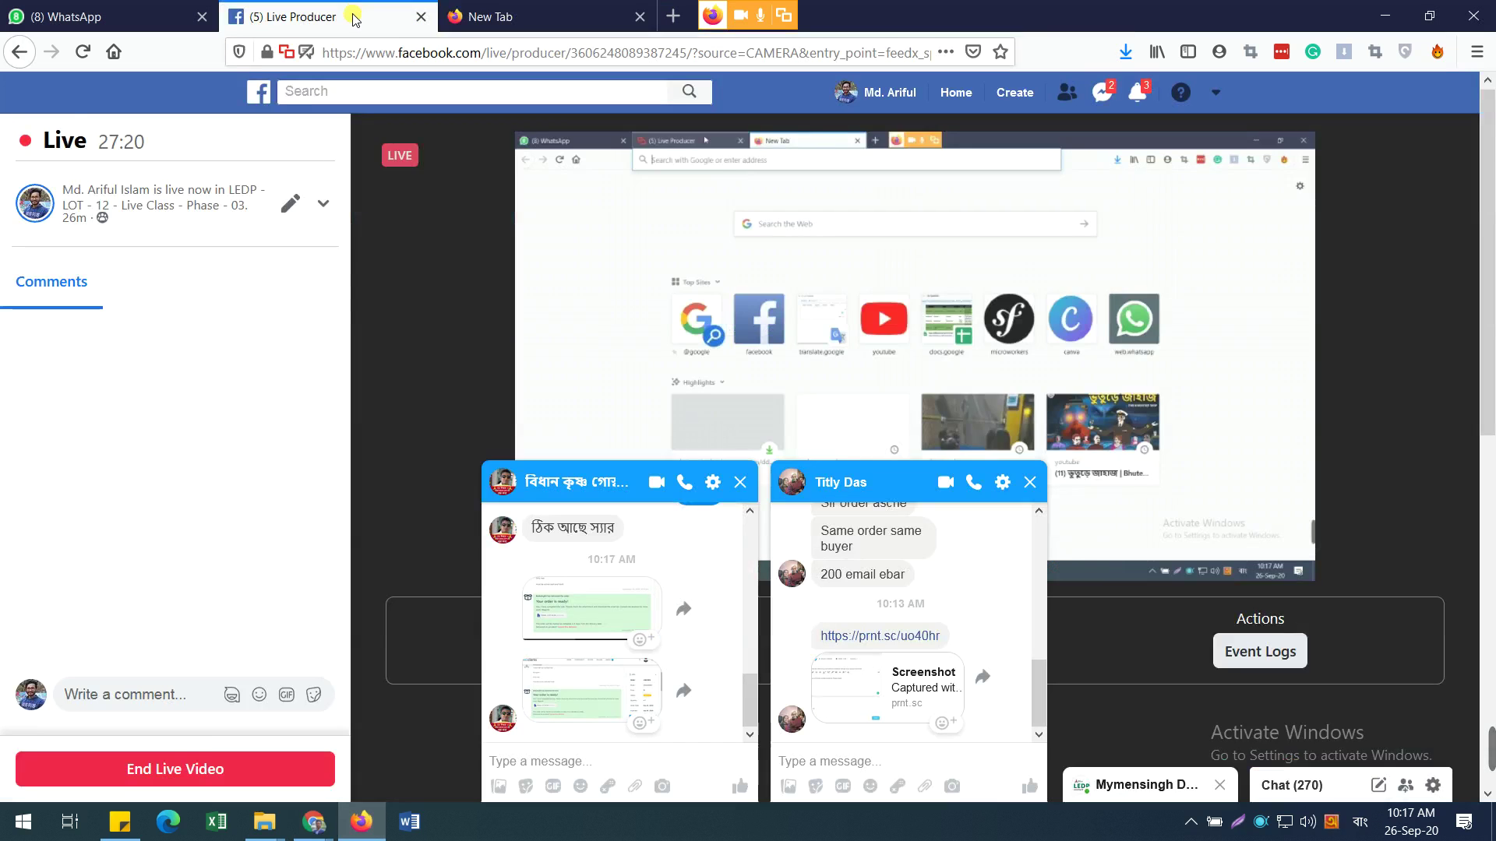
pyautogui.click(207, 767)
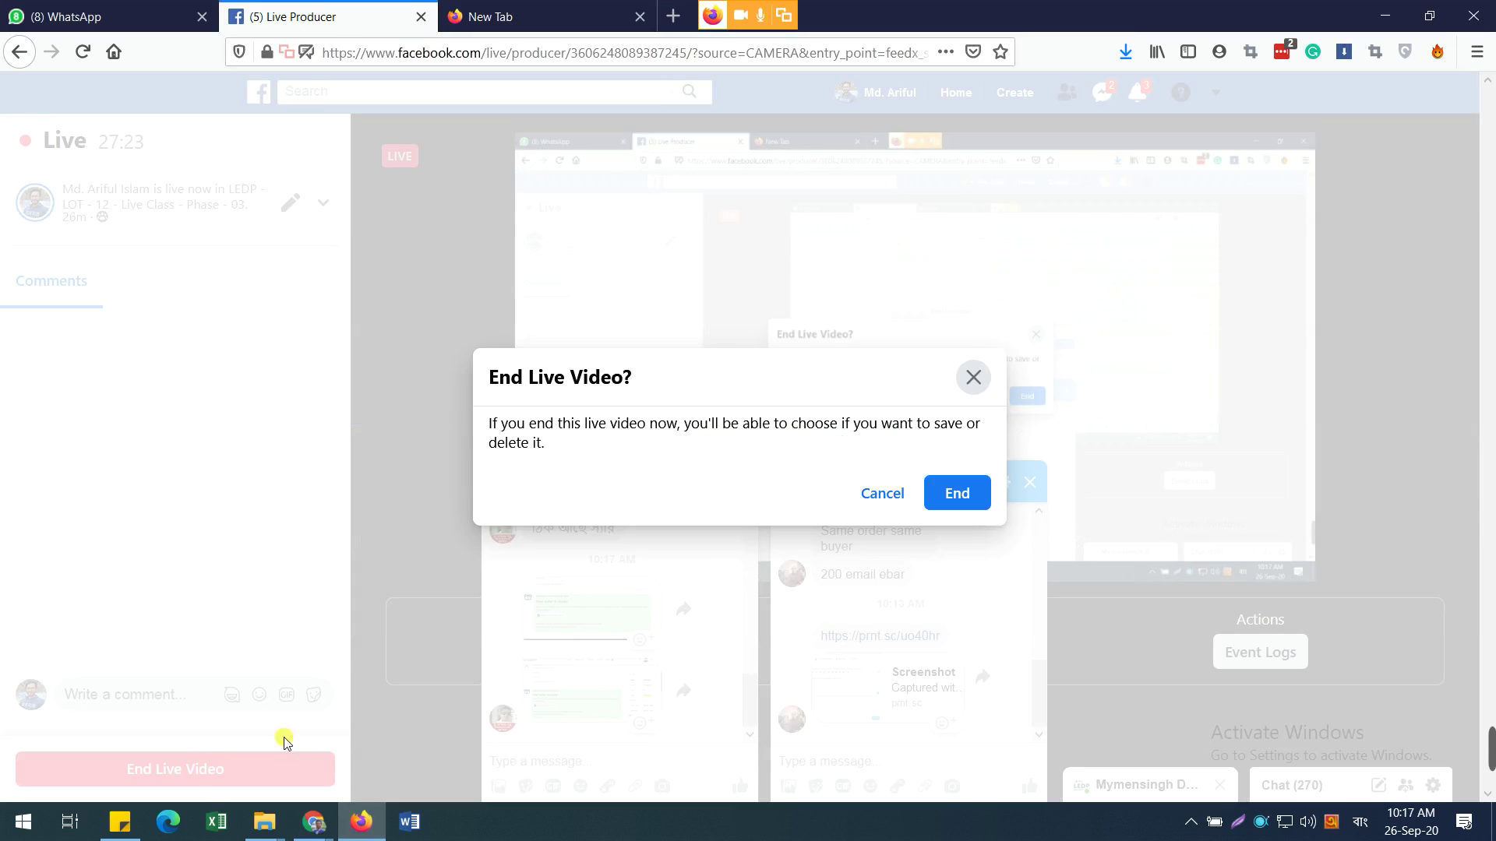
pyautogui.click(957, 493)
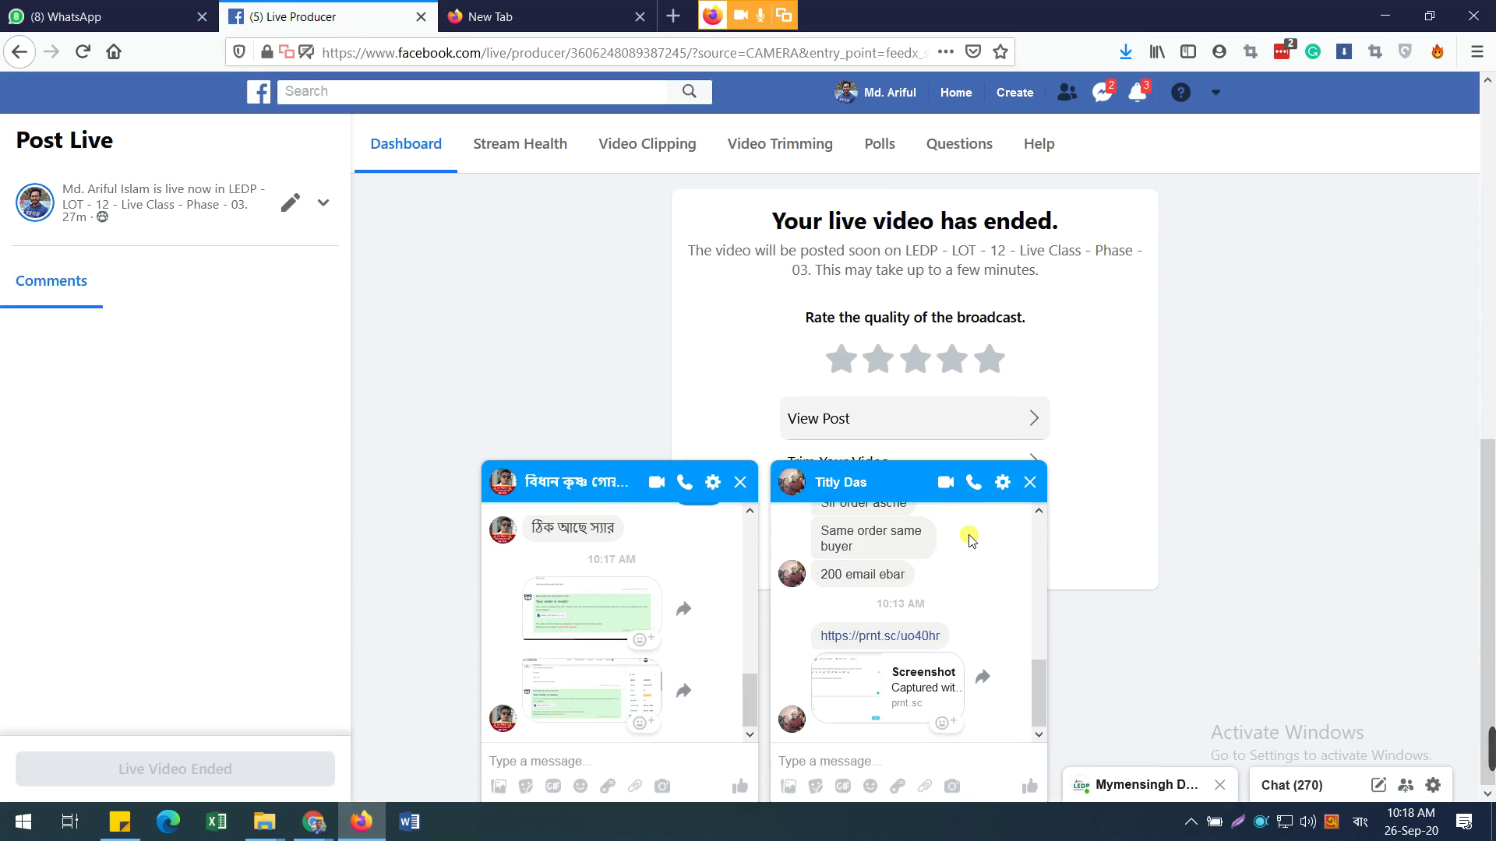
# Step: Close both open chat windows and return to the Hootsuite Chrome window
pyautogui.click(1029, 484)
pyautogui.click(1030, 483)
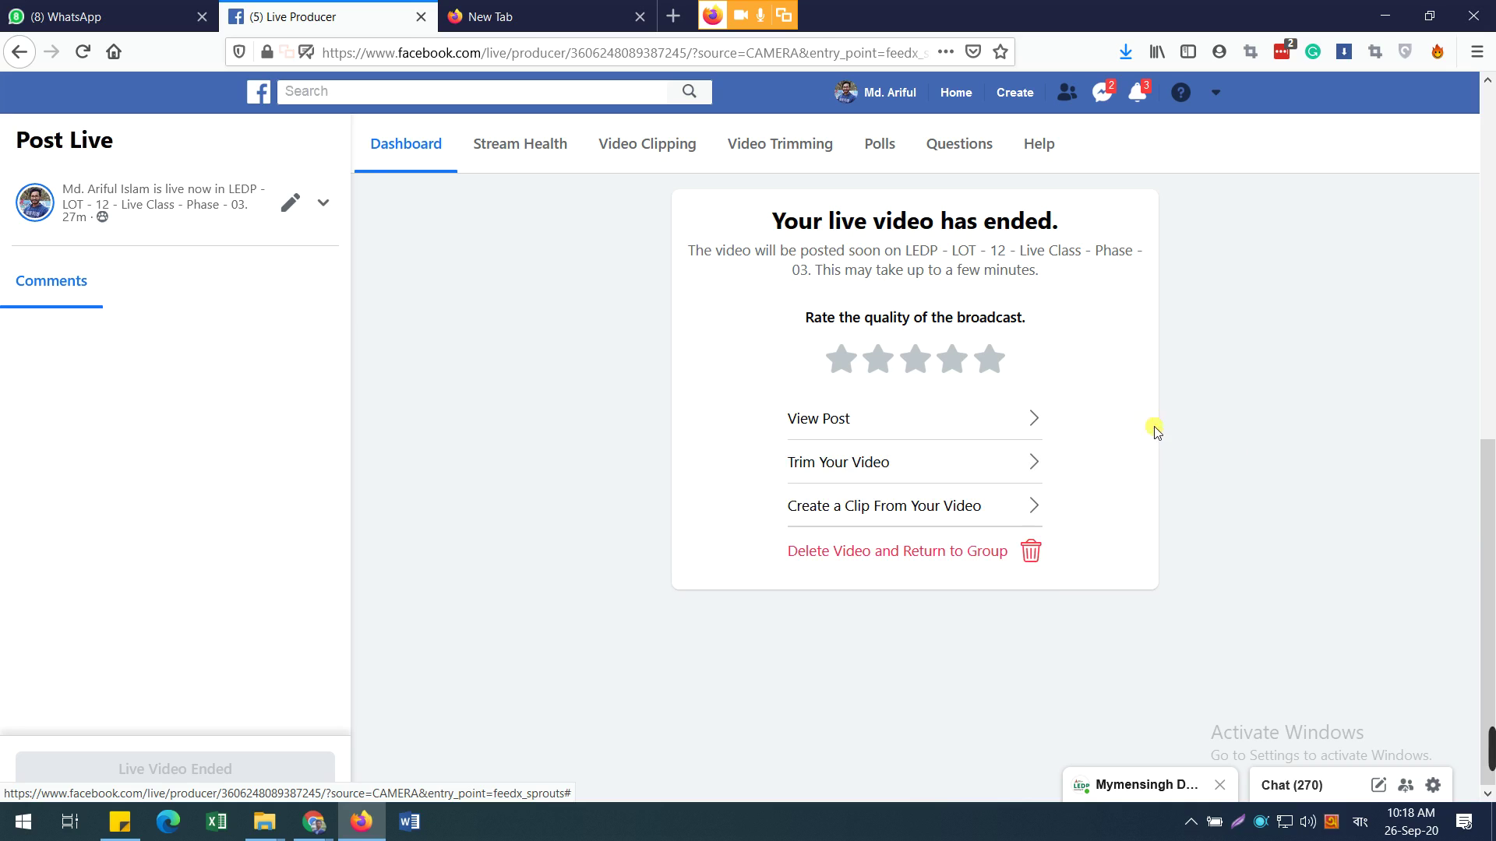
pyautogui.click(315, 825)
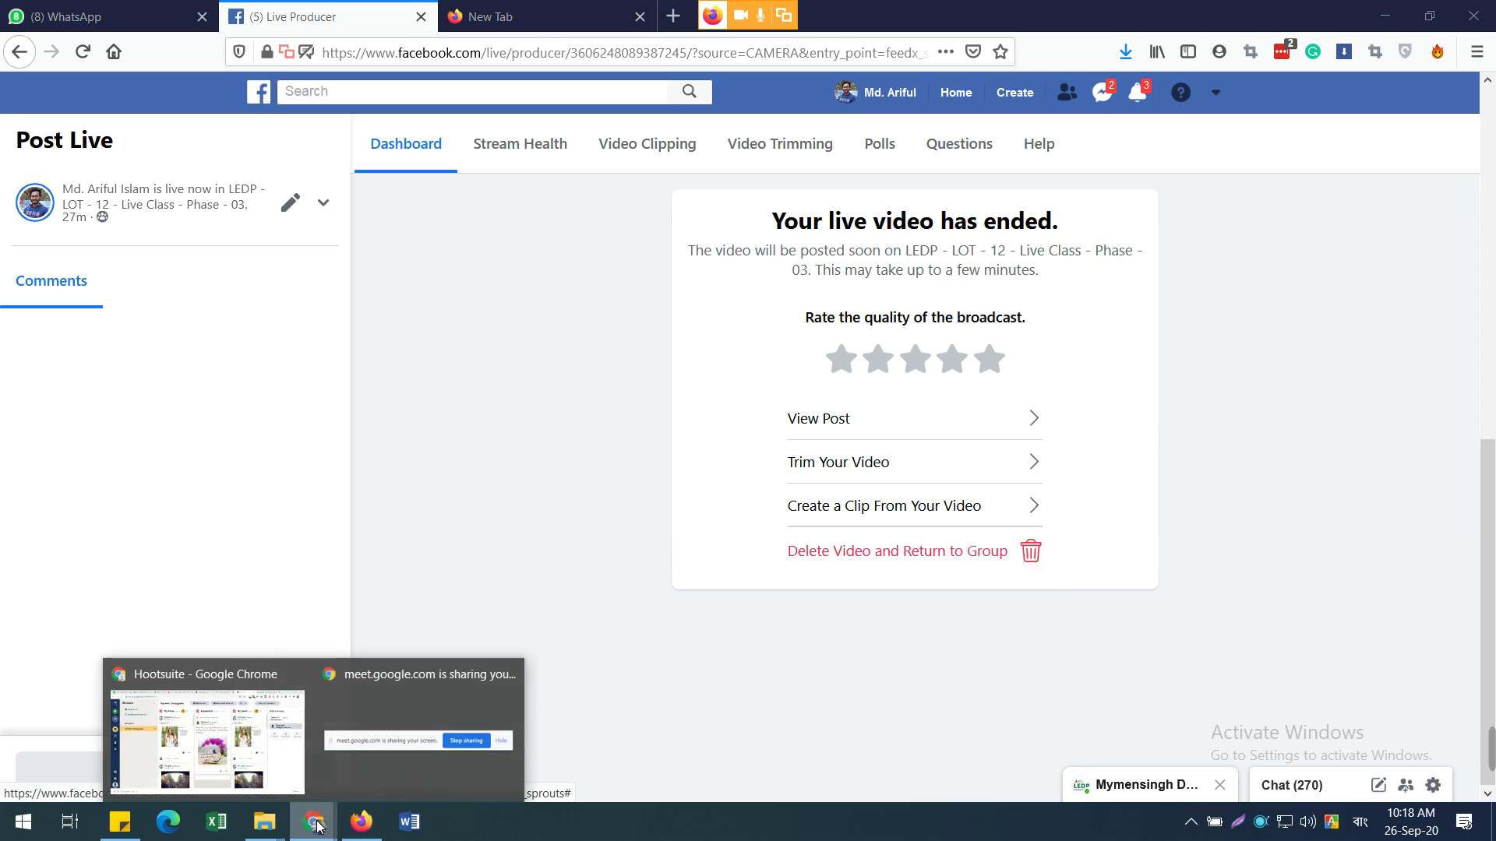
pyautogui.click(206, 740)
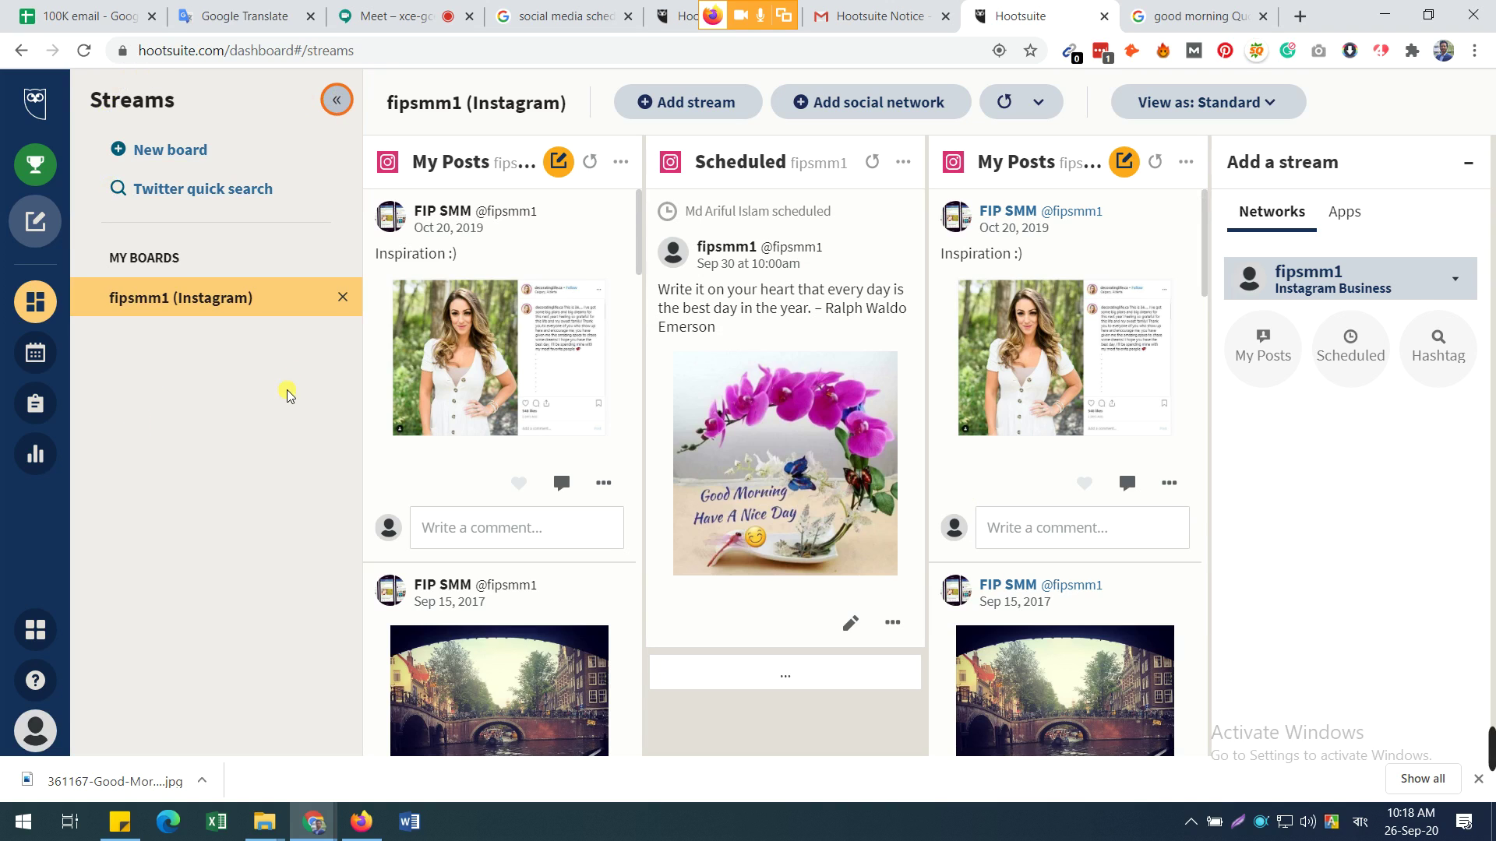
# Step: Delete the fipsmm1 (Instagram) board and start the social dashboard setup
pyautogui.click(343, 297)
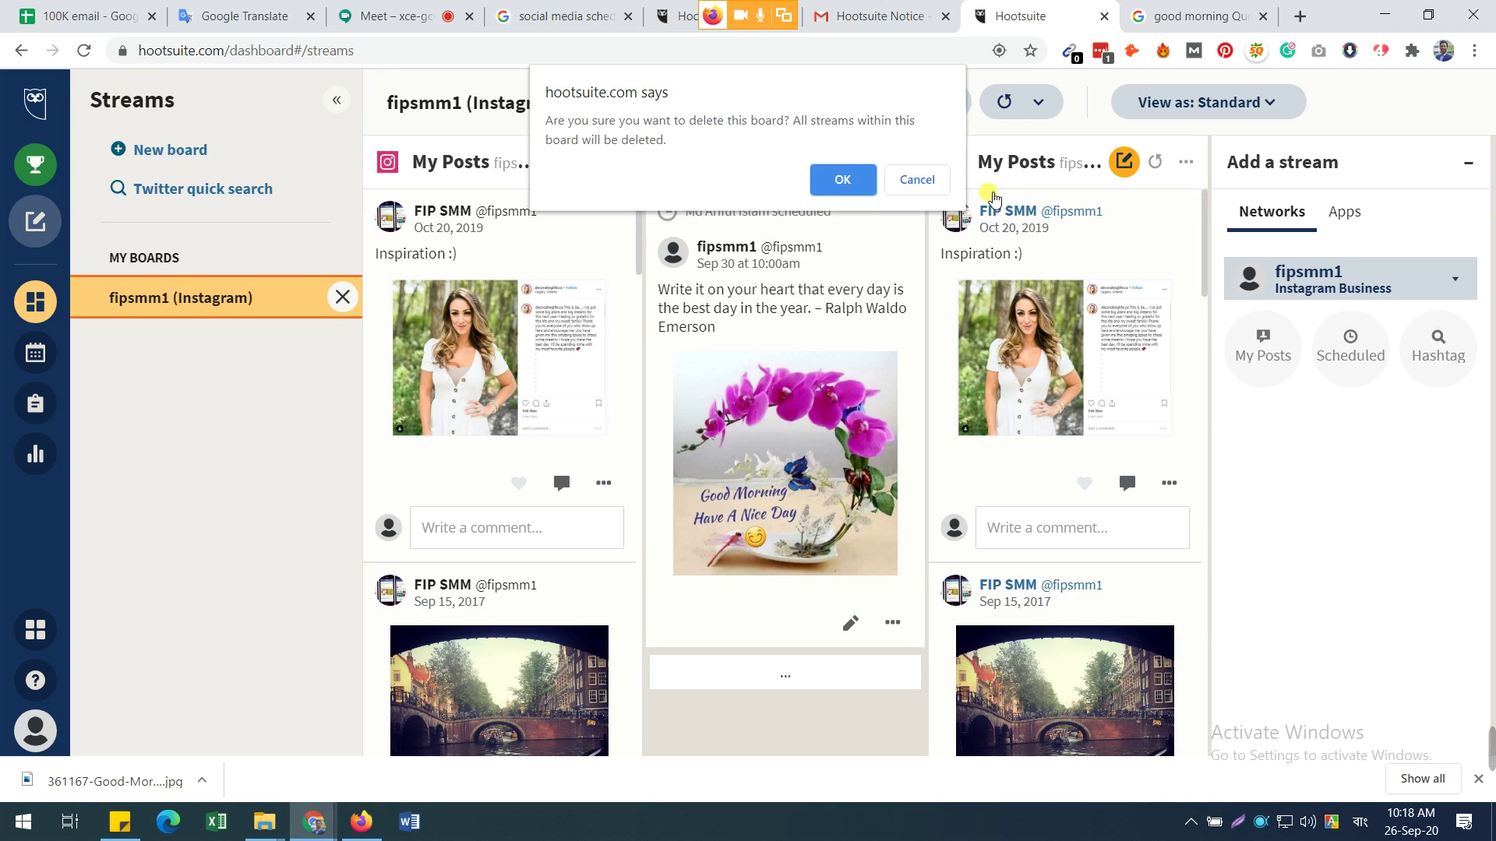
pyautogui.click(844, 187)
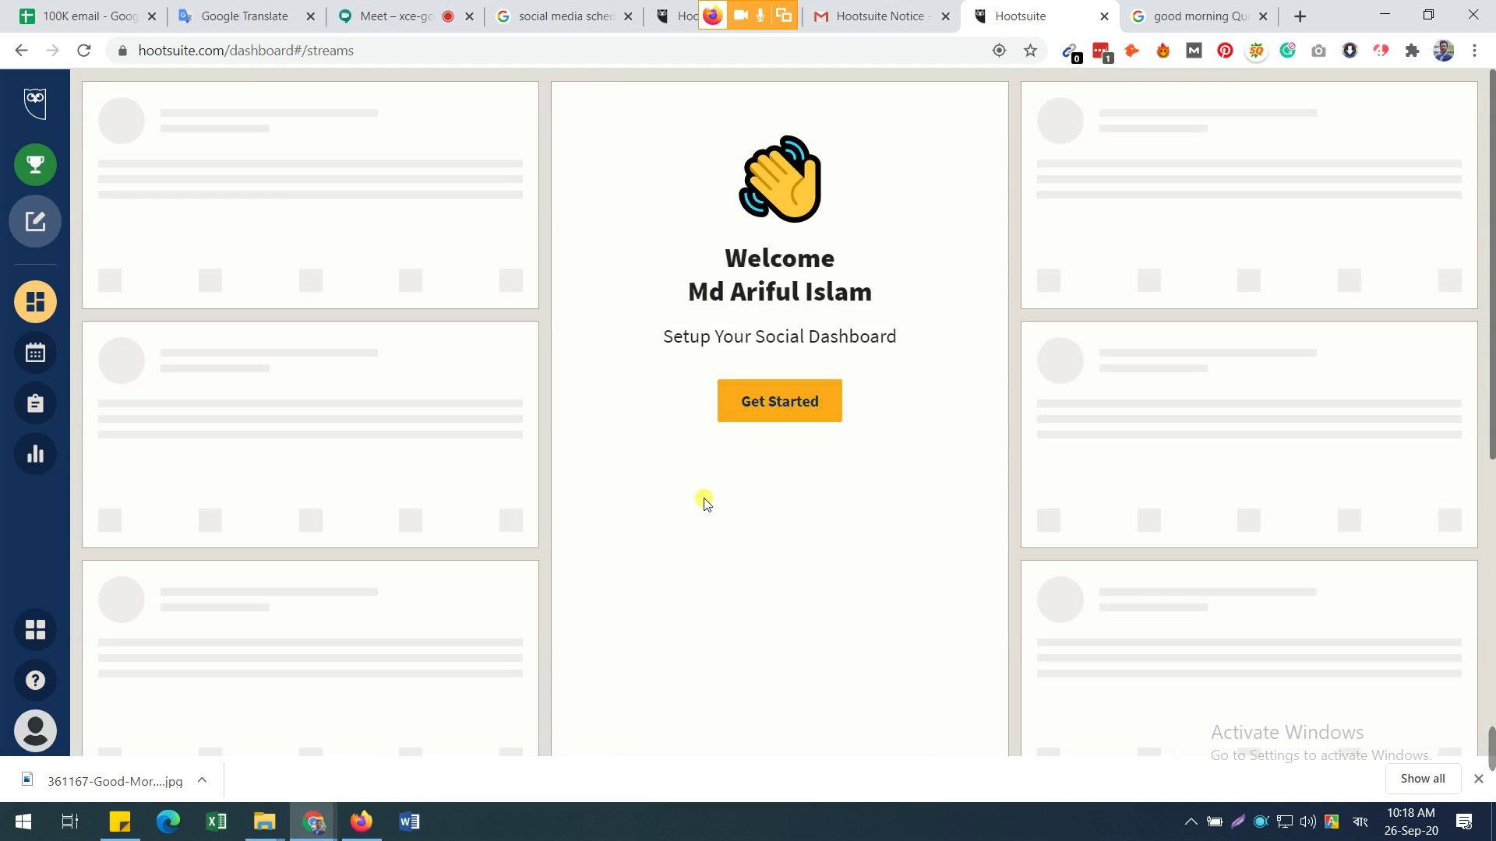
pyautogui.click(779, 407)
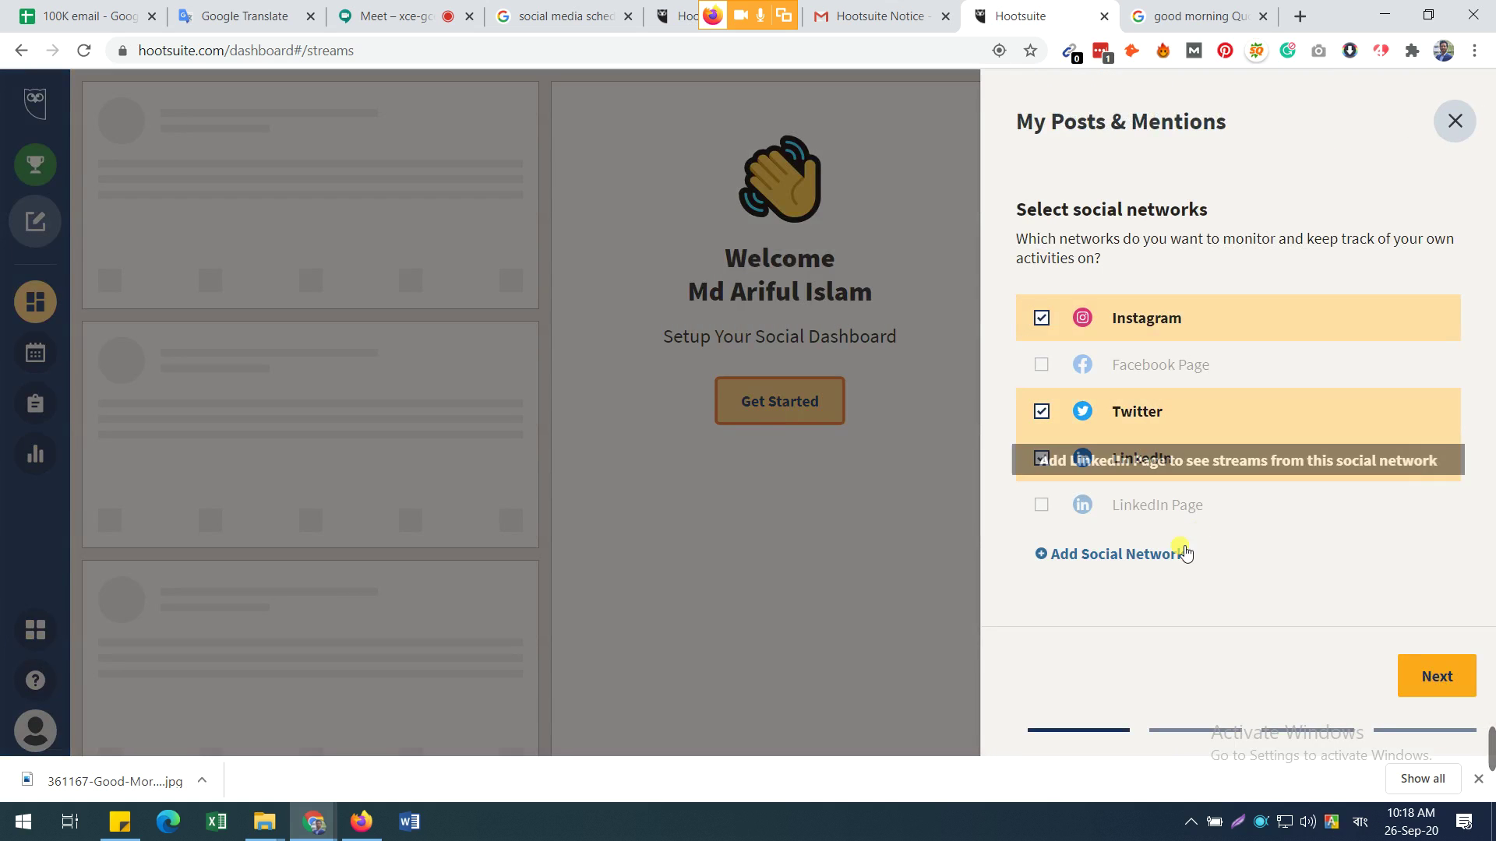
# Step: Step to the Instagram accounts page, go back, and choose to add another social network
pyautogui.click(1435, 678)
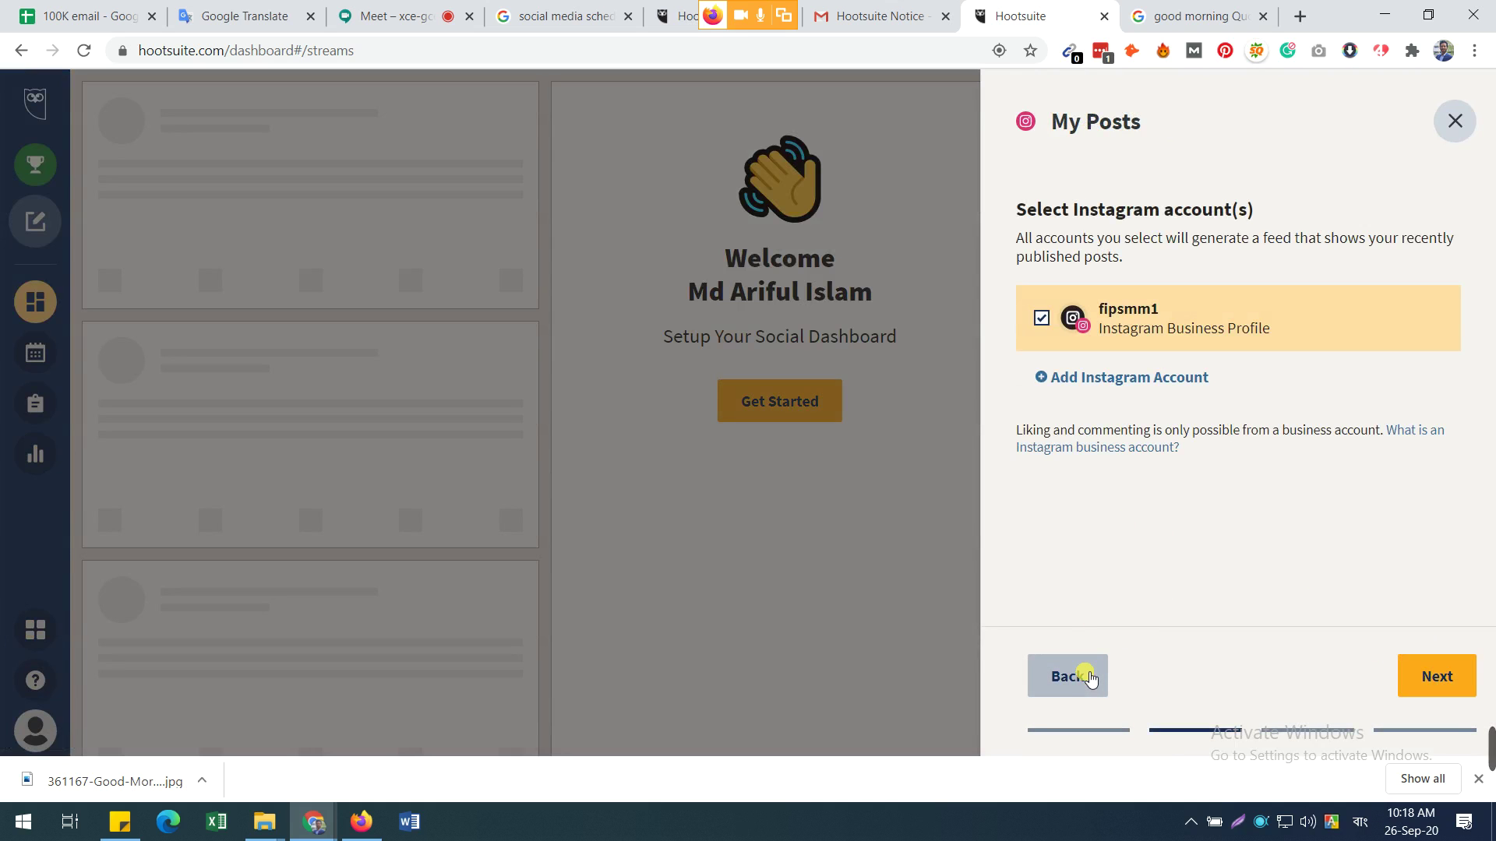
pyautogui.click(1089, 677)
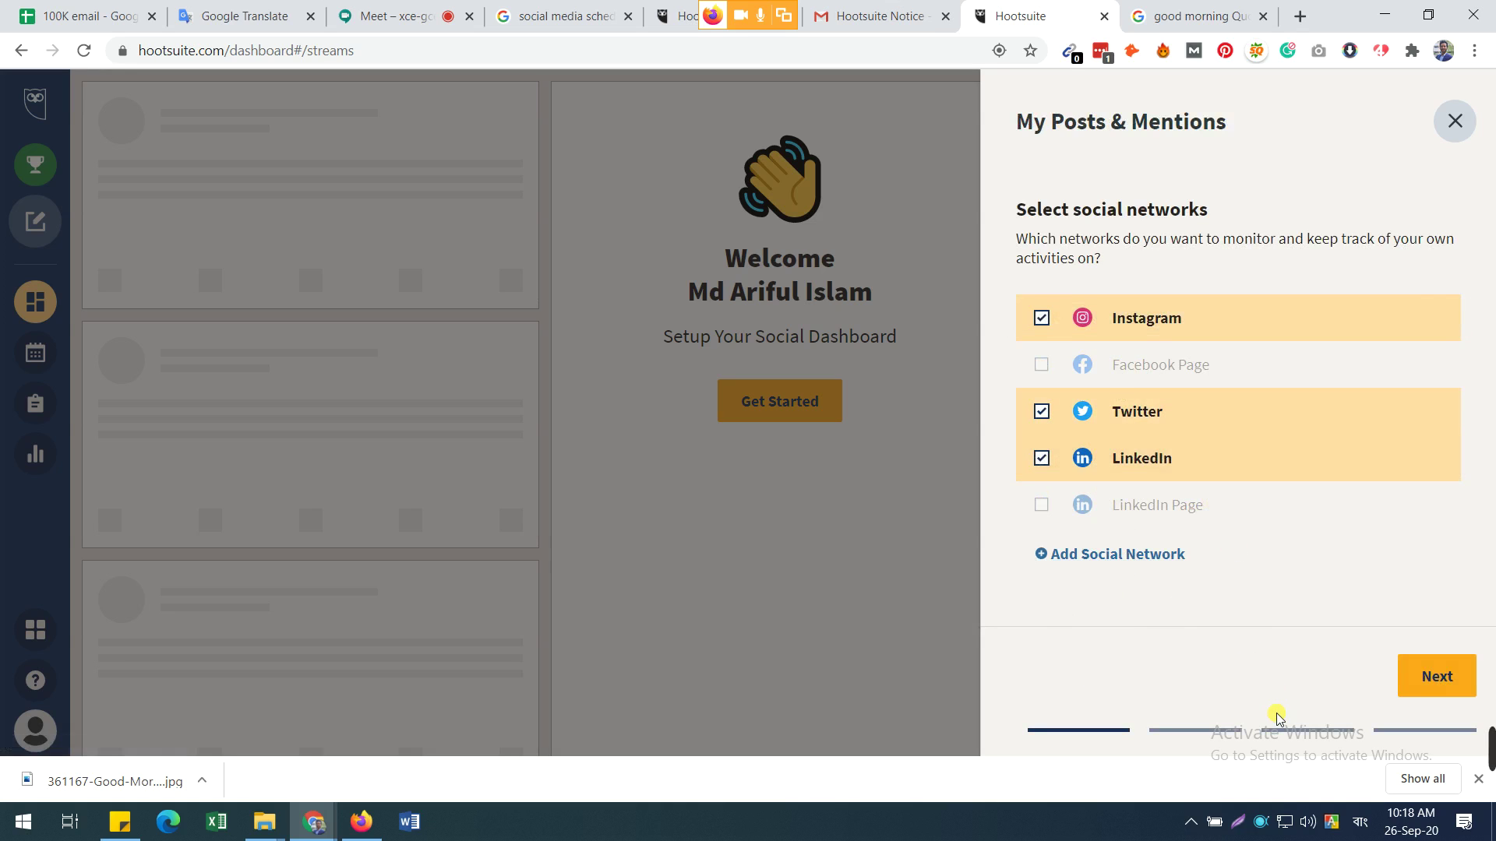
pyautogui.moveTo(1491, 767)
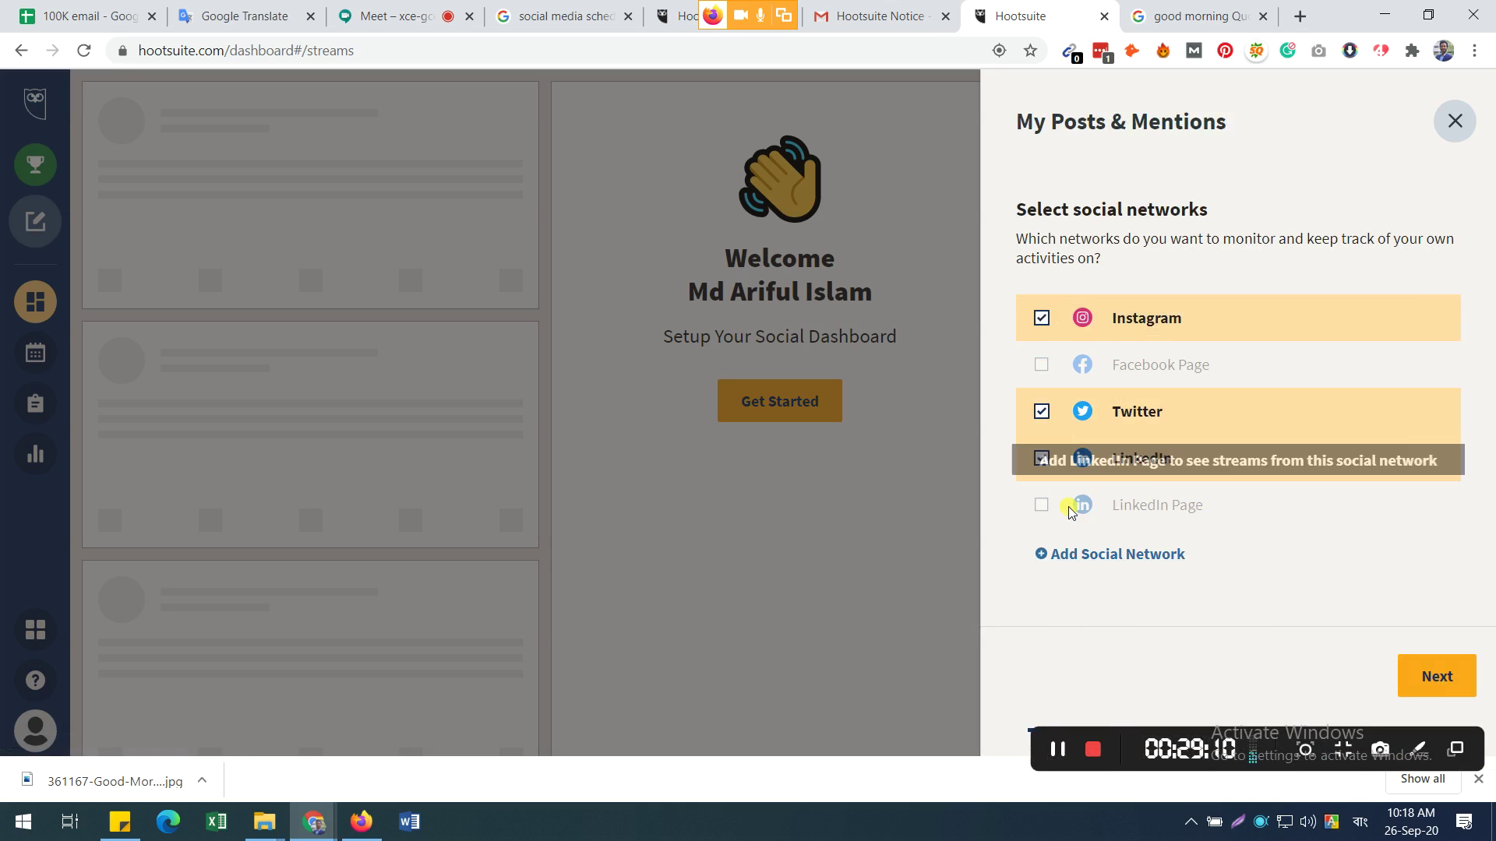
pyautogui.click(1091, 558)
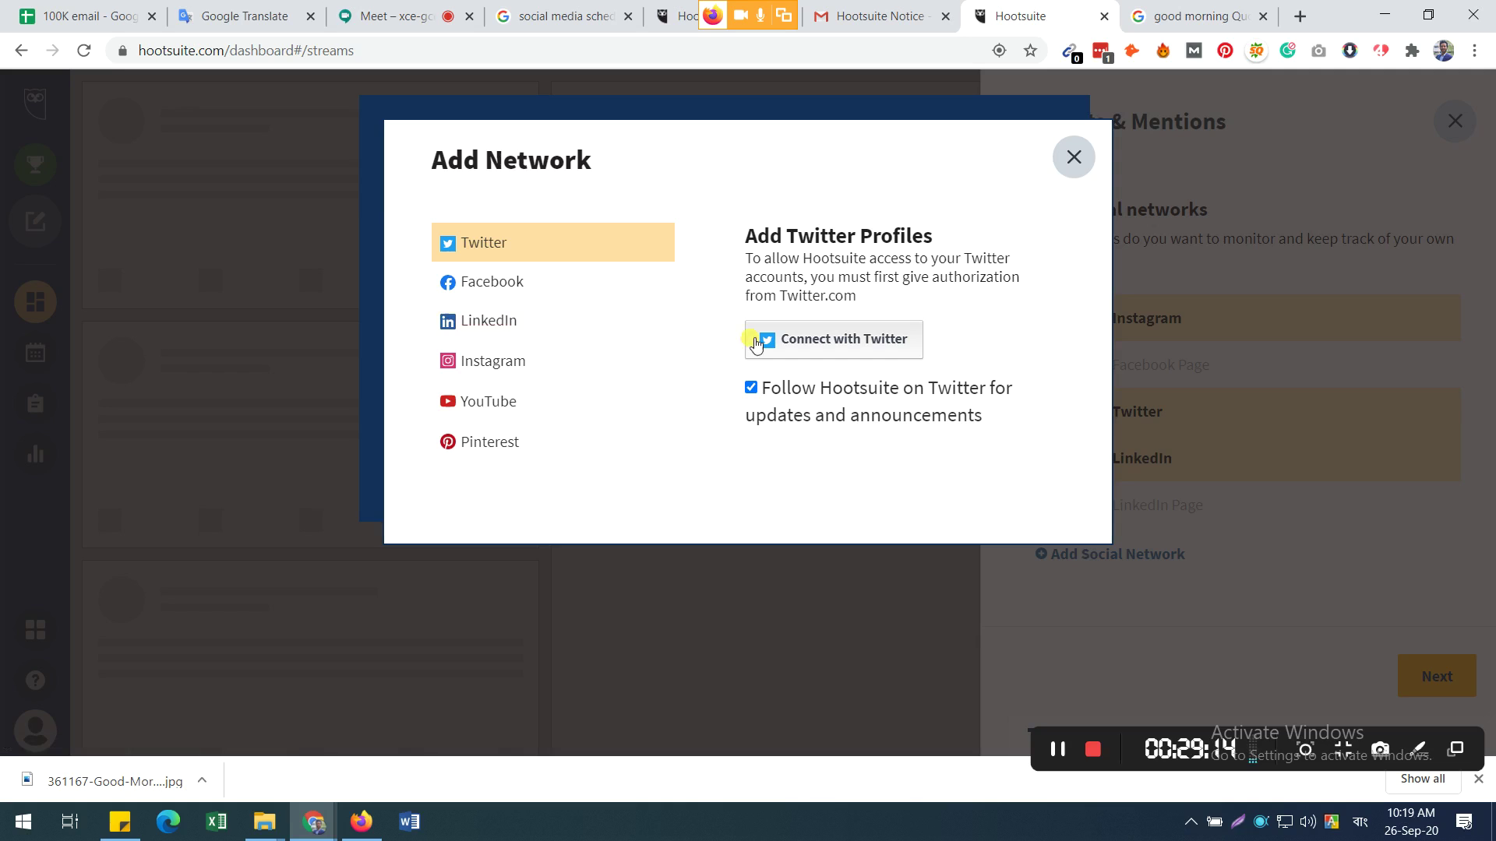
# Step: Choose Facebook, start connecting it, and open the detailed permission choices
pyautogui.click(503, 288)
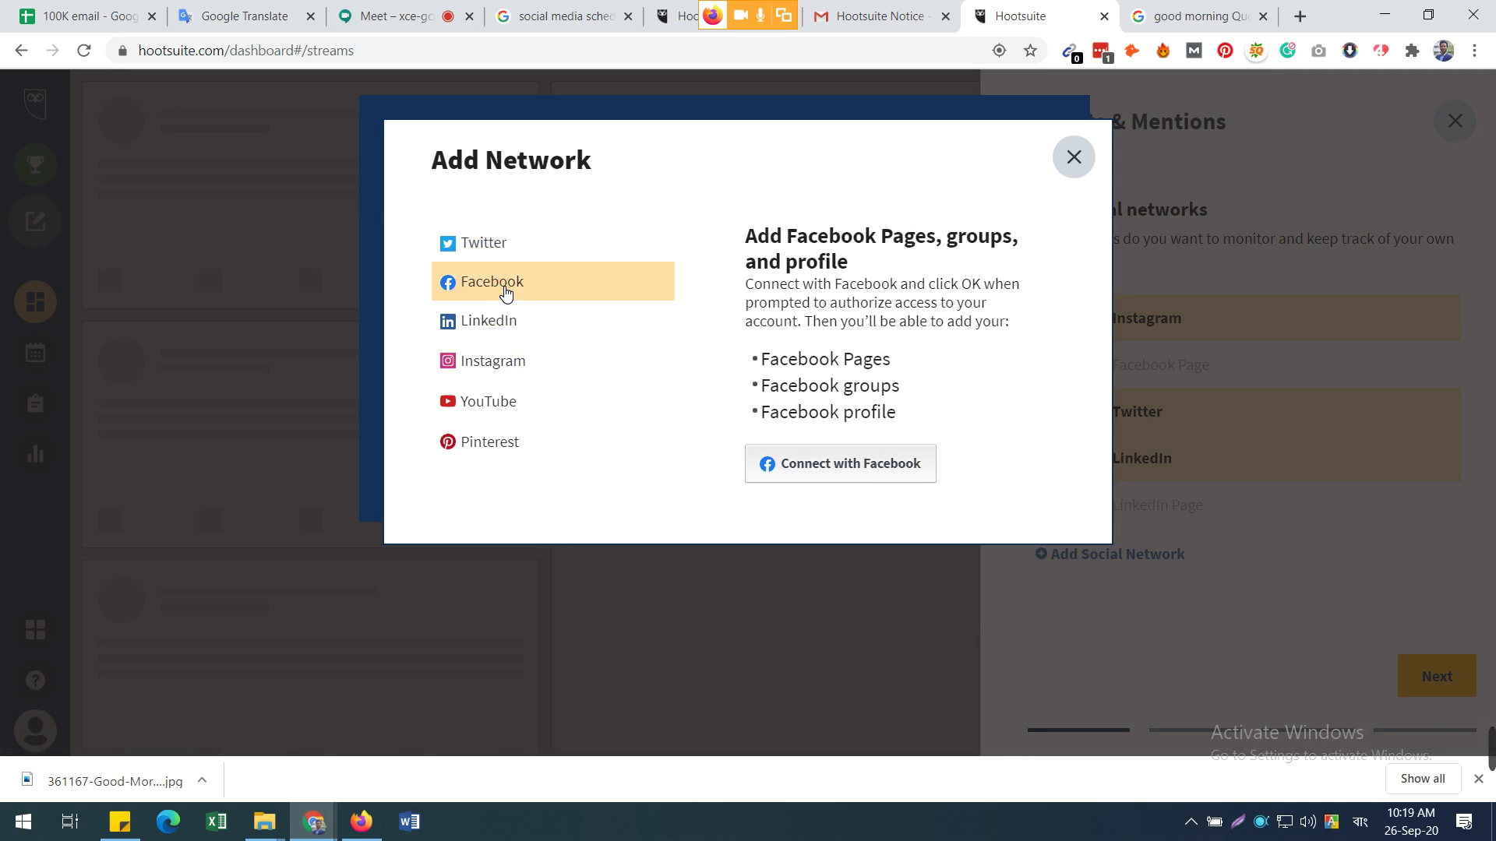
pyautogui.click(843, 469)
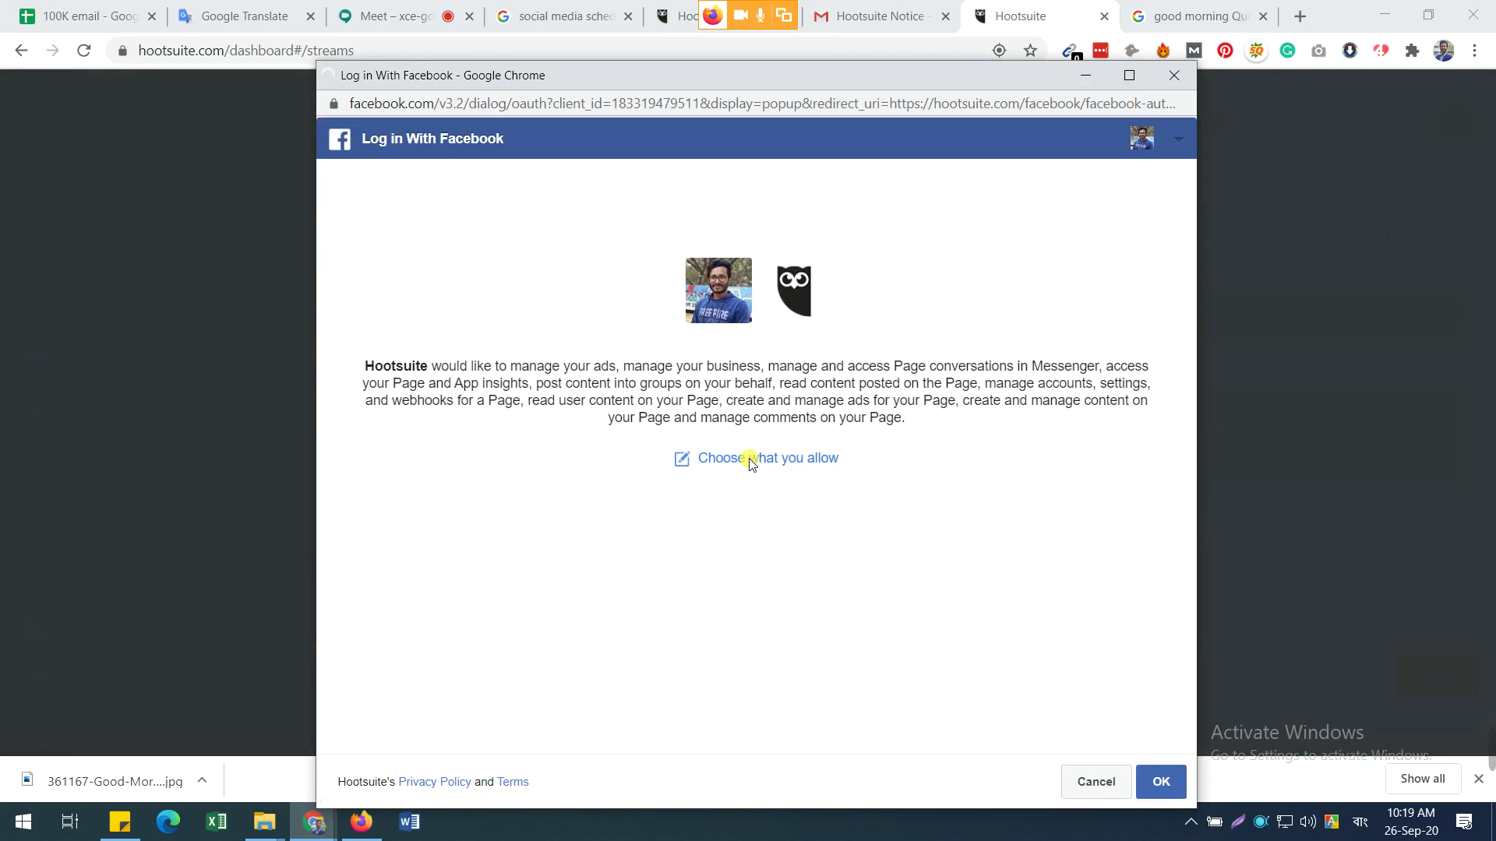
pyautogui.click(751, 461)
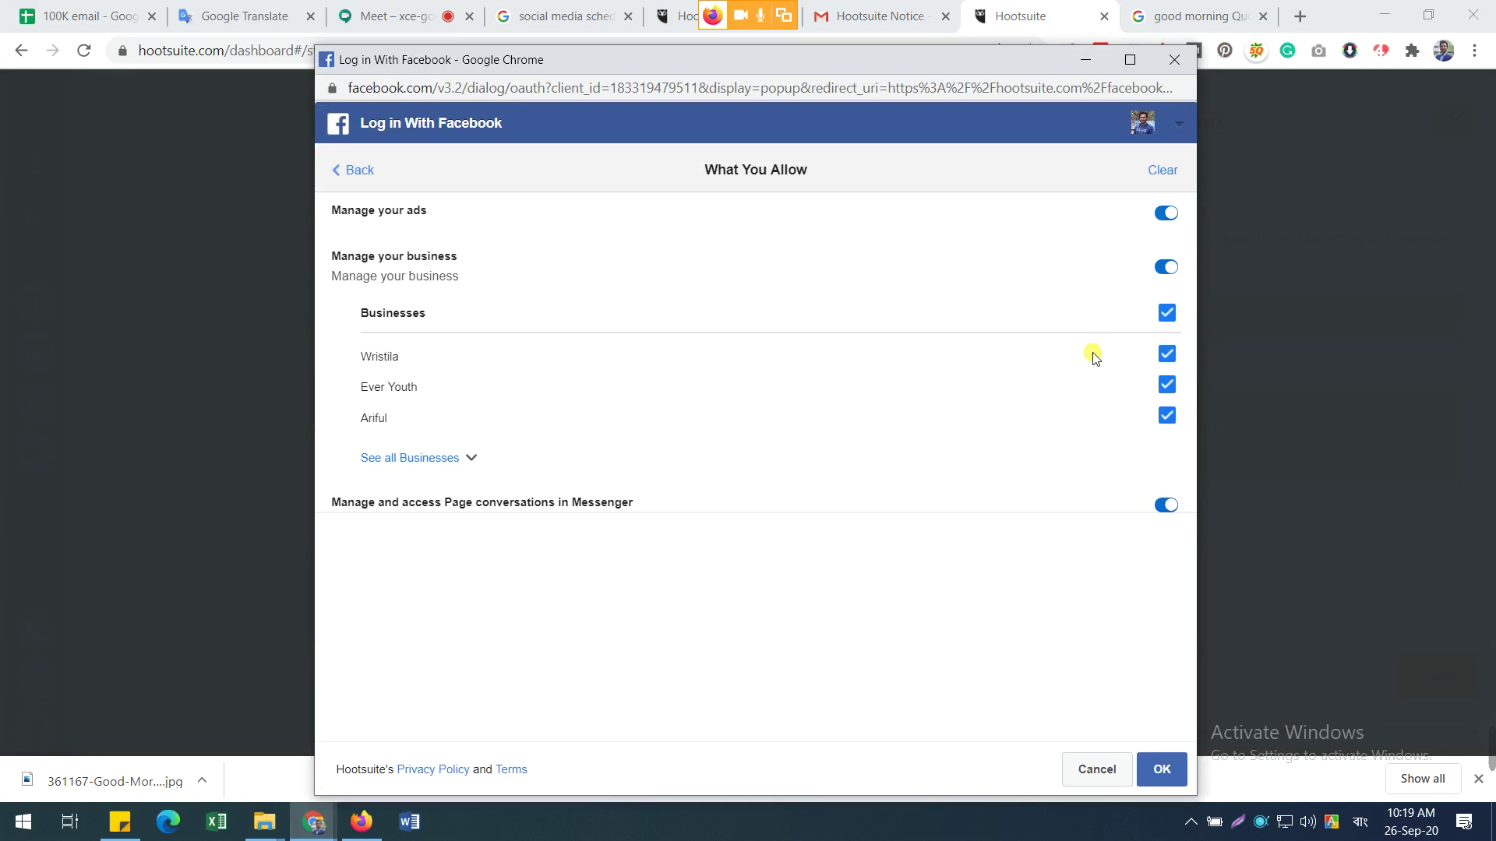
# Step: Reset all Businesses permissions to selected and keep Manage your business turned on
pyautogui.click(1167, 314)
pyautogui.scroll(-1, 1074, 426)
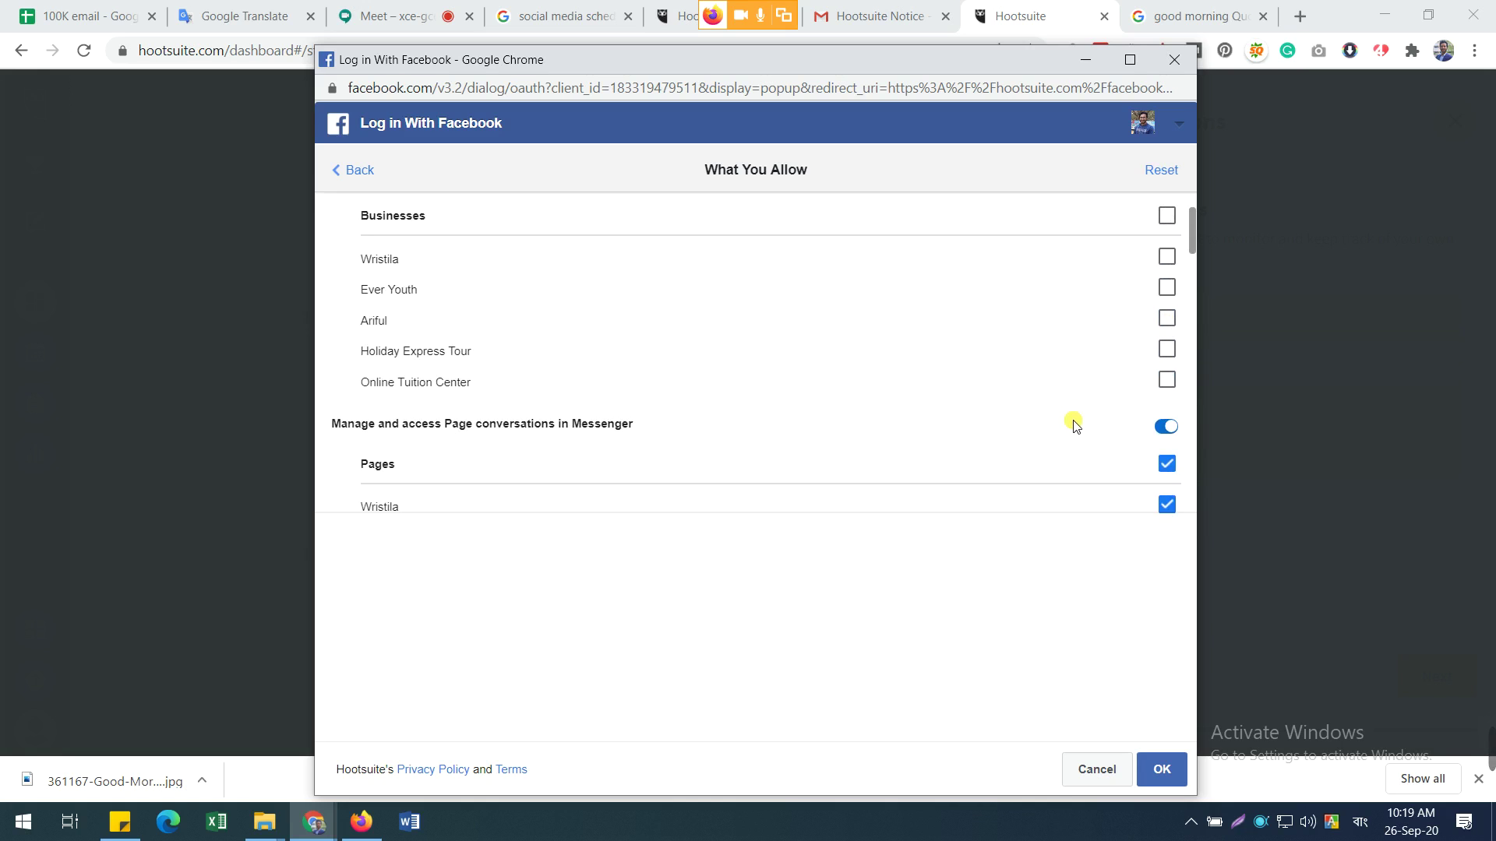
pyautogui.scroll(-1, 1074, 427)
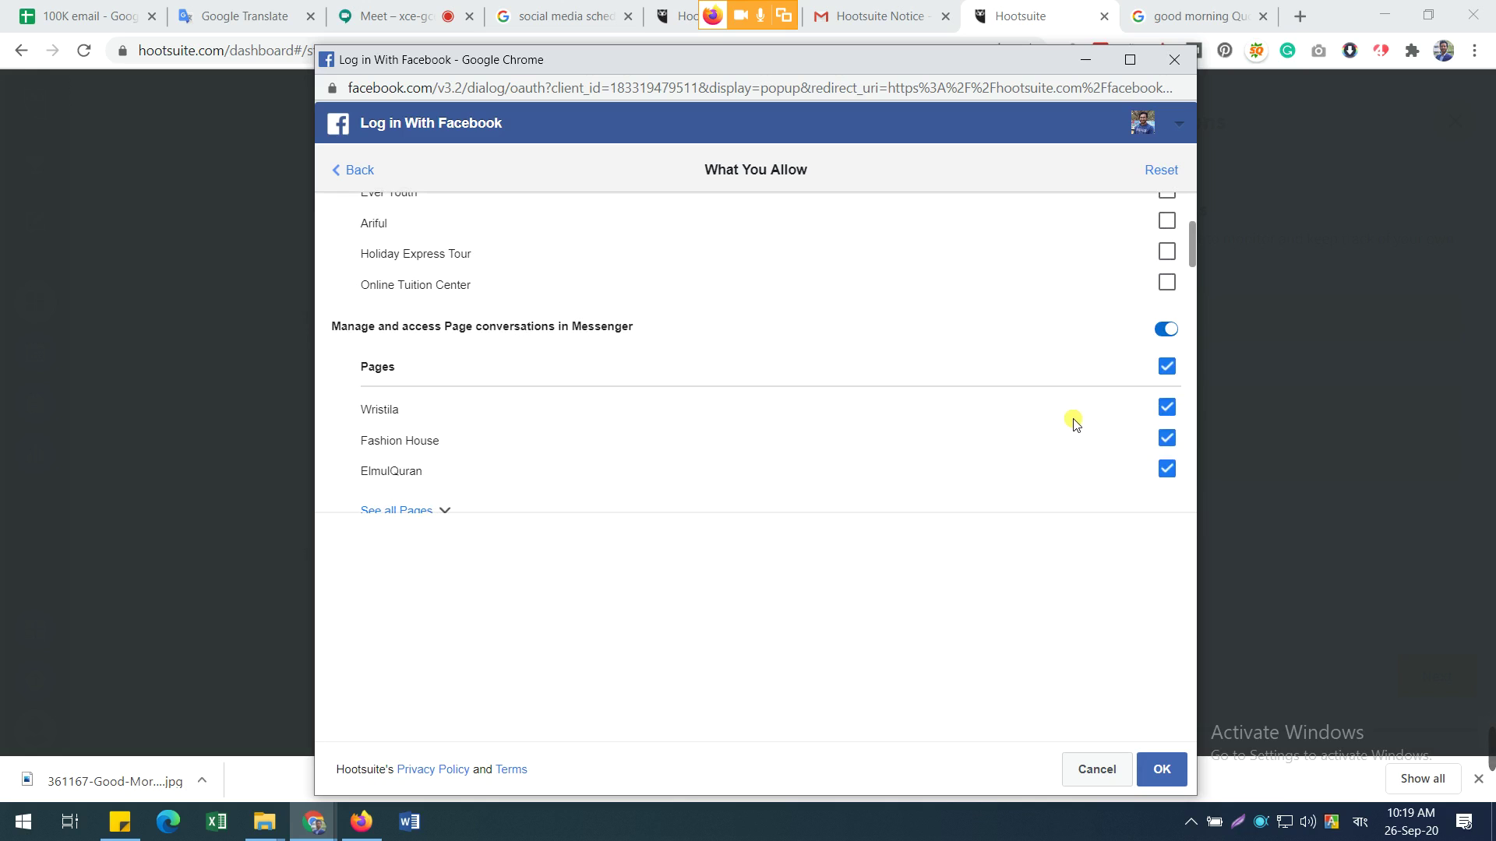
pyautogui.scroll(-3, 1073, 424)
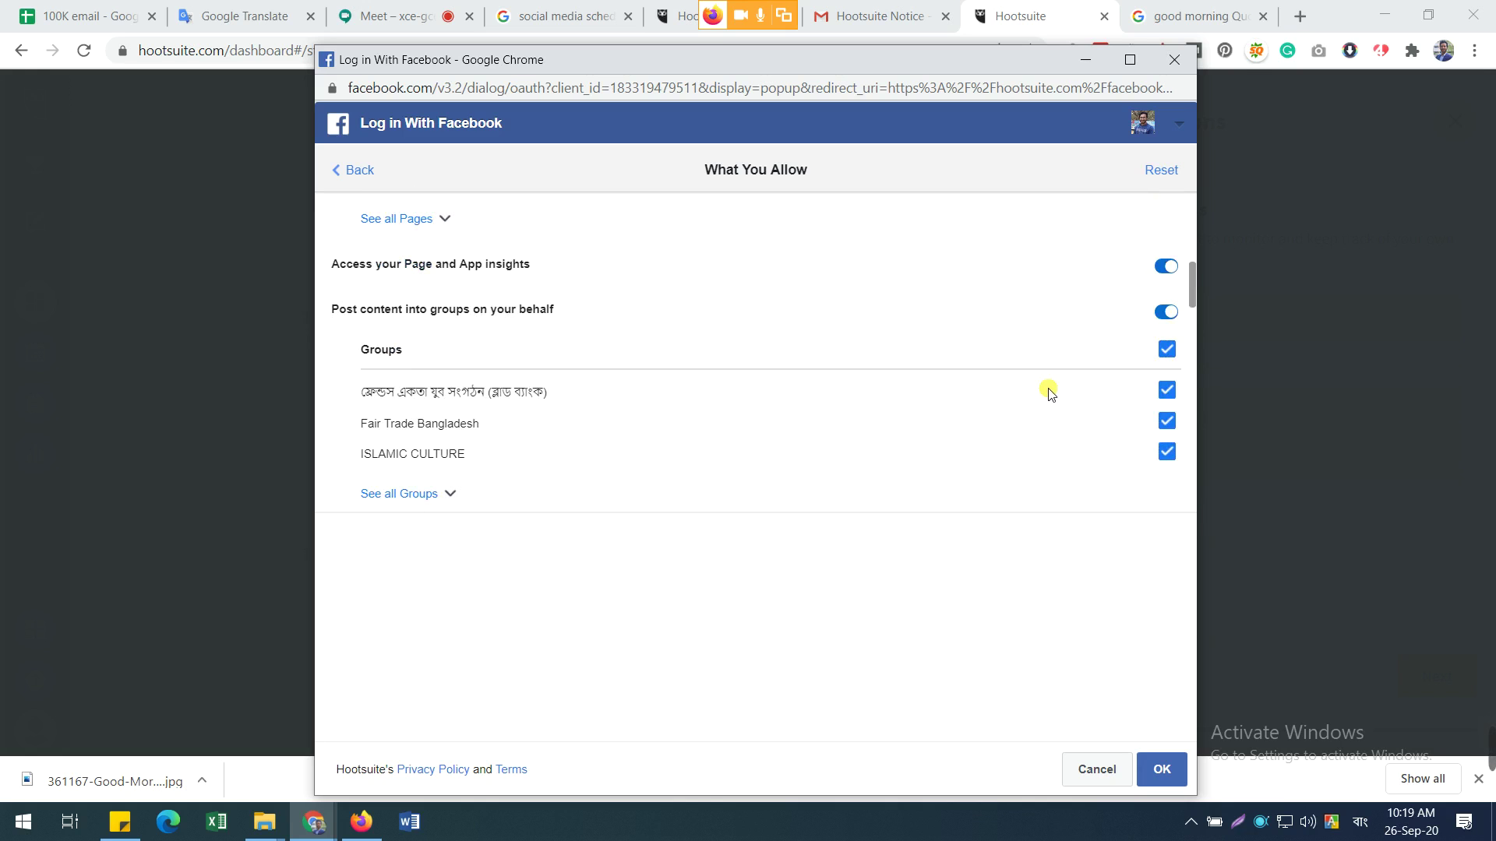
pyautogui.scroll(5, 1098, 351)
pyautogui.click(1166, 313)
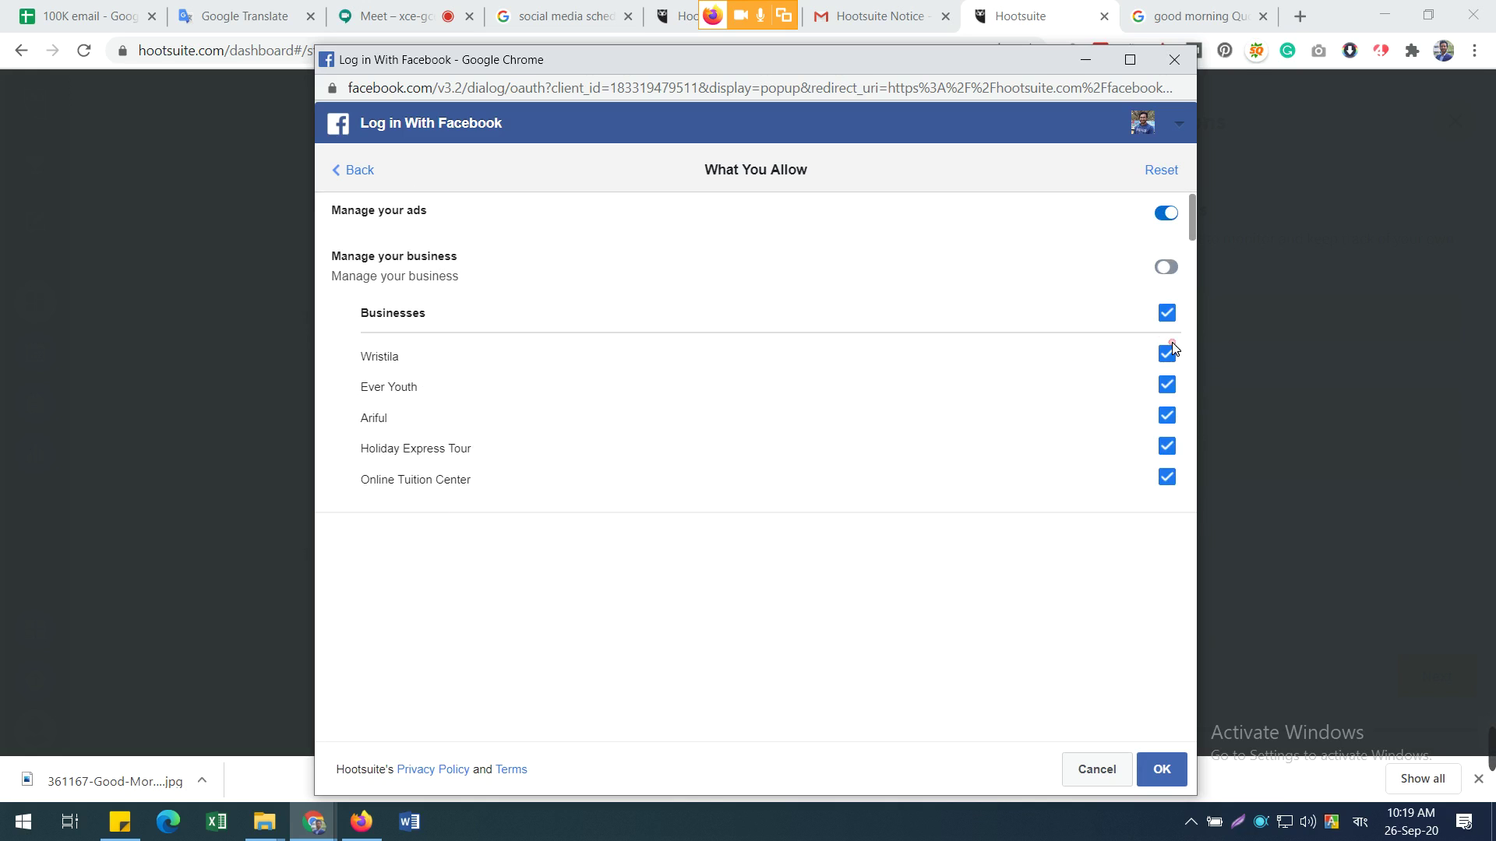
pyautogui.click(1168, 771)
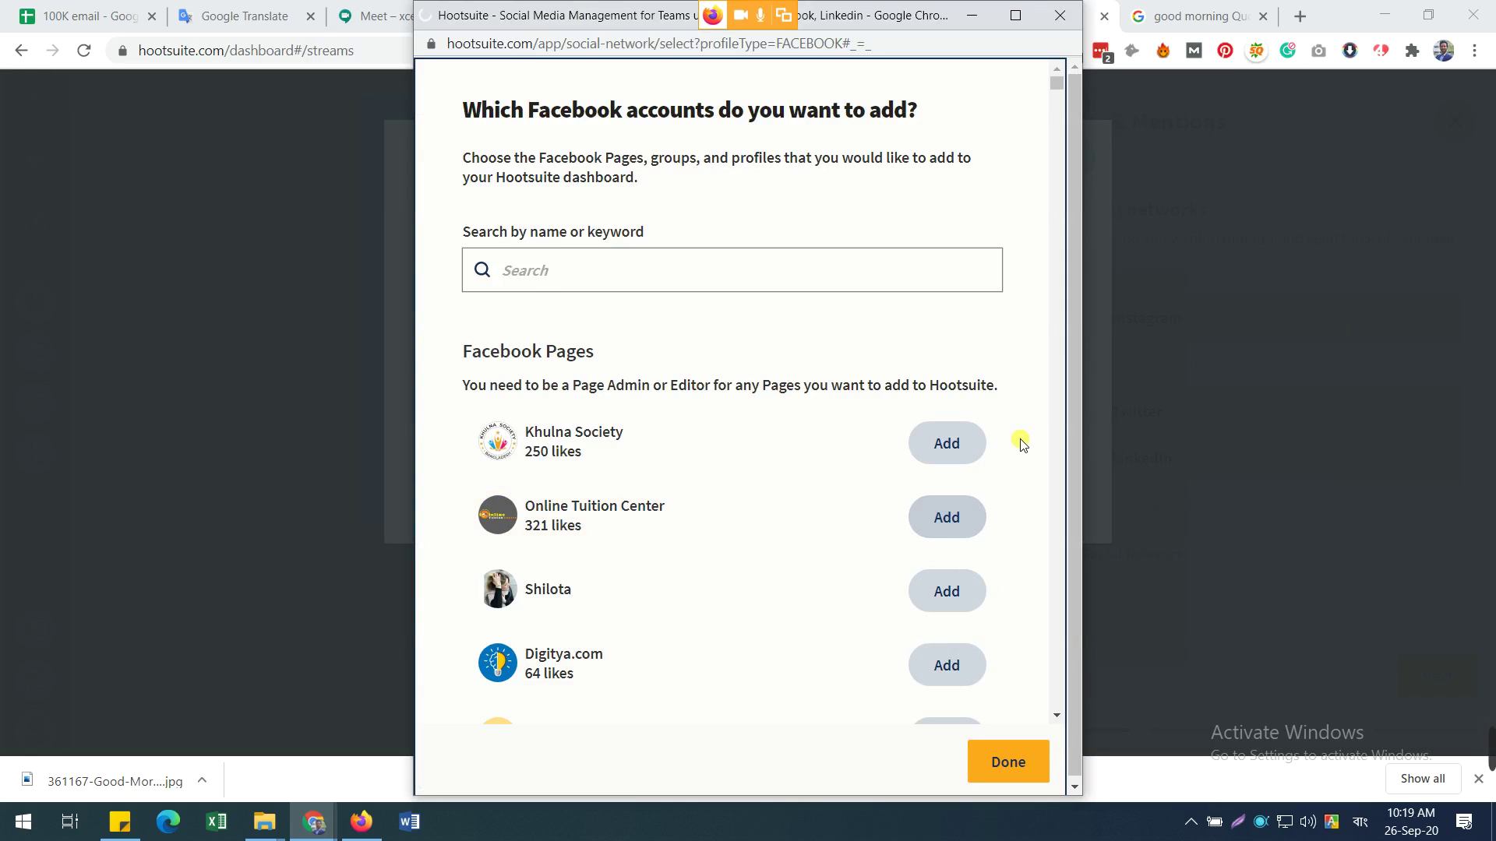
# Step: Find the Holiday Express Tour page in the Facebook Pages list and add it
pyautogui.scroll(-20, 1022, 444)
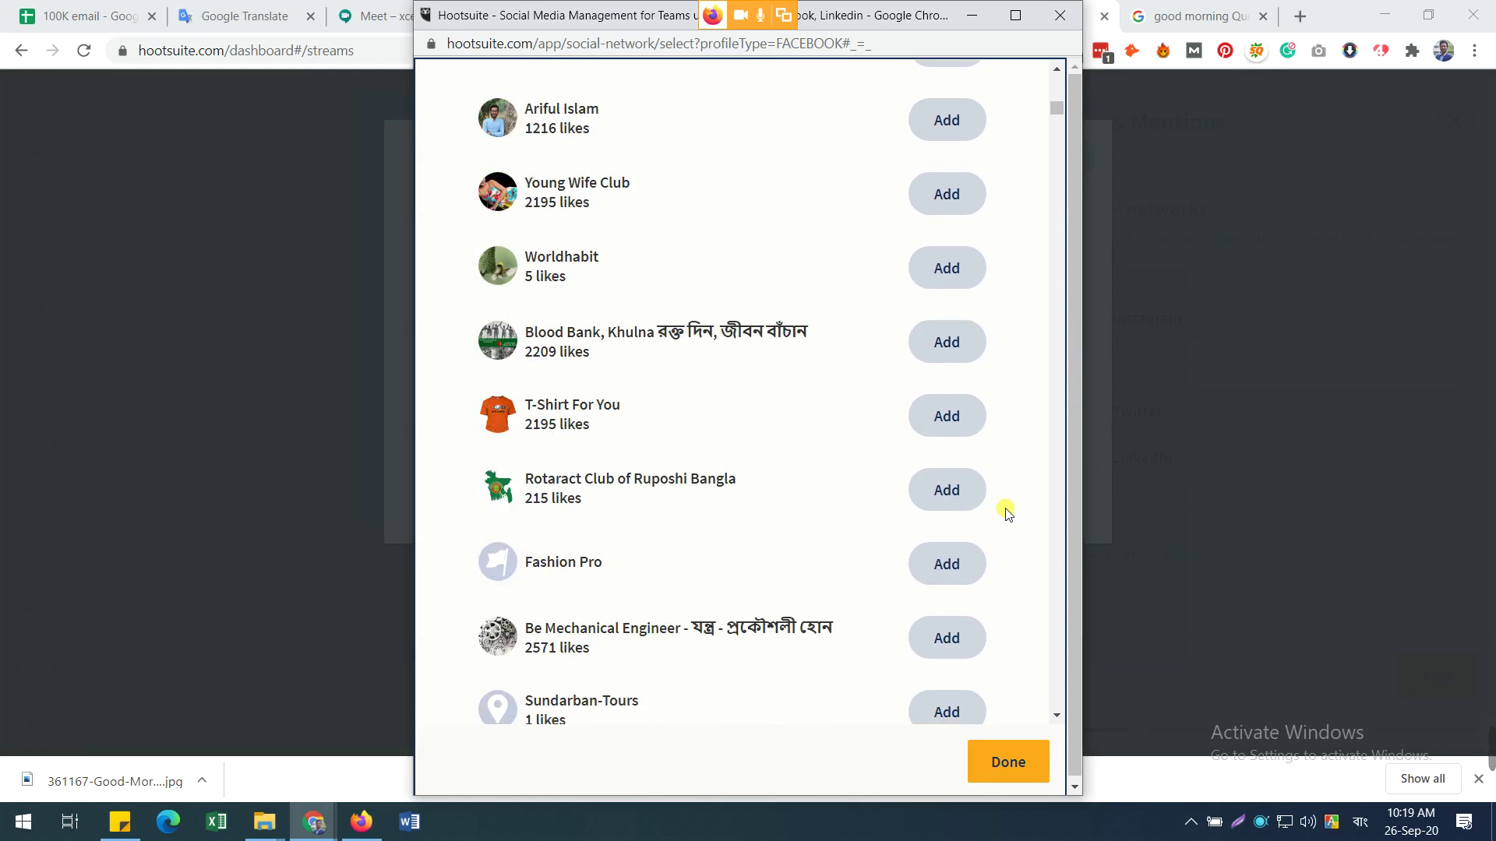
pyautogui.scroll(-9, 1005, 512)
pyautogui.scroll(6, 1015, 514)
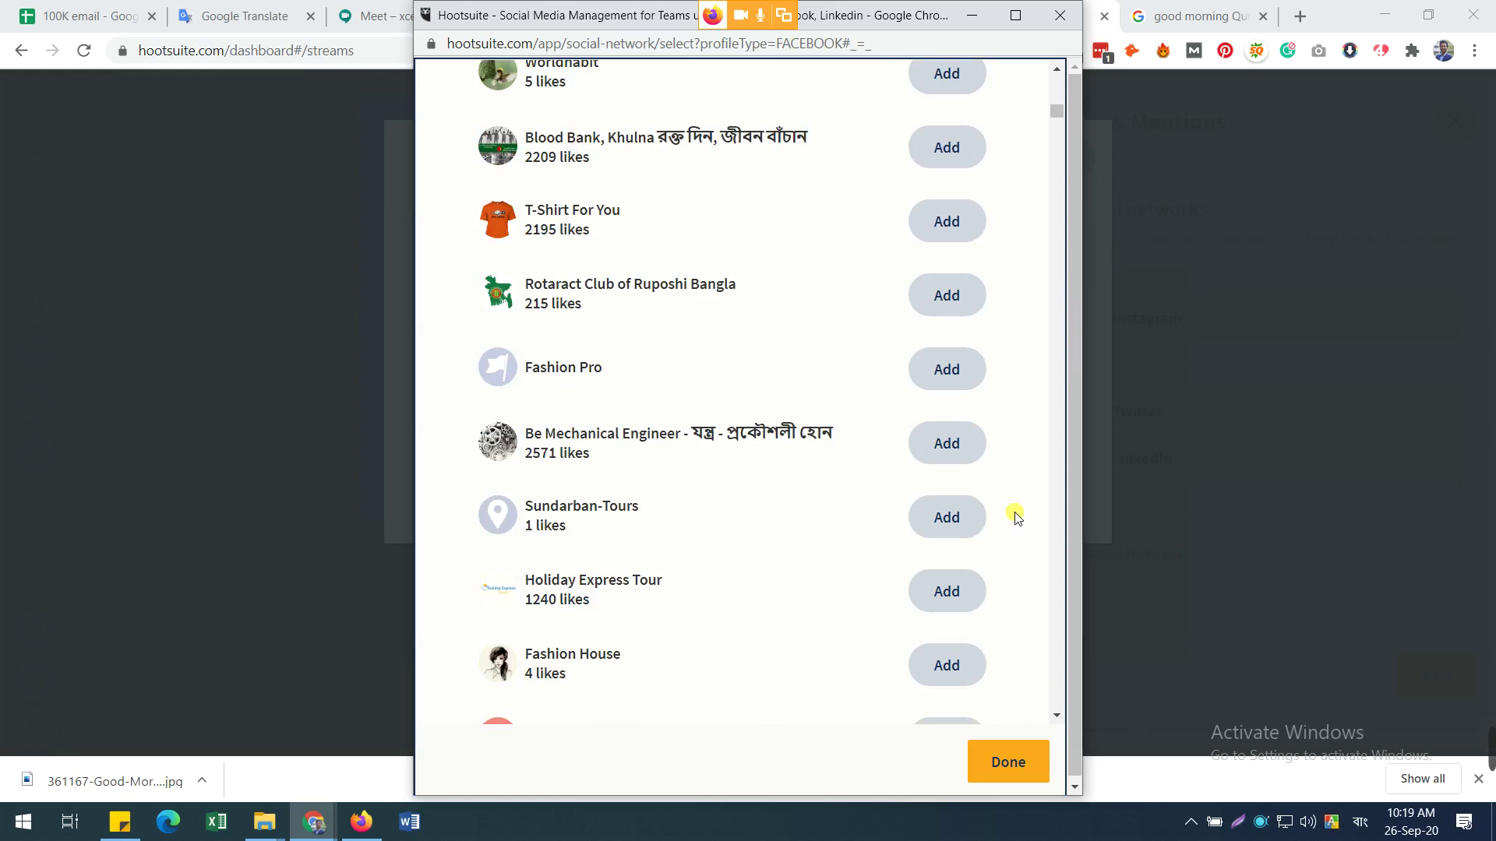
pyautogui.scroll(-9, 1016, 514)
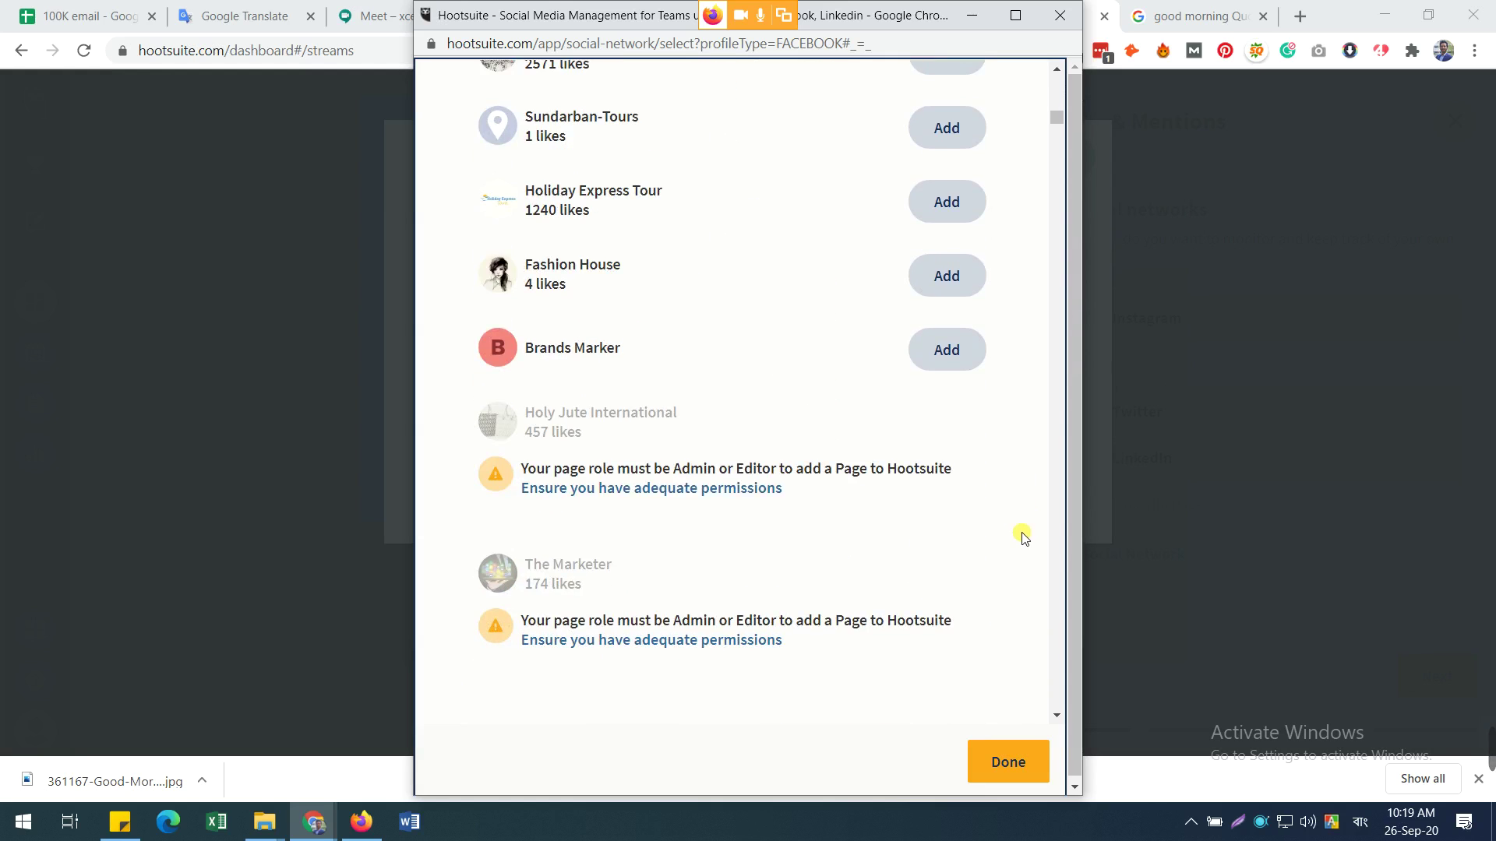
pyautogui.scroll(-8, 1023, 538)
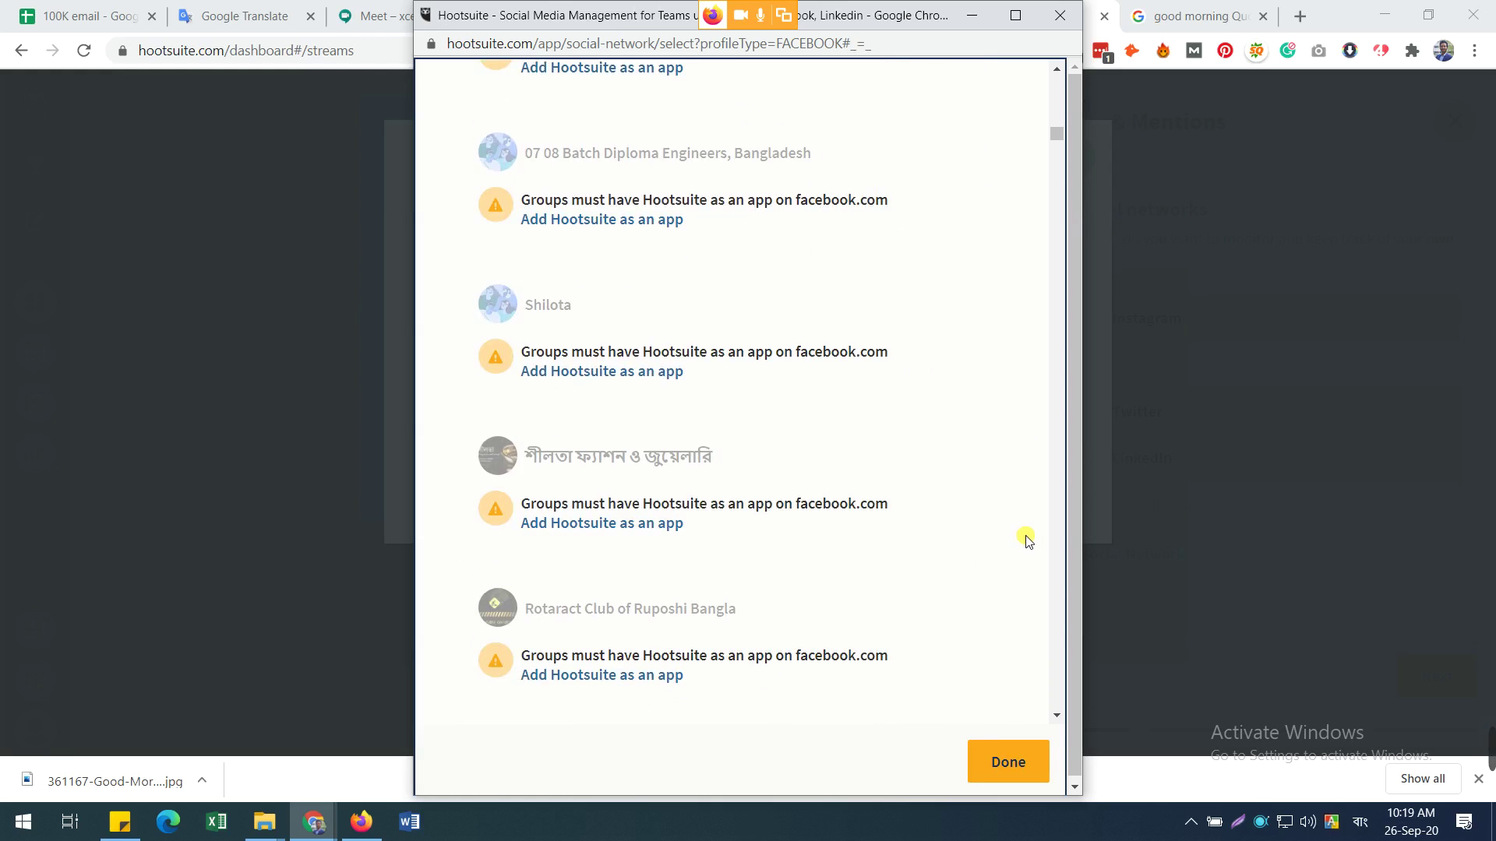
pyautogui.scroll(-3, 1027, 539)
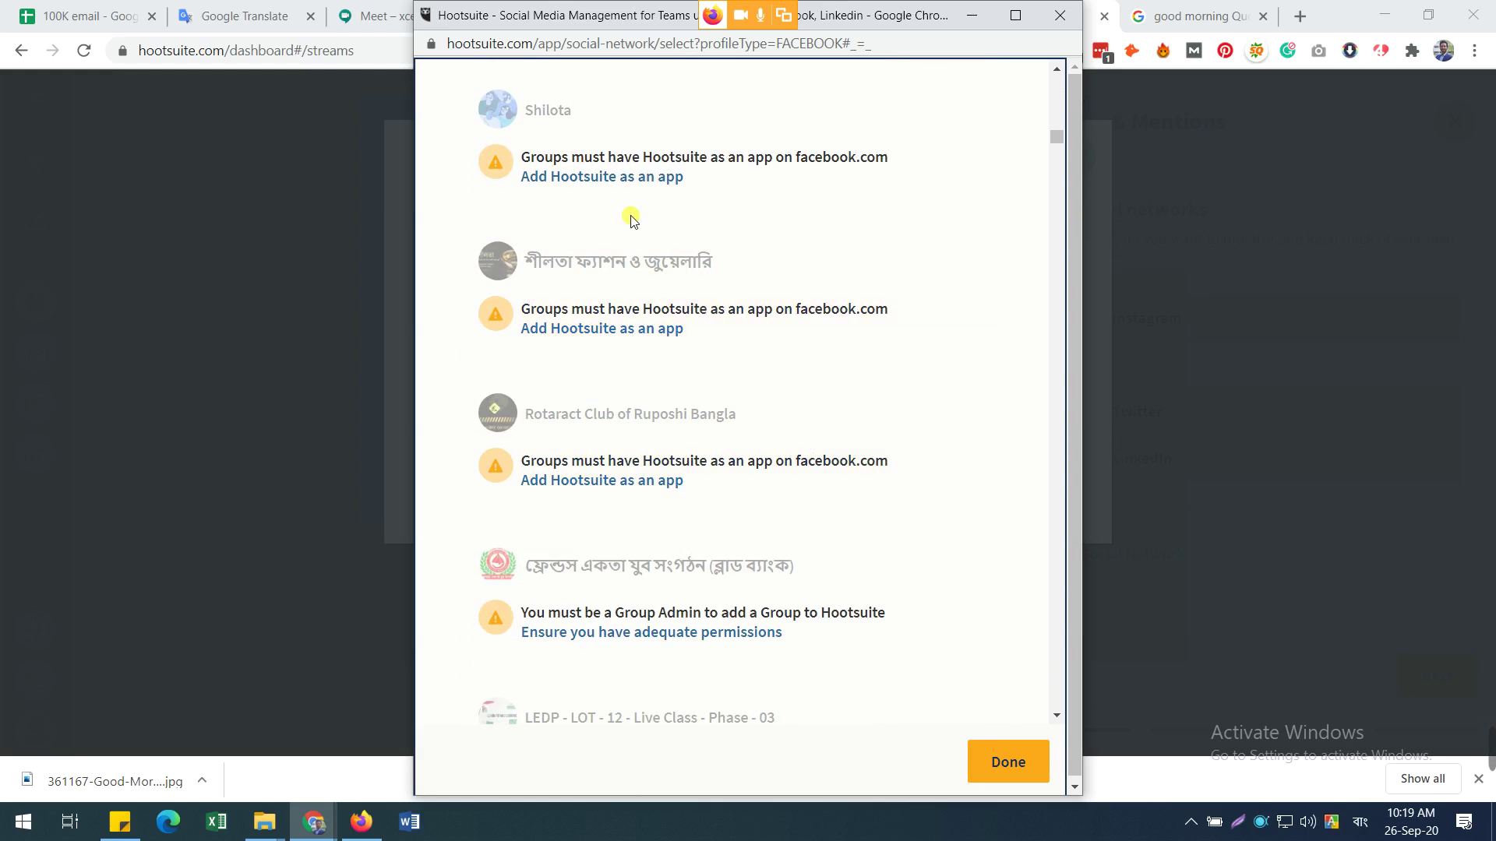
pyautogui.scroll(-1, 922, 491)
pyautogui.scroll(-15, 801, 524)
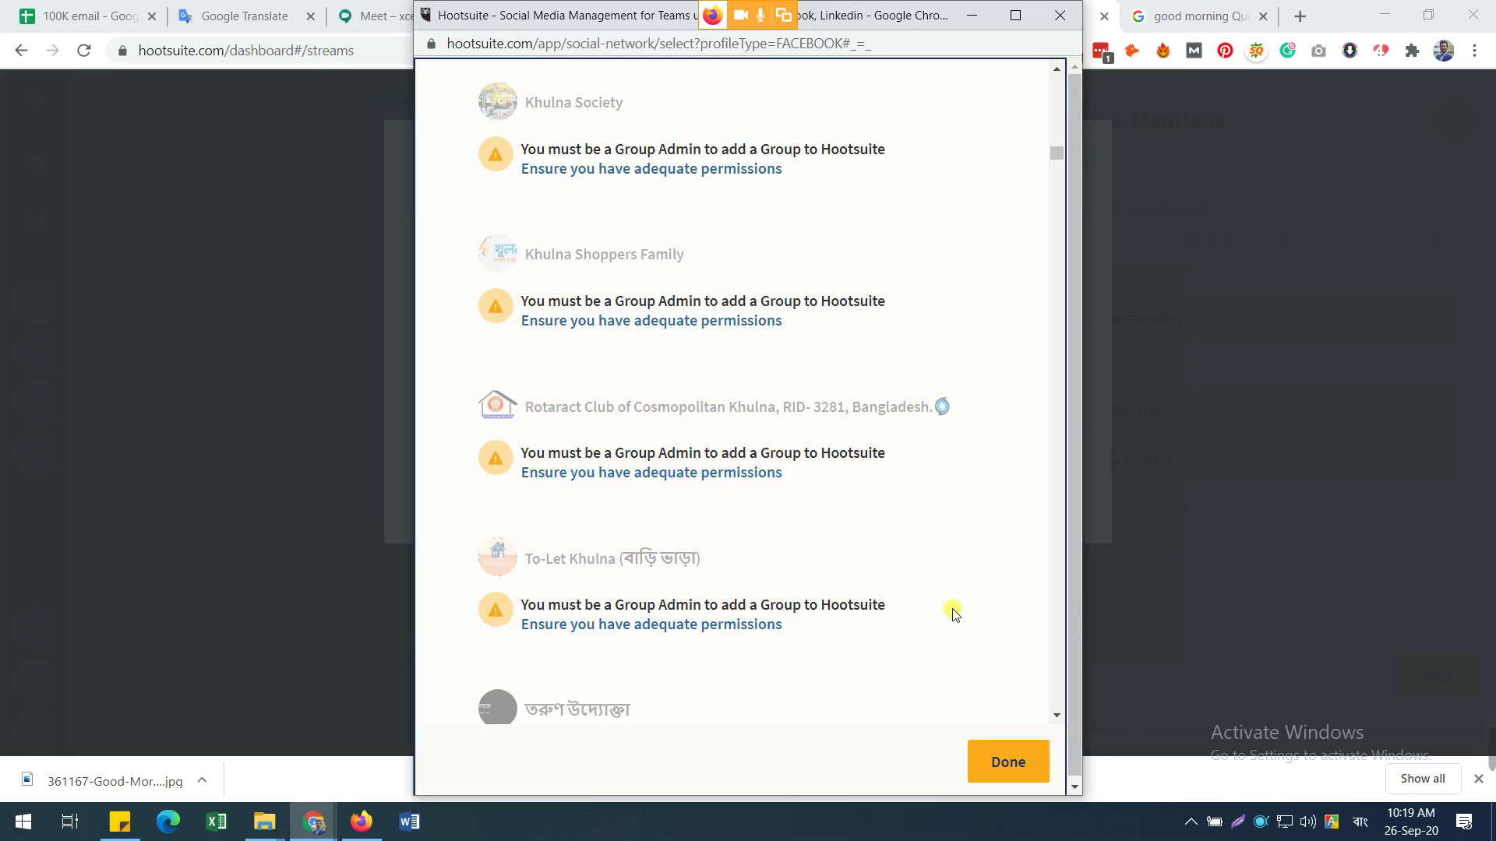
pyautogui.scroll(10, 913, 608)
pyautogui.scroll(2, 936, 565)
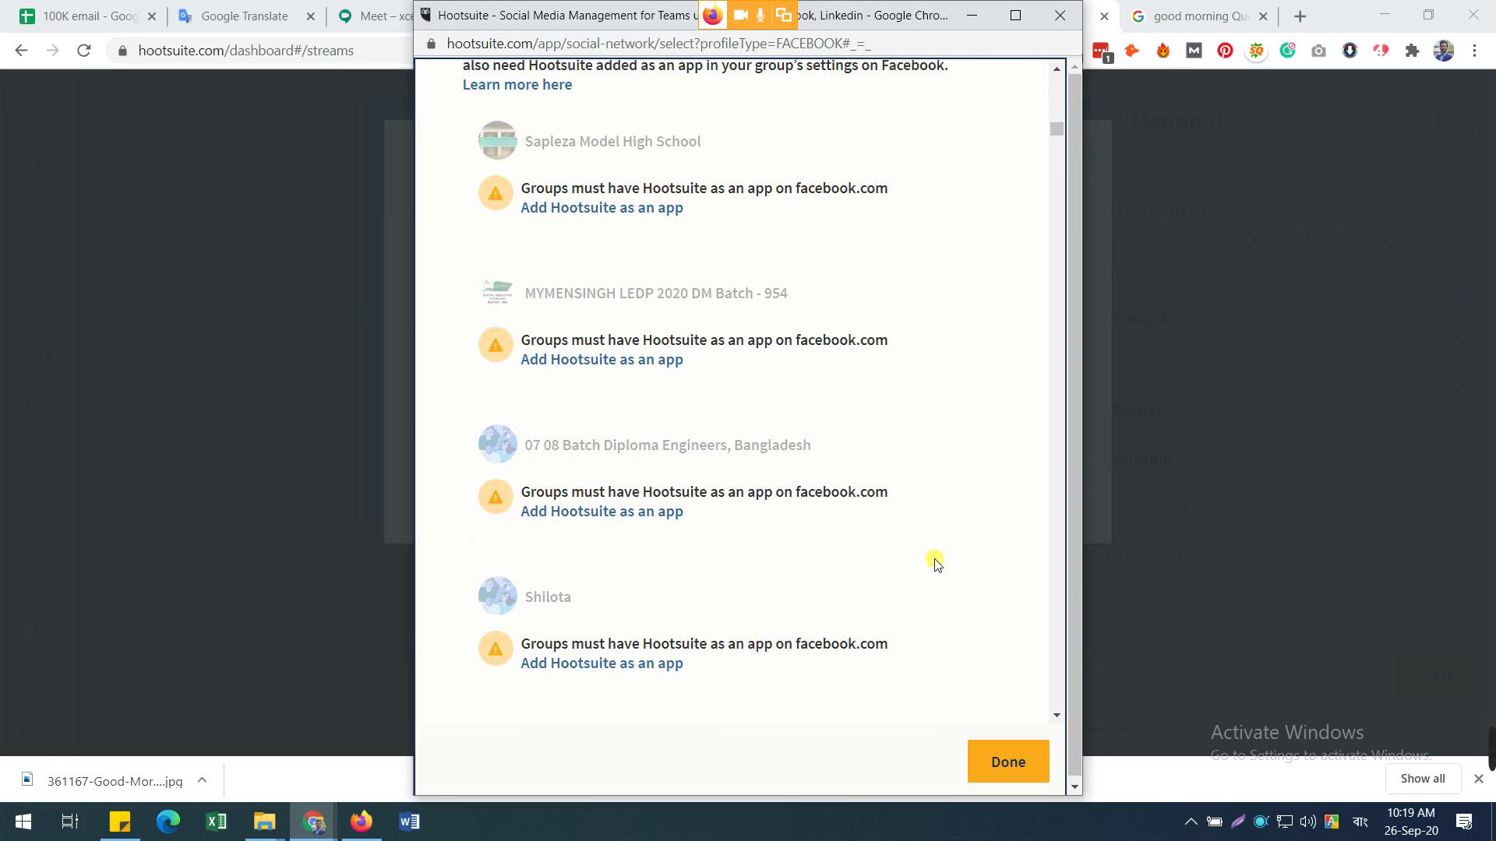
pyautogui.scroll(2, 936, 564)
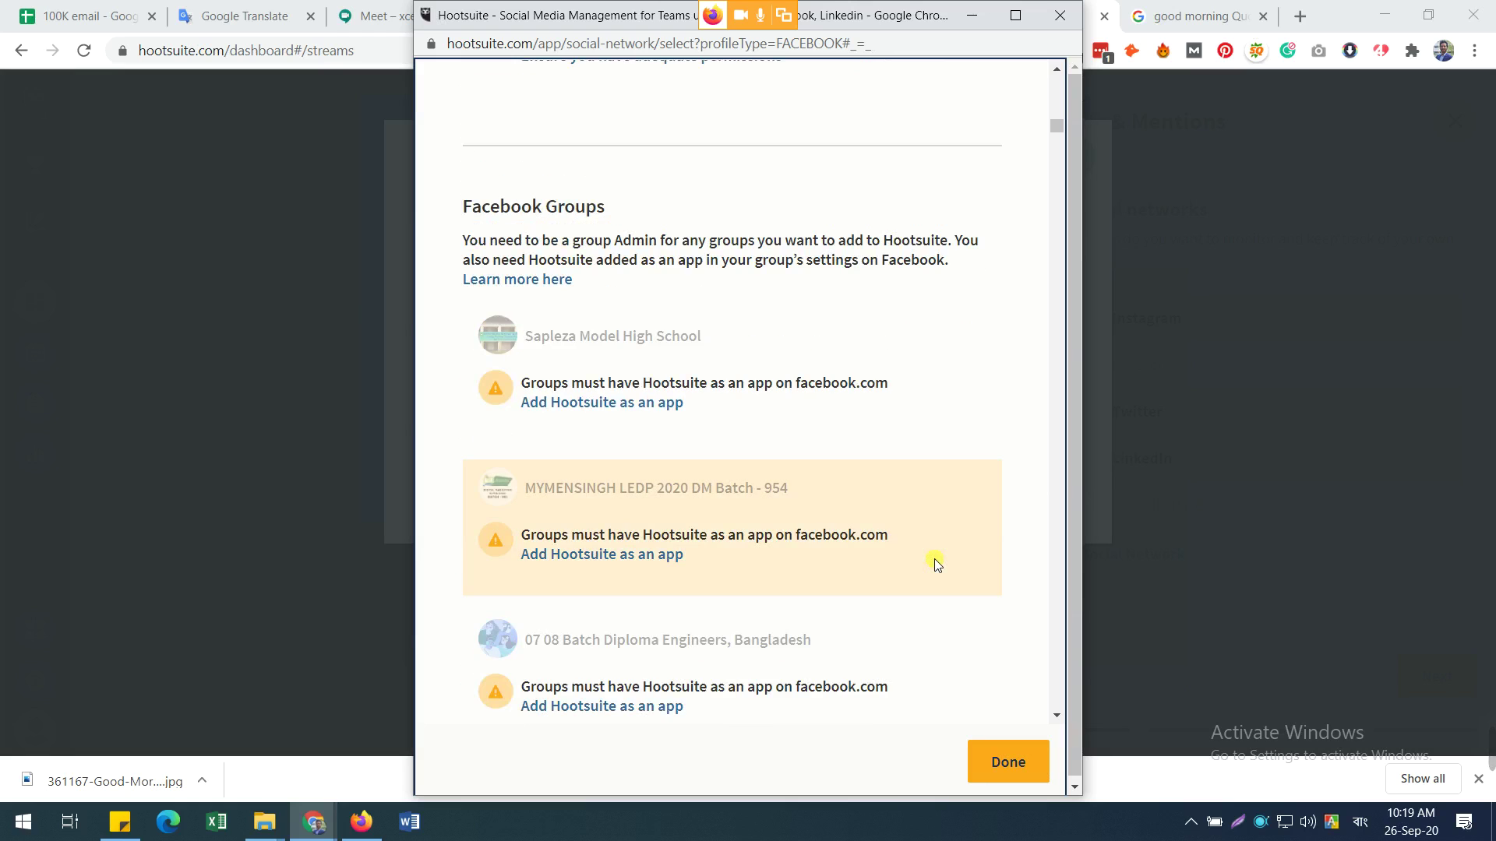
pyautogui.scroll(10, 930, 525)
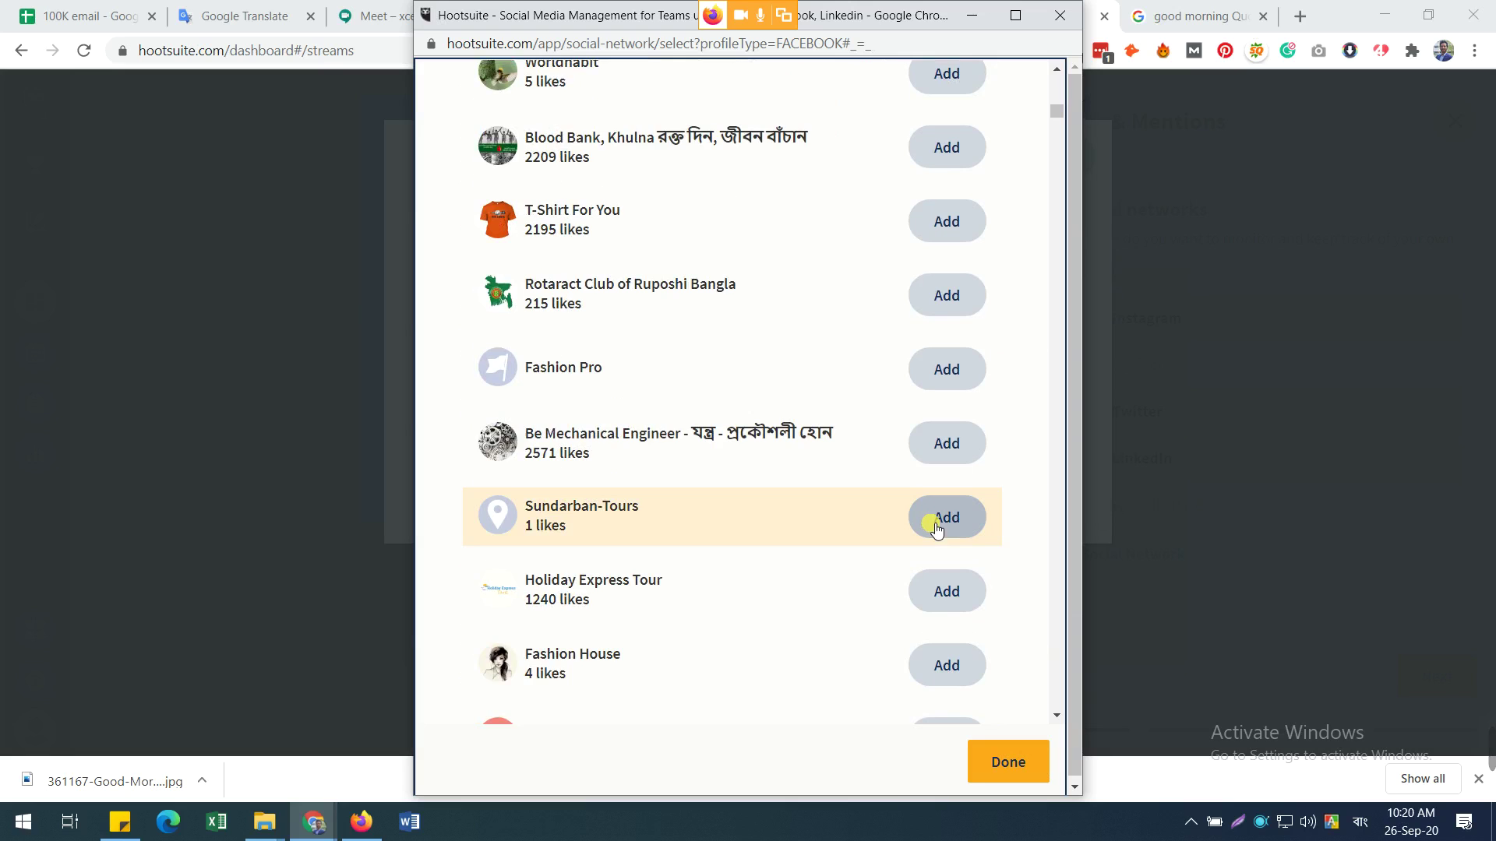
pyautogui.scroll(2, 936, 528)
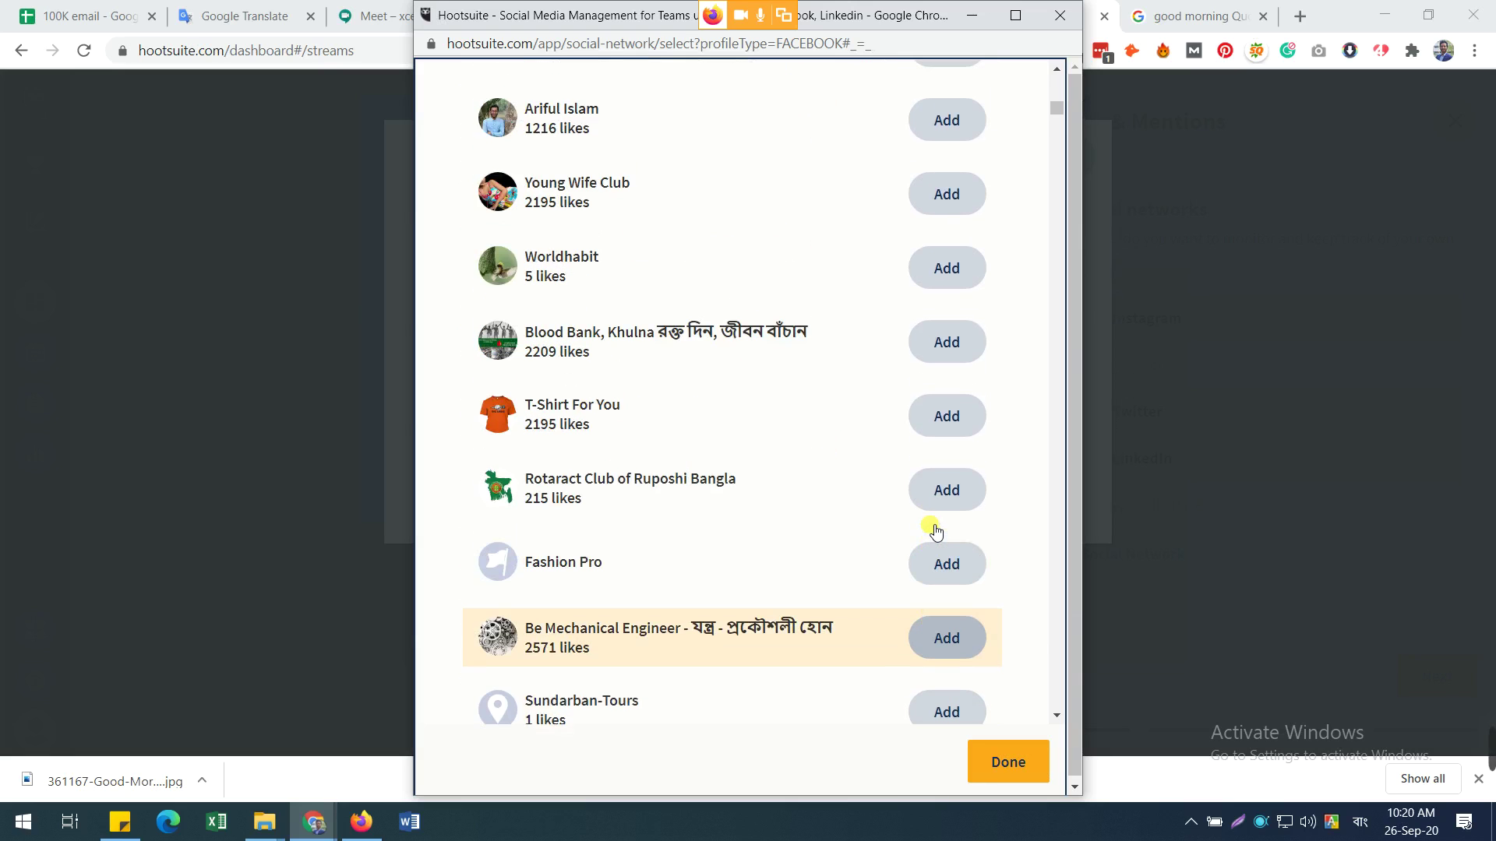
pyautogui.scroll(4, 931, 528)
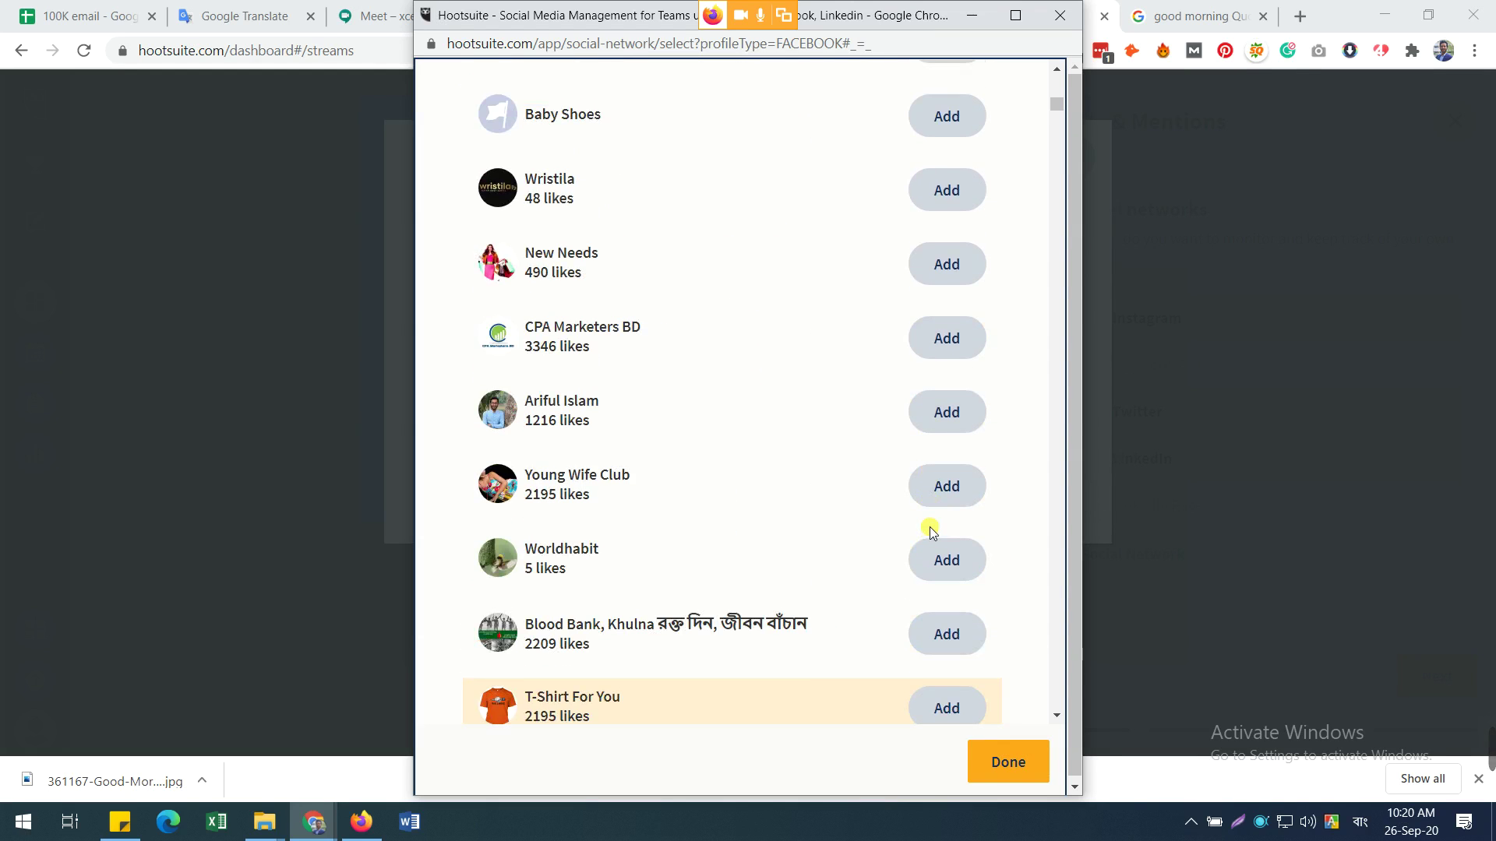
pyautogui.scroll(8, 931, 530)
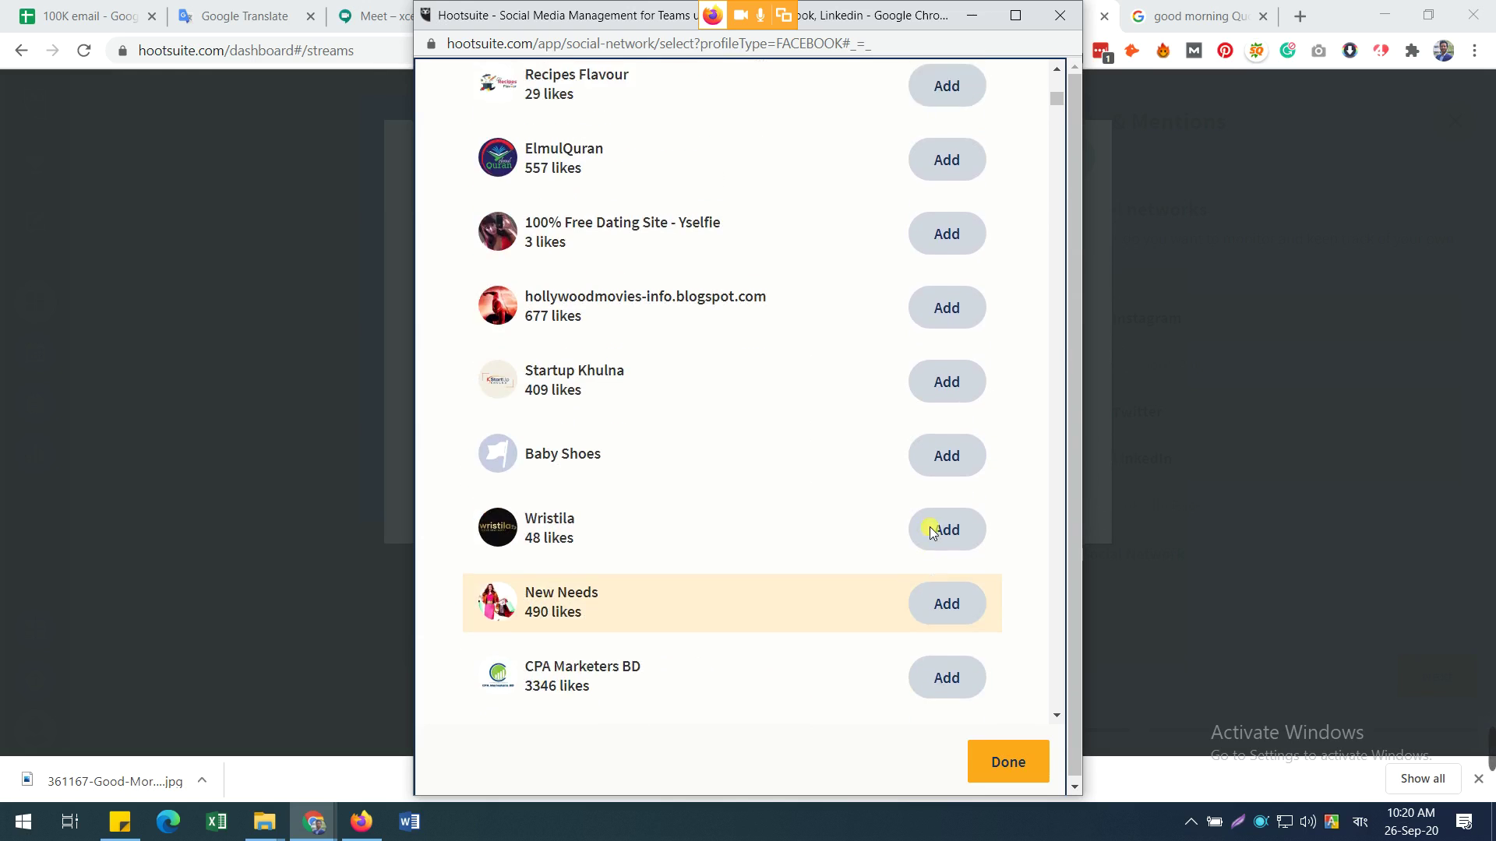
pyautogui.scroll(7, 931, 529)
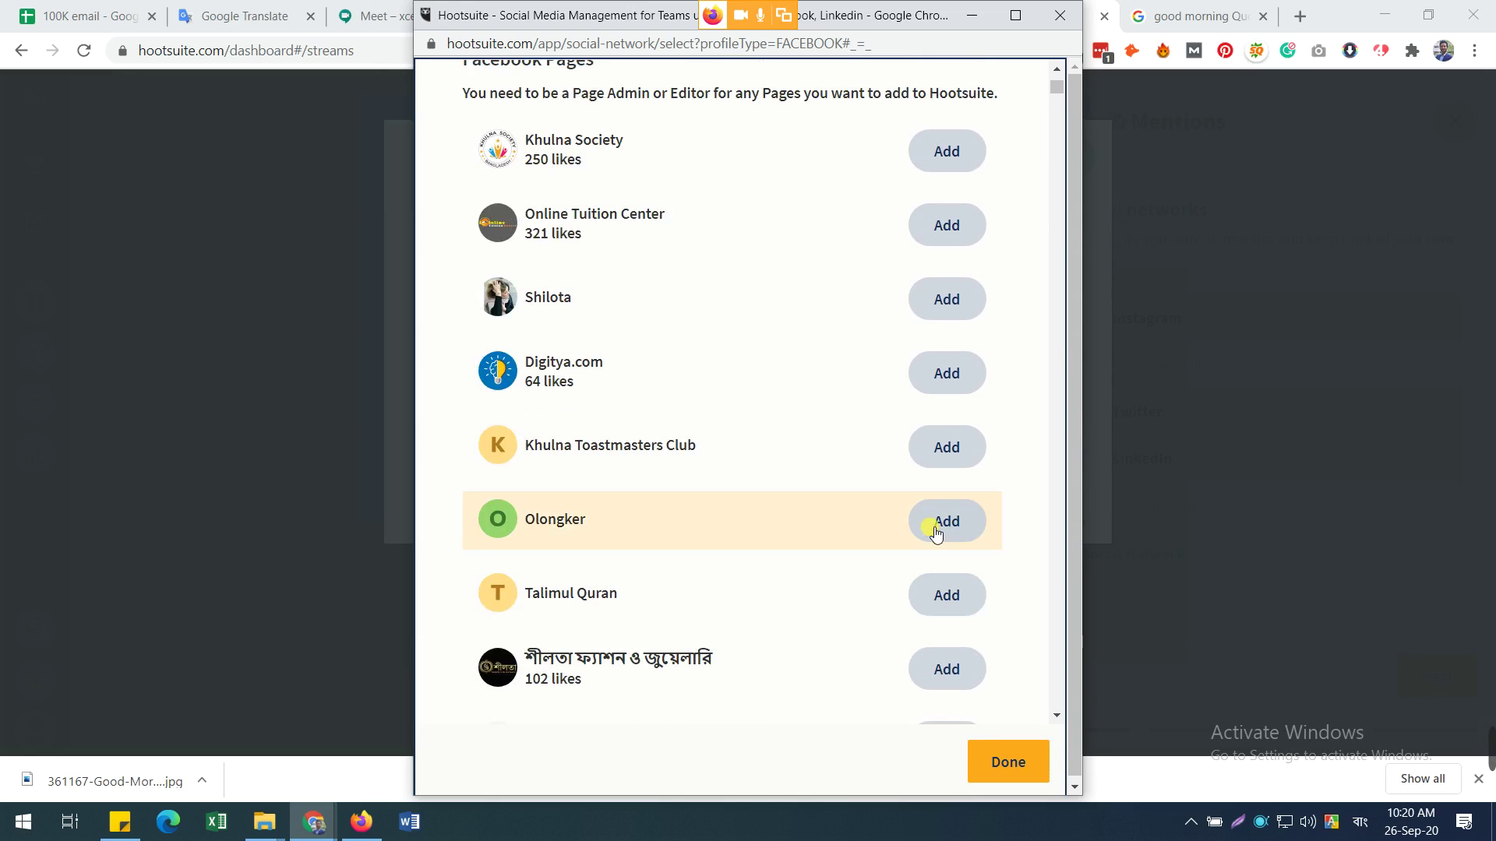
pyautogui.scroll(3, 935, 530)
pyautogui.scroll(-20, 945, 574)
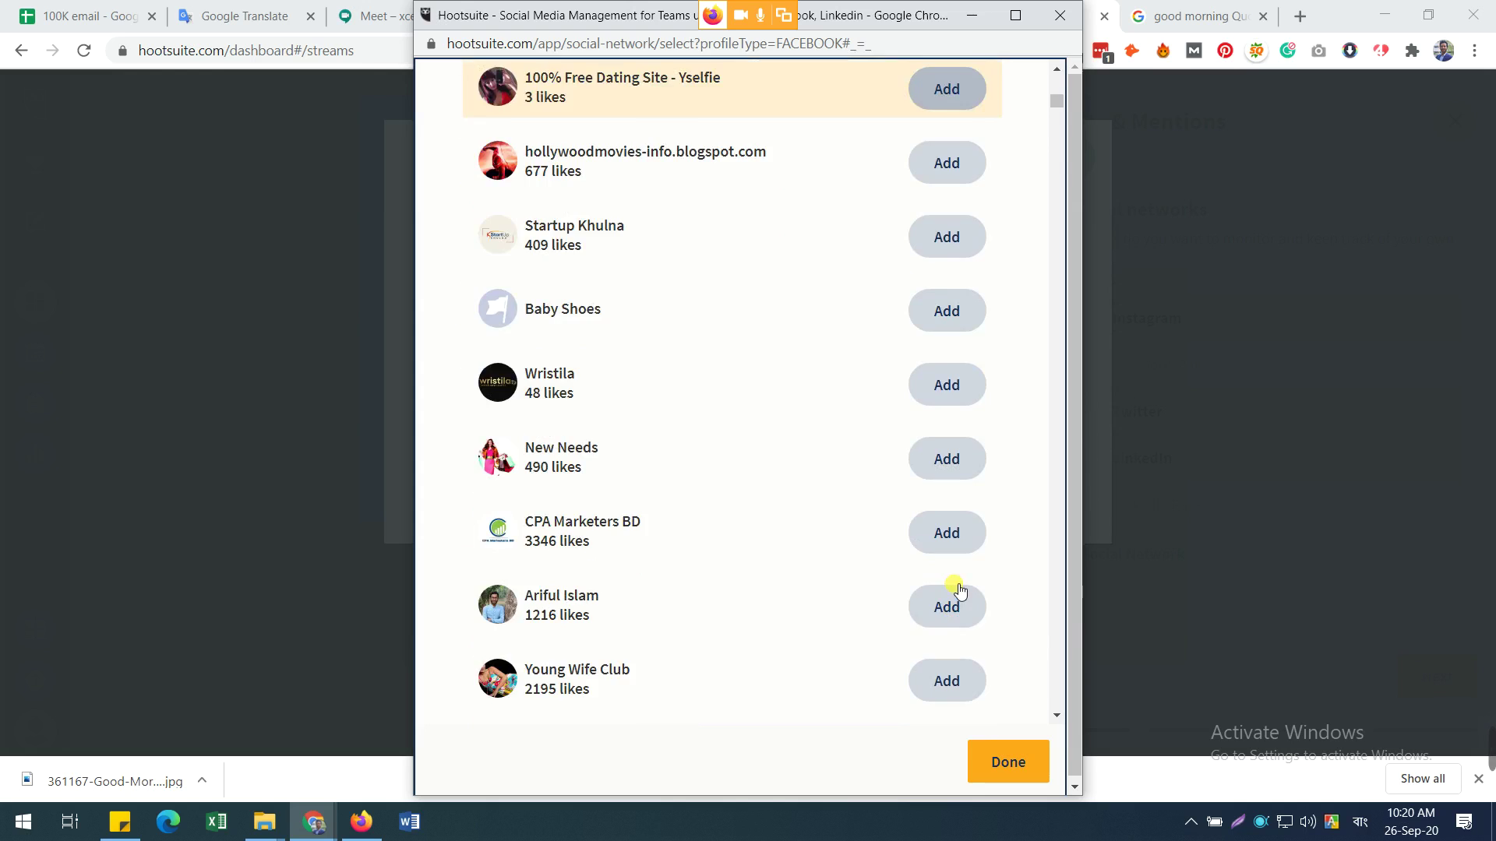
pyautogui.scroll(-4, 954, 592)
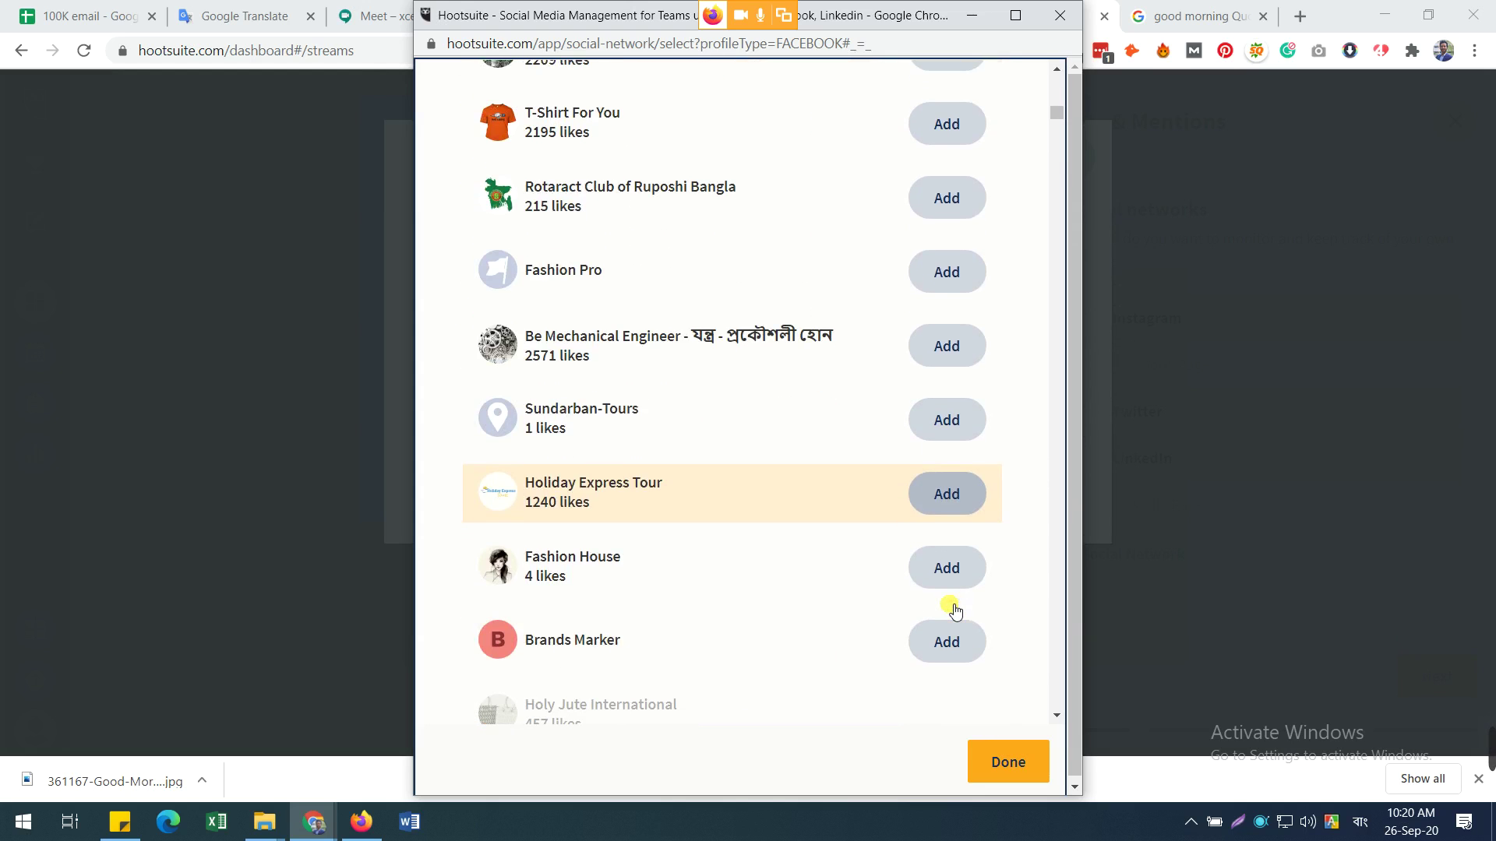
pyautogui.scroll(-4, 942, 600)
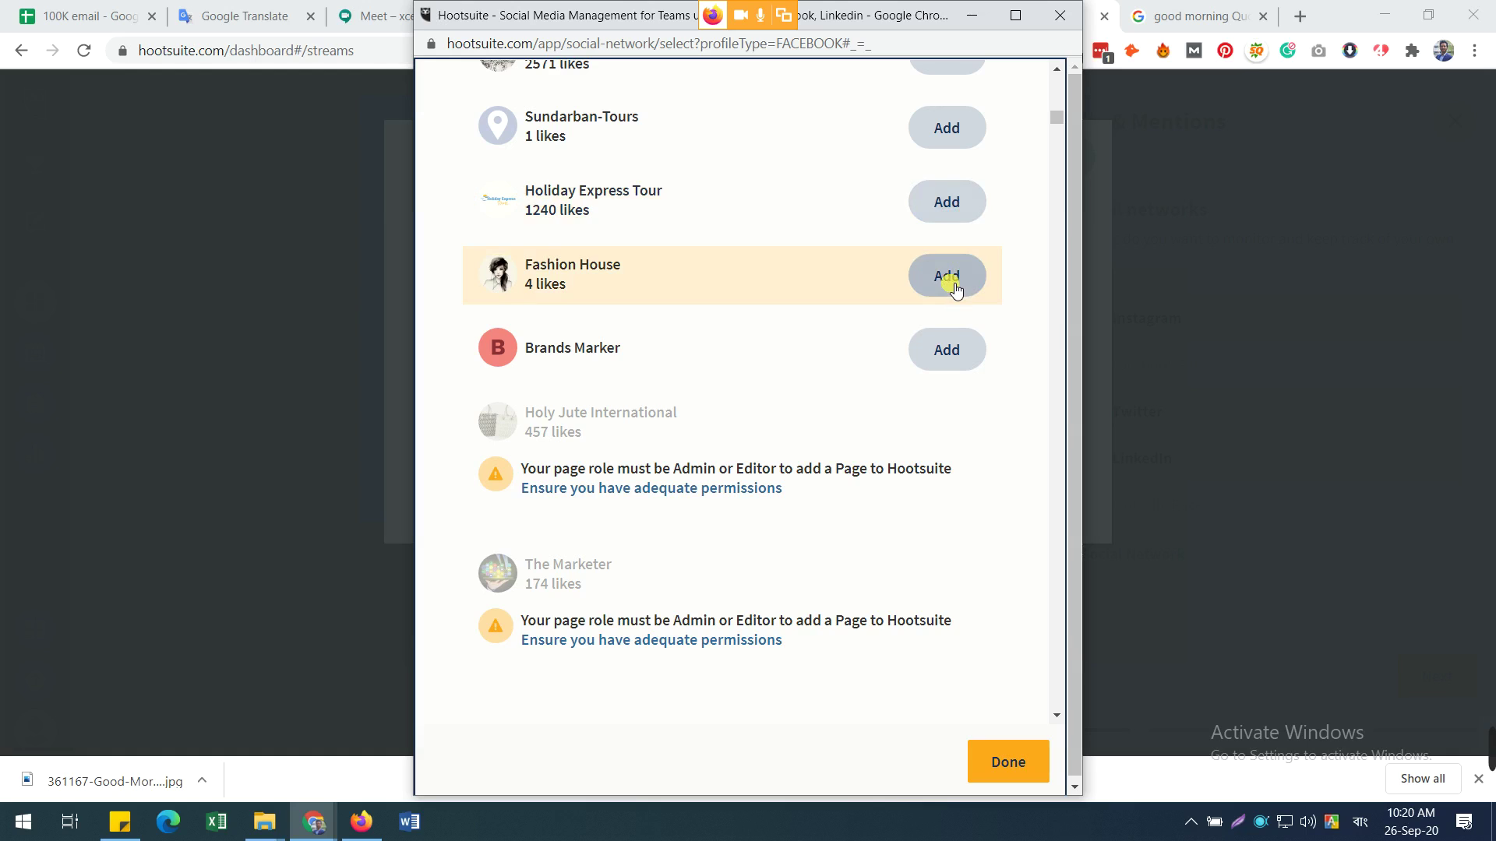
pyautogui.scroll(1, 954, 287)
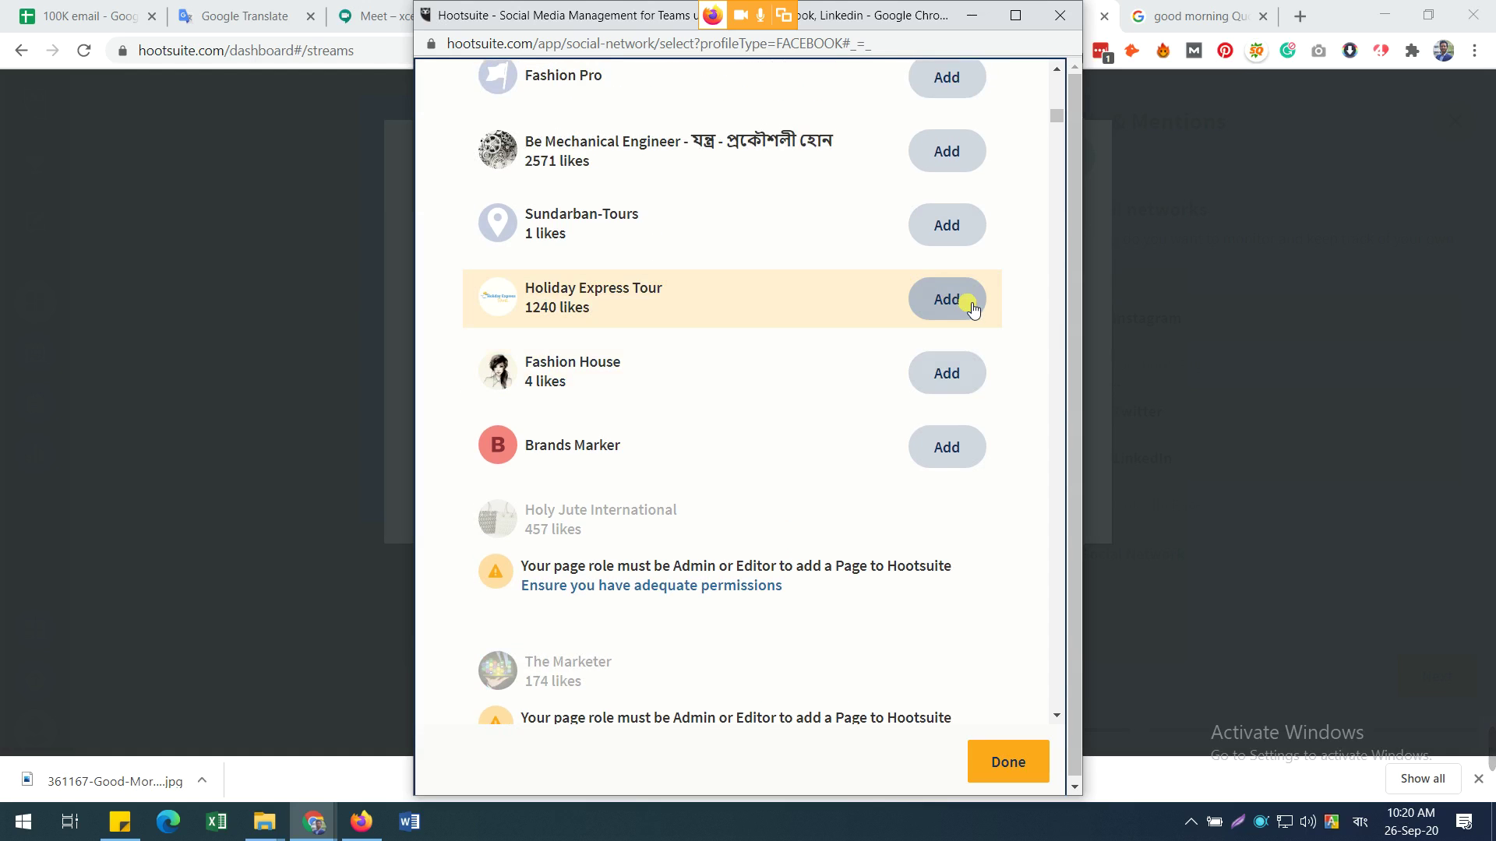
pyautogui.click(970, 304)
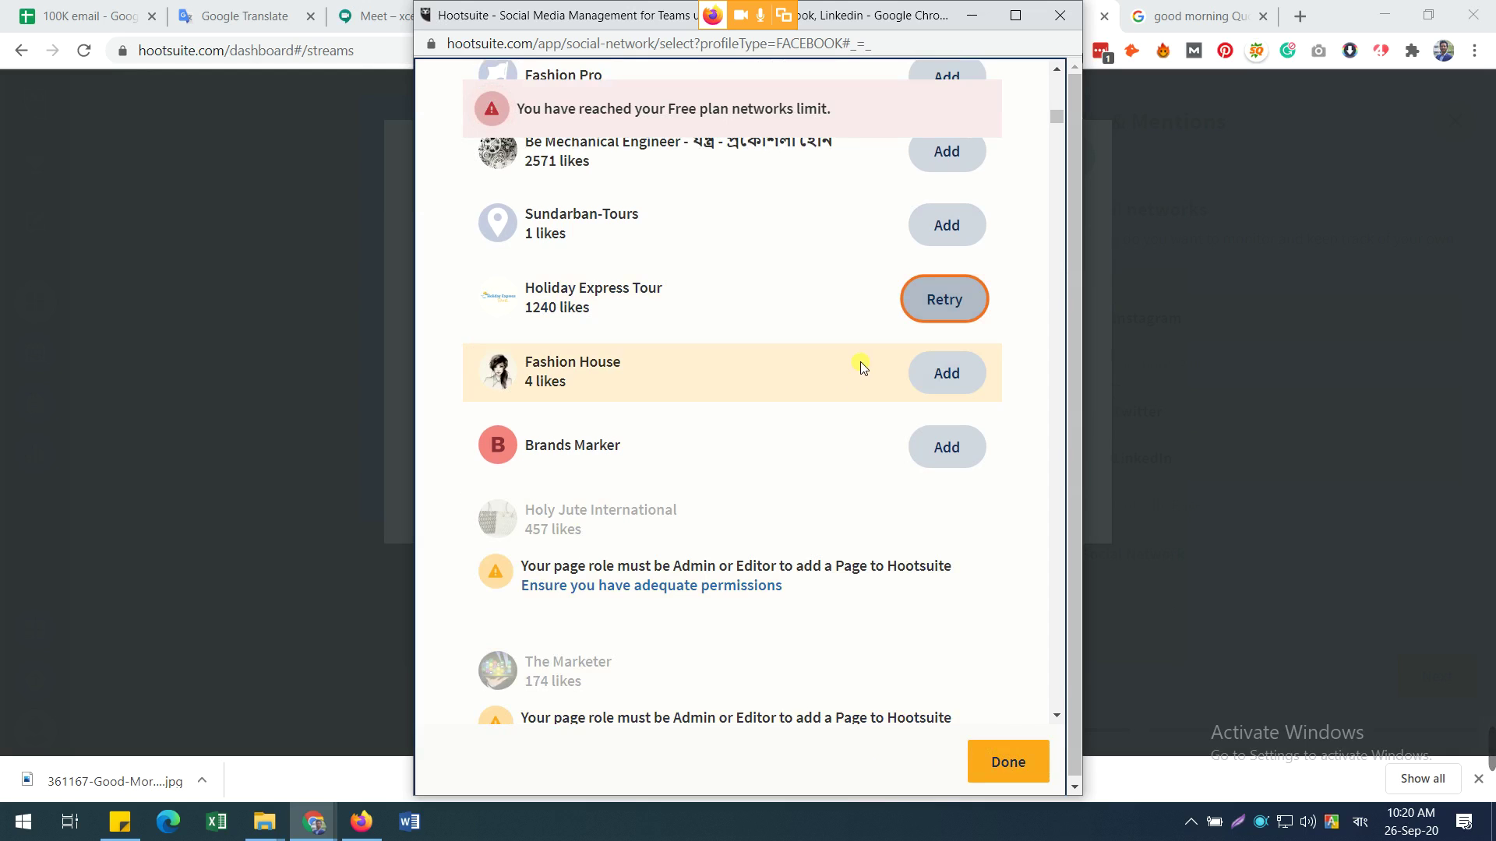
# Step: Scroll back up to view the Free plan networks limit error
pyautogui.scroll(5, 853, 436)
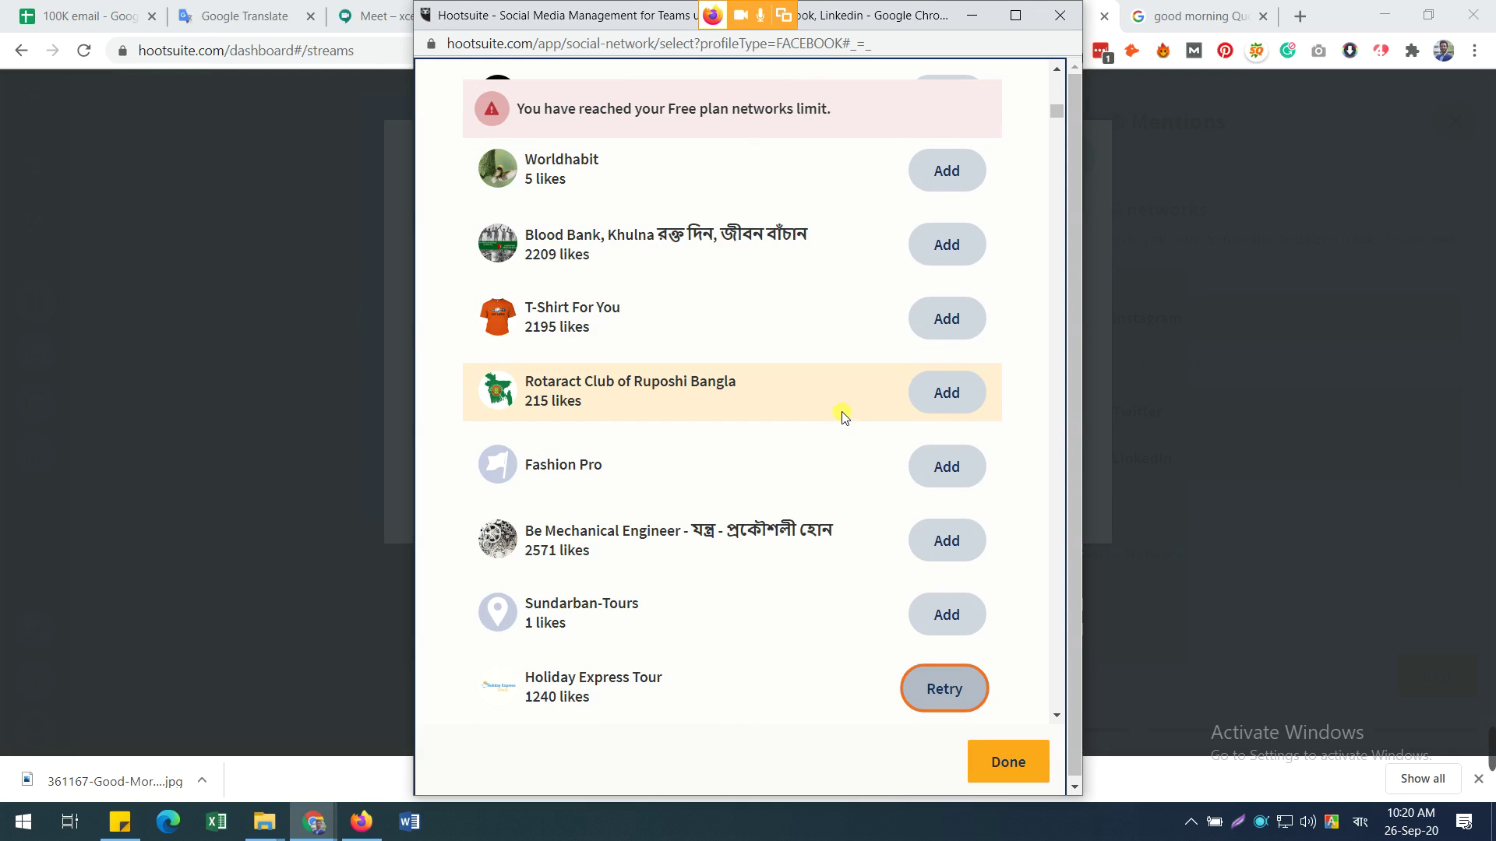
pyautogui.scroll(1, 993, 491)
pyautogui.scroll(15, 985, 424)
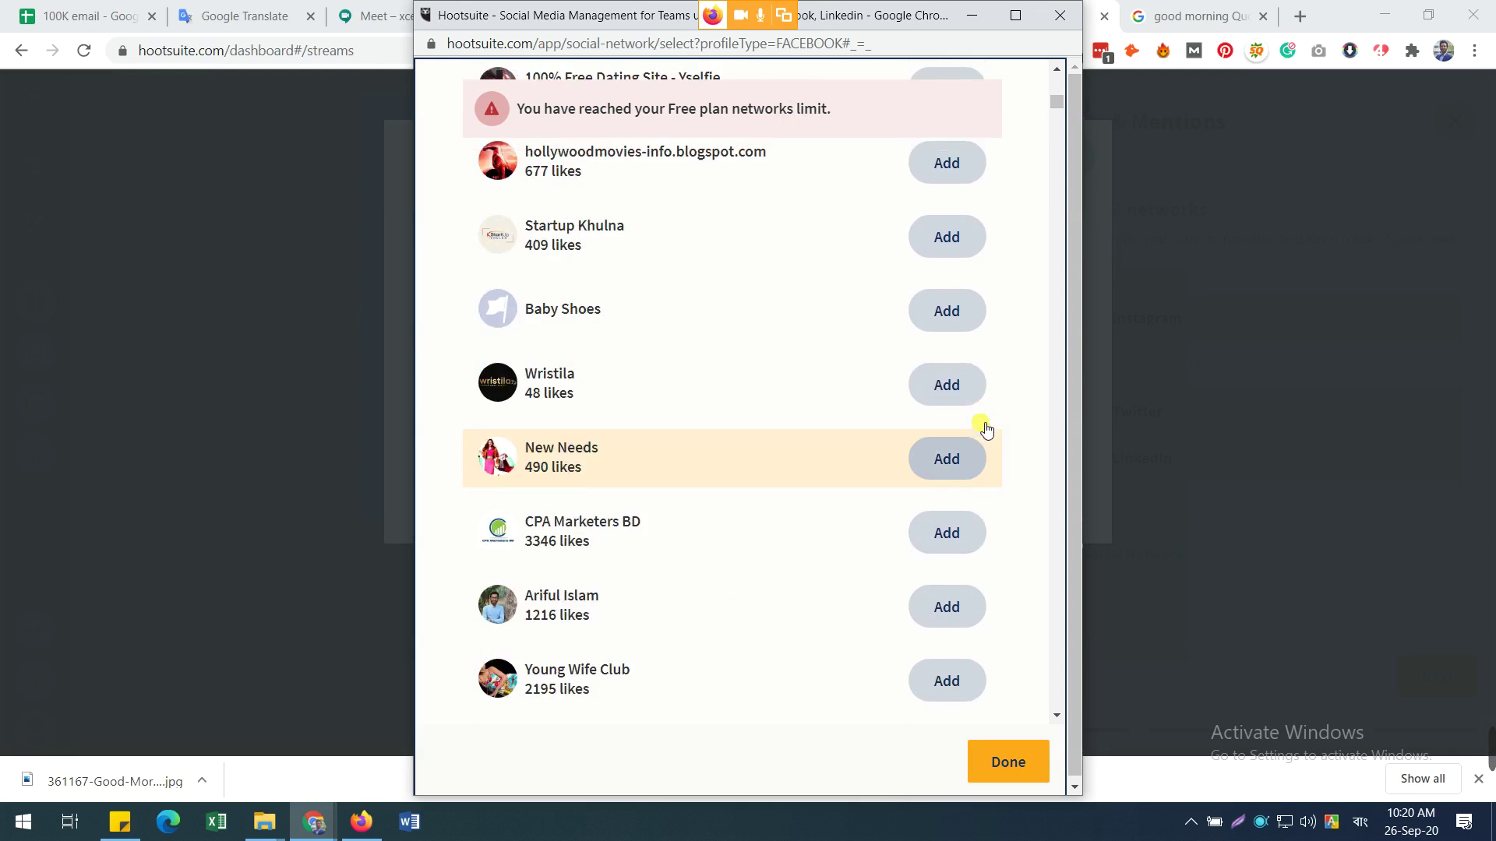
pyautogui.scroll(1, 794, 131)
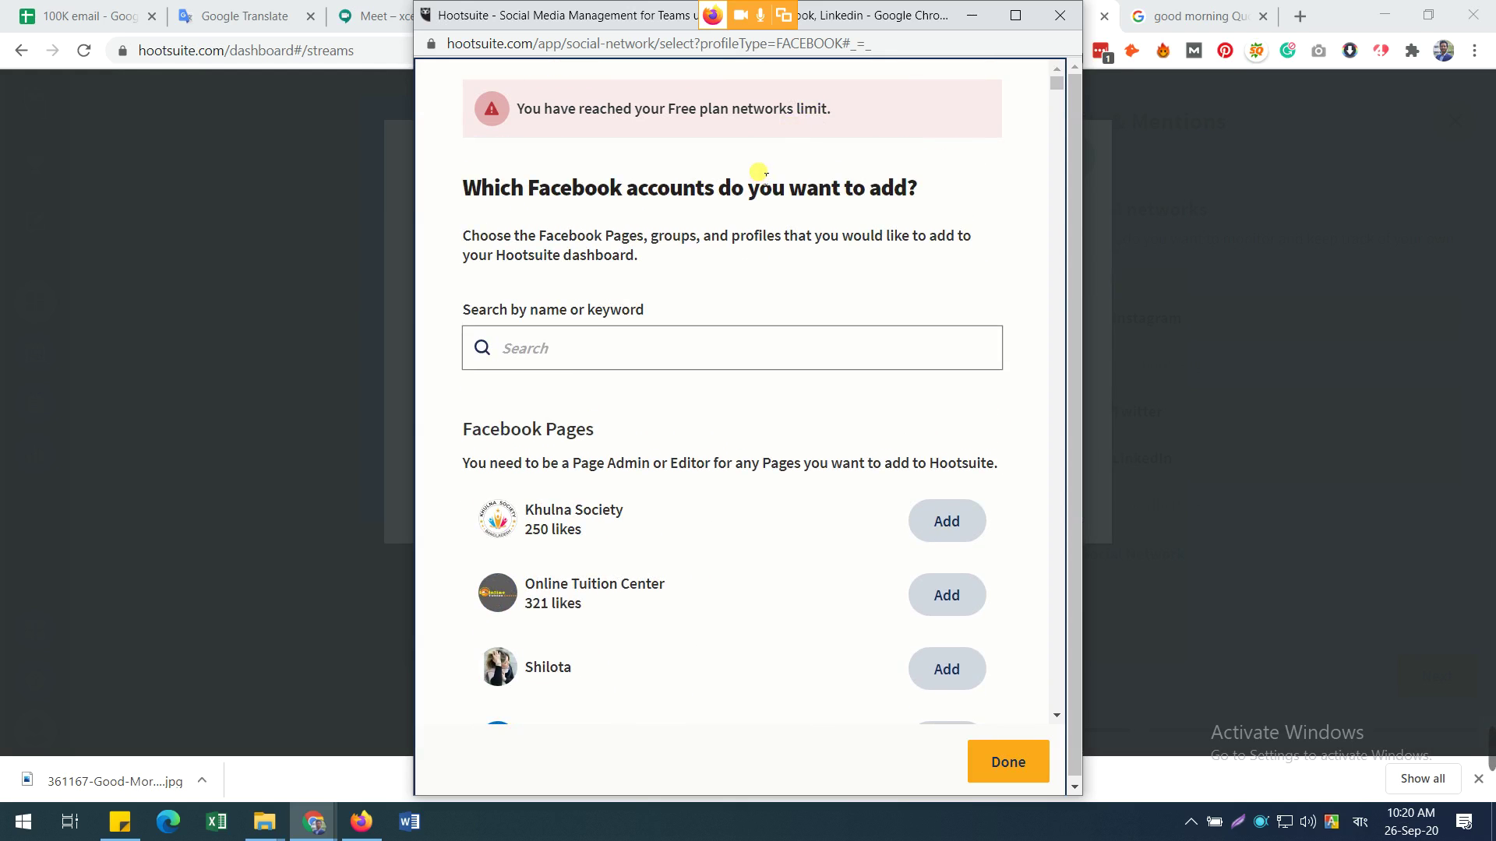
# Step: Close the Facebook account window, cancel the setup-in-progress warning, and exit Add Network
pyautogui.click(1064, 18)
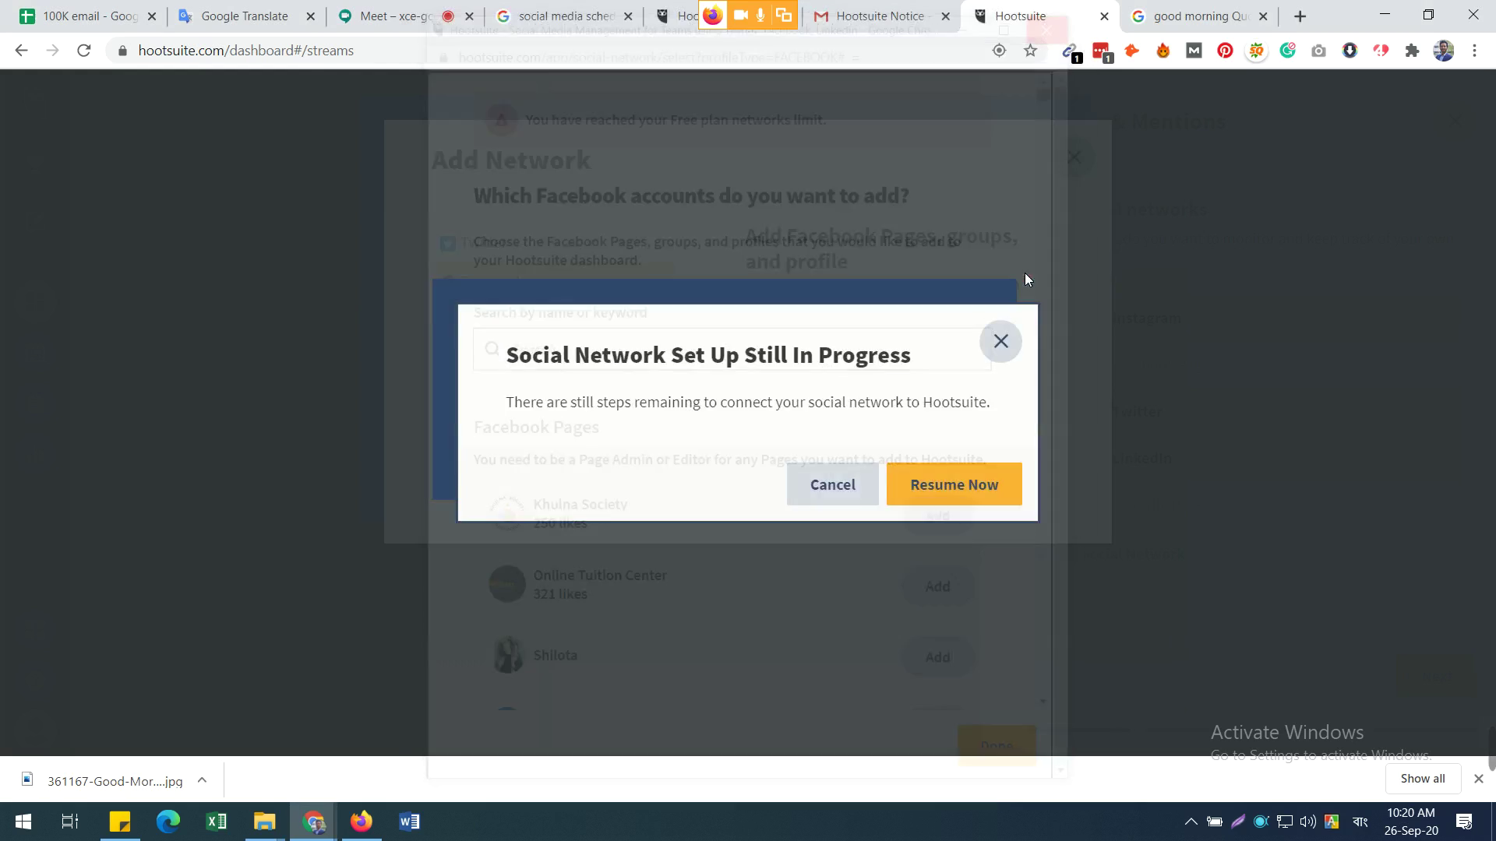
pyautogui.click(998, 341)
pyautogui.click(1075, 155)
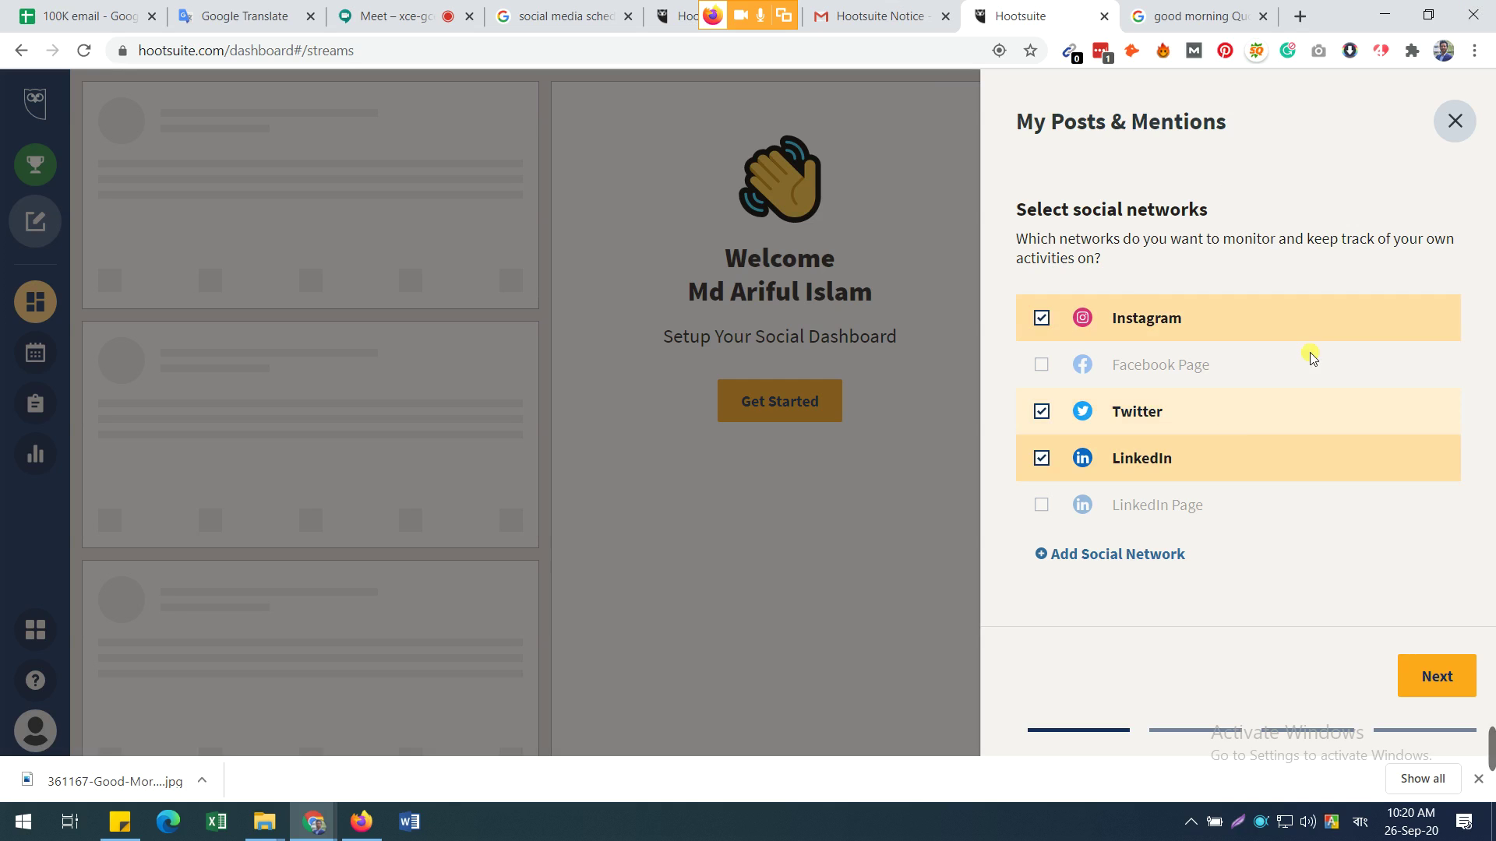
# Step: Restart setup and add Instagram business profile, Twitter and LinkedIn streams to the dashboard
pyautogui.click(1461, 124)
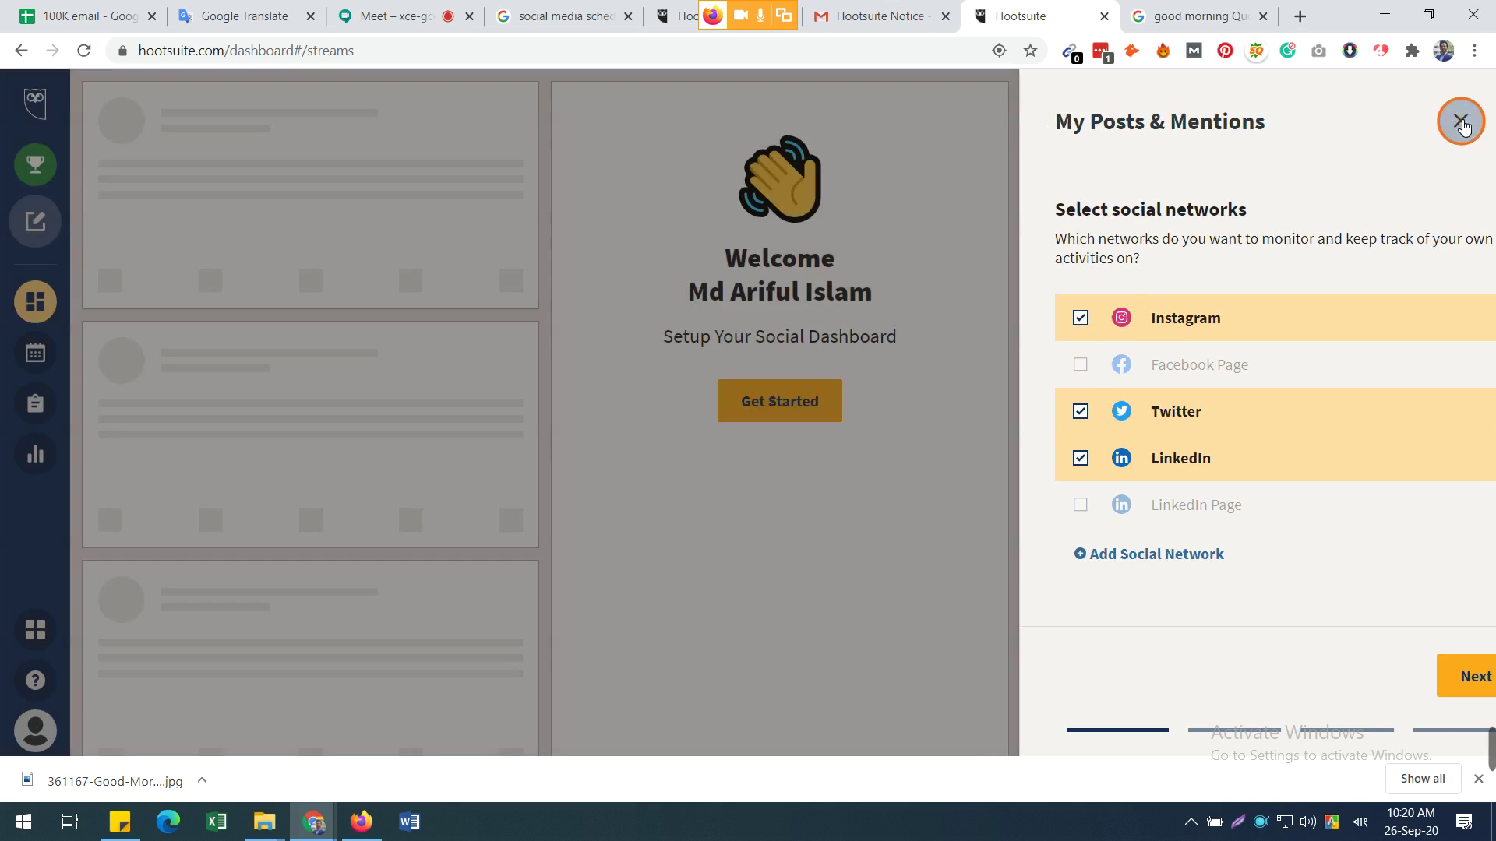
pyautogui.click(775, 411)
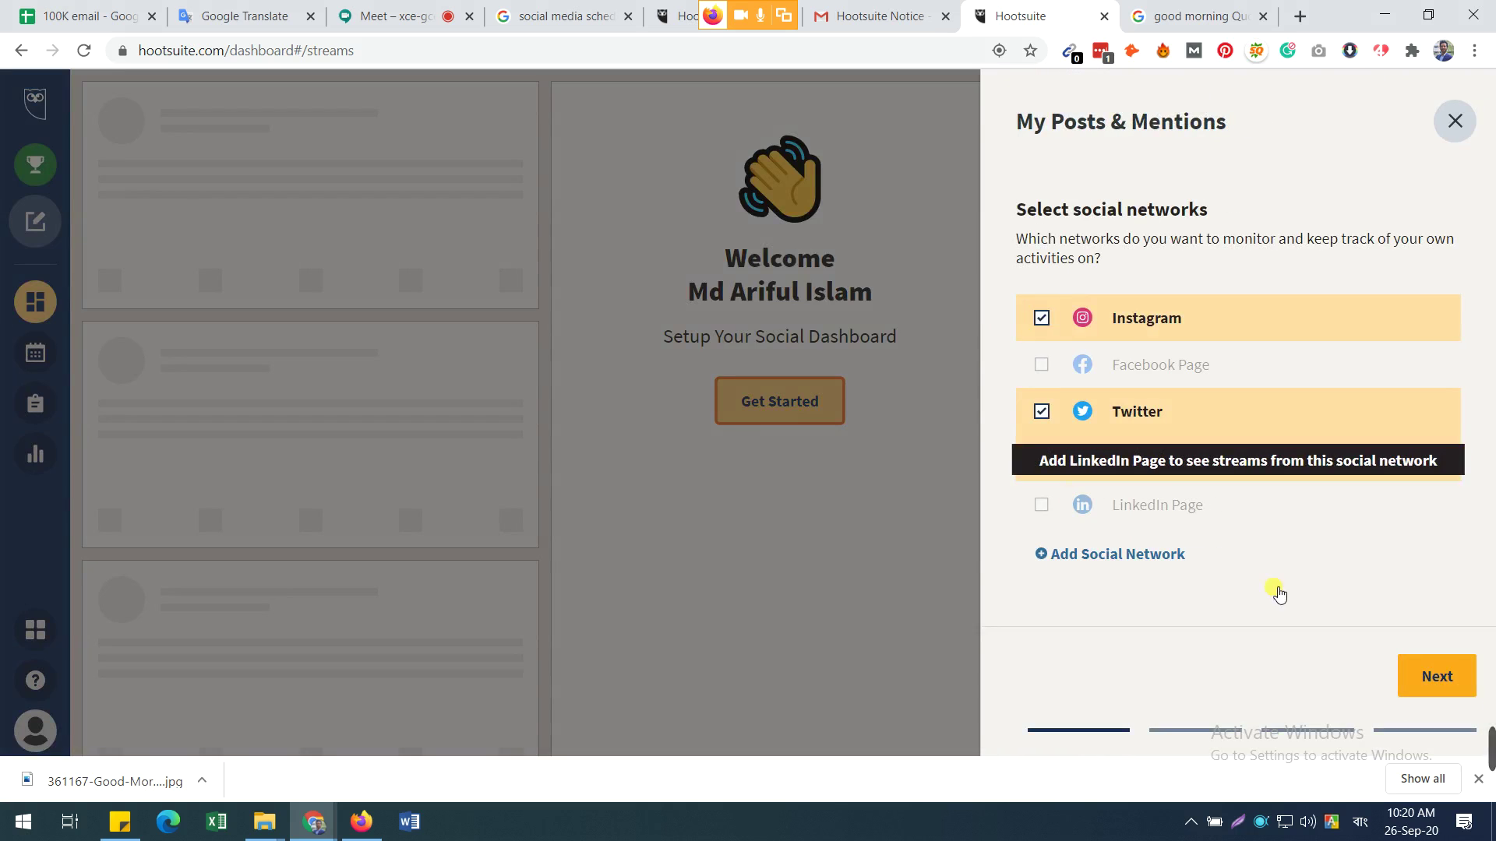
pyautogui.click(1436, 670)
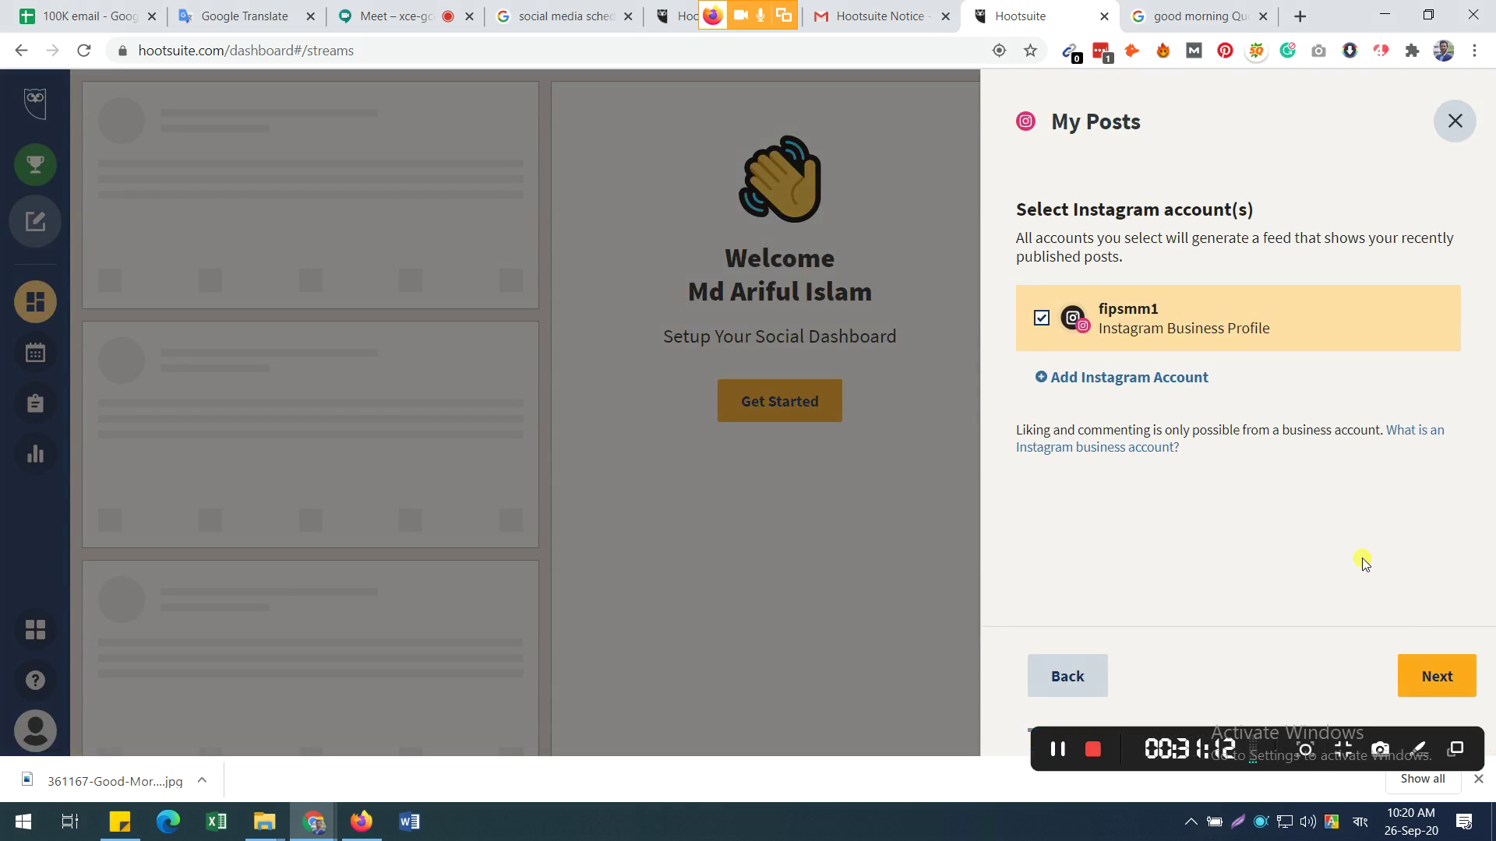
pyautogui.click(1042, 319)
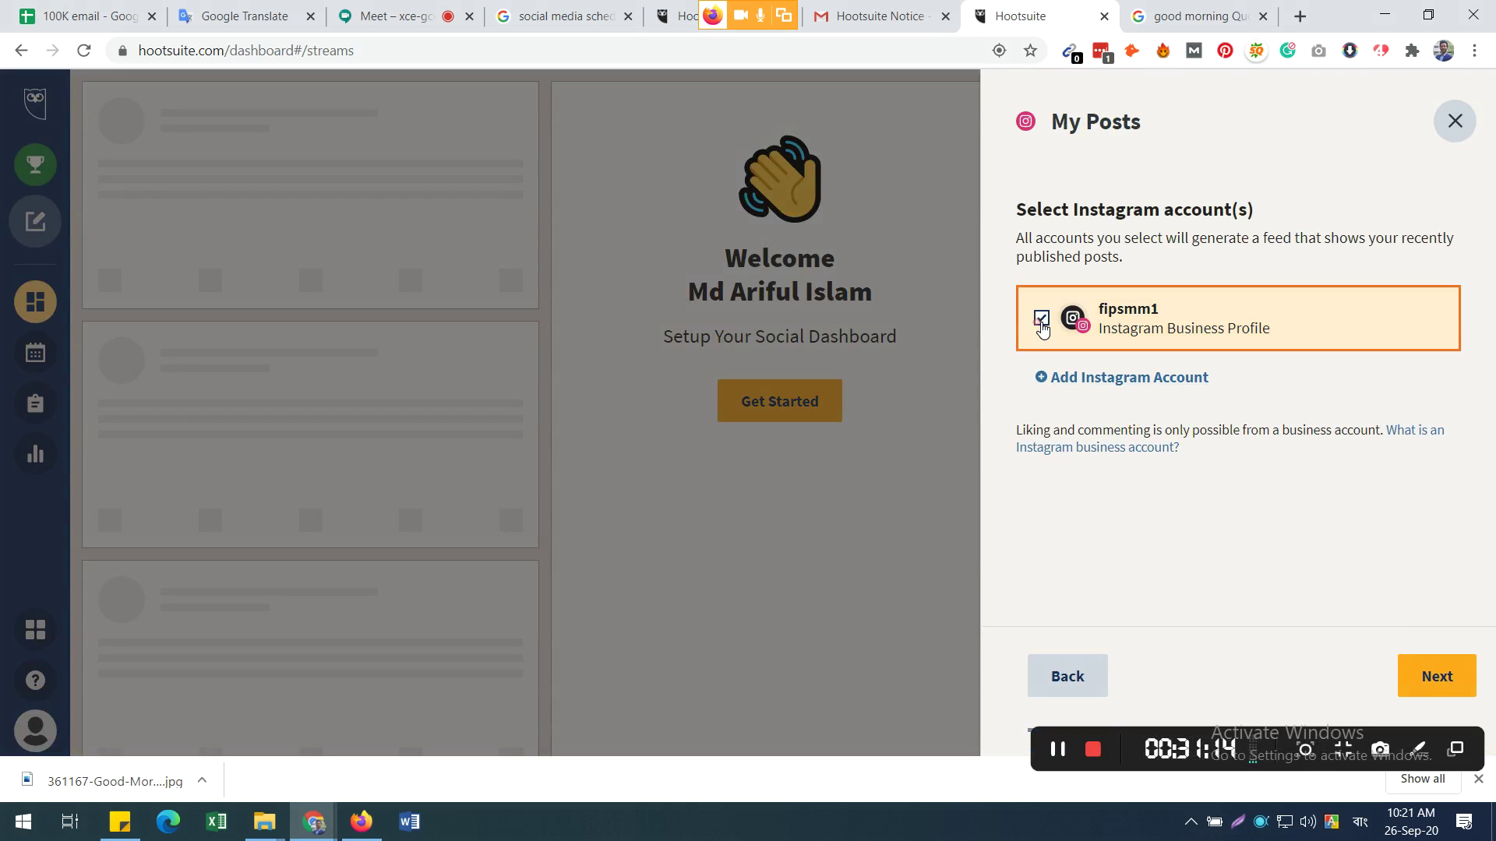
pyautogui.click(1042, 319)
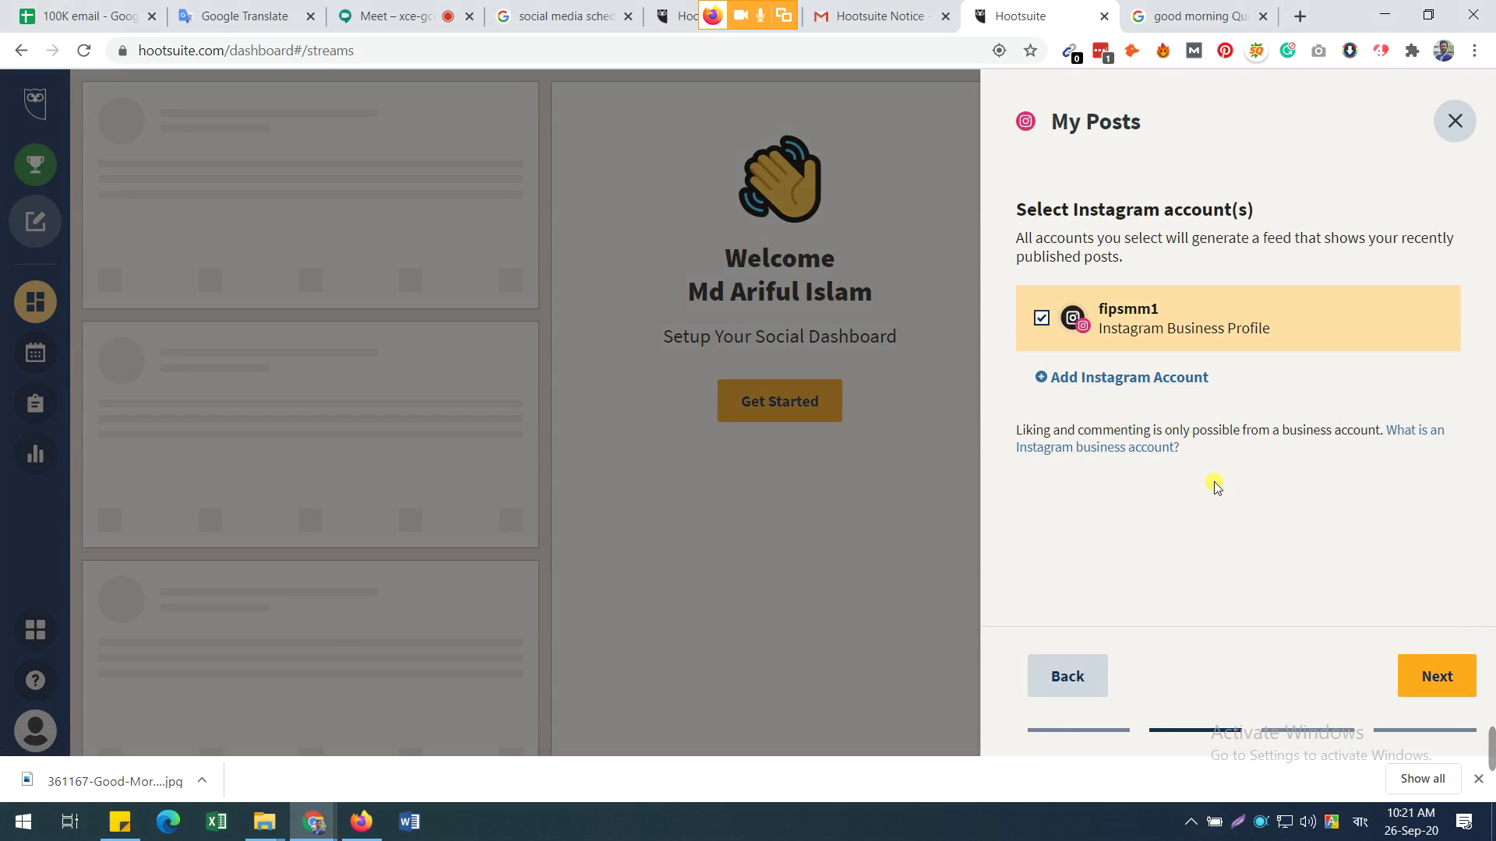
pyautogui.click(1431, 677)
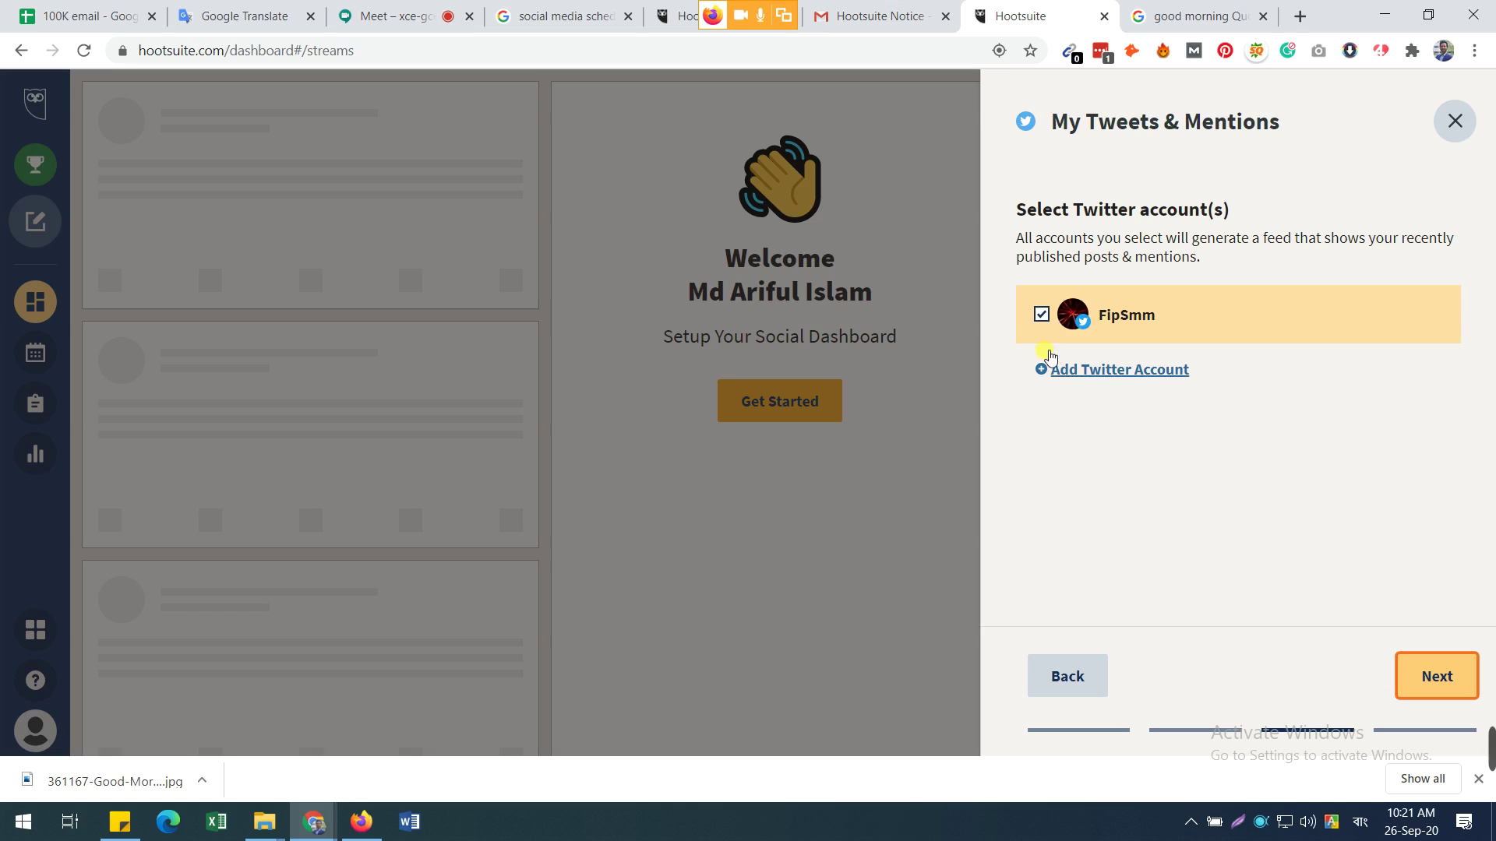
pyautogui.click(1429, 679)
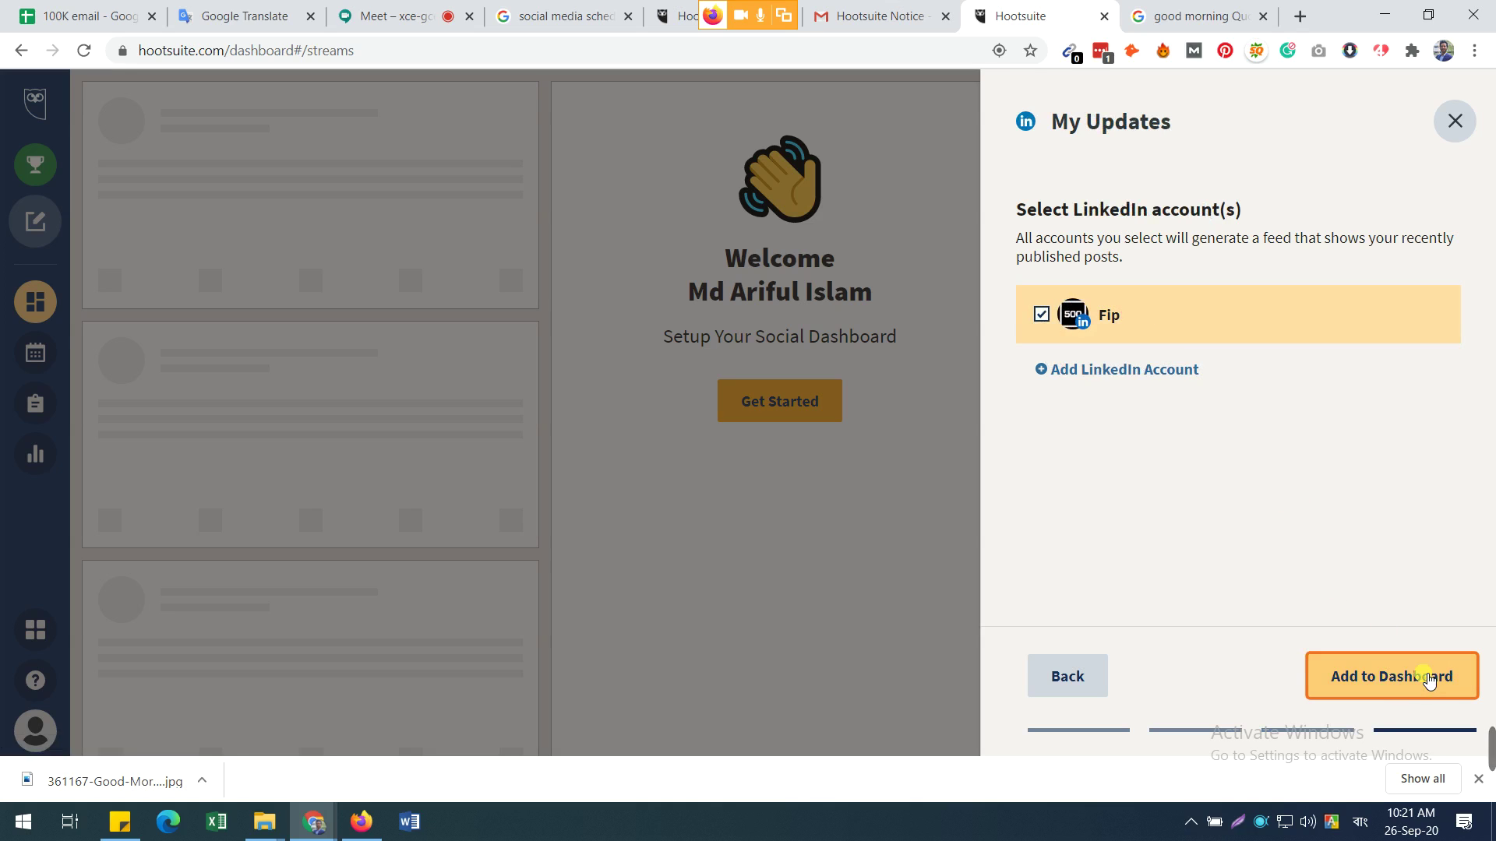
pyautogui.click(1383, 679)
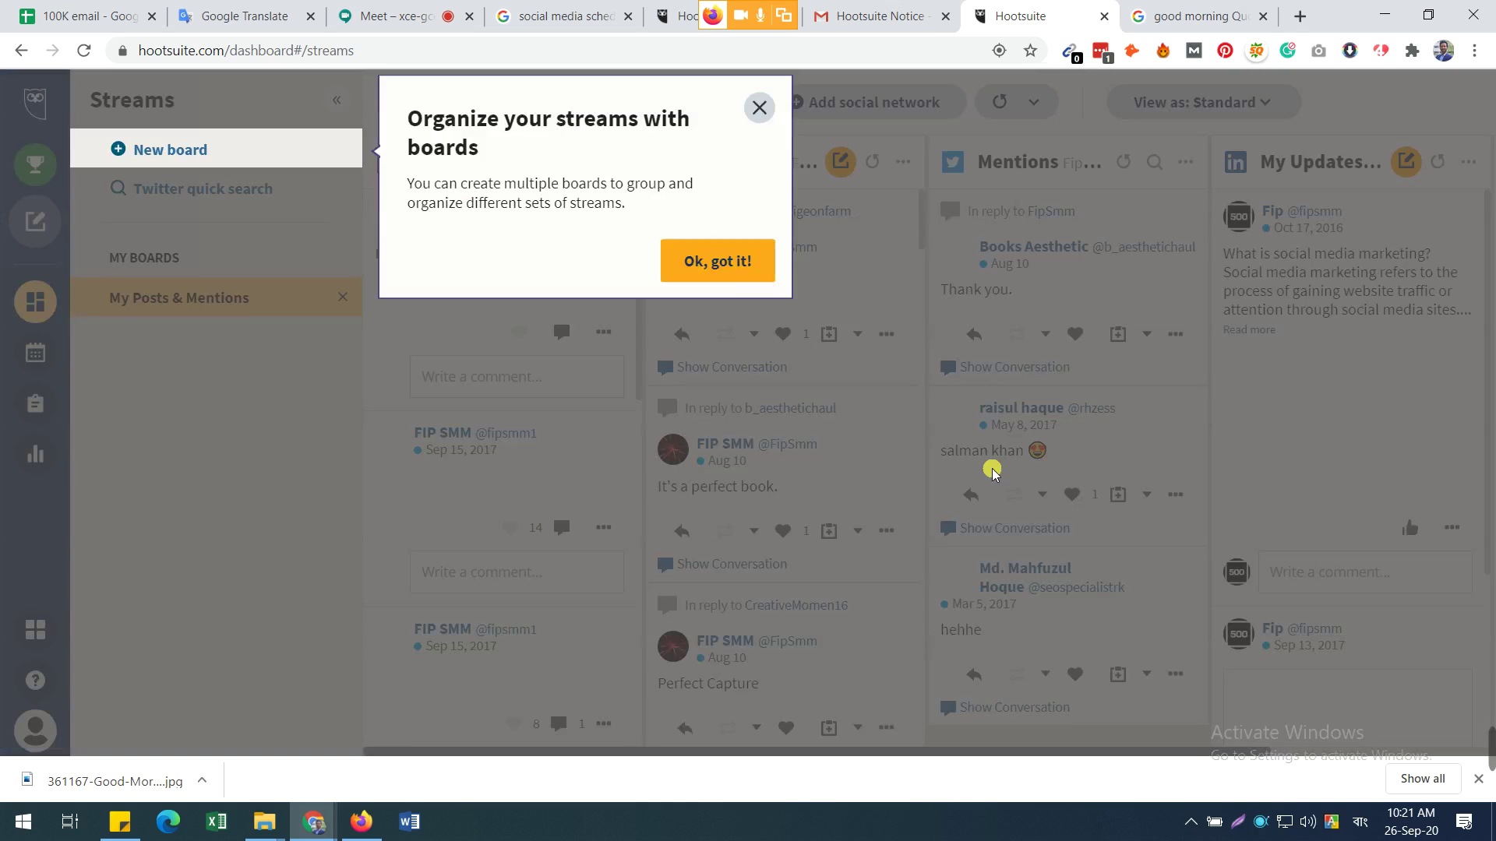
# Step: Dismiss the organizing-boards and add-more-streams tips, then browse the Twitter and LinkedIn stream columns
pyautogui.click(739, 269)
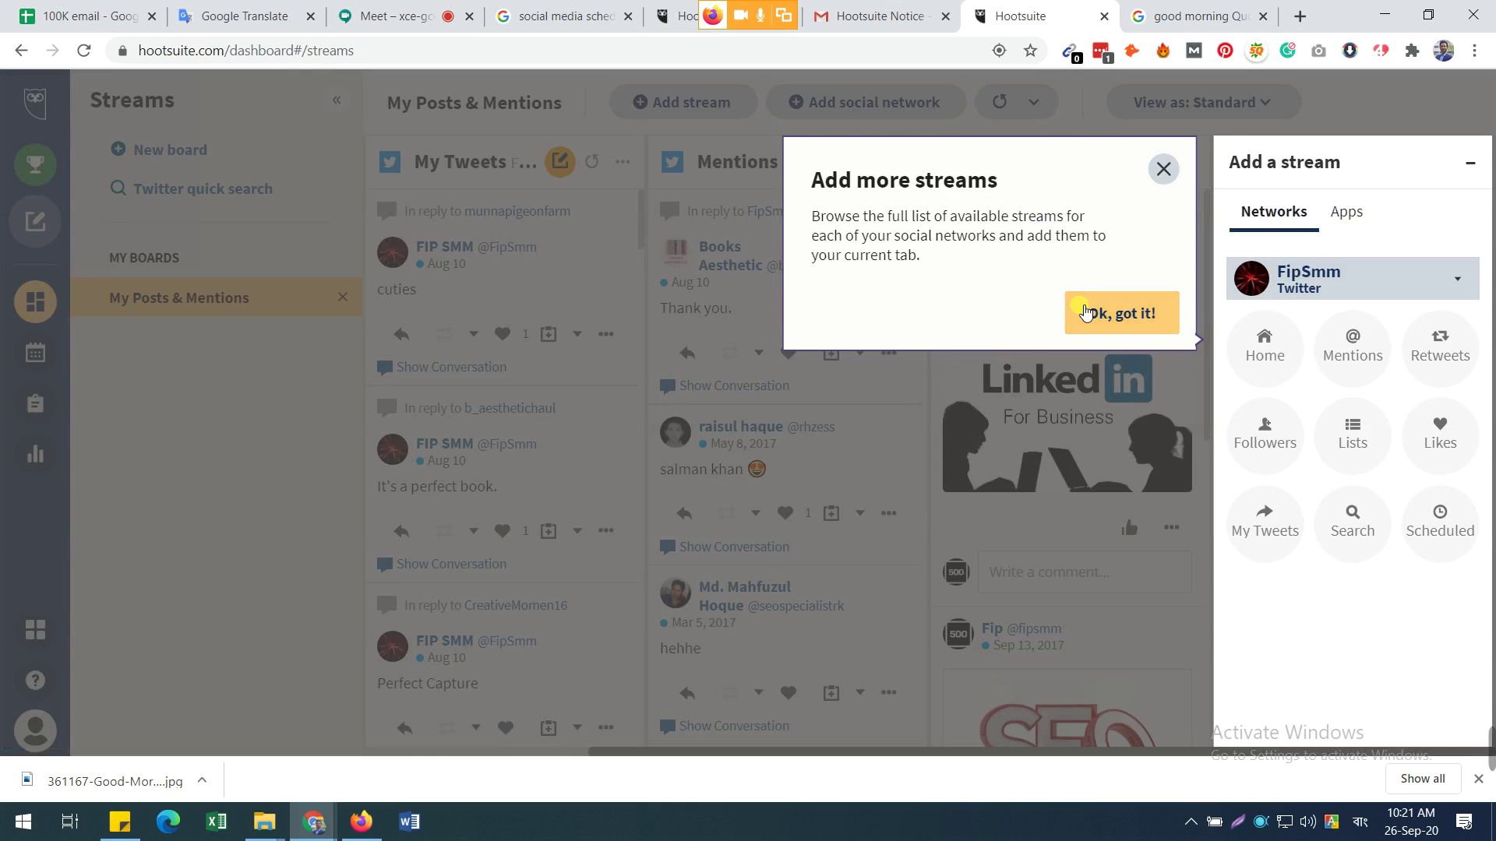
pyautogui.click(1085, 313)
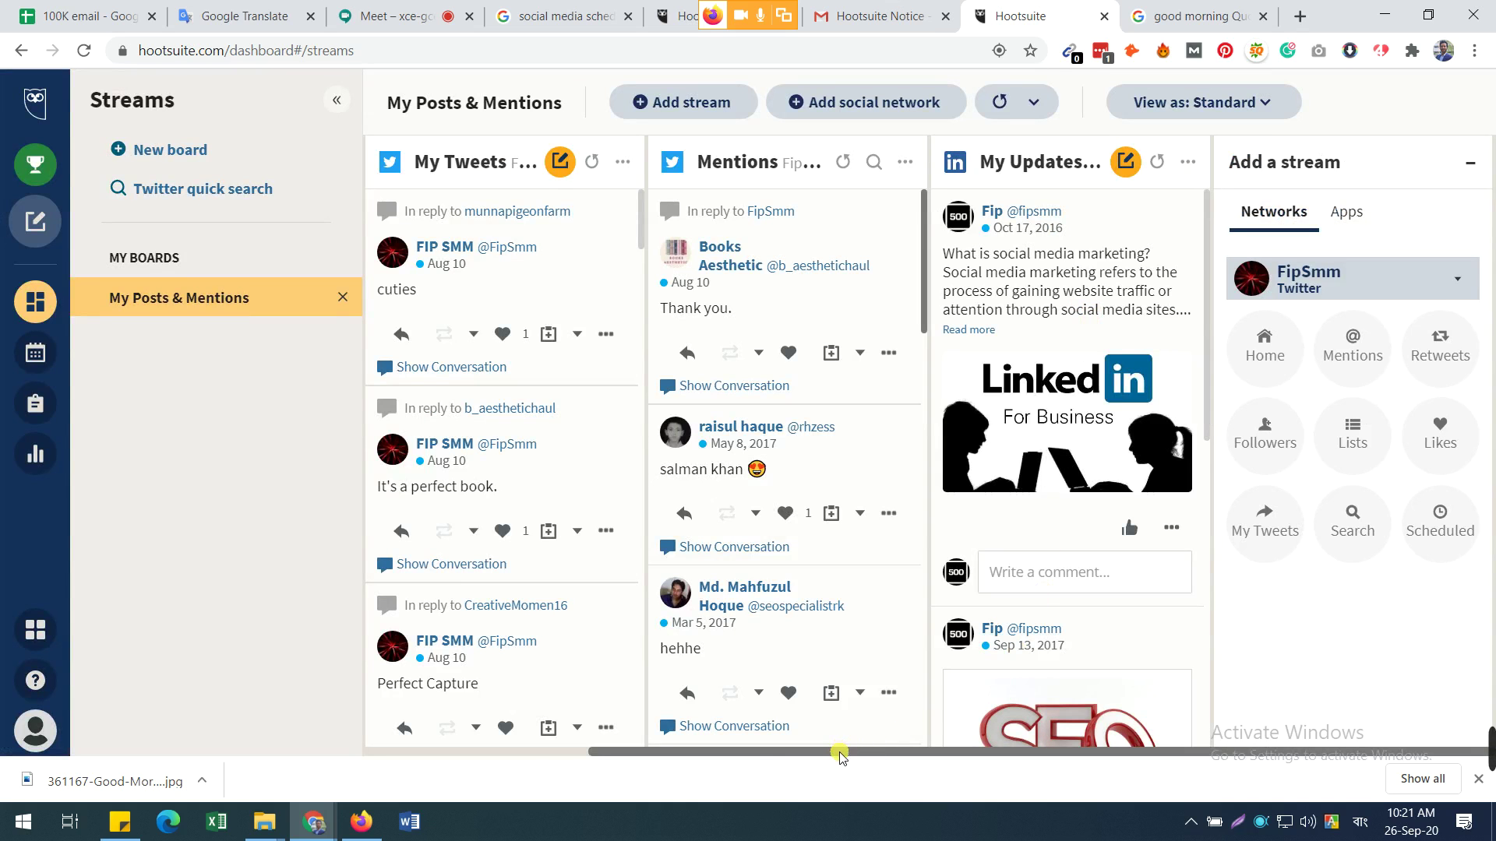
pyautogui.moveTo(841, 751); pyautogui.dragTo(411, 736)
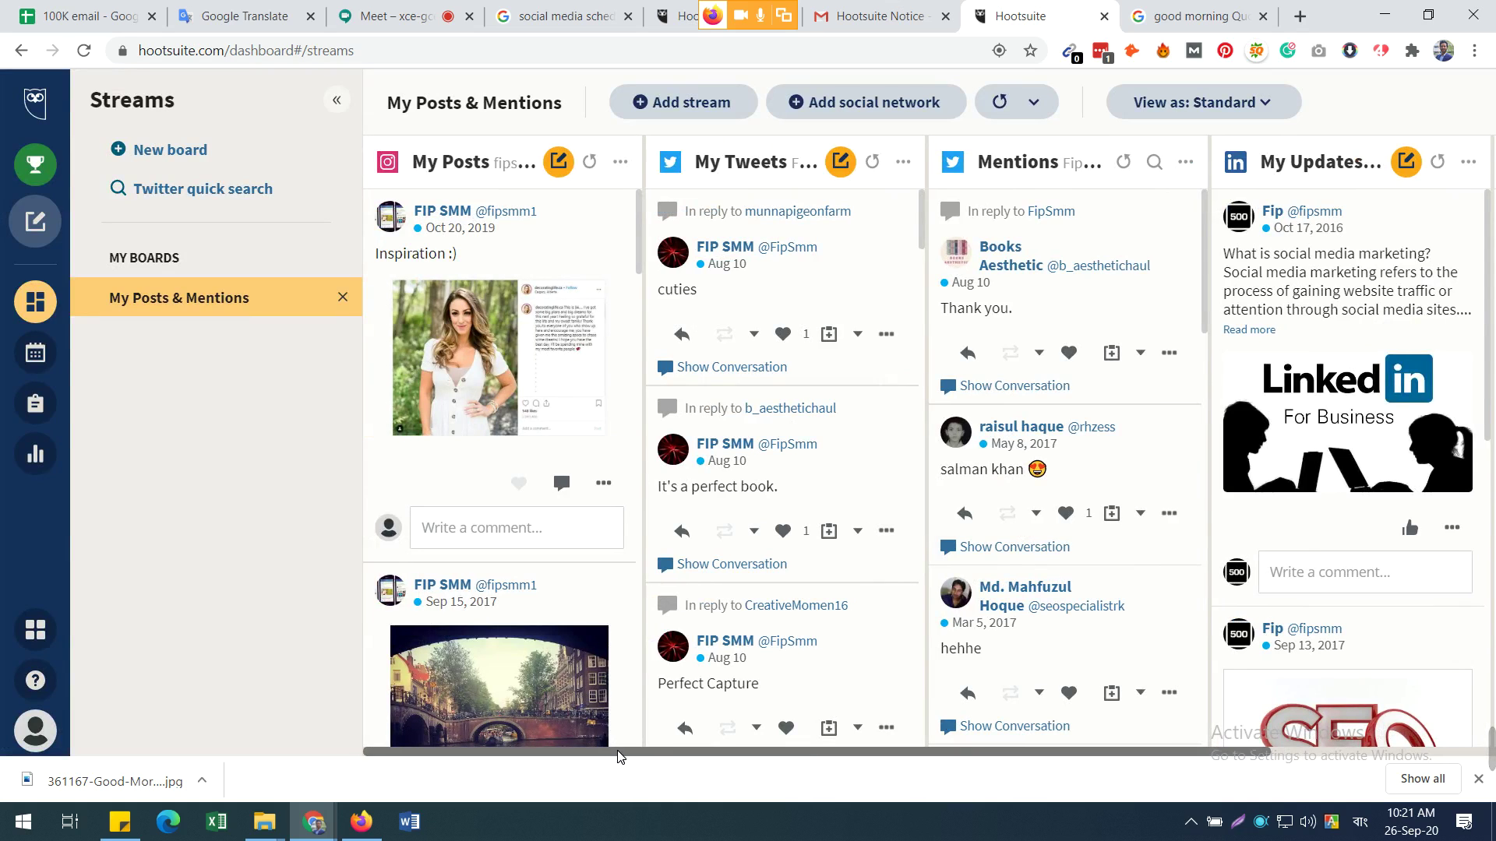
pyautogui.moveTo(617, 754); pyautogui.dragTo(621, 757)
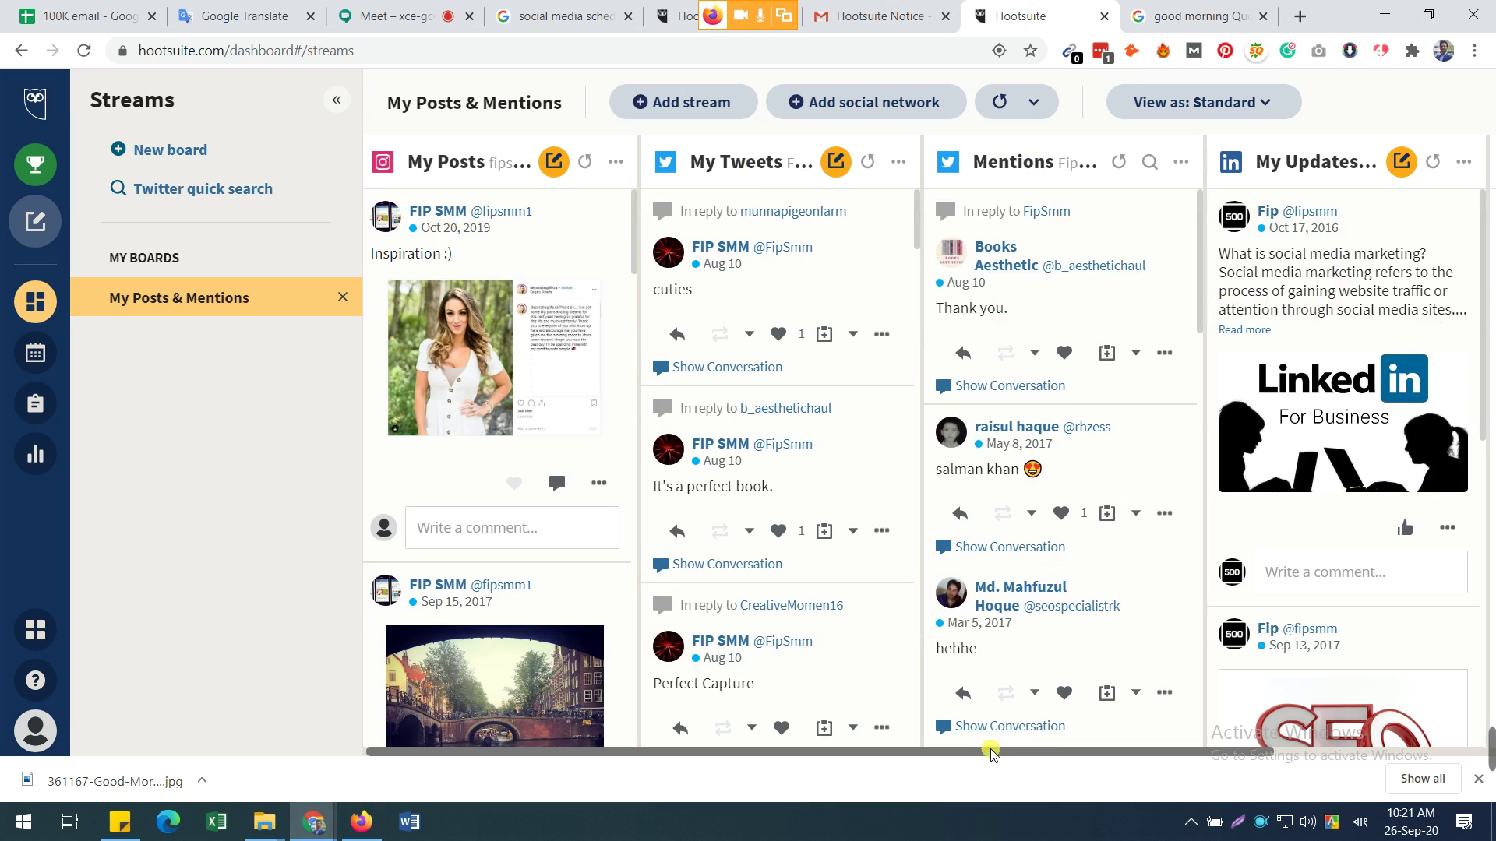
pyautogui.moveTo(992, 751); pyautogui.dragTo(1301, 746)
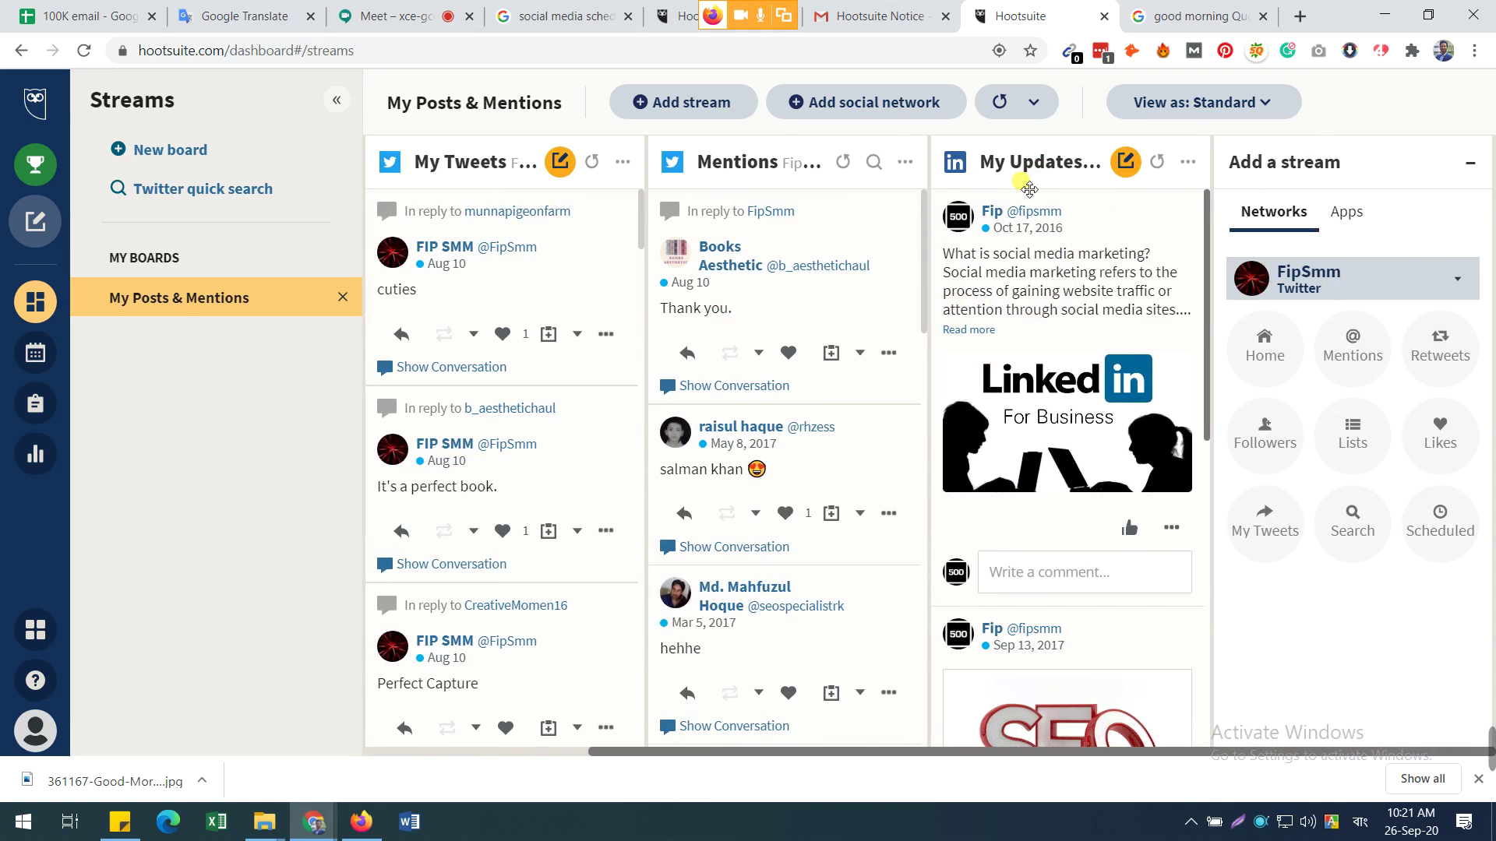
pyautogui.scroll(-8, 1040, 450)
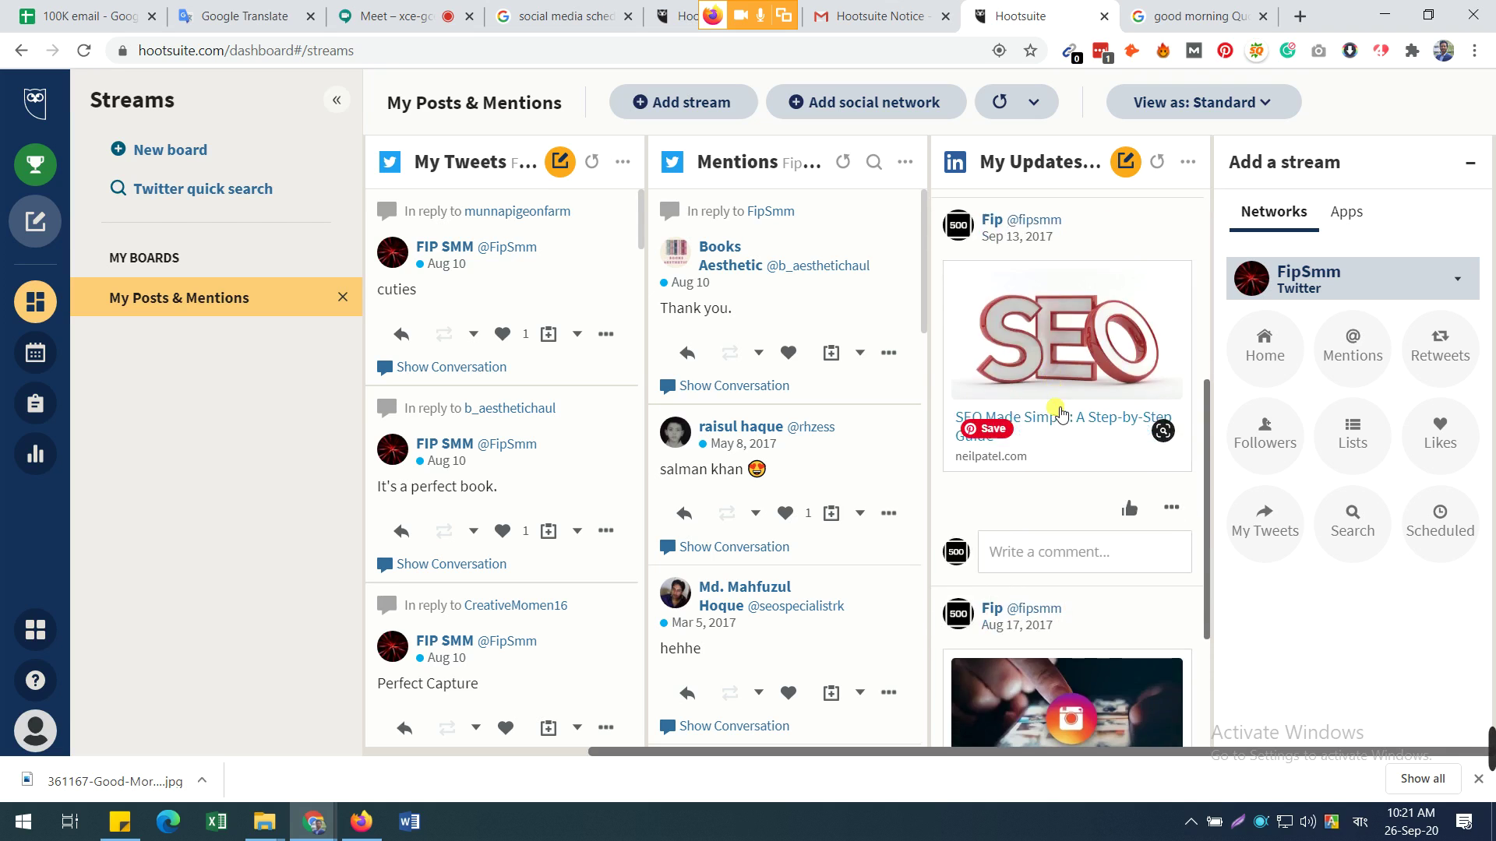
pyautogui.scroll(8, 1055, 413)
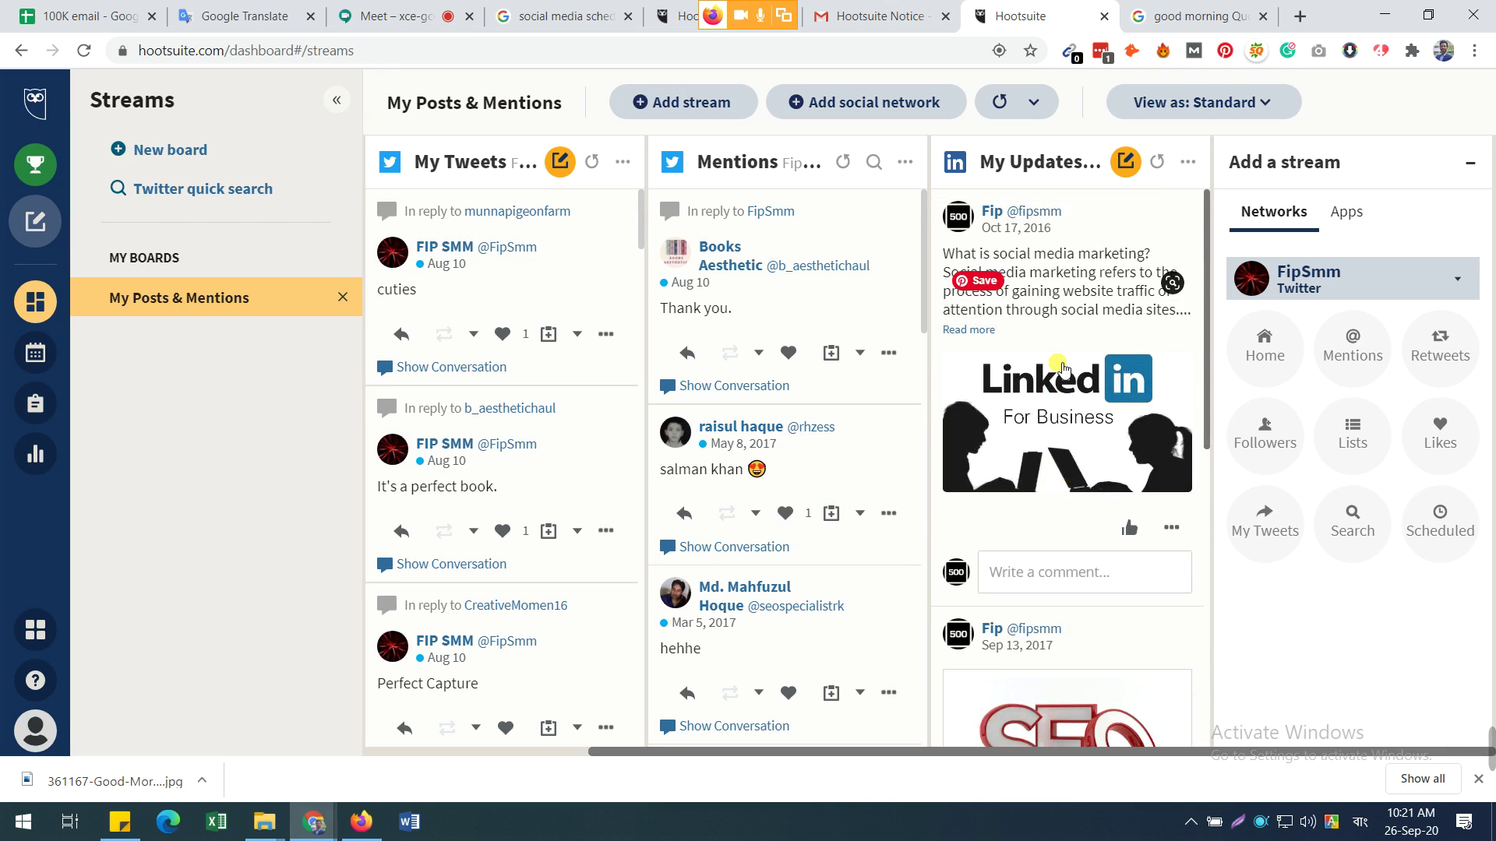
# Step: Add a LinkedIn Scheduled stream to the My Posts & Mentions board
pyautogui.click(704, 104)
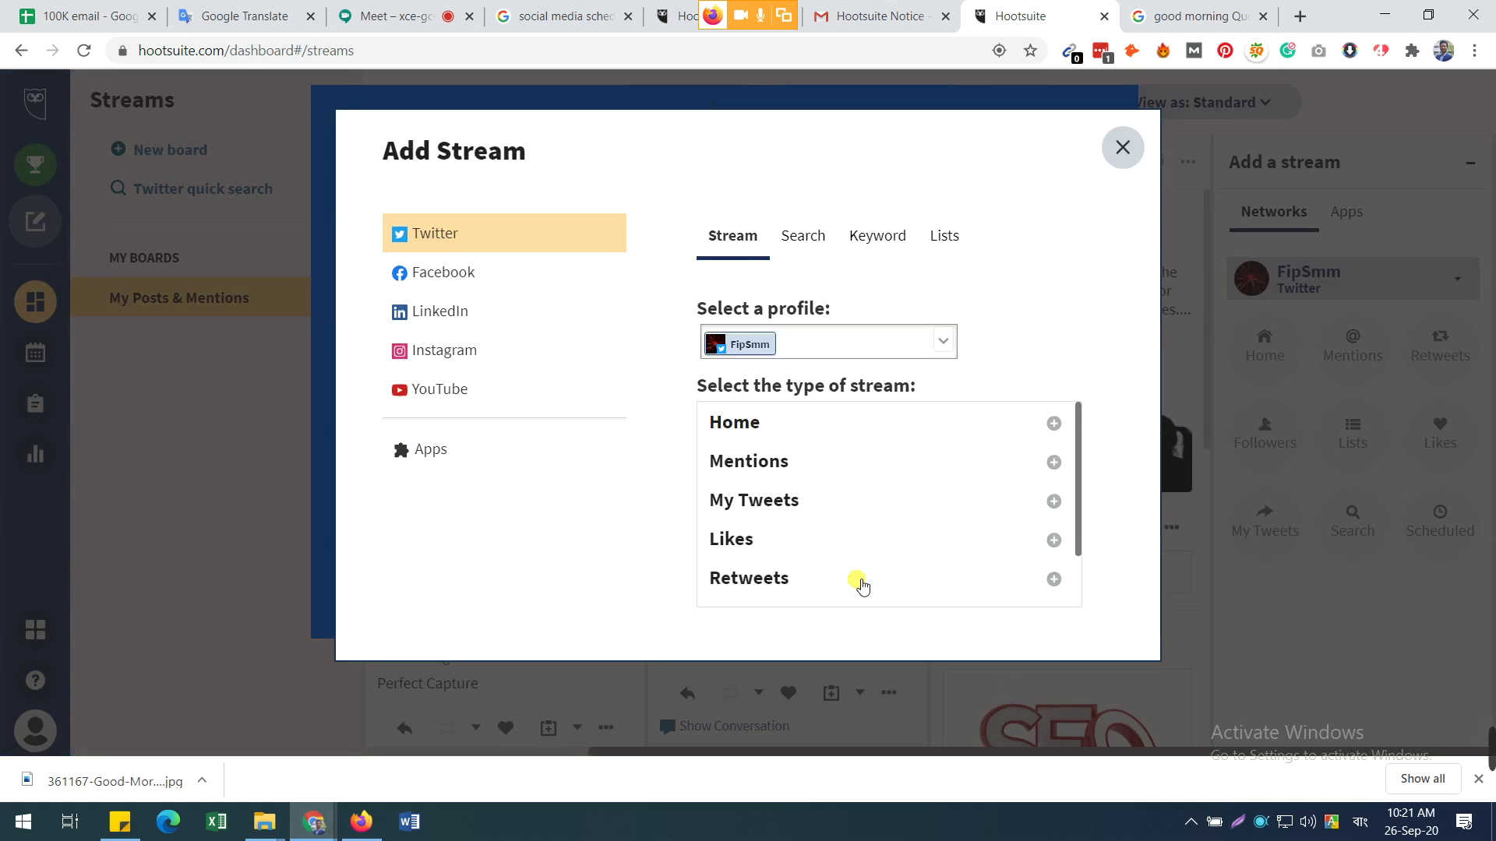
pyautogui.scroll(-2, 837, 452)
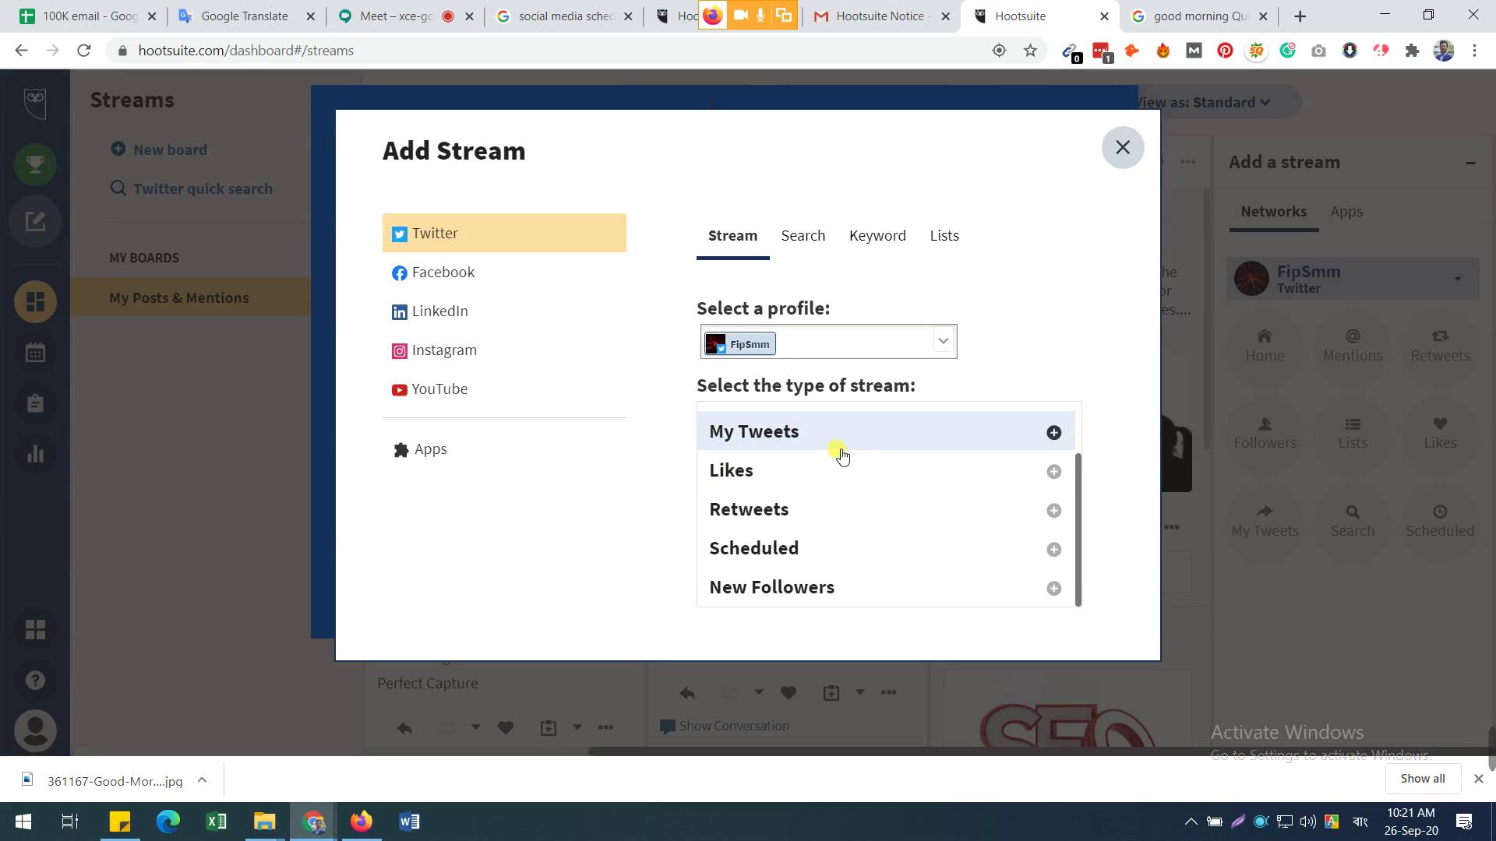
pyautogui.scroll(2, 842, 456)
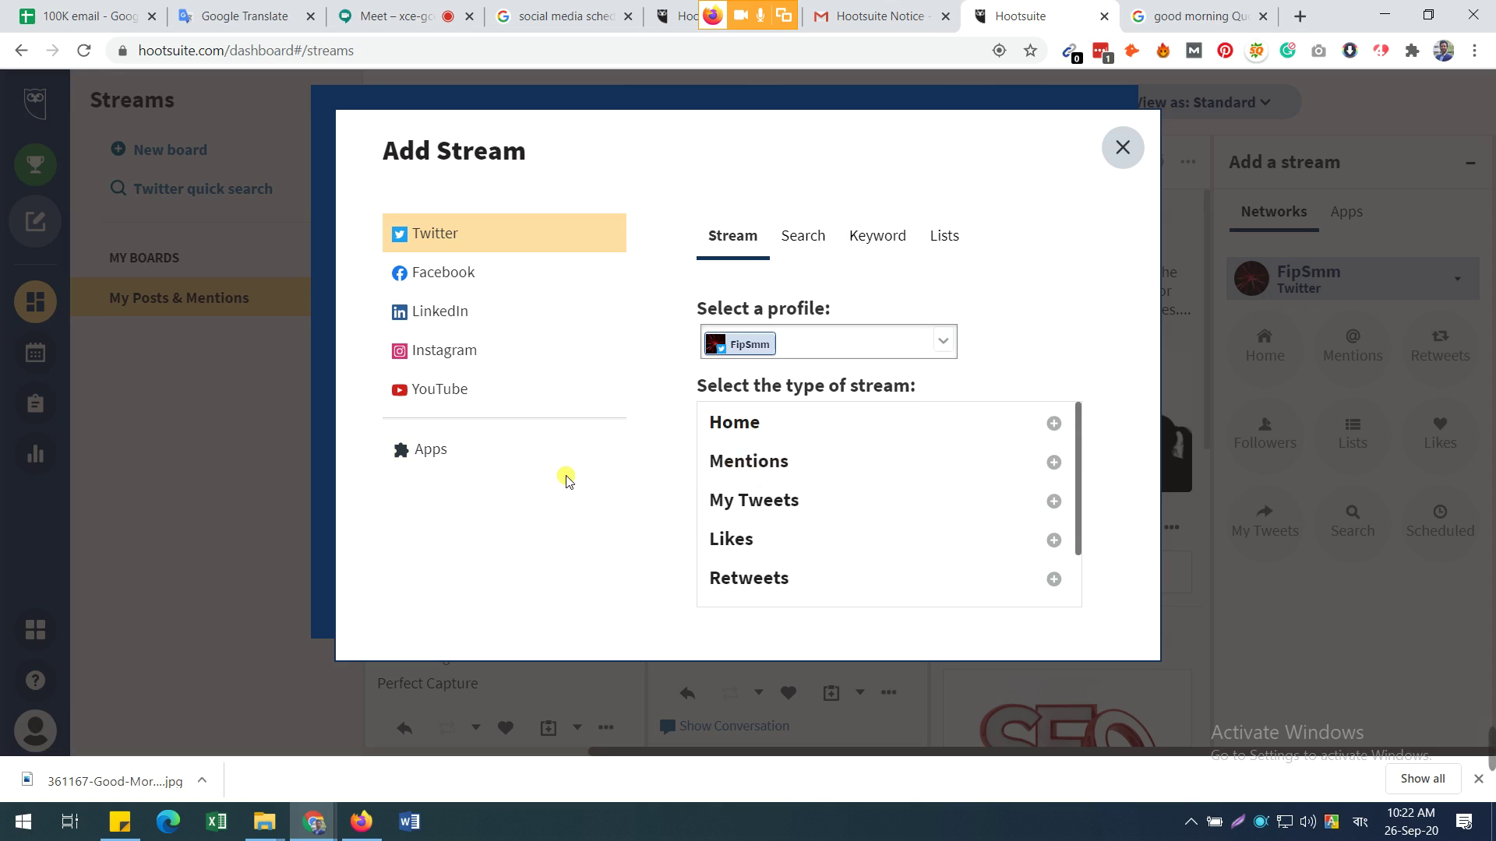
pyautogui.scroll(-2, 768, 471)
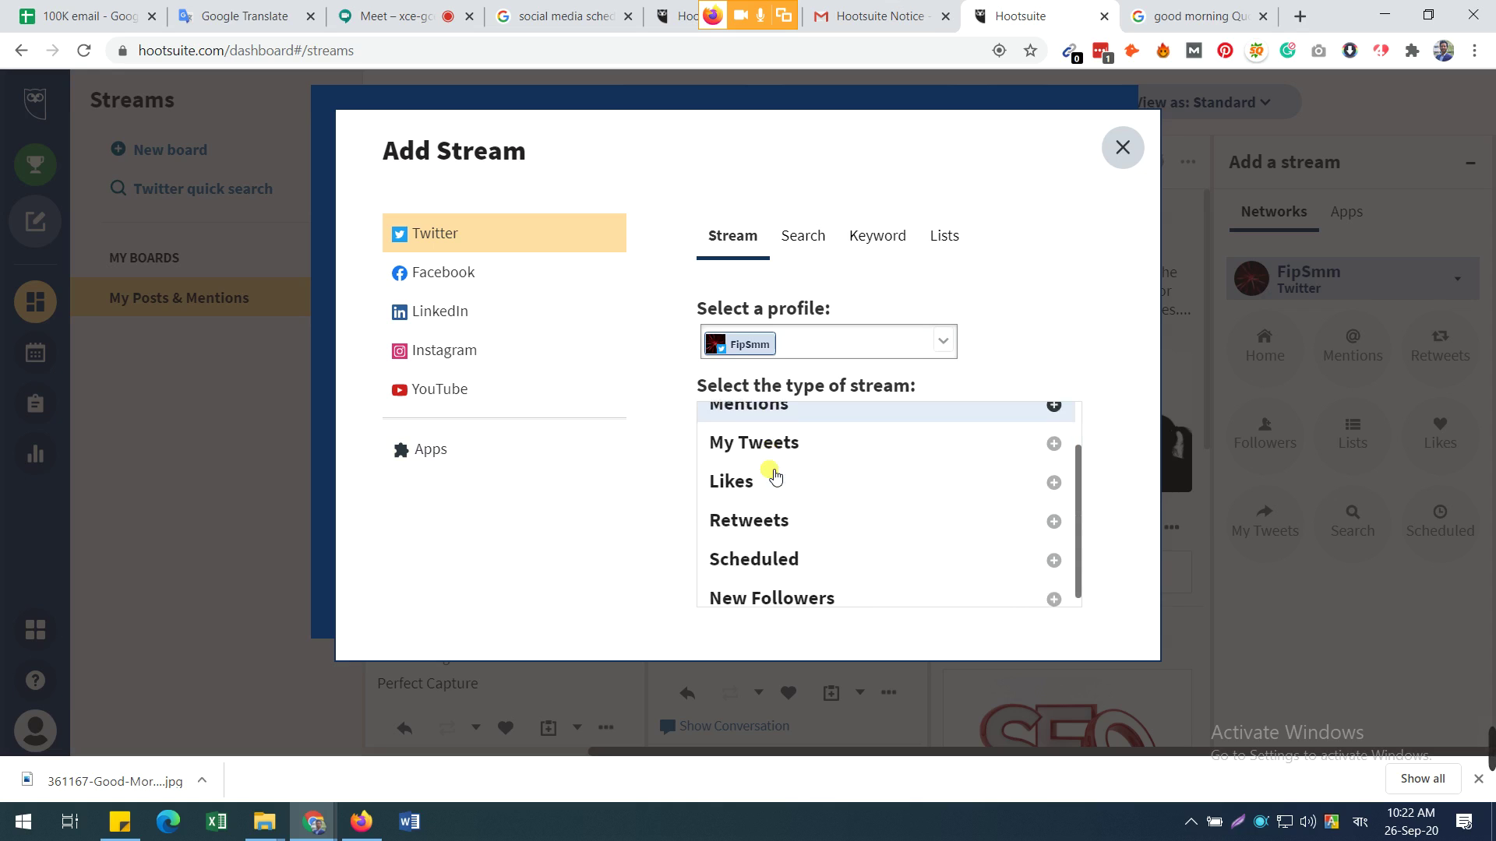
pyautogui.scroll(2, 788, 528)
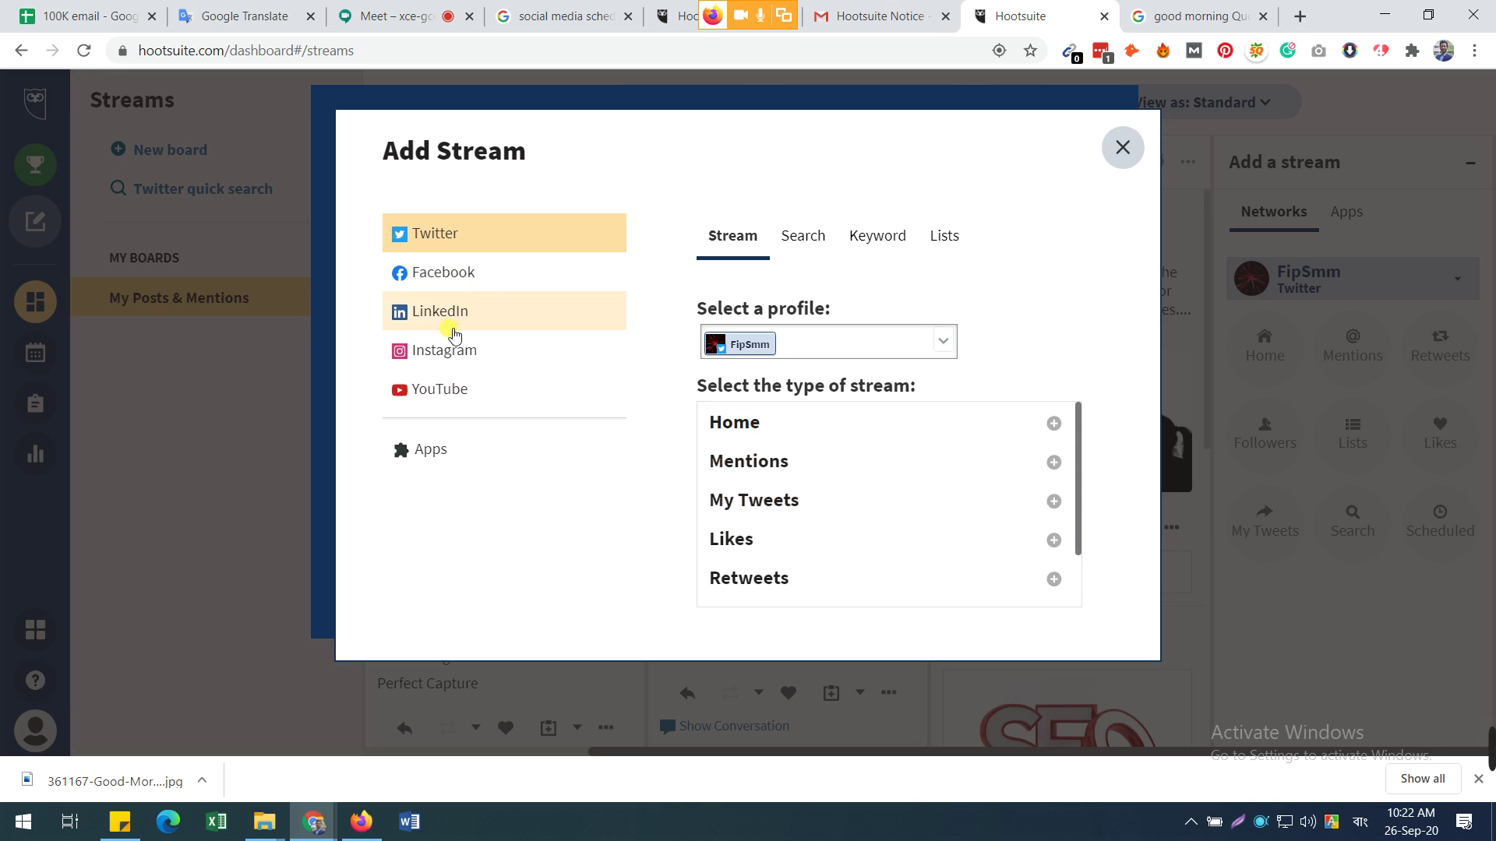
pyautogui.click(448, 366)
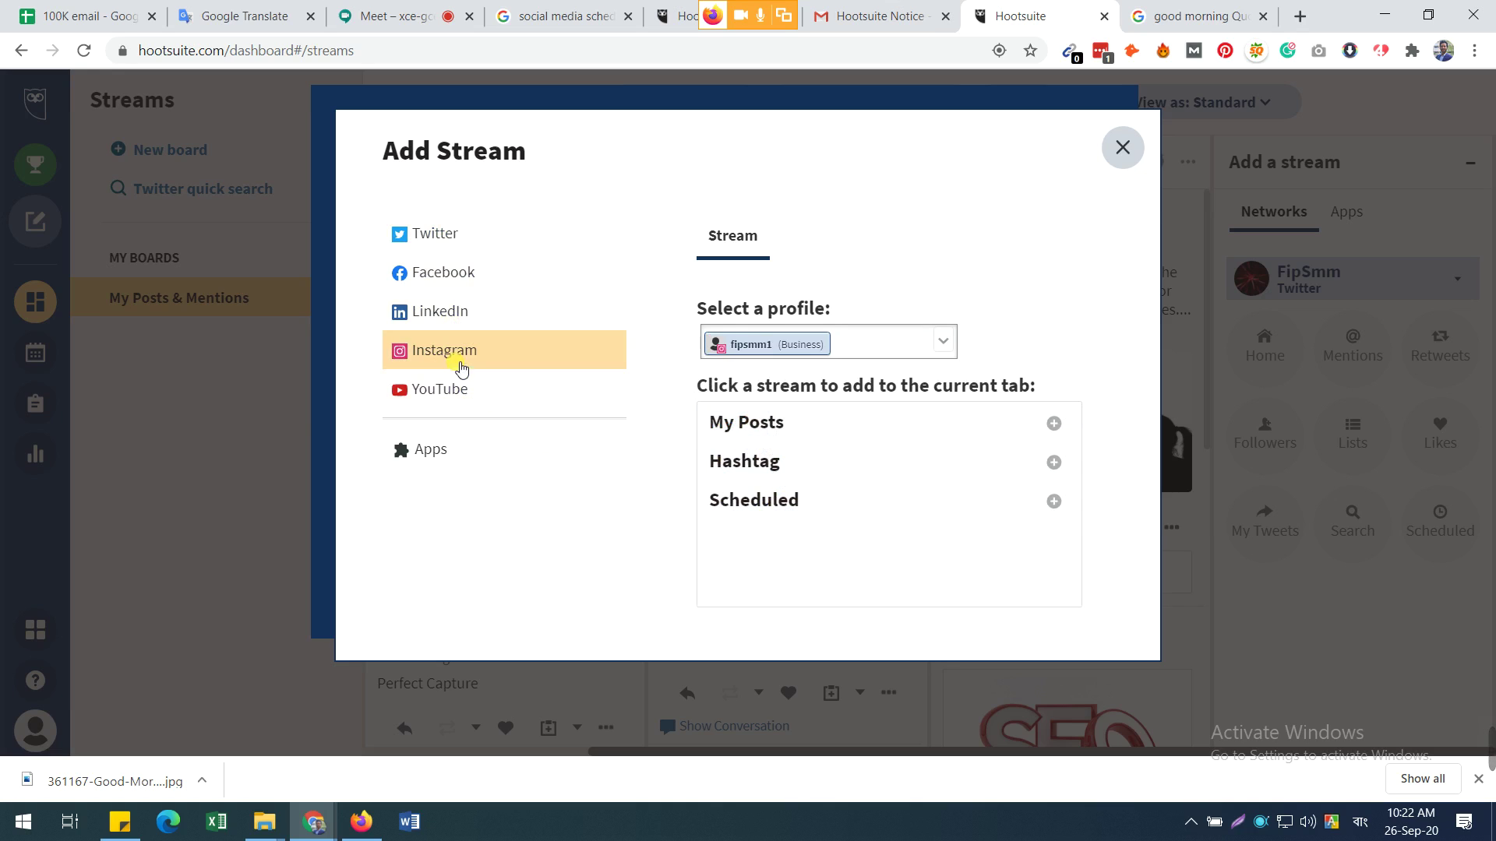
pyautogui.click(454, 311)
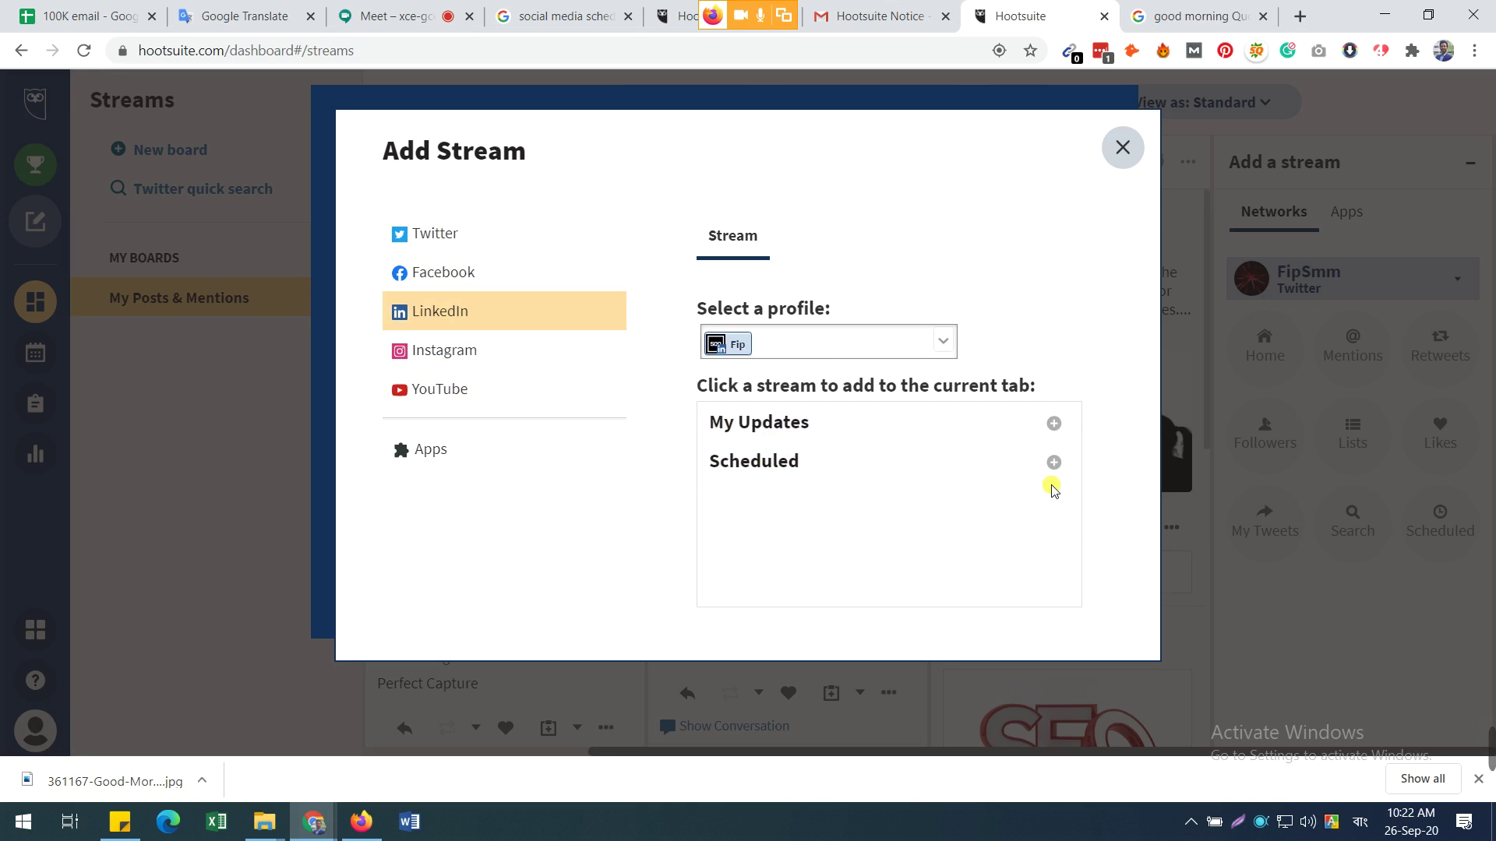
pyautogui.click(770, 462)
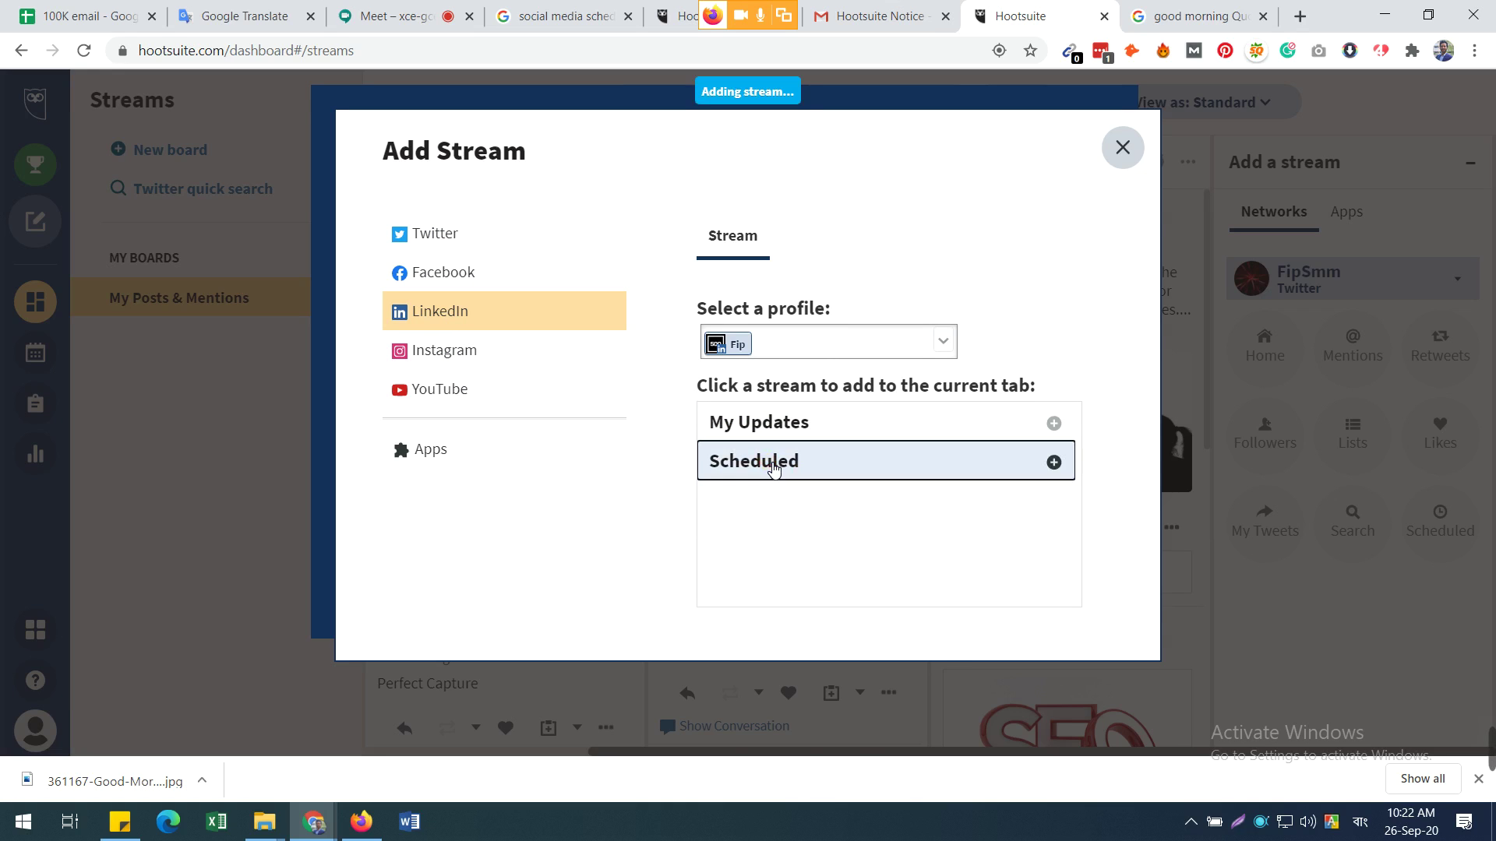
# Step: Add an Instagram Scheduled stream and a second LinkedIn Scheduled stream, then close the dialog
pyautogui.click(472, 351)
pyautogui.click(824, 510)
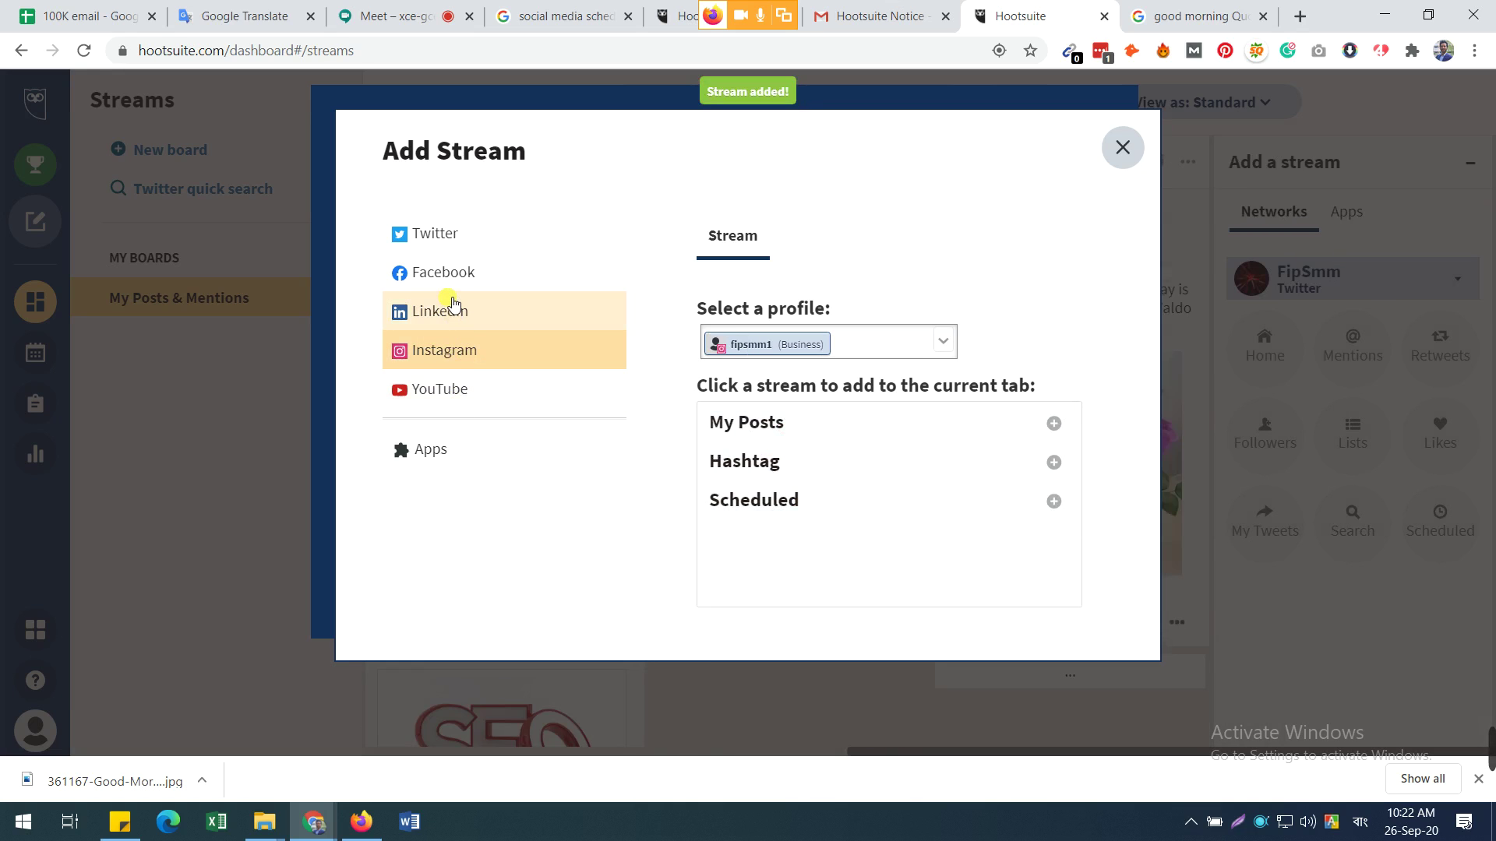
pyautogui.click(436, 312)
pyautogui.click(829, 466)
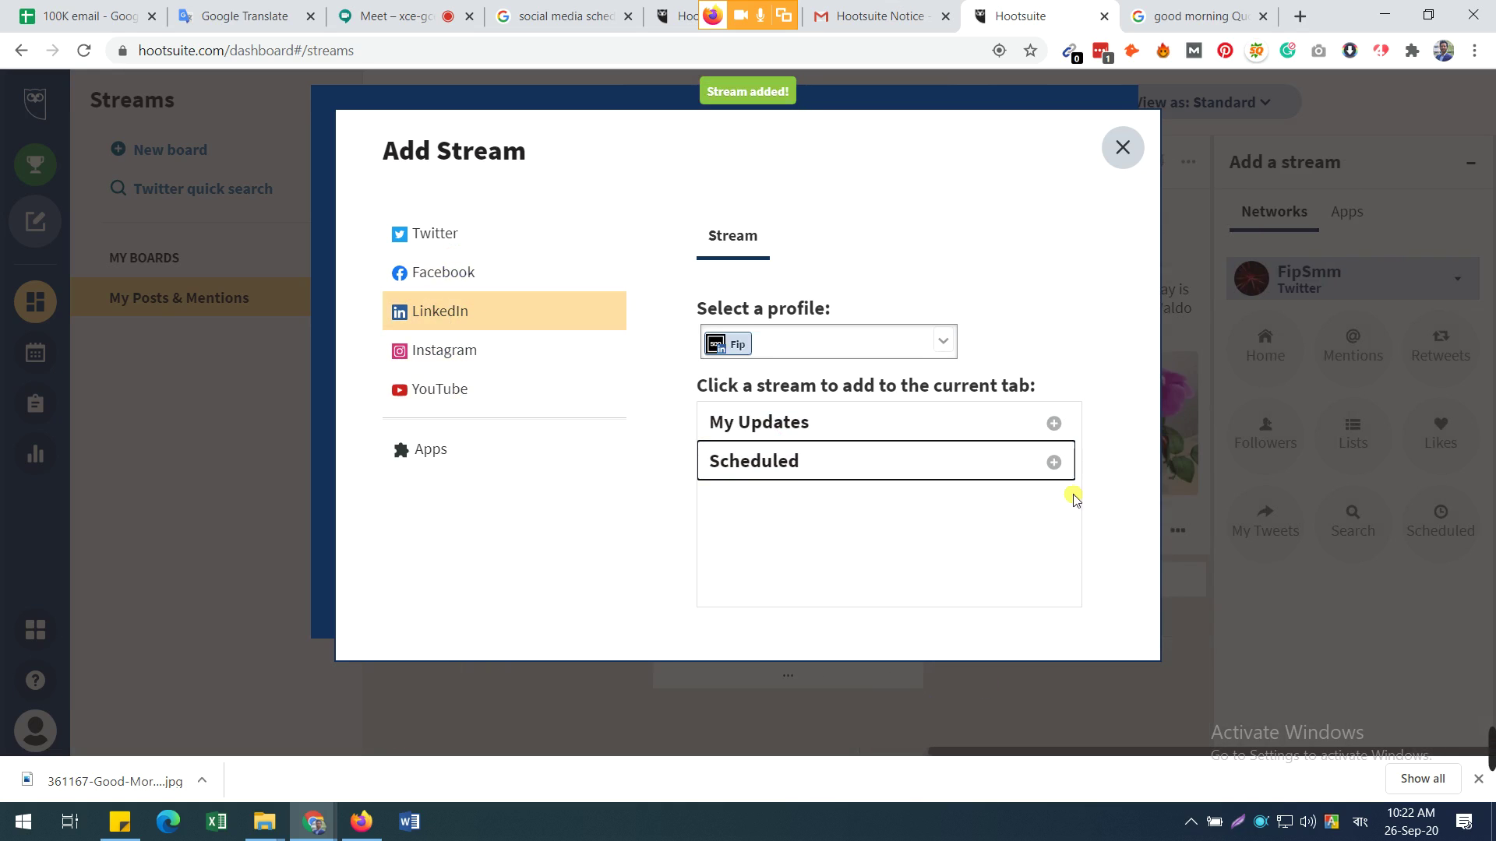
pyautogui.click(1122, 151)
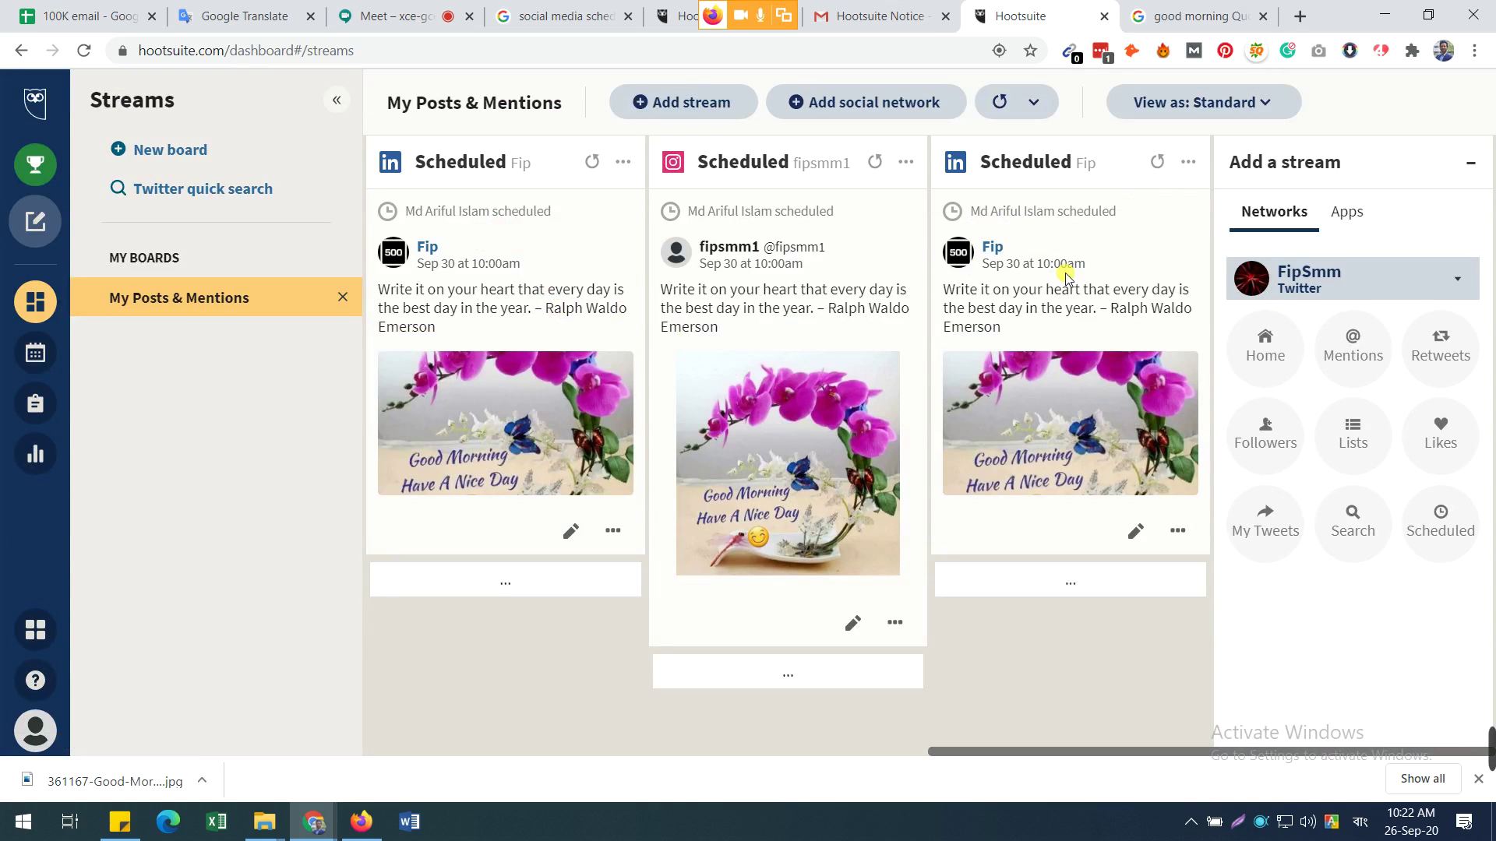
# Step: Check the More Actions menus on each Sep 30 post, then edit the first LinkedIn post
pyautogui.moveTo(523, 429)
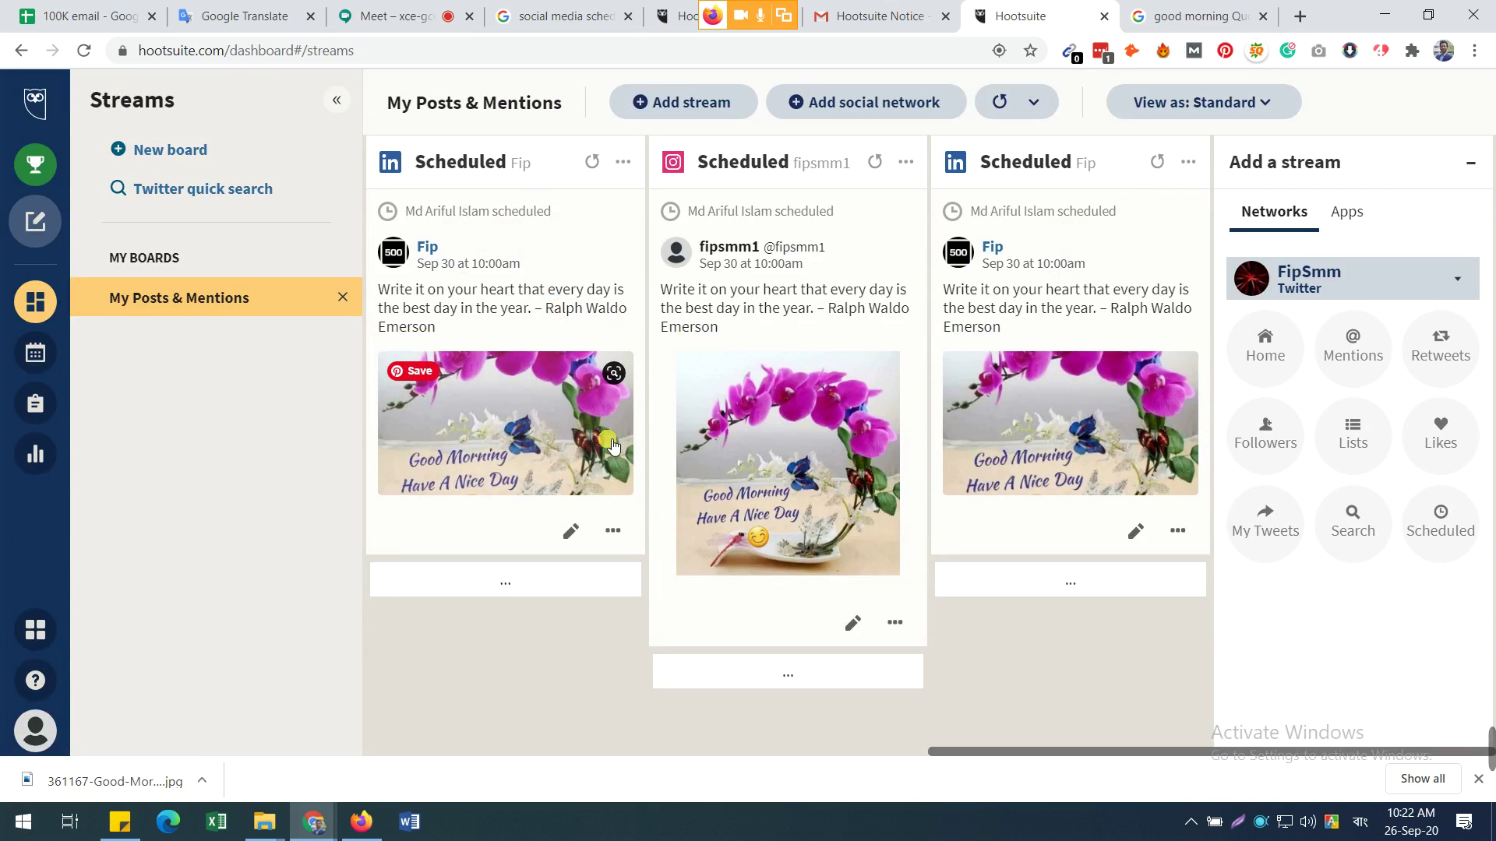
pyautogui.click(617, 531)
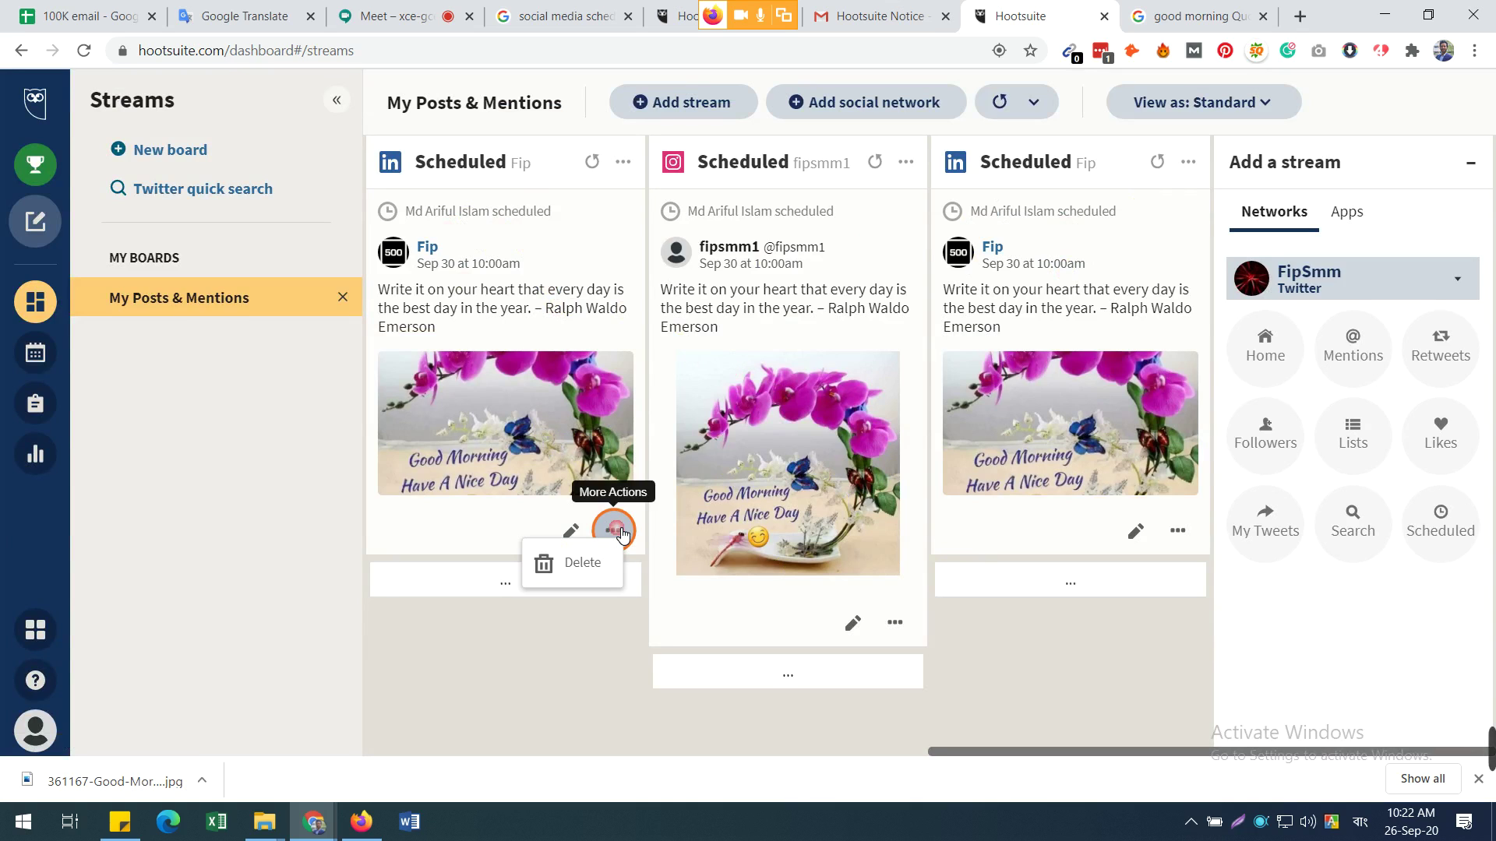
pyautogui.click(895, 623)
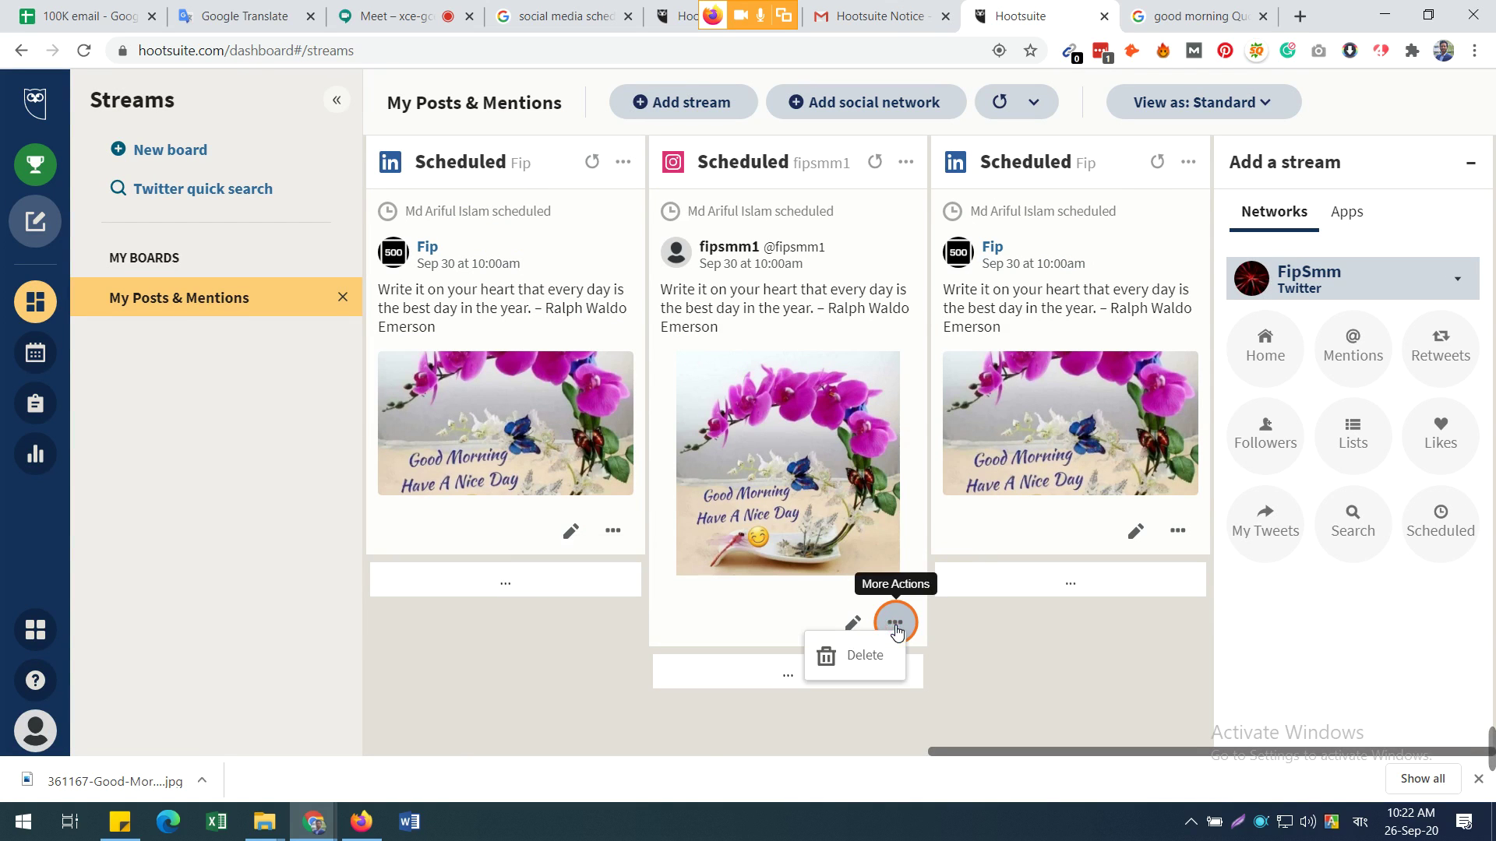
pyautogui.click(1177, 531)
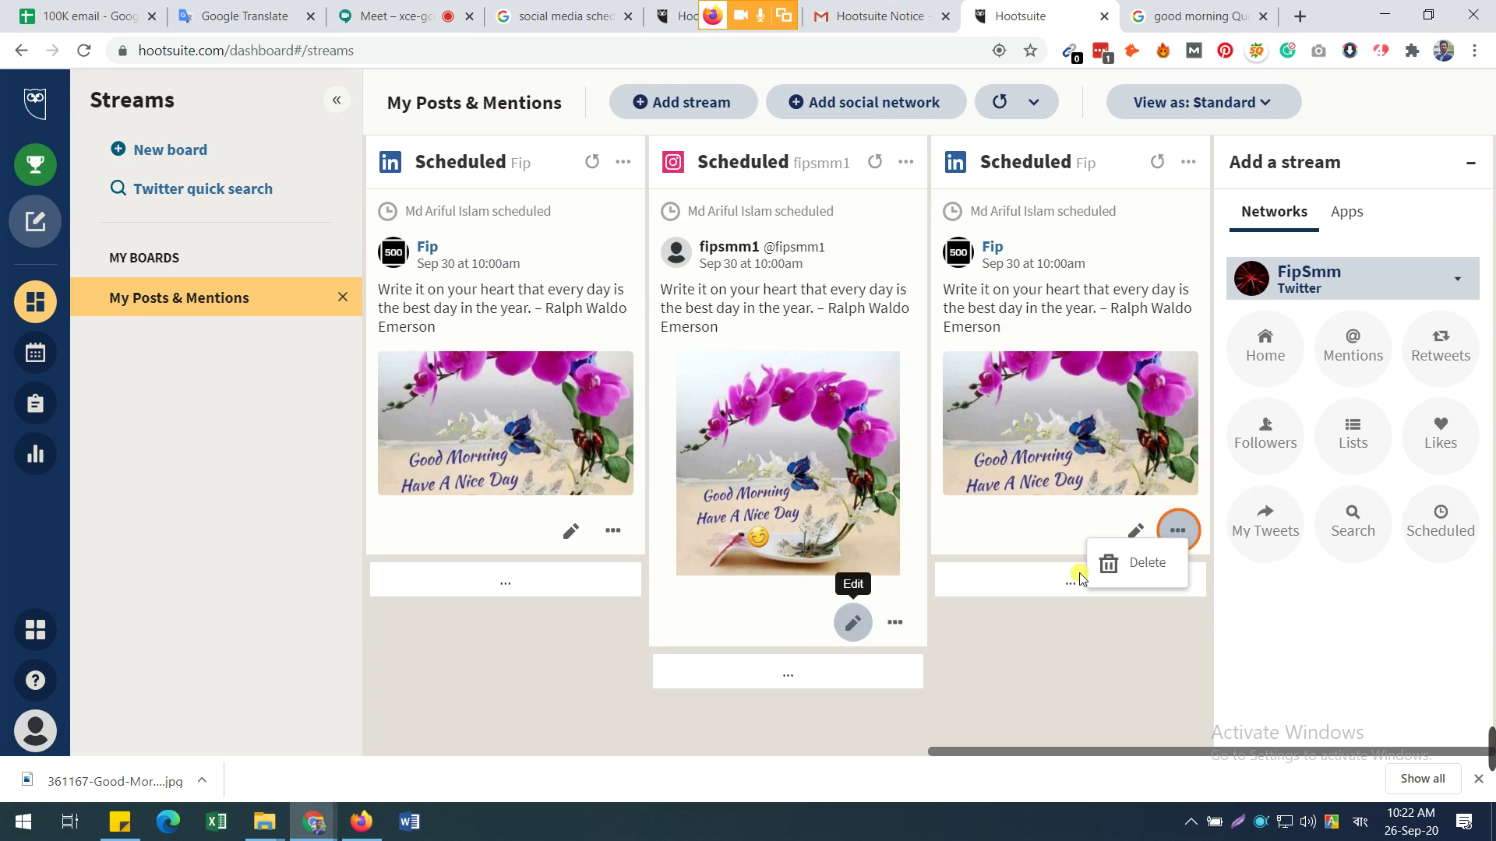
pyautogui.click(1143, 592)
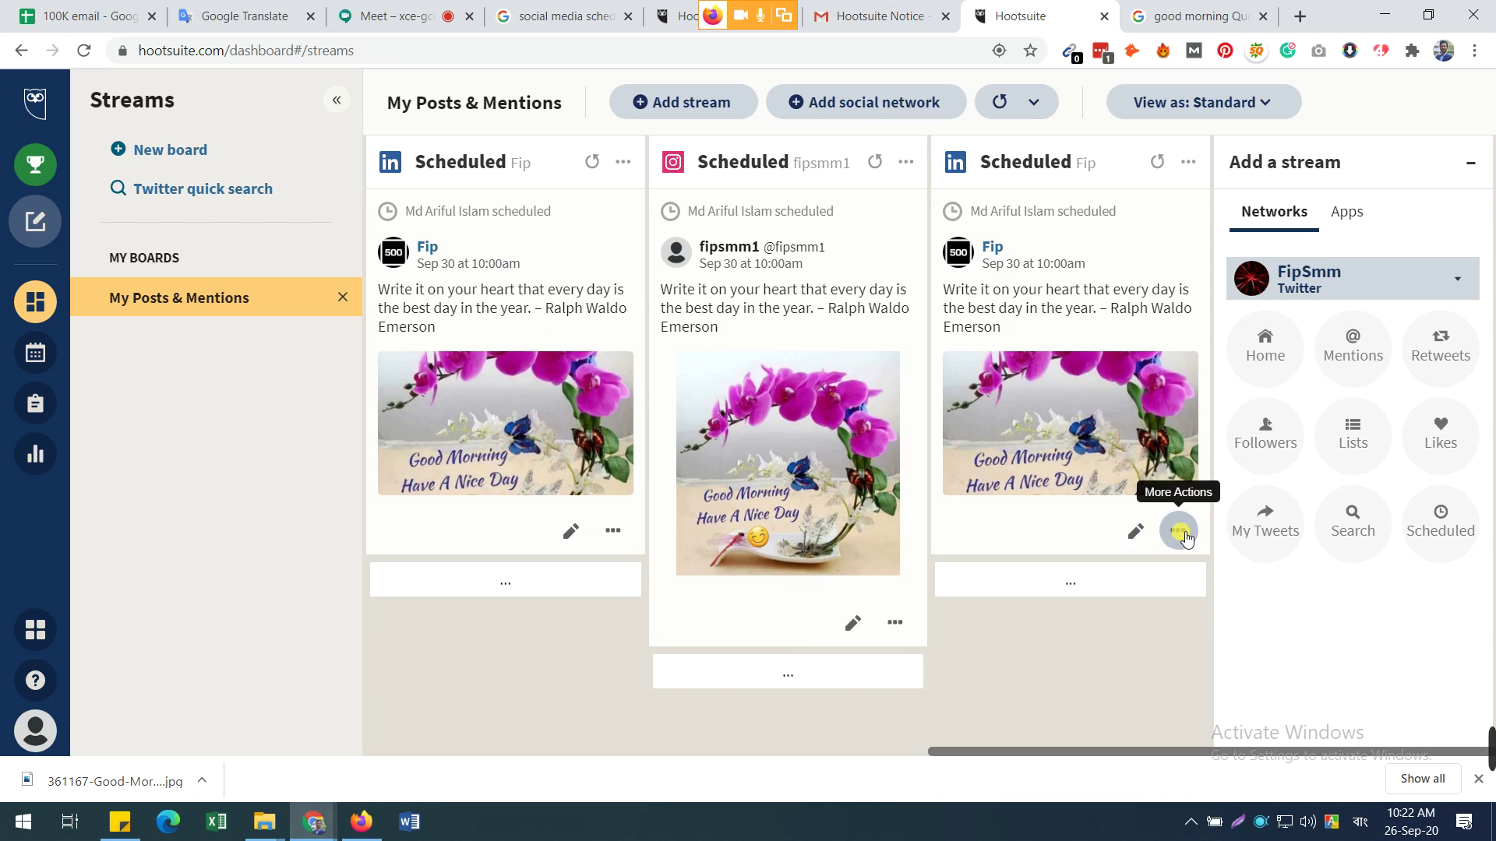
pyautogui.click(615, 531)
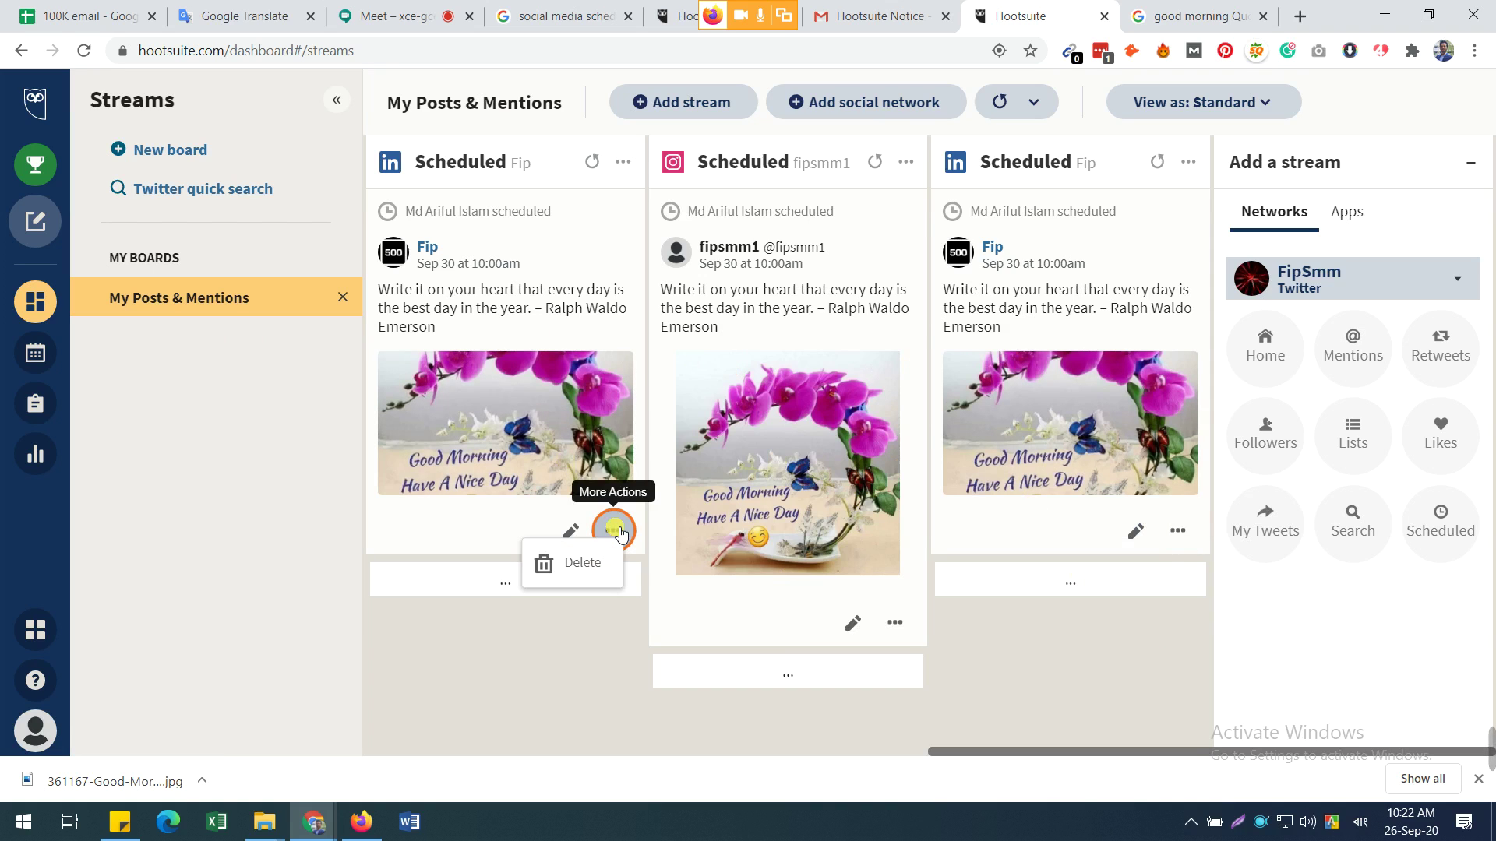
pyautogui.click(571, 527)
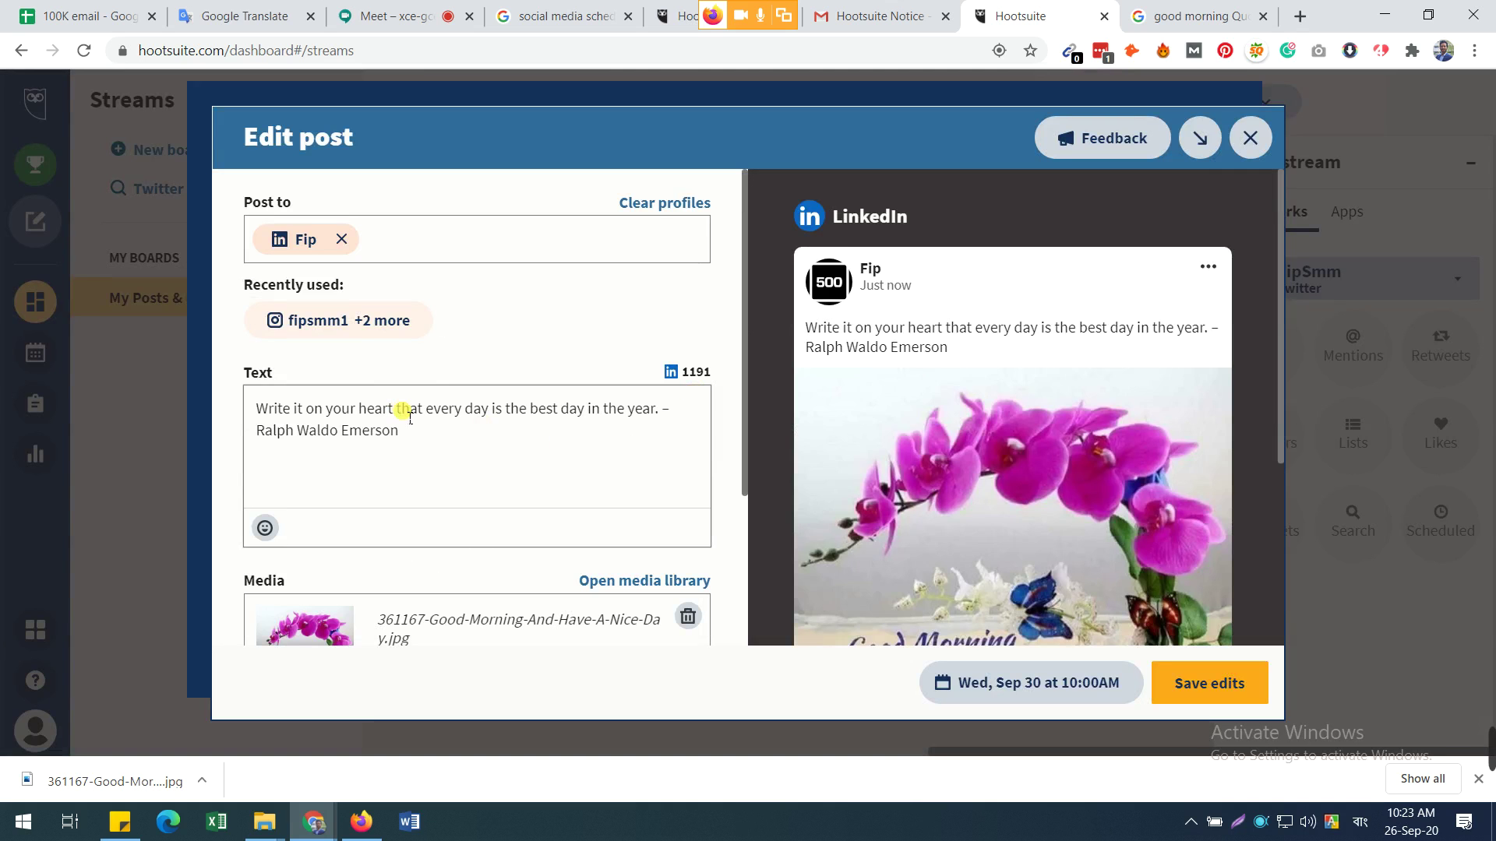
# Step: Look through the Edit post form, then close it without saving changes
pyautogui.scroll(-3, 400, 411)
pyautogui.scroll(3, 394, 478)
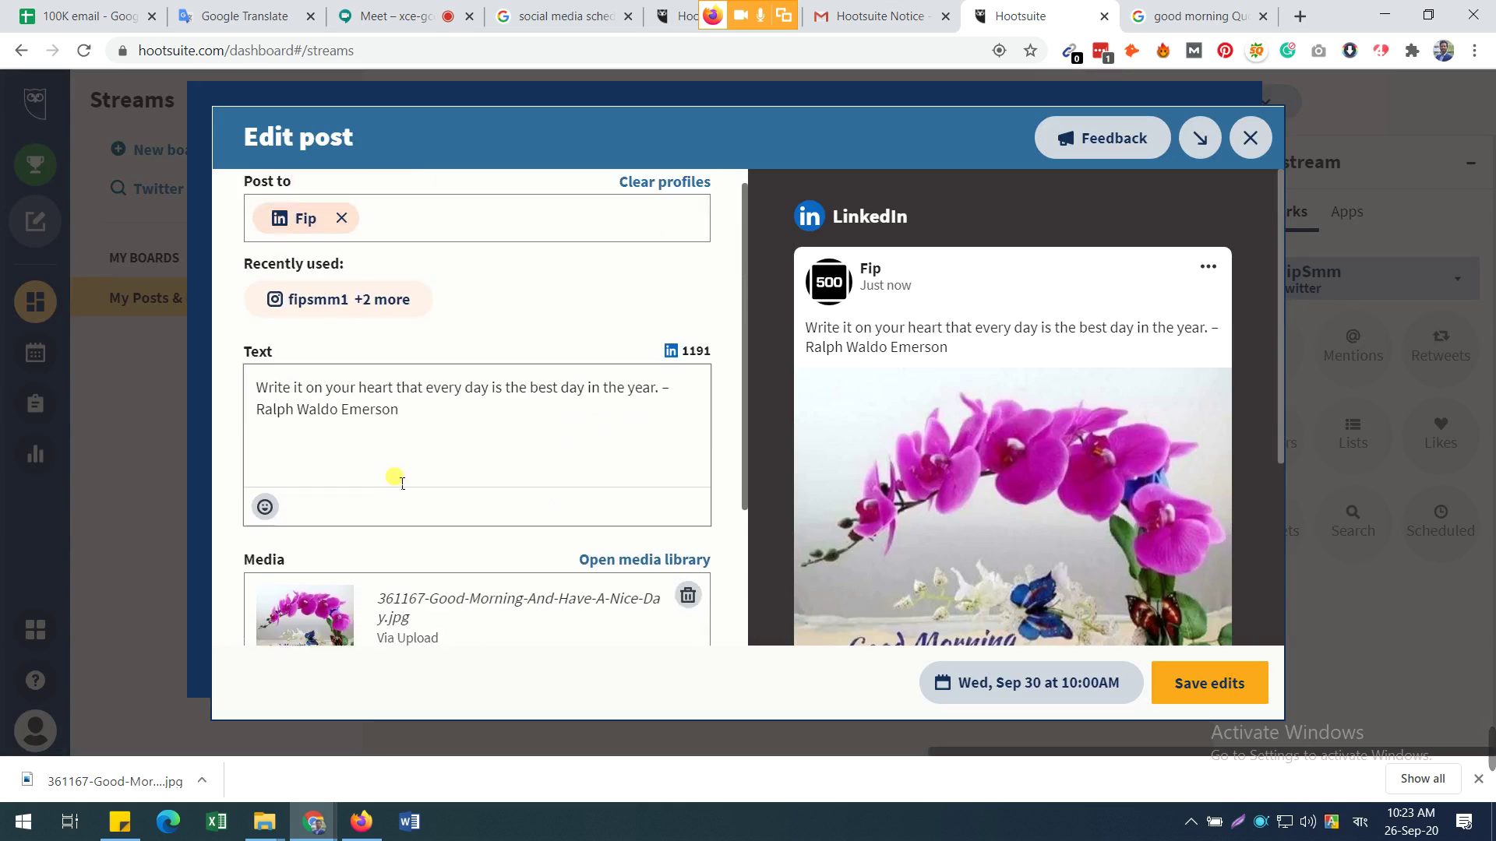
pyautogui.scroll(-3, 488, 488)
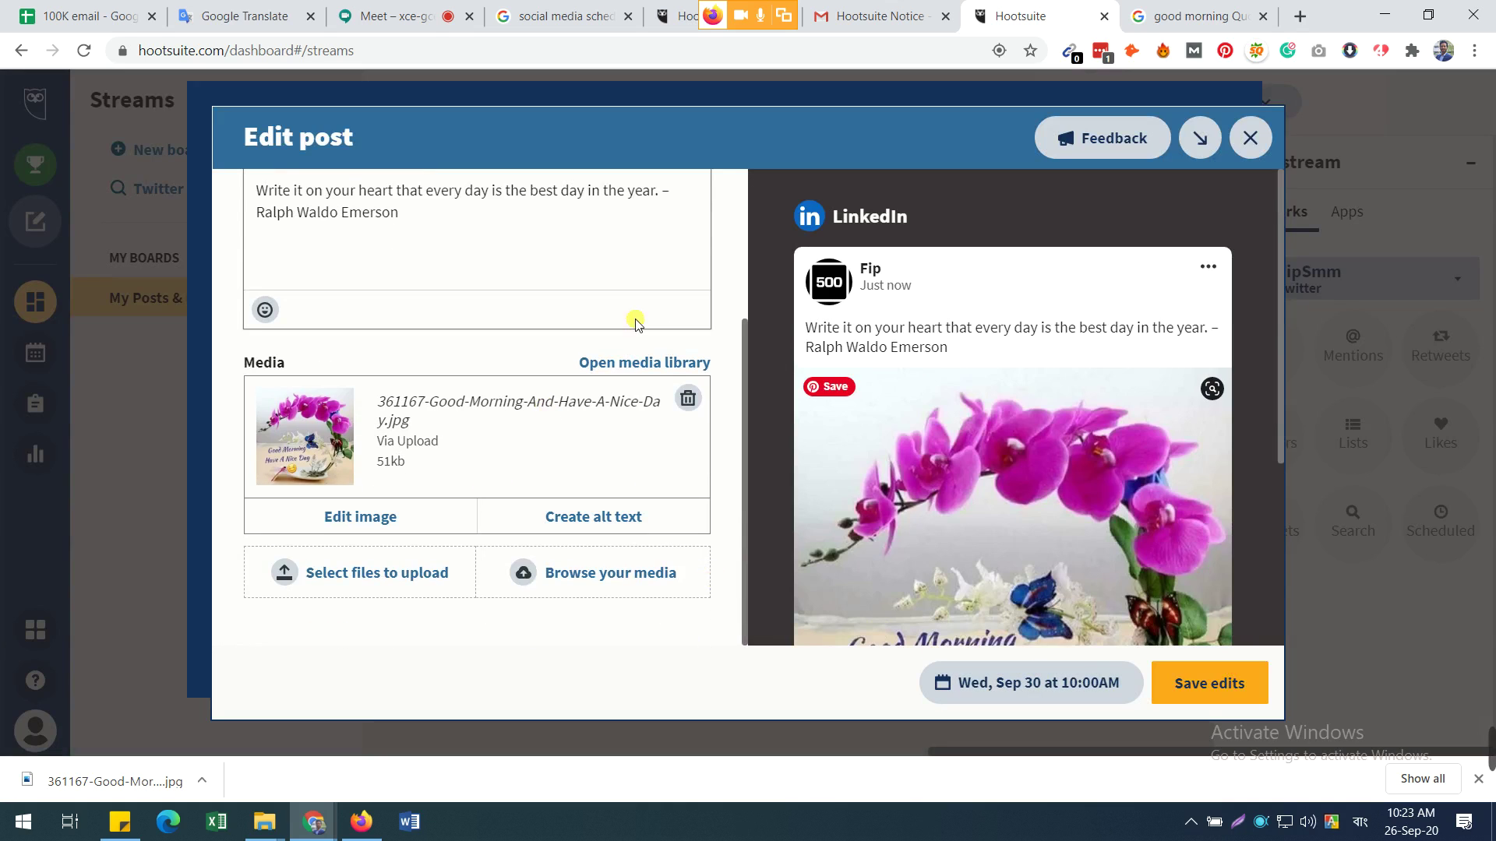
pyautogui.click(1250, 138)
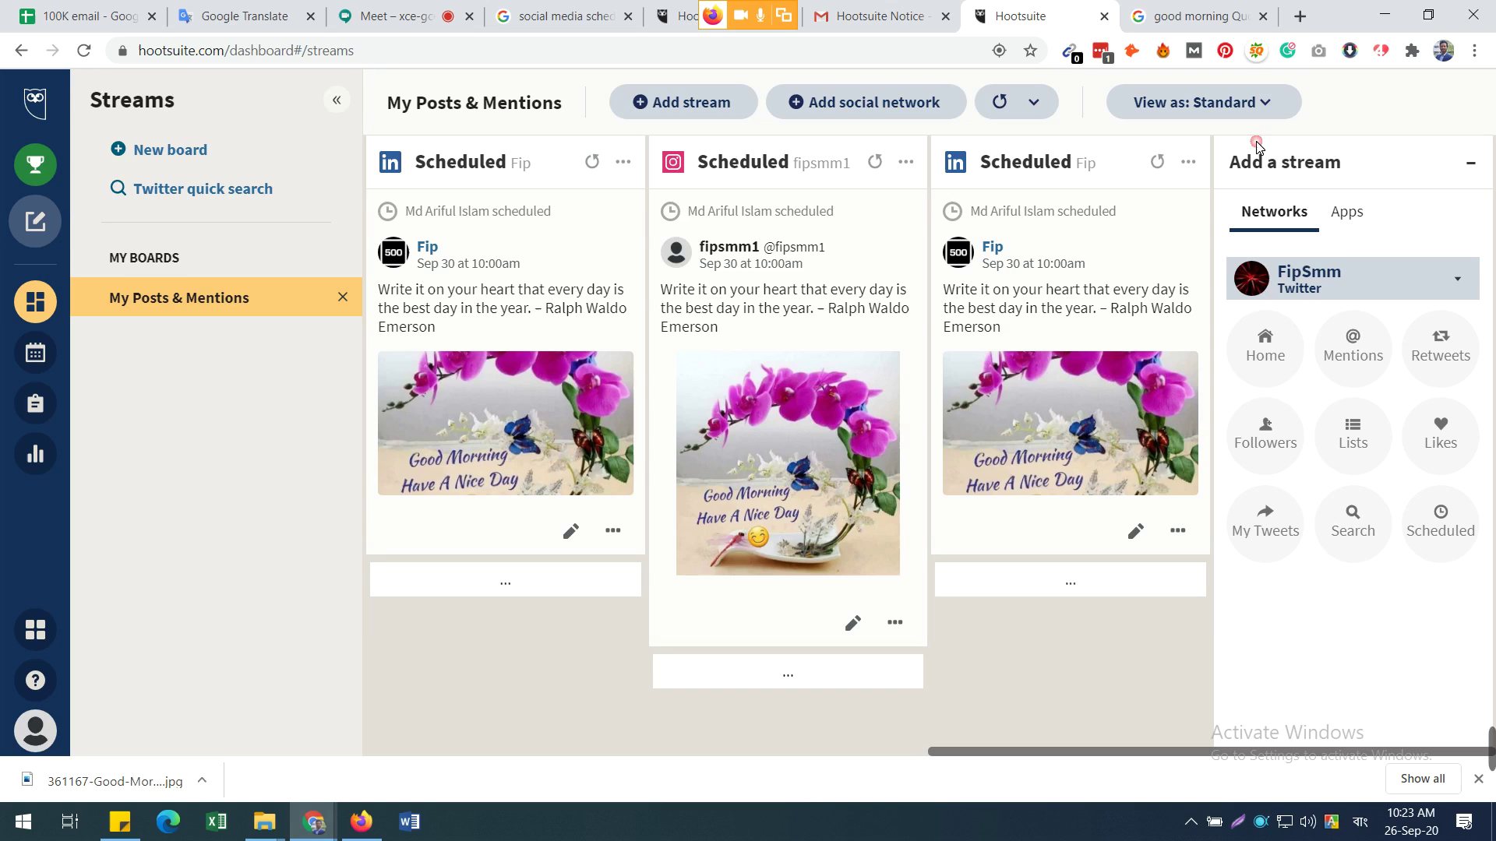
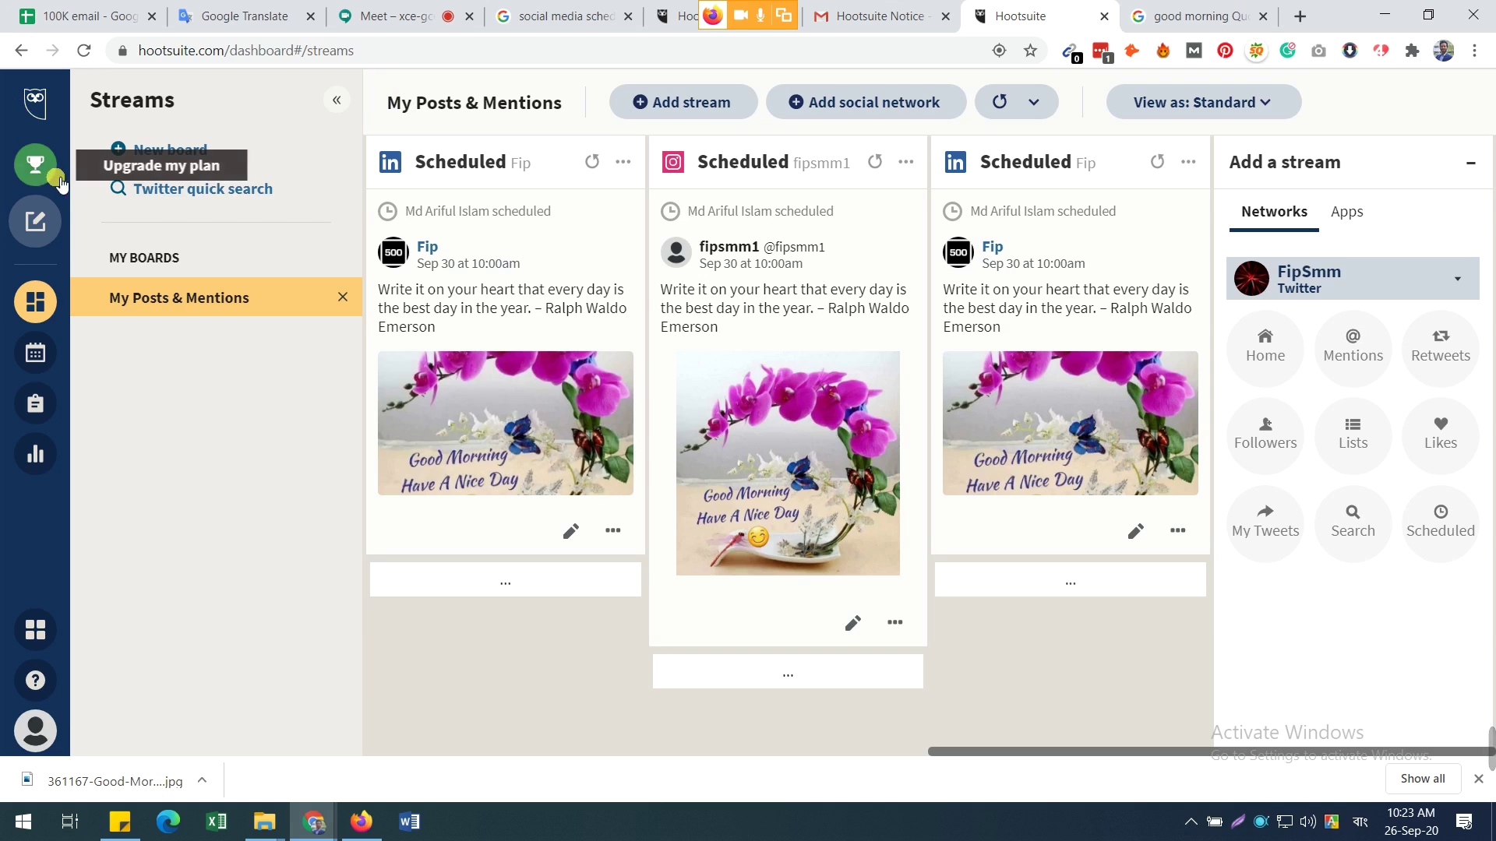
# Step: Open Hootsuite's upgrade plans page and scroll to the Professional, Team and Business pricing cards
pyautogui.click(35, 166)
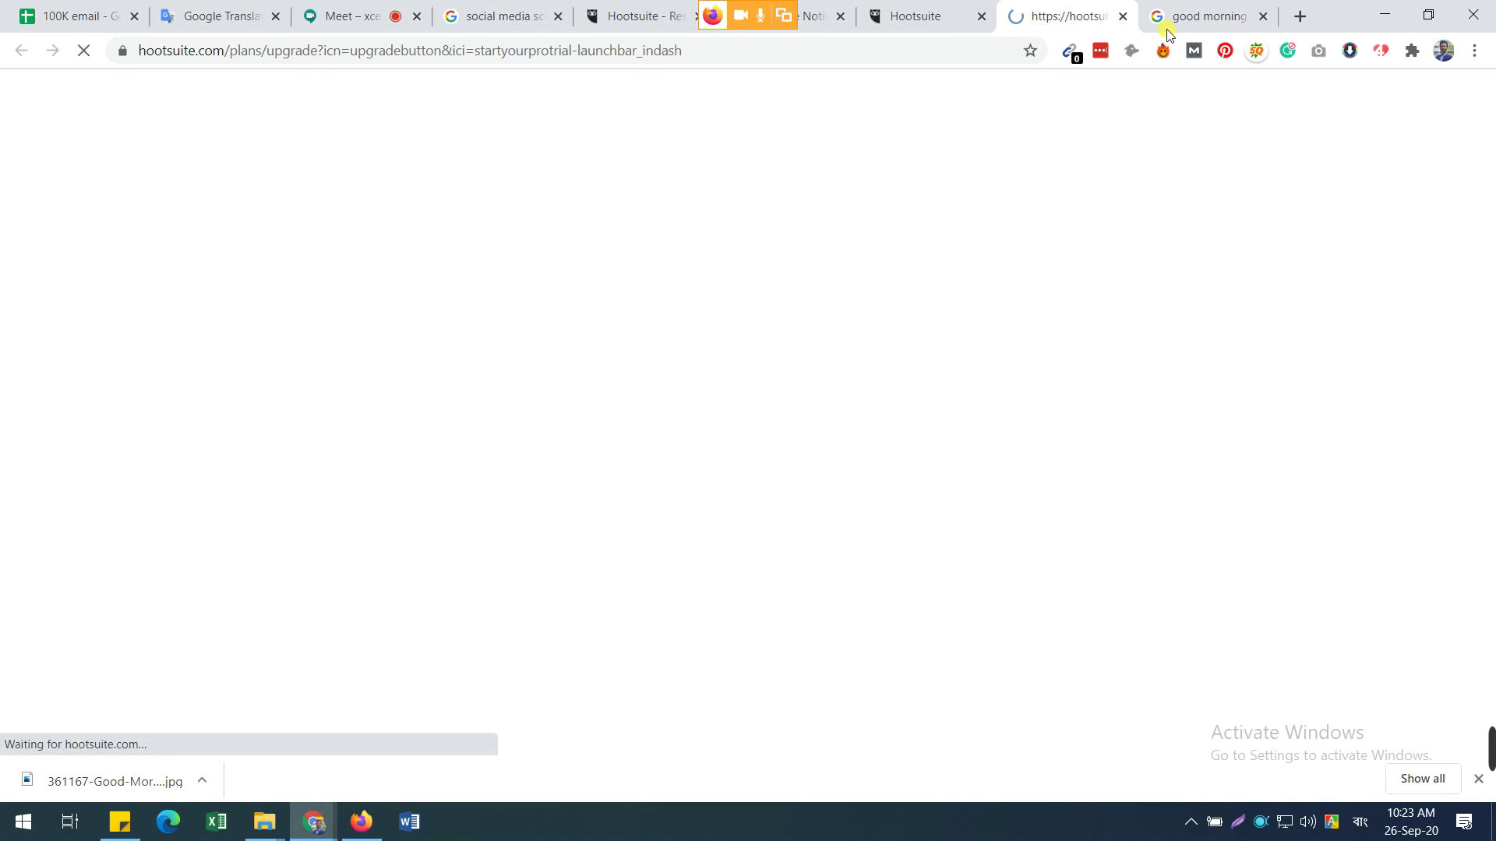
pyautogui.middleClick(1188, 12)
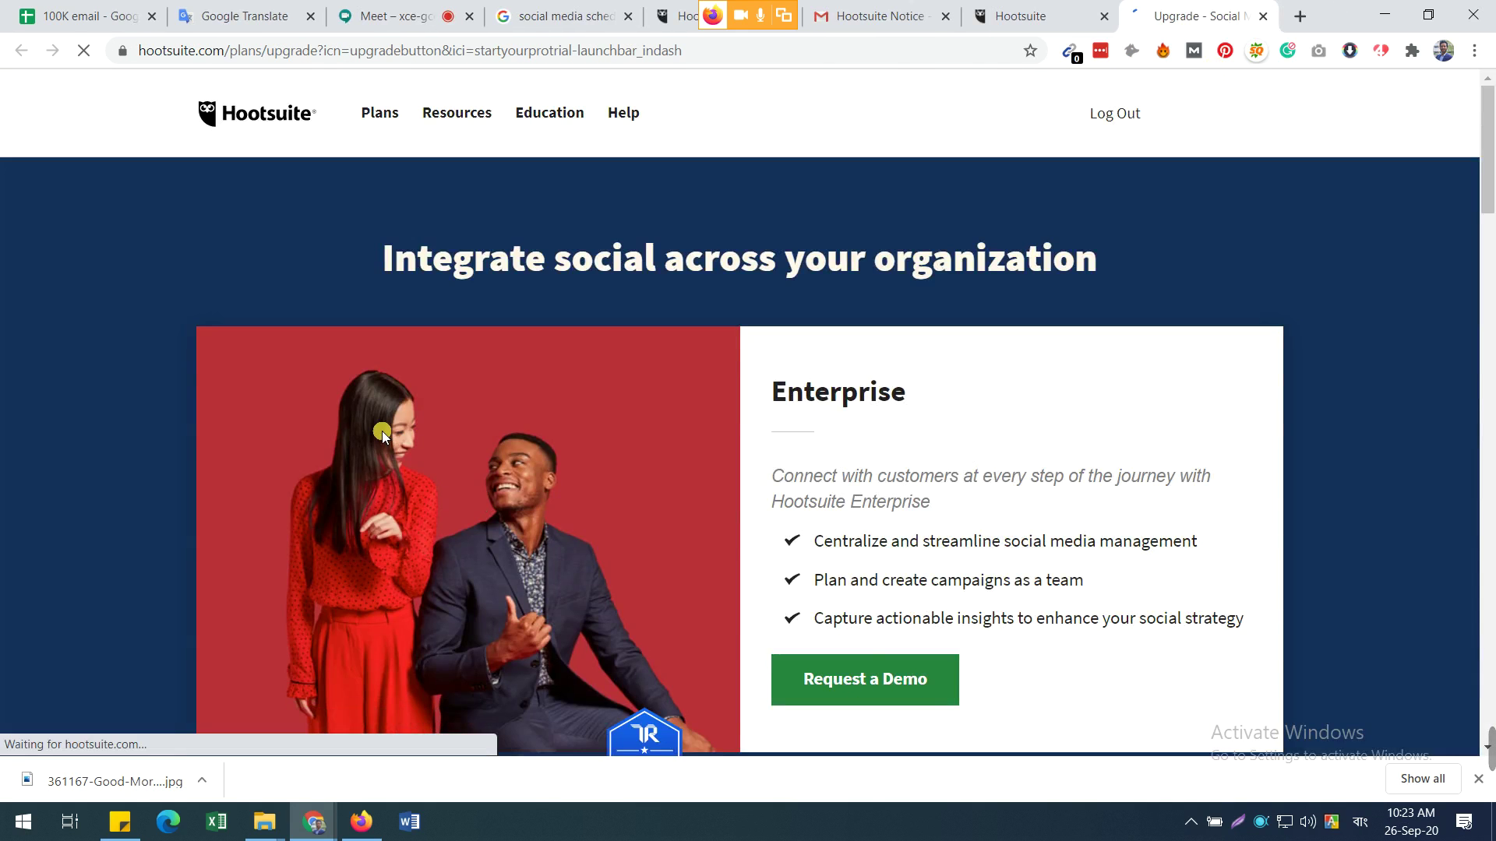
pyautogui.scroll(-3, 392, 420)
pyautogui.scroll(-6, 394, 420)
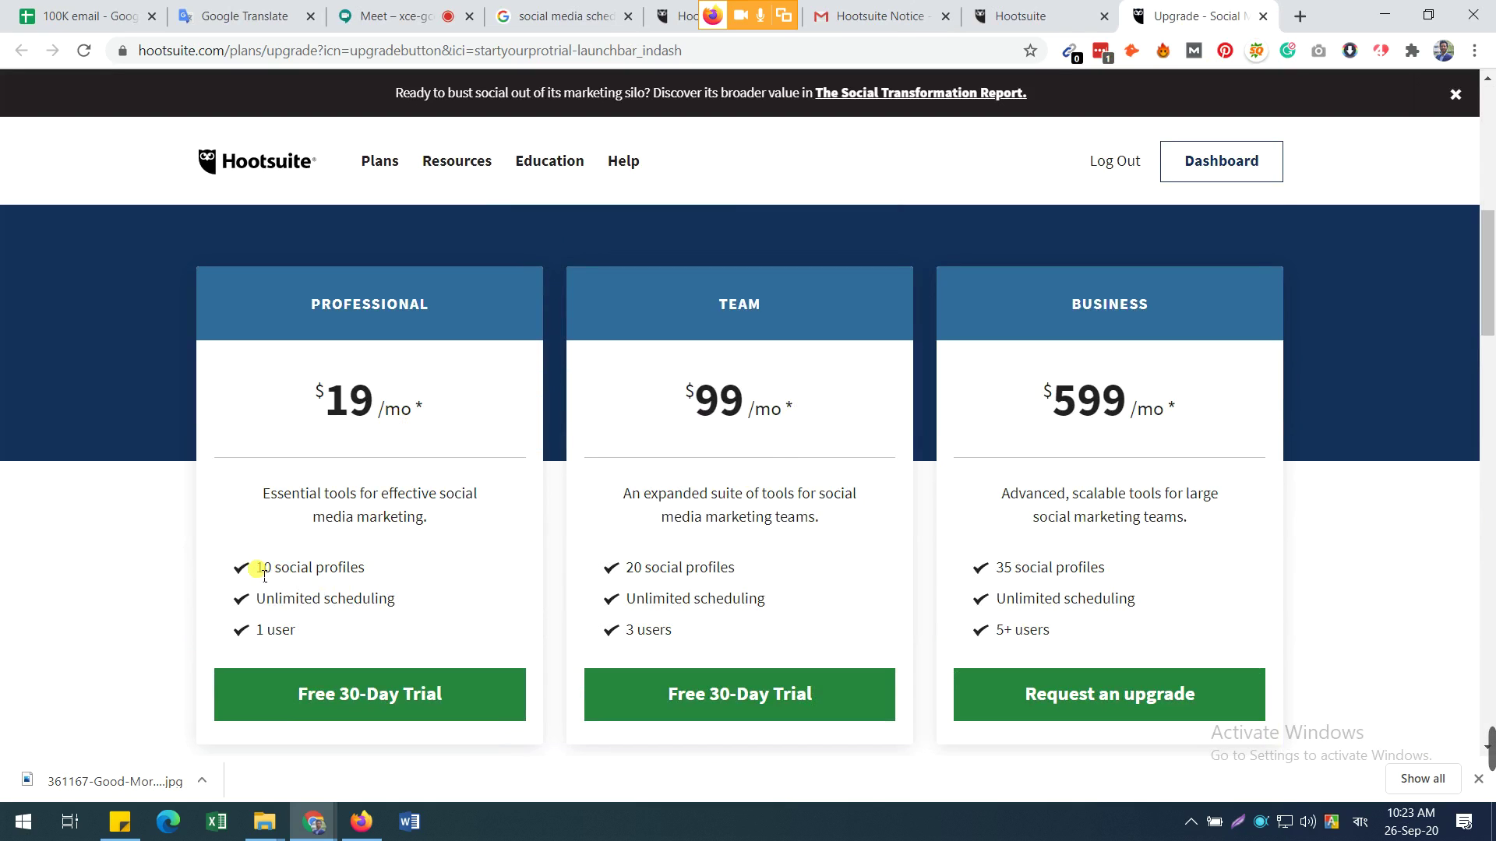
# Step: Highlight the Professional plan's limits: 10 social profiles, unlimited scheduling, 1 user
pyautogui.moveTo(257, 569); pyautogui.dragTo(383, 574)
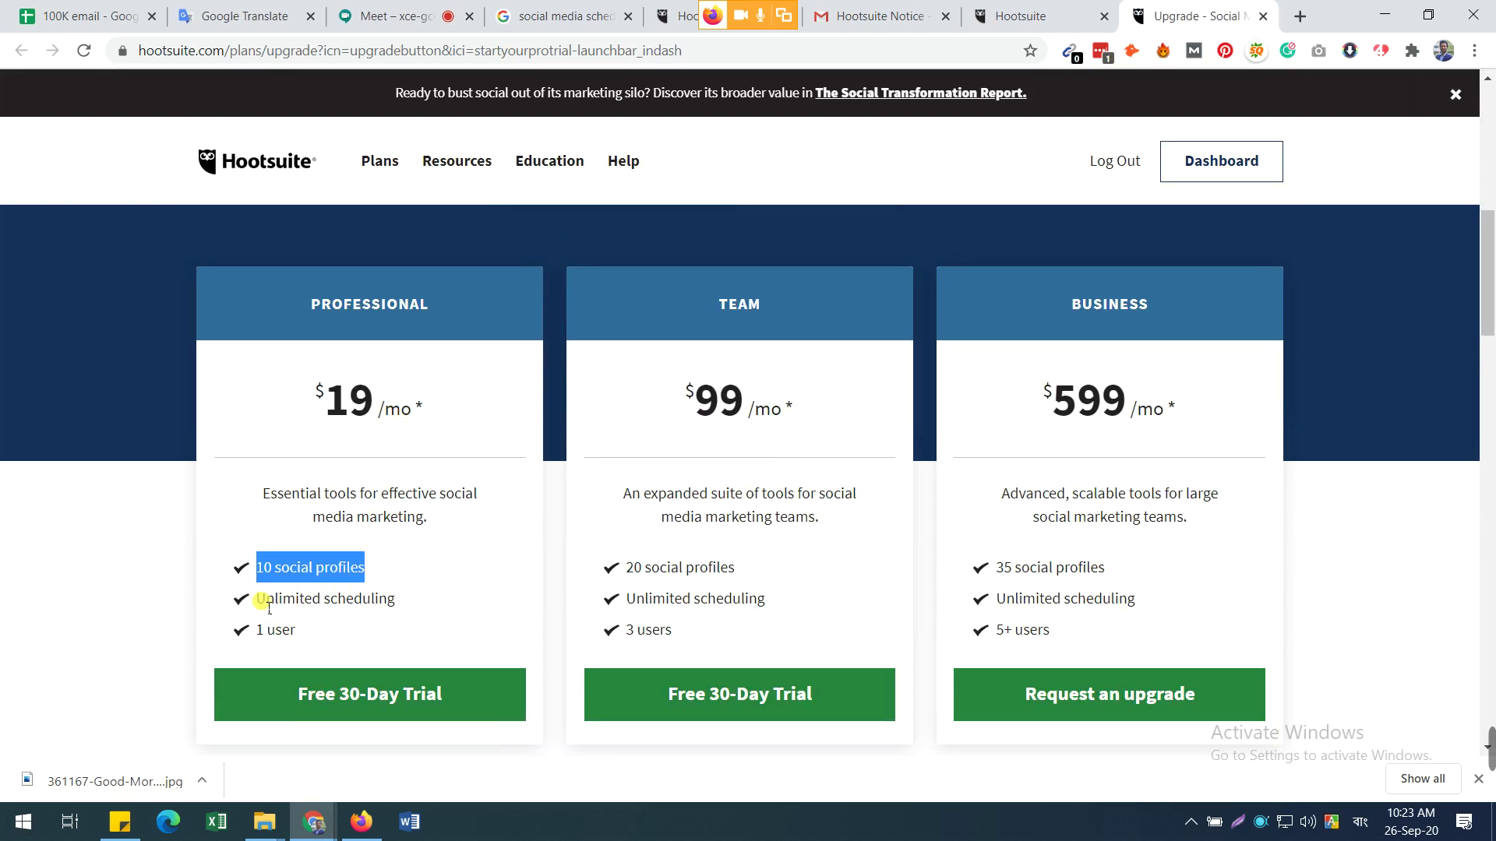
pyautogui.moveTo(257, 598); pyautogui.dragTo(427, 598)
pyautogui.moveTo(315, 632); pyautogui.dragTo(263, 635)
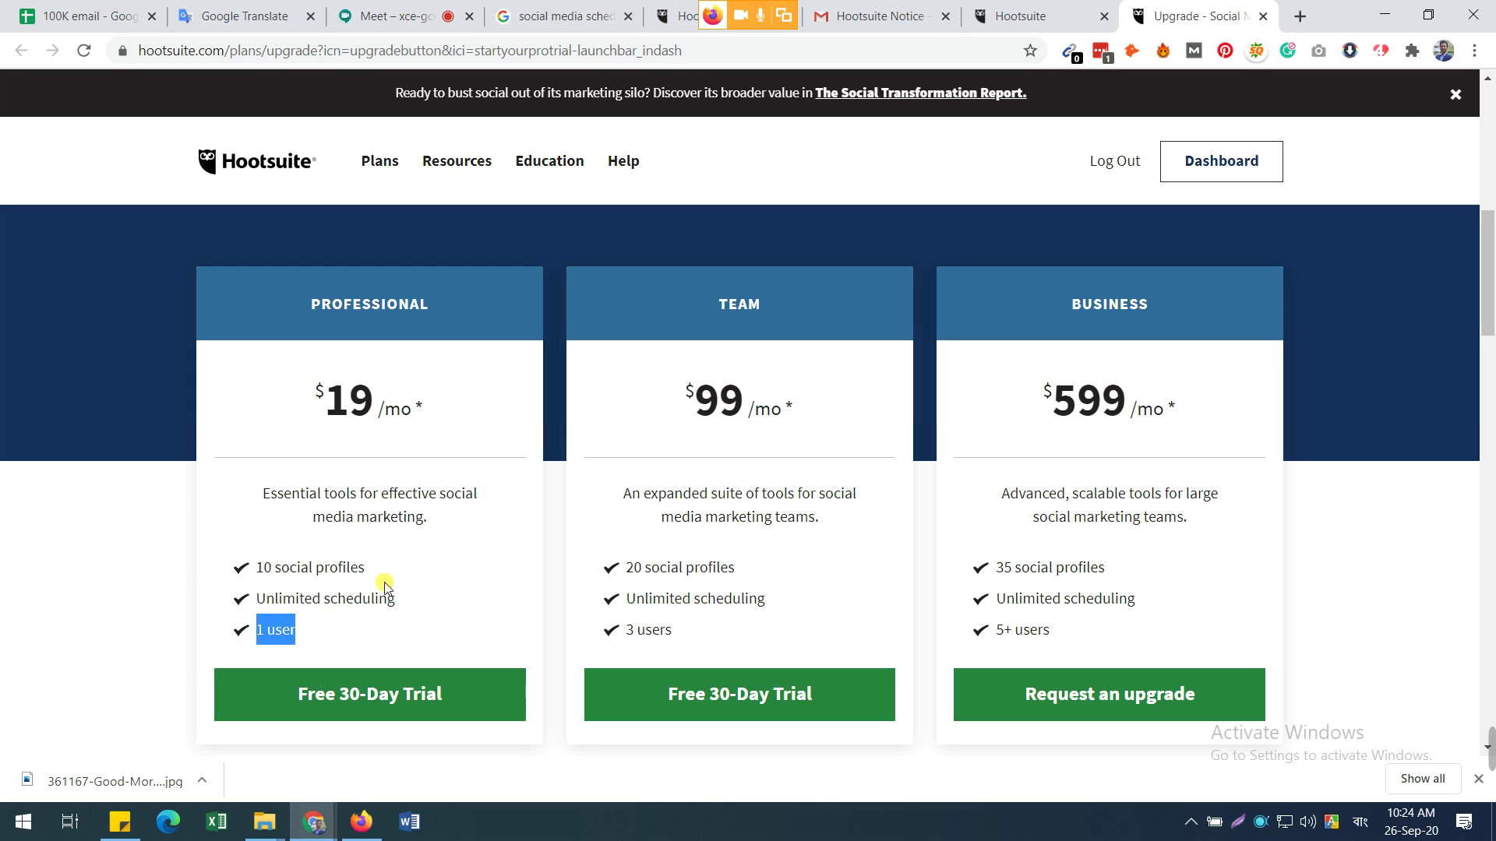
pyautogui.scroll(-8, 385, 586)
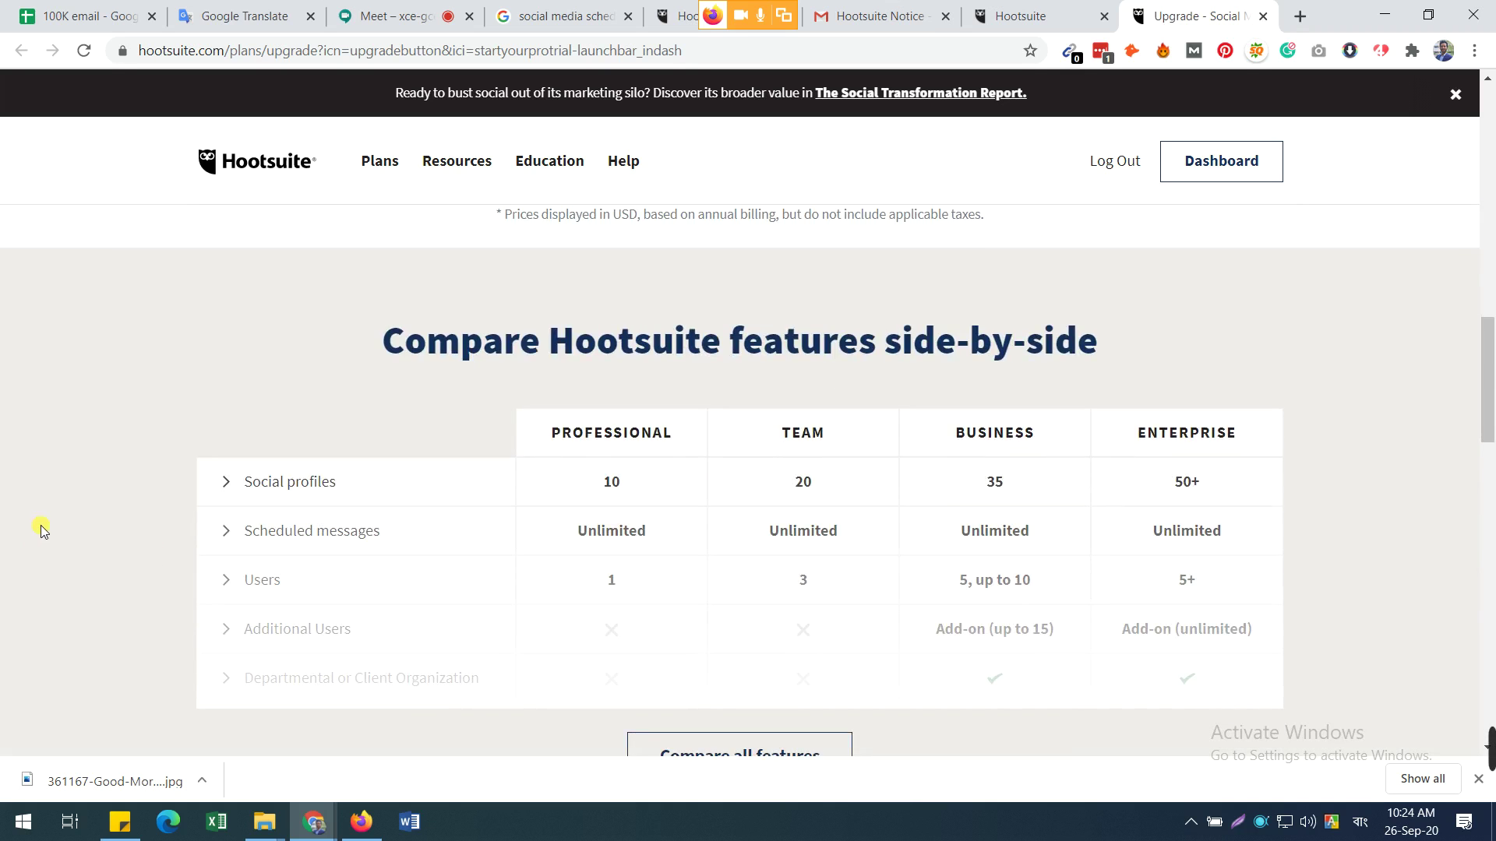
# Step: Expand Compare all features and scroll through the table back to the Enterprise section
pyautogui.scroll(-1, 41, 525)
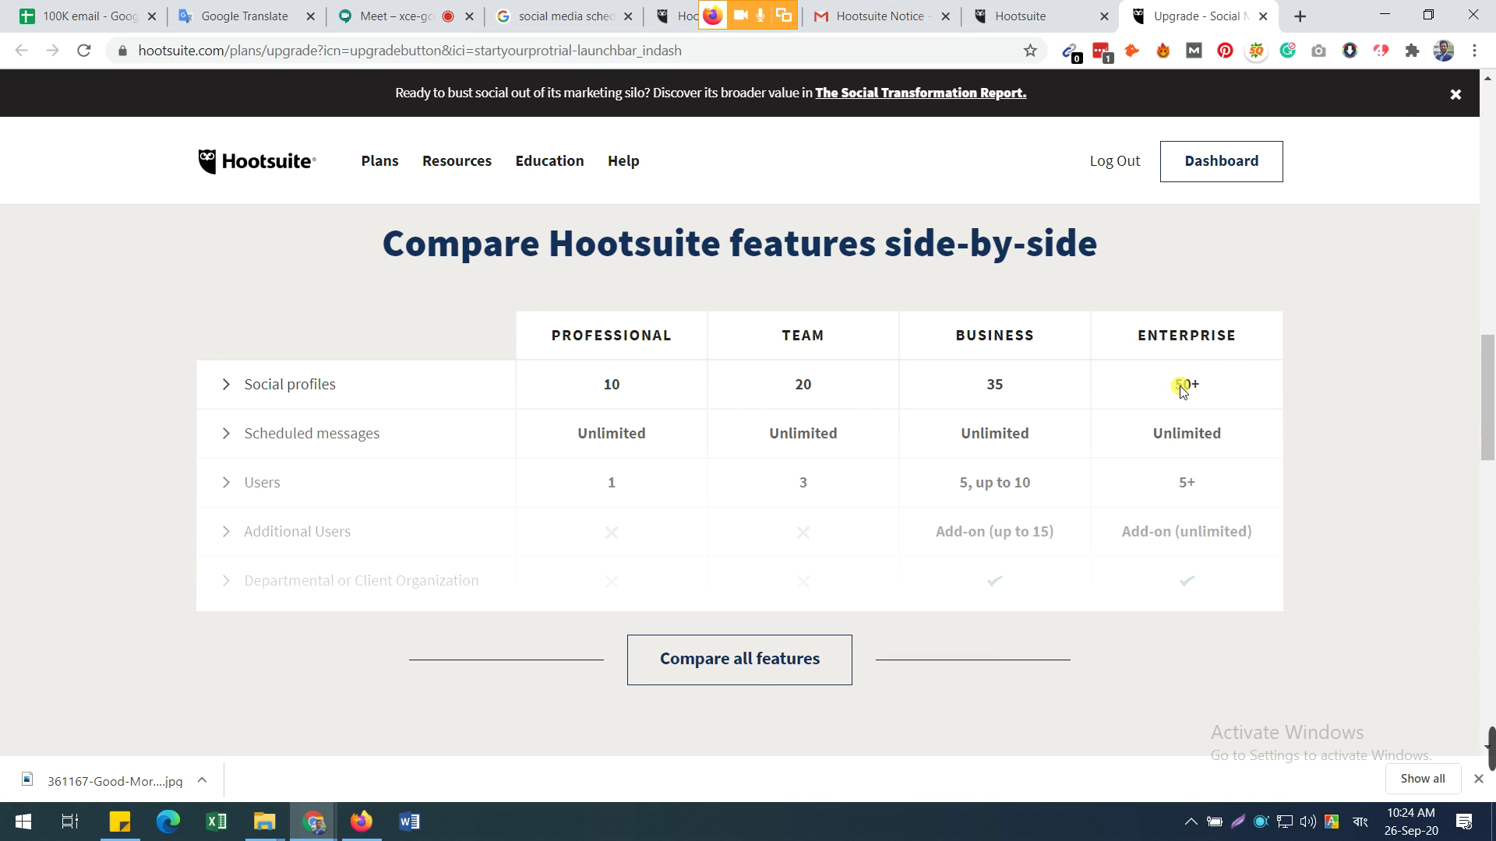
pyautogui.click(723, 661)
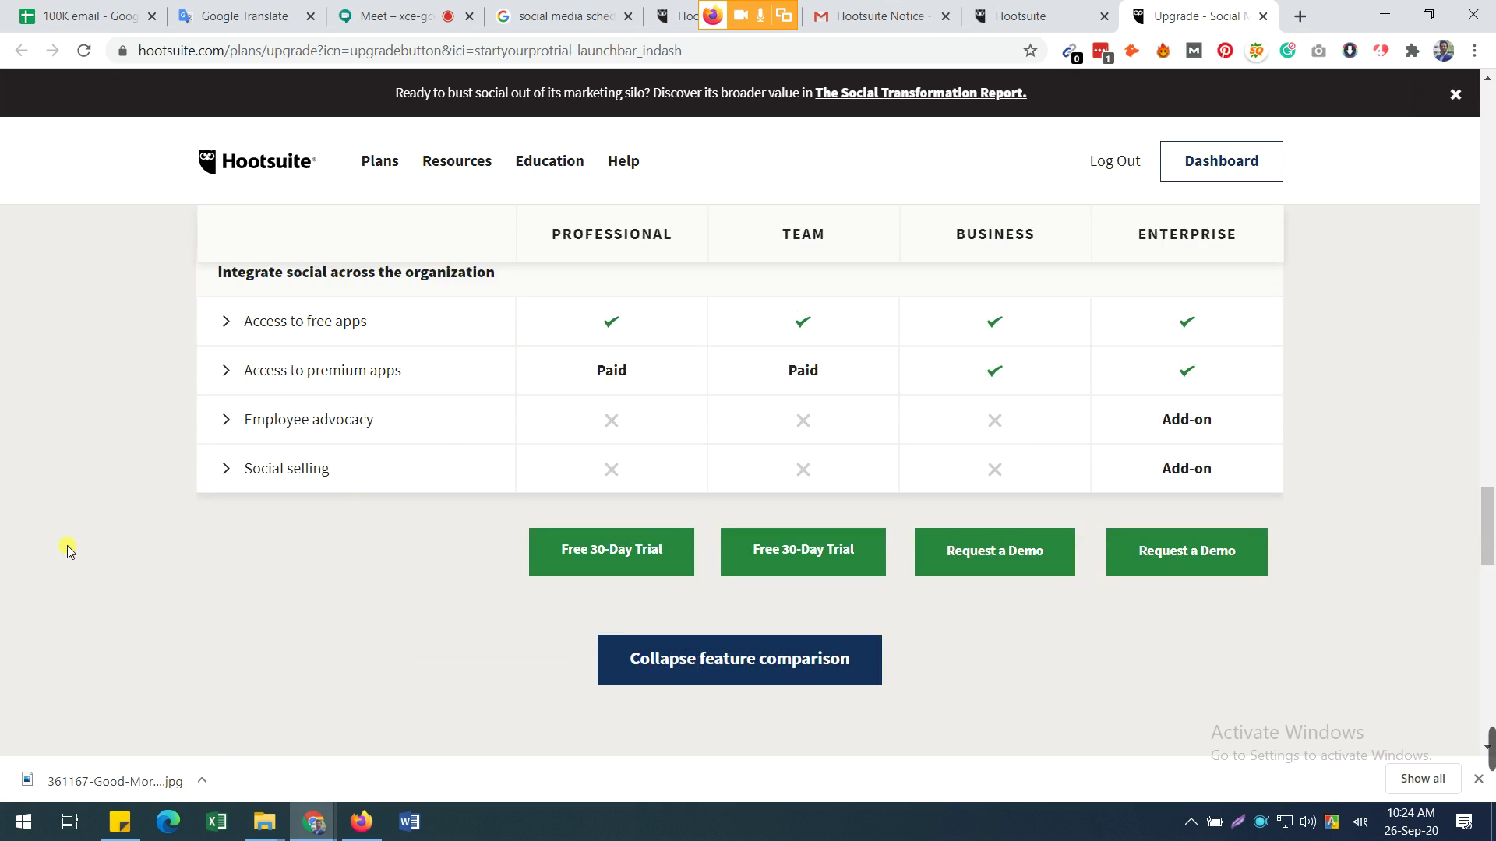
pyautogui.scroll(5, 1132, 424)
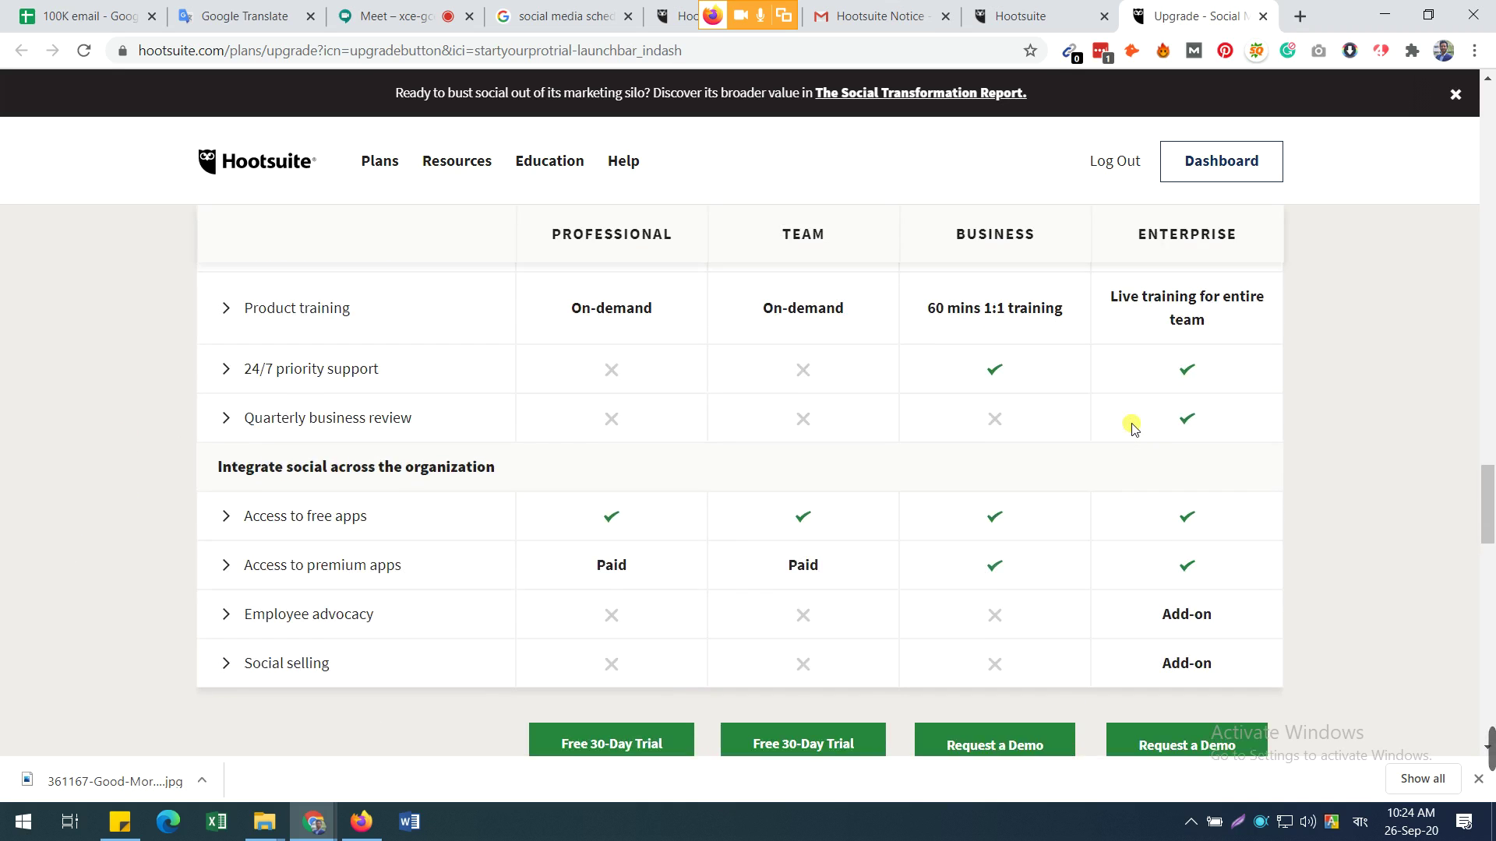
pyautogui.scroll(20, 1132, 424)
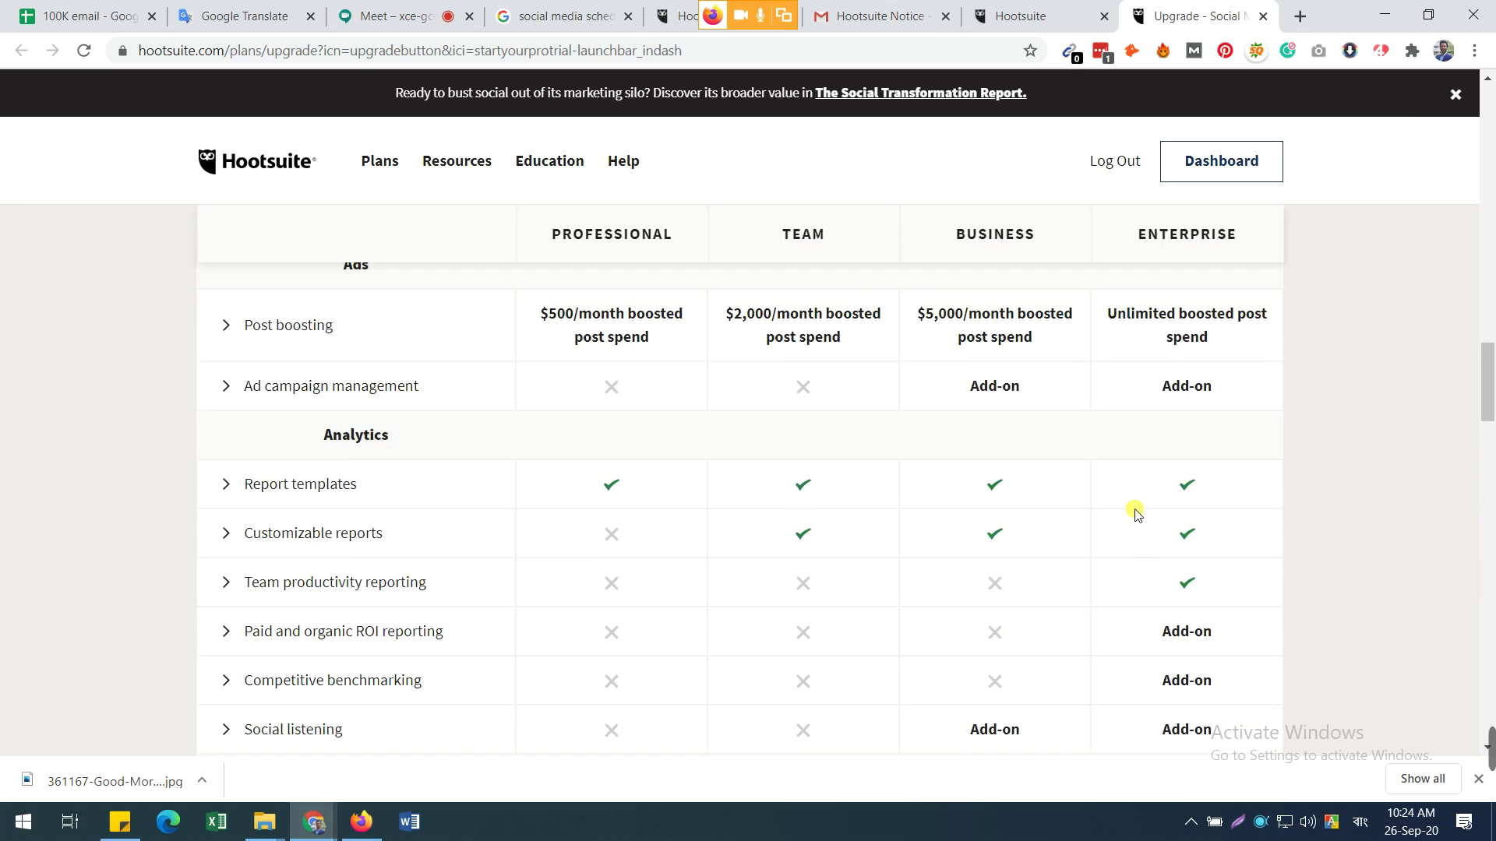
pyautogui.scroll(10, 1143, 501)
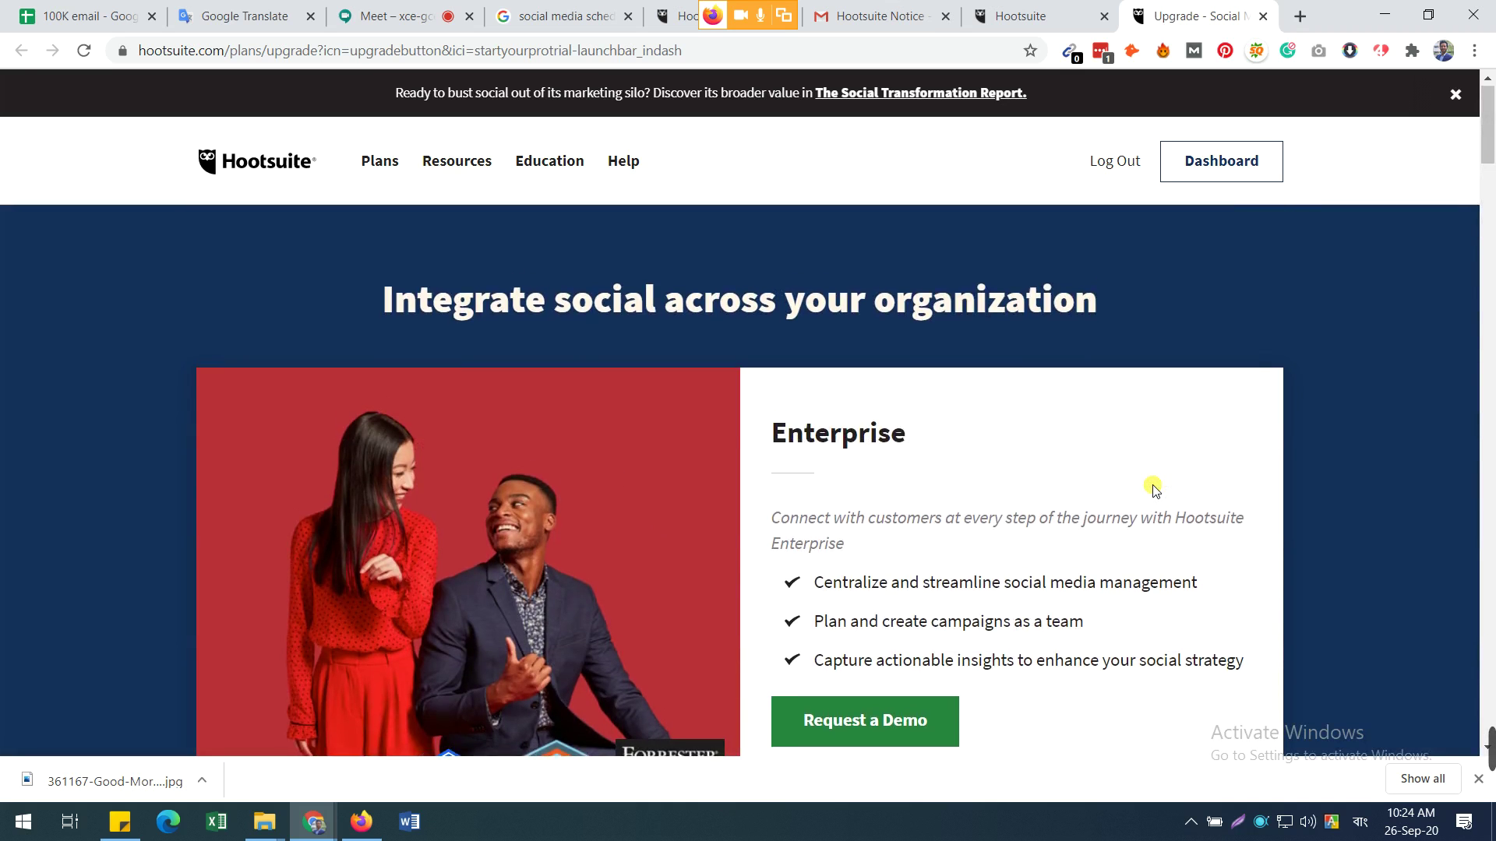
pyautogui.scroll(-3, 592, 456)
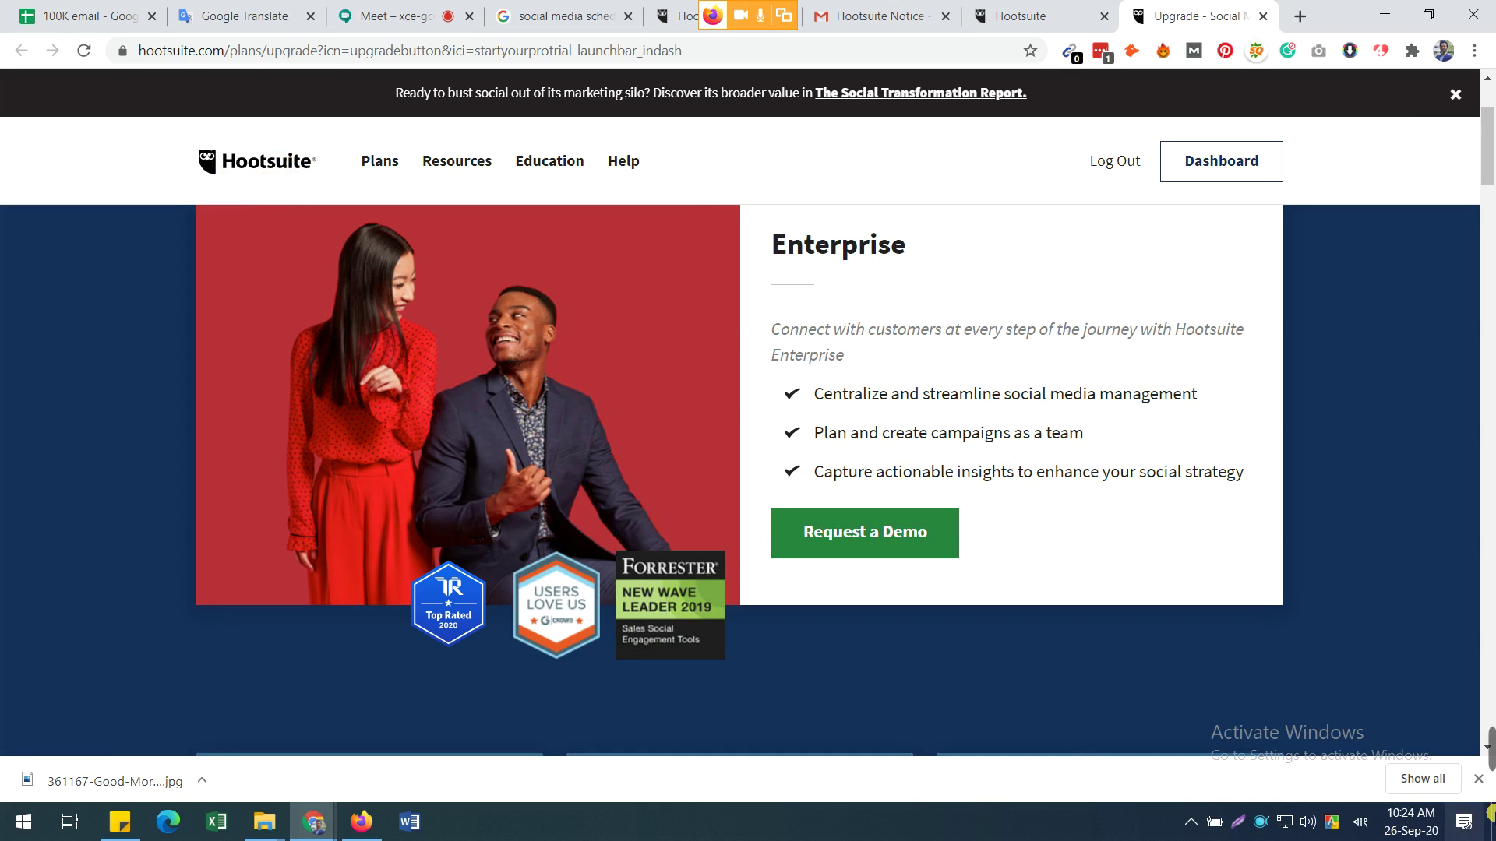
# Step: Close Chrome's downloads bar and scroll down the comparison to the plans page footer
pyautogui.click(1320, 744)
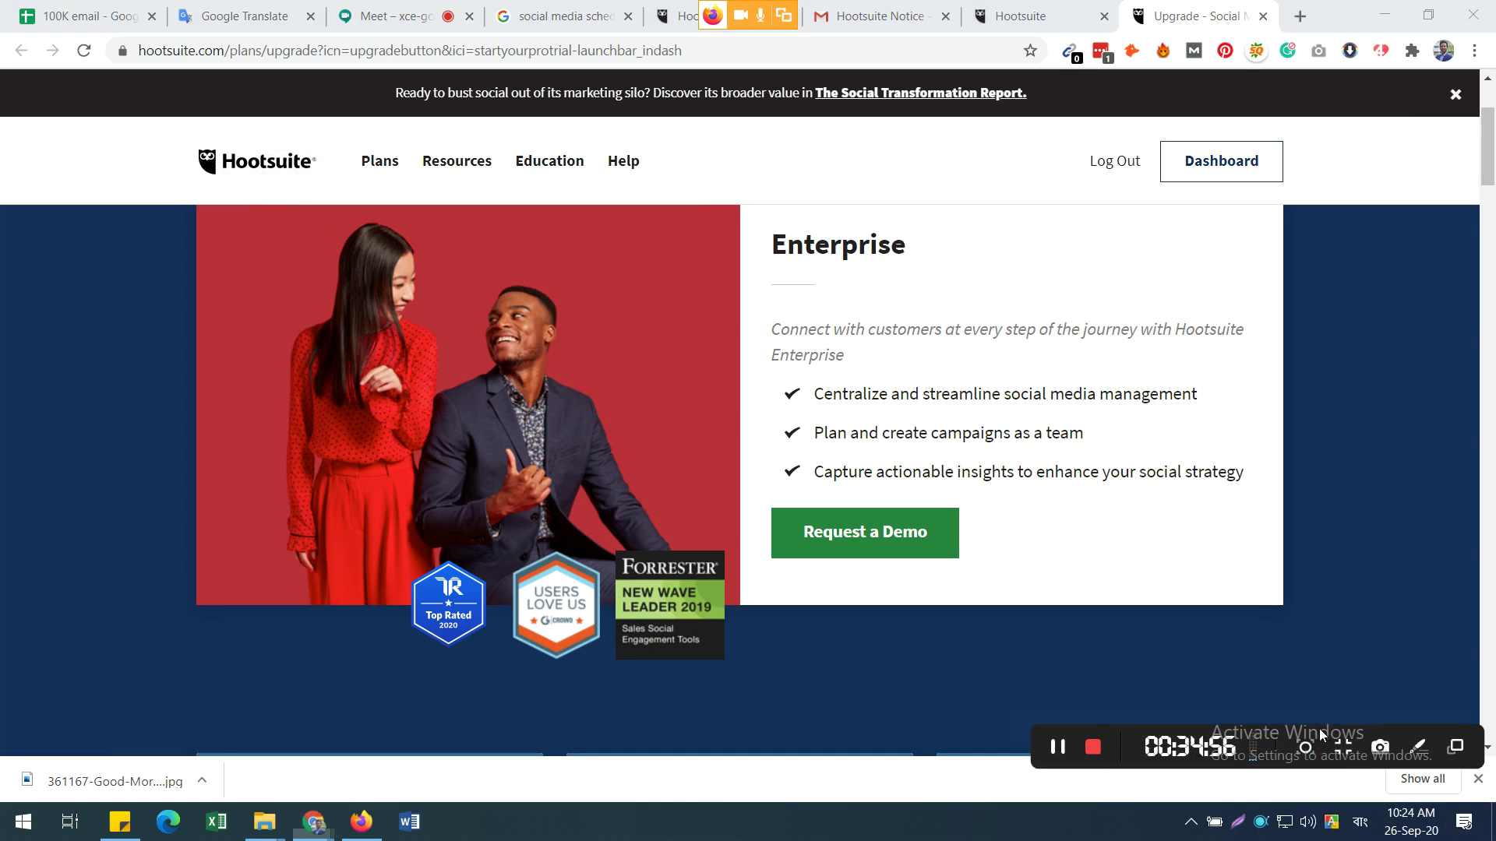
pyautogui.click(1476, 779)
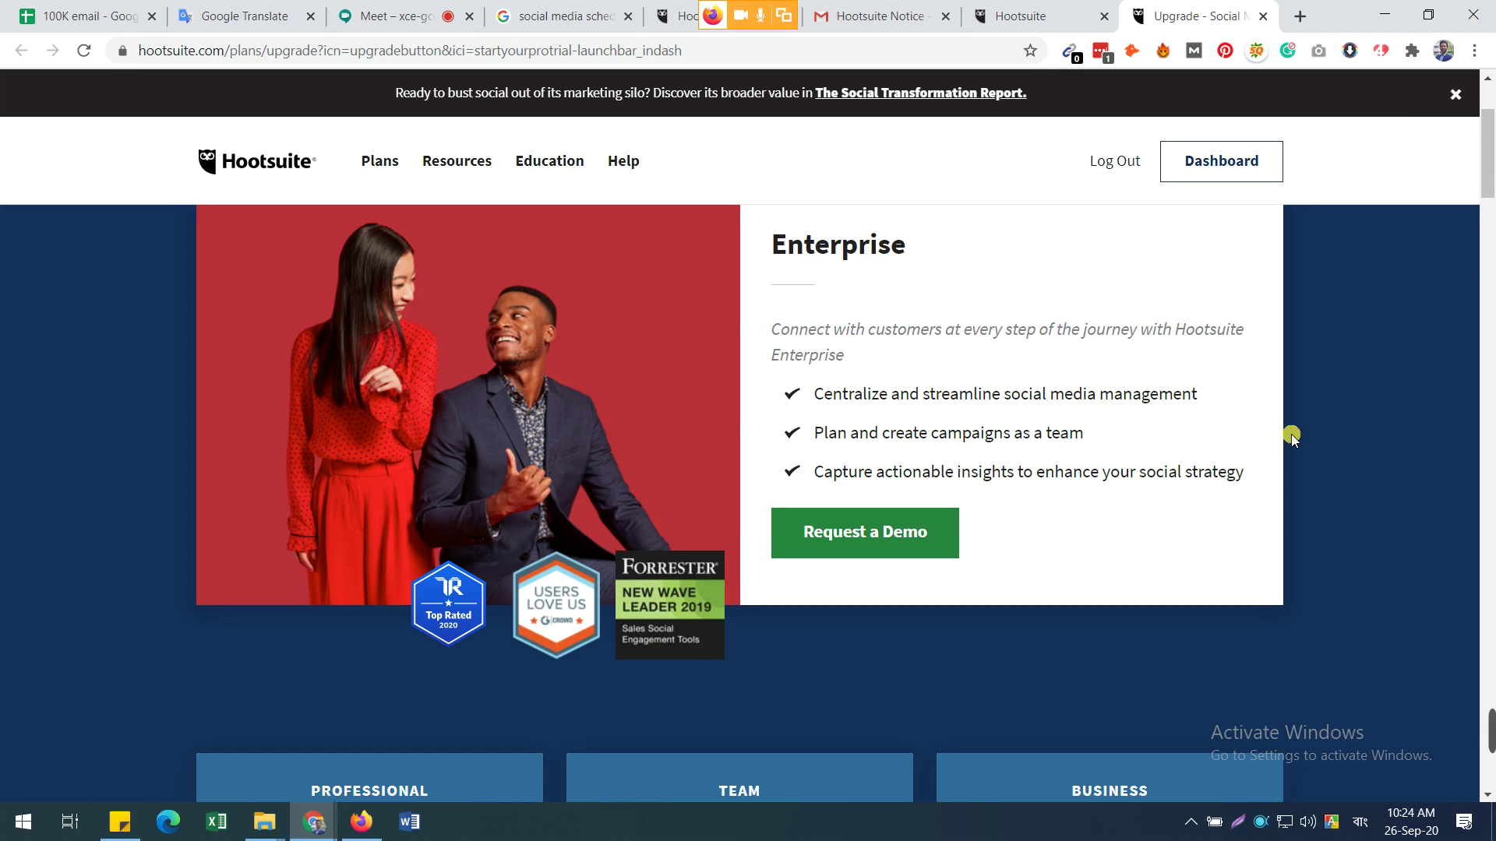
pyautogui.scroll(2, 1291, 419)
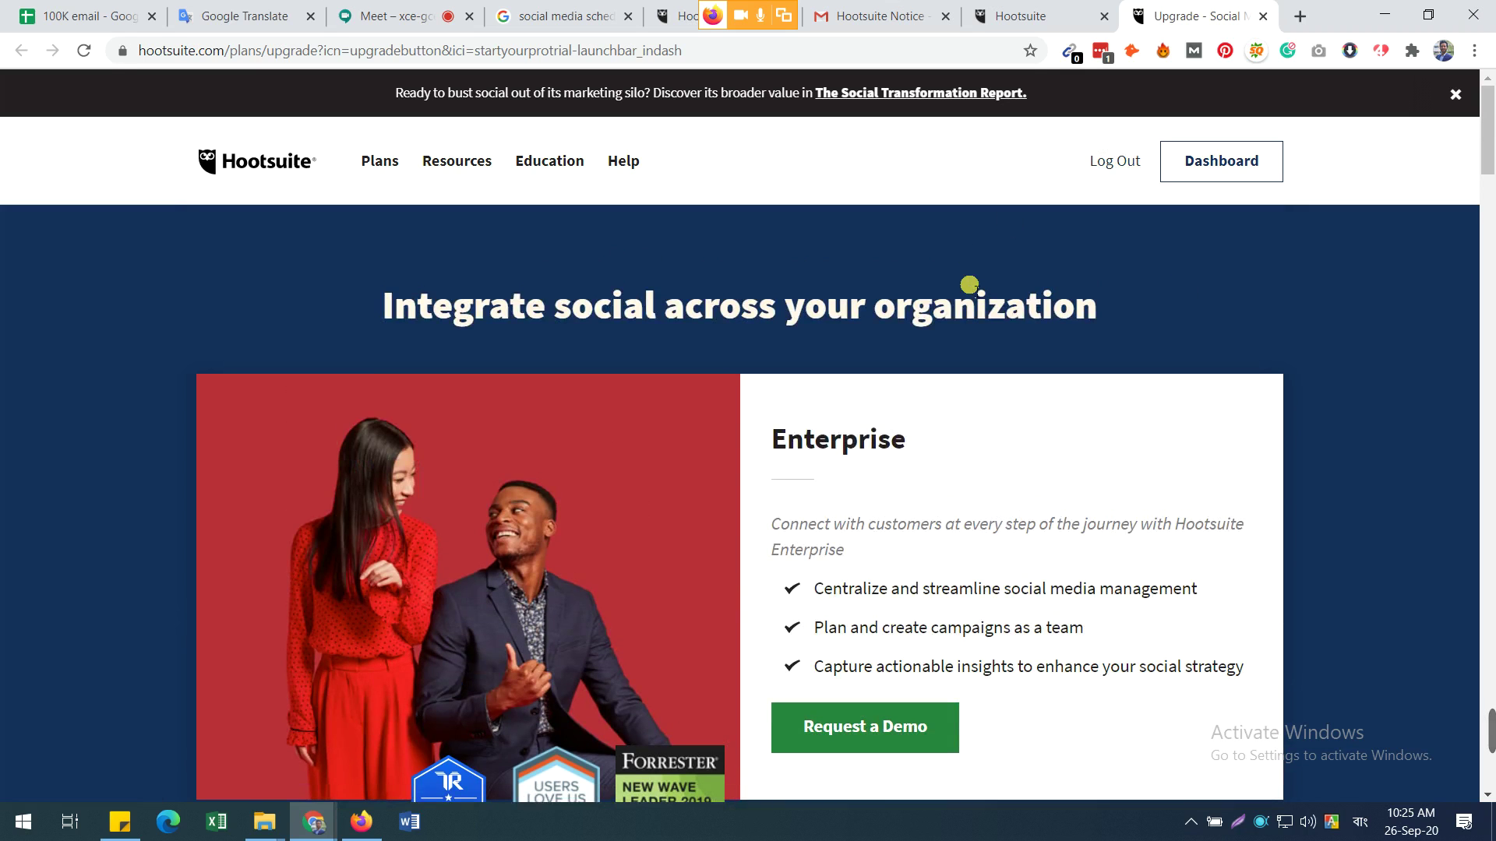
pyautogui.scroll(-6, 993, 292)
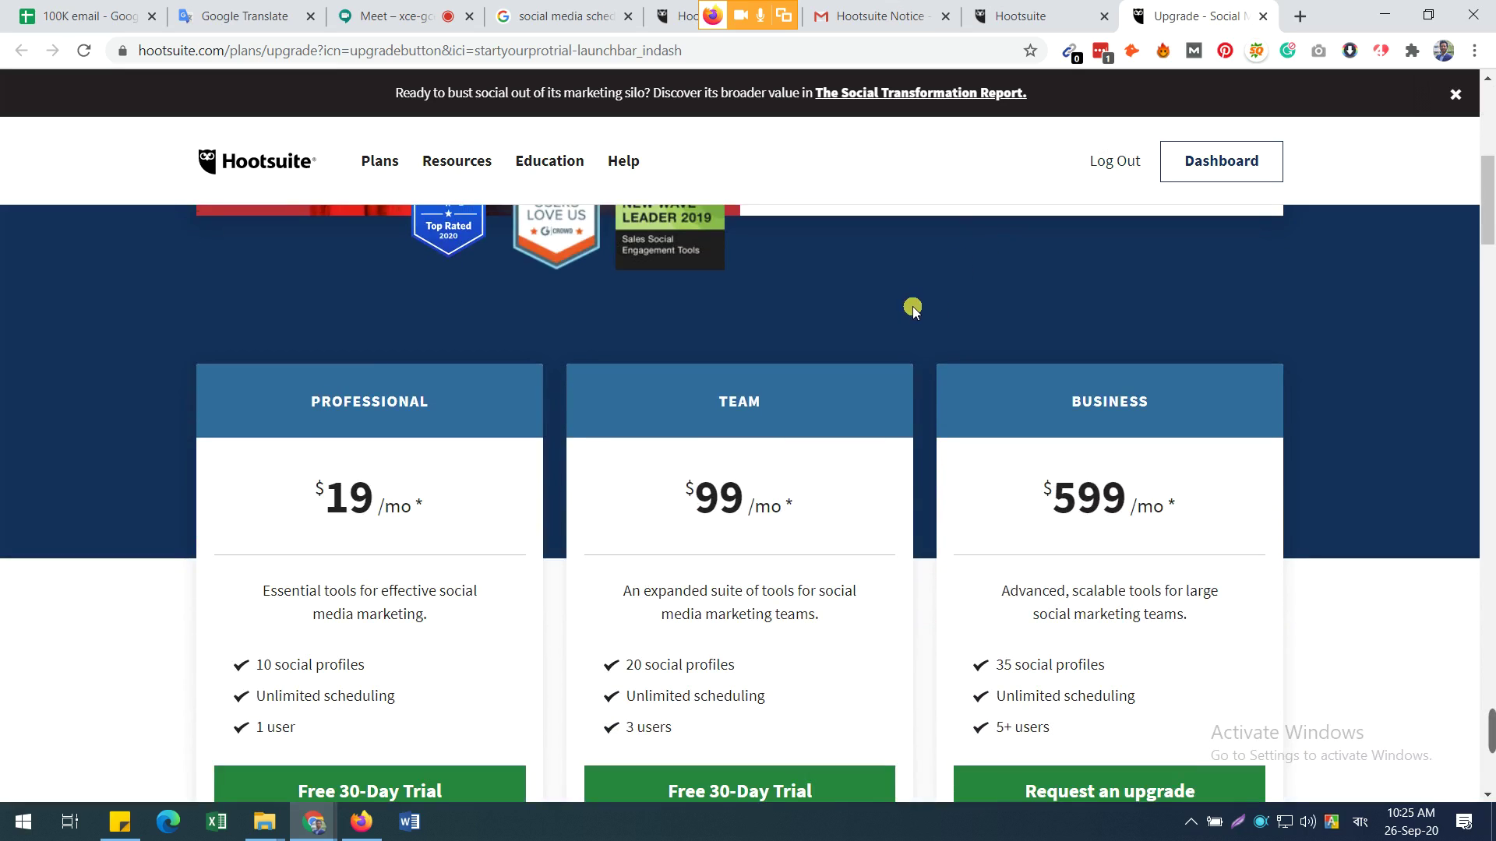
pyautogui.scroll(-20, 913, 309)
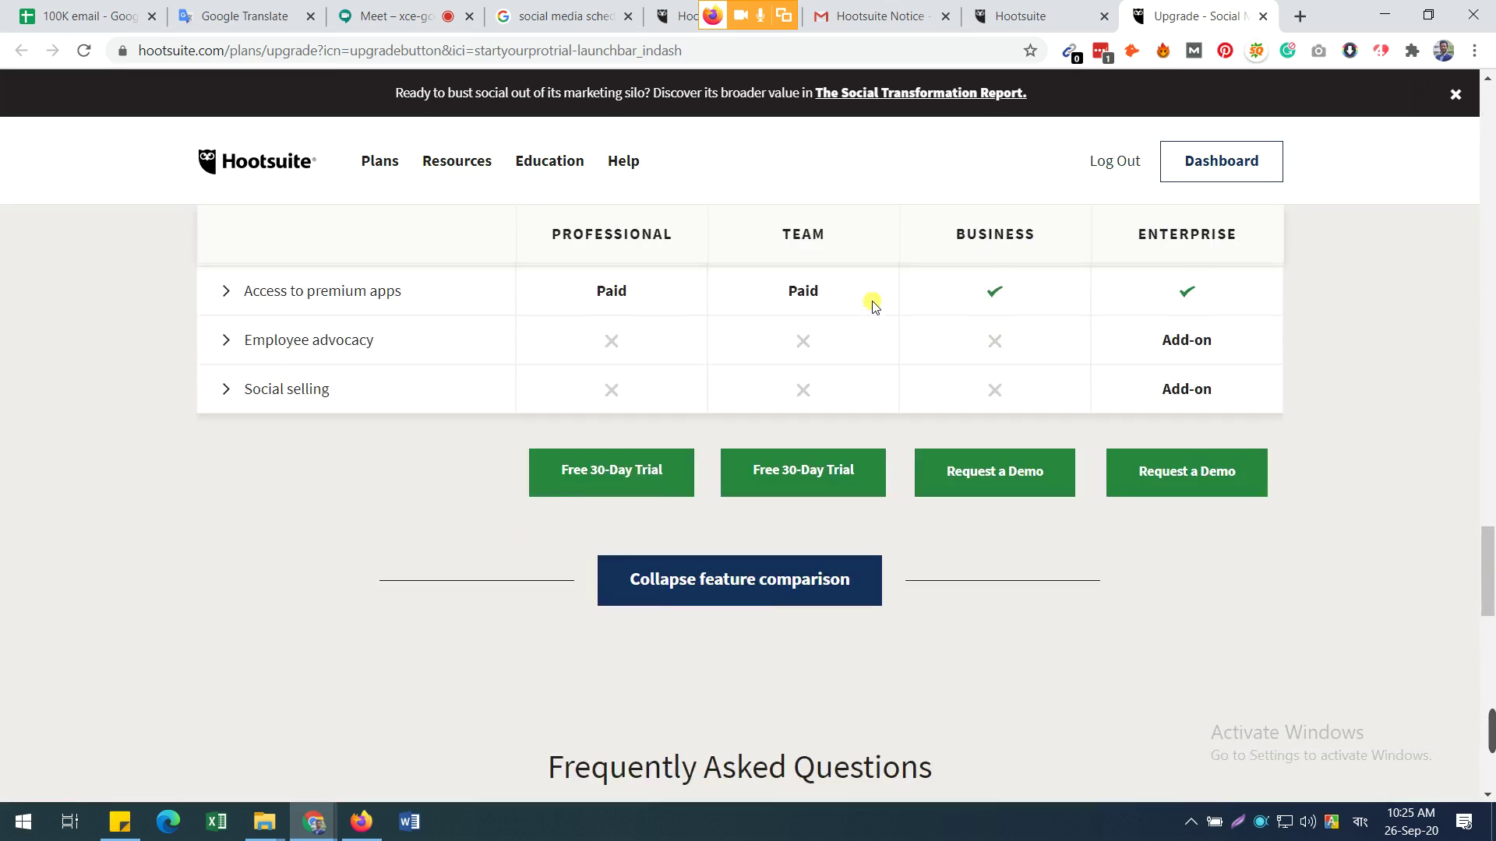
pyautogui.scroll(-16, 871, 306)
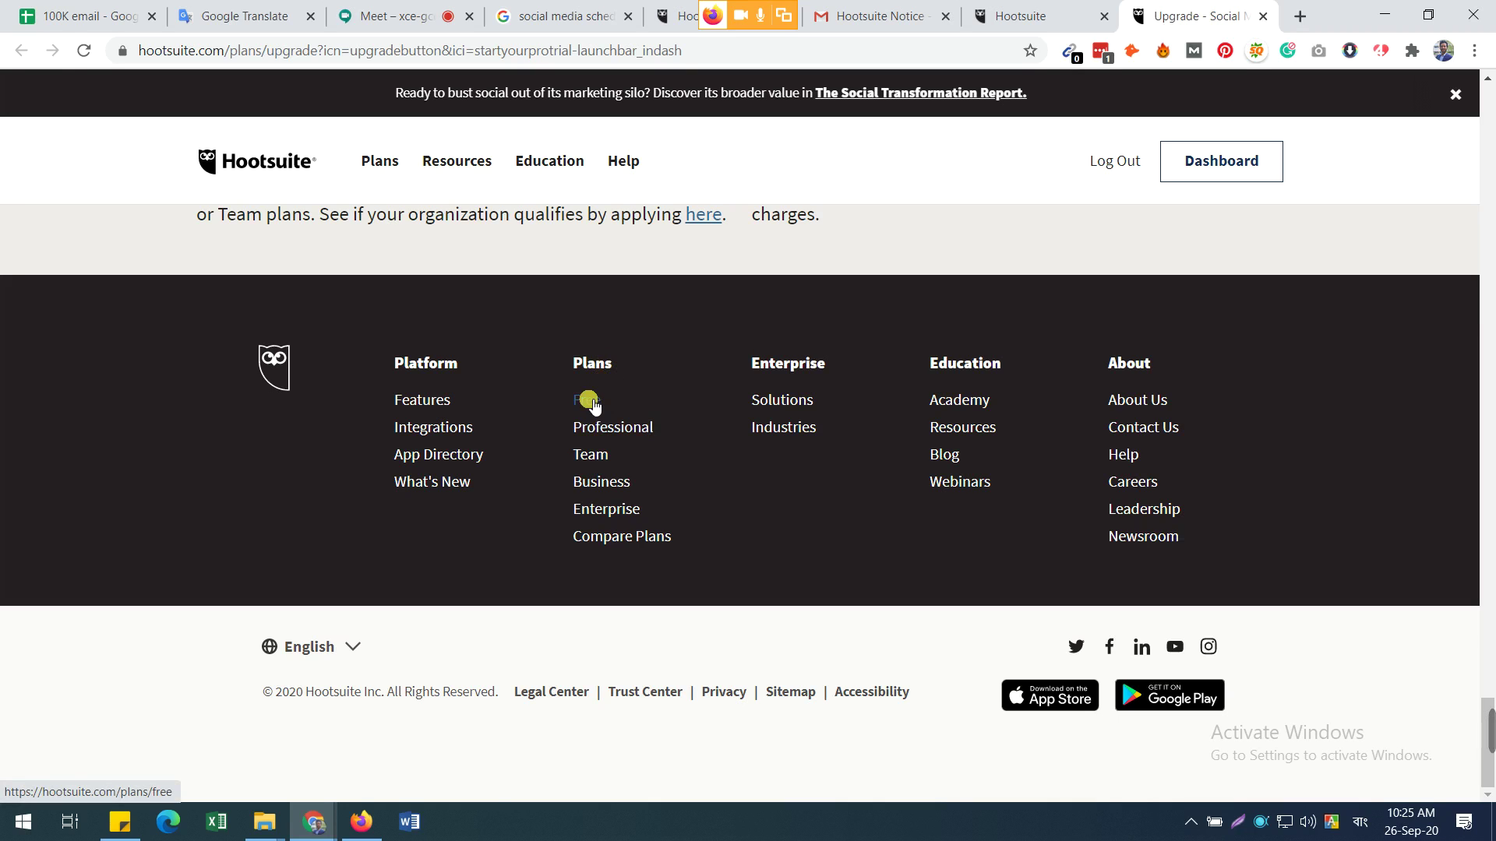
# Step: View the Free plan page, open its sign-up in a background tab, then log out of Hootsuite
pyautogui.click(587, 398)
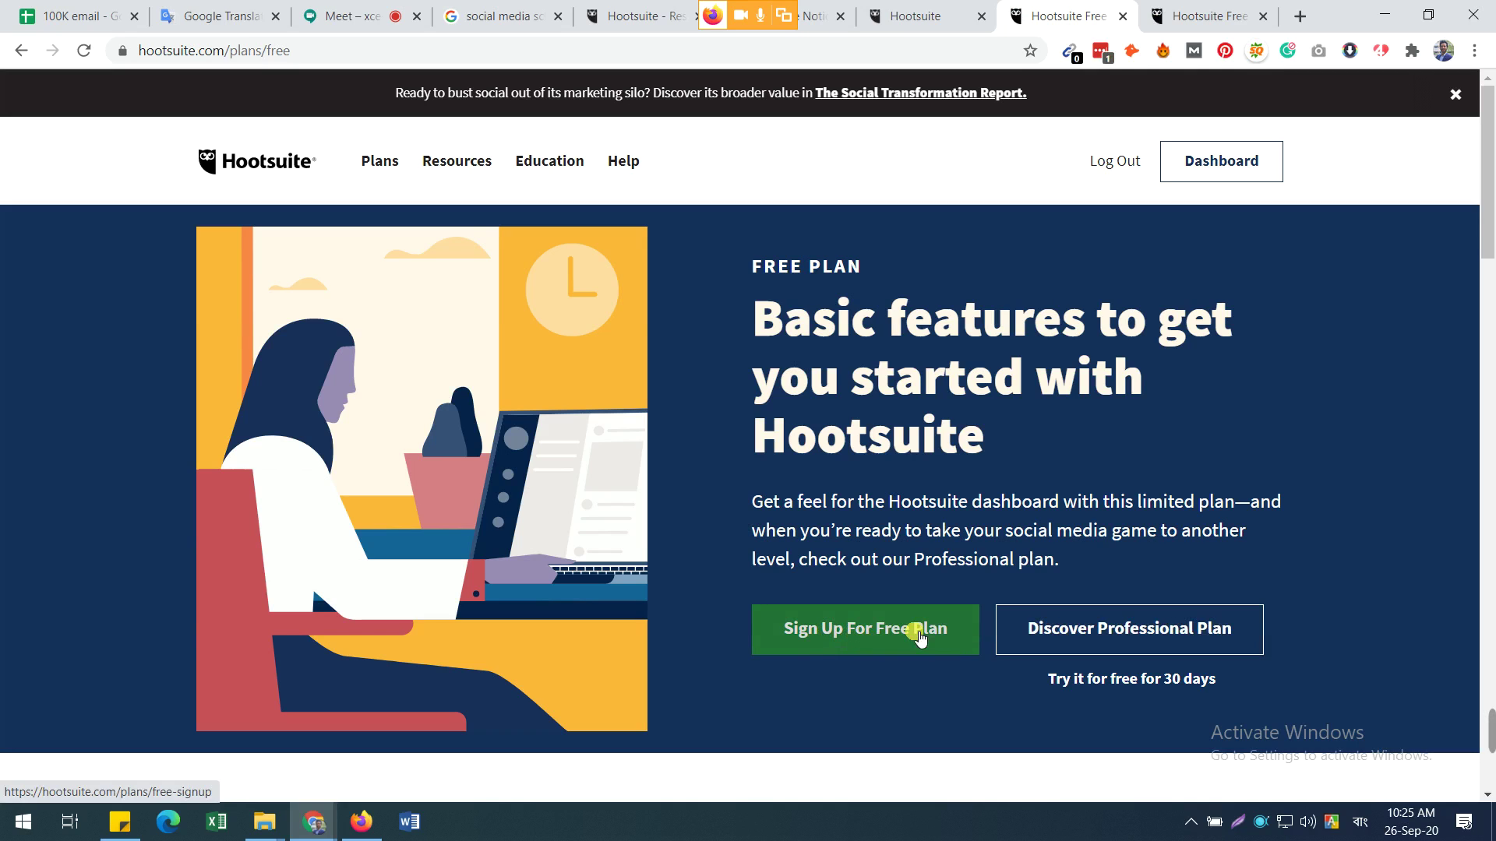
pyautogui.middleClick(848, 634)
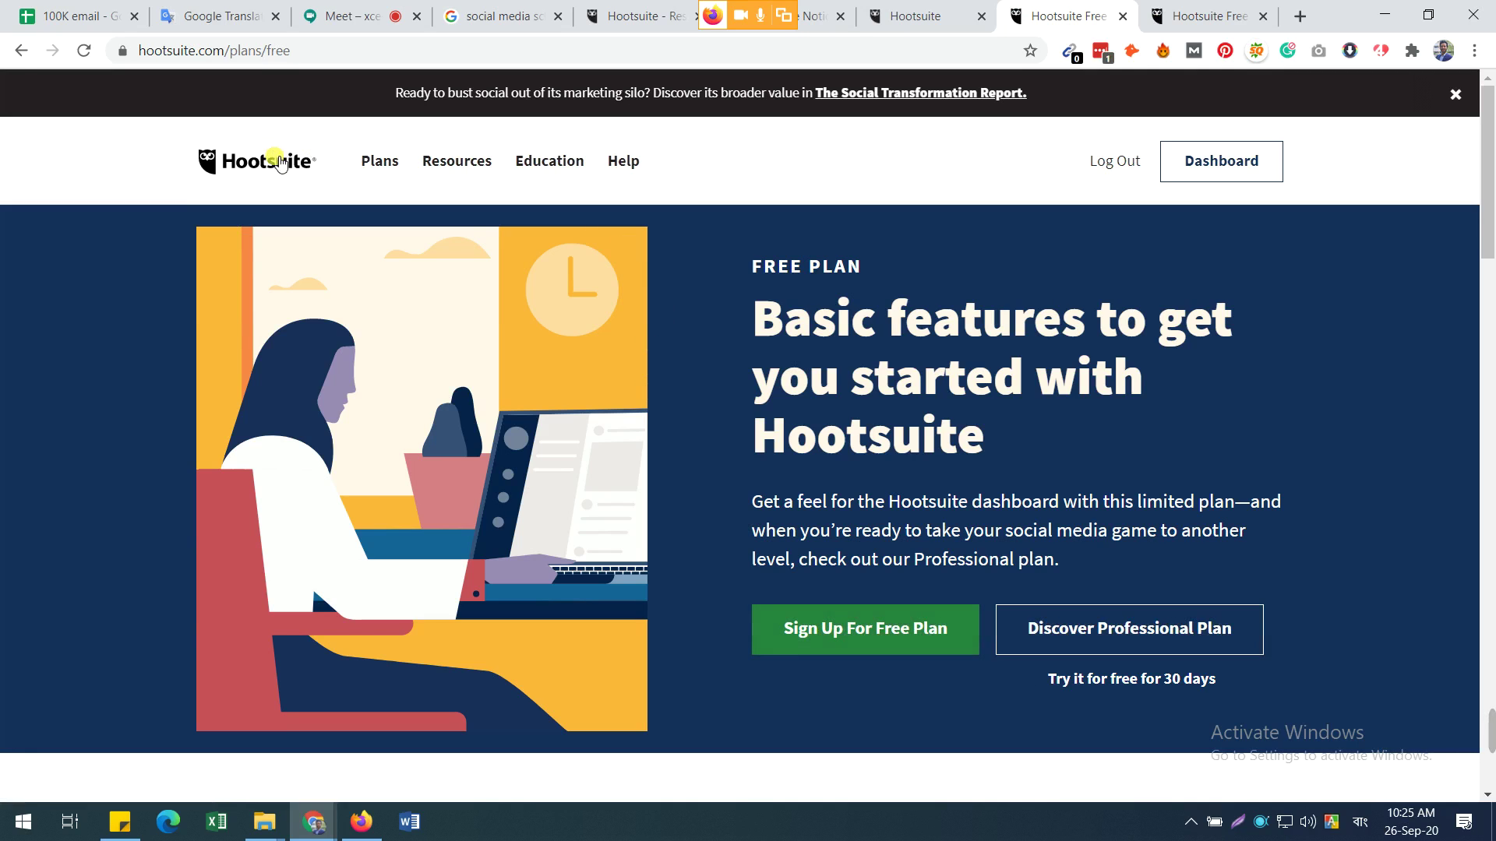
pyautogui.click(1120, 165)
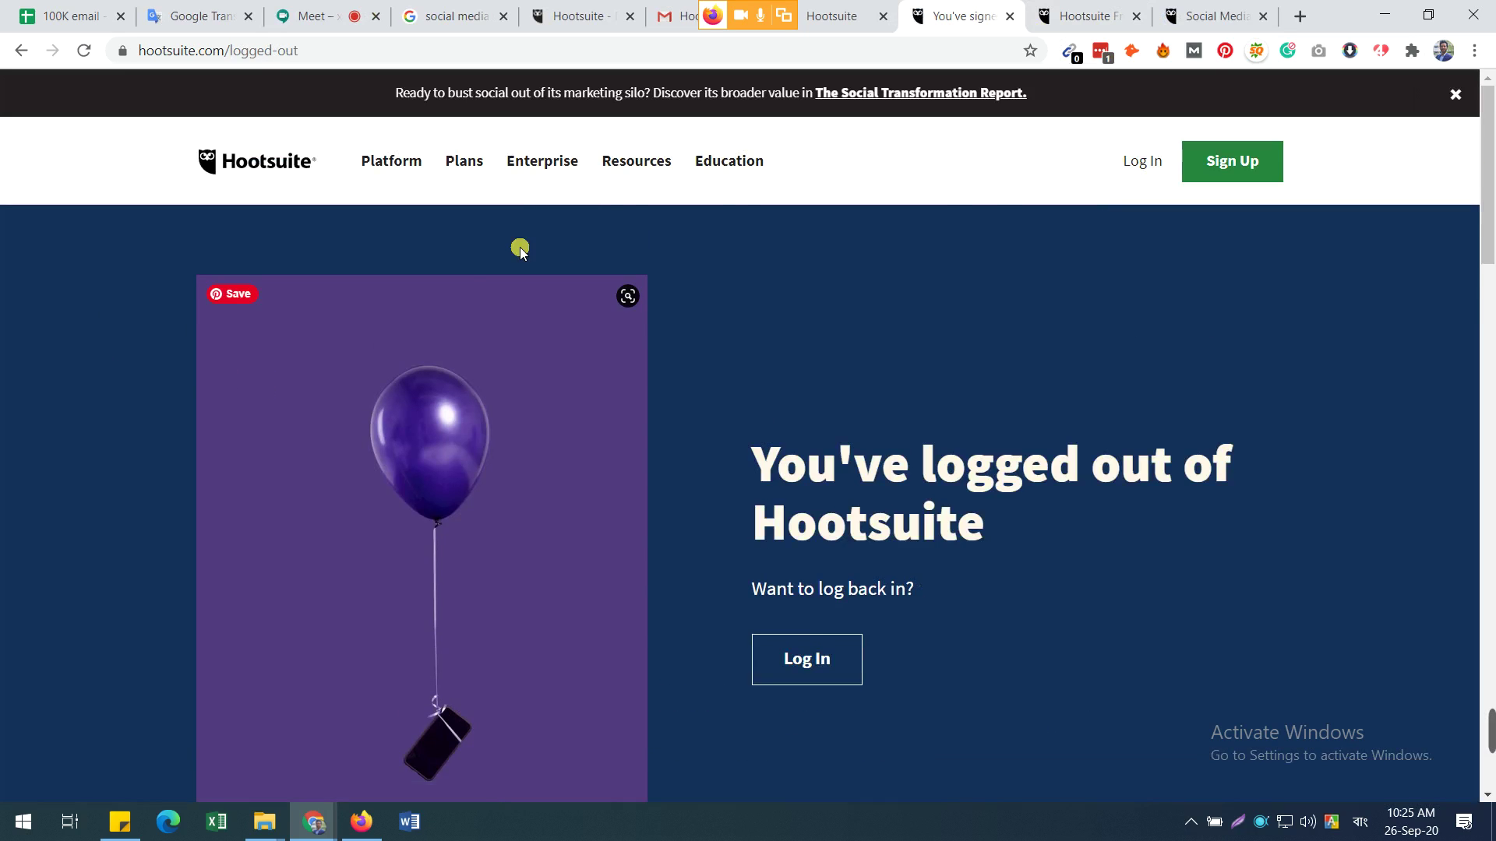
pyautogui.click(265, 163)
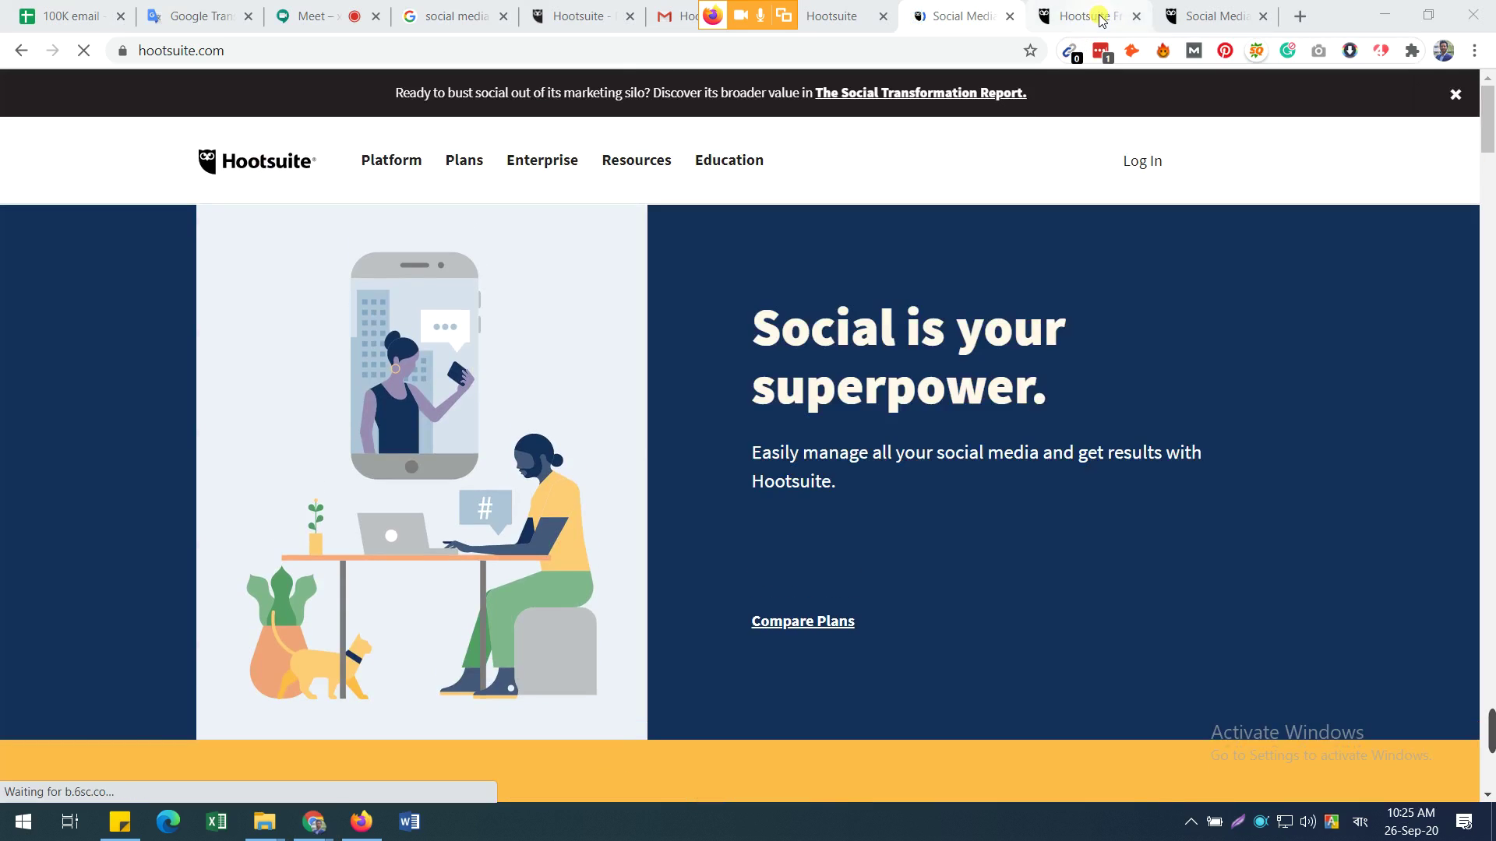
# Step: Close the extra Hootsuite Free plan and Social Media tabs
pyautogui.middleClick(1102, 15)
pyautogui.middleClick(1110, 17)
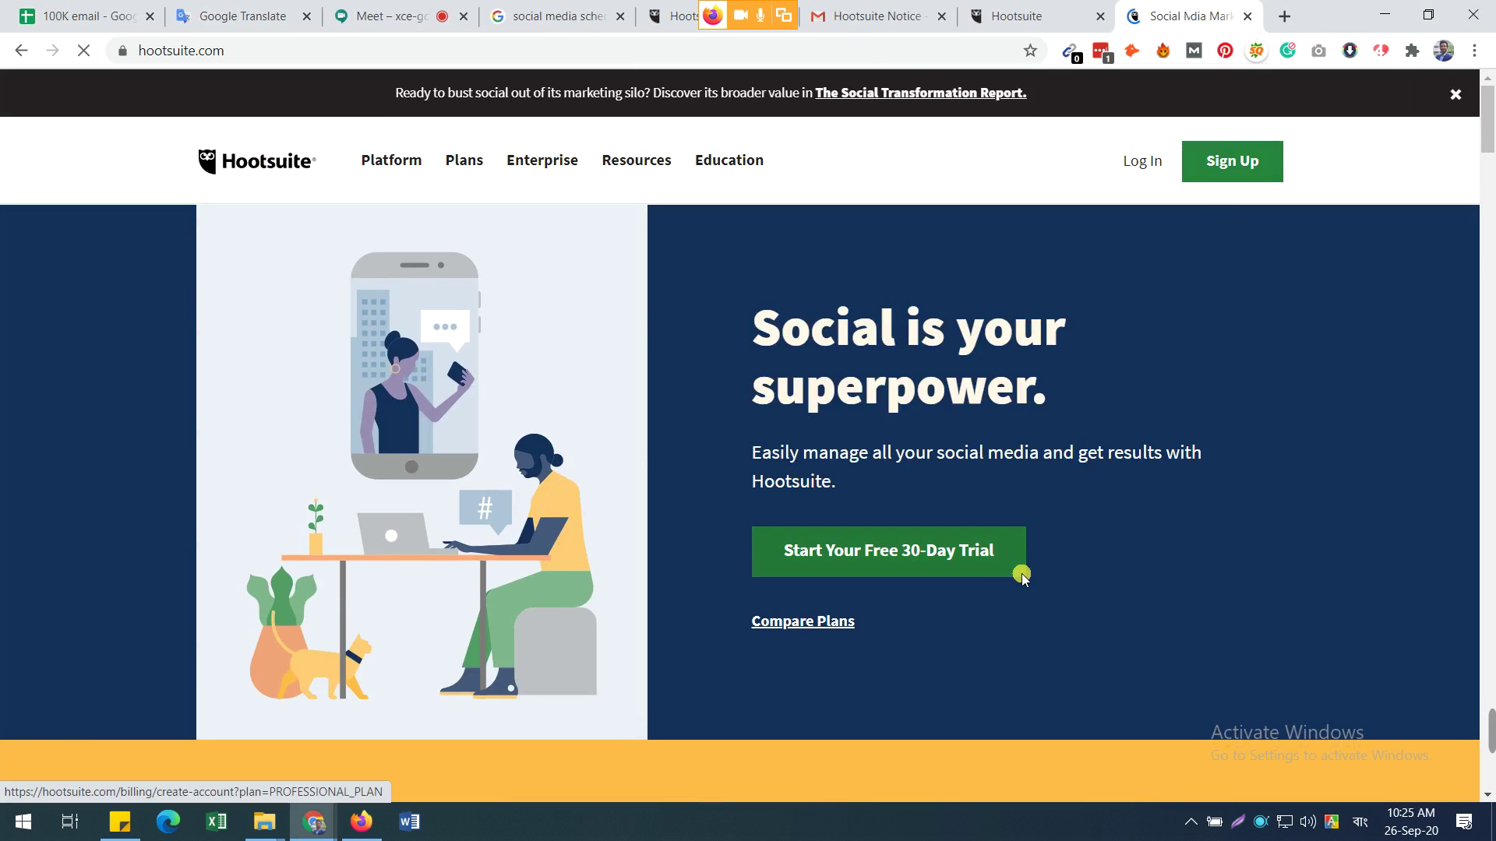
pyautogui.click(1307, 828)
pyautogui.scroll(3, 1306, 827)
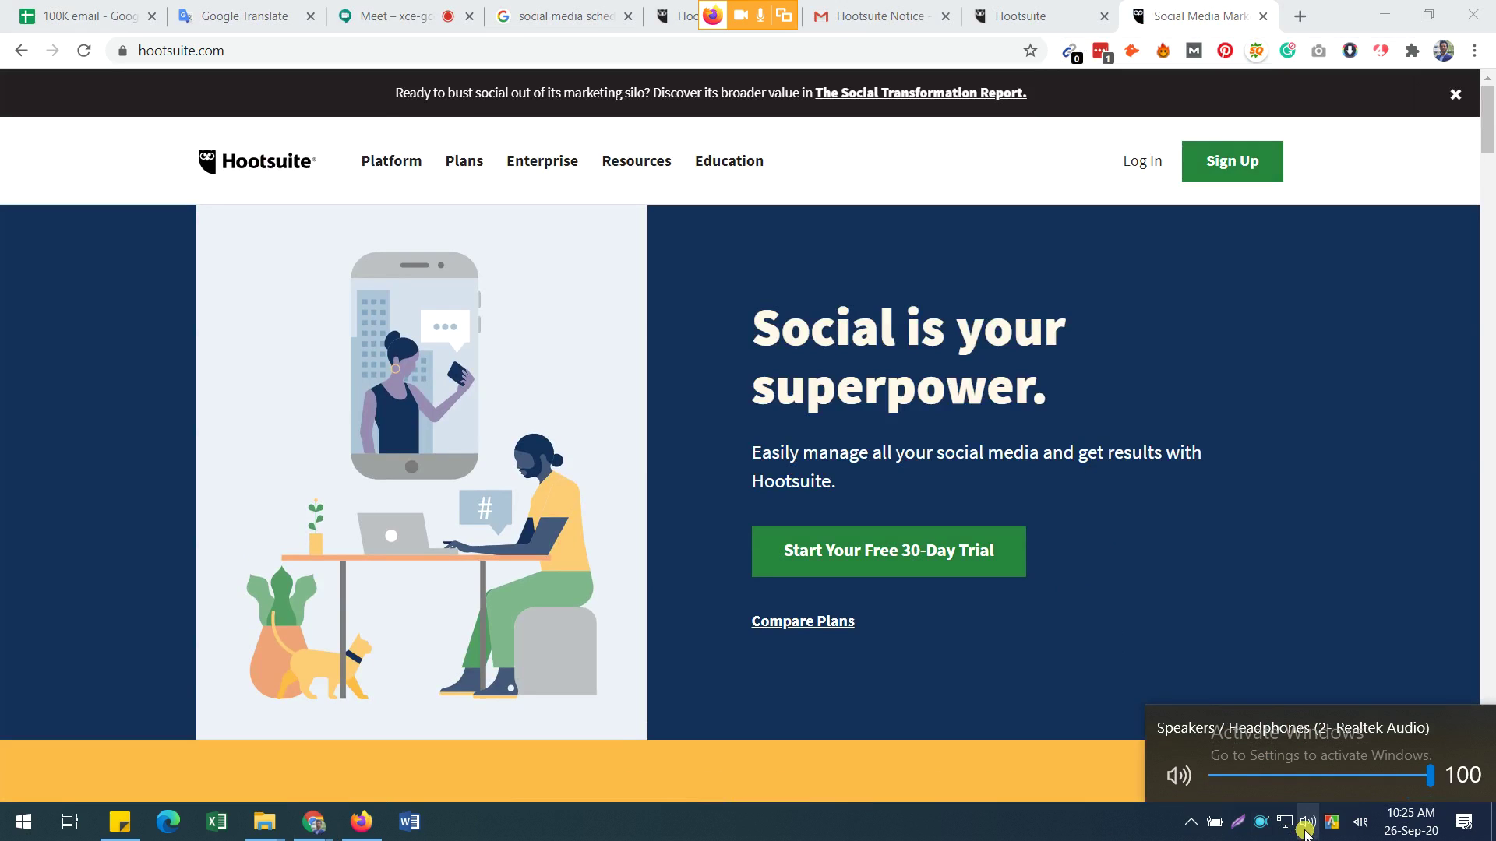
pyautogui.click(732, 826)
# Step: Lower the speaker volume to about 74 with the taskbar slider
pyautogui.click(1309, 826)
pyautogui.scroll(-5, 1309, 825)
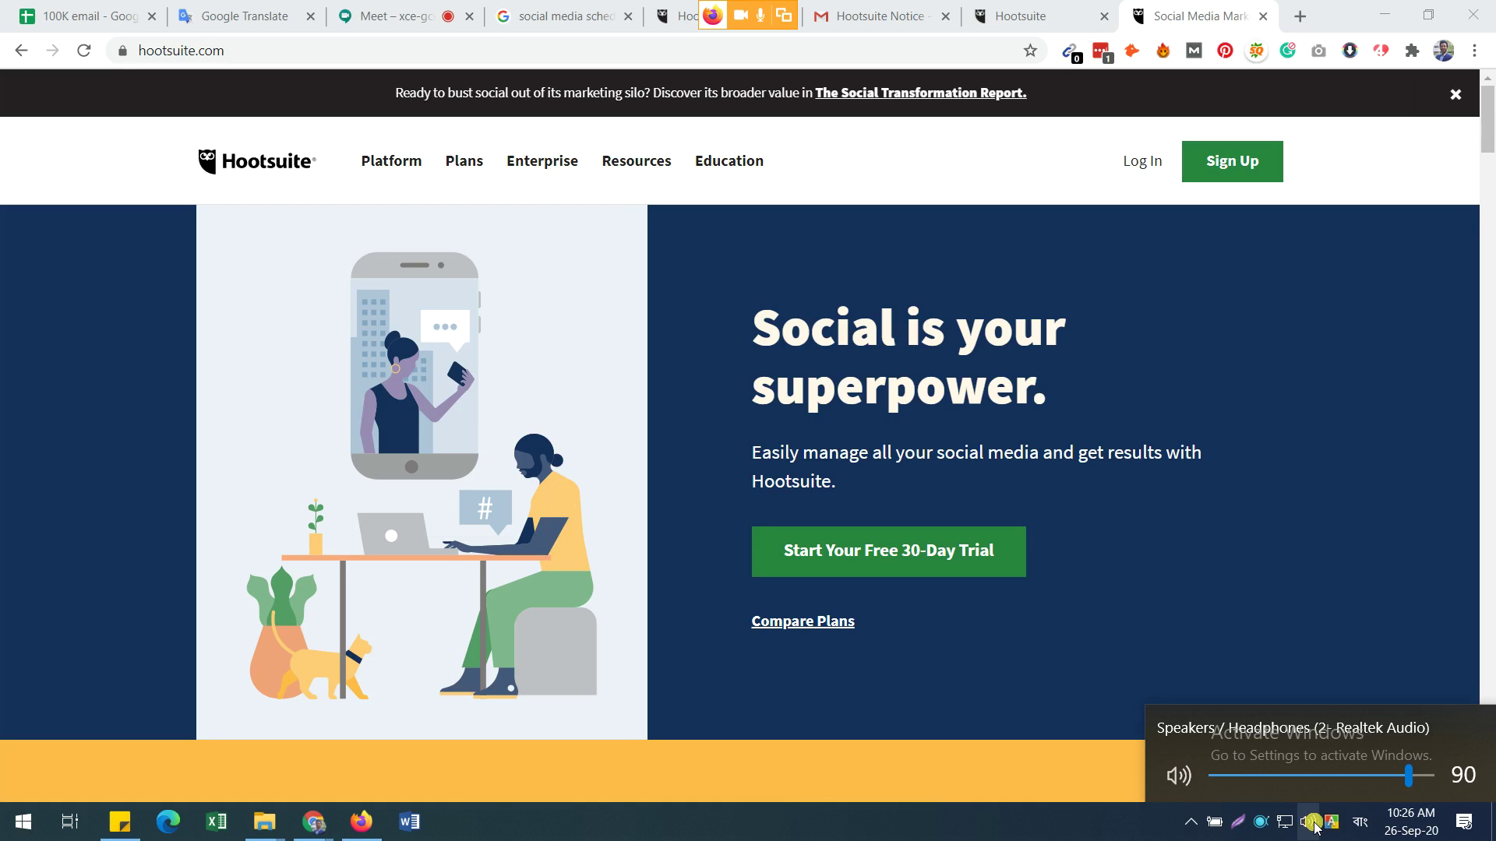
pyautogui.scroll(-2, 1314, 828)
pyautogui.scroll(-4, 1314, 827)
pyautogui.scroll(-3, 1314, 828)
pyautogui.scroll(1, 1314, 832)
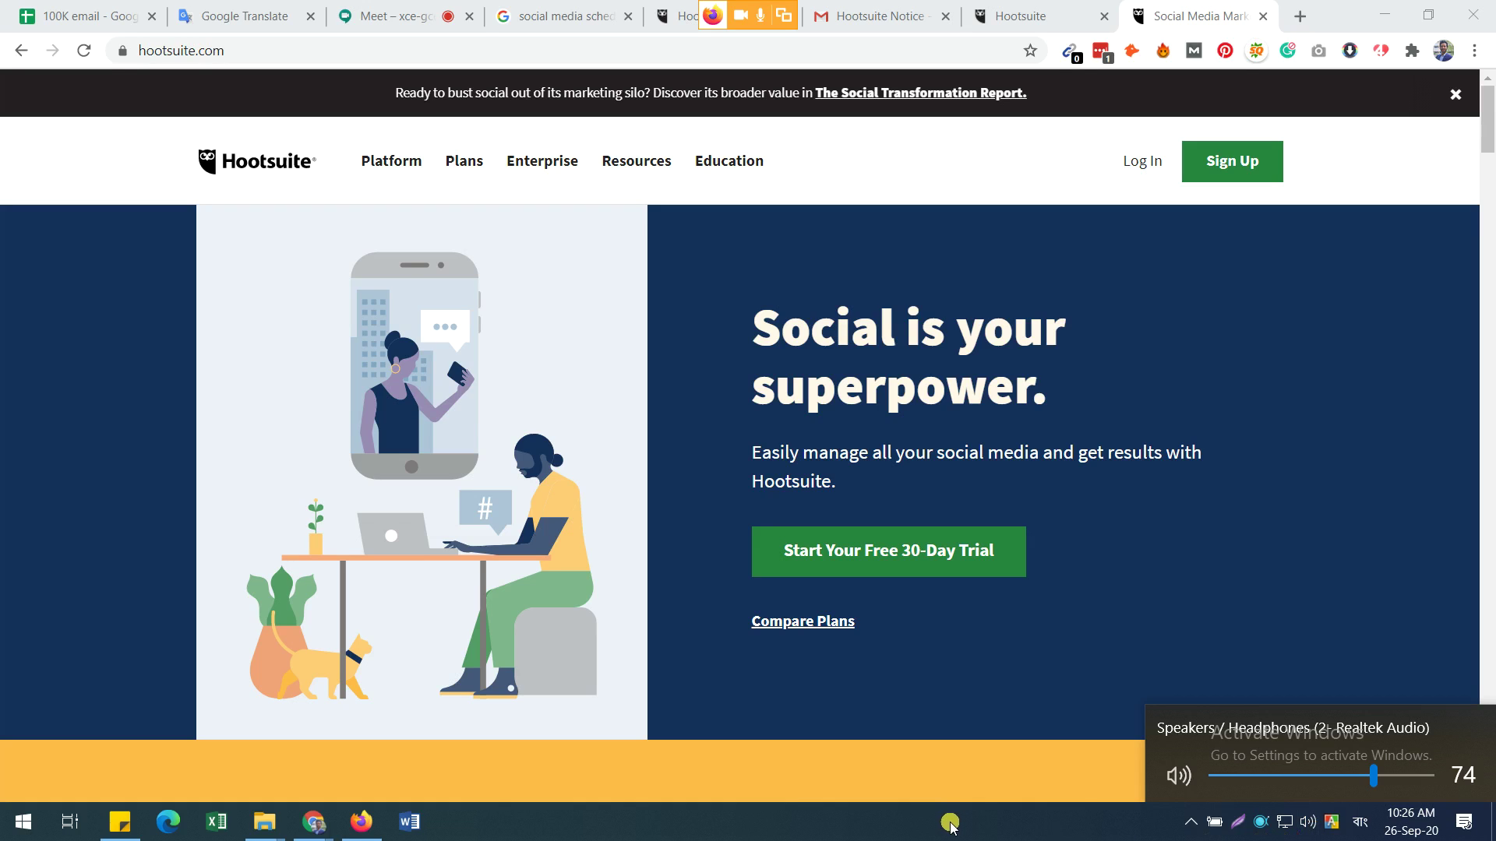
pyautogui.click(1028, 717)
pyautogui.scroll(-3, 1164, 581)
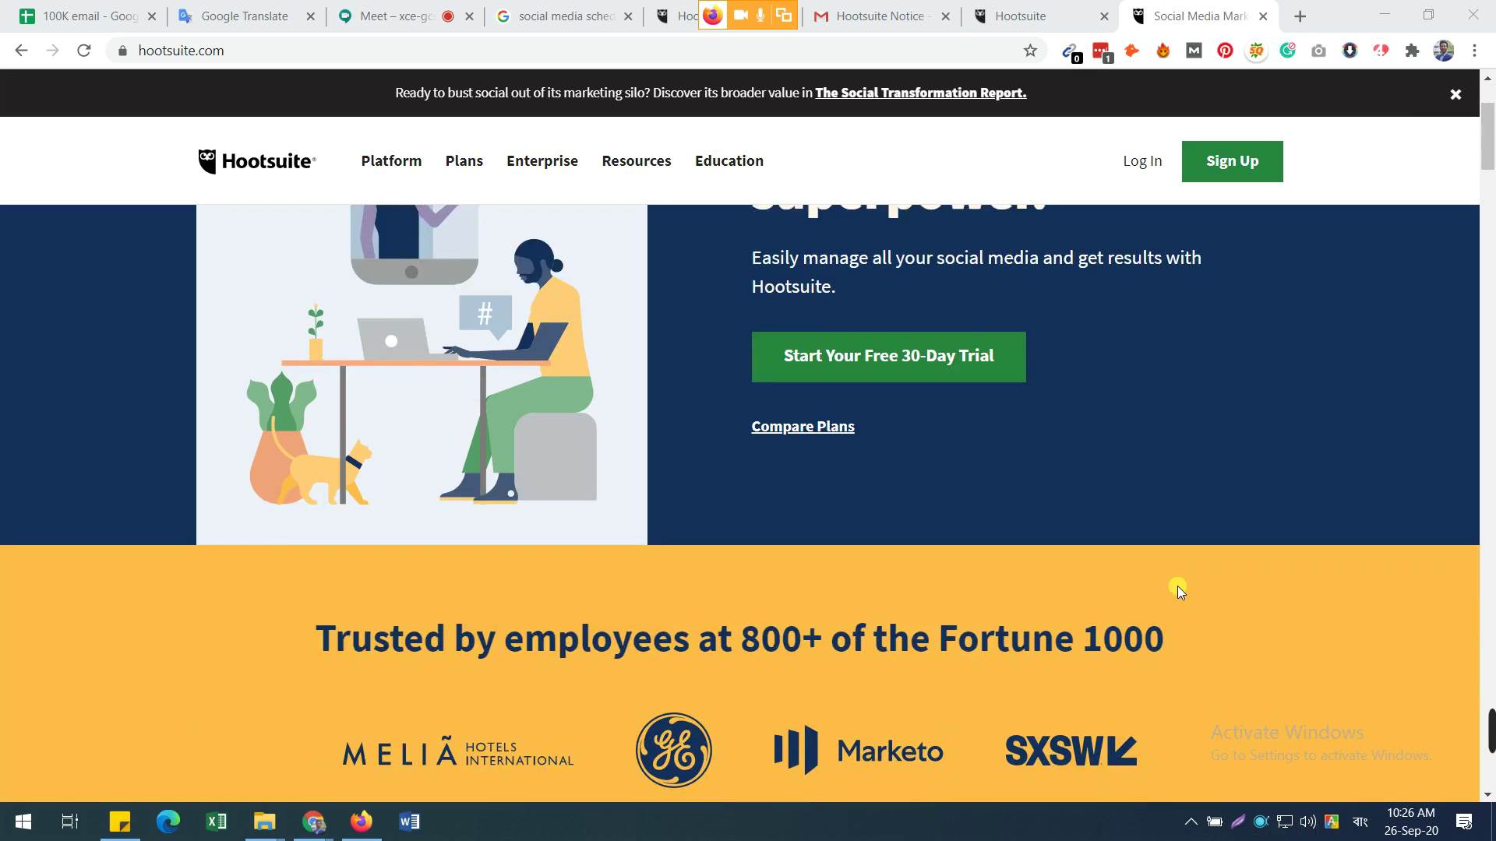
pyautogui.scroll(3, 1176, 586)
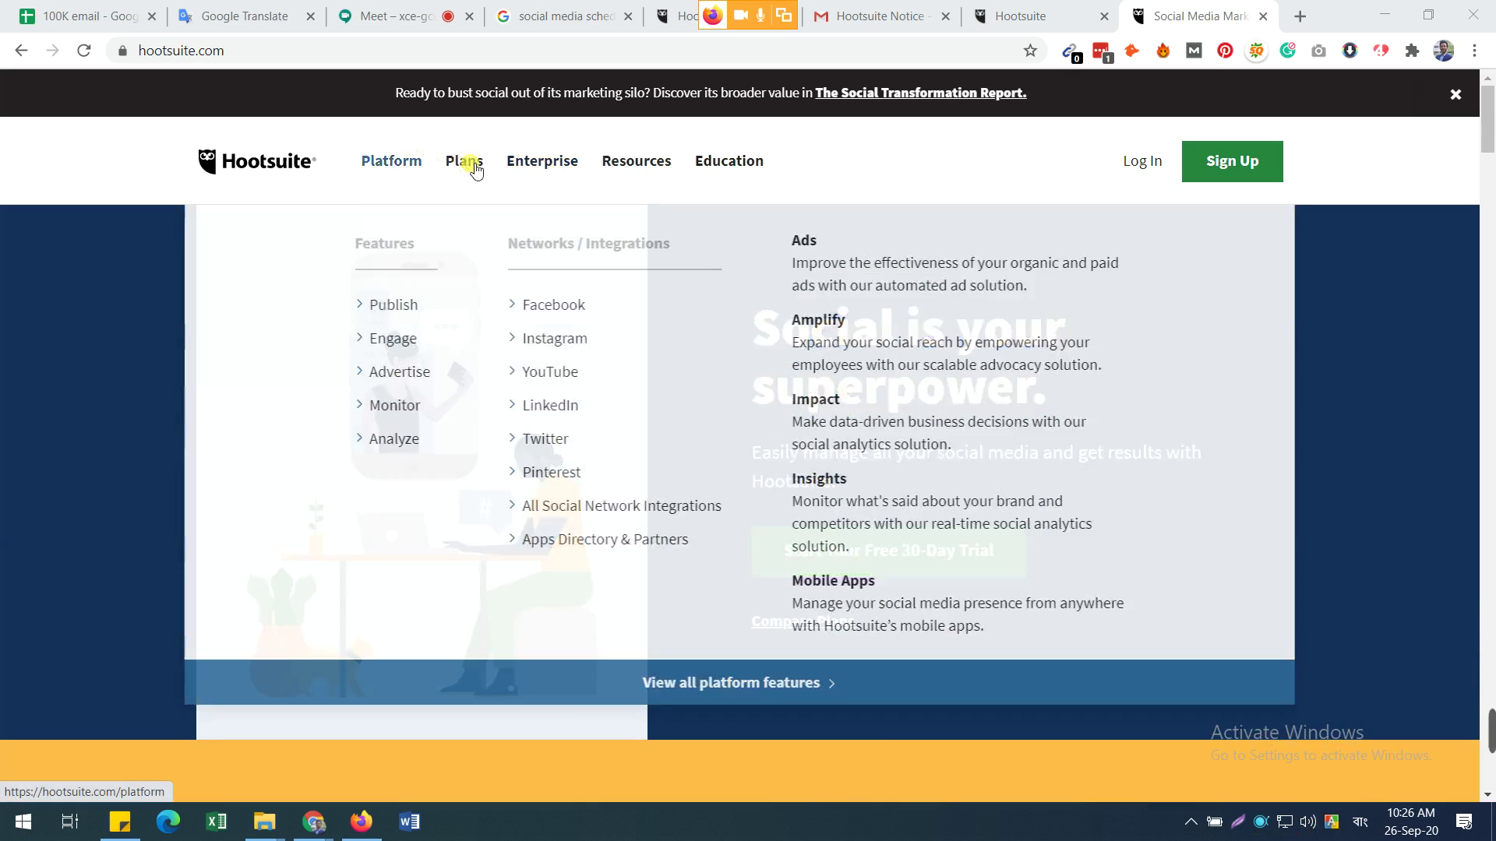
# Step: Reopen Hootsuite's Free plan page, start its sign-up, then switch to the Google Meet tab
pyautogui.moveTo(475, 168)
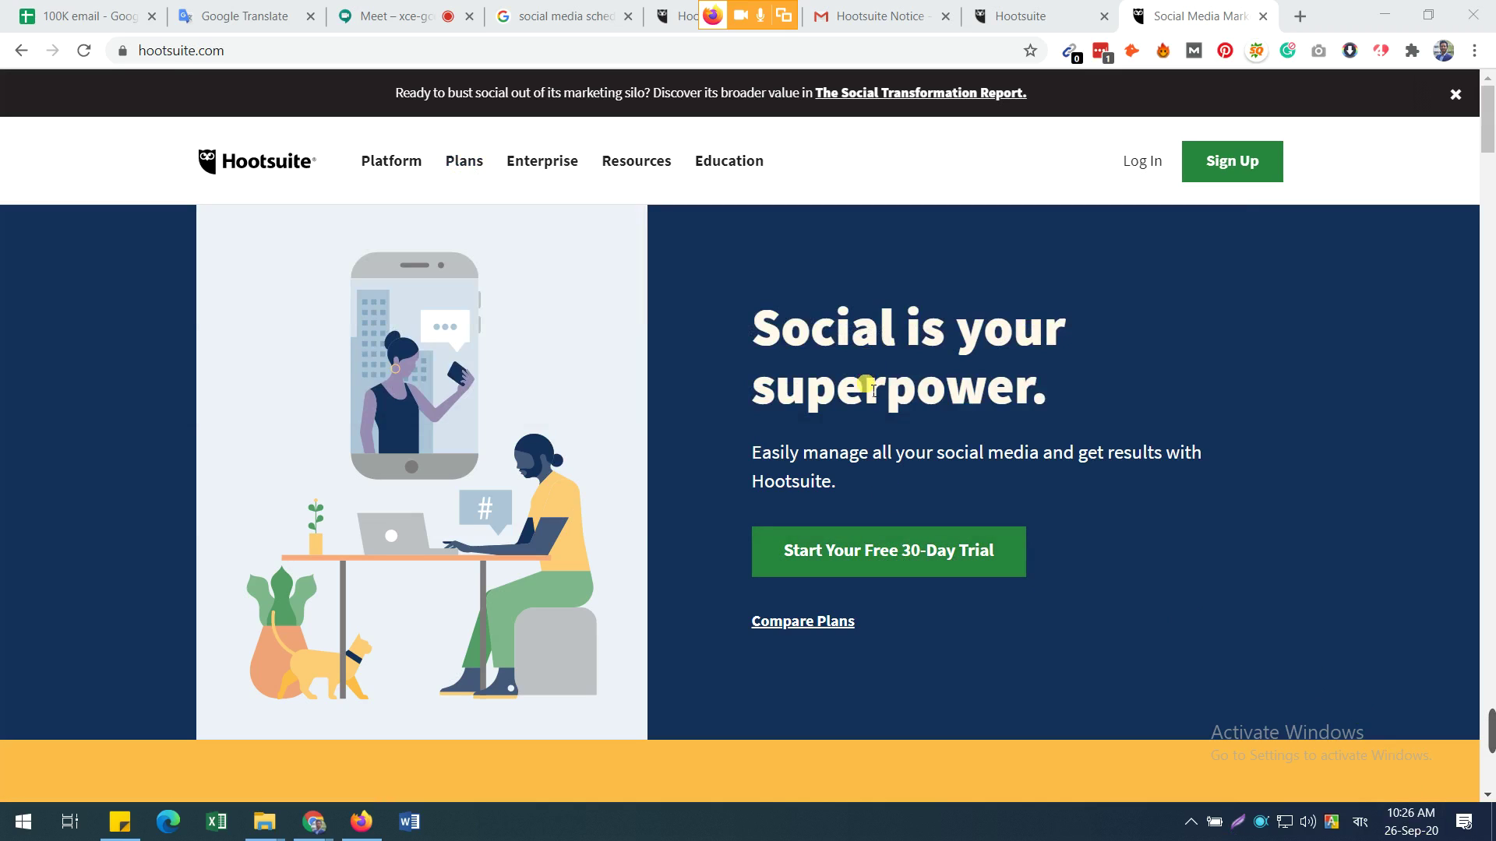
pyautogui.moveTo(436, 182)
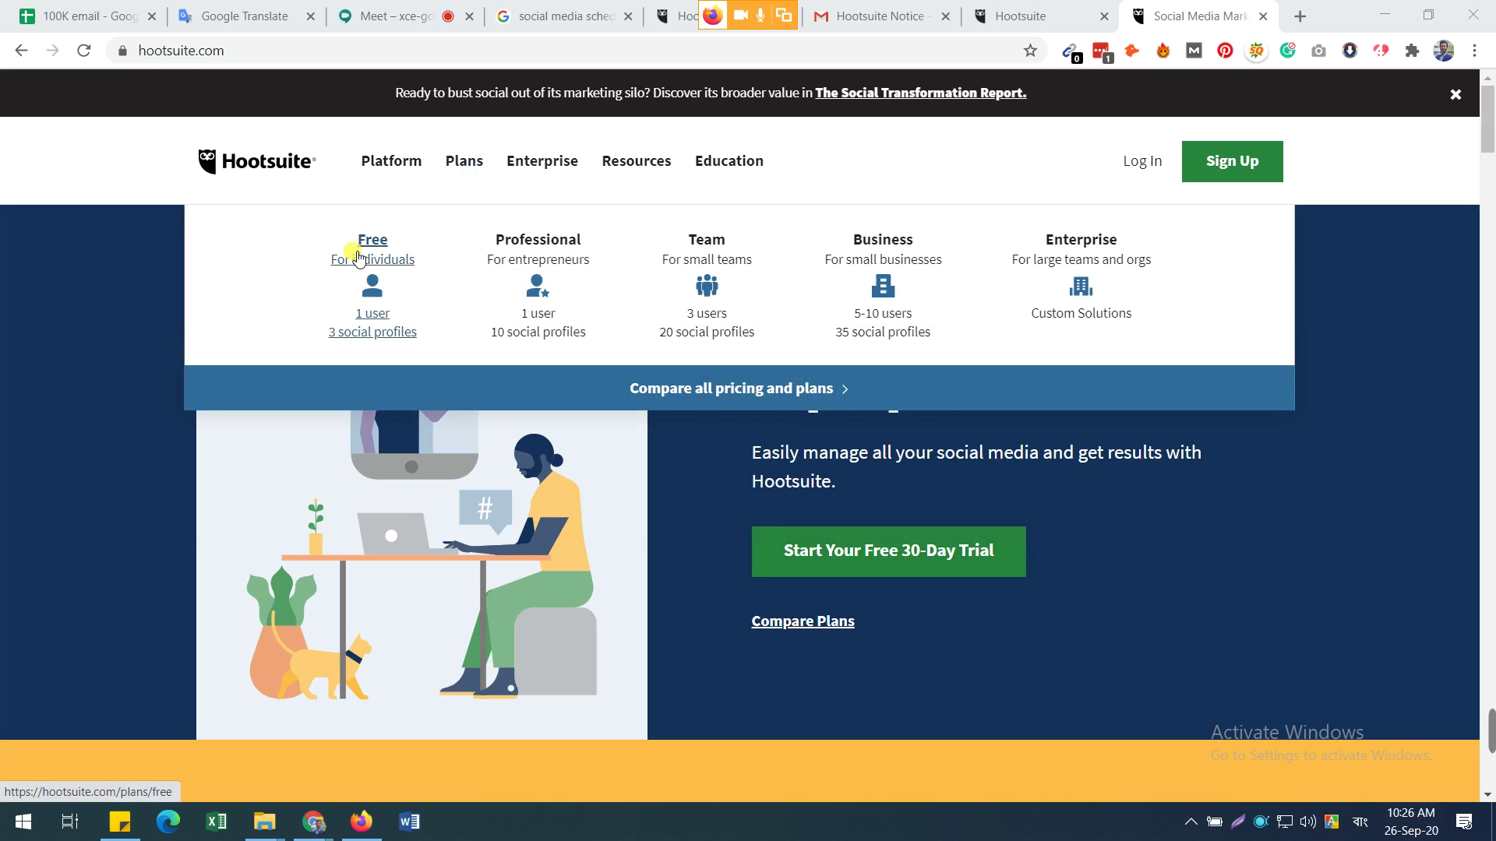
pyautogui.click(369, 244)
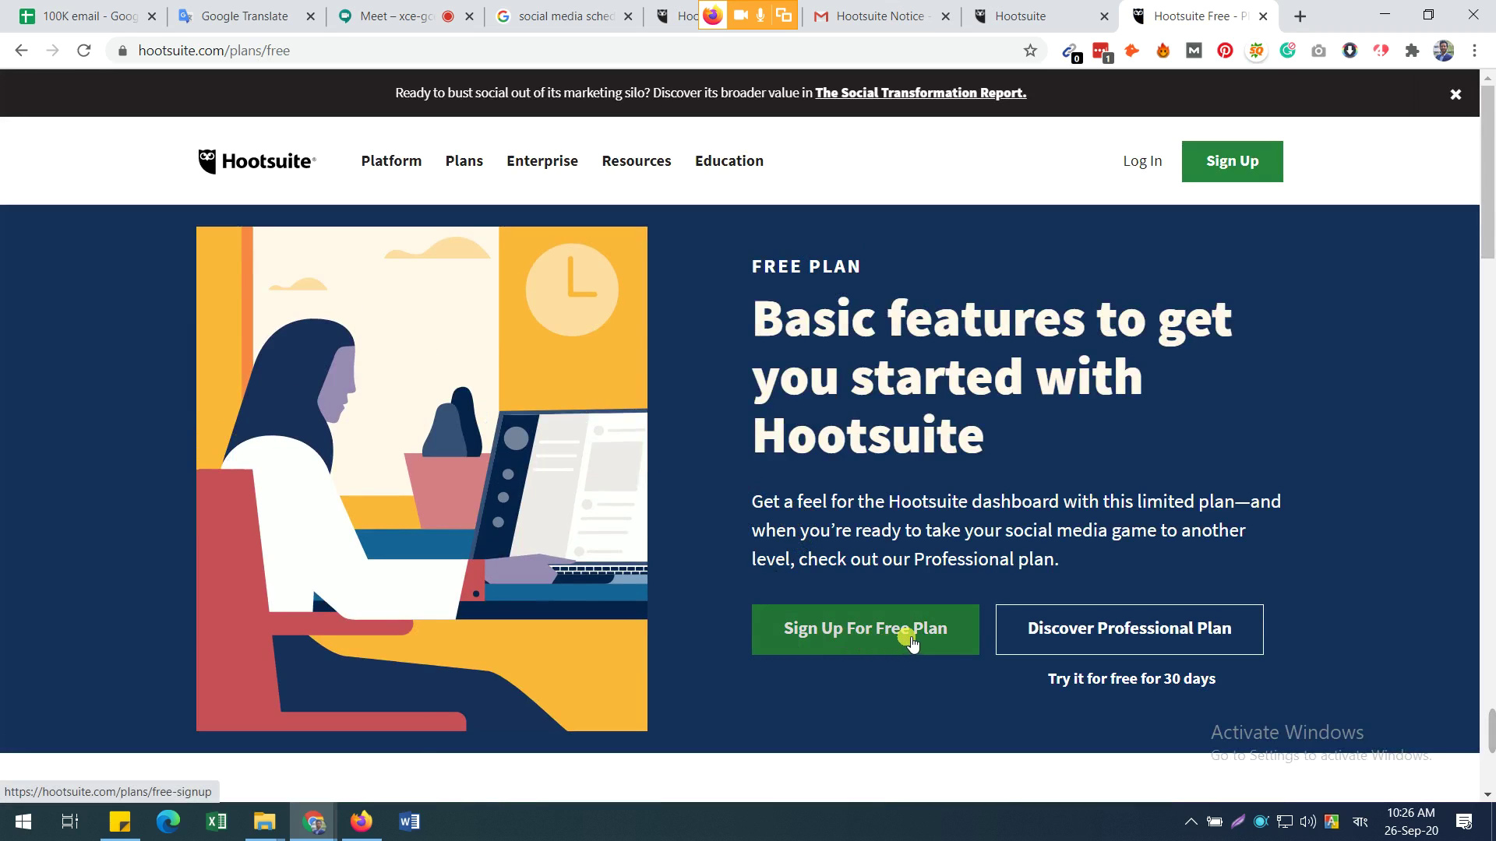
pyautogui.click(862, 635)
pyautogui.moveTo(598, 257)
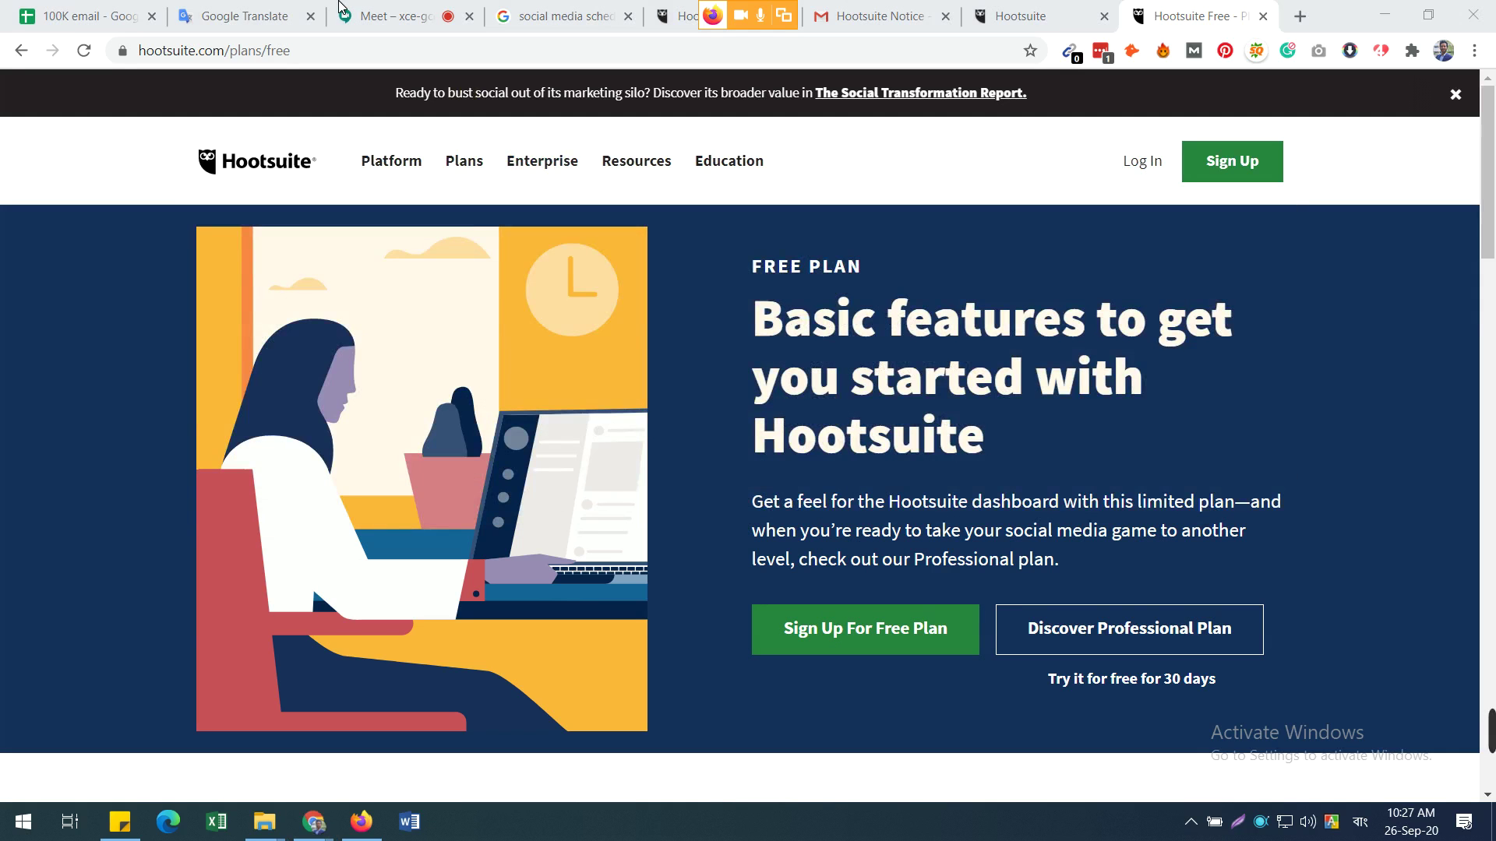
pyautogui.click(374, 17)
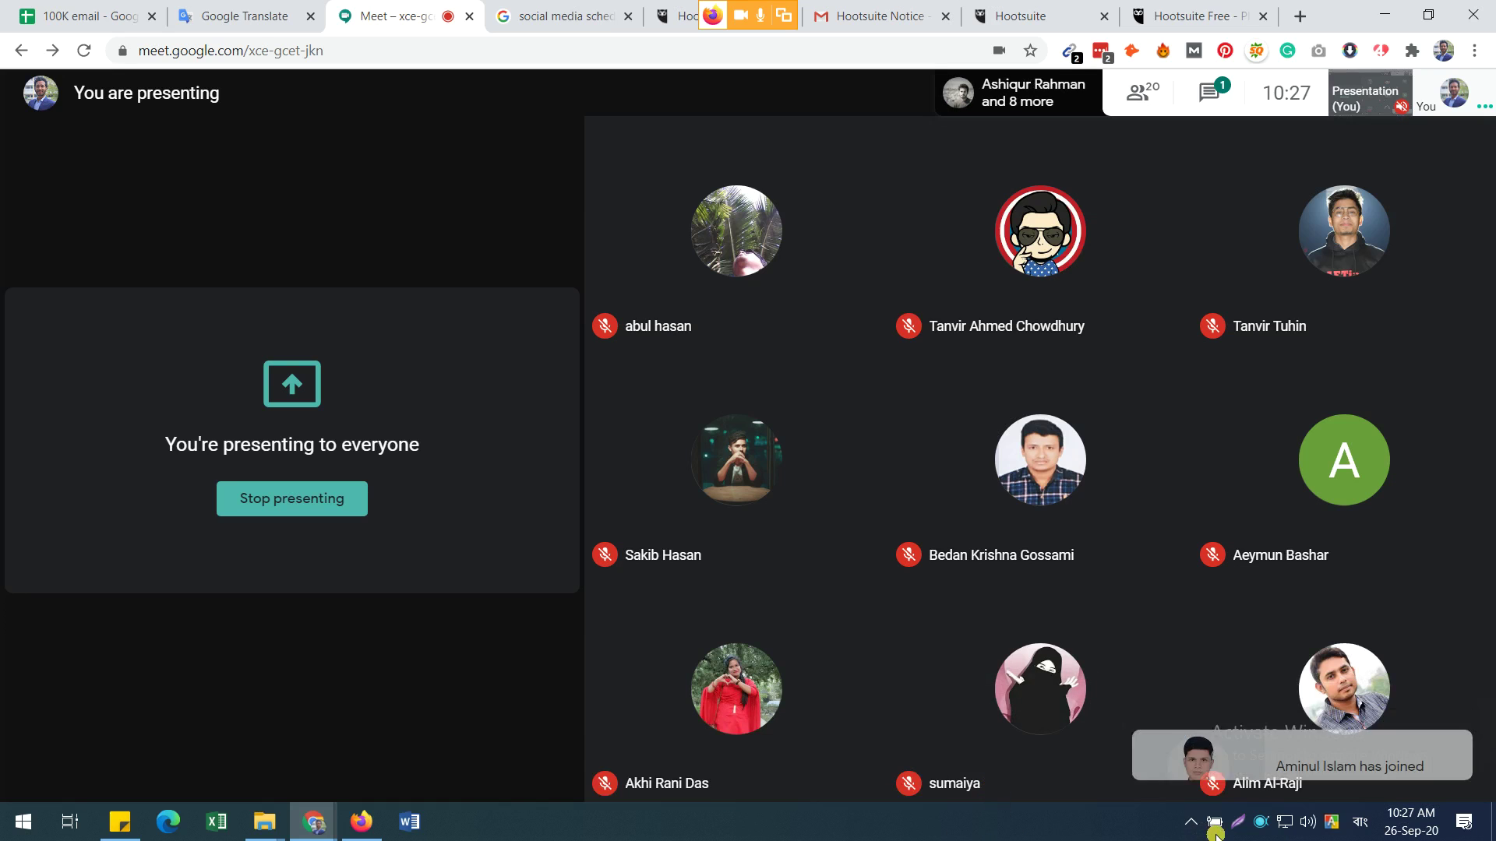
# Step: Cancel a stray screen capture and open Google Meet's Change layout settings
pyautogui.click(1240, 822)
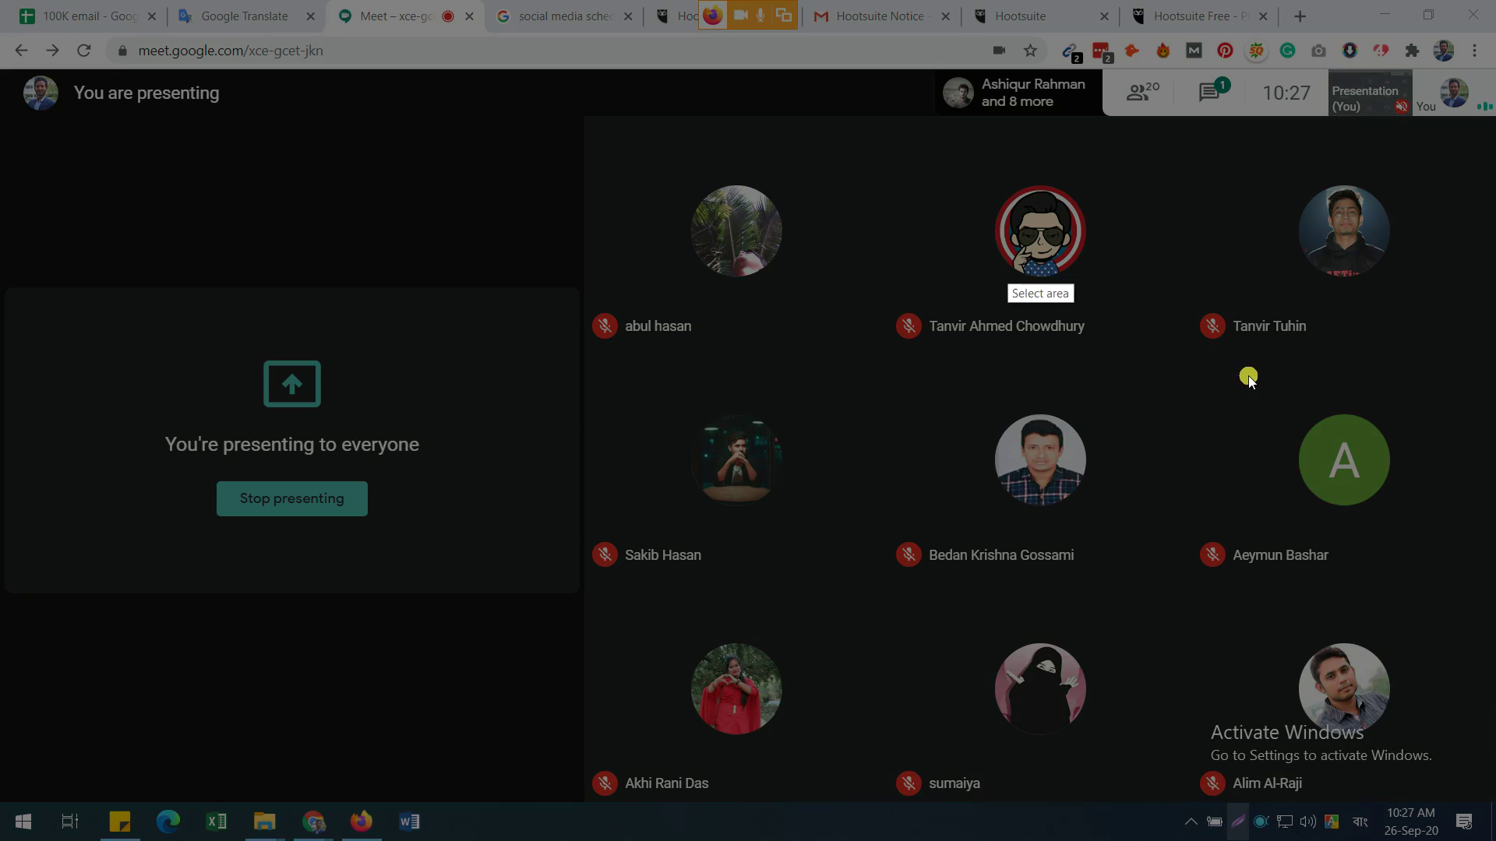
pyautogui.press('Escape')
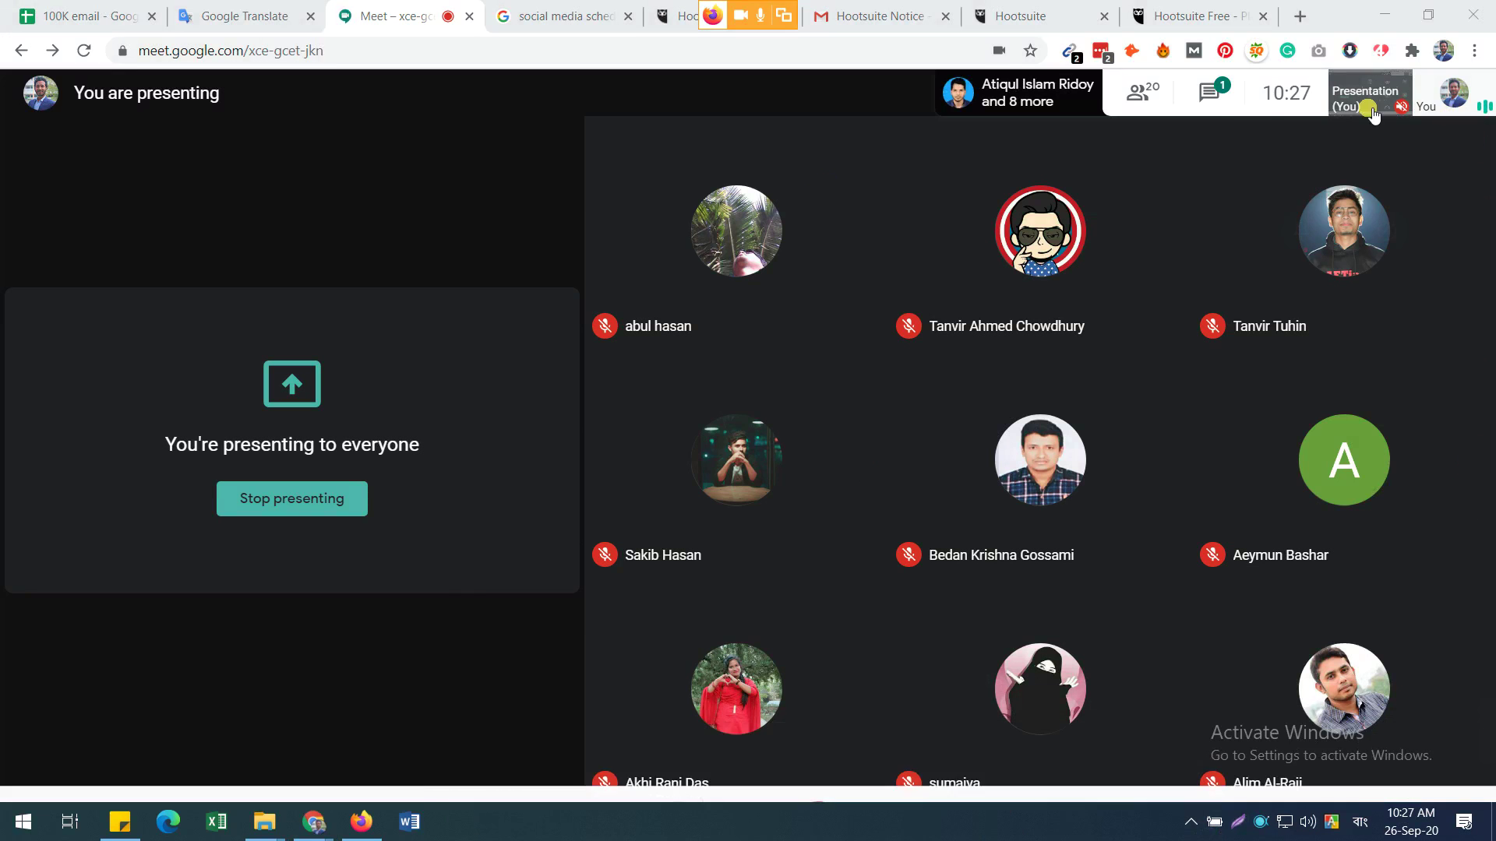
pyautogui.moveTo(1477, 755)
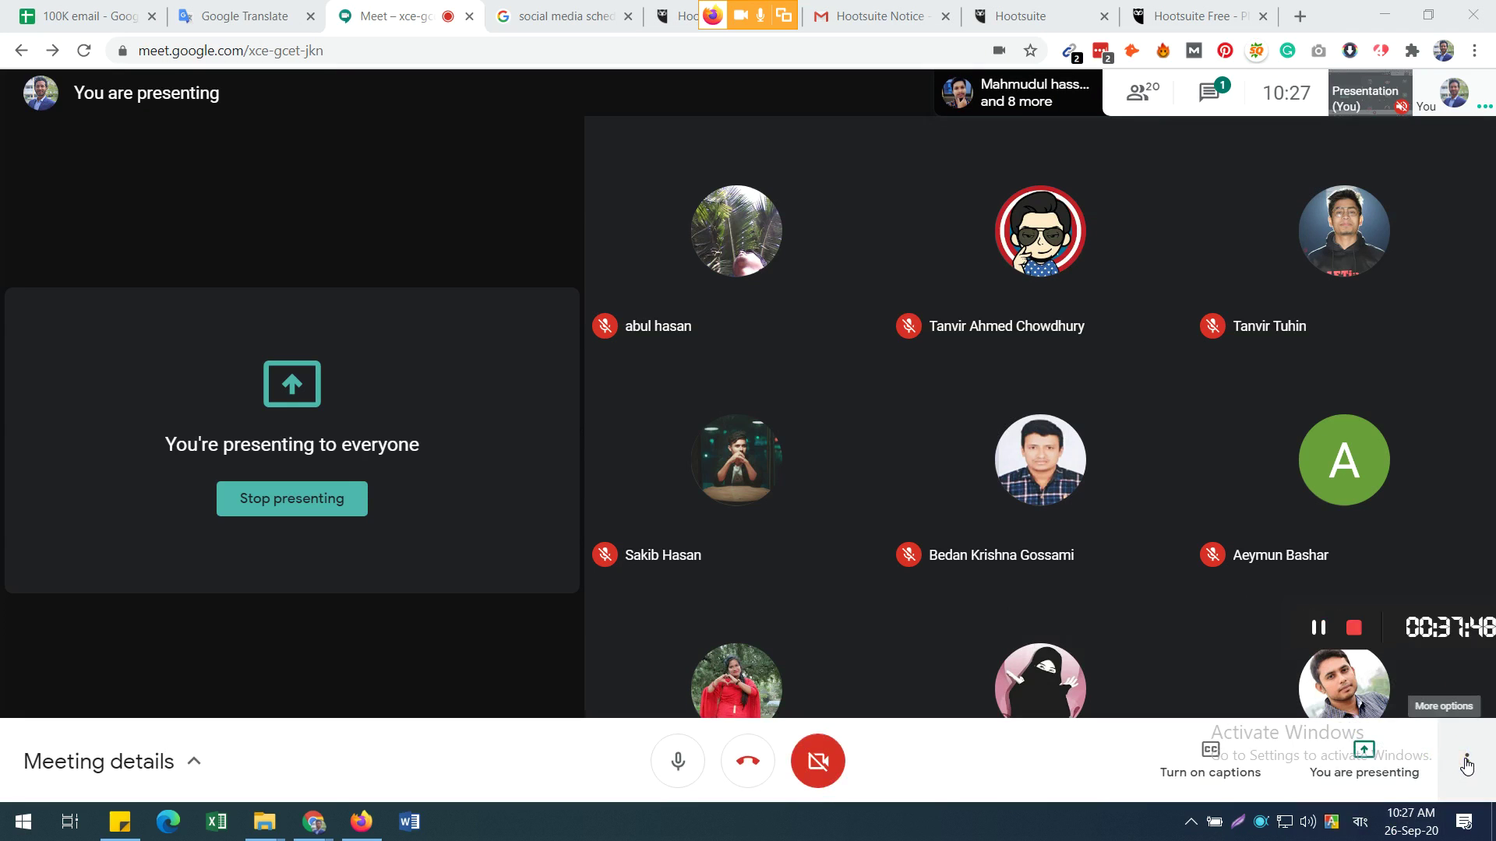
pyautogui.click(1464, 762)
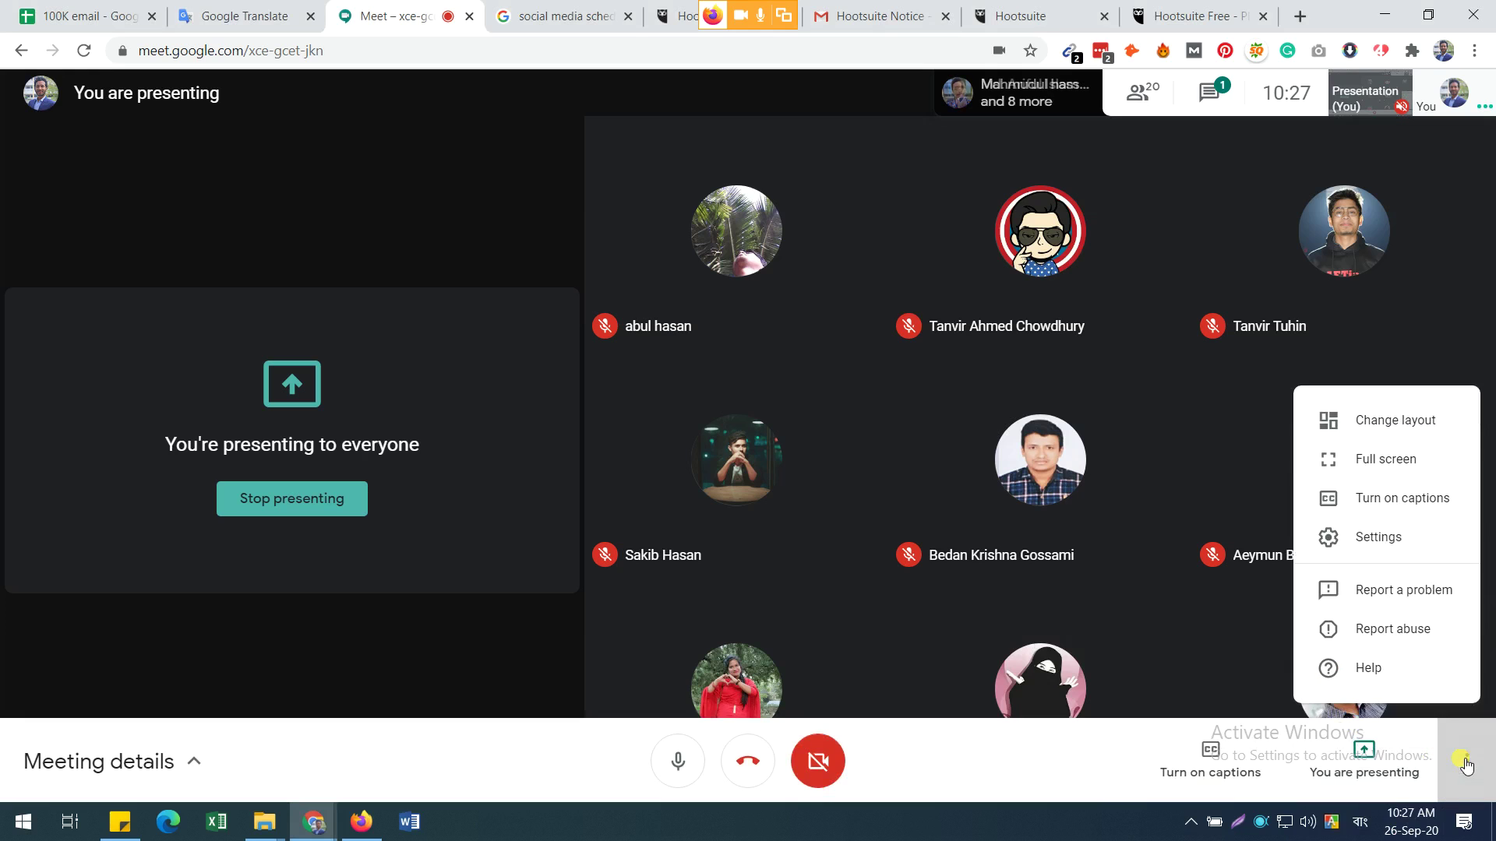
pyautogui.click(1377, 417)
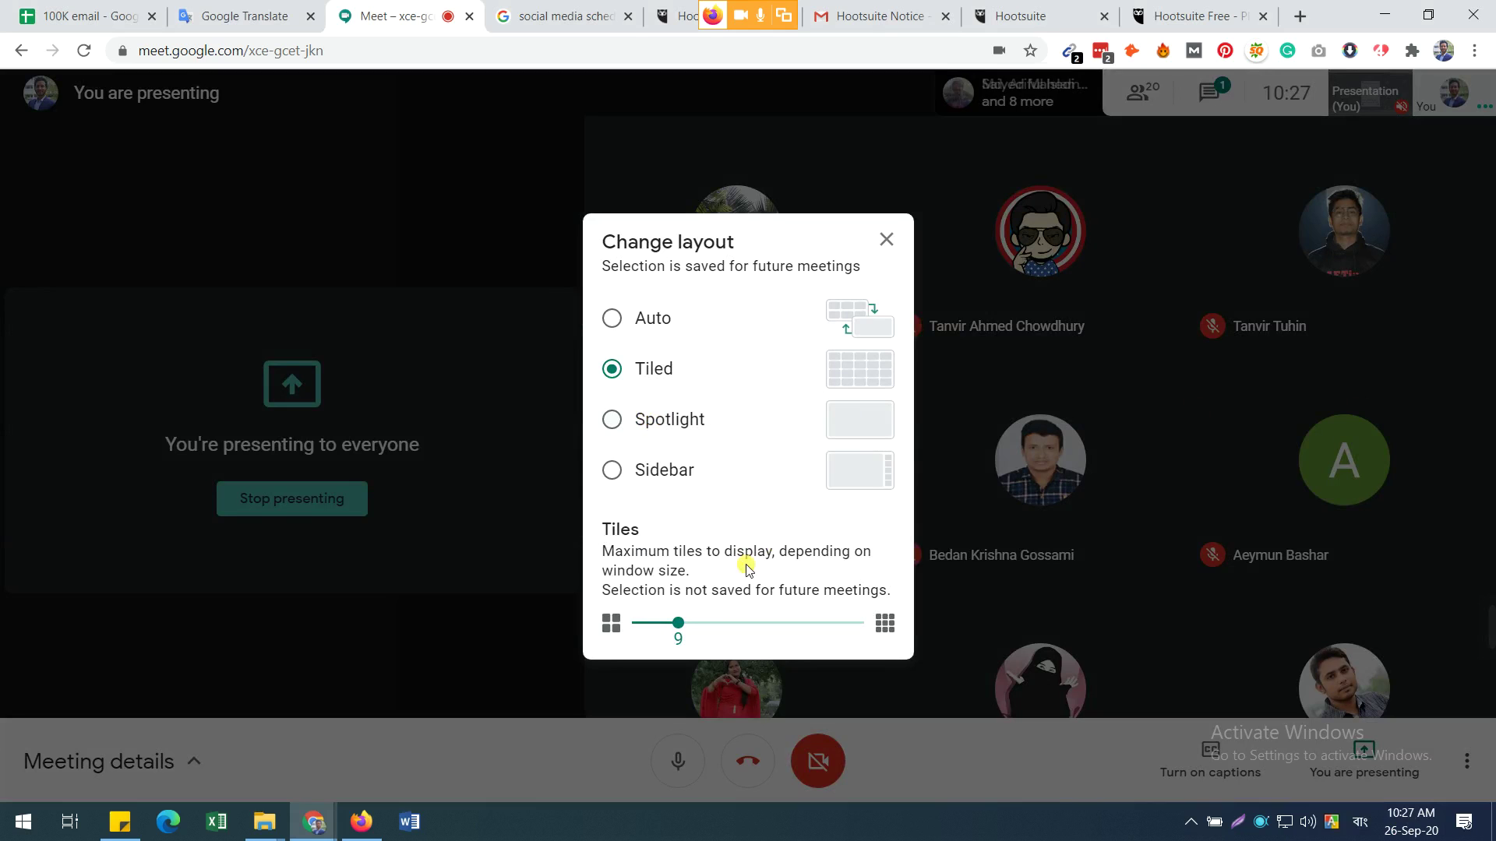
# Step: Set the tiled layout to a maximum of 16 tiles and select the whole screen for capture
pyautogui.click(724, 623)
pyautogui.moveTo(771, 639); pyautogui.dragTo(838, 638)
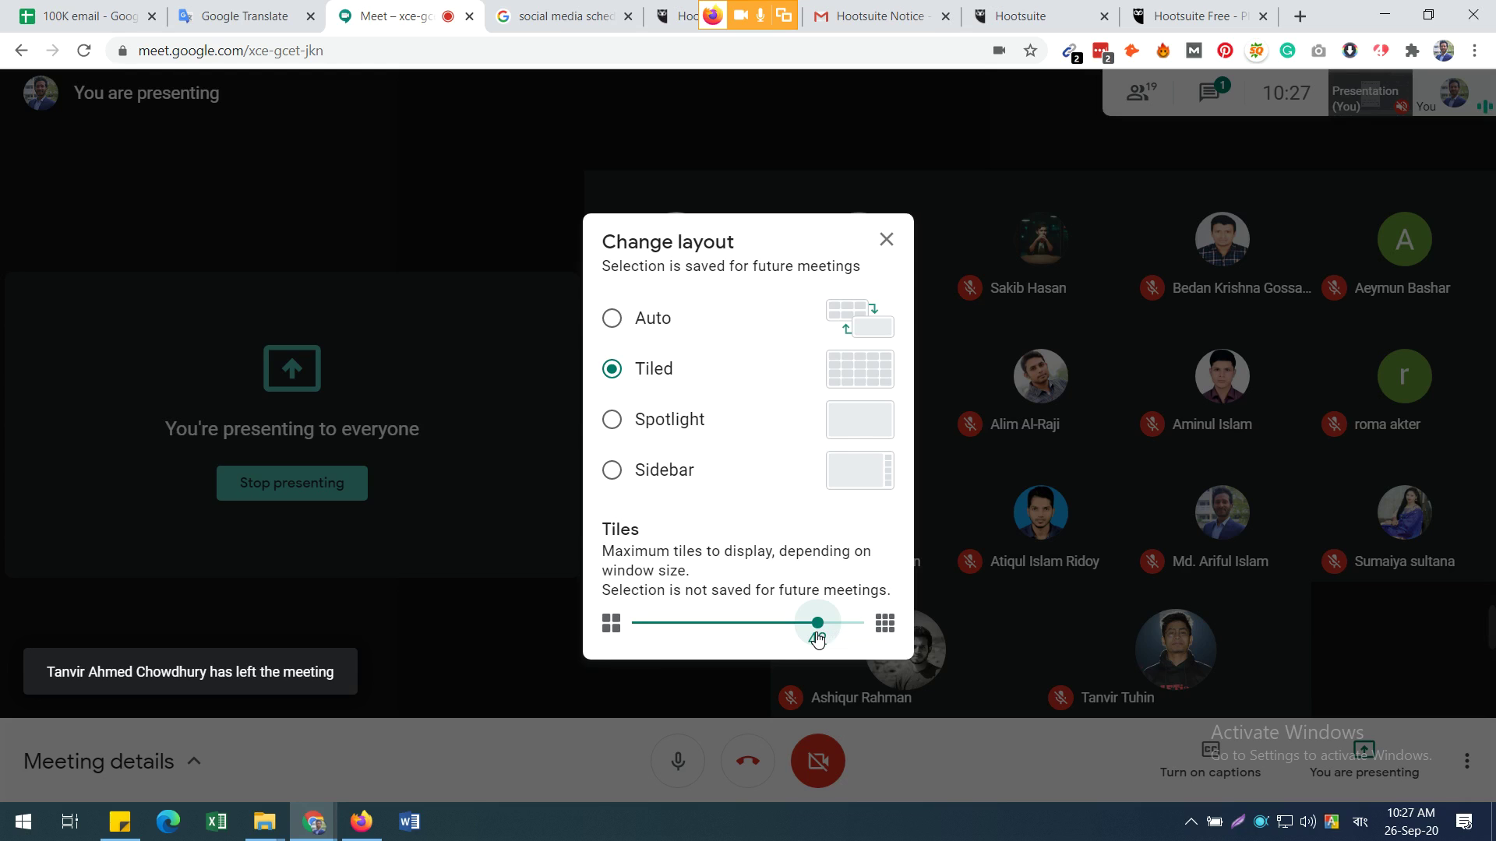
pyautogui.moveTo(816, 637); pyautogui.dragTo(713, 642)
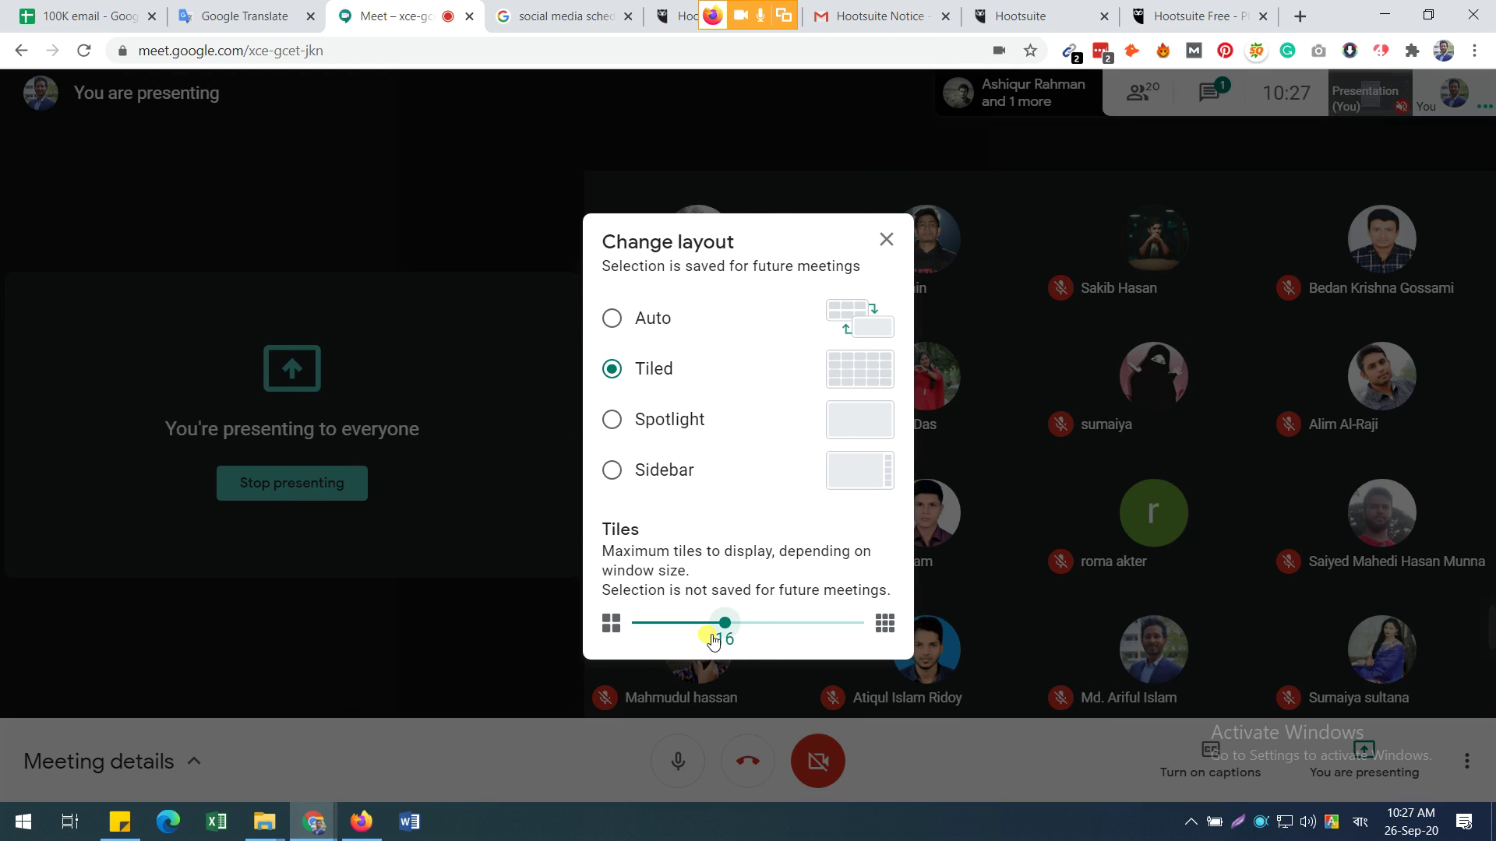
pyautogui.click(887, 239)
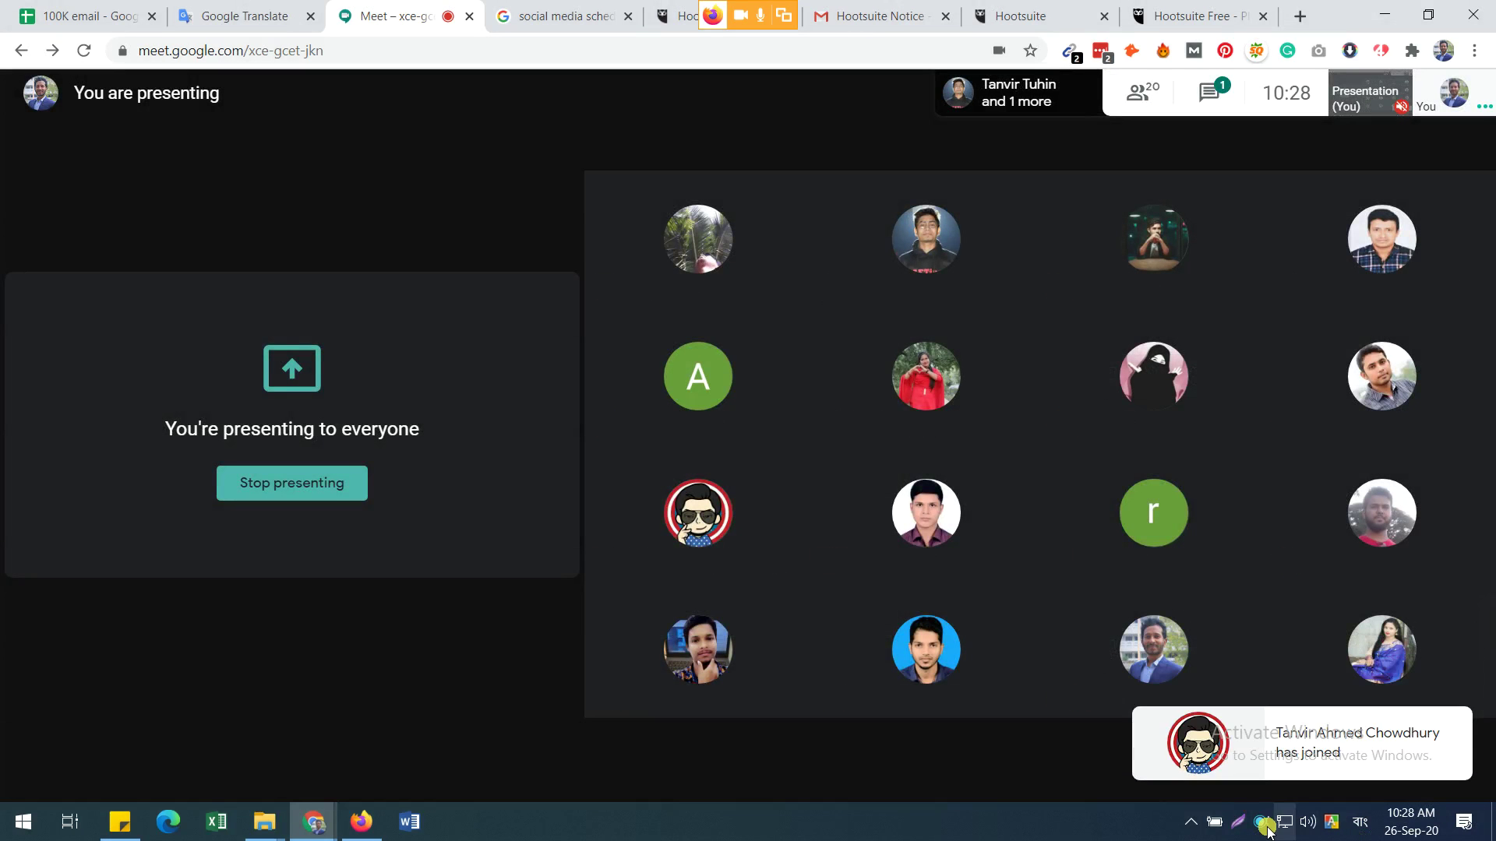
pyautogui.click(1240, 832)
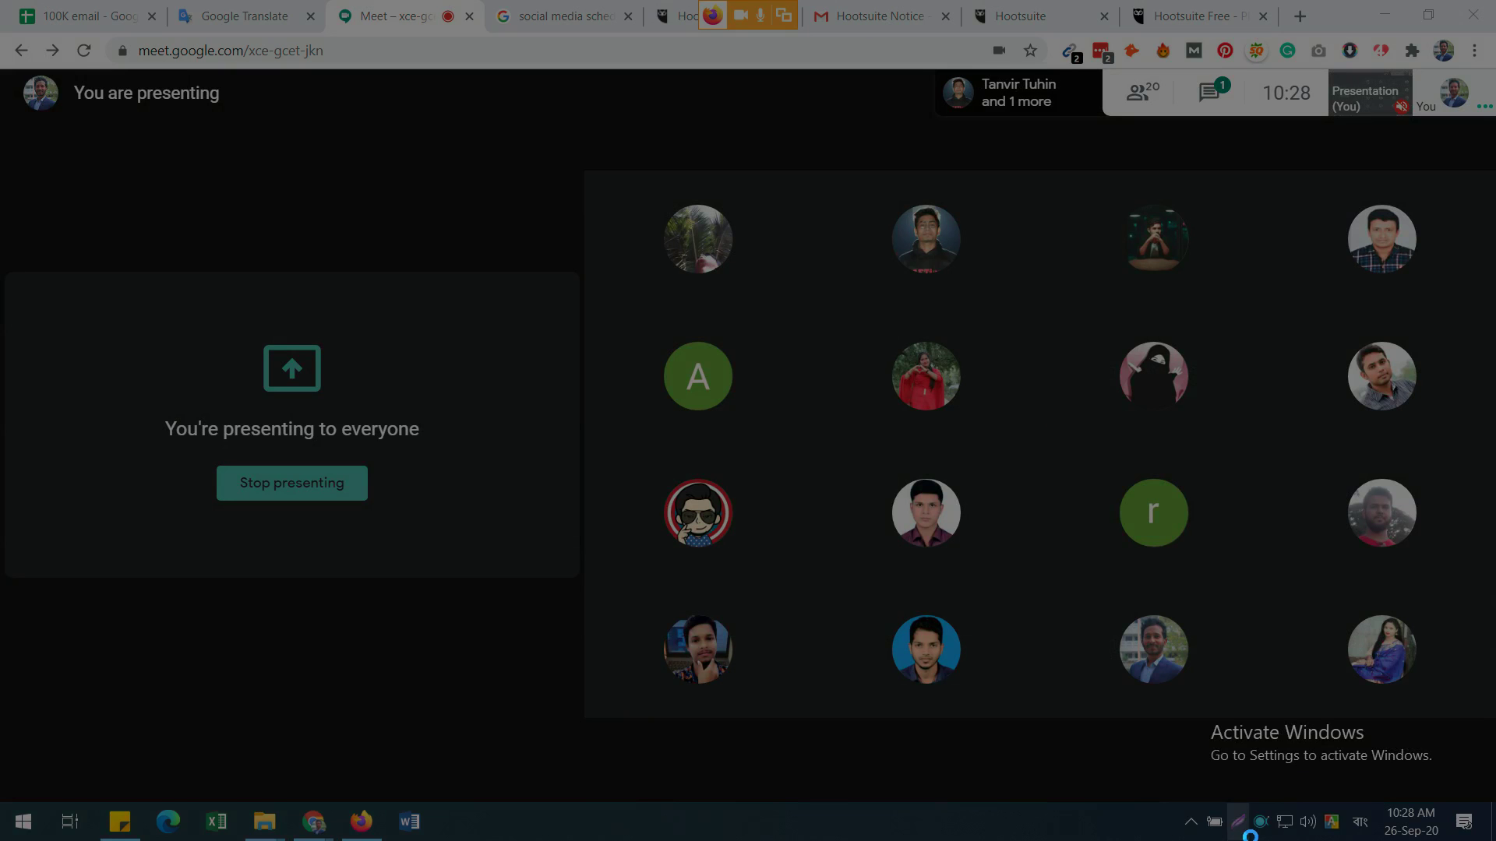
pyautogui.moveTo(1, 31); pyautogui.dragTo(1494, 840)
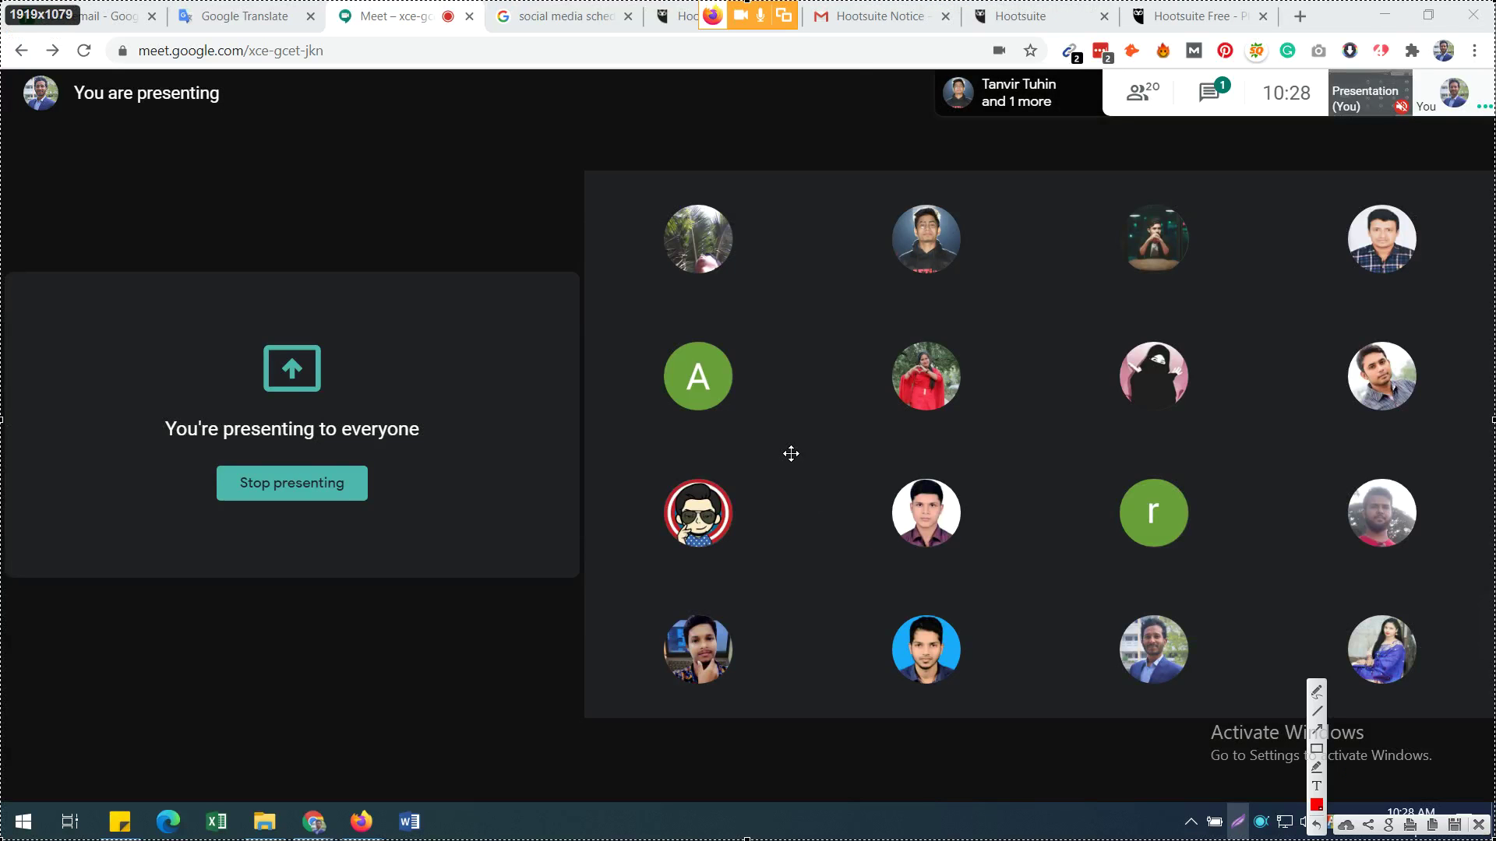
# Step: Discard the first screen capture without saving it
pyautogui.rightClick(780, 303)
pyautogui.click(815, 361)
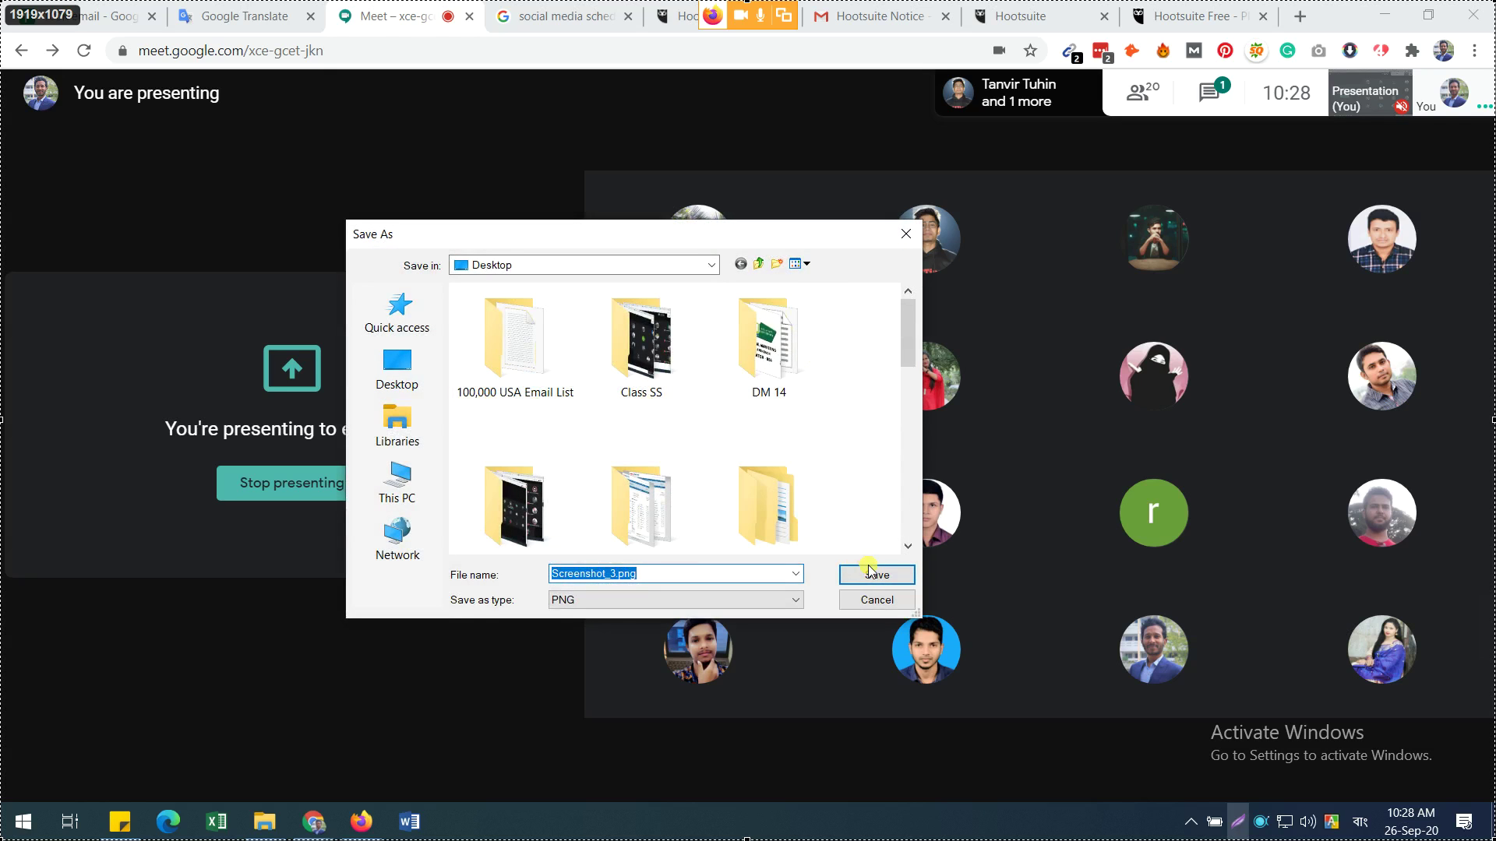
pyautogui.click(870, 601)
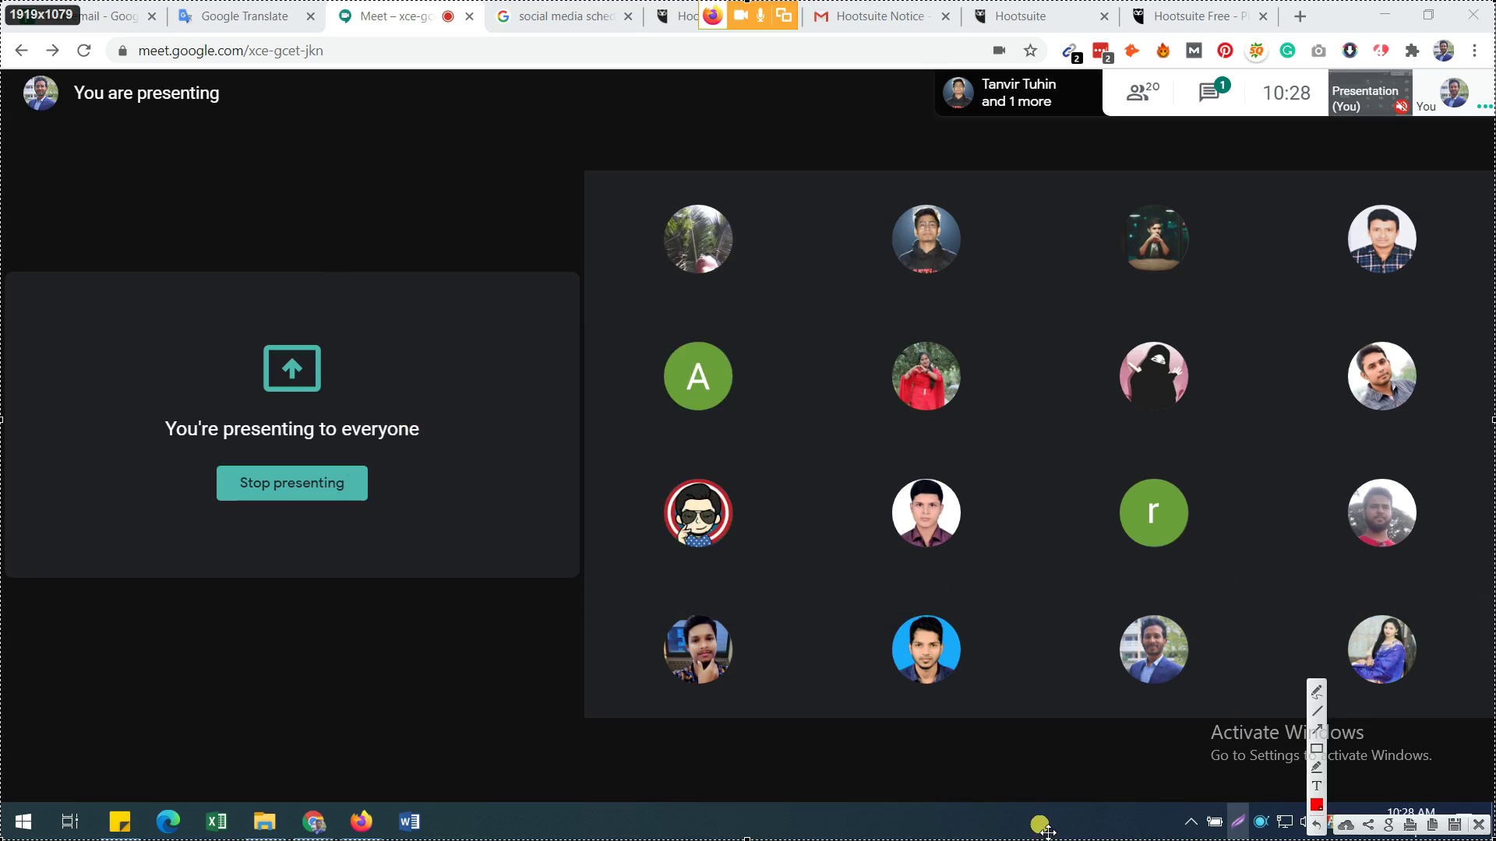
pyautogui.press('Escape')
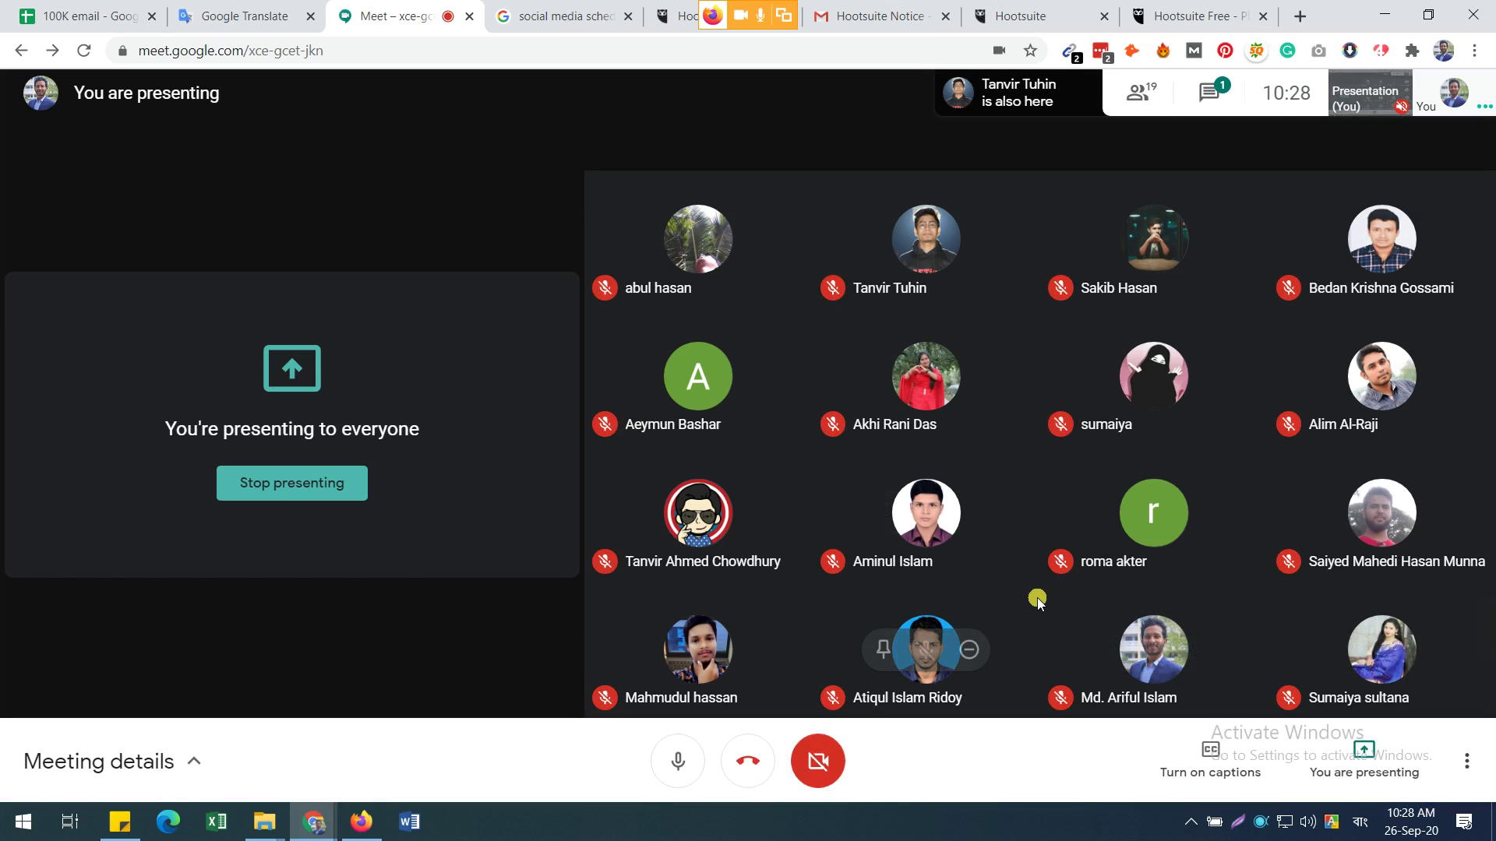
# Step: Capture the full screen, save it to the Desktop as Screenshot_3.png, and return to Hootsuite
pyautogui.press('Print')
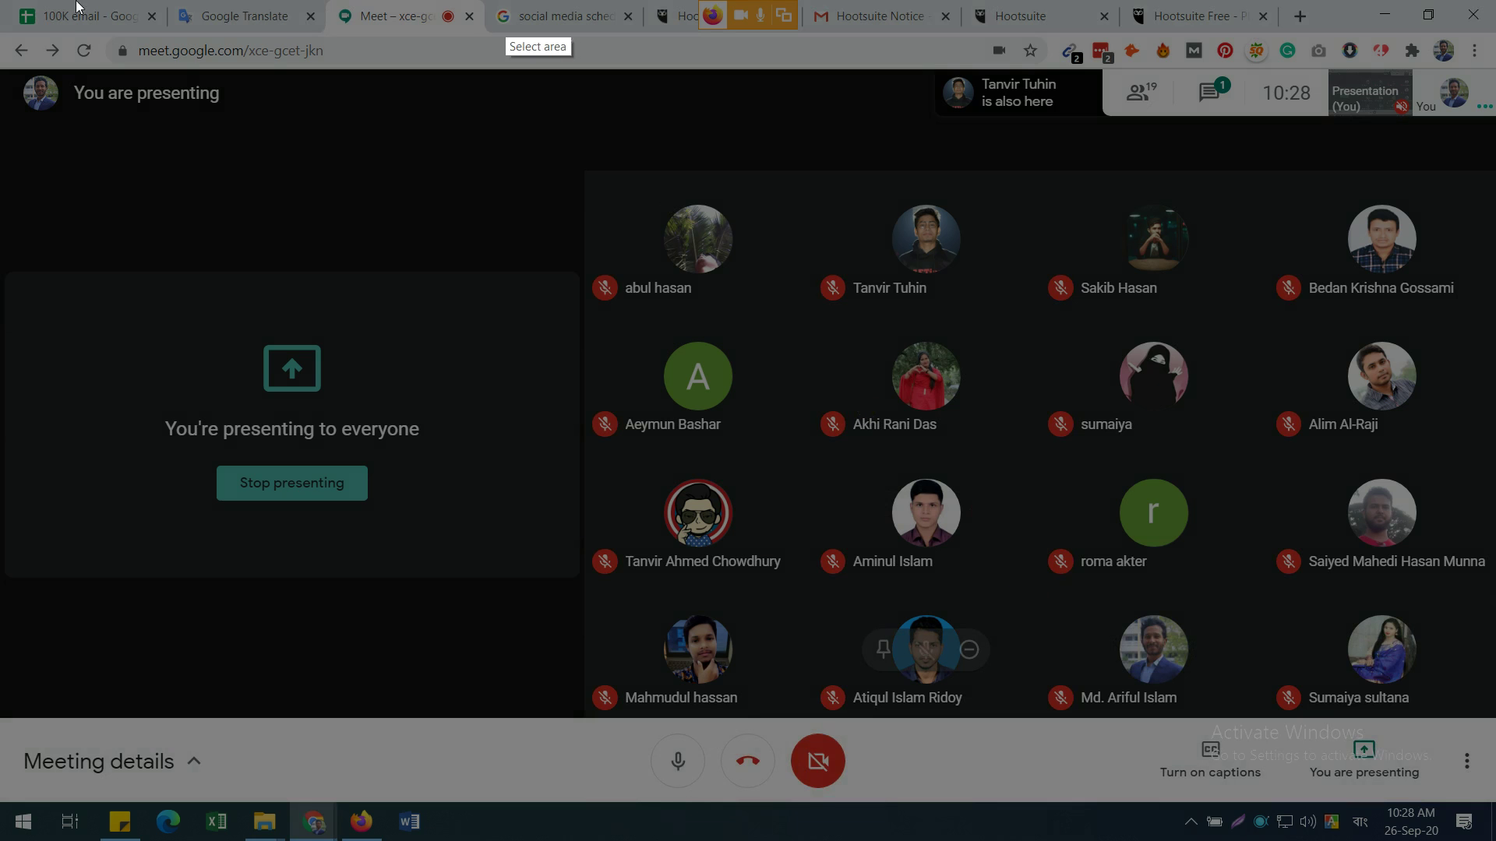
pyautogui.moveTo(13, 0); pyautogui.dragTo(1495, 840)
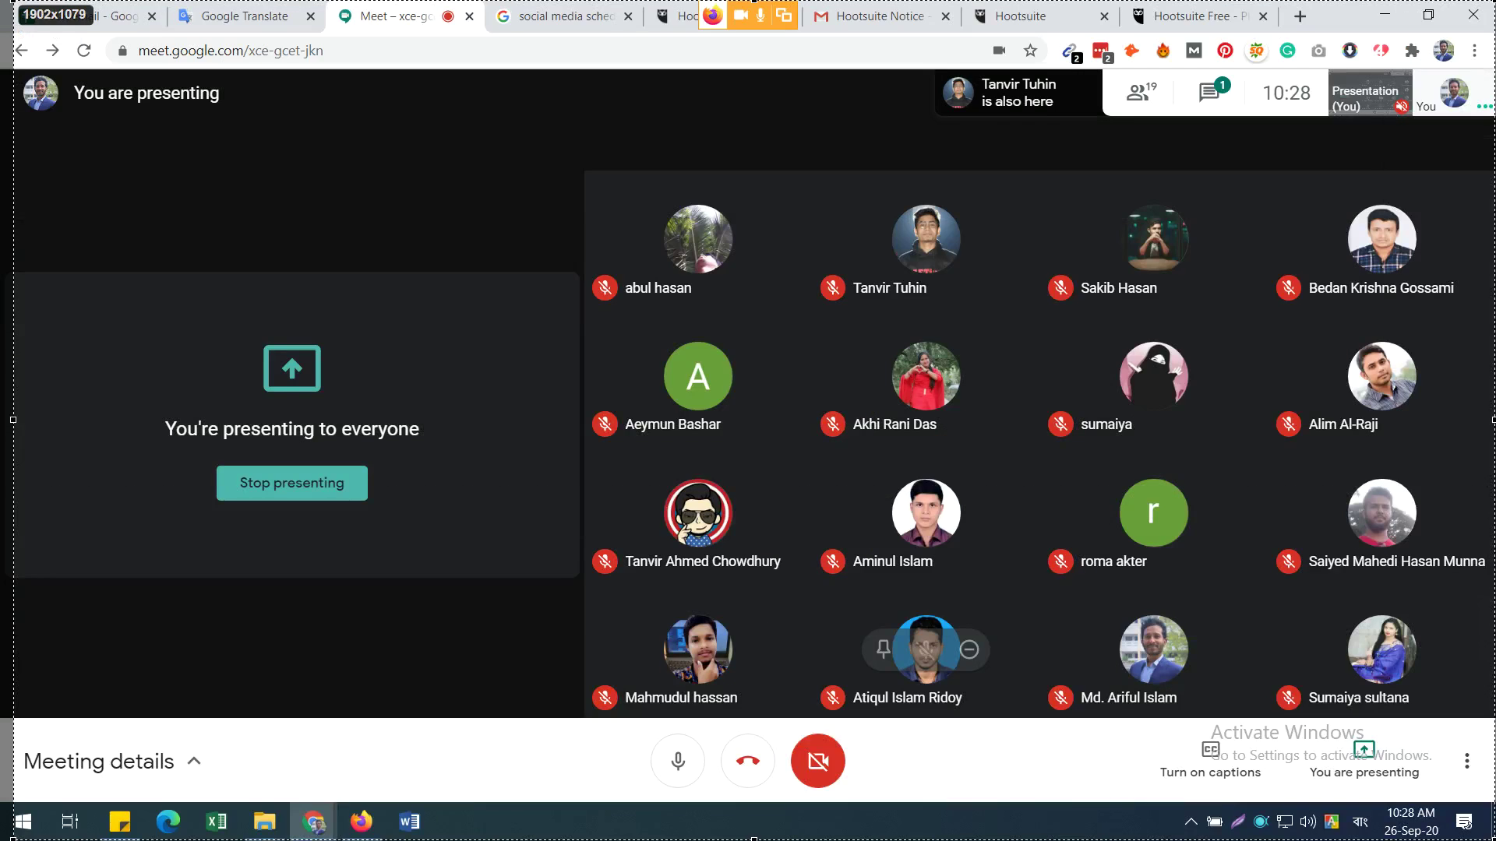
pyautogui.rightClick(790, 325)
pyautogui.click(829, 395)
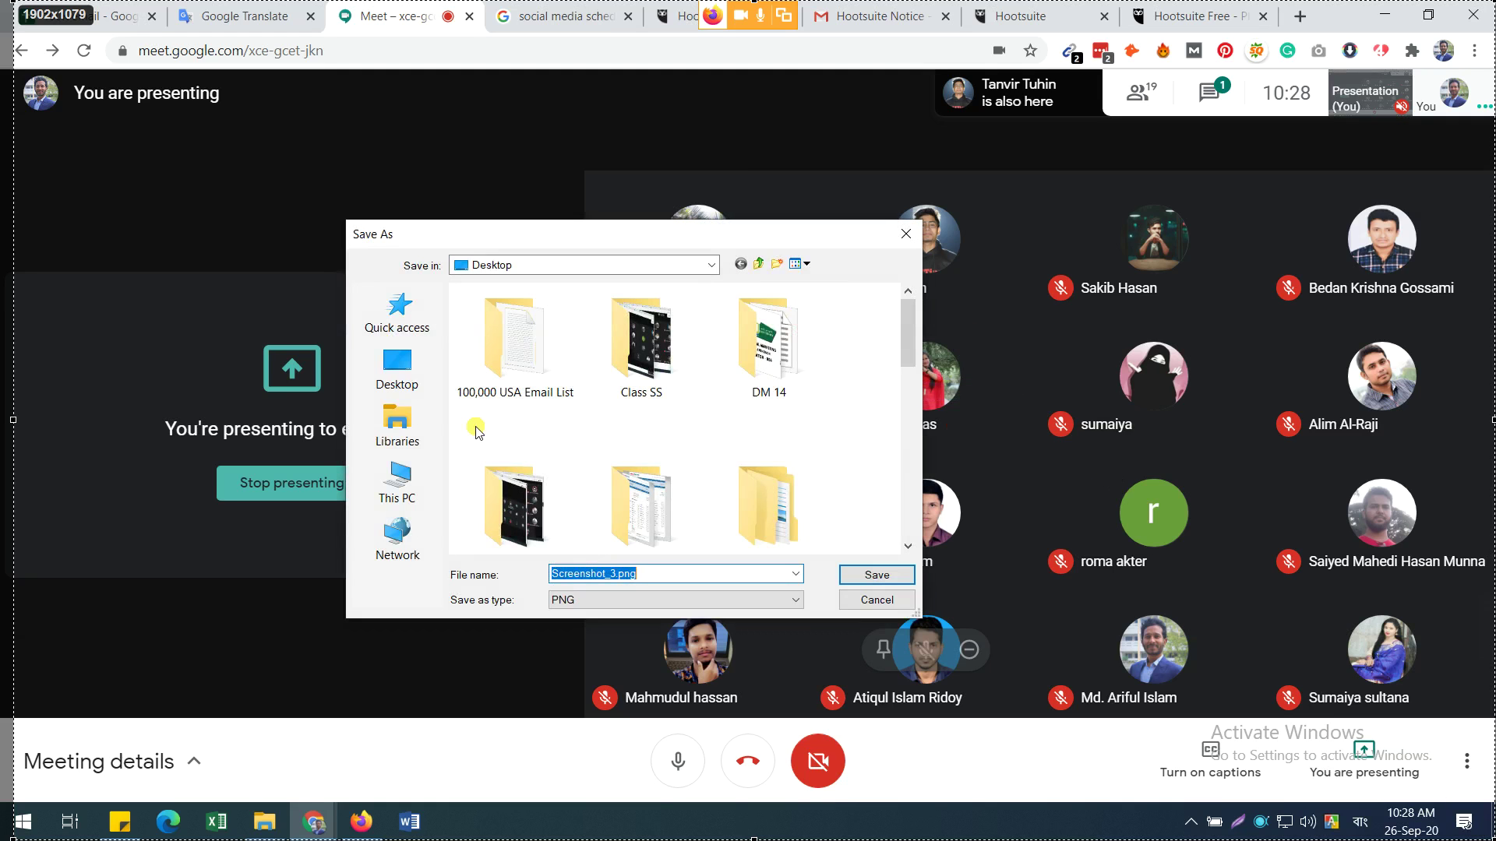
pyautogui.click(397, 370)
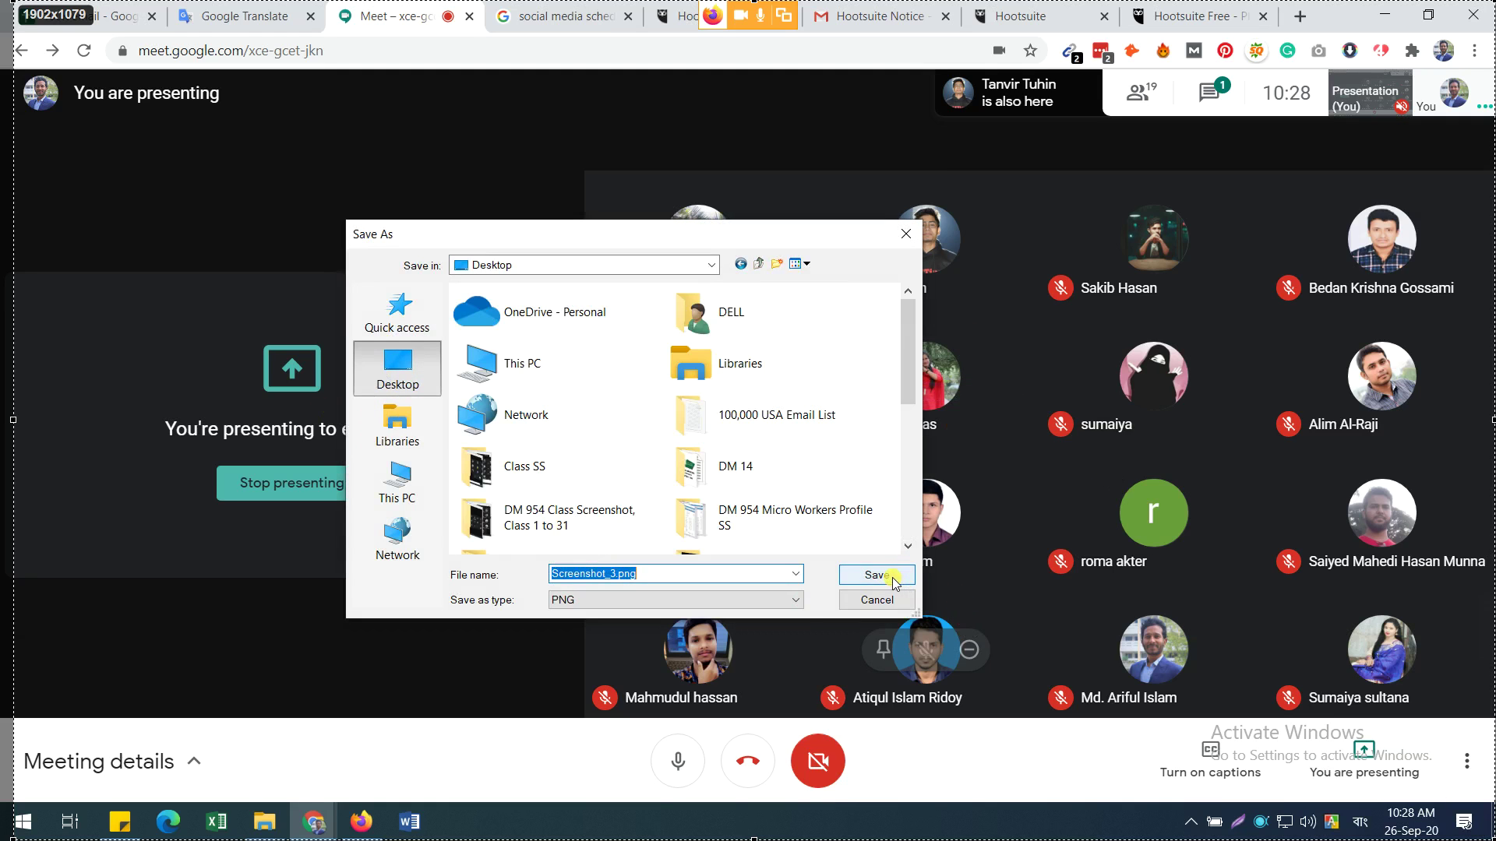
pyautogui.click(877, 575)
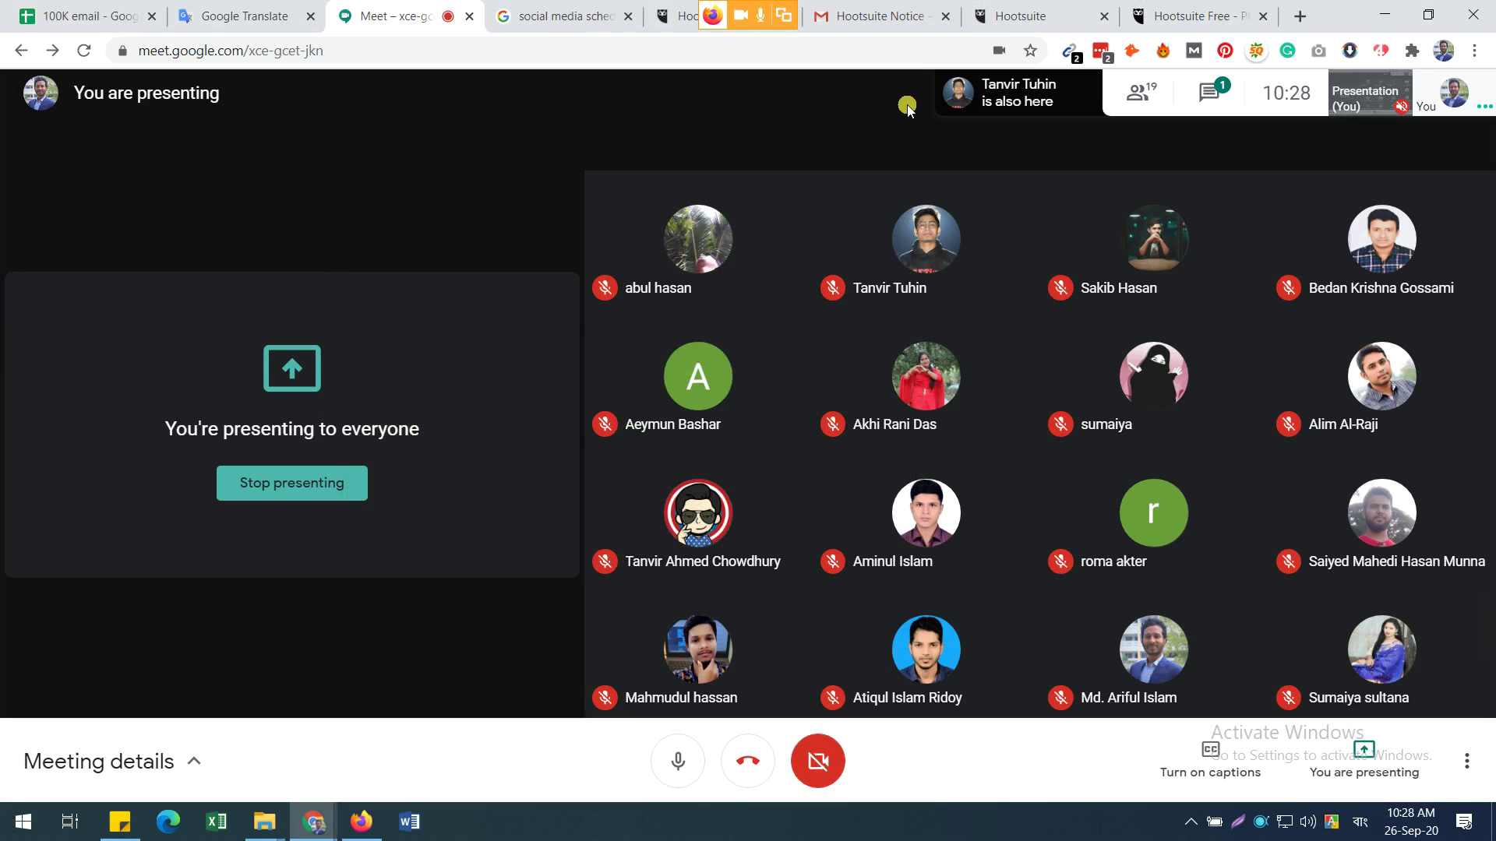
pyautogui.click(1179, 17)
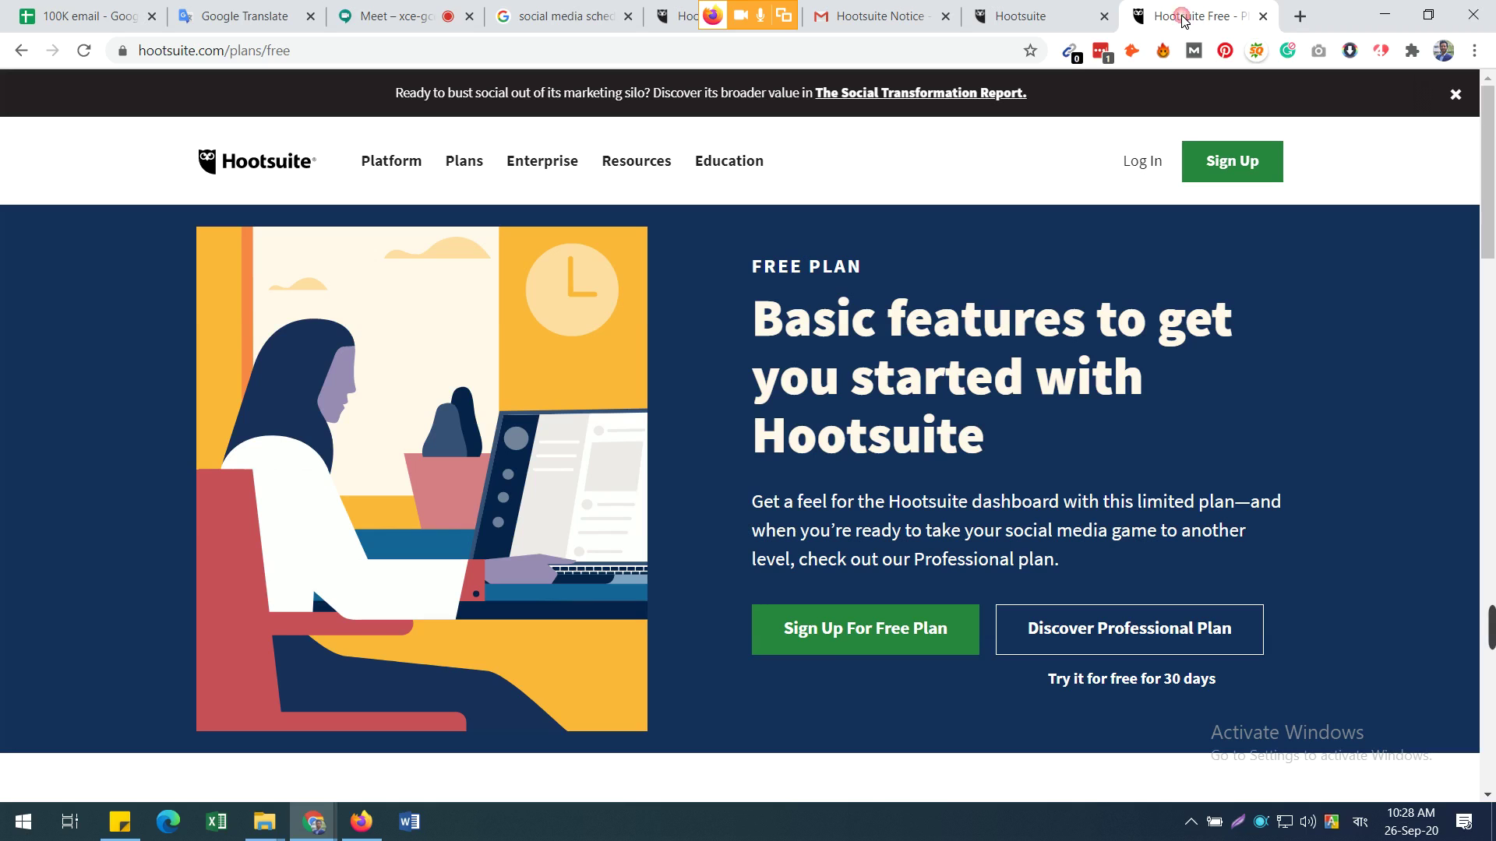
# Step: Search Google for 'tailwind' and open the tailwindapp.com result in a background tab
pyautogui.click(1301, 17)
pyautogui.click(990, 52)
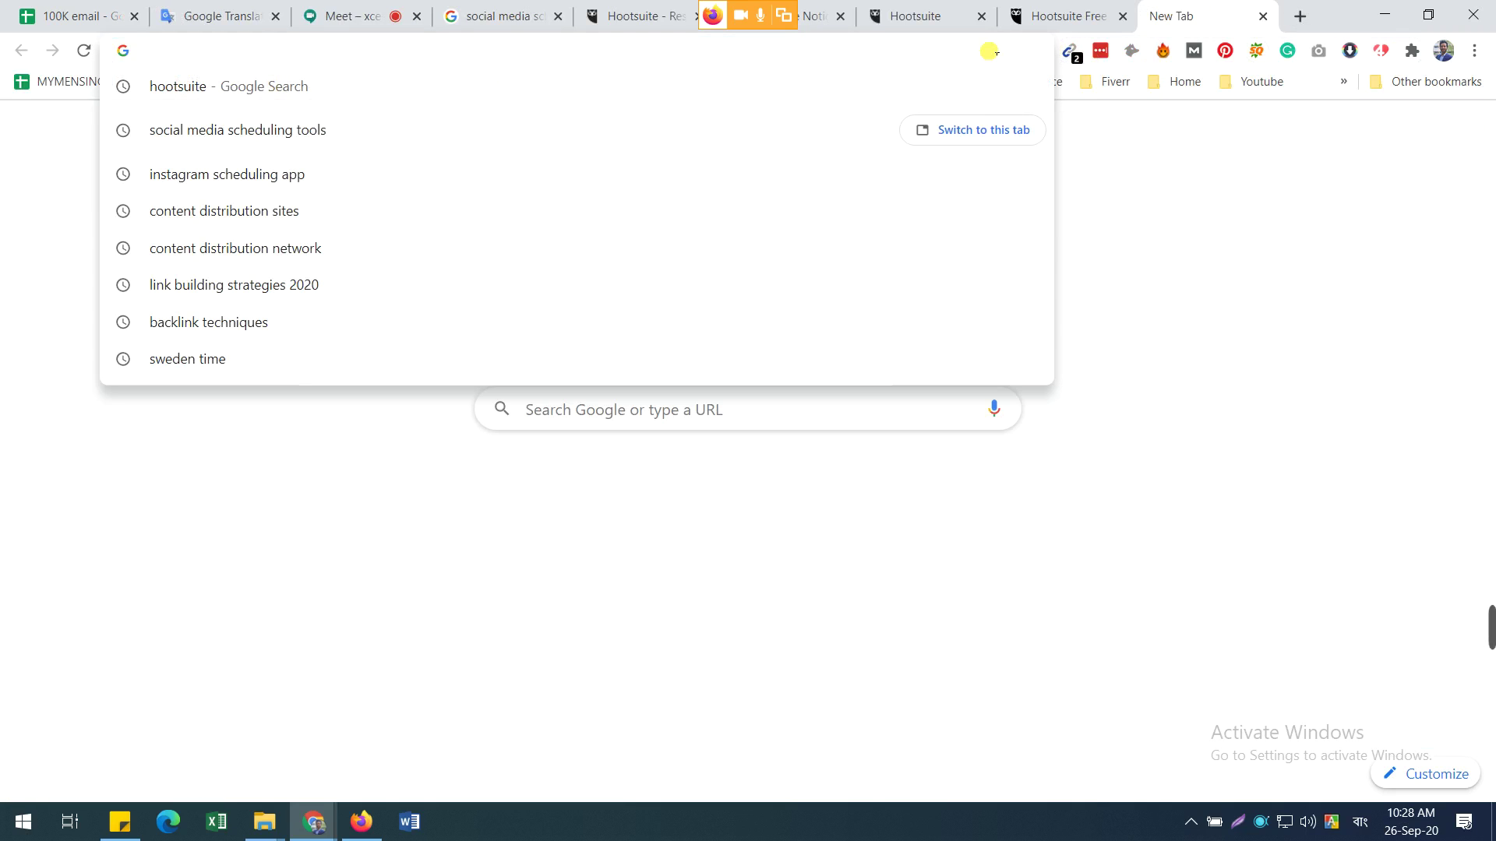
pyautogui.write('tail')
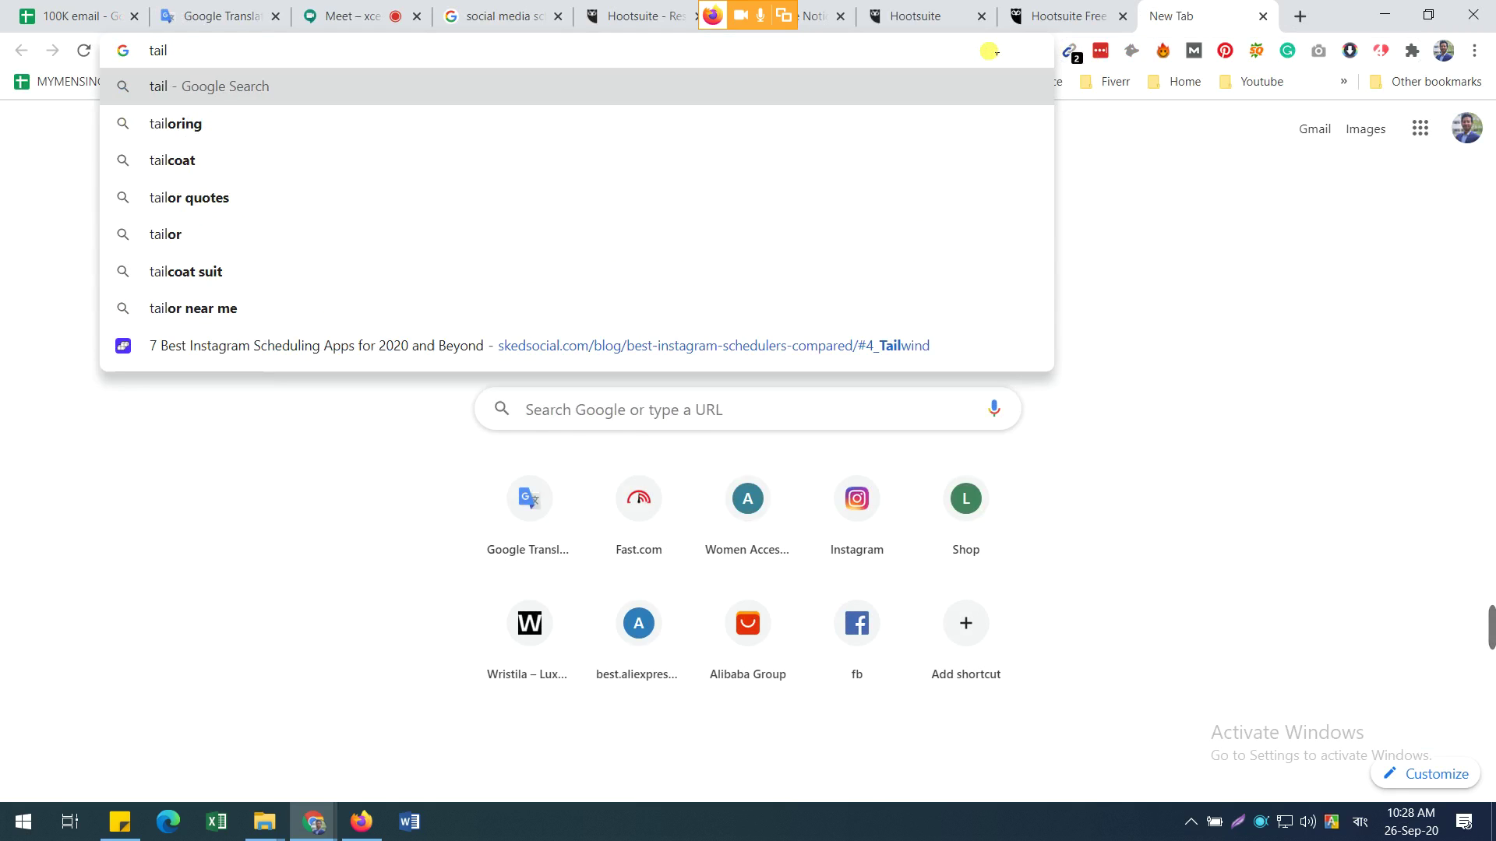
pyautogui.write('wind')
pyautogui.press('Return')
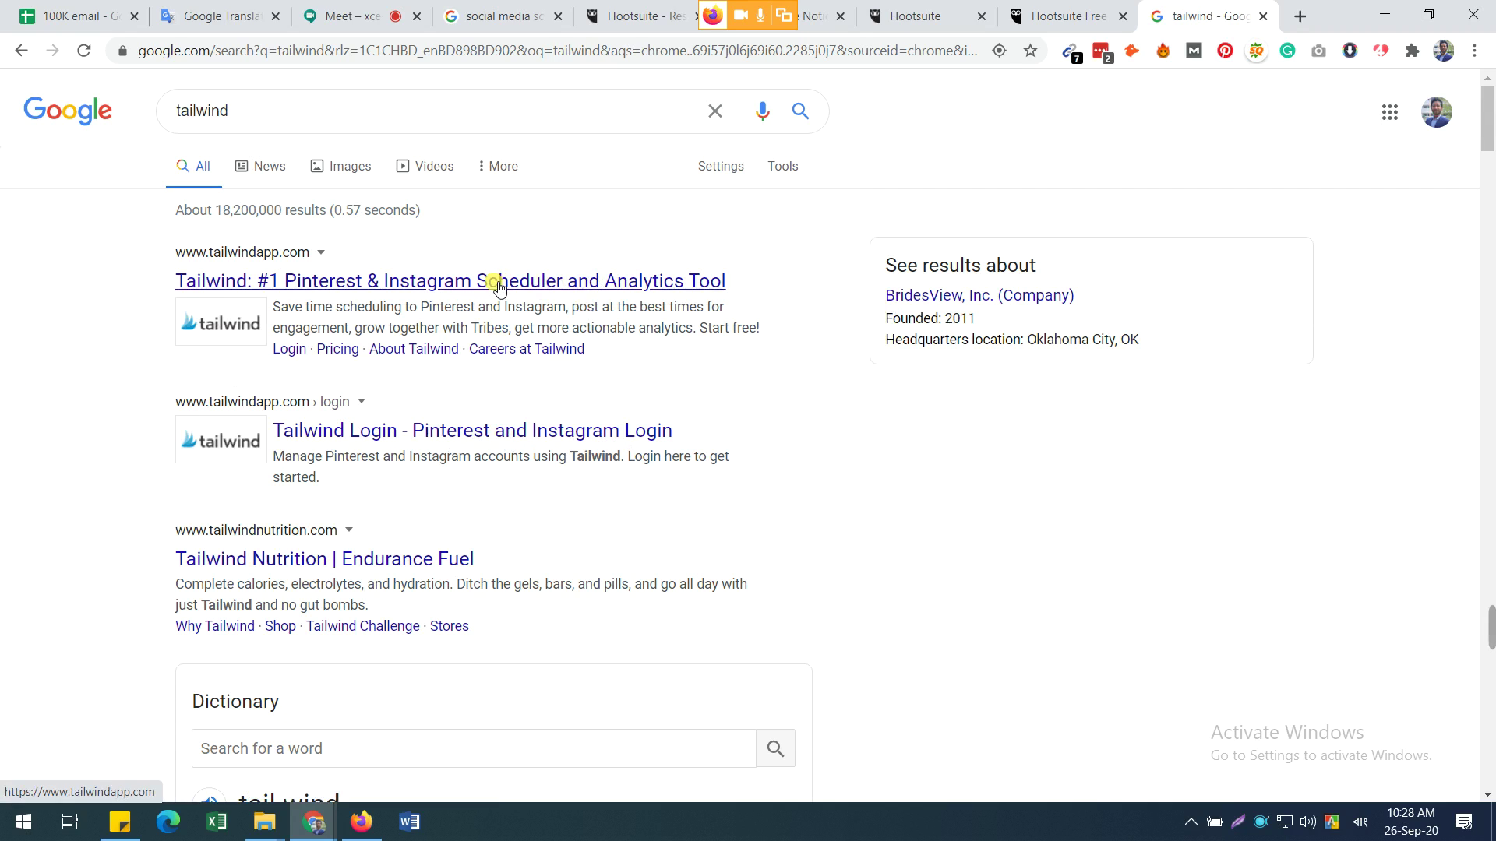
pyautogui.middleClick(545, 282)
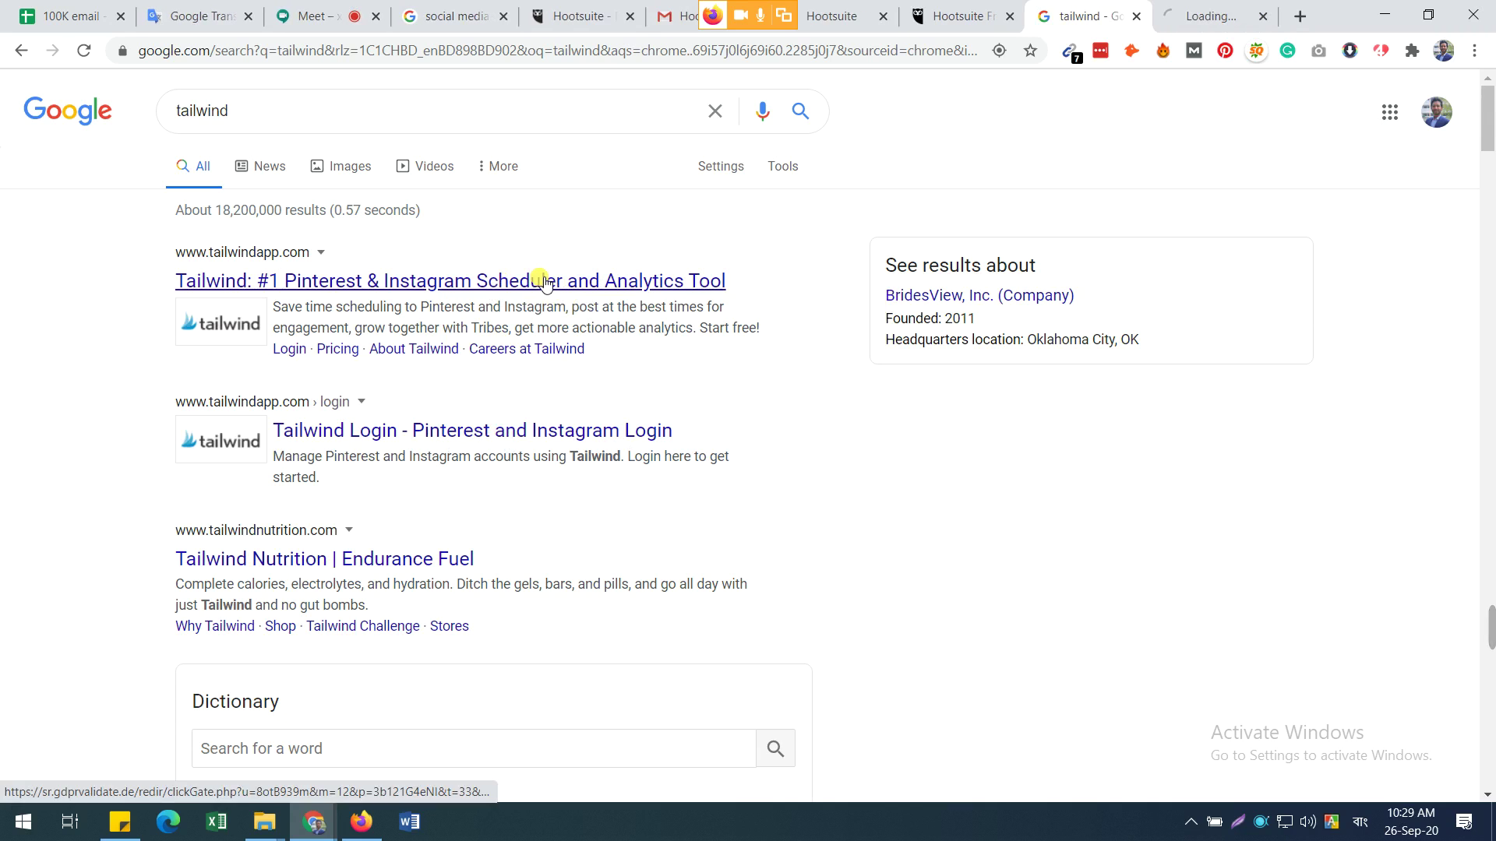
pyautogui.scroll(-2, 28, 520)
pyautogui.scroll(-5, 28, 521)
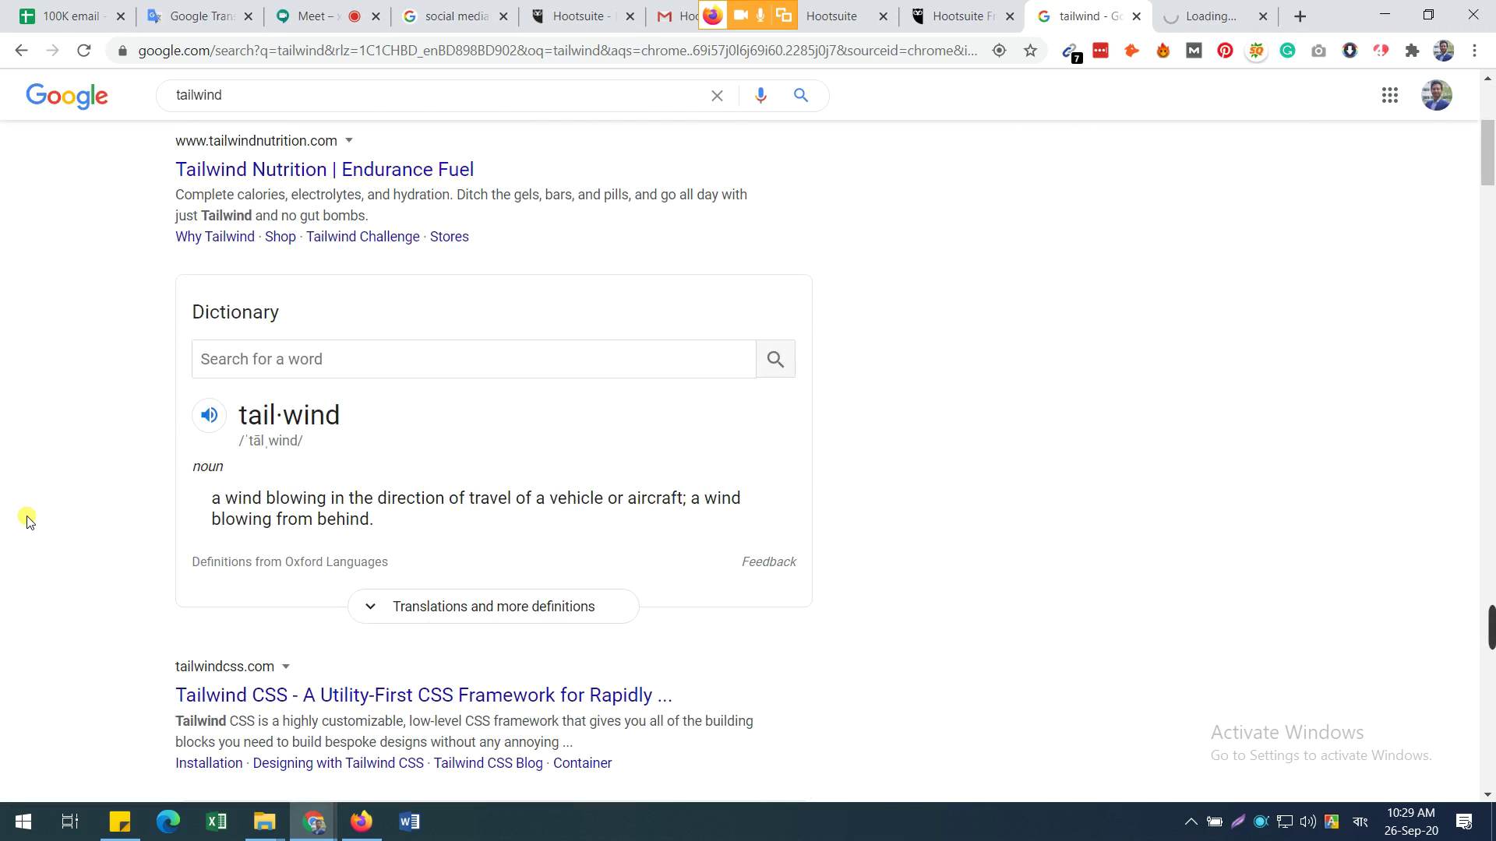
pyautogui.scroll(7, 29, 521)
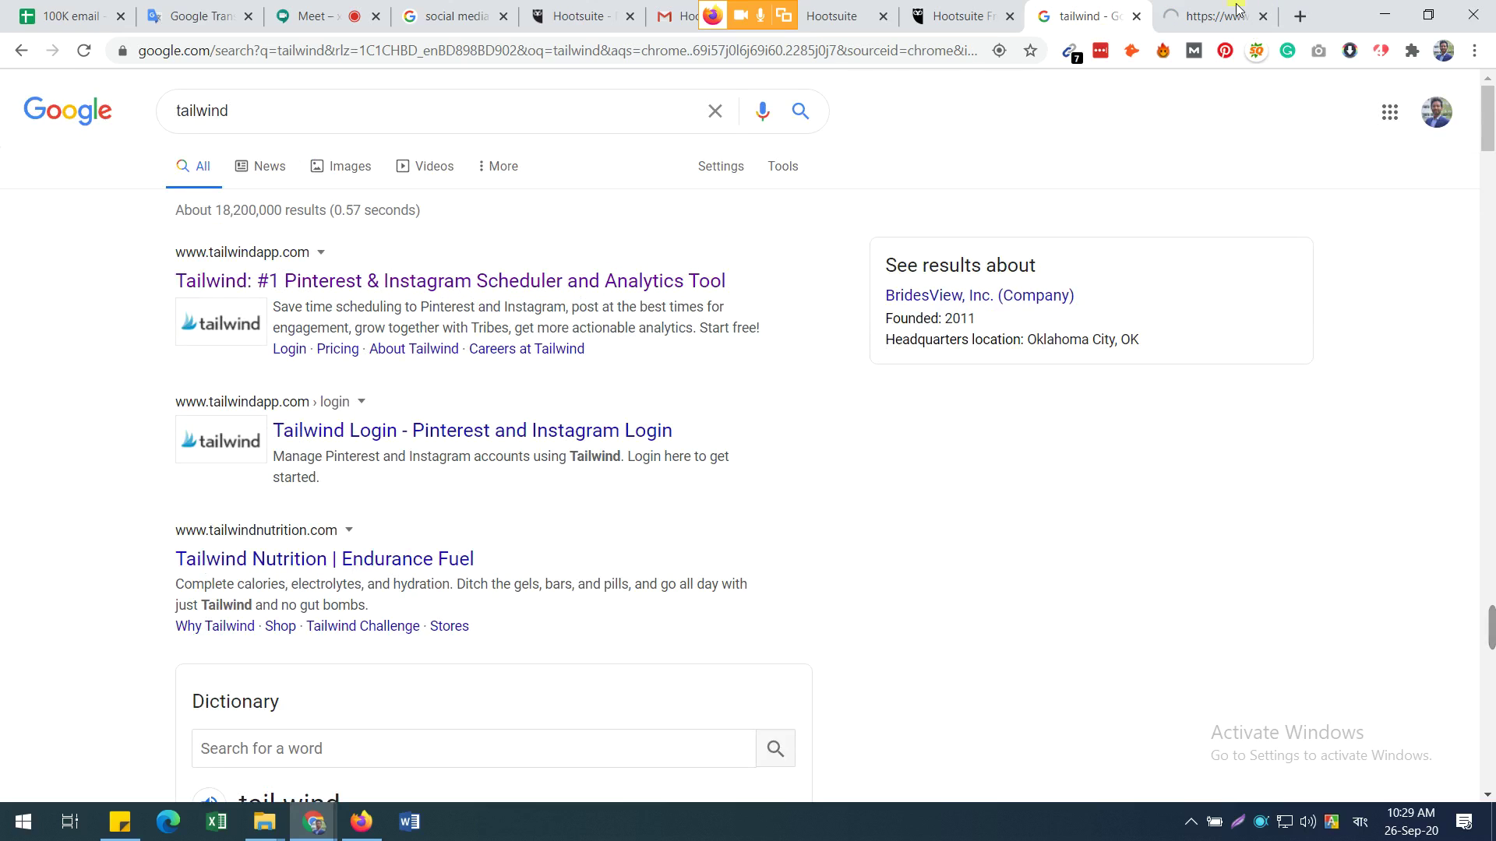
# Step: Switch to the Tailwind homepage and scroll through its Instagram and Pinterest scheduling sections
pyautogui.click(1210, 17)
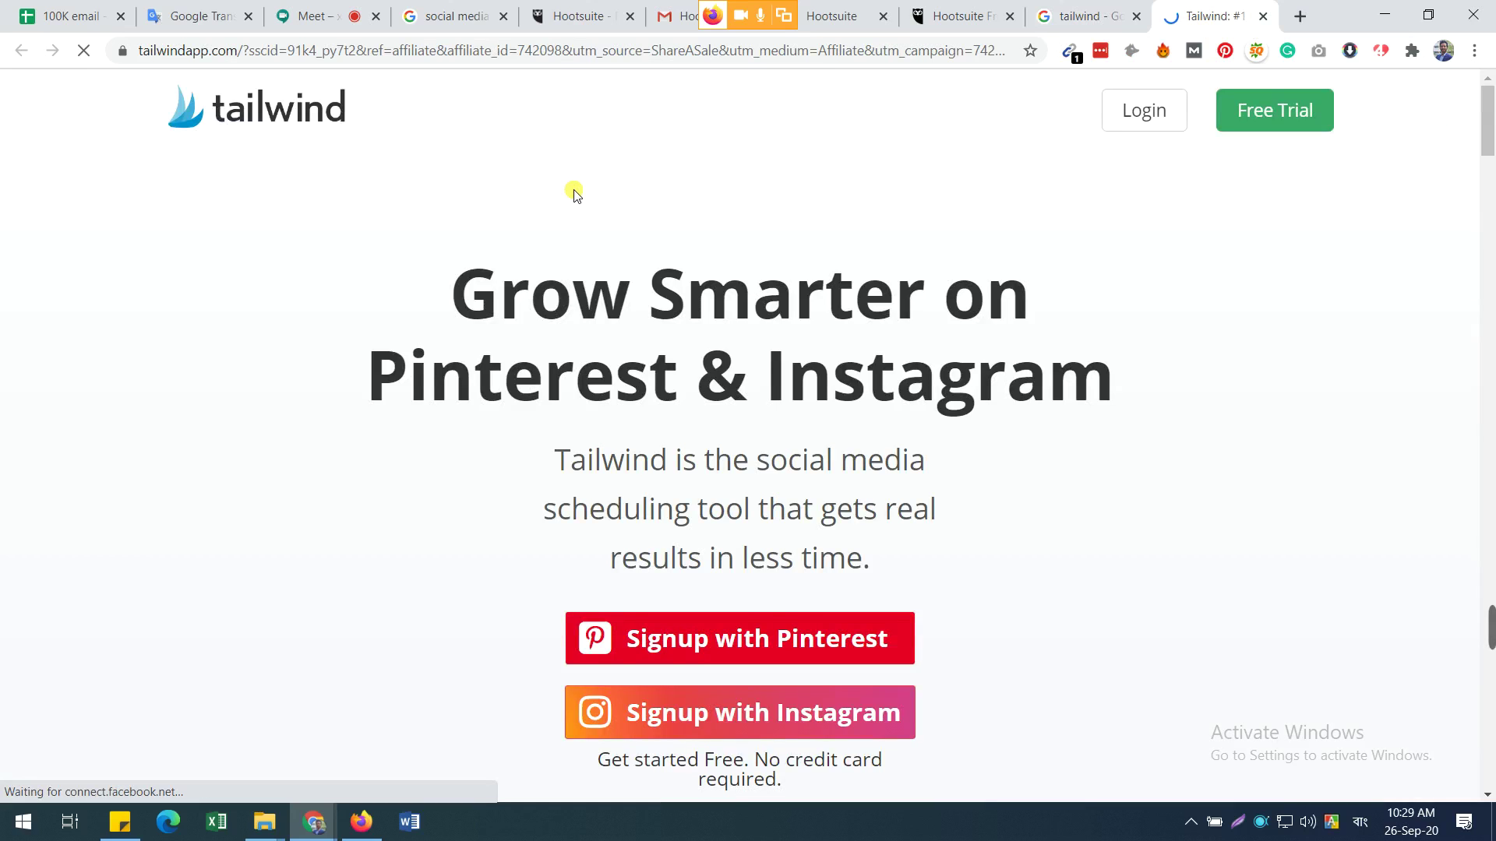
pyautogui.scroll(-5, 1036, 567)
pyautogui.scroll(4, 1036, 567)
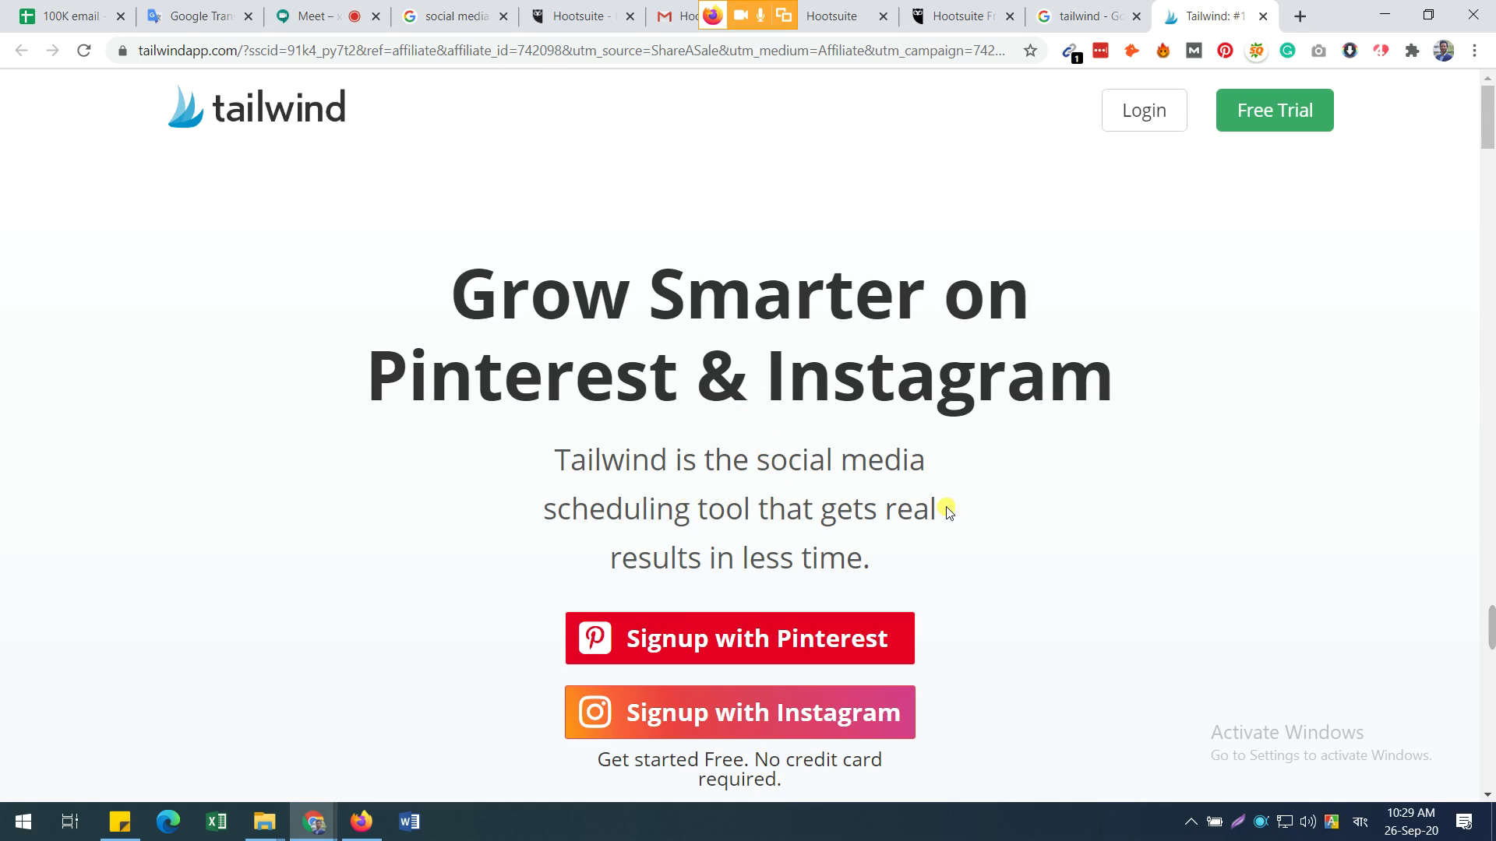
pyautogui.scroll(-10, 946, 505)
pyautogui.scroll(-15, 951, 499)
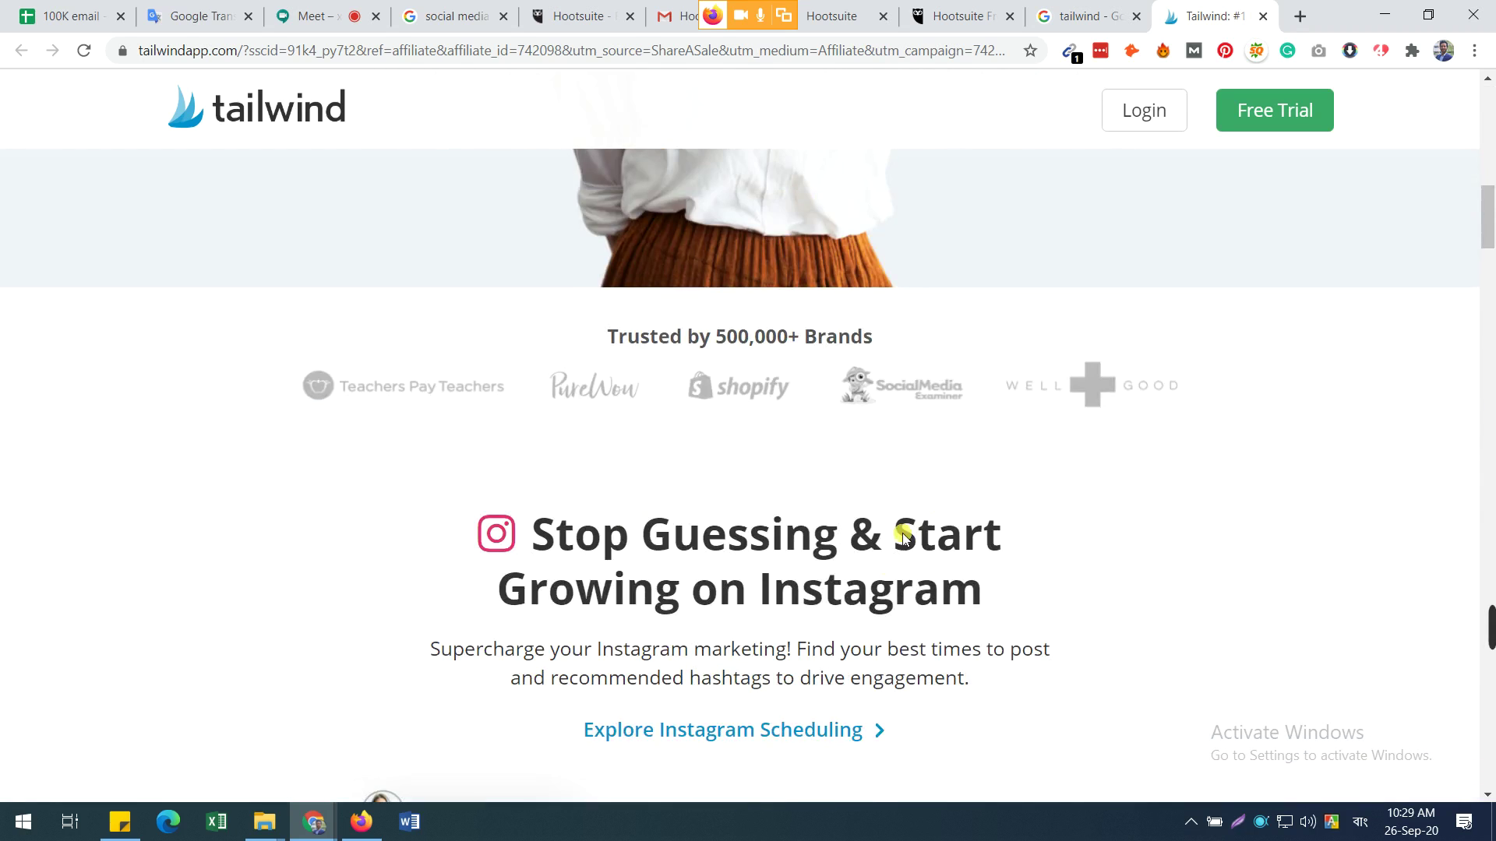
pyautogui.scroll(-12, 885, 576)
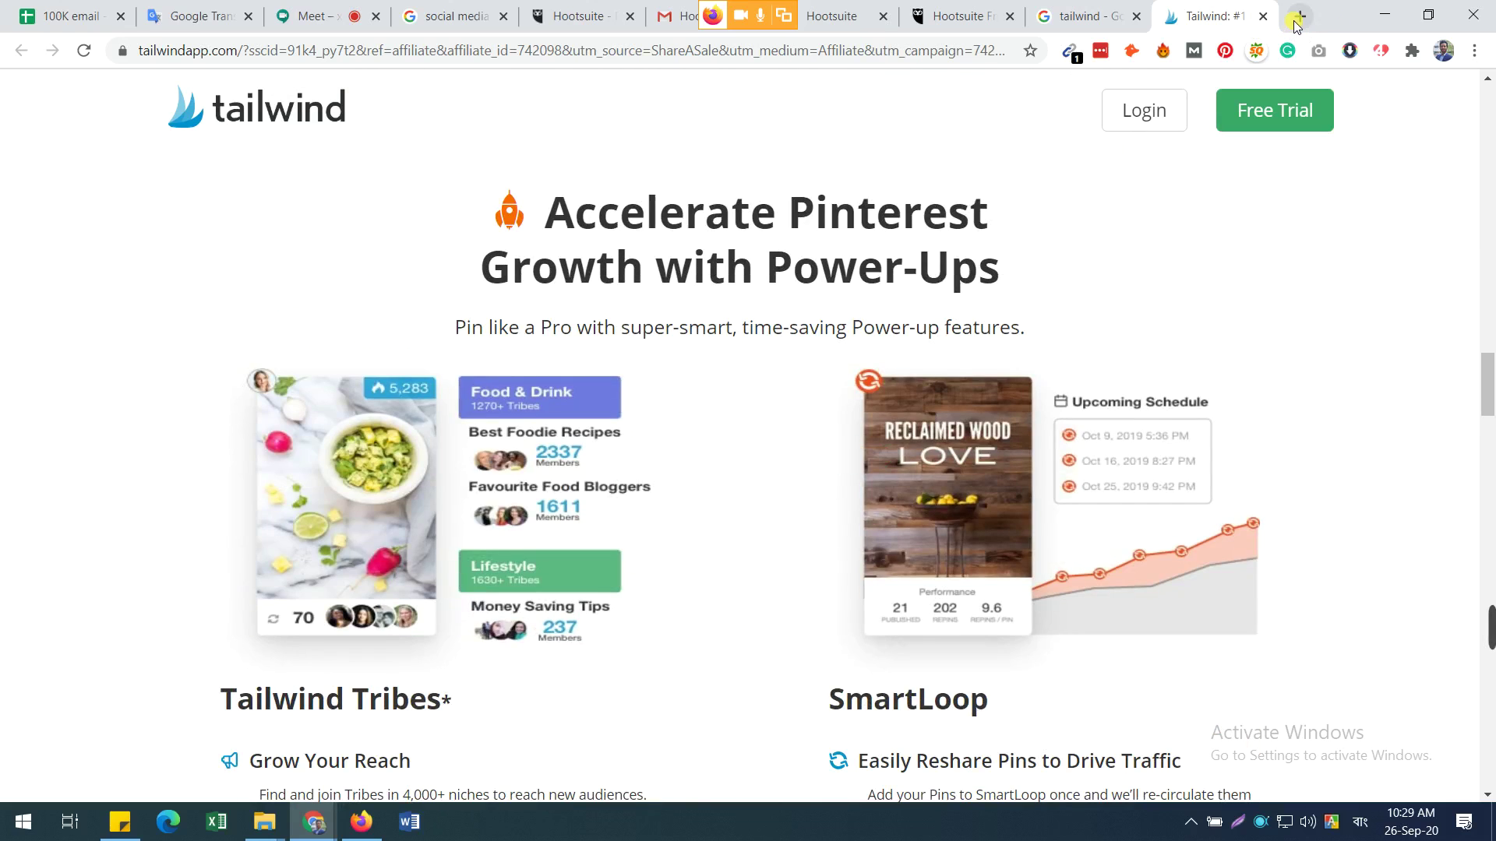
pyautogui.scroll(3, 1198, 415)
pyautogui.scroll(5, 1197, 414)
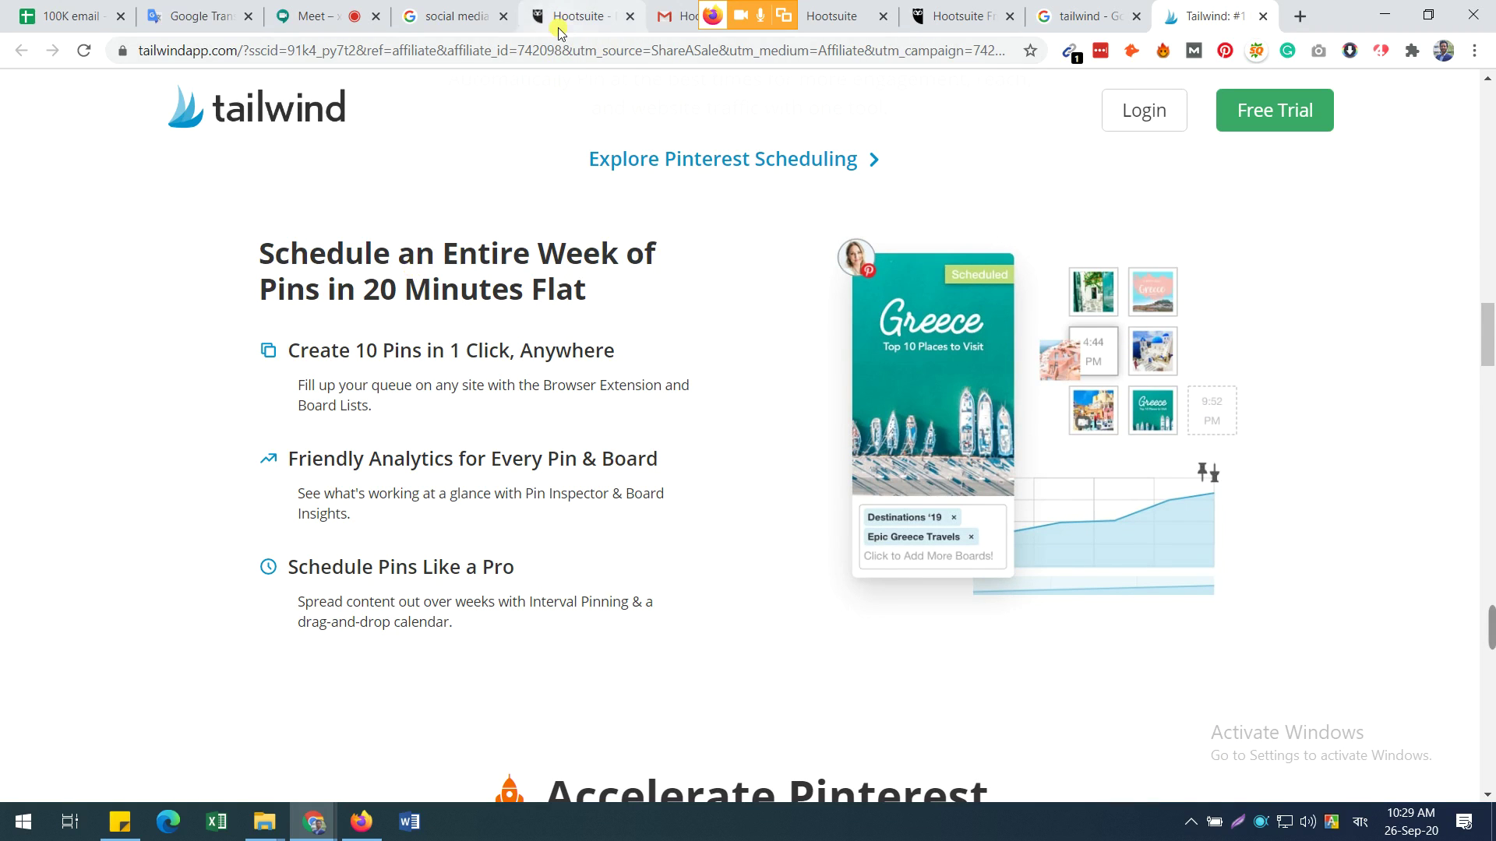
# Step: In a new tab, search Google for 'iconosQuare' and open the official pro.iconosquare.com site
pyautogui.click(1300, 15)
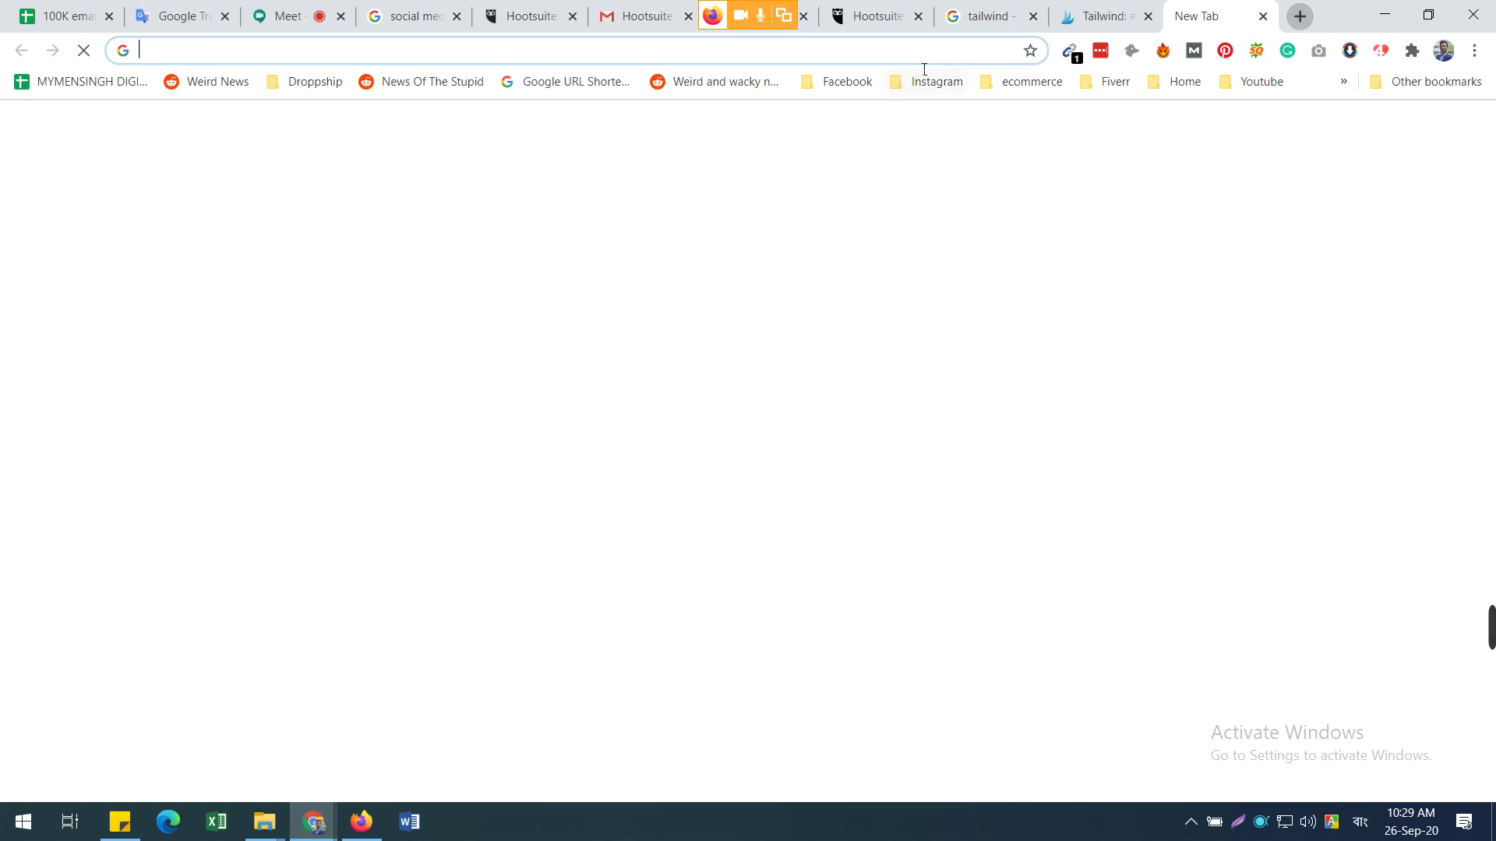
pyautogui.write('in')
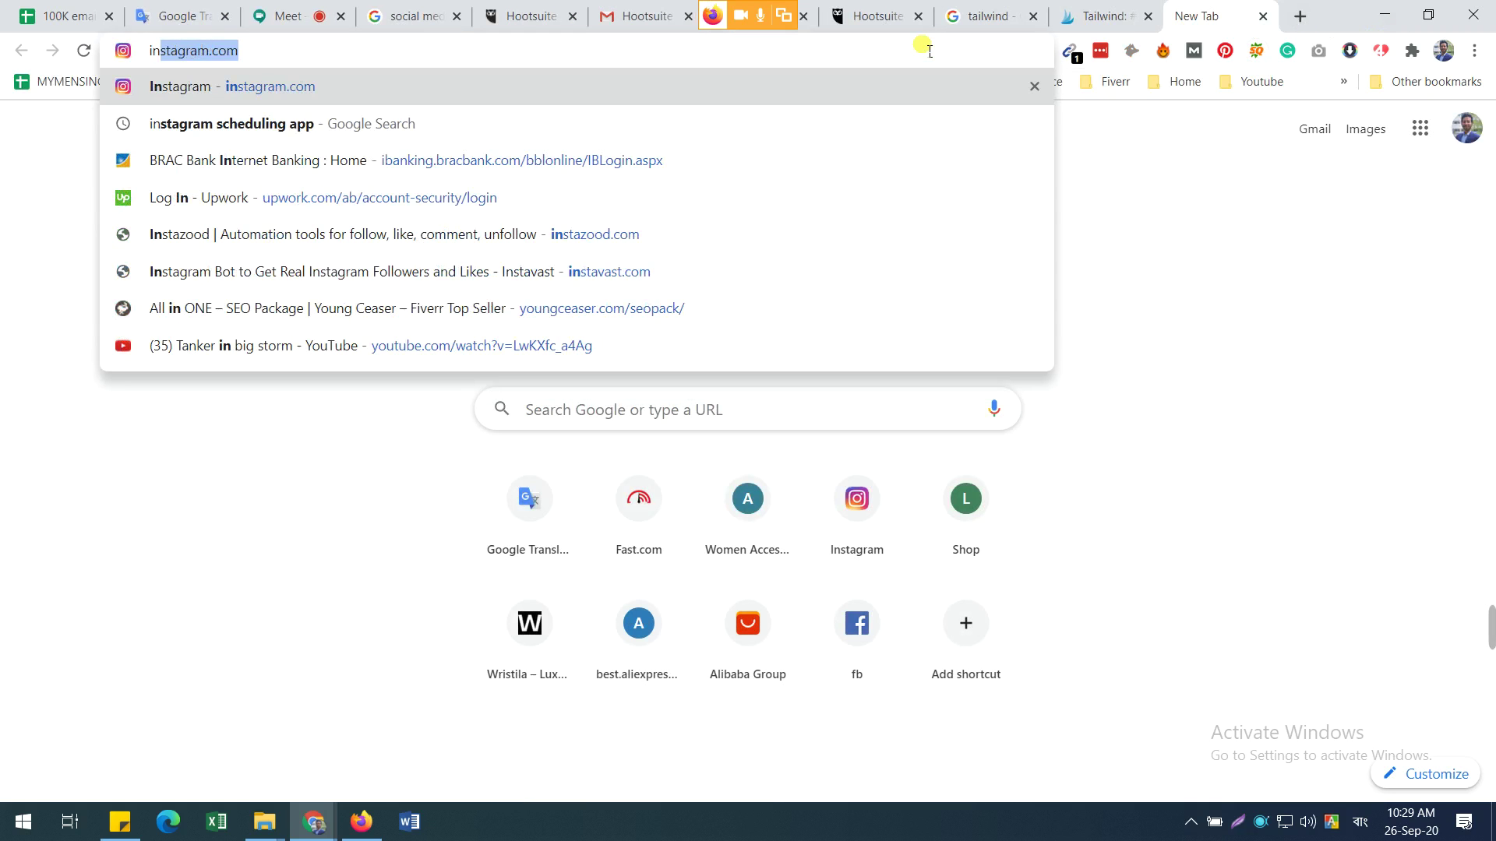
pyautogui.press('BackSpace')
pyautogui.press('BackSpace')
pyautogui.write('conos')
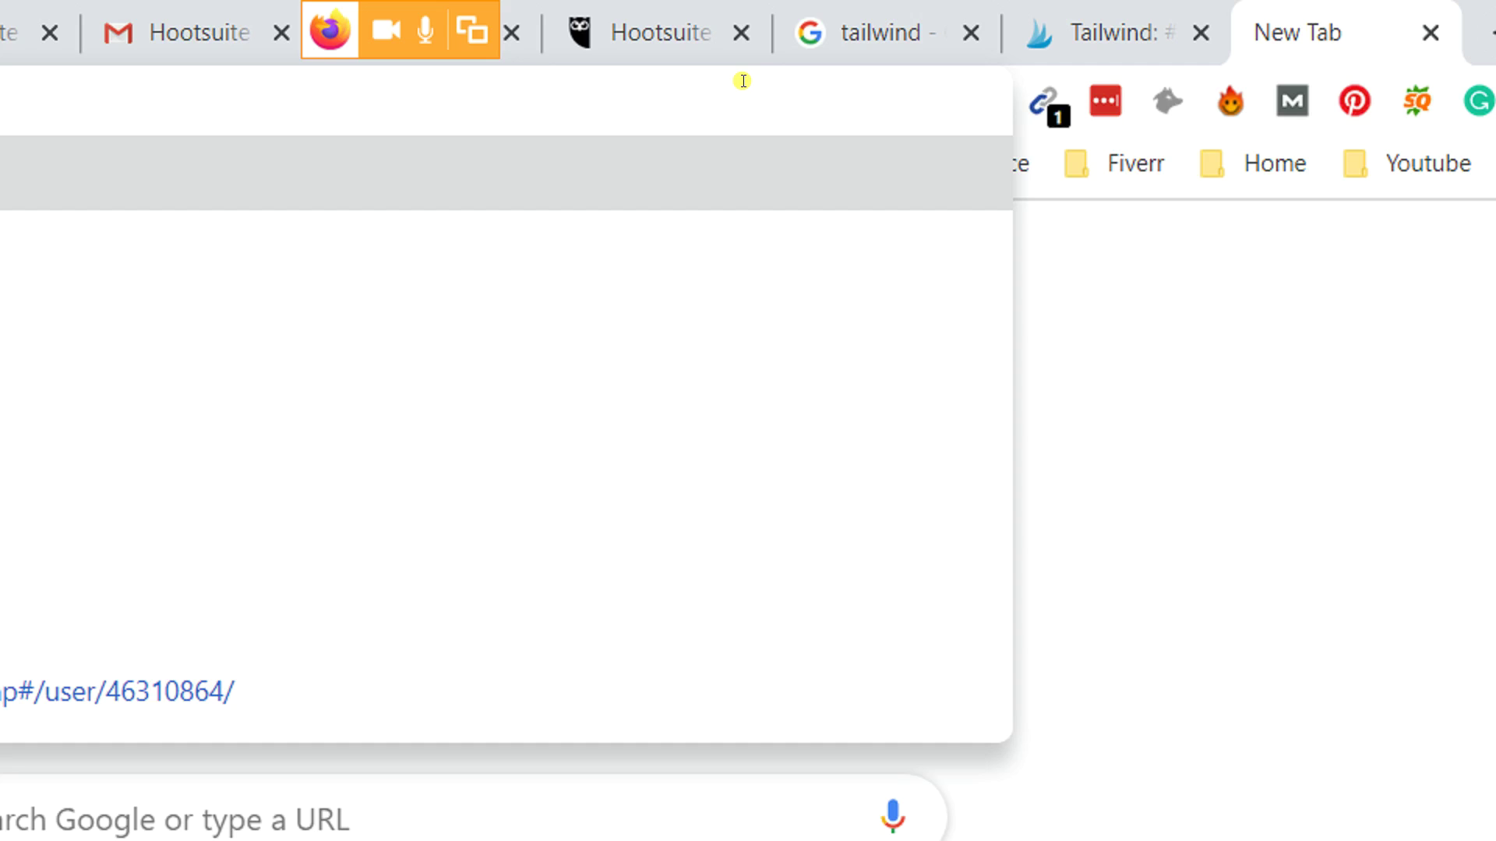
pyautogui.press('Escape')
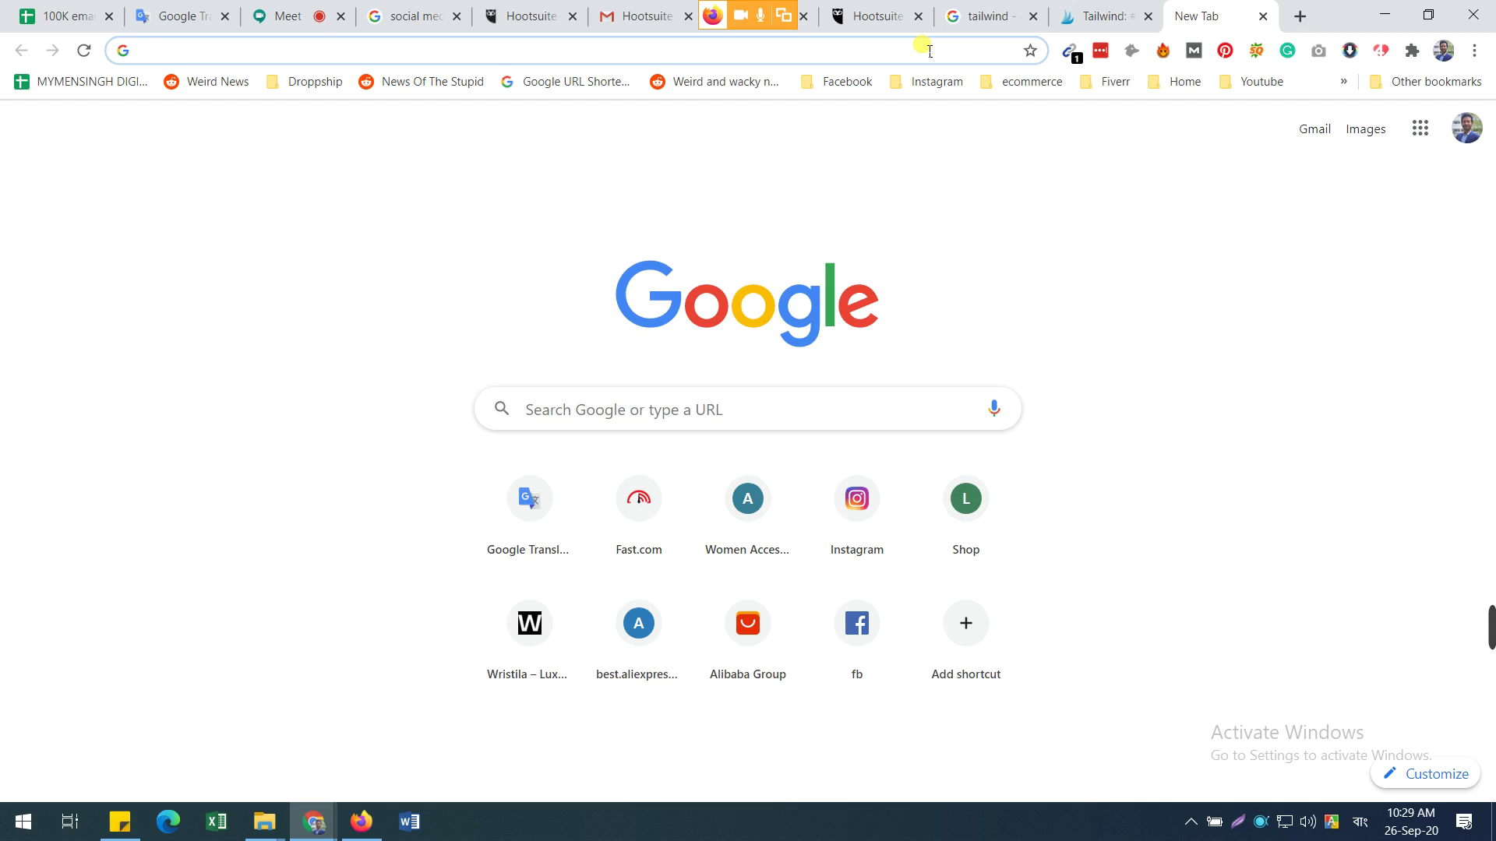
pyautogui.write('icono')
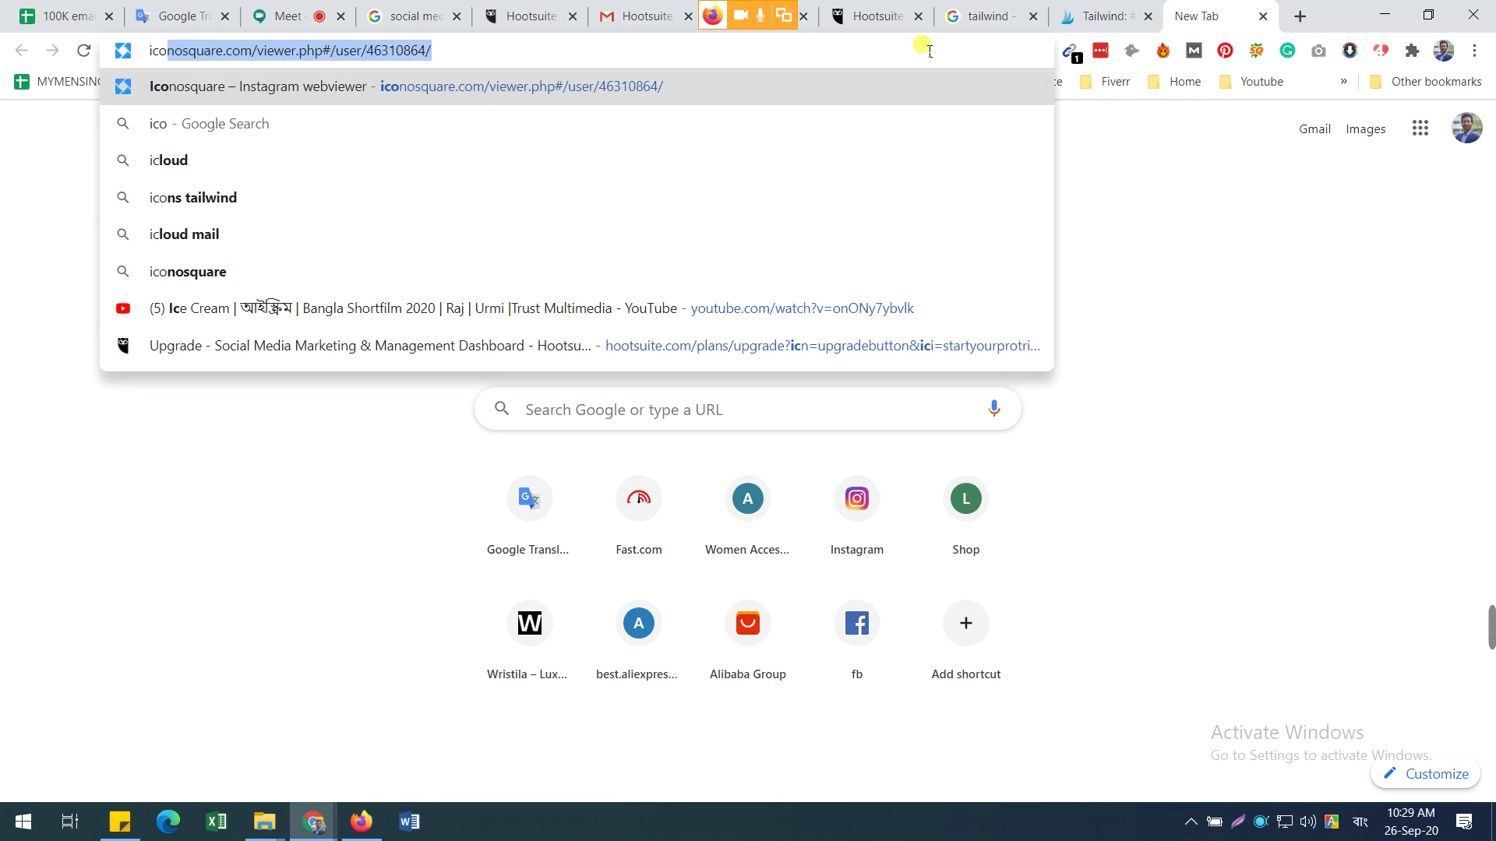
pyautogui.write('squ')
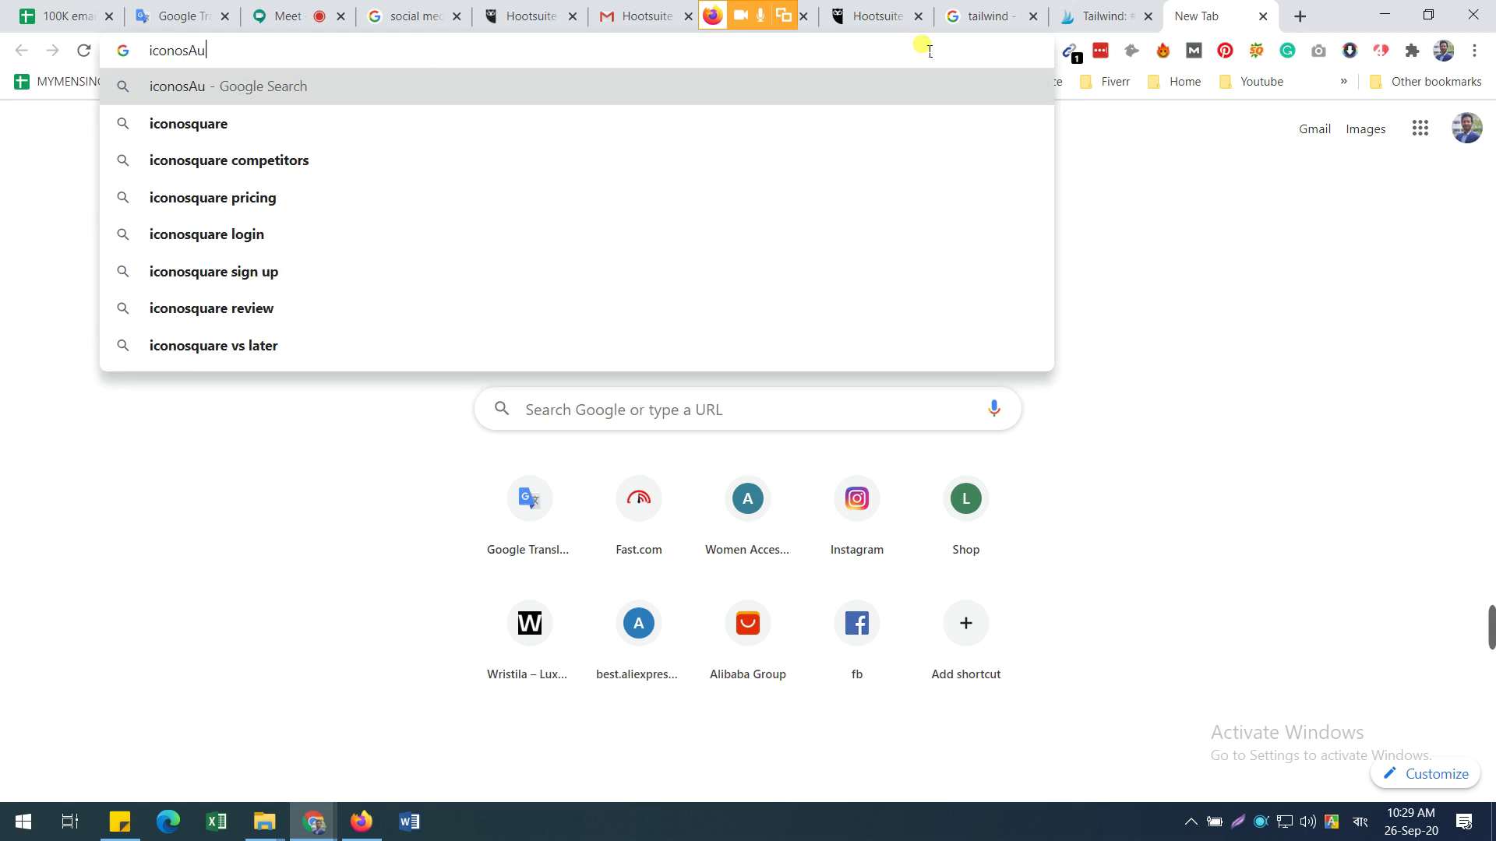
pyautogui.press('BackSpace')
pyautogui.press('BackSpace')
pyautogui.write('Quare')
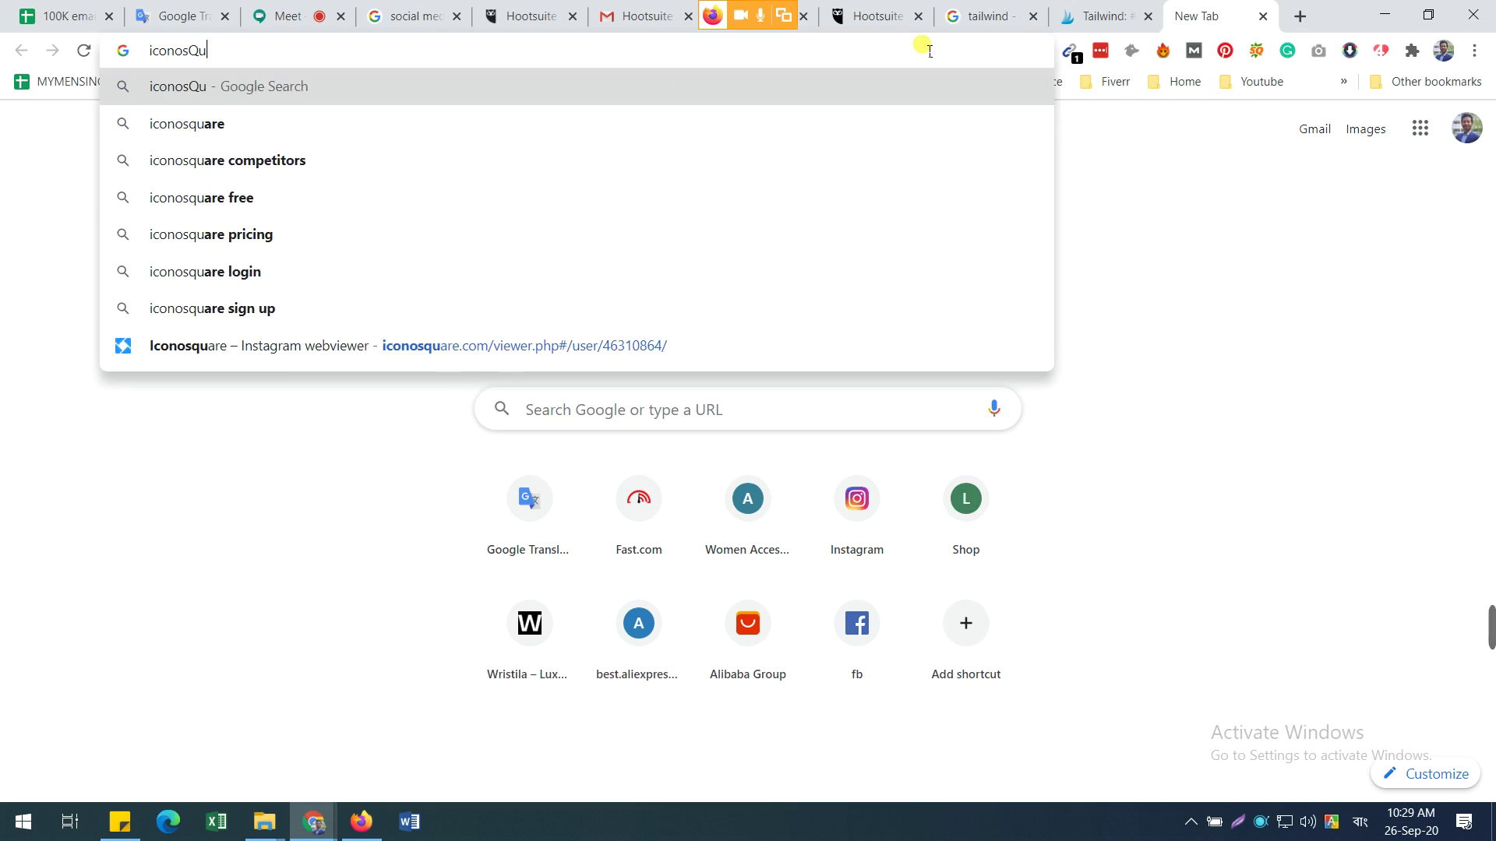
pyautogui.press('Return')
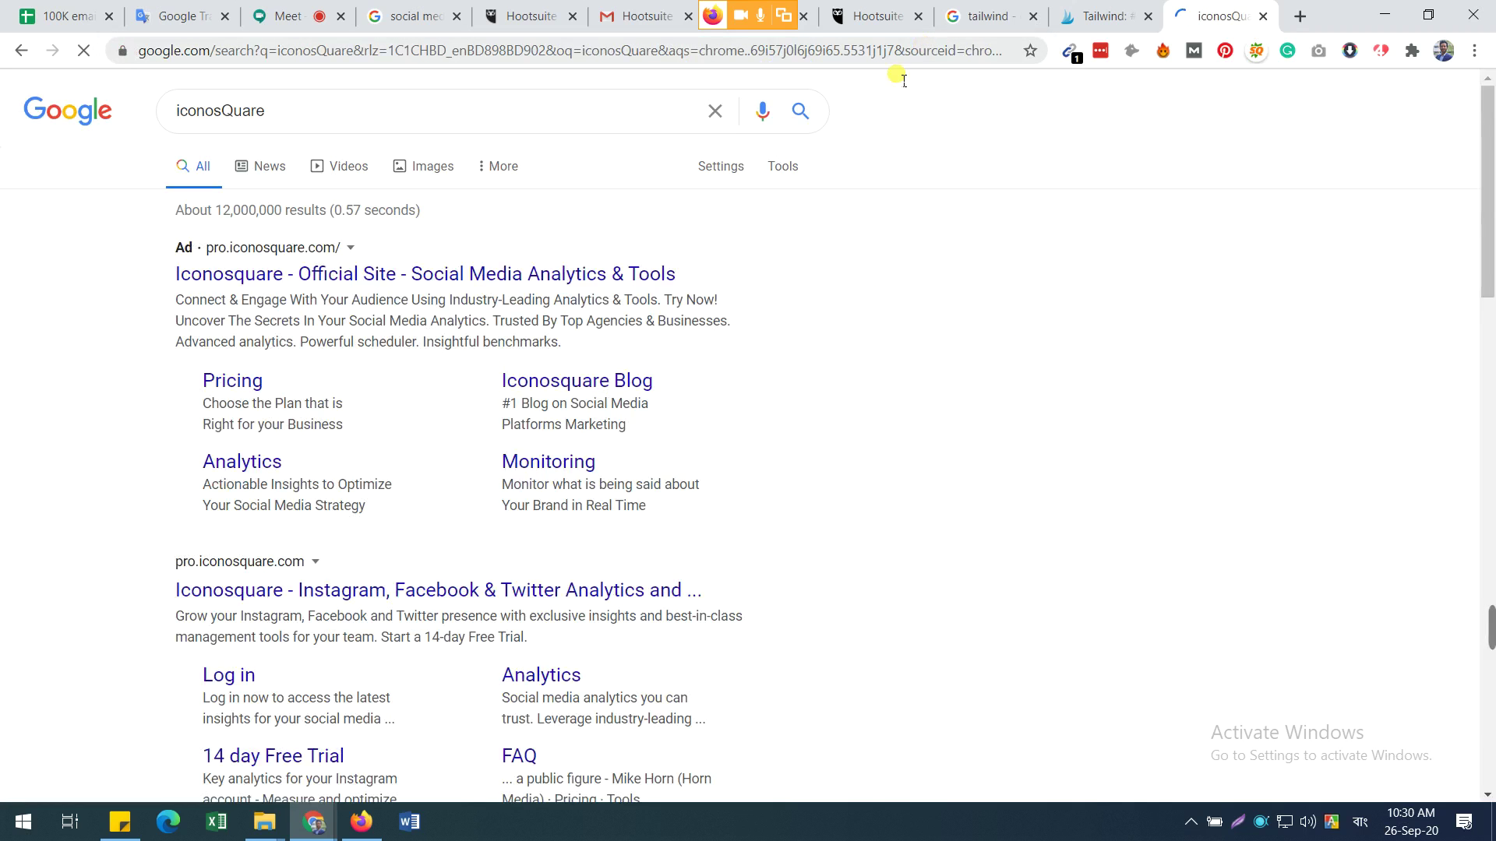
pyautogui.scroll(-2, 216, 409)
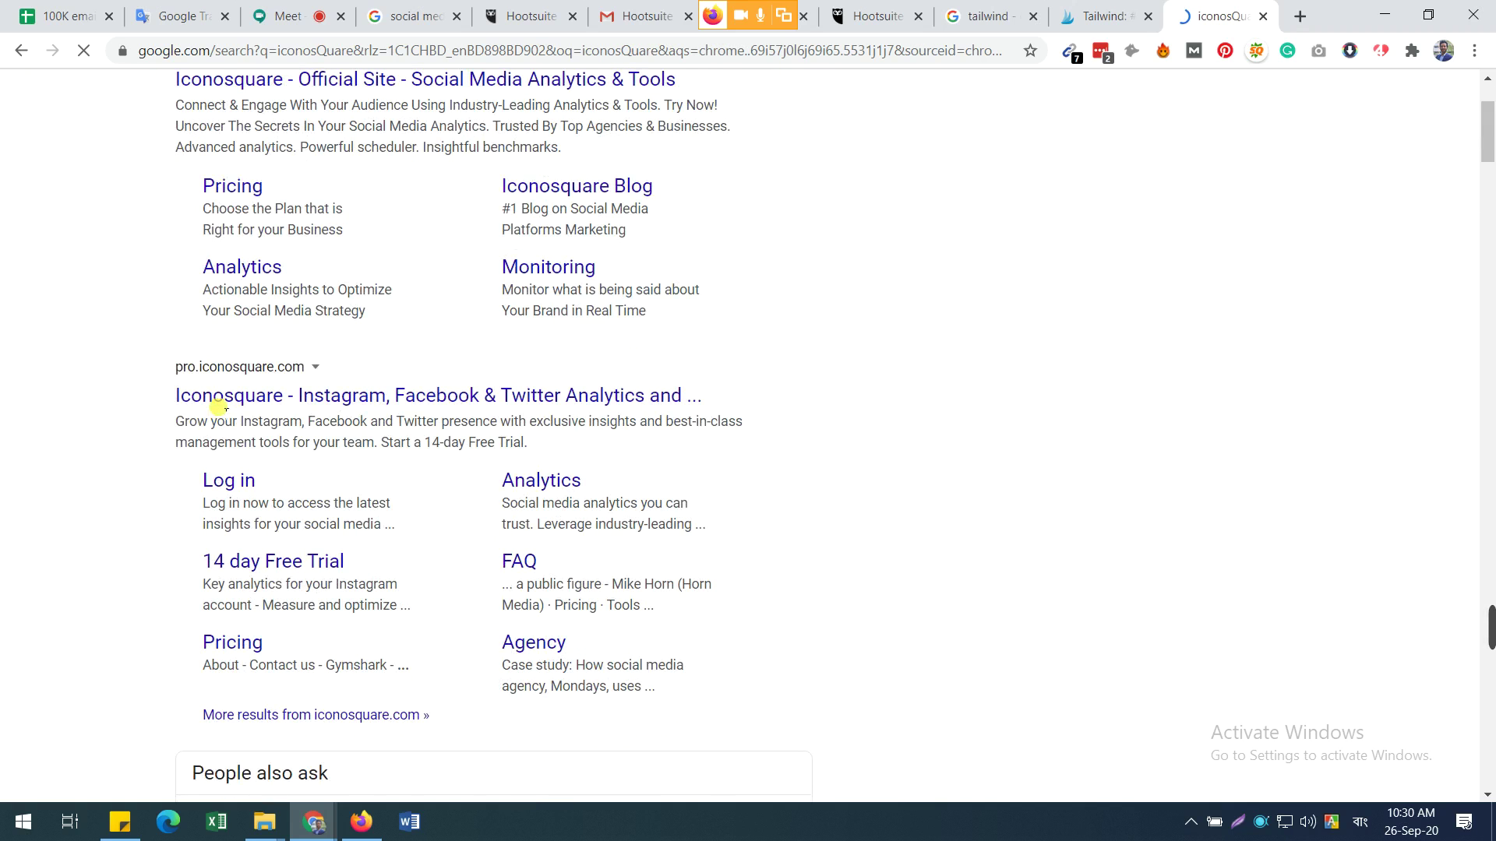
pyautogui.click(222, 405)
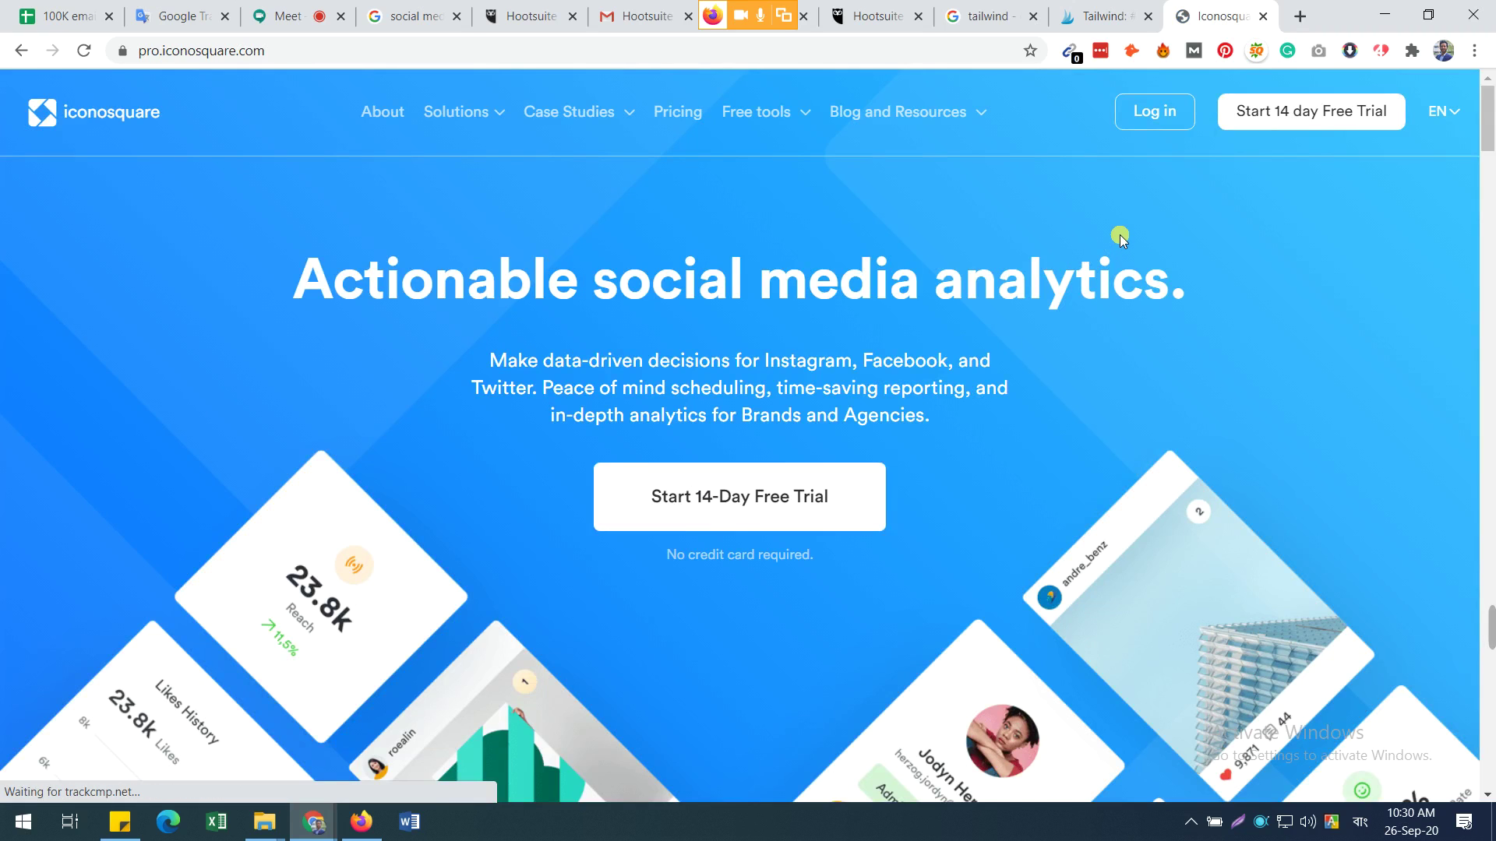
# Step: Compare the Pro ($29/mo), Advanced ($59/mo) and Agency plans, then start the 14-day free trial
pyautogui.click(675, 118)
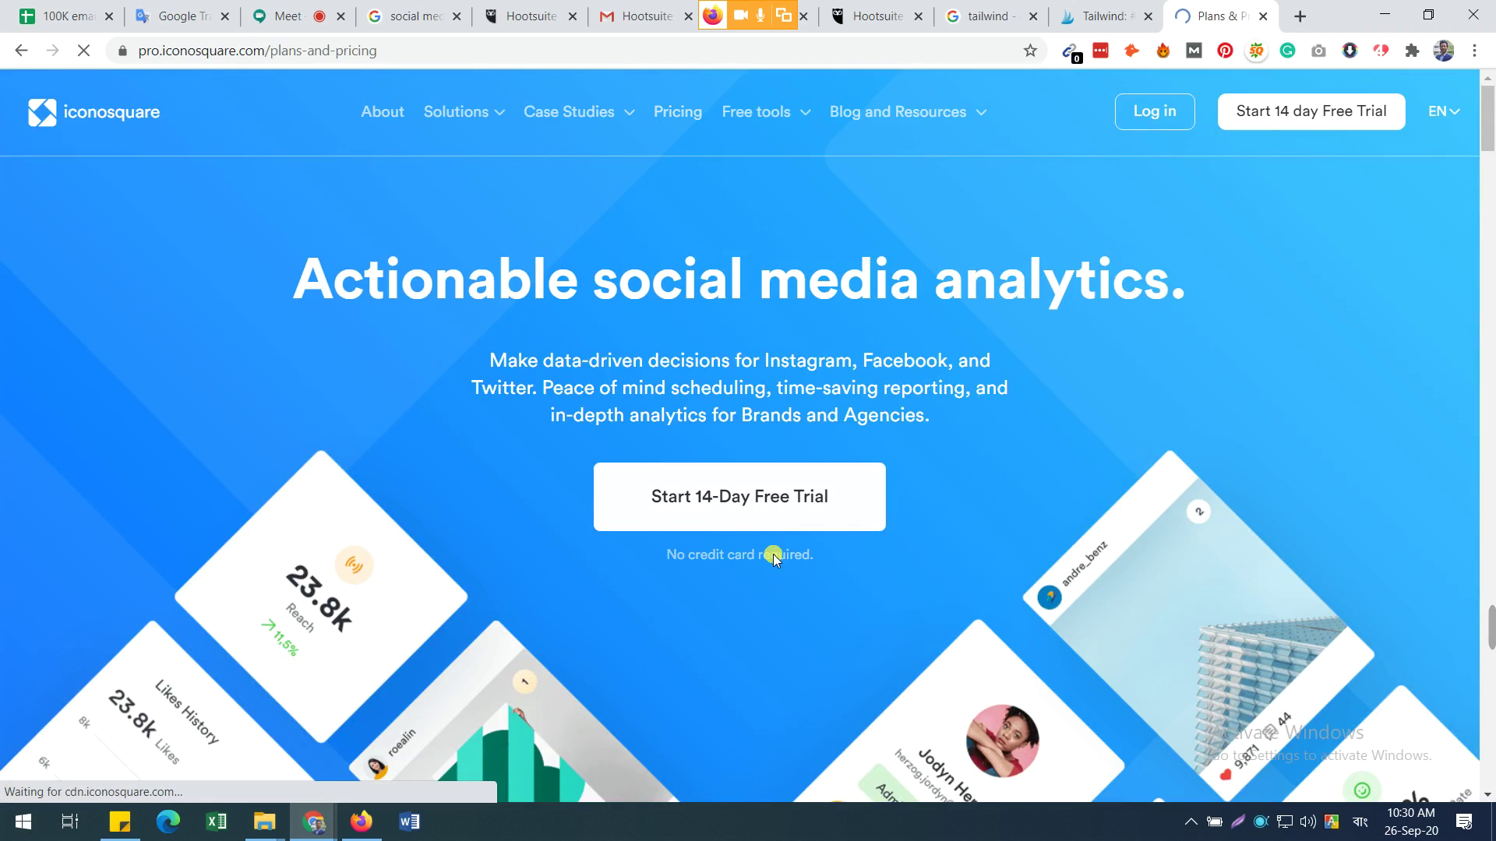
pyautogui.scroll(-3, 285, 483)
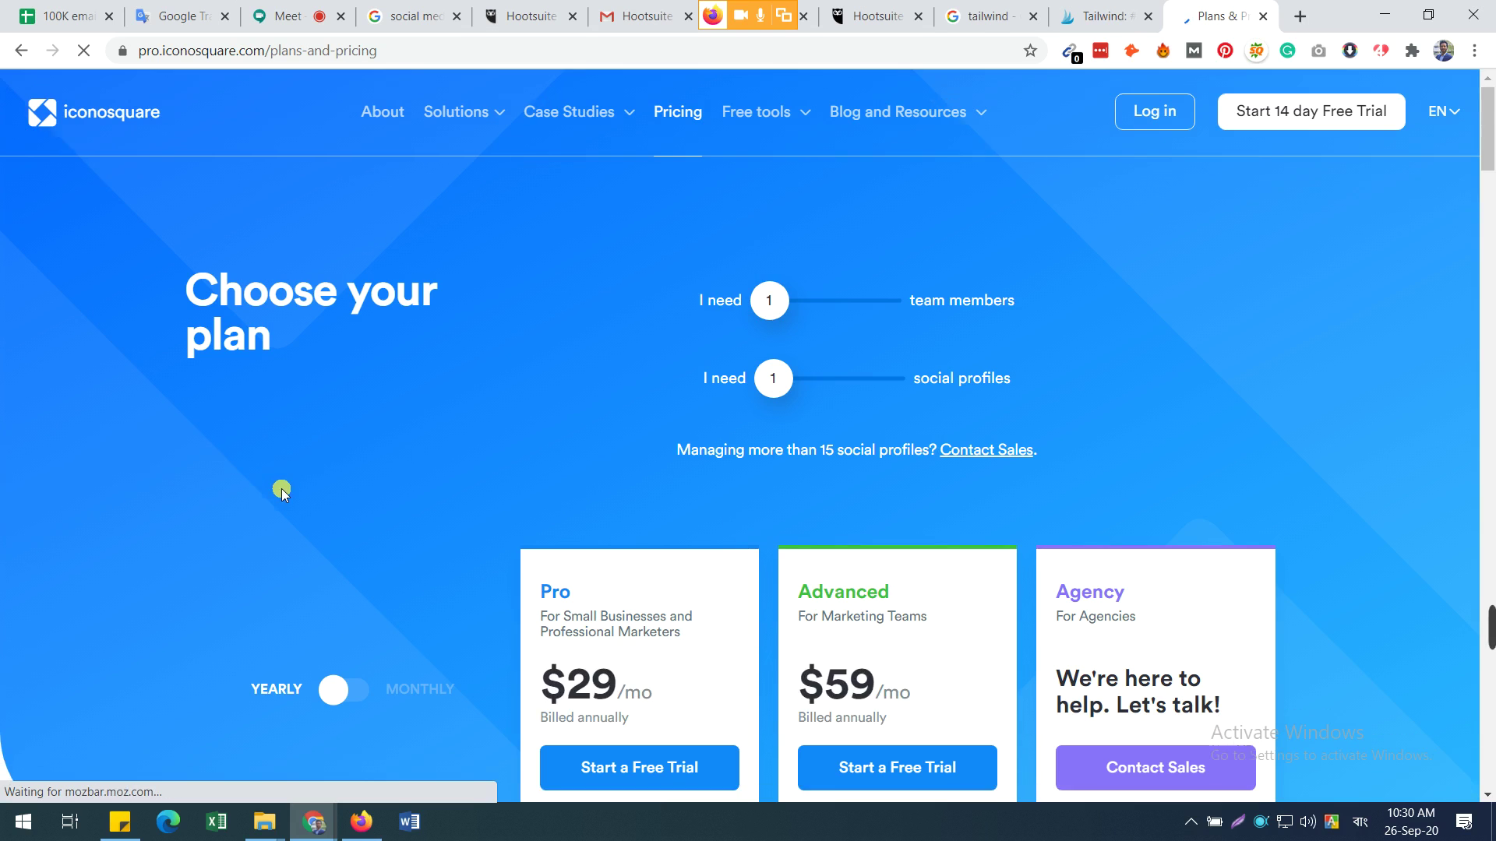
pyautogui.scroll(-8, 296, 471)
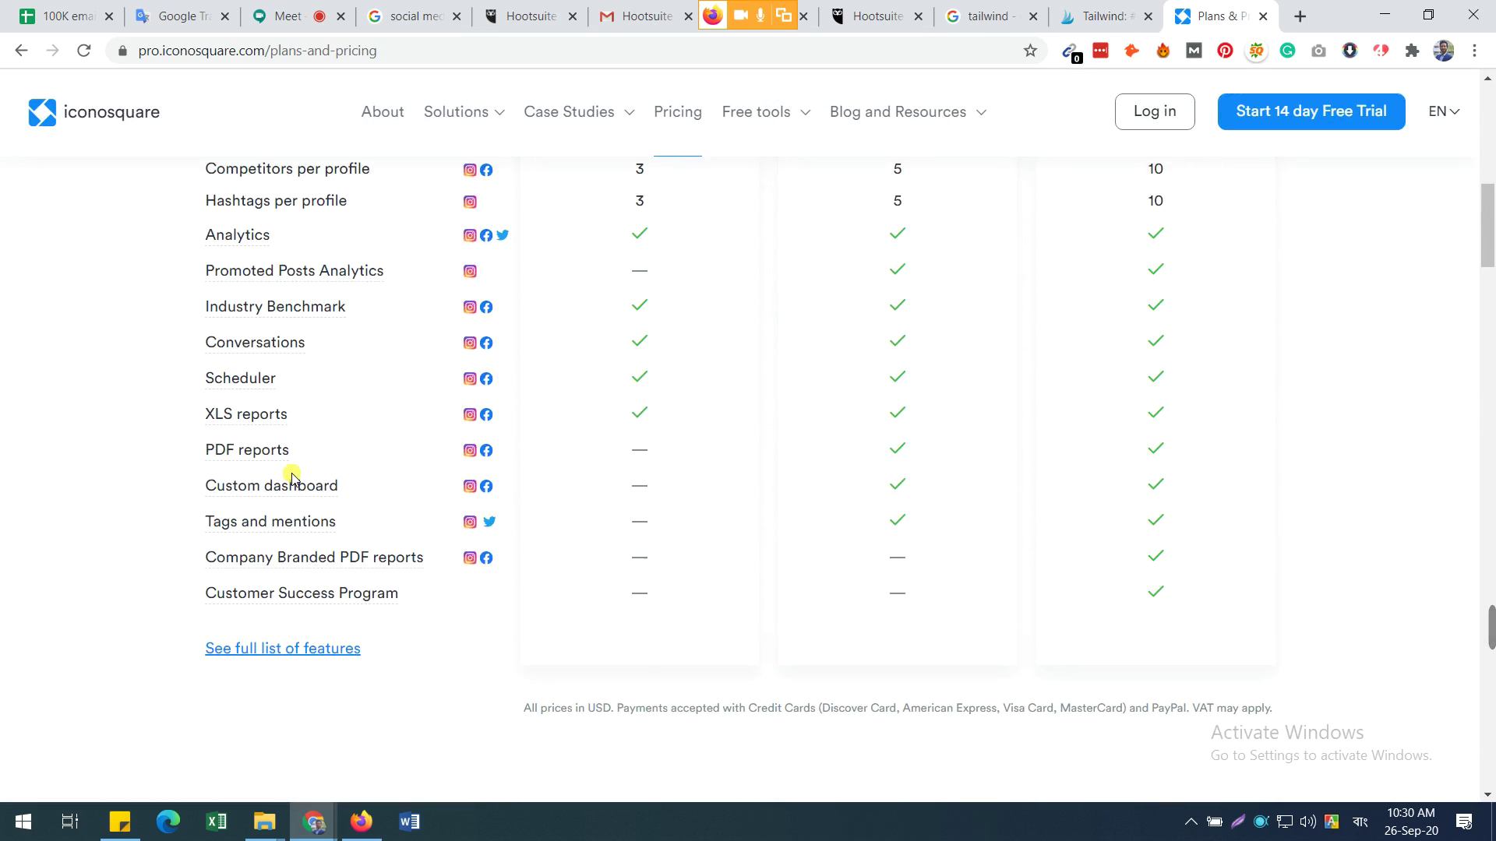
pyautogui.scroll(2, 293, 477)
pyautogui.scroll(8, 292, 477)
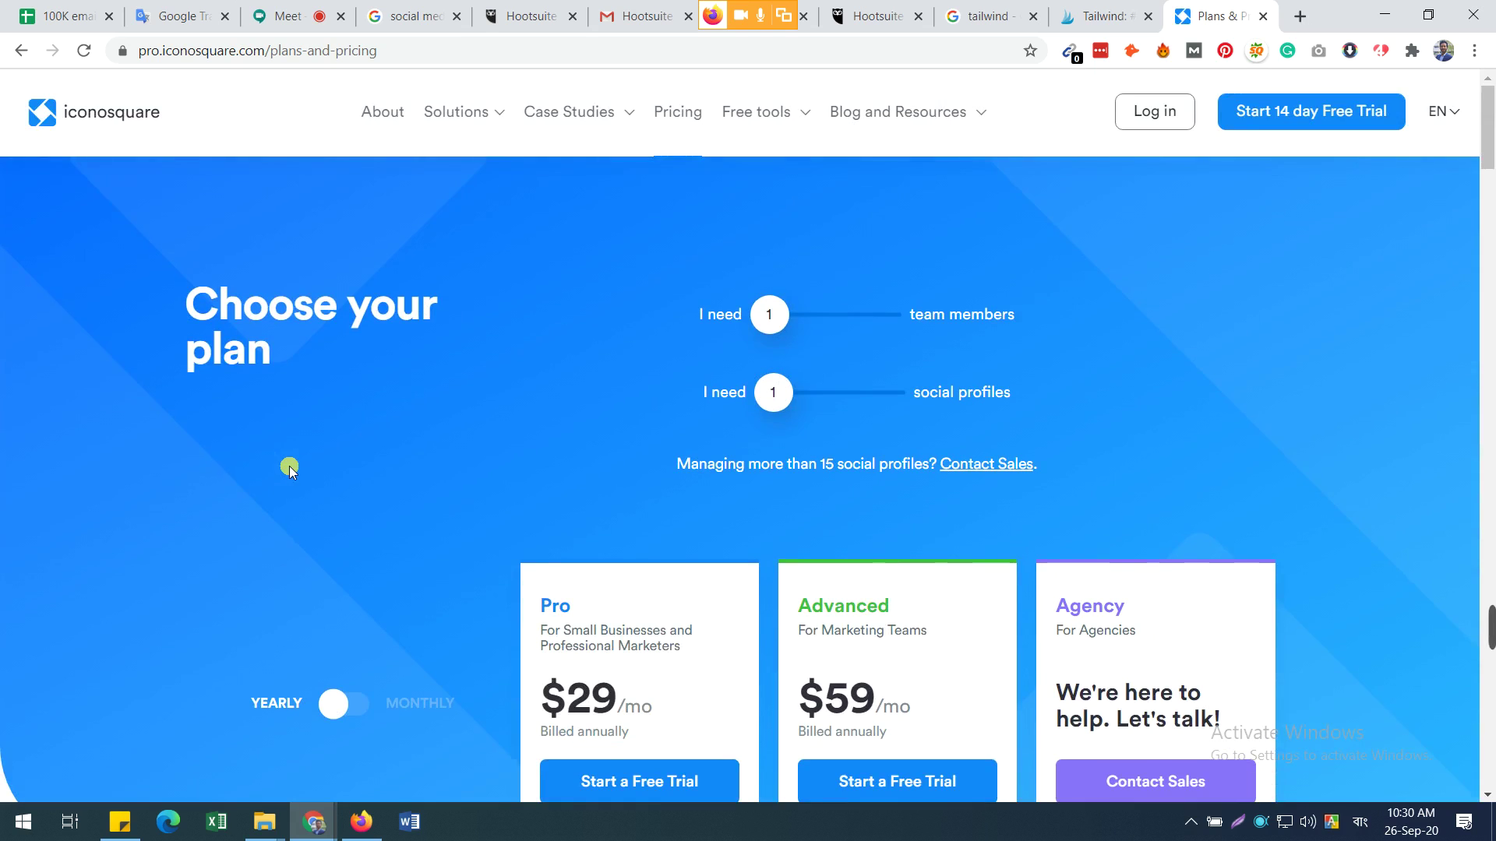
pyautogui.scroll(-3, 290, 470)
pyautogui.scroll(3, 288, 466)
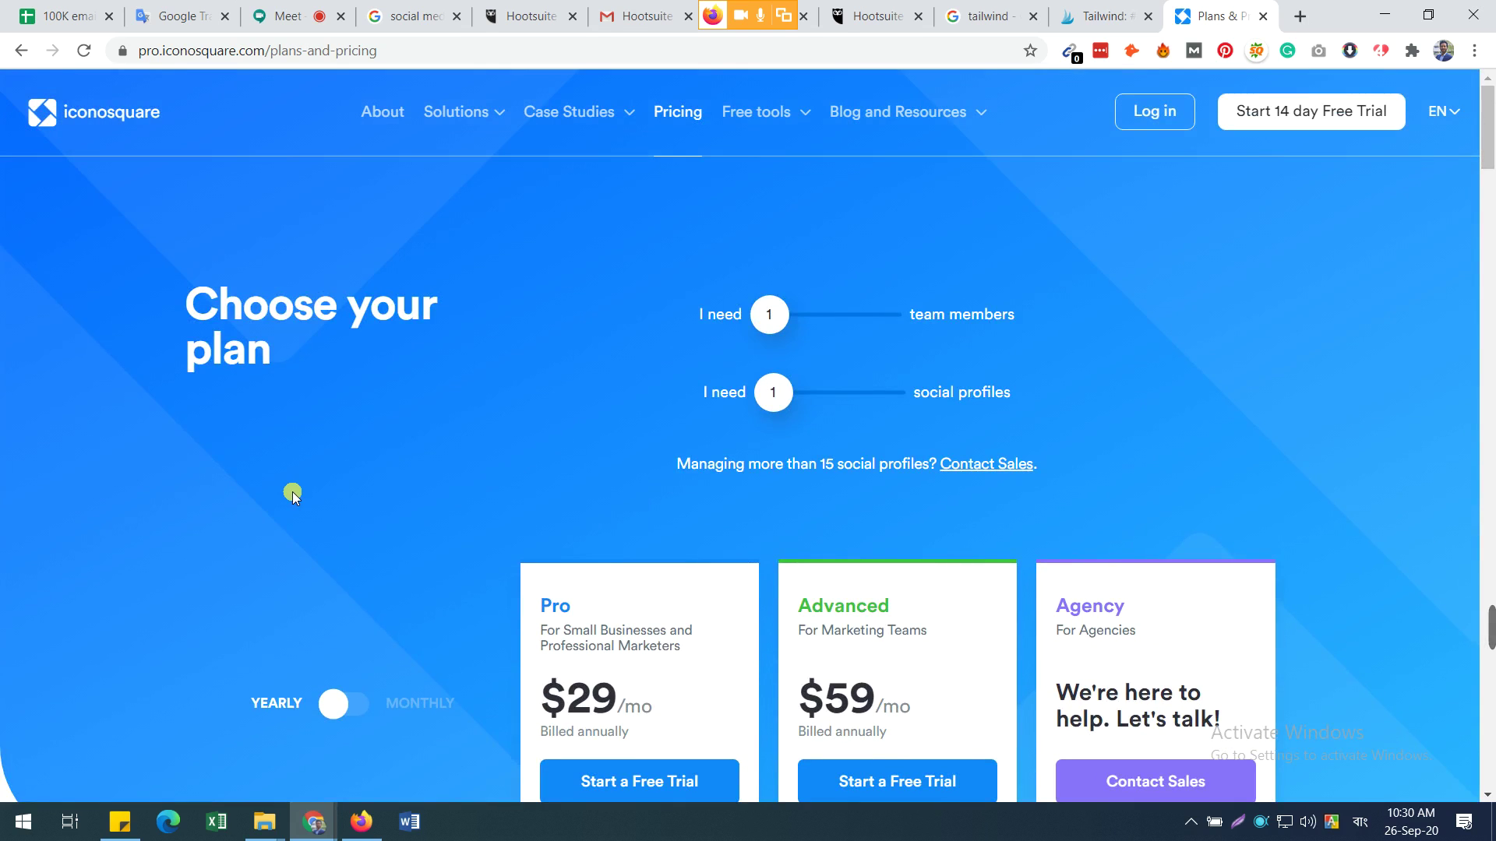
pyautogui.click(1287, 111)
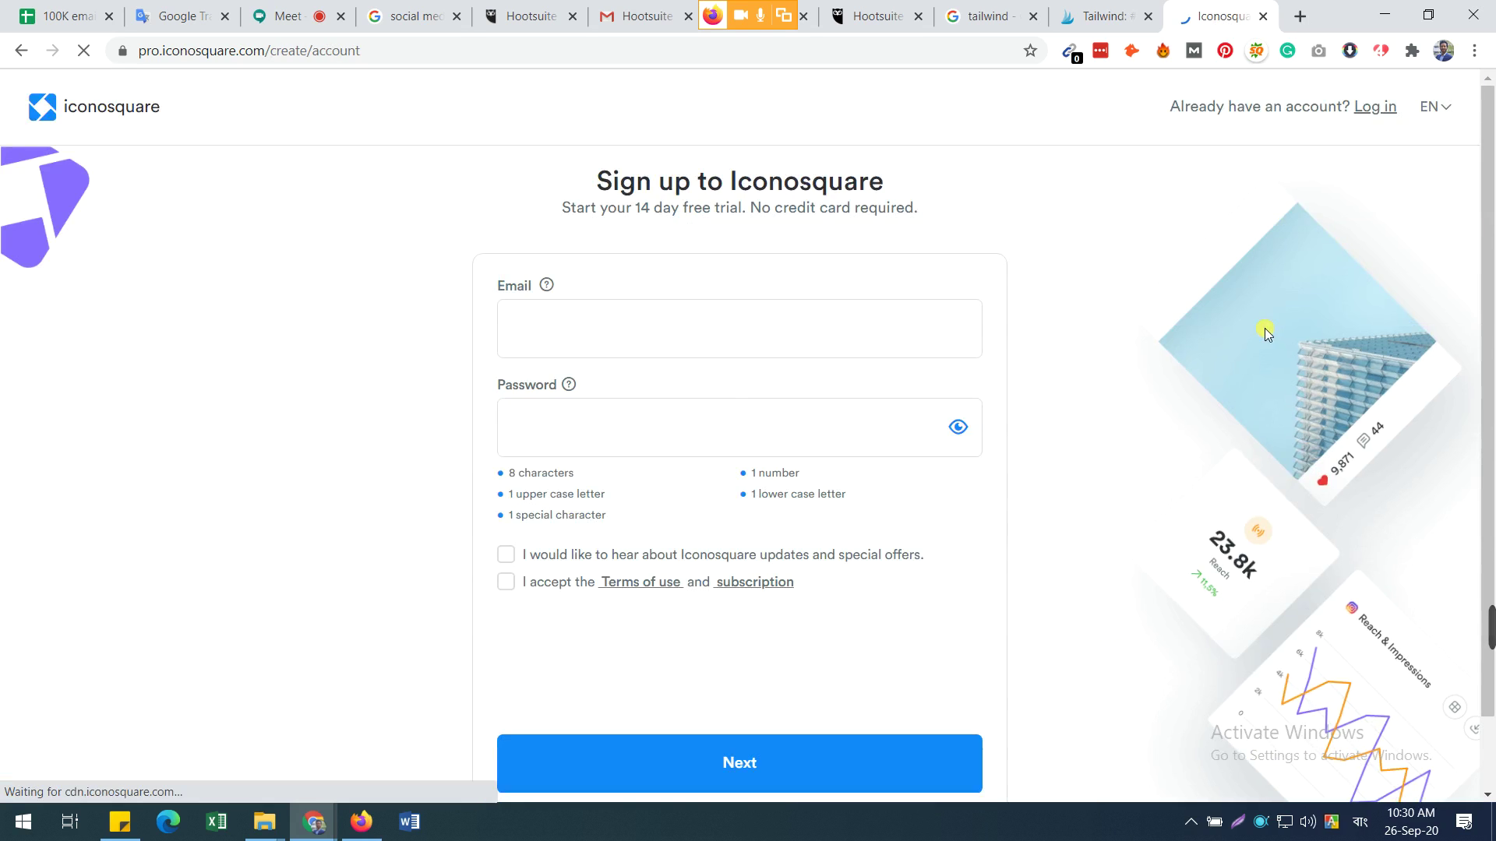
# Step: Opt in to Iconosquare updates, accept the terms of use, and fill in the sign-up email address
pyautogui.scroll(-1, 718, 401)
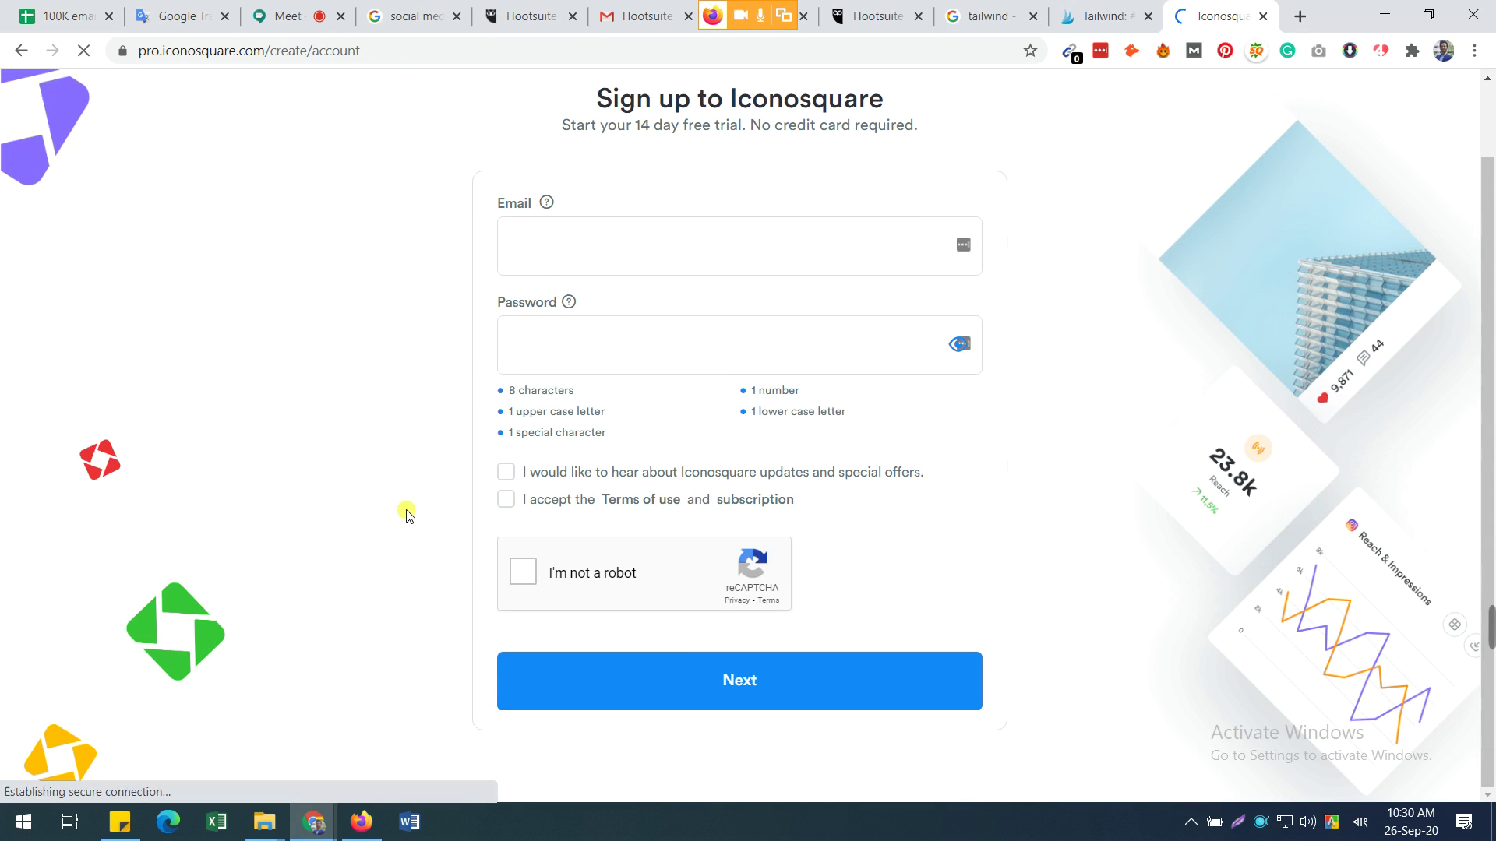
pyautogui.click(507, 472)
pyautogui.click(506, 499)
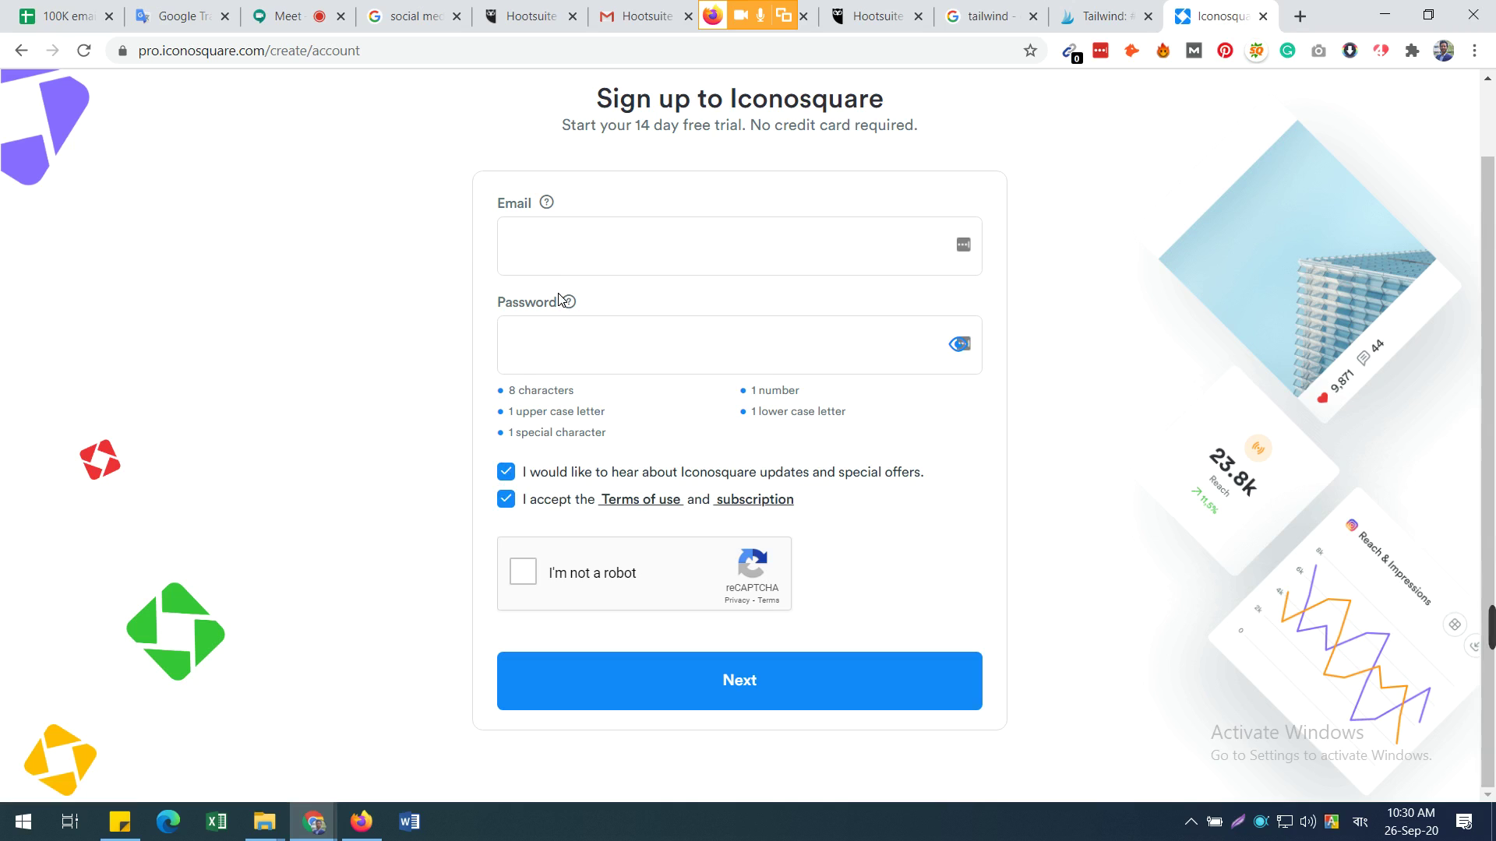
pyautogui.click(575, 255)
pyautogui.click(574, 256)
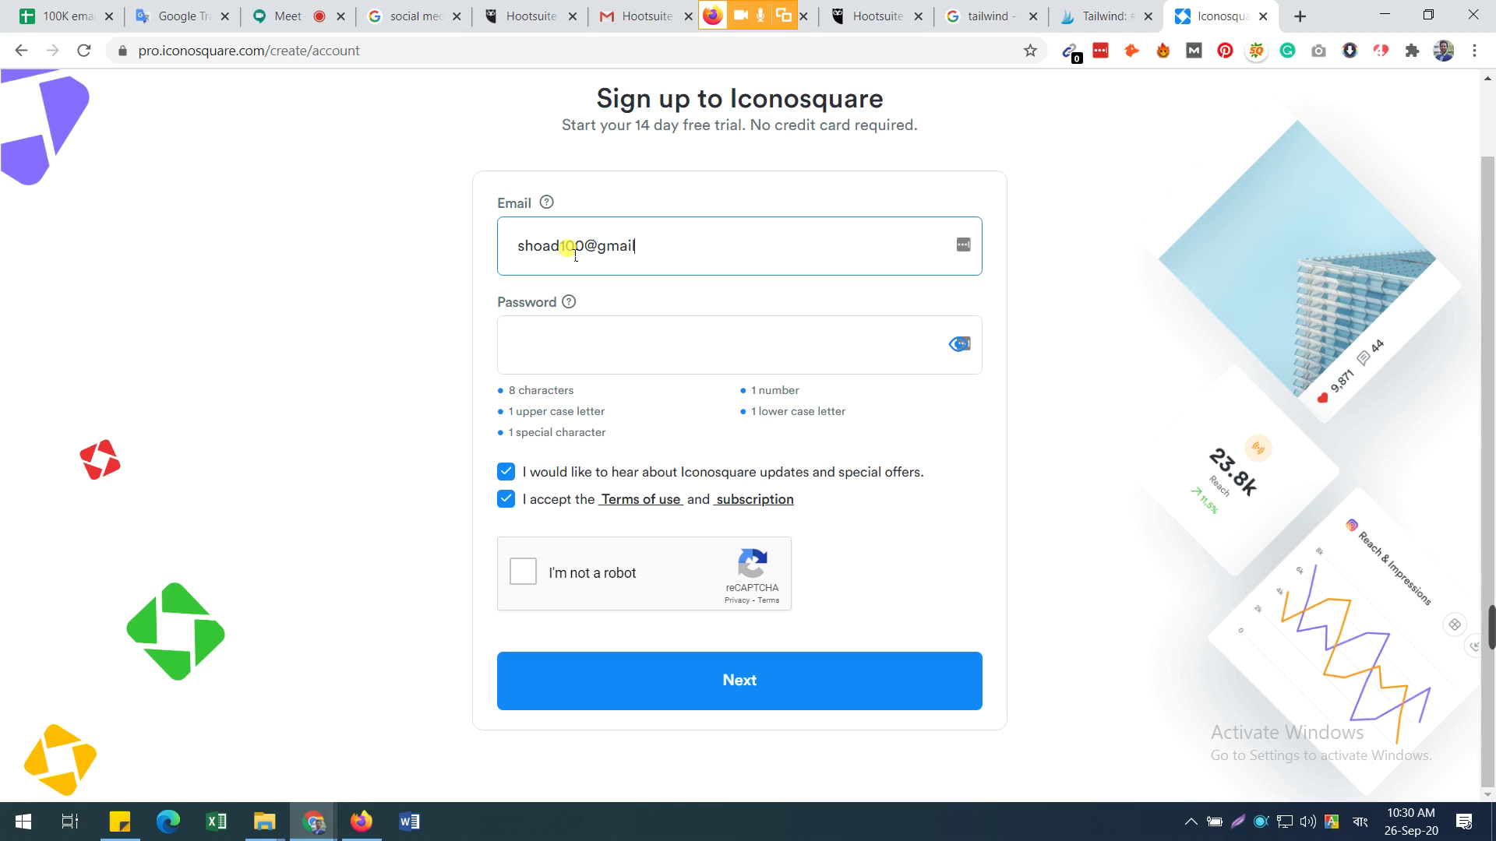
# Step: Enter the account password and submit the trial sign-up details
pyautogui.click(570, 366)
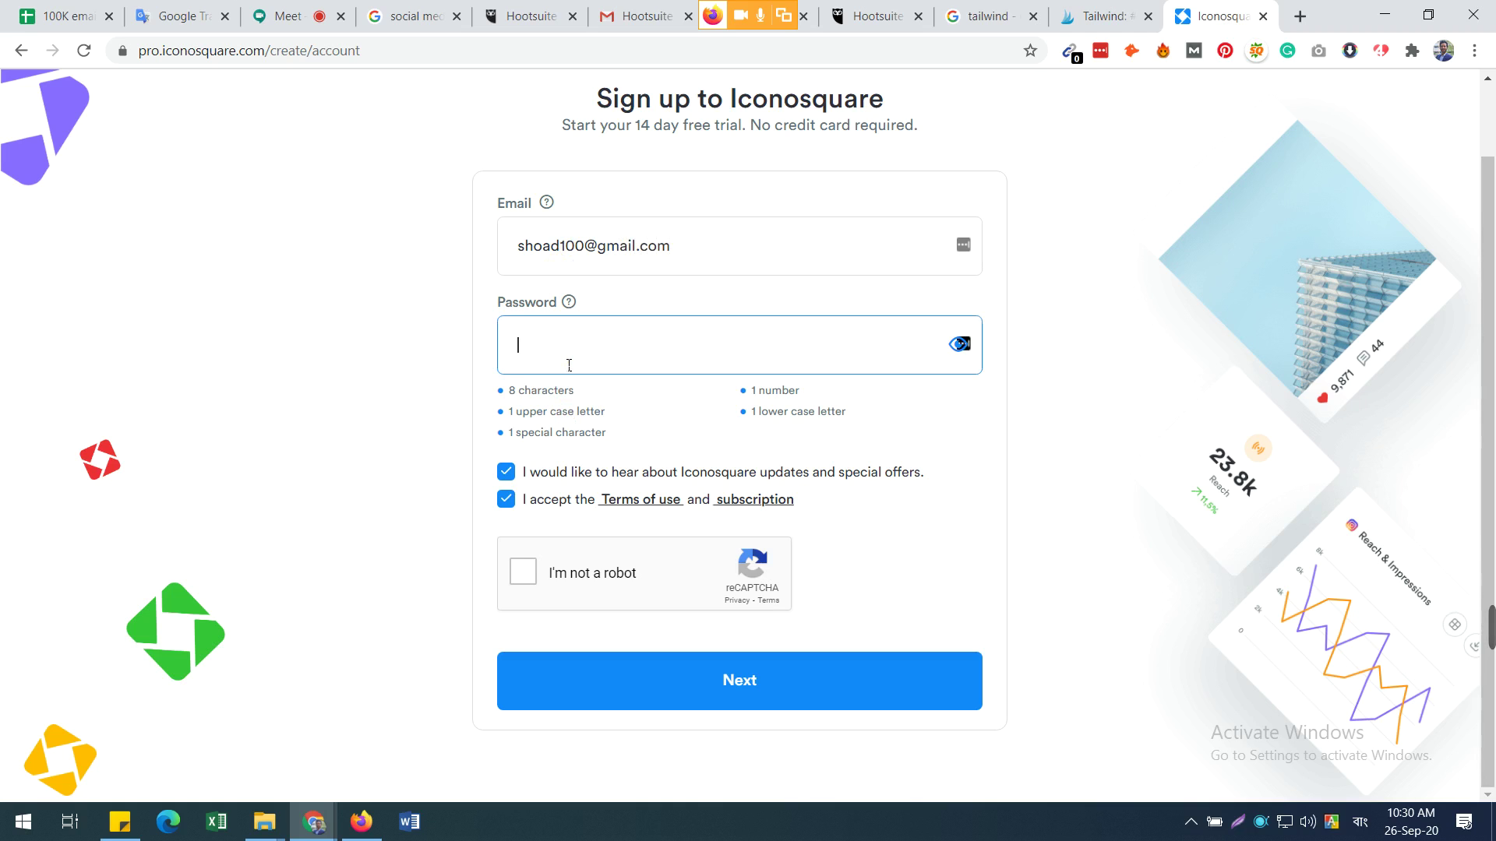
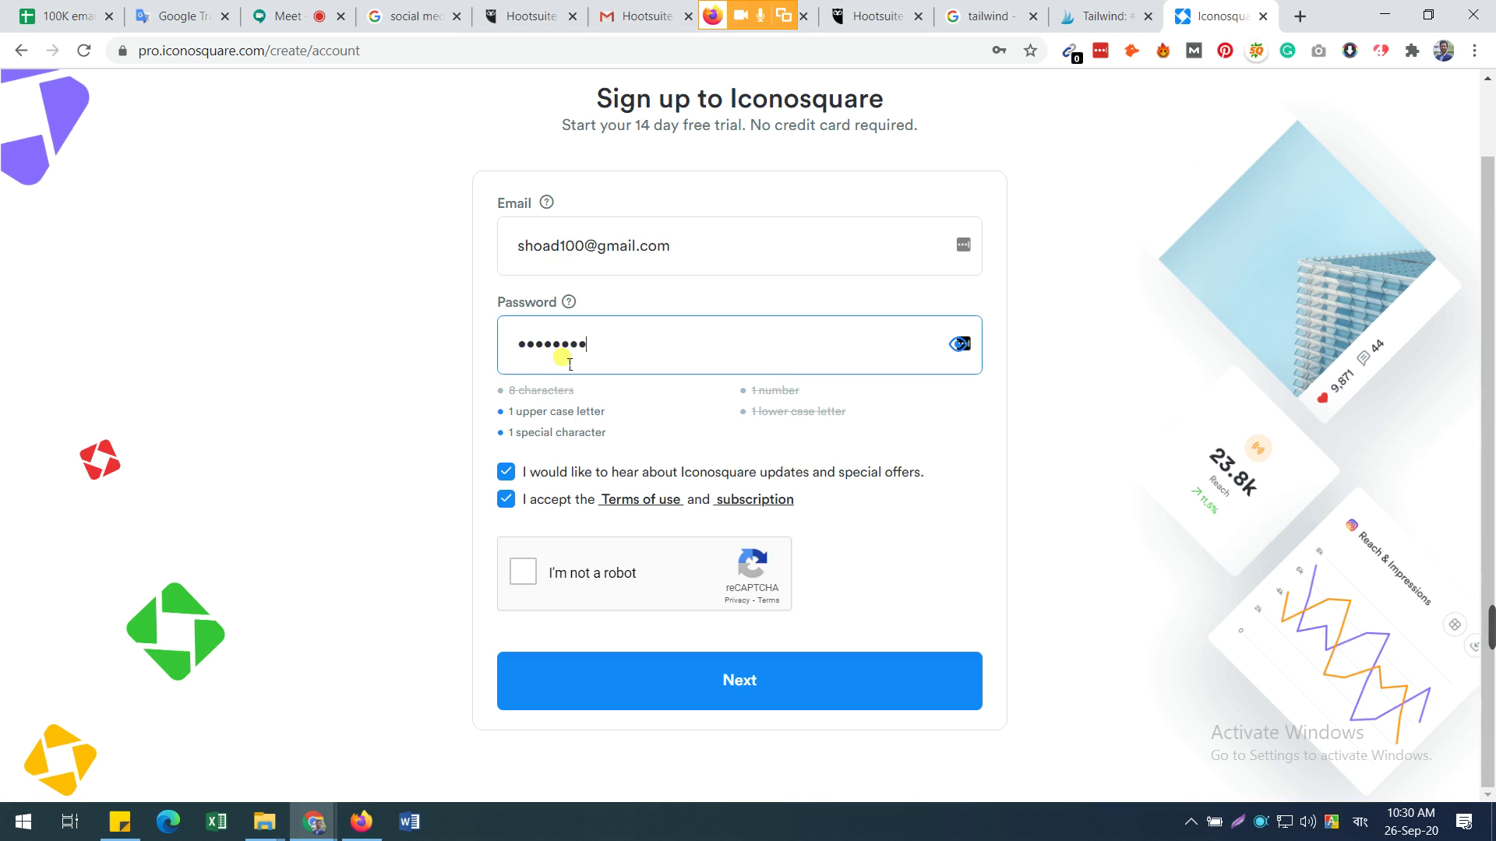
pyautogui.hotkey('ctrl', 'a')
pyautogui.press('BackSpace')
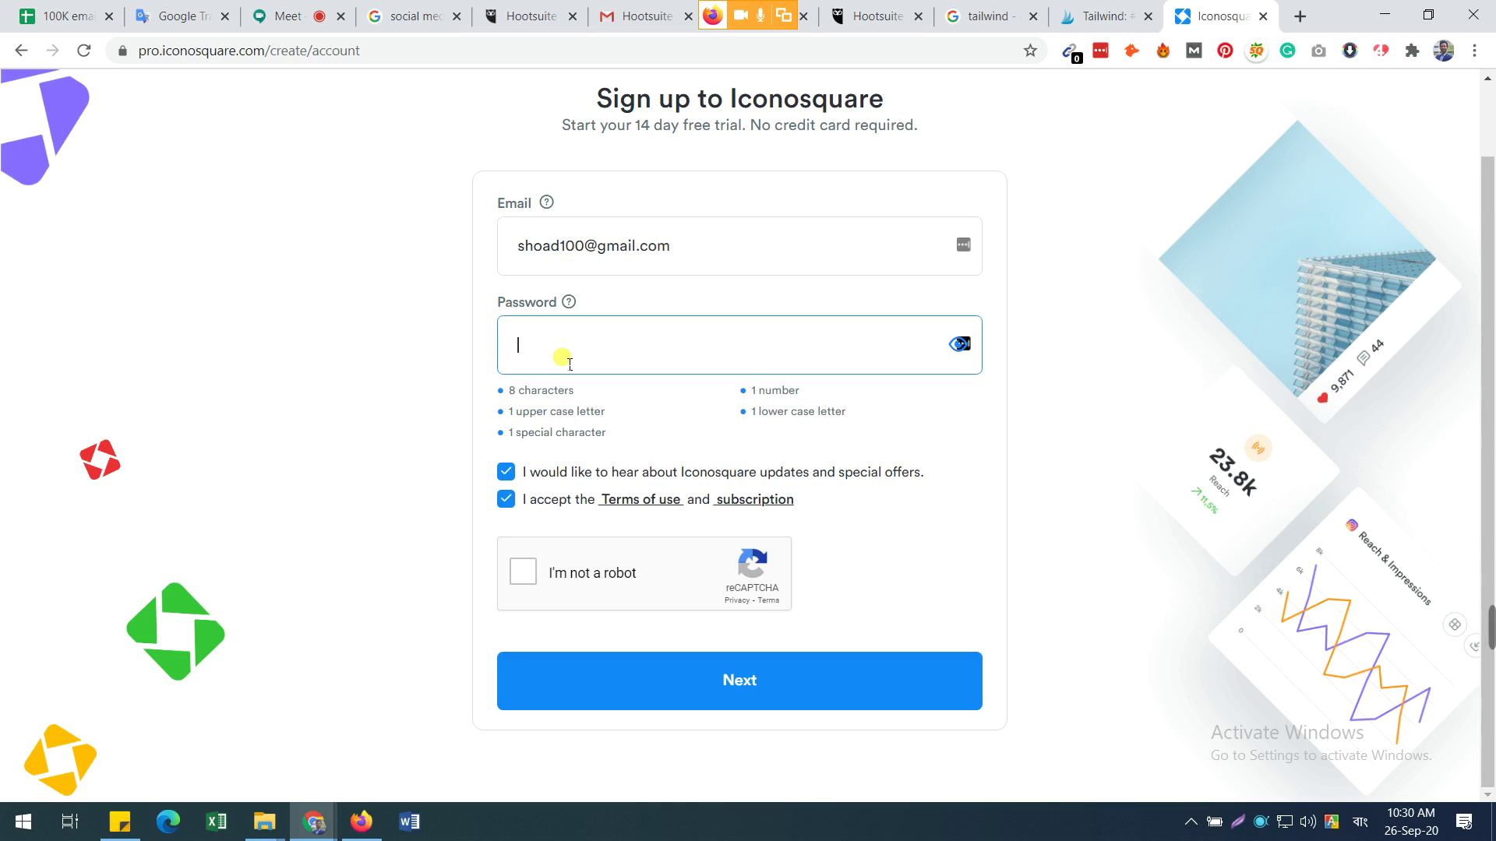
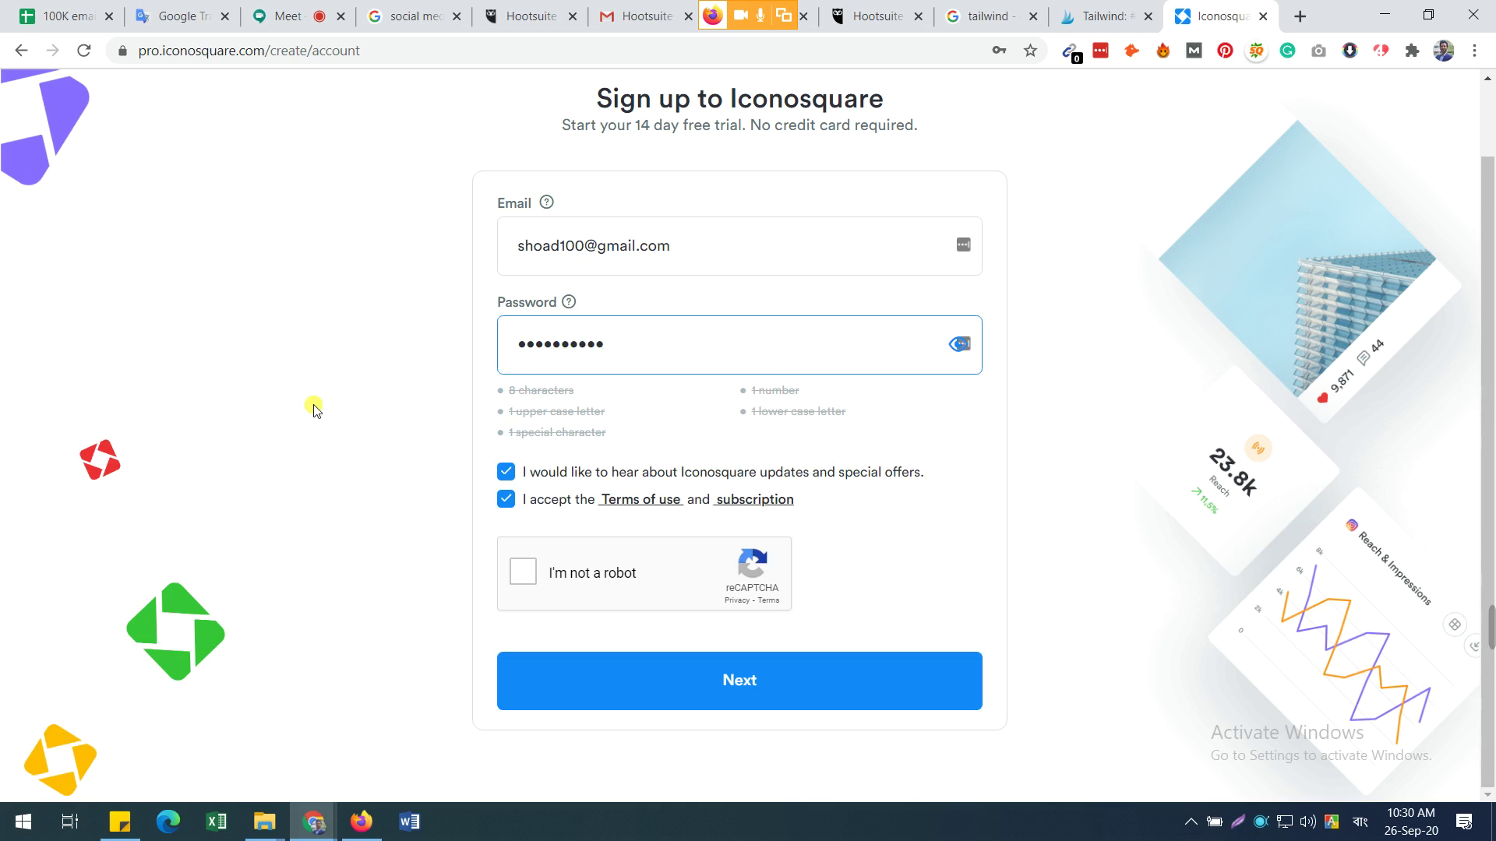
pyautogui.click(550, 611)
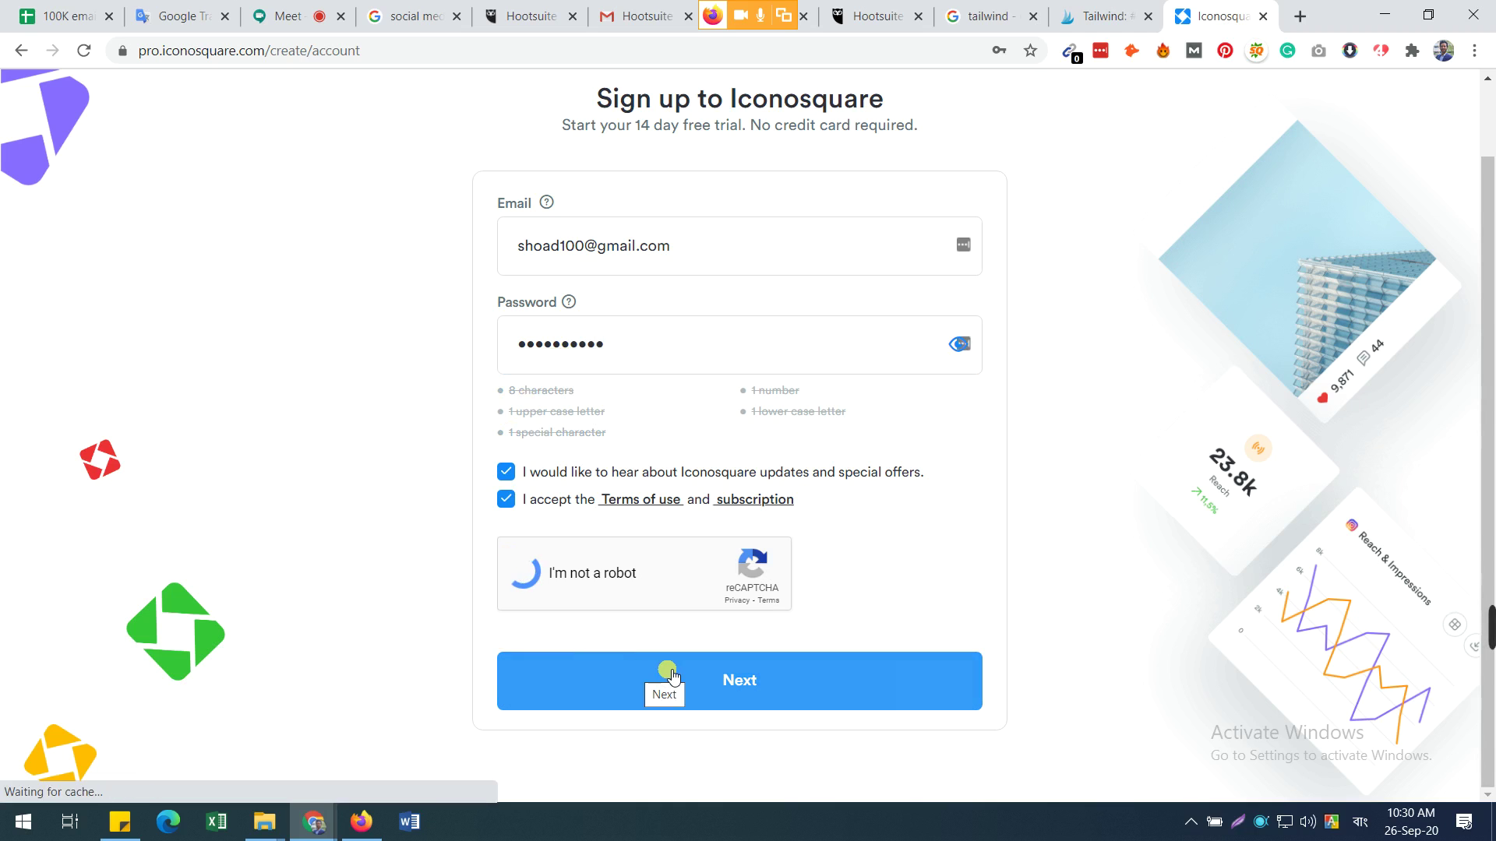
pyautogui.click(738, 682)
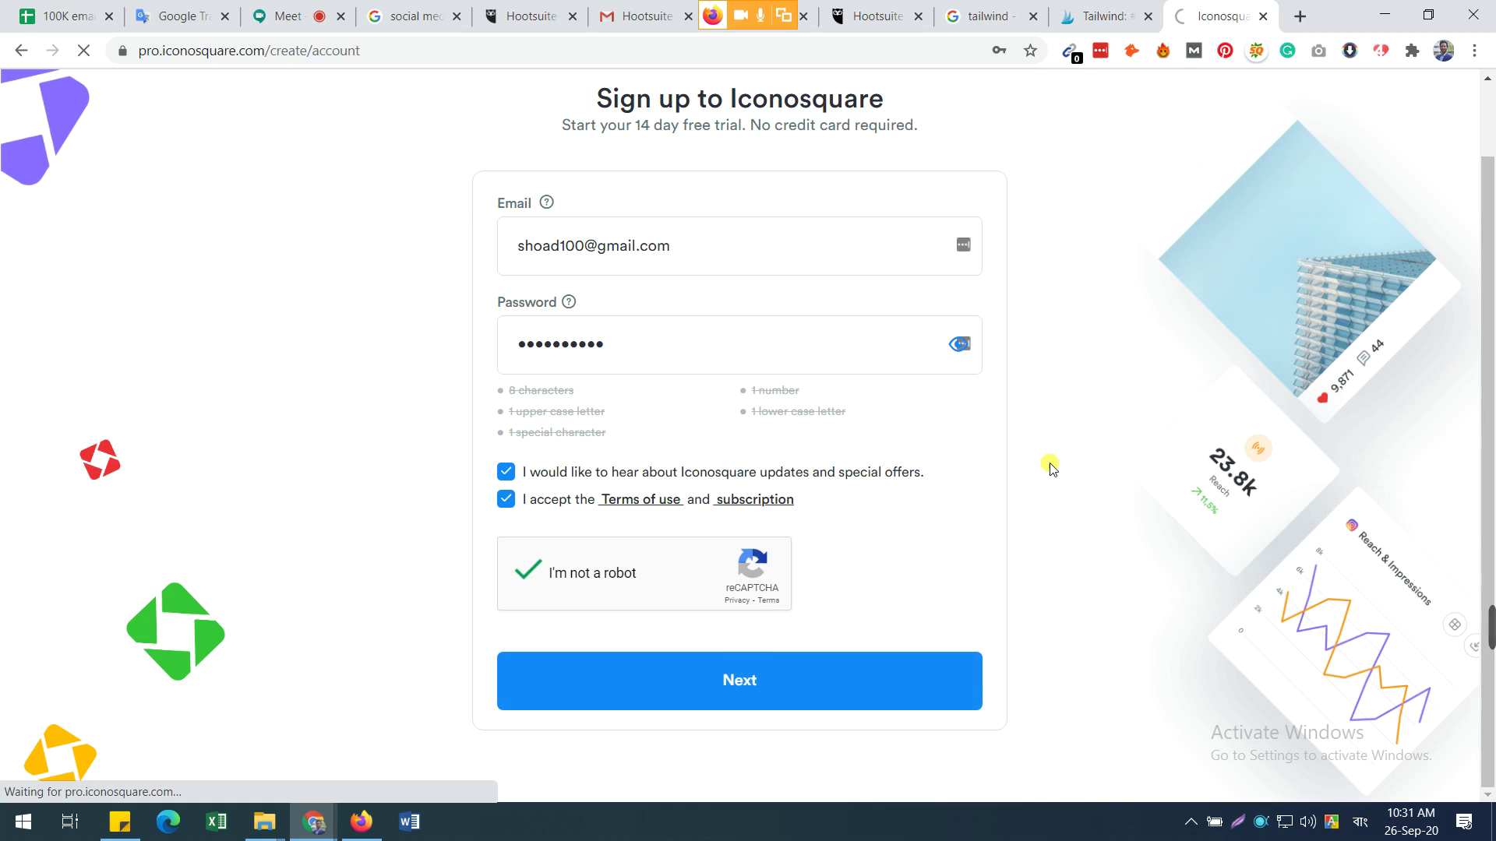
pyautogui.tripleClick(643, 247)
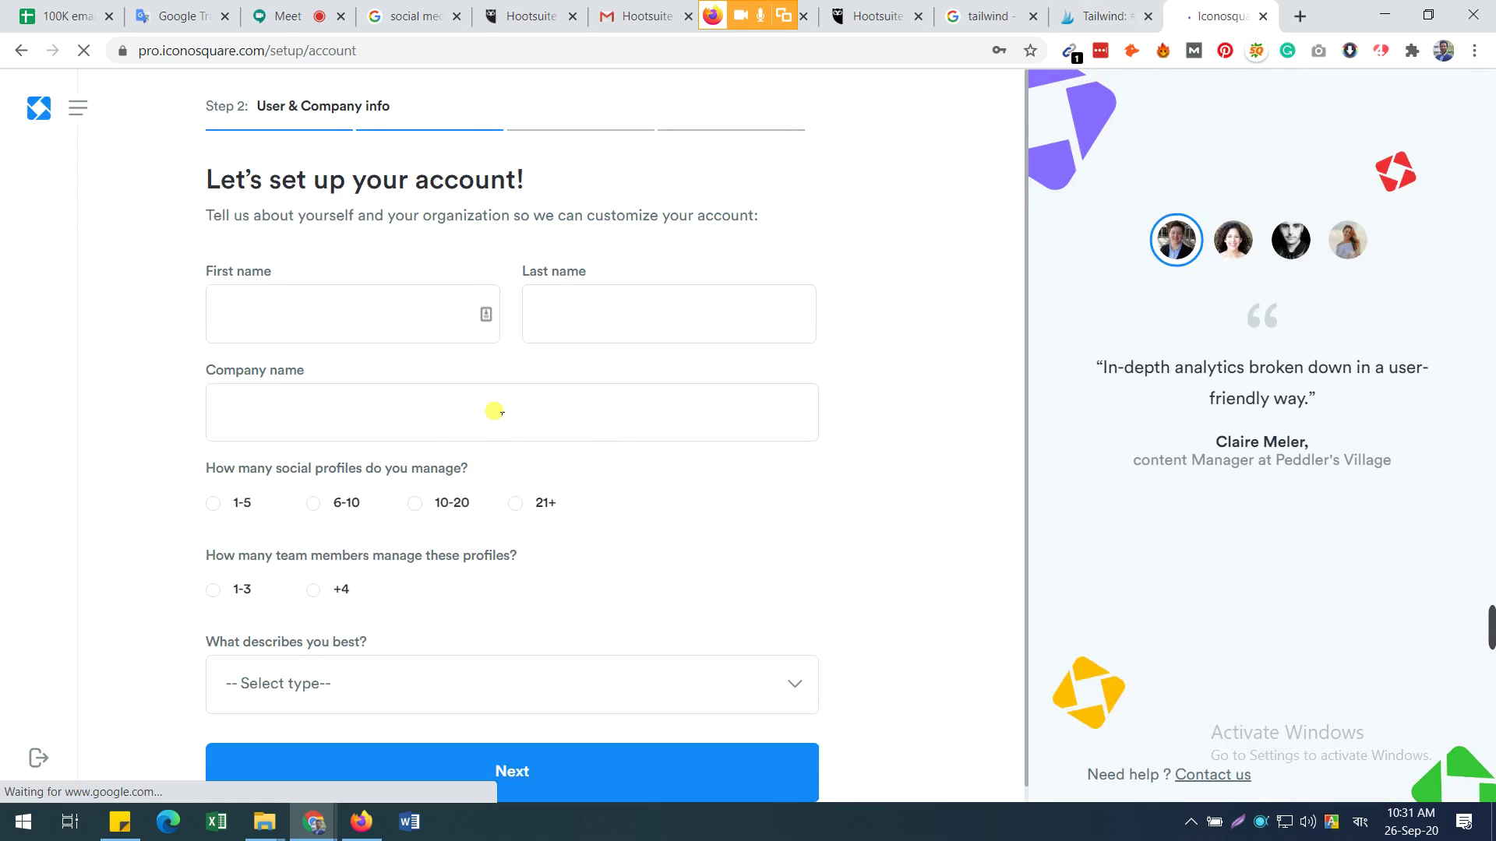
# Step: Enter the user's first and last name and dismiss the browser's password-saving prompt
pyautogui.click(372, 326)
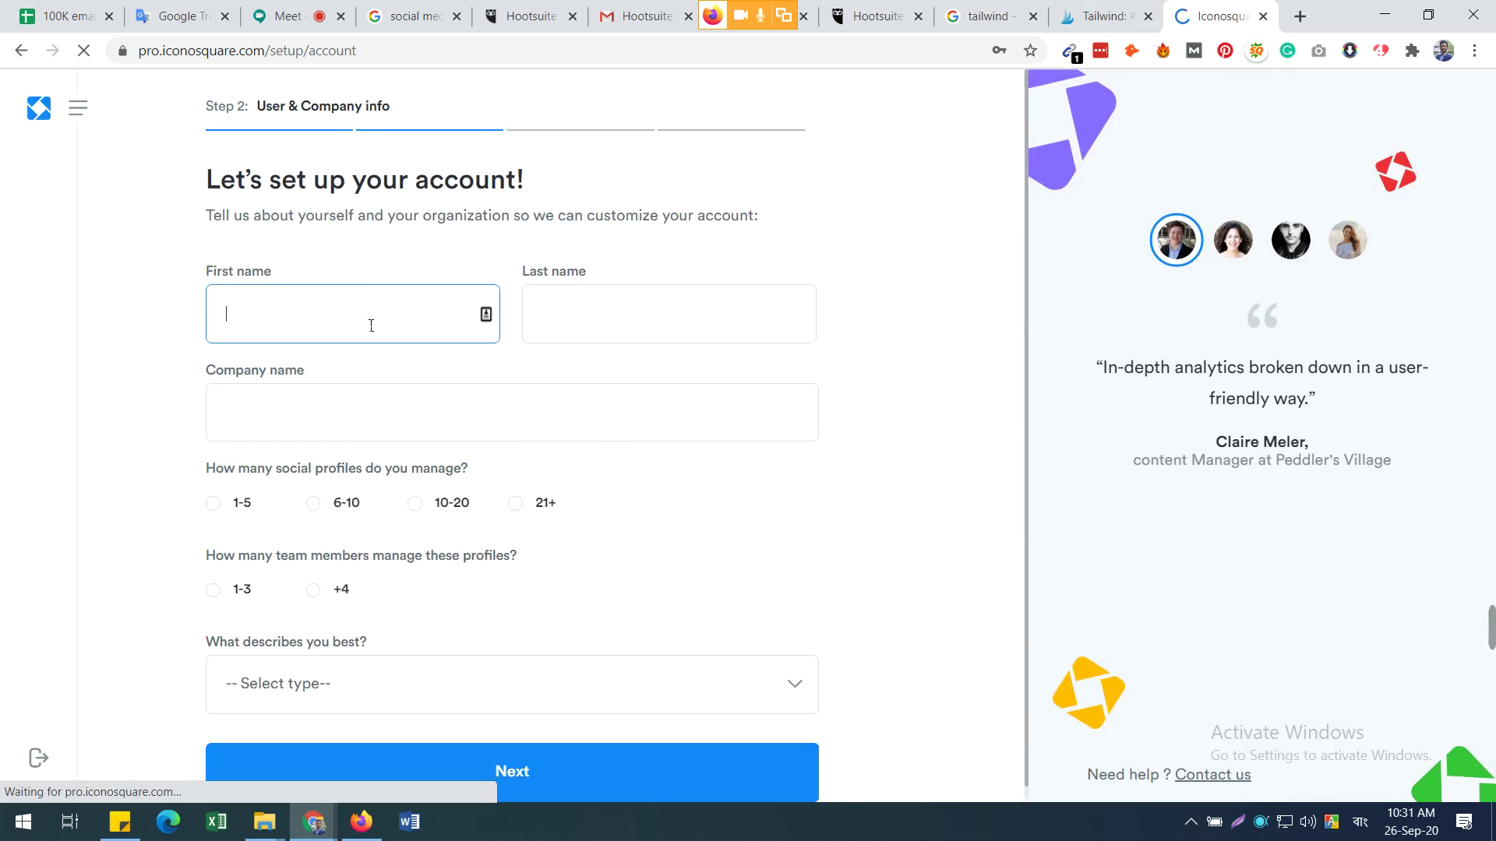
pyautogui.write('M')
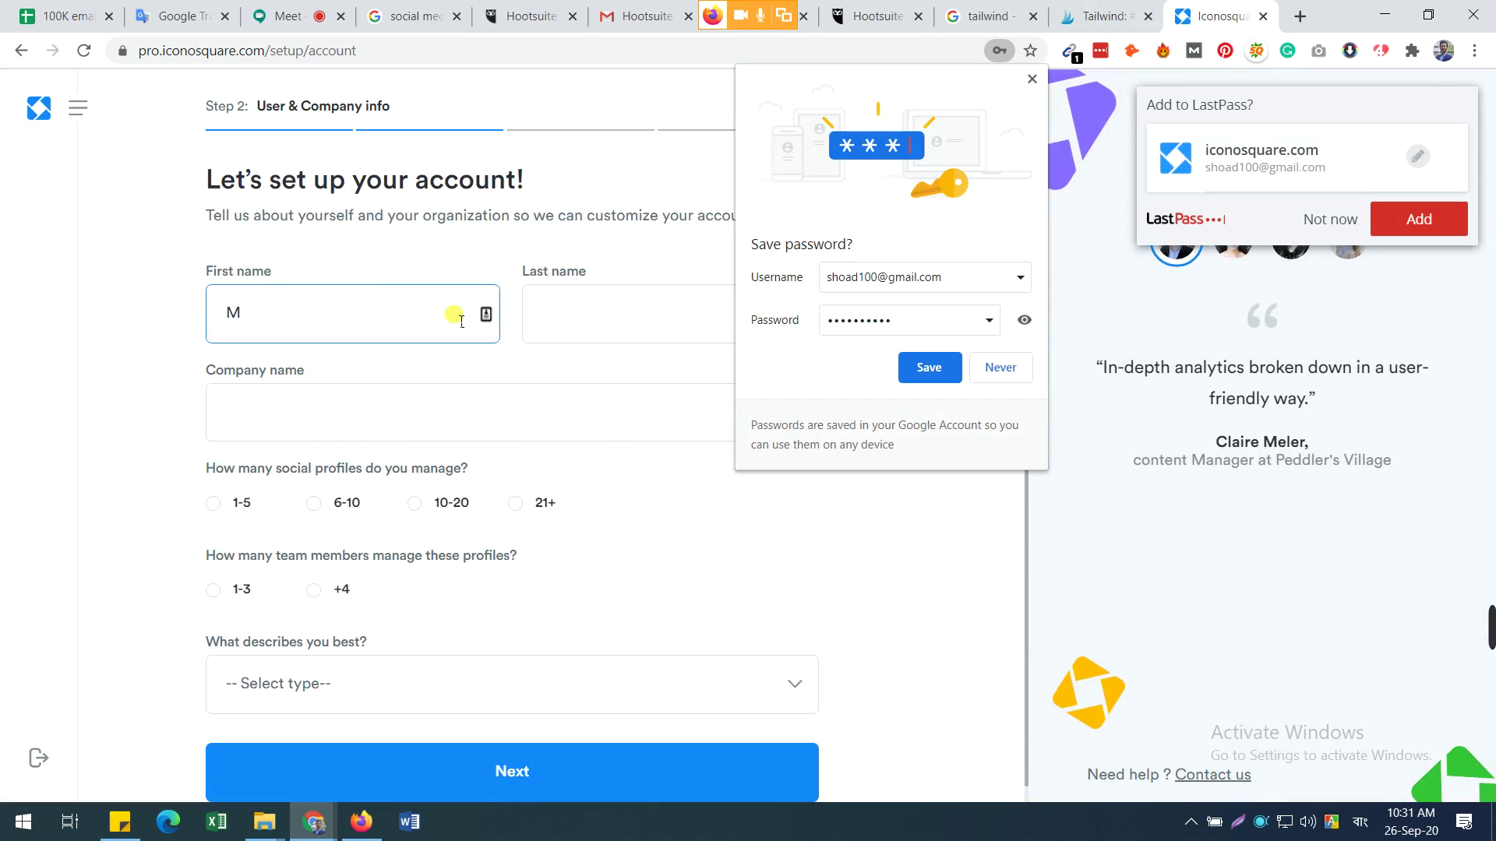
pyautogui.write('d')
pyautogui.click(1418, 219)
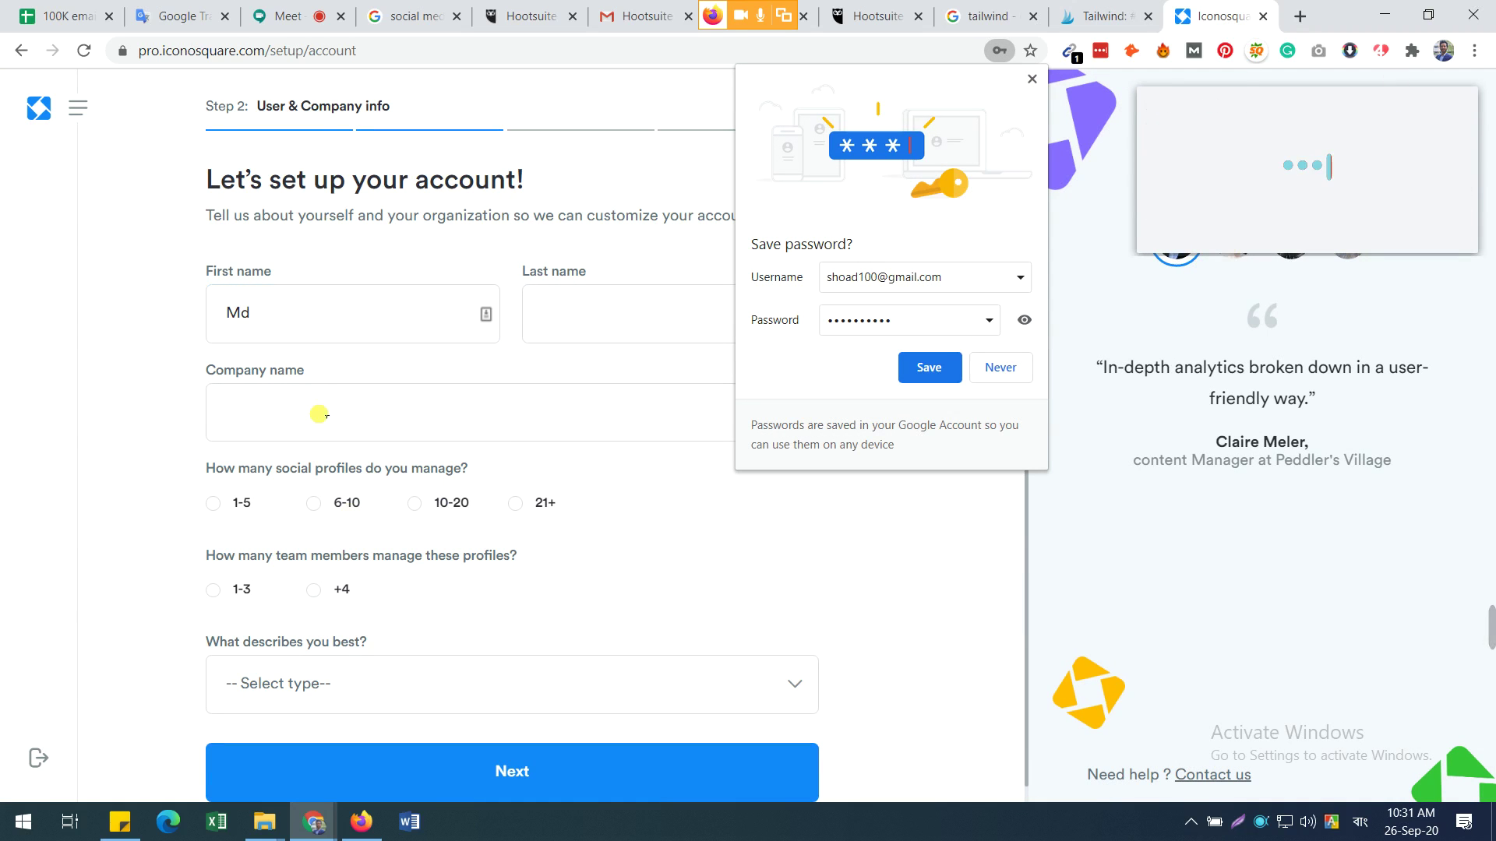
pyautogui.click(327, 312)
pyautogui.write('. ')
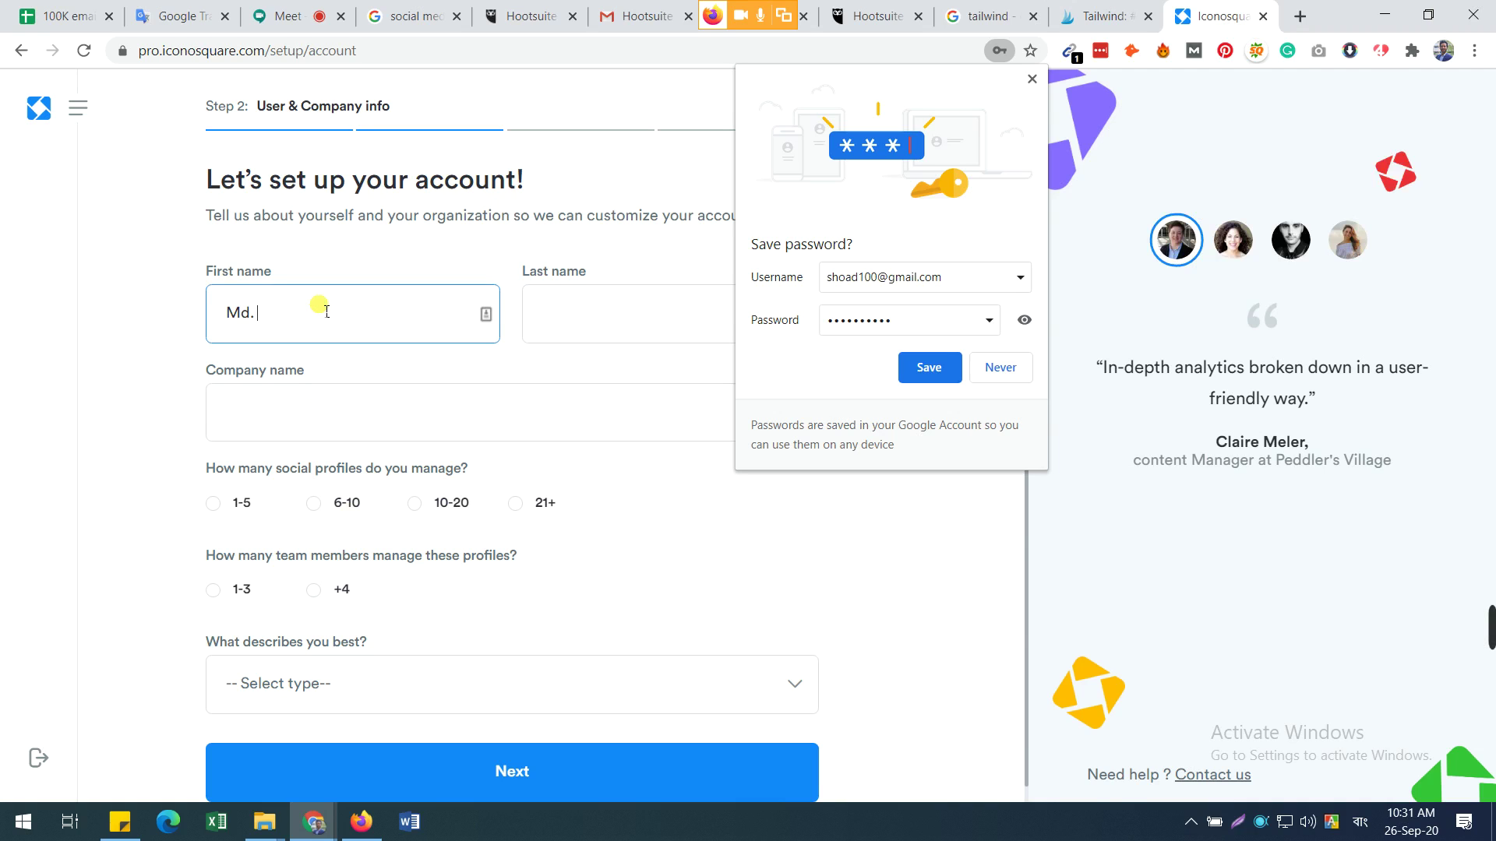
pyautogui.press('Tab')
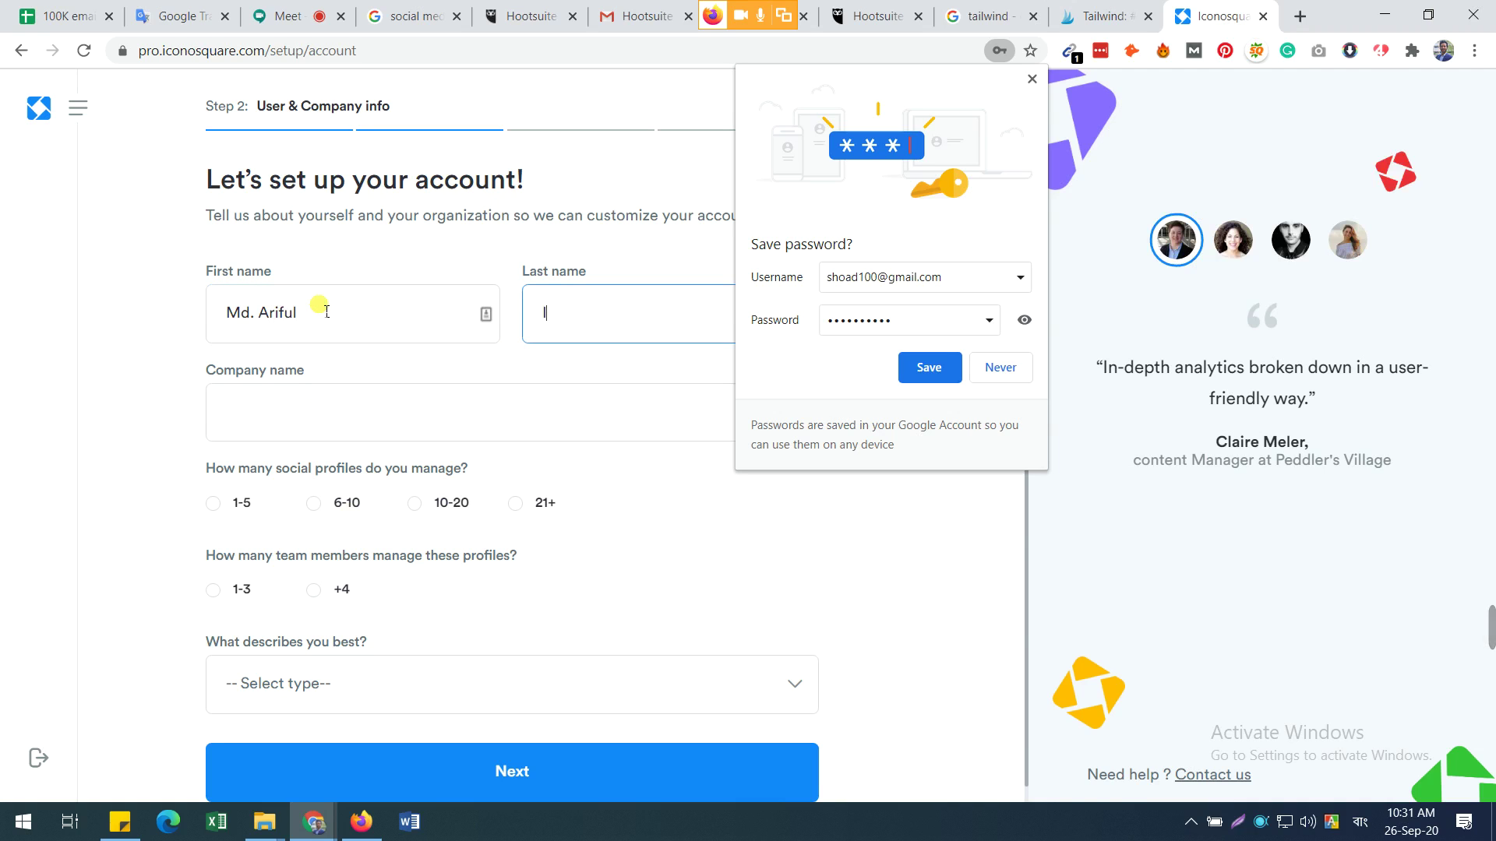
pyautogui.press('Tab')
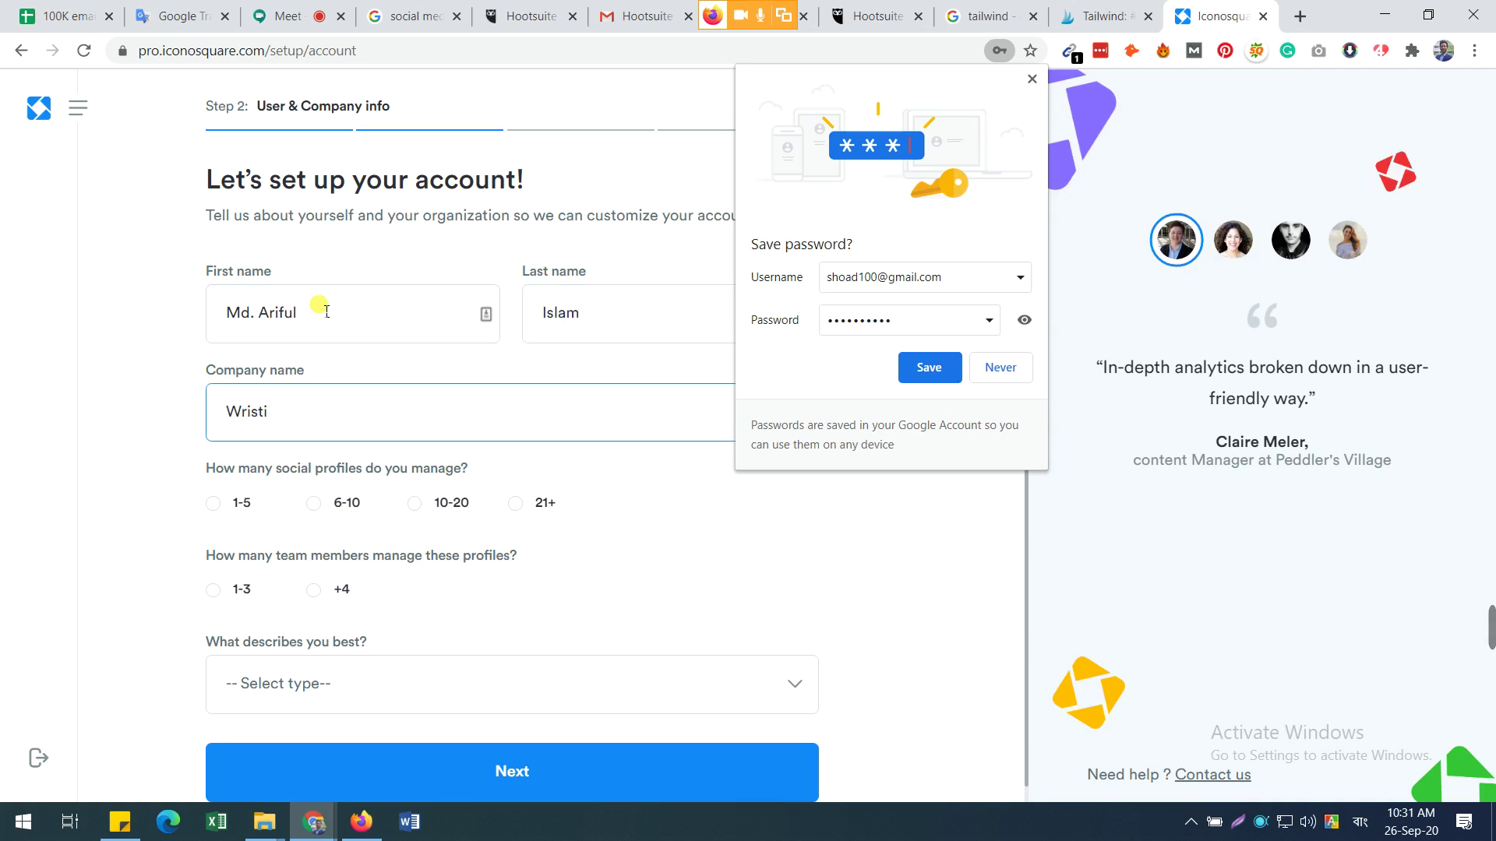
pyautogui.press('BackSpace')
pyautogui.press('BackSpace')
pyautogui.press('BackSpace')
pyautogui.press('BackSpace')
pyautogui.press('BackSpace')
pyautogui.press('BackSpace')
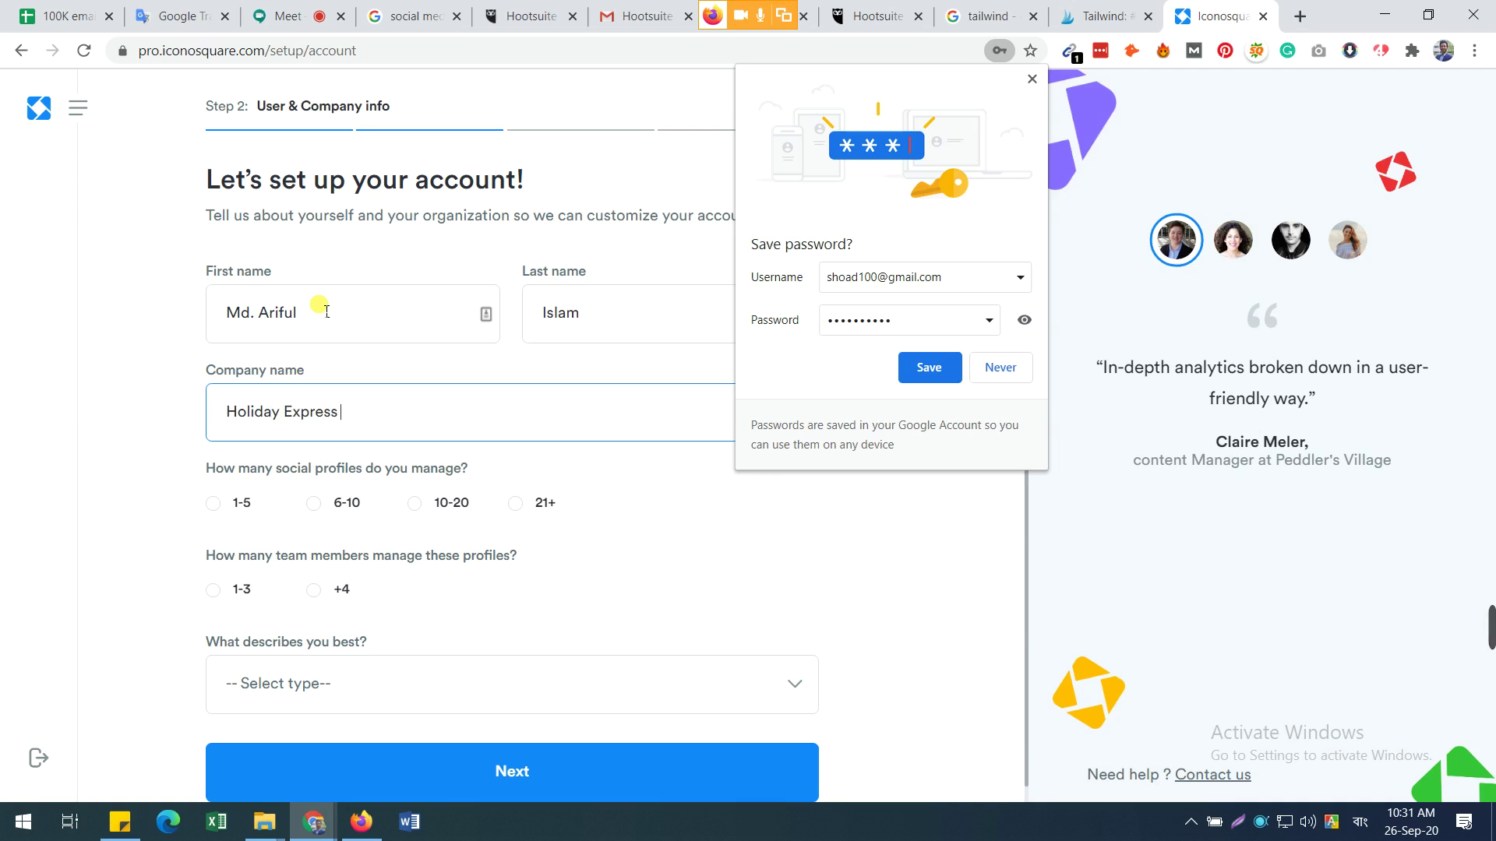
pyautogui.scroll(-1, 172, 437)
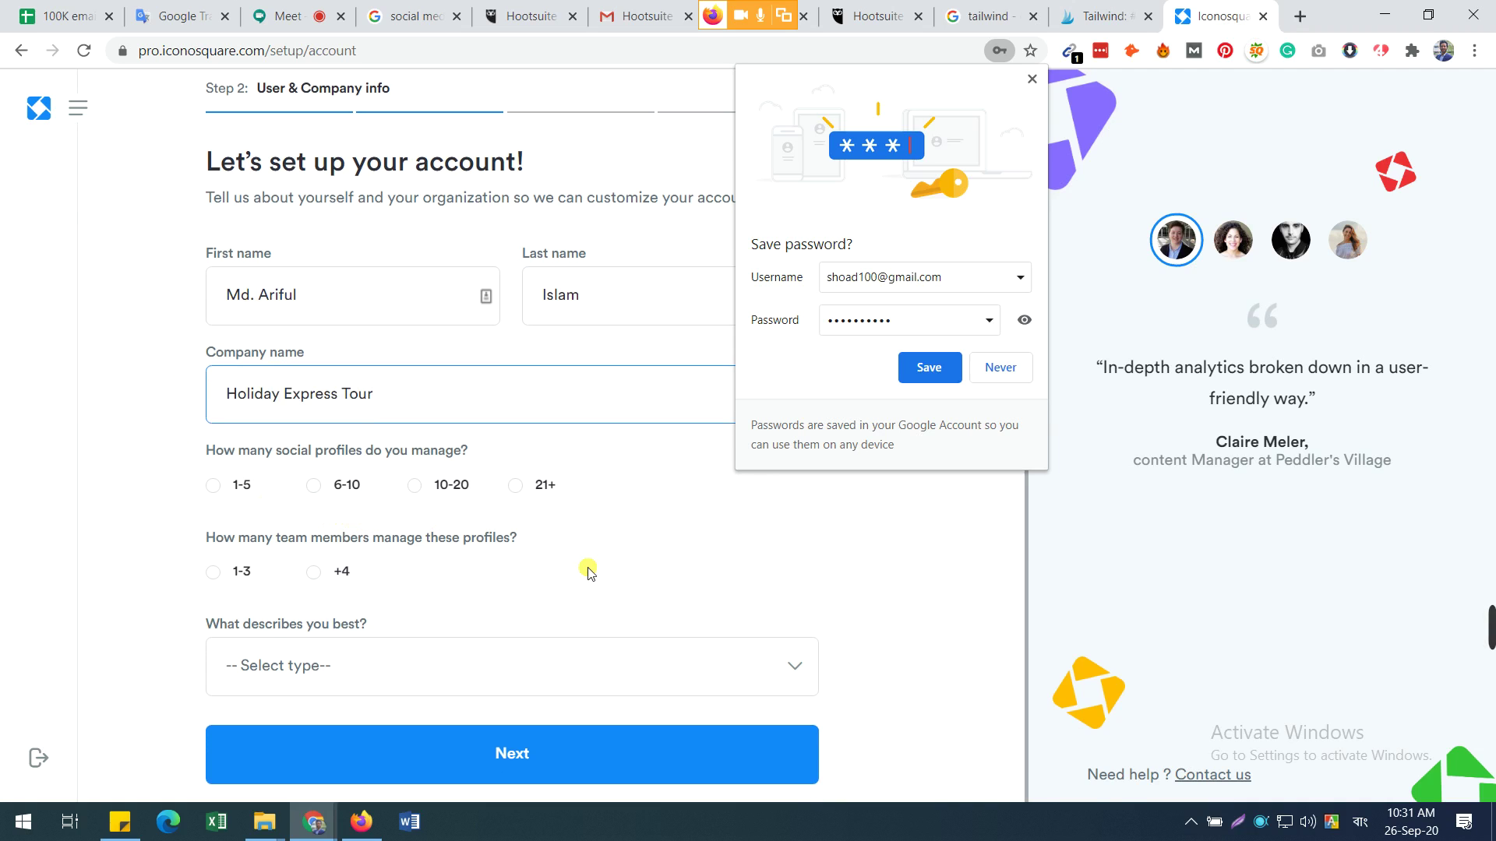
pyautogui.click(941, 374)
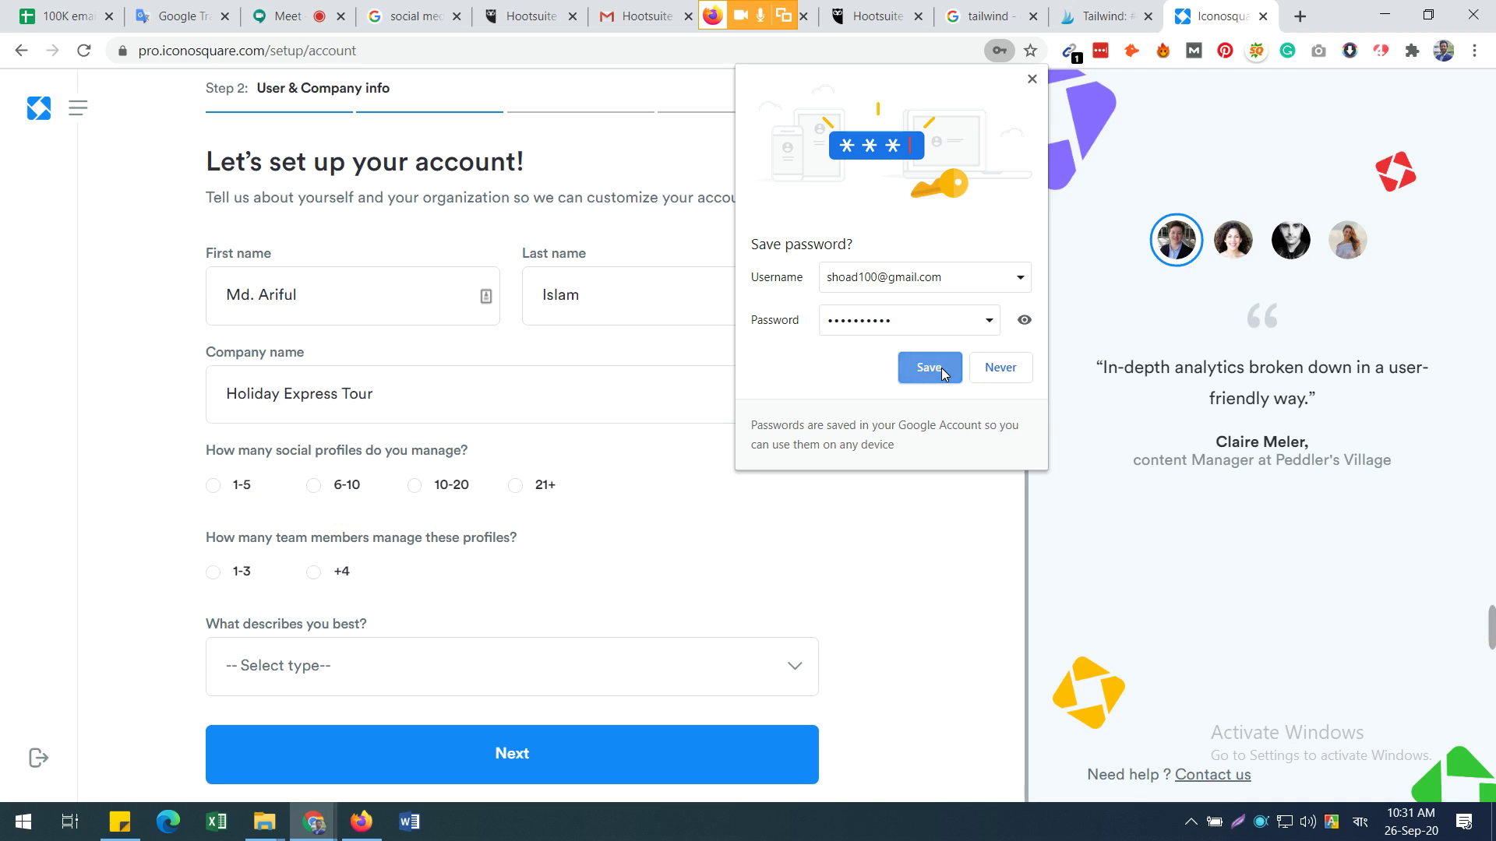
pyautogui.click(1011, 369)
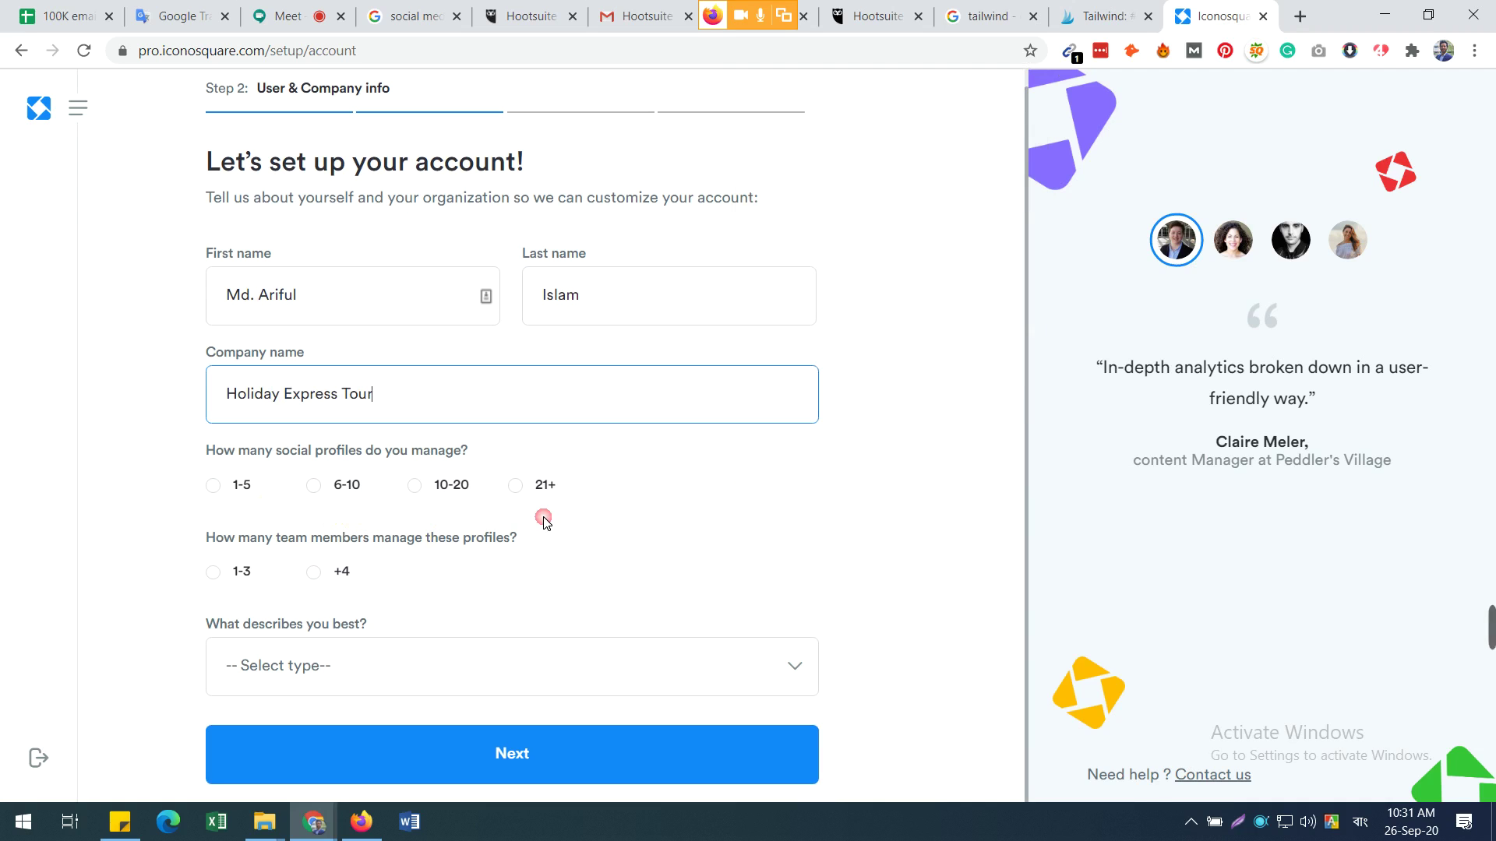
# Step: Answer 10-20 social profiles, +4 team members and Small or Medium business, then submit
pyautogui.click(418, 490)
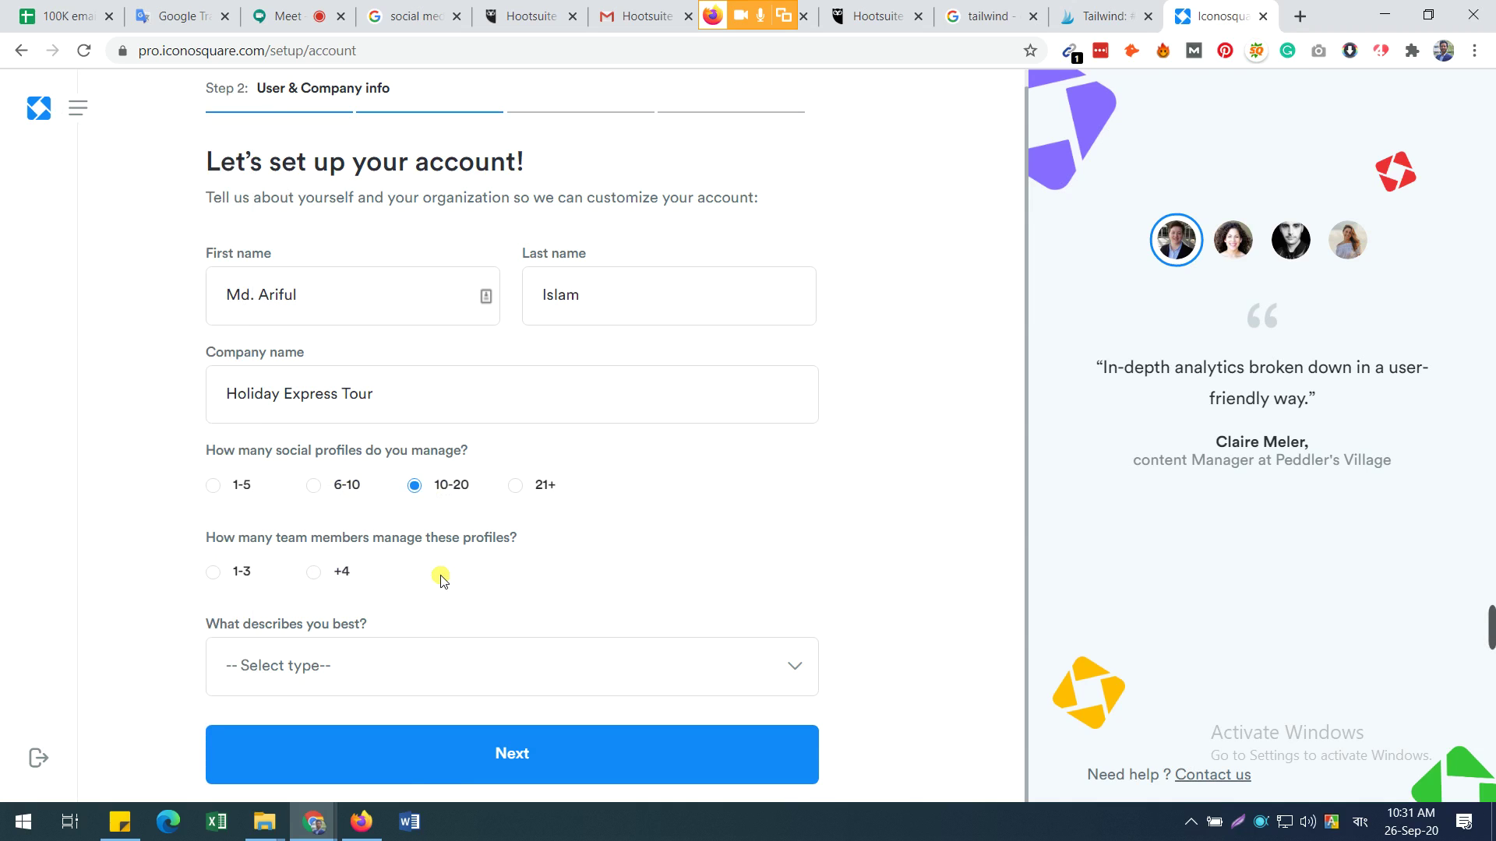
pyautogui.click(314, 574)
pyautogui.click(323, 668)
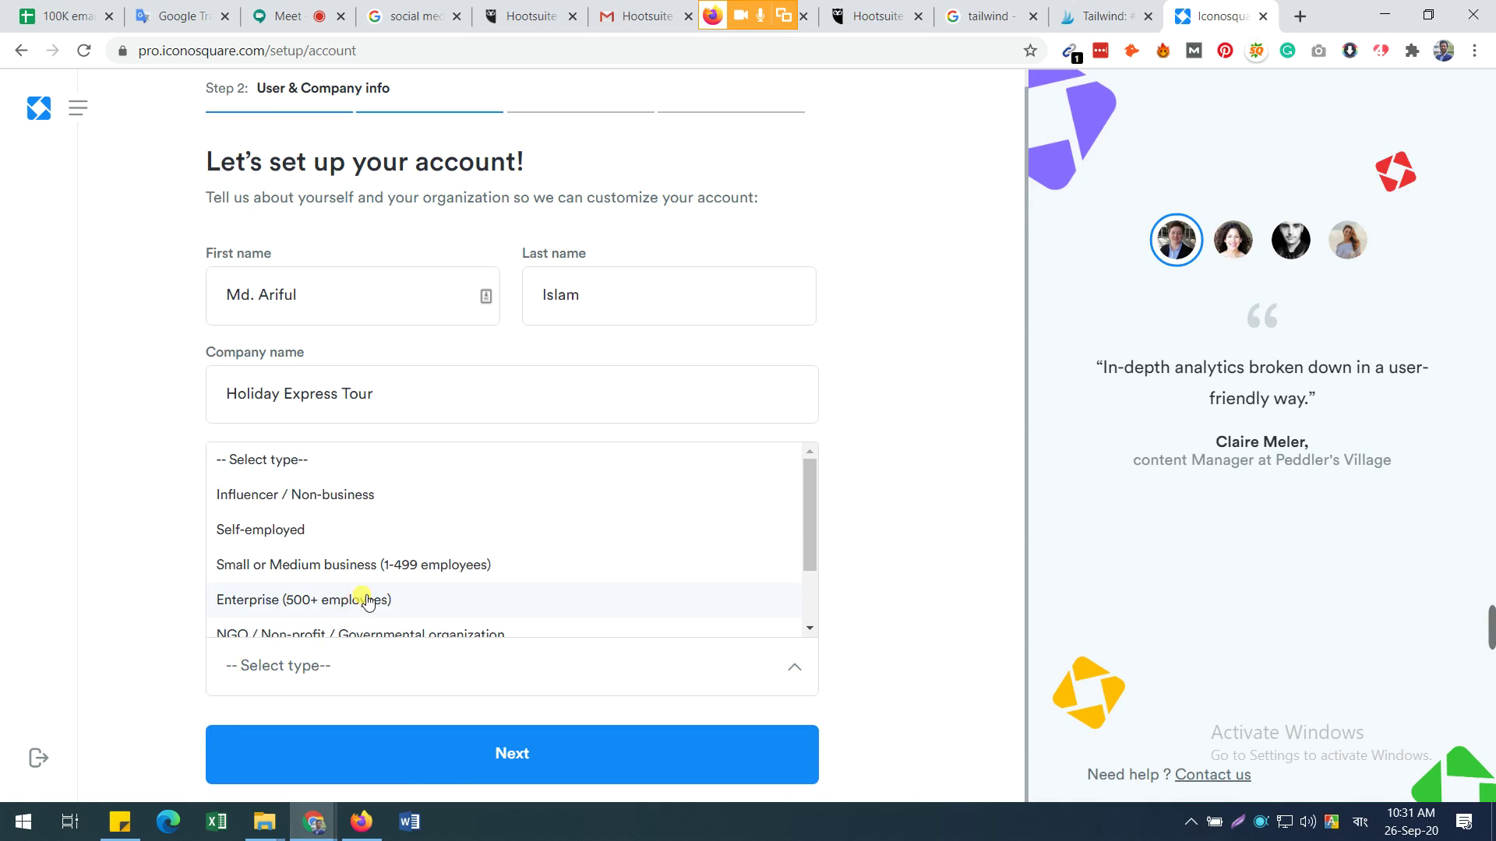
pyautogui.scroll(1, 369, 601)
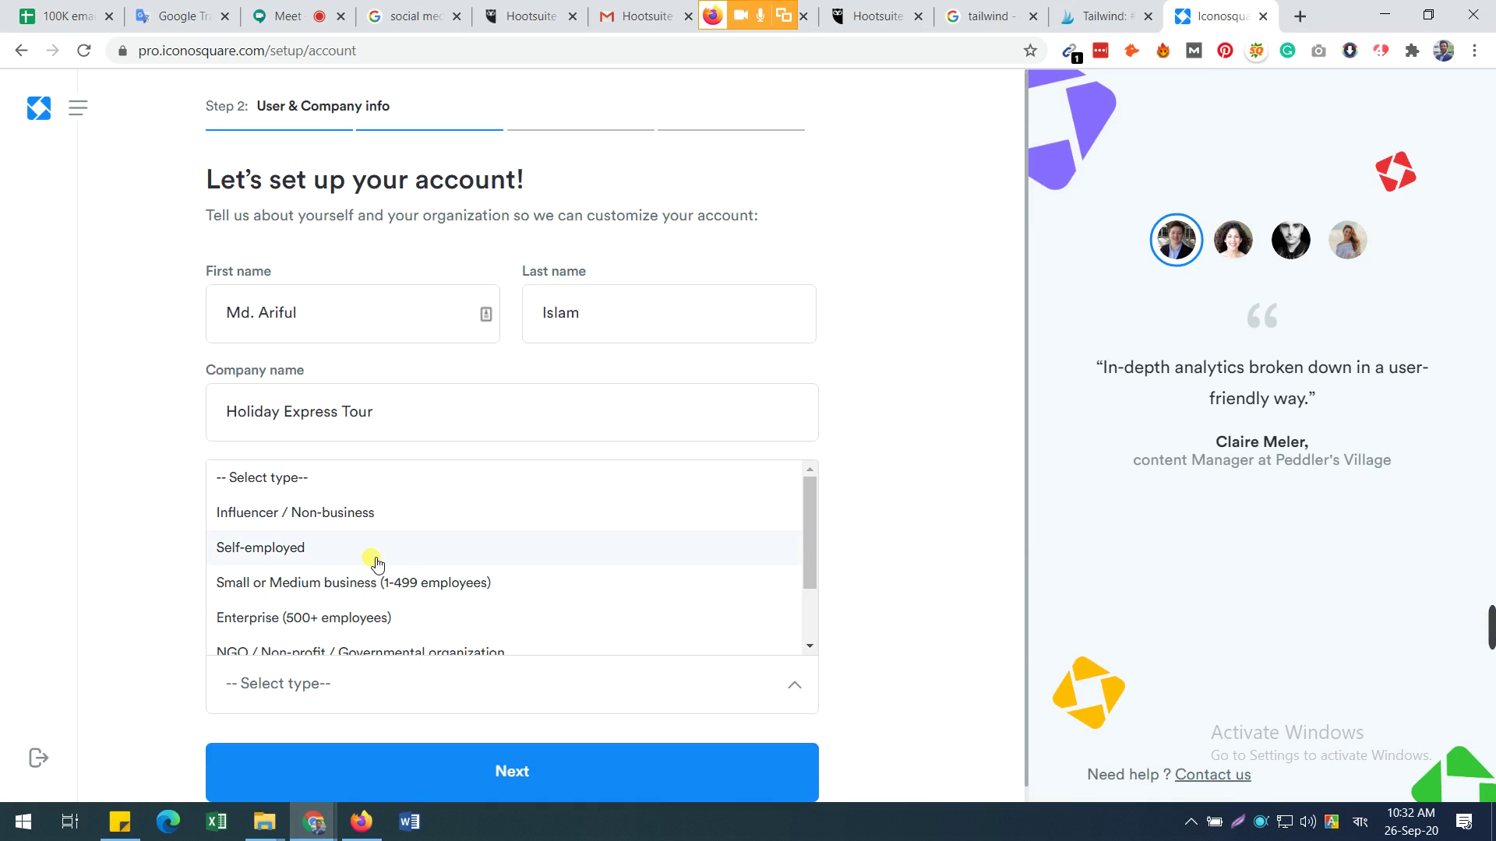
pyautogui.click(337, 559)
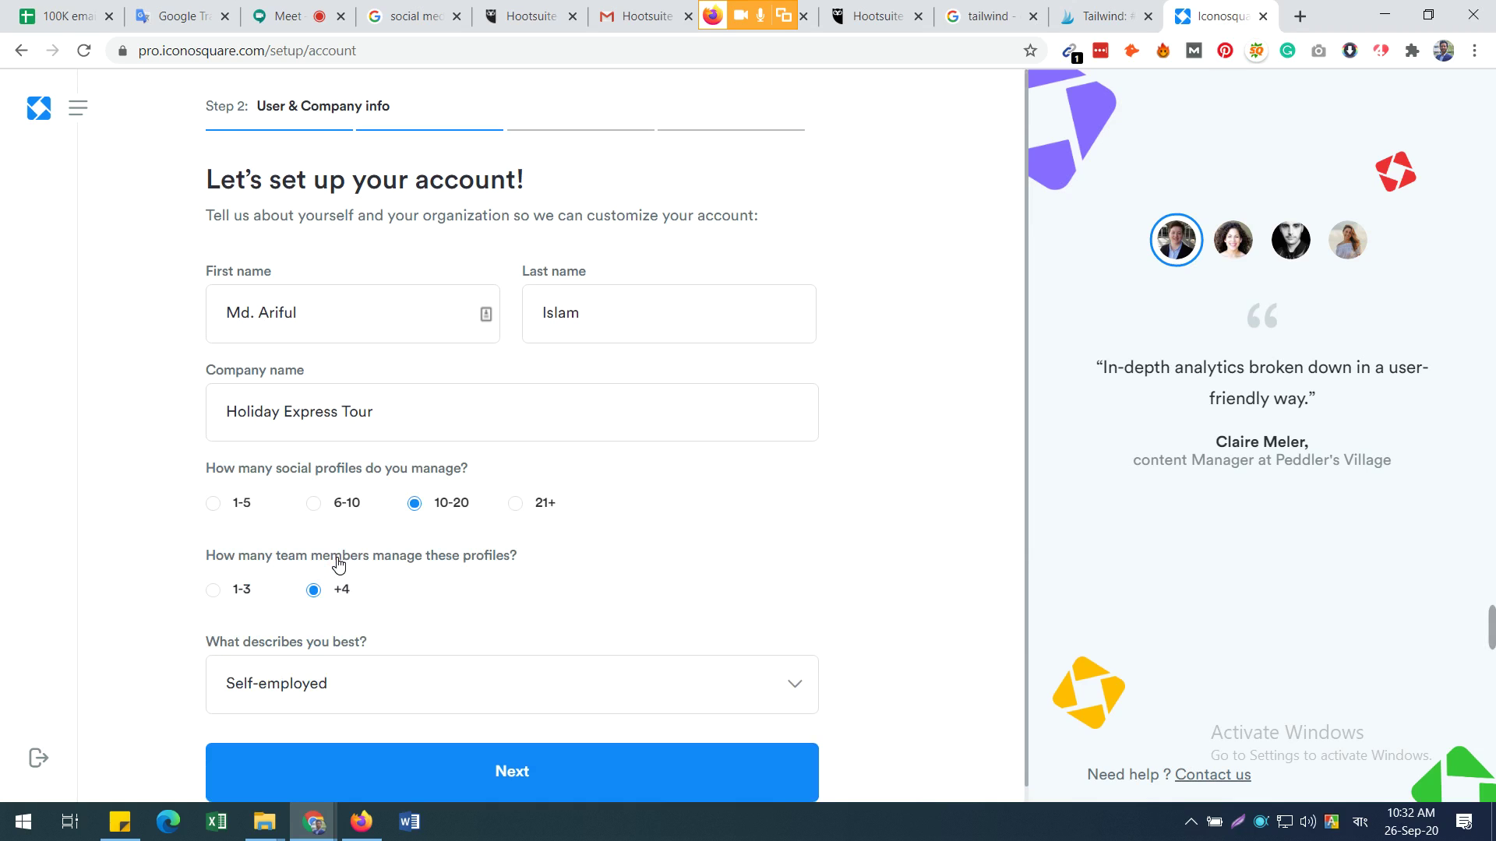
pyautogui.click(454, 685)
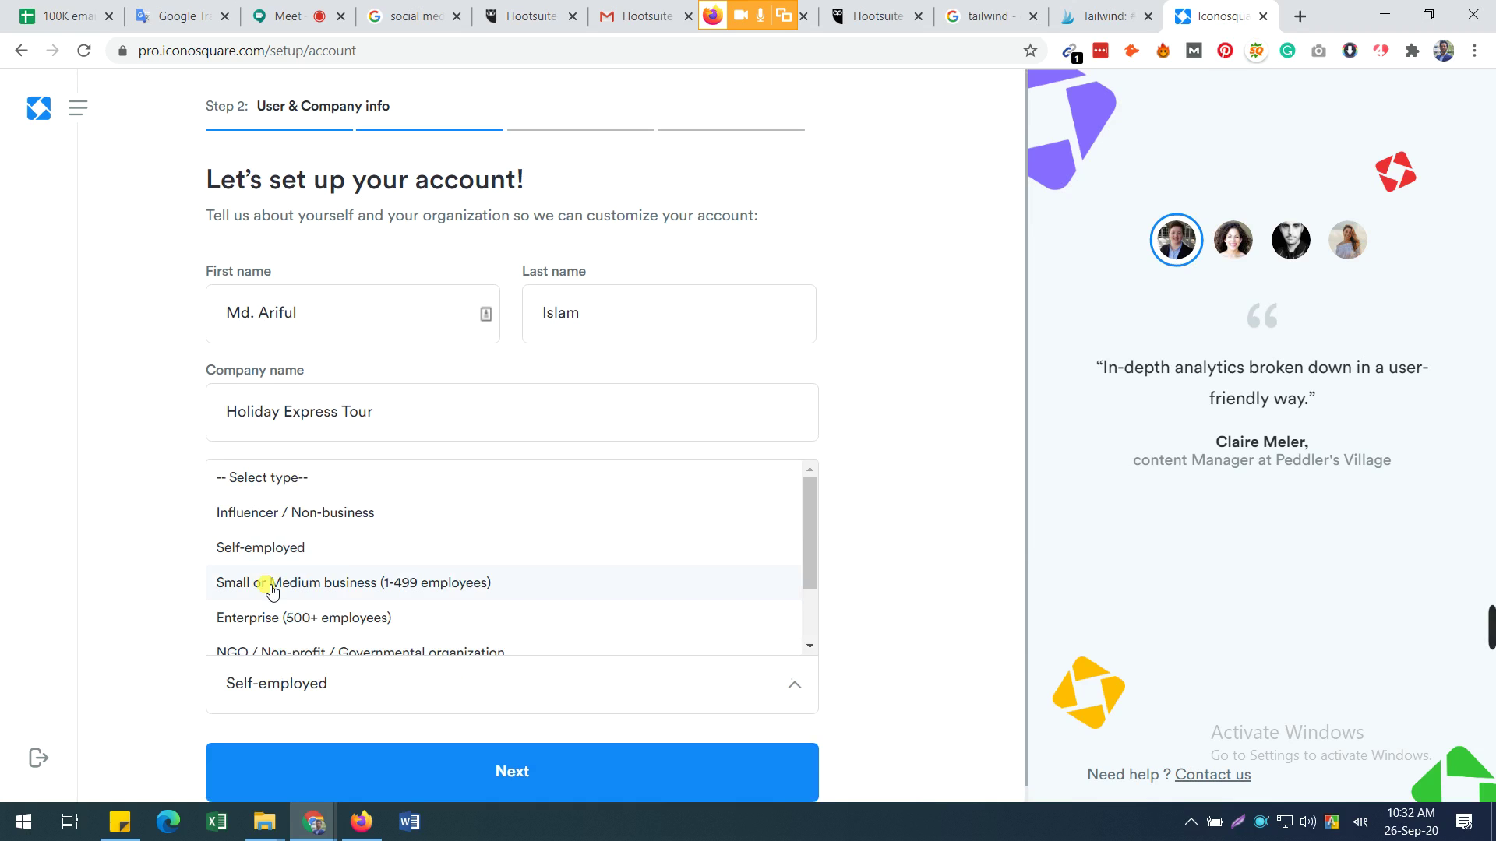
pyautogui.scroll(-2, 348, 568)
pyautogui.scroll(2, 352, 576)
pyautogui.click(353, 582)
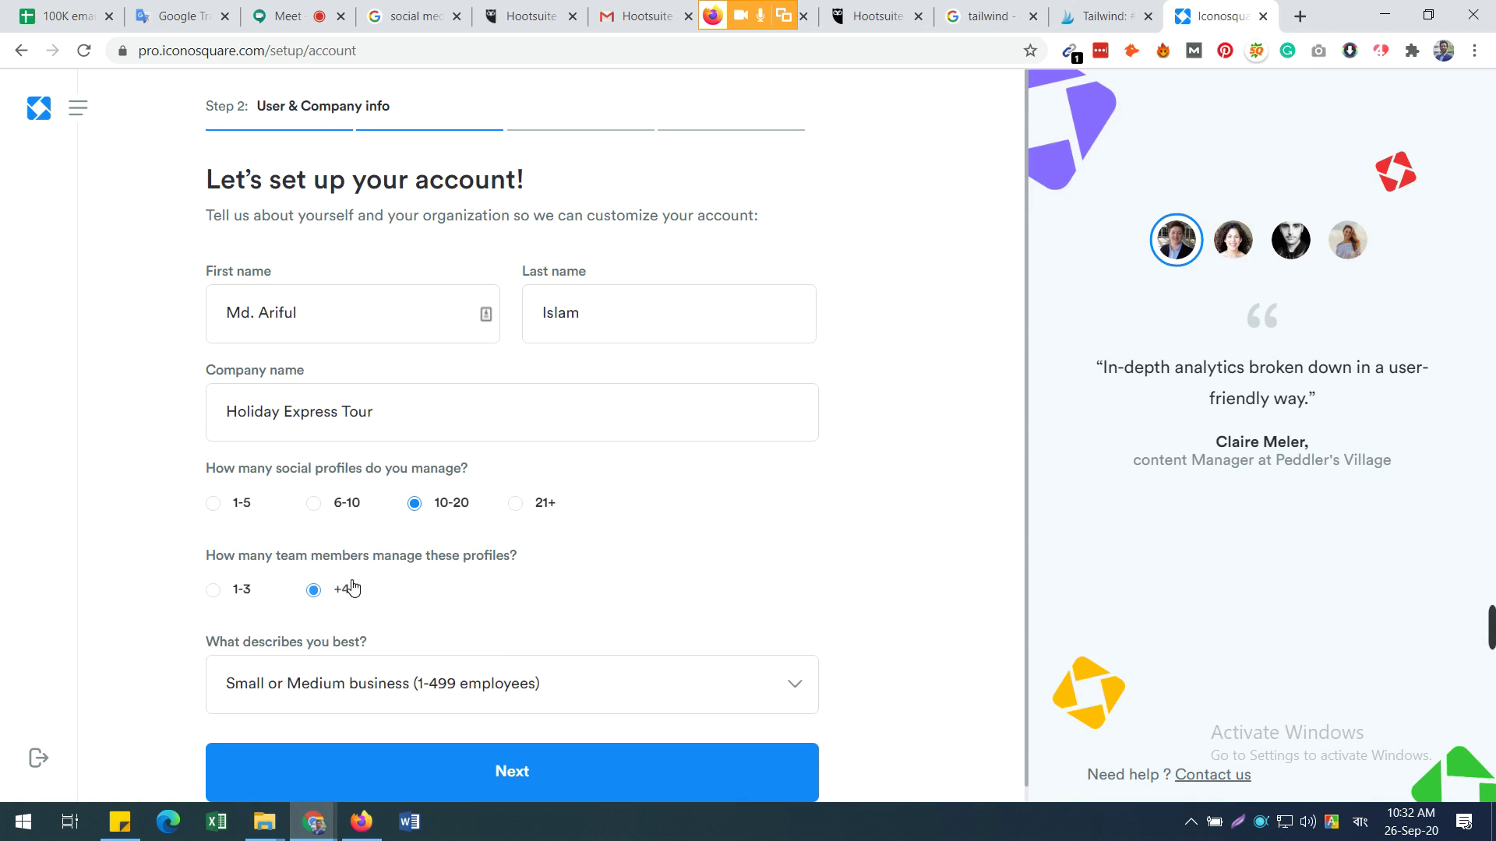
pyautogui.scroll(-1, 574, 751)
pyautogui.click(544, 760)
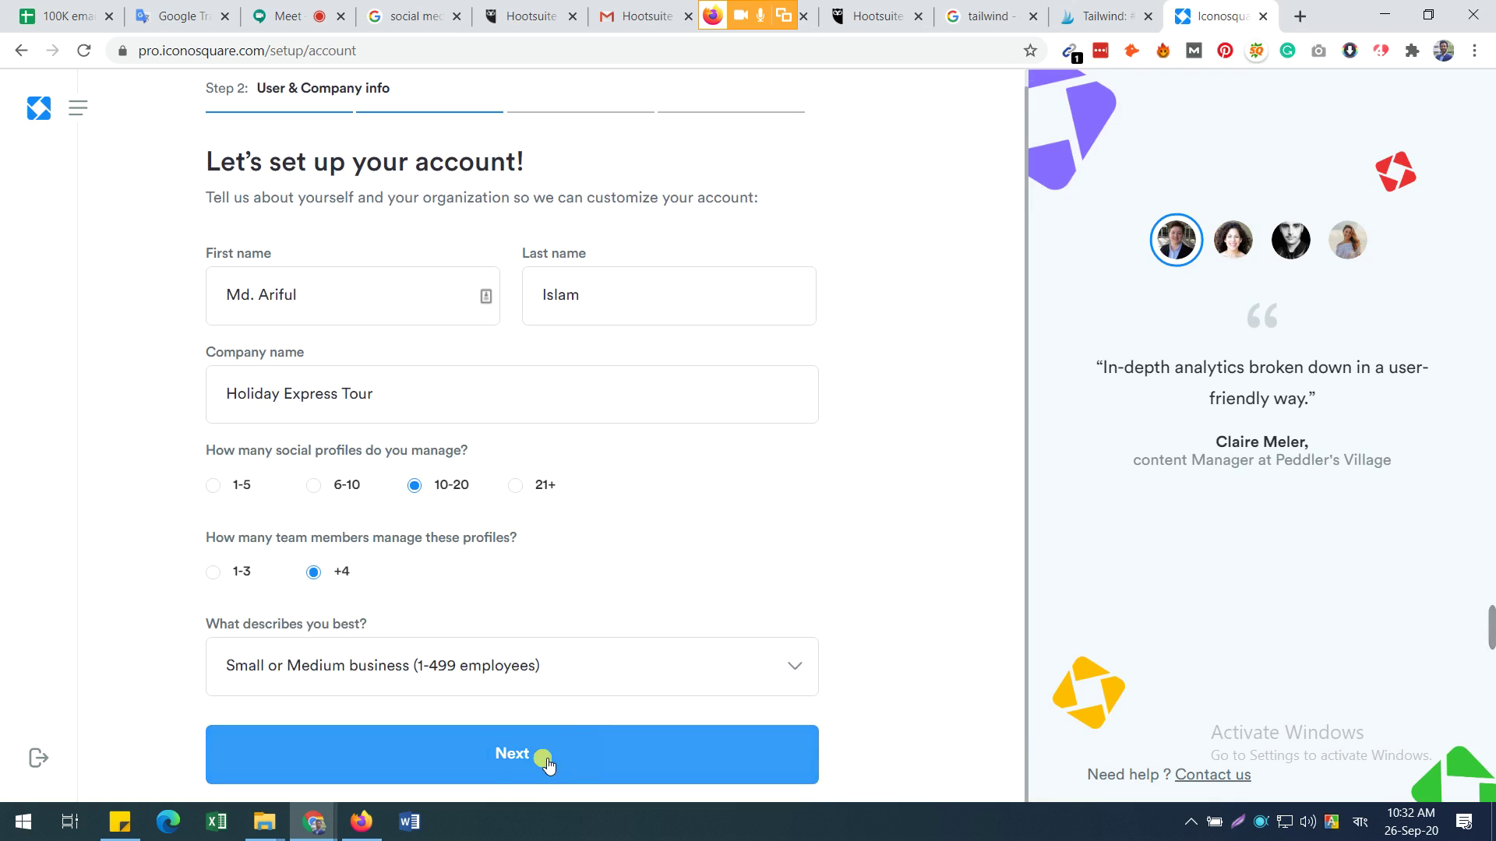
# Step: Re-enter the names with company HET, choose 10-20 profiles, +4 members, Small or Medium business, and submit
pyautogui.click(281, 327)
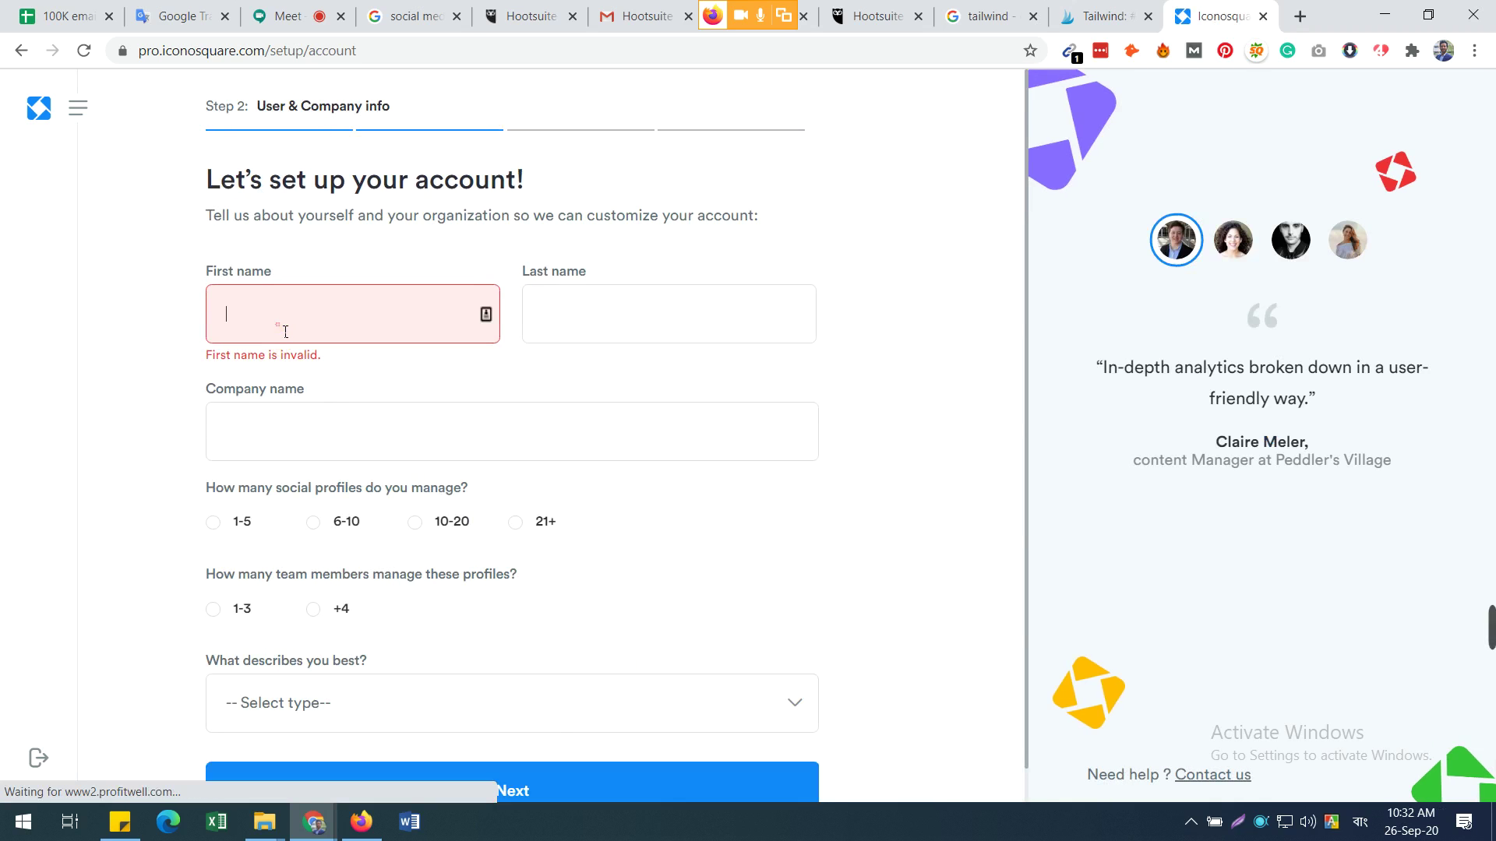
pyautogui.click(286, 331)
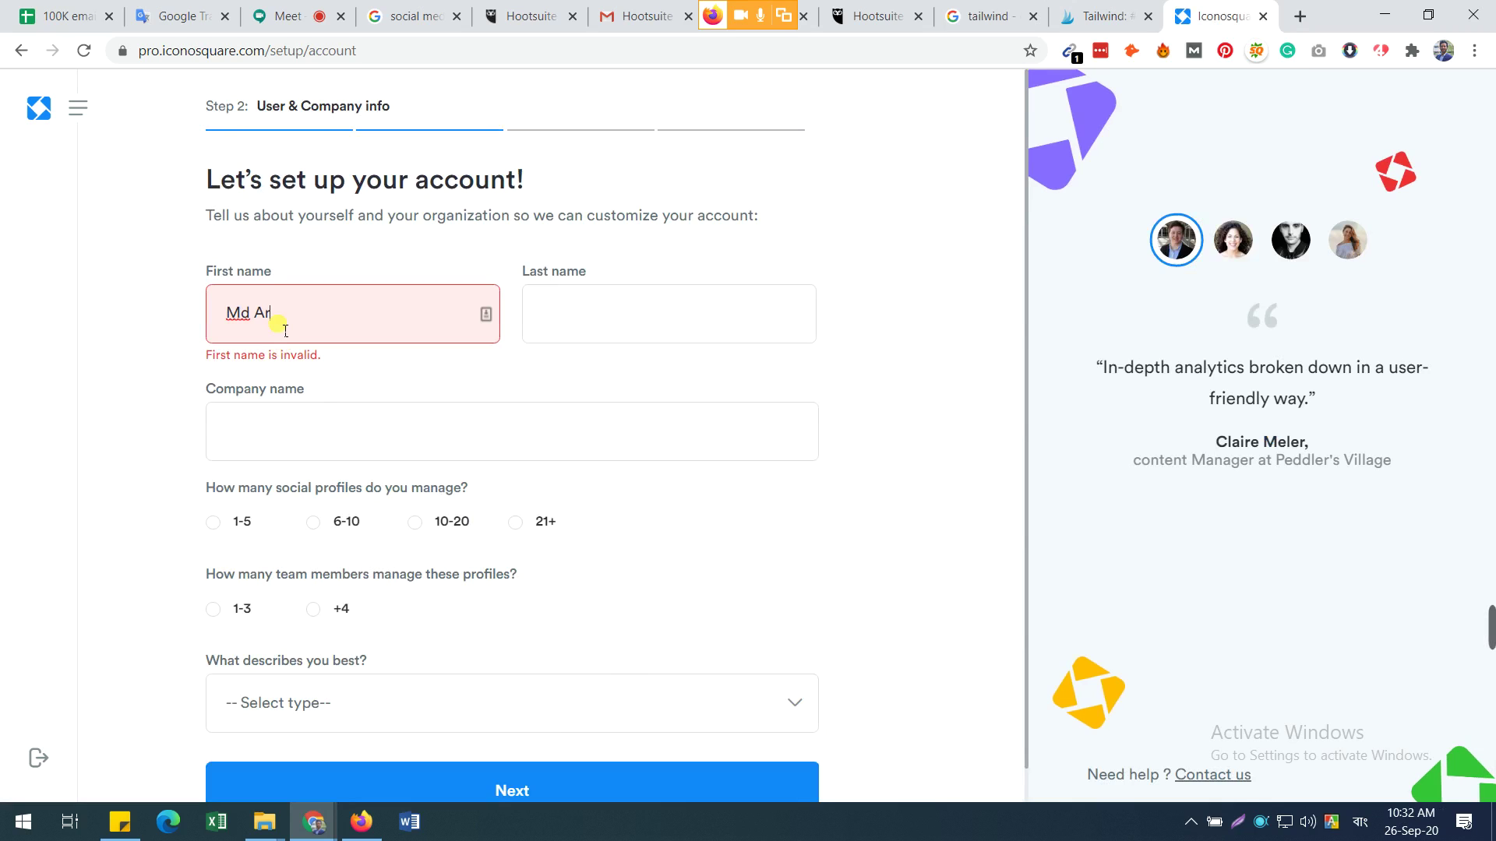
pyautogui.press('Tab')
pyautogui.write('Islam')
pyautogui.press('Tab')
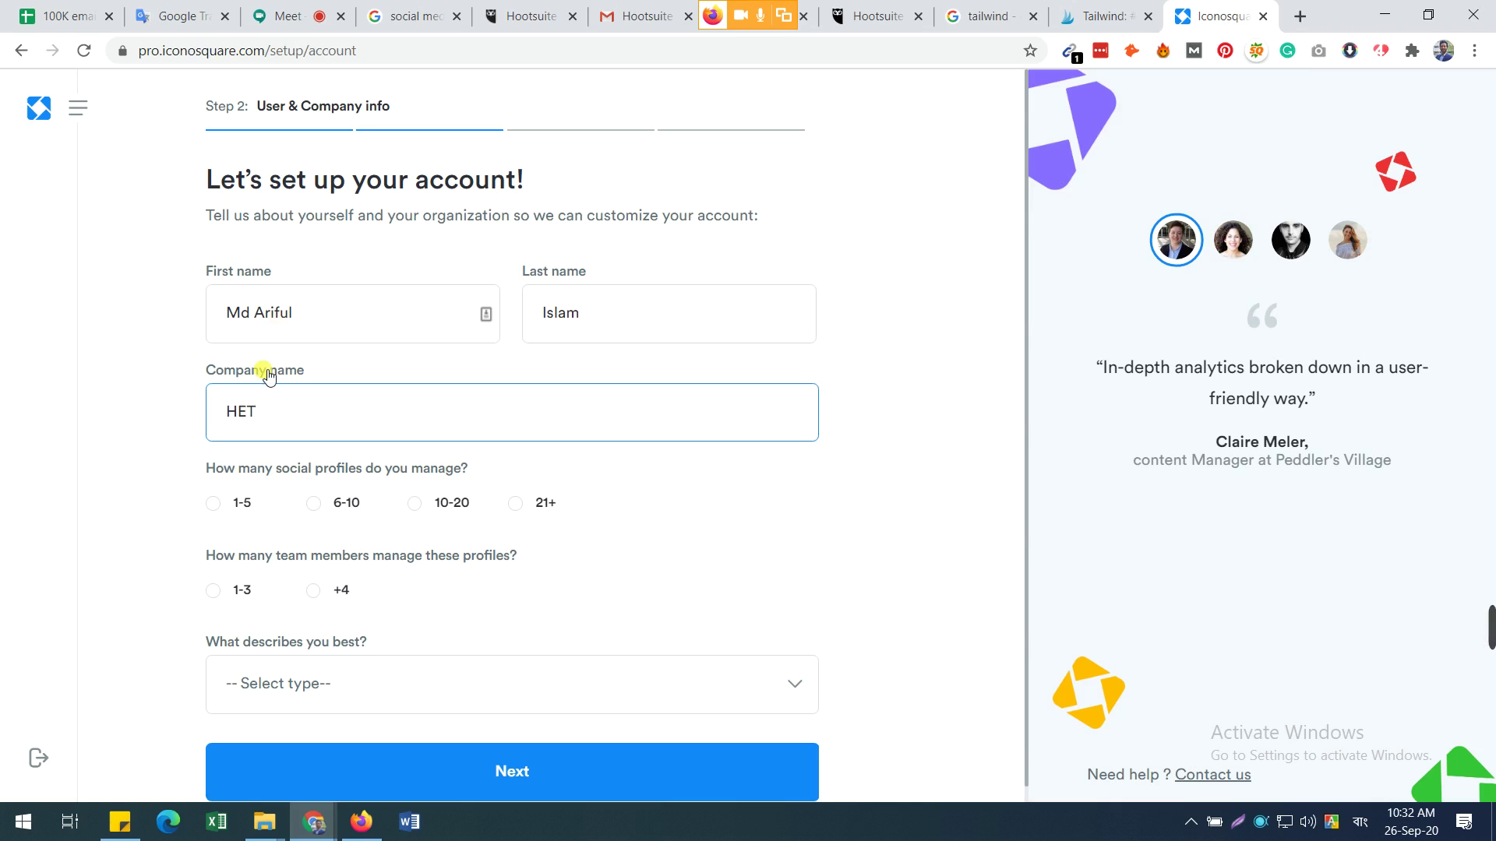
pyautogui.click(414, 504)
pyautogui.scroll(-1, 415, 510)
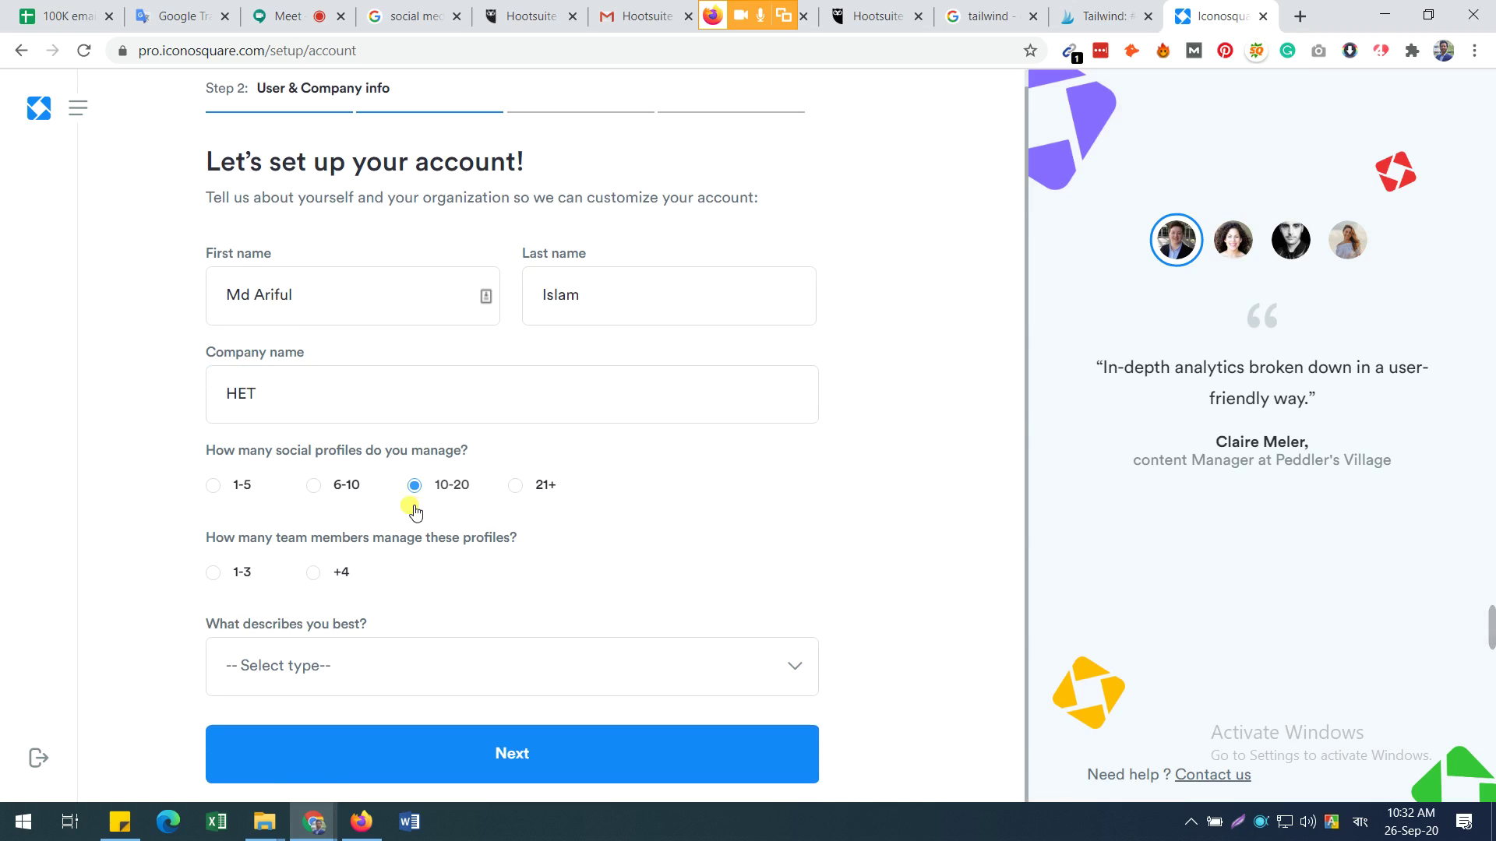
pyautogui.click(314, 574)
pyautogui.click(309, 663)
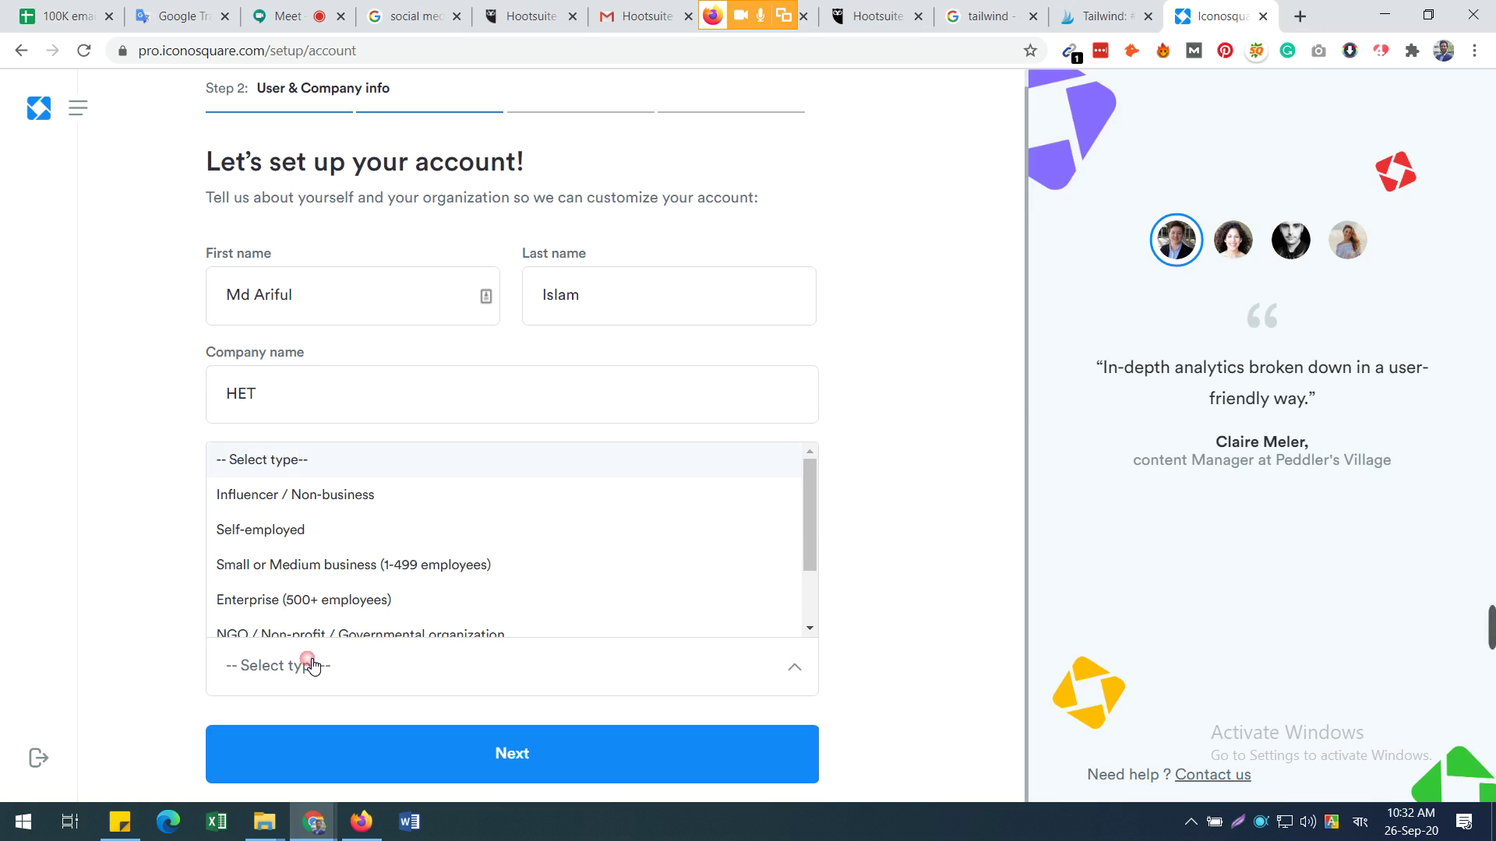
pyautogui.click(325, 567)
pyautogui.click(499, 764)
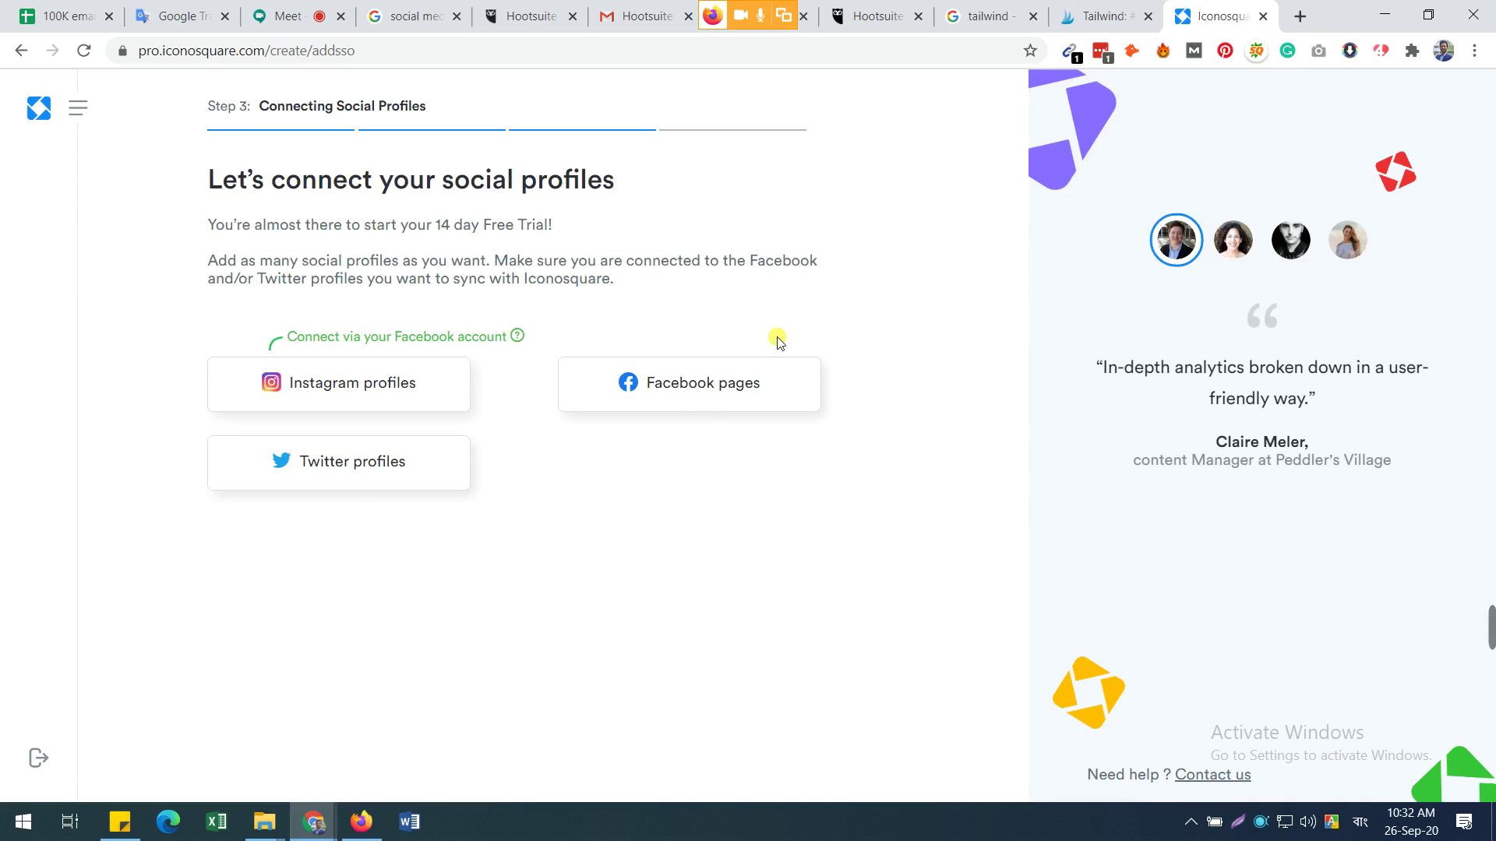
# Step: Connect Instagram profiles, keeping analytics, automatic publishing and promoted post permissions all granted
pyautogui.click(321, 385)
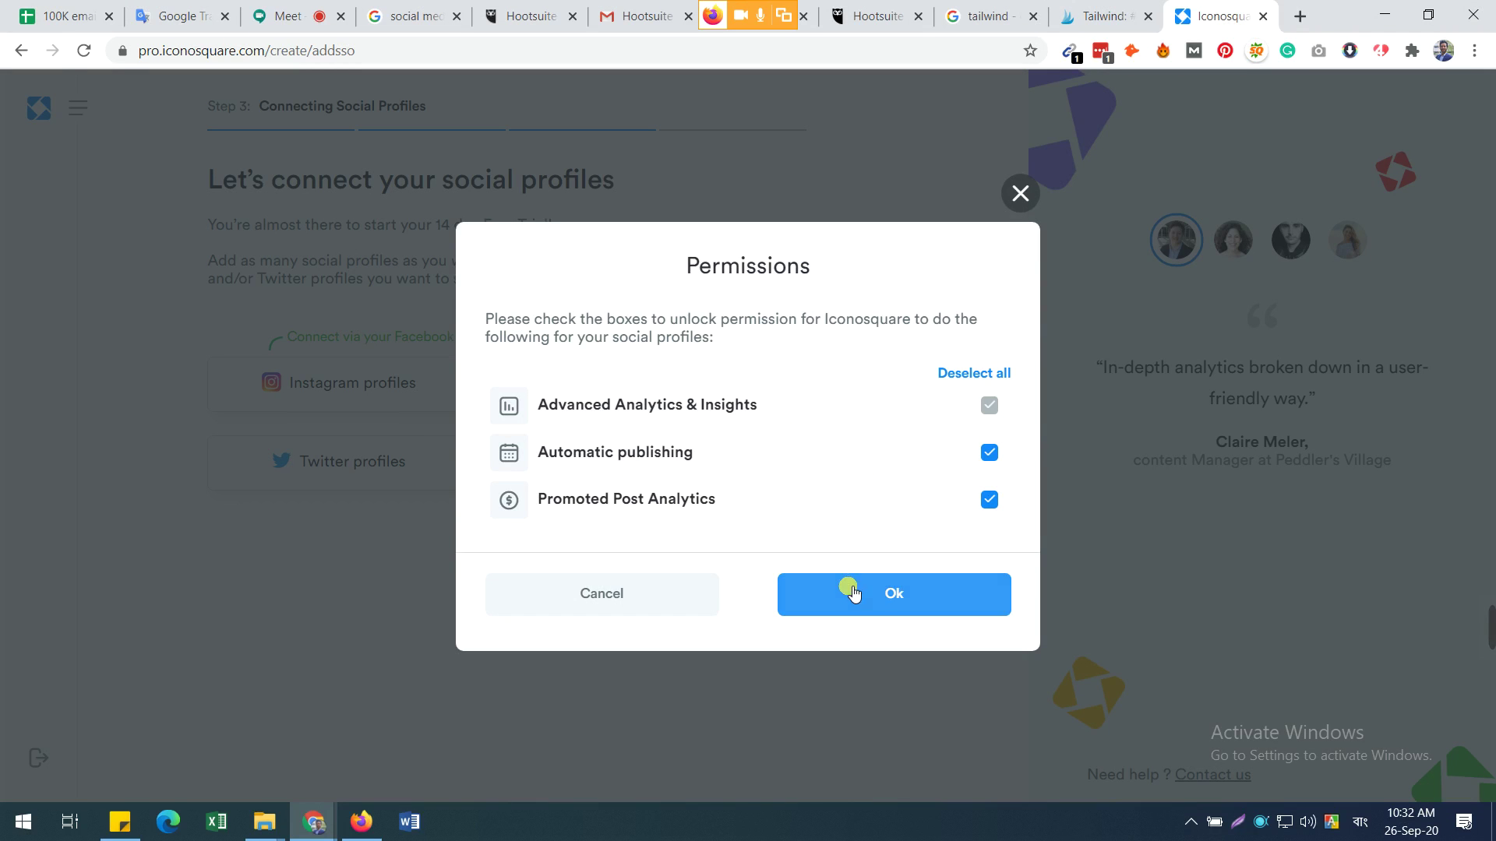
pyautogui.click(854, 594)
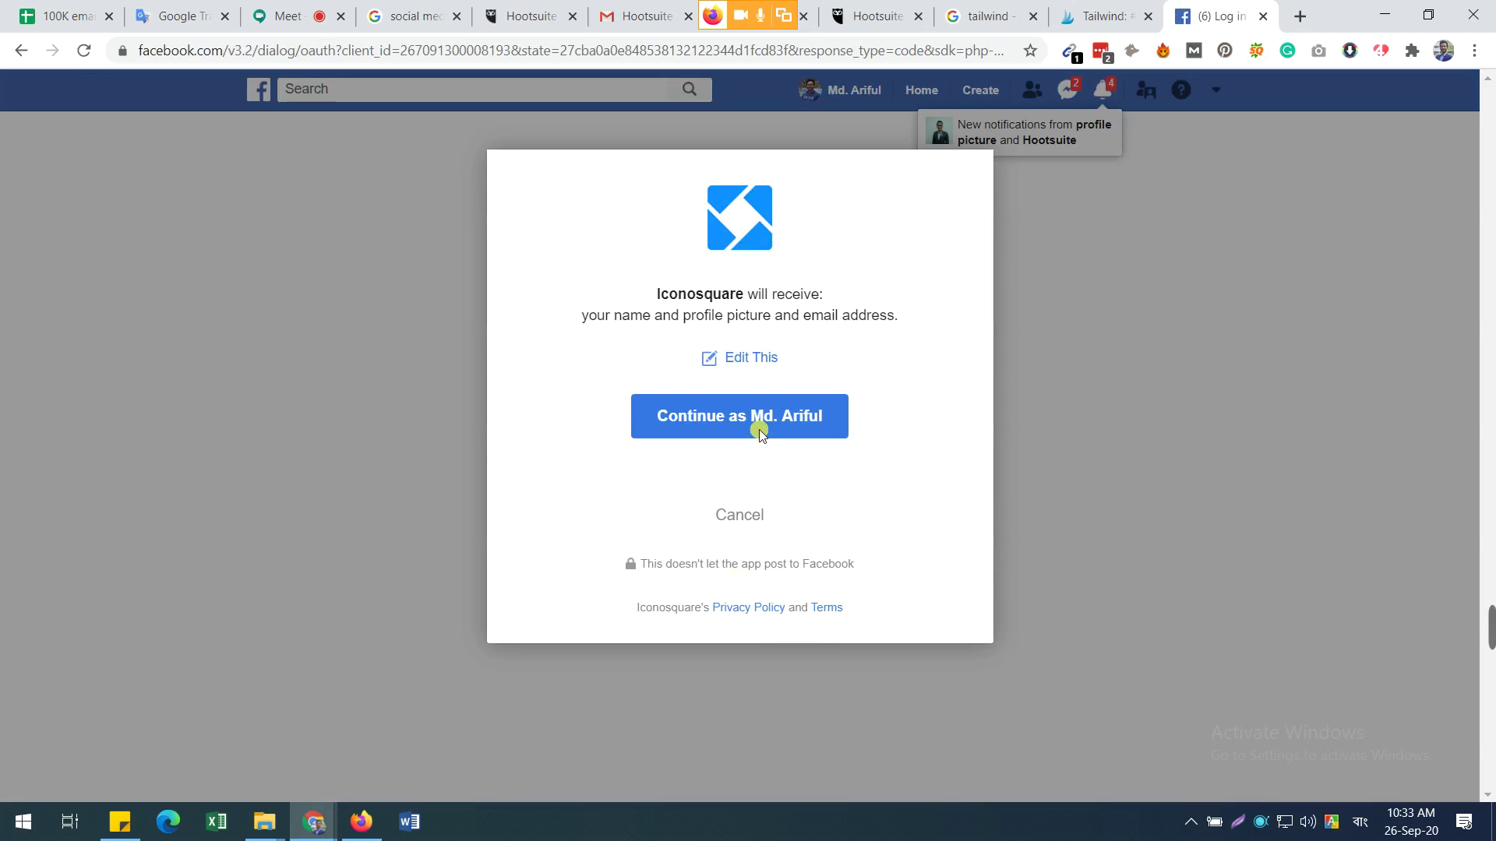
# Step: Continue as the signed-in Facebook user, review the allowed permissions, and approve Iconosquare's access
pyautogui.click(759, 430)
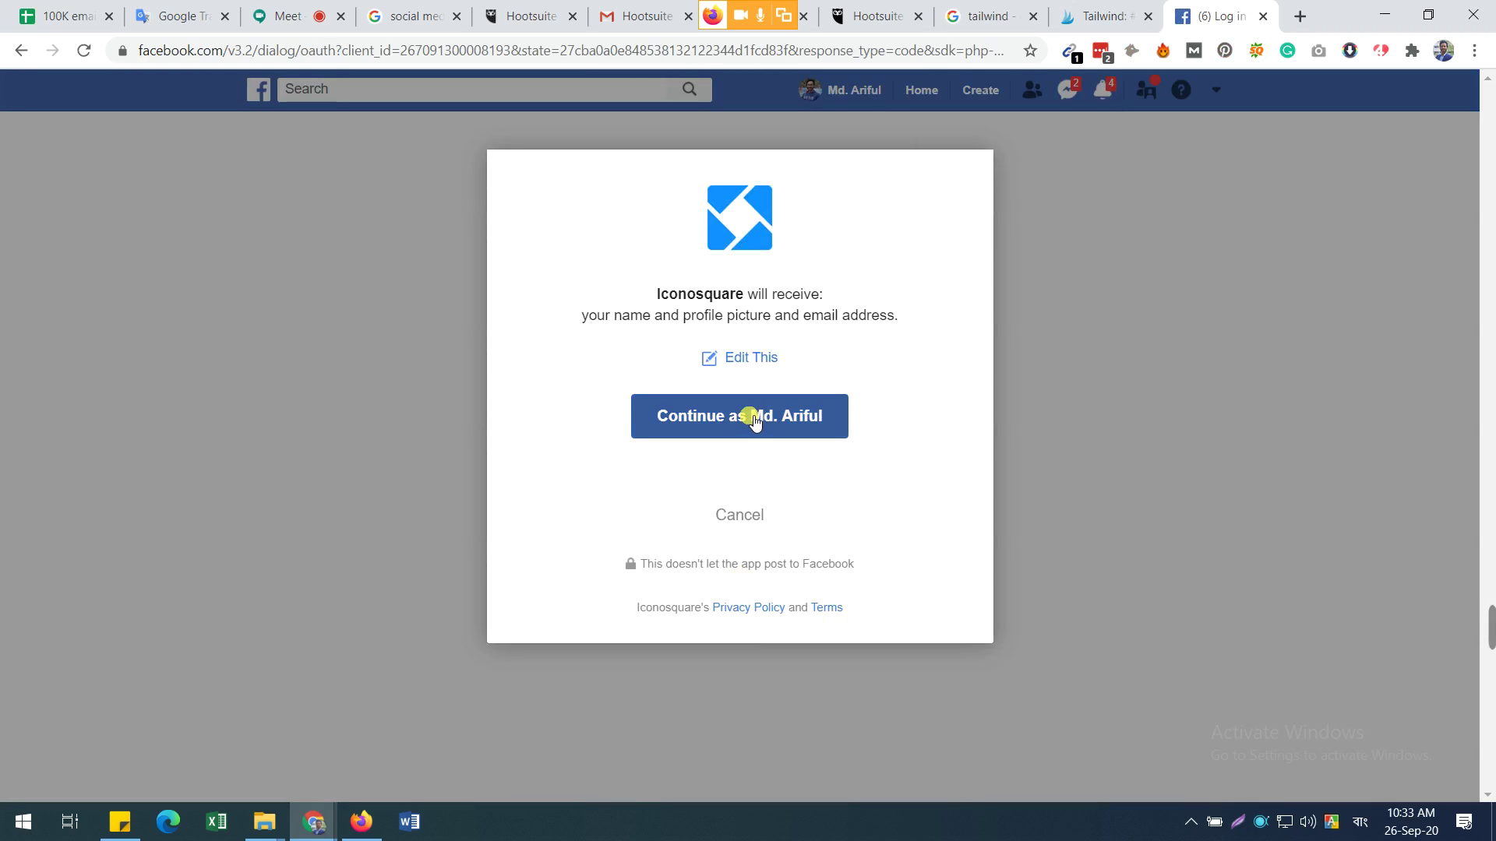
pyautogui.click(754, 421)
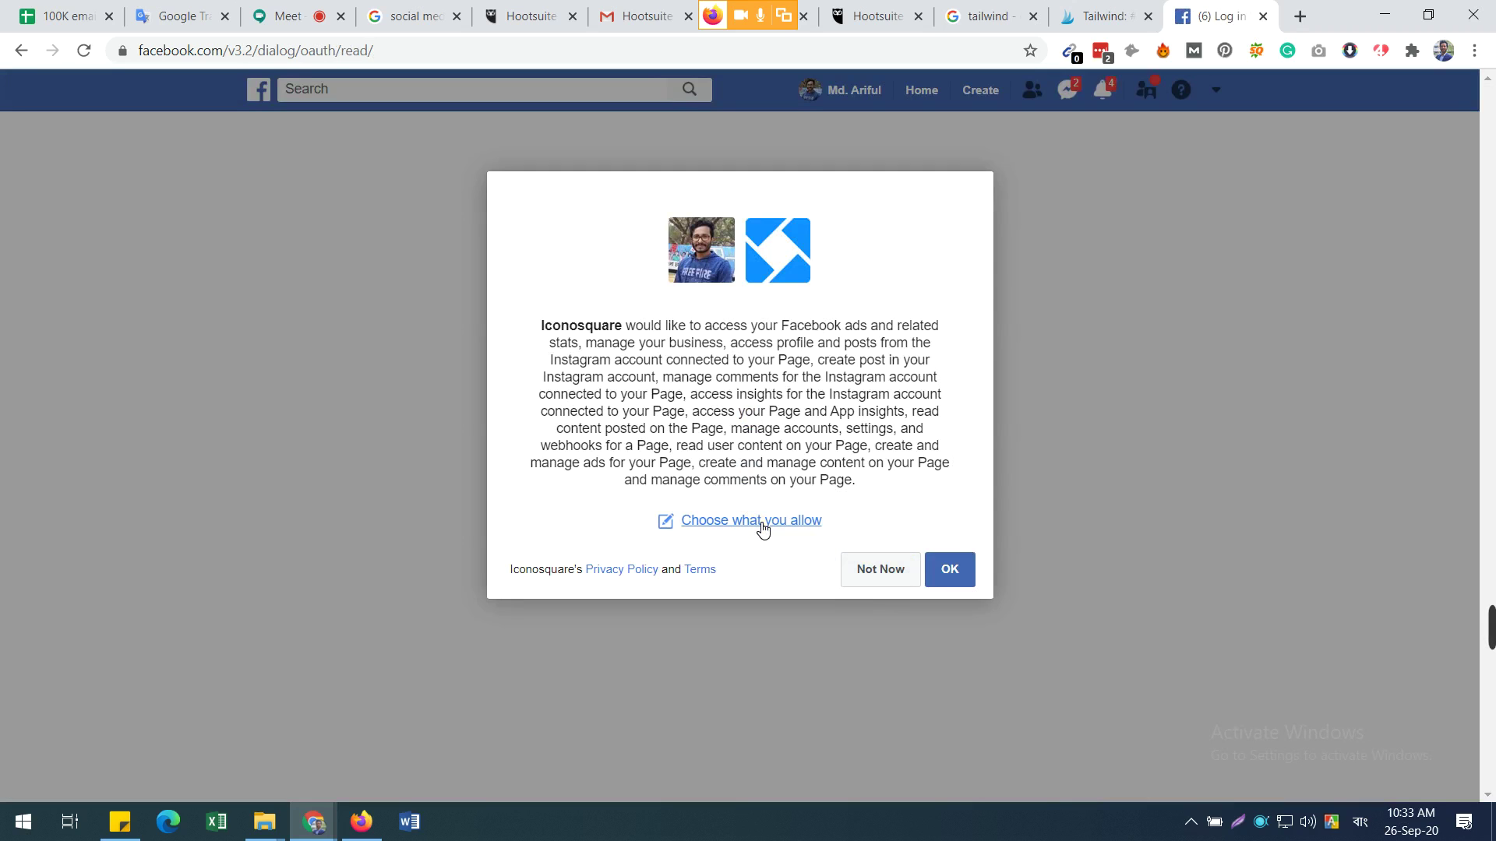
pyautogui.click(760, 526)
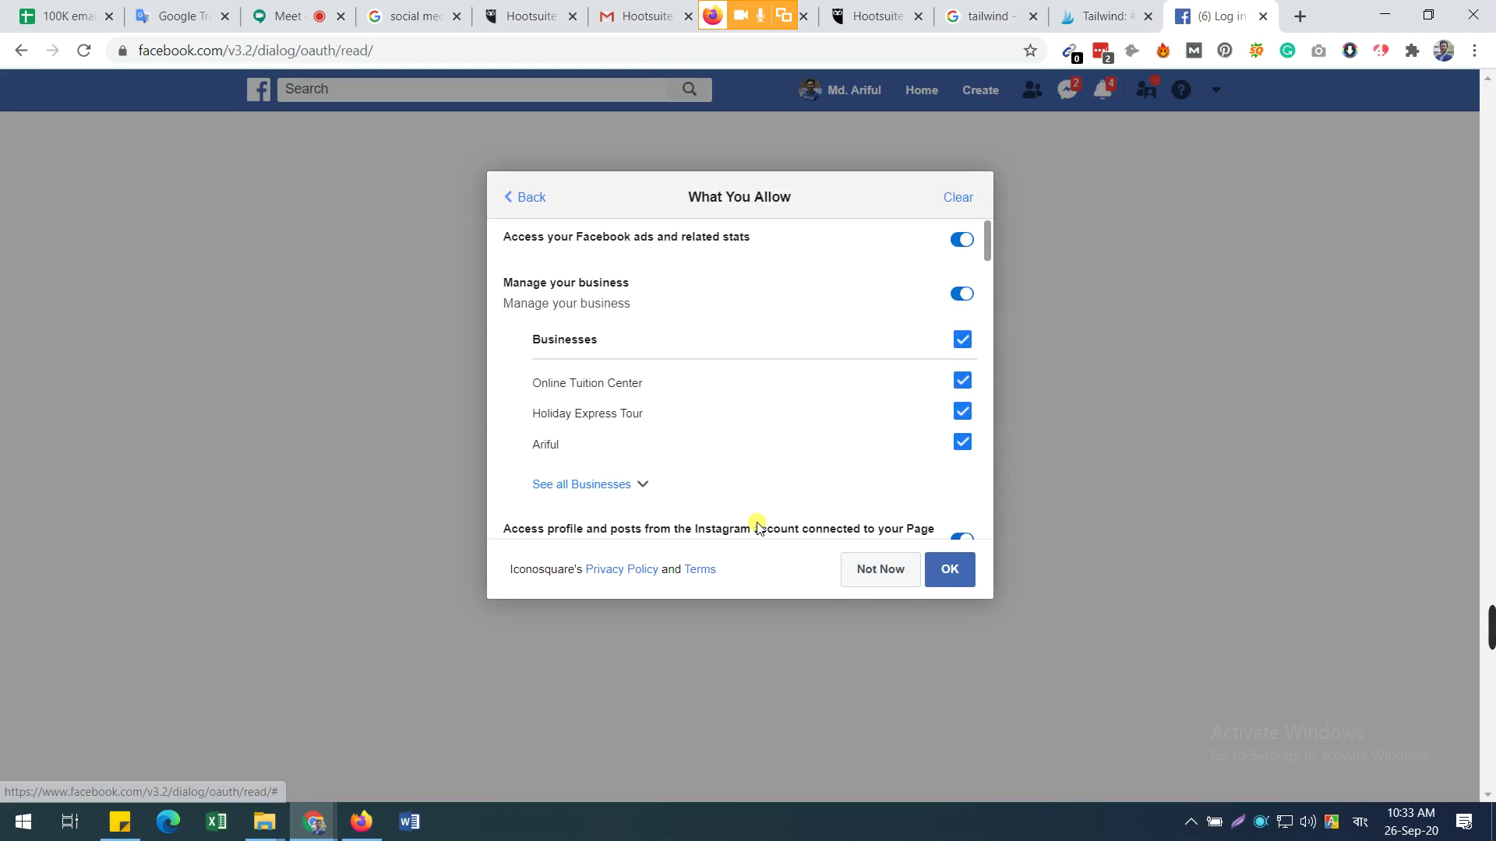
pyautogui.click(960, 574)
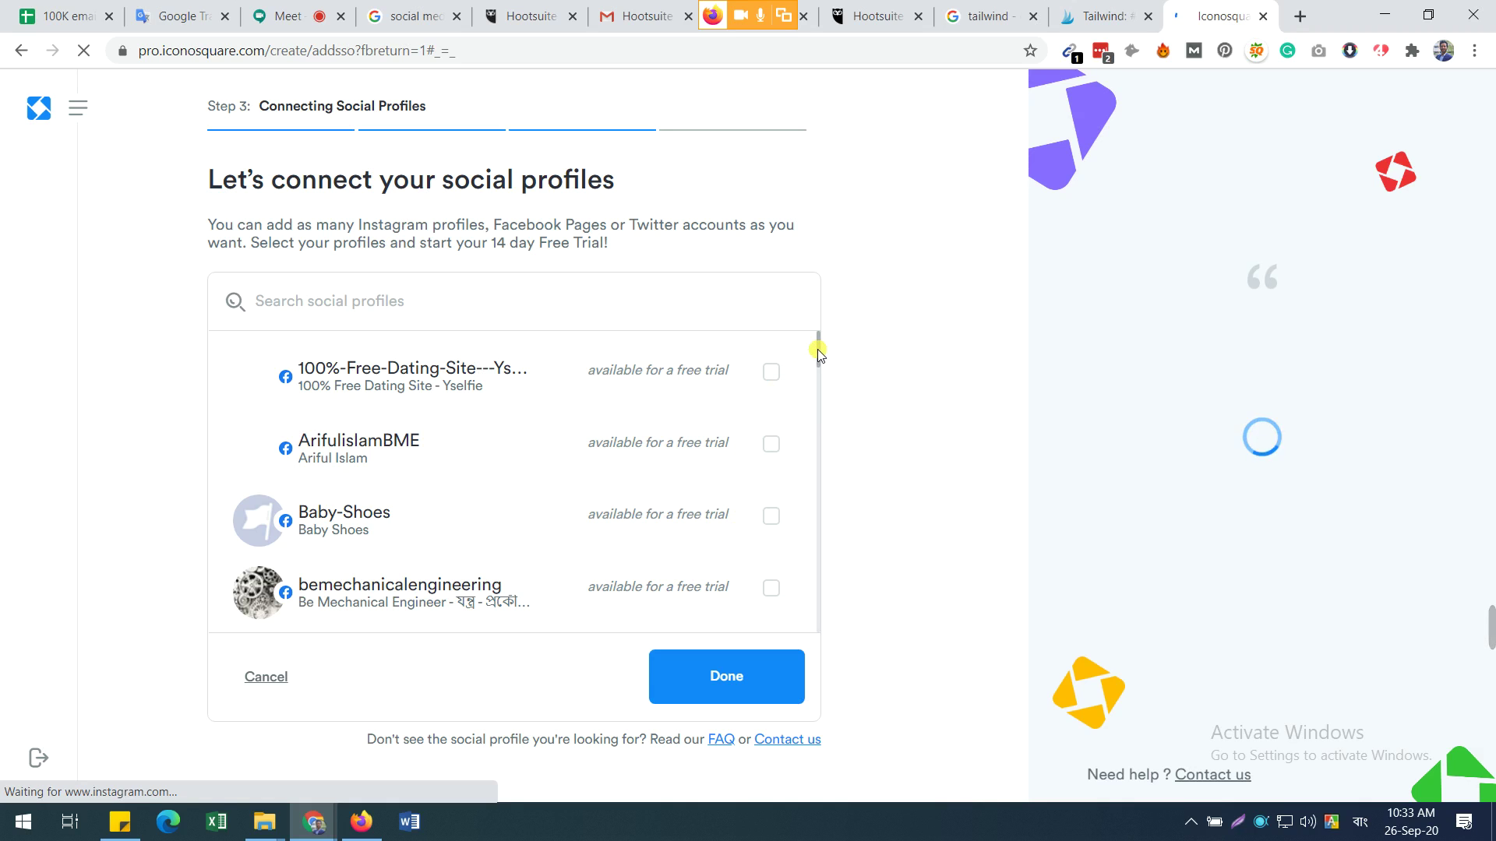
# Step: Select the HolidayExpressTour Facebook page from the profile list and confirm with Done
pyautogui.moveTo(816, 349); pyautogui.dragTo(817, 399)
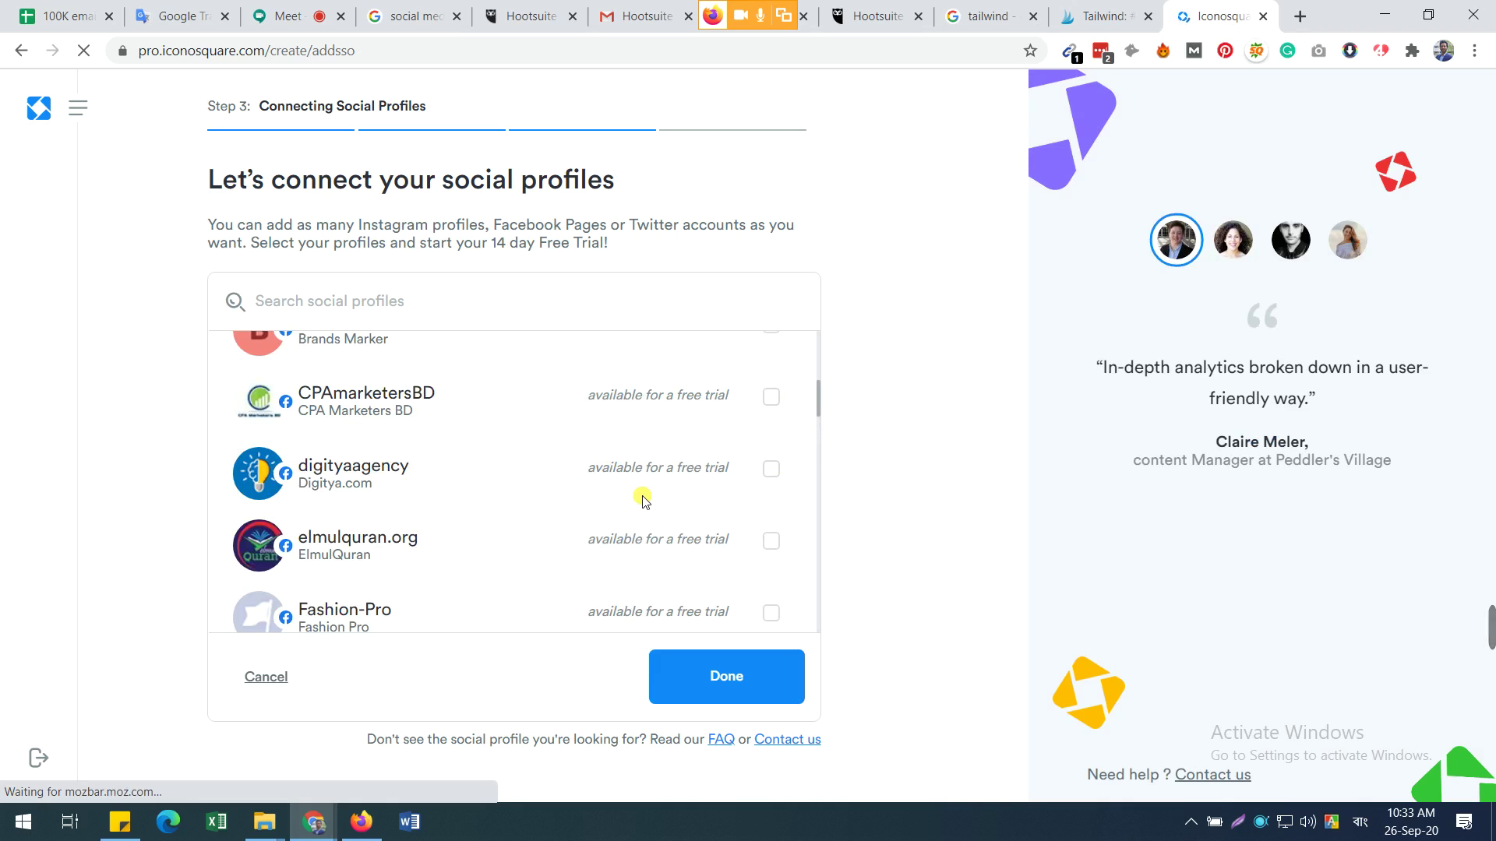
pyautogui.scroll(-15, 818, 477)
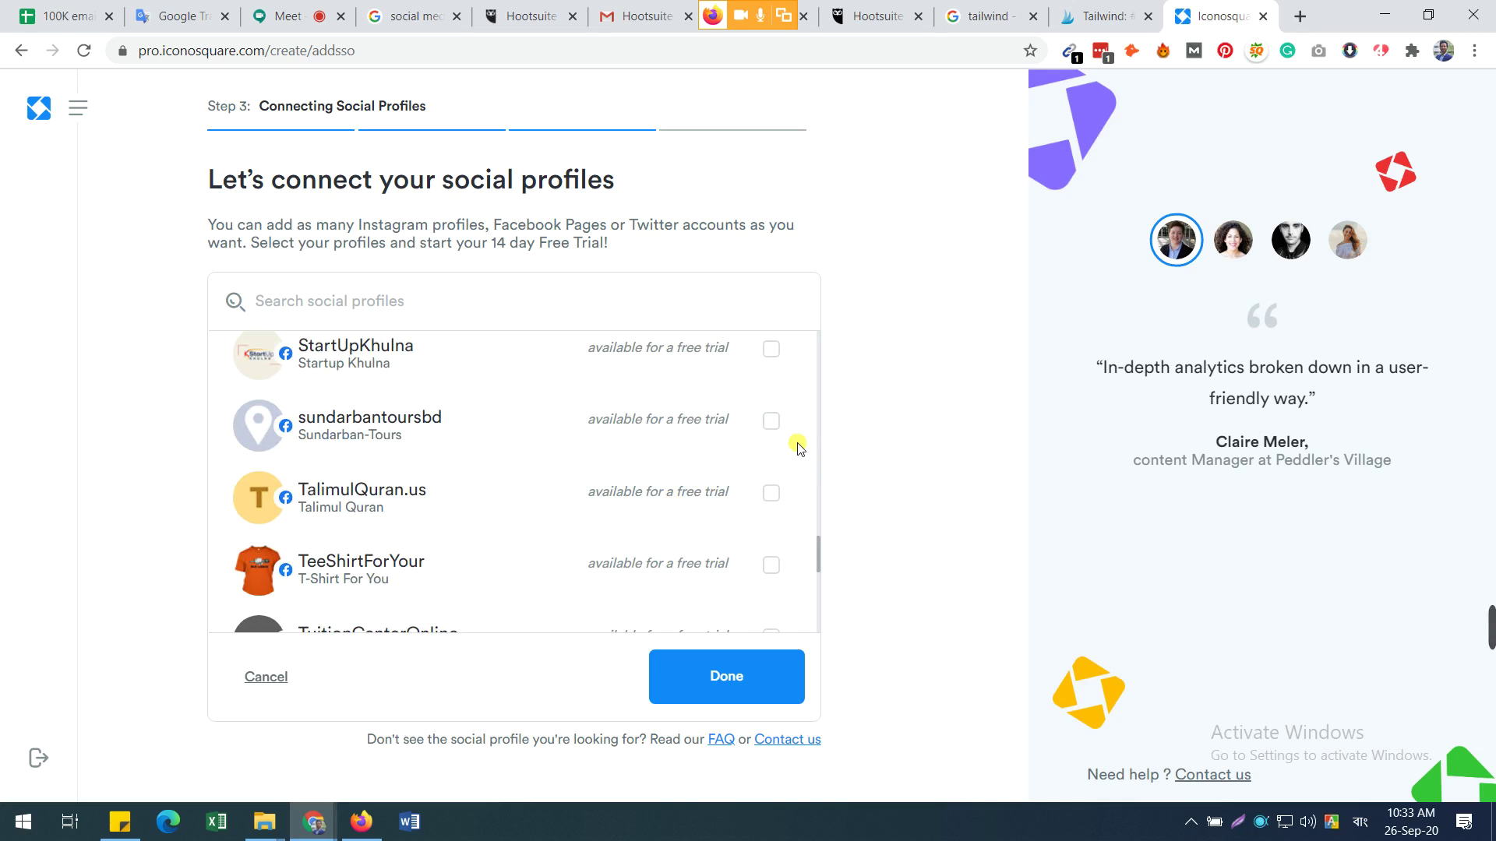
pyautogui.scroll(-5, 814, 558)
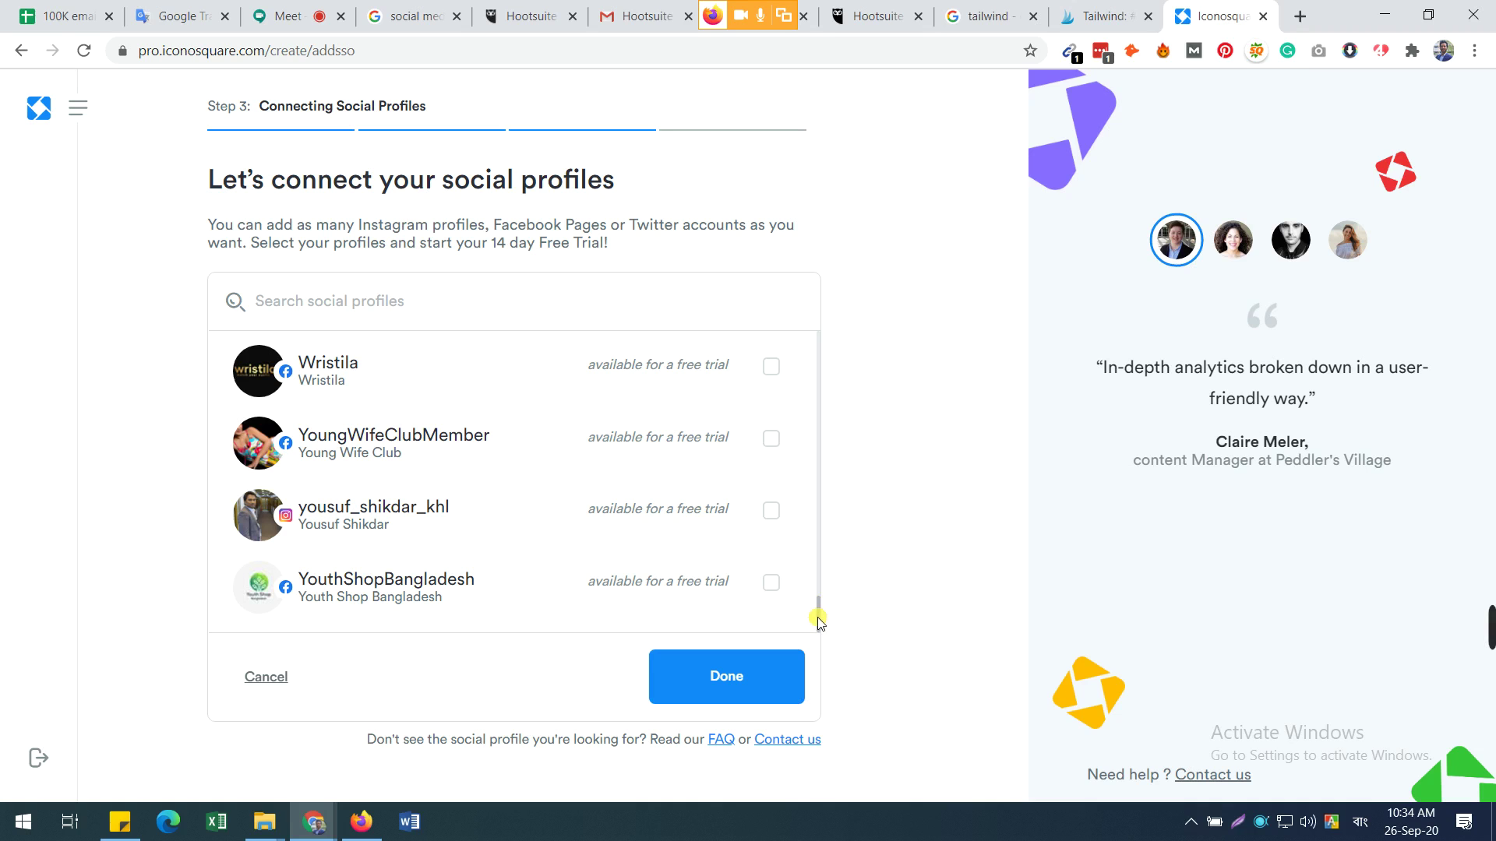
pyautogui.moveTo(818, 618); pyautogui.dragTo(823, 598)
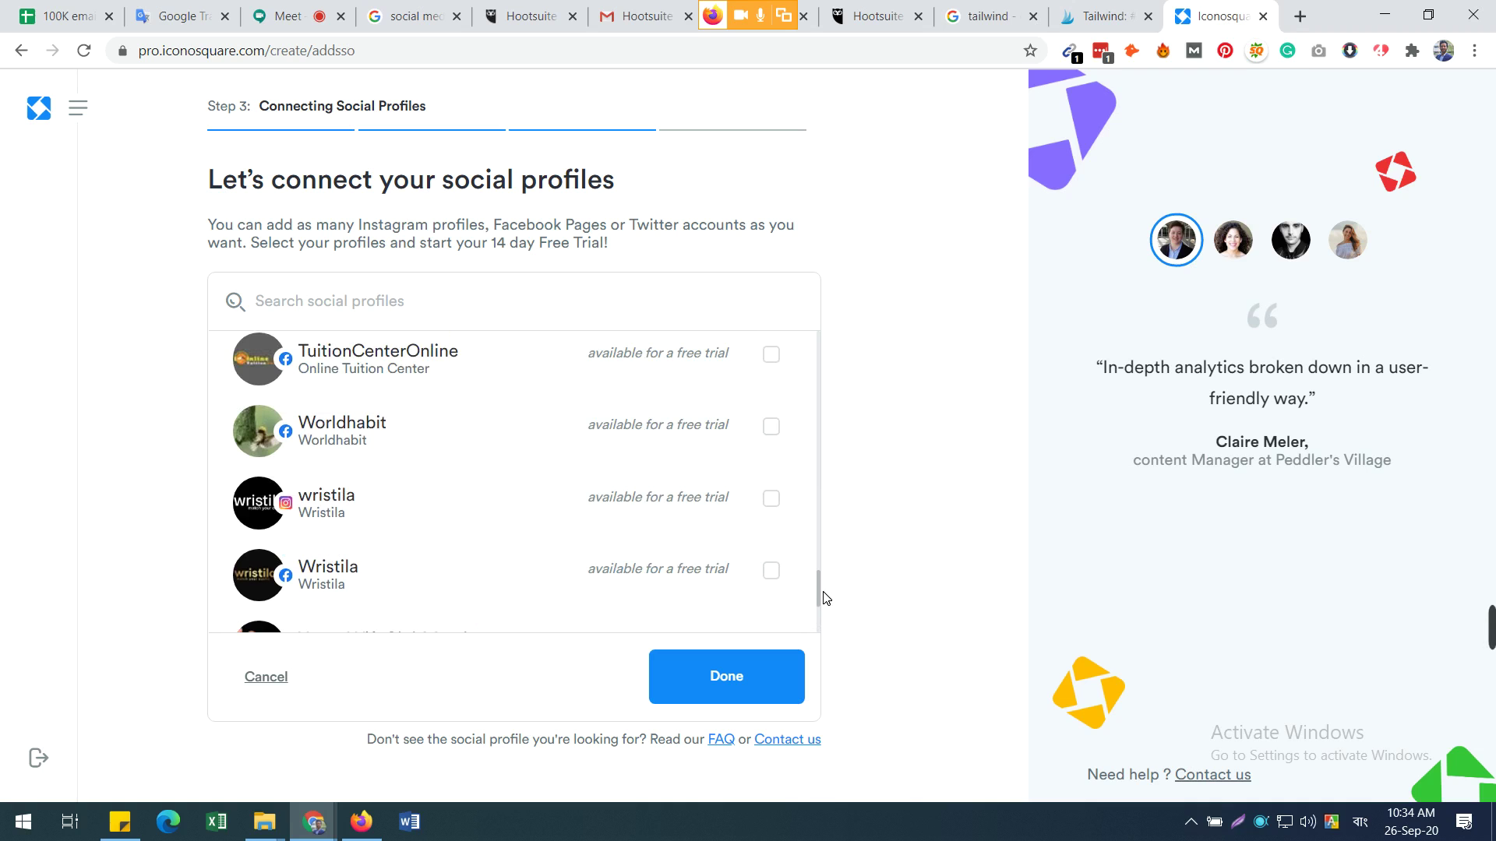
pyautogui.scroll(1, 823, 598)
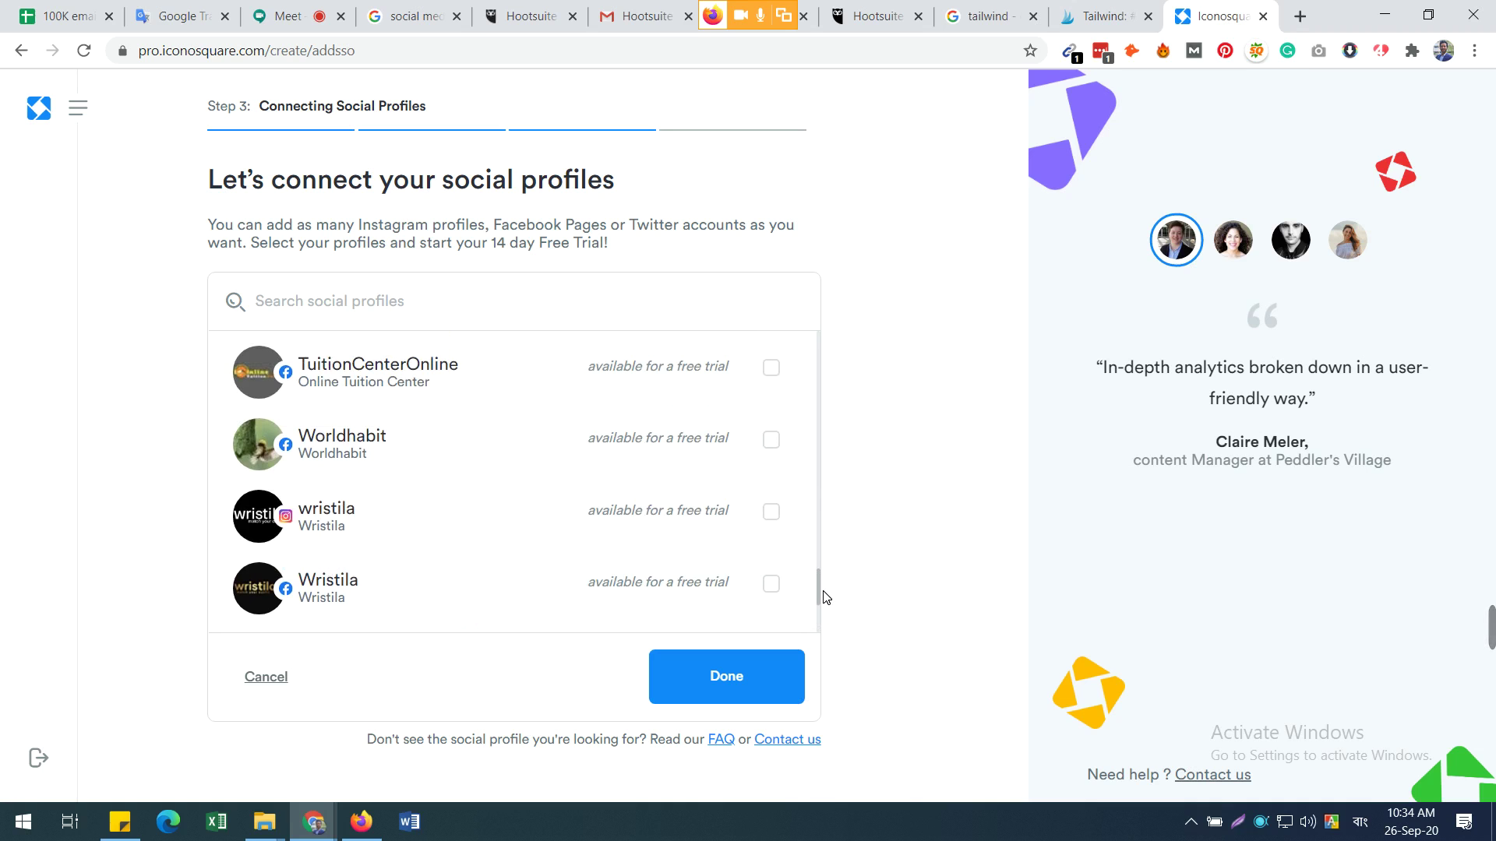
pyautogui.moveTo(823, 597); pyautogui.dragTo(820, 443)
pyautogui.click(772, 497)
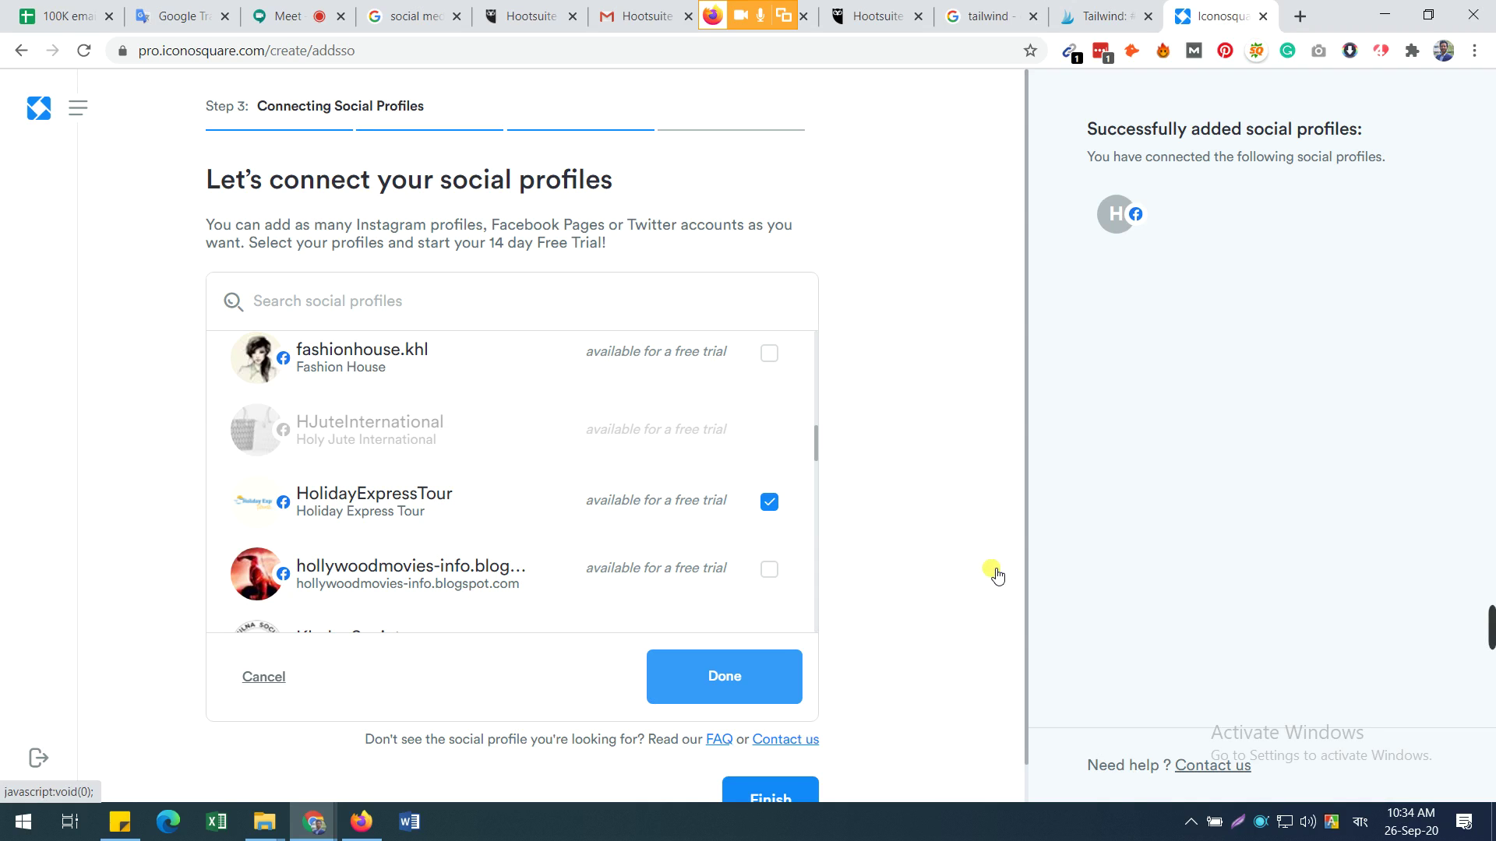
pyautogui.click(798, 682)
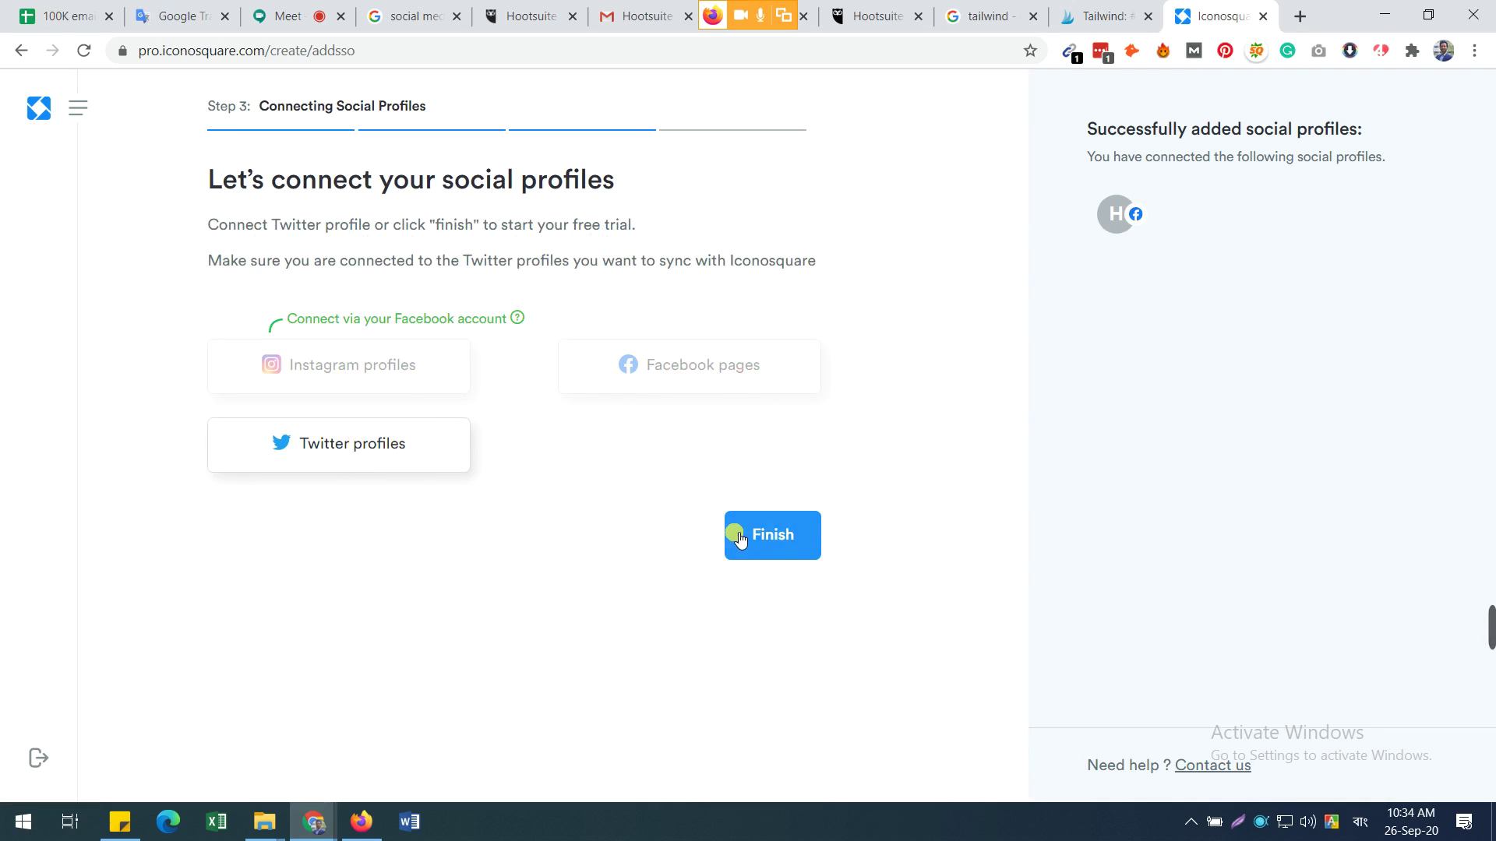
# Step: Finish setup to start the free trial, then switch to the Gmail tab's inbox
pyautogui.click(774, 545)
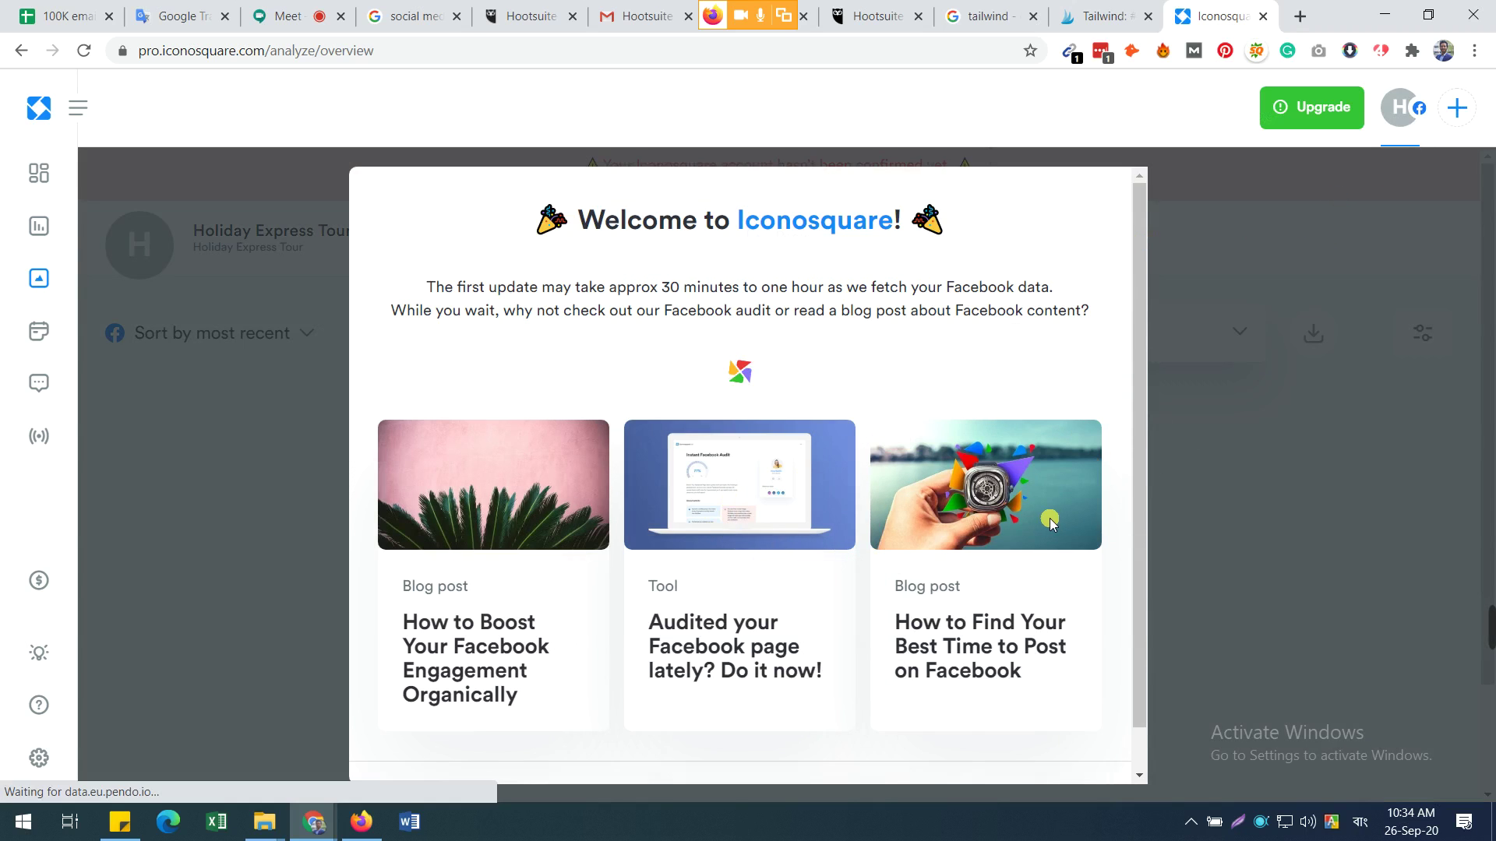
pyautogui.scroll(-1, 701, 647)
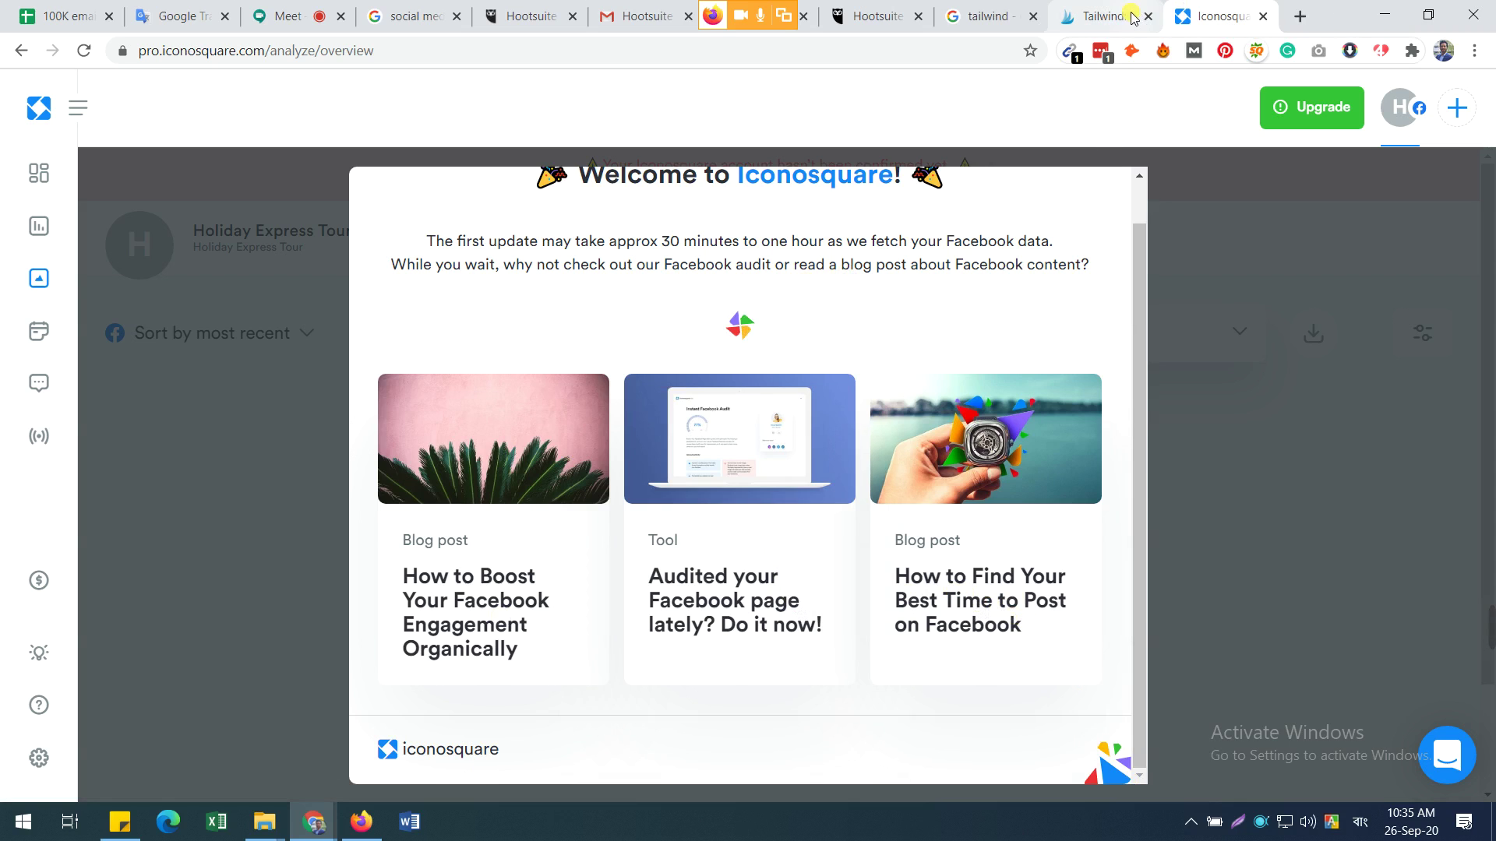
pyautogui.click(608, 20)
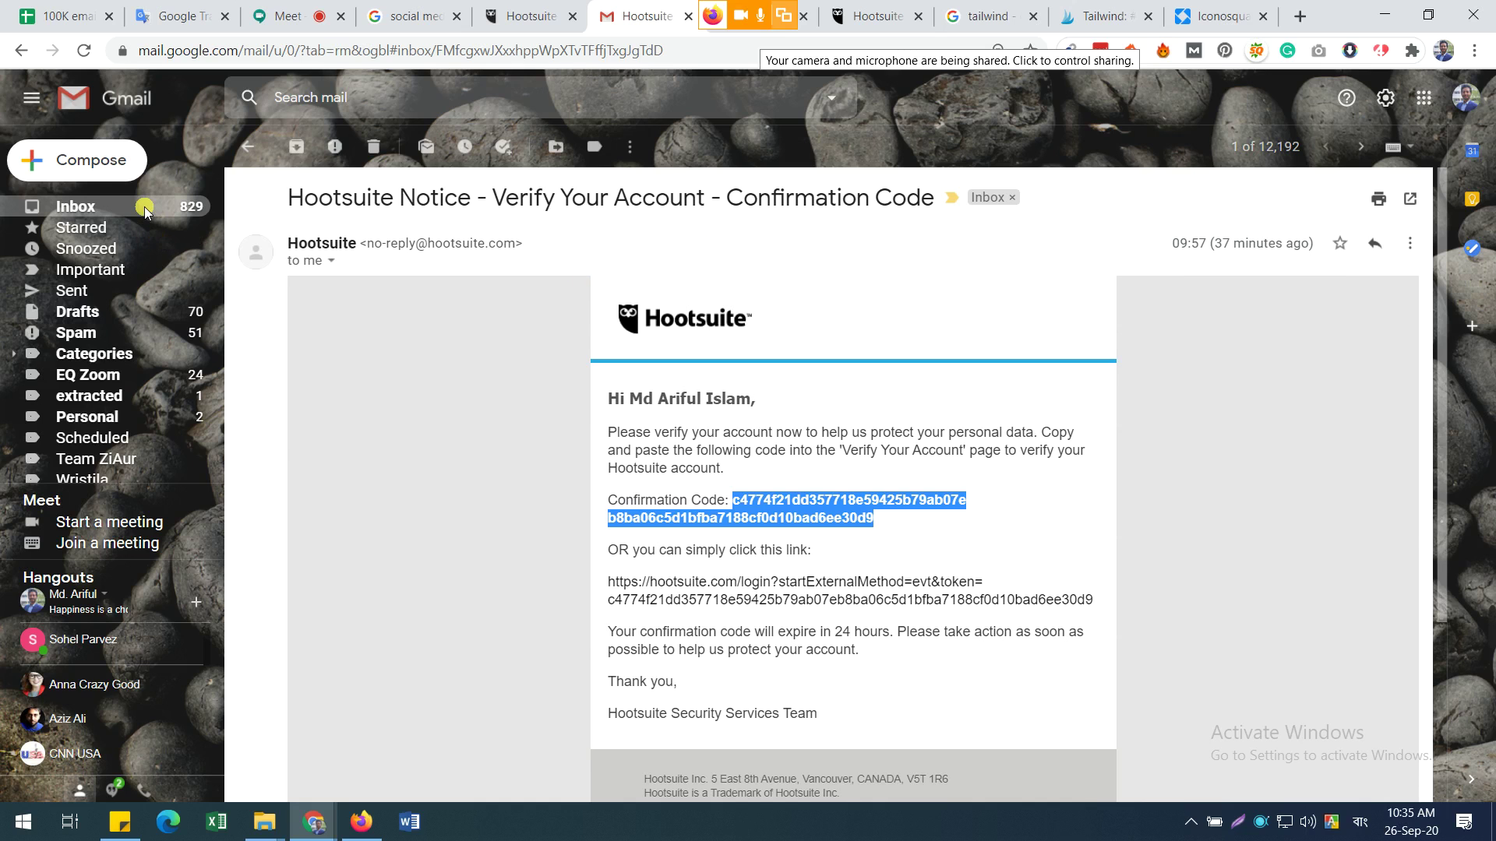
pyautogui.click(144, 210)
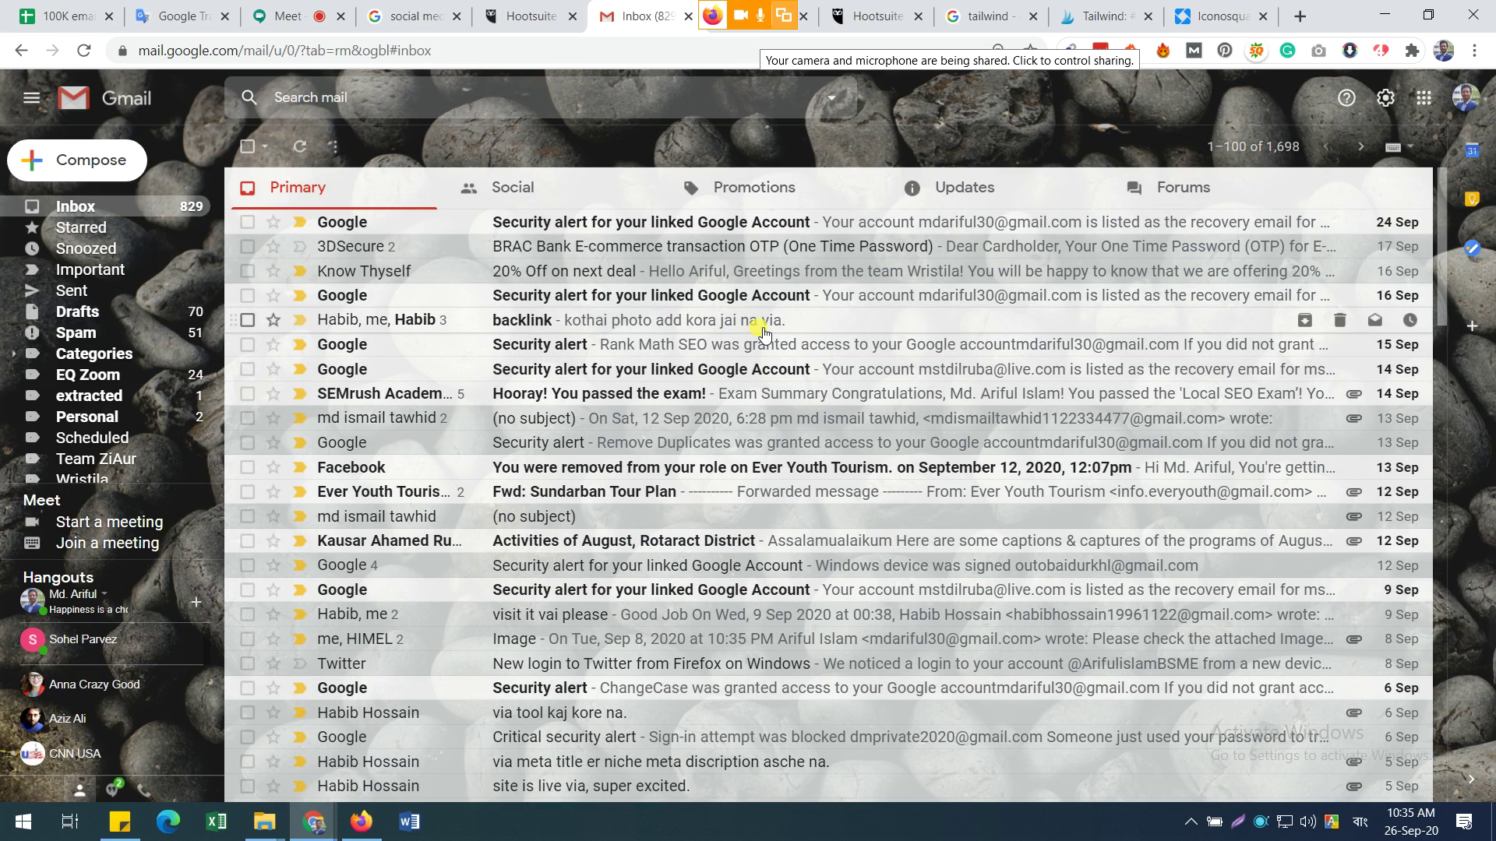
# Step: Browse the Social and Updates categories, reload Gmail, and close the leftover Hootsuite and search tabs
pyautogui.click(565, 193)
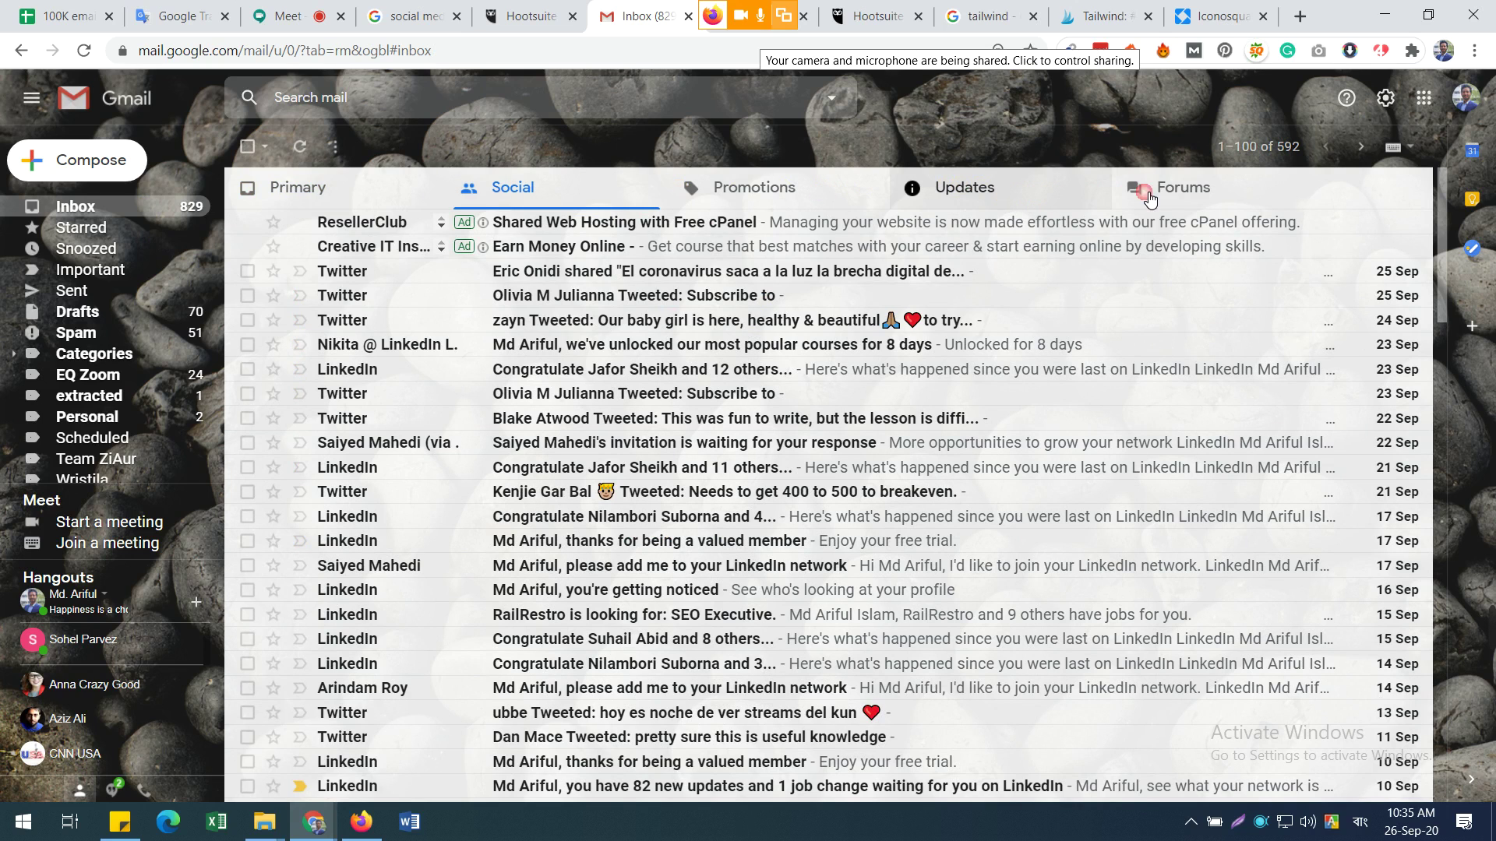
pyautogui.click(966, 189)
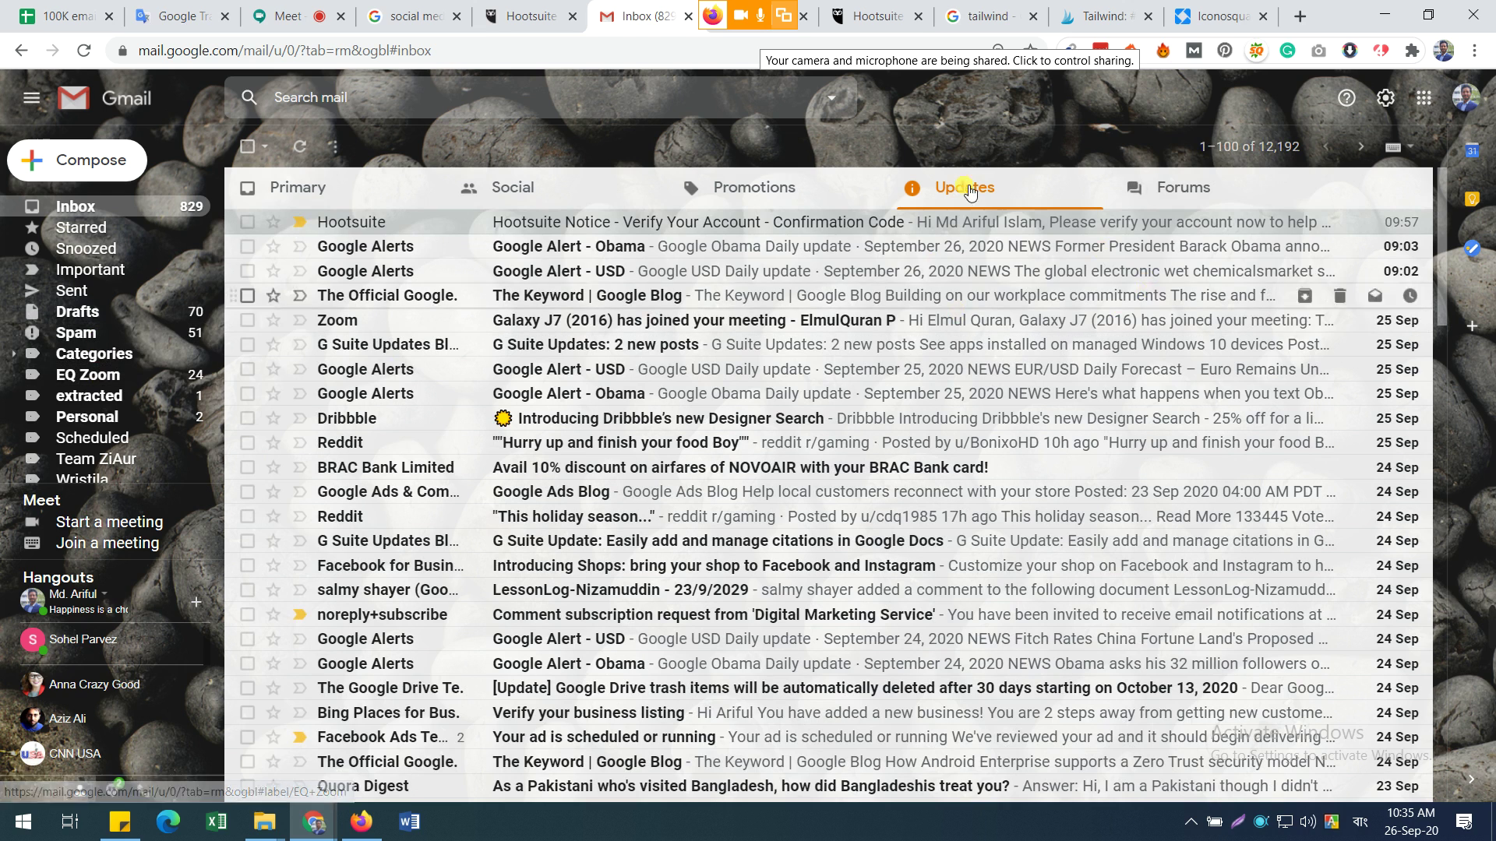
pyautogui.click(86, 49)
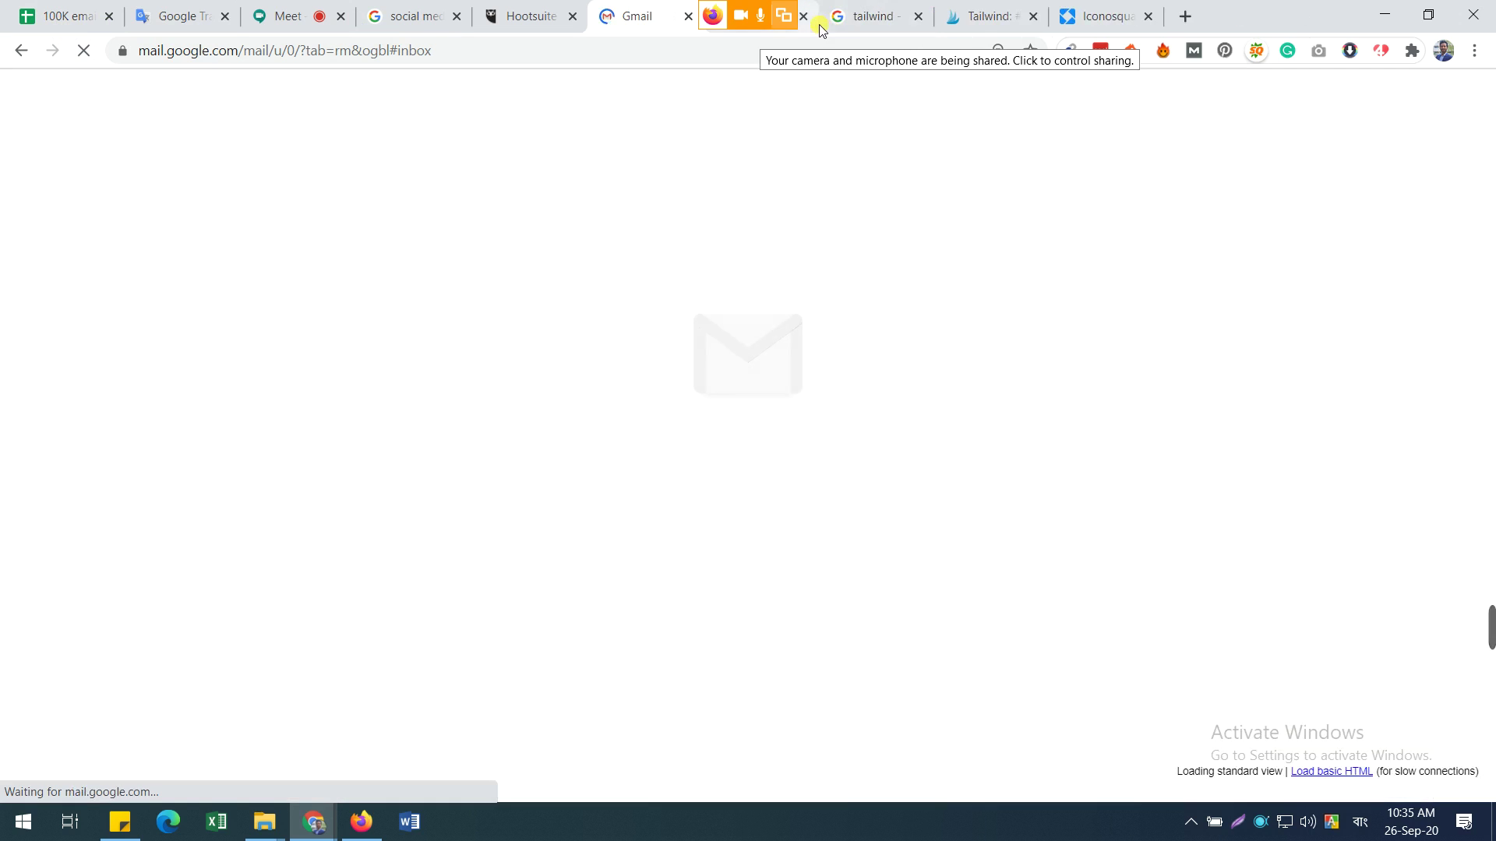
pyautogui.middleClick(820, 23)
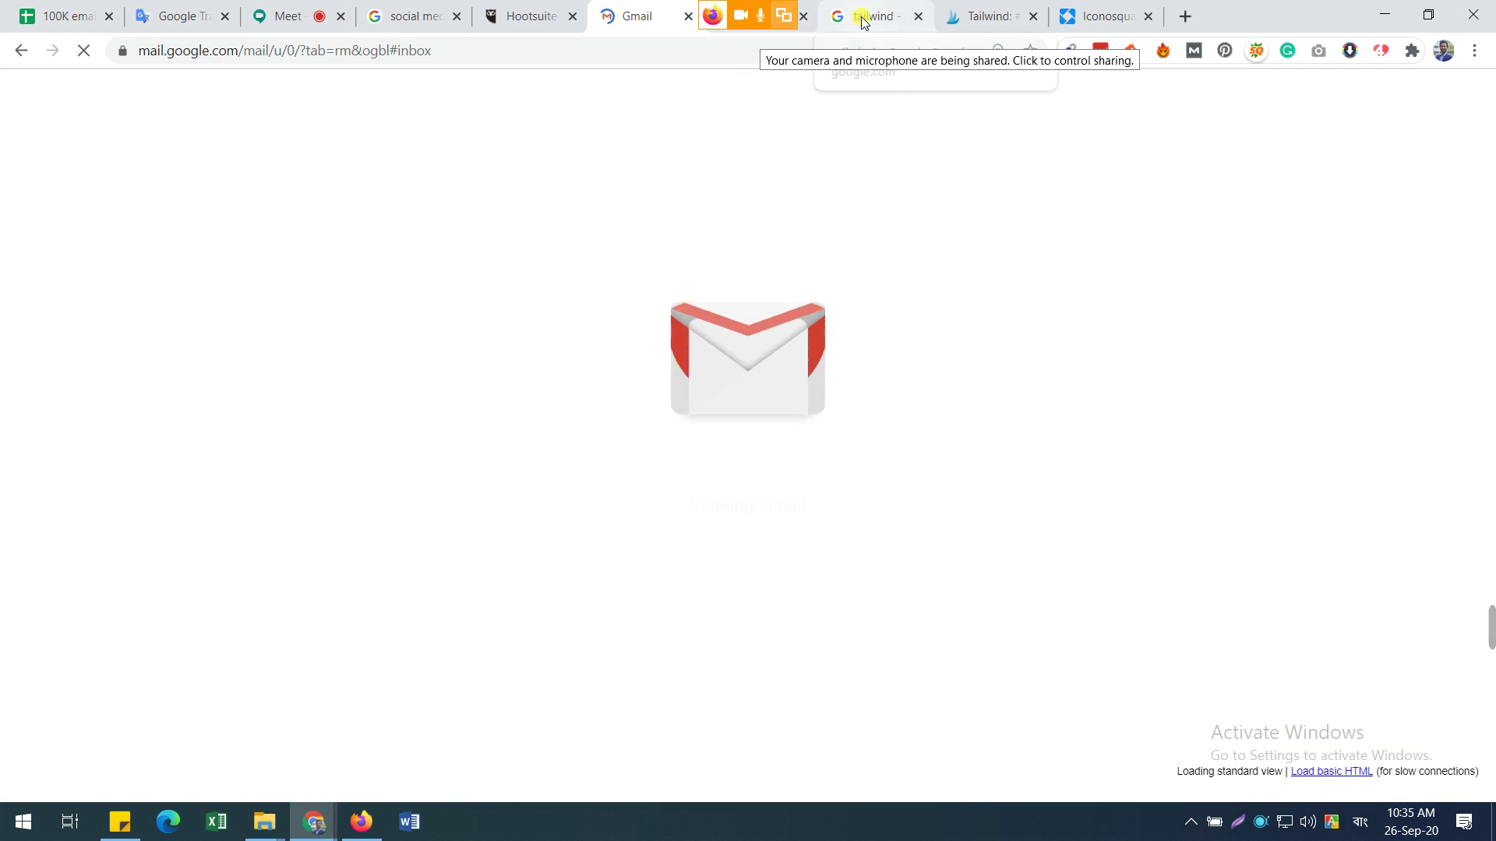
pyautogui.middleClick(863, 22)
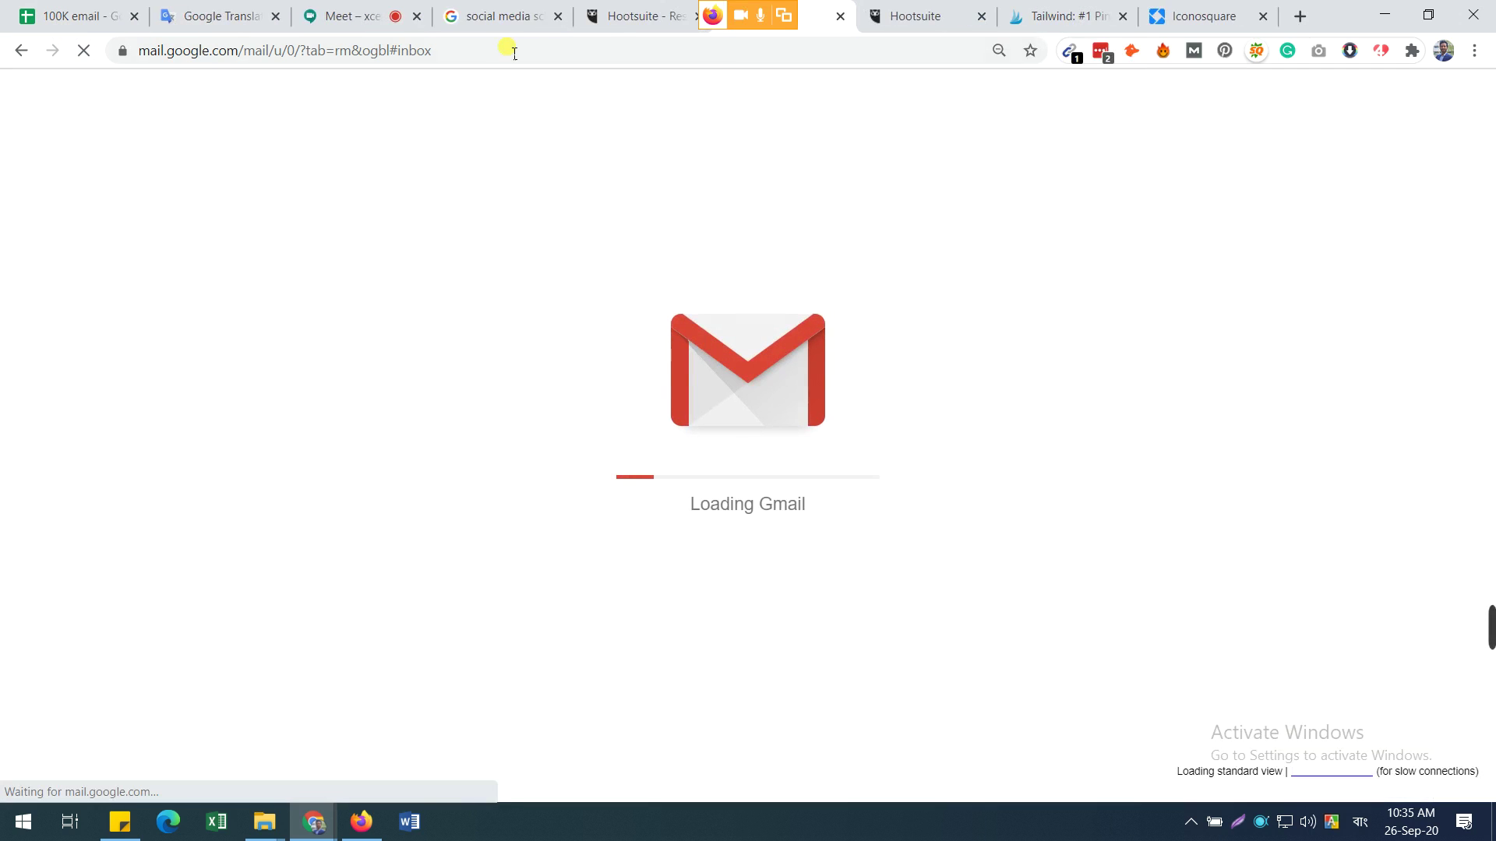
pyautogui.middleClick(506, 17)
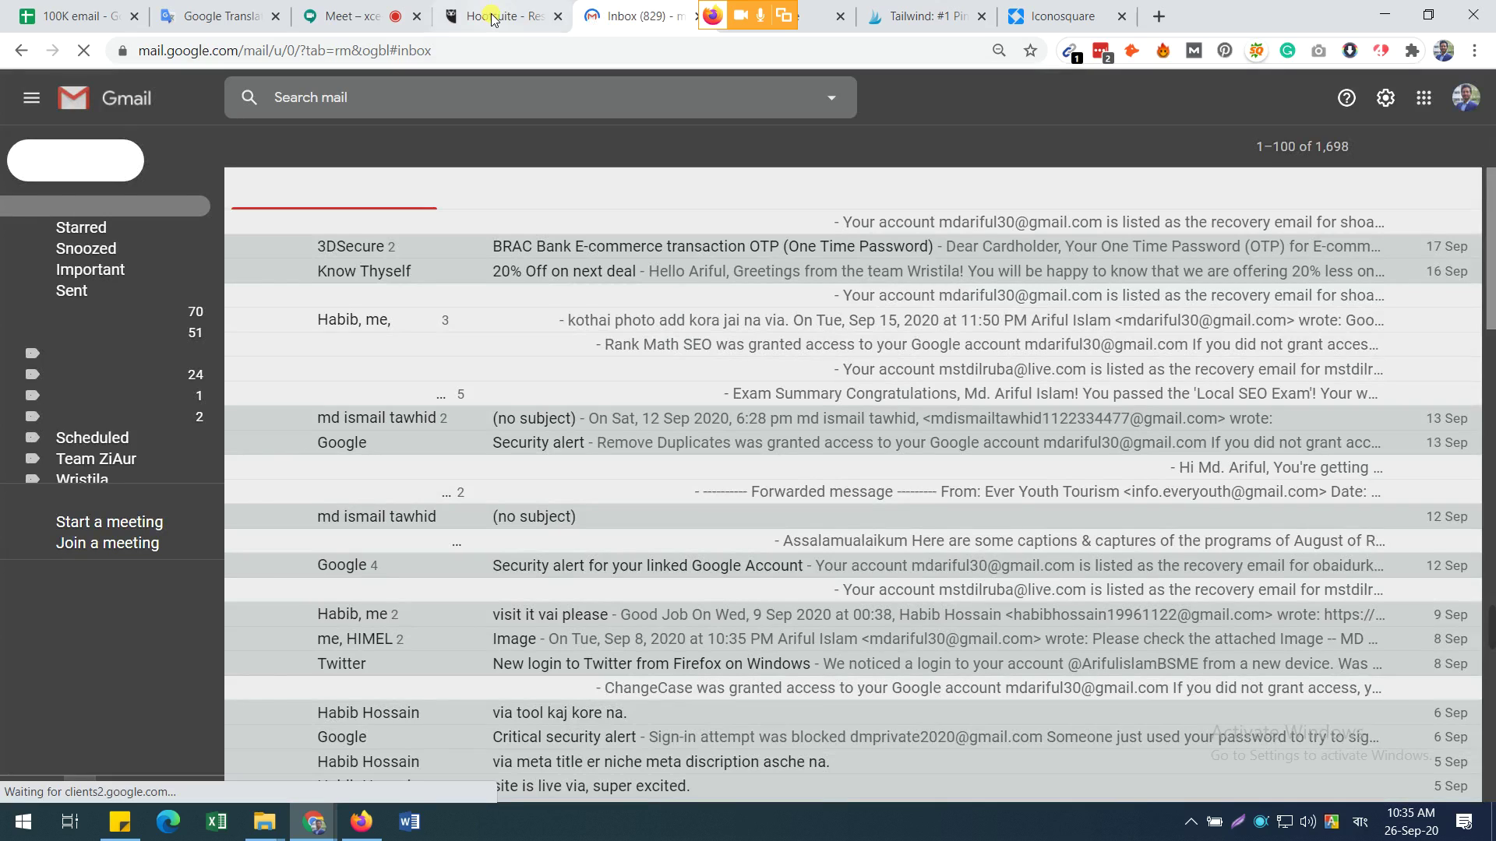
pyautogui.middleClick(492, 19)
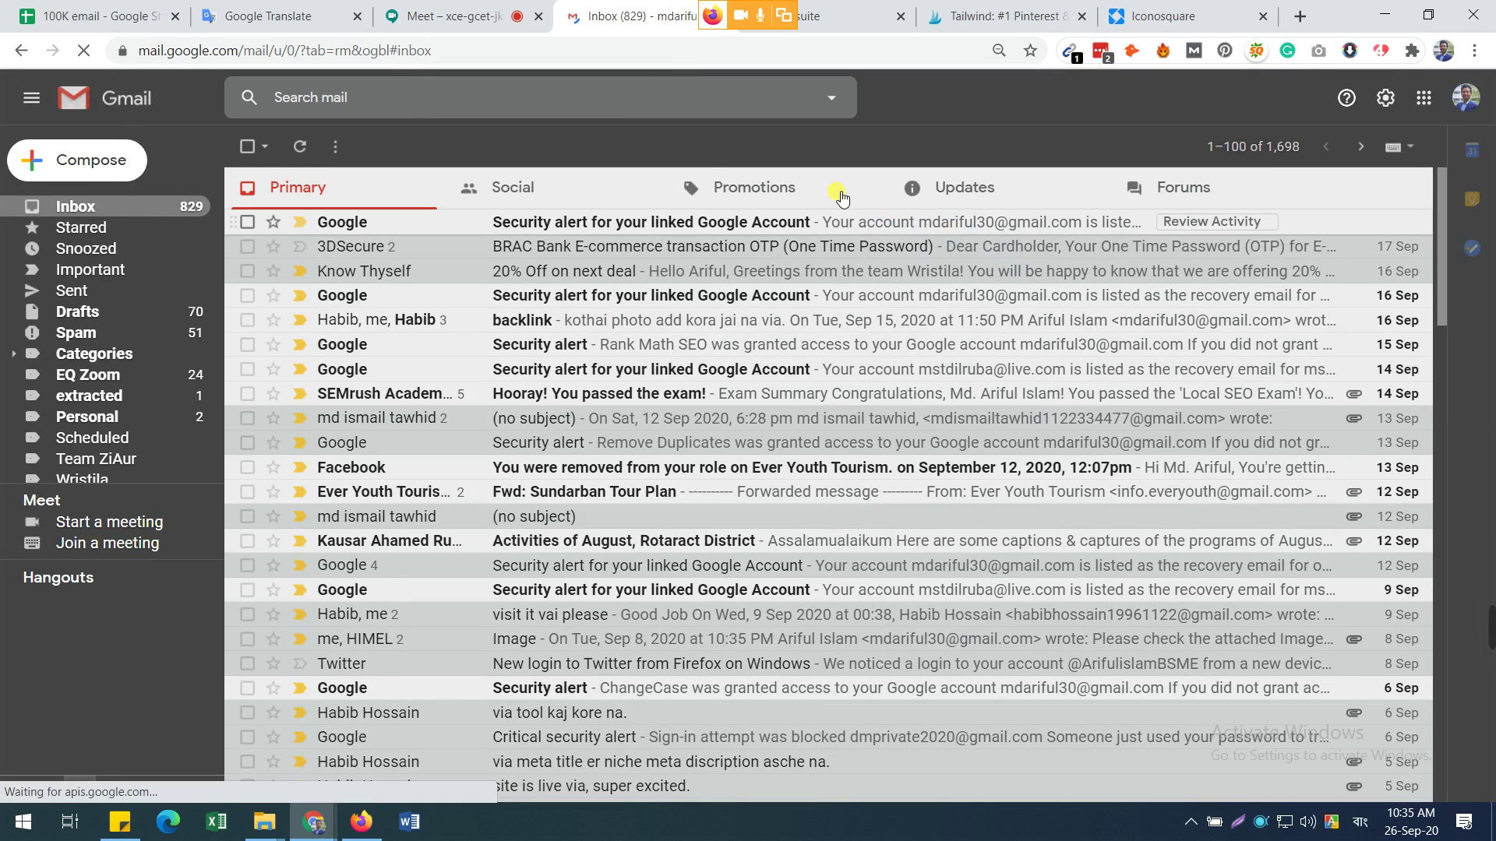
# Step: Check Promotions, Updates and Primary, open Spam, and open the other Google account's mailbox
pyautogui.click(812, 195)
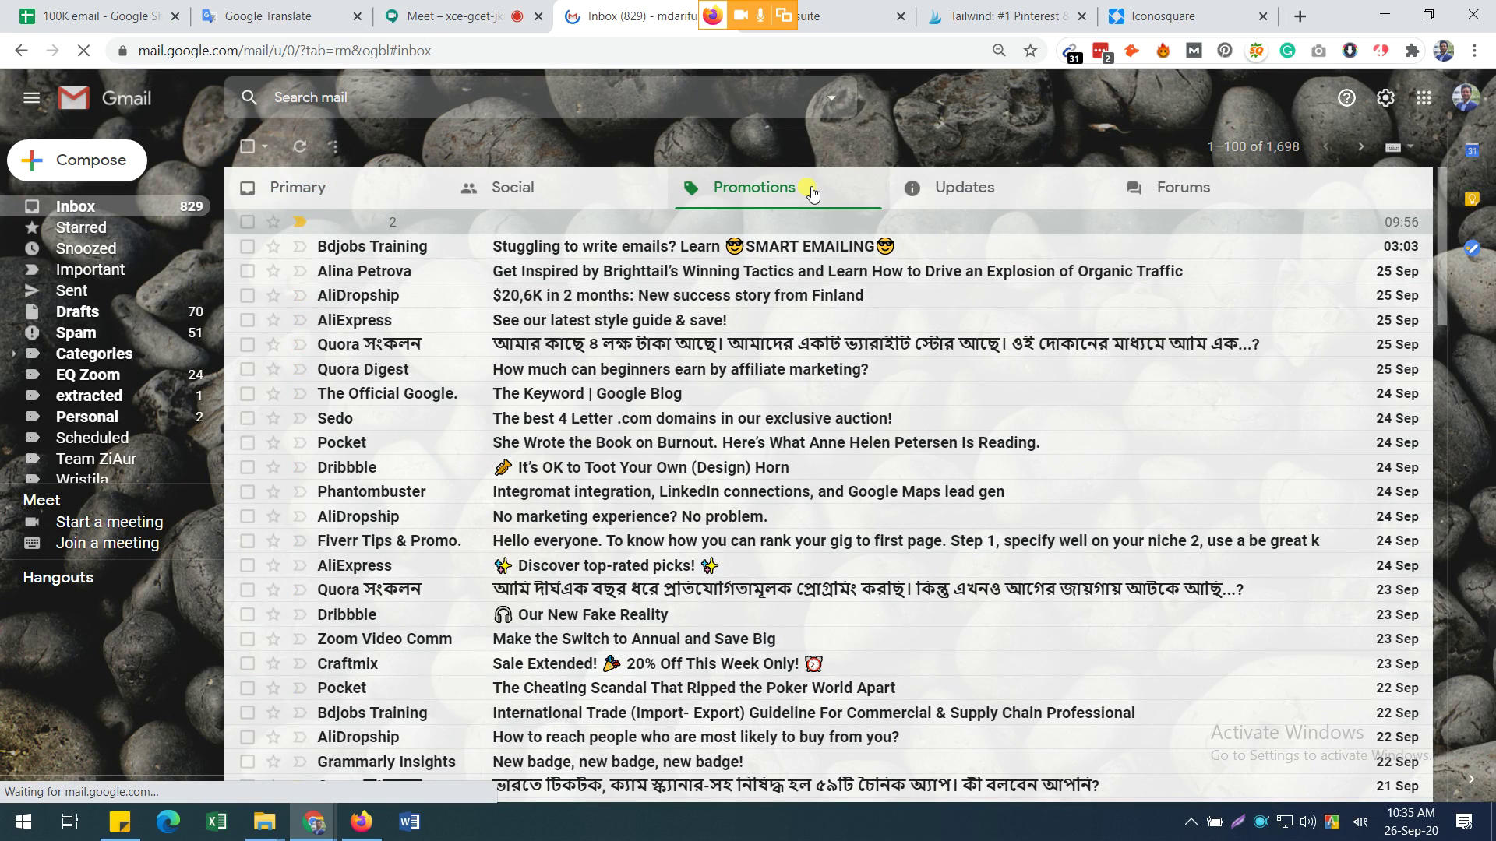
pyautogui.click(1041, 192)
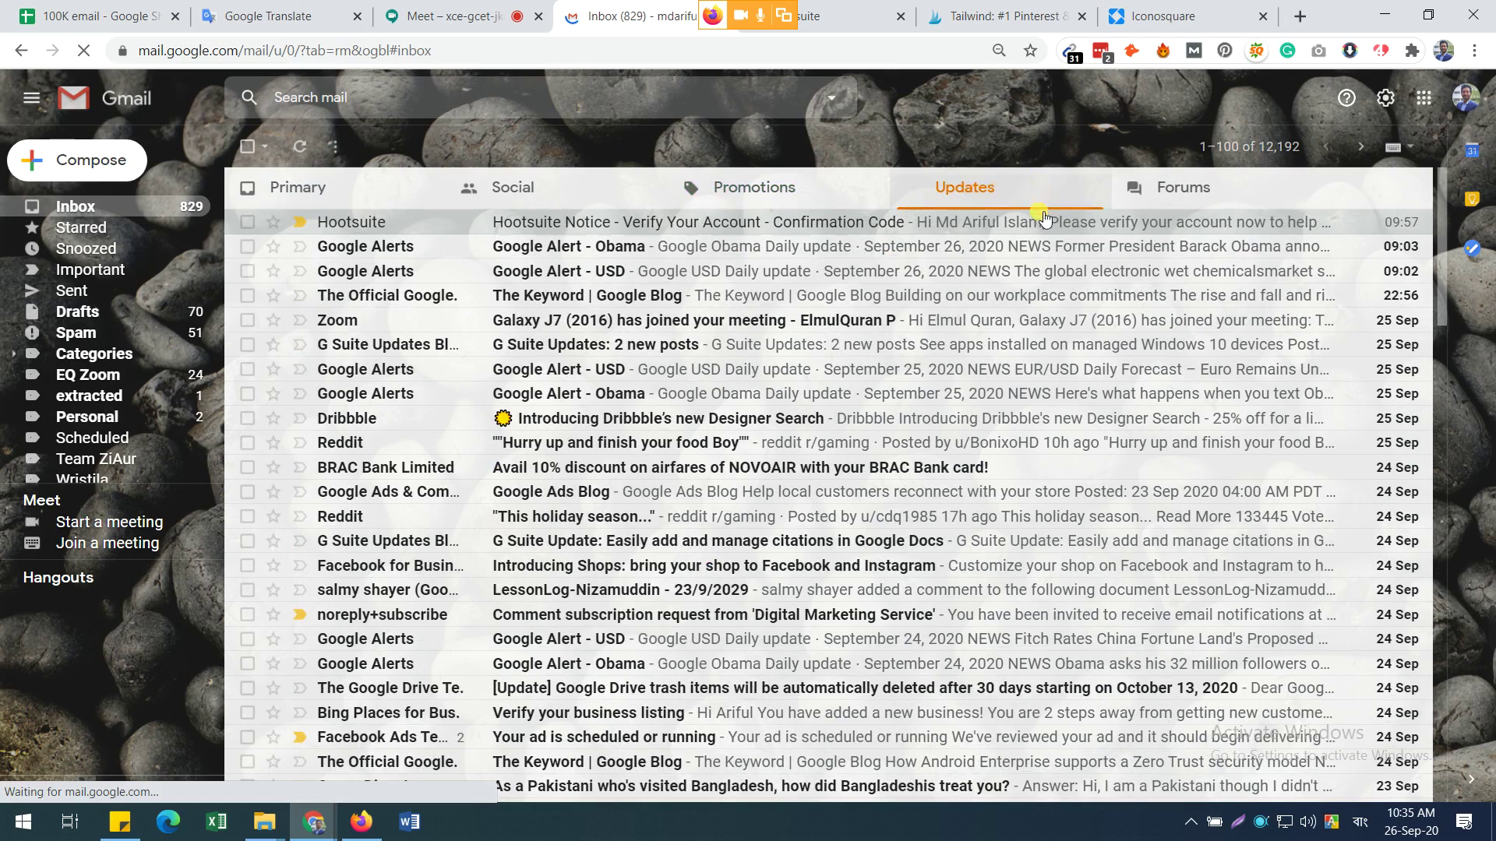
pyautogui.click(341, 193)
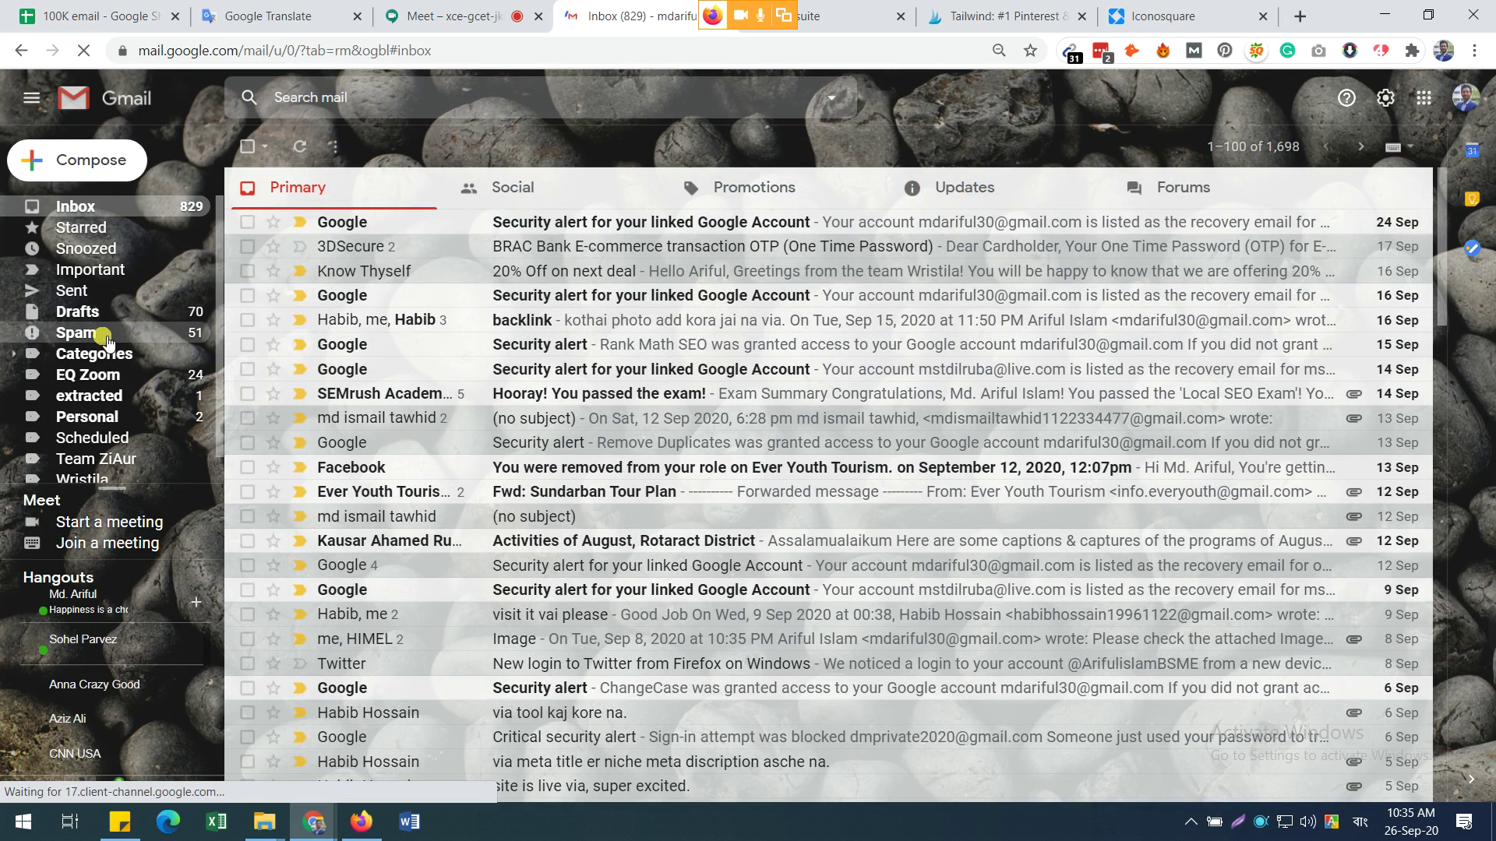
pyautogui.click(107, 338)
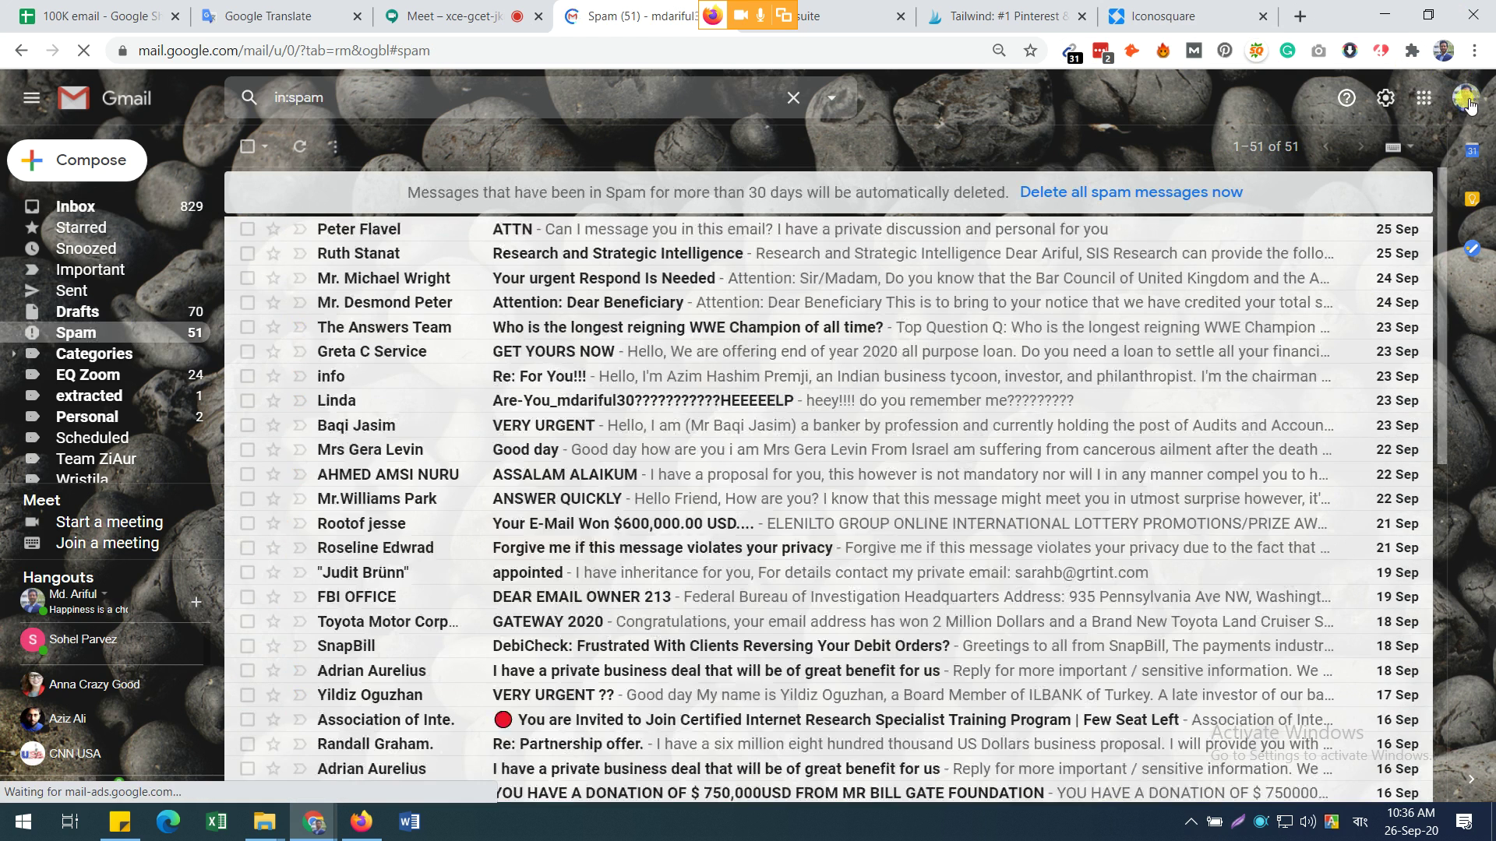
pyautogui.click(1468, 99)
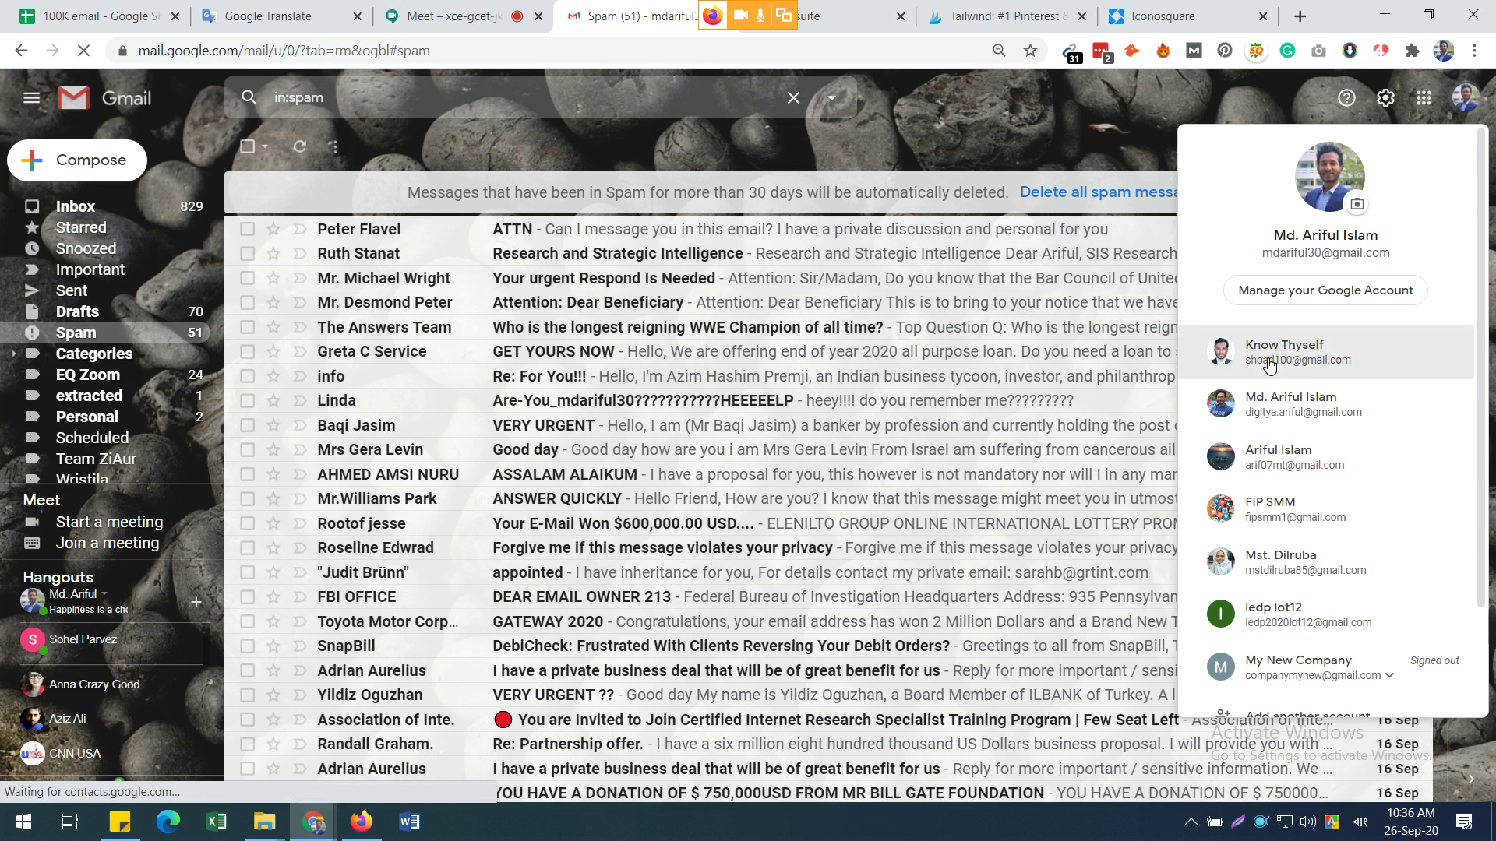
pyautogui.click(1263, 356)
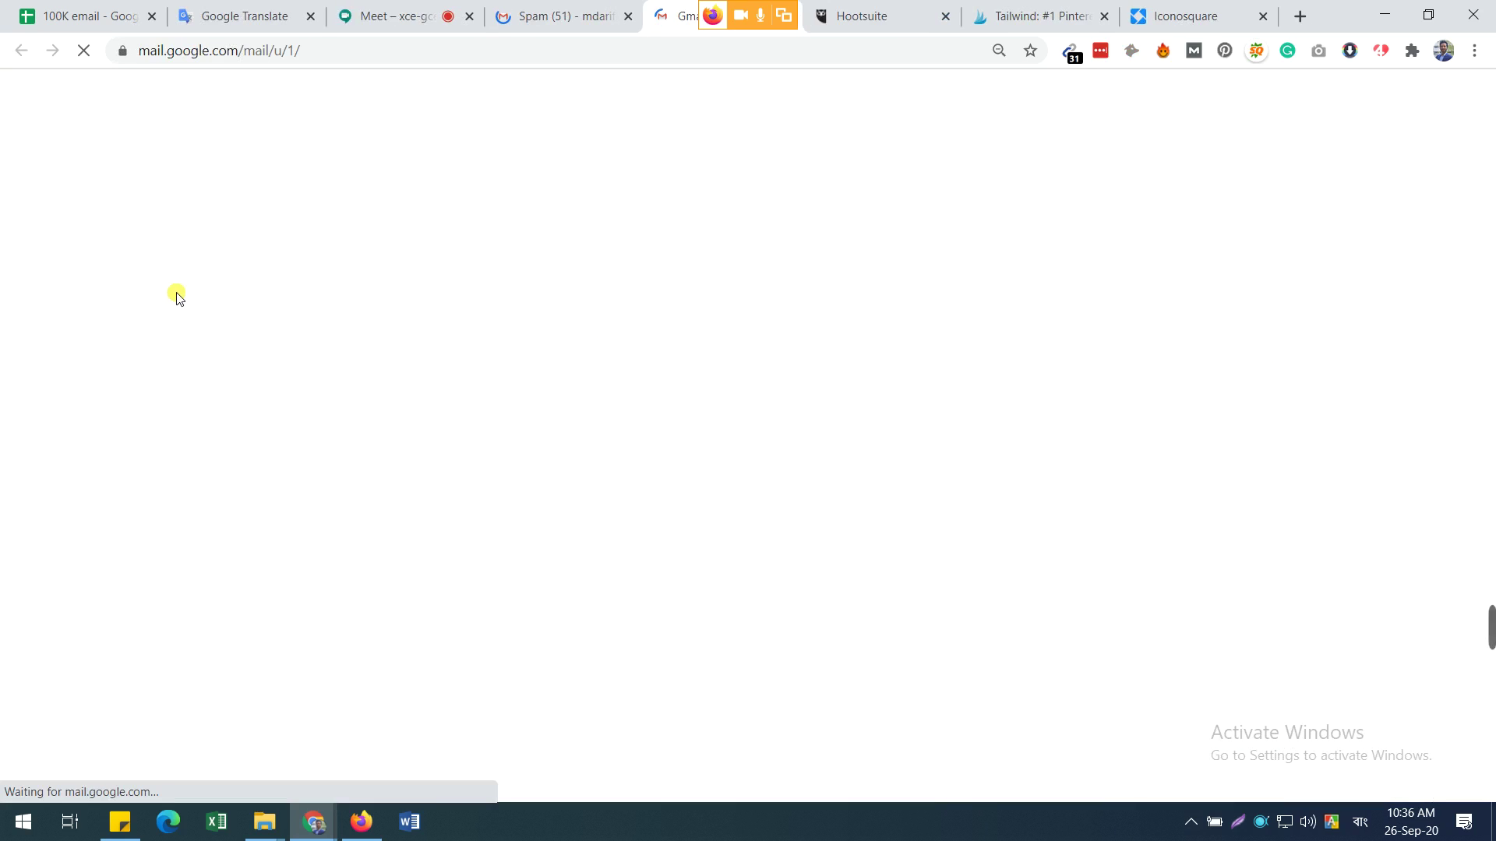
pyautogui.middleClick(524, 17)
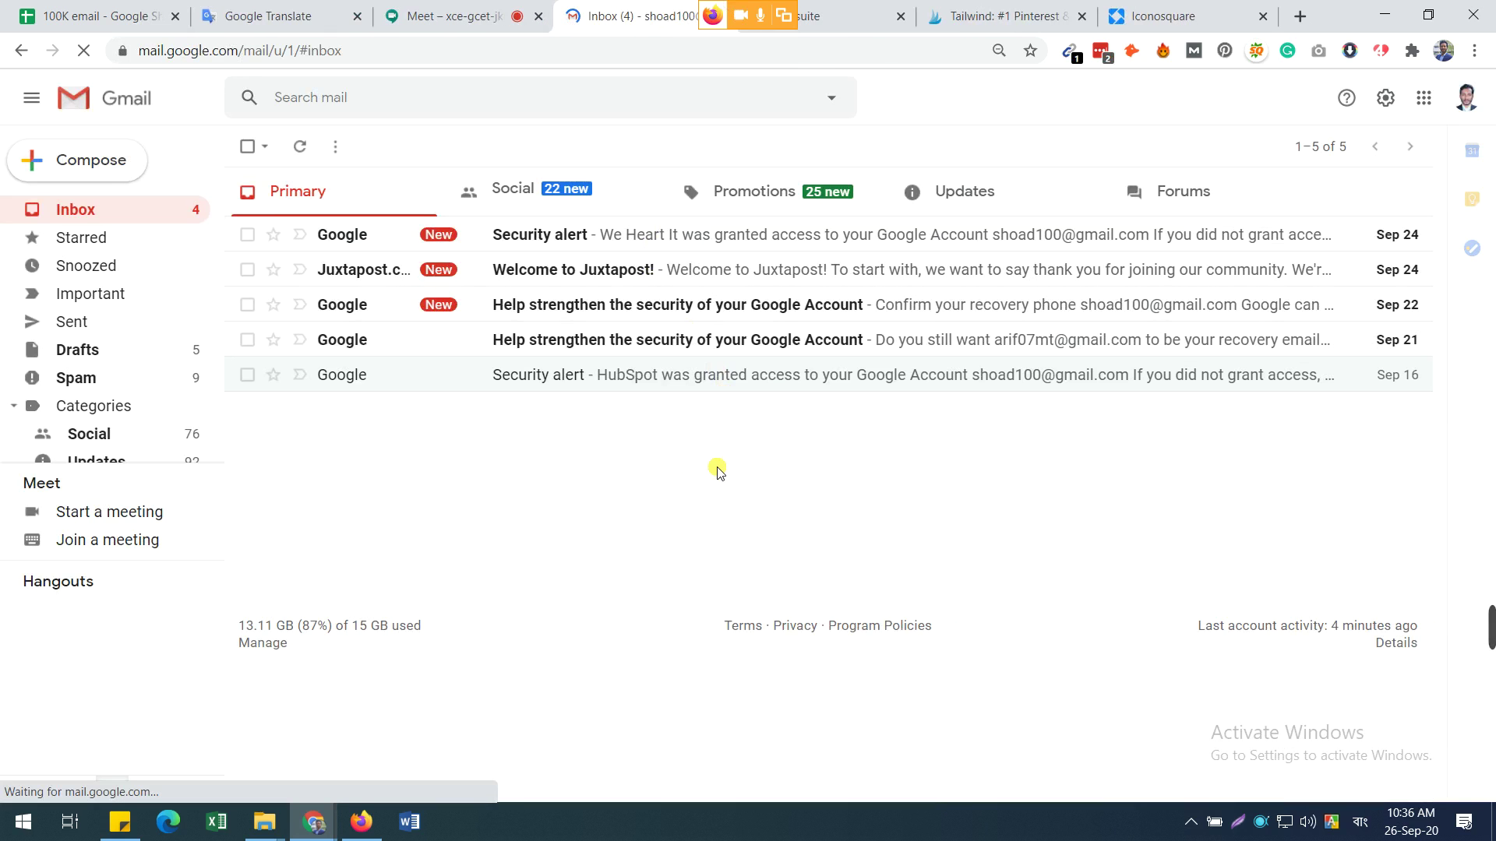
# Step: Confirm the Iconosquare account from the 'Please confirm your Iconosquare account' email under Updates
pyautogui.click(975, 195)
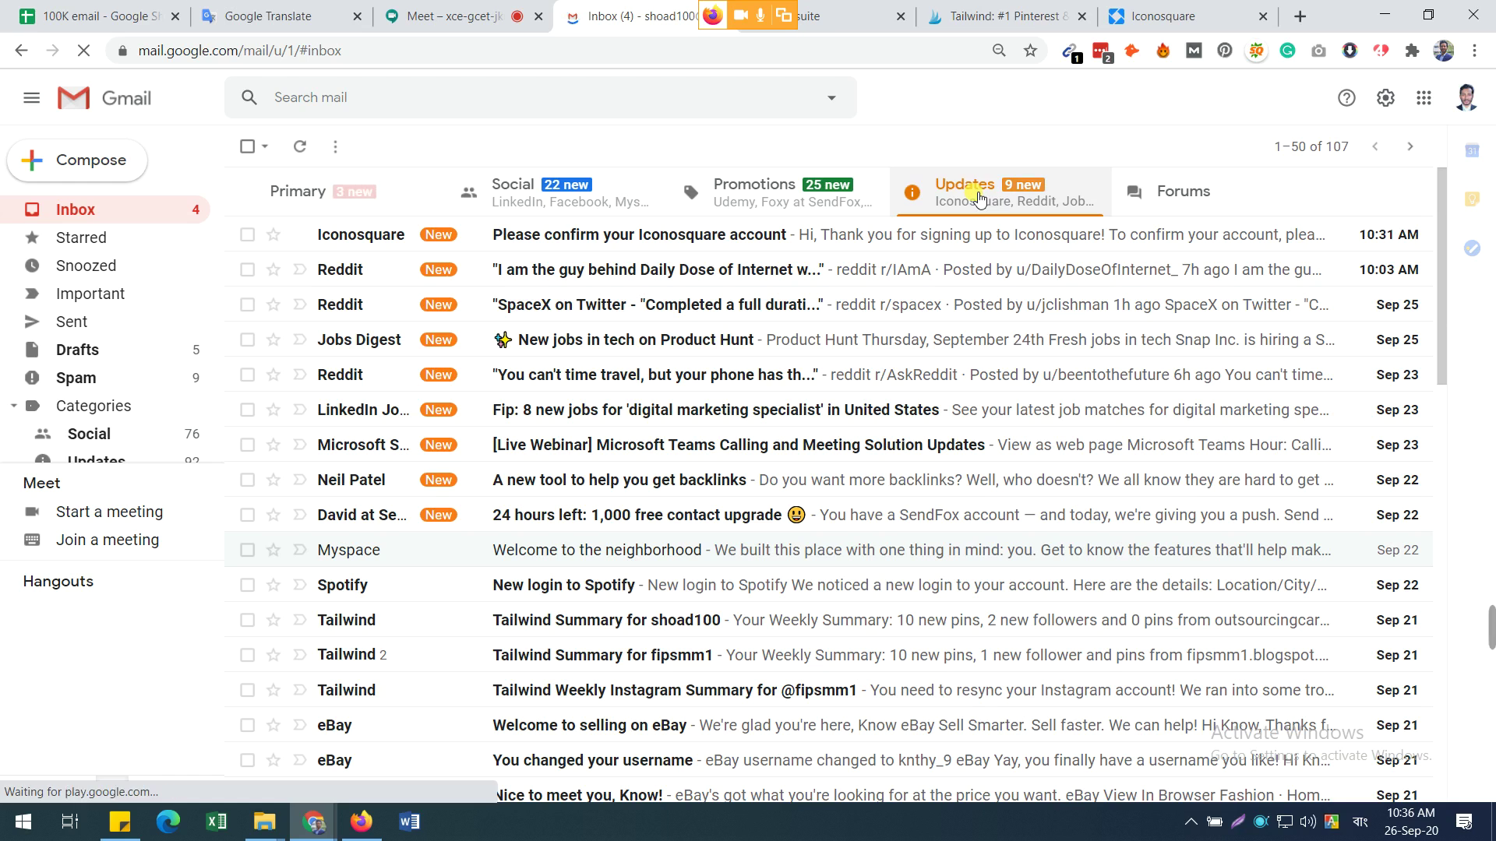
pyautogui.click(541, 242)
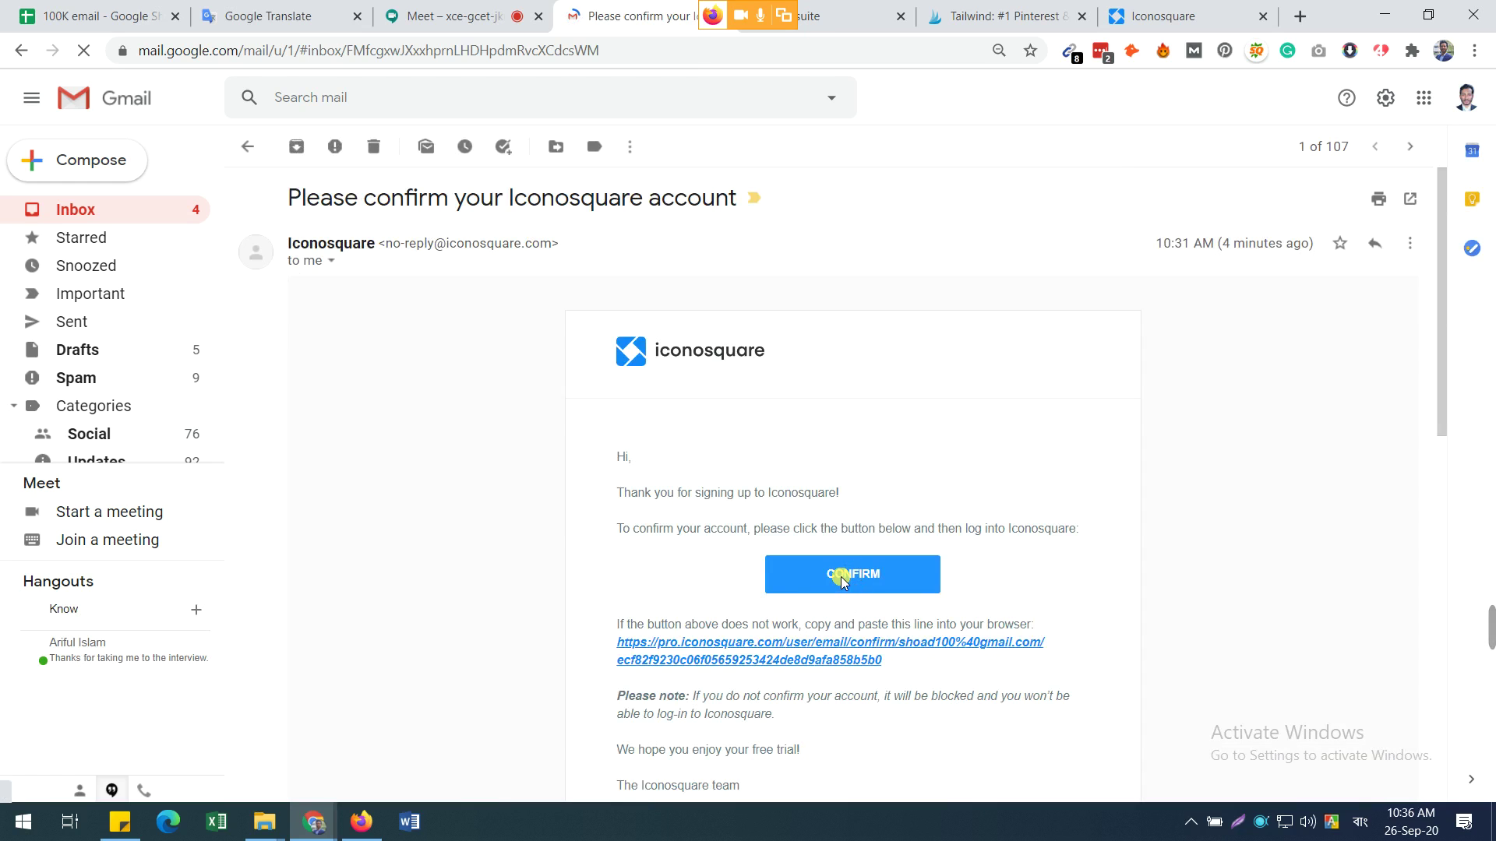
pyautogui.middleClick(1197, 18)
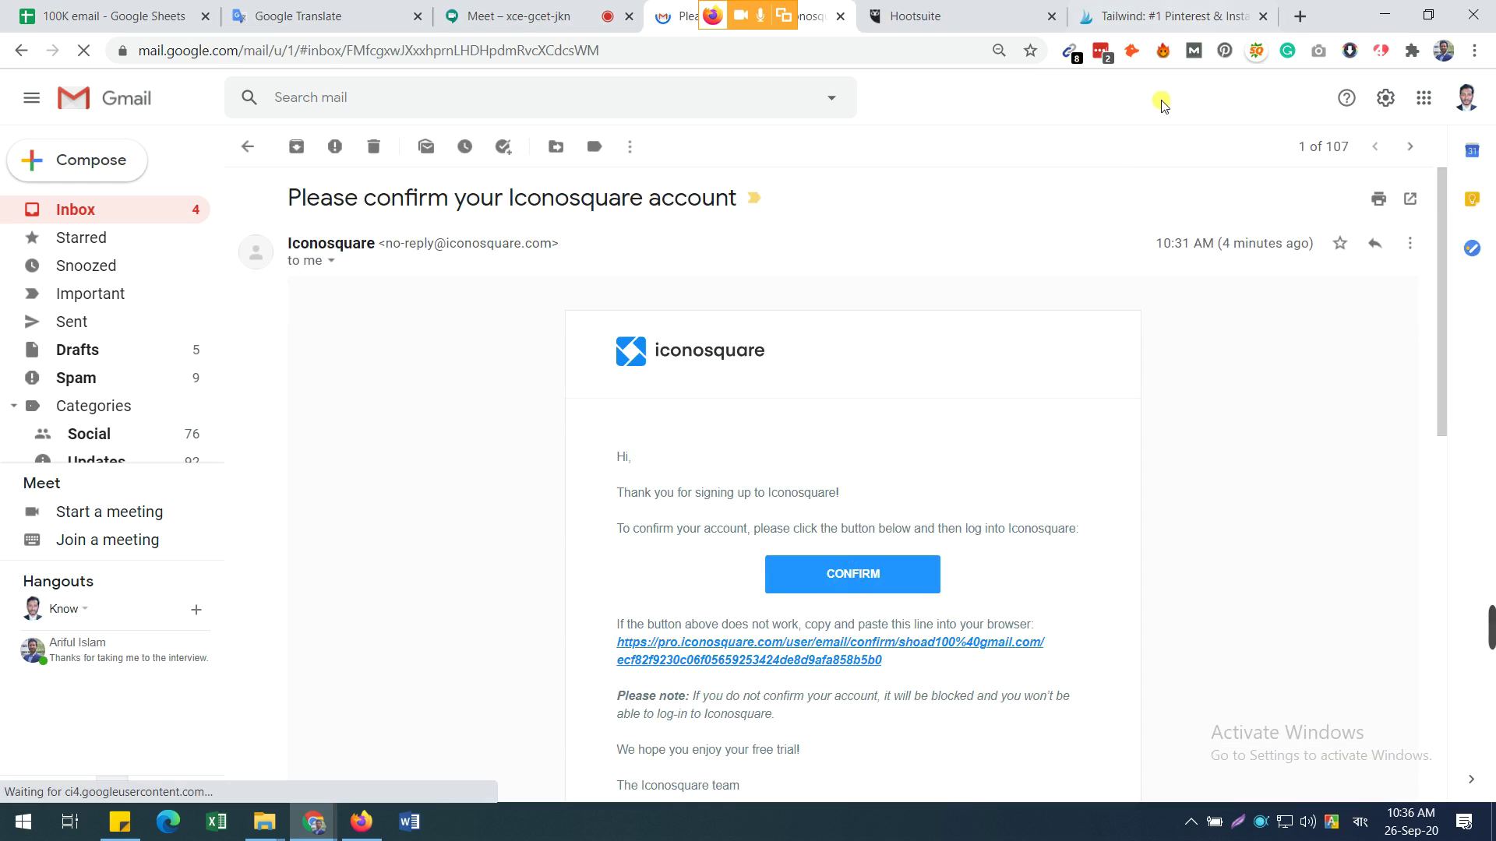
pyautogui.click(851, 574)
pyautogui.moveTo(841, 20); pyautogui.dragTo(1227, 8)
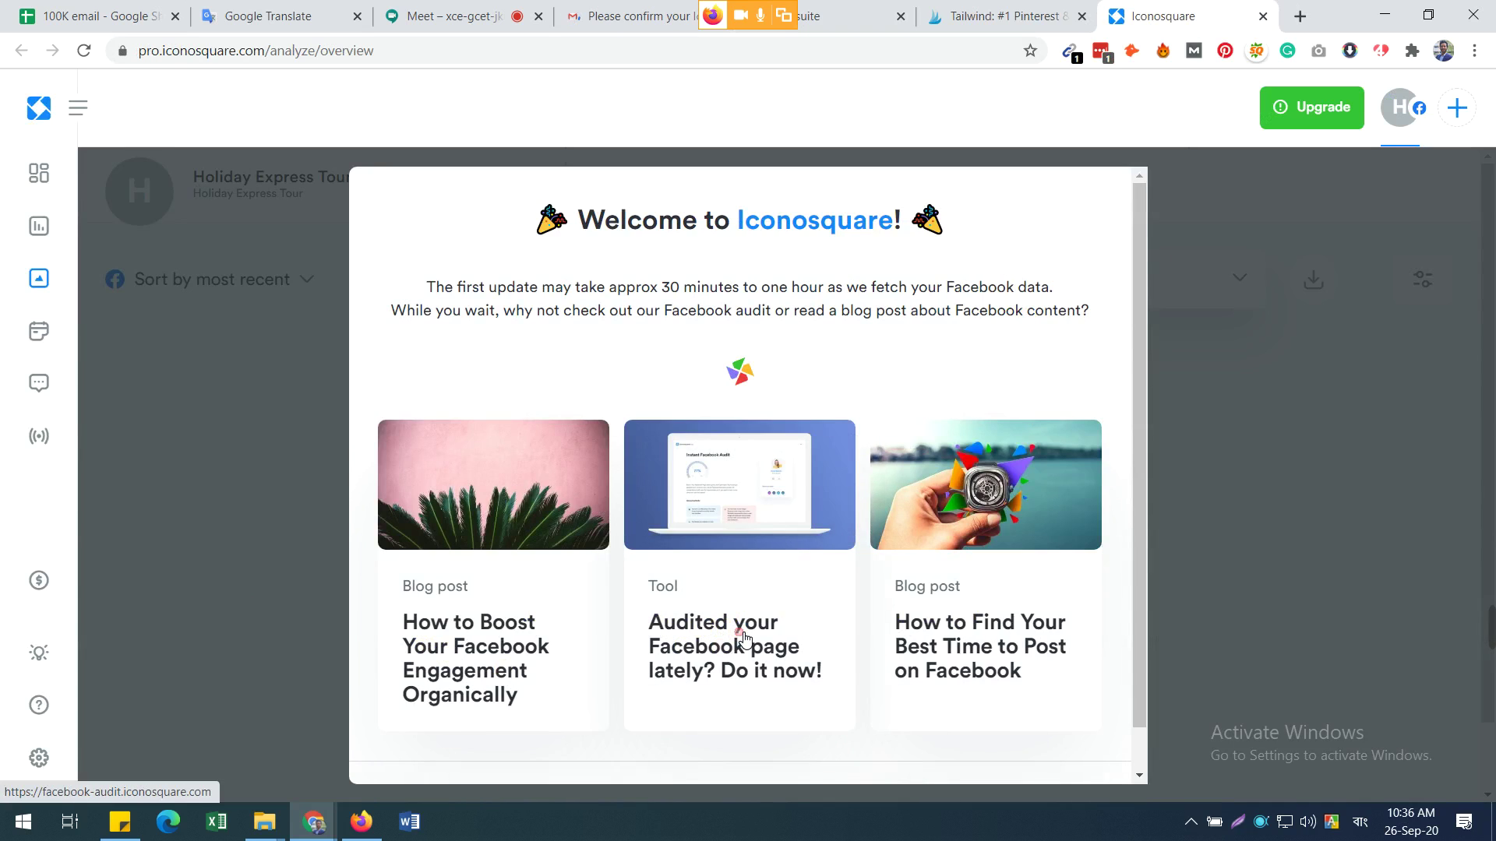
# Step: Open the Facebook audit tool and two Facebook blog posts in new tabs; zoom welcome page to 90%
pyautogui.click(720, 637)
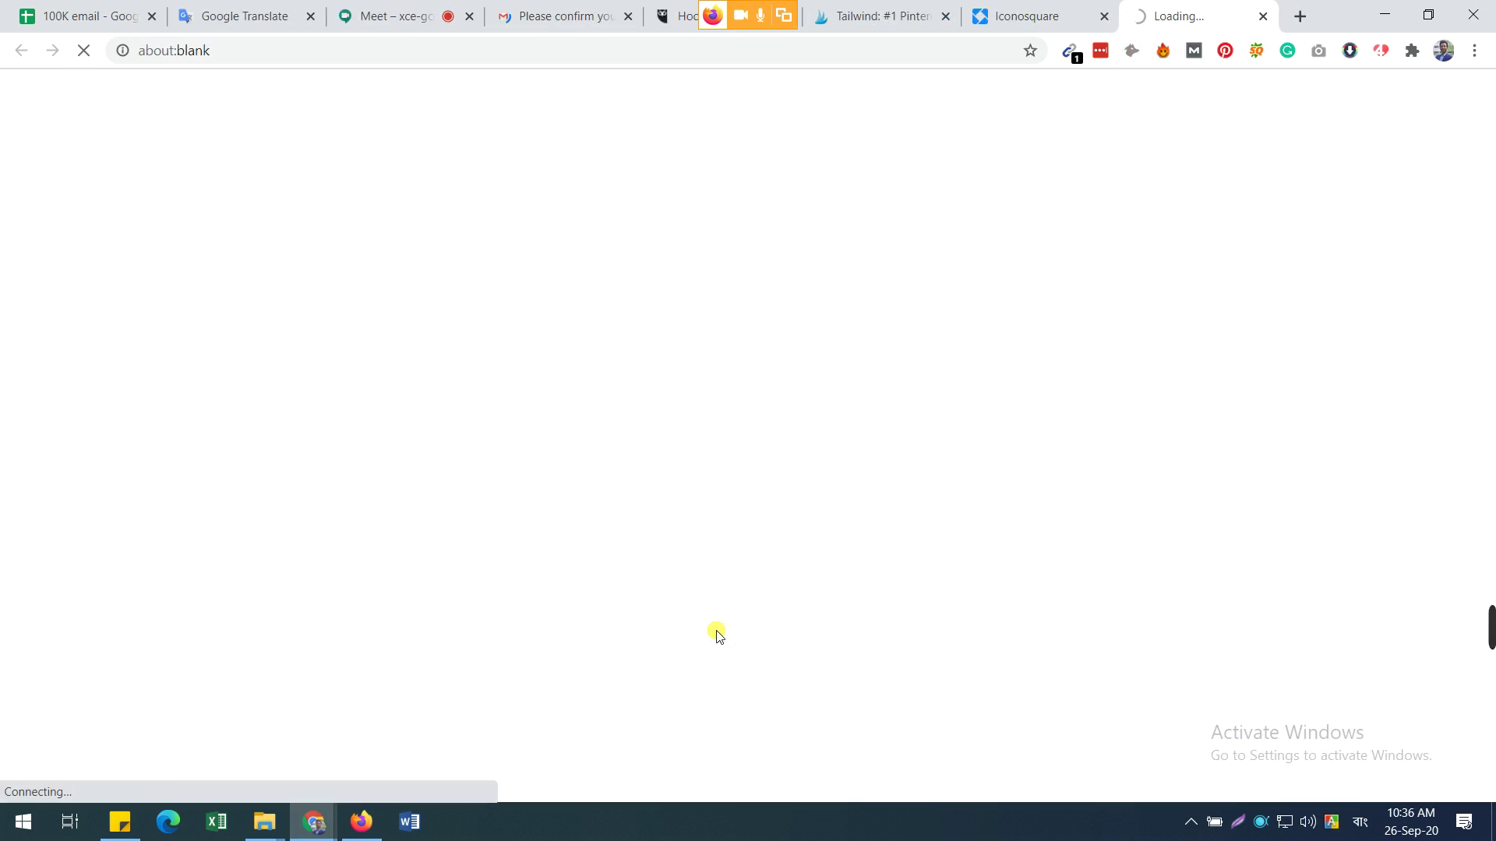
pyautogui.click(1025, 15)
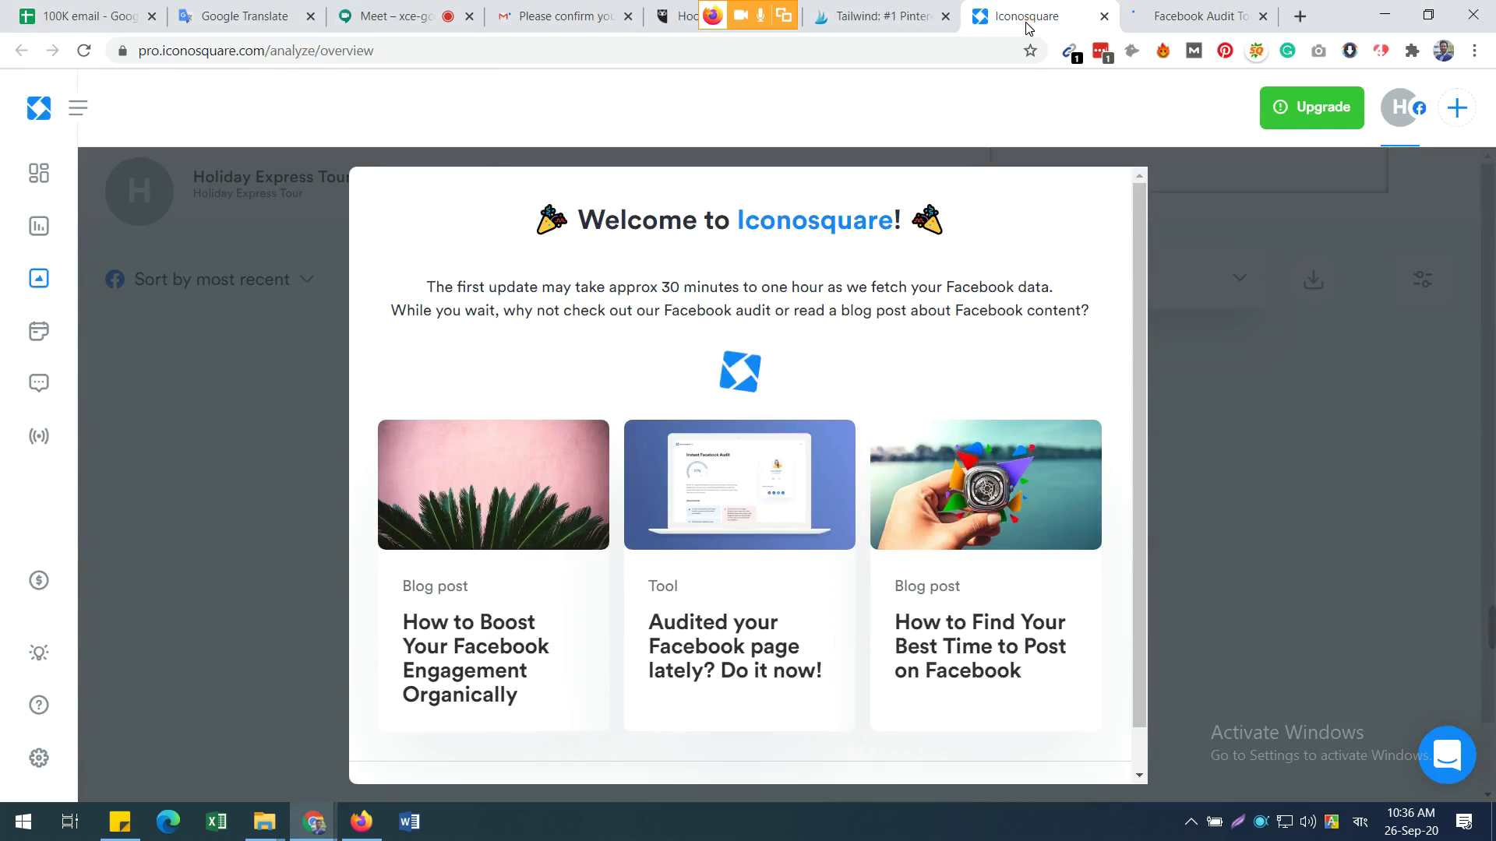
pyautogui.click(459, 652)
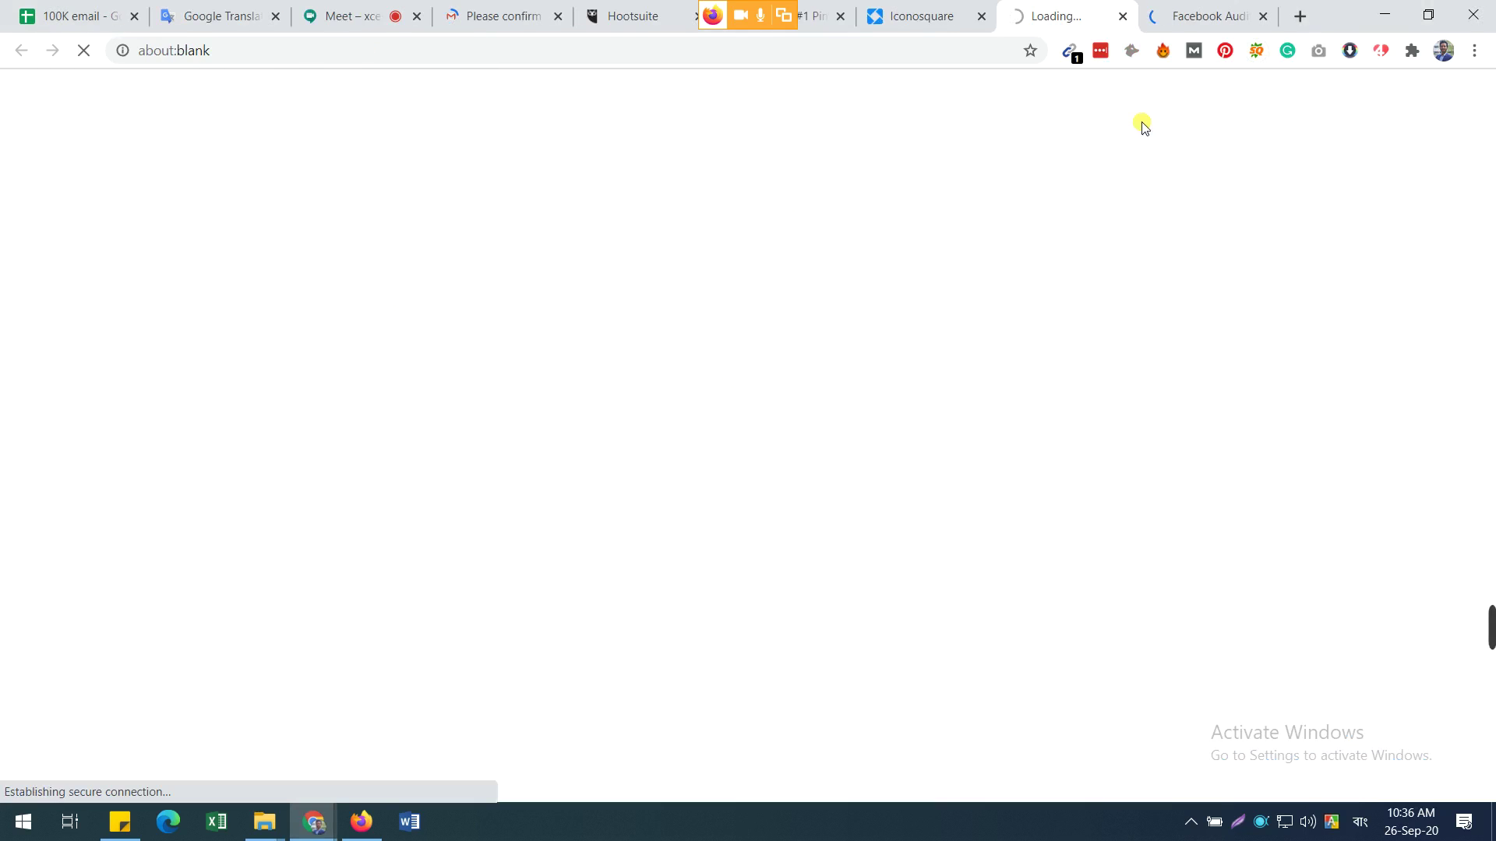
pyautogui.click(908, 17)
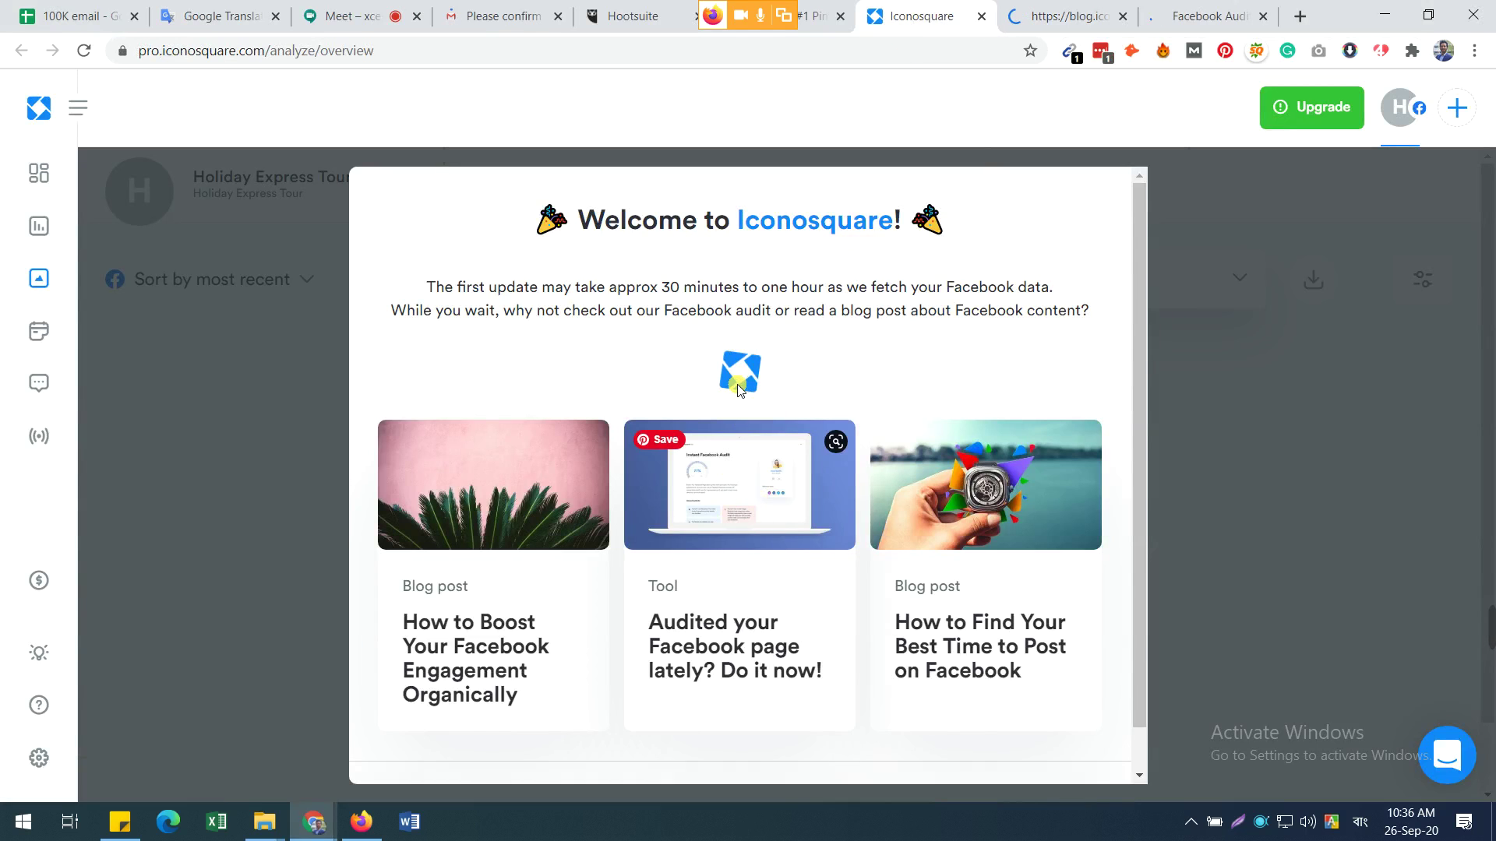
pyautogui.click(989, 649)
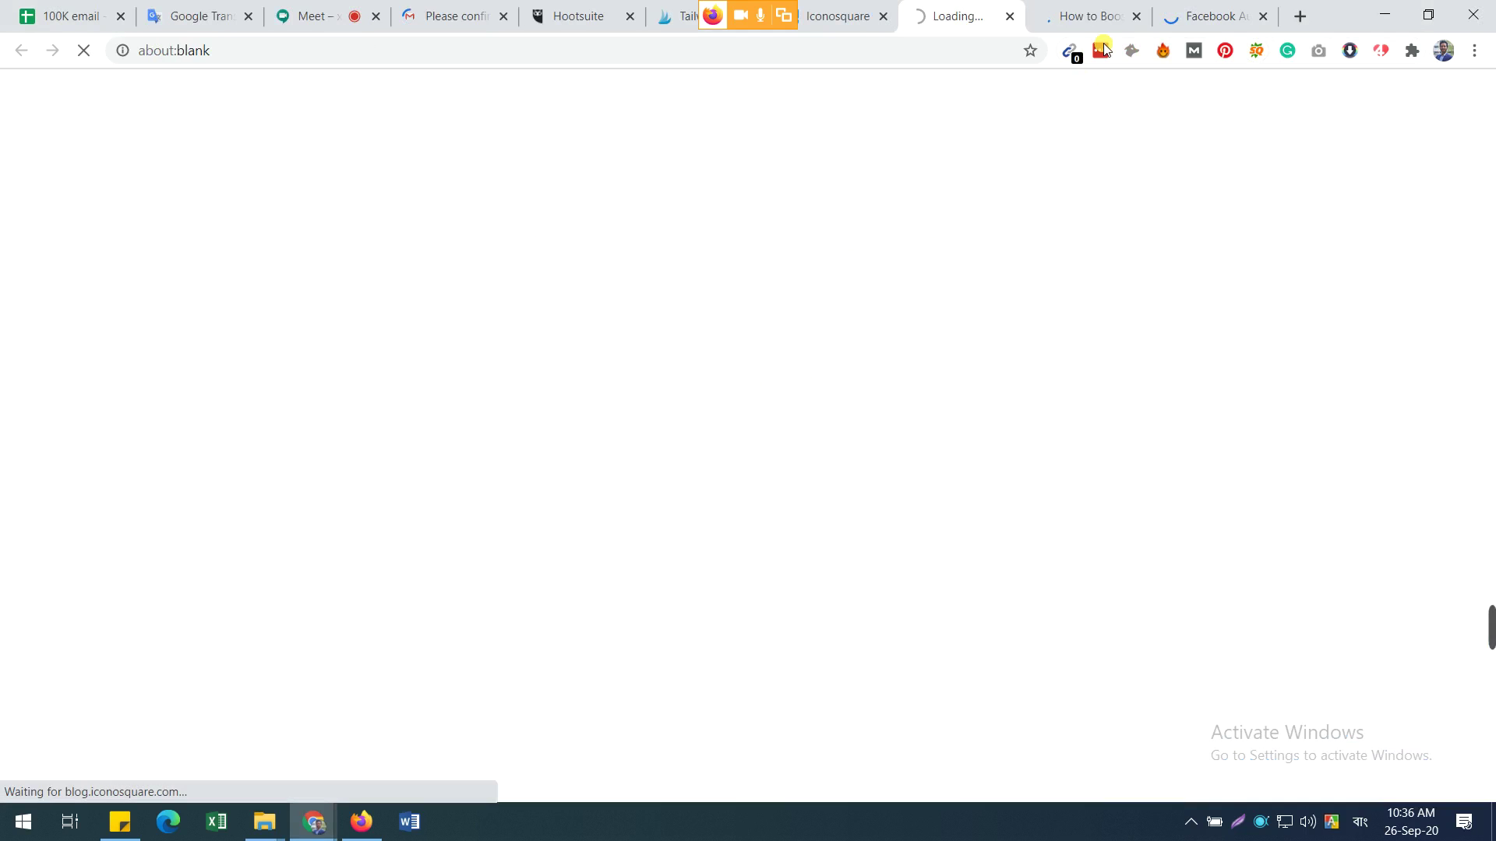
pyautogui.click(857, 17)
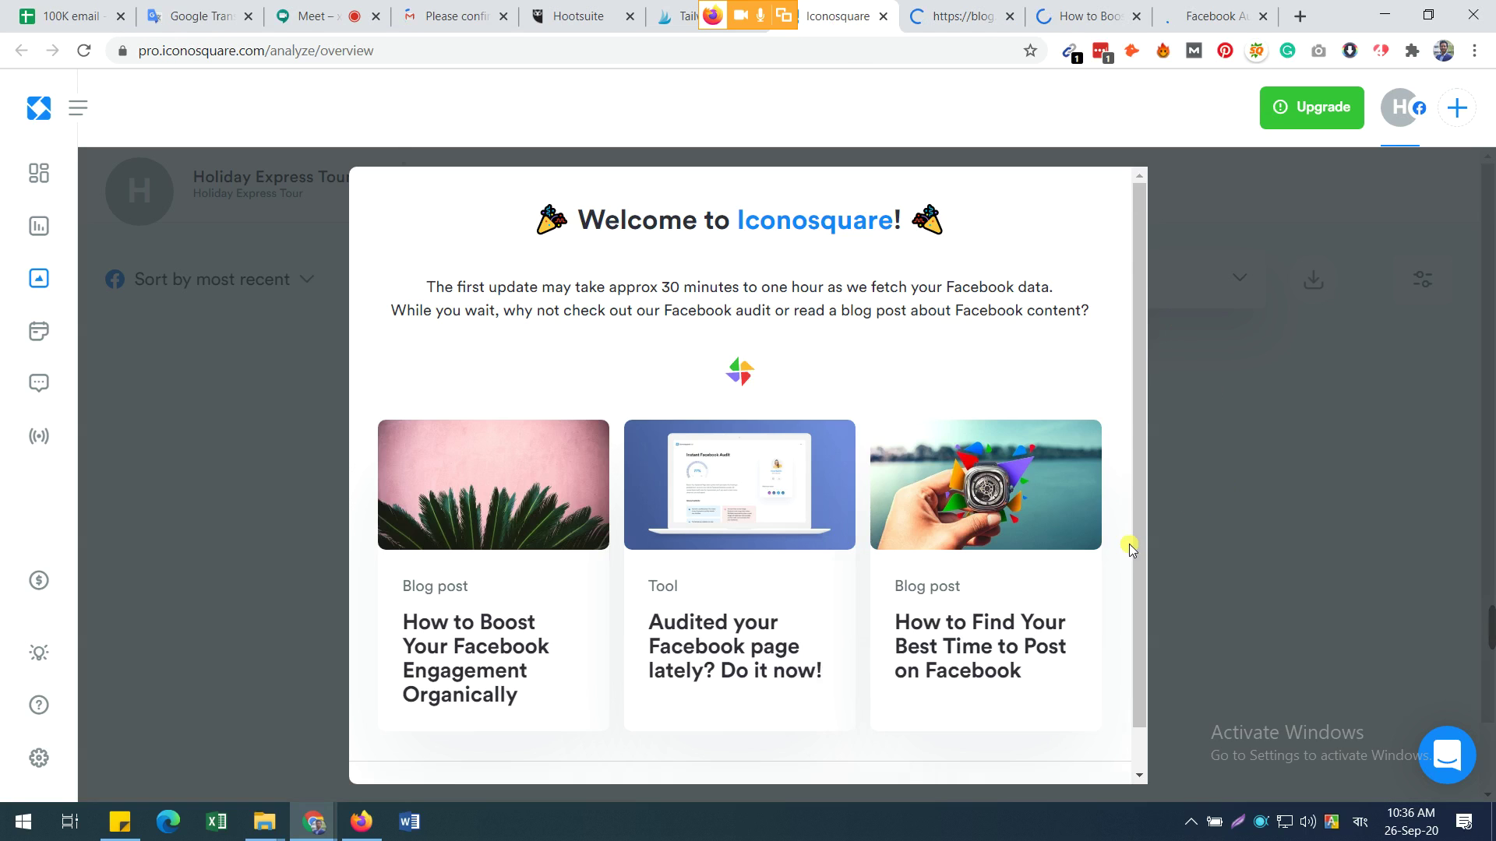
pyautogui.scroll(-1, 1131, 703)
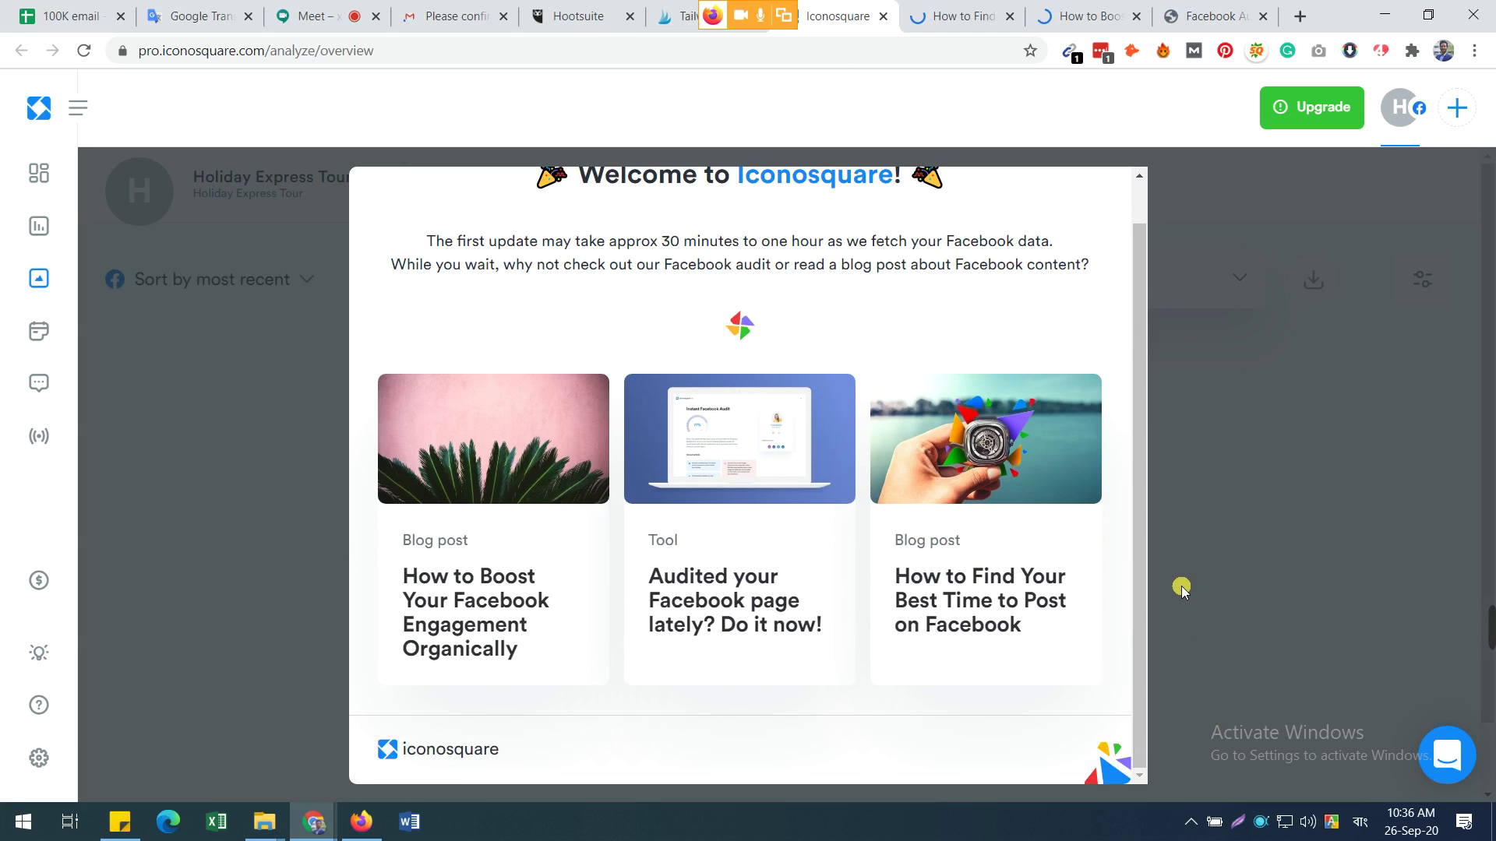
pyautogui.hotkey('ctrl', '-')
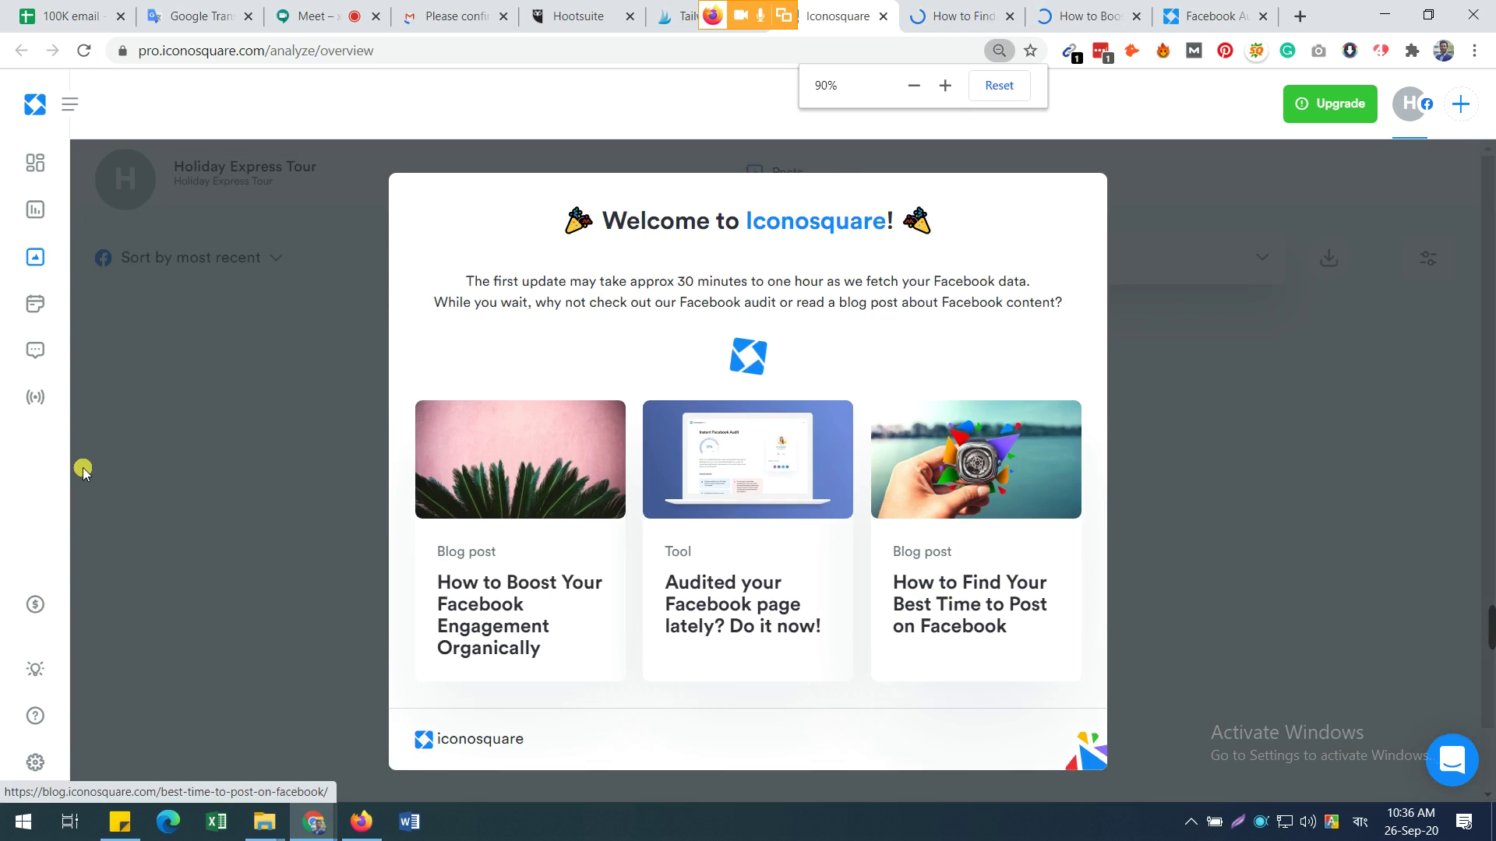
# Step: Go to the Iconosquare dashboard, expand Content then Publishing, and switch to the Tailwind tab
pyautogui.moveTo(29, 210)
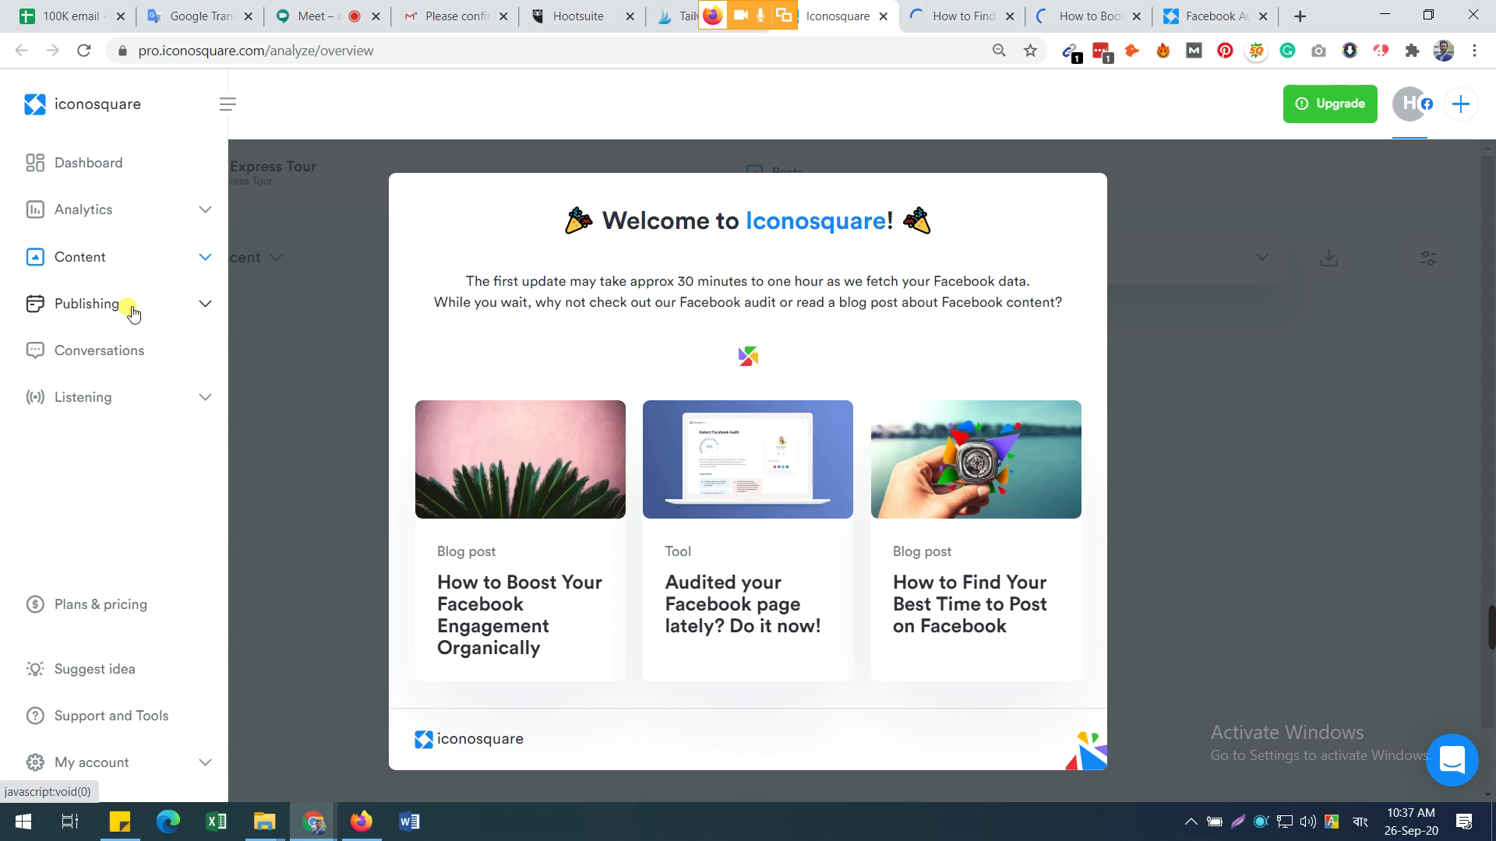
pyautogui.click(94, 165)
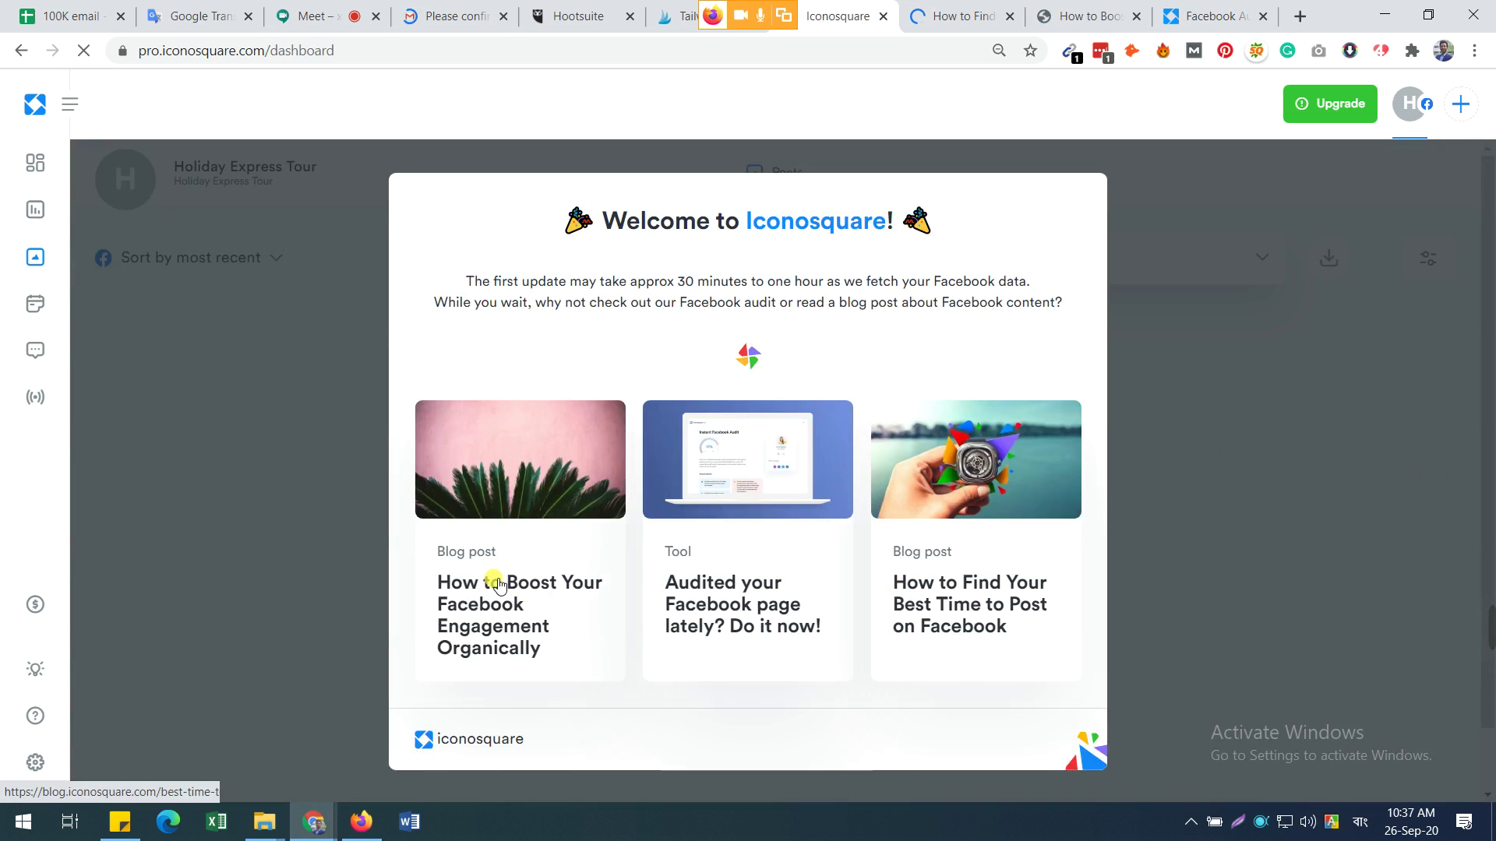
pyautogui.moveTo(39, 257)
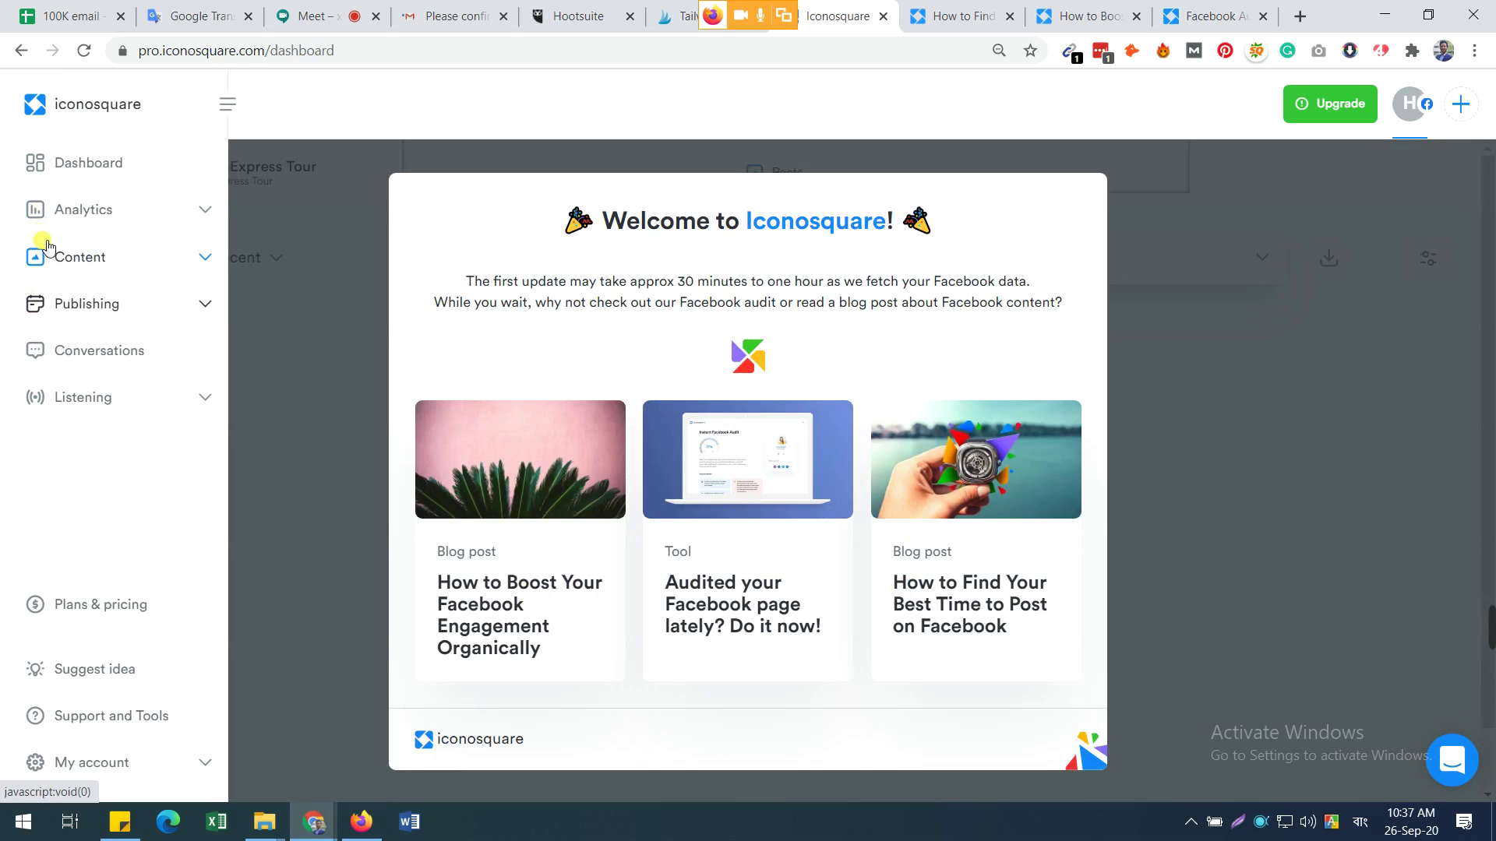
pyautogui.click(207, 260)
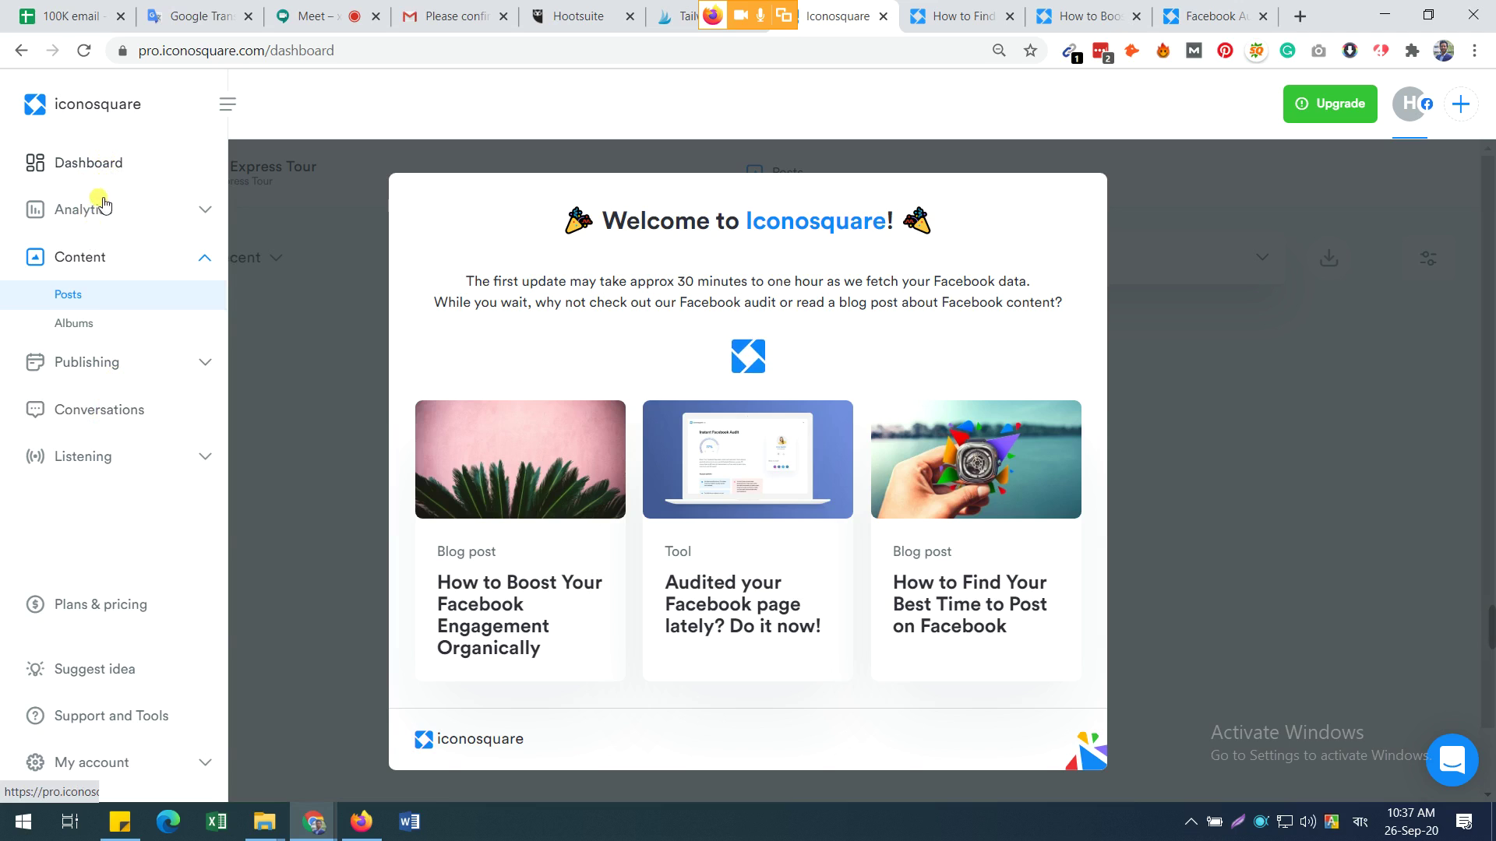
pyautogui.click(206, 364)
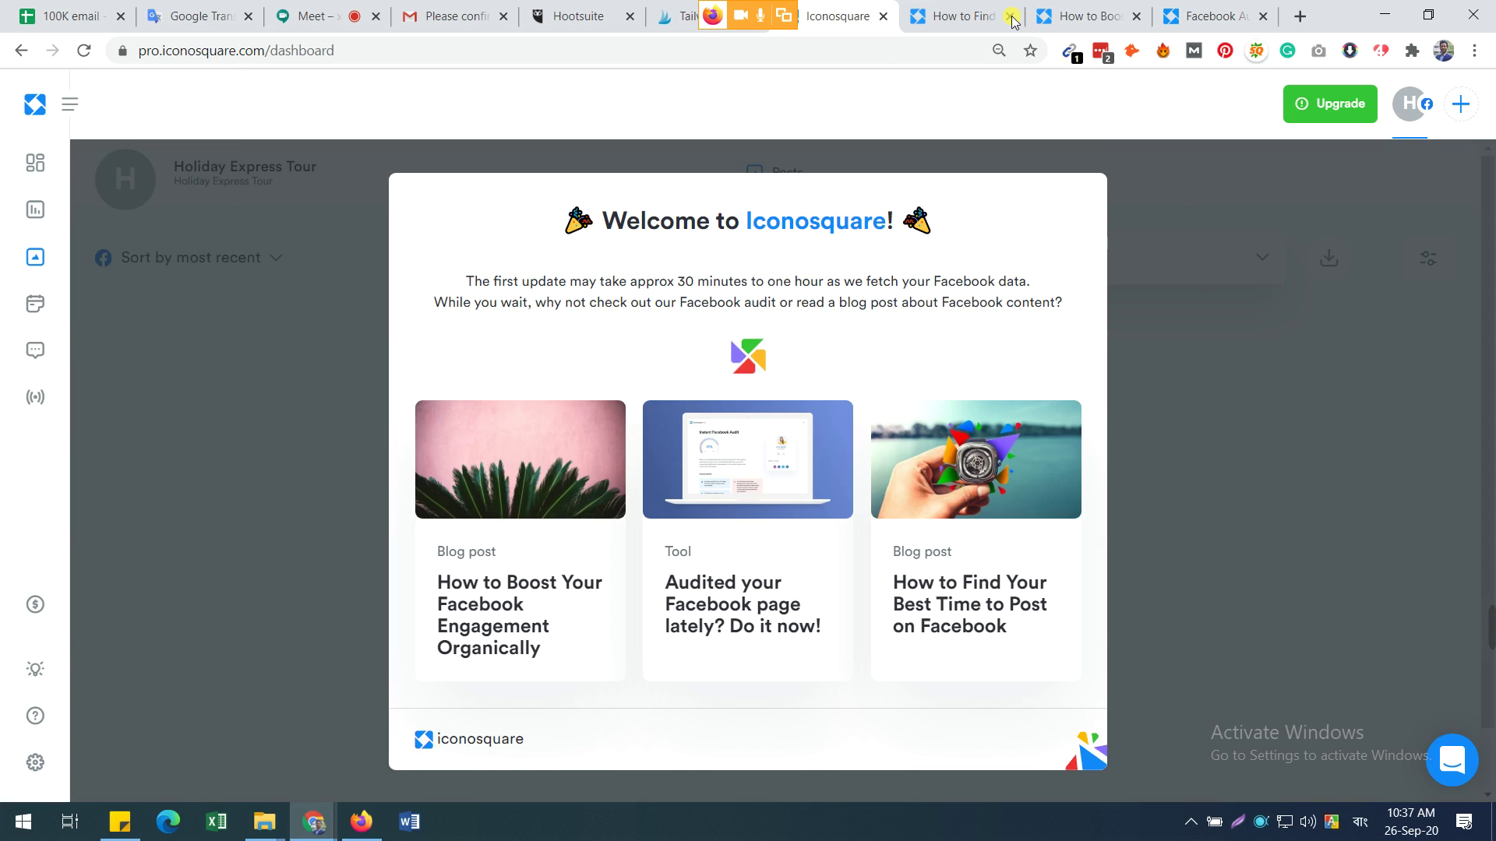
pyautogui.hotkey('ctrl', 'shift', 'Tab')
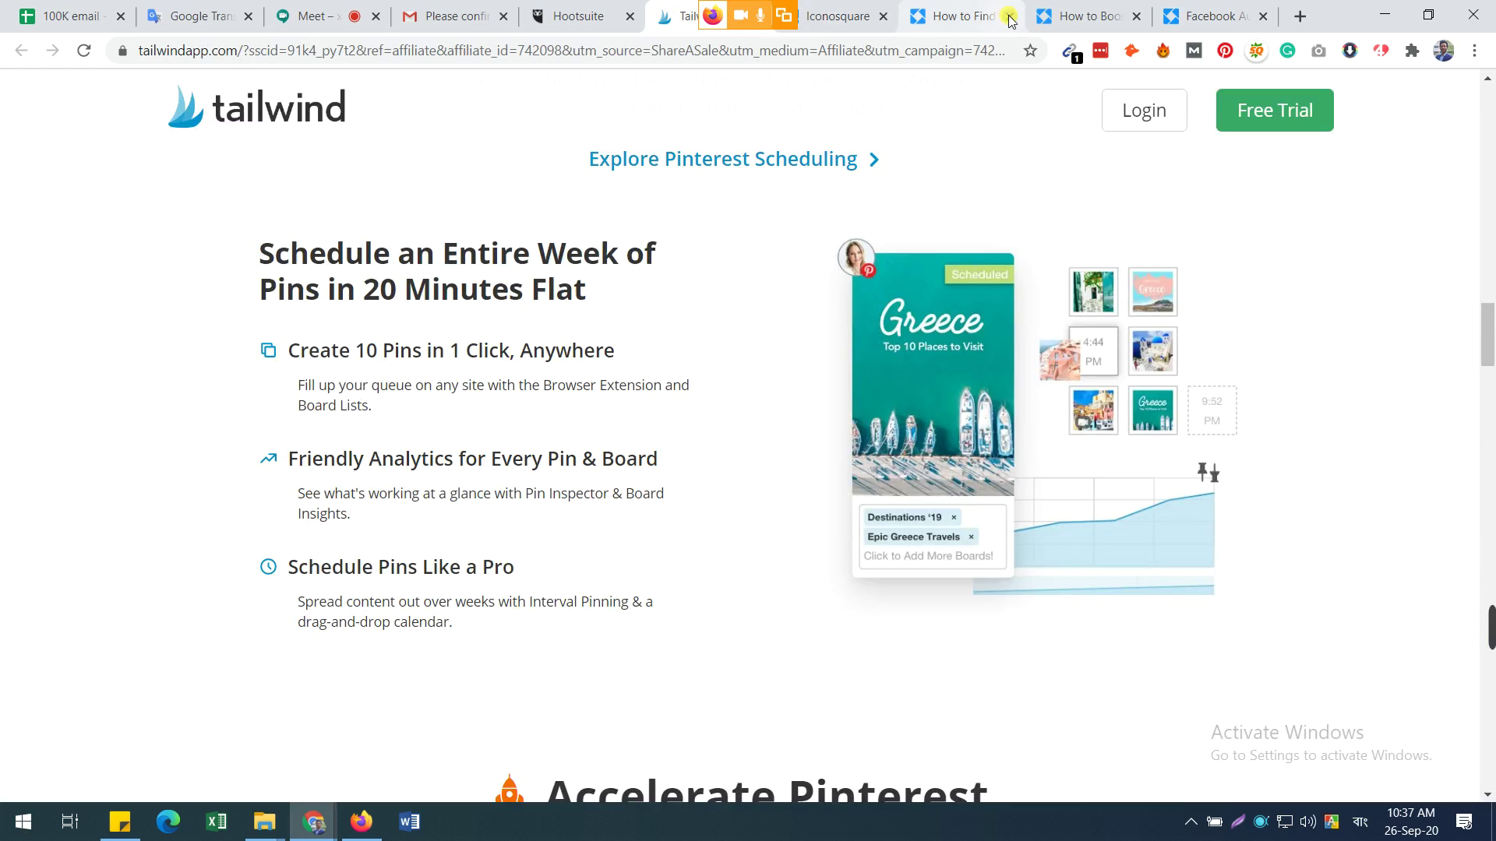
# Step: Skim and close the Facebook audit page, then close the Facebook engagement article
pyautogui.click(1219, 16)
pyautogui.scroll(-3, 876, 437)
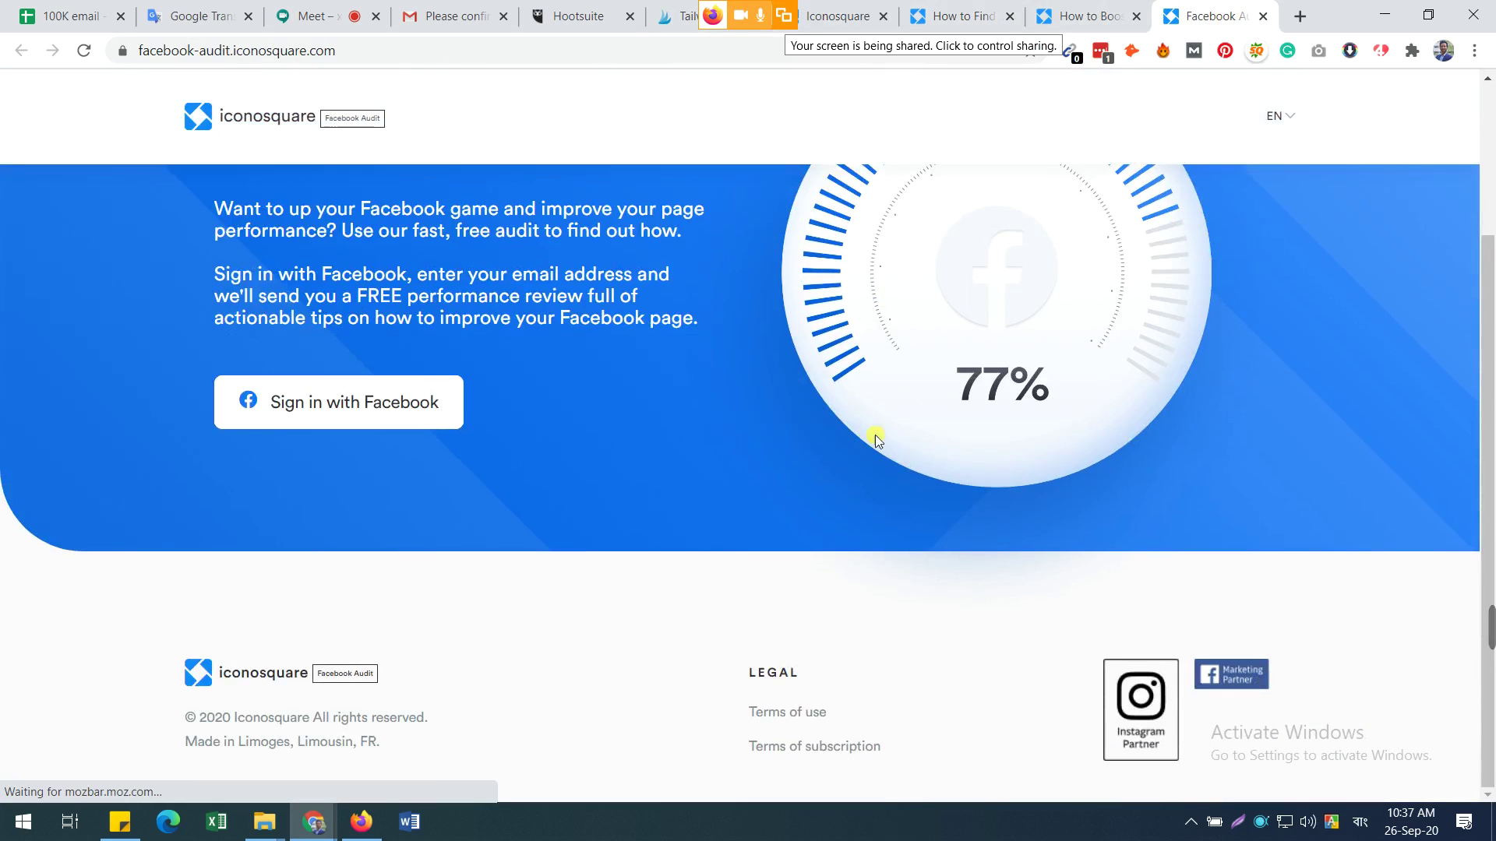
pyautogui.scroll(3, 875, 435)
pyautogui.scroll(-3, 918, 506)
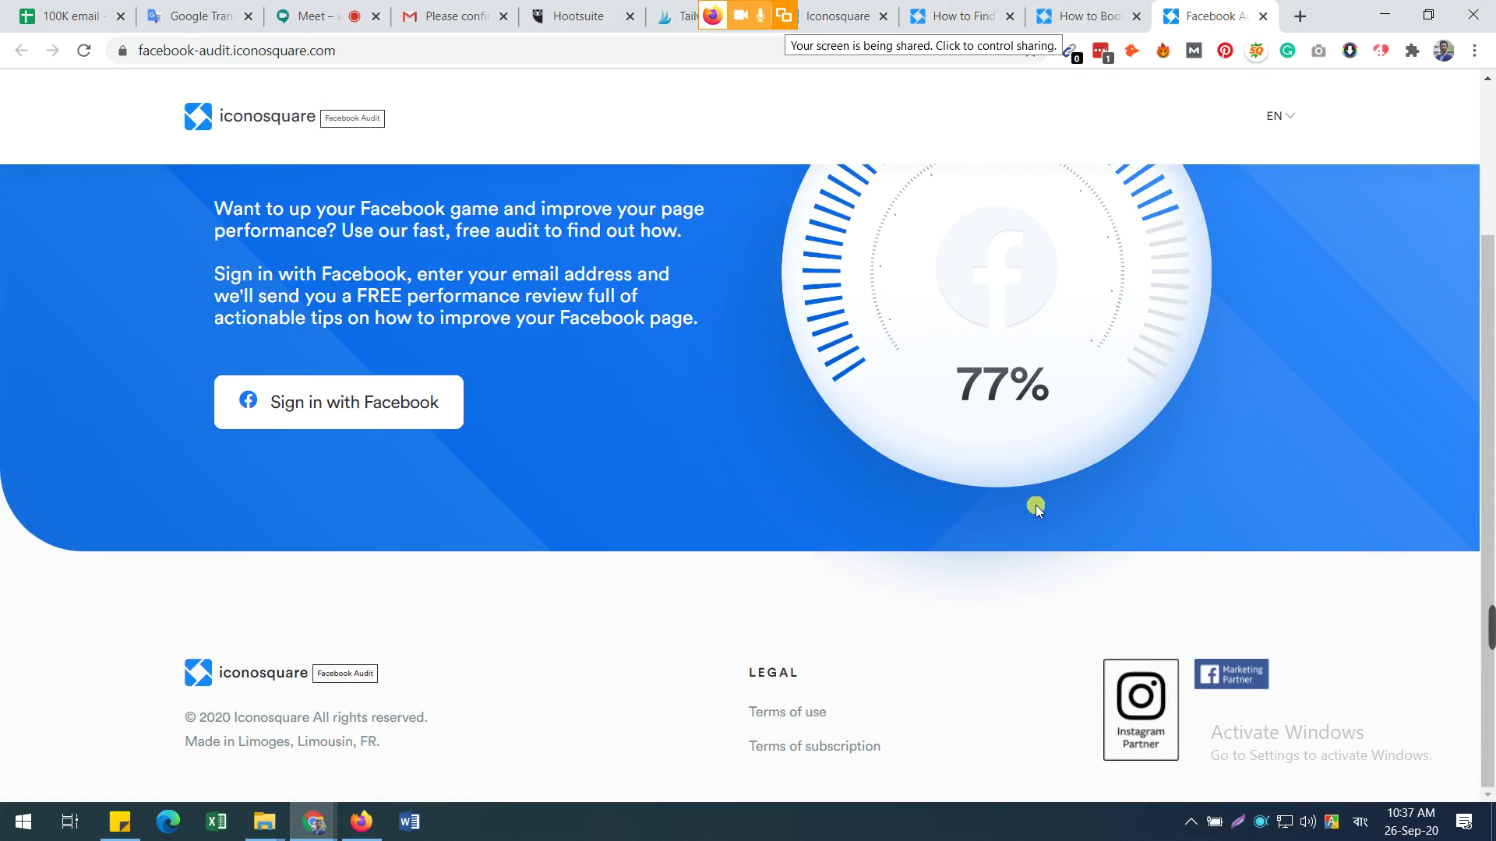
pyautogui.scroll(3, 1035, 504)
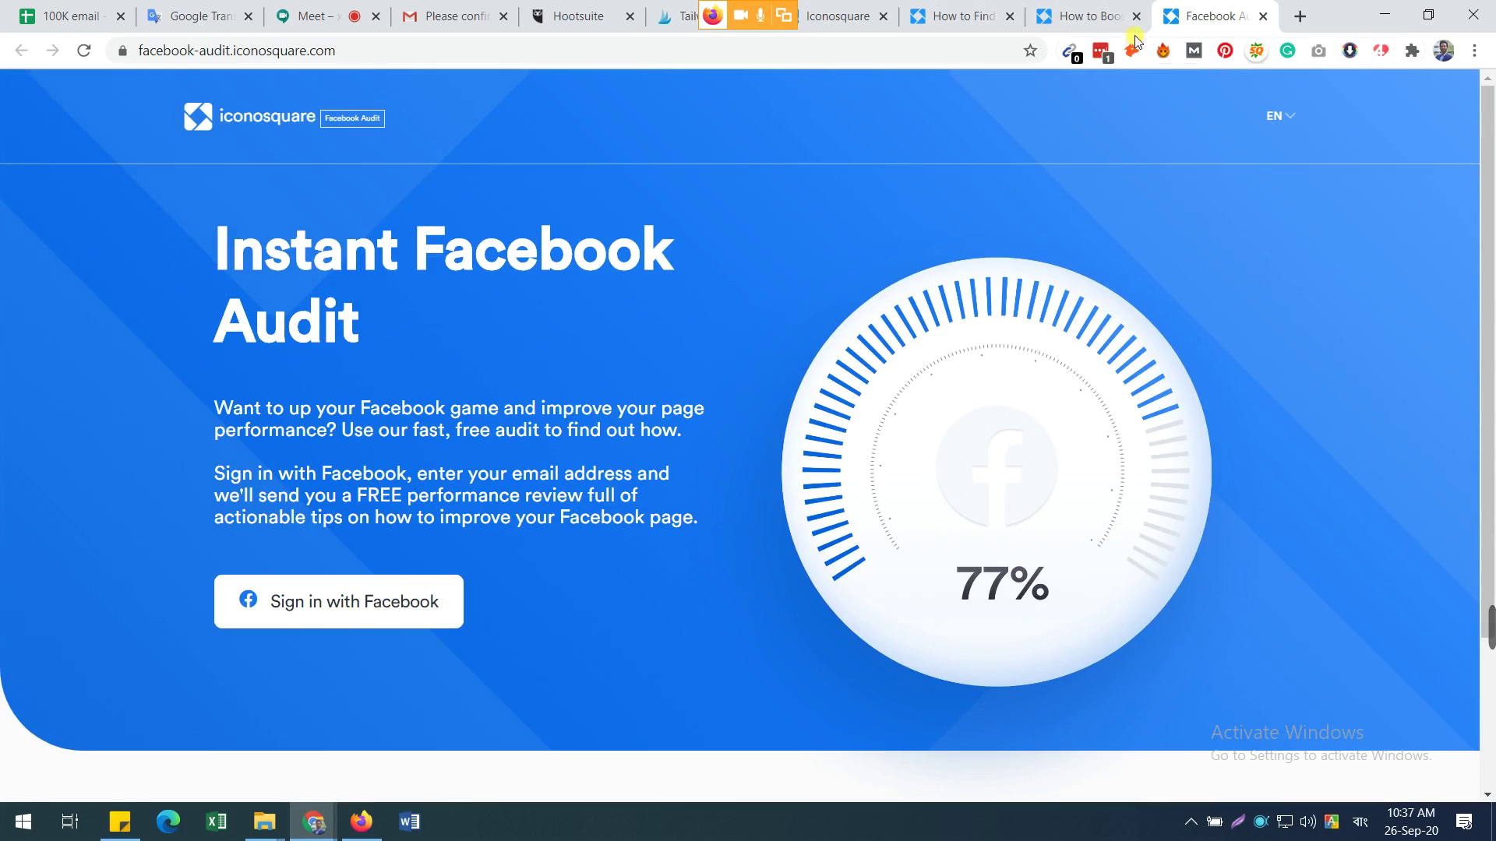
pyautogui.click(1263, 17)
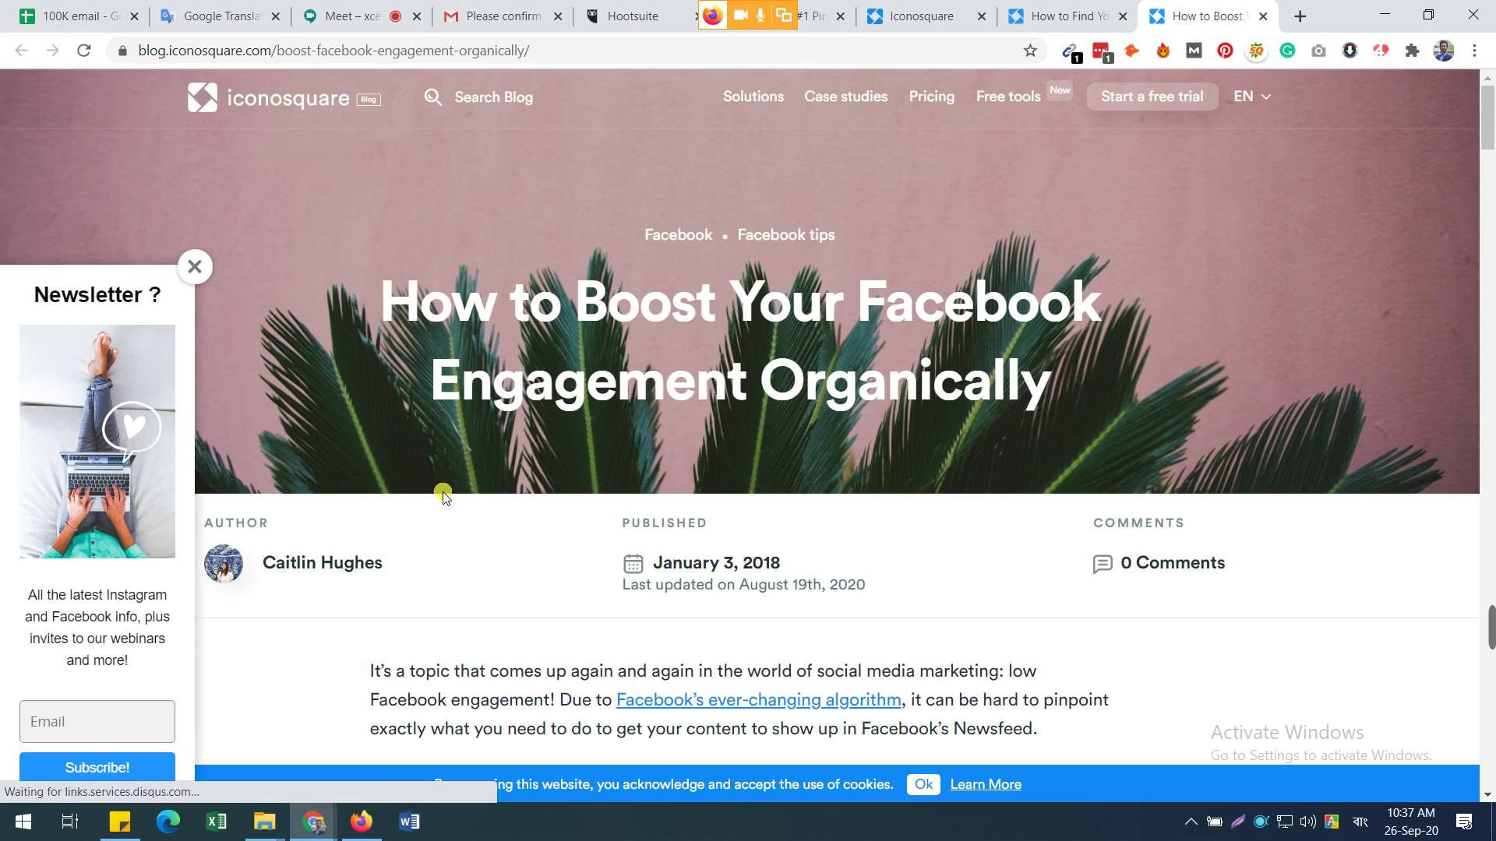
pyautogui.scroll(-5, 853, 493)
pyautogui.scroll(-15, 853, 492)
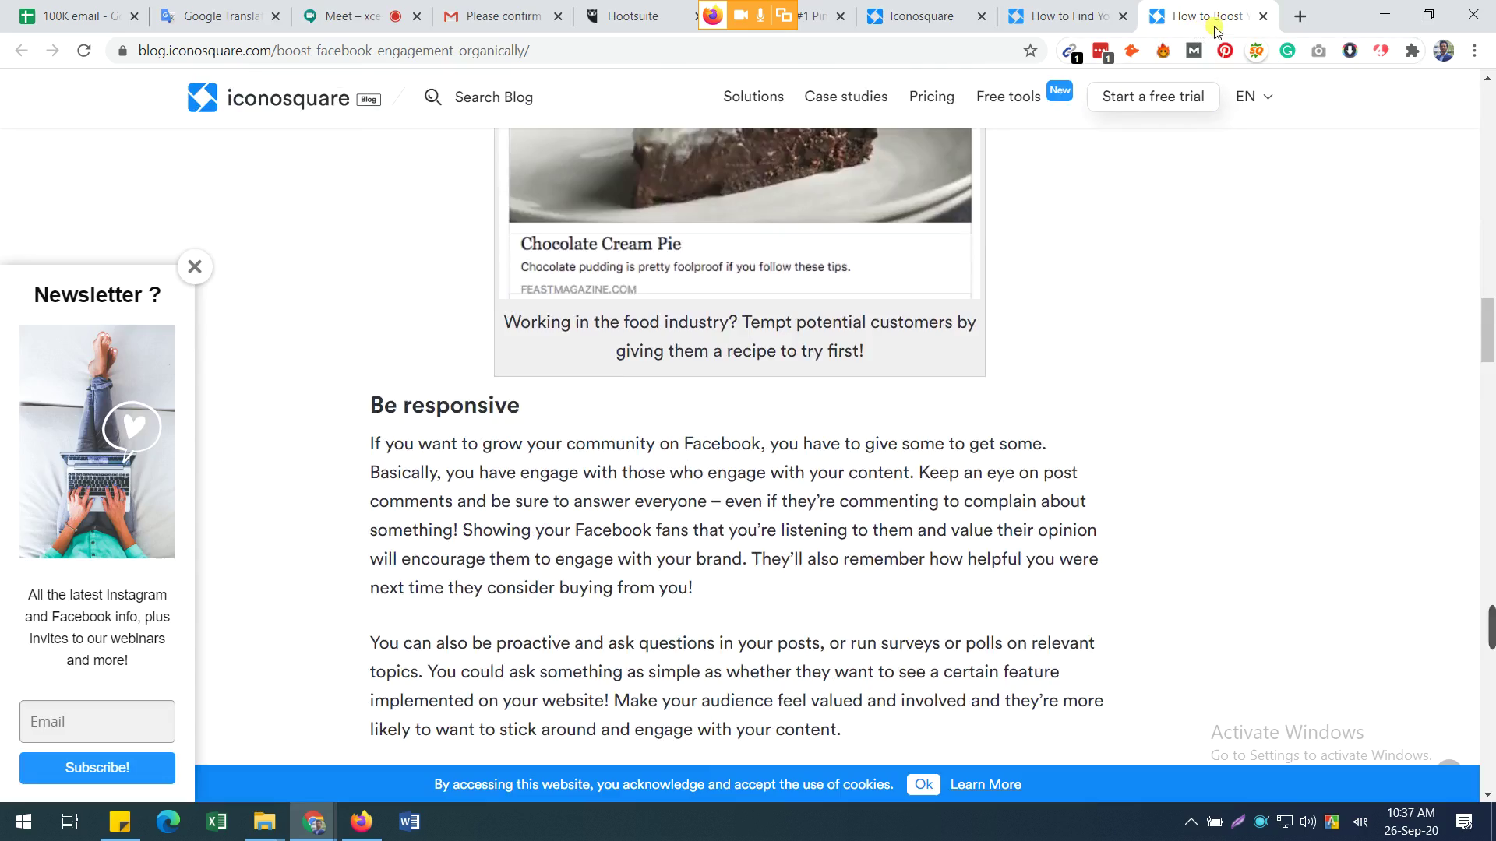
pyautogui.middleClick(1220, 31)
# Step: Read the best-time-to-post Facebook article to its end and close it
pyautogui.scroll(-15, 928, 418)
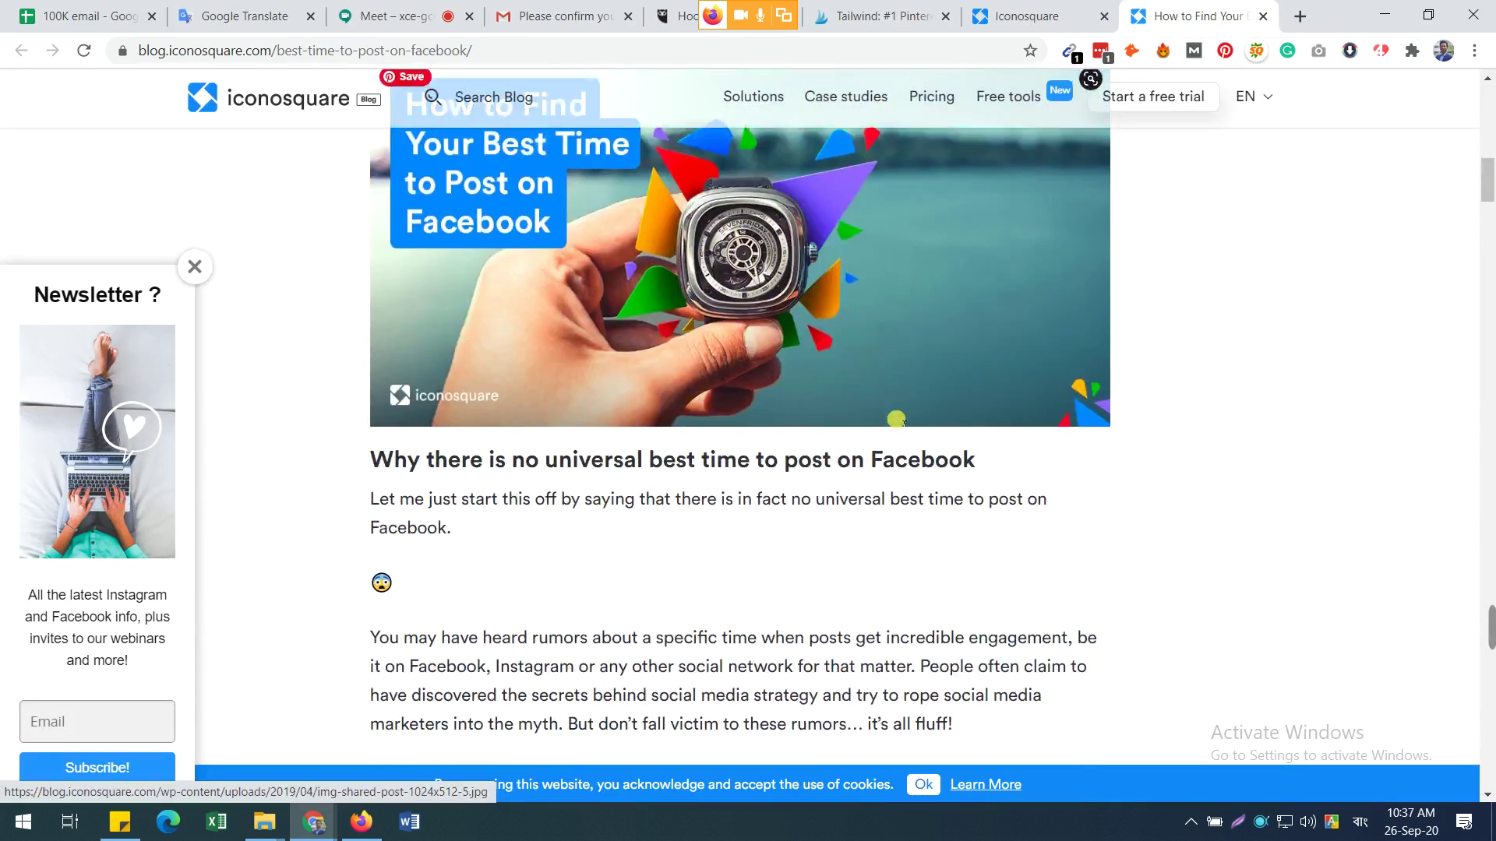
pyautogui.scroll(-20, 896, 424)
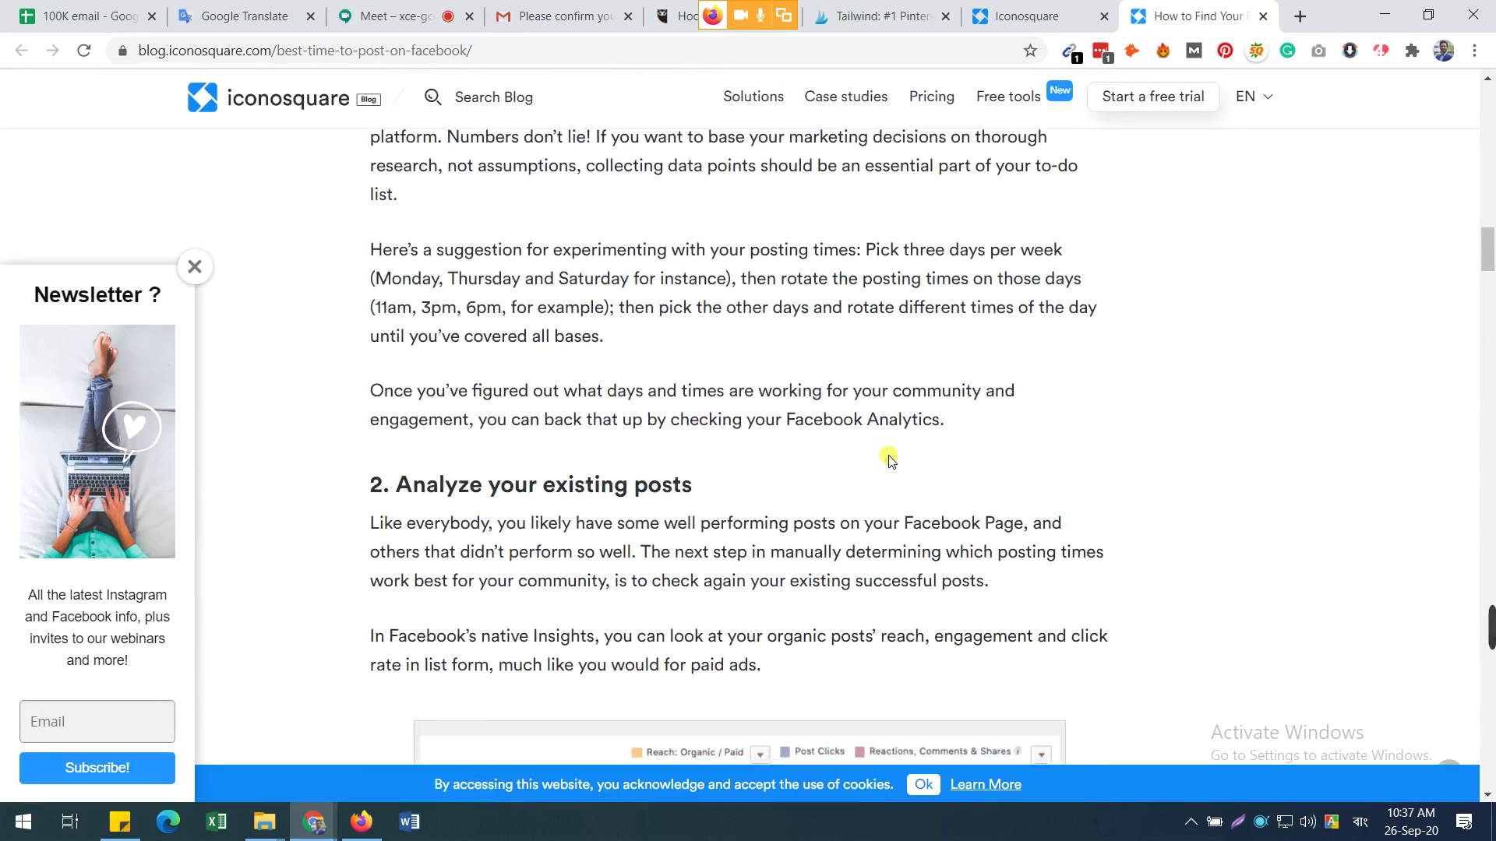
pyautogui.scroll(-1, 891, 460)
pyautogui.scroll(-15, 890, 461)
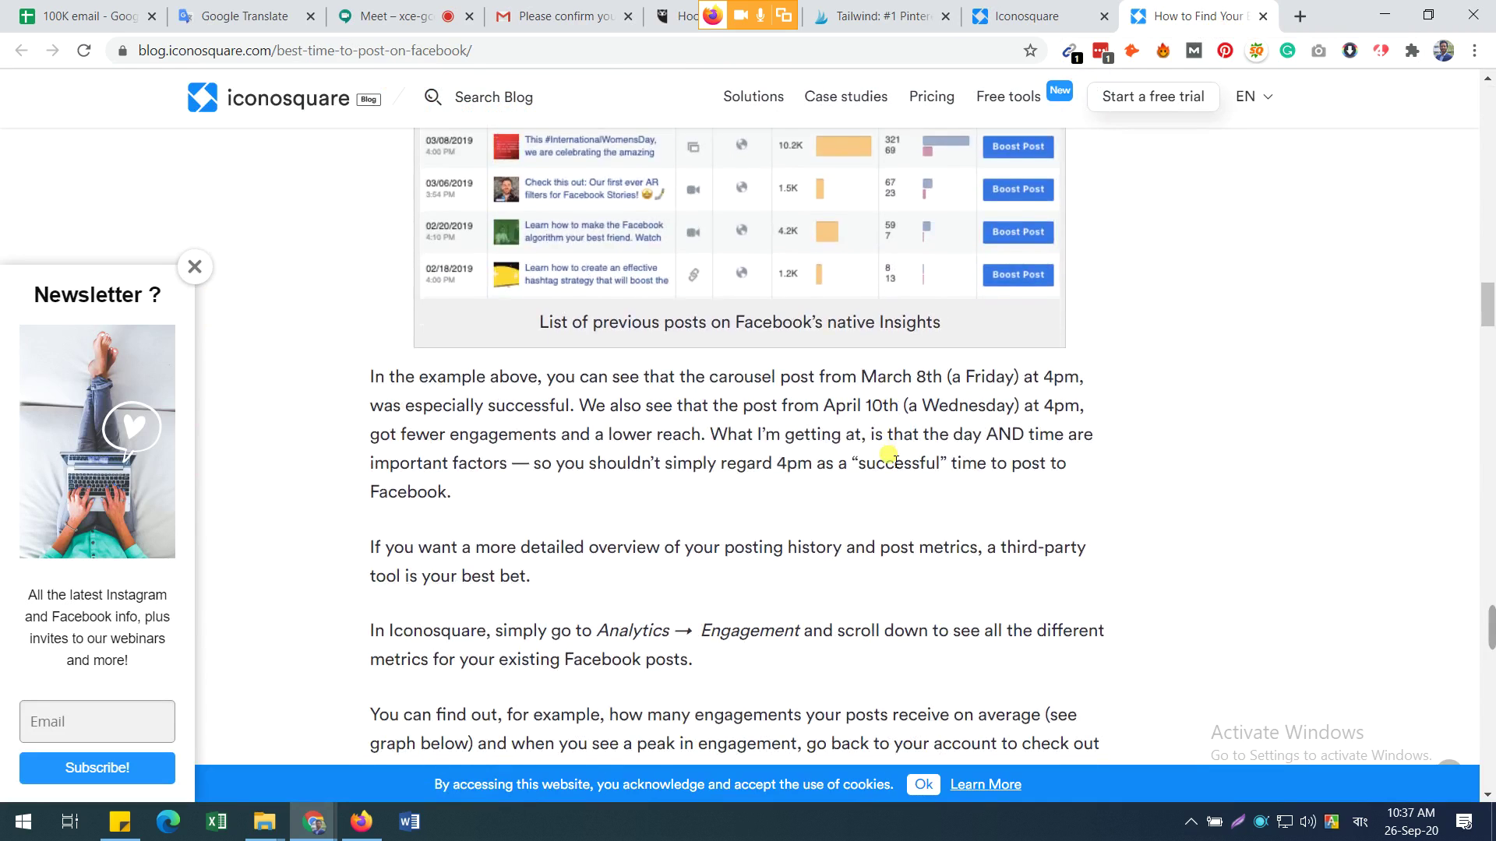
pyautogui.scroll(-20, 913, 482)
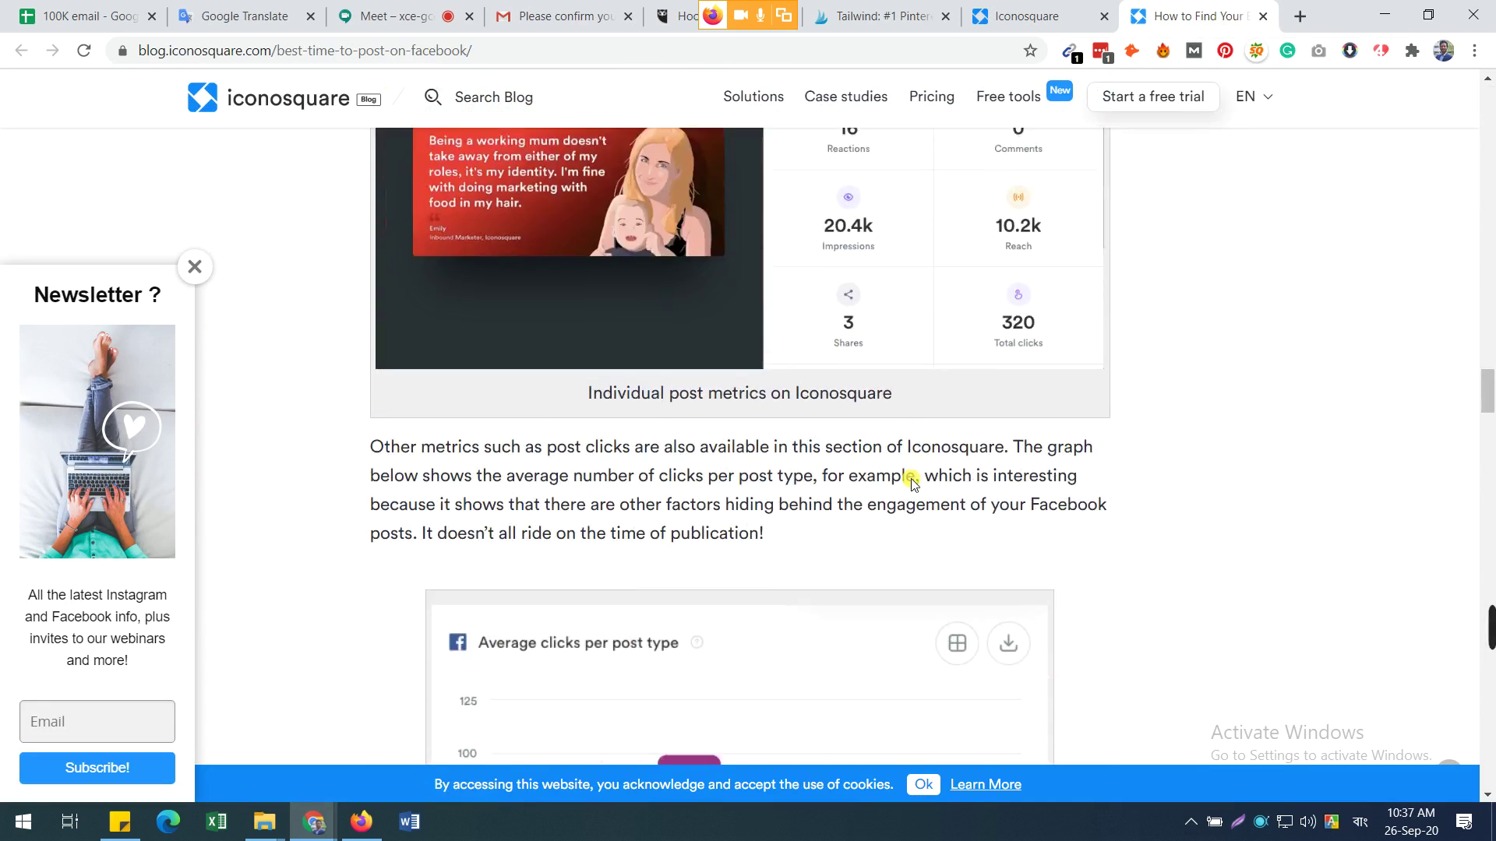
pyautogui.scroll(-15, 913, 482)
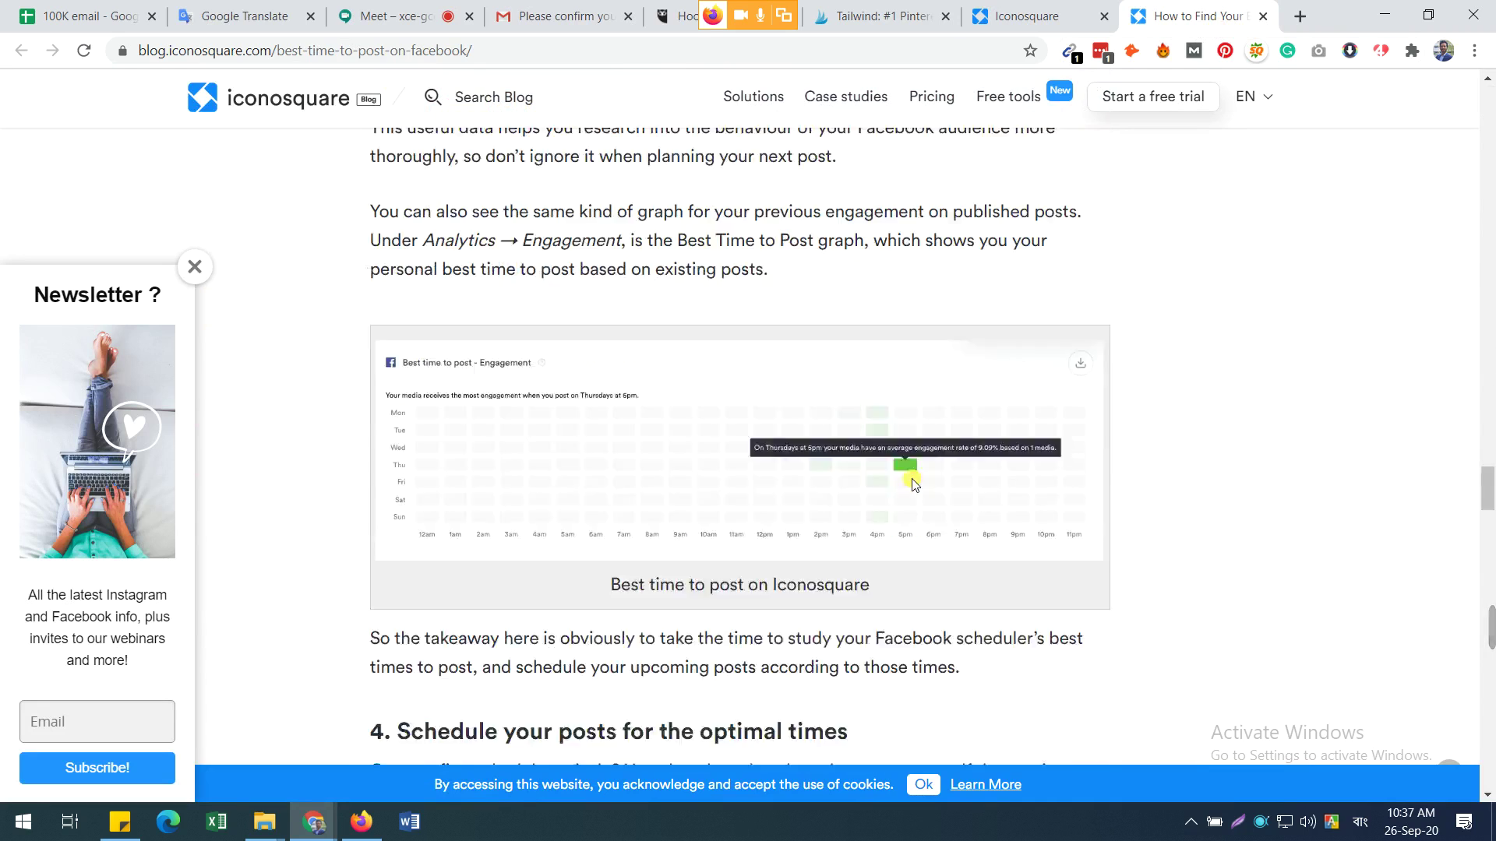
pyautogui.scroll(-10, 920, 483)
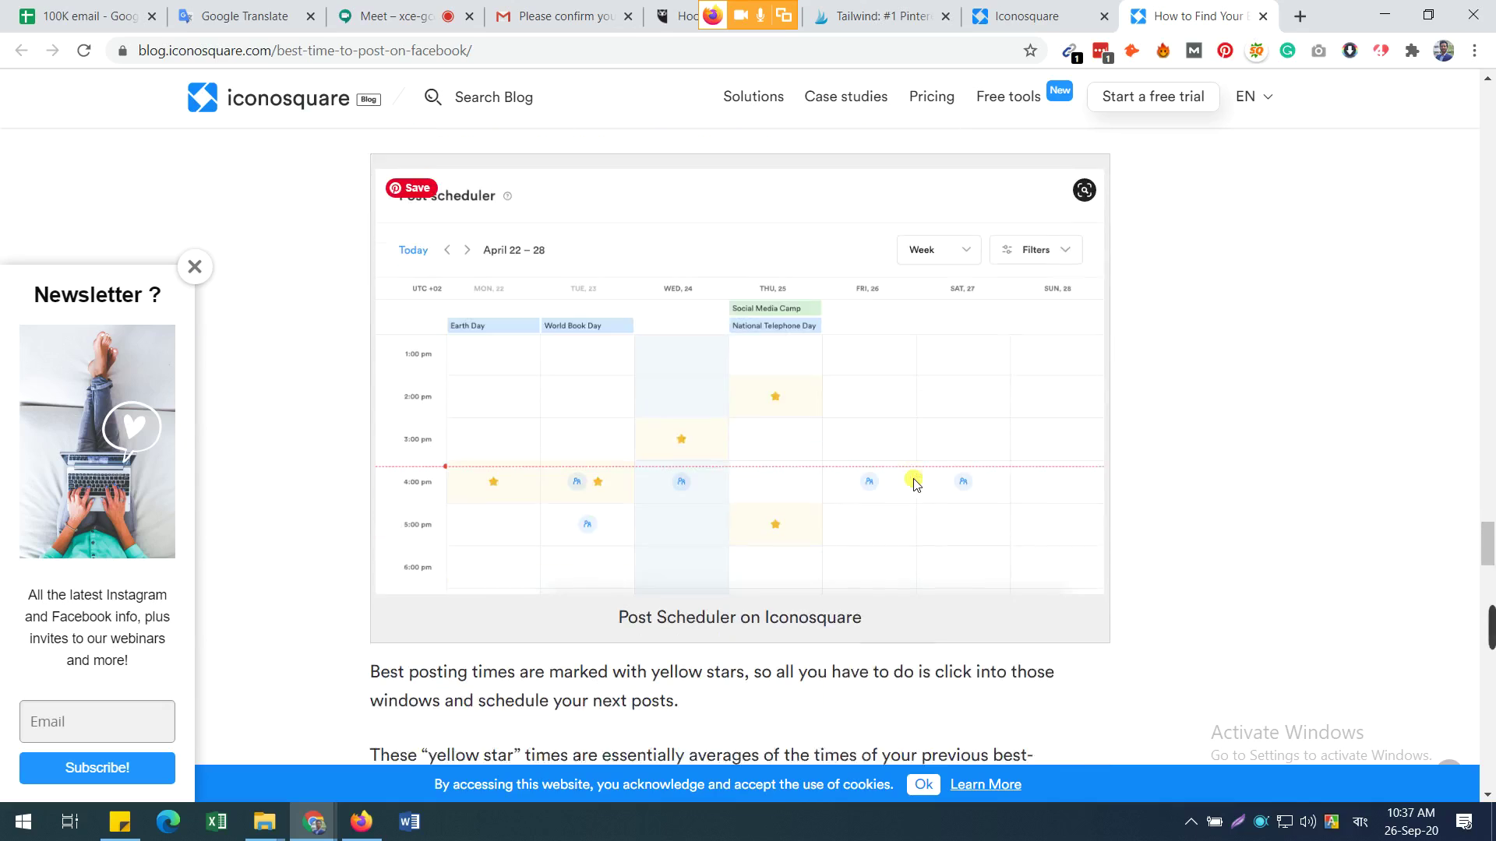
pyautogui.scroll(-12, 1063, 481)
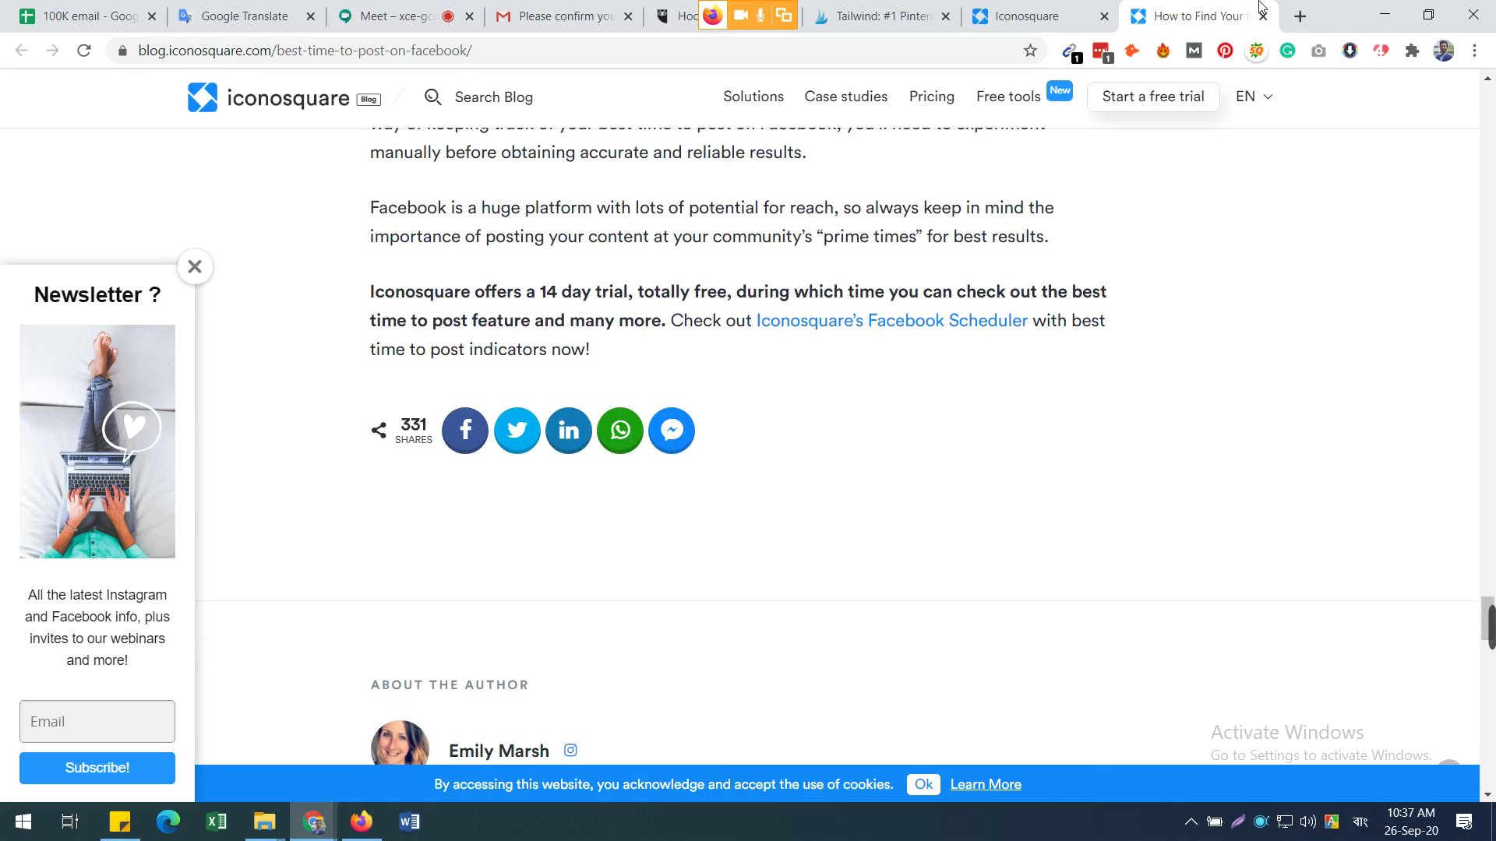
pyautogui.hotkey('ctrl', 'w')
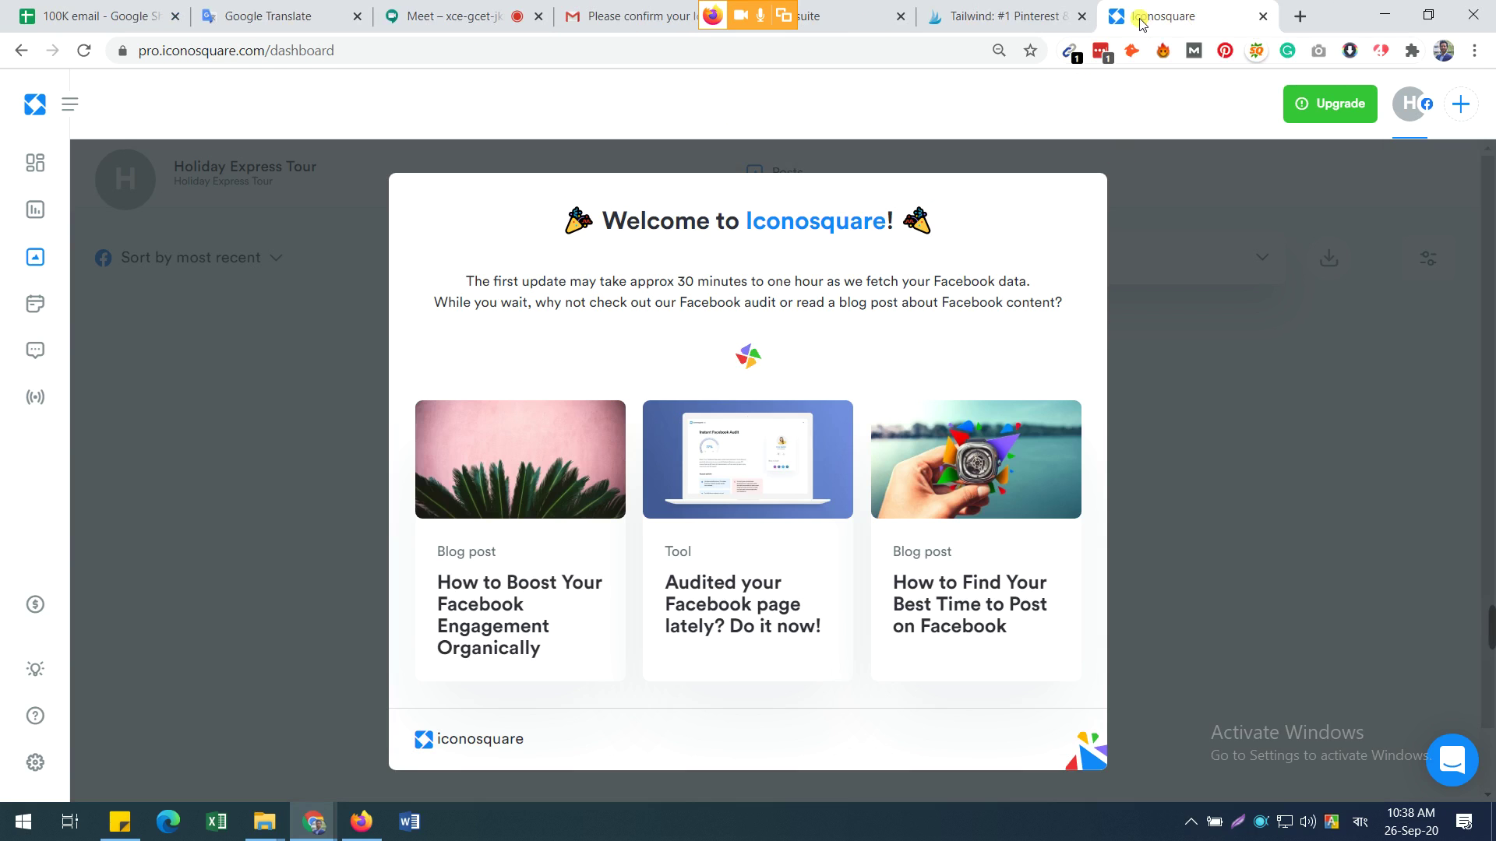
# Step: Move the Tailwind tab beside Iconosquare and scroll its homepage, returning to the 'Grow Smarter' hero
pyautogui.moveTo(986, 22); pyautogui.dragTo(1184, 17)
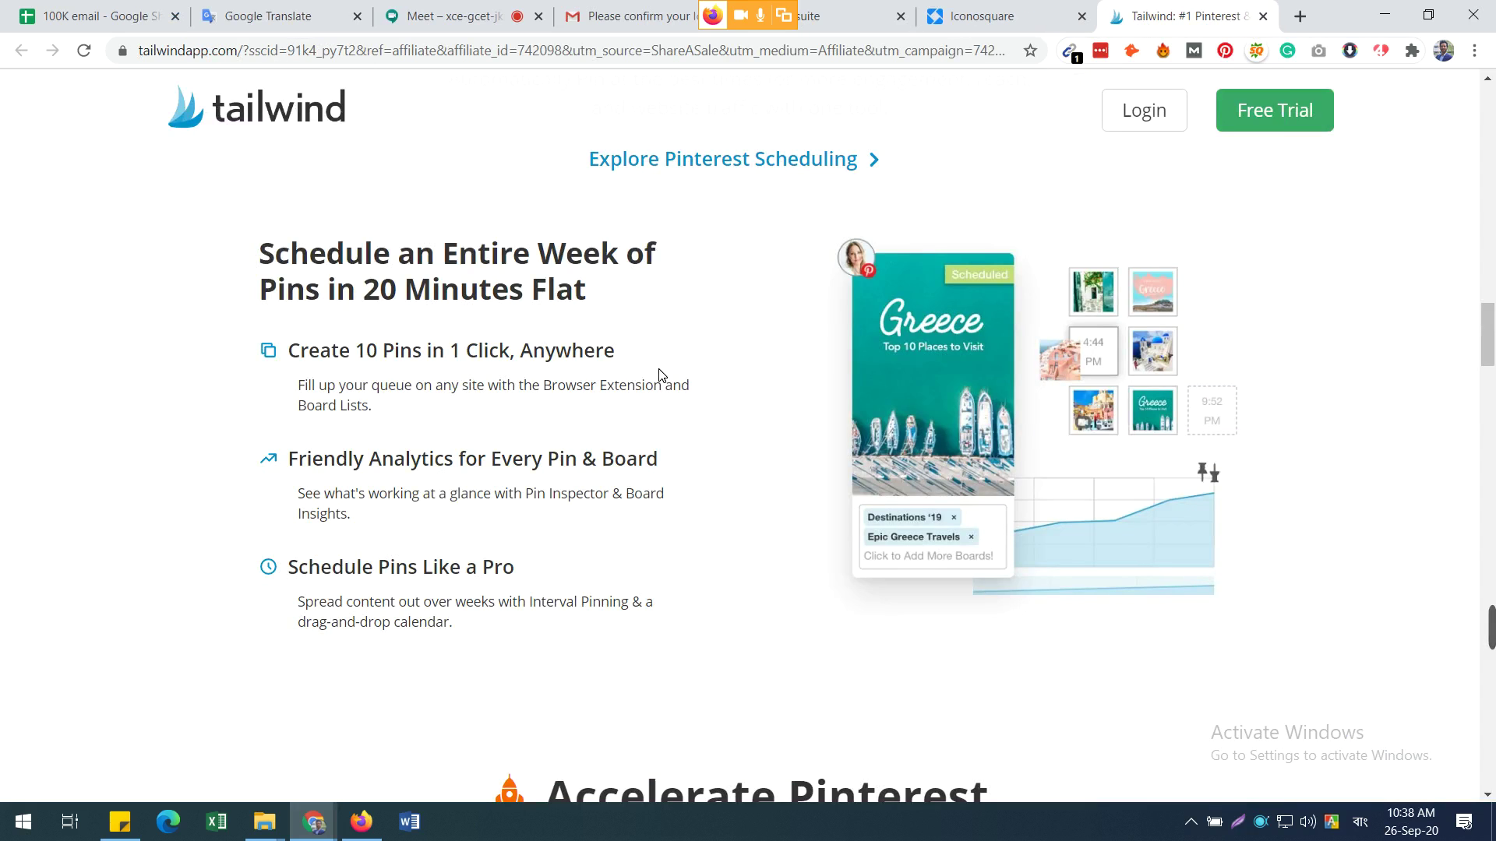
pyautogui.scroll(4, 428, 441)
pyautogui.scroll(-2, 428, 447)
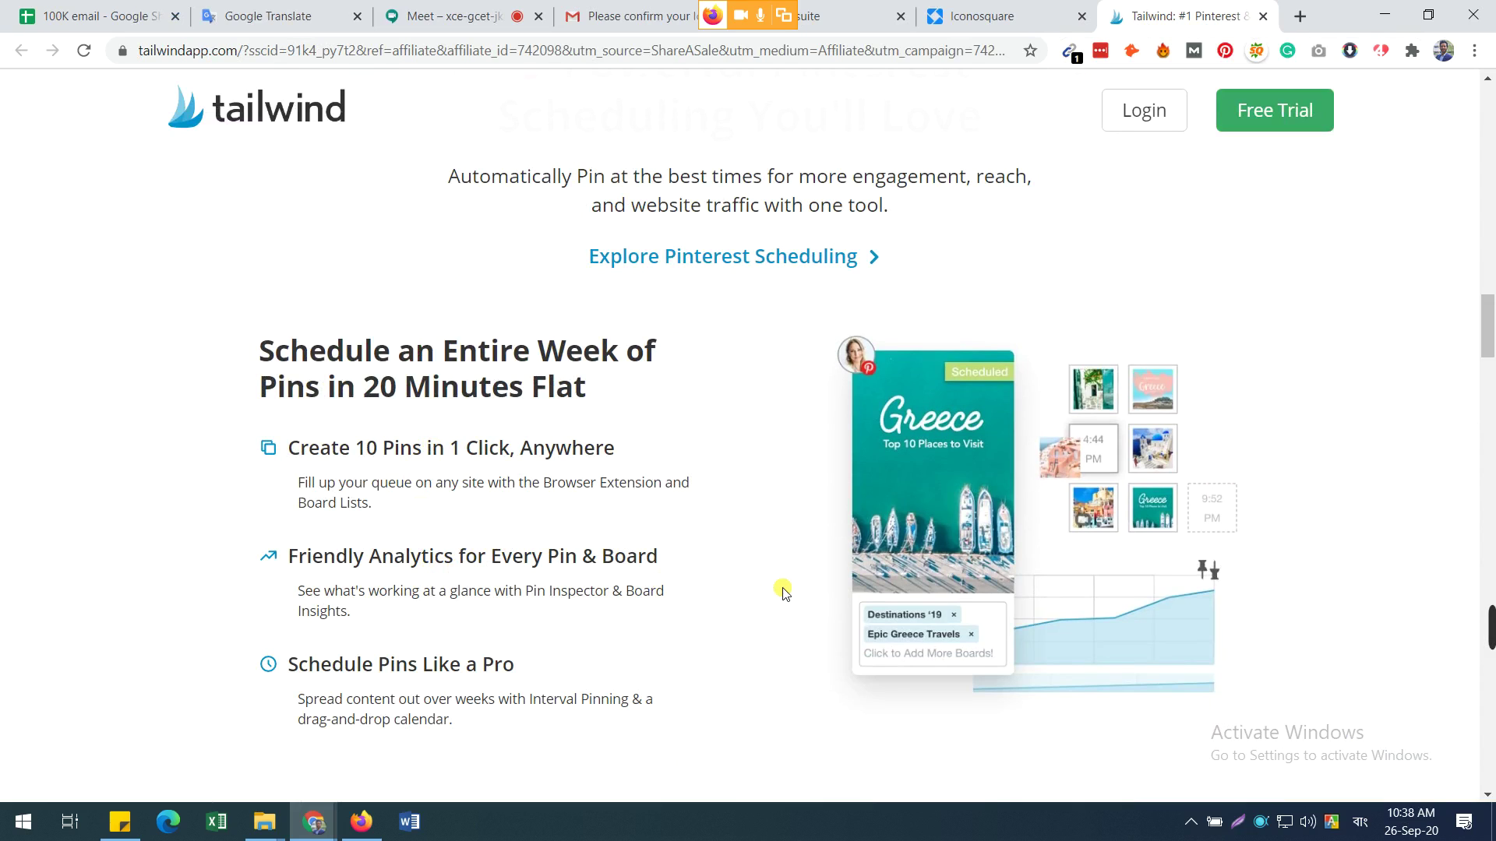
pyautogui.scroll(-10, 784, 592)
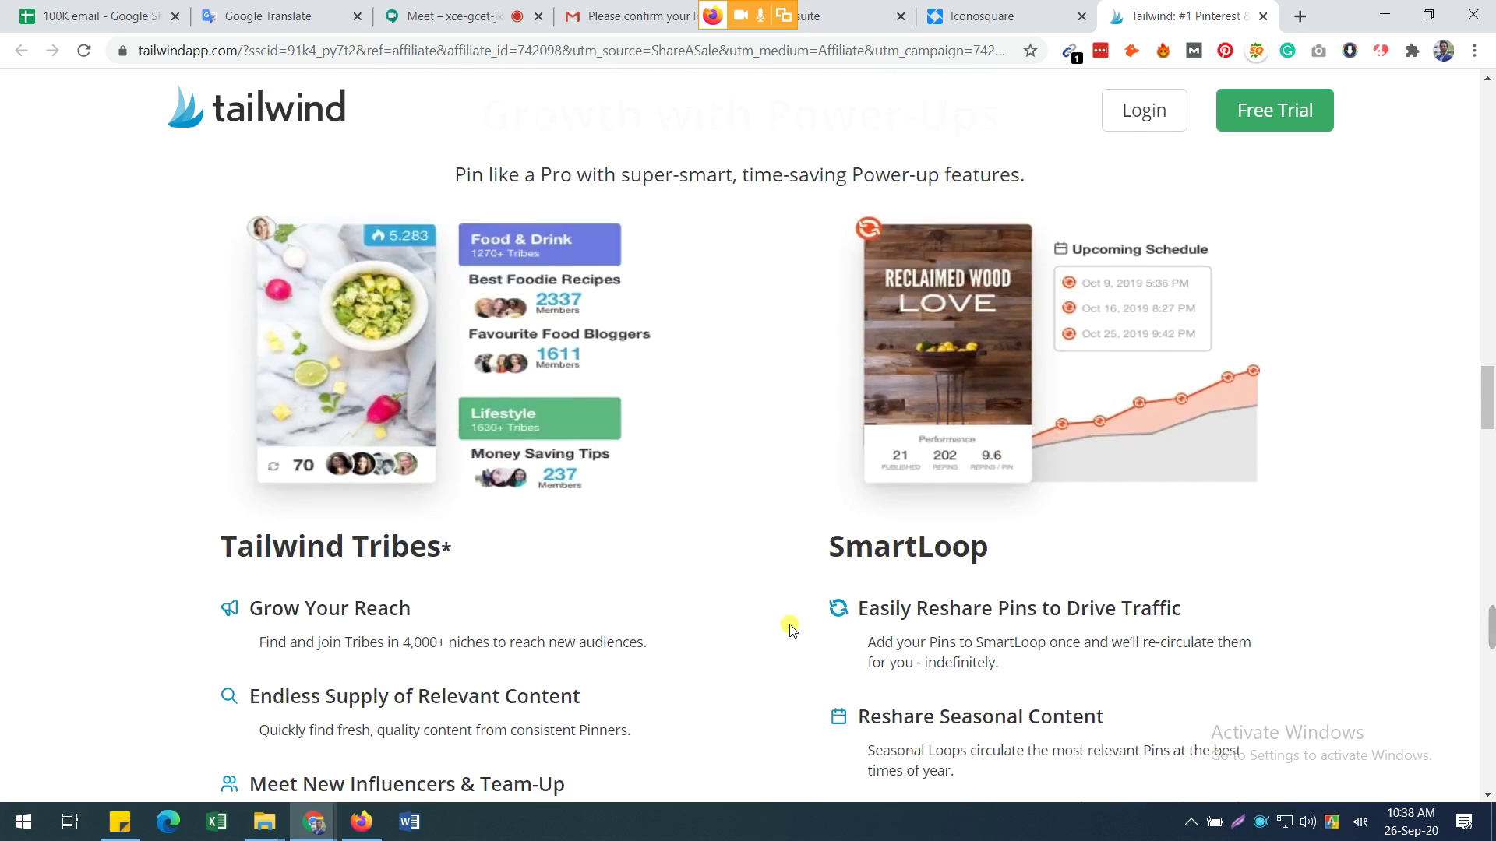
pyautogui.scroll(-13, 789, 628)
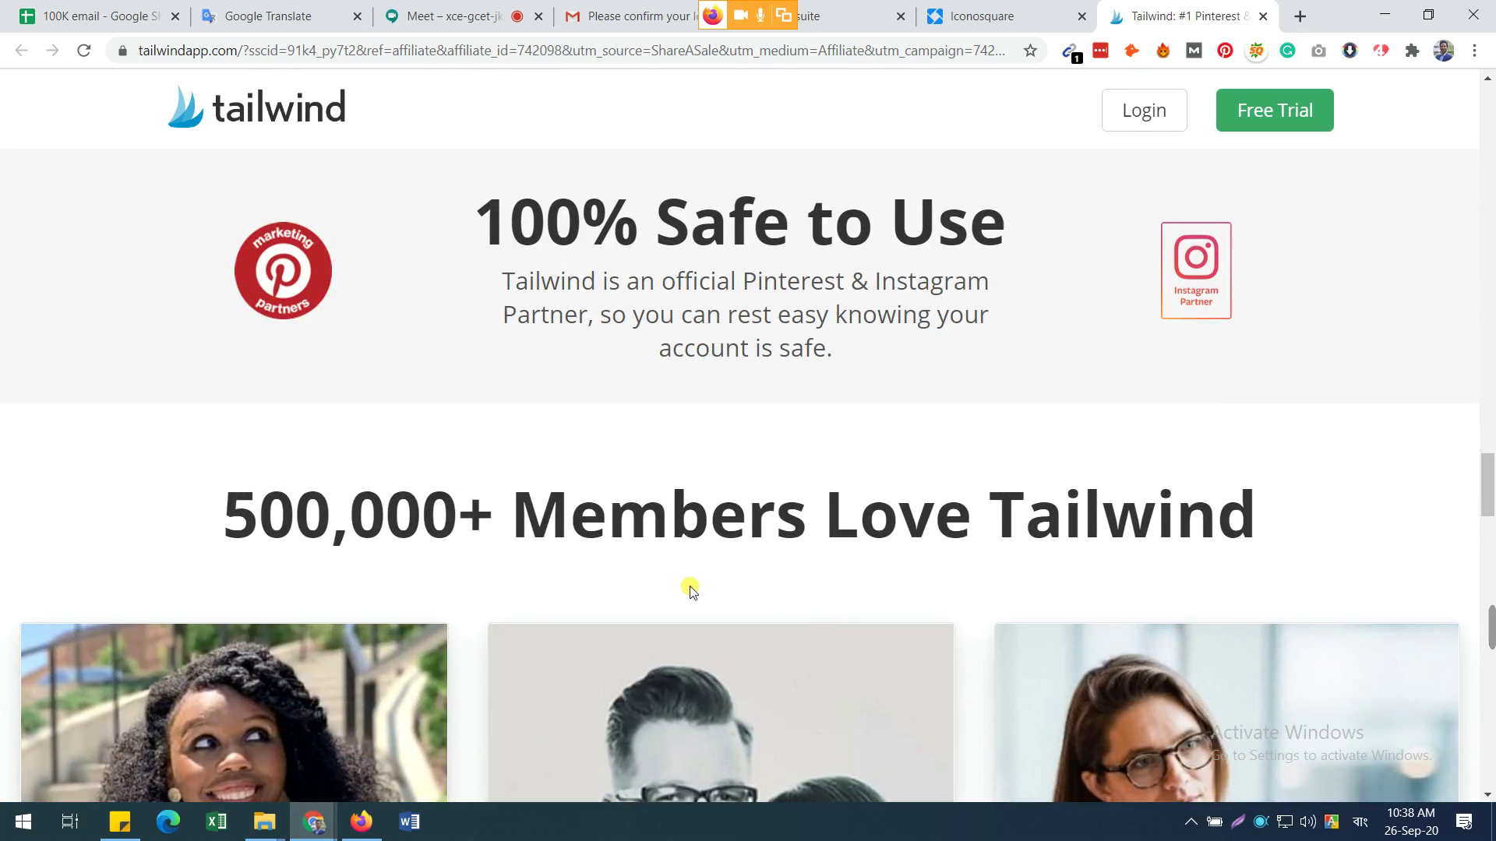
pyautogui.scroll(5, 694, 590)
pyautogui.scroll(20, 695, 592)
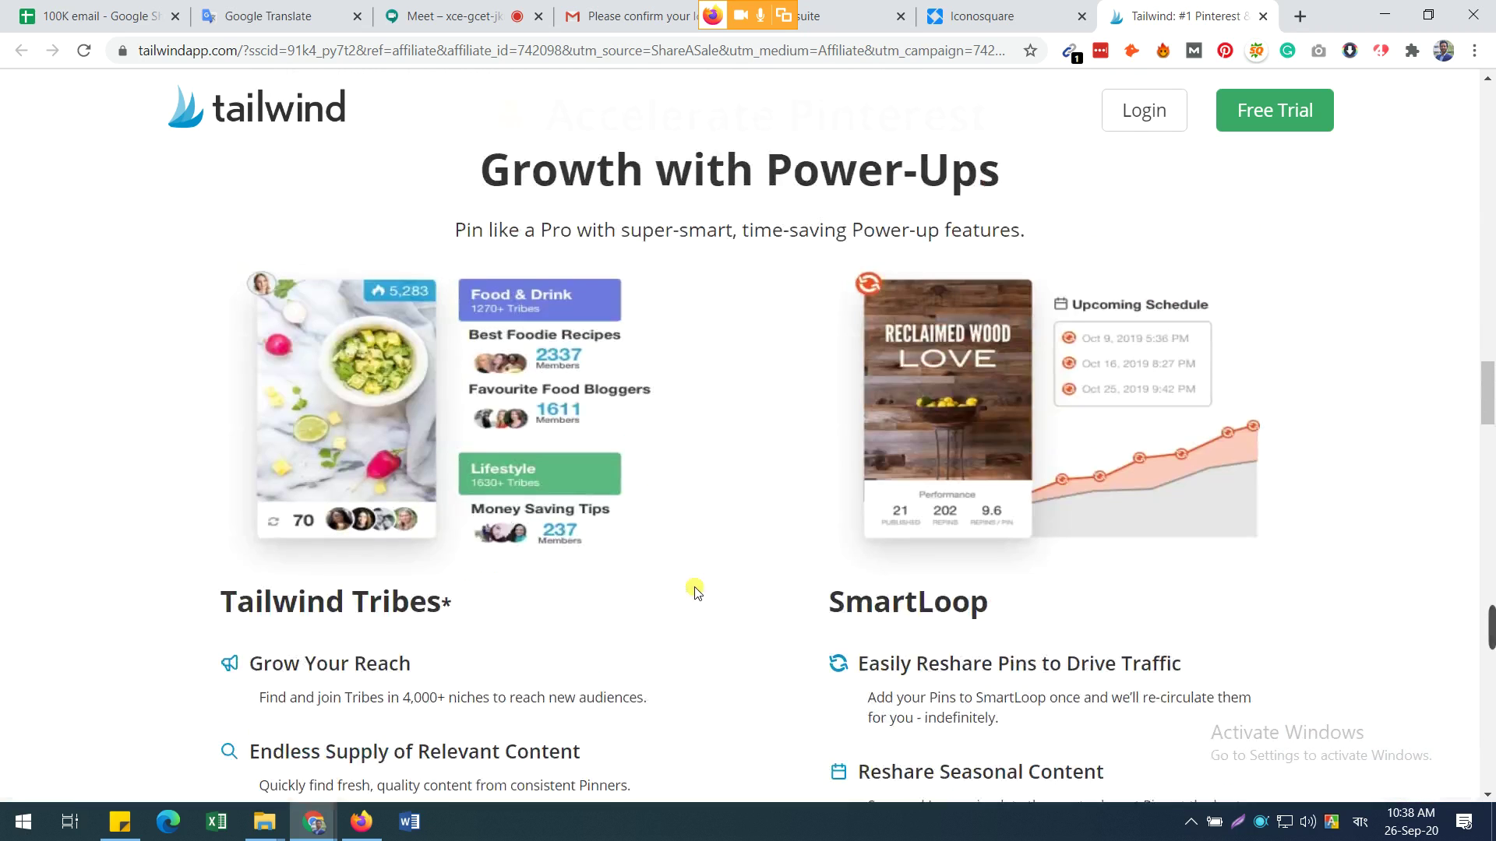
pyautogui.scroll(20, 791, 567)
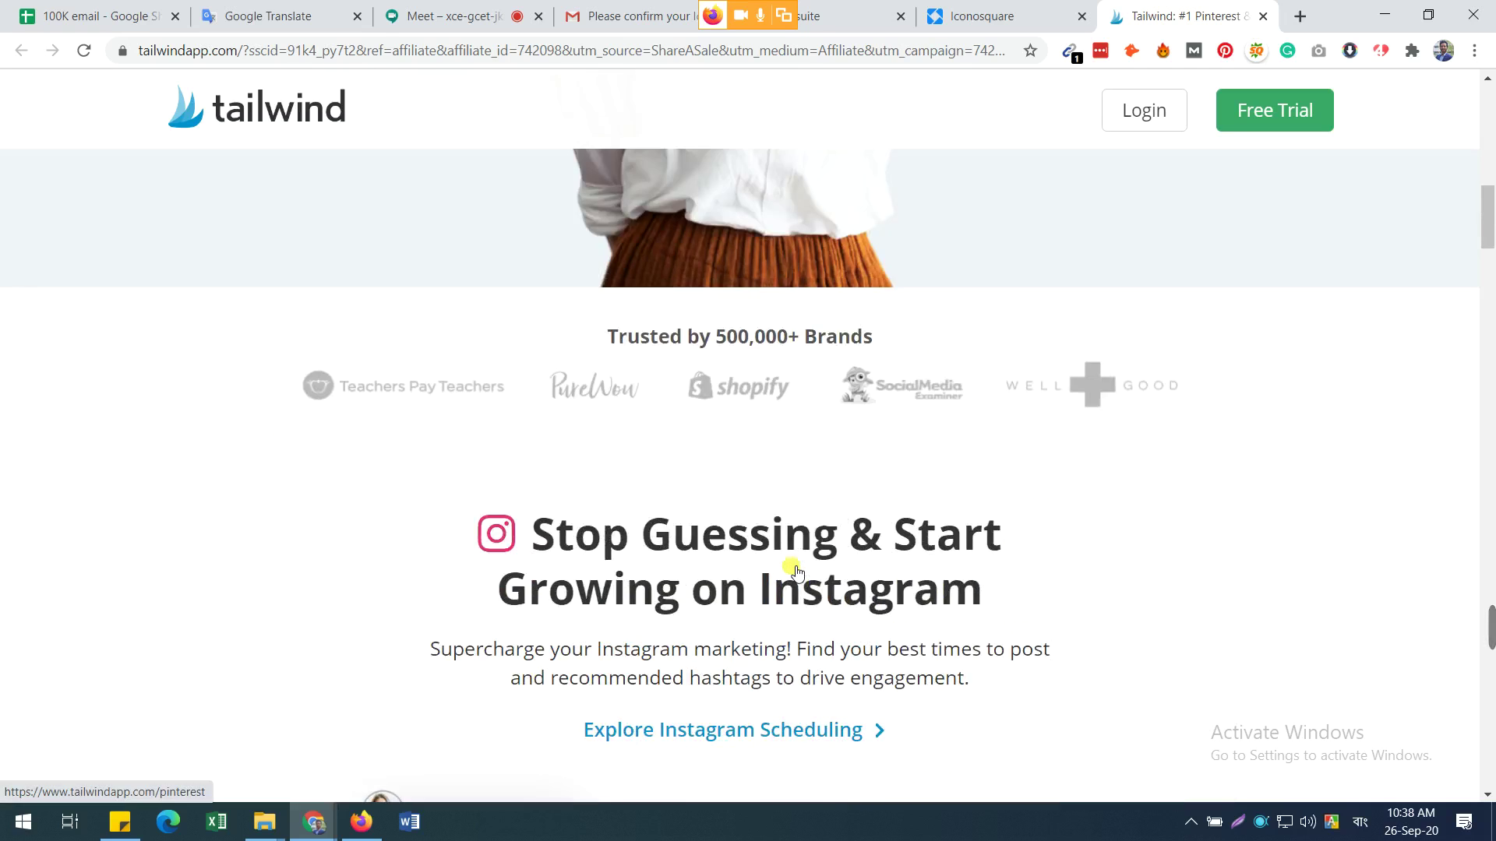
pyautogui.scroll(-3, 748, 574)
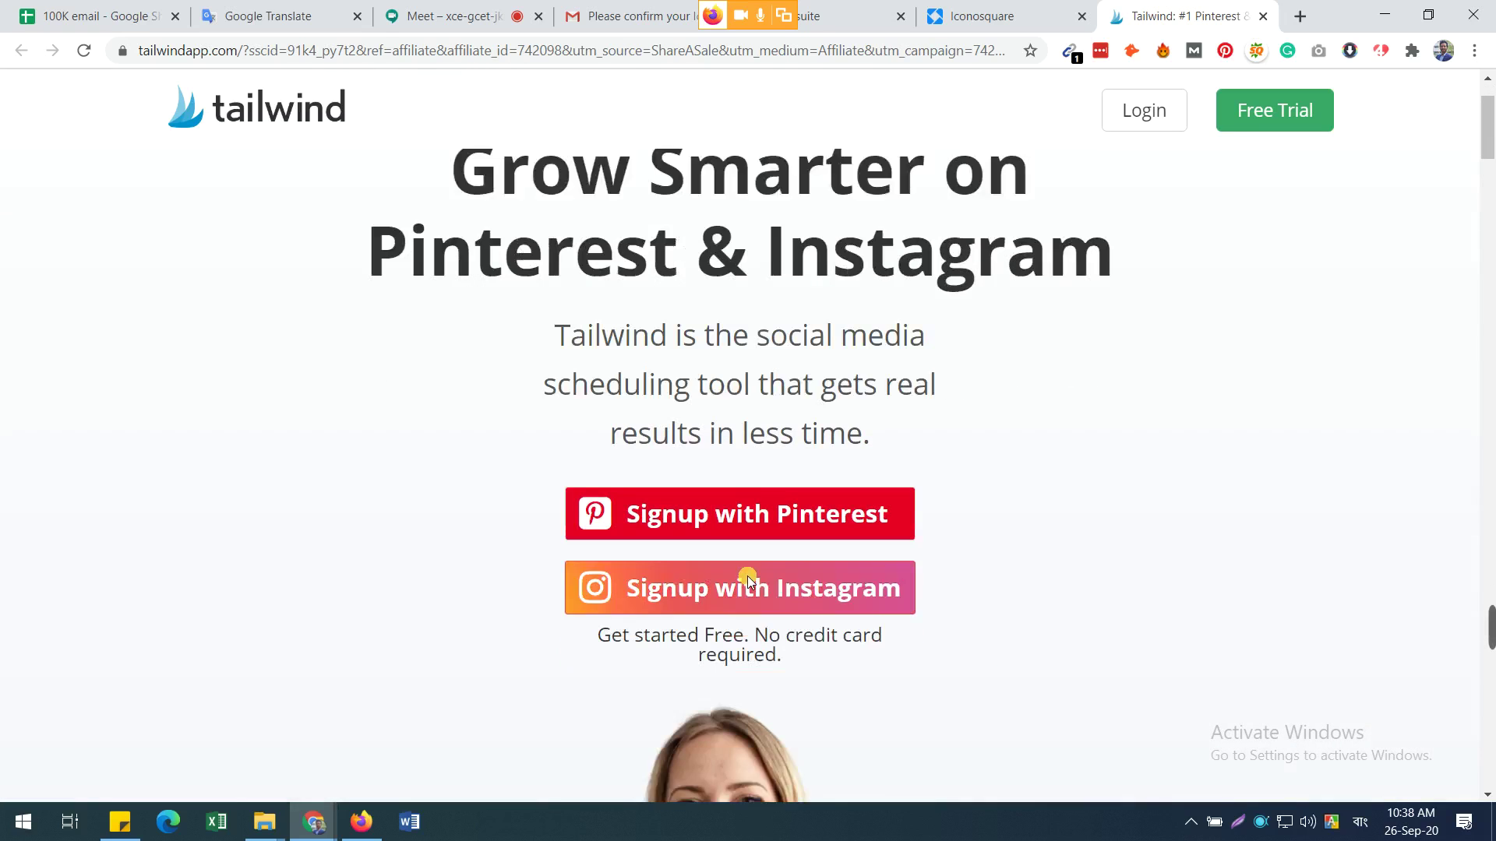
# Step: Sign up to Tailwind with Instagram, back out of the Facebook connection, and decline automatic publishing
pyautogui.click(773, 452)
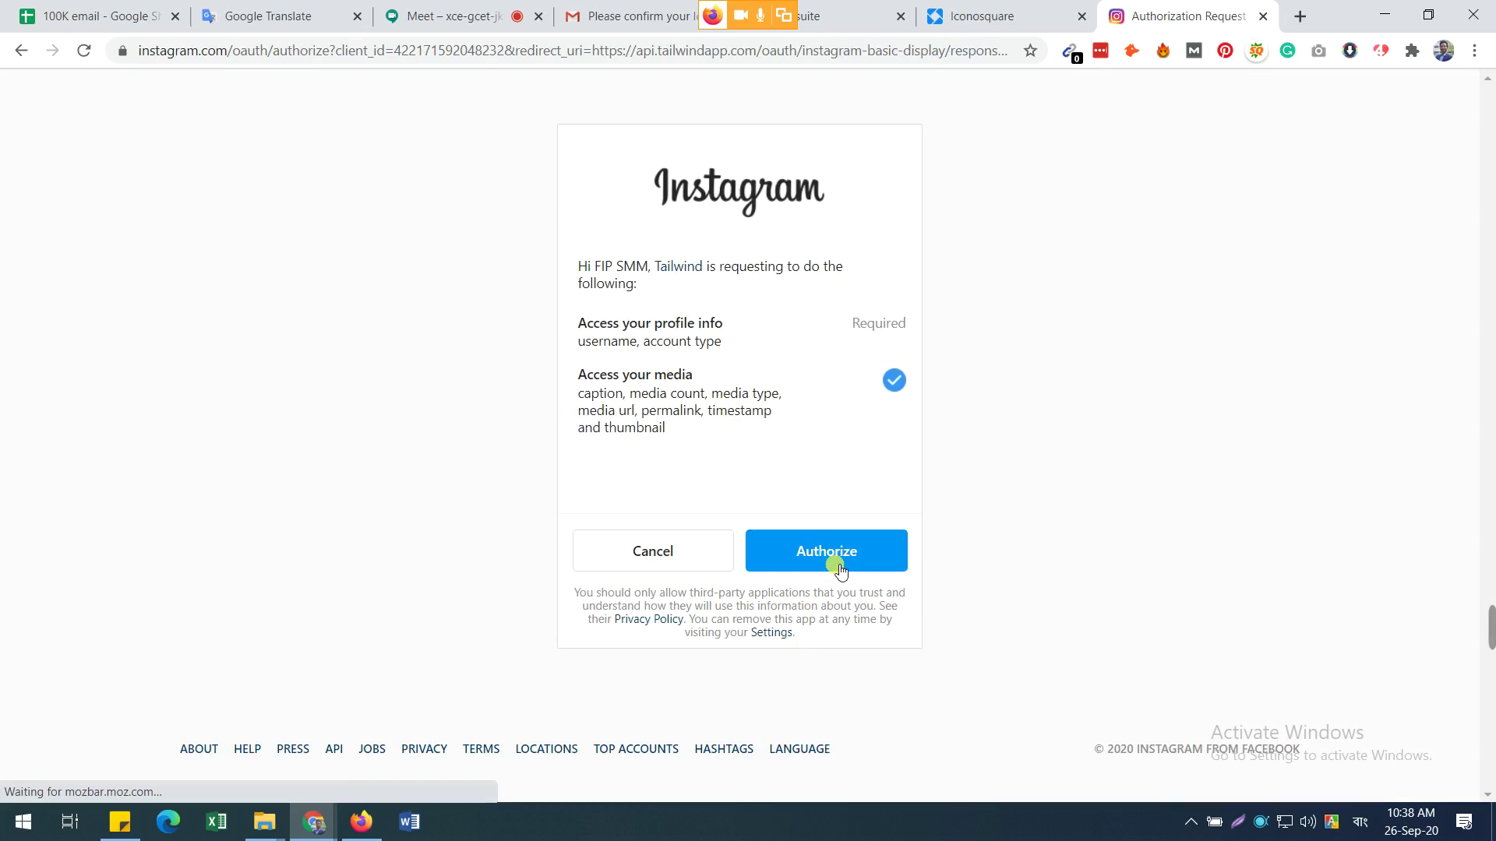
pyautogui.click(839, 571)
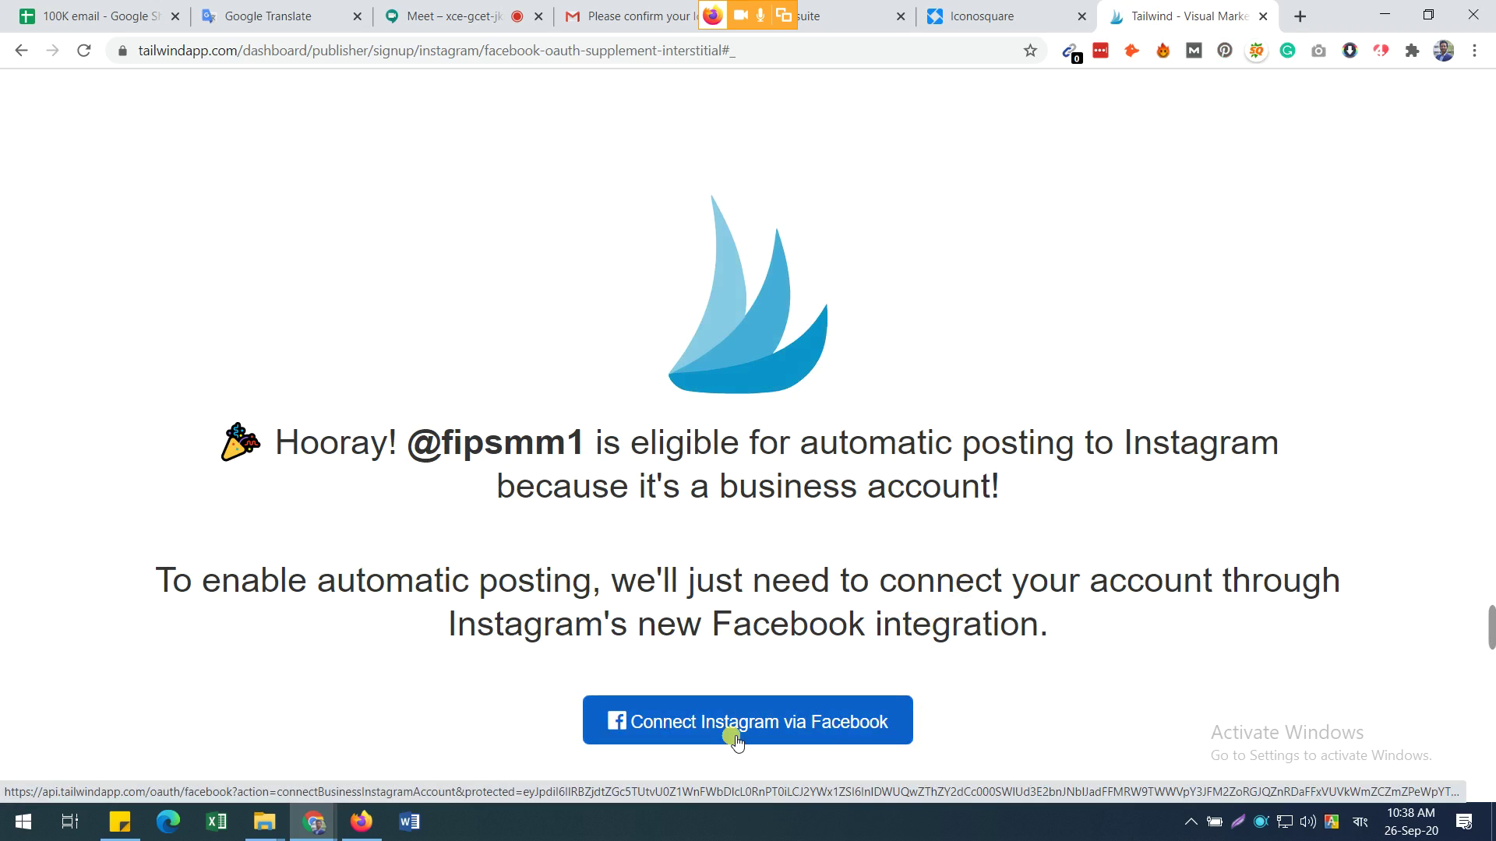
pyautogui.click(655, 774)
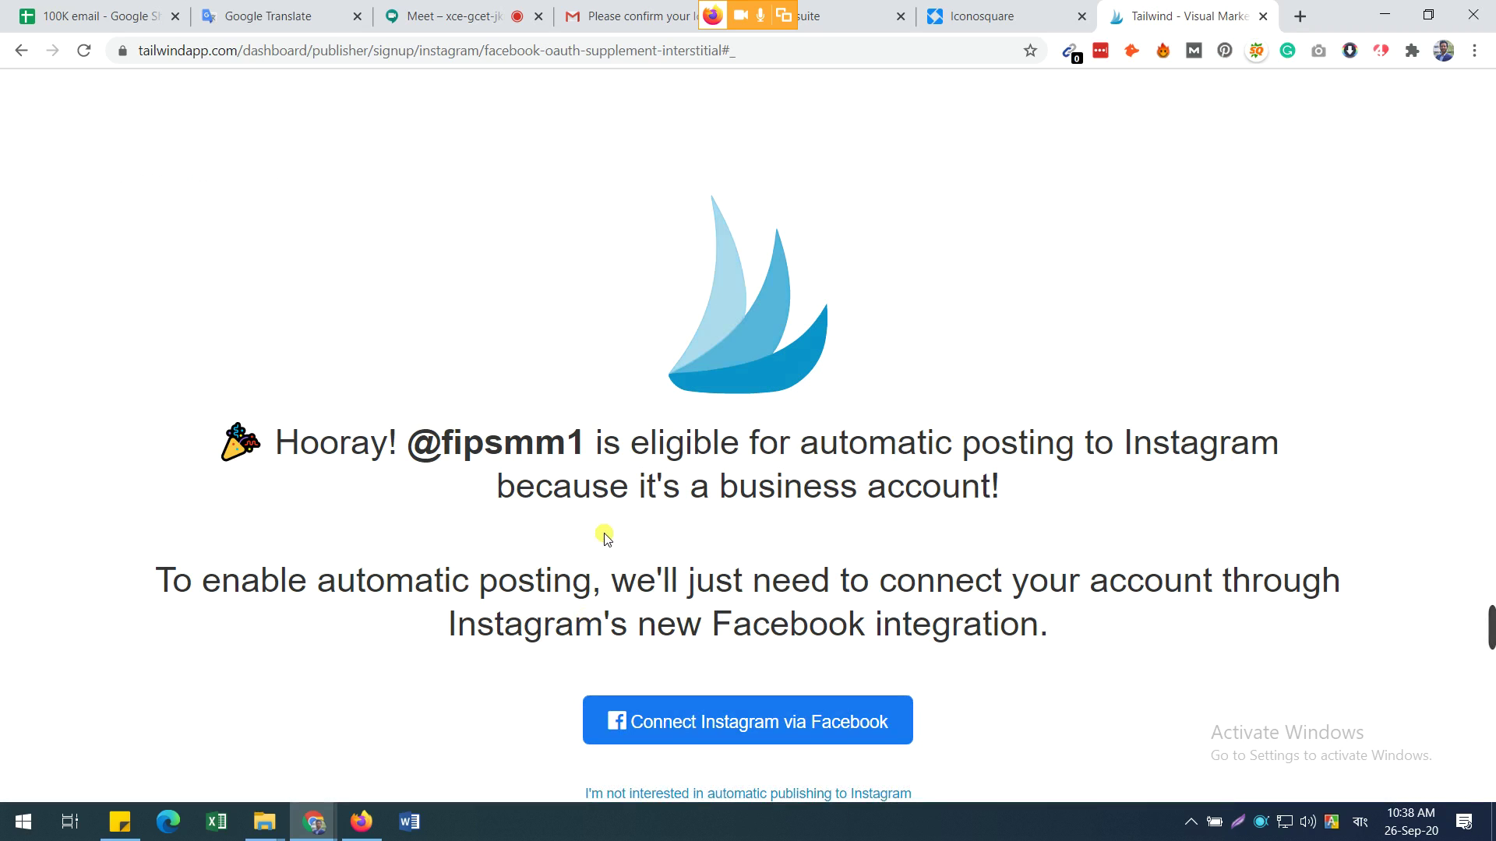
pyautogui.doubleClick(458, 433)
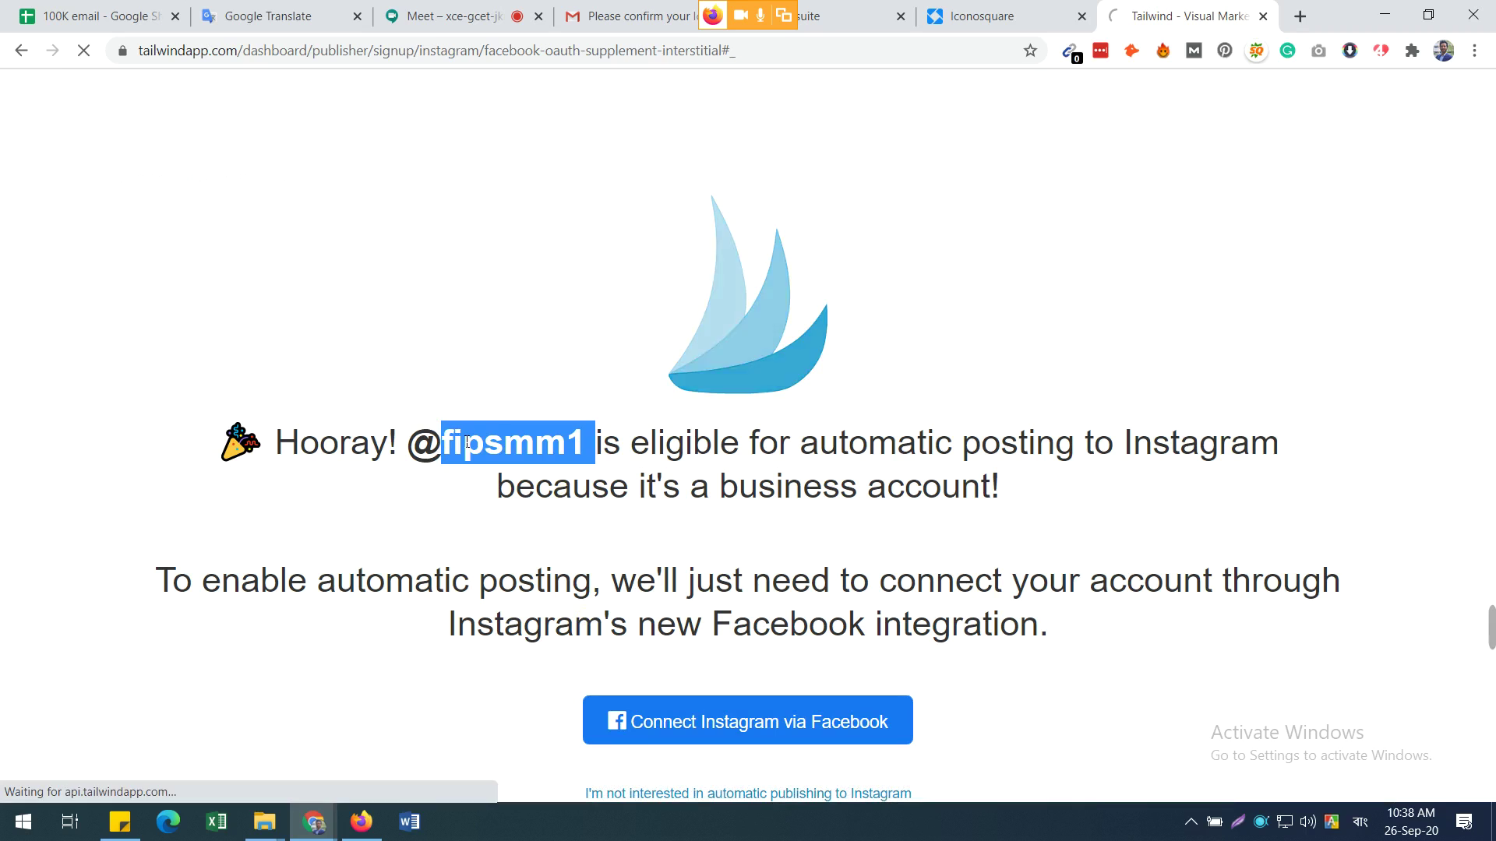
pyautogui.click(734, 500)
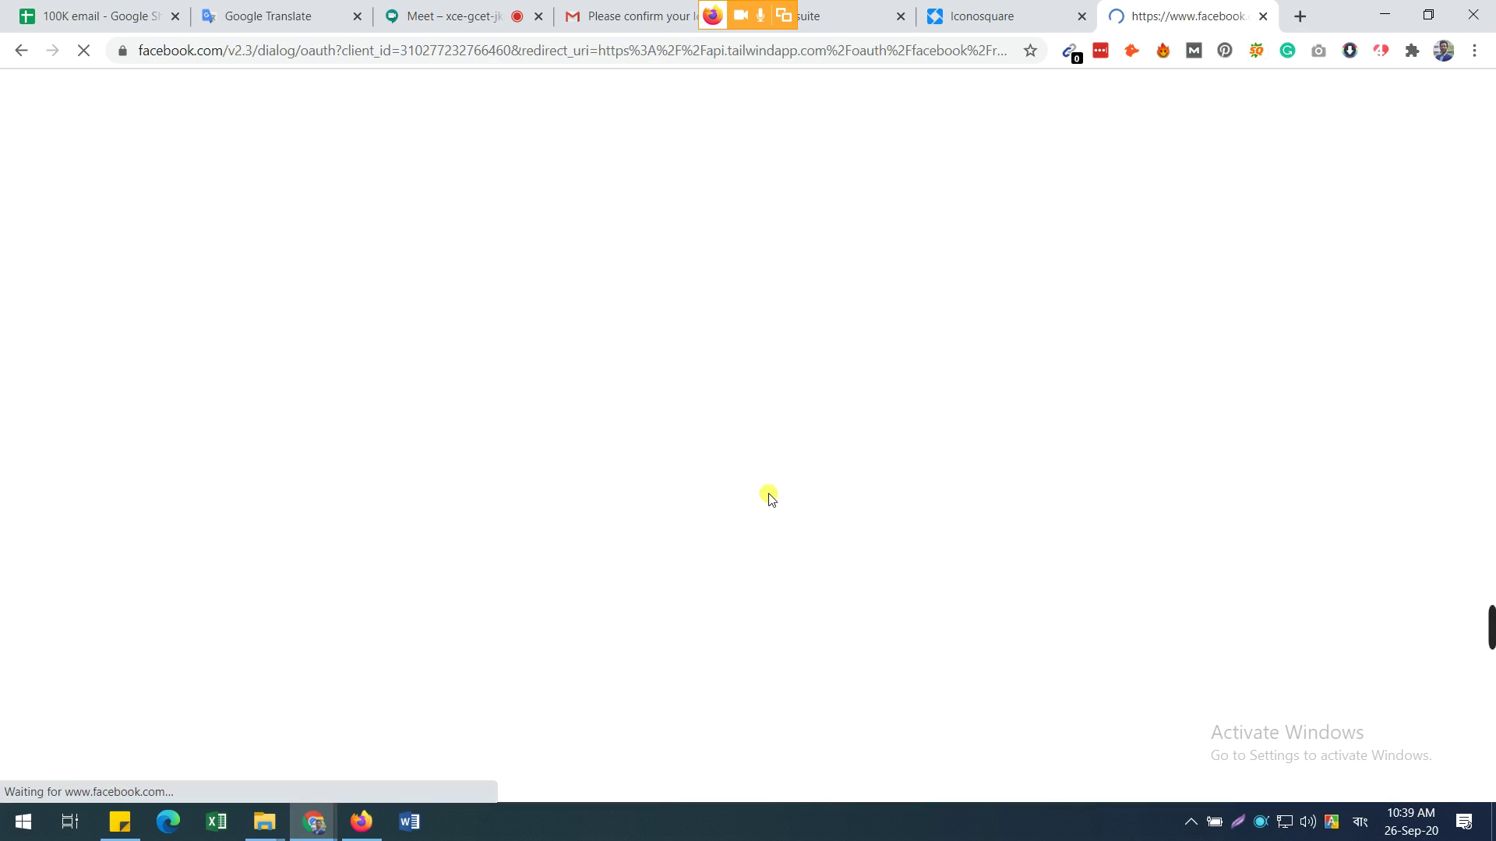
pyautogui.click(21, 51)
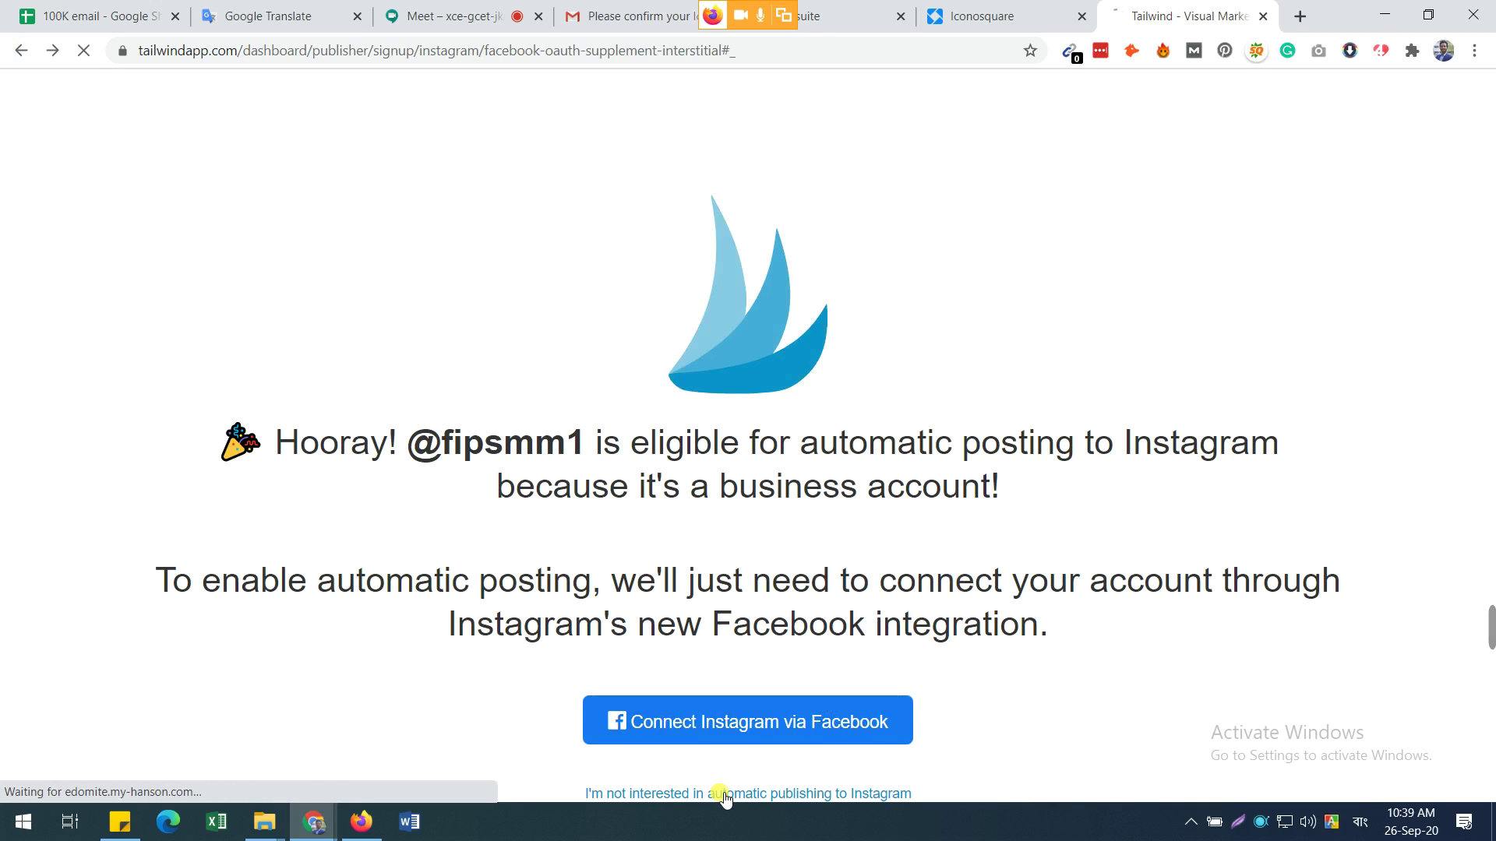
pyautogui.click(857, 797)
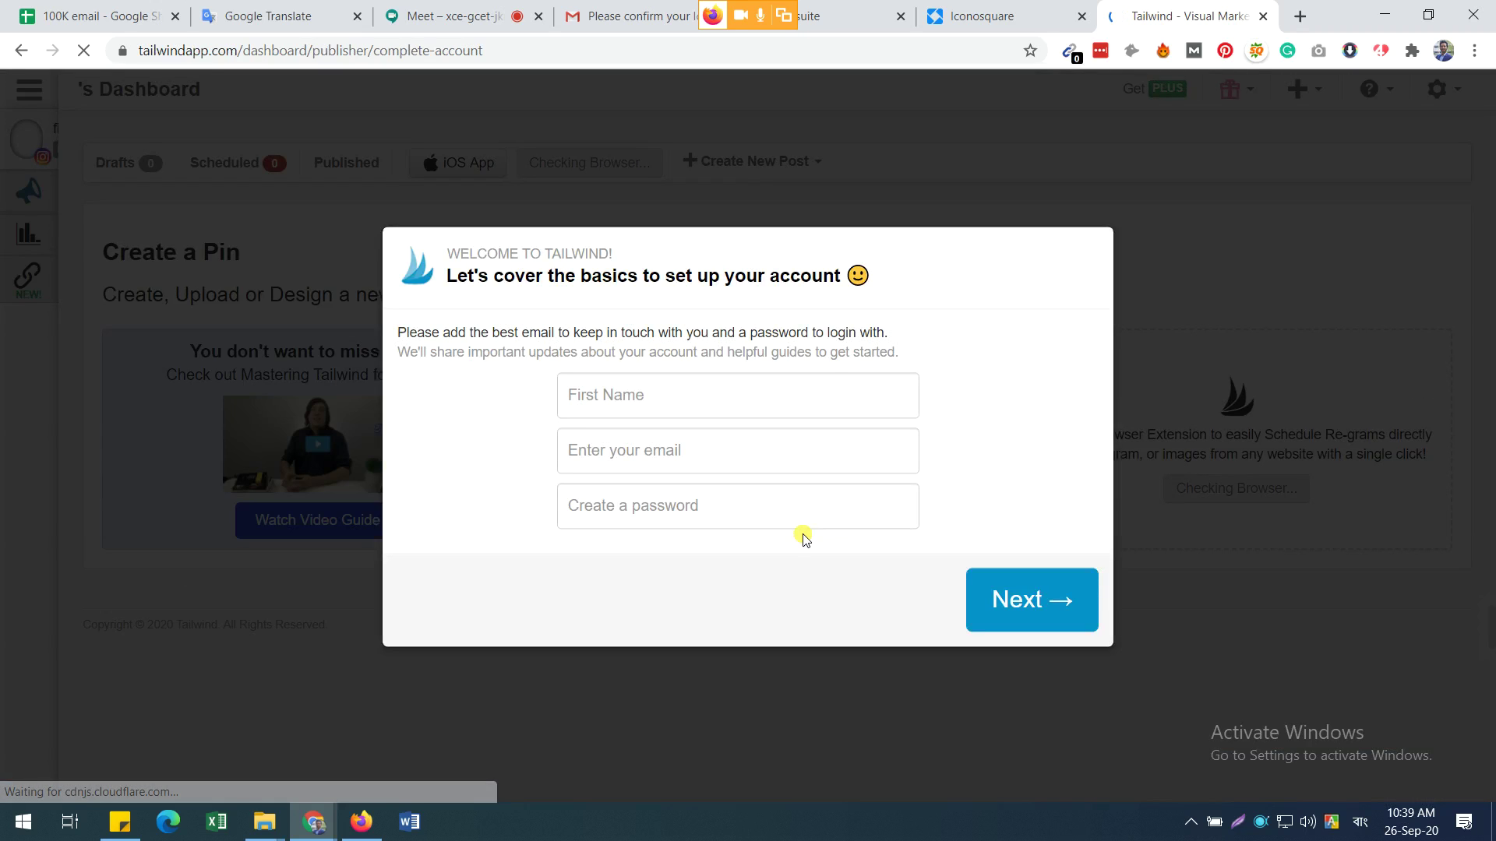
# Step: Enter a first name and password in the welcome form and try to continue
pyautogui.click(686, 398)
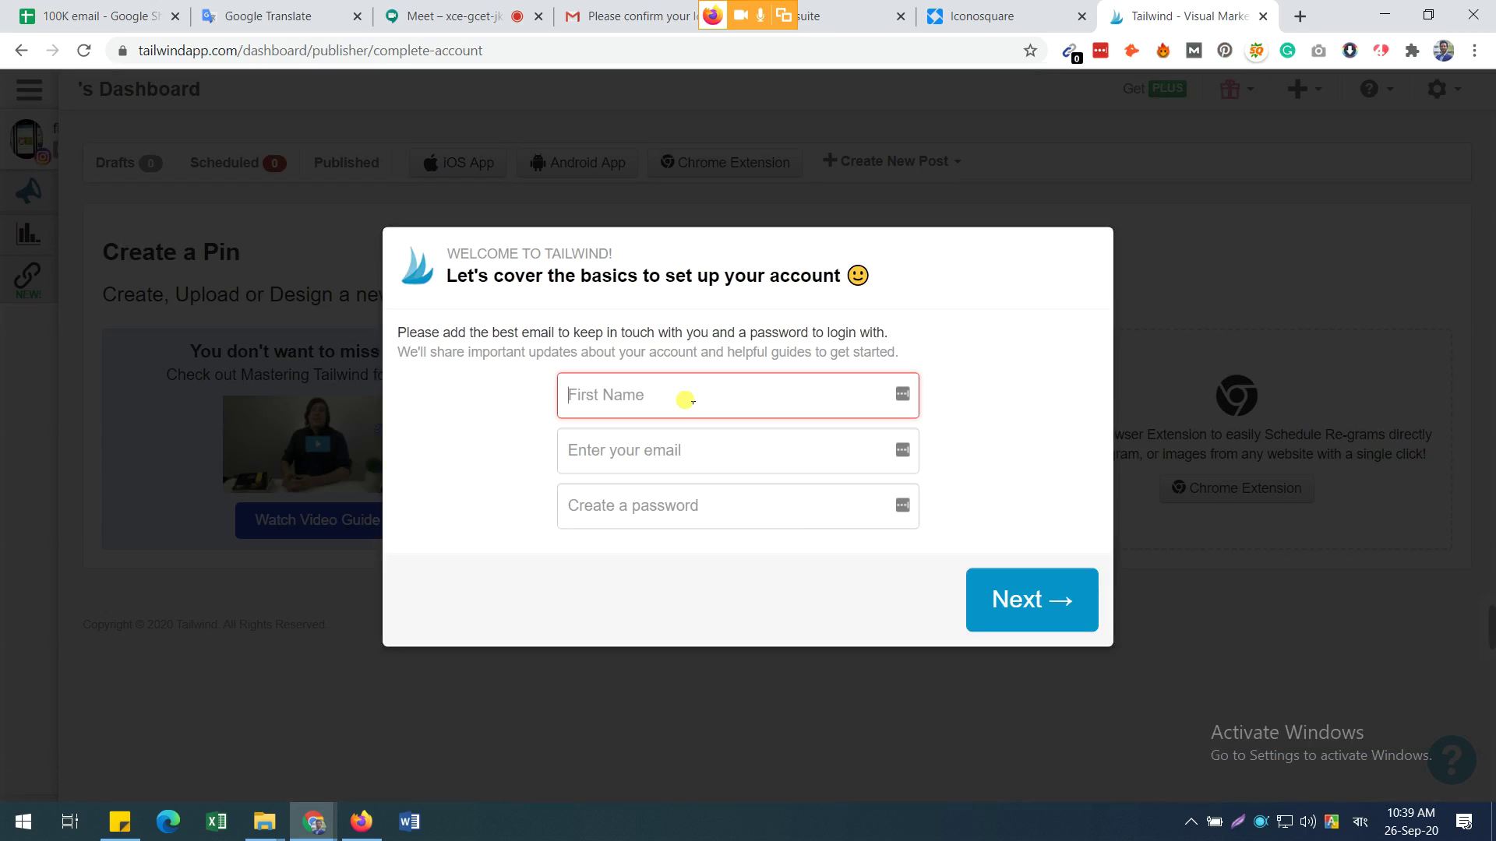
pyautogui.write('S')
pyautogui.press('BackSpace')
pyautogui.write('Ariful')
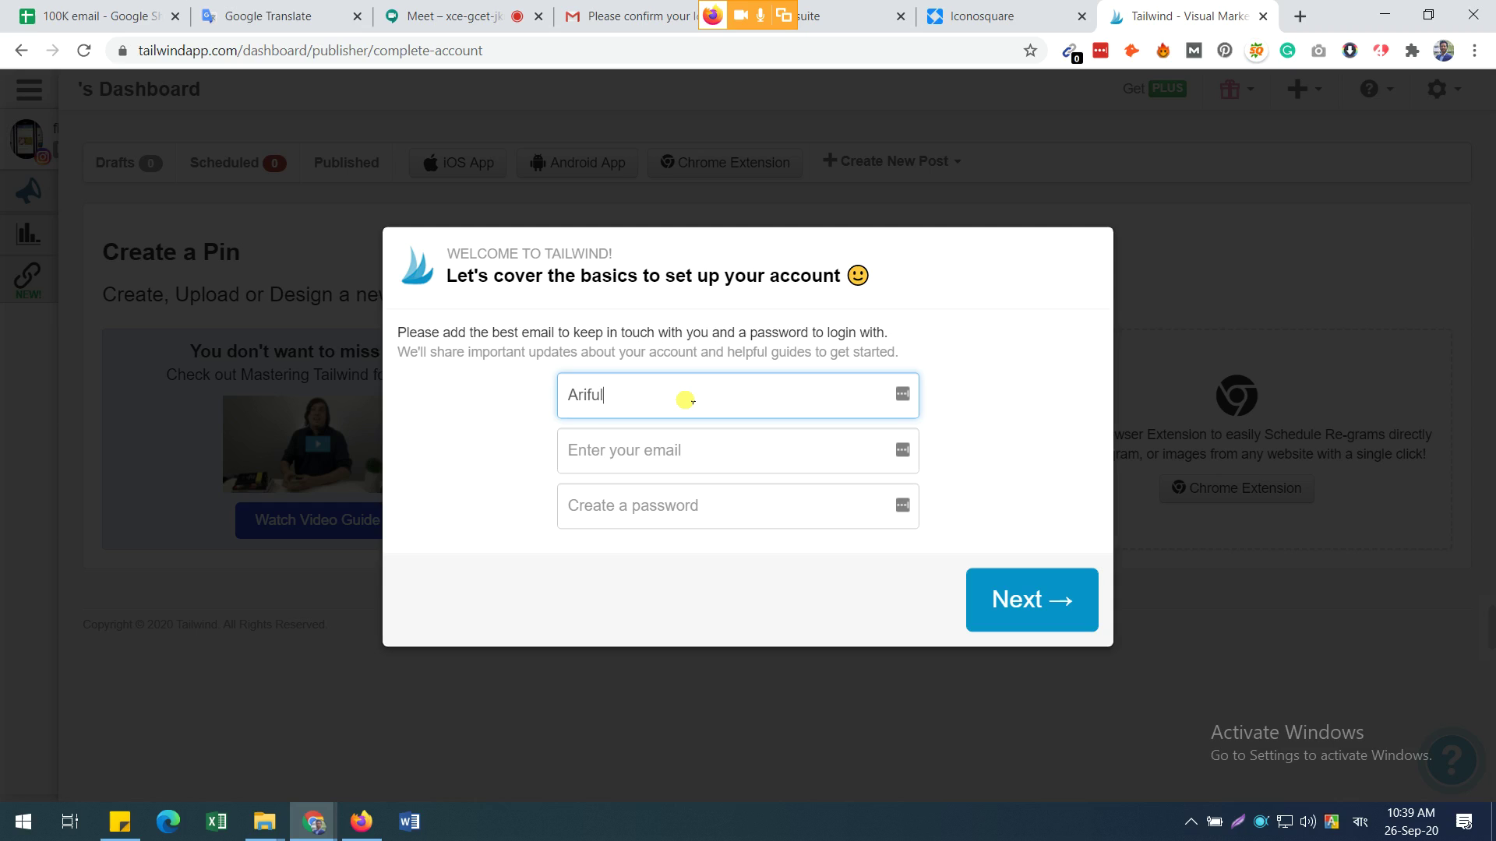
pyautogui.press('Tab')
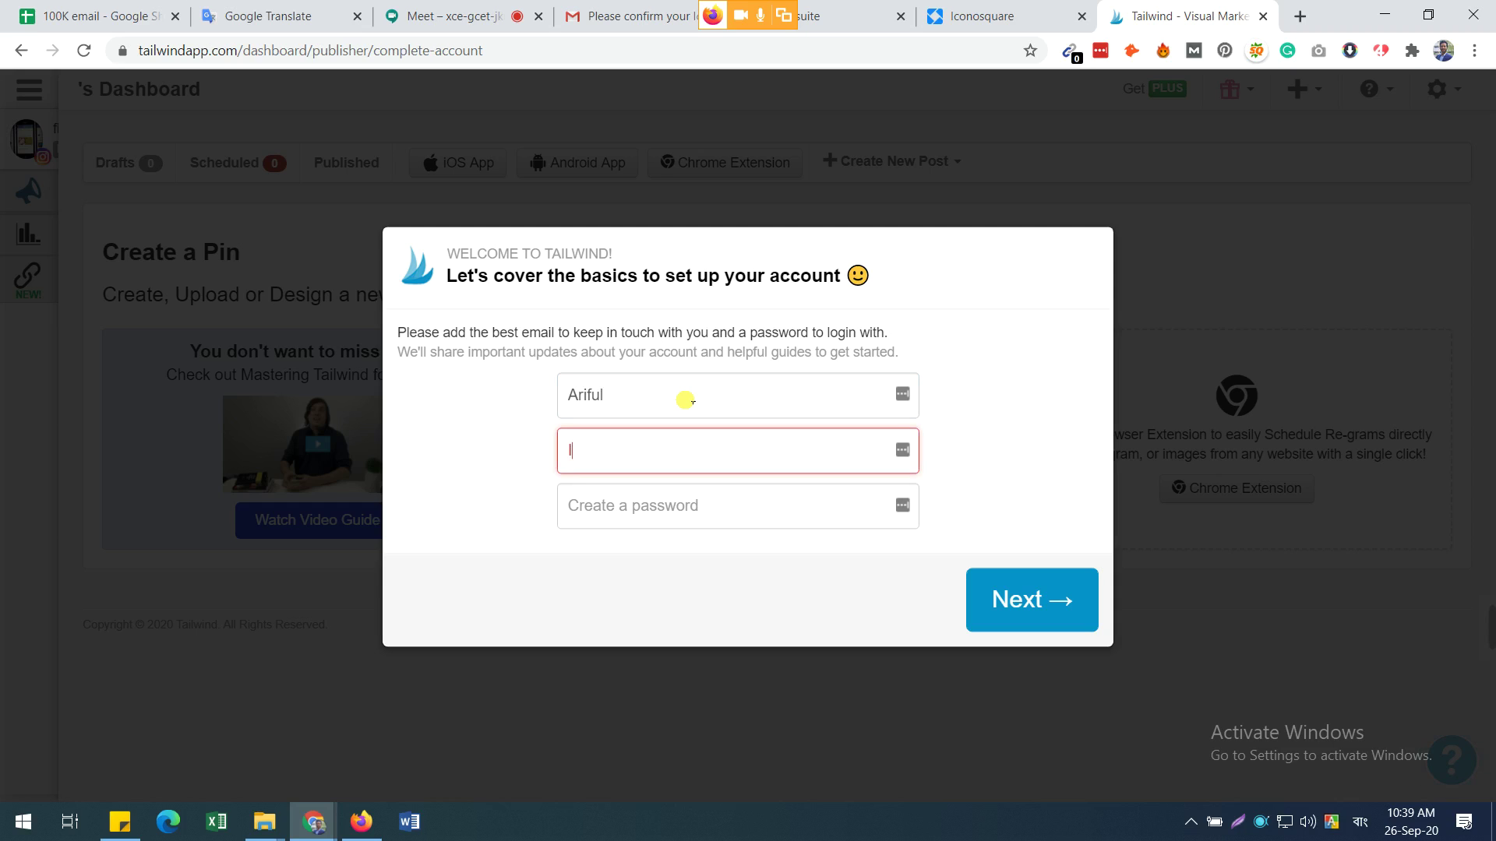
pyautogui.press('Tab')
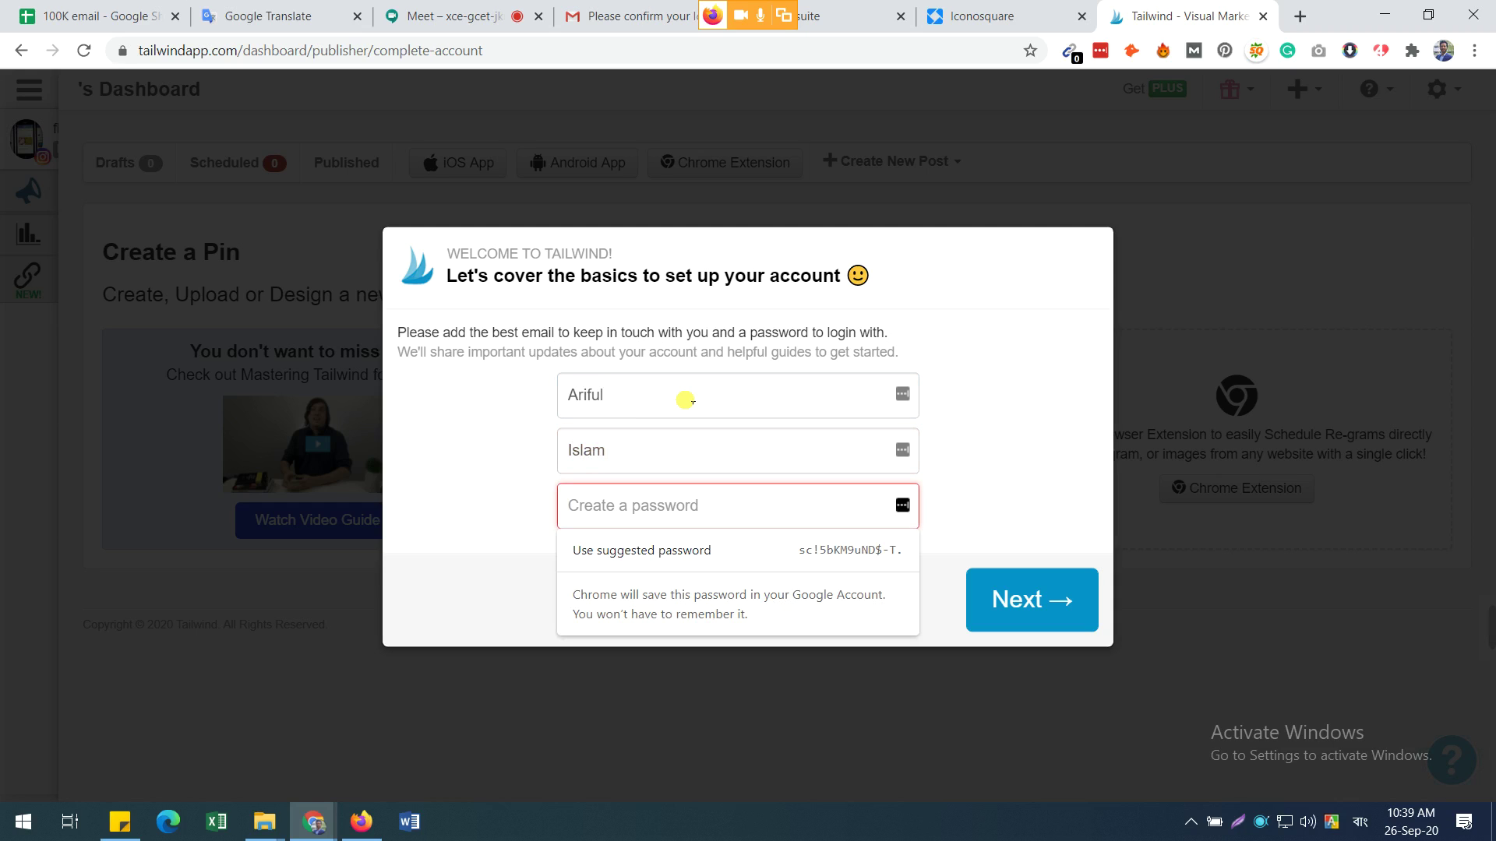
pyautogui.write('••••••••')
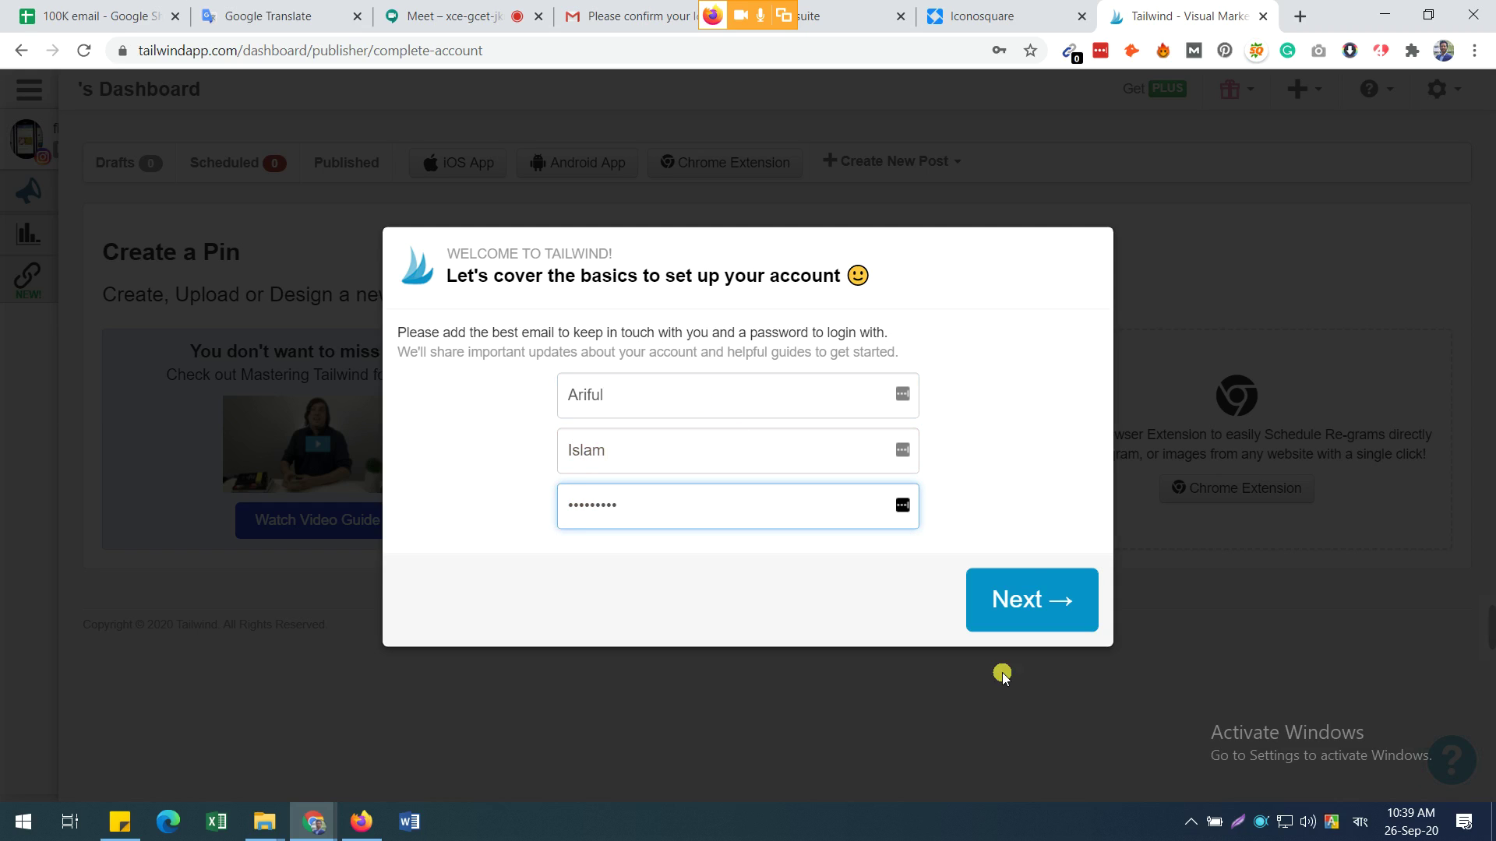
pyautogui.click(1029, 597)
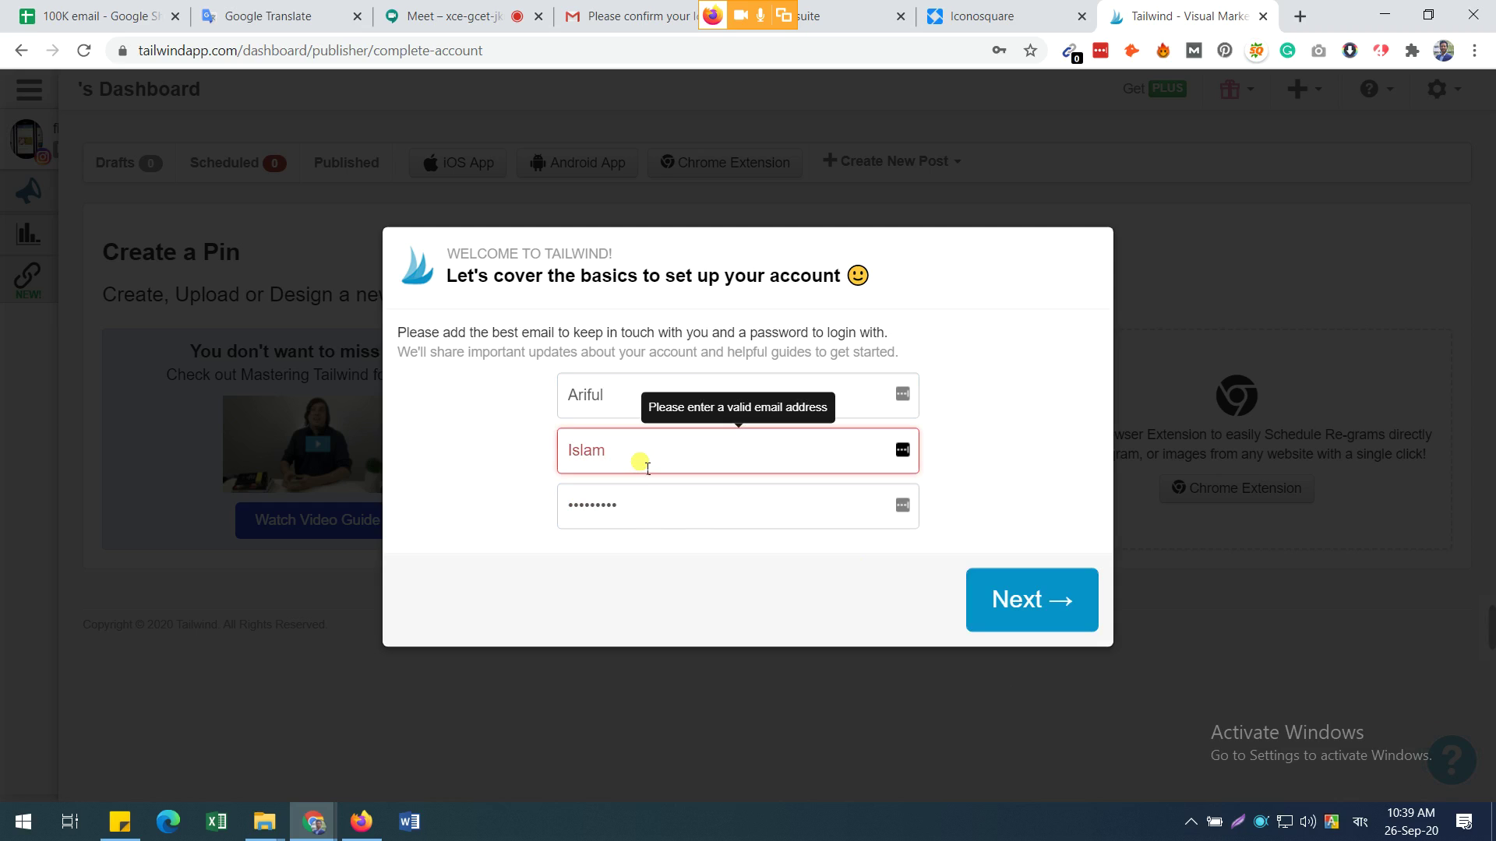
# Step: Enter the user's full name and e-mail, choose Seller / eCommerce, and complete the account
pyautogui.moveTo(594, 465); pyautogui.dragTo(517, 437)
pyautogui.doubleClick(642, 383)
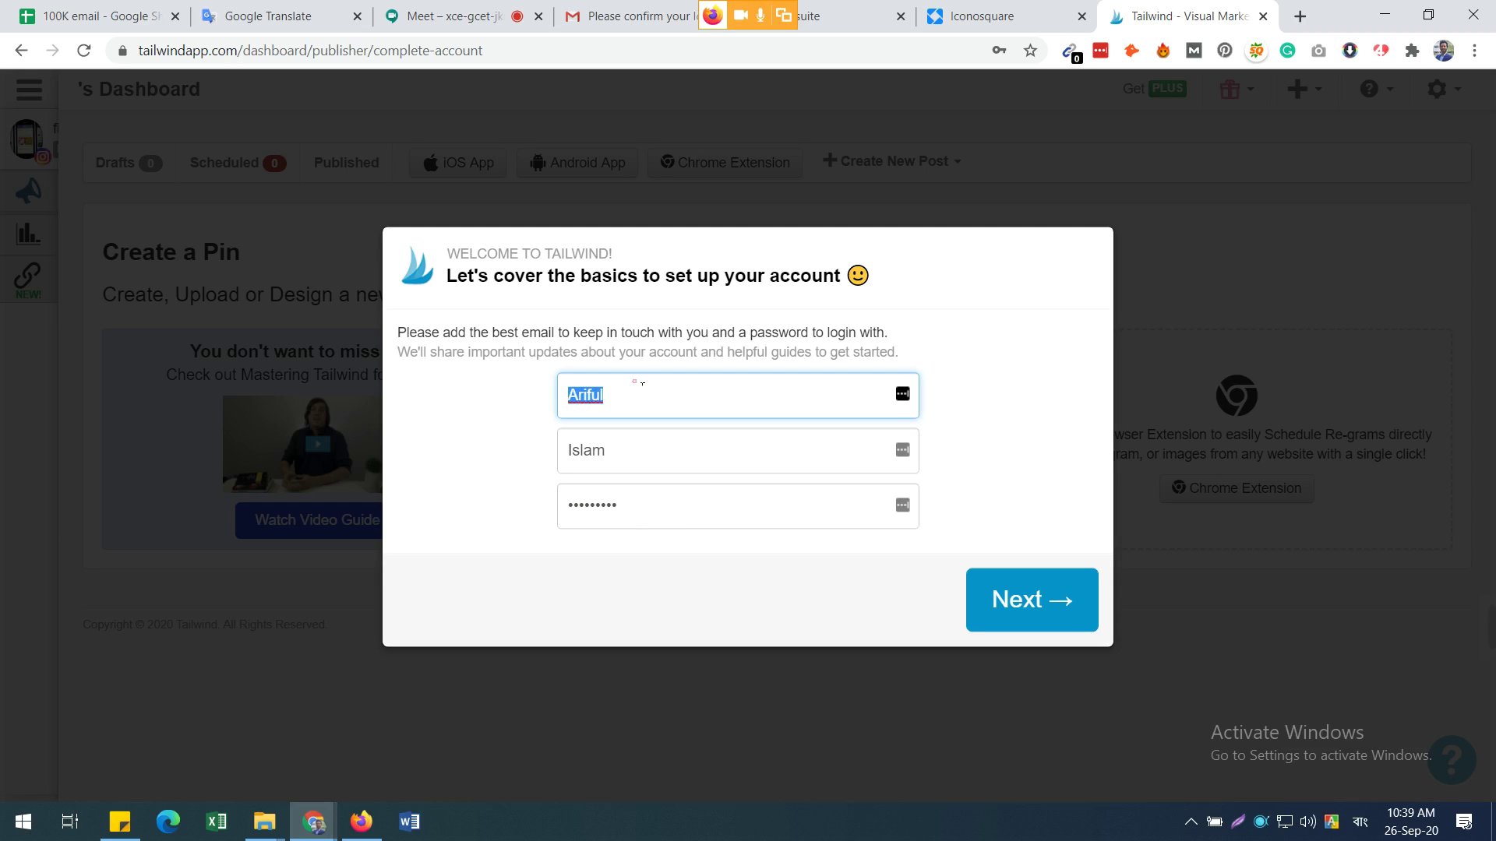
pyautogui.press('Tab')
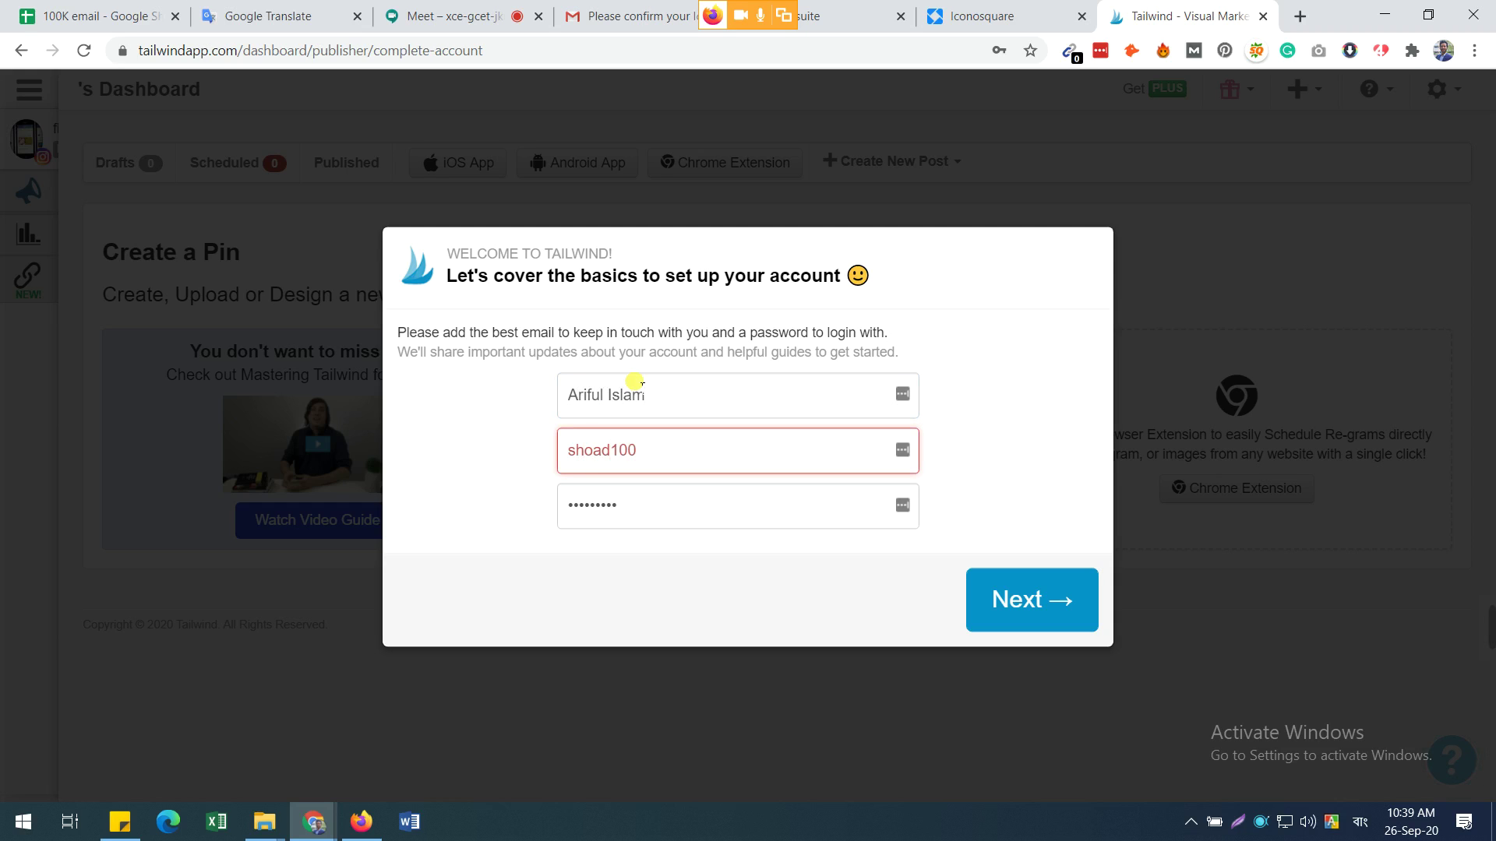
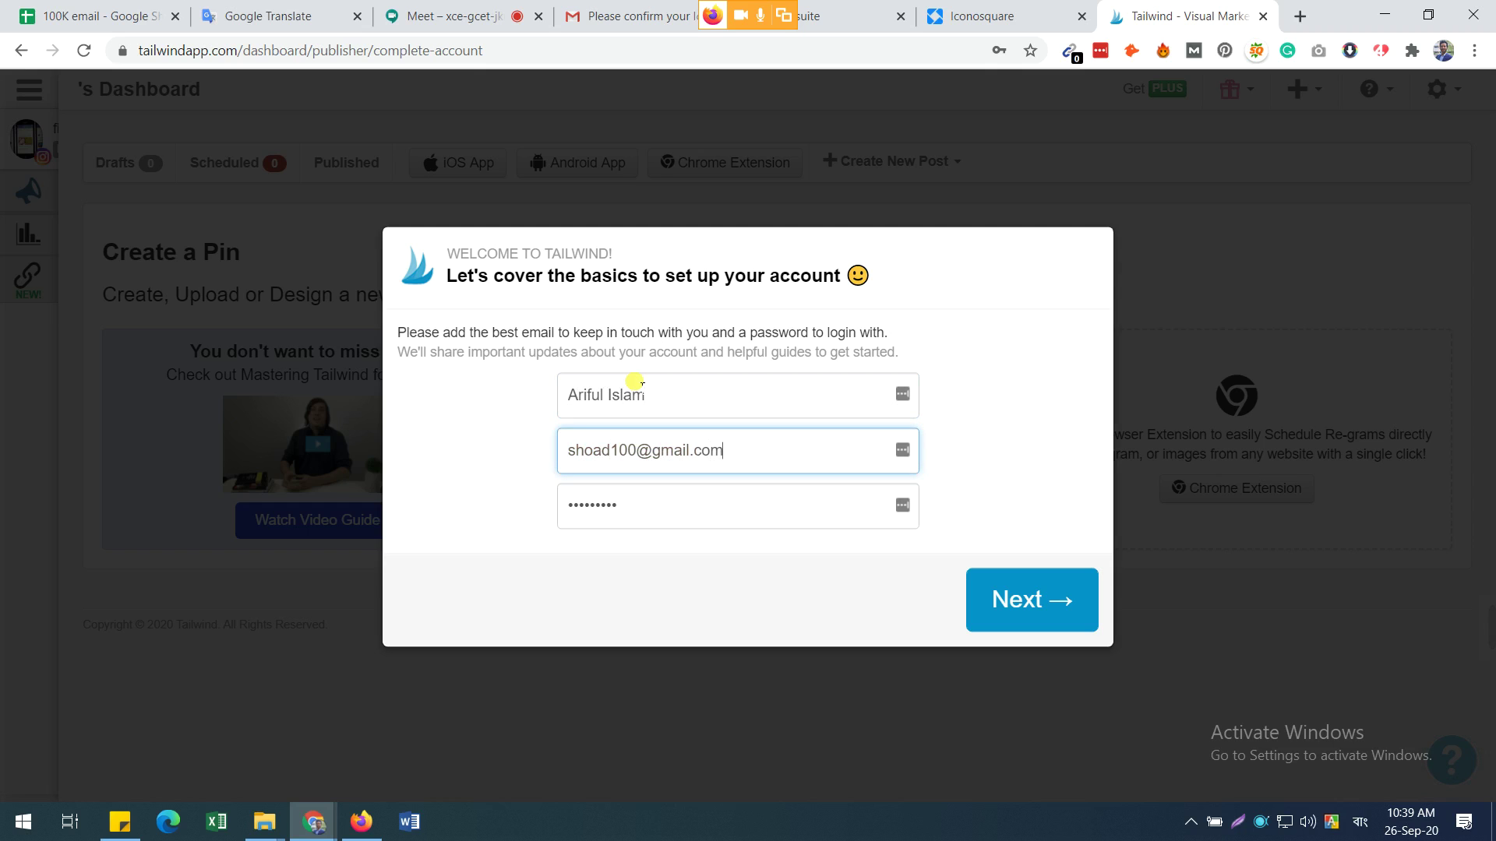
pyautogui.click(1033, 599)
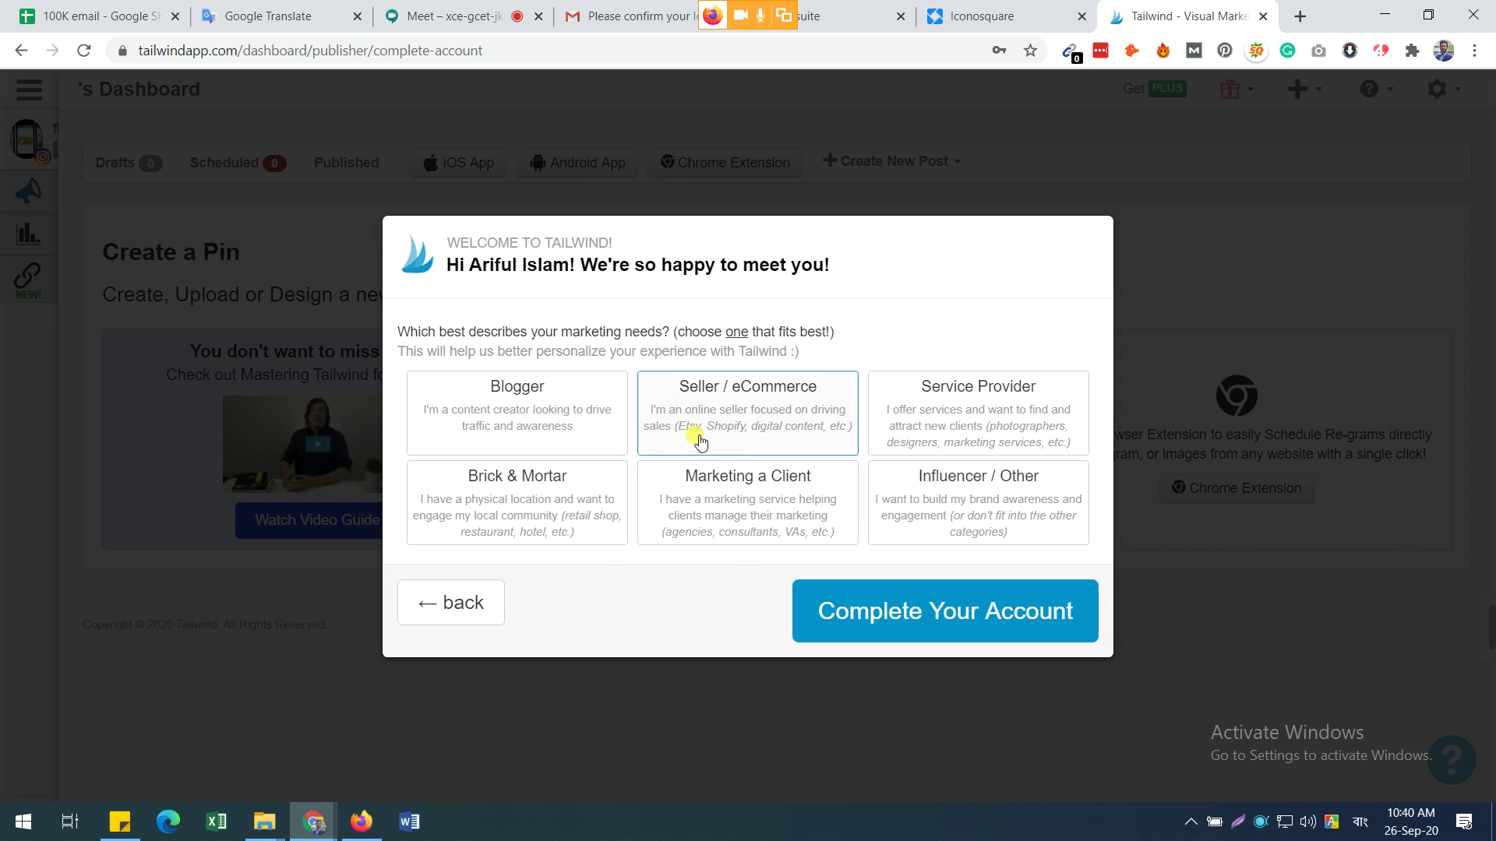
pyautogui.click(763, 403)
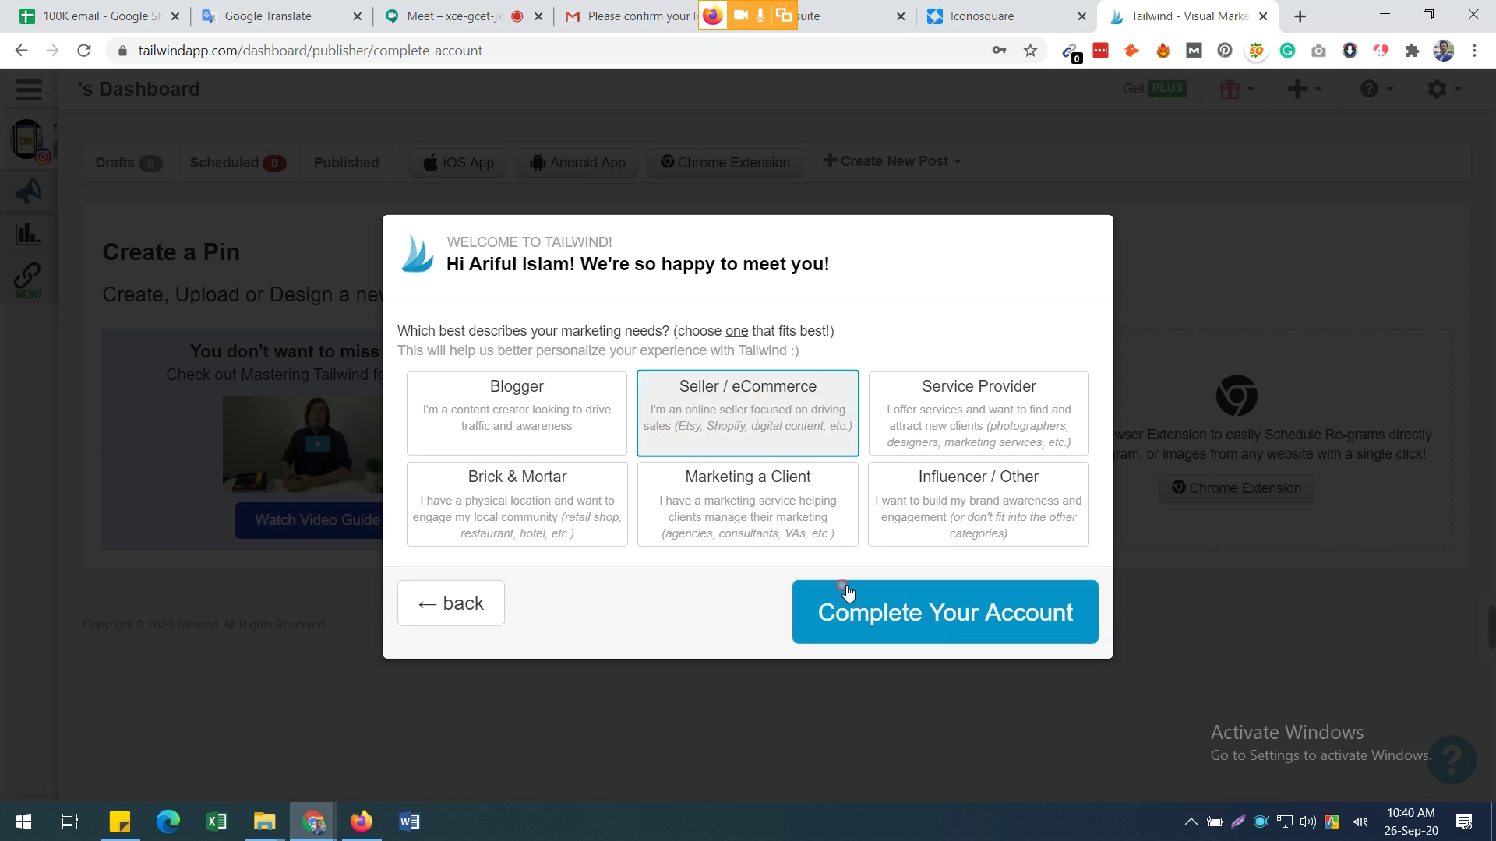
pyautogui.click(944, 624)
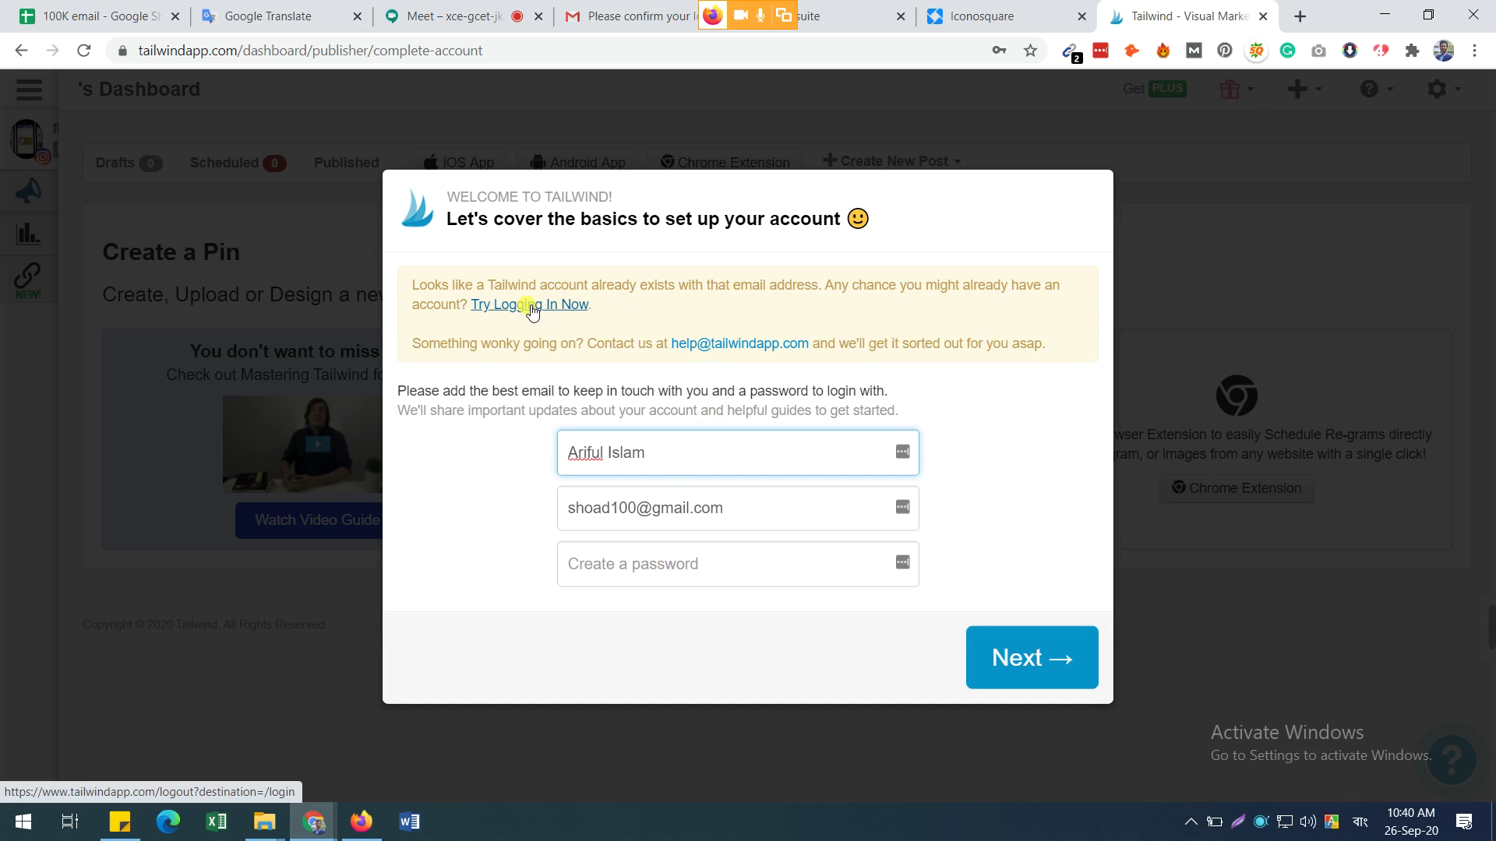
# Step: Copy the e-mail address shown in the account-already-exists warning
pyautogui.tripleClick(723, 510)
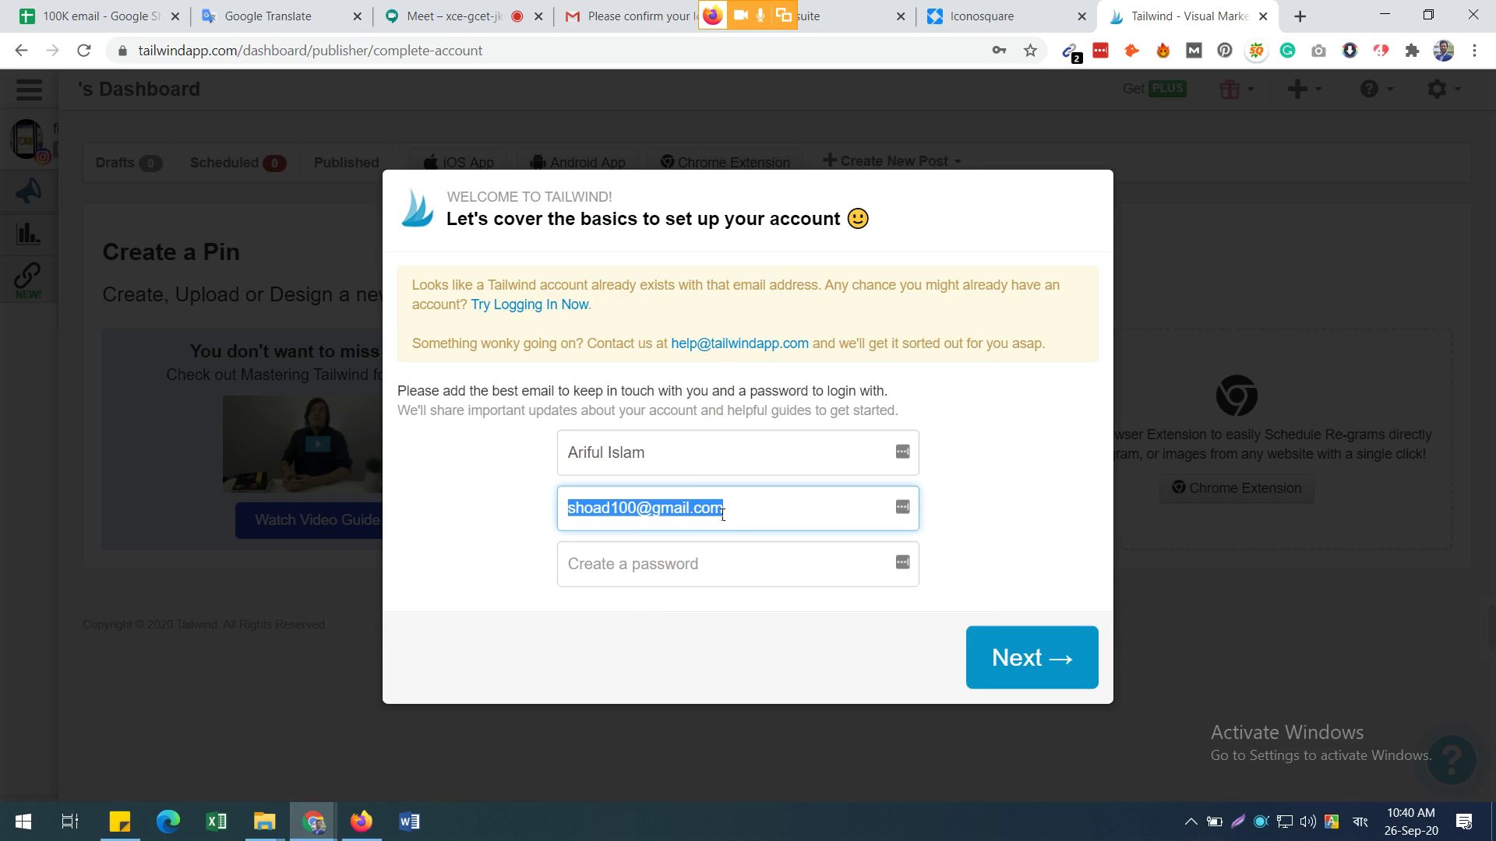
pyautogui.rightClick(723, 515)
pyautogui.click(793, 225)
# Step: Request a password-reset link for that e-mail via 'Forgot your password?', then go to Gmail
pyautogui.click(537, 312)
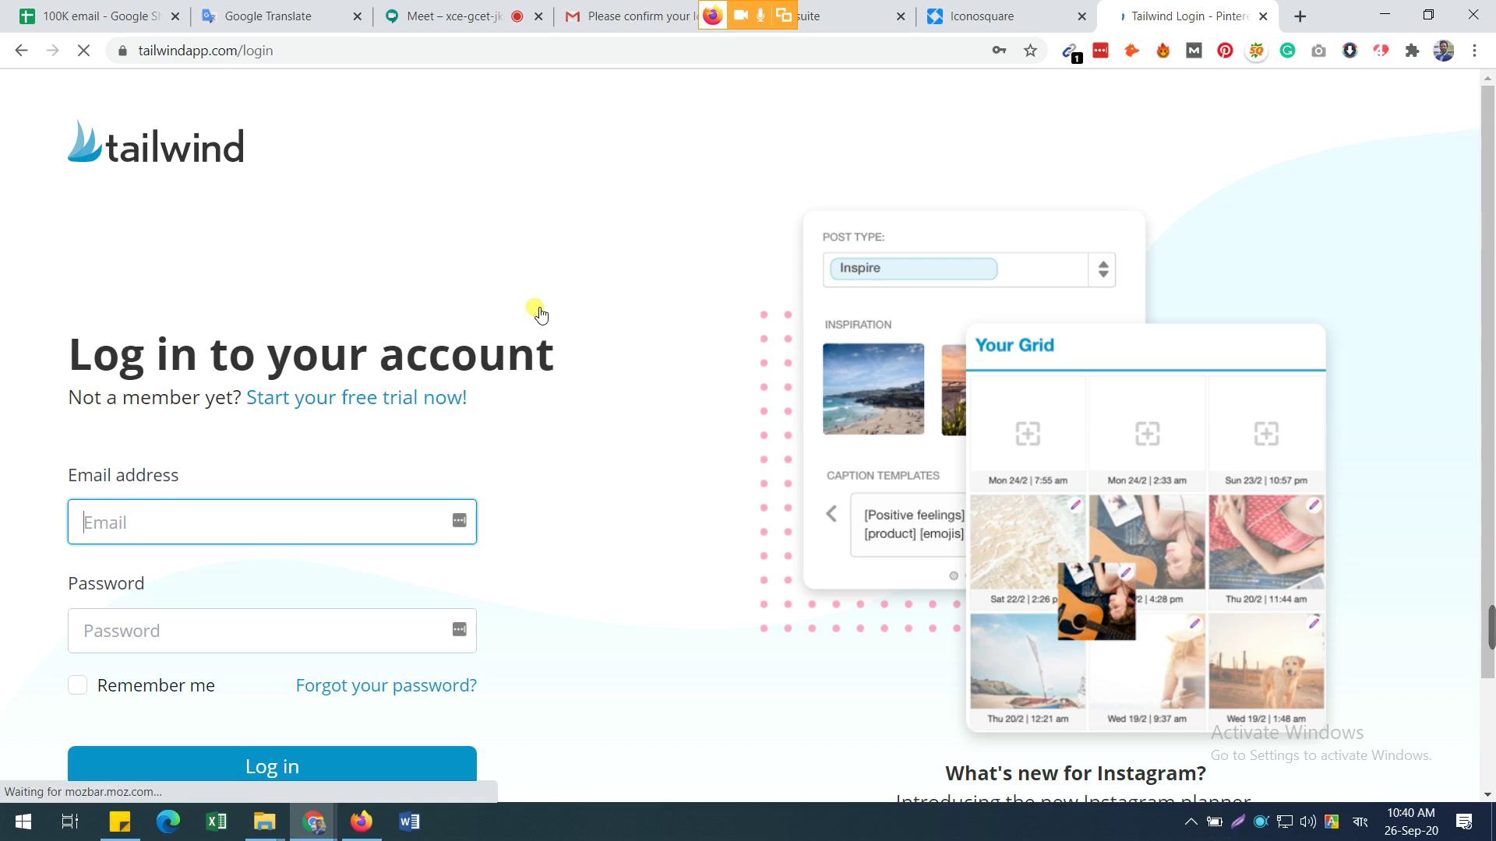
pyautogui.scroll(-2, 436, 537)
pyautogui.click(403, 559)
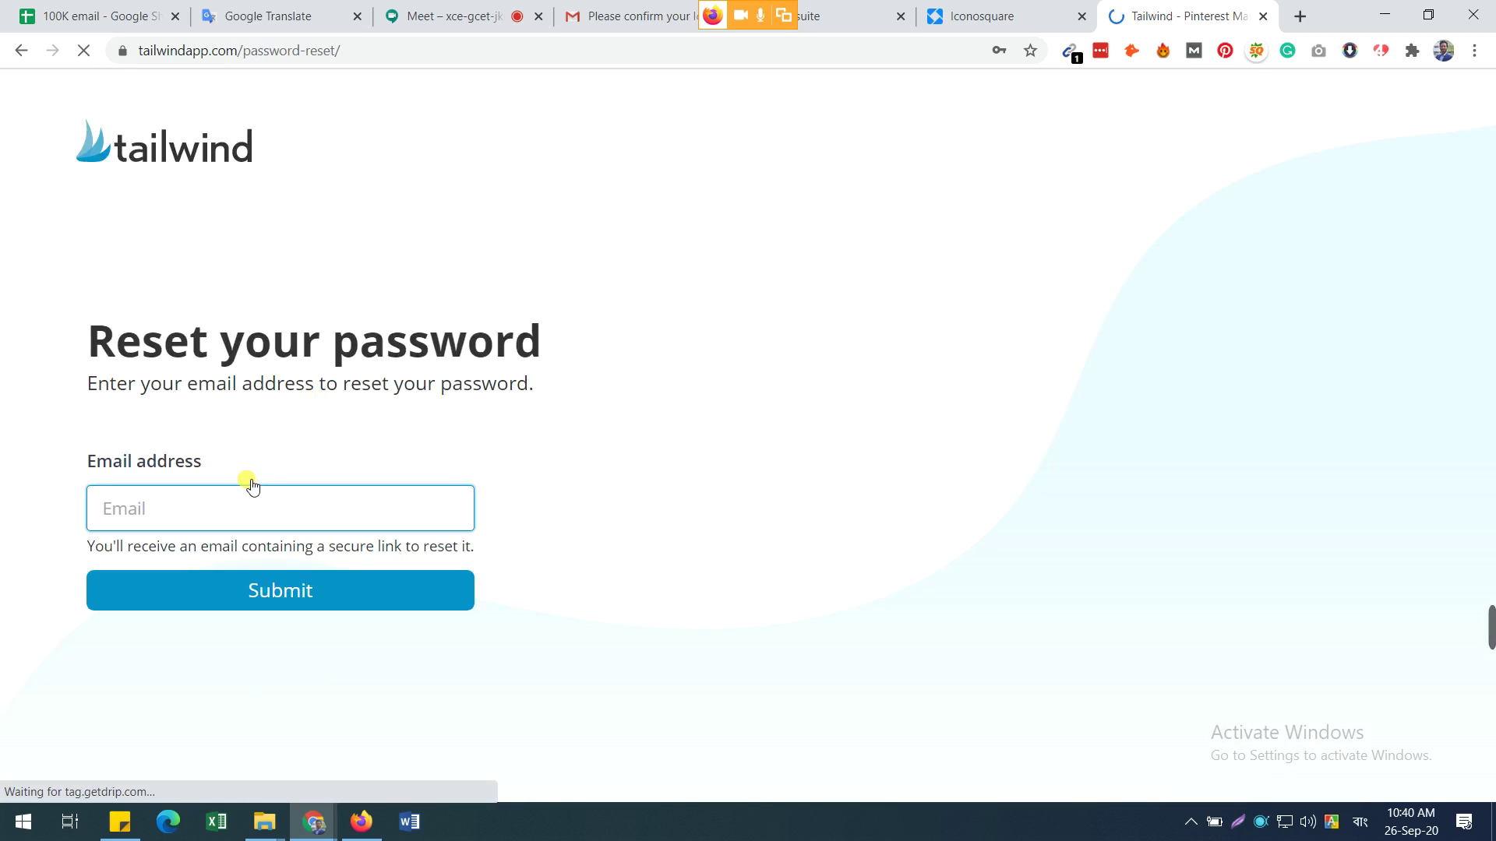
pyautogui.hotkey('ctrl', 'v')
pyautogui.click(251, 592)
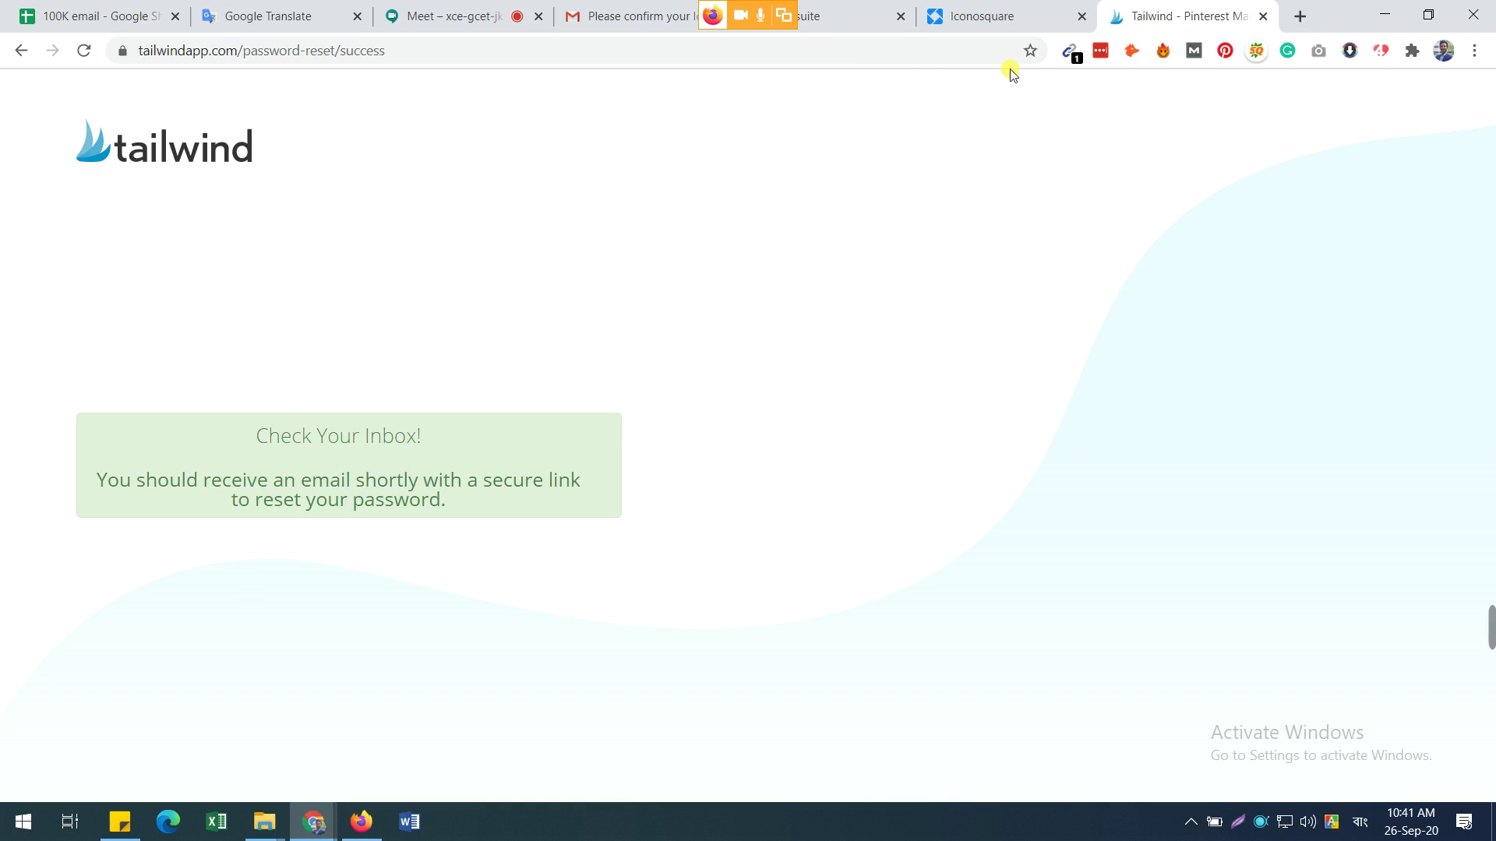
pyautogui.click(624, 19)
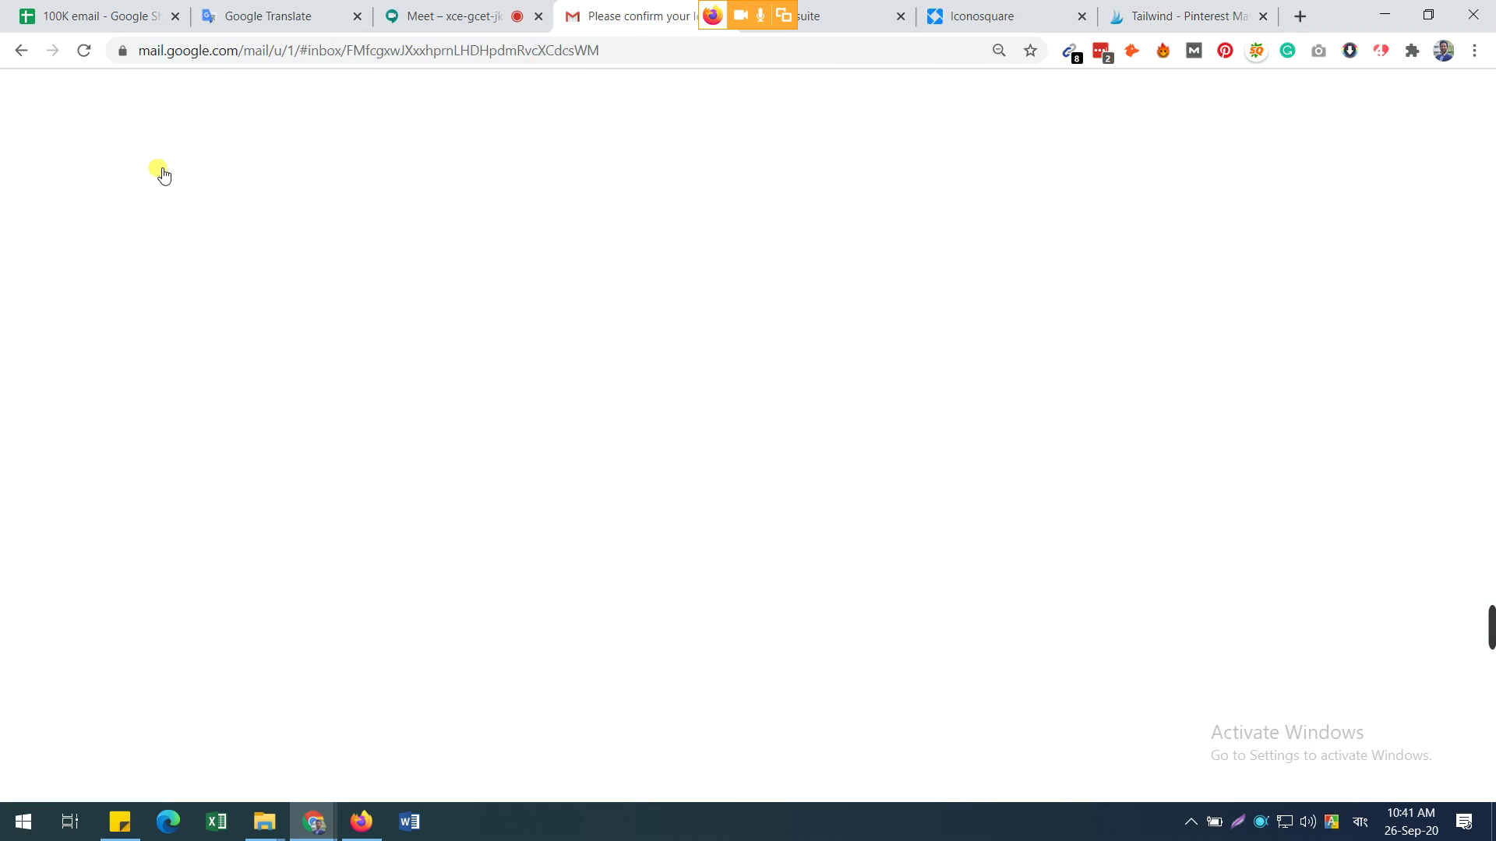
# Step: Open the Tailwind Reset Password Request e-mail under Updates and follow its reset link
pyautogui.click(120, 218)
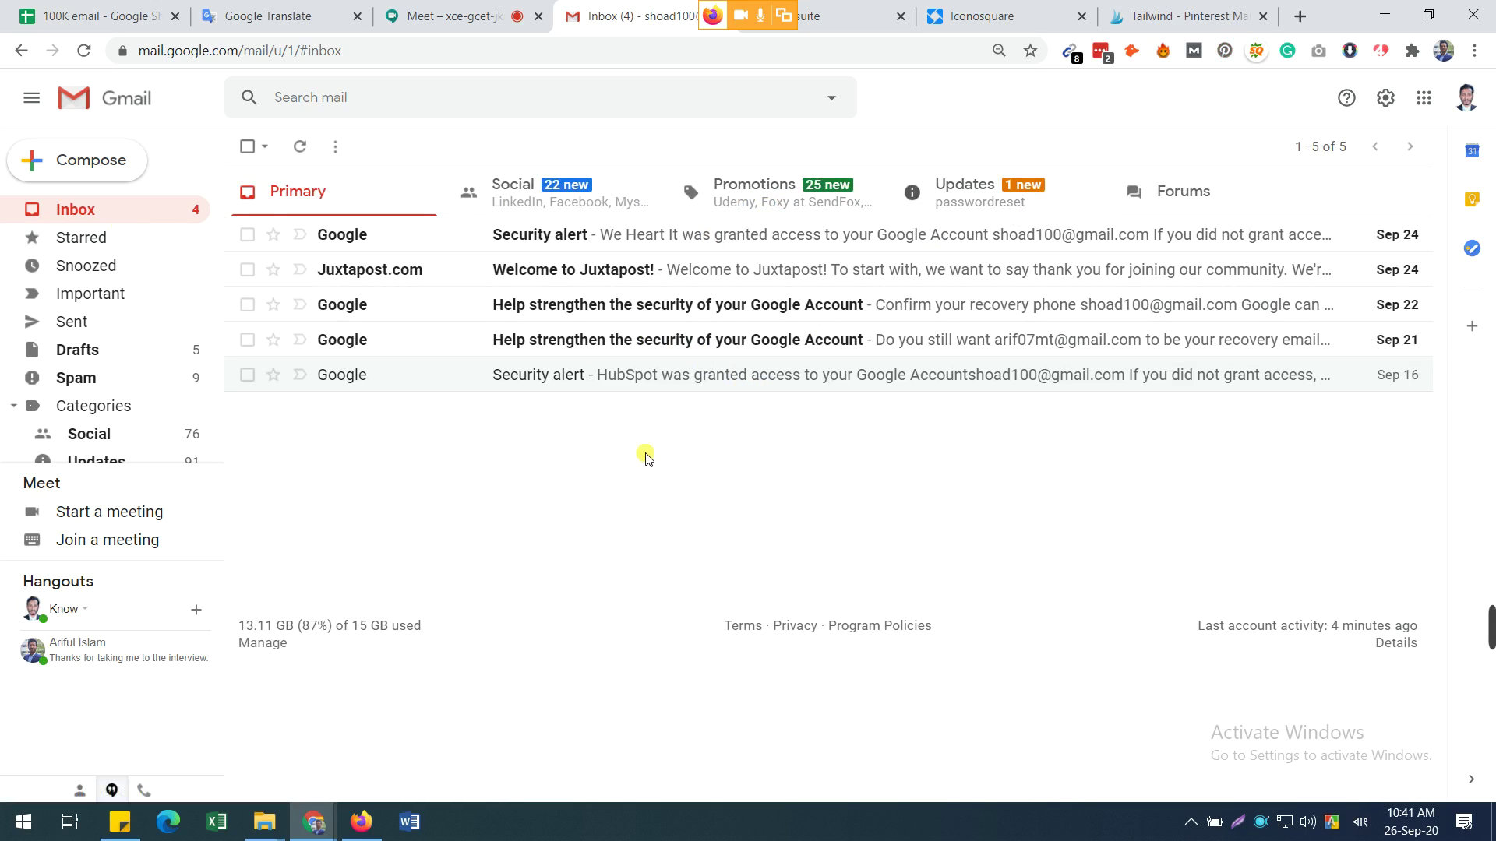
pyautogui.click(964, 201)
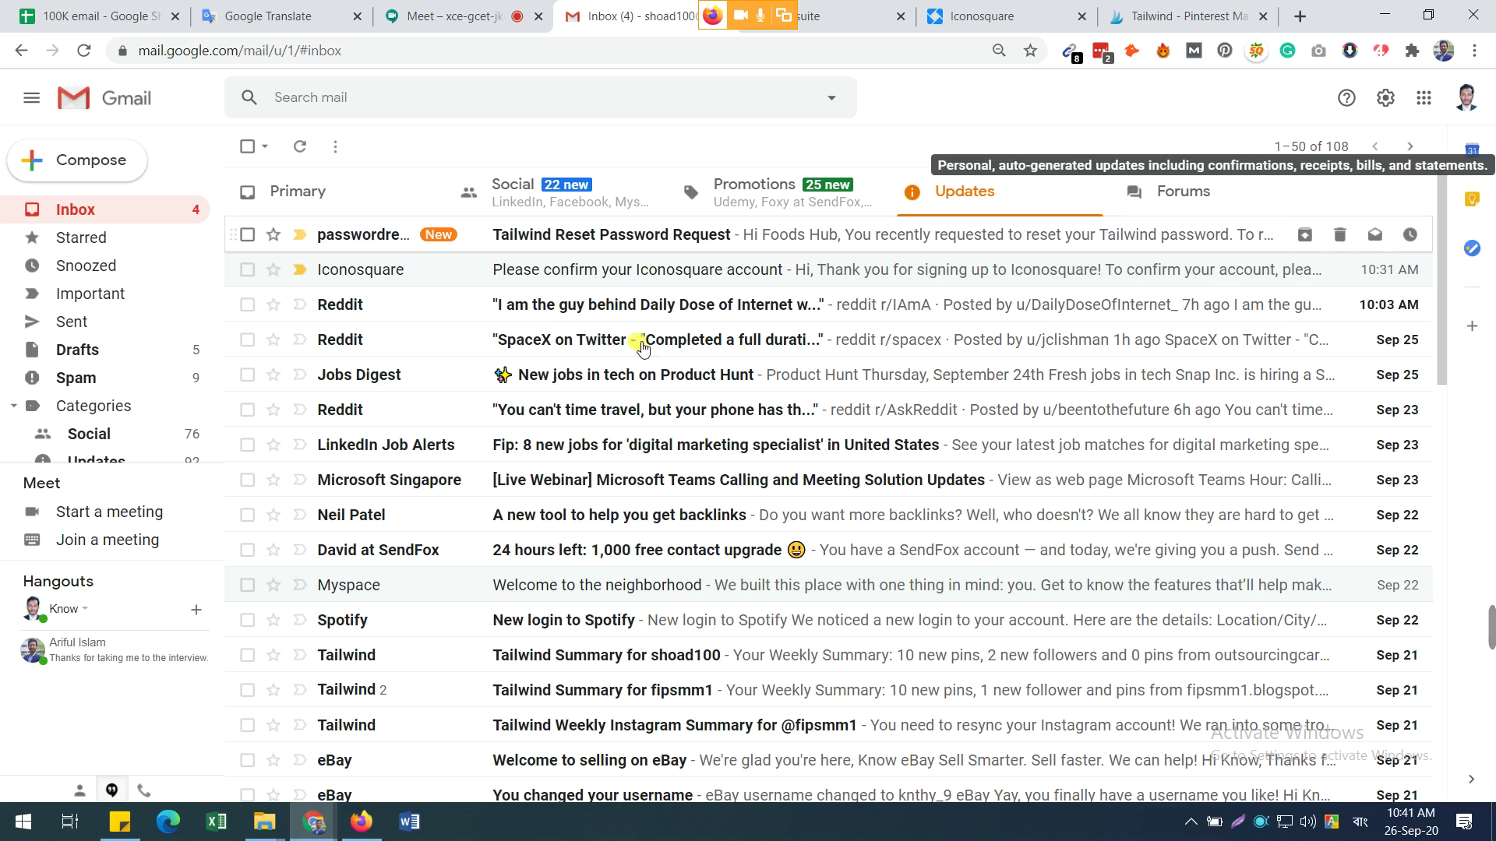
pyautogui.click(666, 236)
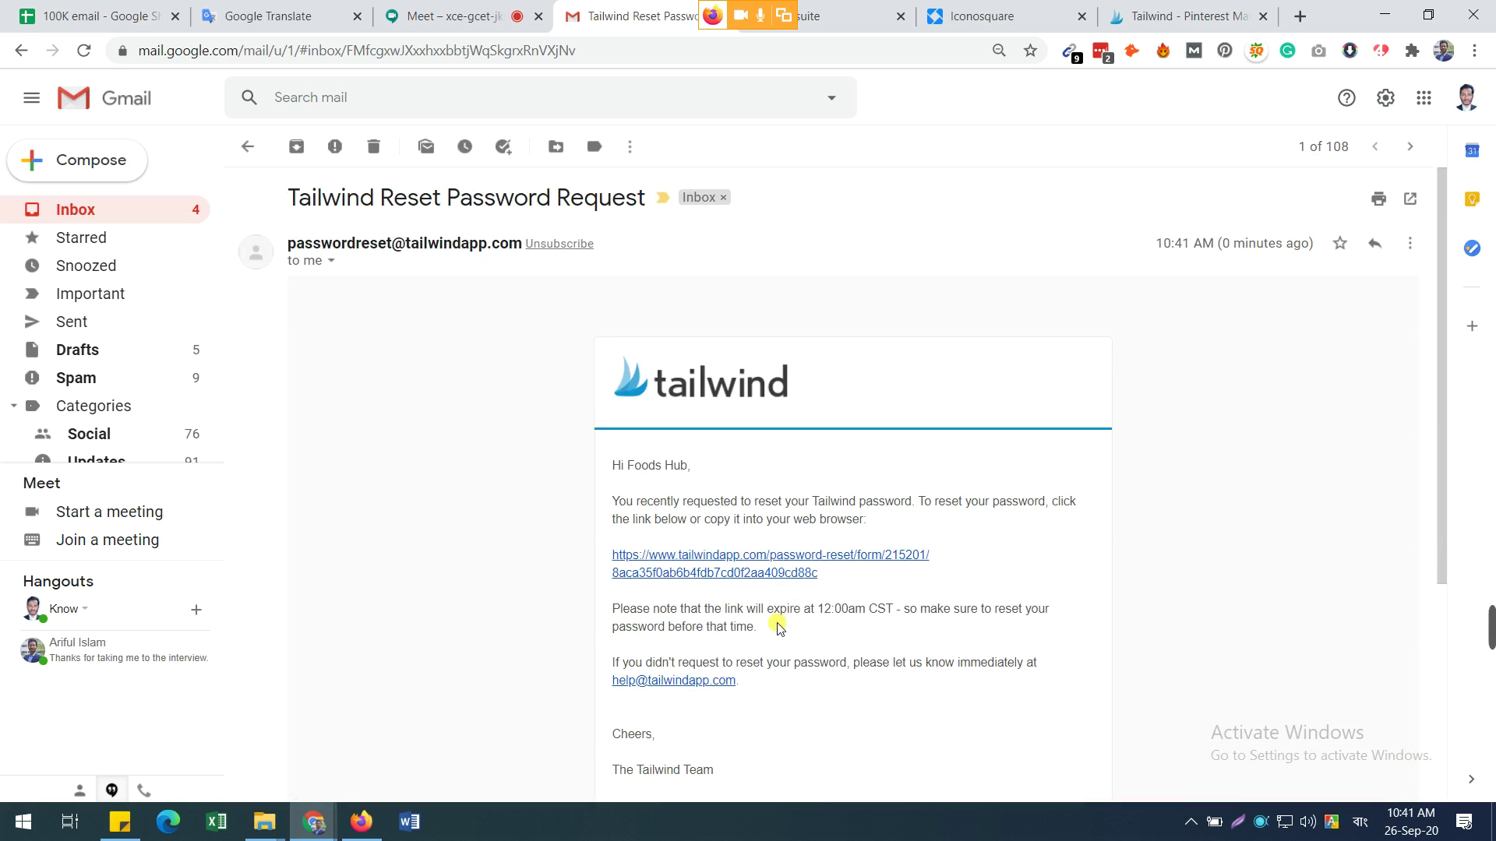
pyautogui.click(768, 563)
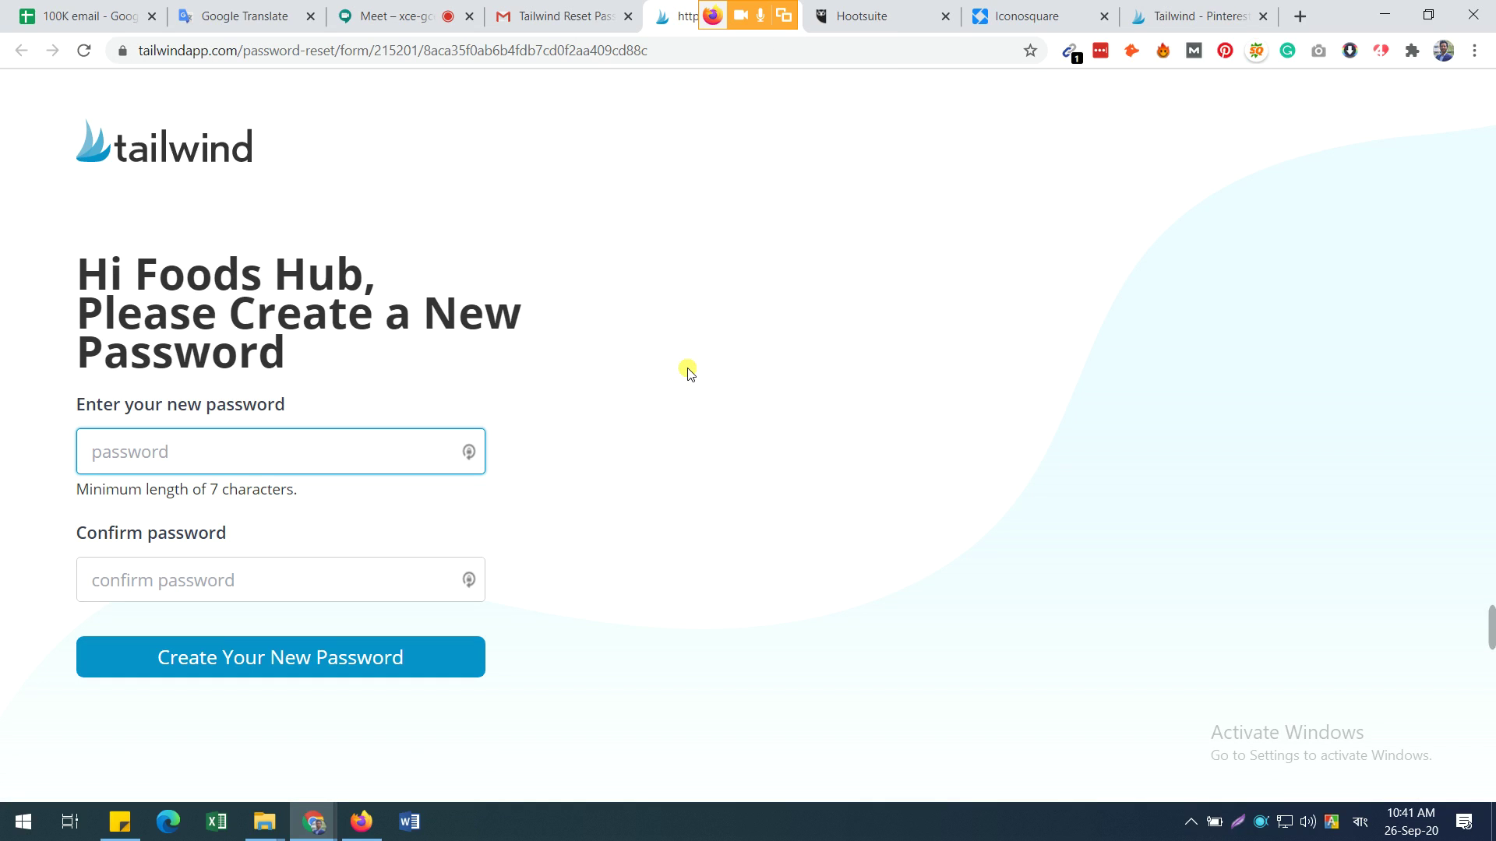
# Step: Create and confirm a new Tailwind password and store it in LastPass, not the browser
pyautogui.write('•••••••')
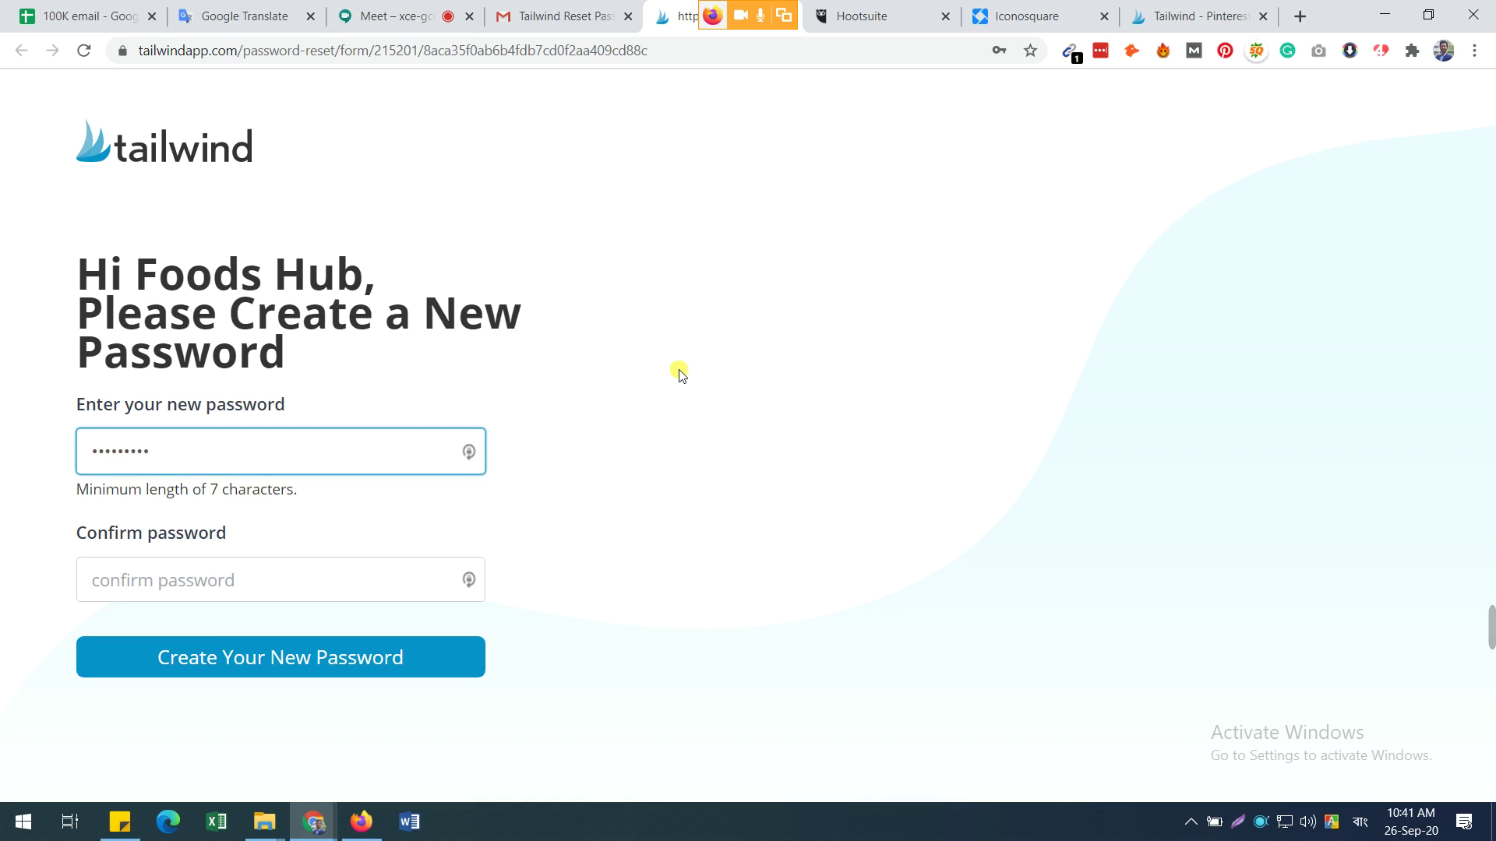
pyautogui.click(356, 576)
pyautogui.write('•')
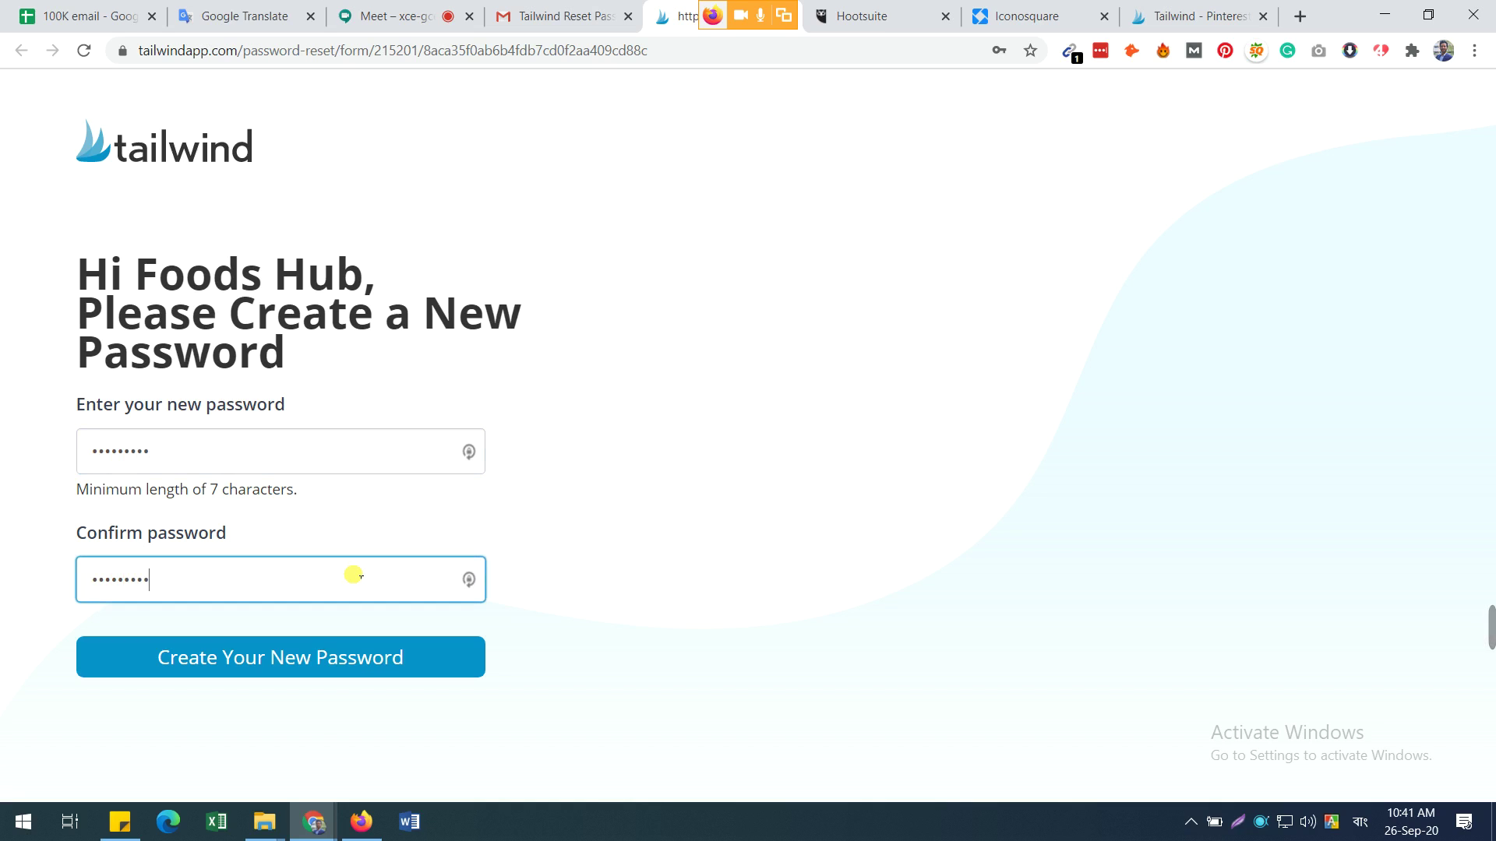
pyautogui.click(296, 661)
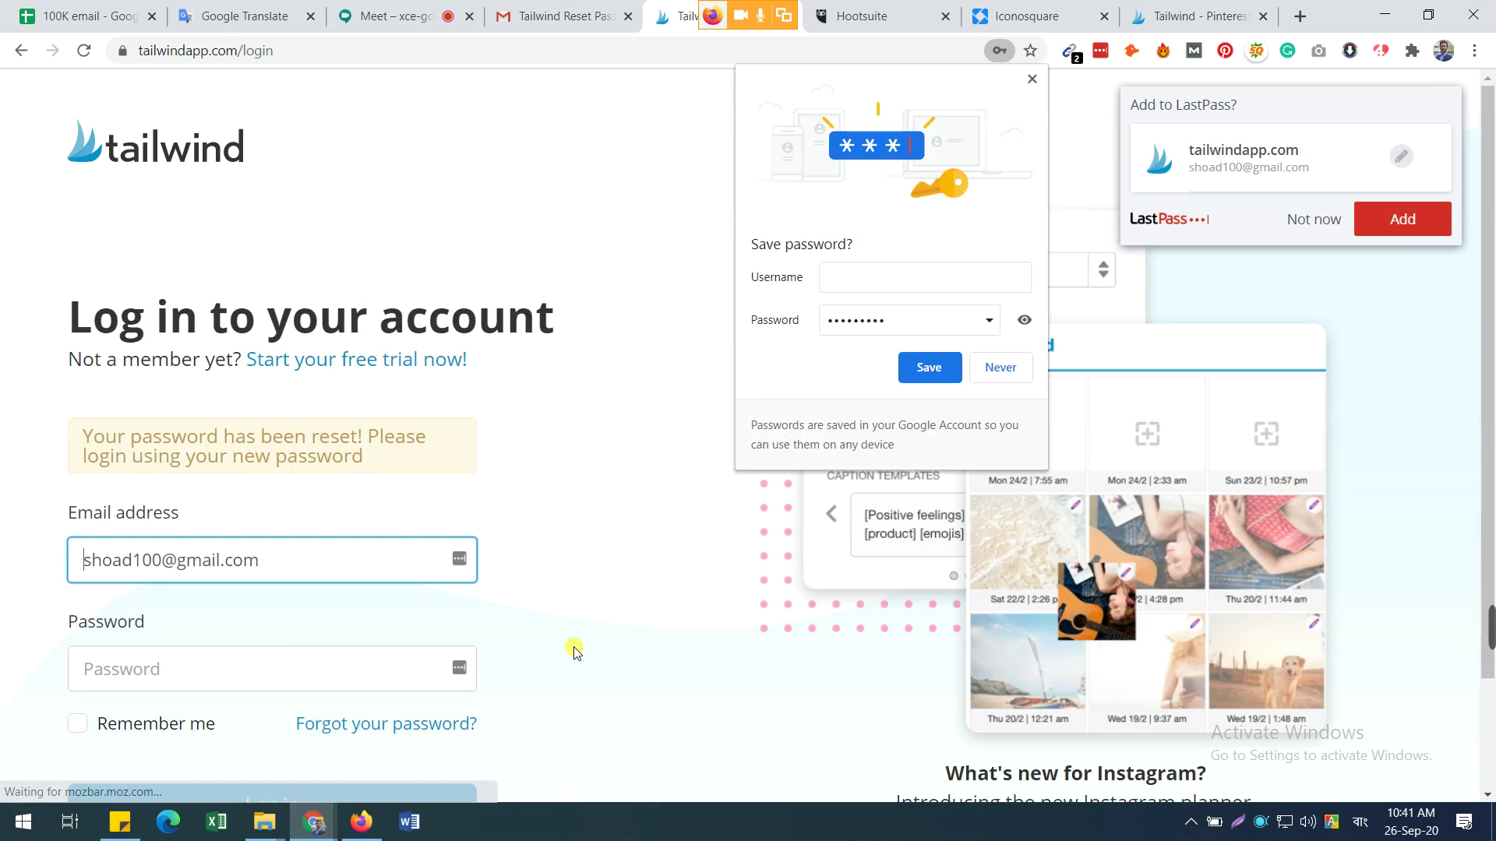
pyautogui.click(1396, 220)
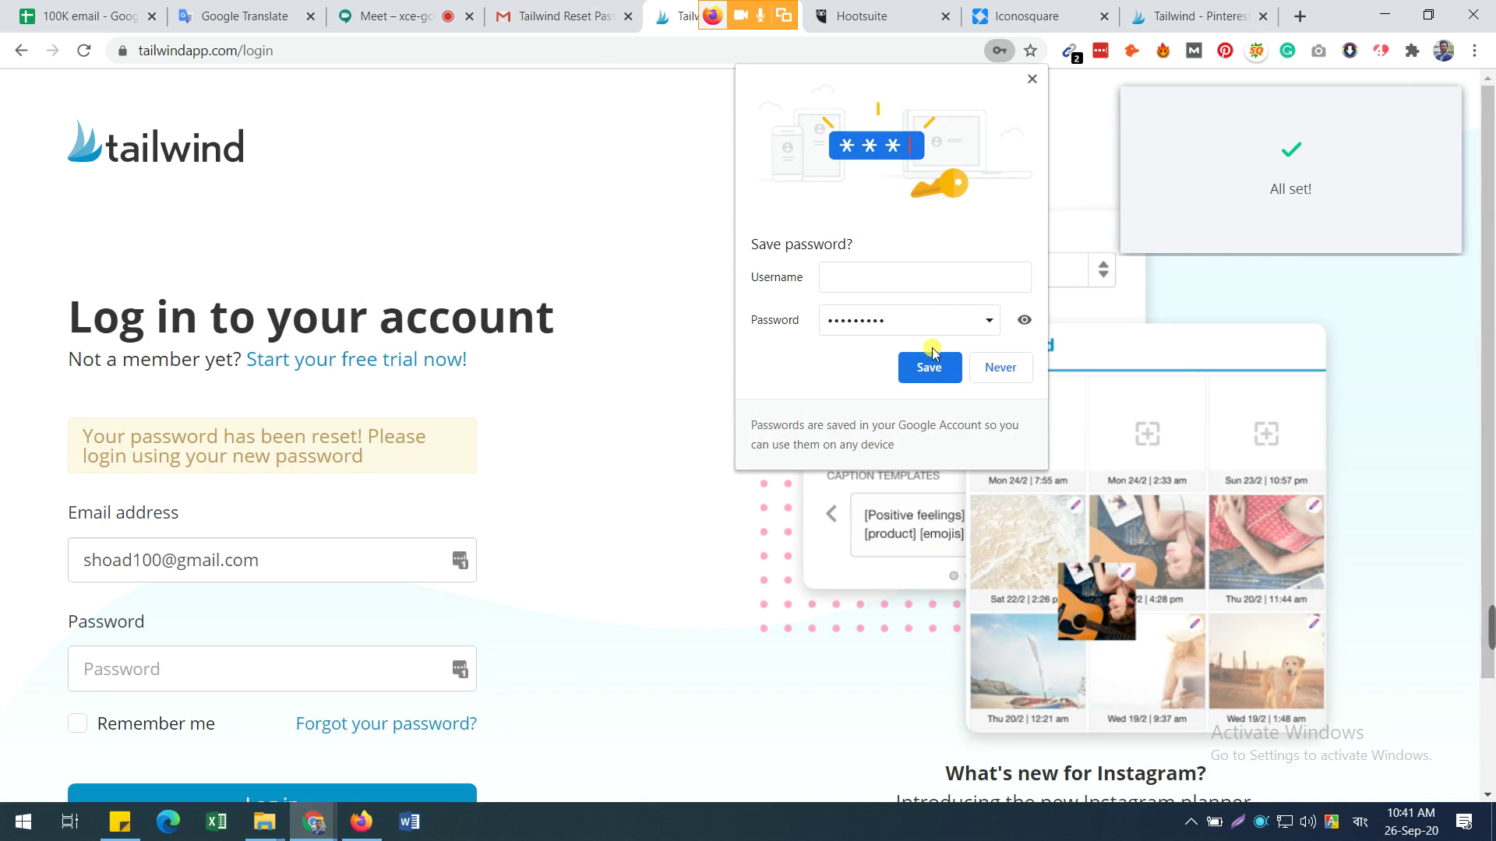
pyautogui.click(1001, 371)
# Step: Log in to Tailwind using the saved LastPass credentials
pyautogui.scroll(-2, 564, 476)
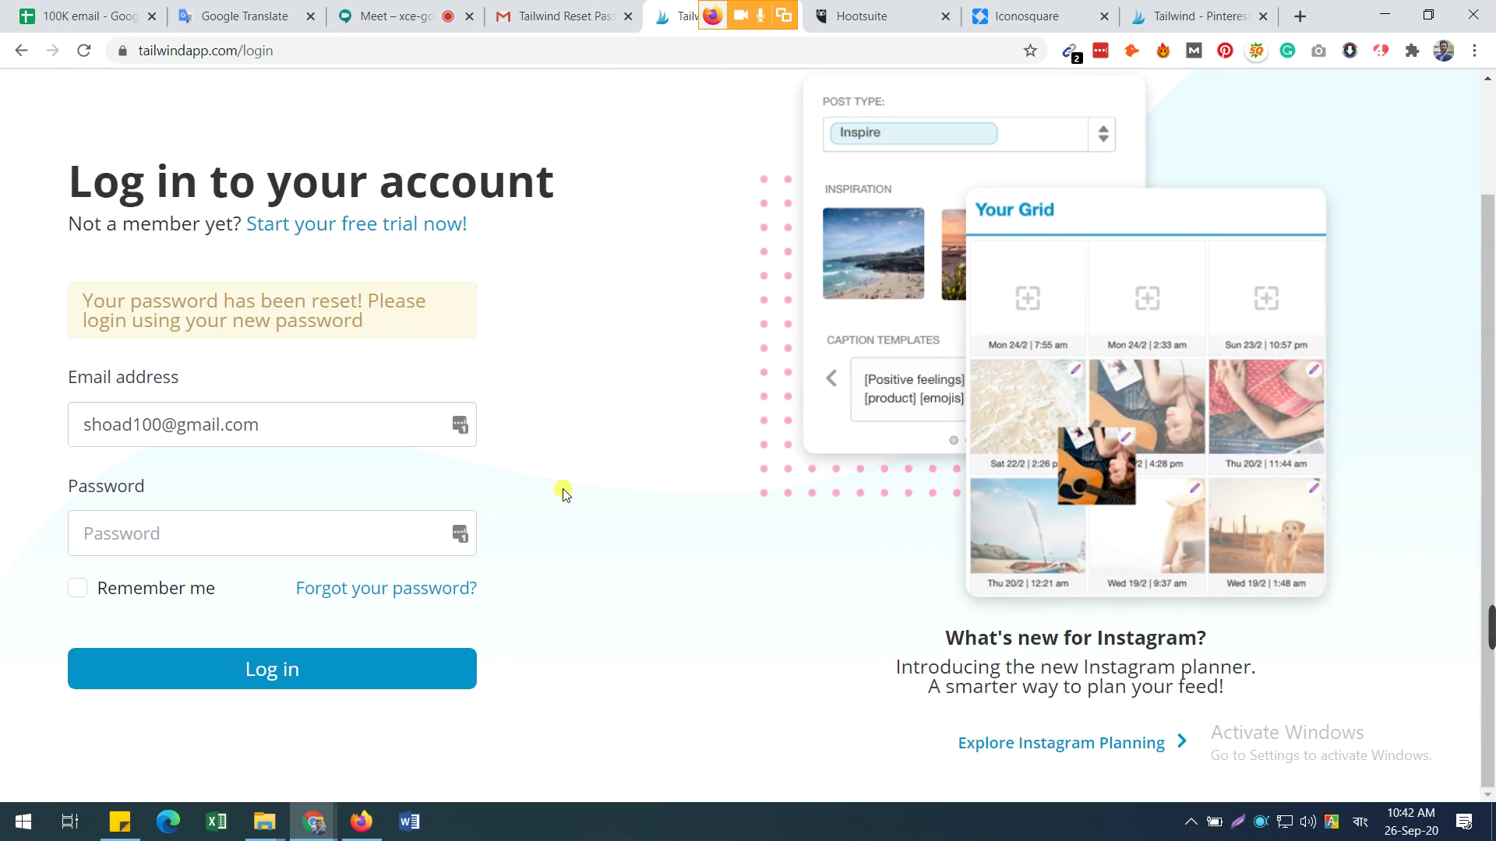
pyautogui.click(474, 428)
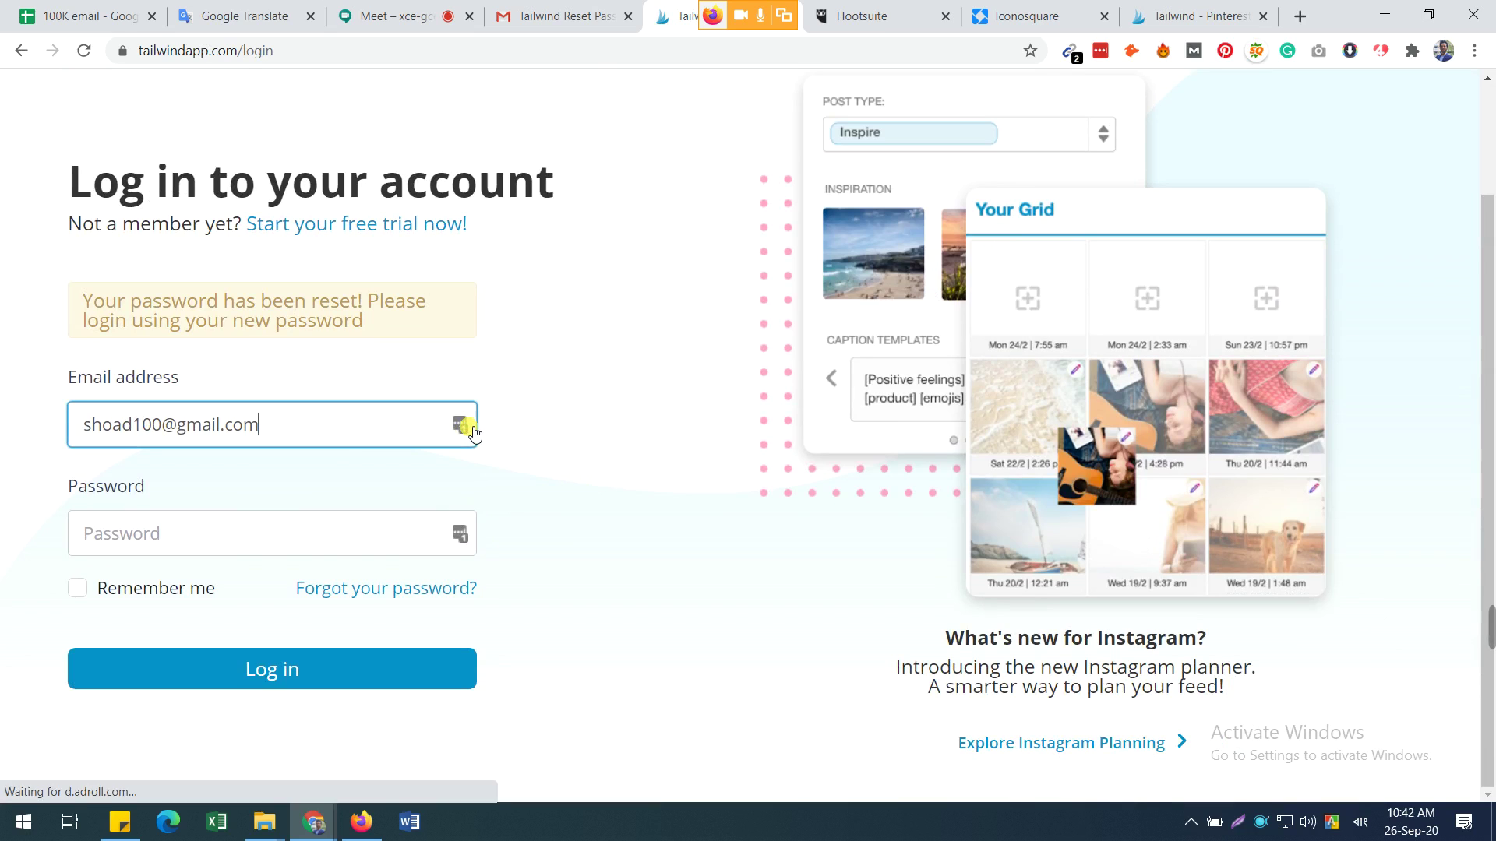
pyautogui.click(468, 427)
pyautogui.click(257, 577)
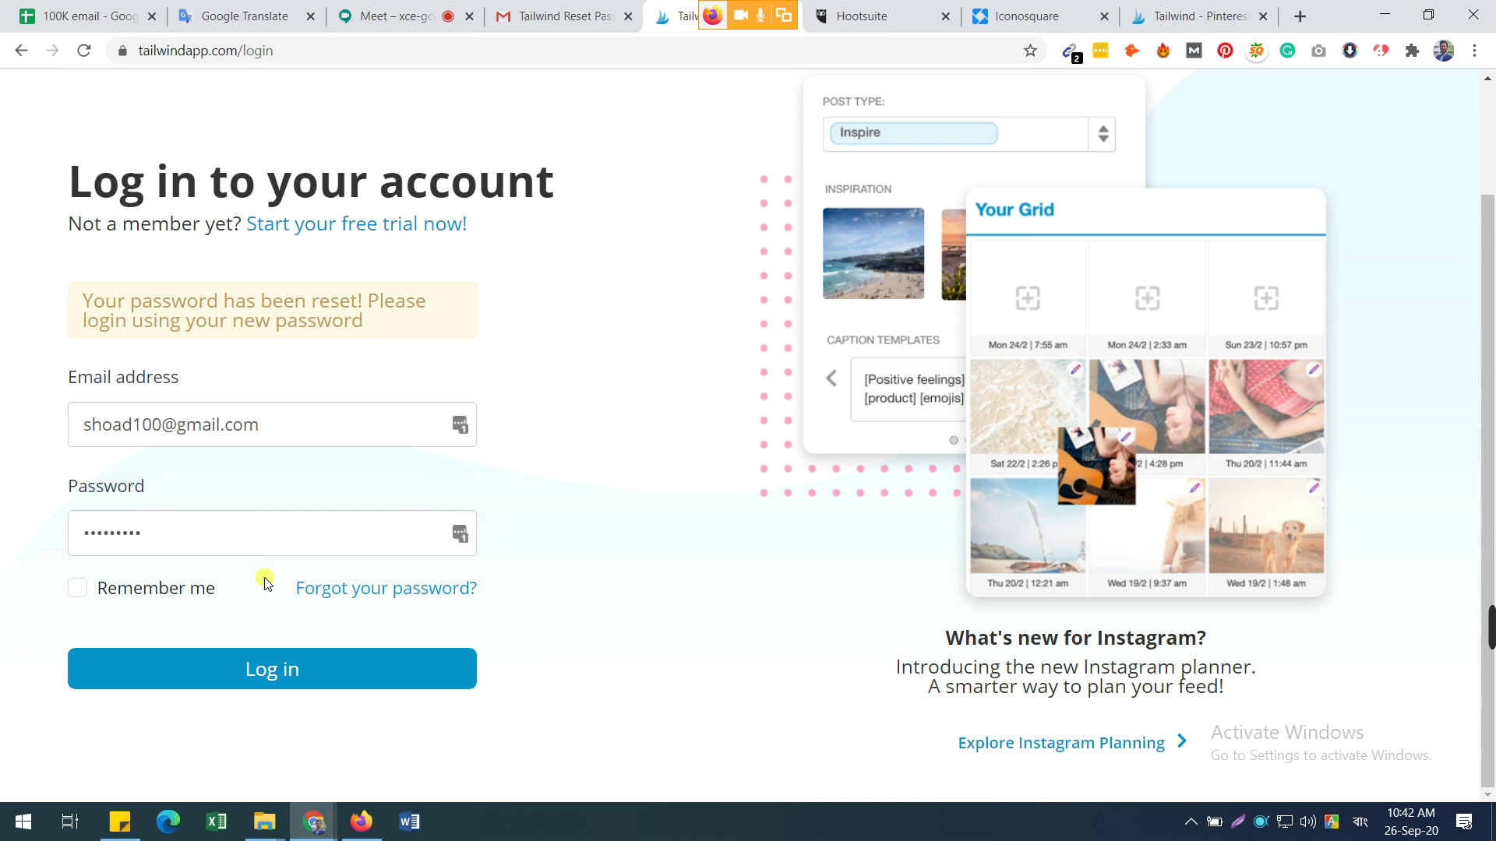
pyautogui.click(306, 673)
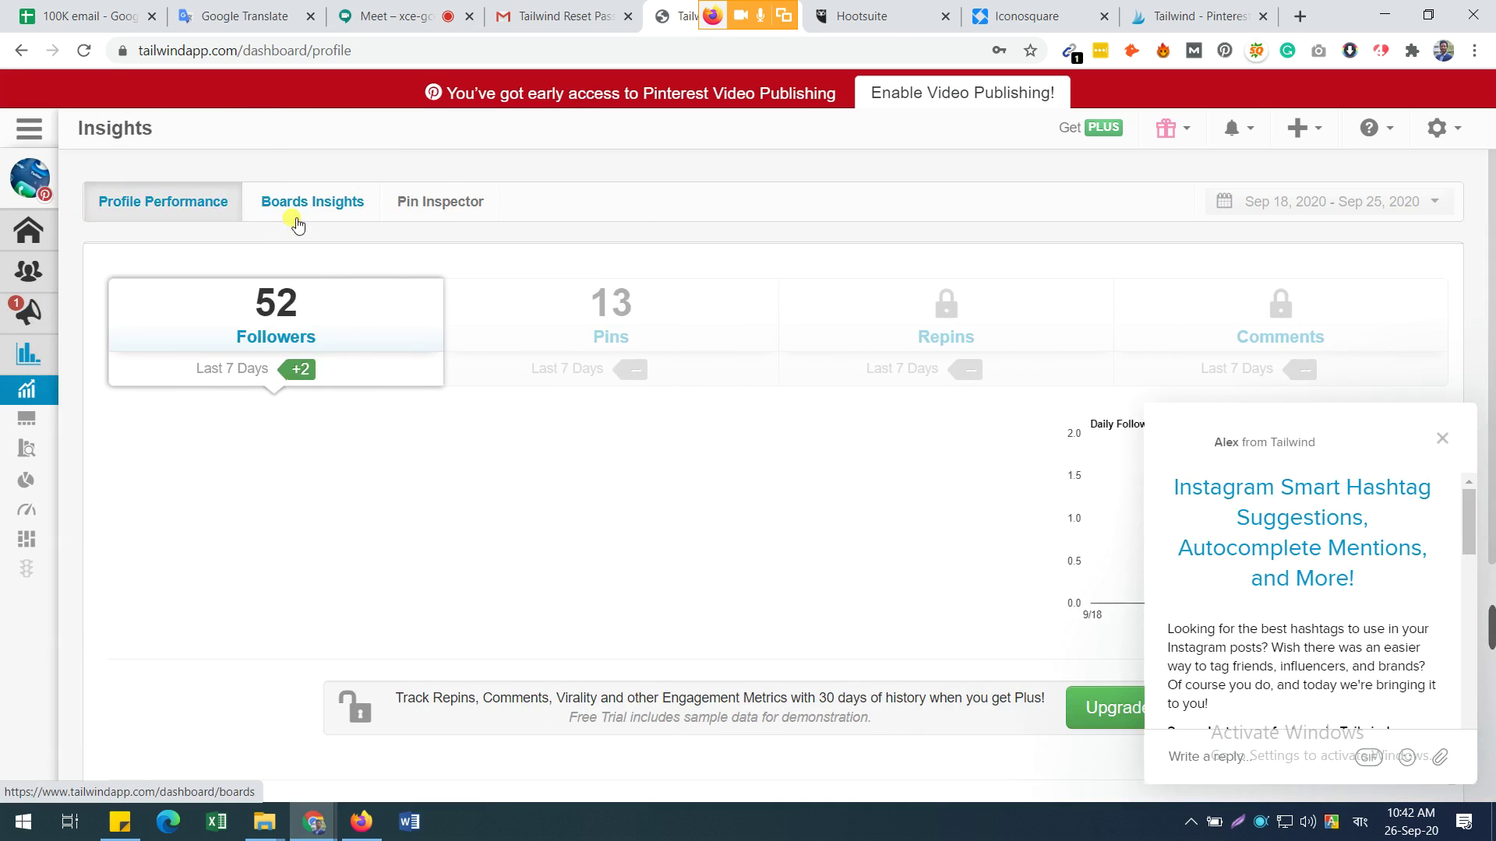
# Step: Switch to the third connected Instagram account and dismiss the save-password and chat popups
pyautogui.click(35, 181)
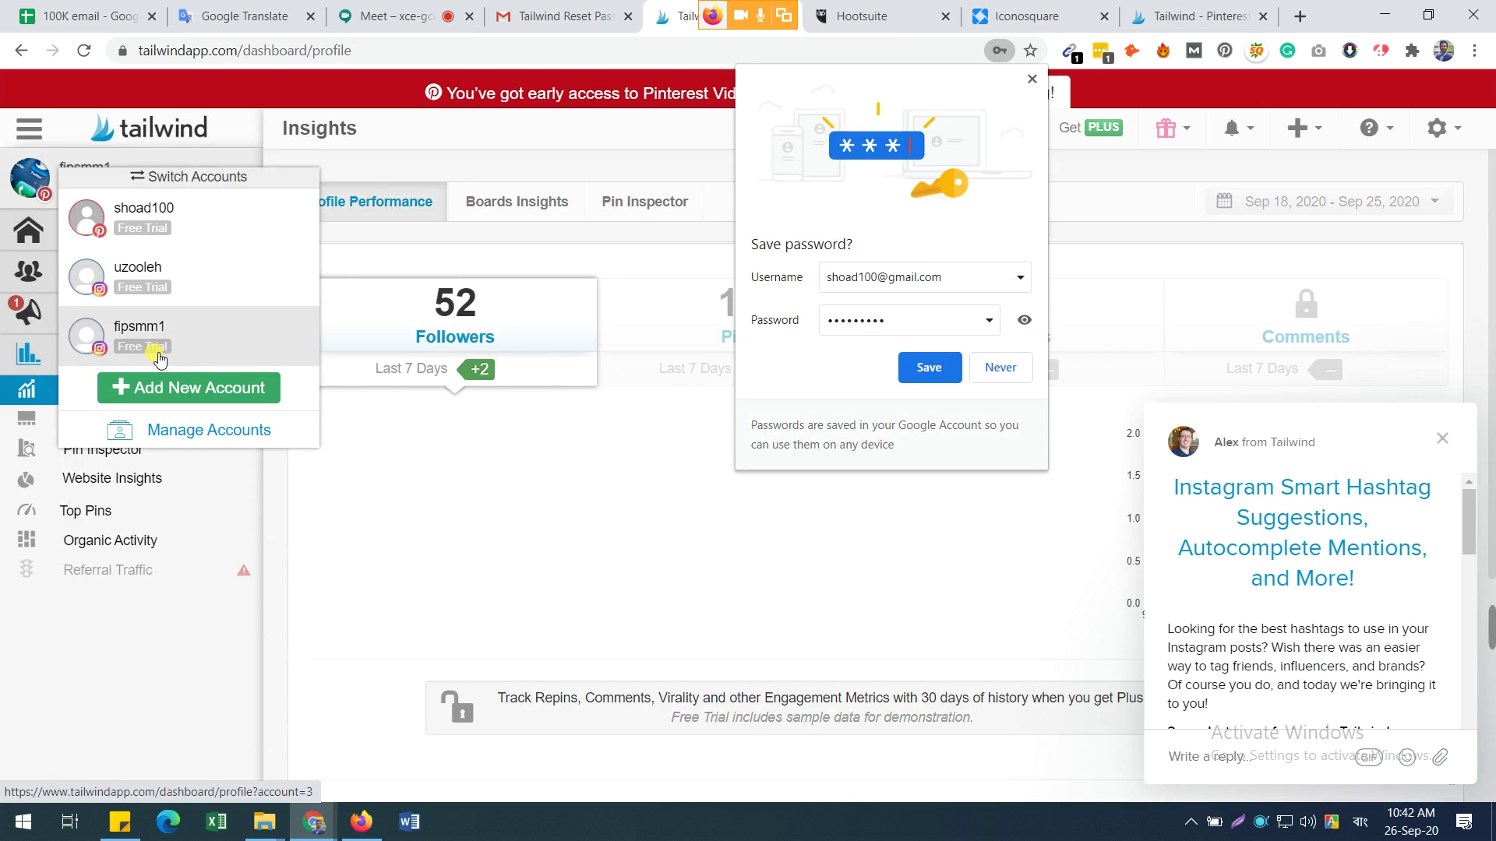
pyautogui.click(47, 195)
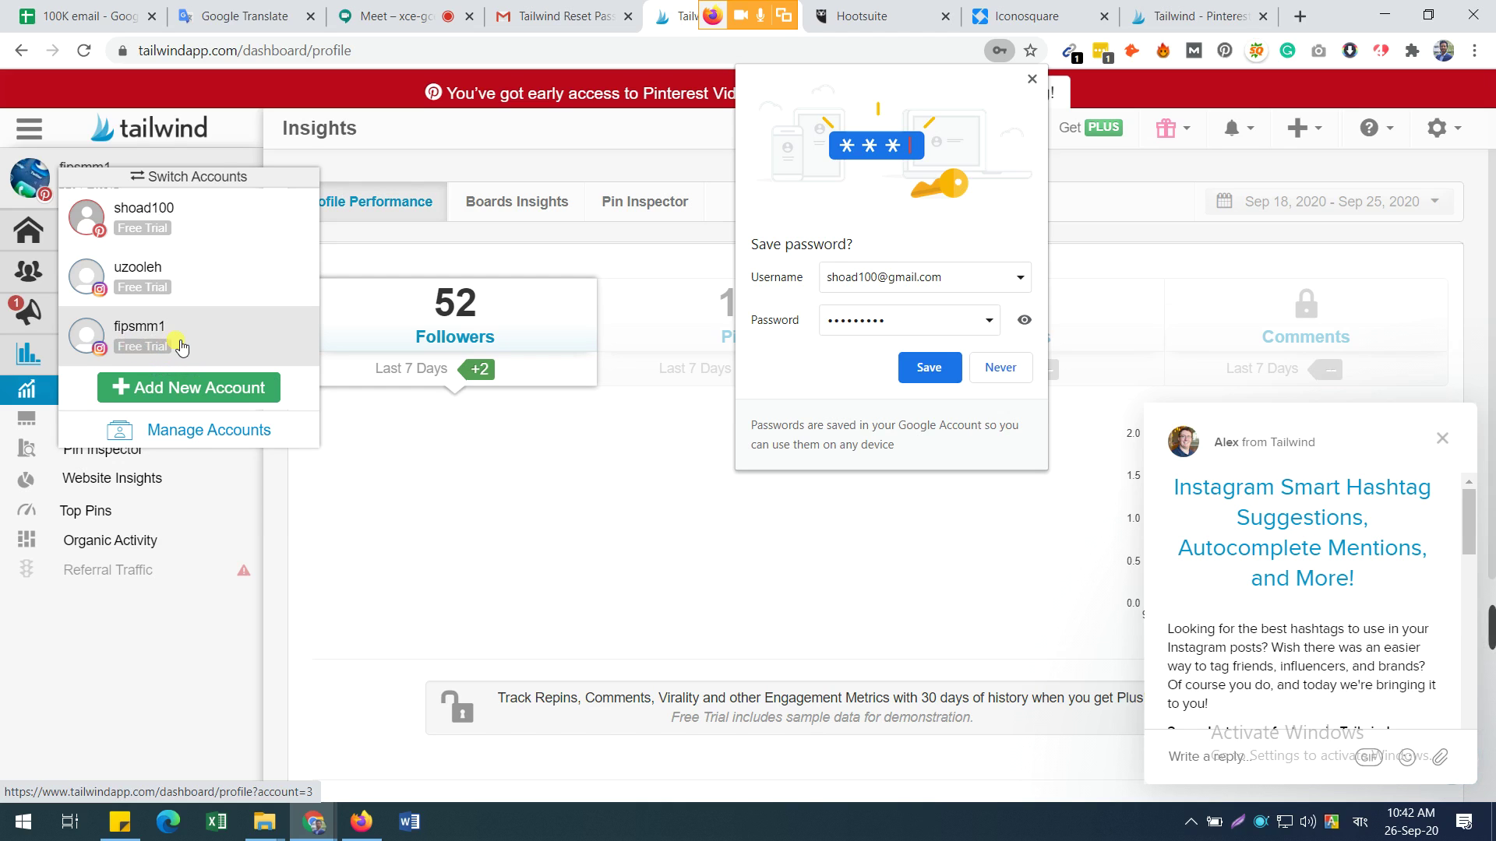
pyautogui.click(173, 343)
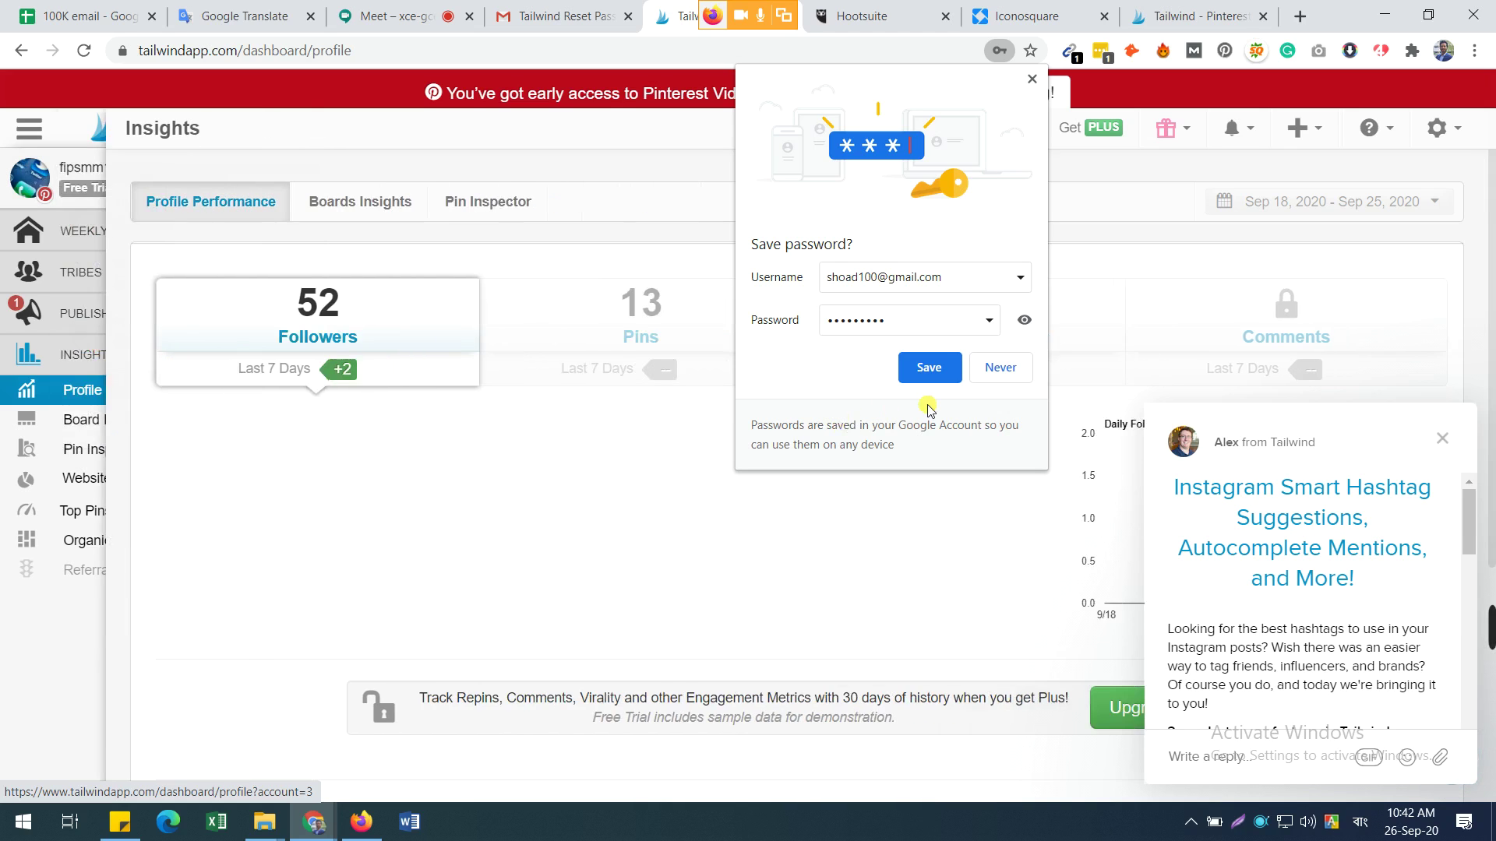
pyautogui.click(997, 377)
pyautogui.scroll(-3, 494, 474)
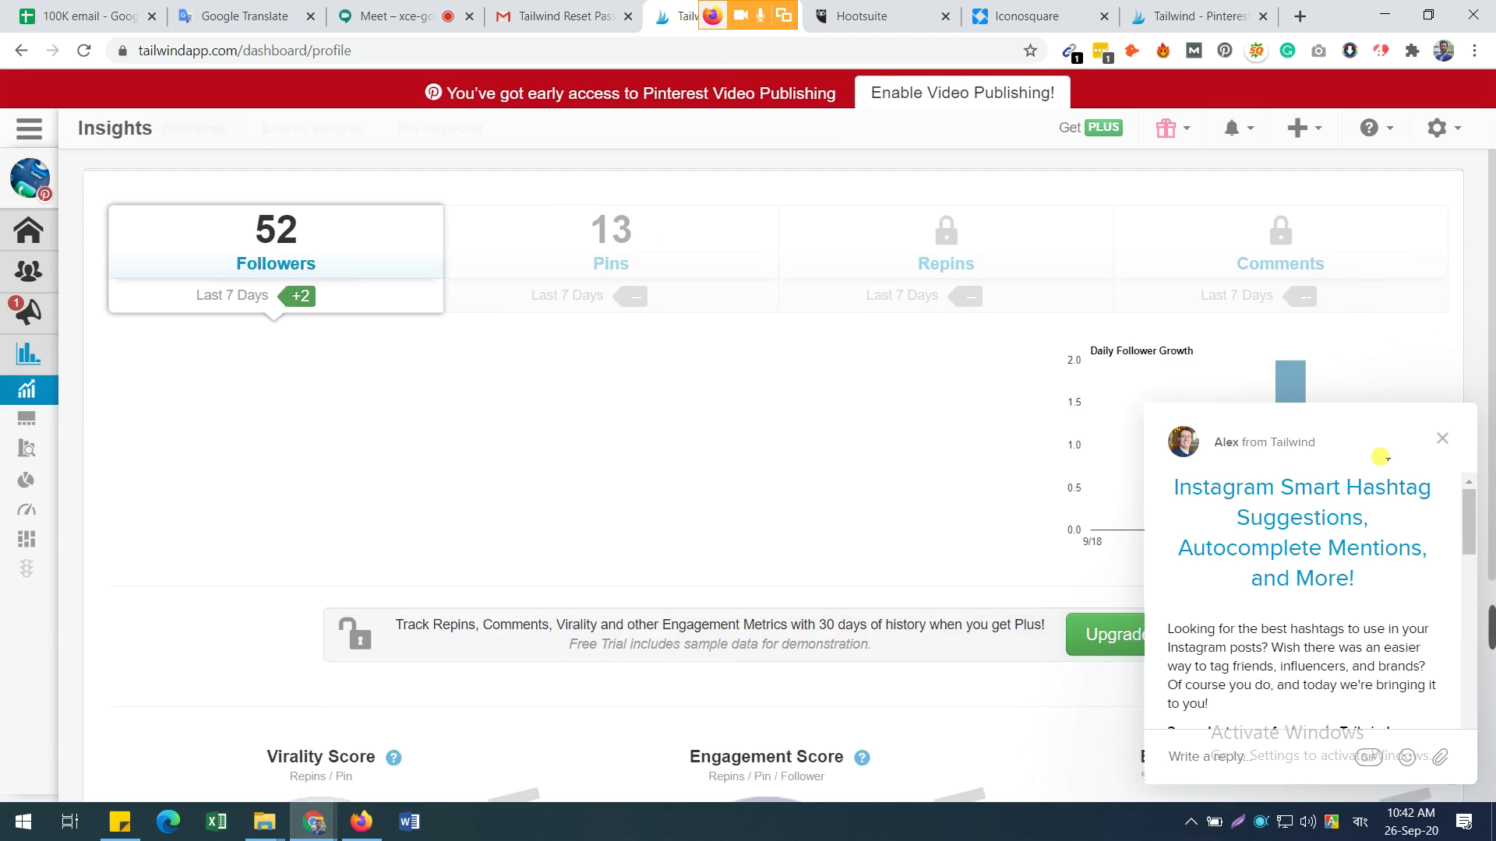
pyautogui.click(1442, 439)
pyautogui.scroll(3, 90, 437)
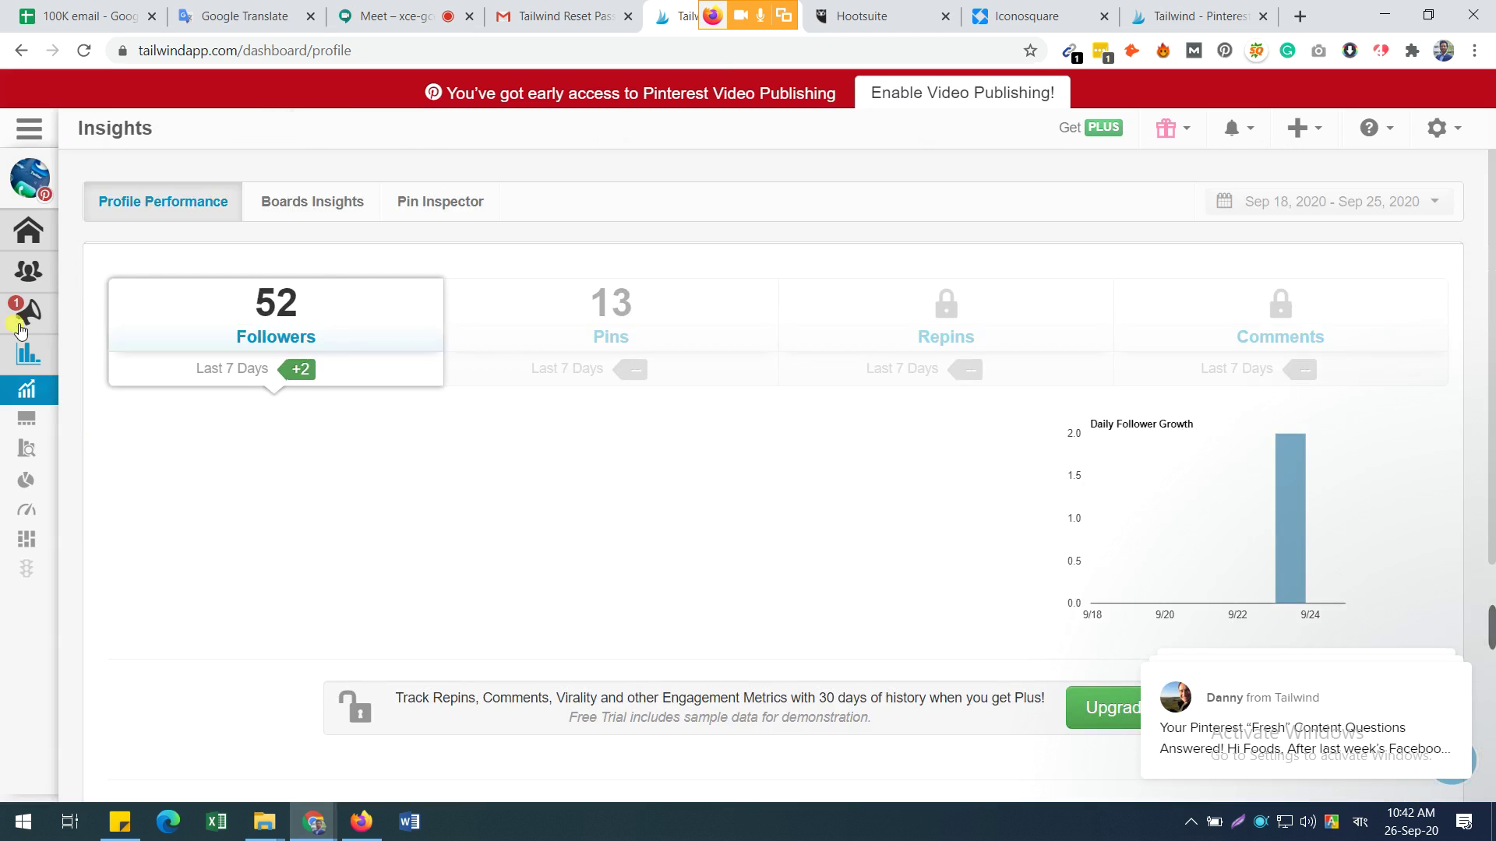
# Step: View the Top Pins report under Insights, then go to Manage Accounts settings
pyautogui.moveTo(47, 209)
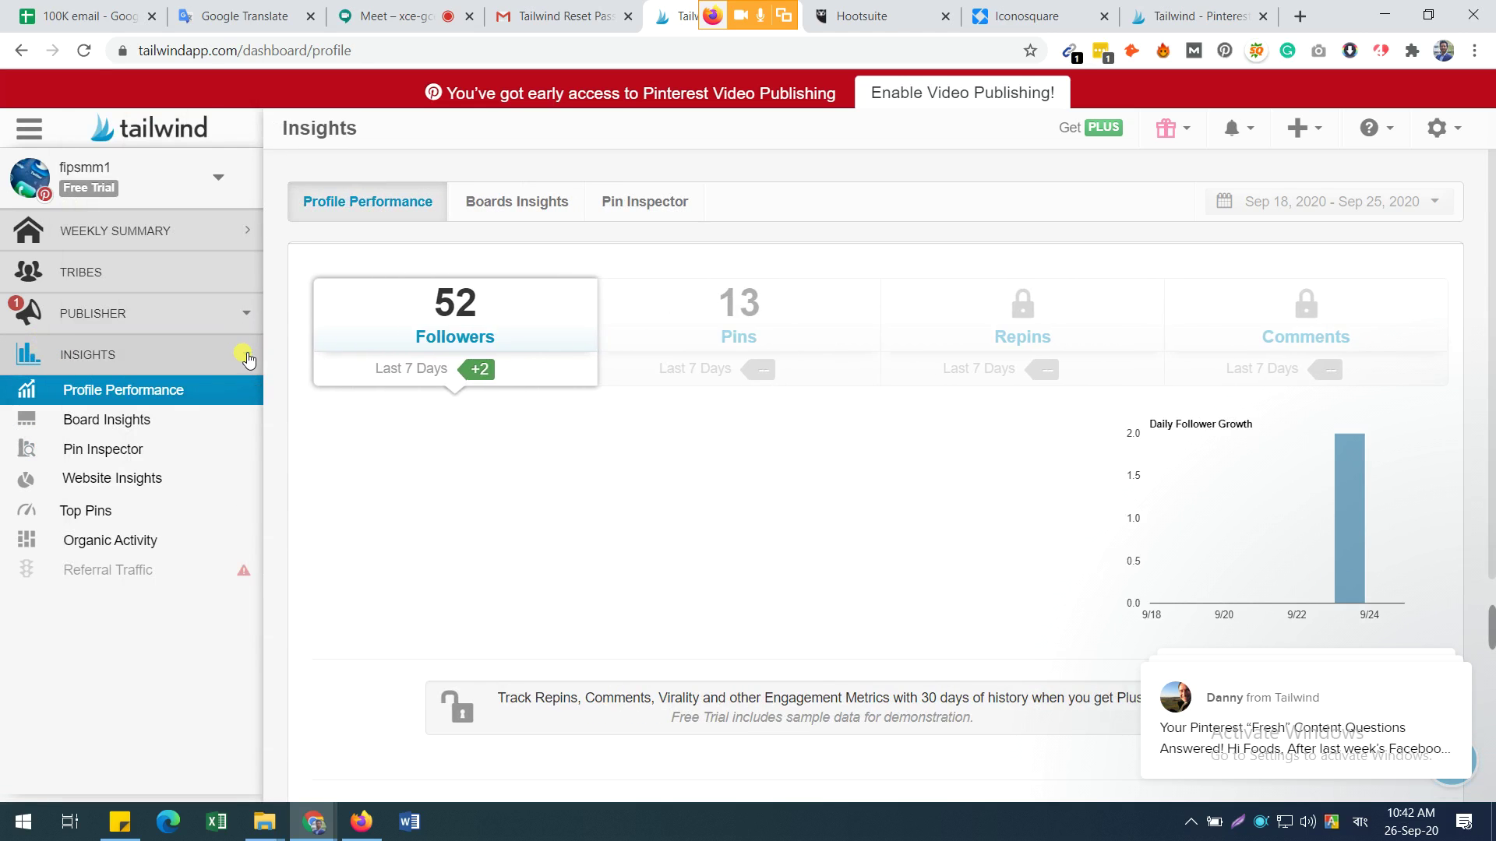
pyautogui.click(248, 356)
pyautogui.click(248, 356)
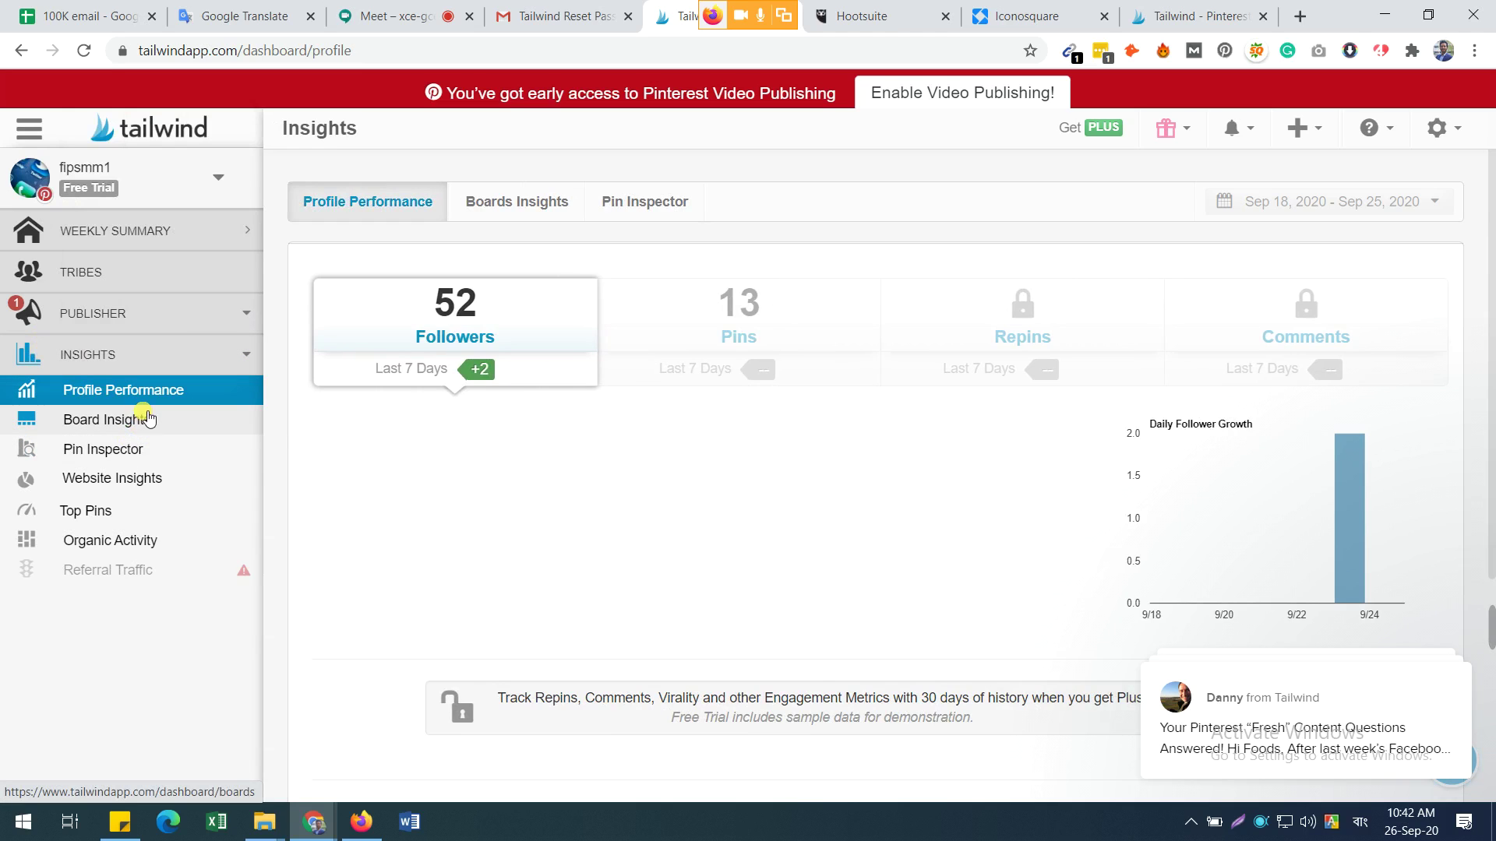
pyautogui.click(117, 518)
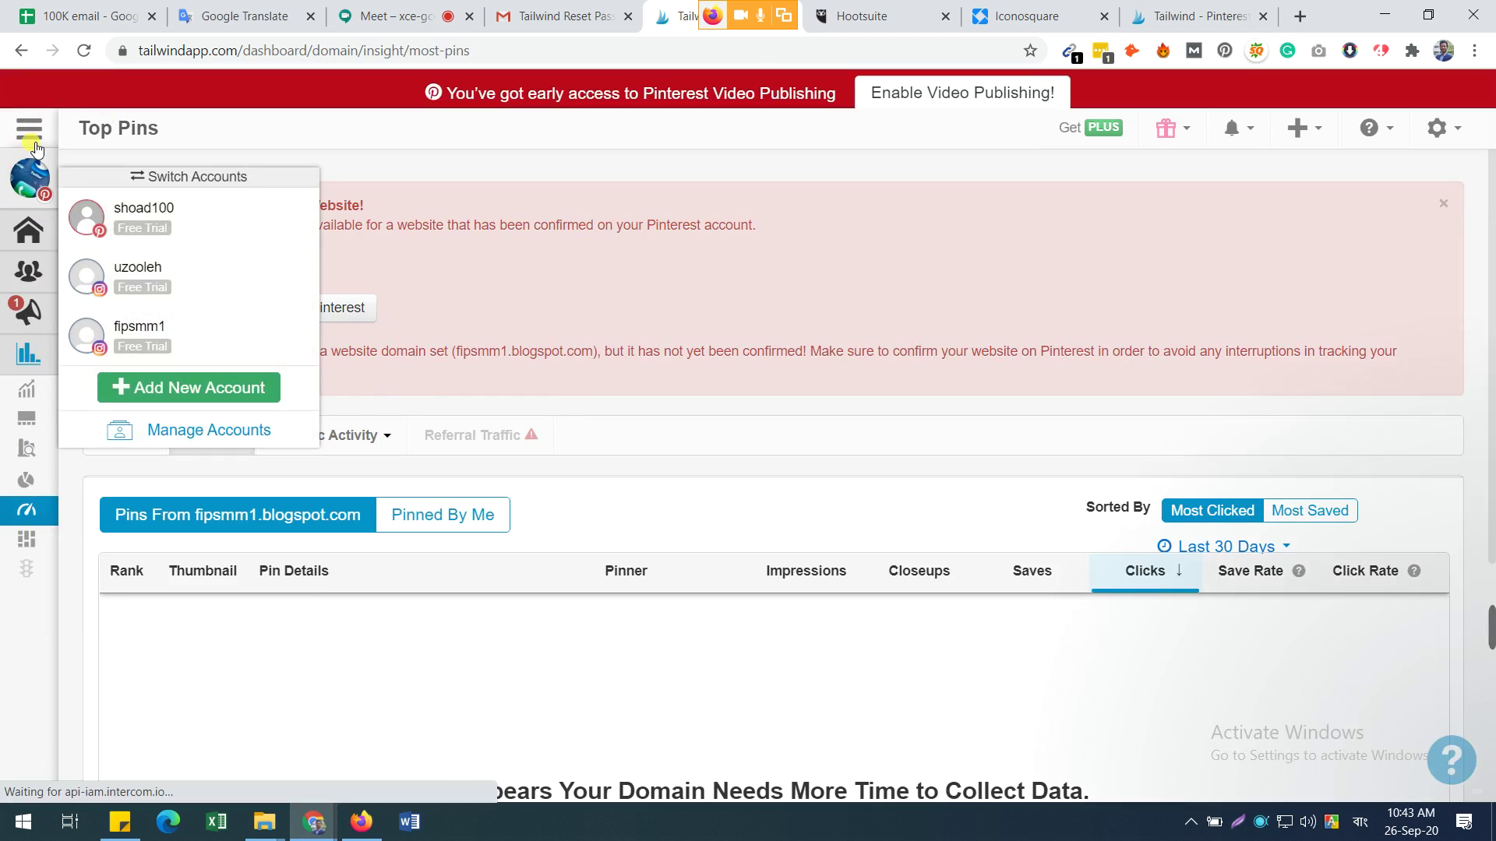
pyautogui.moveTo(46, 162)
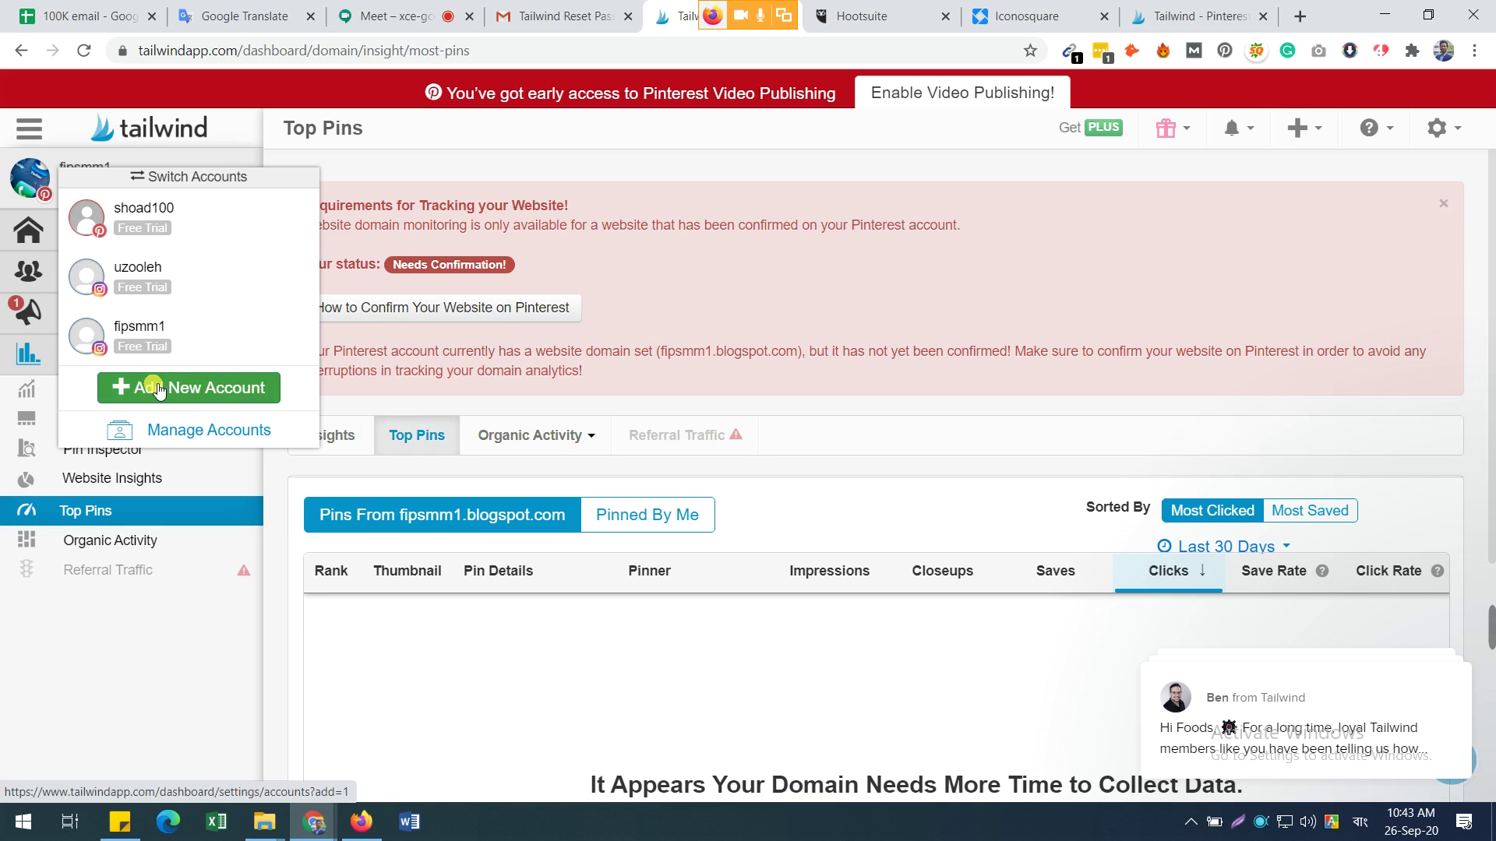
pyautogui.click(196, 430)
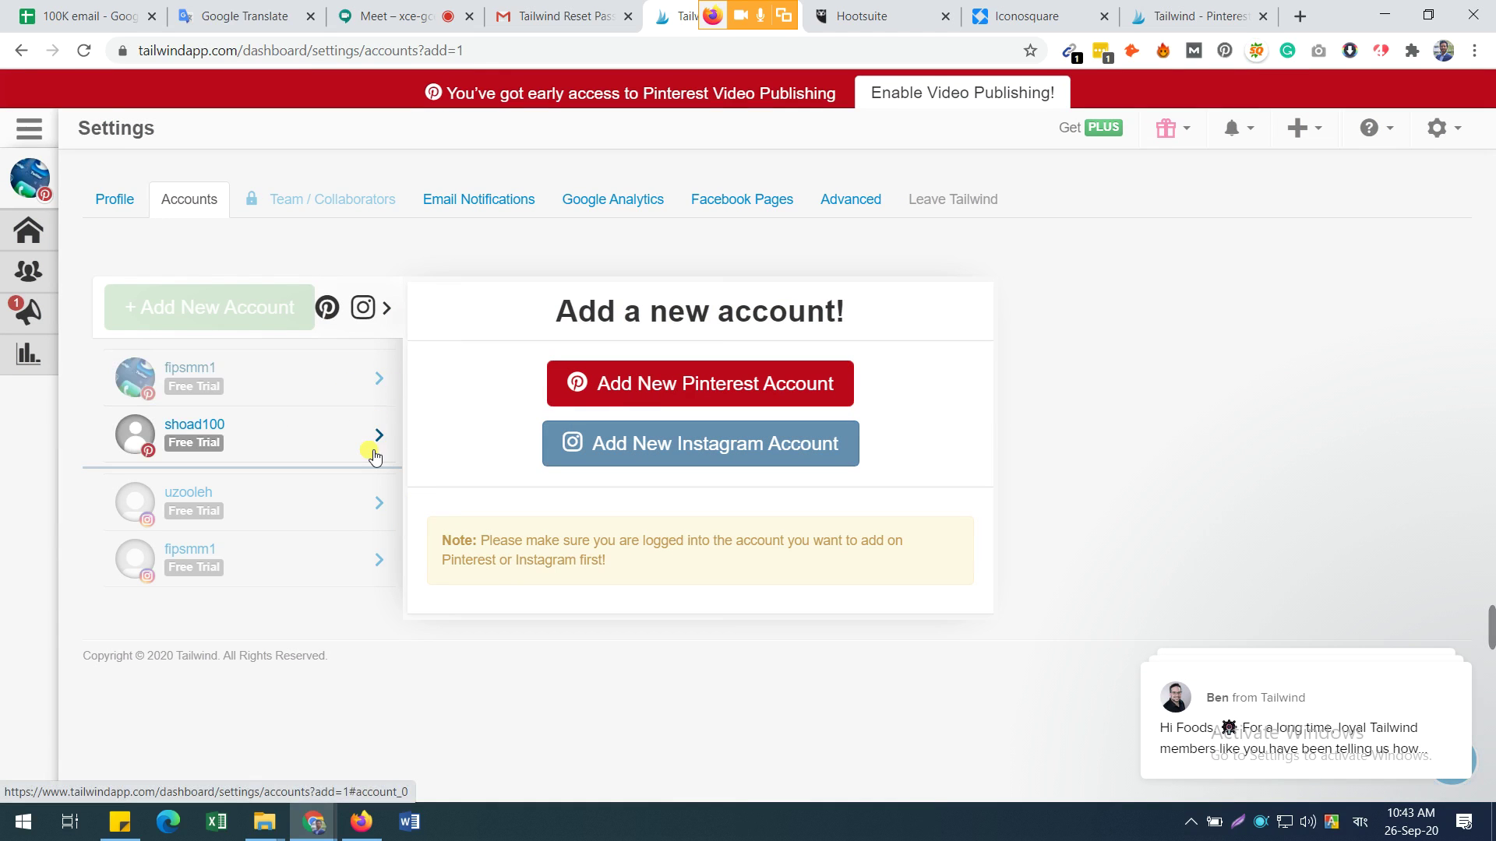
# Step: Delete the extra Instagram account from Tailwind, confirming the removal
pyautogui.click(380, 505)
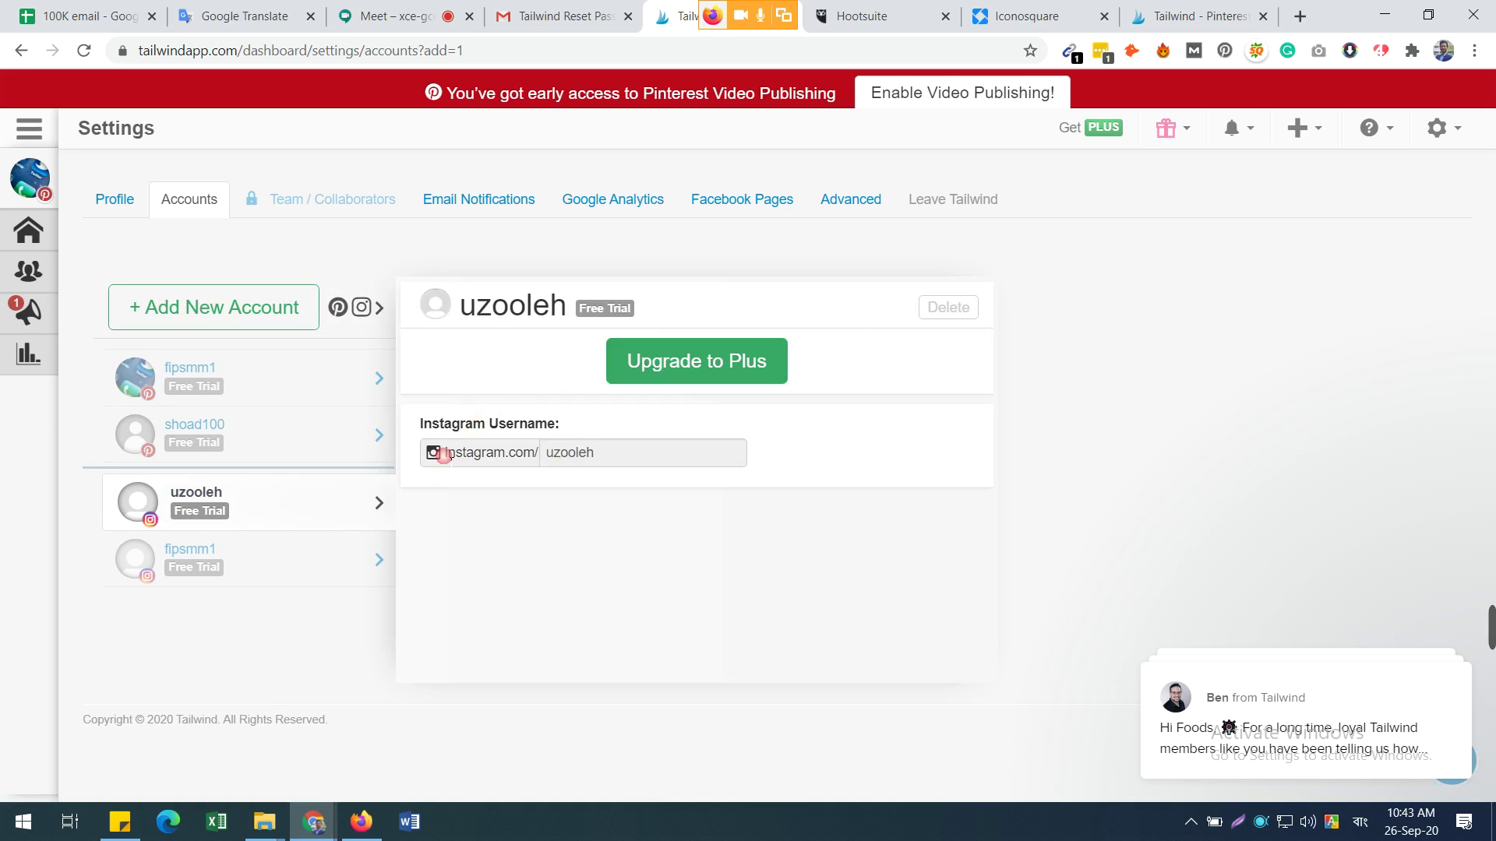
pyautogui.click(968, 308)
pyautogui.click(831, 197)
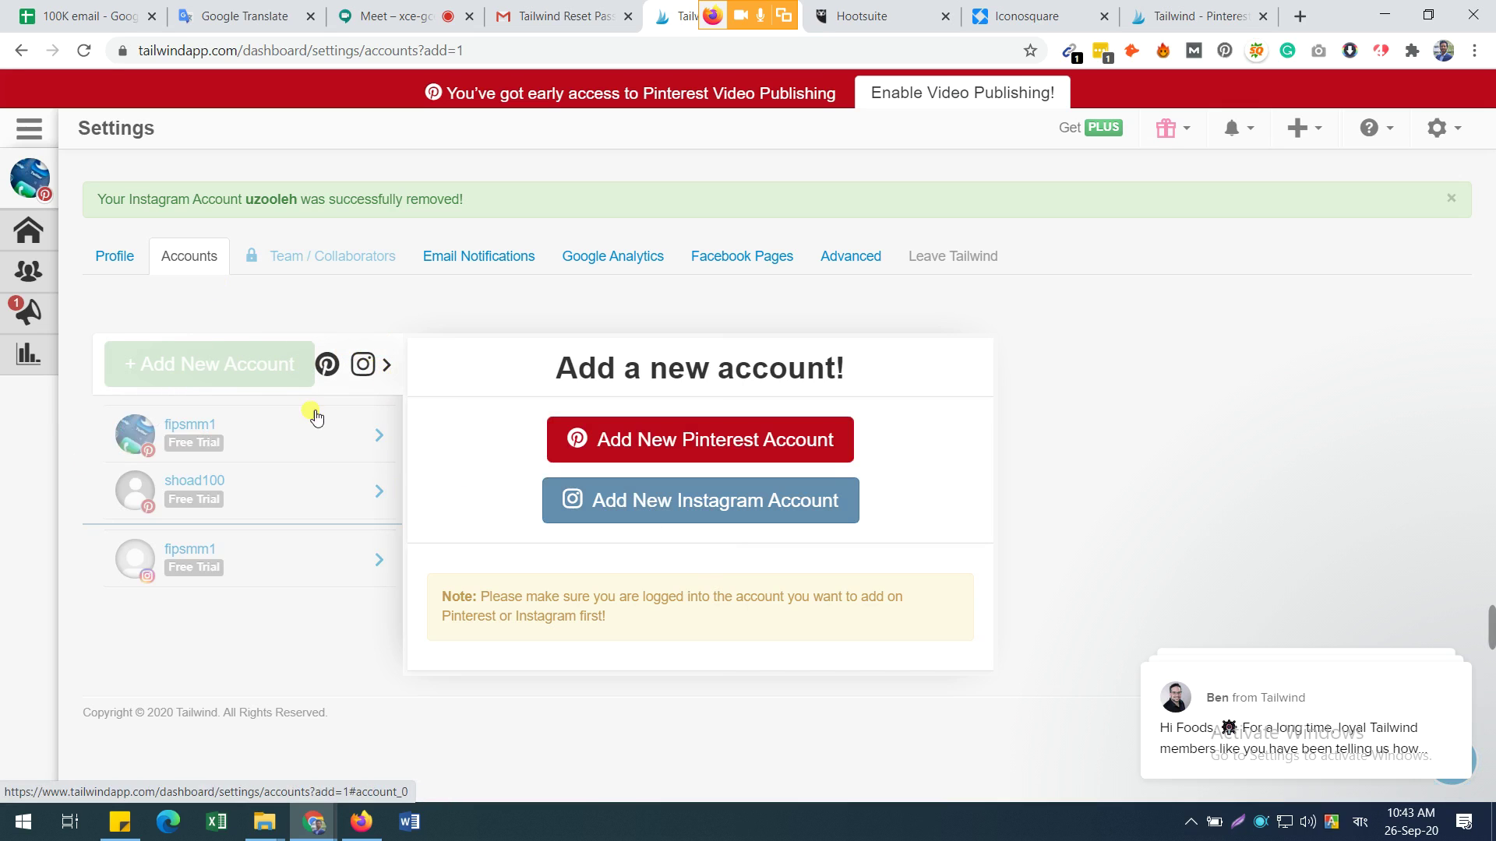
# Step: Review the first Pinterest account's details, including its unconfirmed website domain
pyautogui.click(321, 443)
pyautogui.scroll(-2, 705, 561)
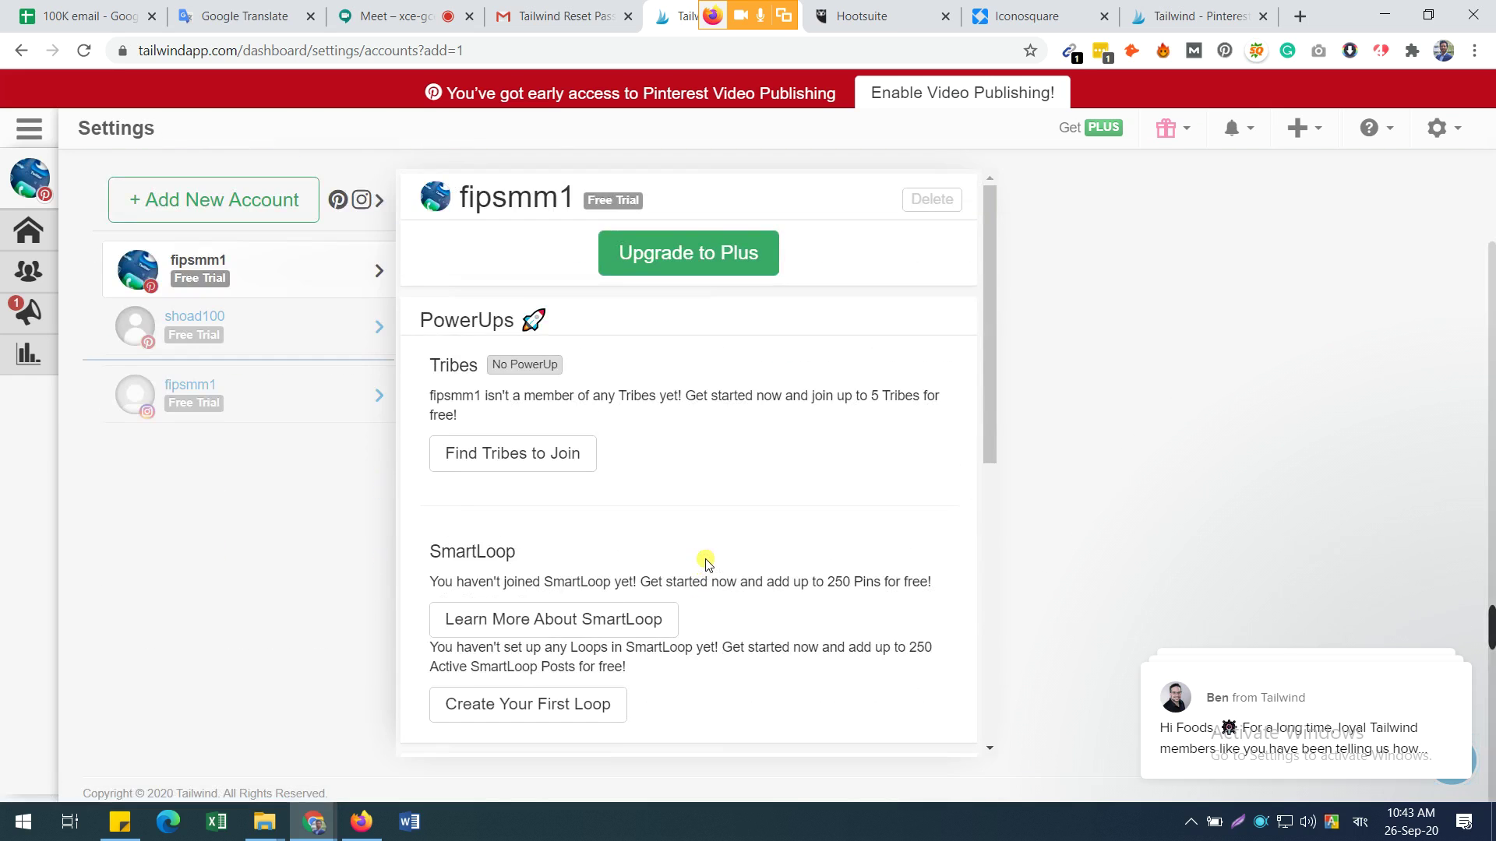
pyautogui.scroll(-1, 709, 553)
pyautogui.scroll(1, 715, 499)
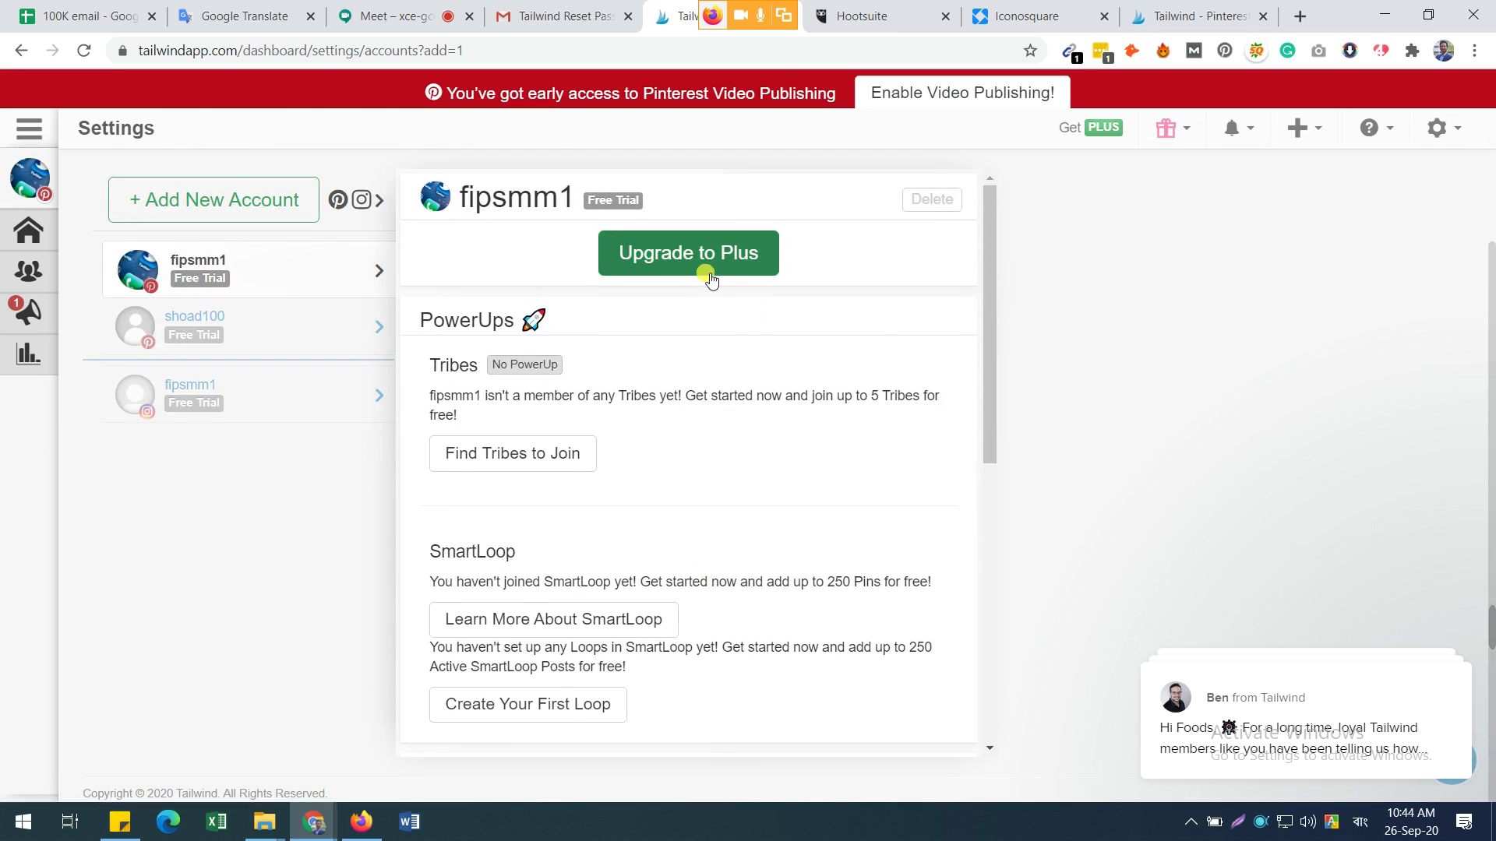
pyautogui.scroll(-1, 731, 478)
pyautogui.scroll(-5, 732, 490)
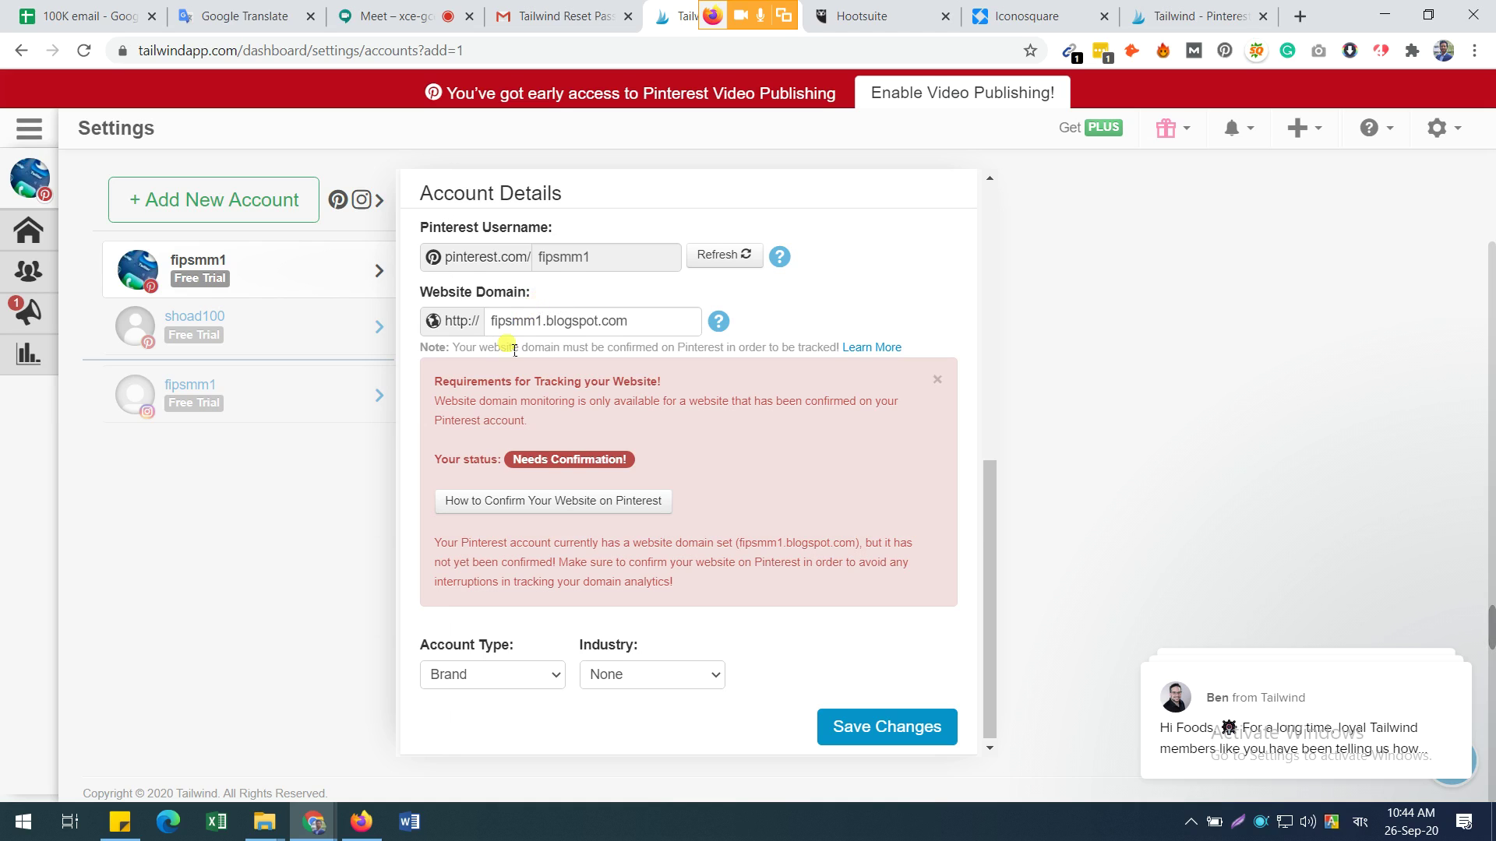
pyautogui.scroll(2, 273, 507)
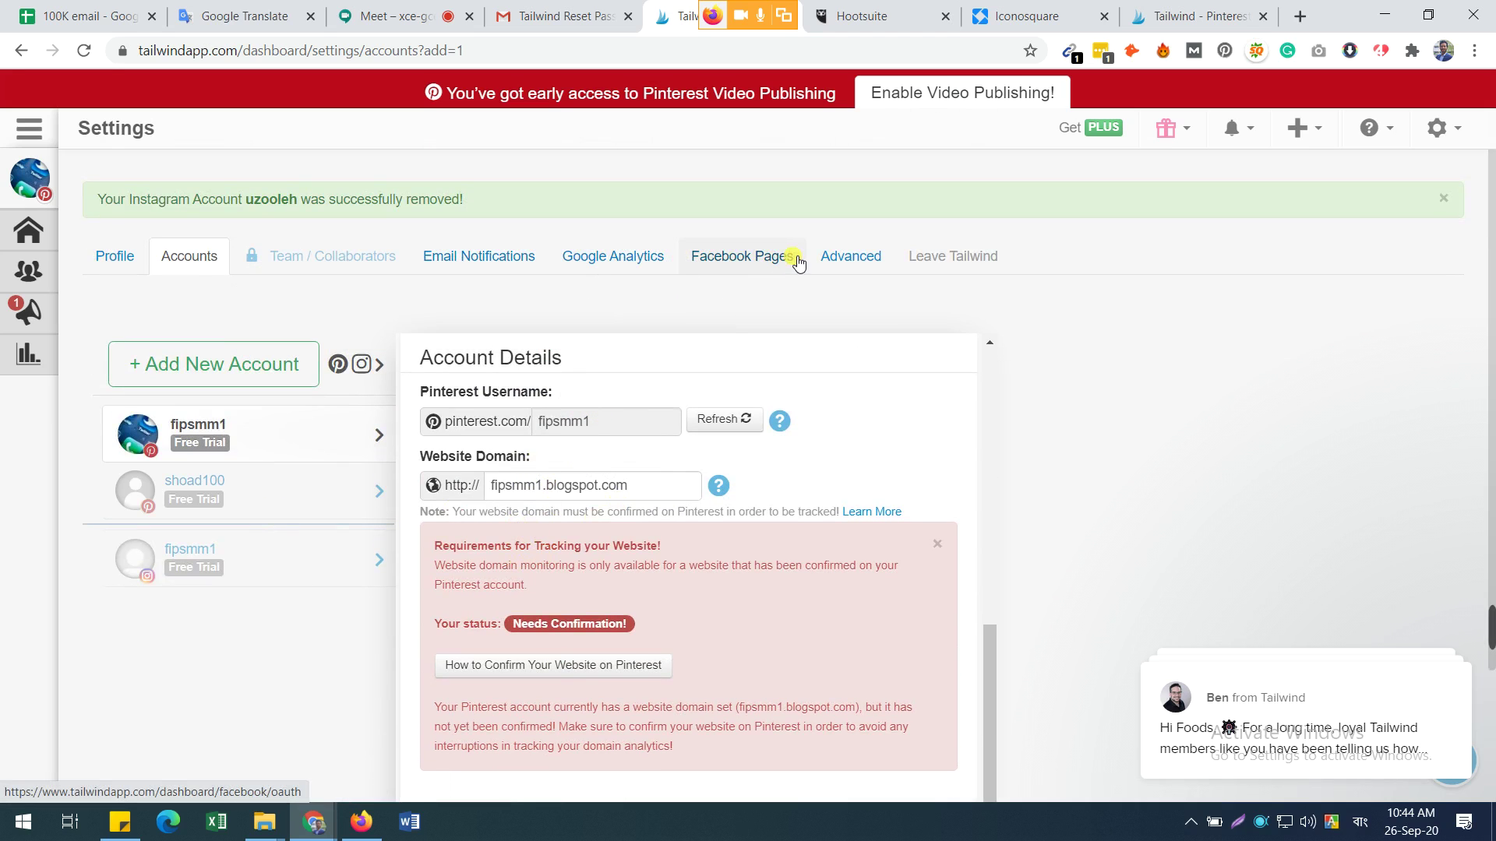
# Step: Switch to the Instagram account in Facebook Pages and sign in with Instagram, keeping previous authorization settings
pyautogui.click(726, 259)
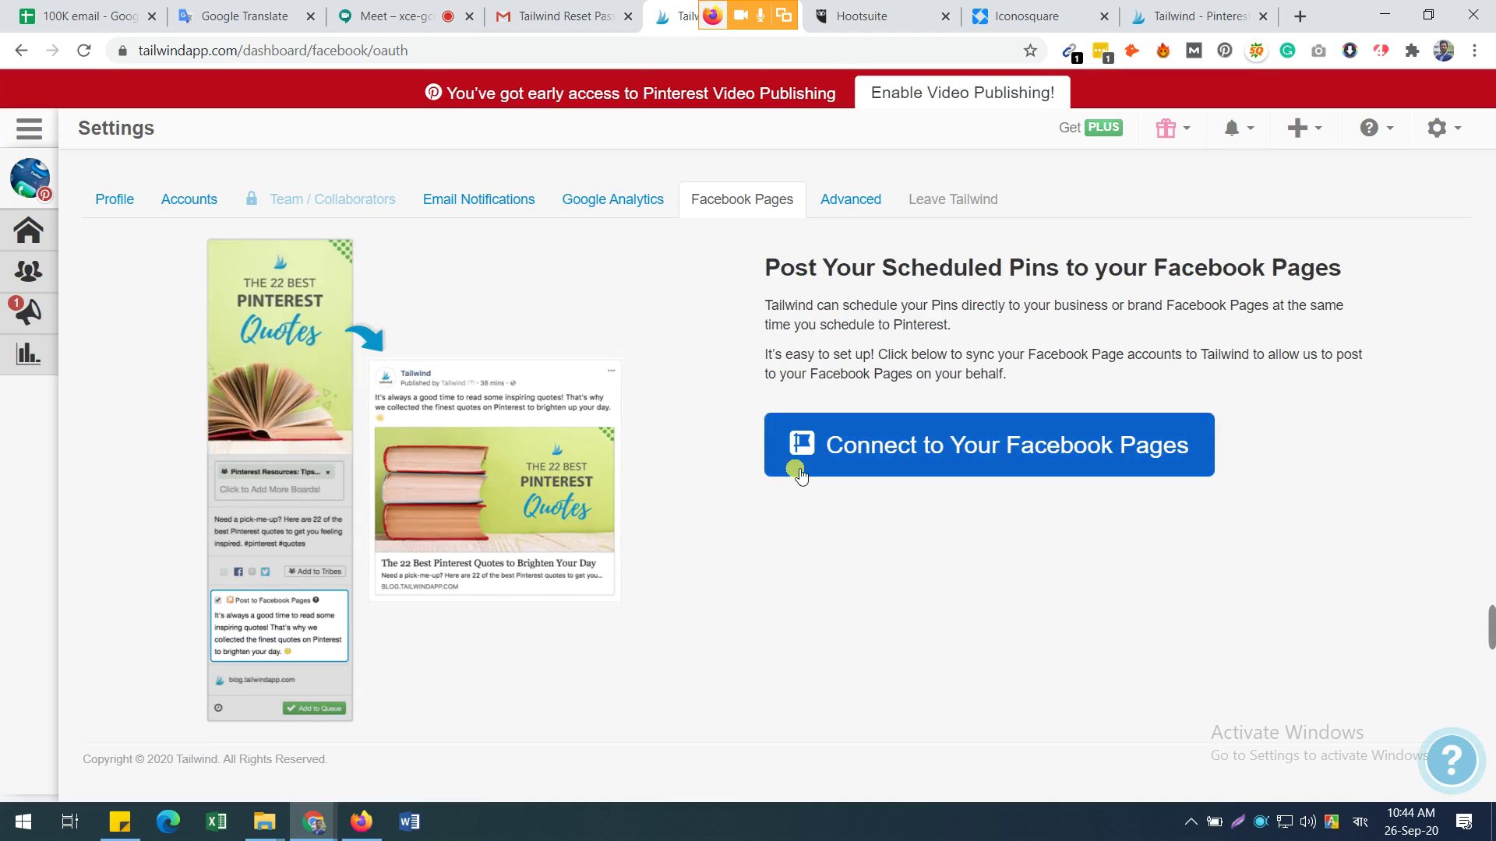
pyautogui.moveTo(35, 191)
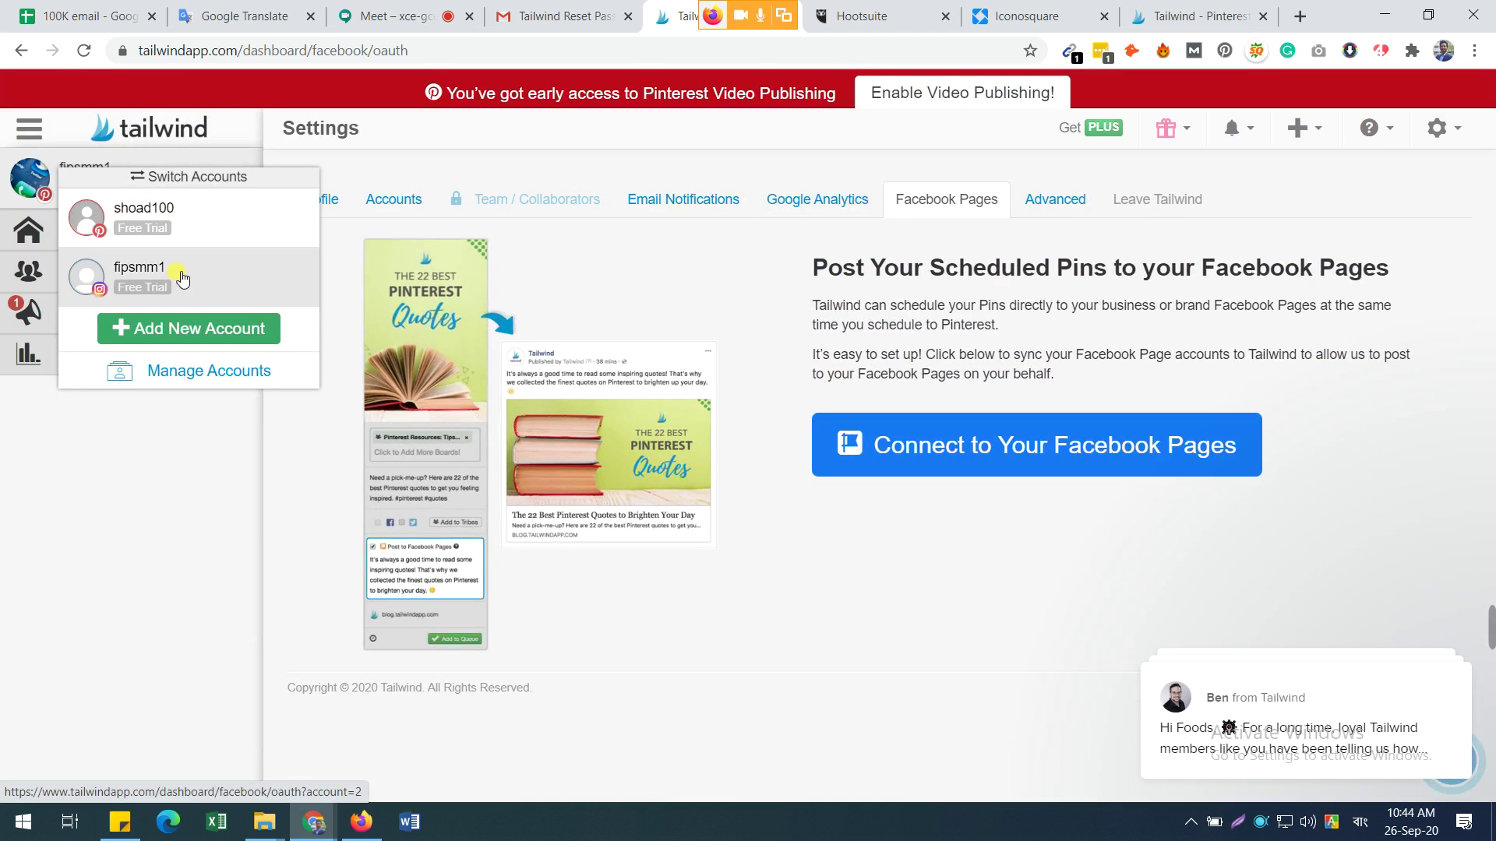
pyautogui.click(181, 277)
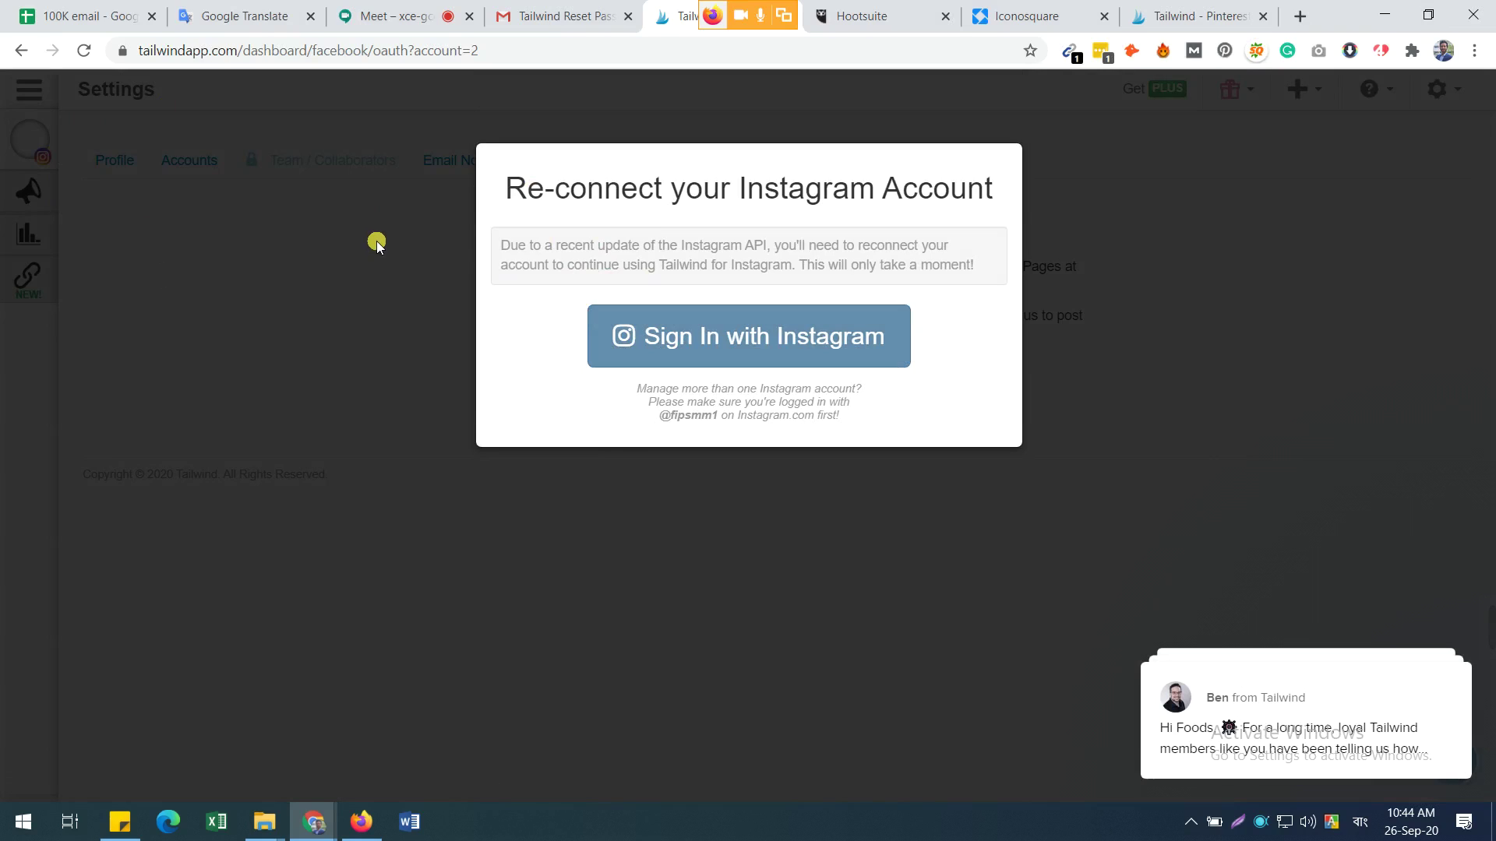
pyautogui.click(709, 347)
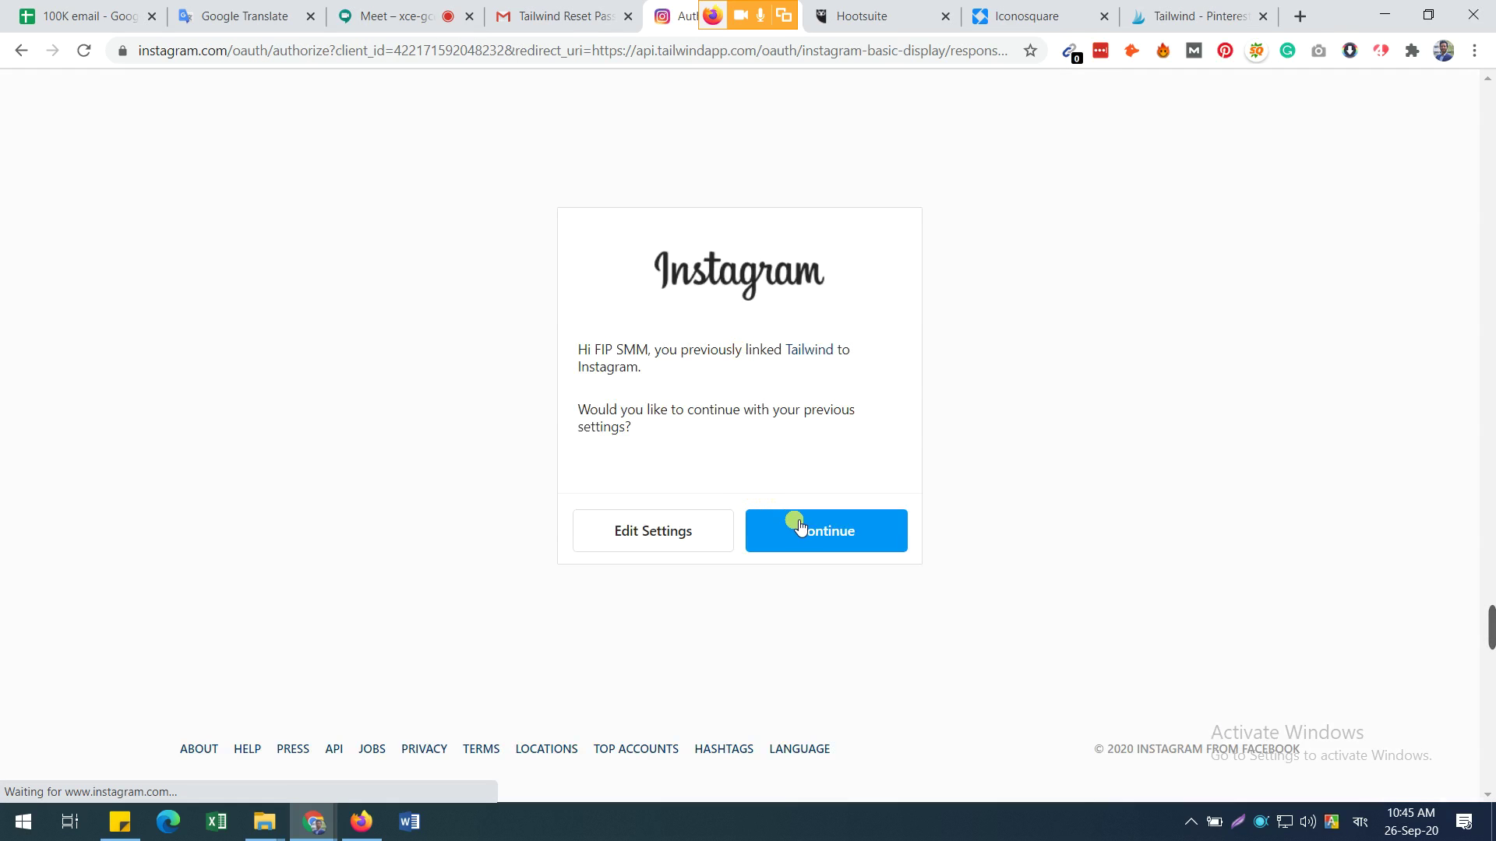
pyautogui.click(813, 533)
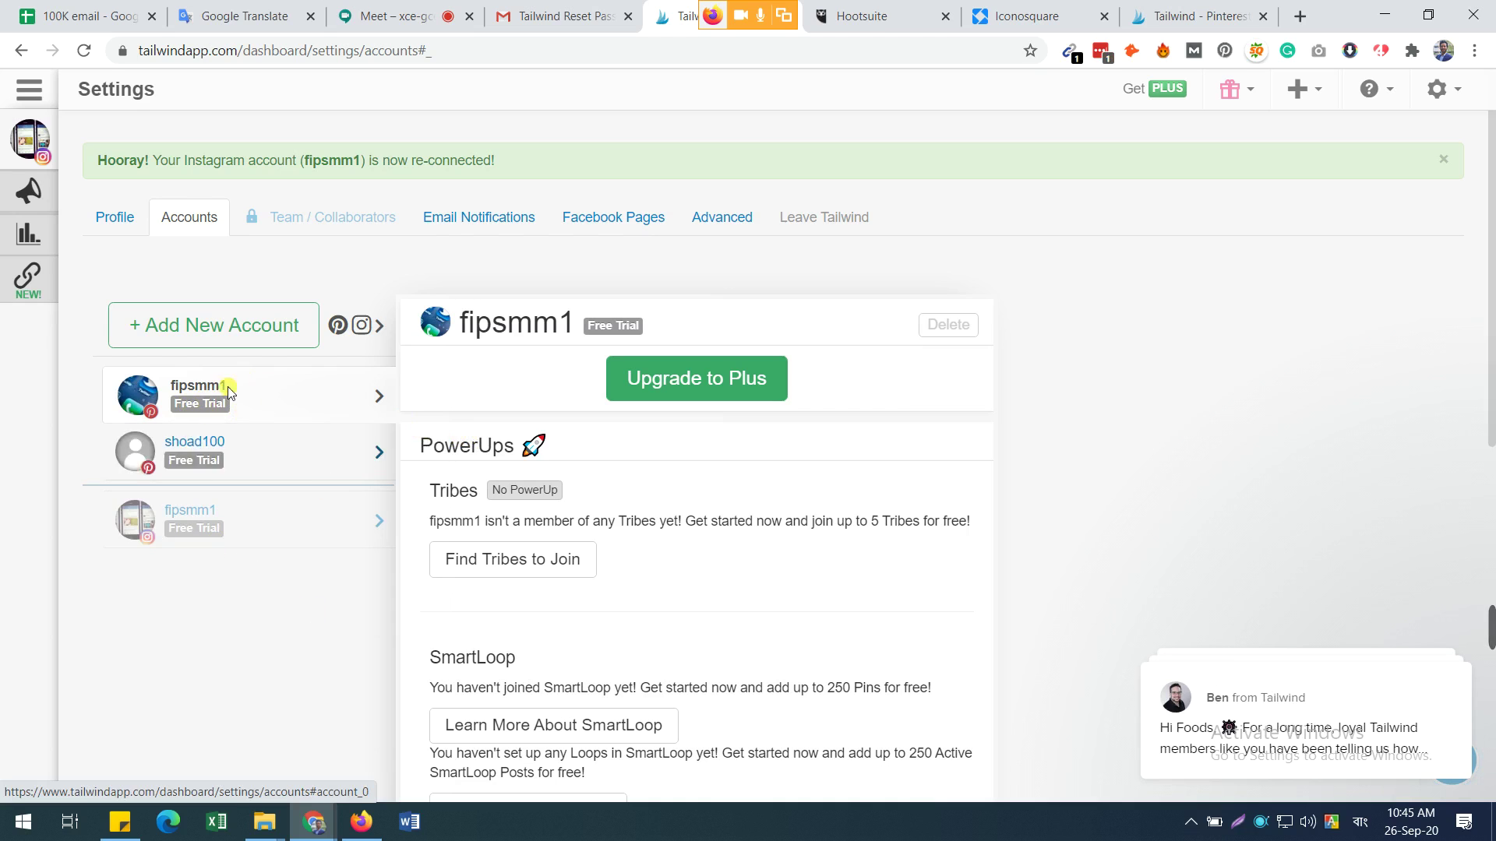
# Step: View the reconnected Instagram account's details and check the quick add options
pyautogui.click(218, 518)
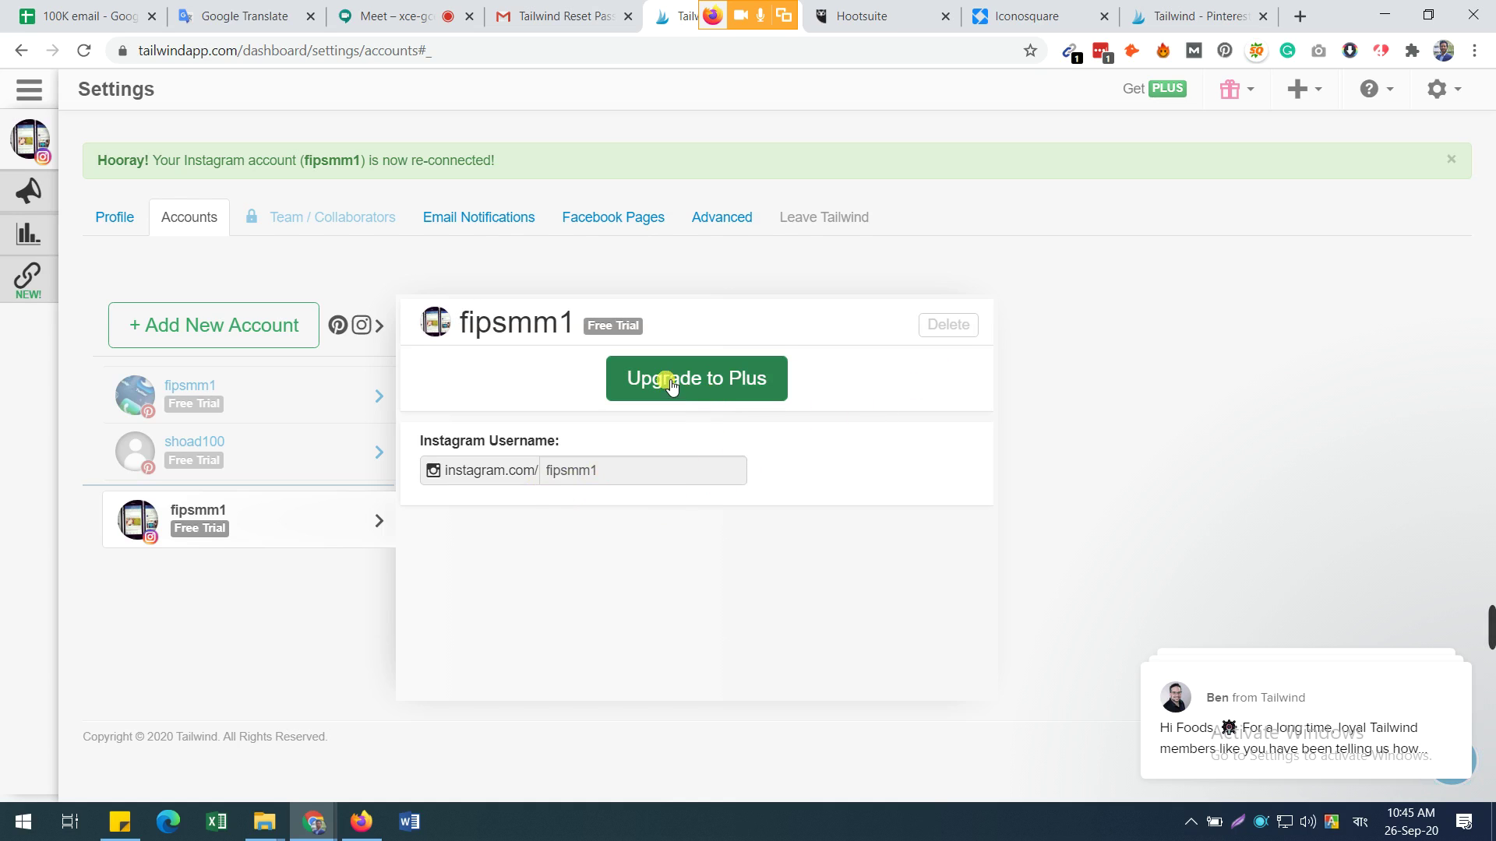
pyautogui.click(1316, 90)
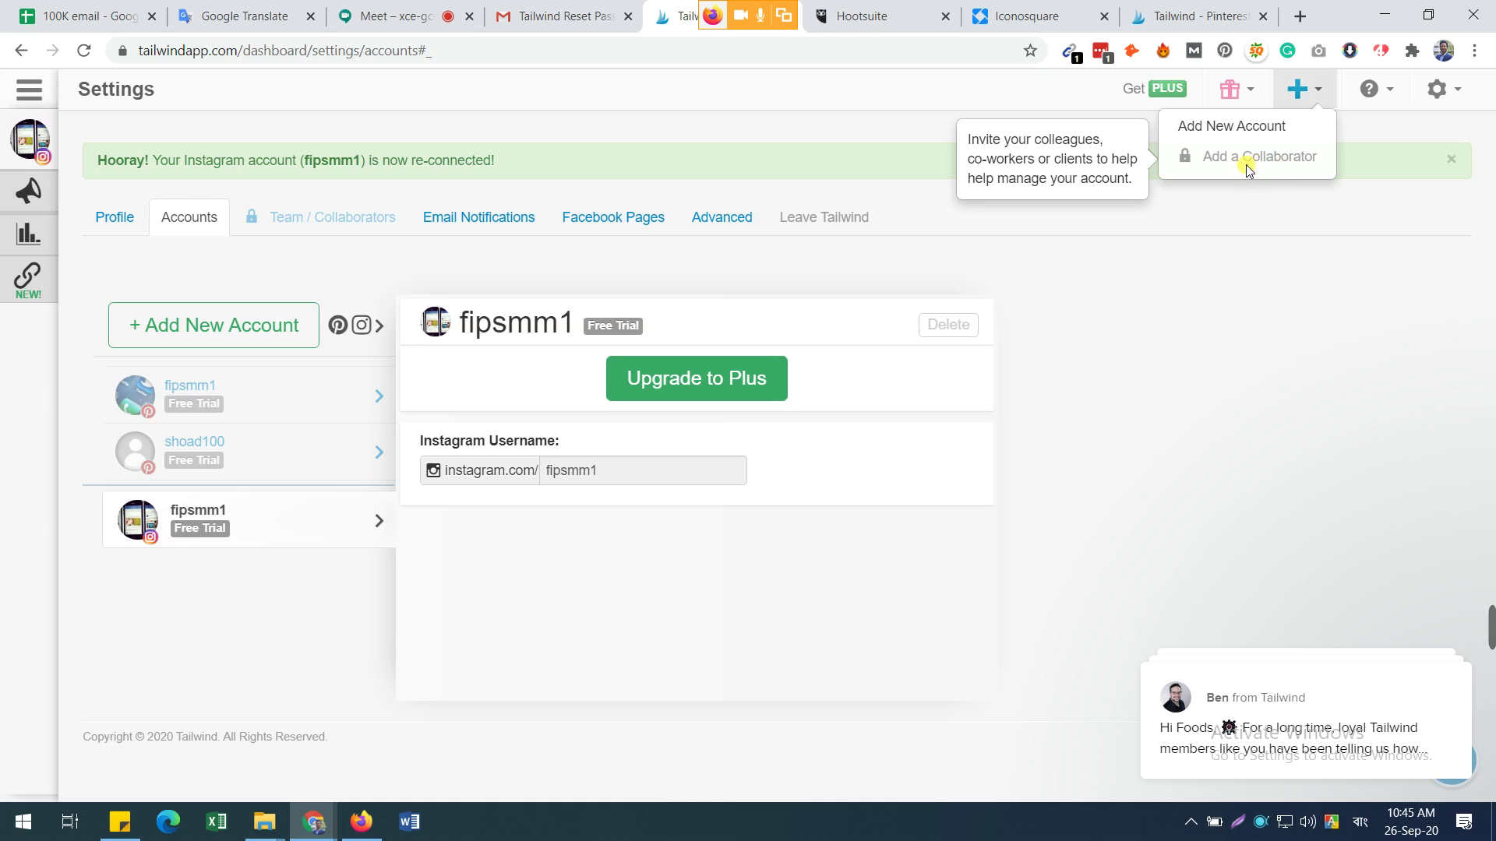
pyautogui.click(1066, 184)
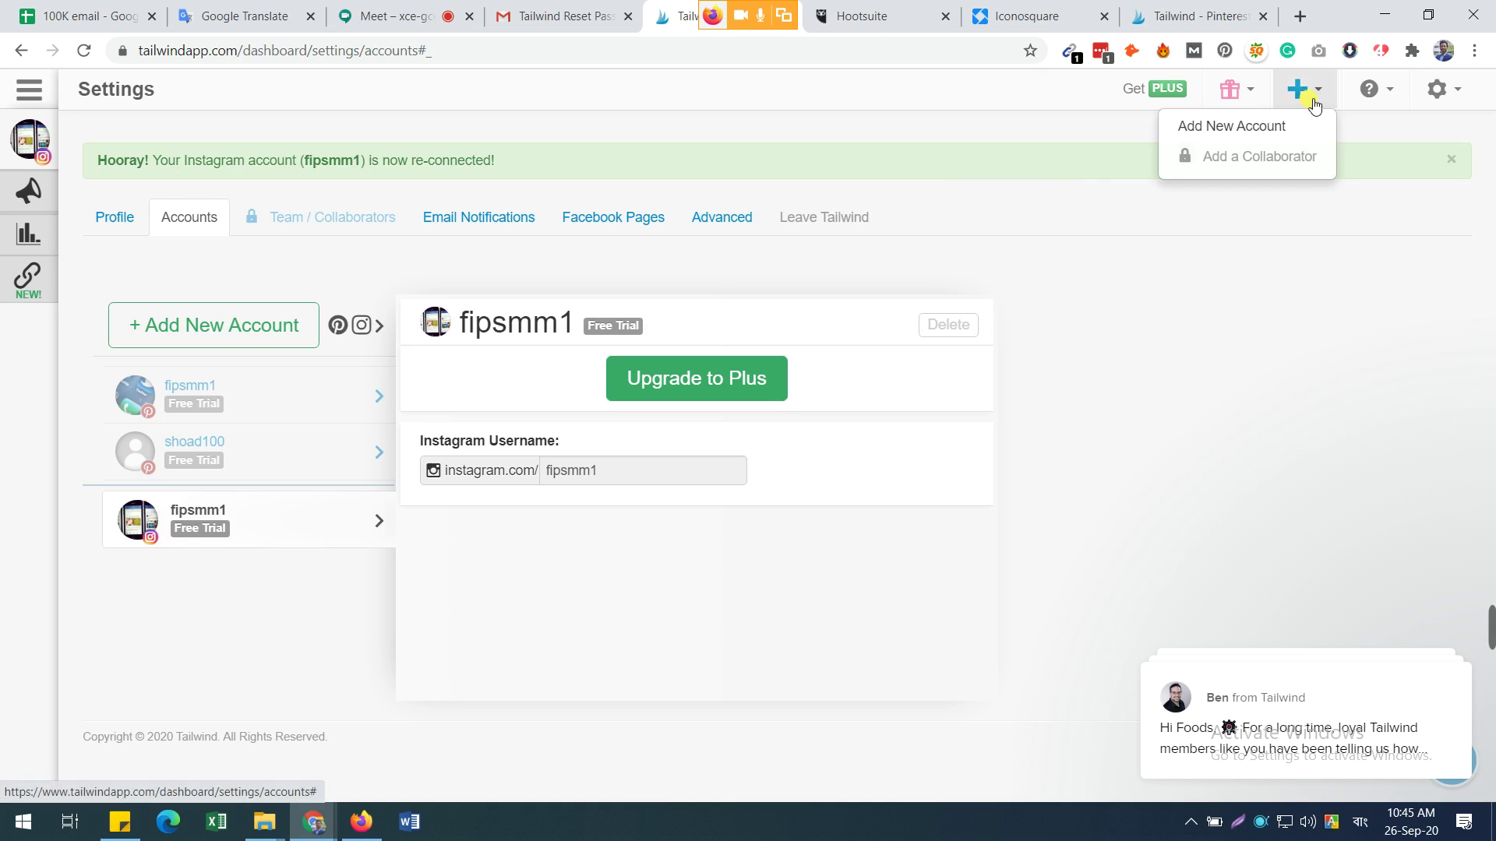
# Step: Look over the invite-friends rewards offer and settings menu, then expand the full sidebar
pyautogui.moveTo(1316, 98)
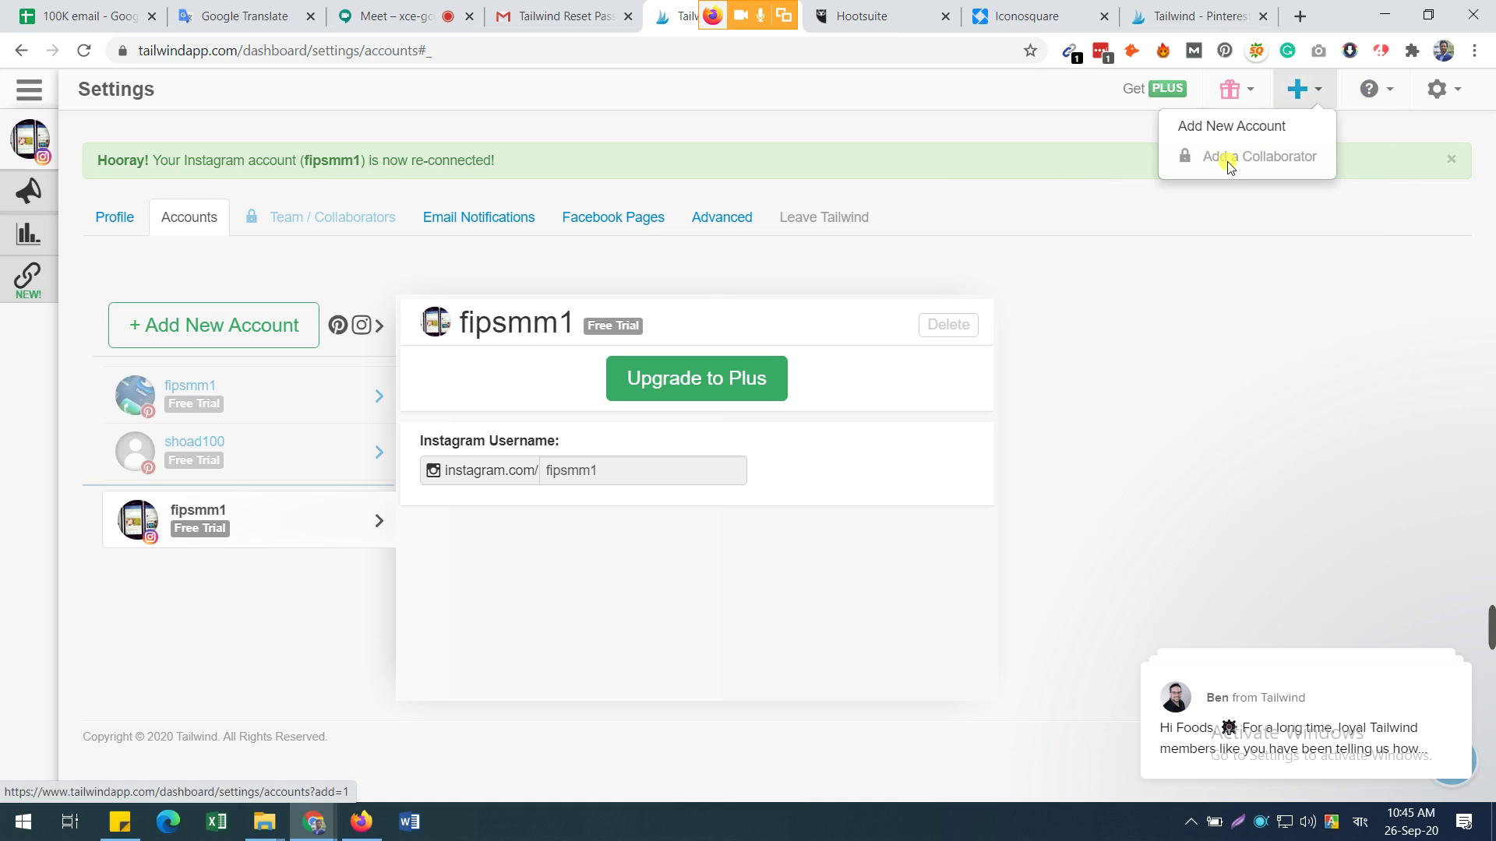
pyautogui.moveTo(1239, 165)
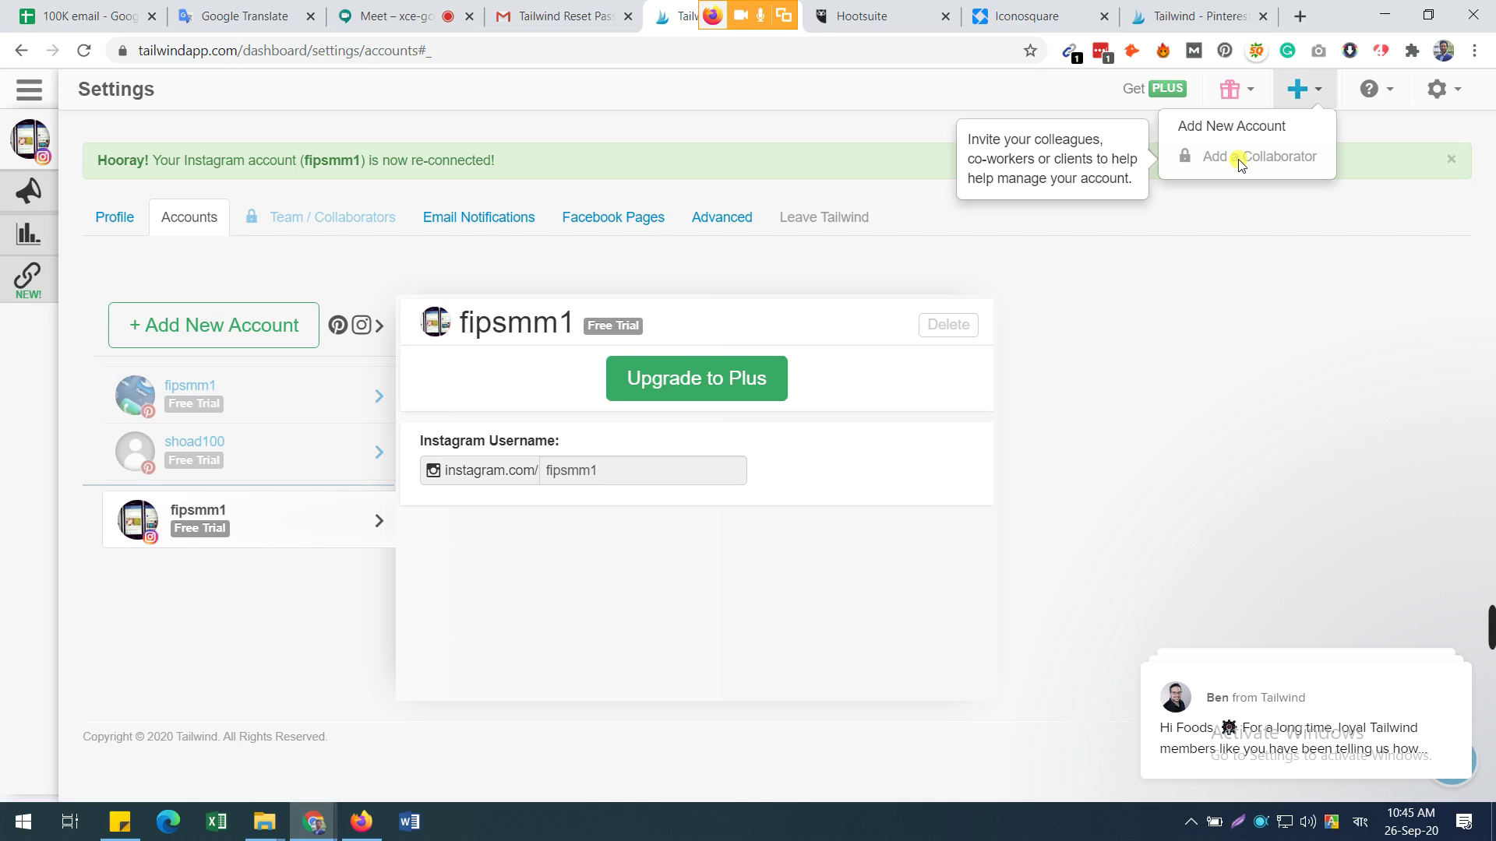
pyautogui.click(1250, 94)
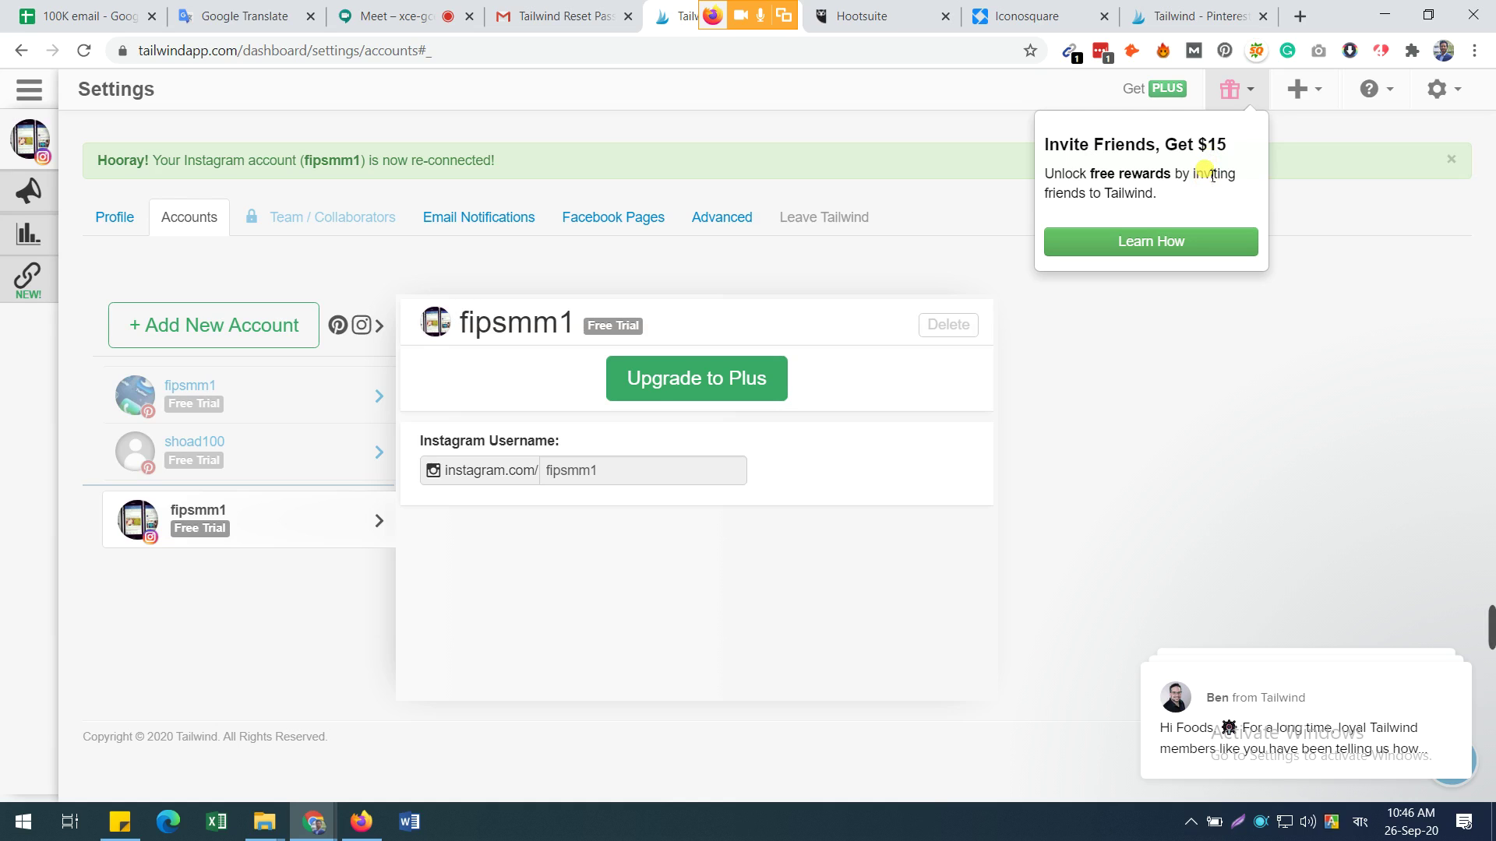
pyautogui.click(1435, 100)
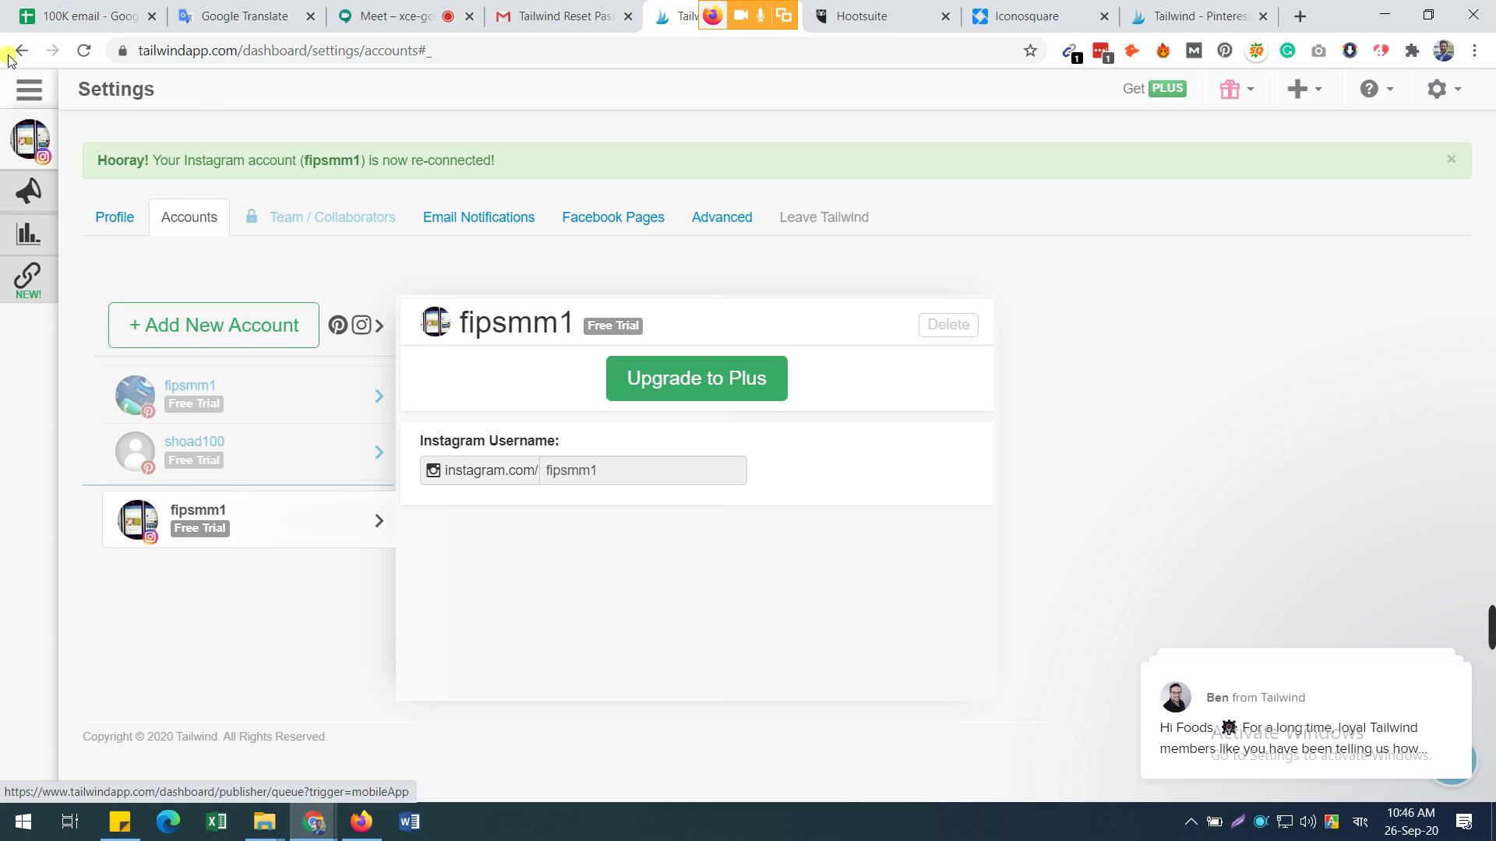
pyautogui.click(31, 91)
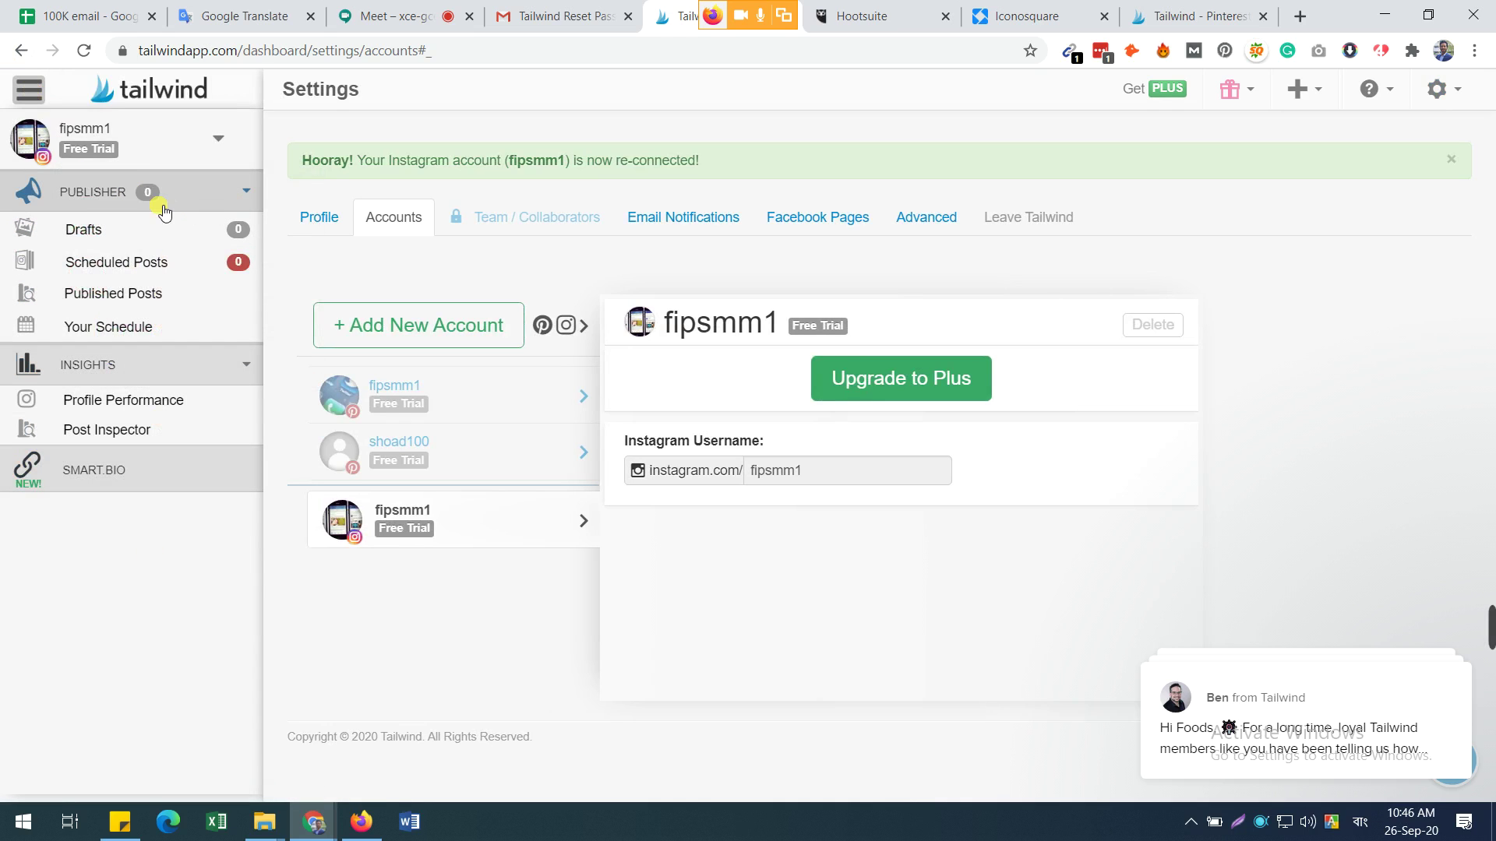
# Step: Open Publisher's empty Scheduled Posts queue and browse its 9-grid preview
pyautogui.click(116, 262)
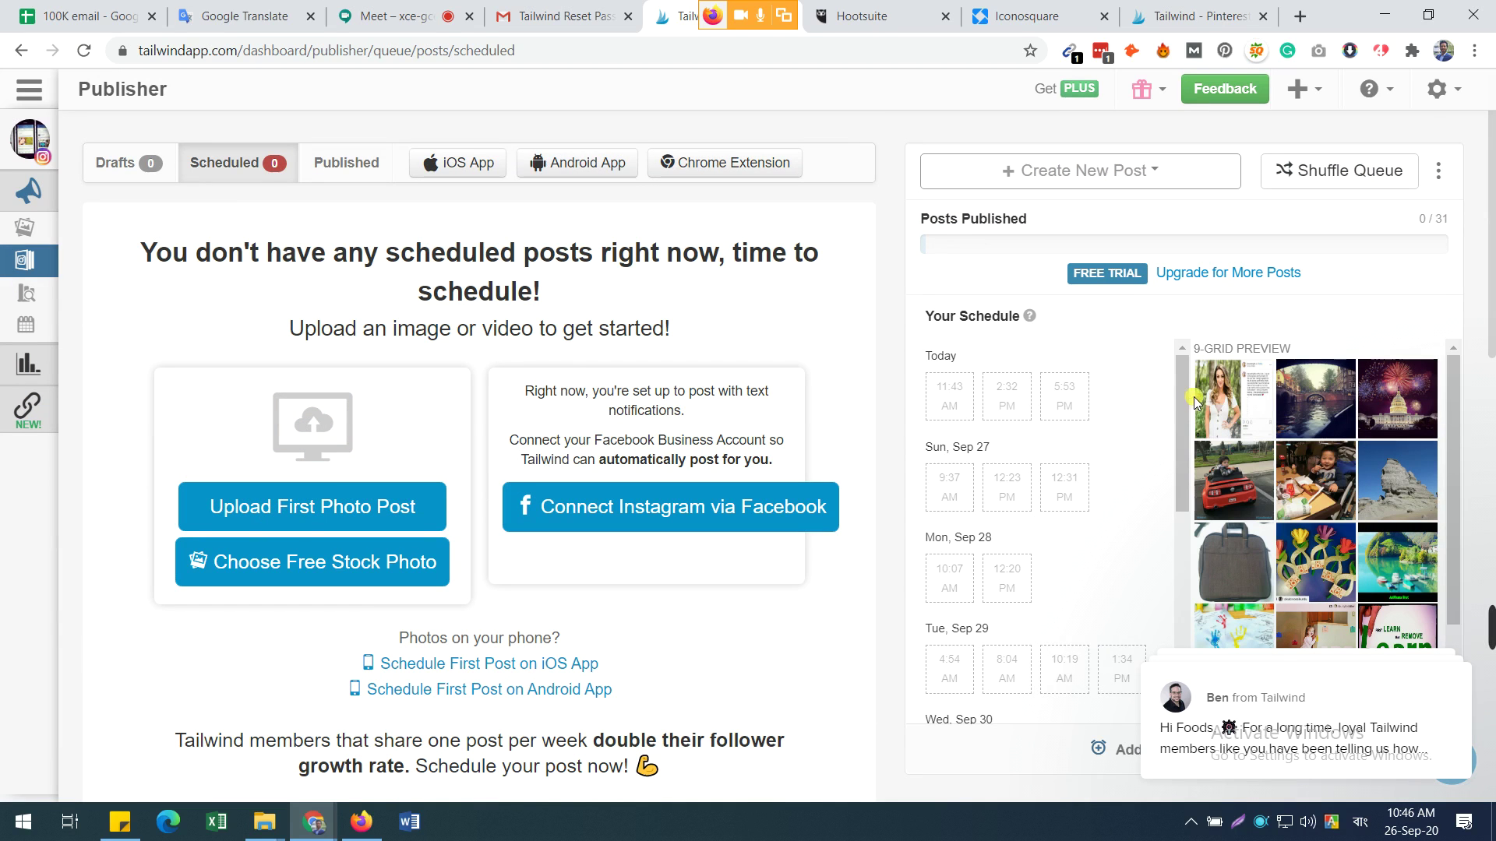
pyautogui.scroll(-1, 1266, 427)
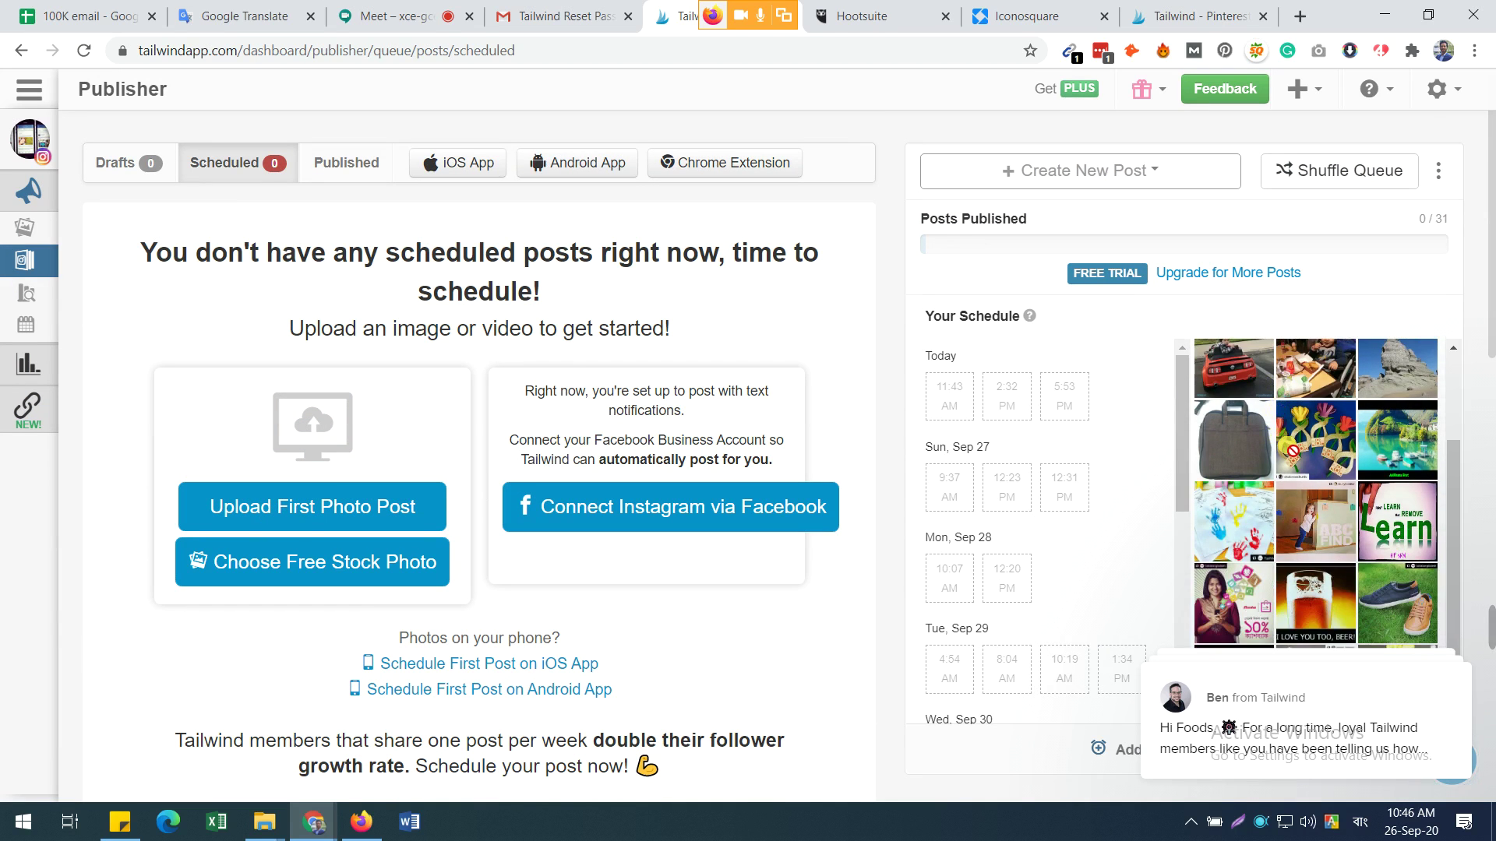
pyautogui.scroll(1, 1285, 443)
pyautogui.scroll(-3, 1291, 447)
pyautogui.scroll(5, 1292, 446)
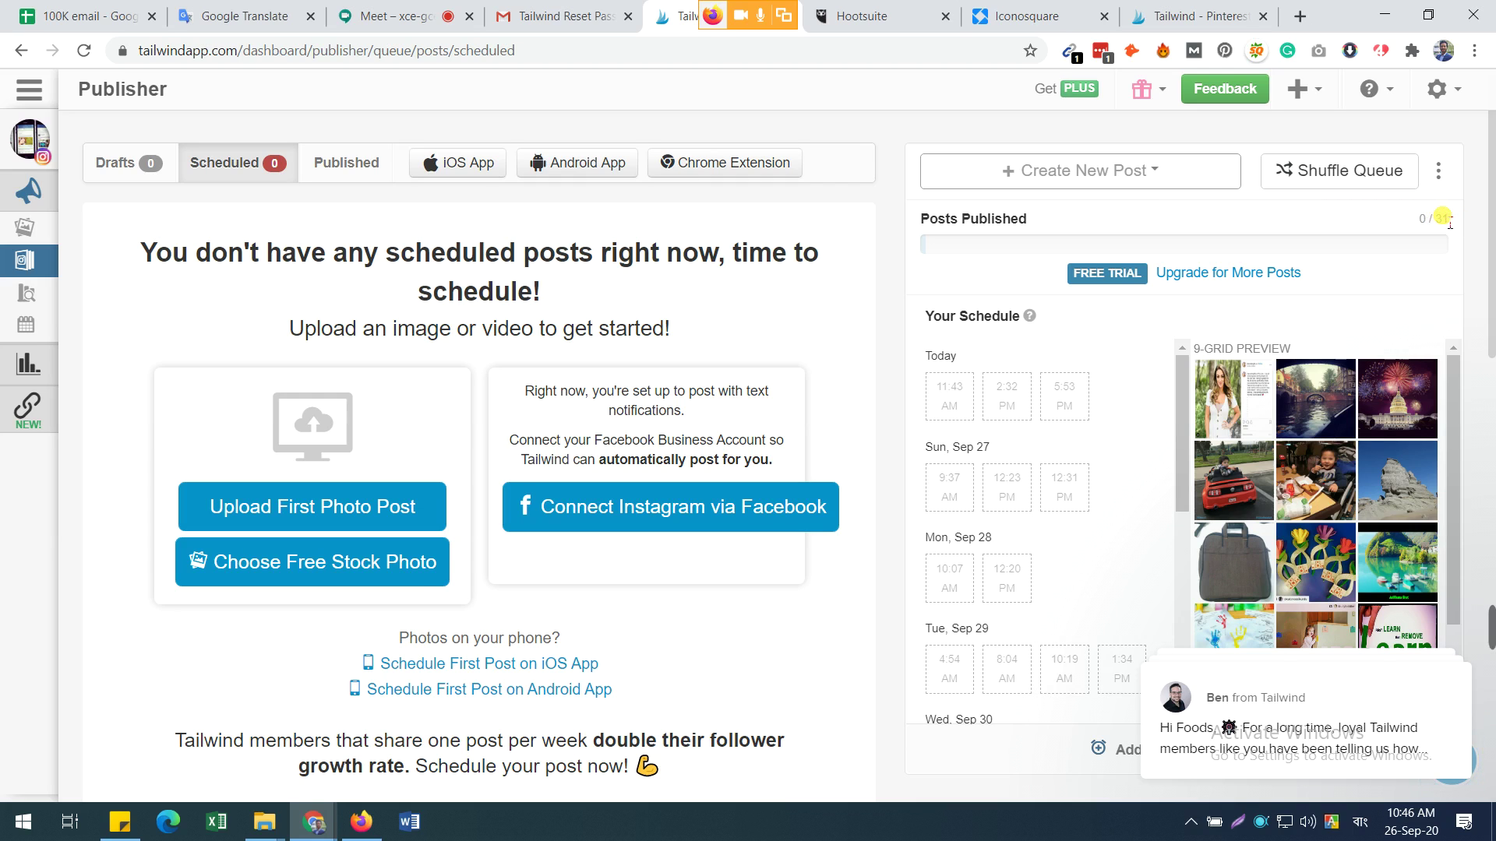
pyautogui.click(273, 505)
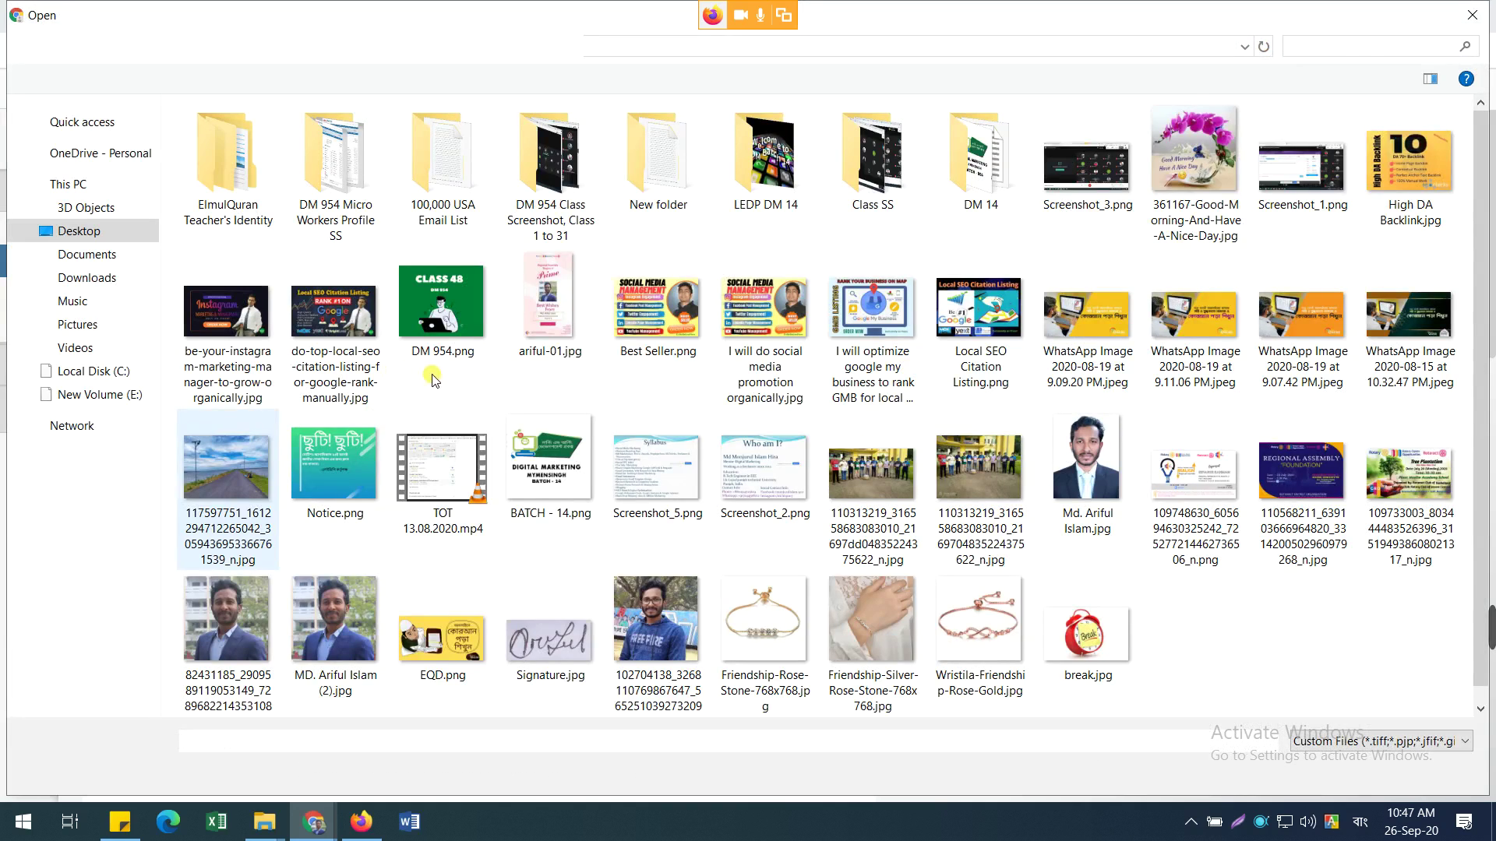
# Step: Choose 361167-Good-Morning-And-Have-A-Nice-Day.jpg from the Desktop as the draft post's photo
pyautogui.click(1200, 171)
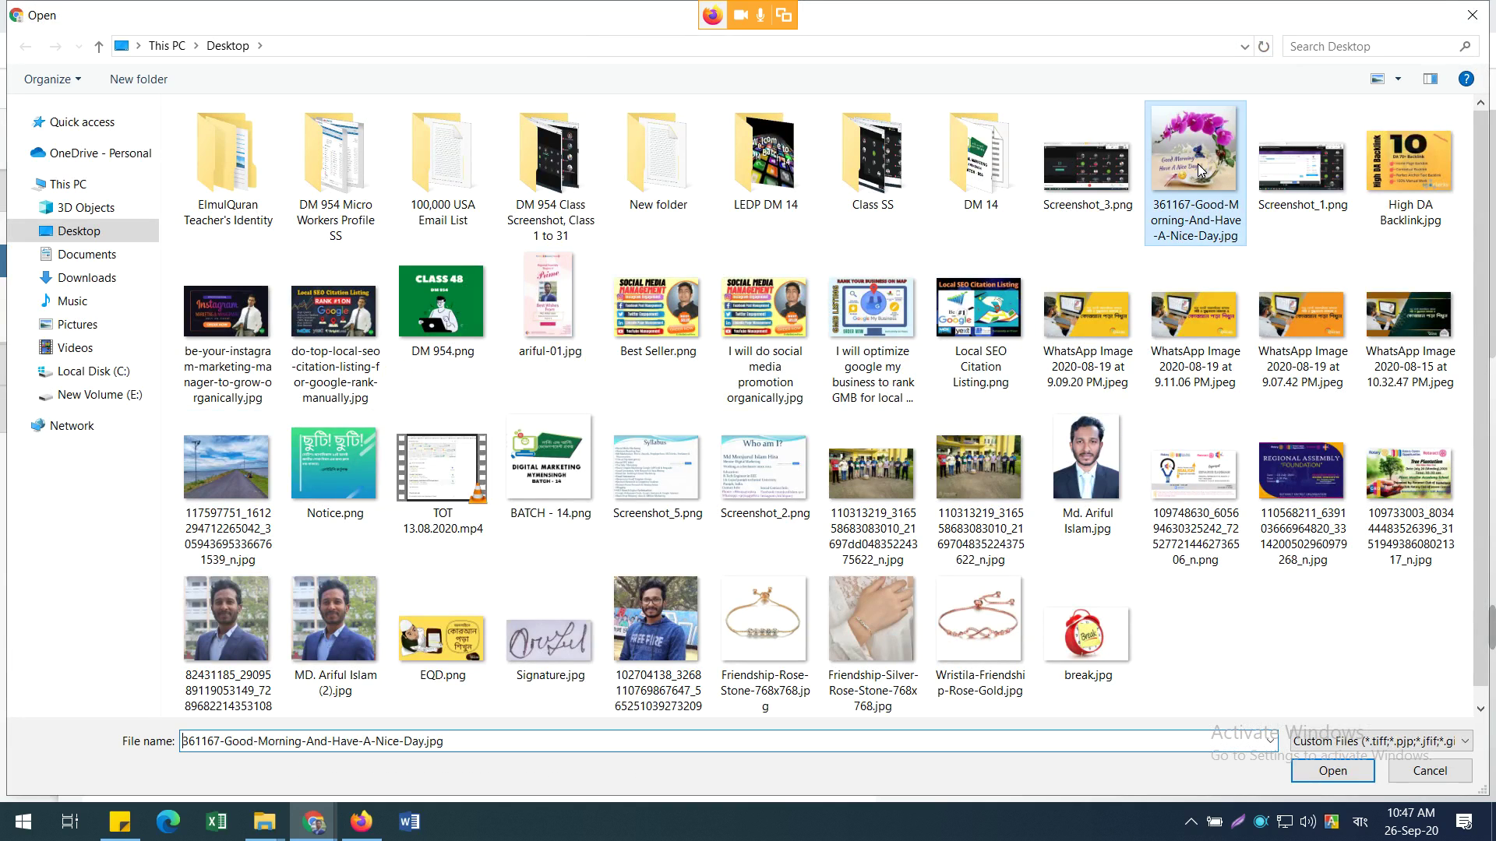
pyautogui.doubleClick(1199, 171)
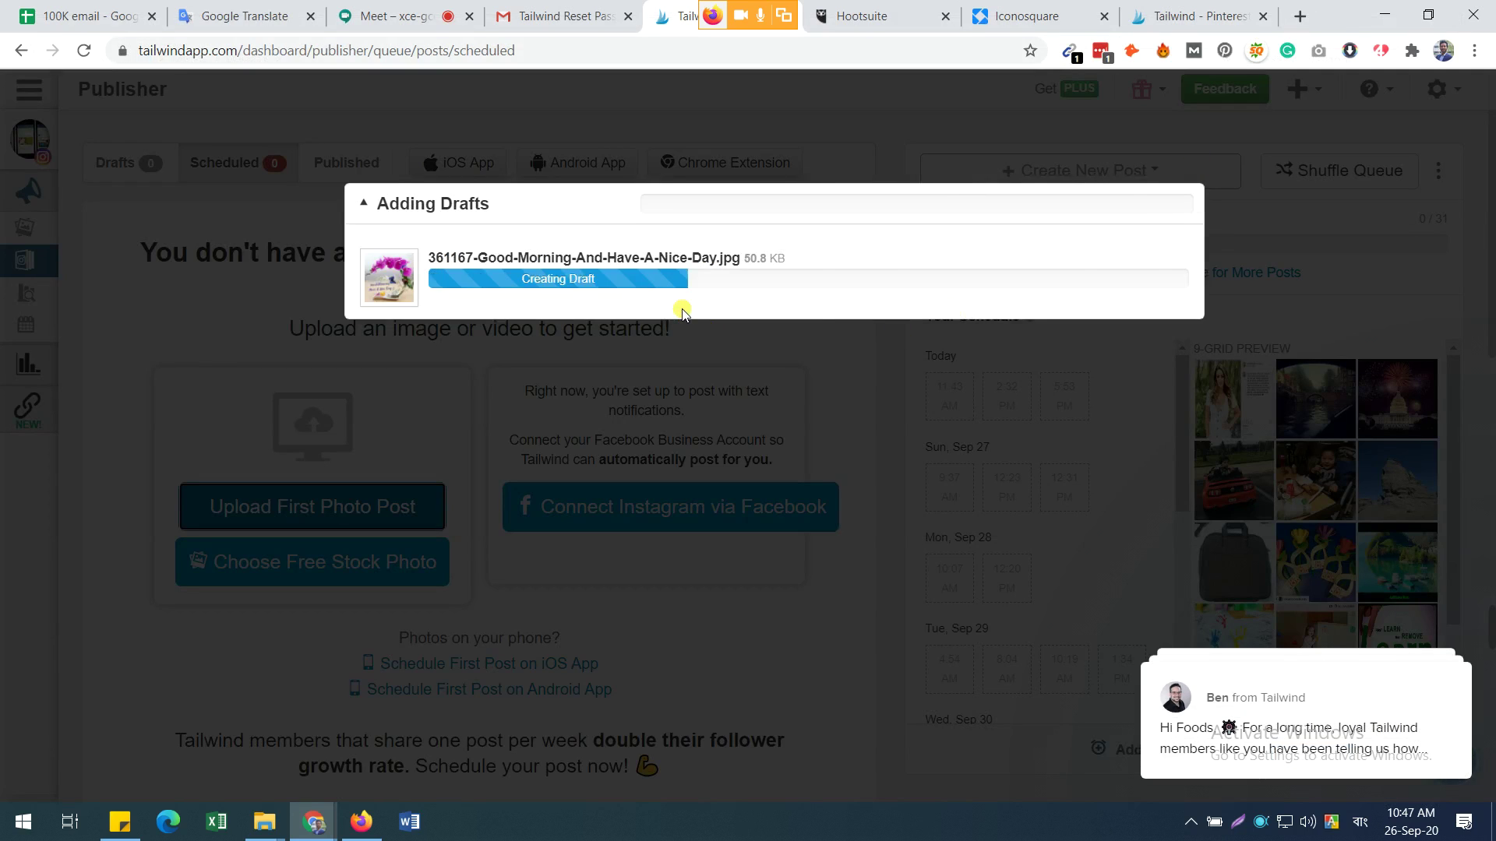
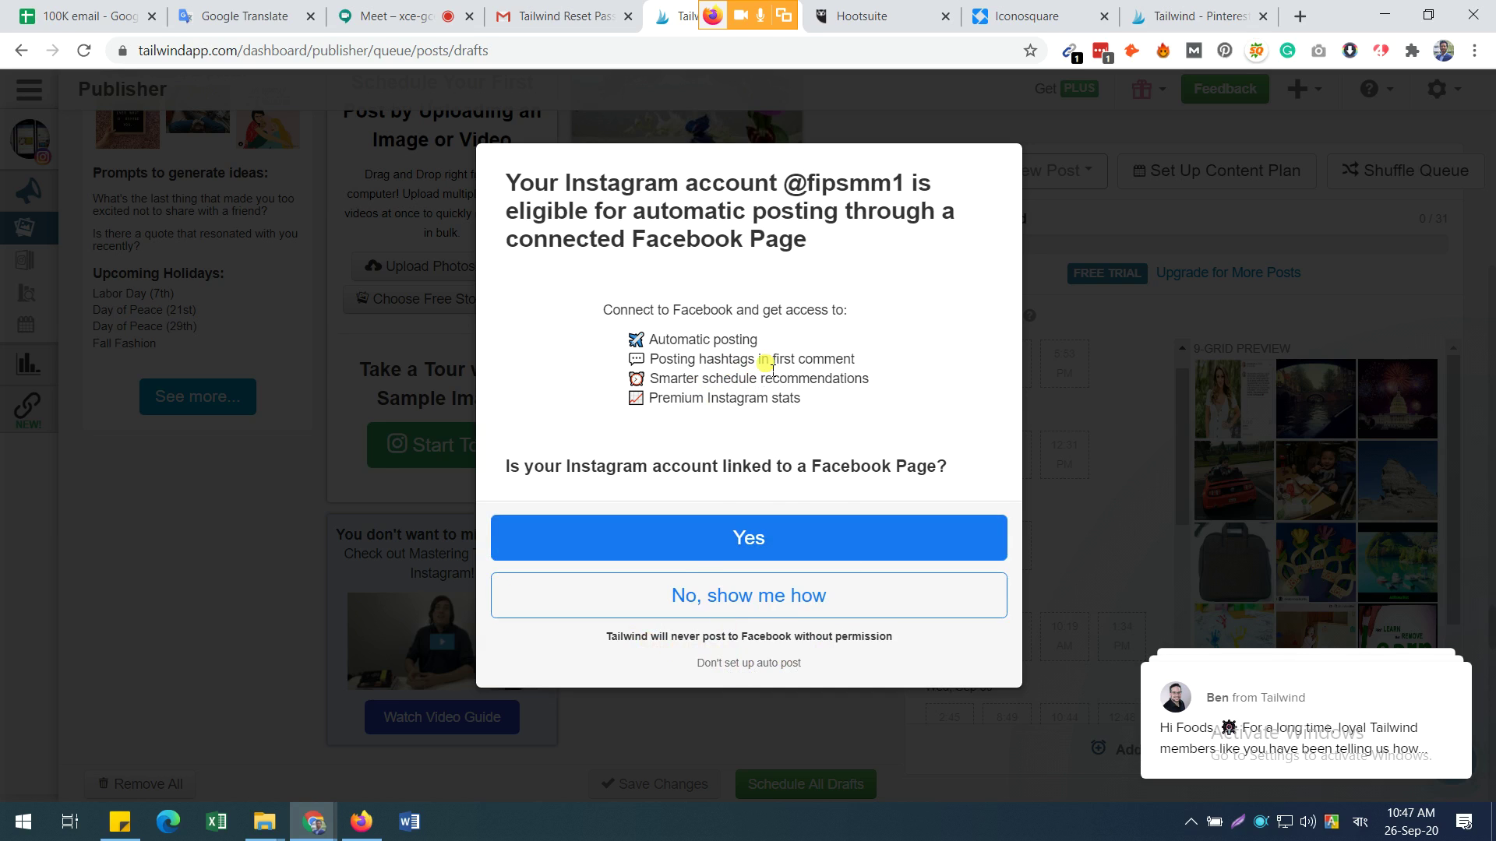
# Step: Decline Instagram auto-posting, confirm skipping it for now, and return to the Pinterest dashboard
pyautogui.click(771, 668)
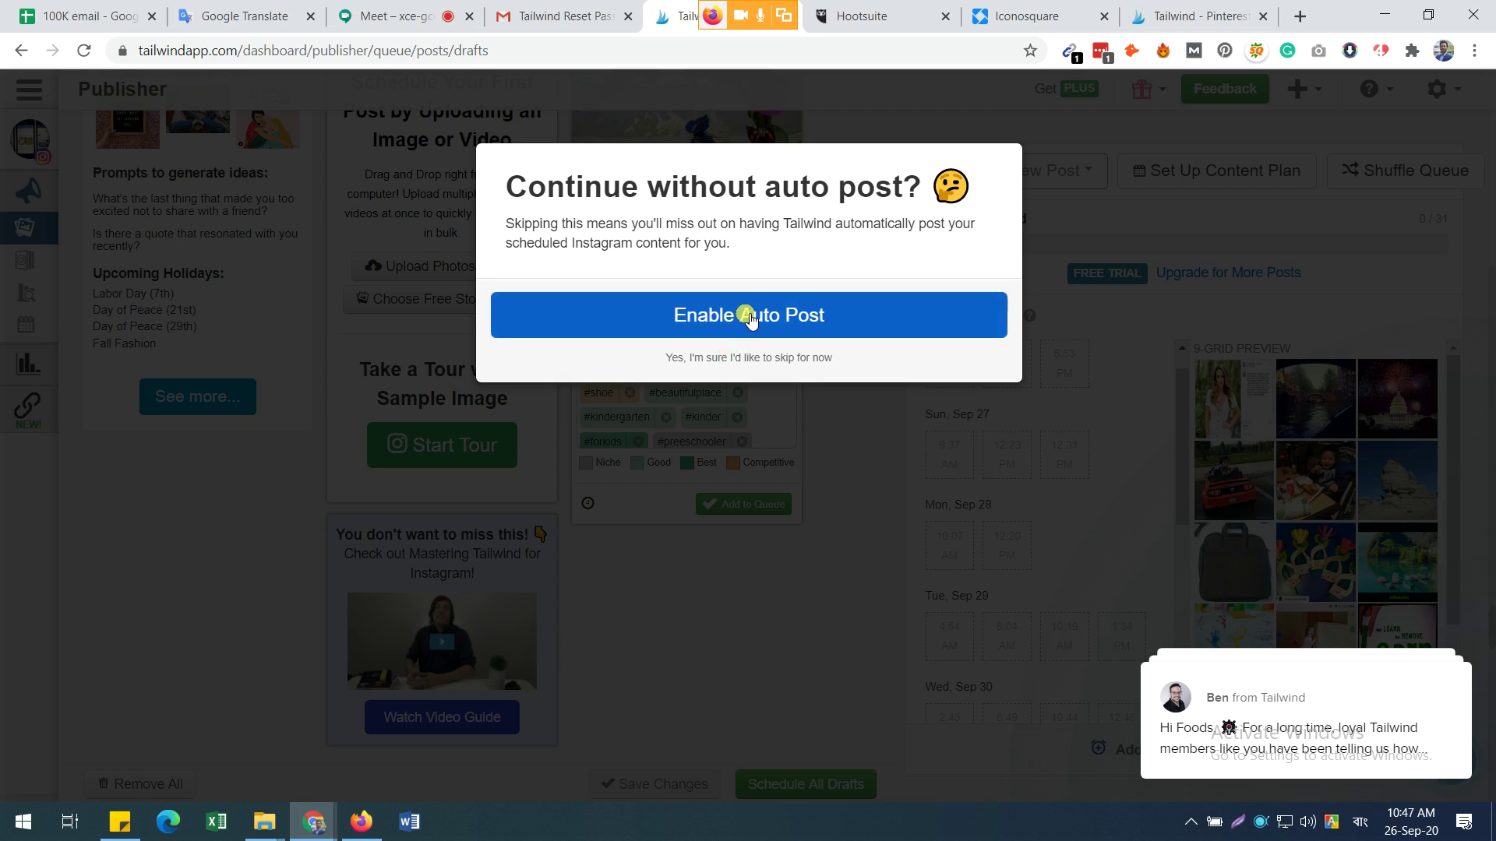
pyautogui.click(762, 366)
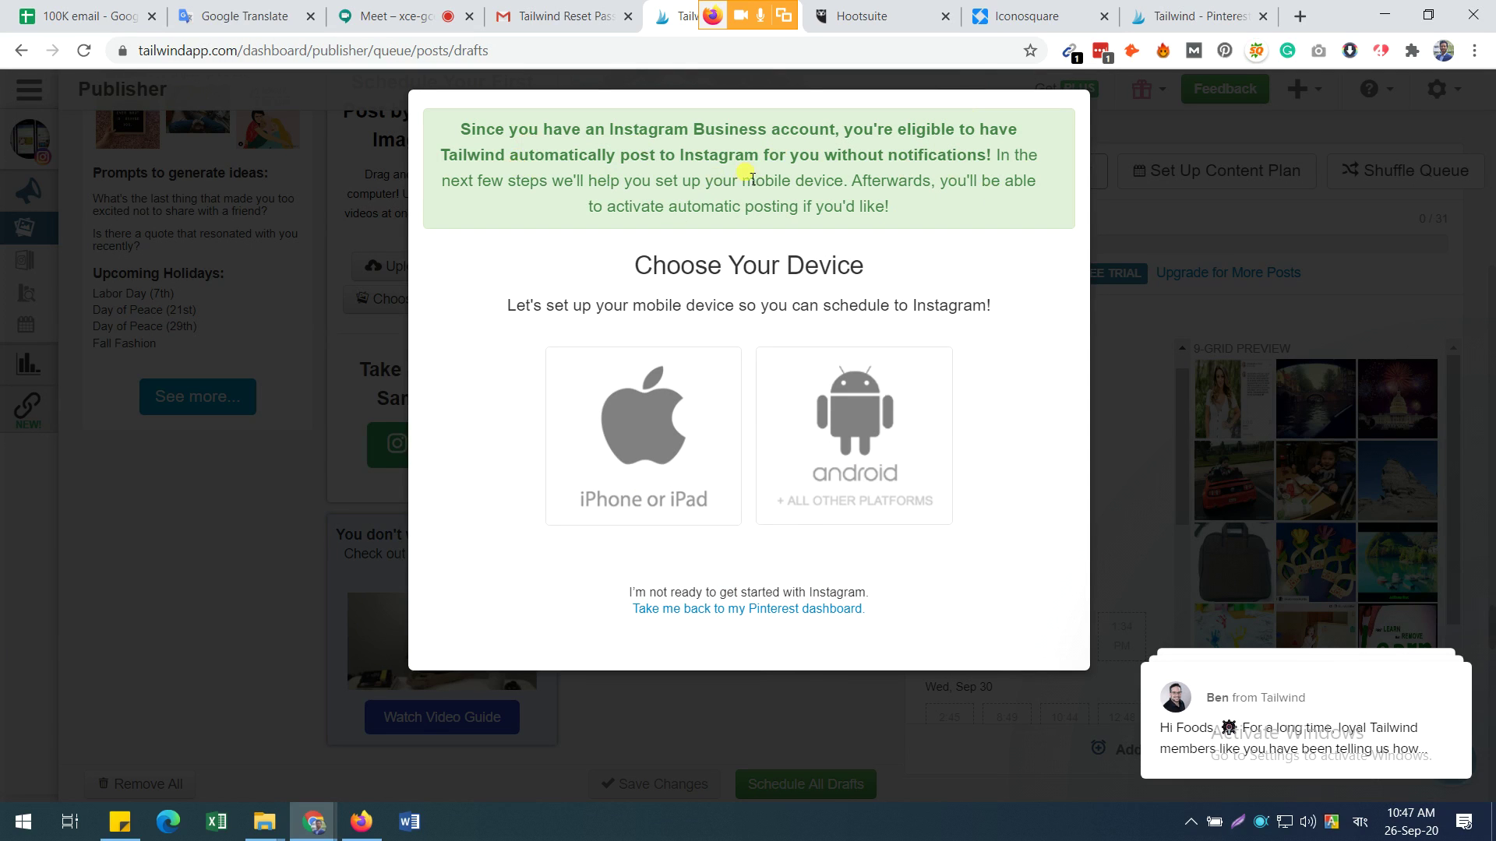
pyautogui.moveTo(469, 132); pyautogui.dragTo(828, 122)
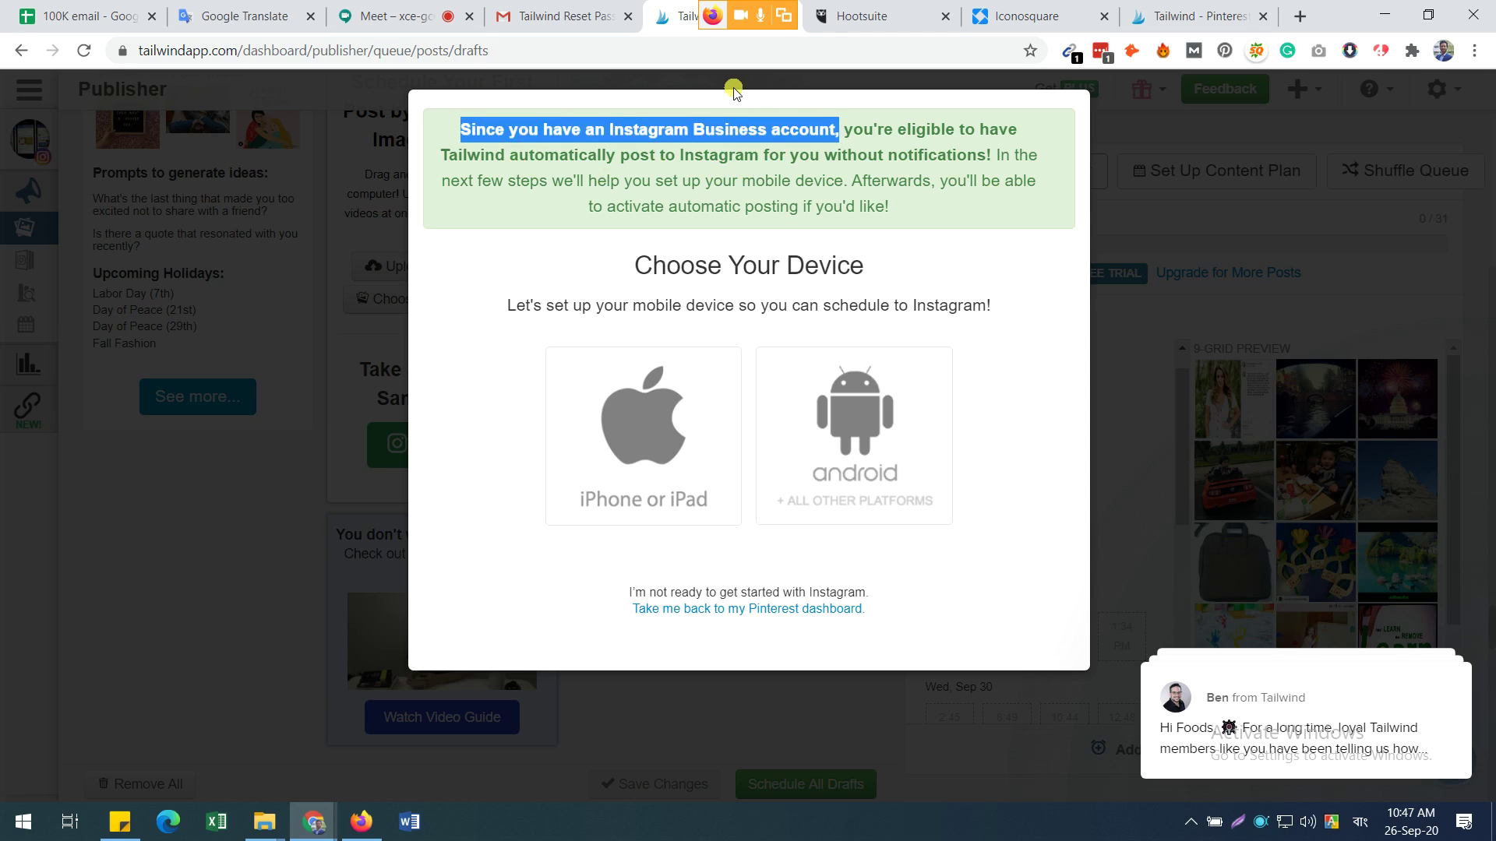
pyautogui.click(556, 204)
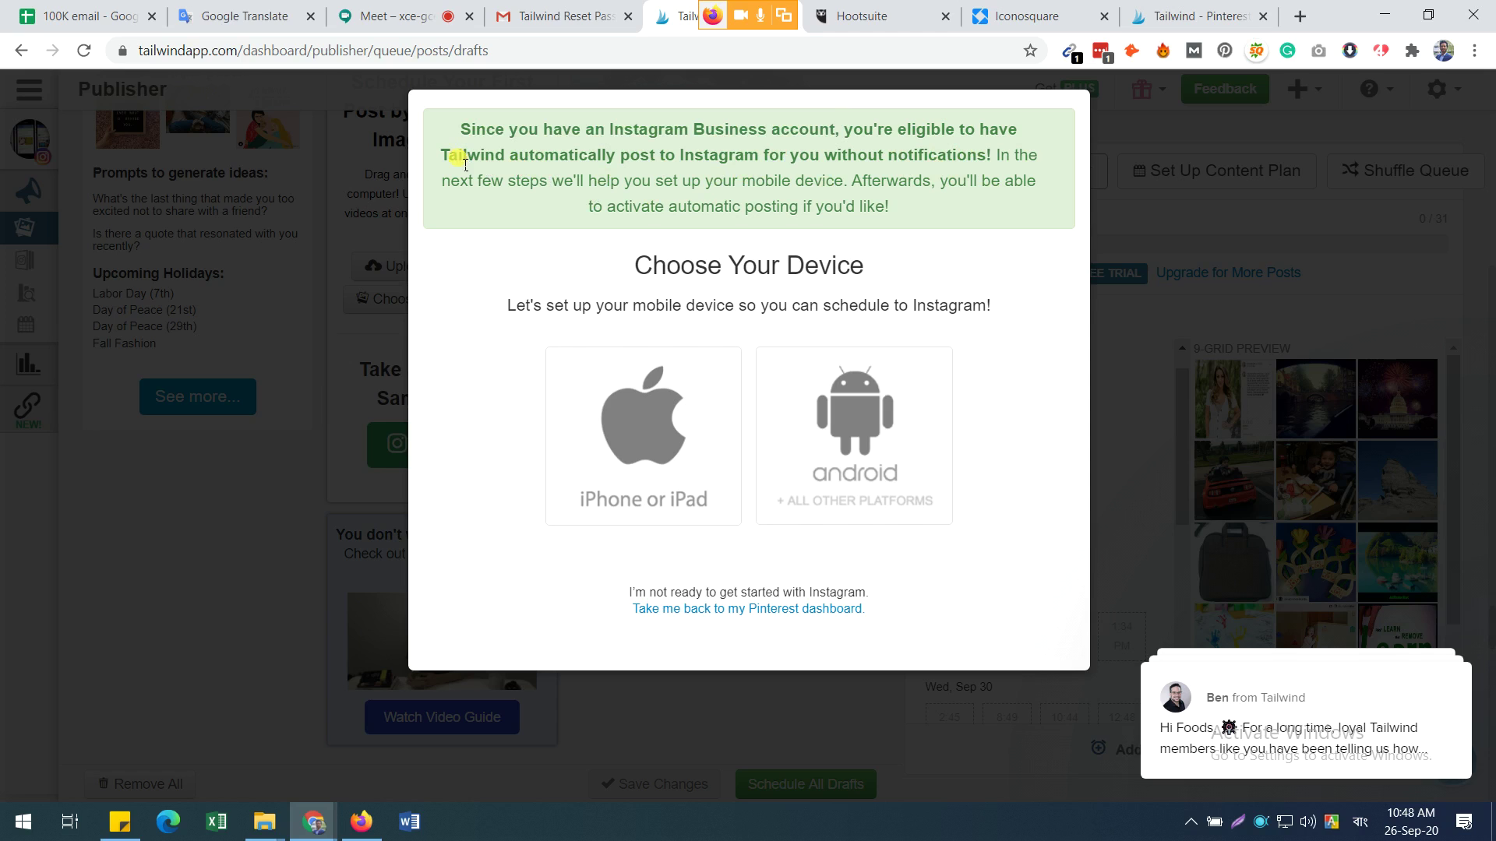
pyautogui.moveTo(450, 160); pyautogui.dragTo(1033, 170)
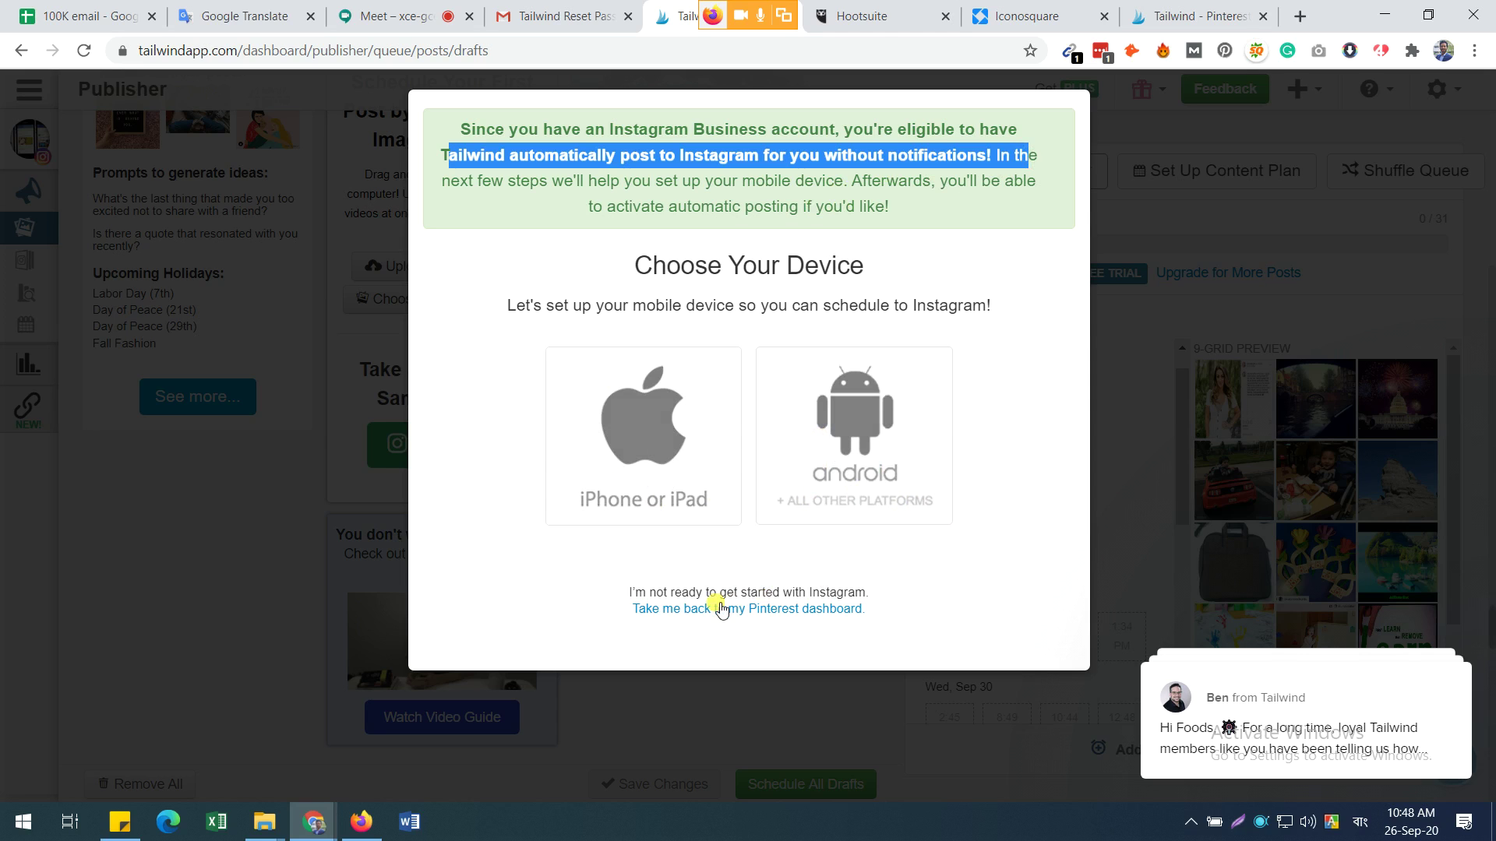
pyautogui.click(682, 609)
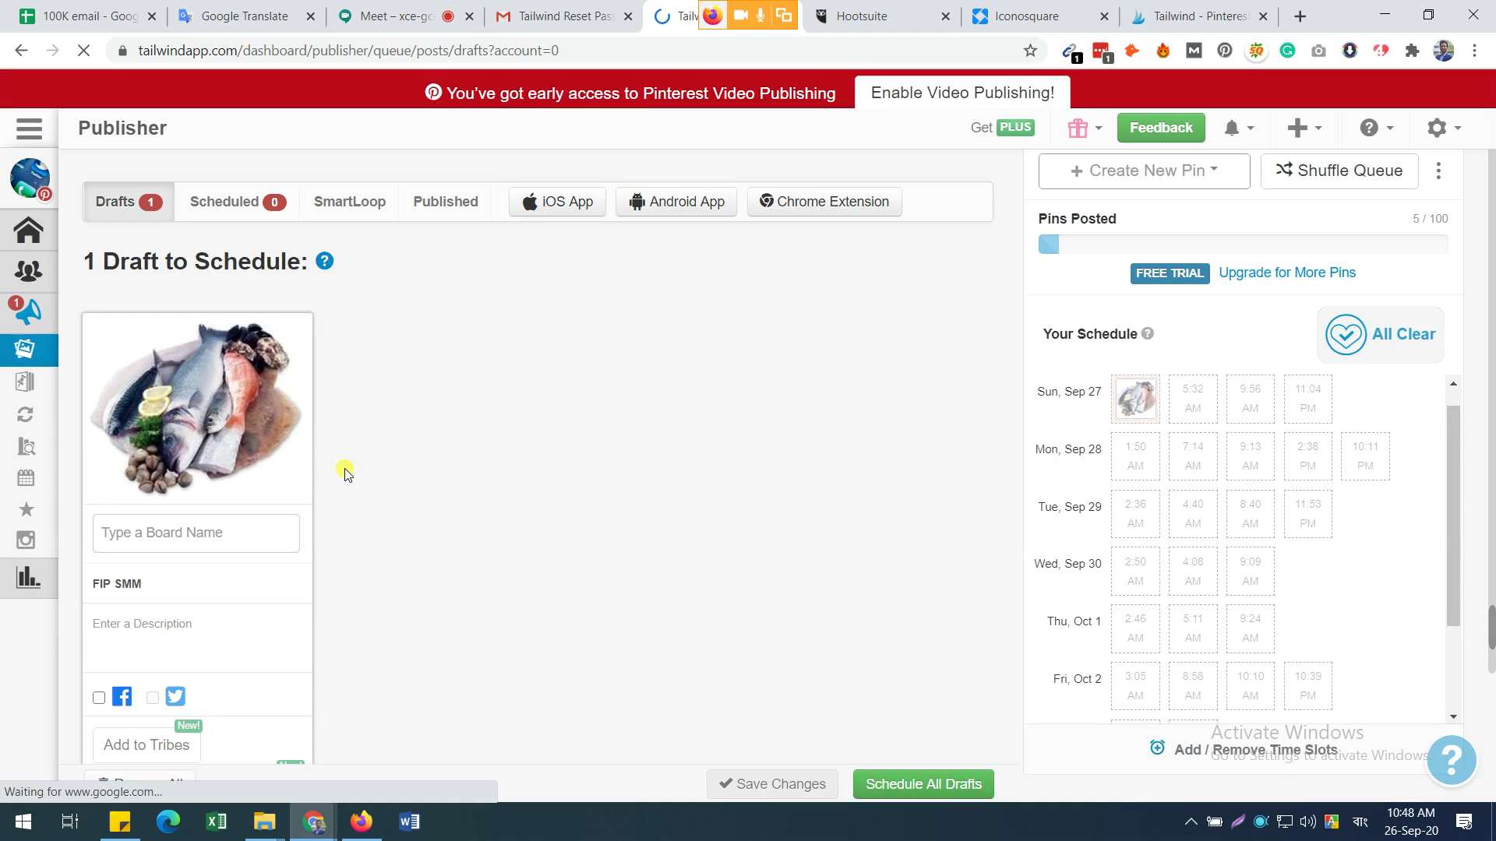
pyautogui.scroll(-2, 341, 483)
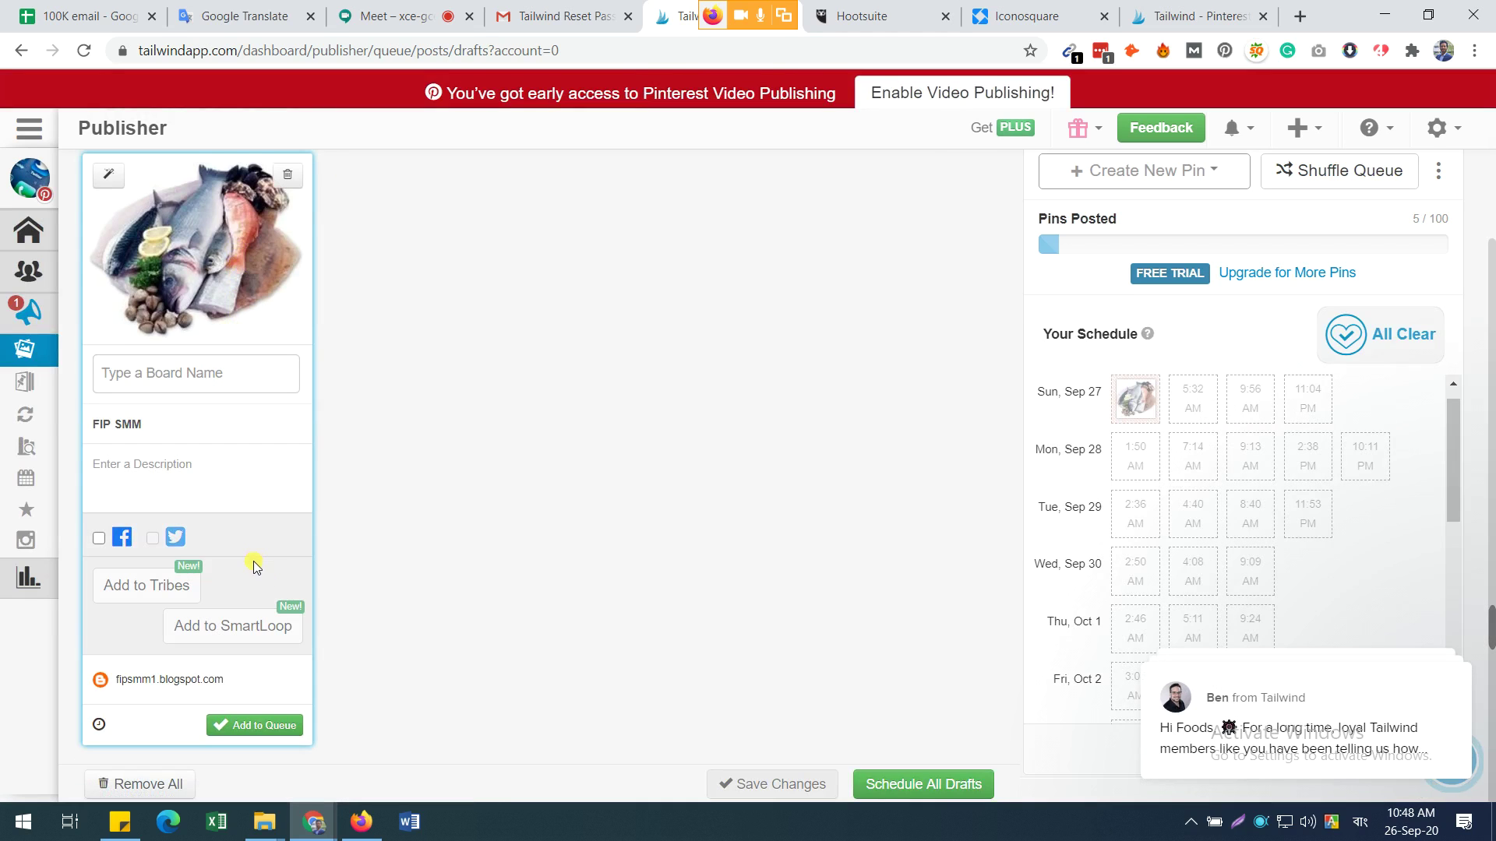
pyautogui.scroll(2, 220, 581)
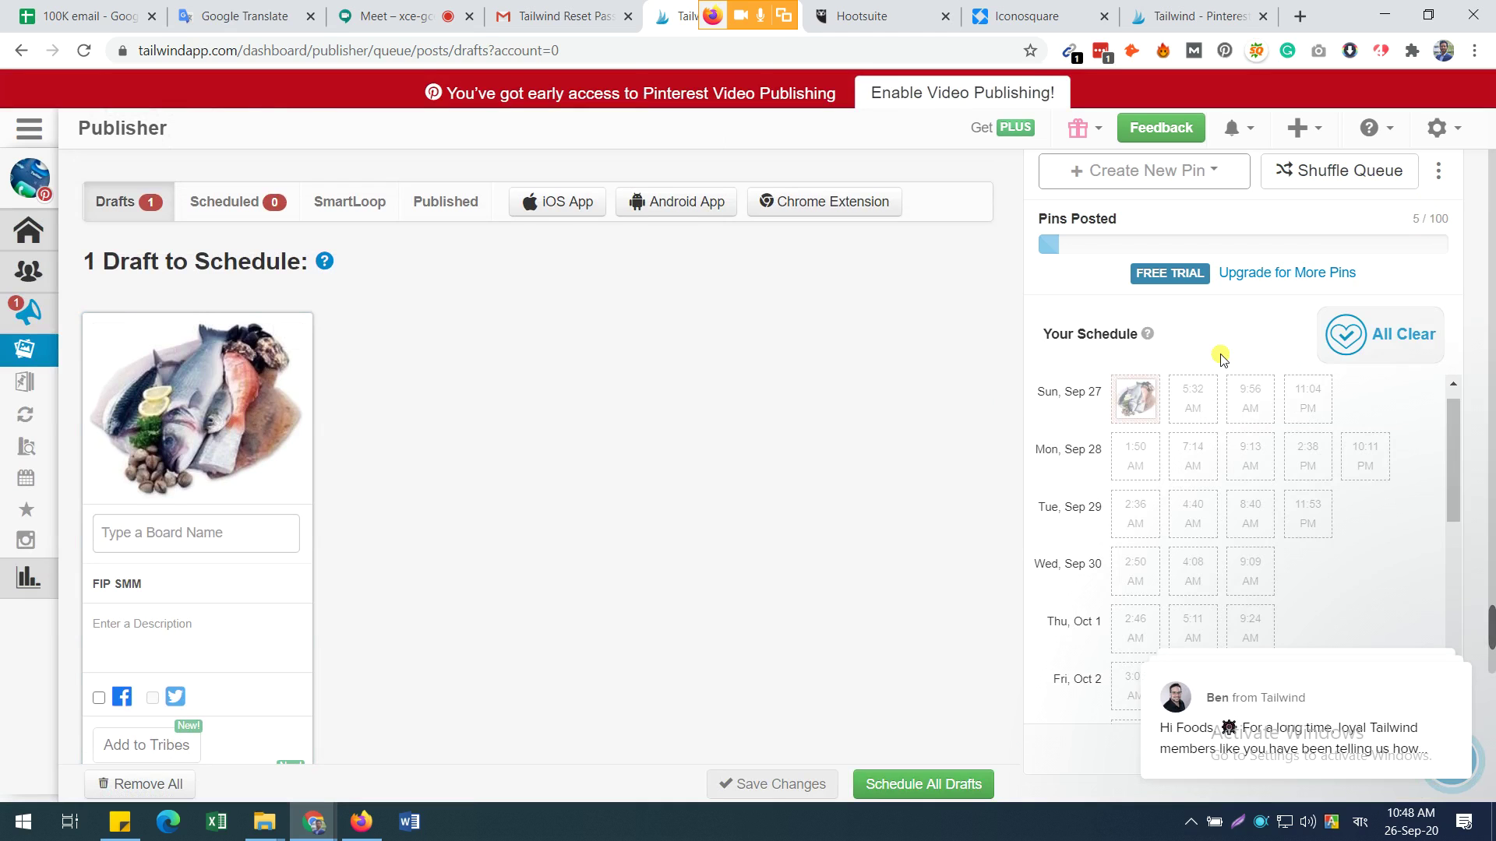
pyautogui.scroll(-7, 1216, 459)
pyautogui.scroll(7, 1202, 496)
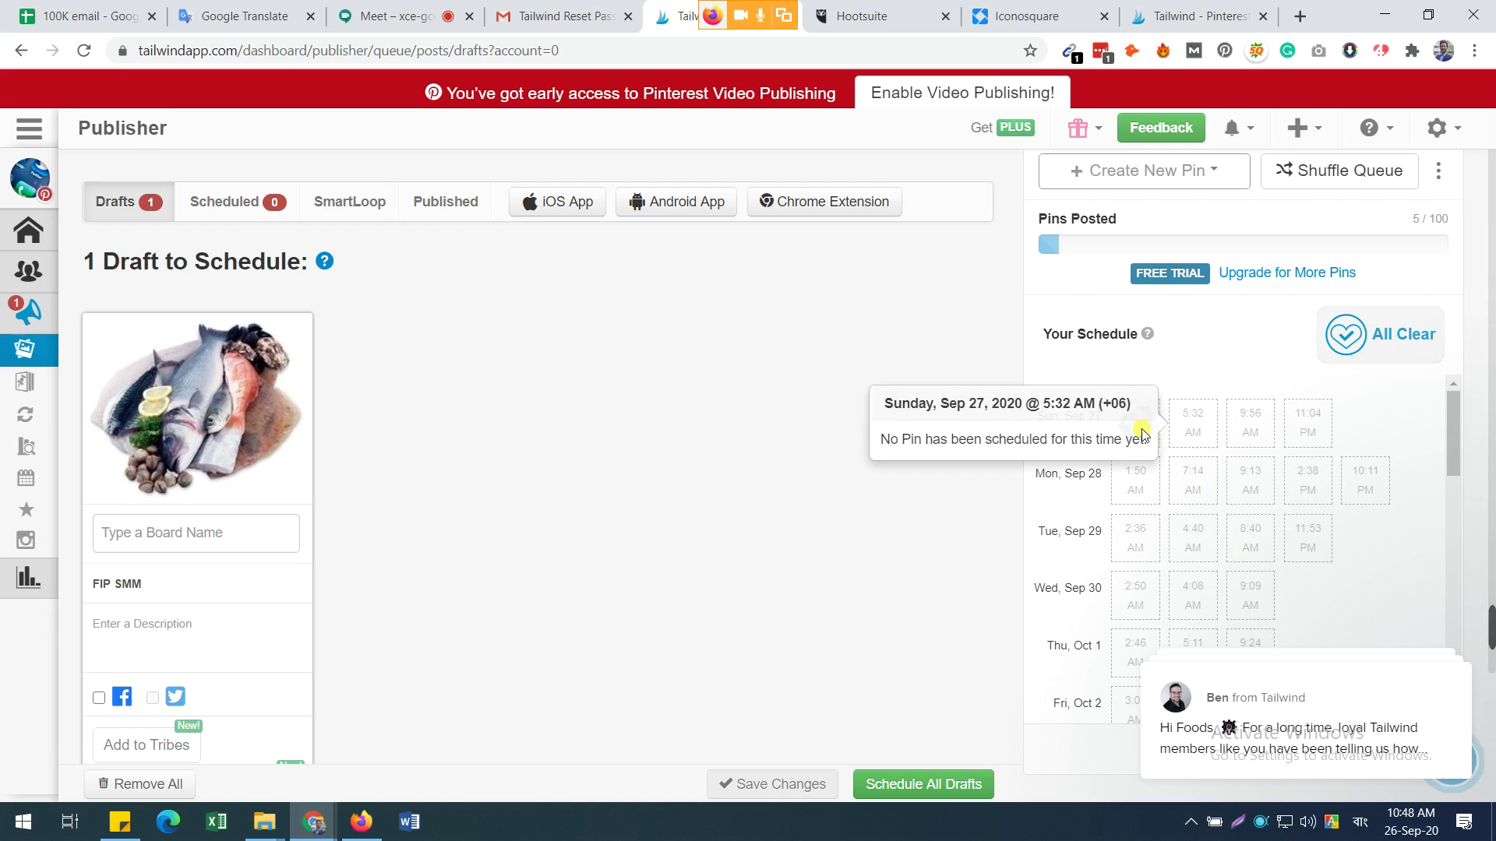
pyautogui.moveTo(1142, 434)
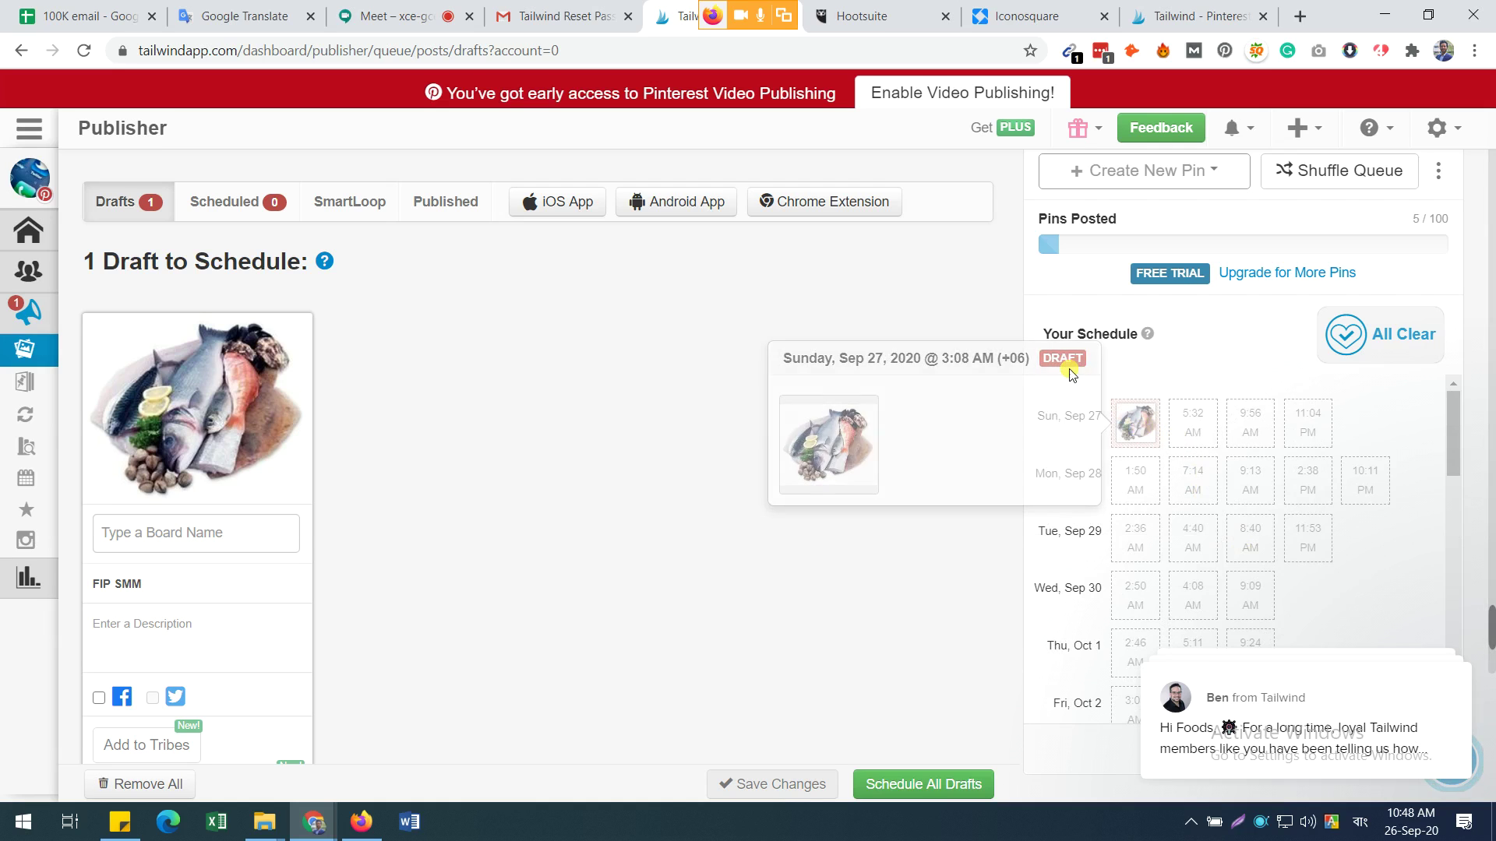
pyautogui.moveTo(1434, 335)
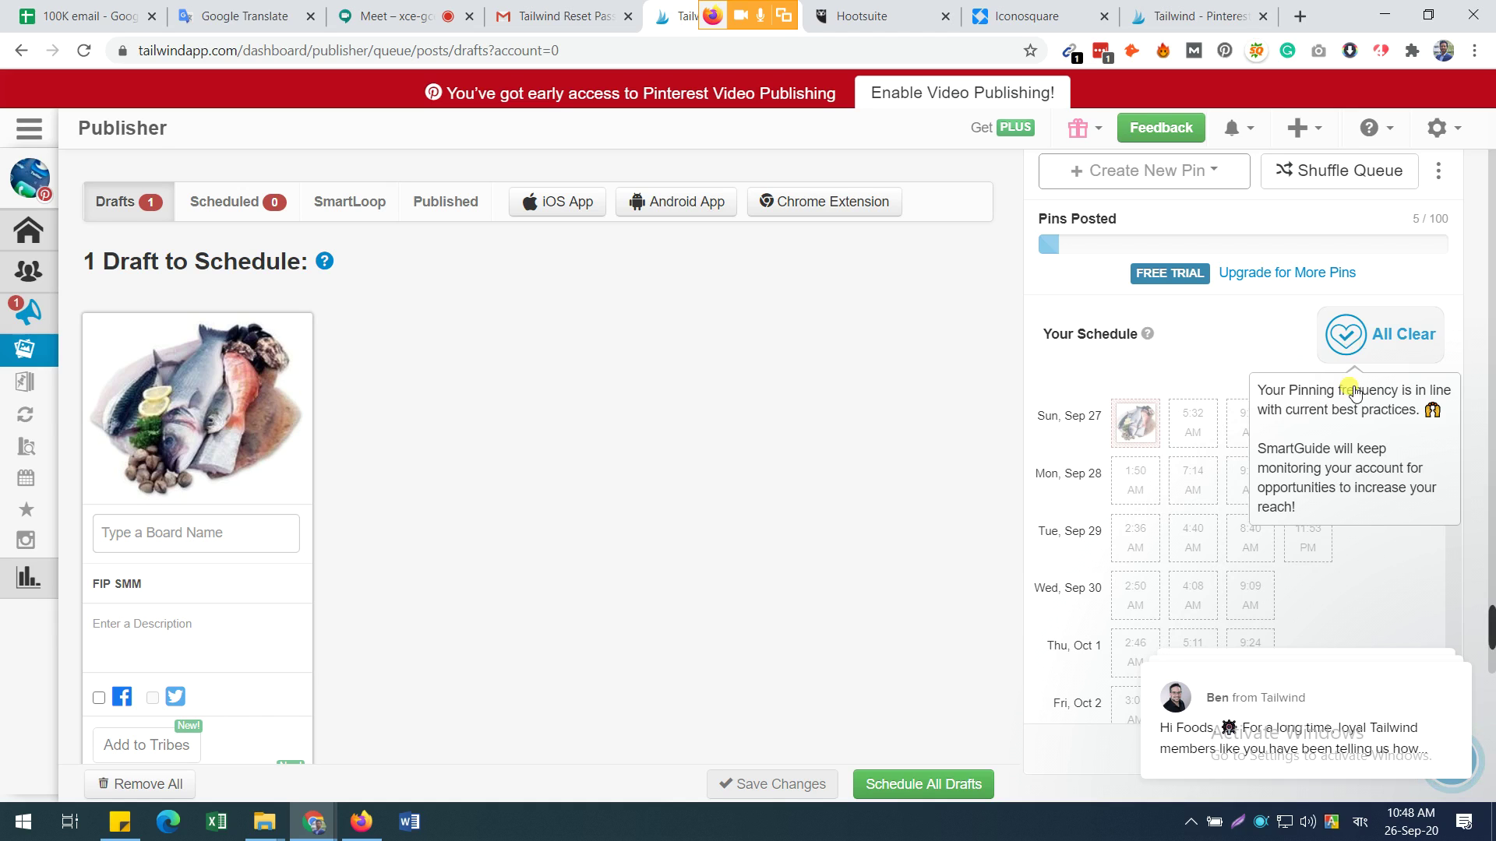
pyautogui.click(1127, 440)
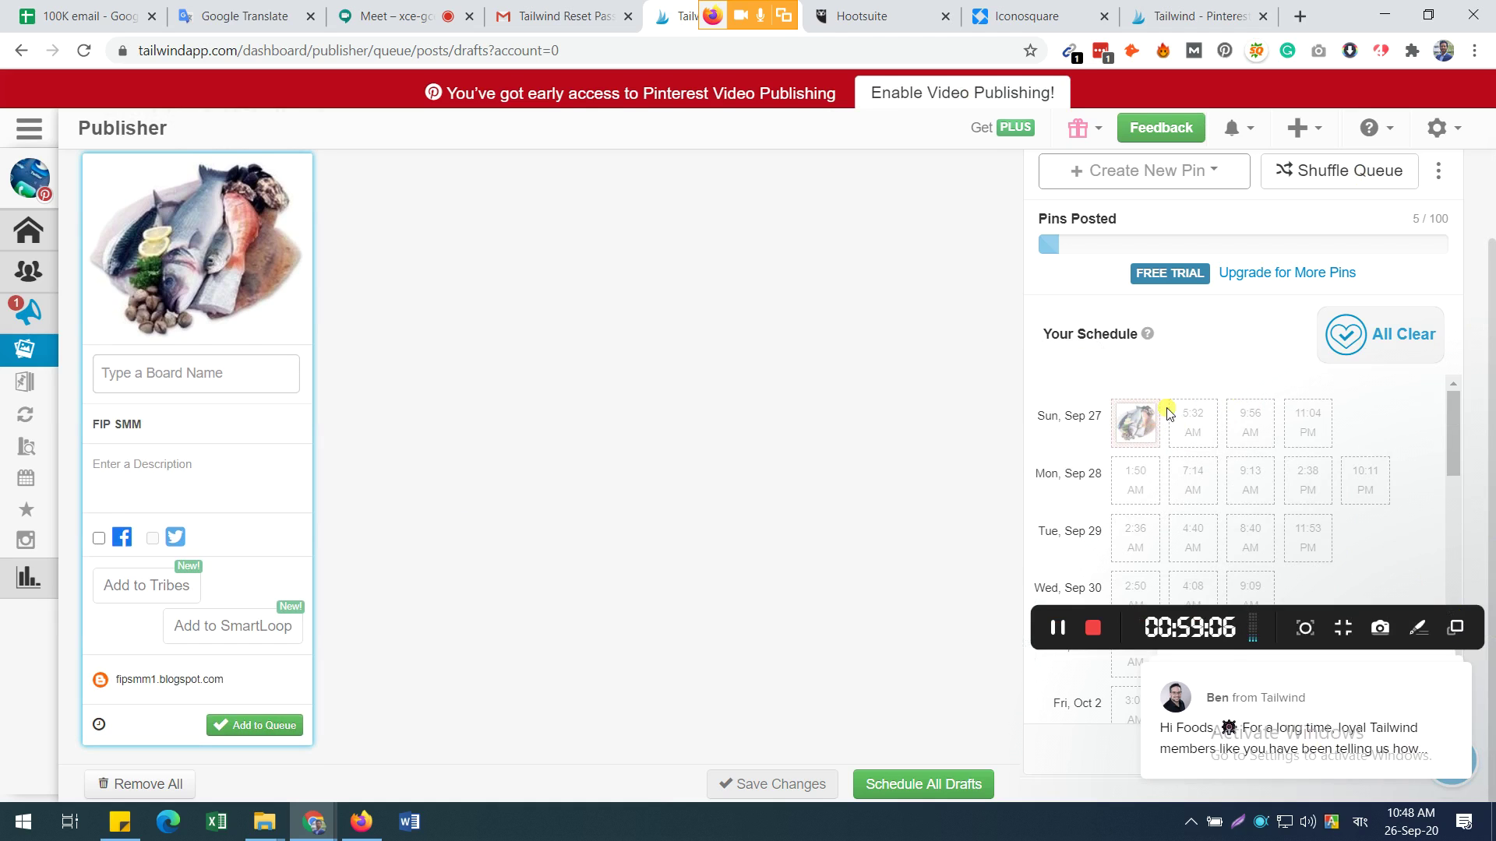
pyautogui.moveTo(1154, 418)
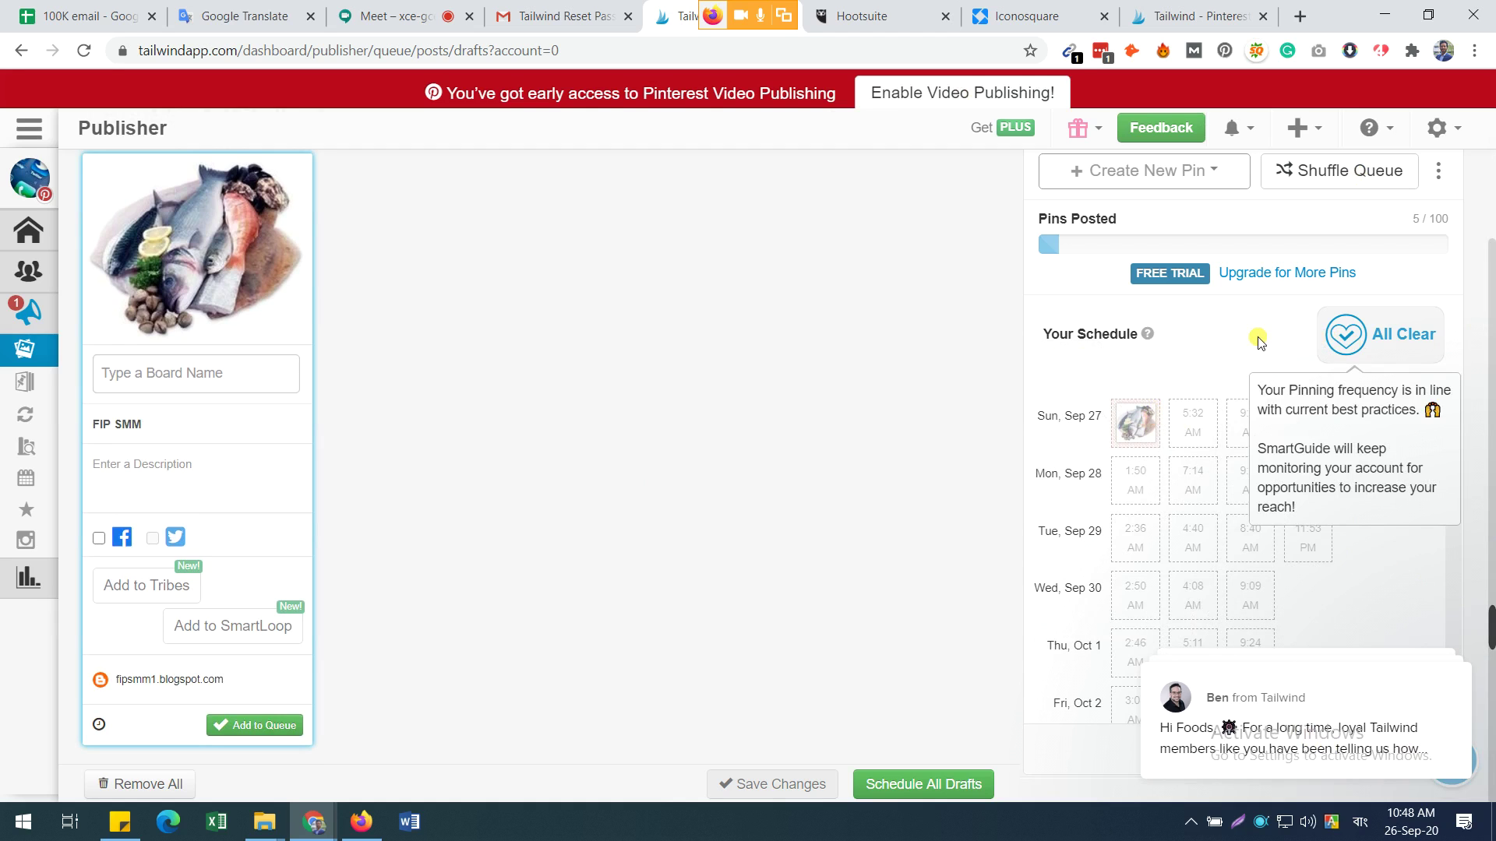
pyautogui.scroll(-12, 1229, 568)
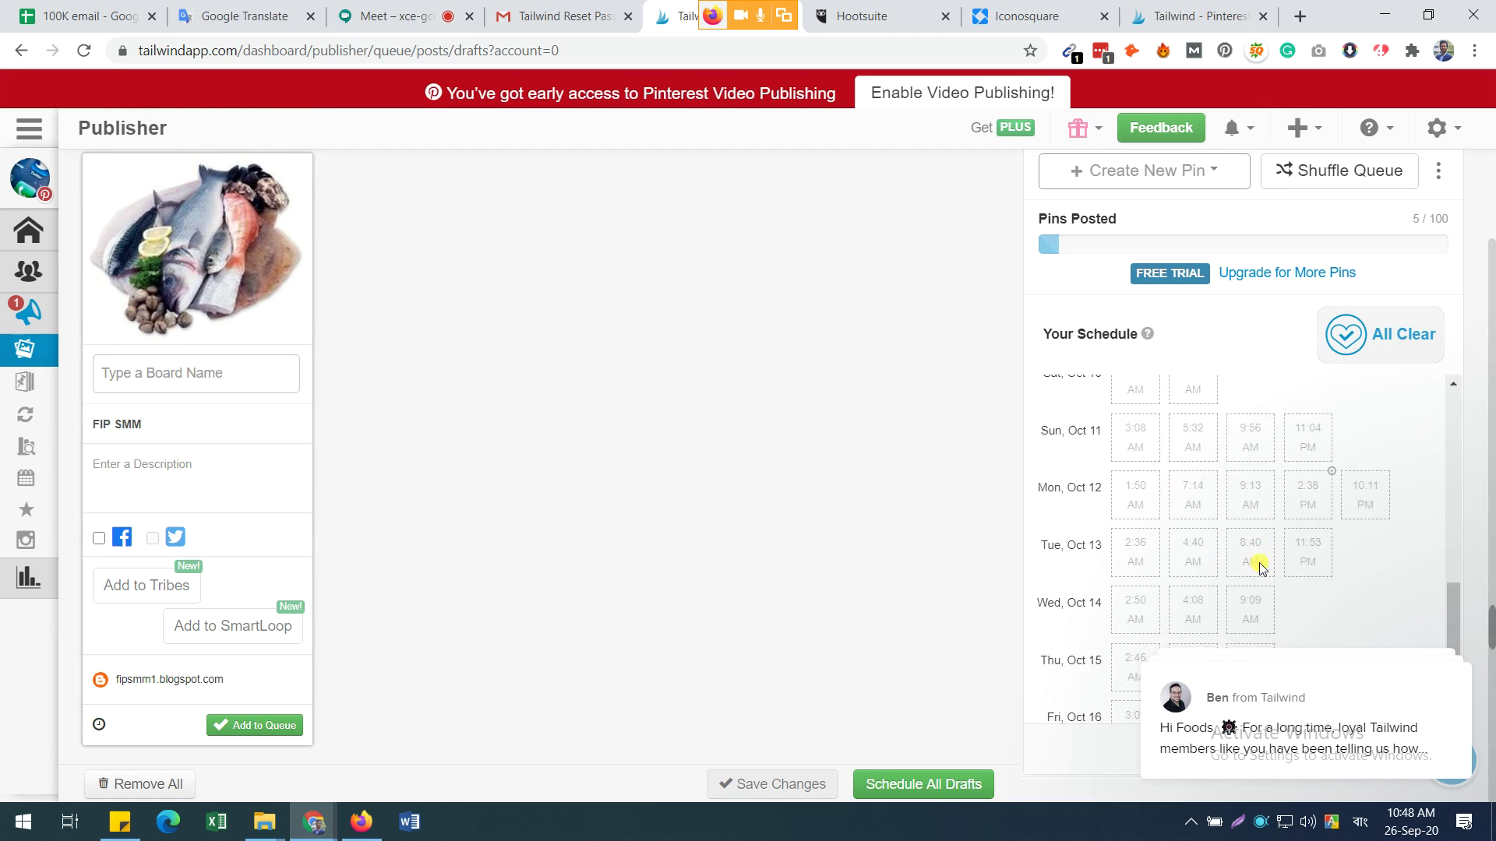
pyautogui.scroll(12, 1261, 545)
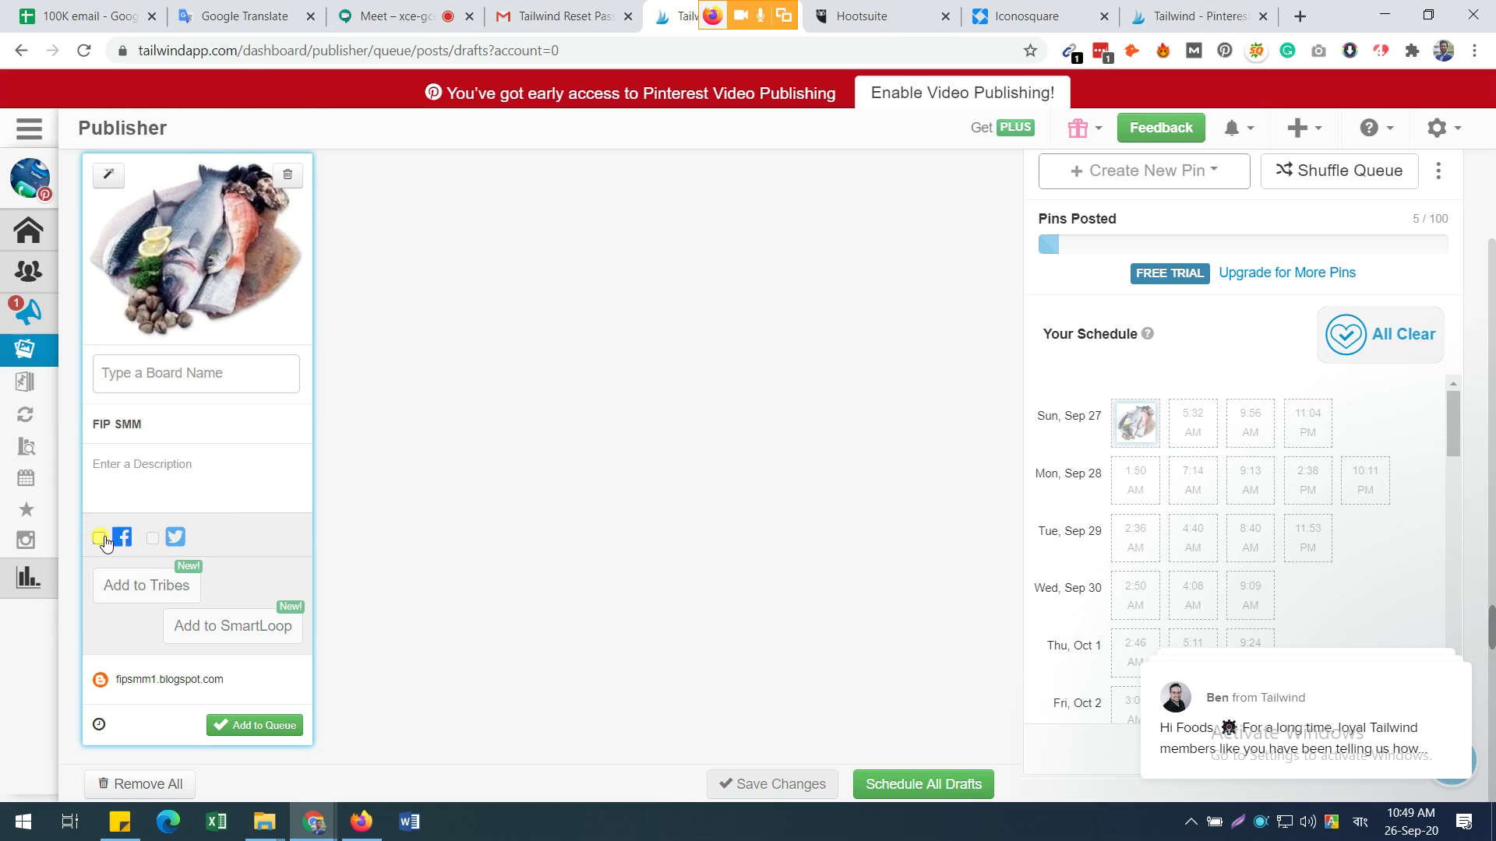
# Step: Close the Facebook authorization page and delete the fish-photo draft
pyautogui.click(100, 537)
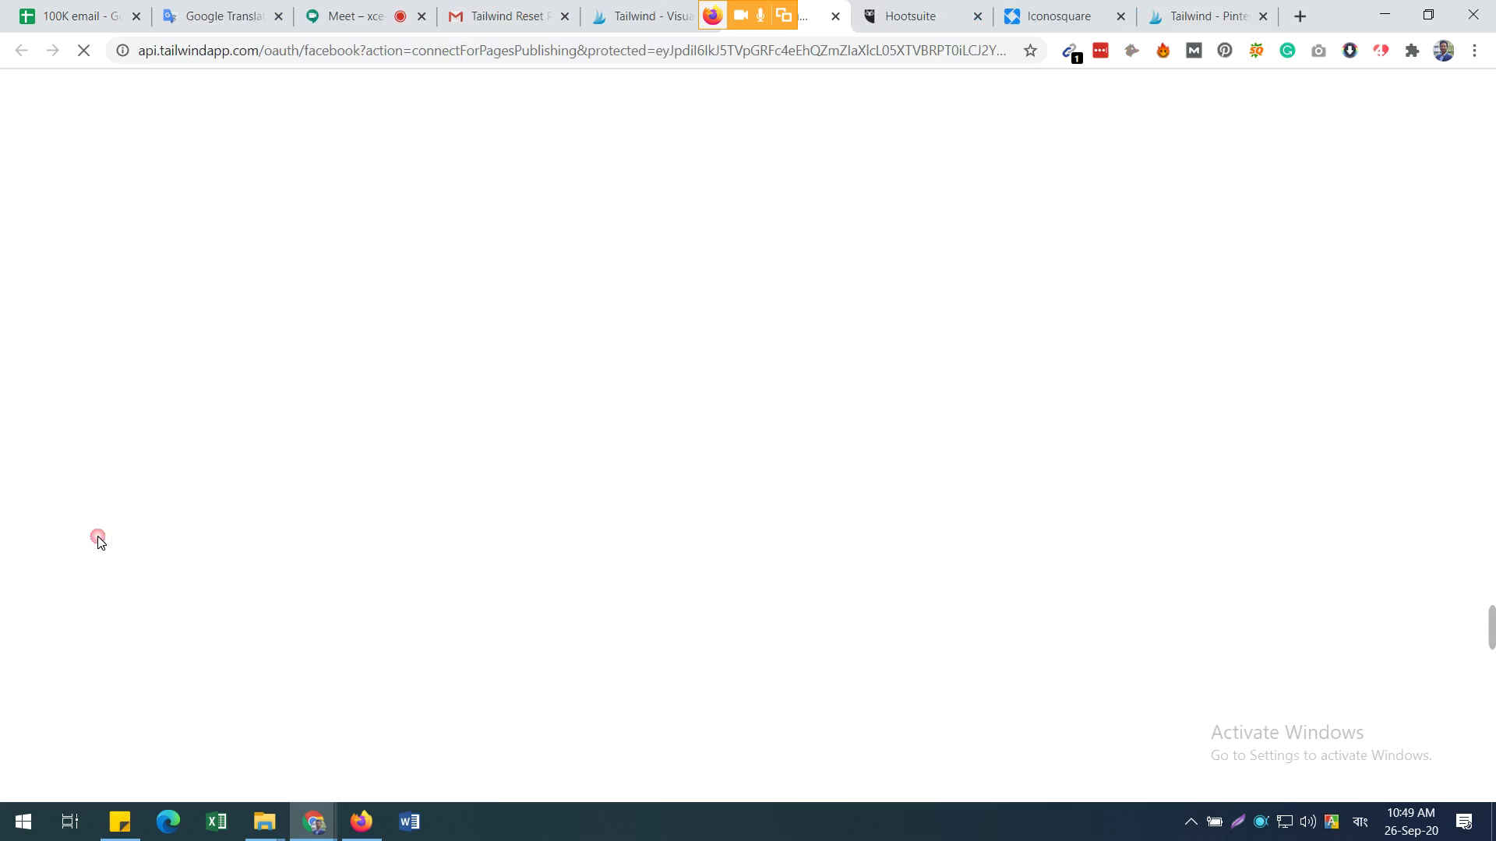
pyautogui.click(841, 16)
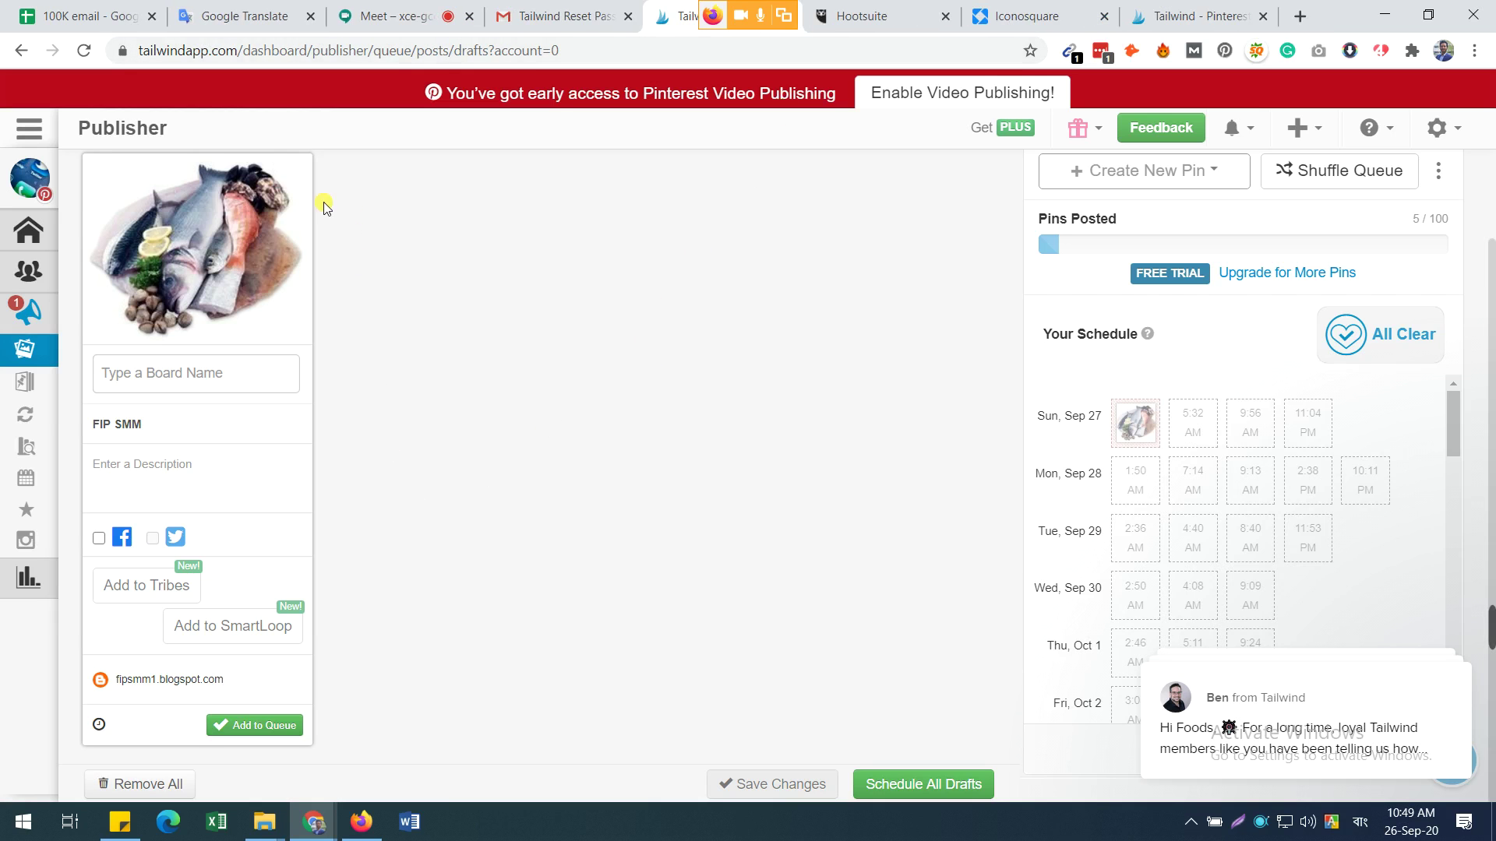
pyautogui.click(286, 176)
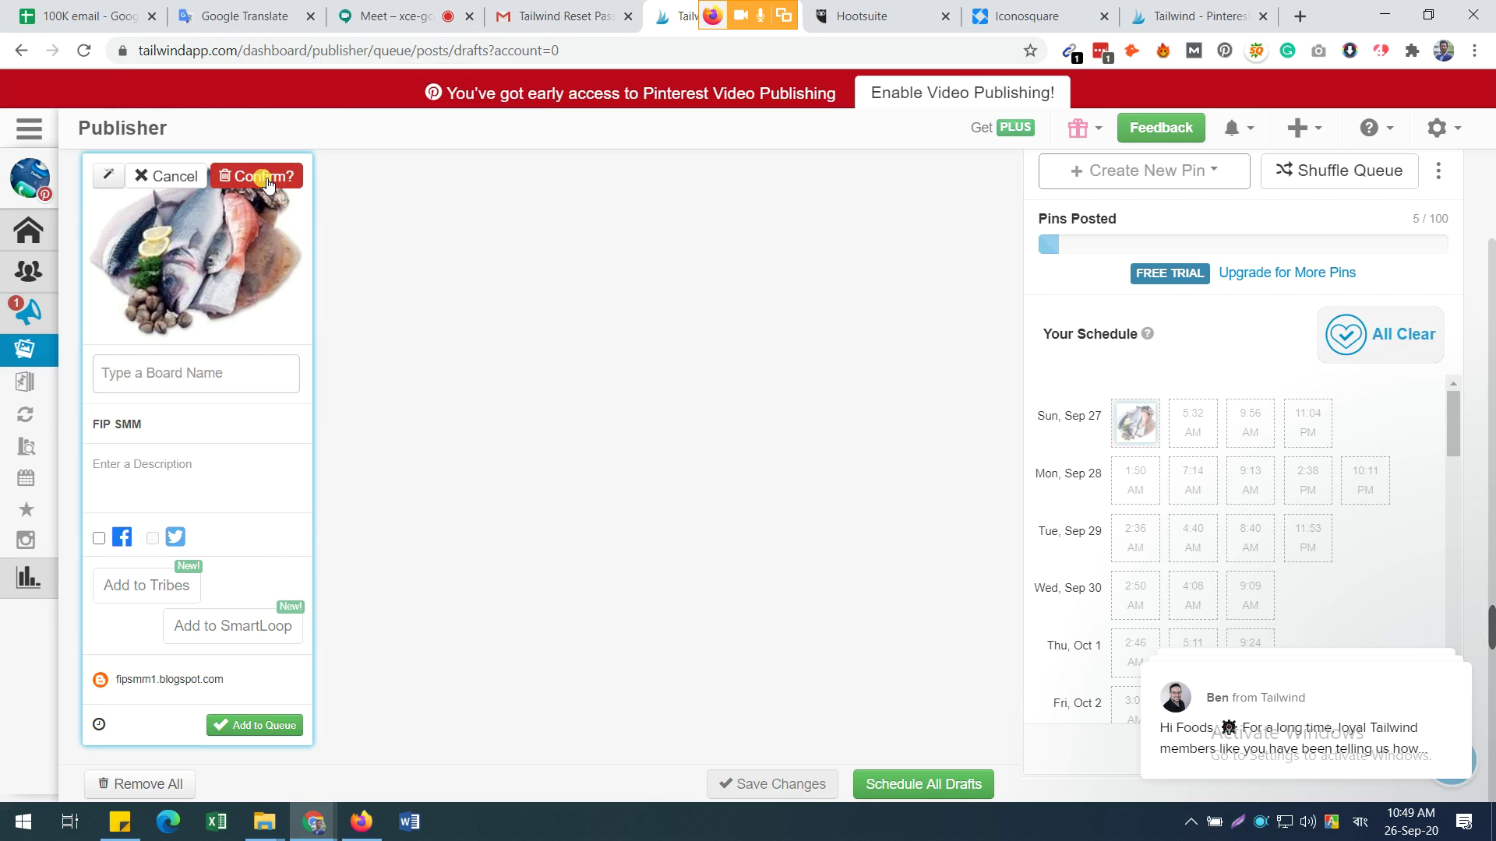
pyautogui.click(267, 179)
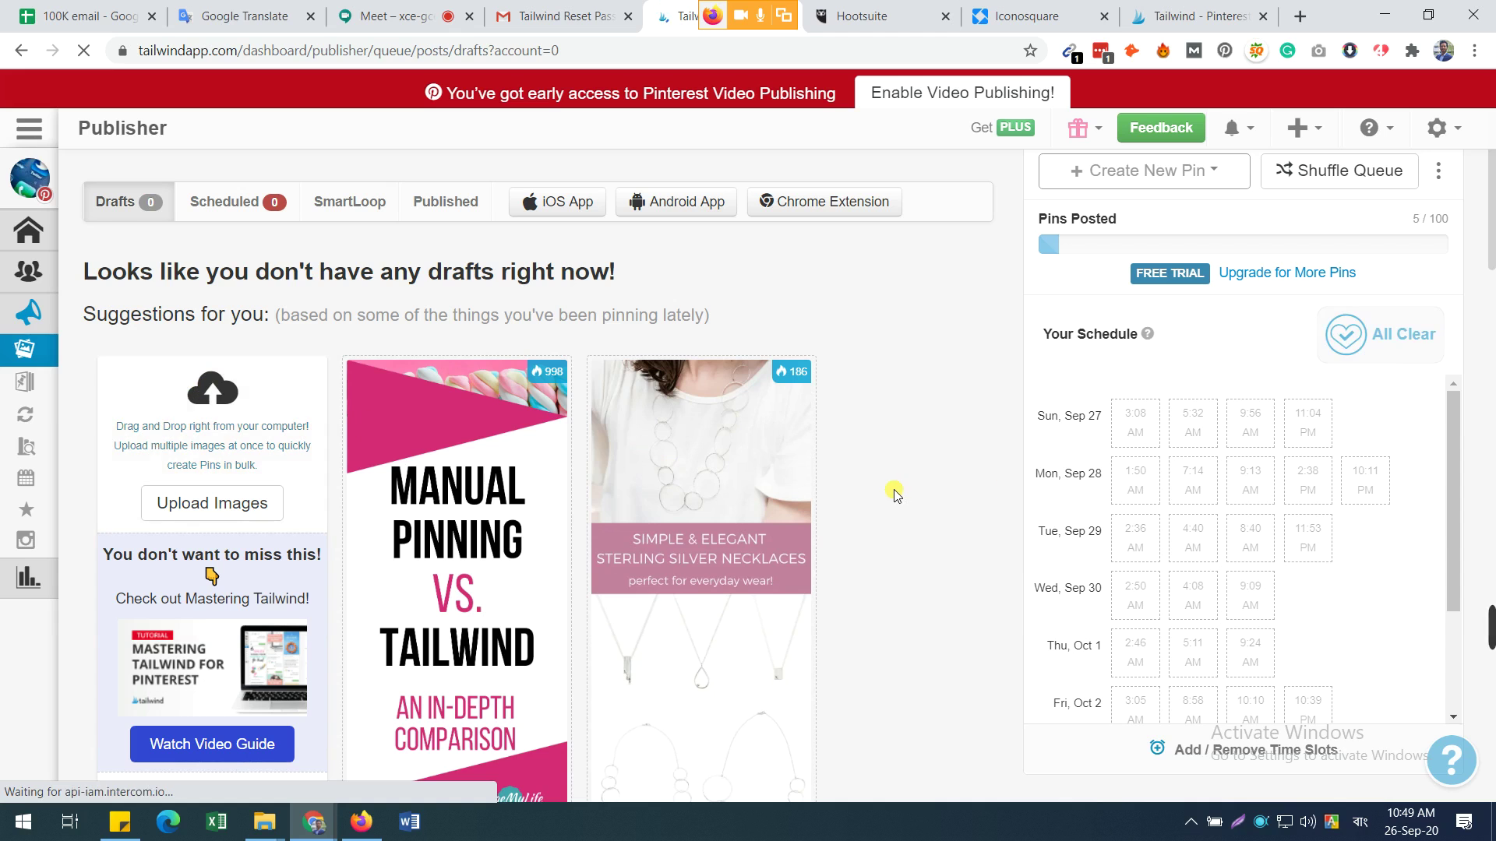
# Step: Upload the orchid Good Morning JPG from the Desktop as a new draft pin
pyautogui.scroll(-15, 194, 434)
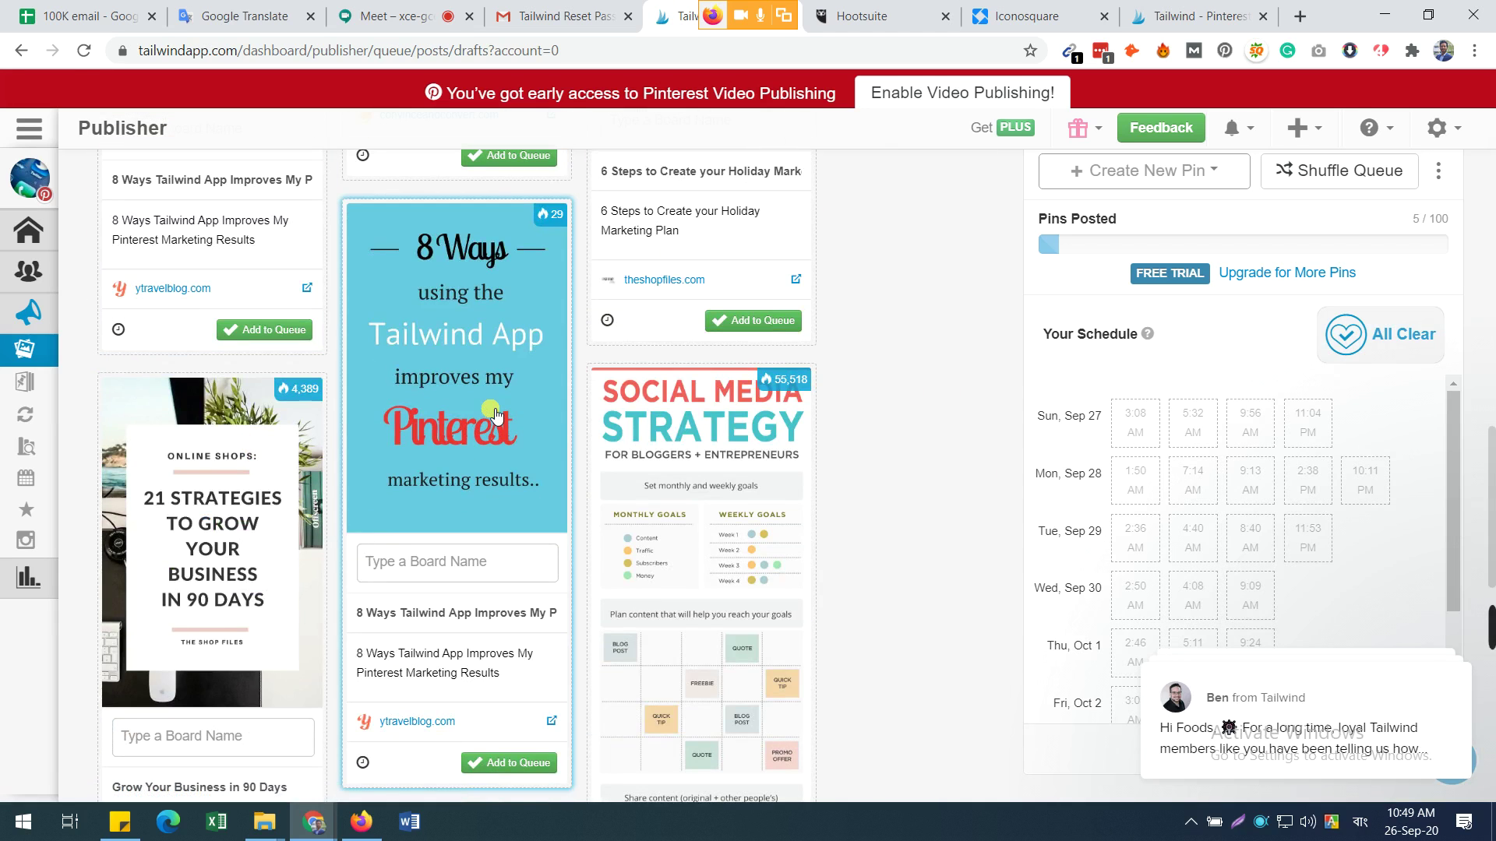
pyautogui.scroll(-1, 490, 428)
pyautogui.scroll(15, 496, 427)
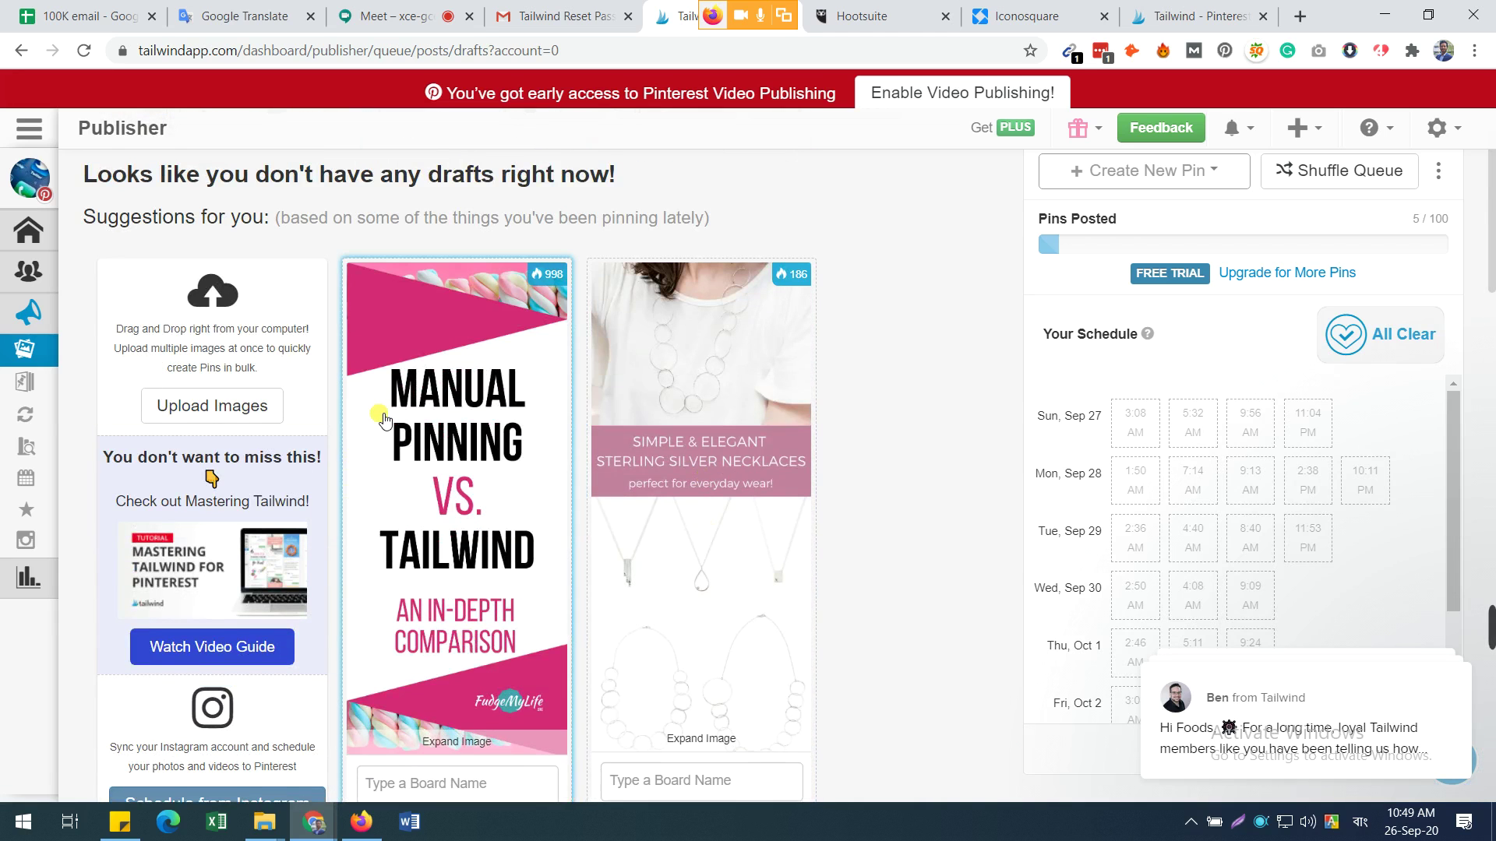
pyautogui.scroll(1, 233, 506)
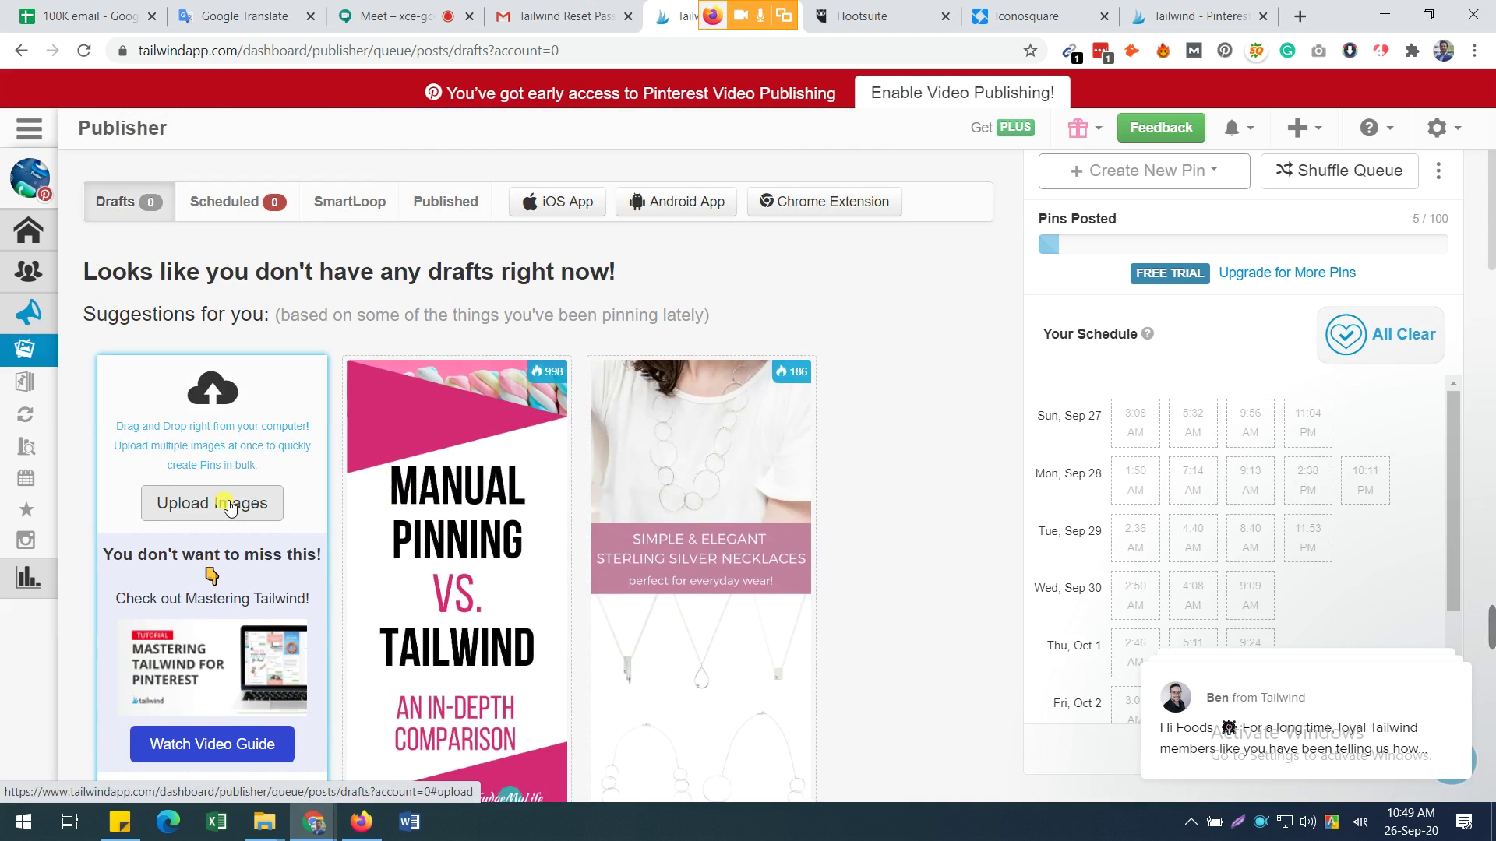
pyautogui.click(228, 505)
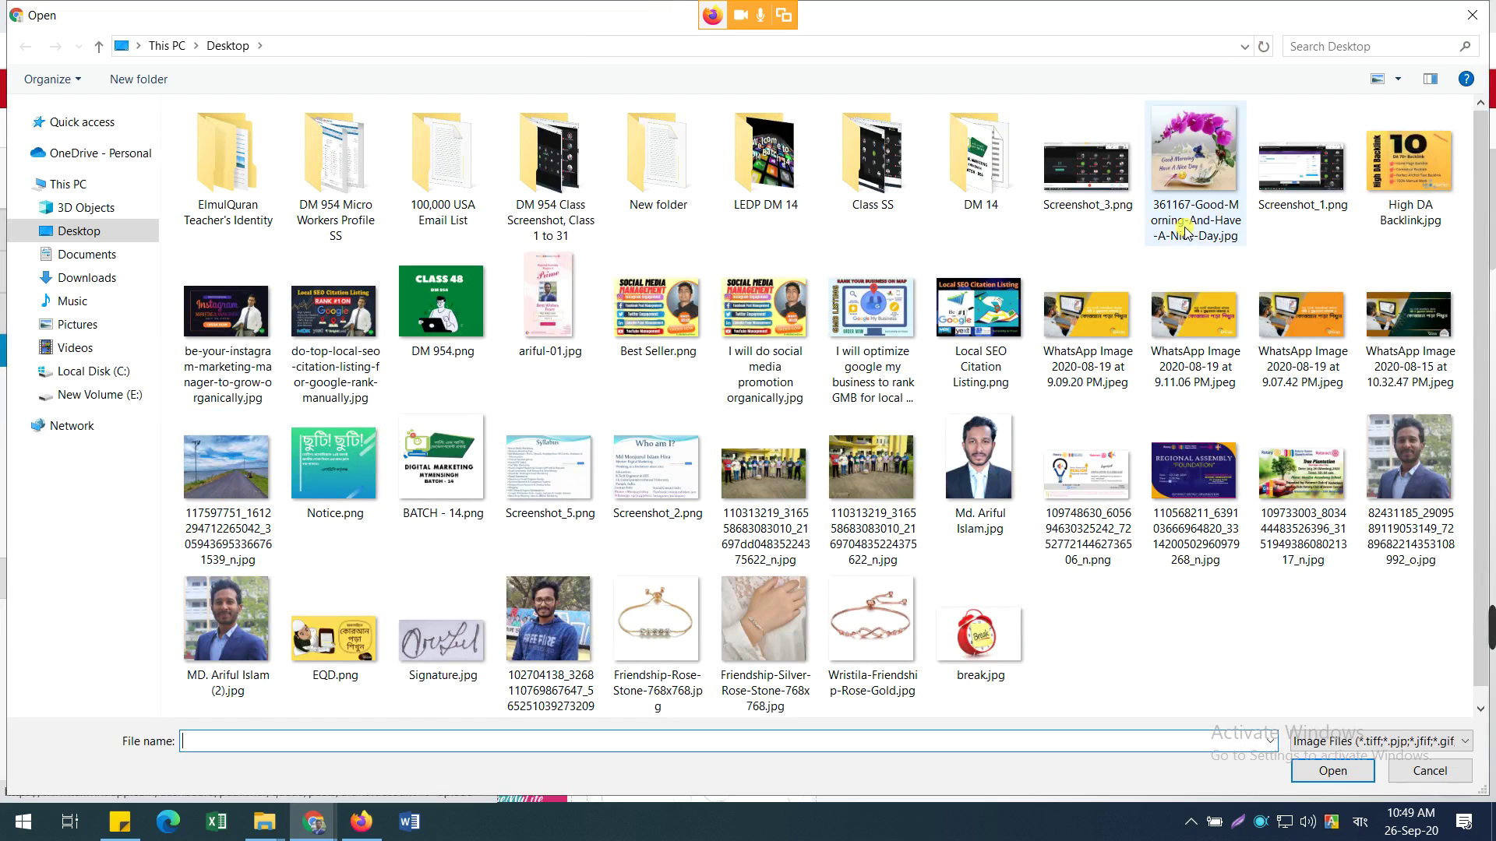
pyautogui.doubleClick(1196, 195)
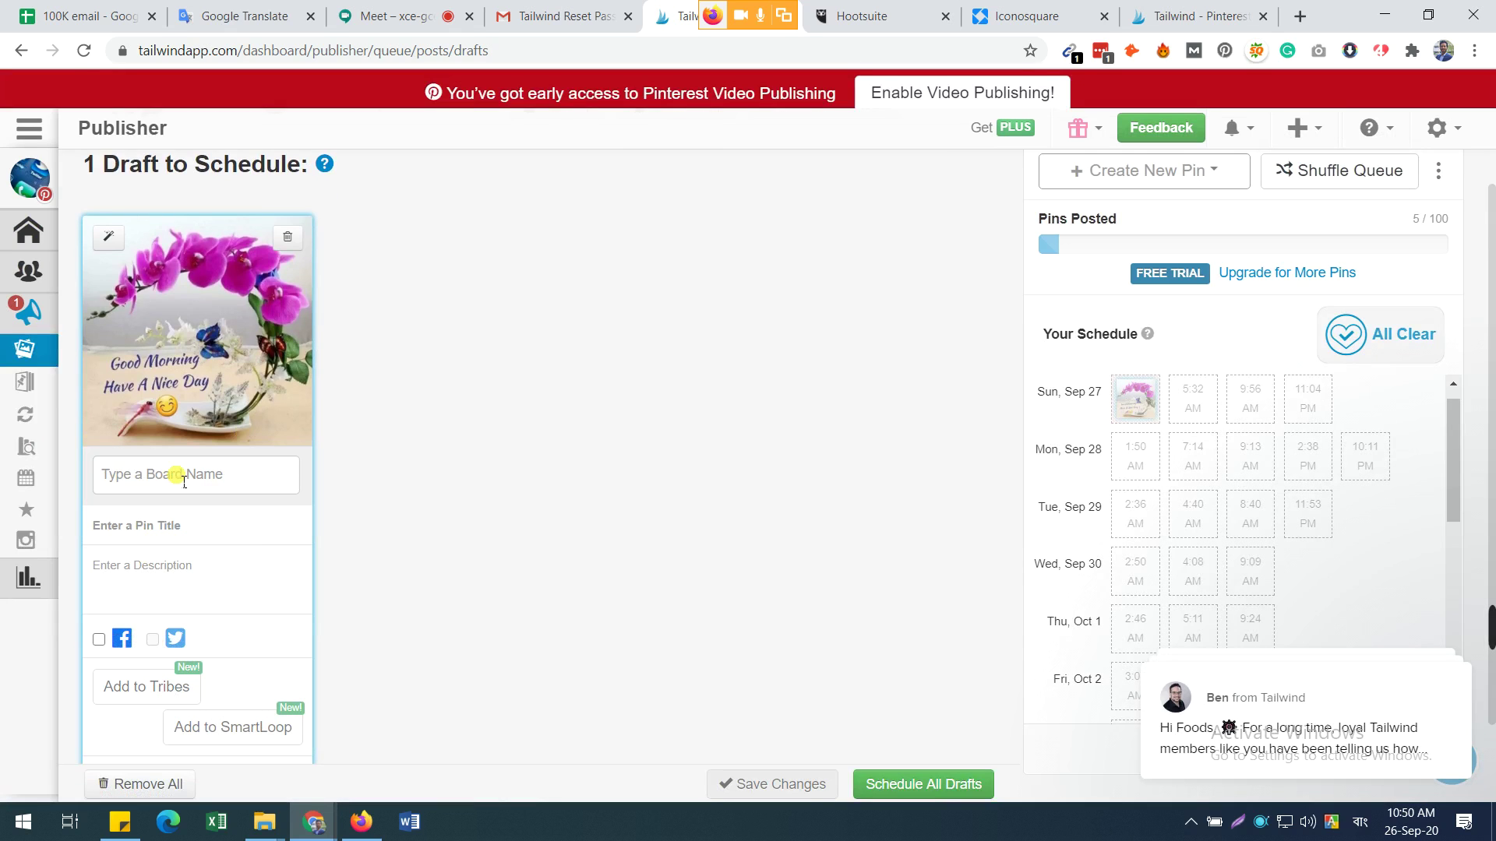
# Step: Dismiss the recommendation survey and open the board list on the Good Morning draft pin
pyautogui.click(212, 475)
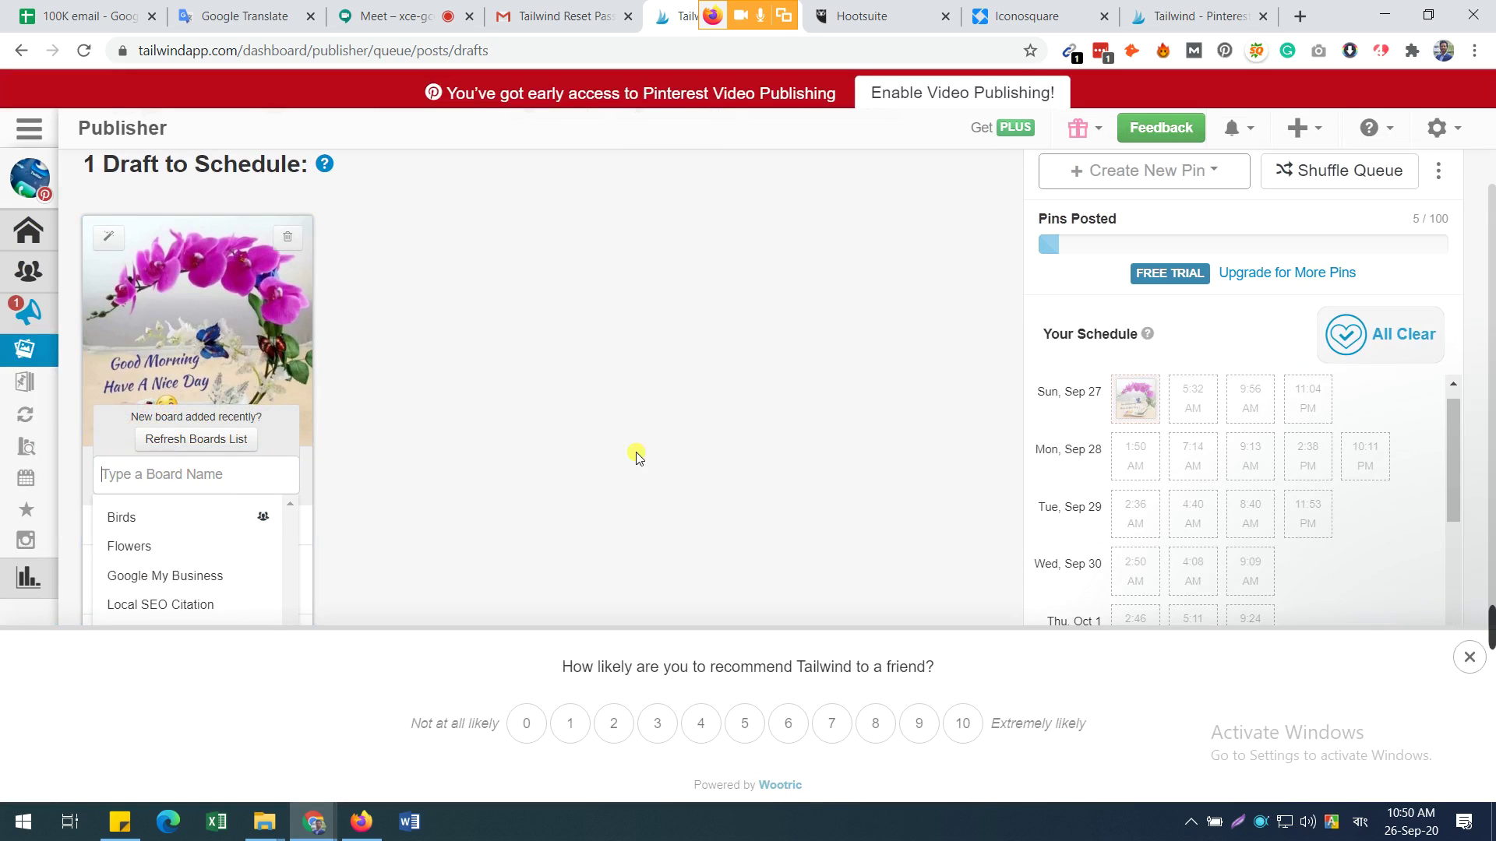
pyautogui.moveTo(1475, 641)
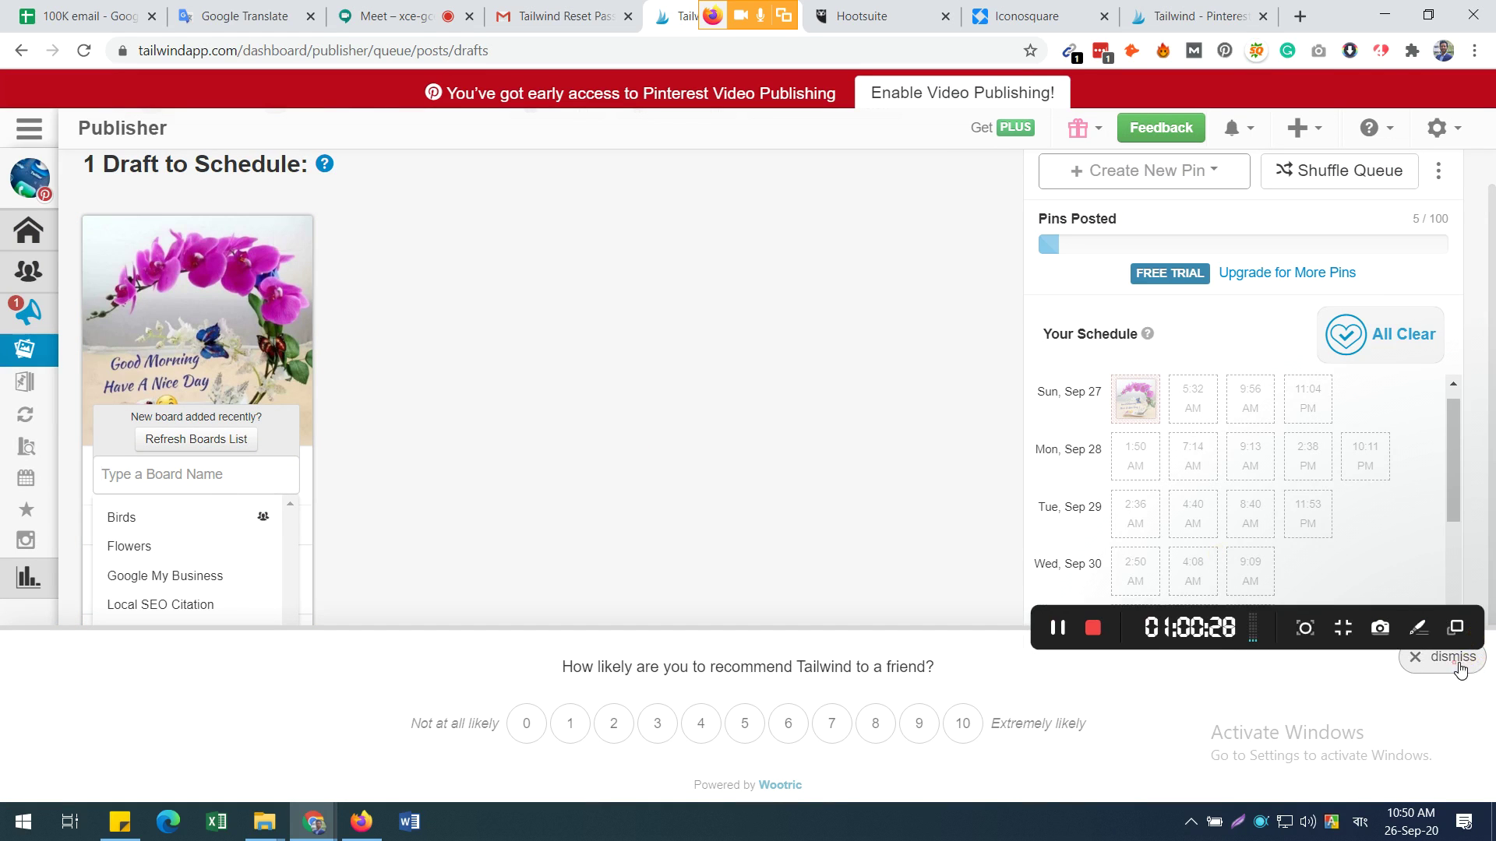
pyautogui.click(1468, 662)
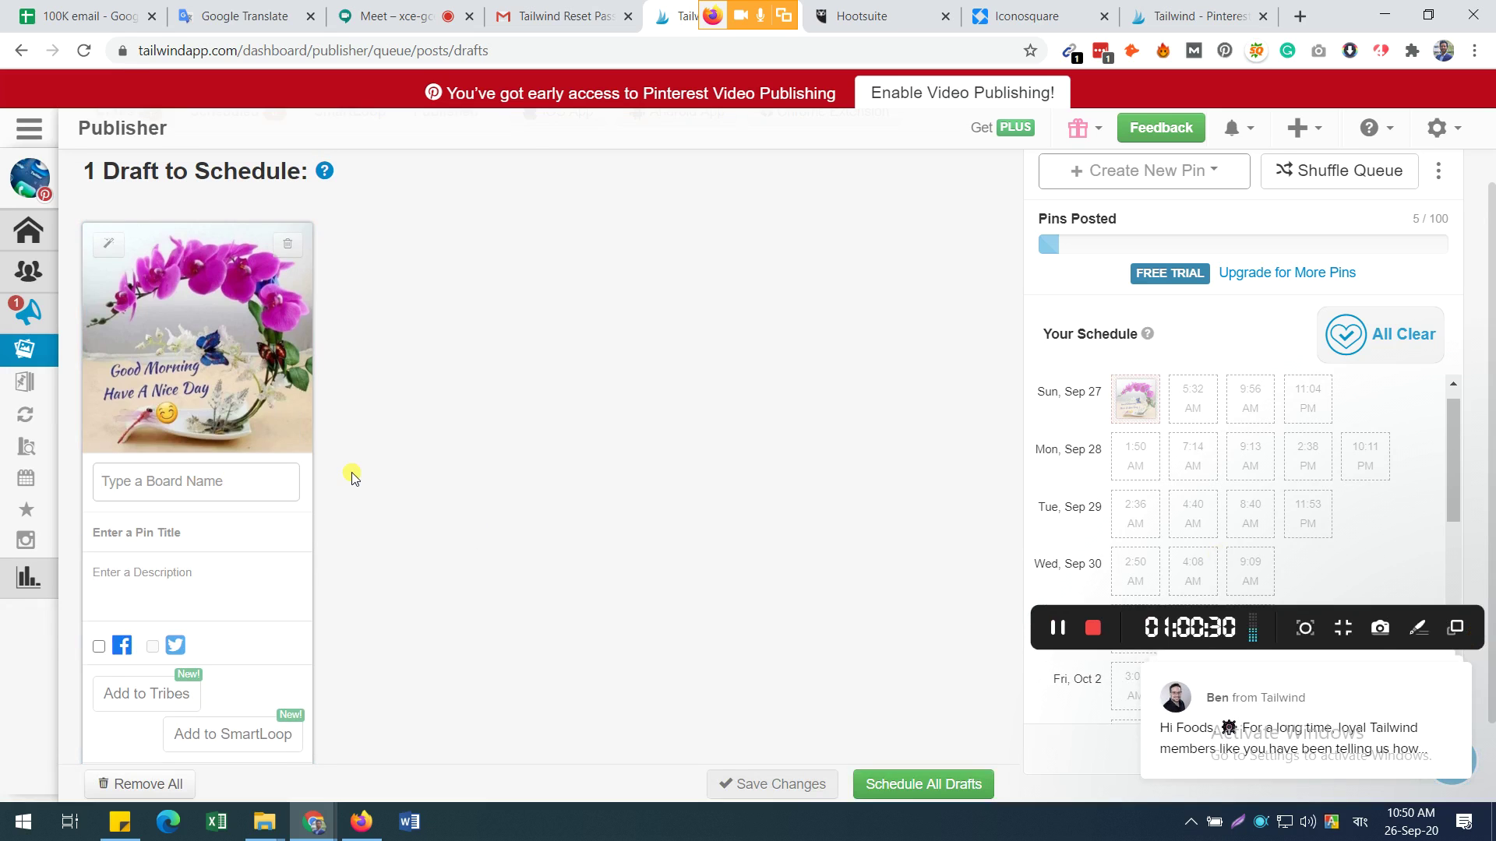
pyautogui.scroll(-2, 321, 483)
pyautogui.scroll(3, 321, 483)
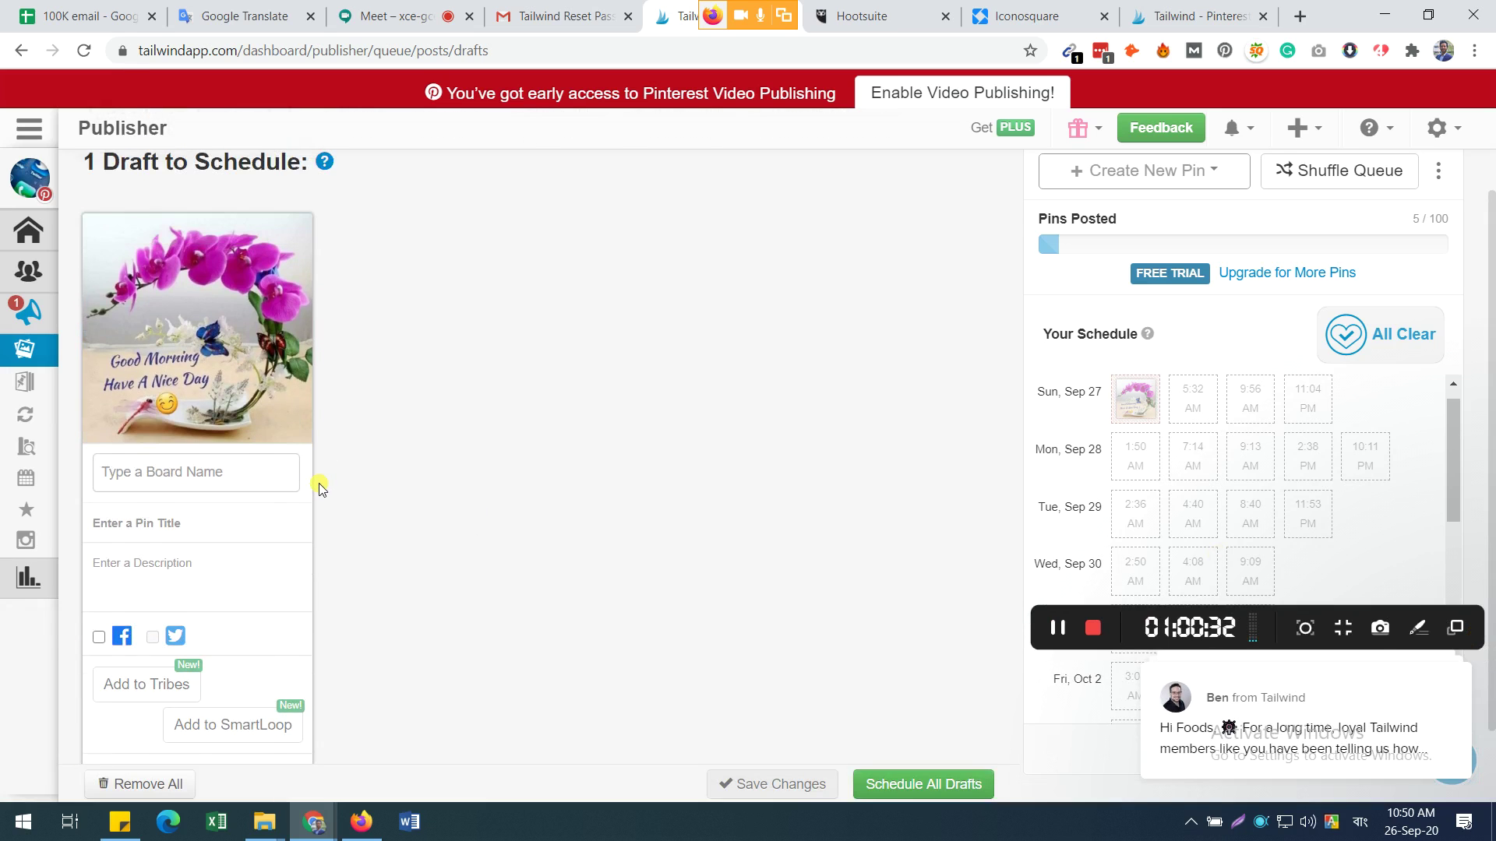
pyautogui.moveTo(39, 187)
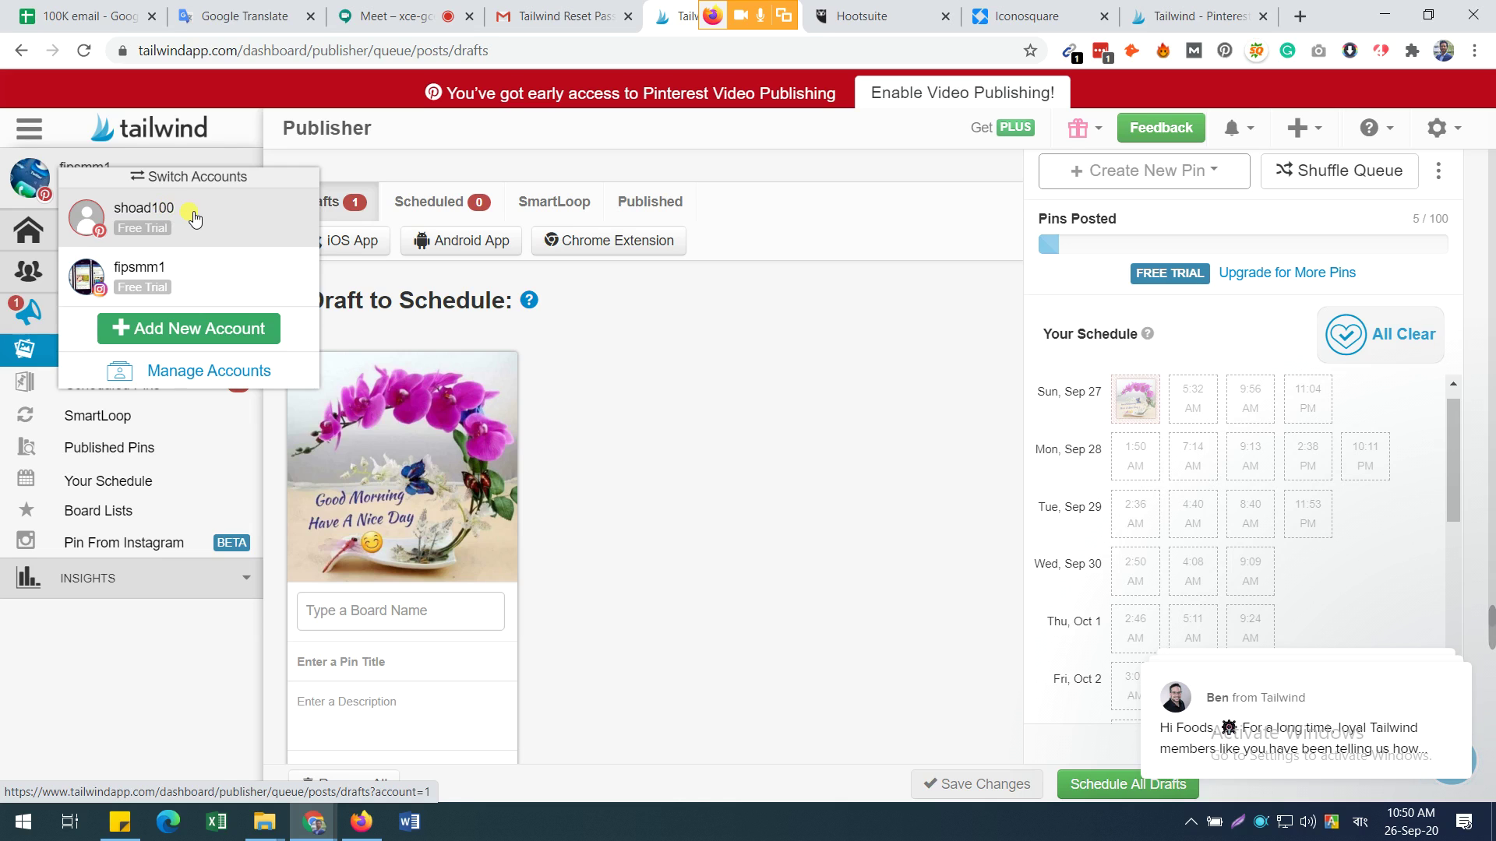
pyautogui.scroll(-3, 171, 507)
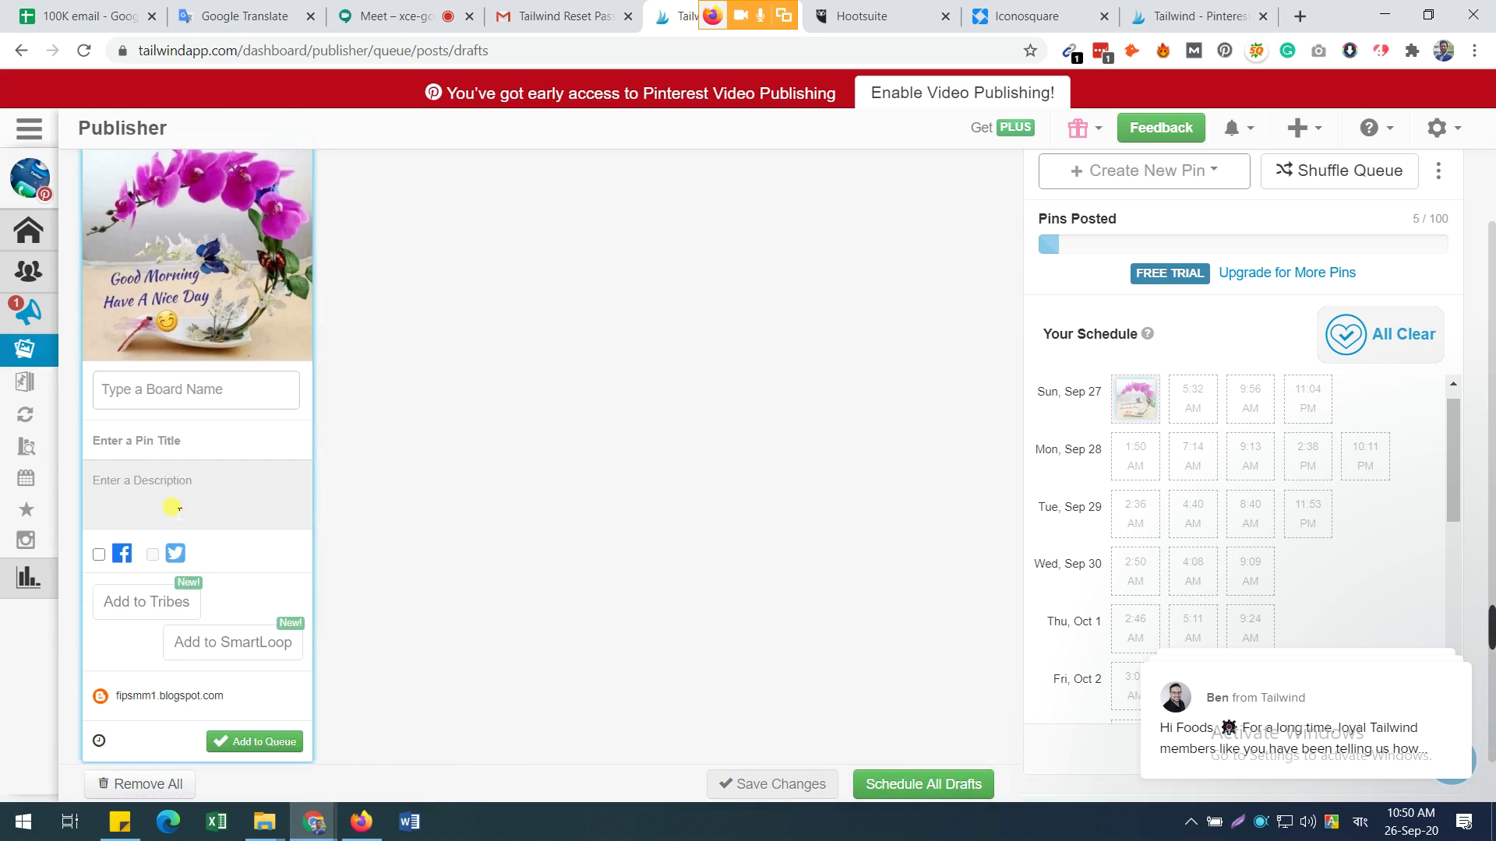
pyautogui.scroll(-1, 257, 405)
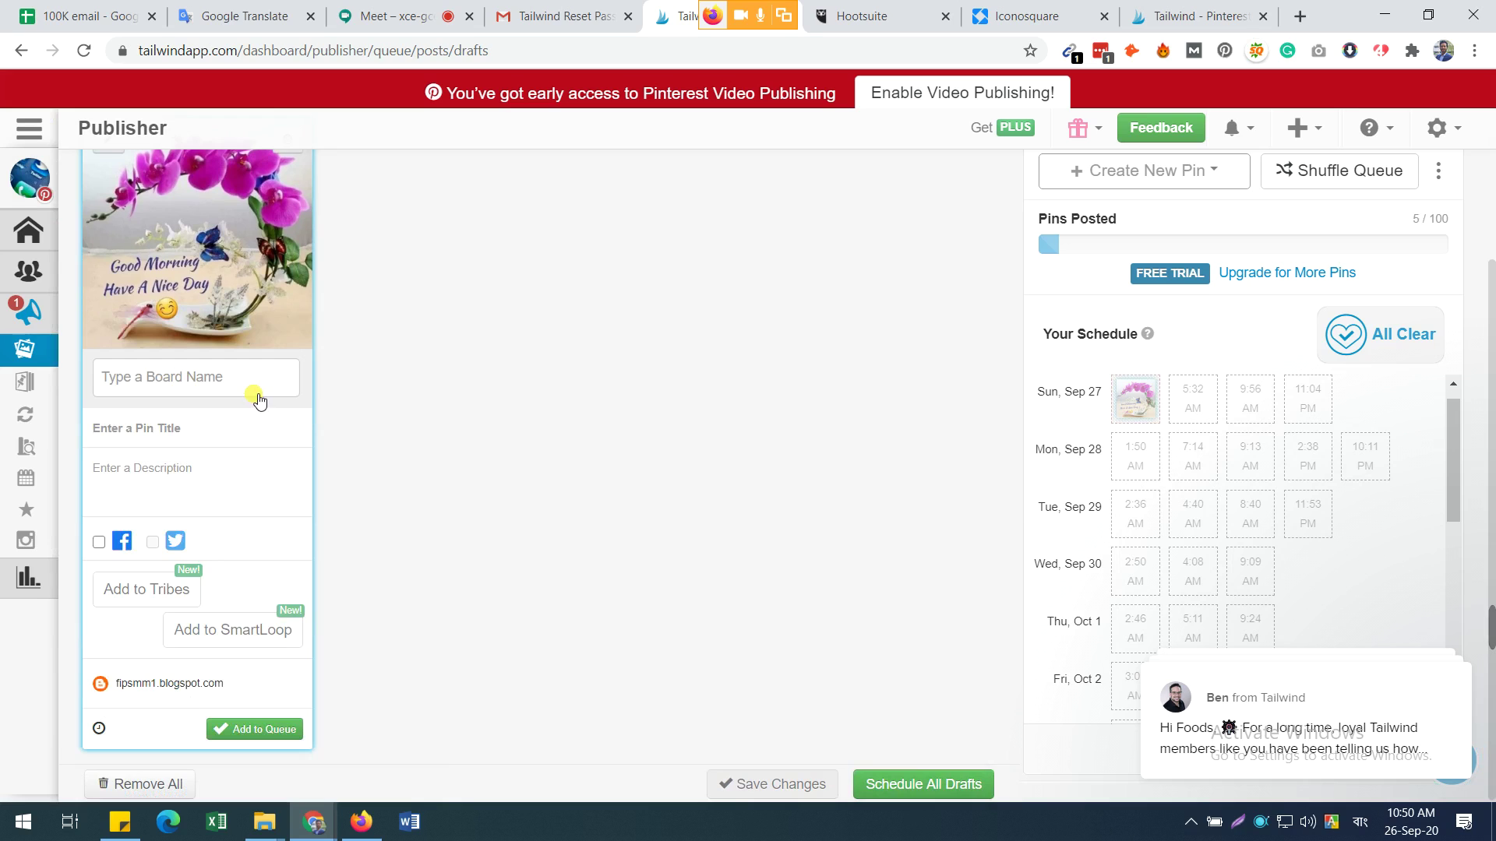
pyautogui.click(184, 382)
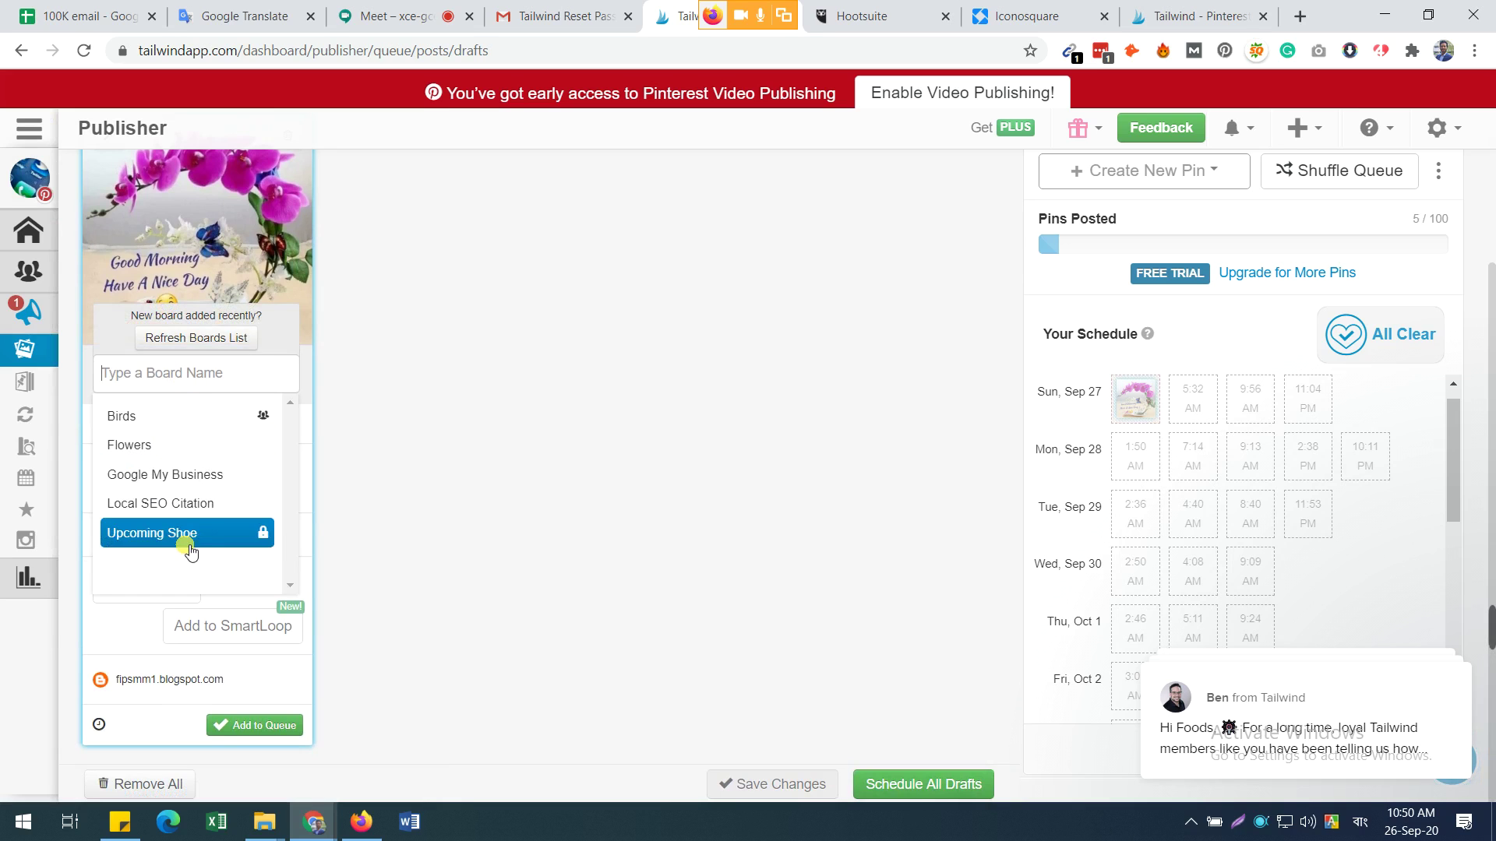
# Step: Choose Flowers as the Good Morning pin's board, dismissing the title tips
pyautogui.click(159, 444)
pyautogui.click(153, 446)
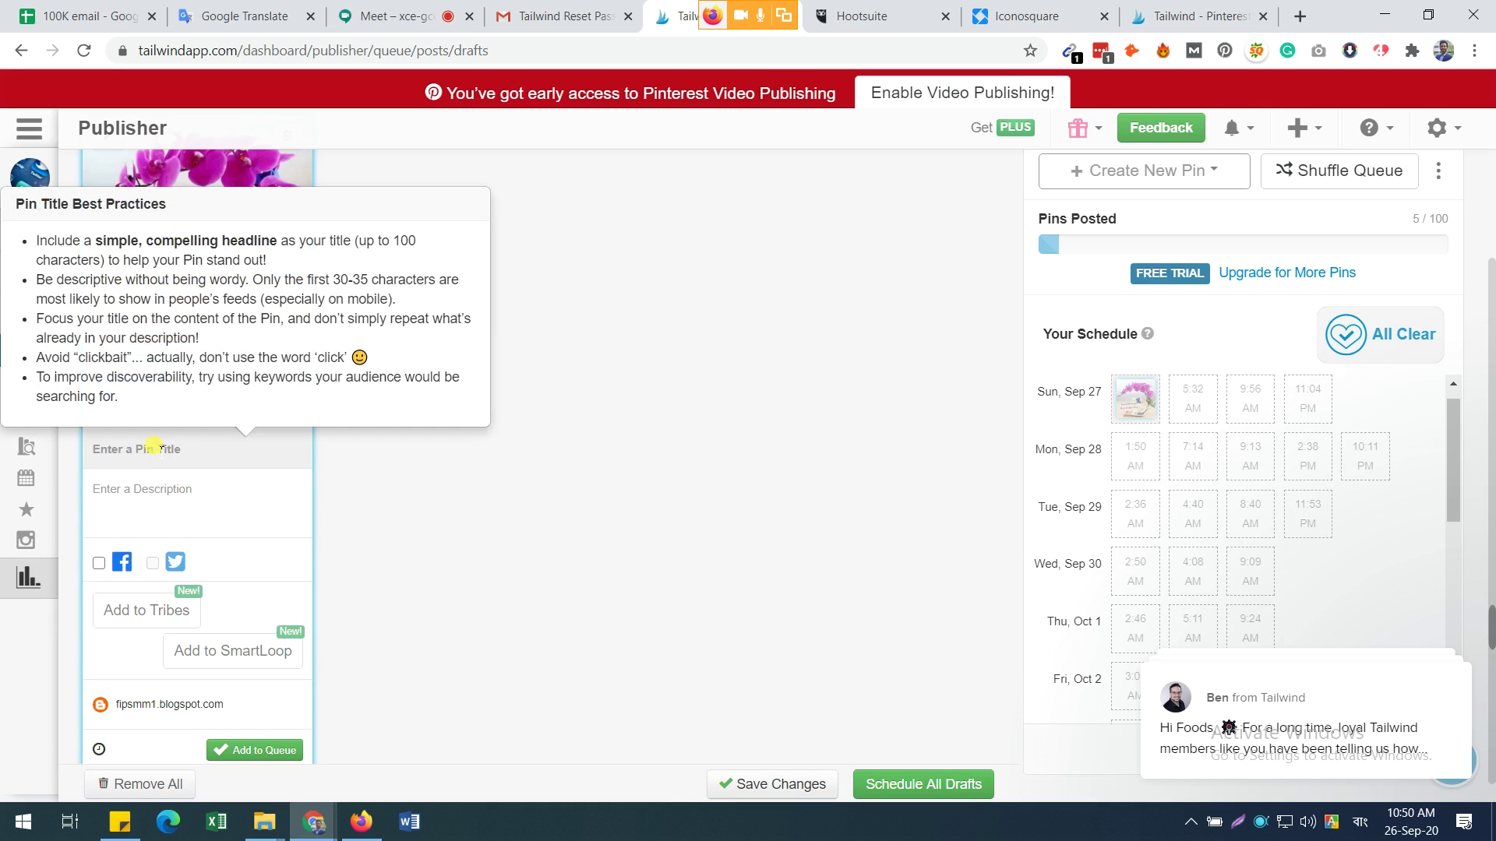
pyautogui.click(487, 527)
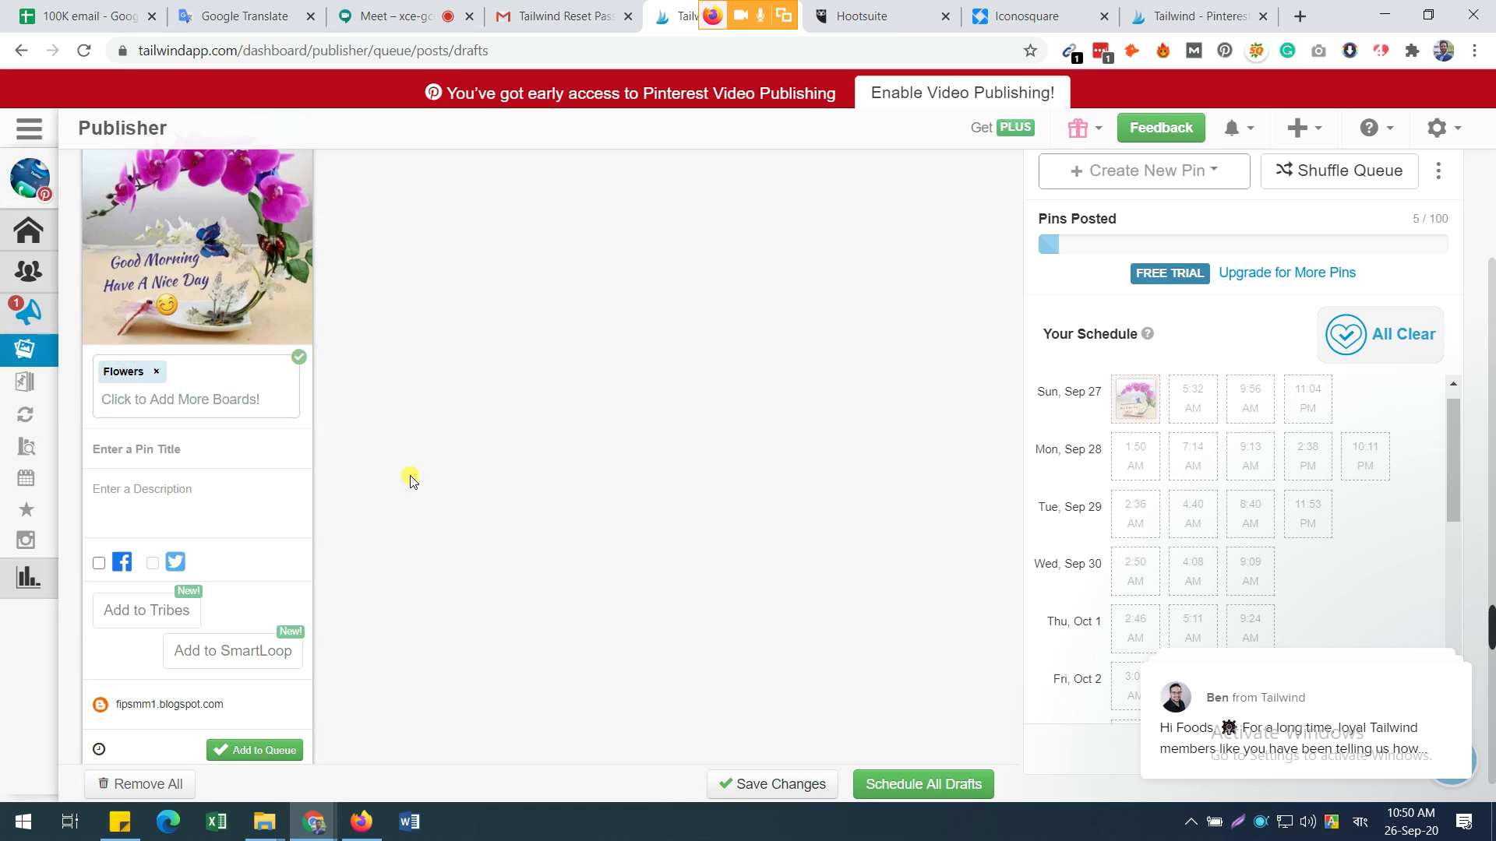
pyautogui.click(213, 457)
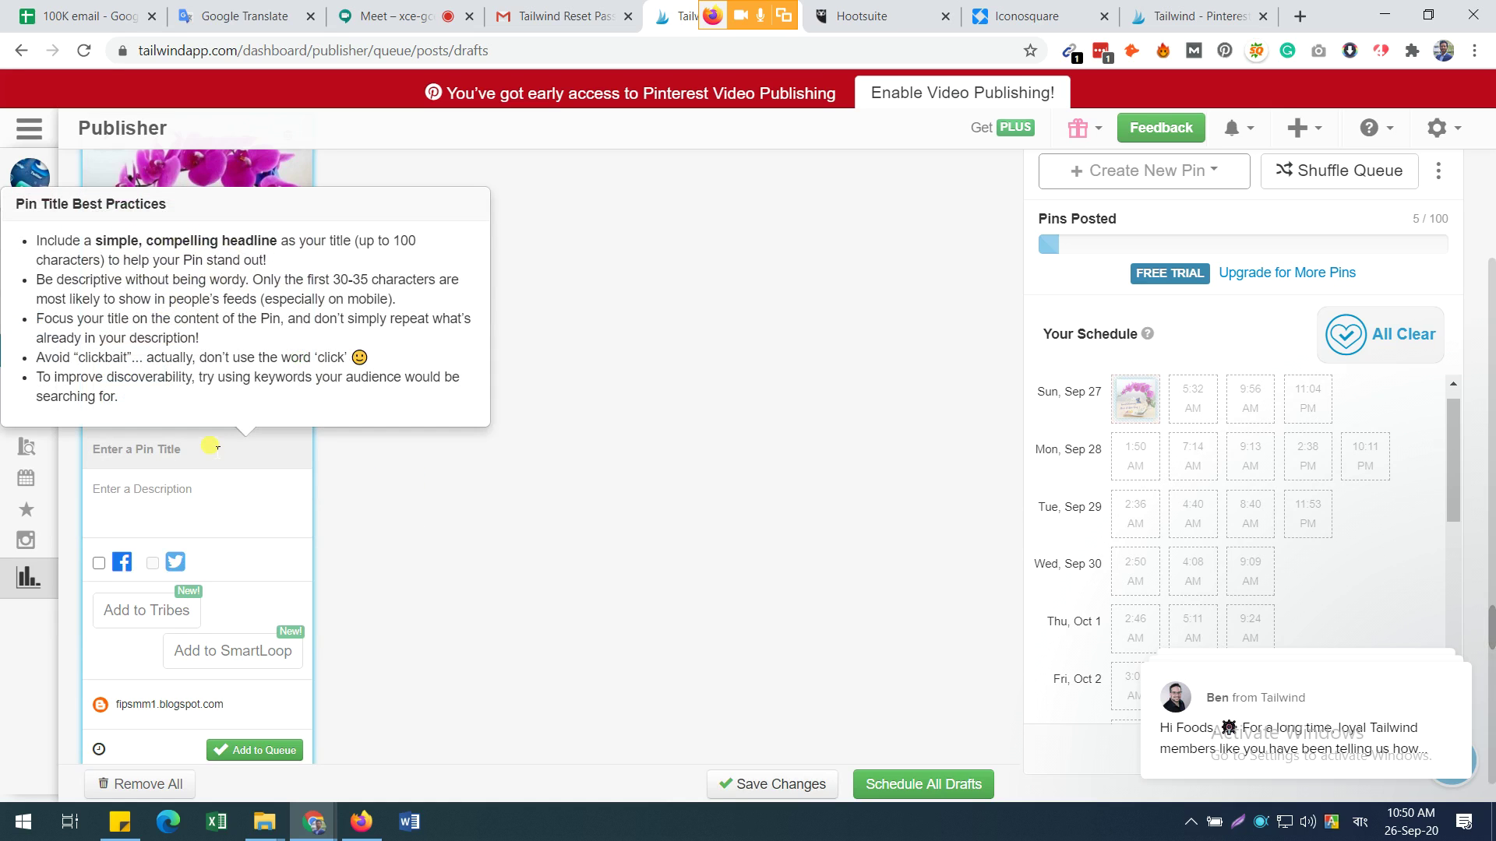
pyautogui.click(561, 524)
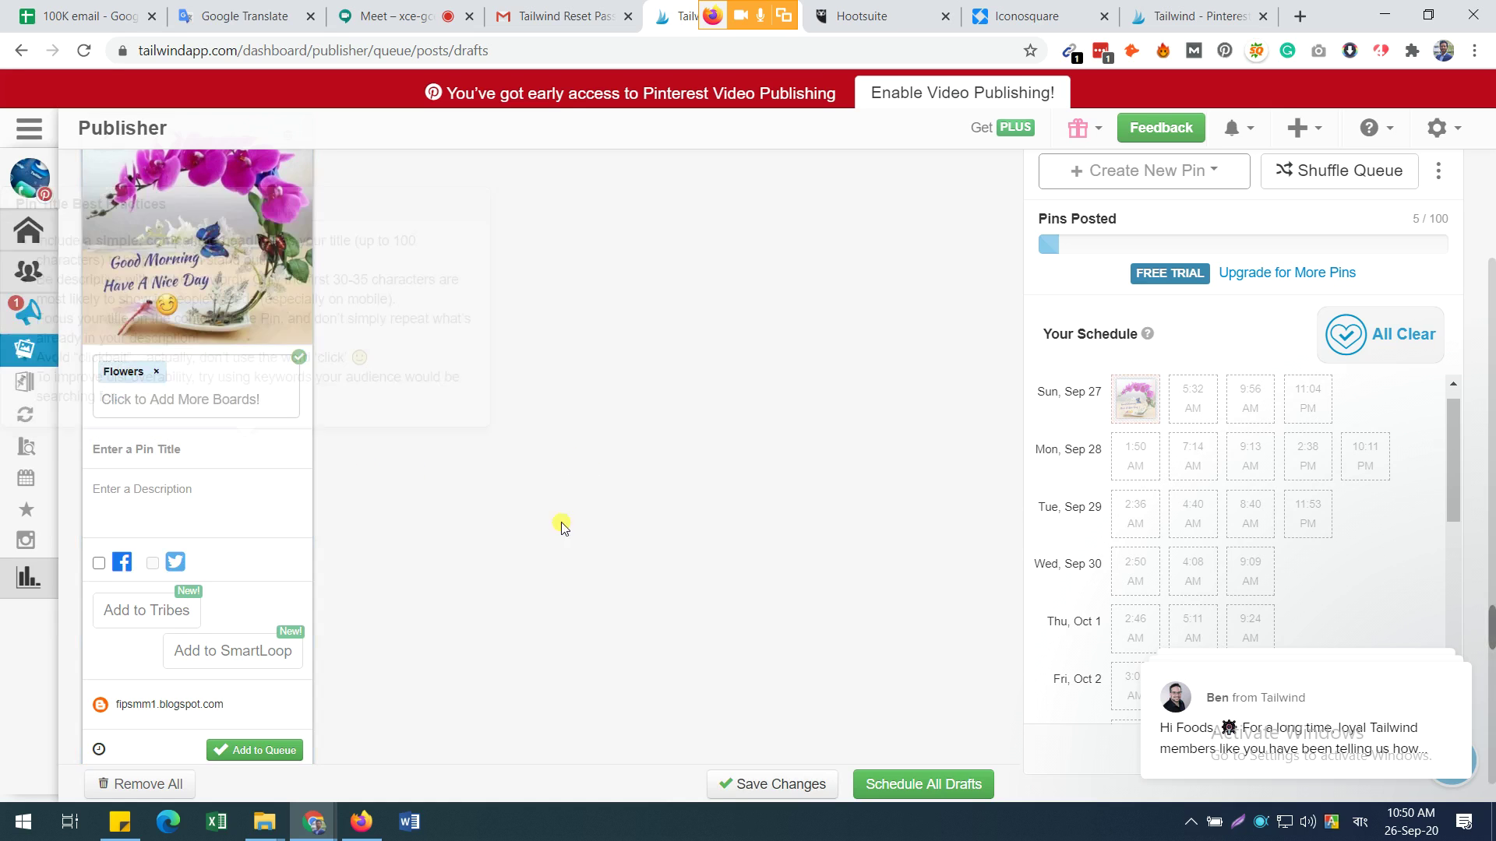
pyautogui.click(189, 401)
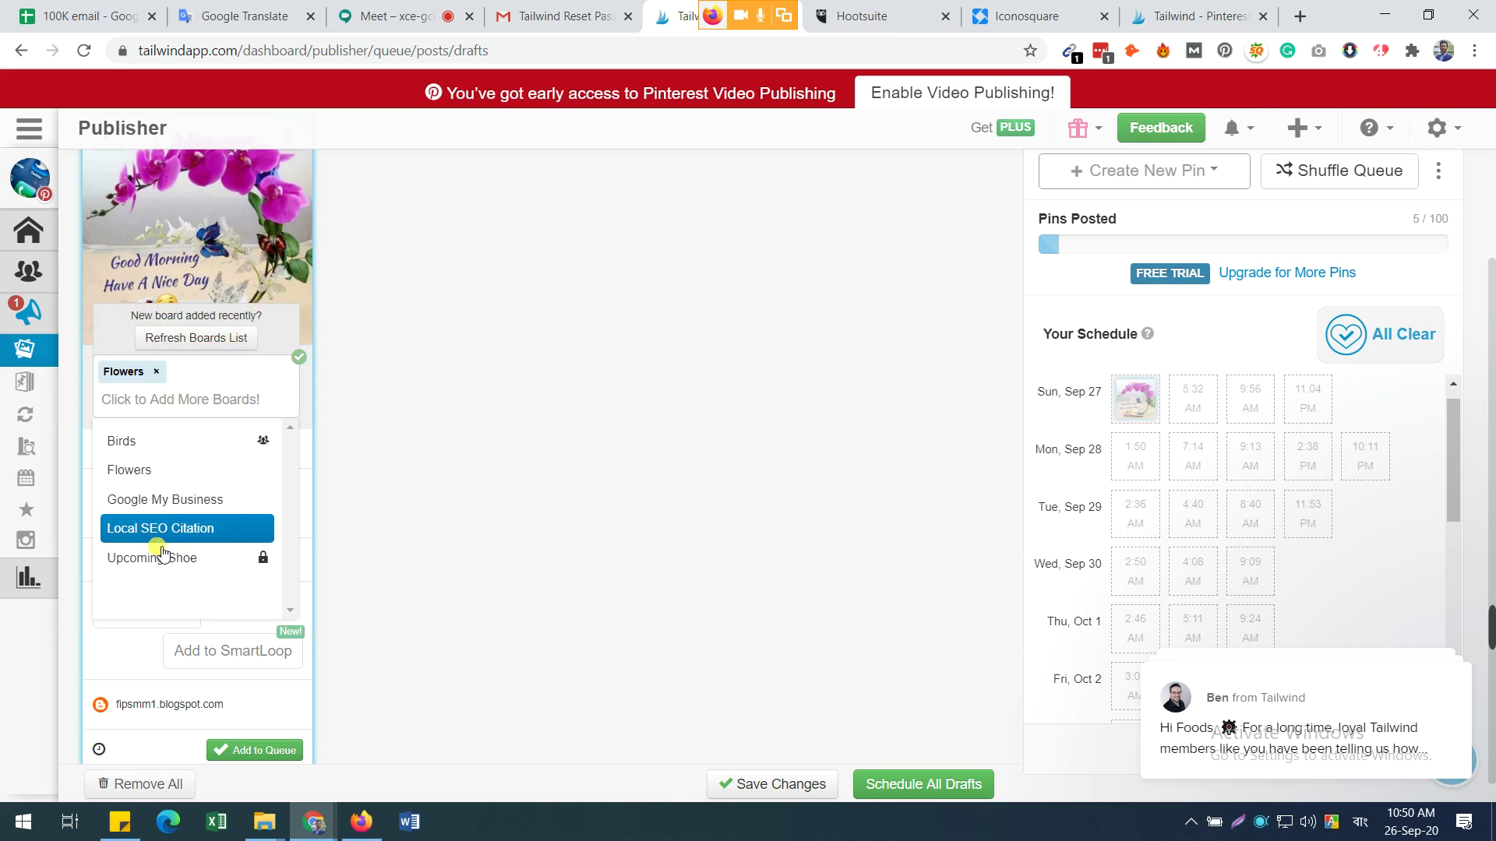
pyautogui.click(504, 438)
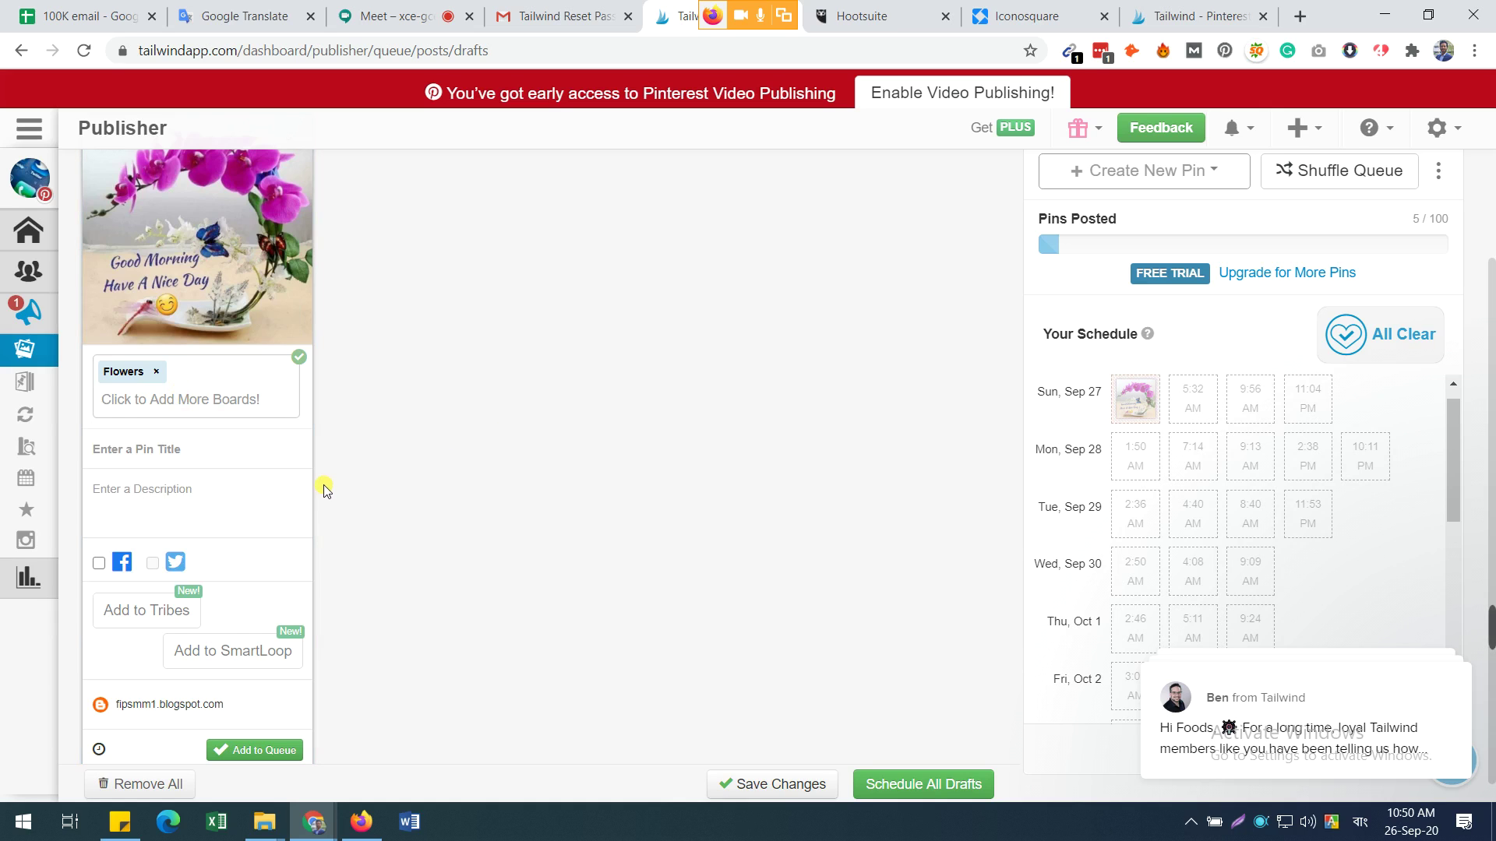
# Step: Visit the pin's Title and Description fields, leaving them empty for now
pyautogui.click(160, 451)
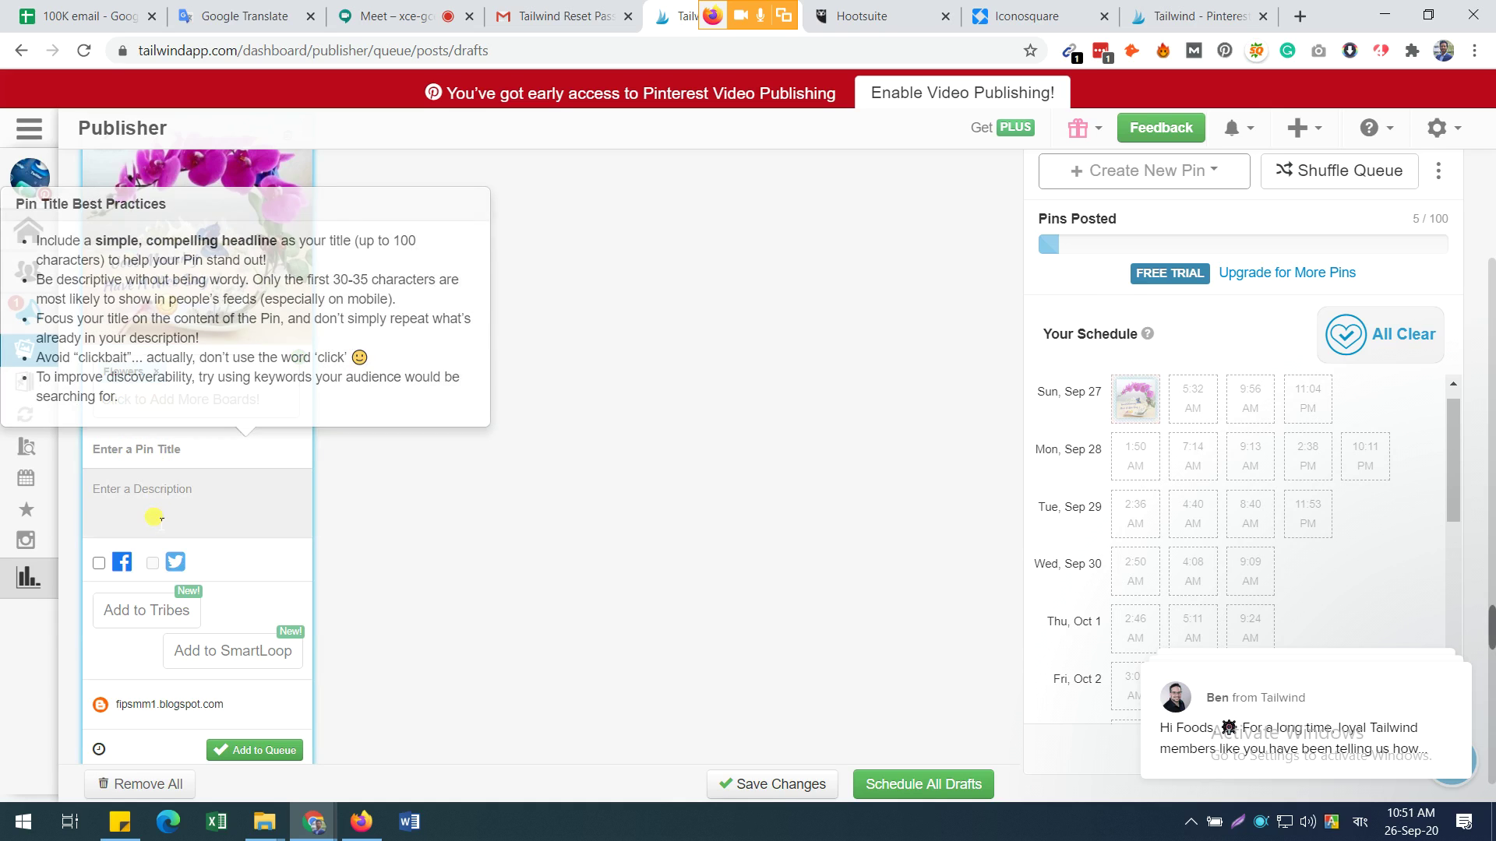
pyautogui.click(145, 491)
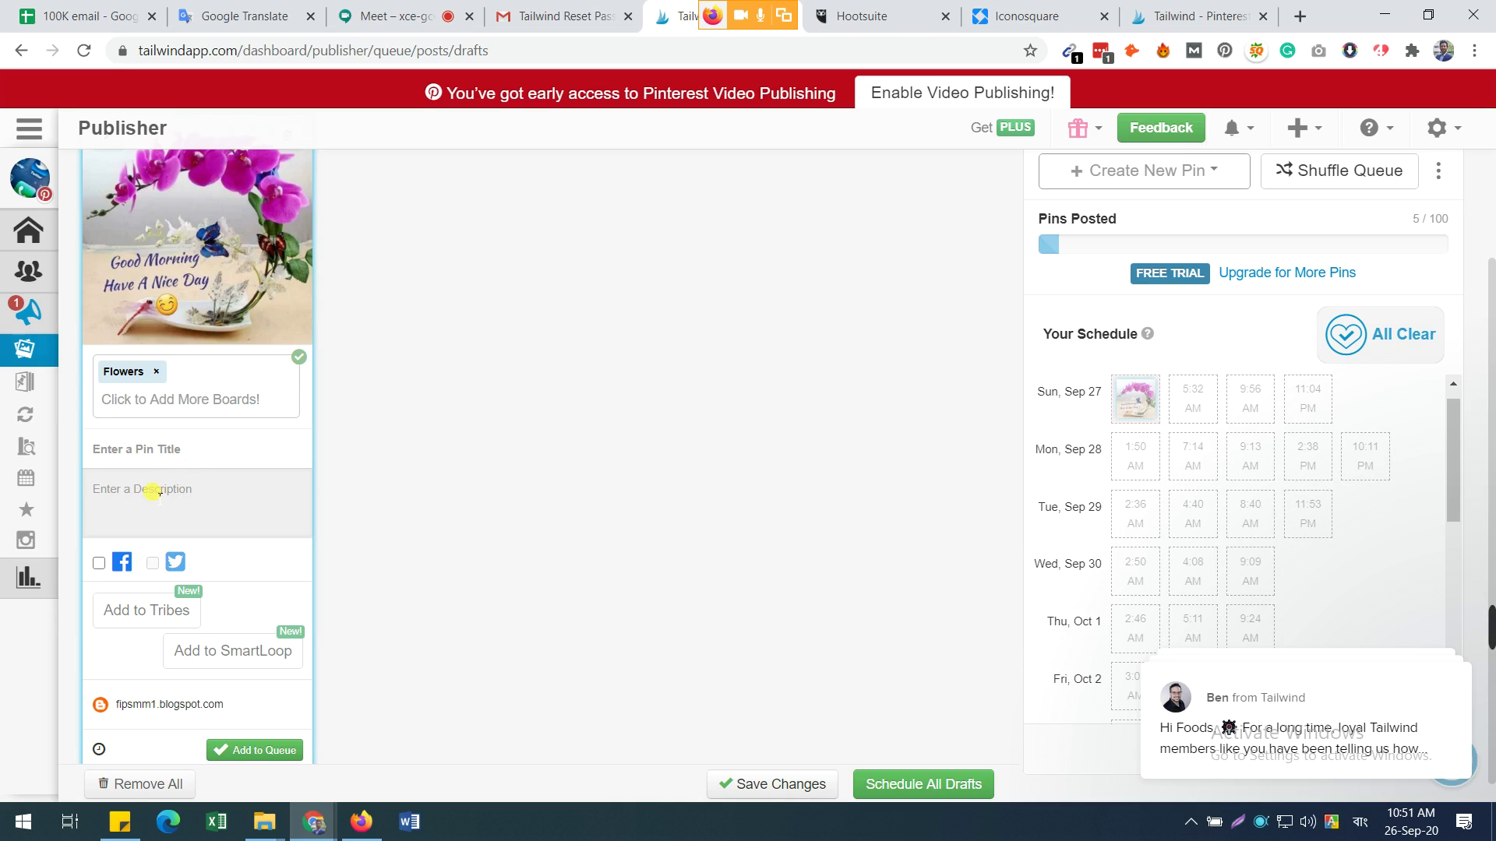
pyautogui.scroll(-1, 233, 623)
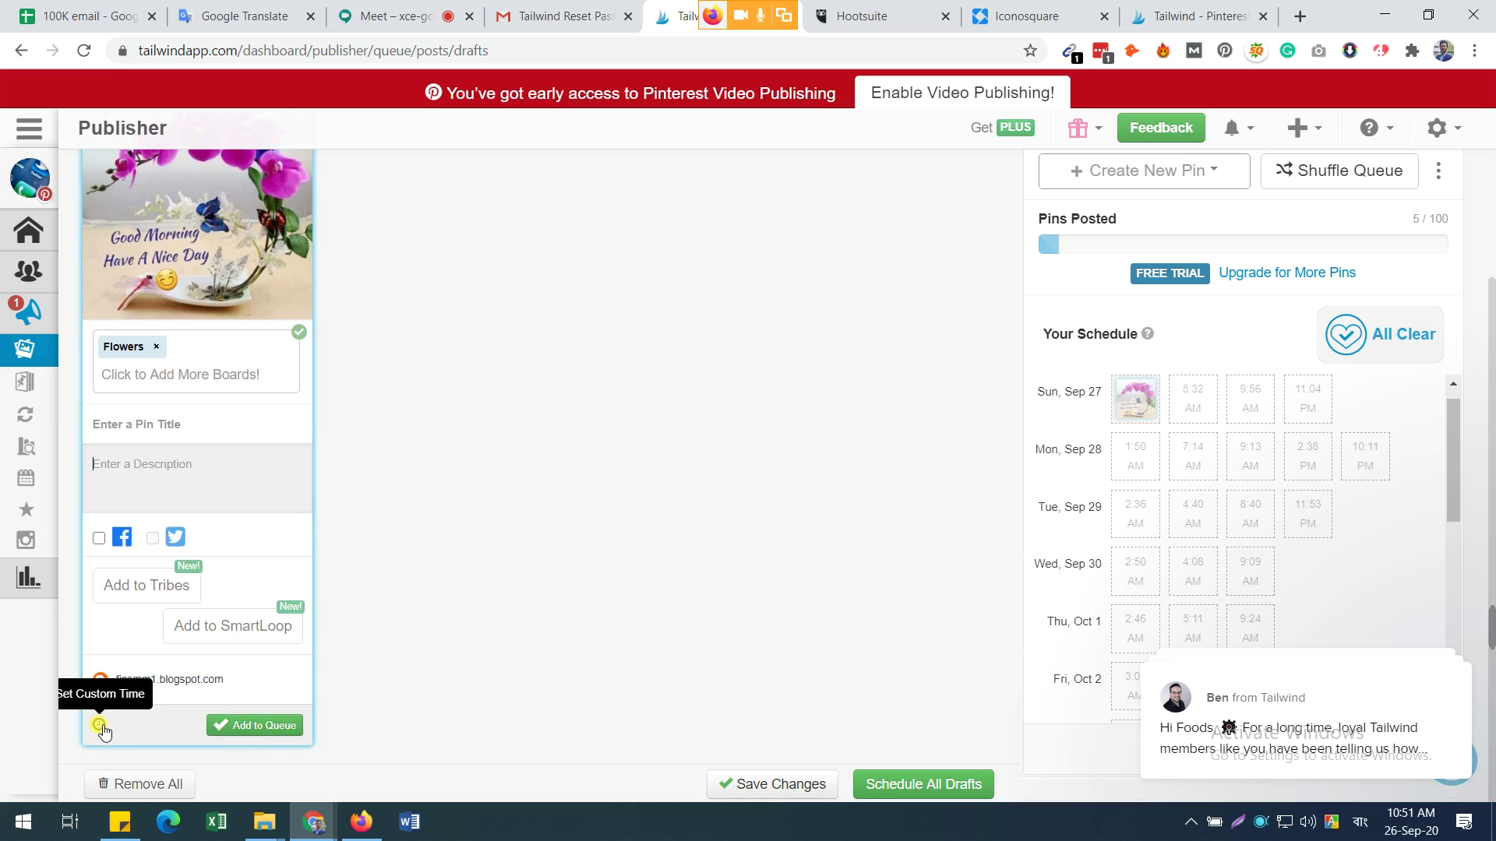
pyautogui.click(510, 527)
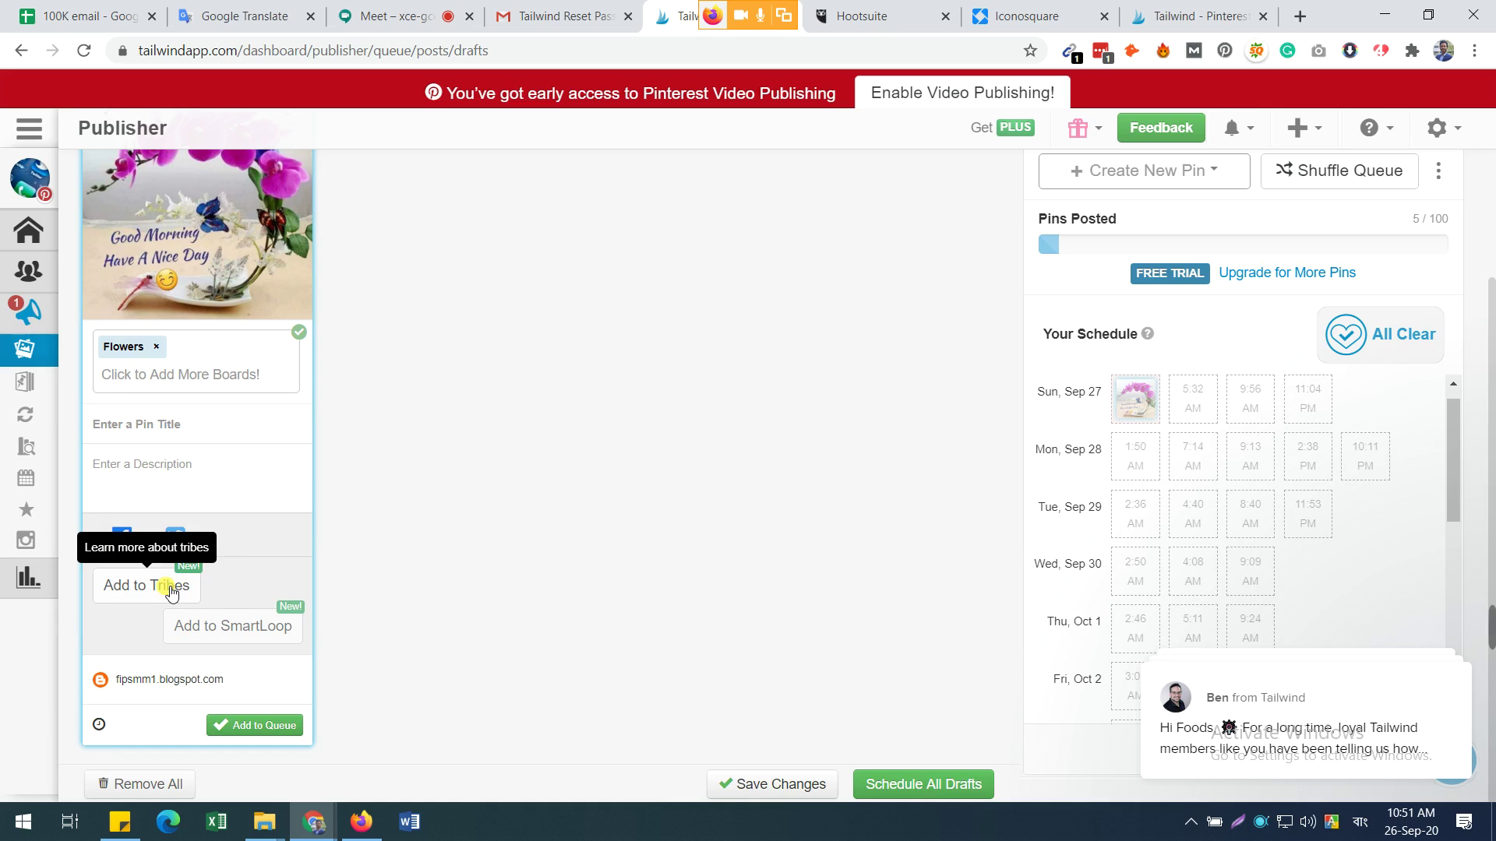
# Step: Try a custom posting time of September 30 with minutes 00, then return to the pin title
pyautogui.click(100, 726)
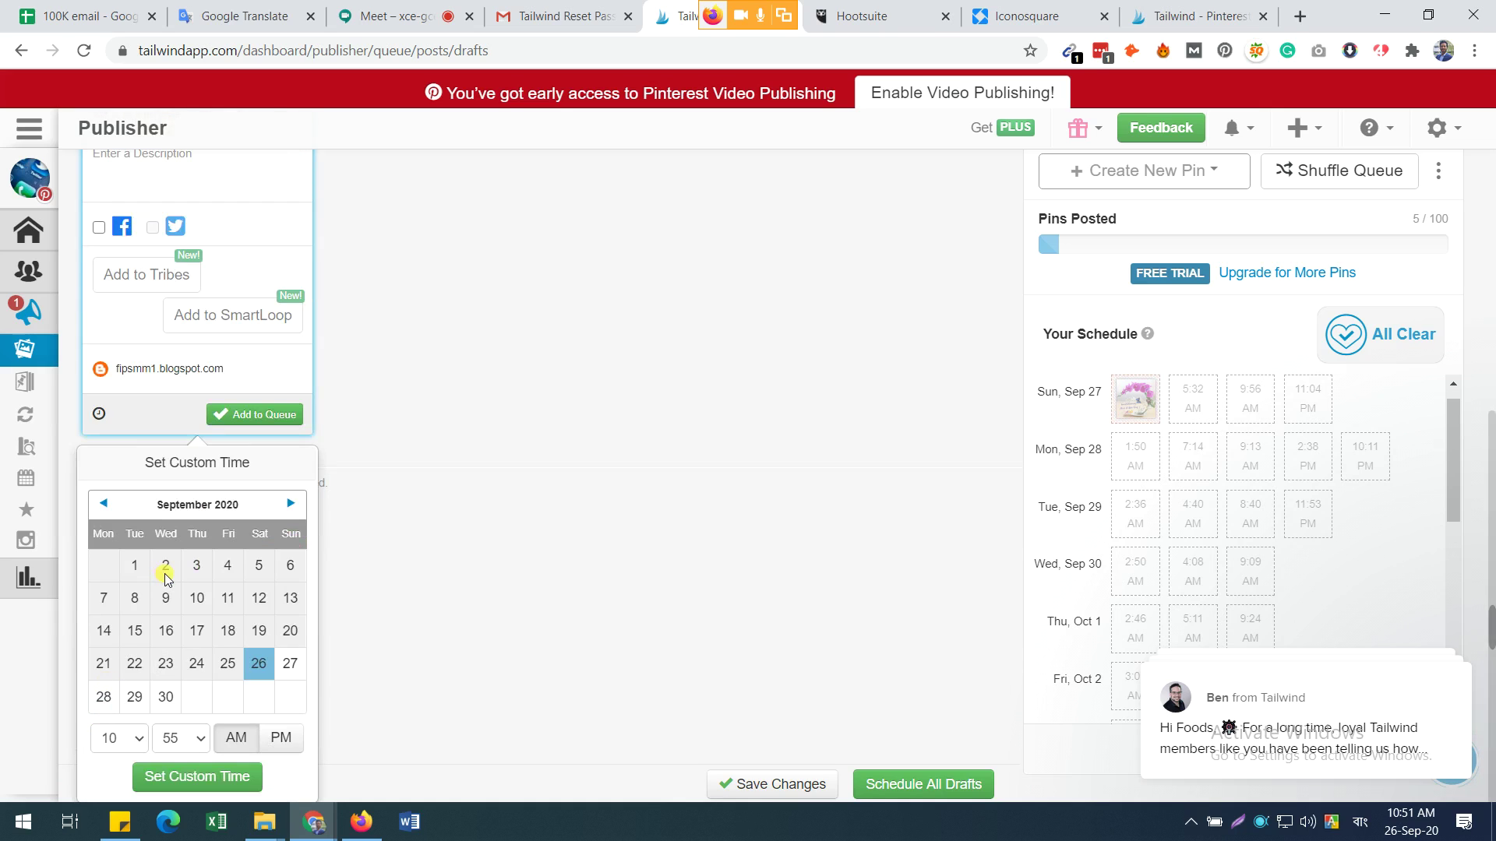
pyautogui.click(165, 696)
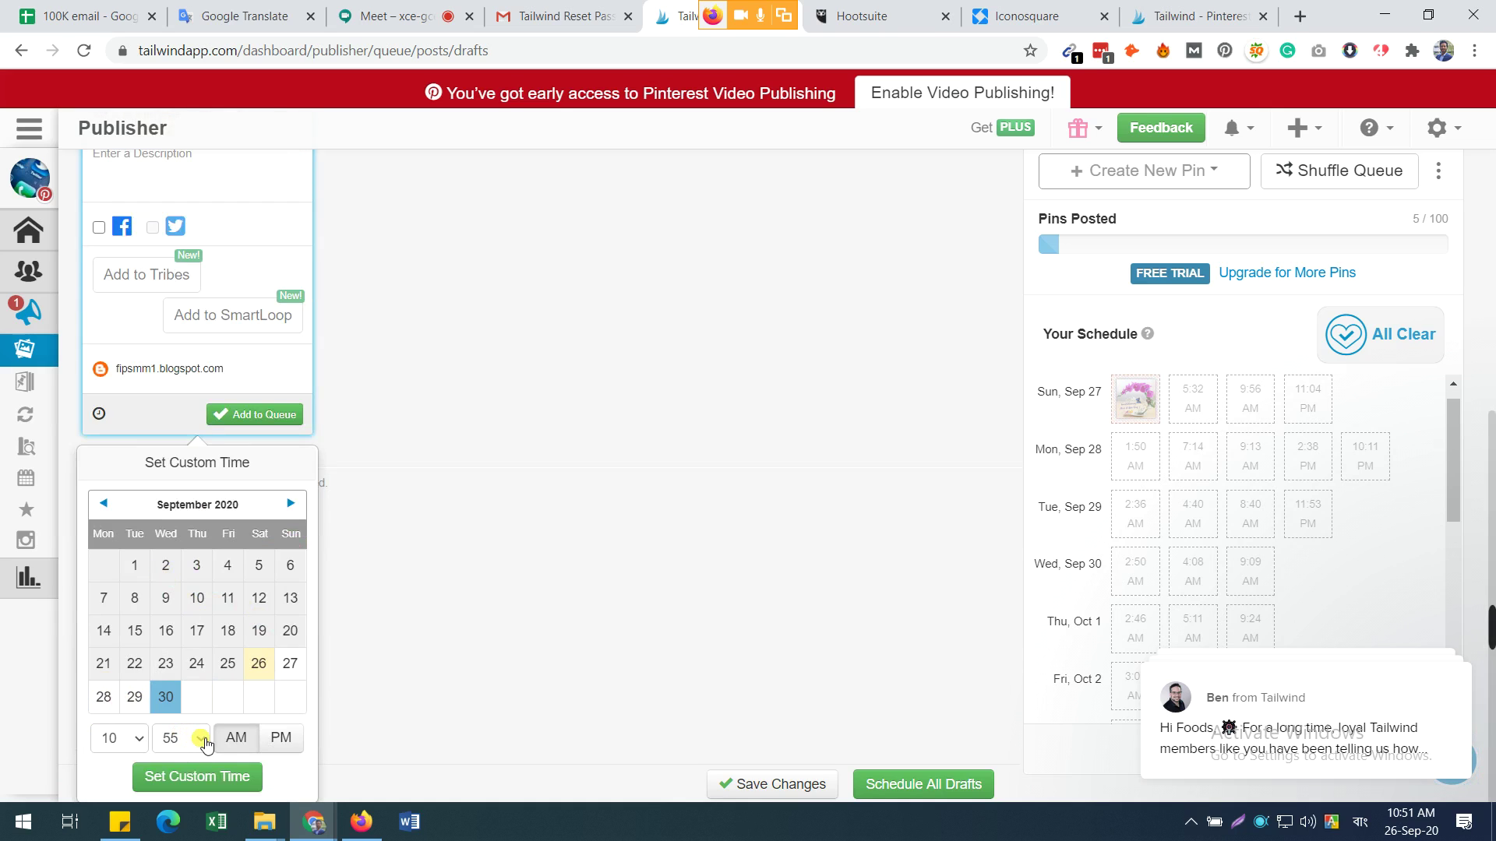
pyautogui.click(204, 740)
pyautogui.scroll(8, 173, 390)
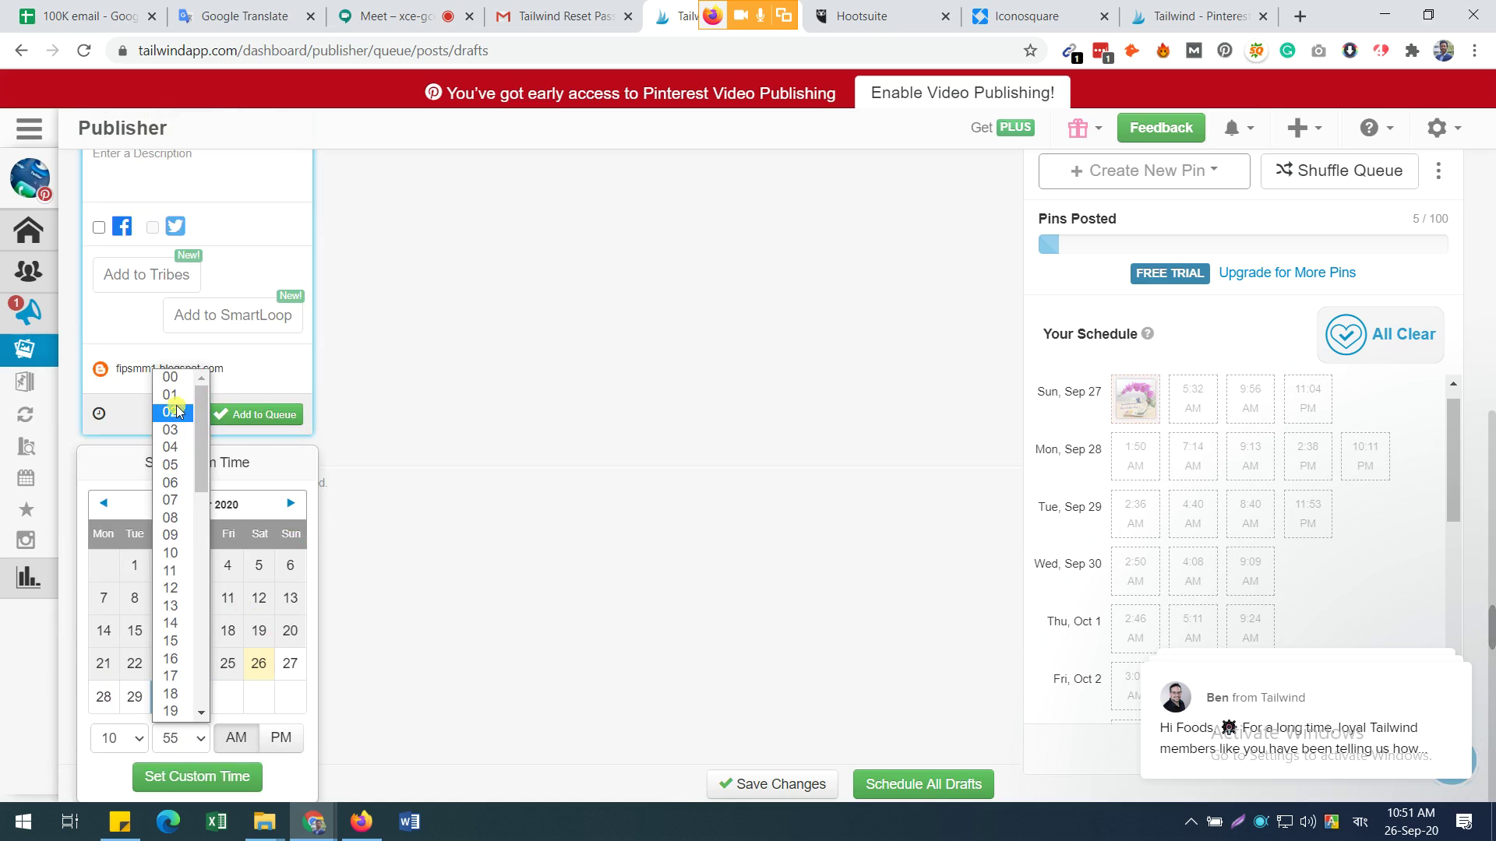
pyautogui.click(171, 377)
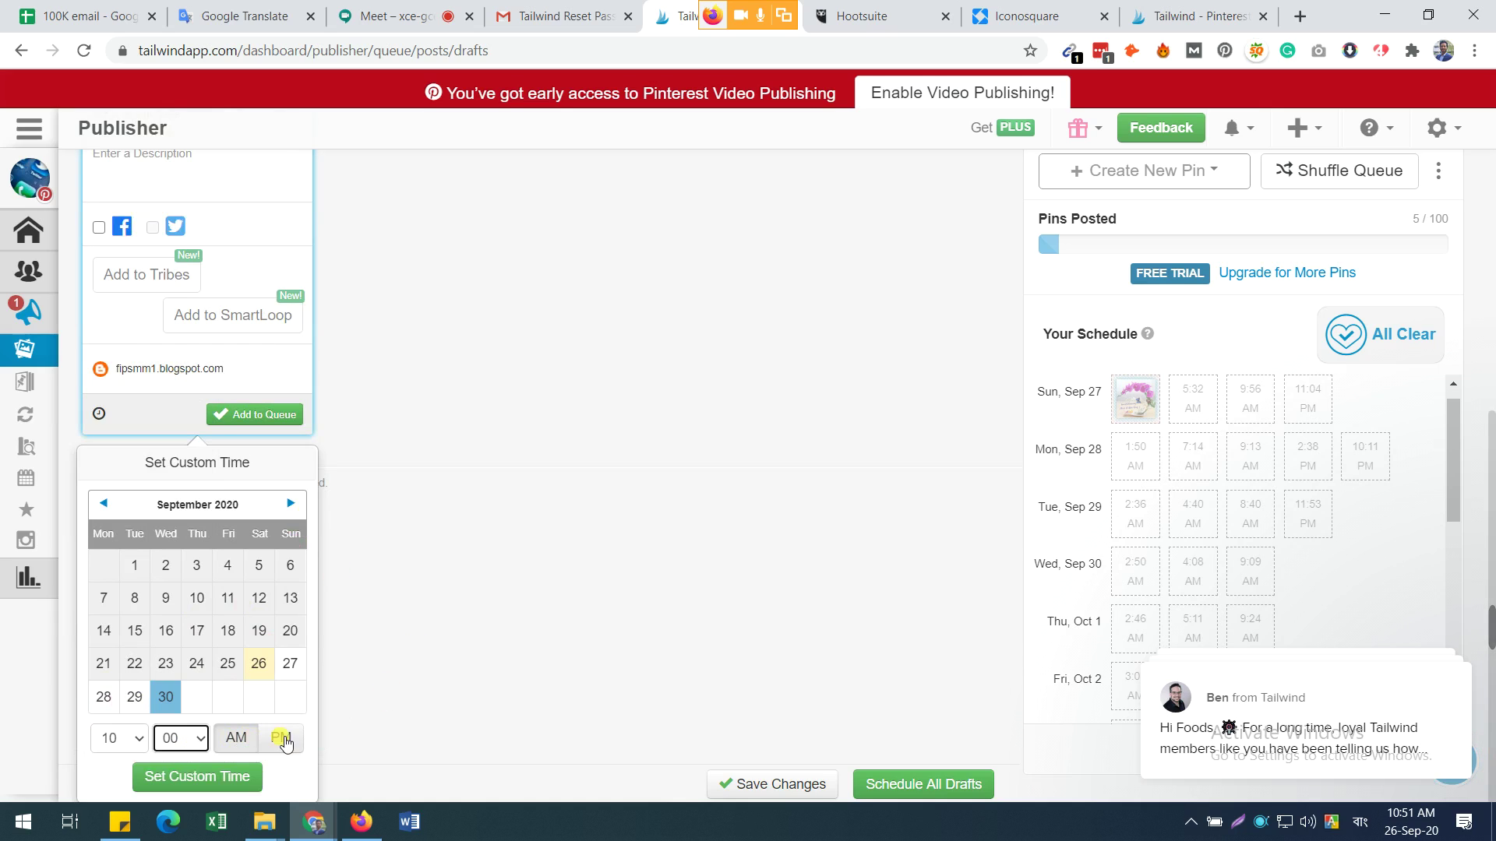
pyautogui.scroll(3, 179, 359)
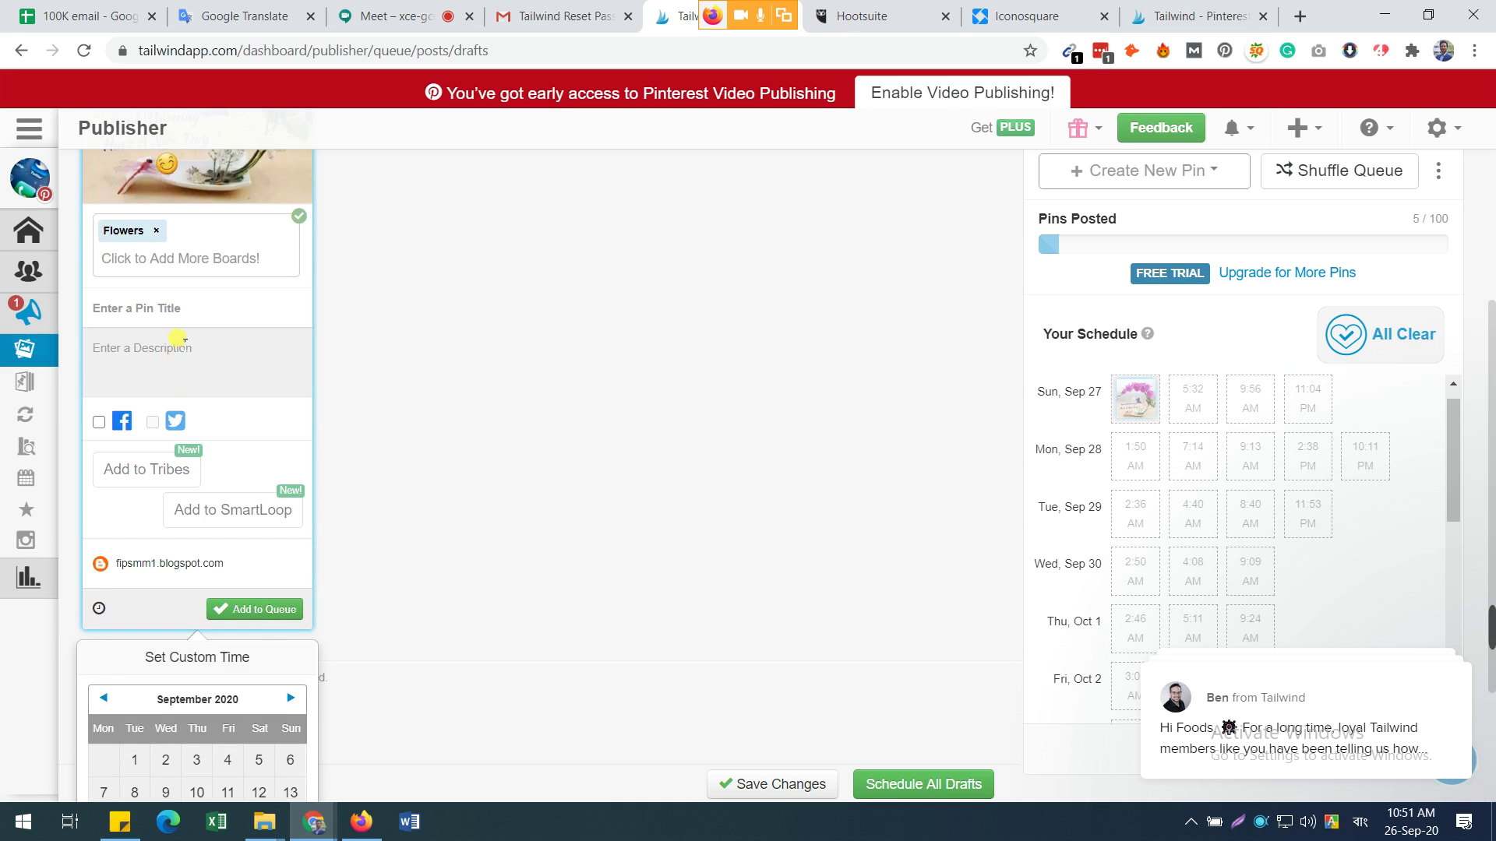
pyautogui.scroll(2, 178, 340)
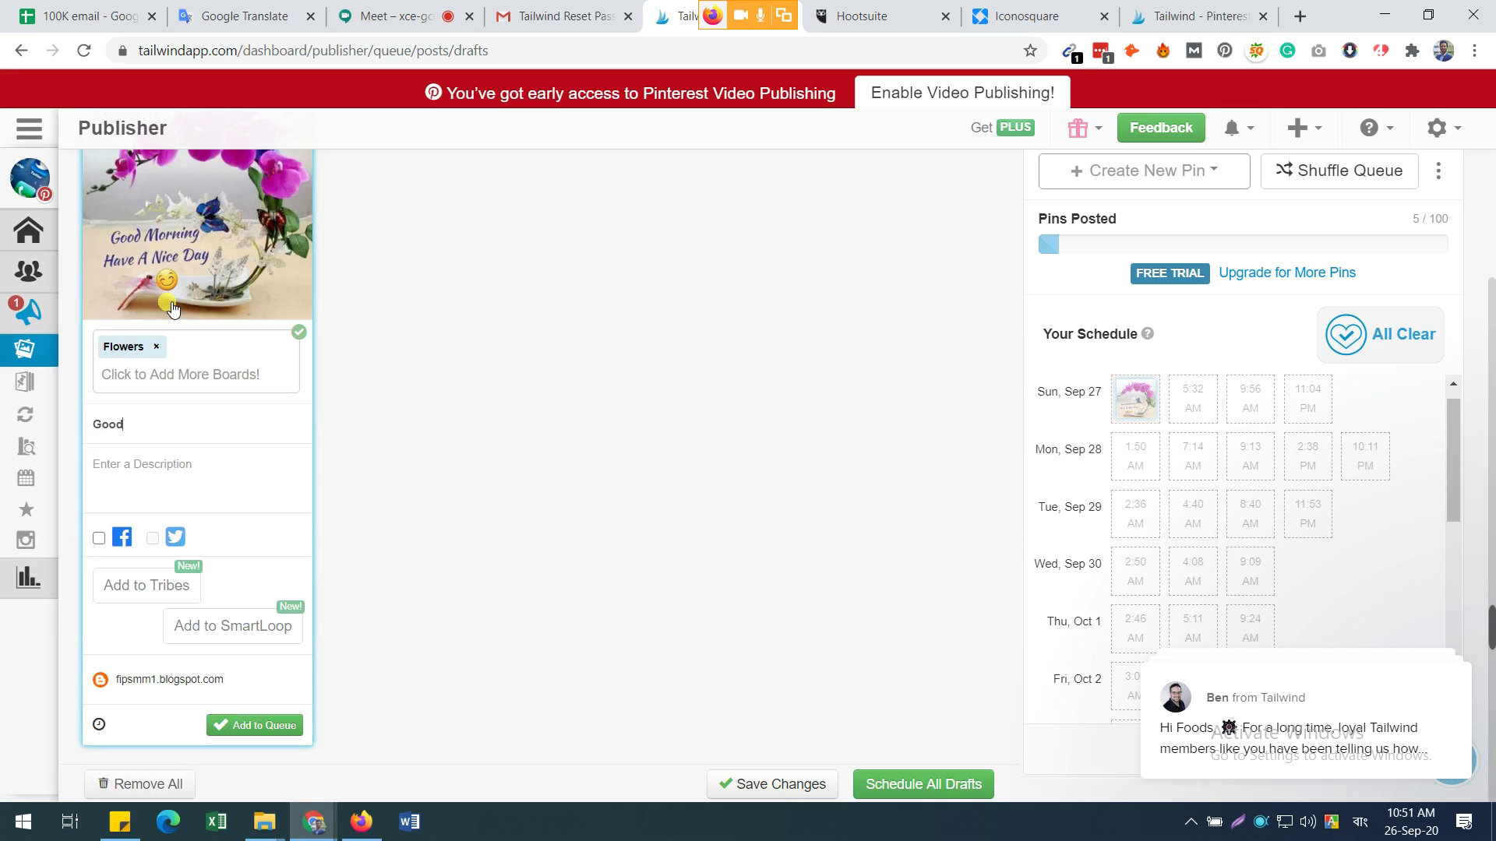
# Step: Complete the title 'Good Morning' and enter 'Good Morning' as the pin description
pyautogui.write('Morning')
pyautogui.click(187, 448)
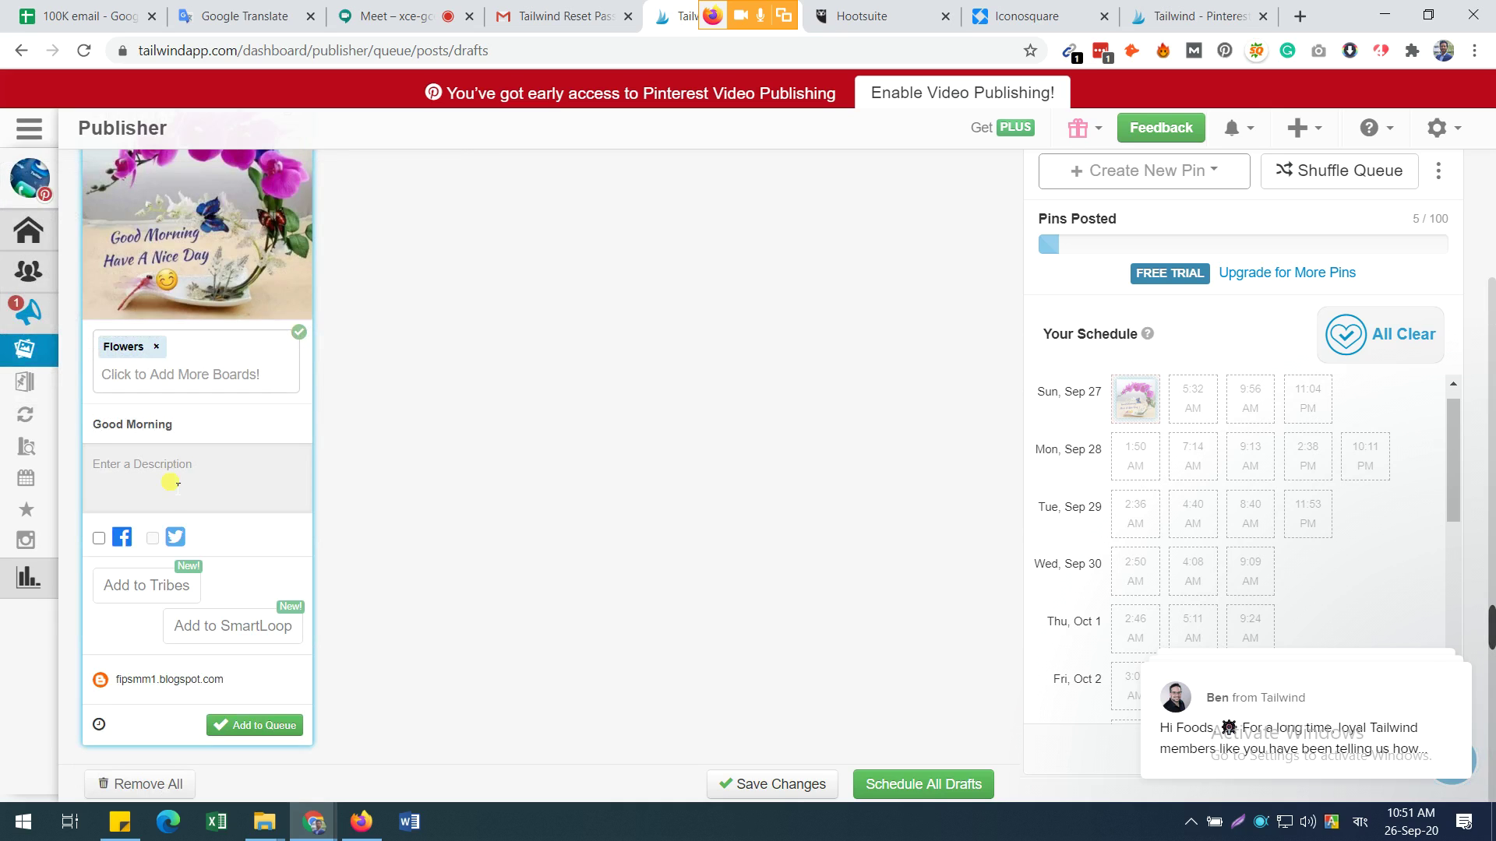
pyautogui.write('M')
pyautogui.press('BackSpace')
pyautogui.write('Gd')
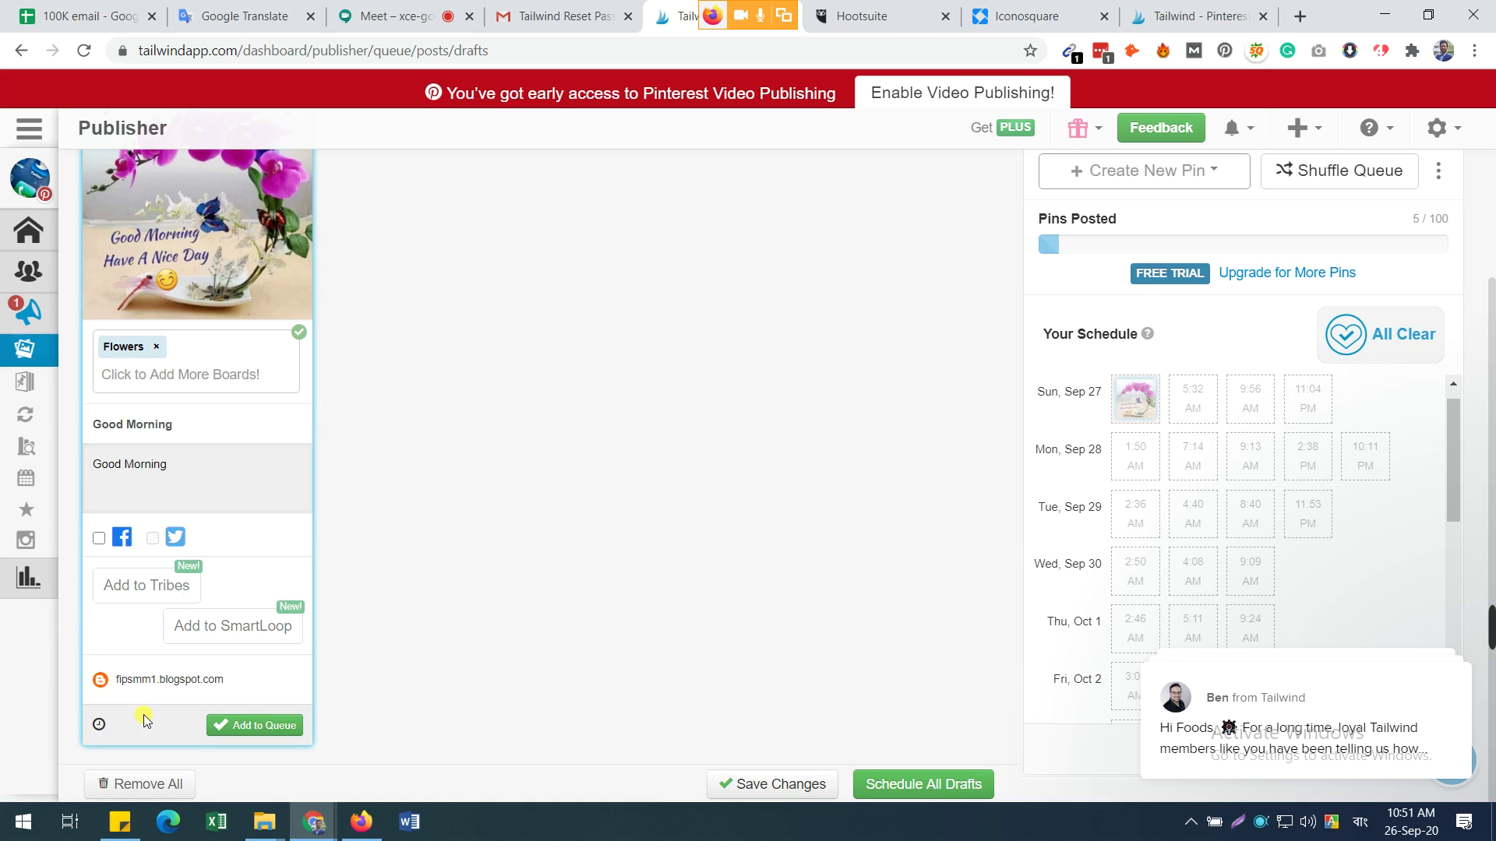
pyautogui.click(99, 725)
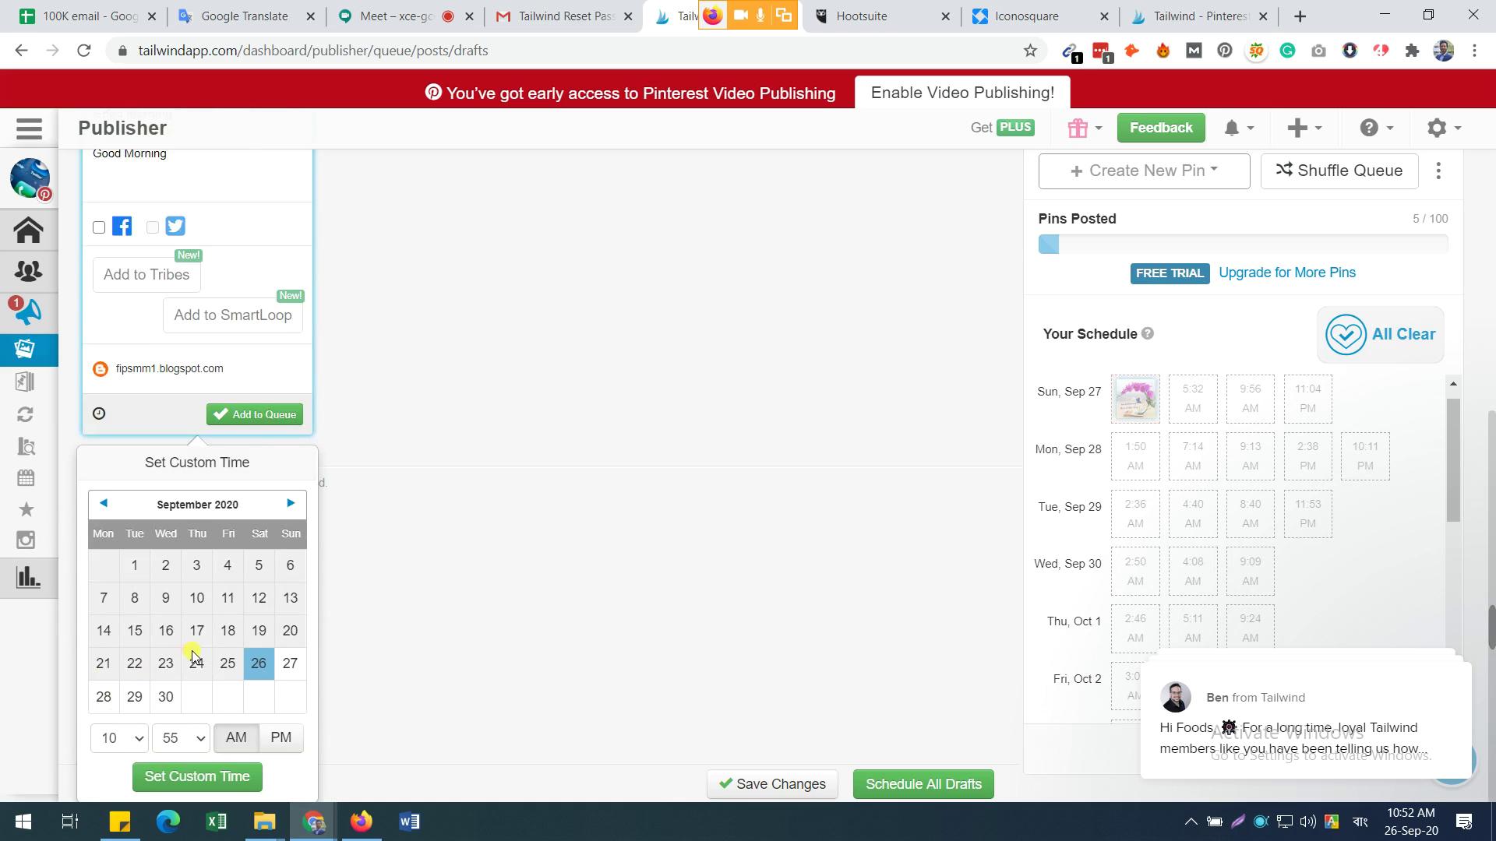
# Step: Set the pin's custom posting time to Sep 30 at 10:00 AM
pyautogui.click(166, 697)
pyautogui.click(139, 737)
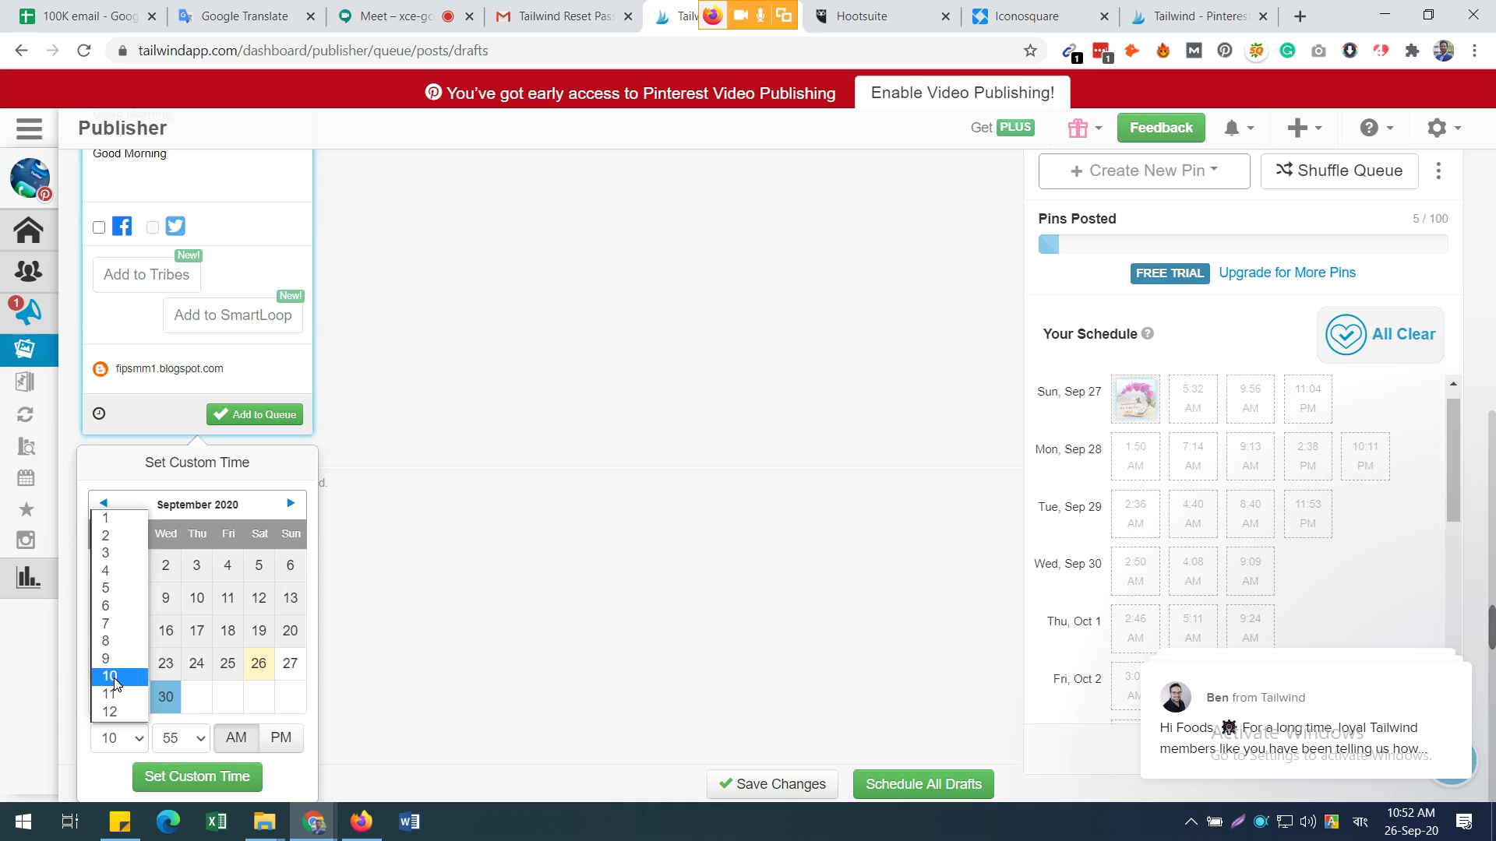
pyautogui.click(115, 678)
pyautogui.click(181, 736)
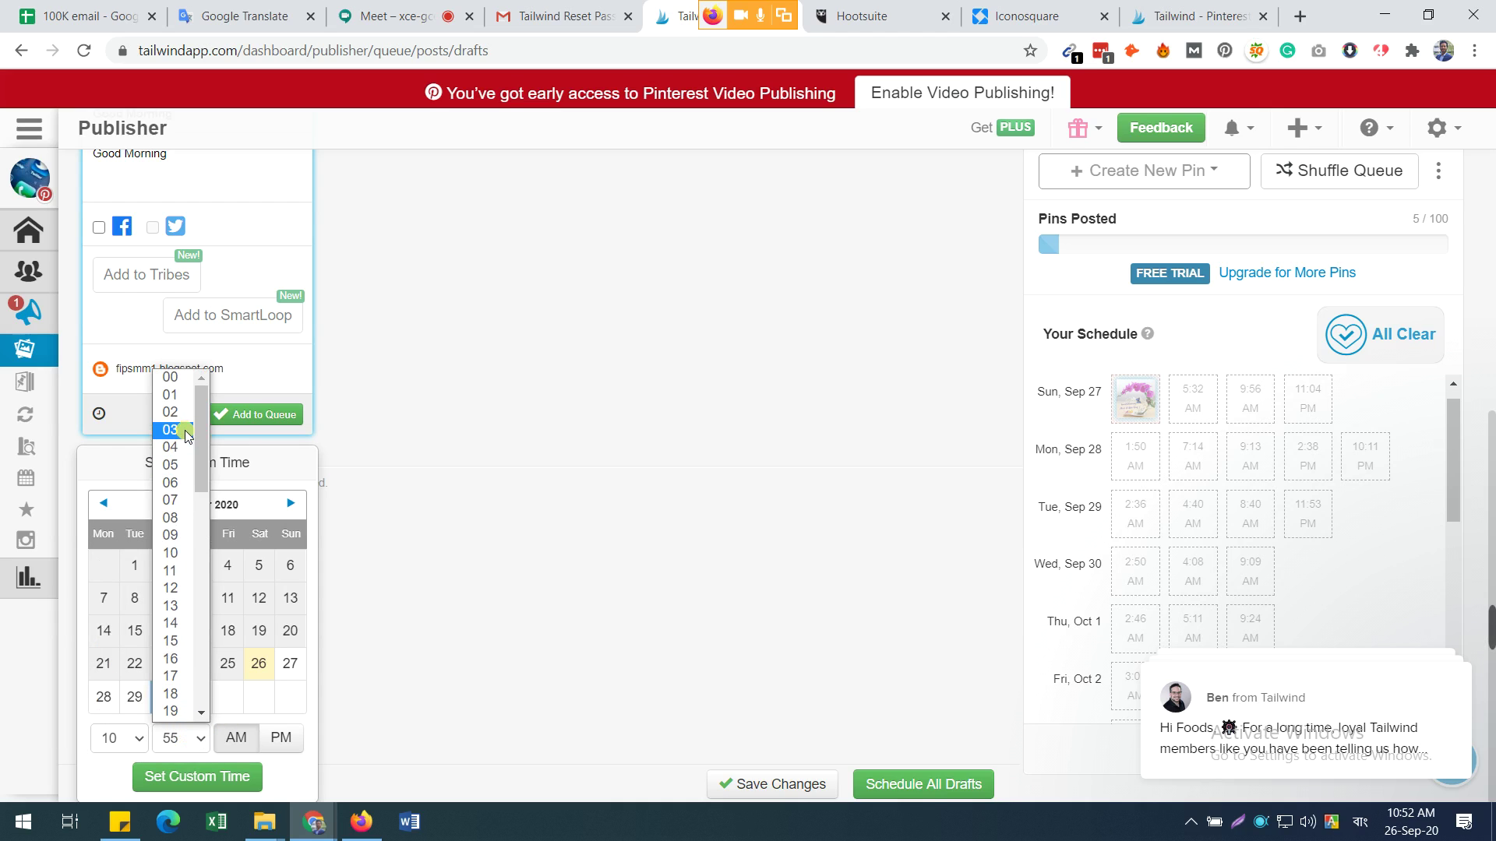
pyautogui.click(171, 377)
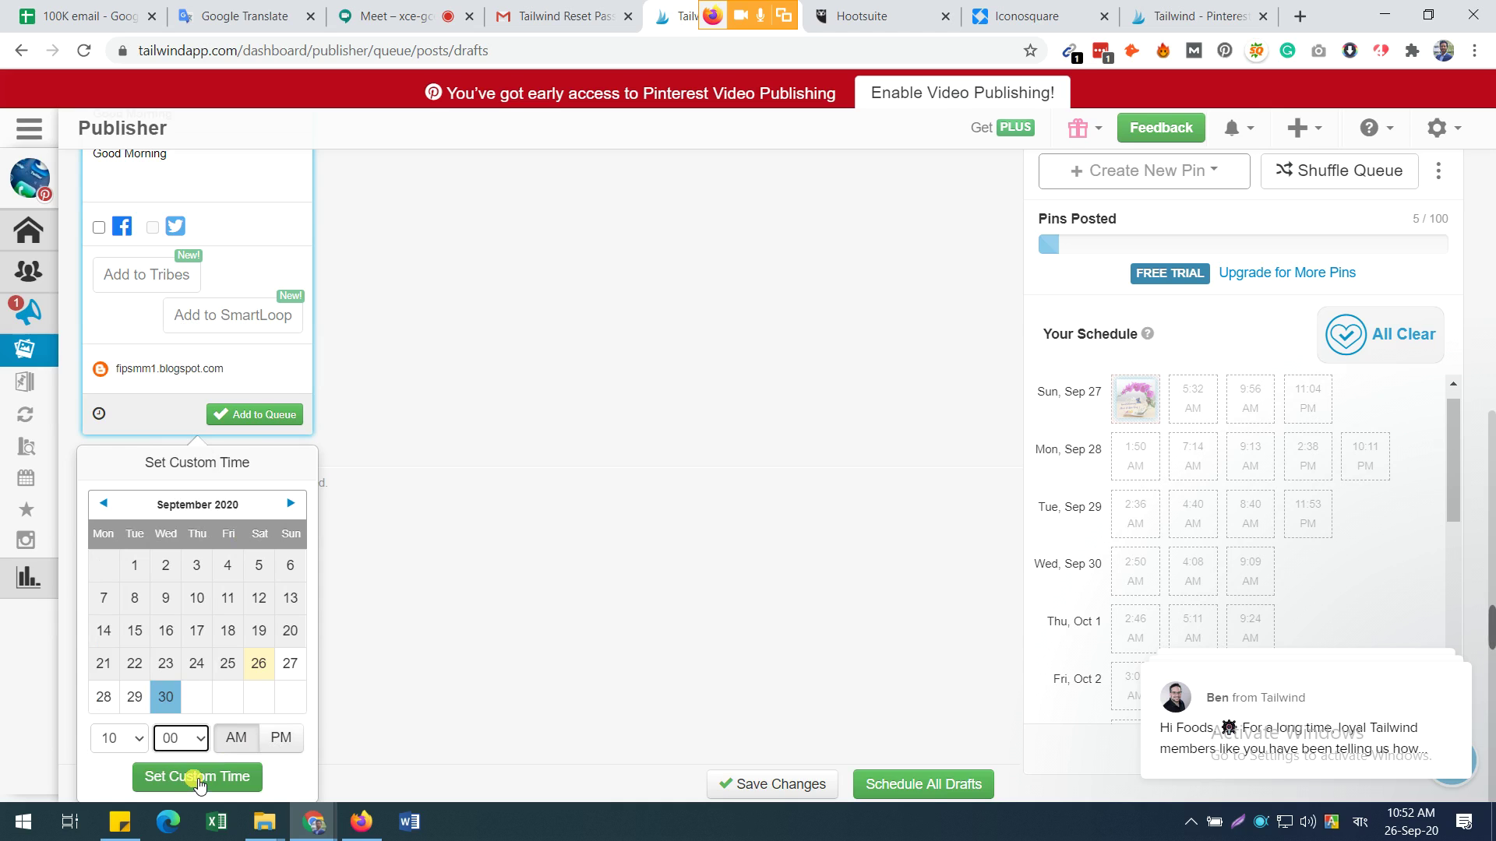
pyautogui.click(198, 777)
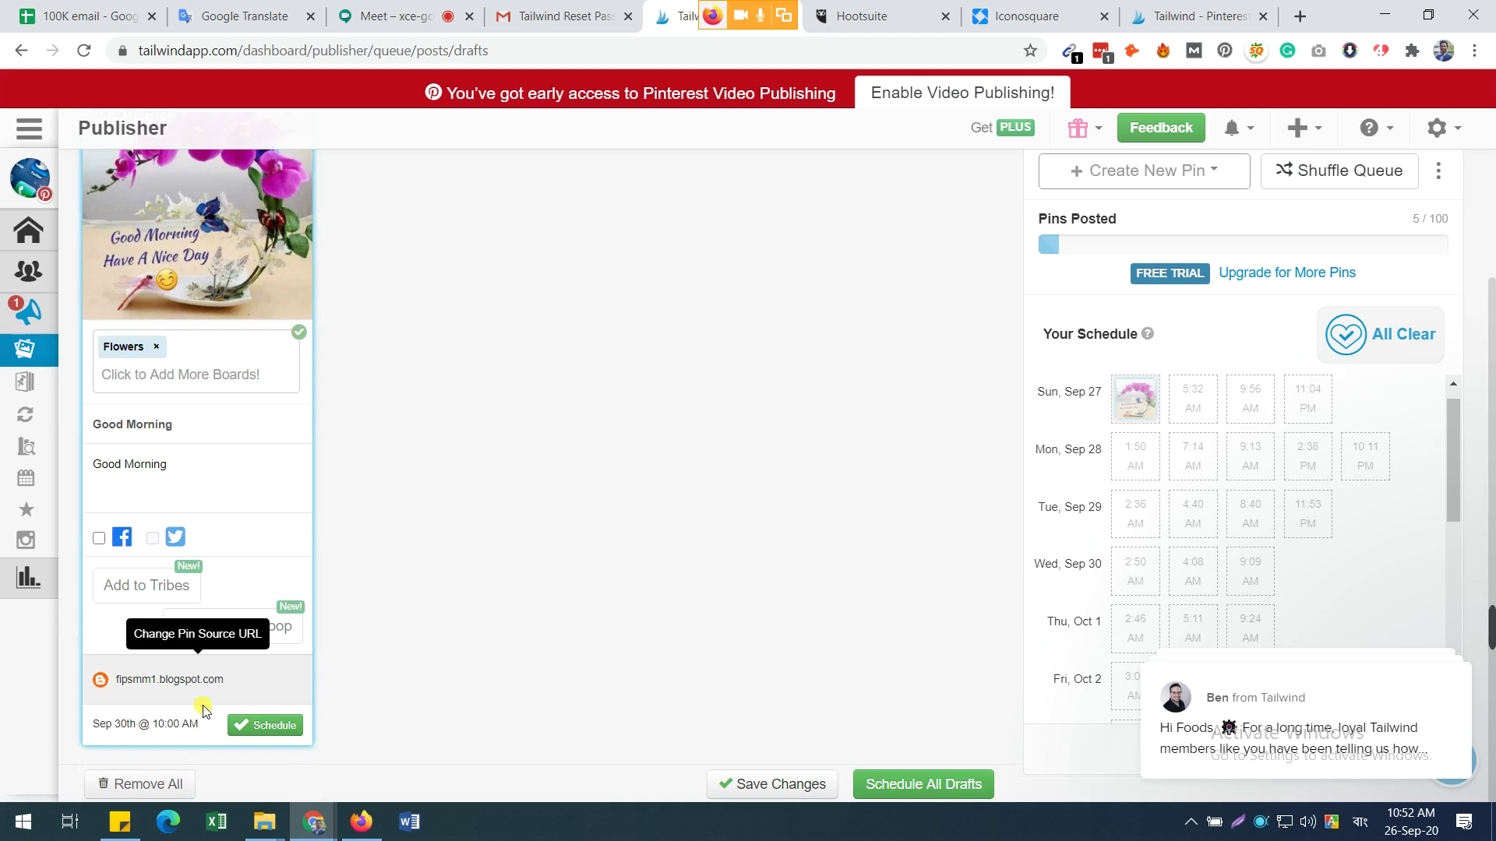
# Step: Check the posting time options and close them without changes
pyautogui.click(159, 724)
pyautogui.click(166, 727)
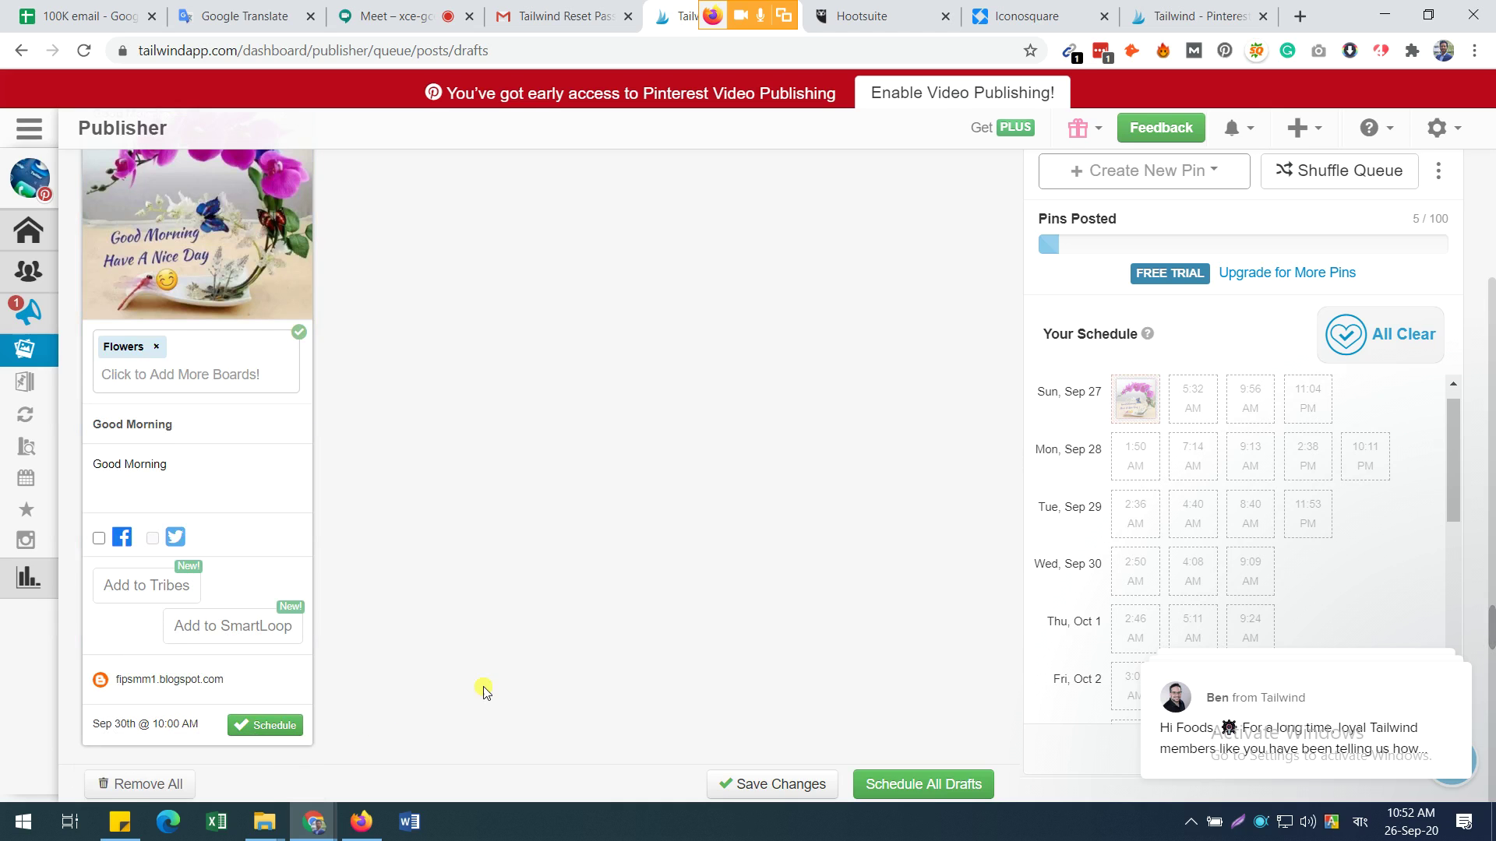
pyautogui.click(125, 715)
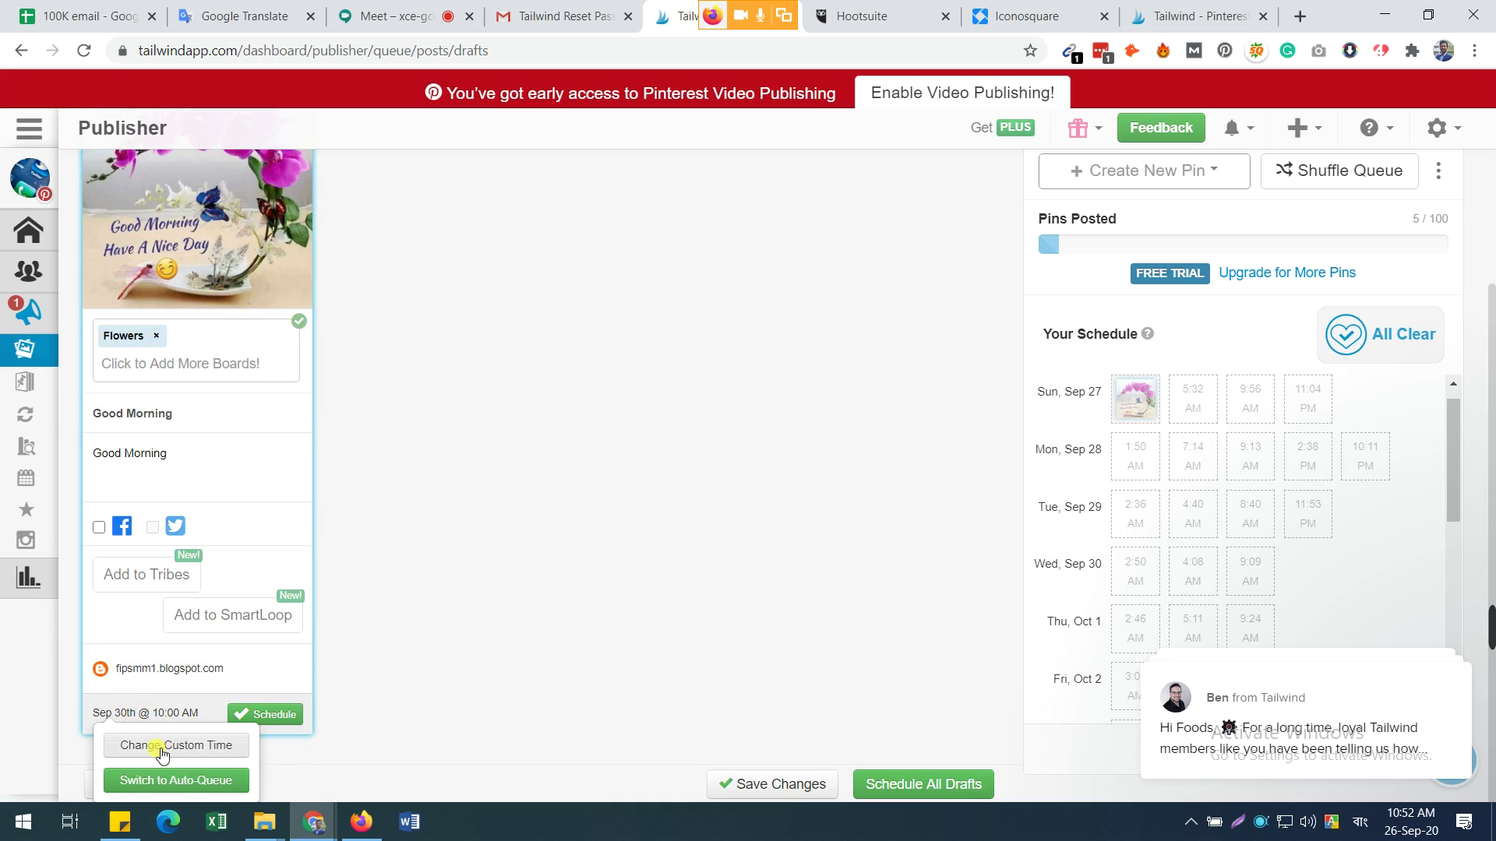
pyautogui.click(526, 567)
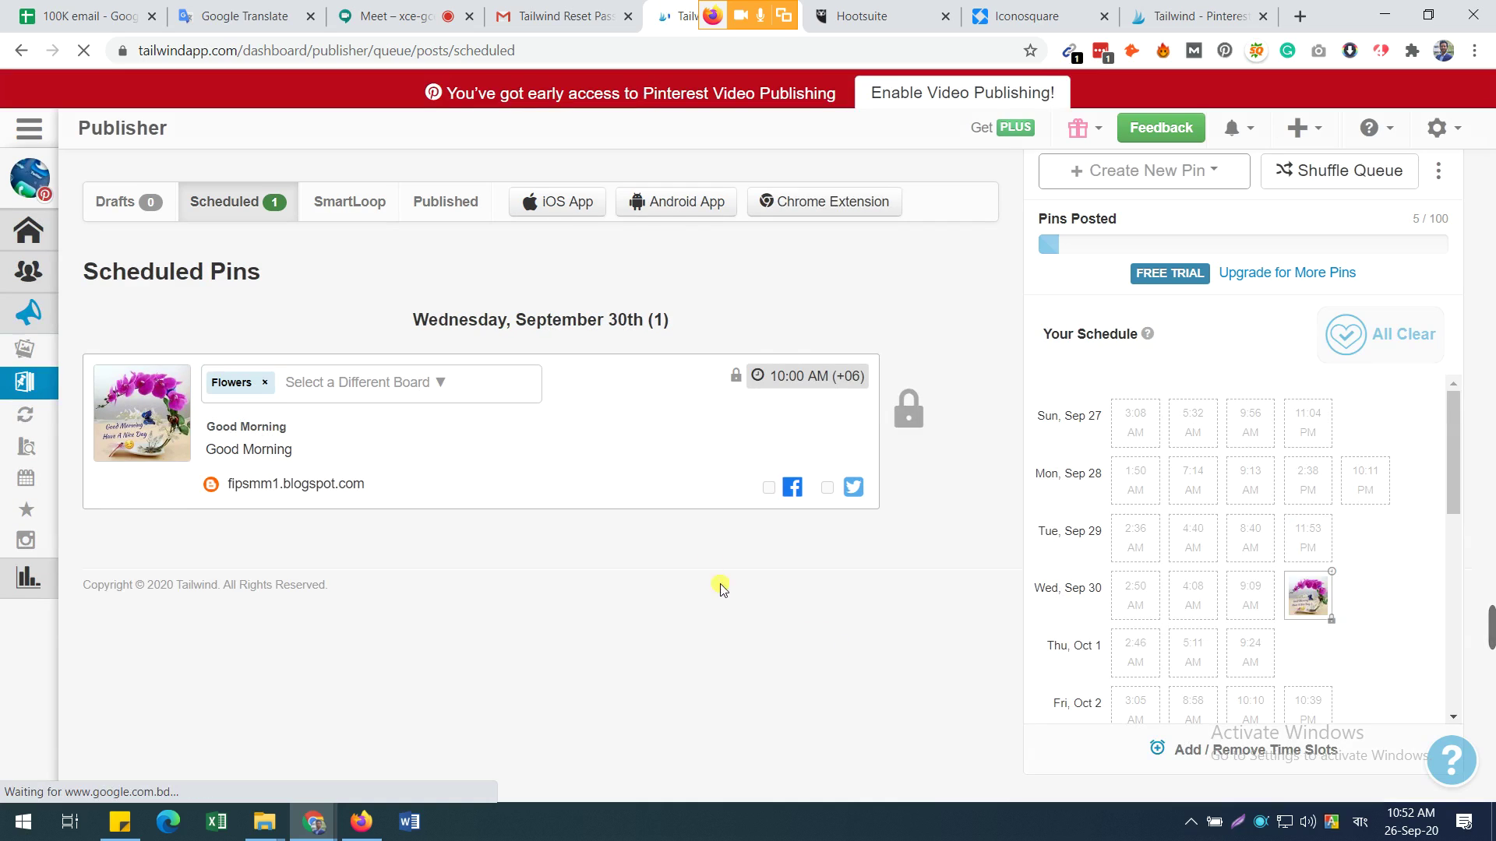
# Step: Use Pin Now on the scheduled Good Morning pin and confirm posting it immediately
pyautogui.click(798, 380)
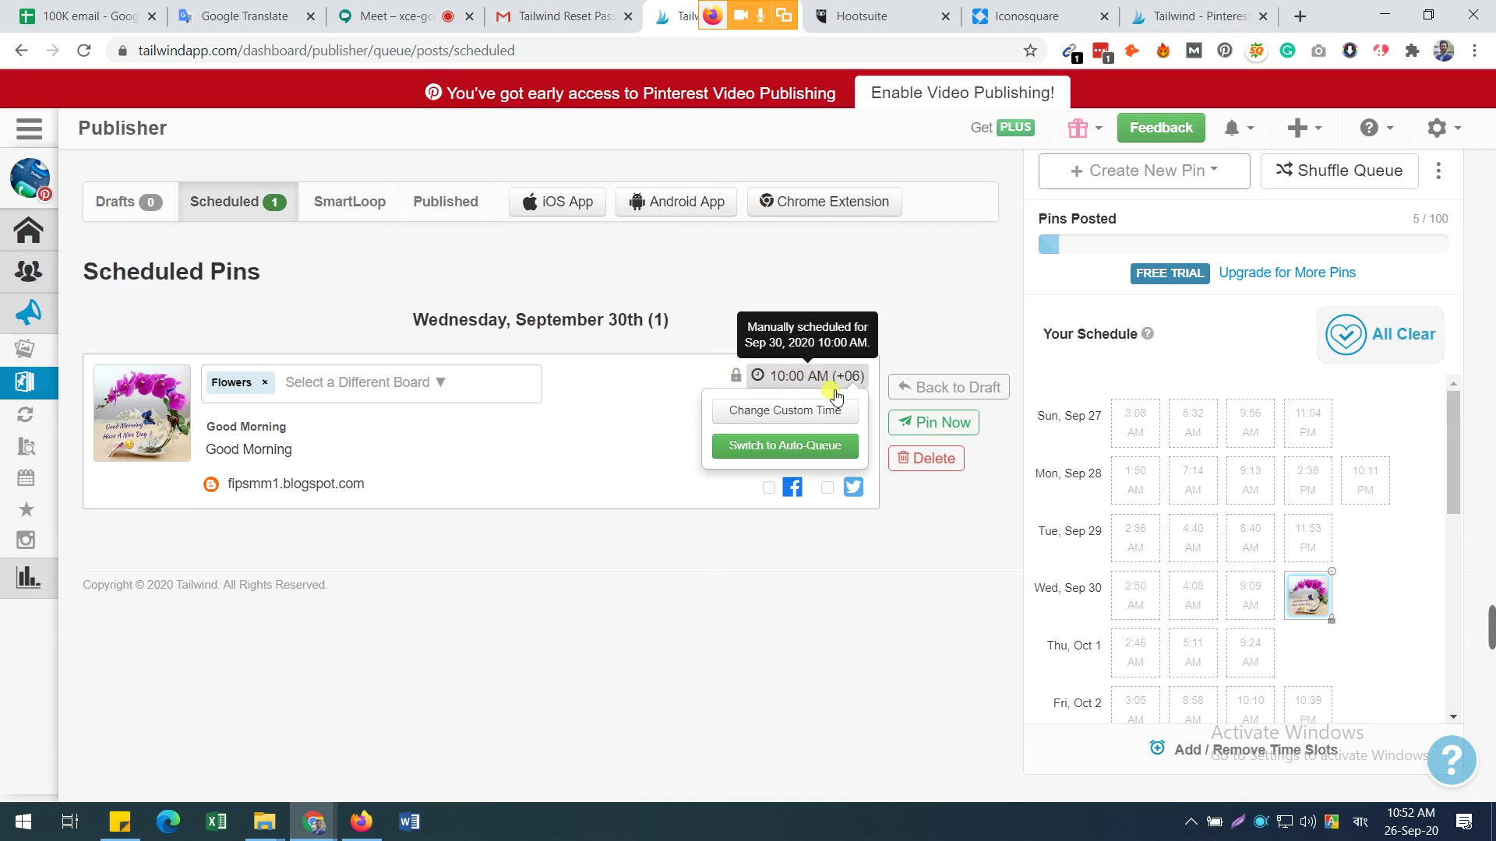
pyautogui.click(955, 421)
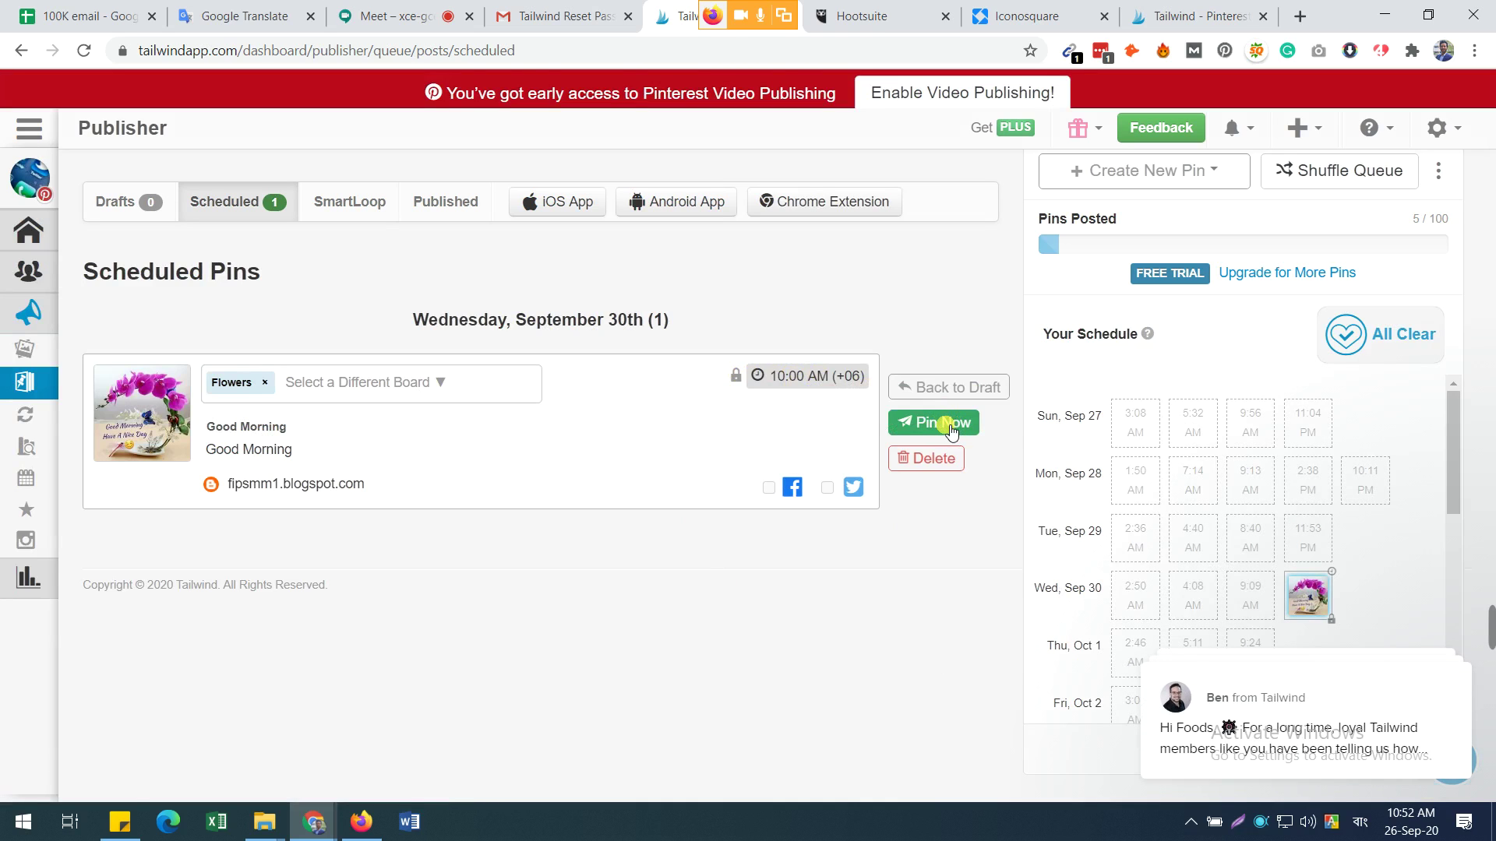
pyautogui.click(944, 425)
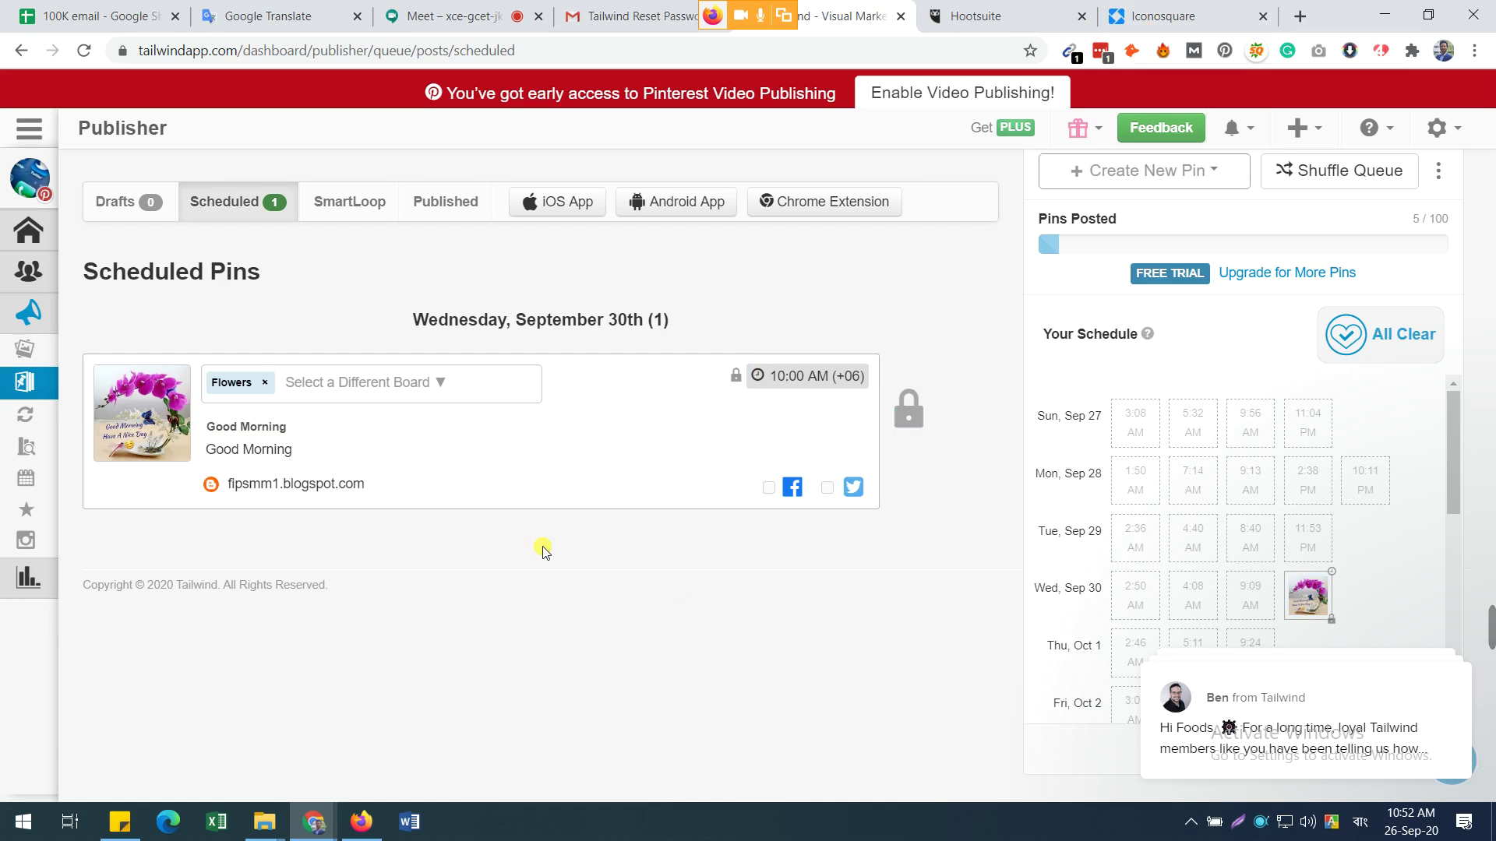
pyautogui.moveTo(43, 547)
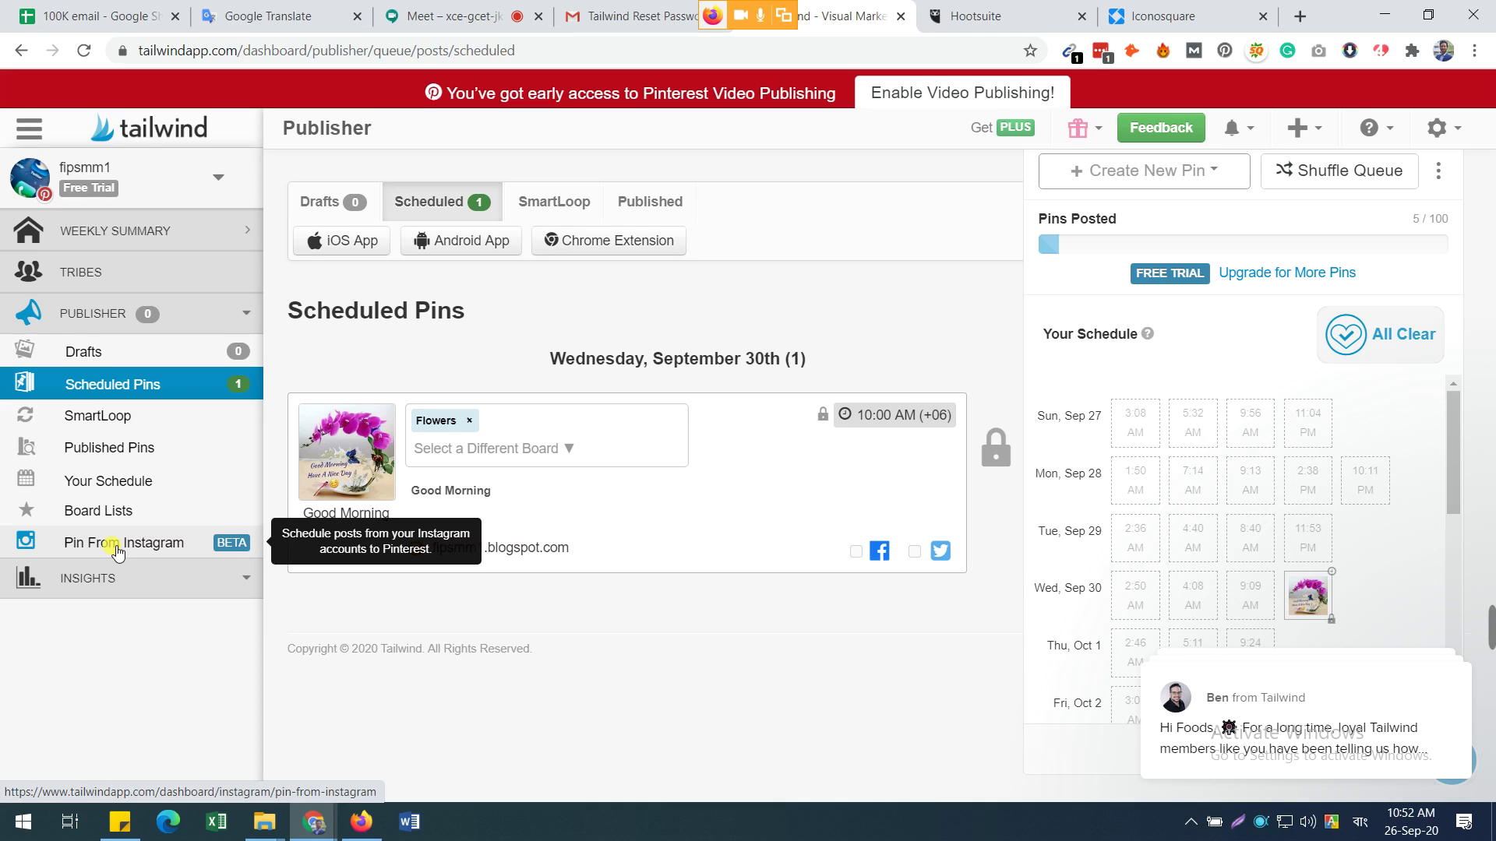
# Step: Open the Pin From Instagram page from the left sidebar
pyautogui.click(117, 549)
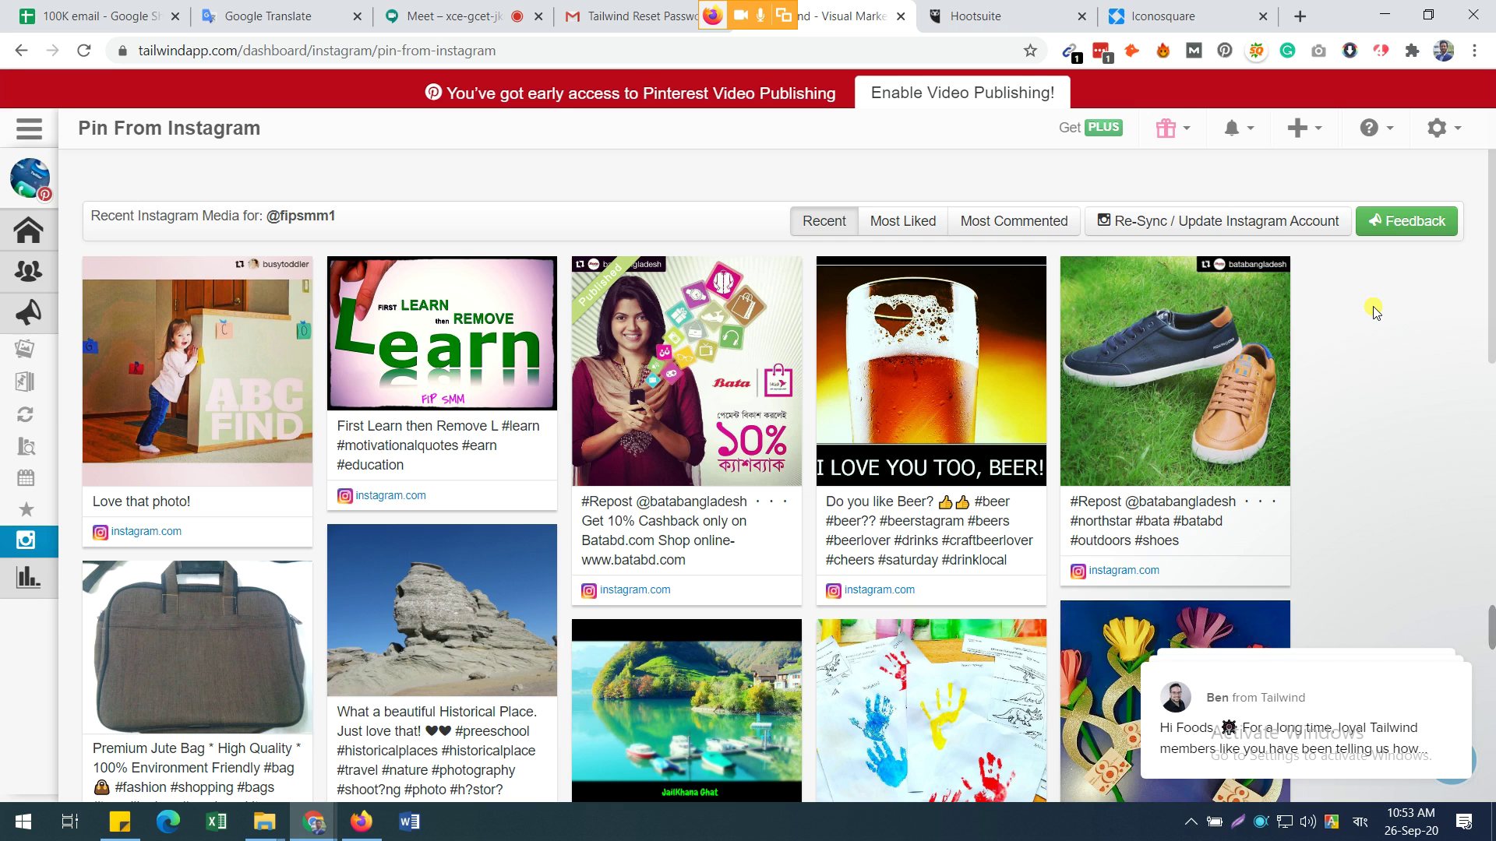
# Step: Browse recent Instagram posts and schedule a pin from the 'Love that photo!' ABC FIND post
pyautogui.click(1301, 127)
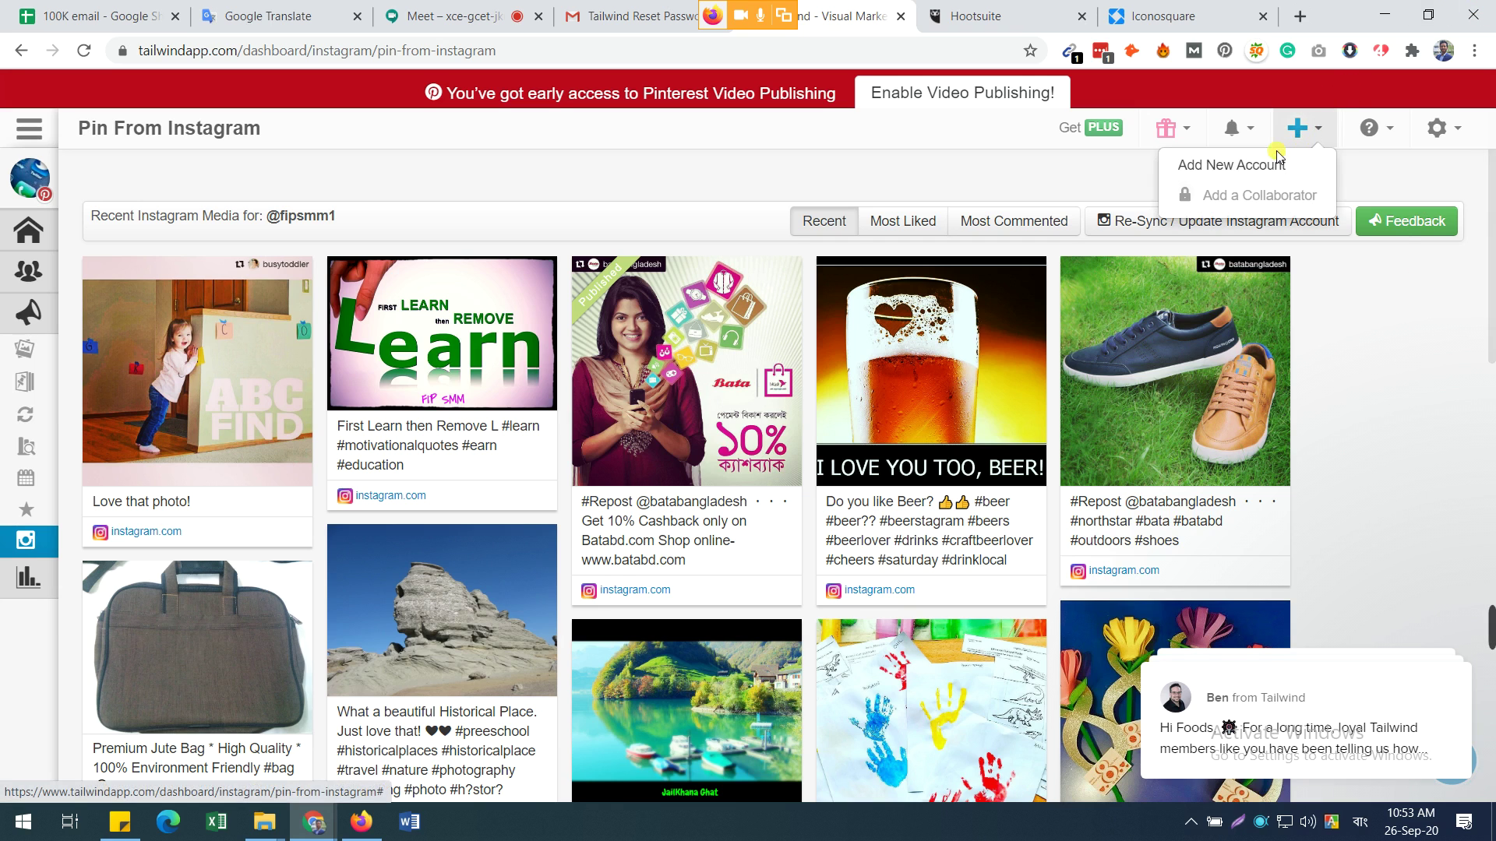
pyautogui.click(1246, 166)
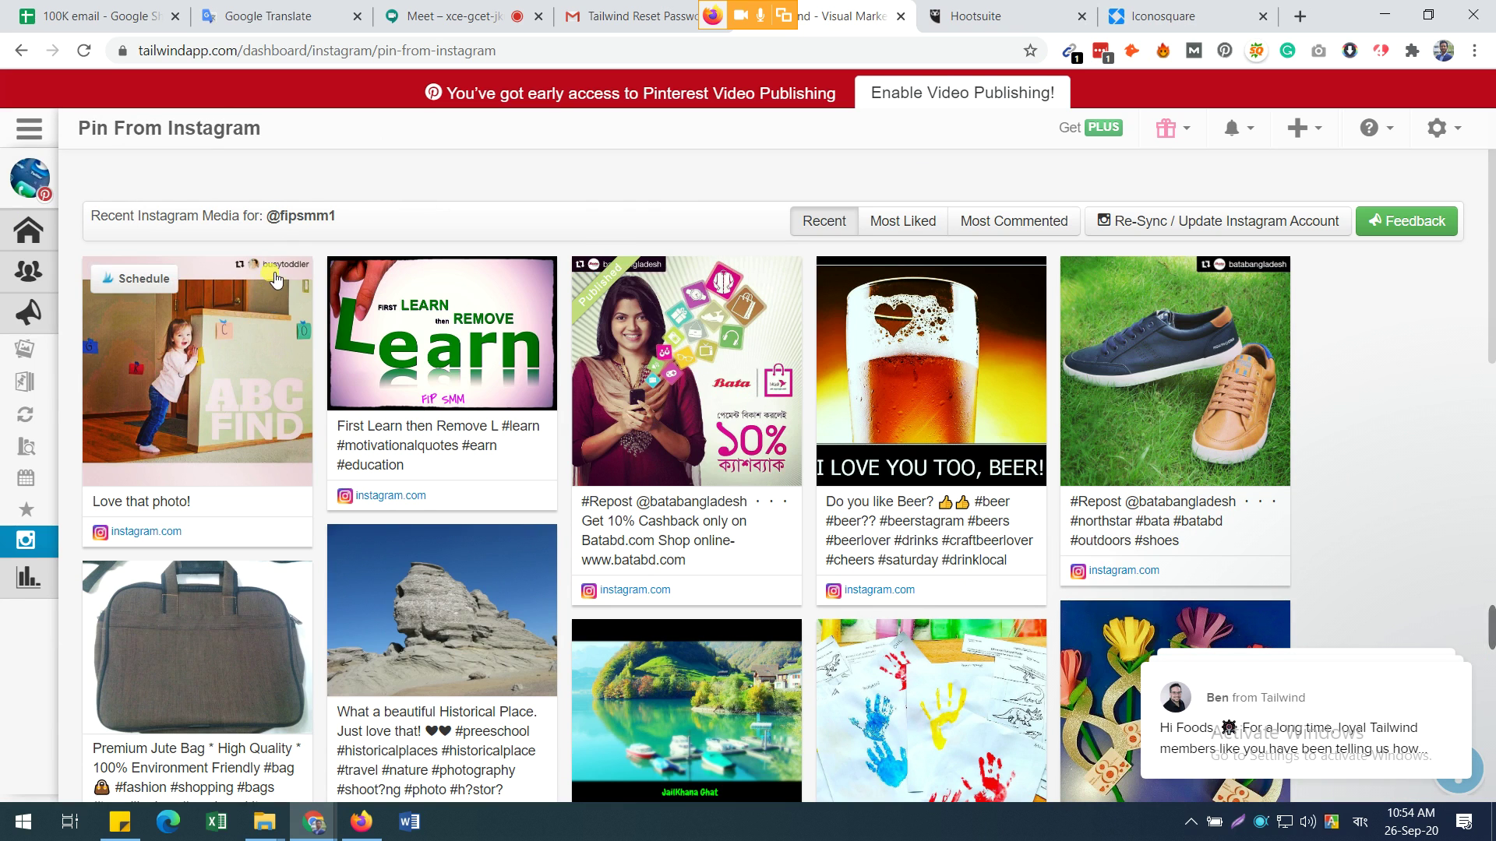
pyautogui.scroll(-3, 886, 456)
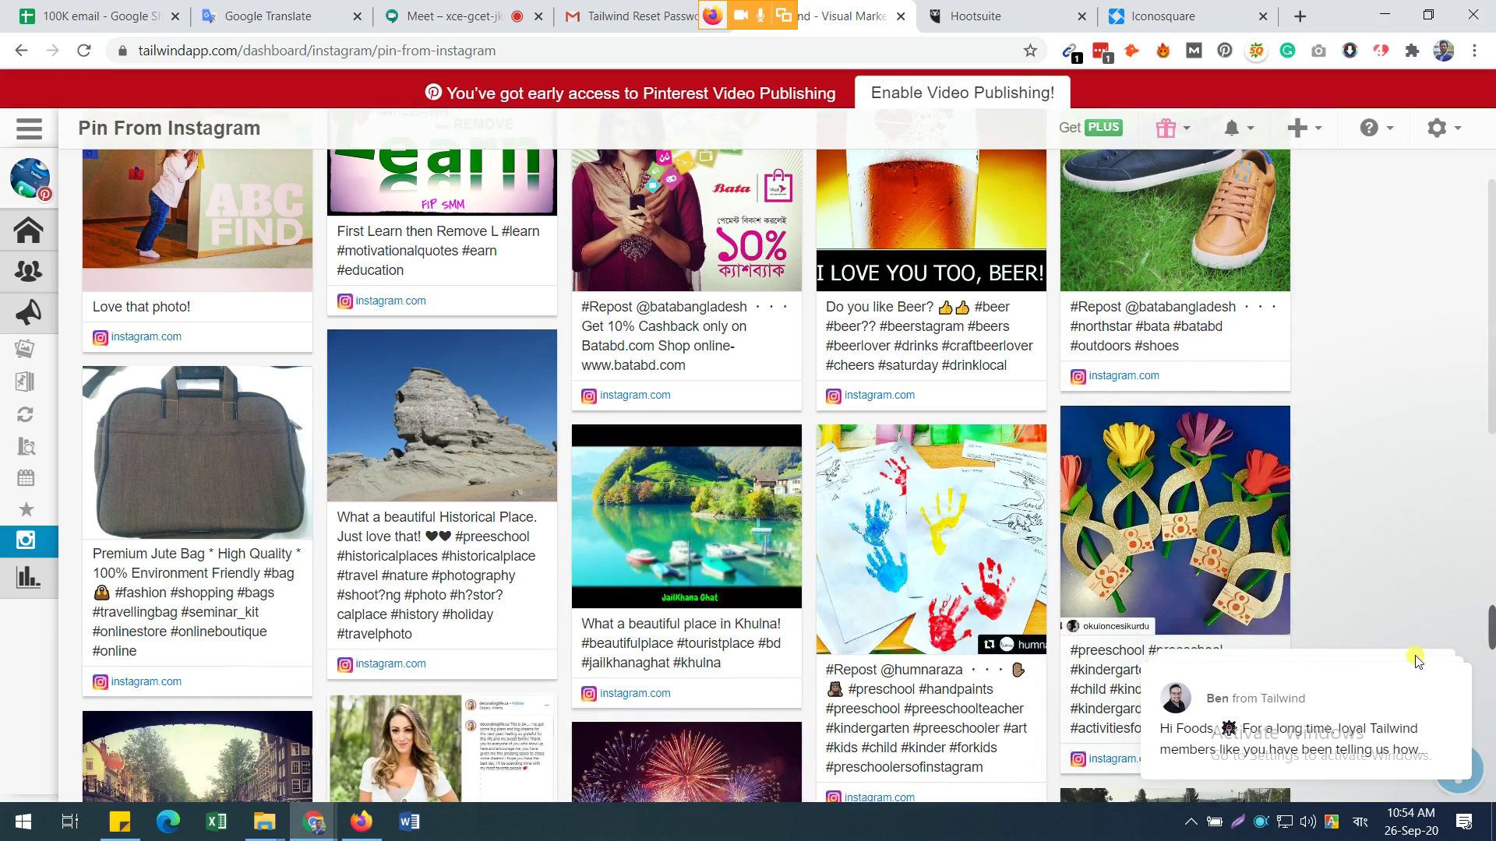
pyautogui.scroll(-3, 396, 460)
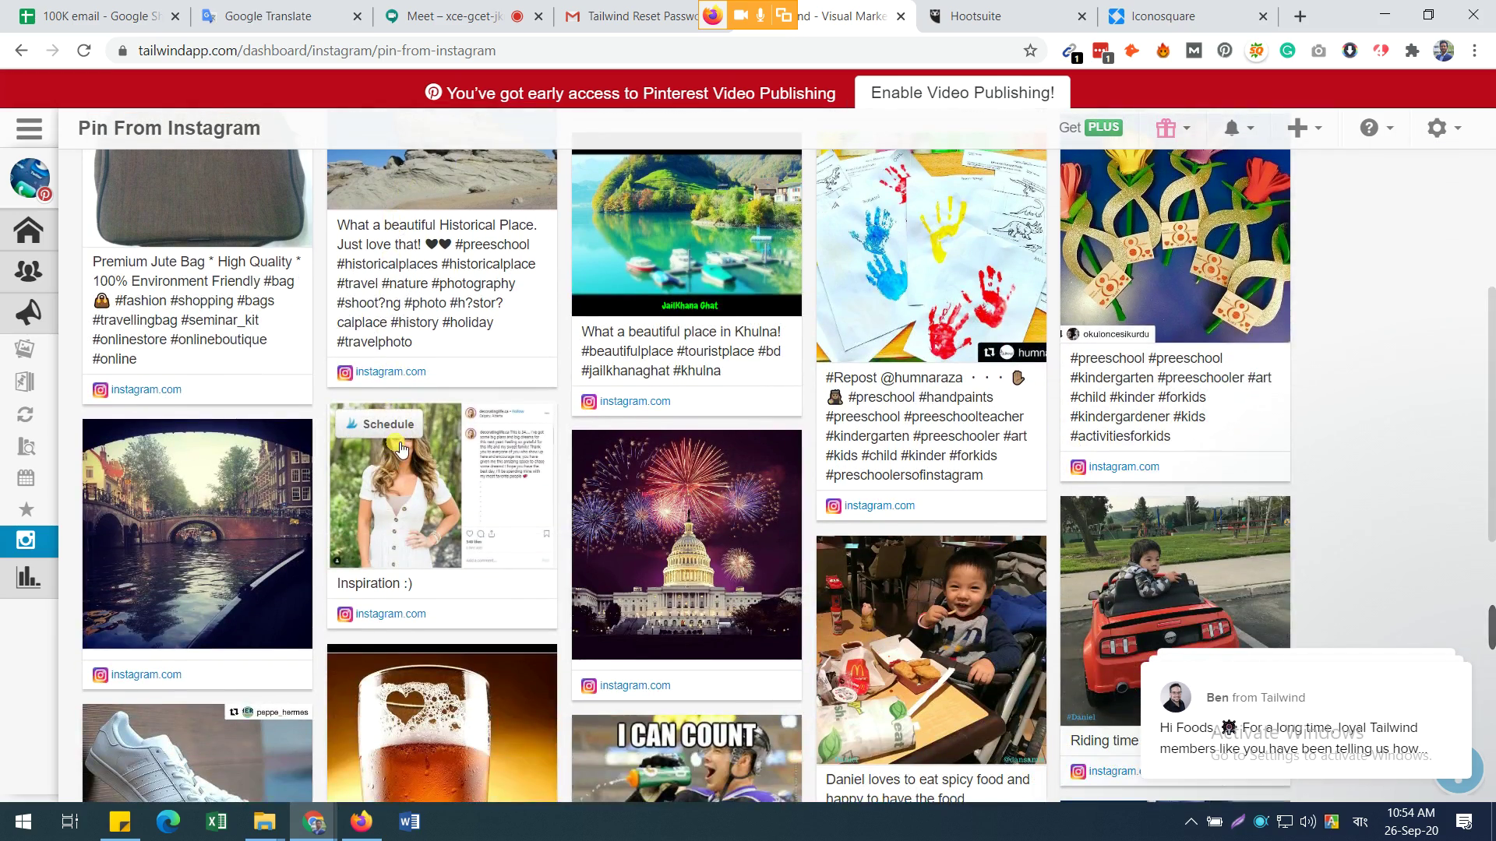
pyautogui.scroll(-10, 396, 459)
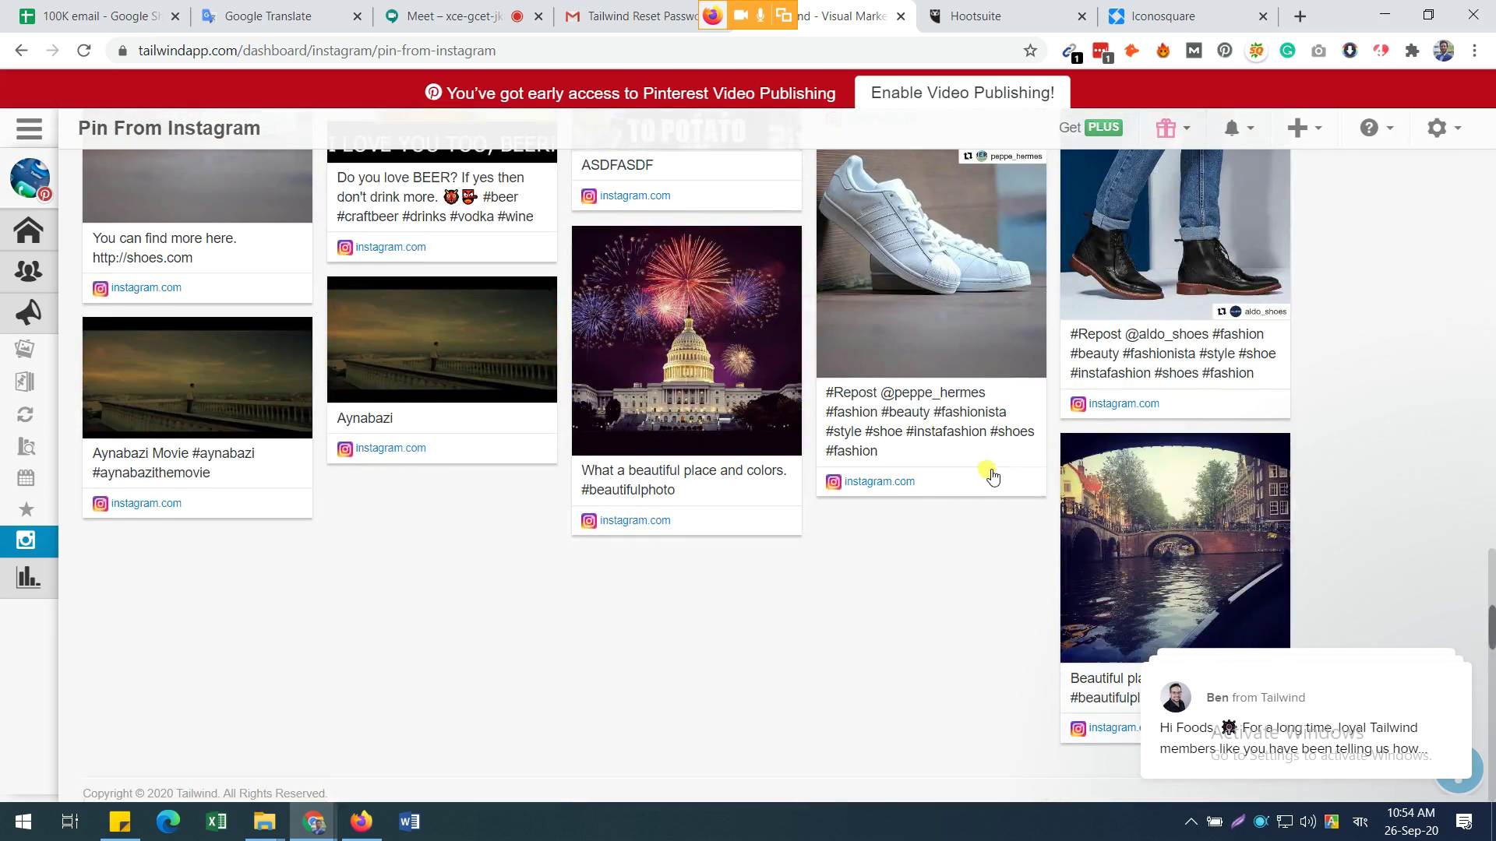
pyautogui.scroll(15, 996, 474)
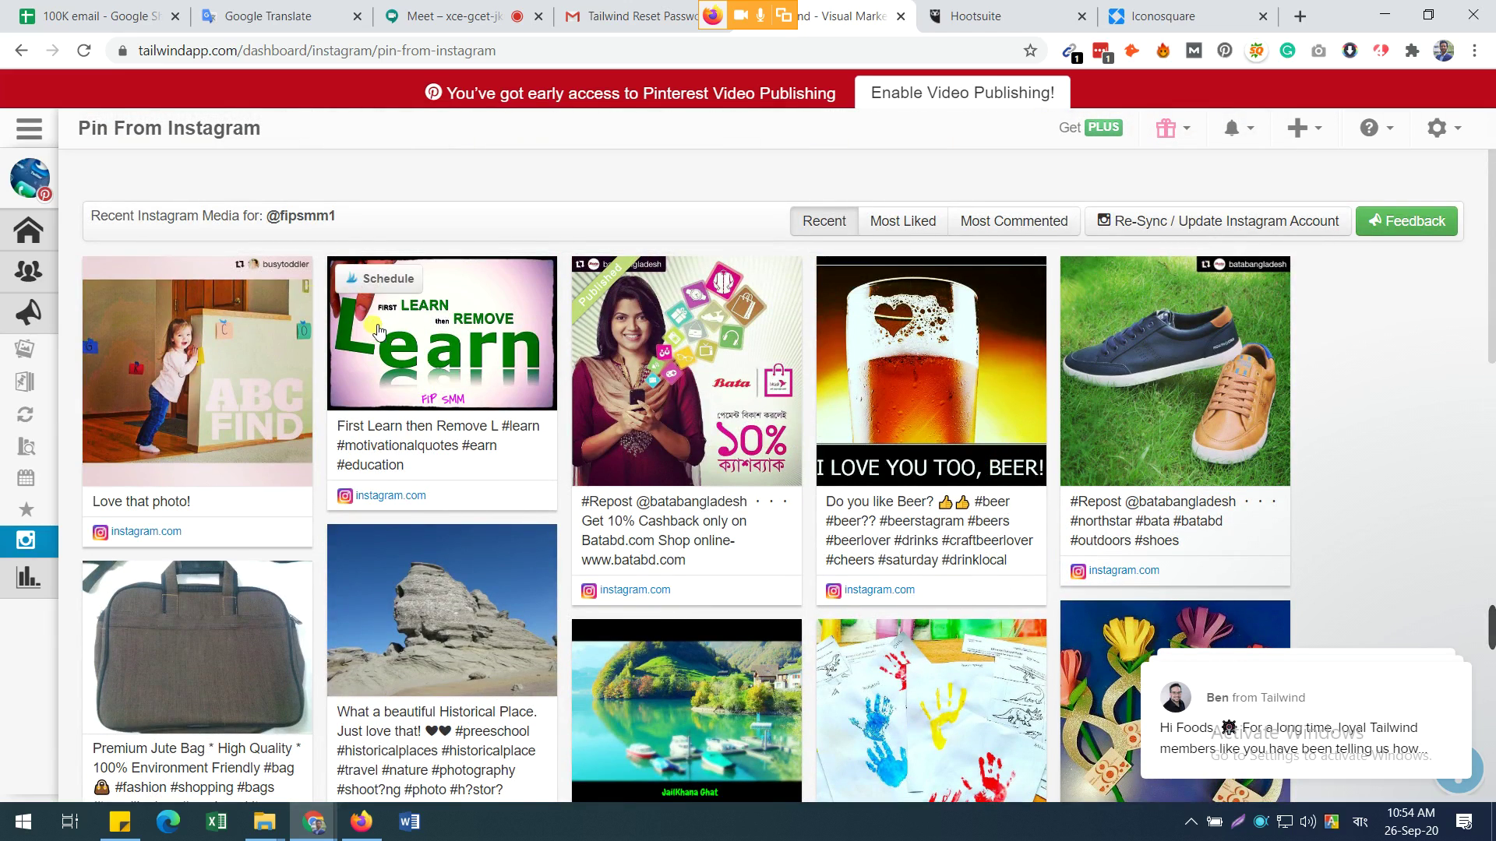
pyautogui.moveTo(141, 286)
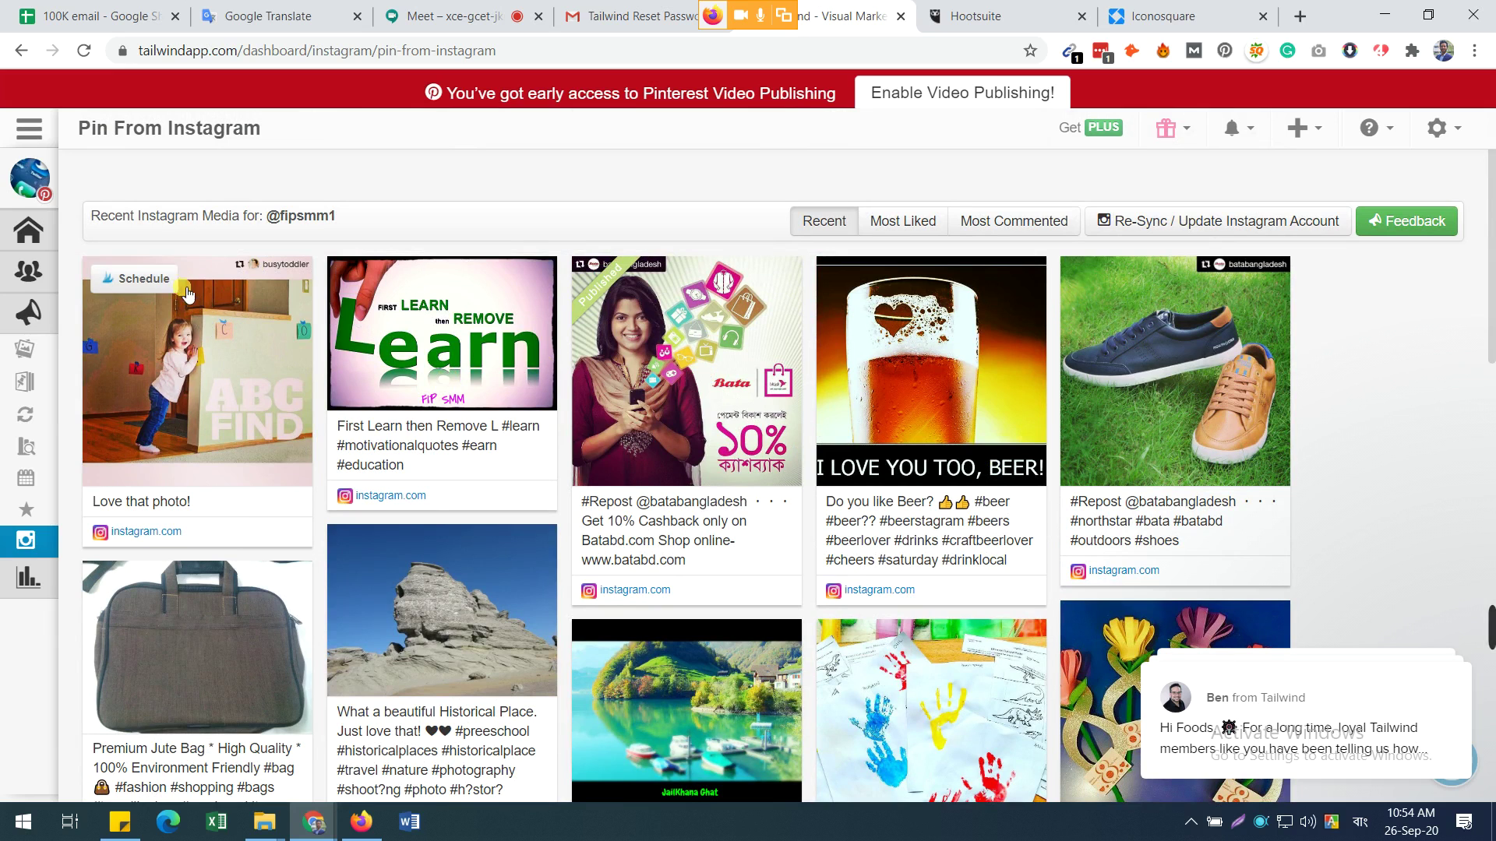
pyautogui.click(156, 282)
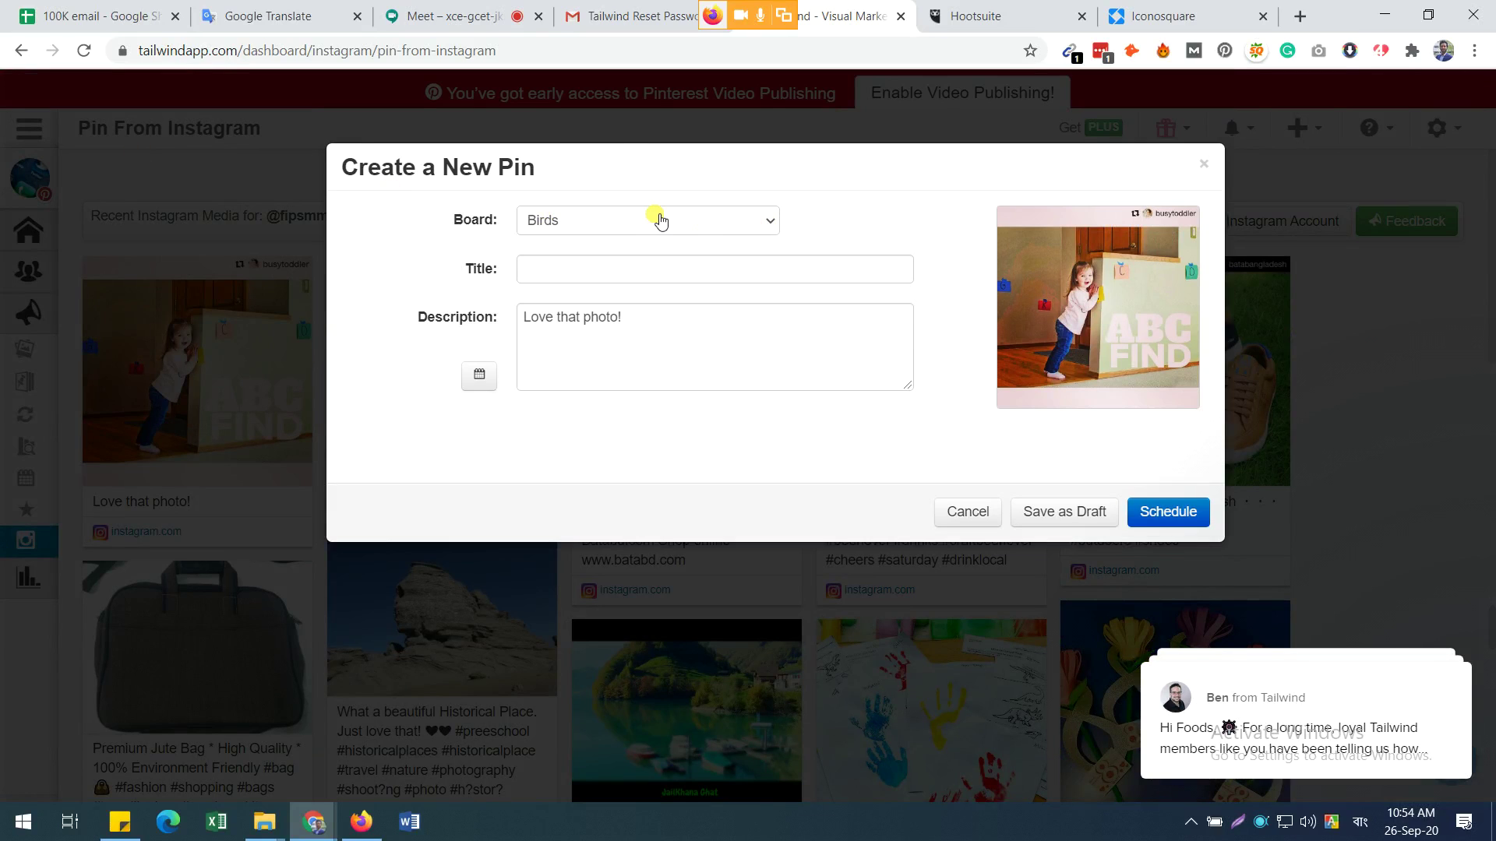
# Step: Choose the Flowers board for the new pin
pyautogui.click(657, 219)
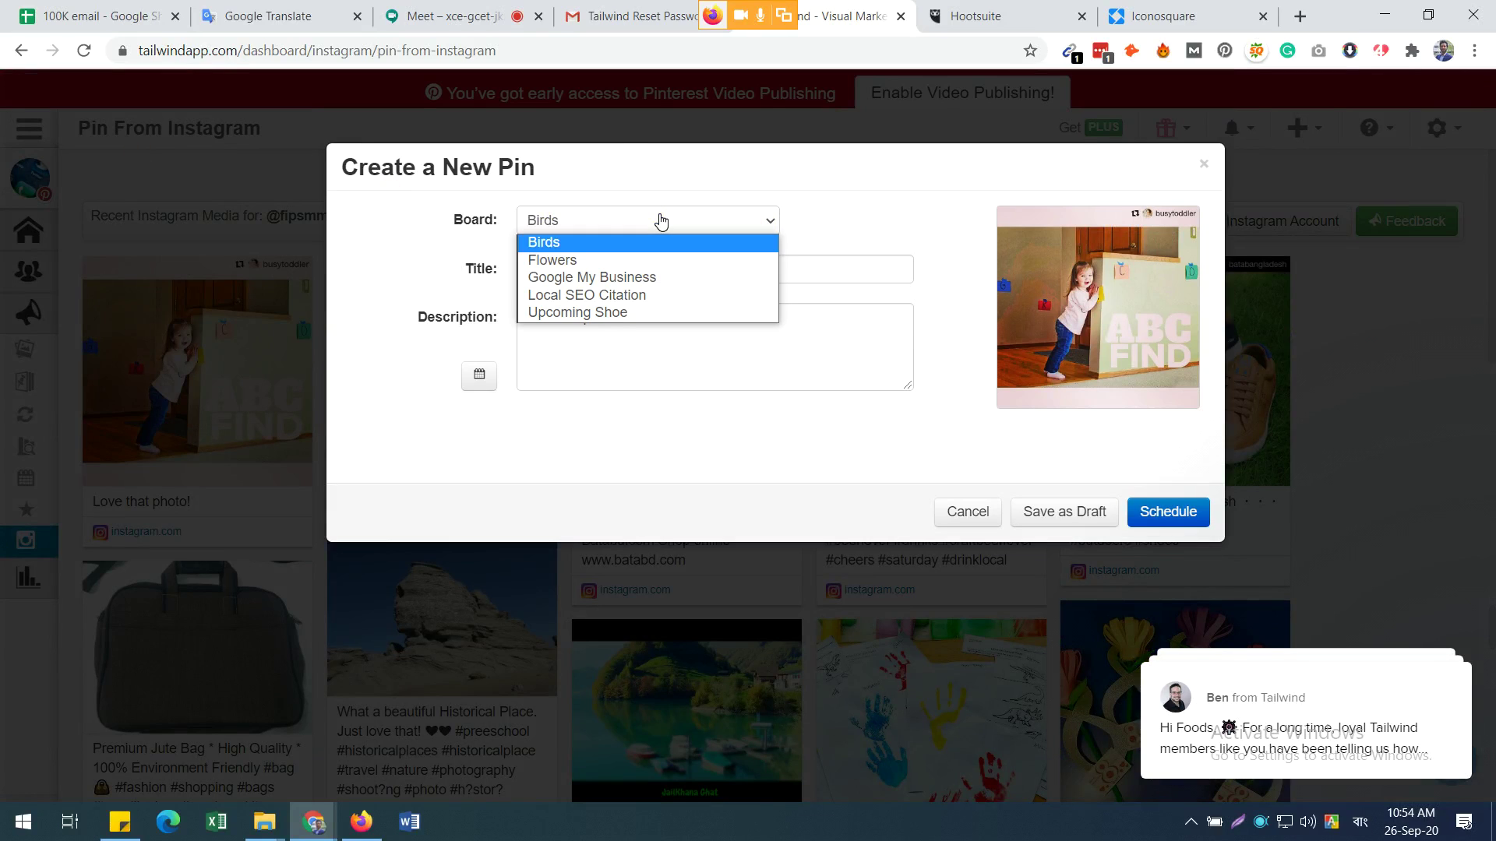
pyautogui.click(564, 259)
pyautogui.click(574, 226)
pyautogui.click(568, 233)
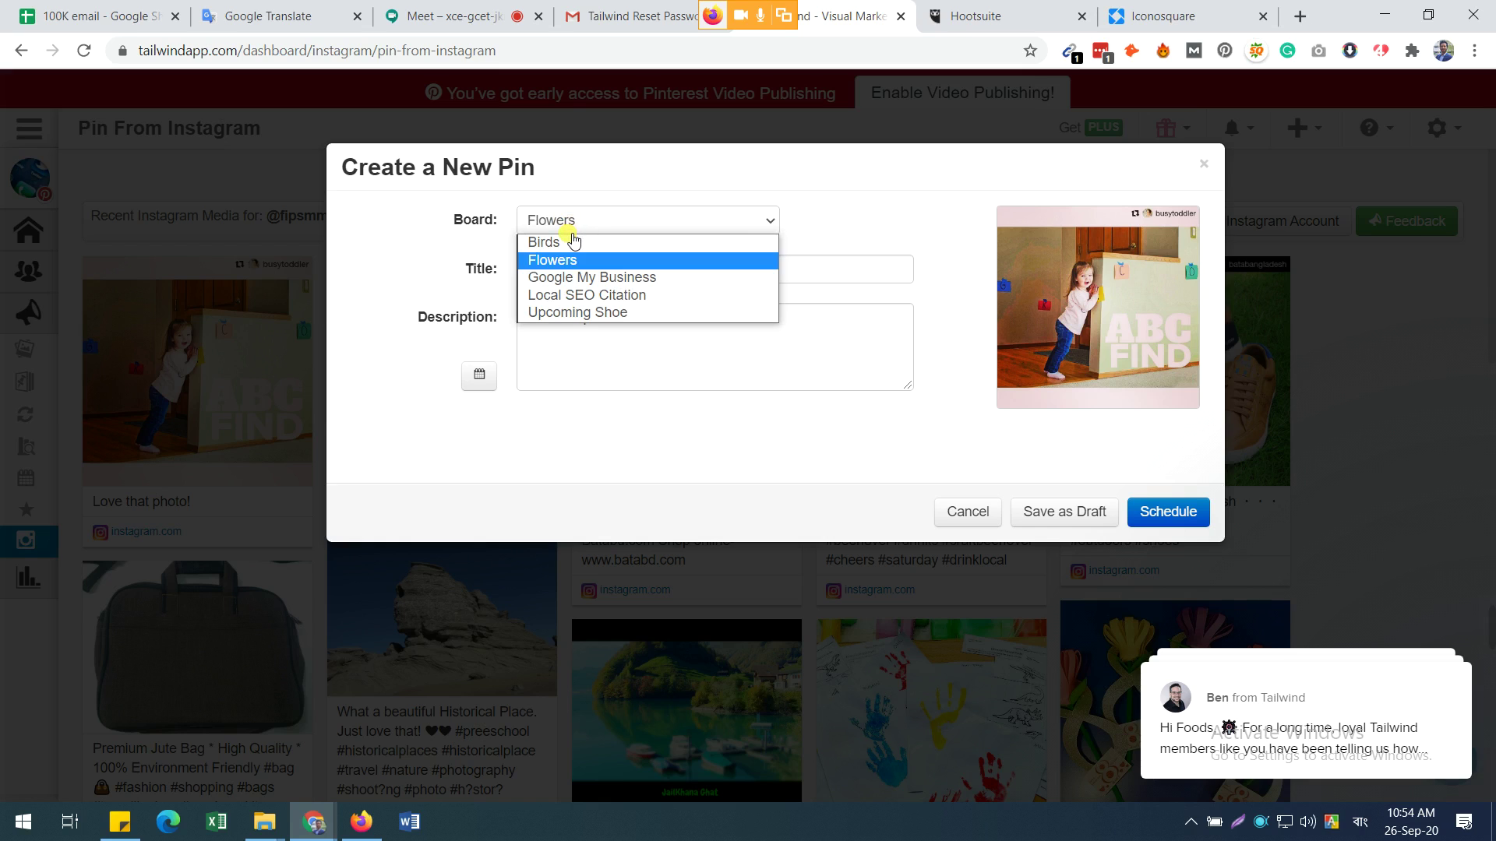
pyautogui.click(470, 296)
# Step: Look over the pin's title, description and schedule date, then discard the pin unsaved
pyautogui.click(559, 282)
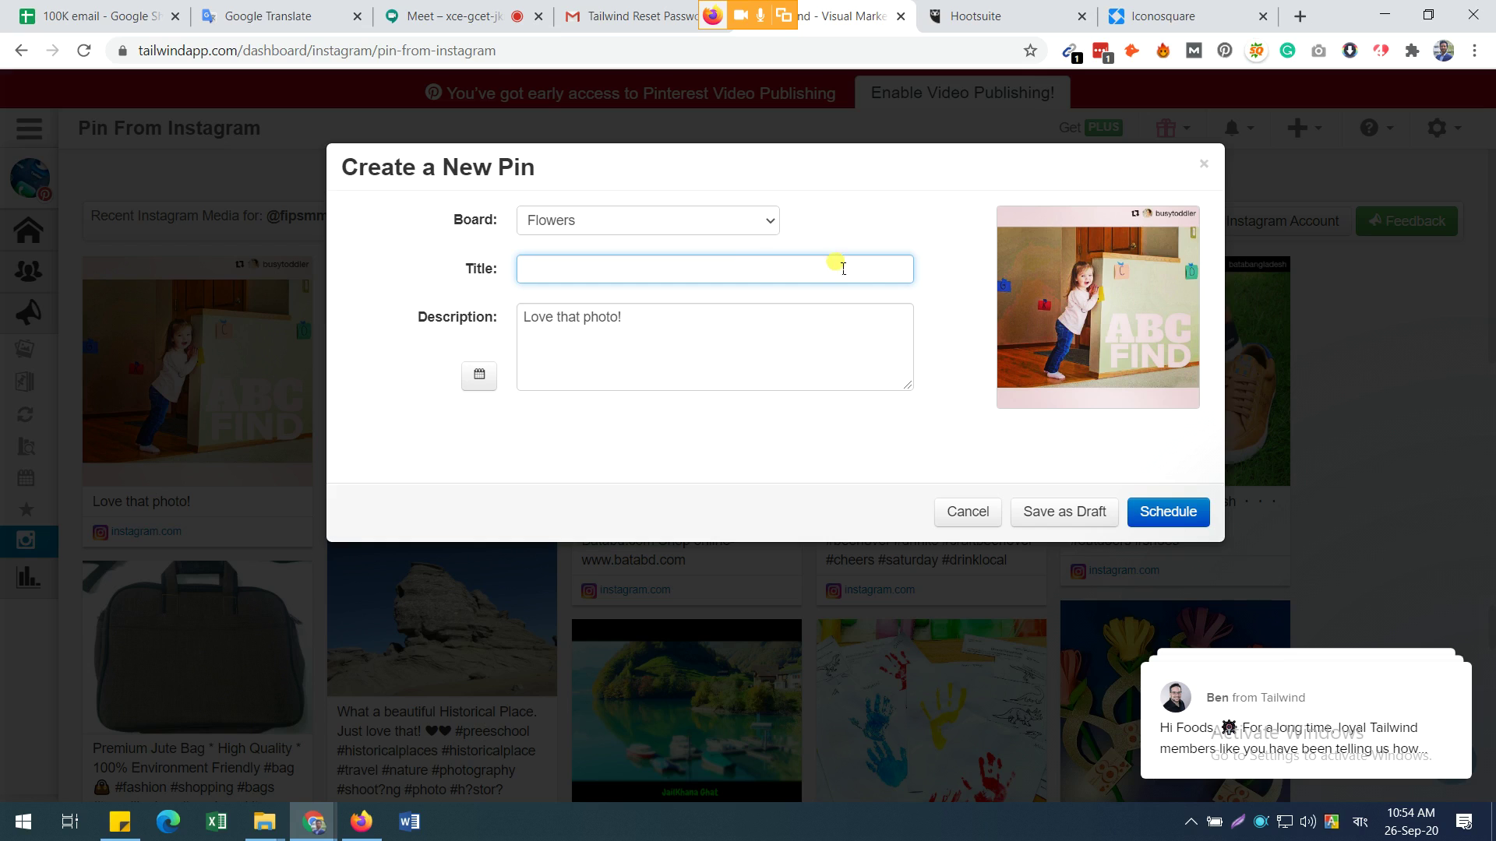
pyautogui.click(566, 316)
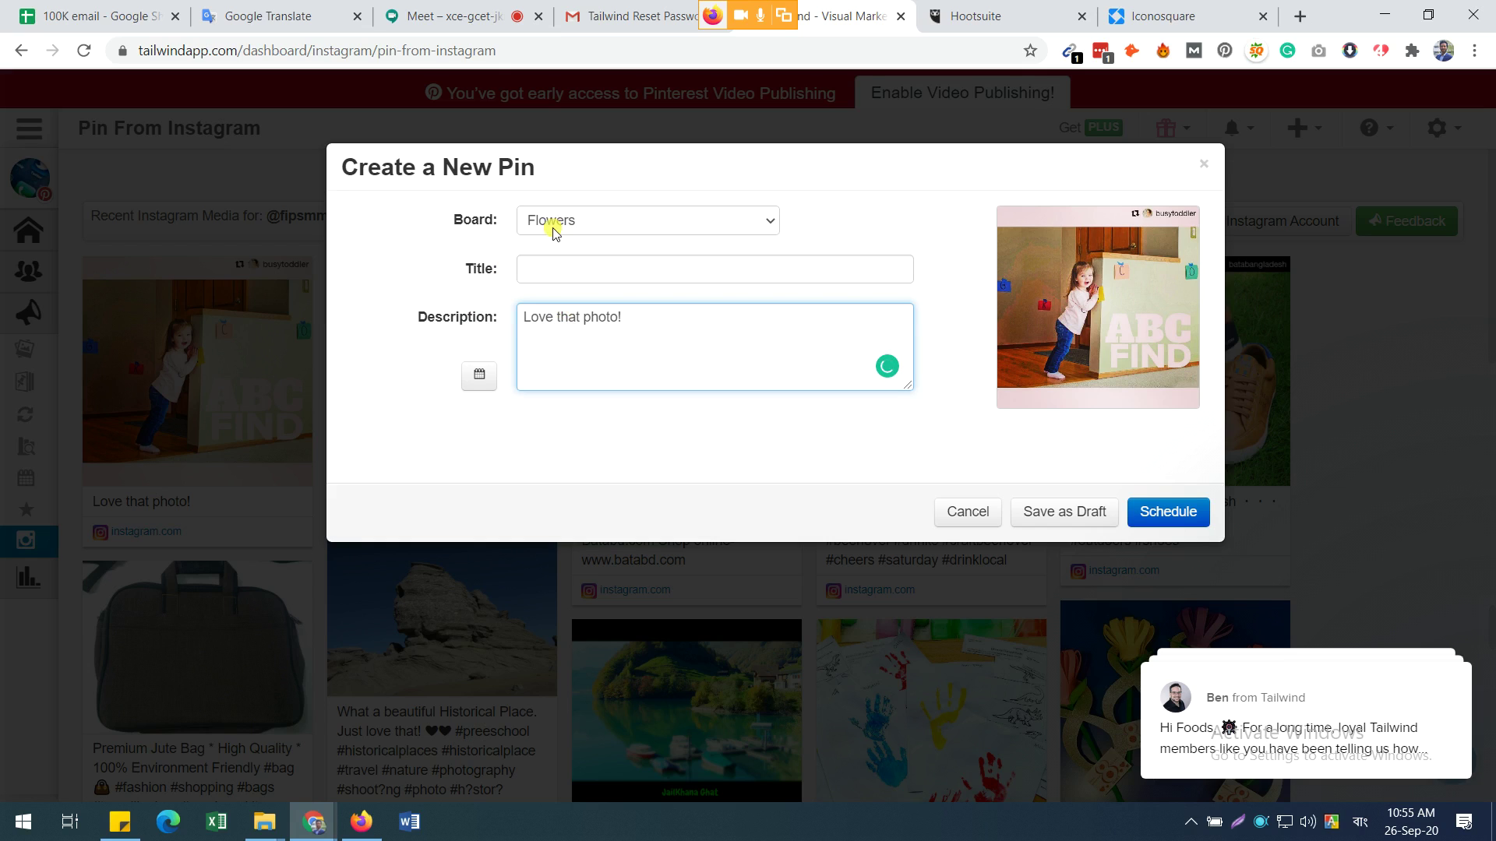
pyautogui.click(554, 268)
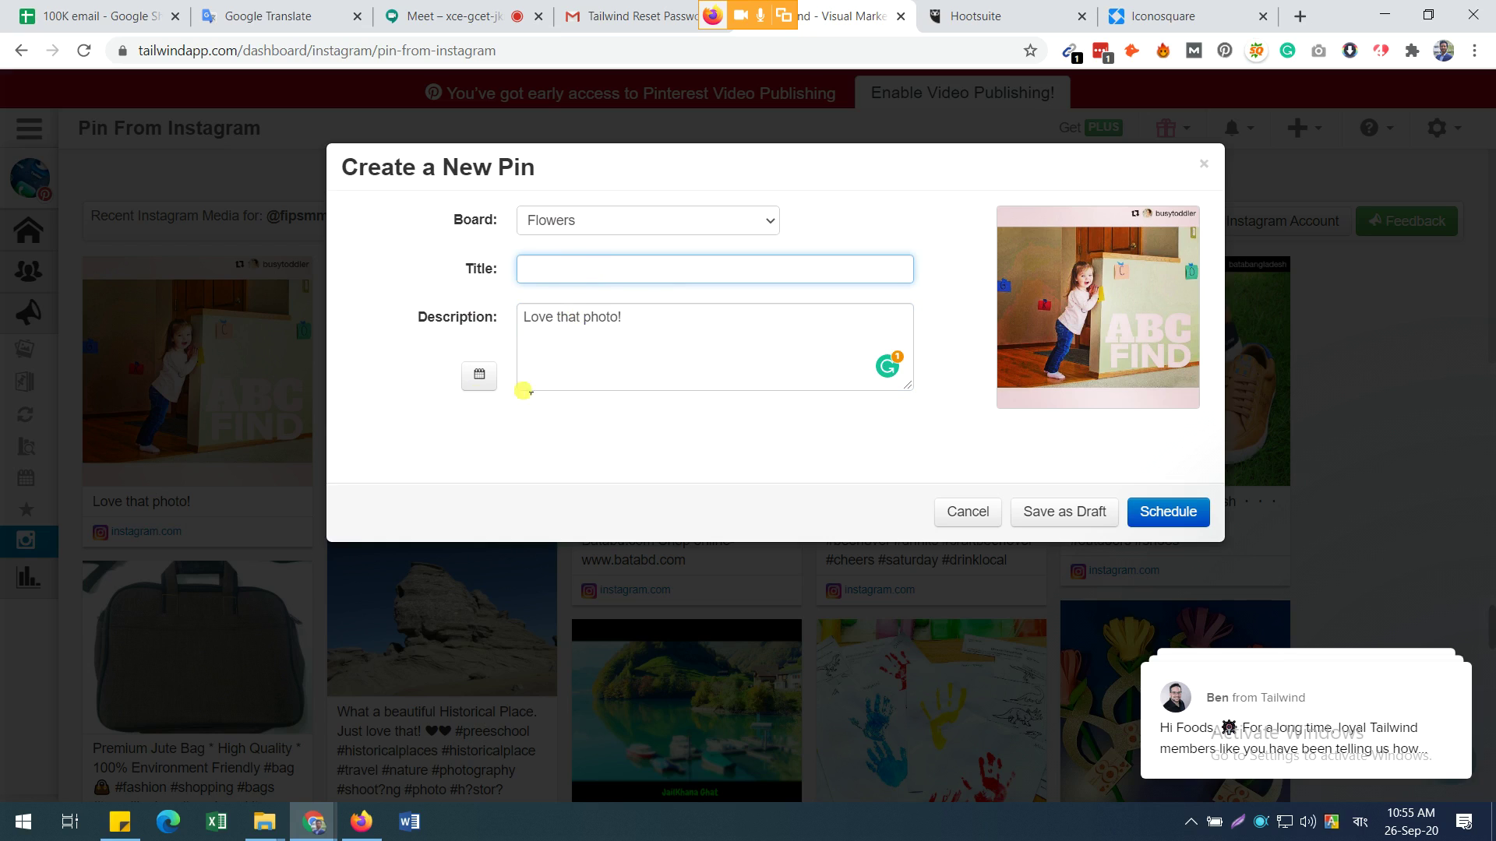
pyautogui.click(479, 376)
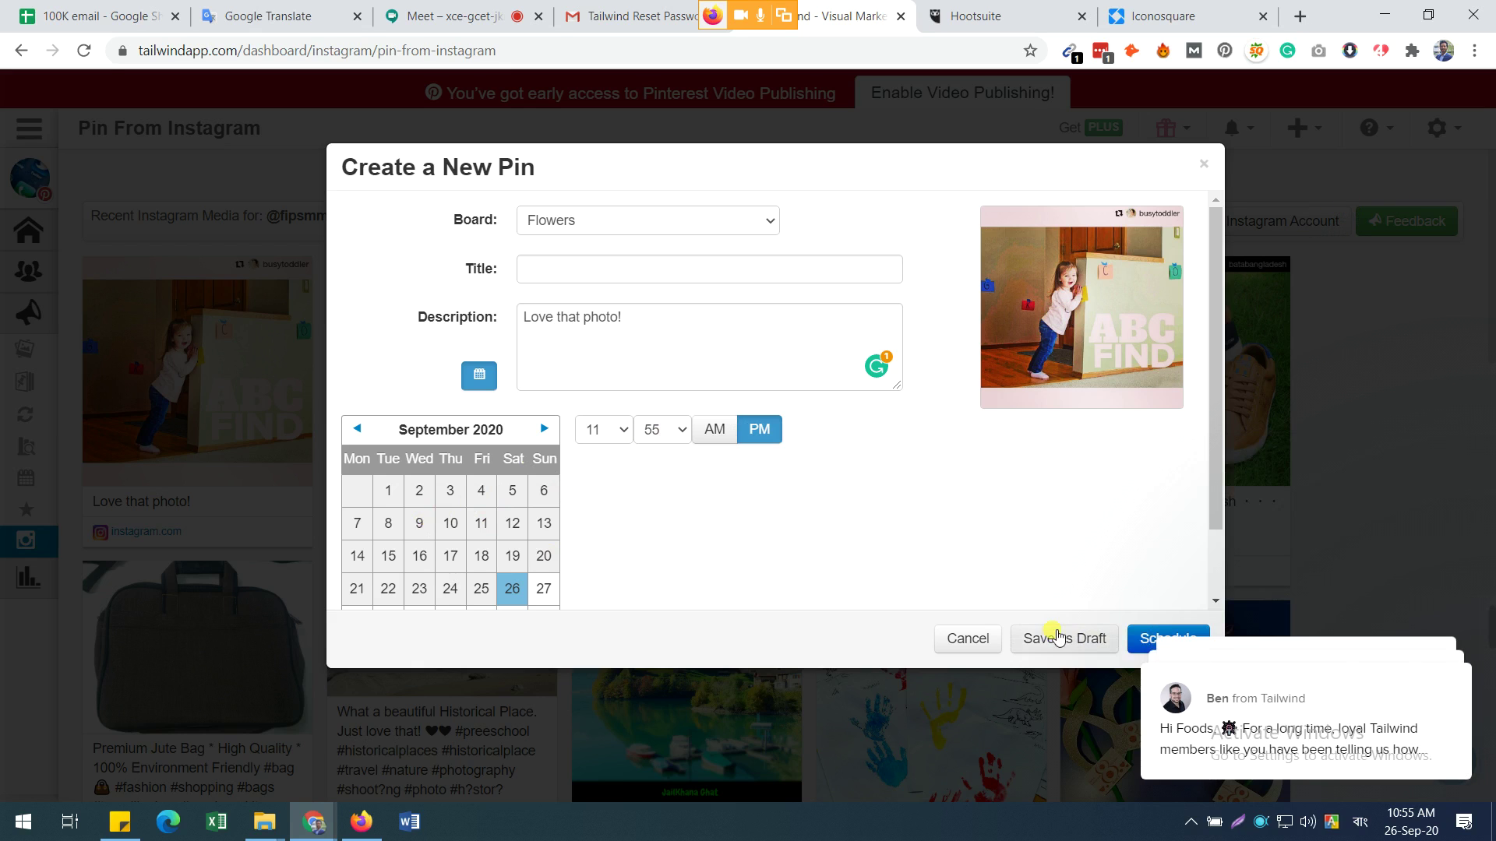
pyautogui.click(1205, 167)
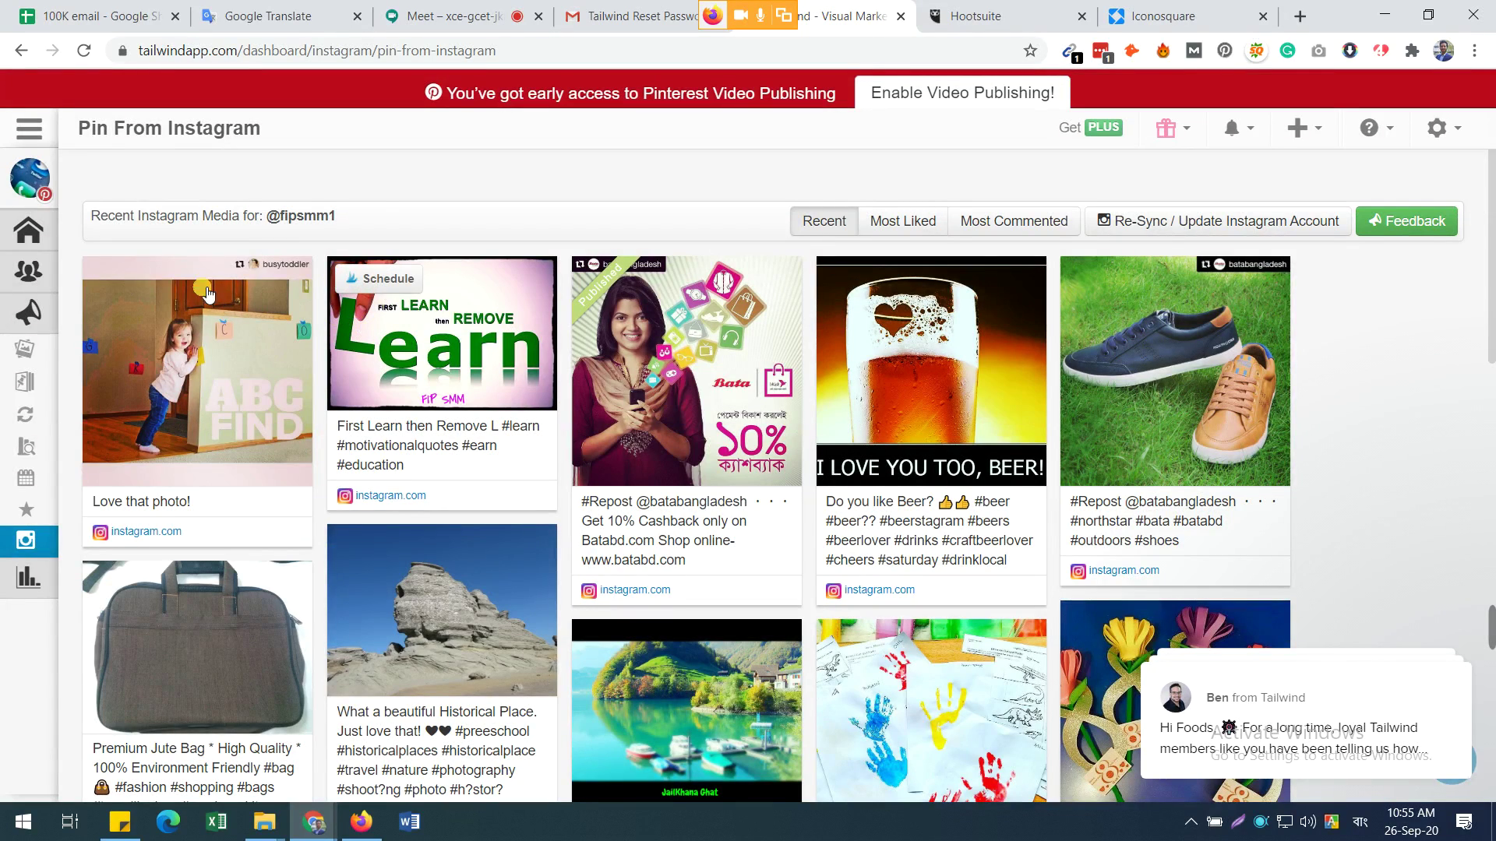
pyautogui.moveTo(972, 396)
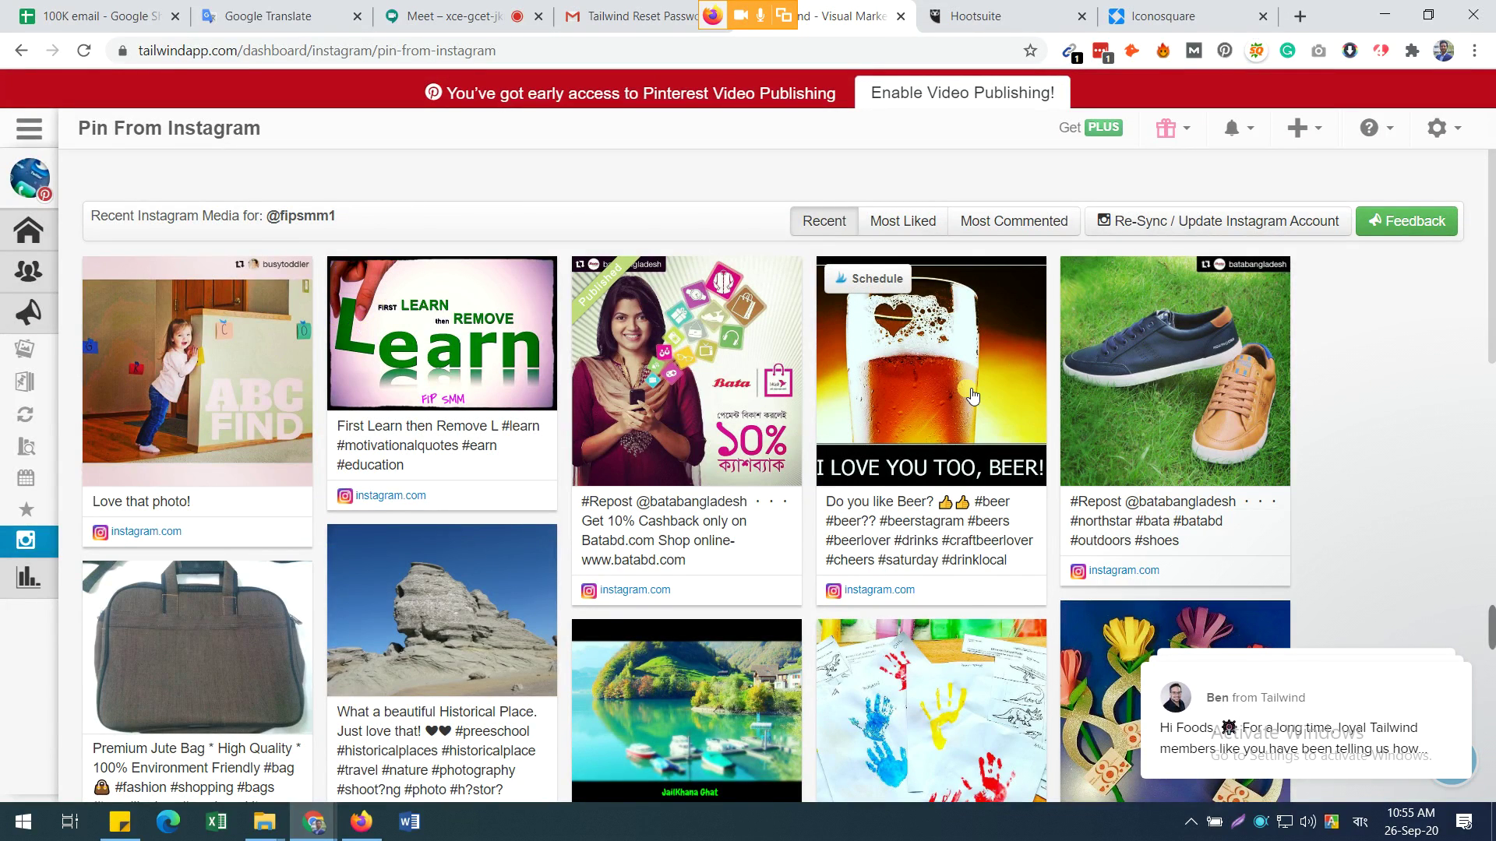
pyautogui.moveTo(448, 286)
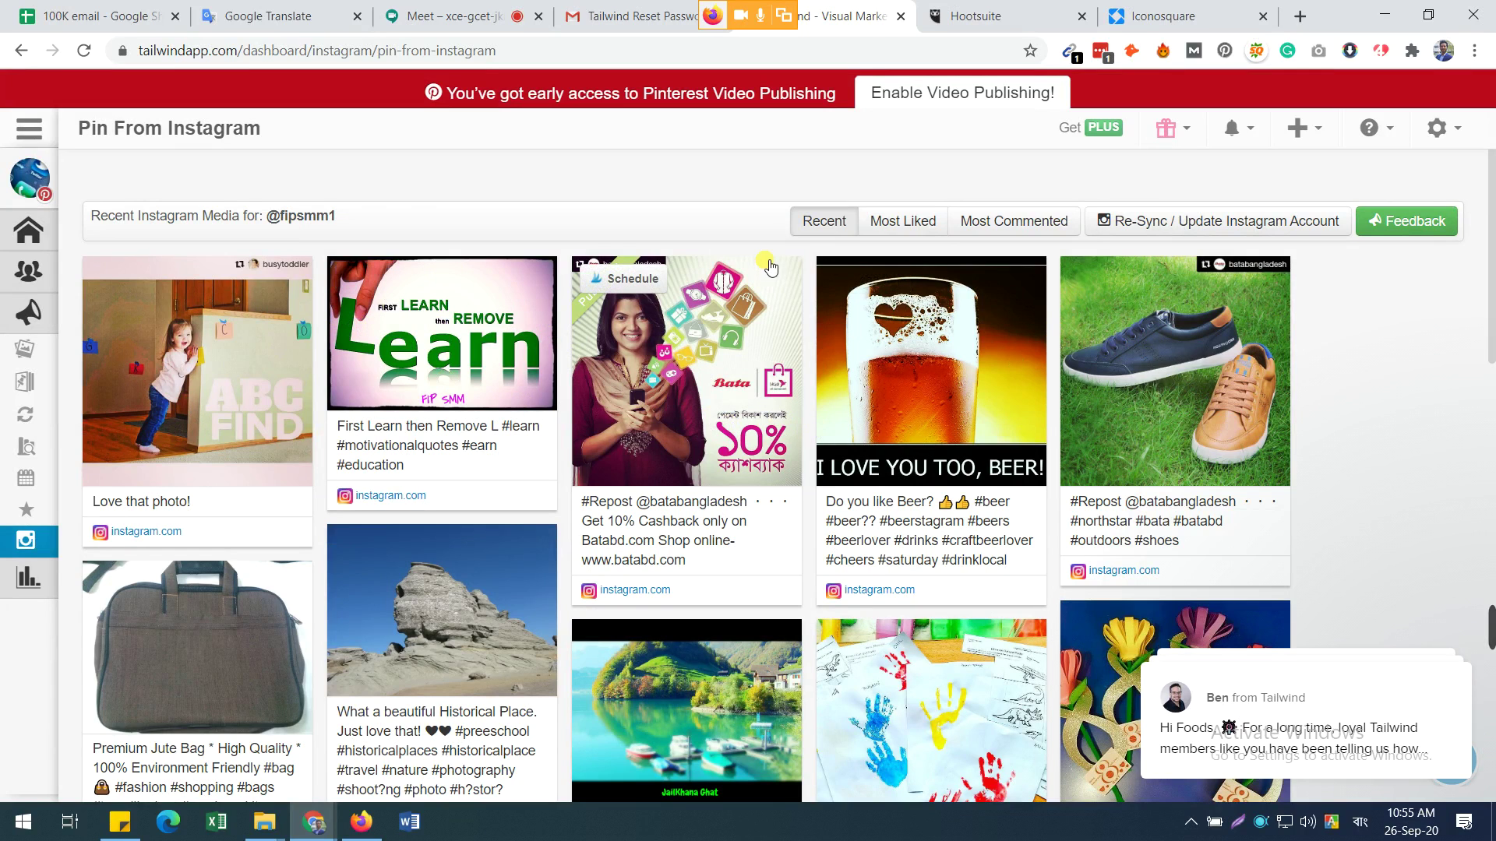
pyautogui.click(623, 282)
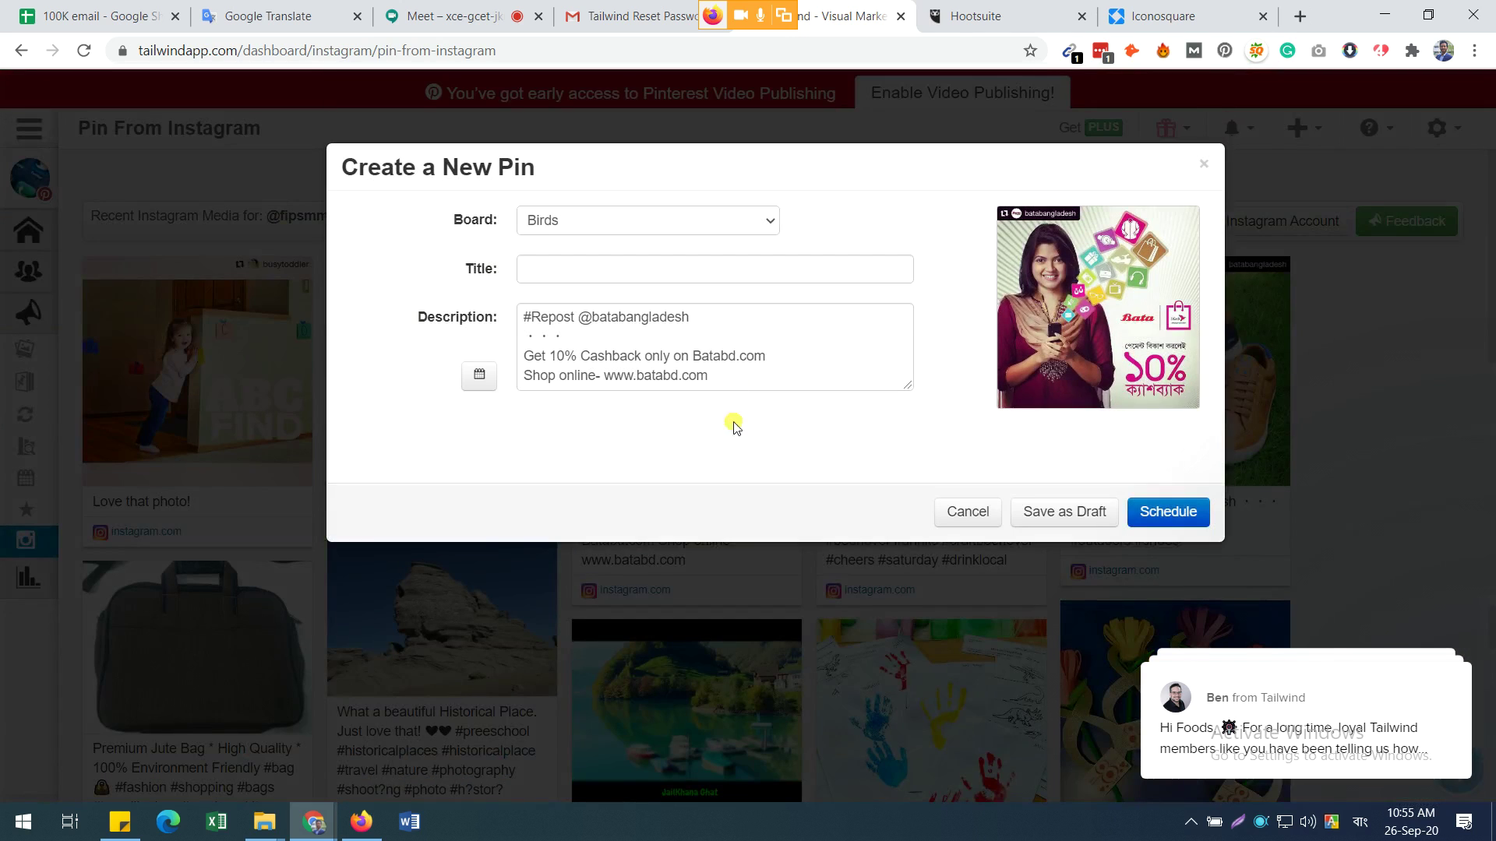
pyautogui.click(630, 345)
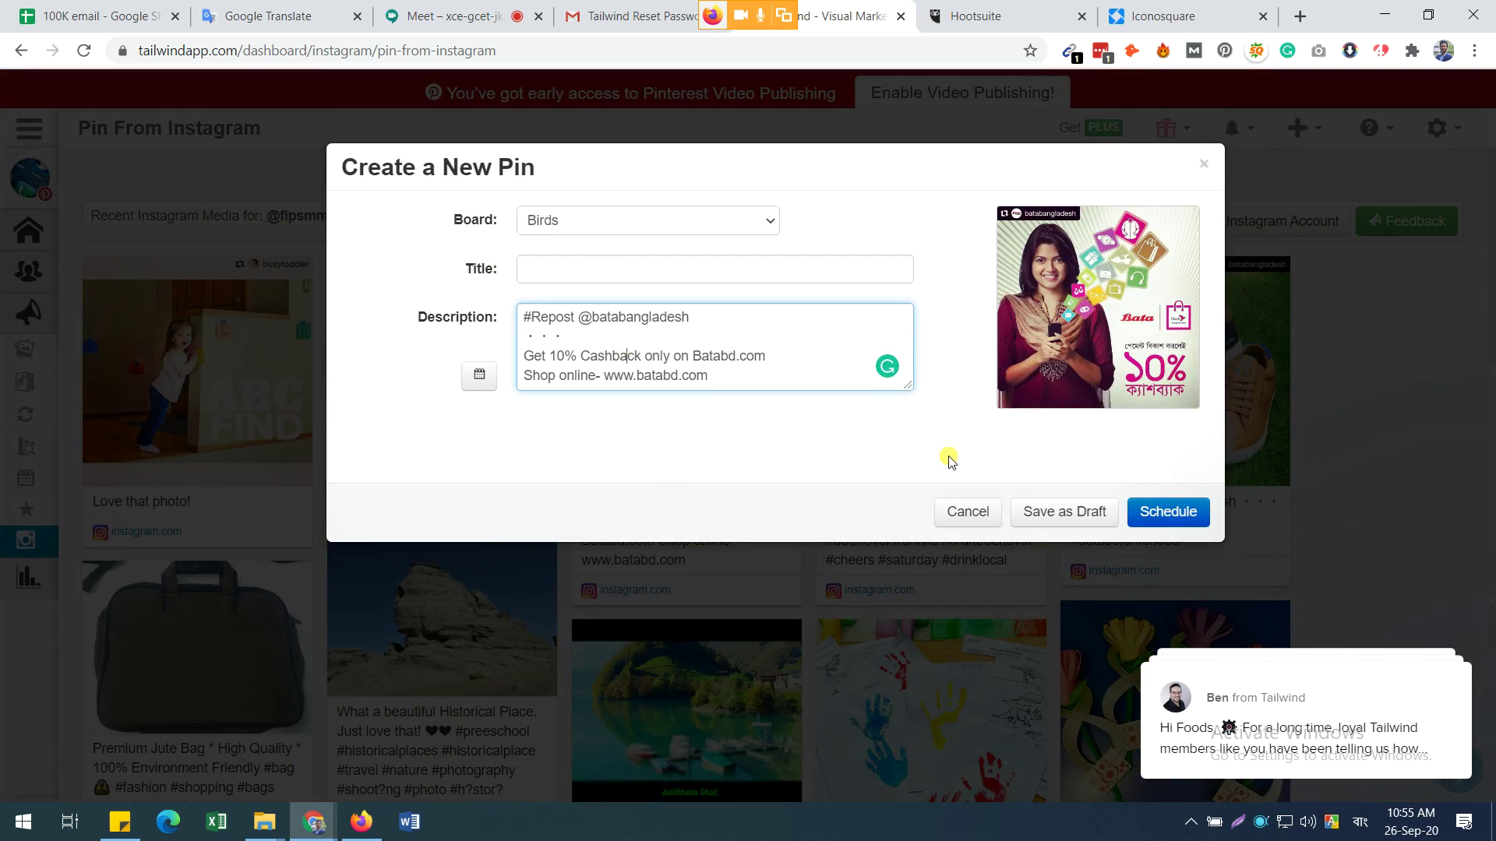
pyautogui.click(951, 511)
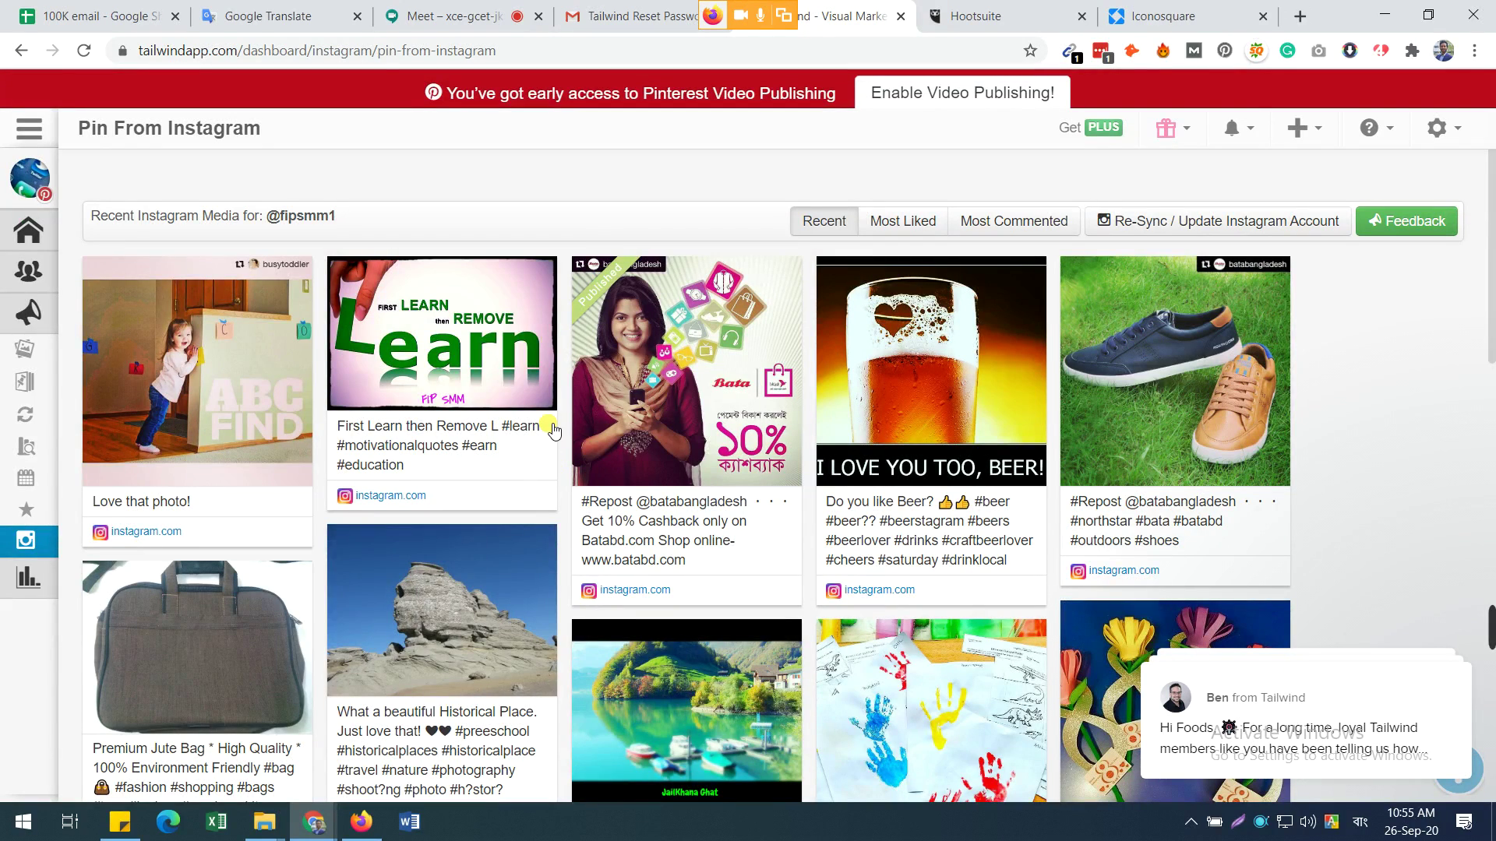
pyautogui.moveTo(24, 315)
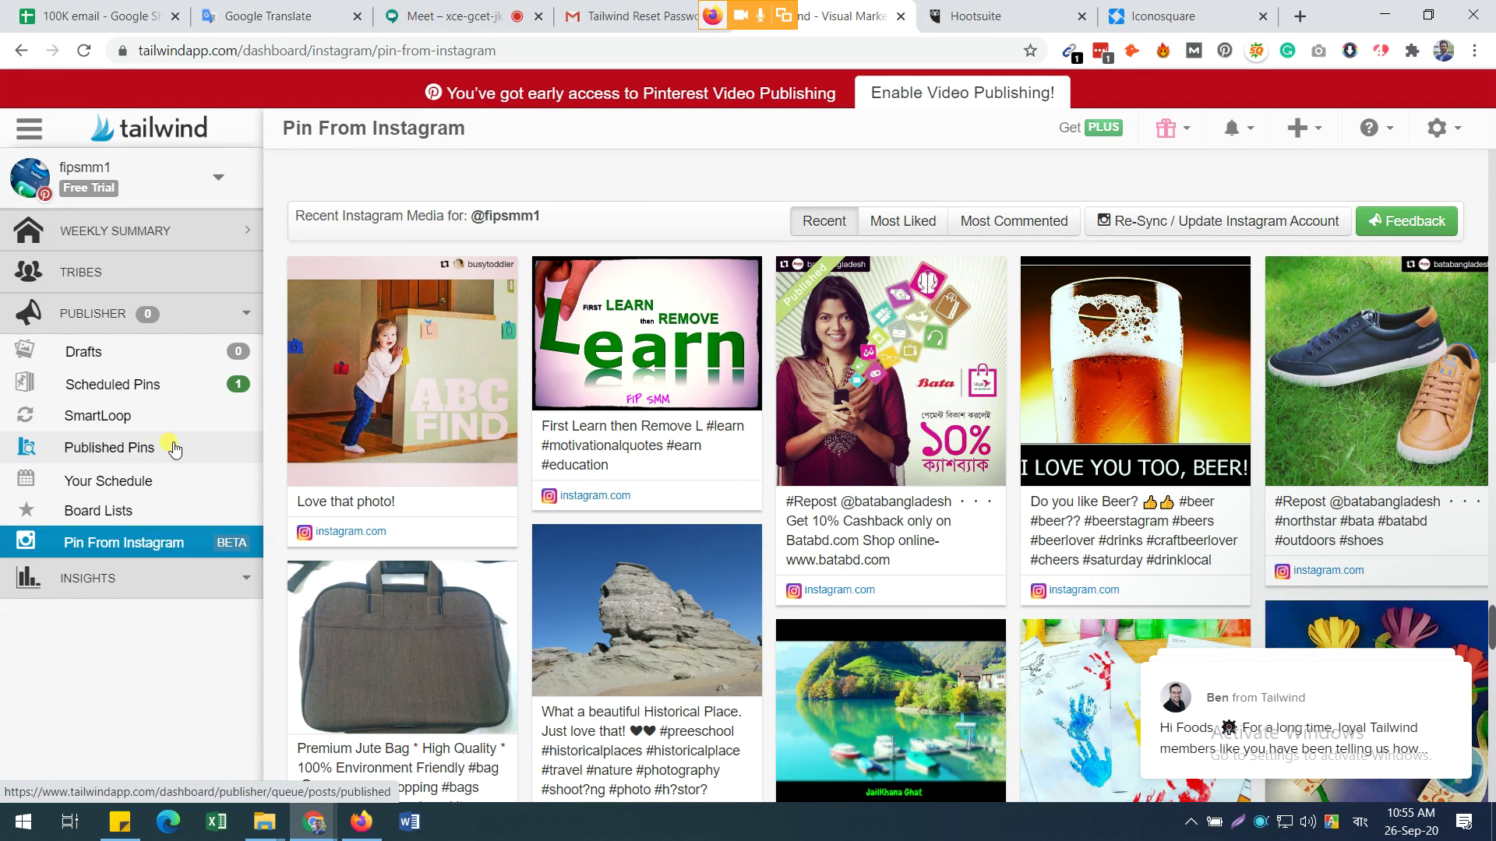
# Step: Switch to the other connected Instagram account and scroll its posts
pyautogui.click(218, 177)
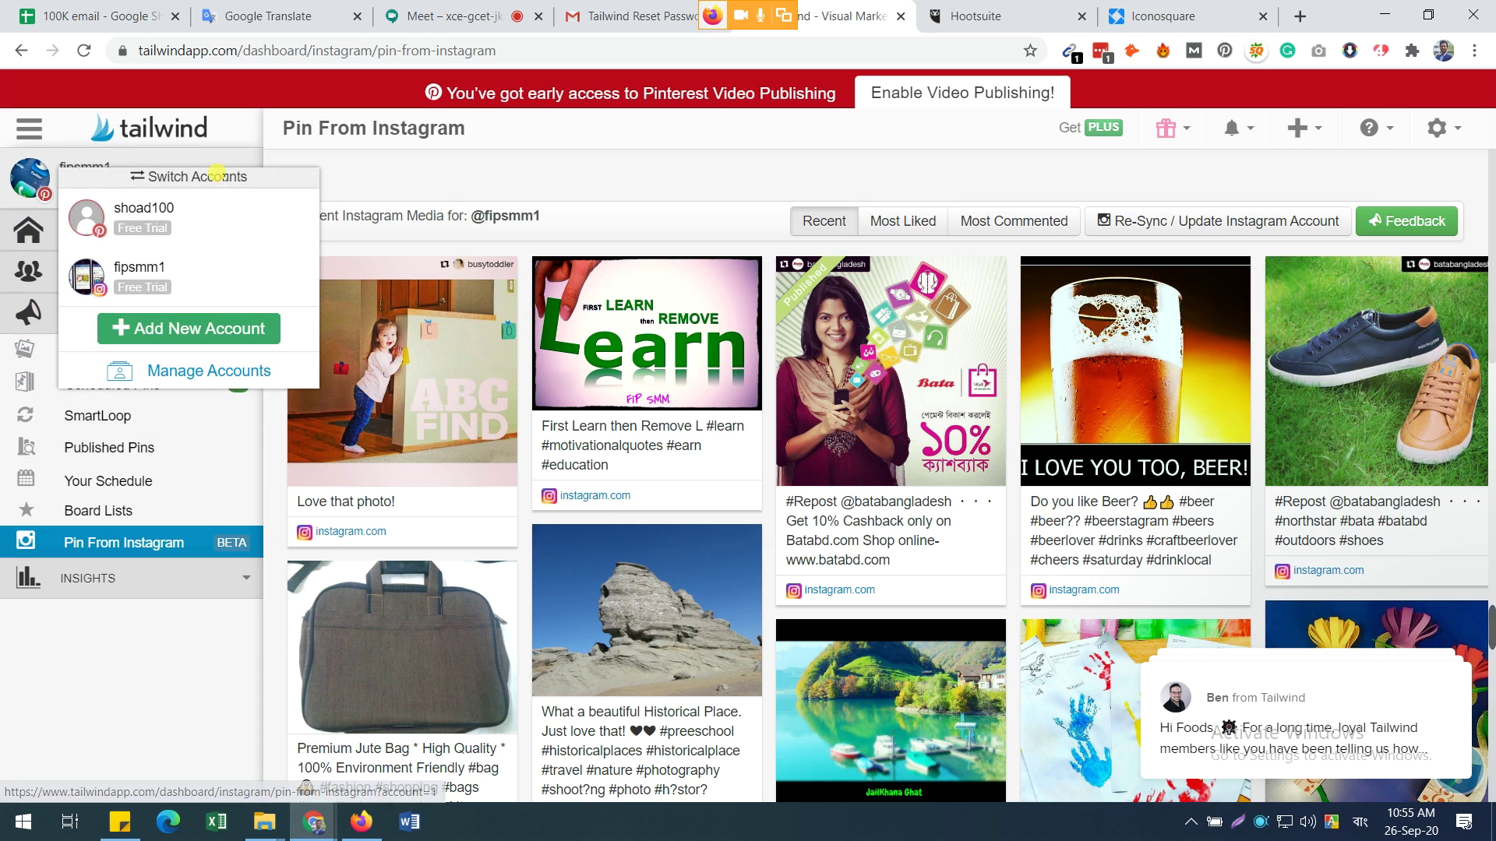
pyautogui.click(141, 283)
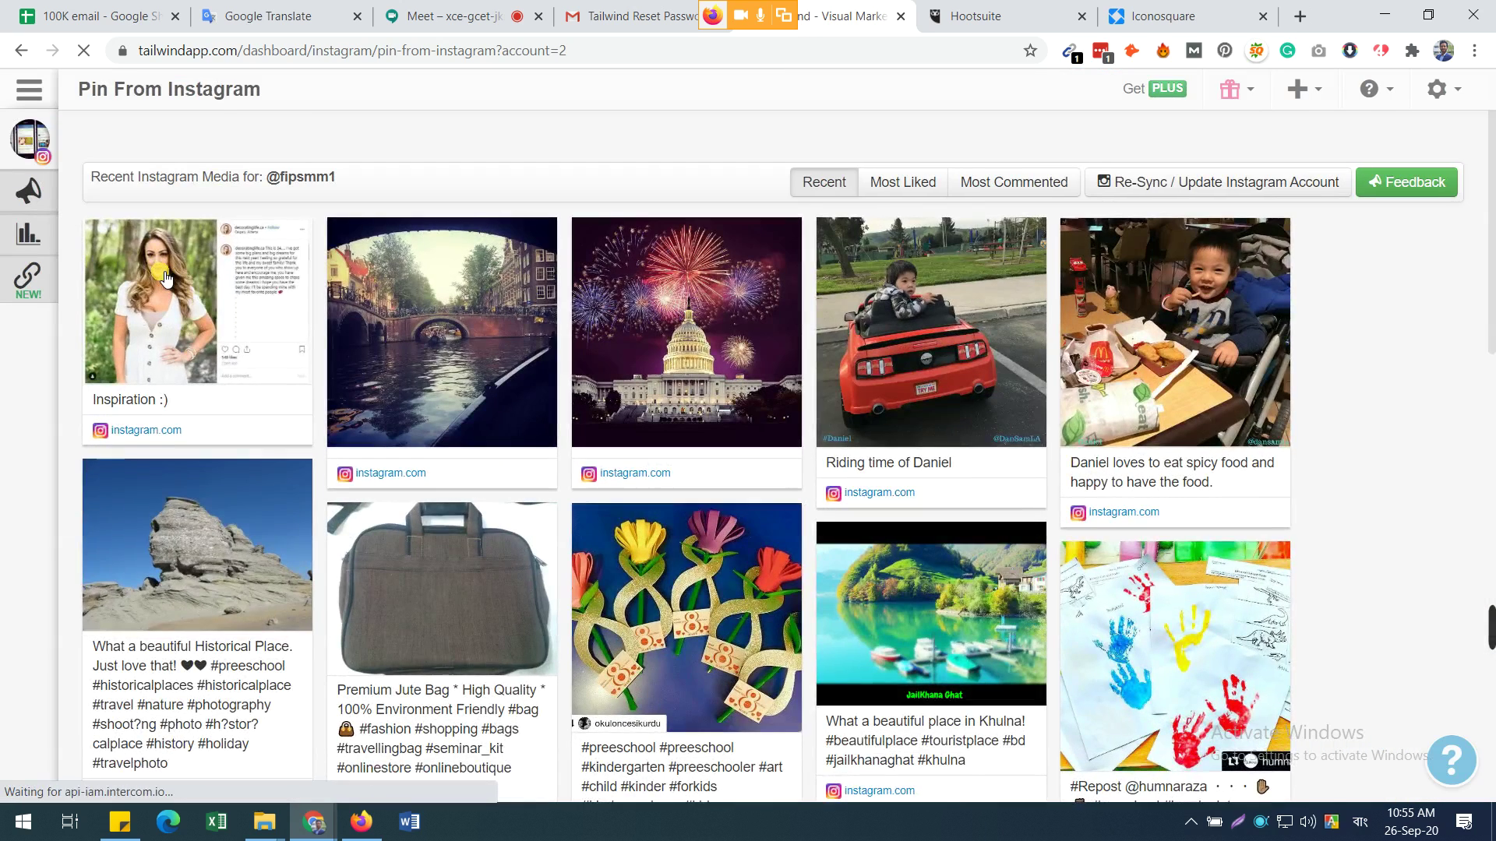
pyautogui.scroll(-12, 372, 310)
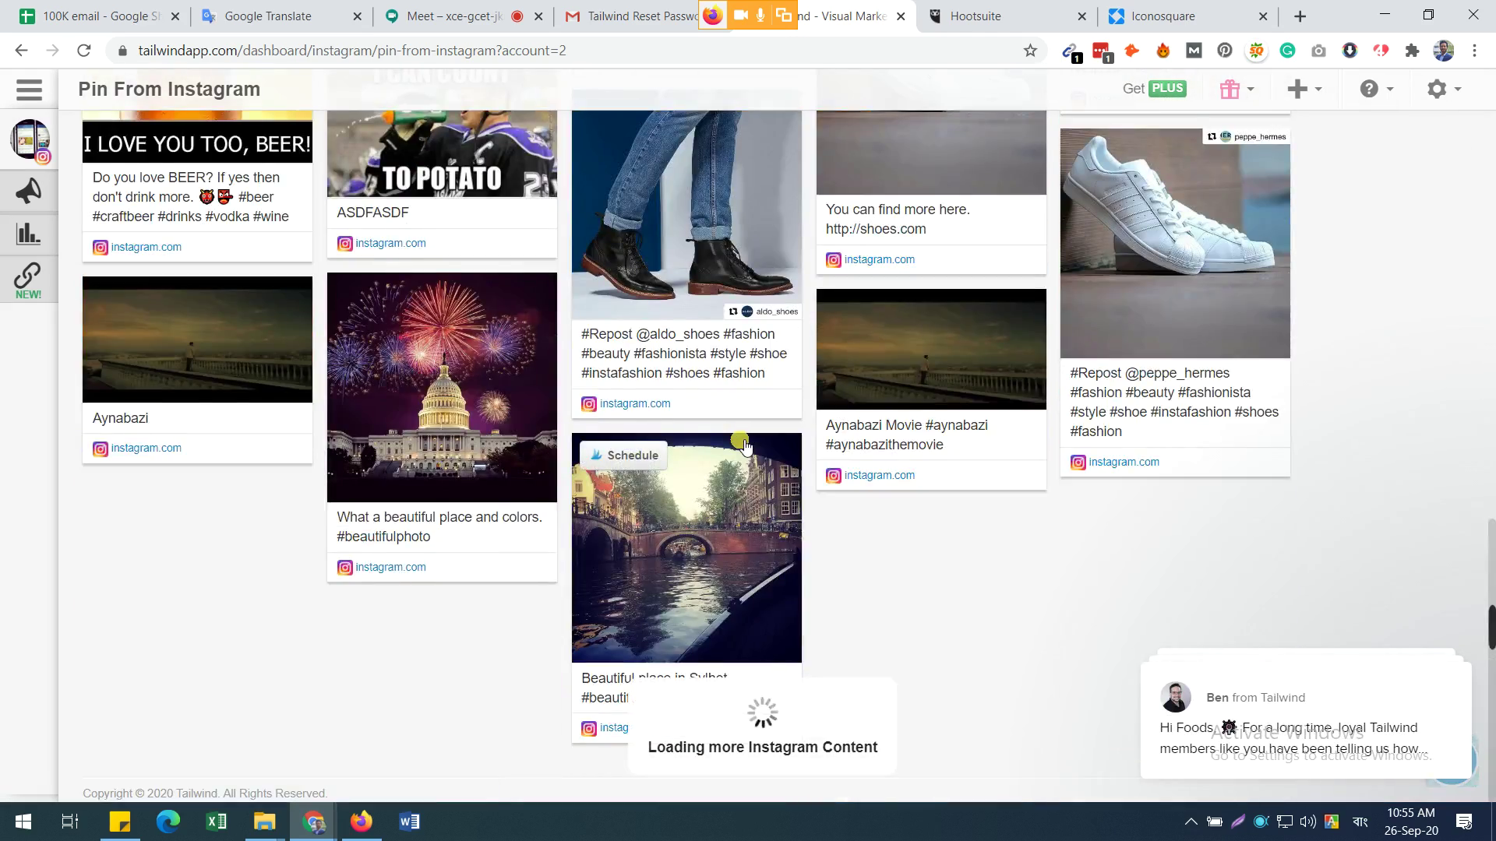
pyautogui.scroll(15, 744, 446)
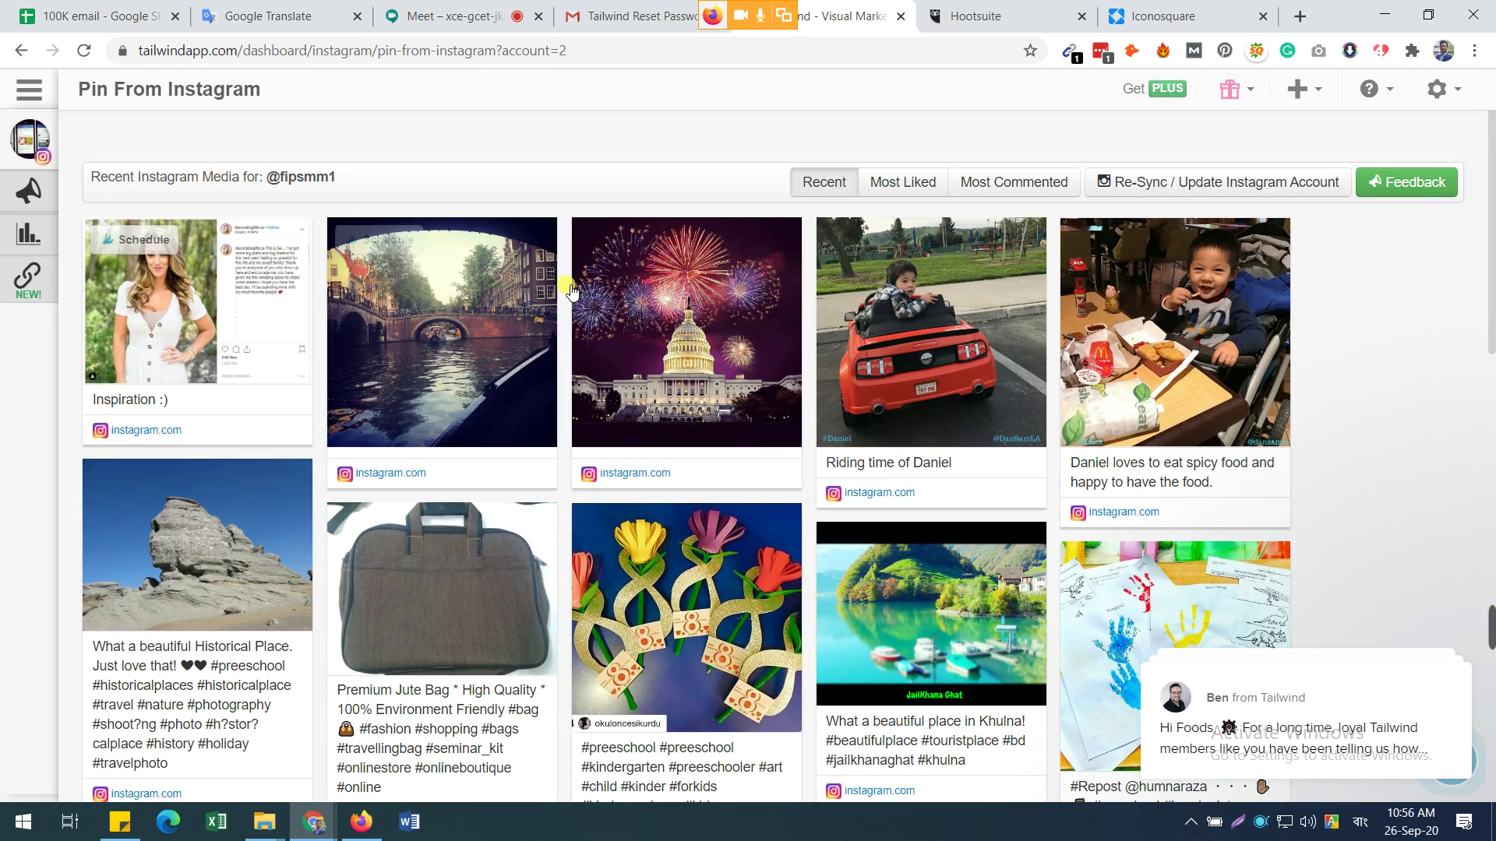
# Step: Cycle through Most Liked and Most Commented posts, ending on the Recent tab
pyautogui.click(924, 189)
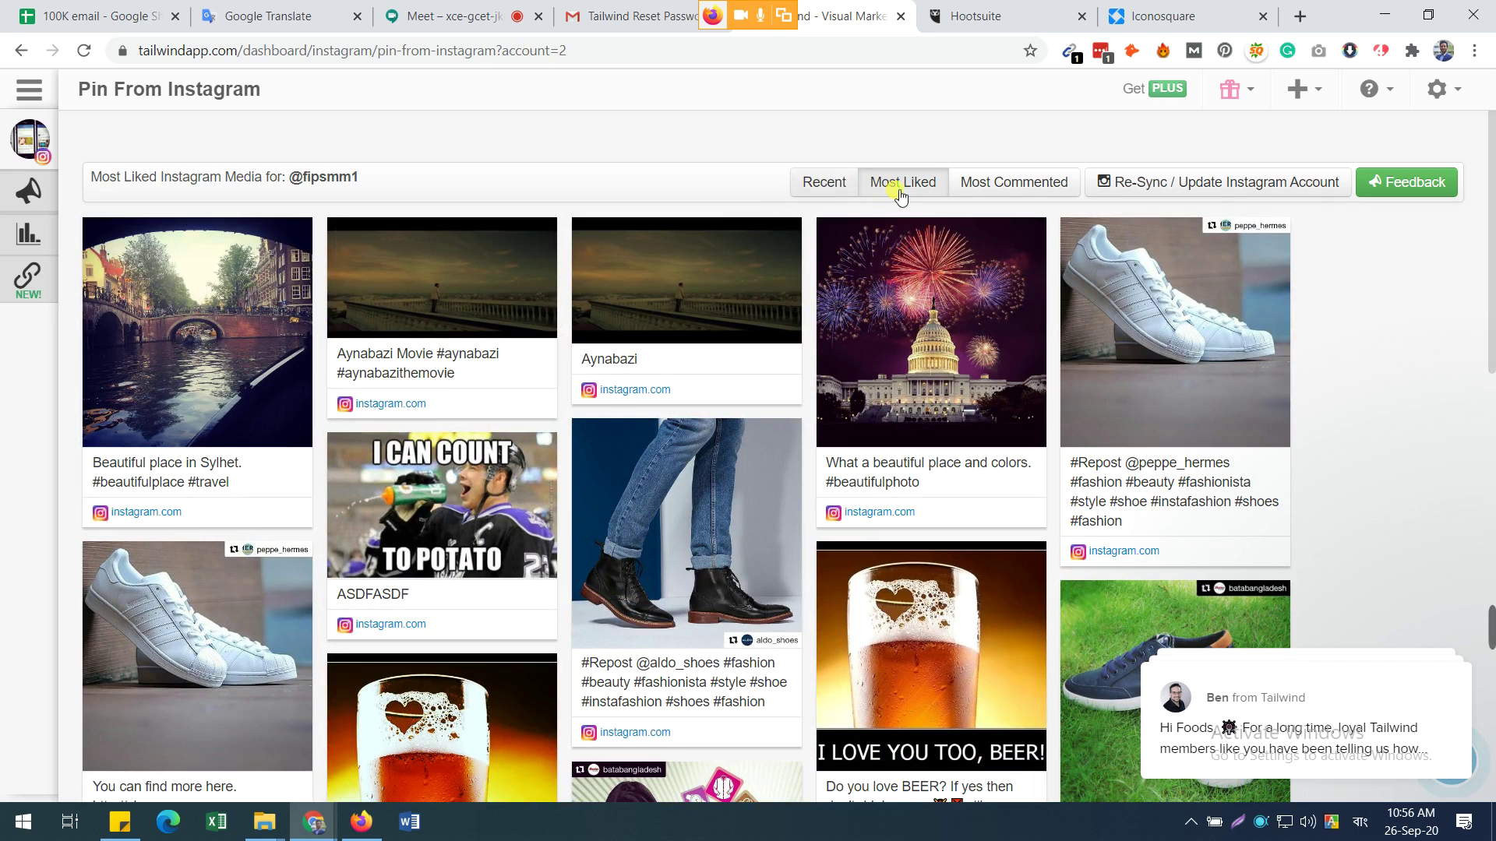
pyautogui.click(982, 192)
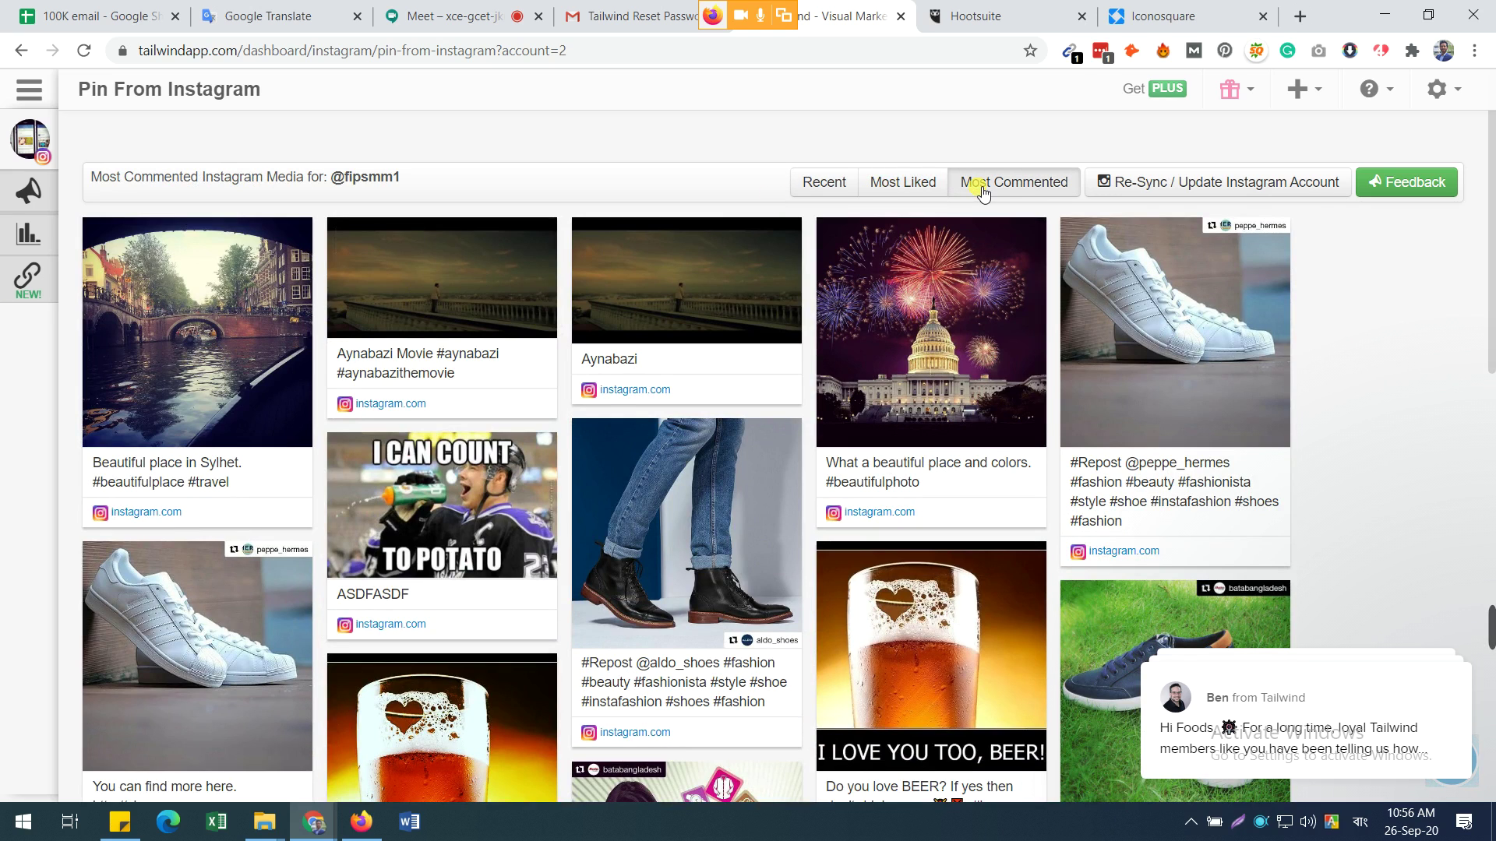
pyautogui.click(883, 186)
pyautogui.click(813, 189)
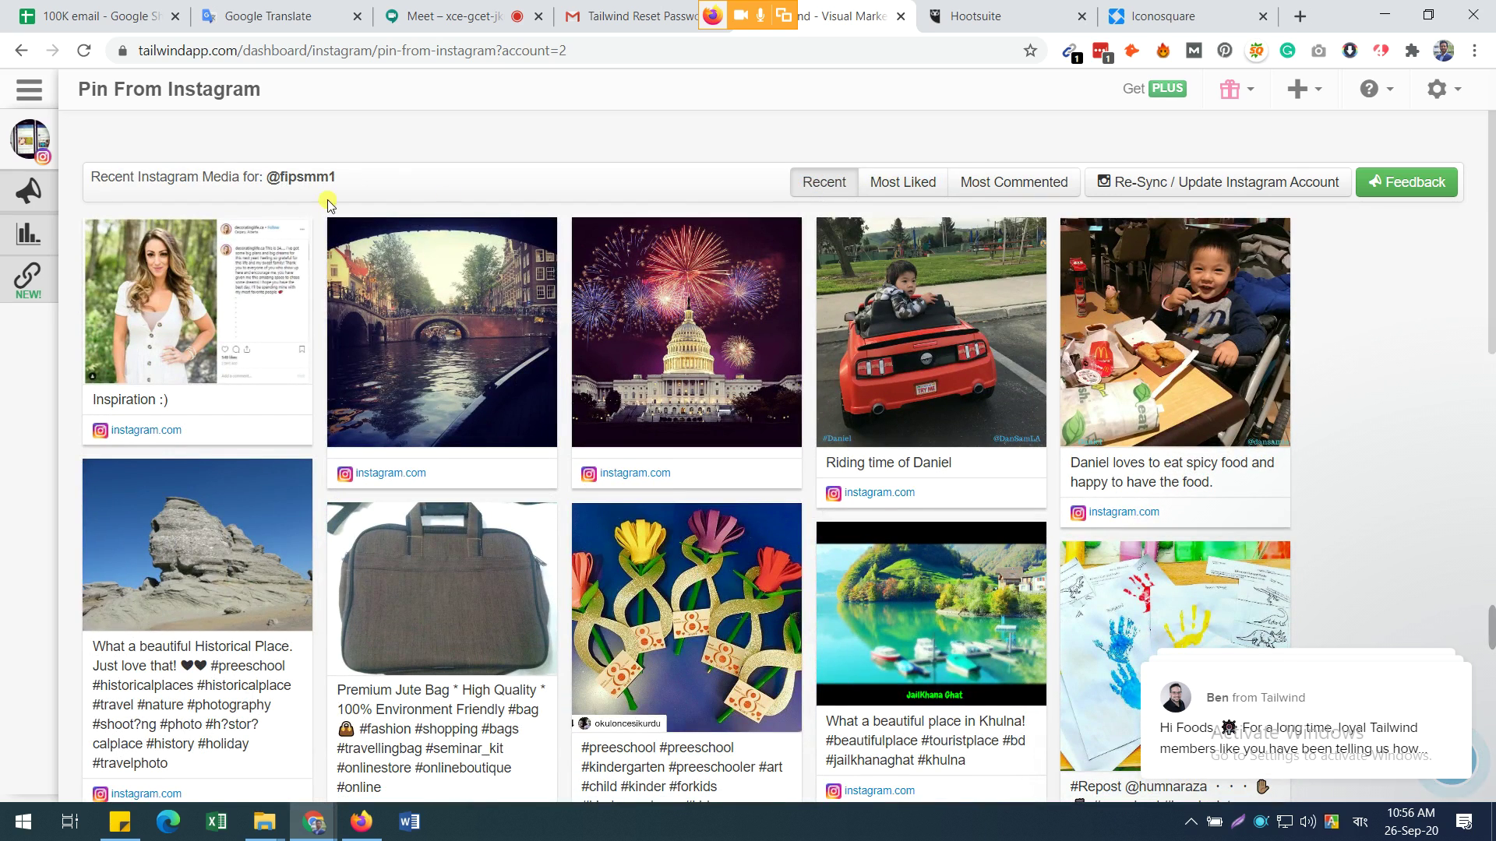
# Step: Switch Tailwind to the first Pinterest account from the sidebar account list
pyautogui.click(29, 88)
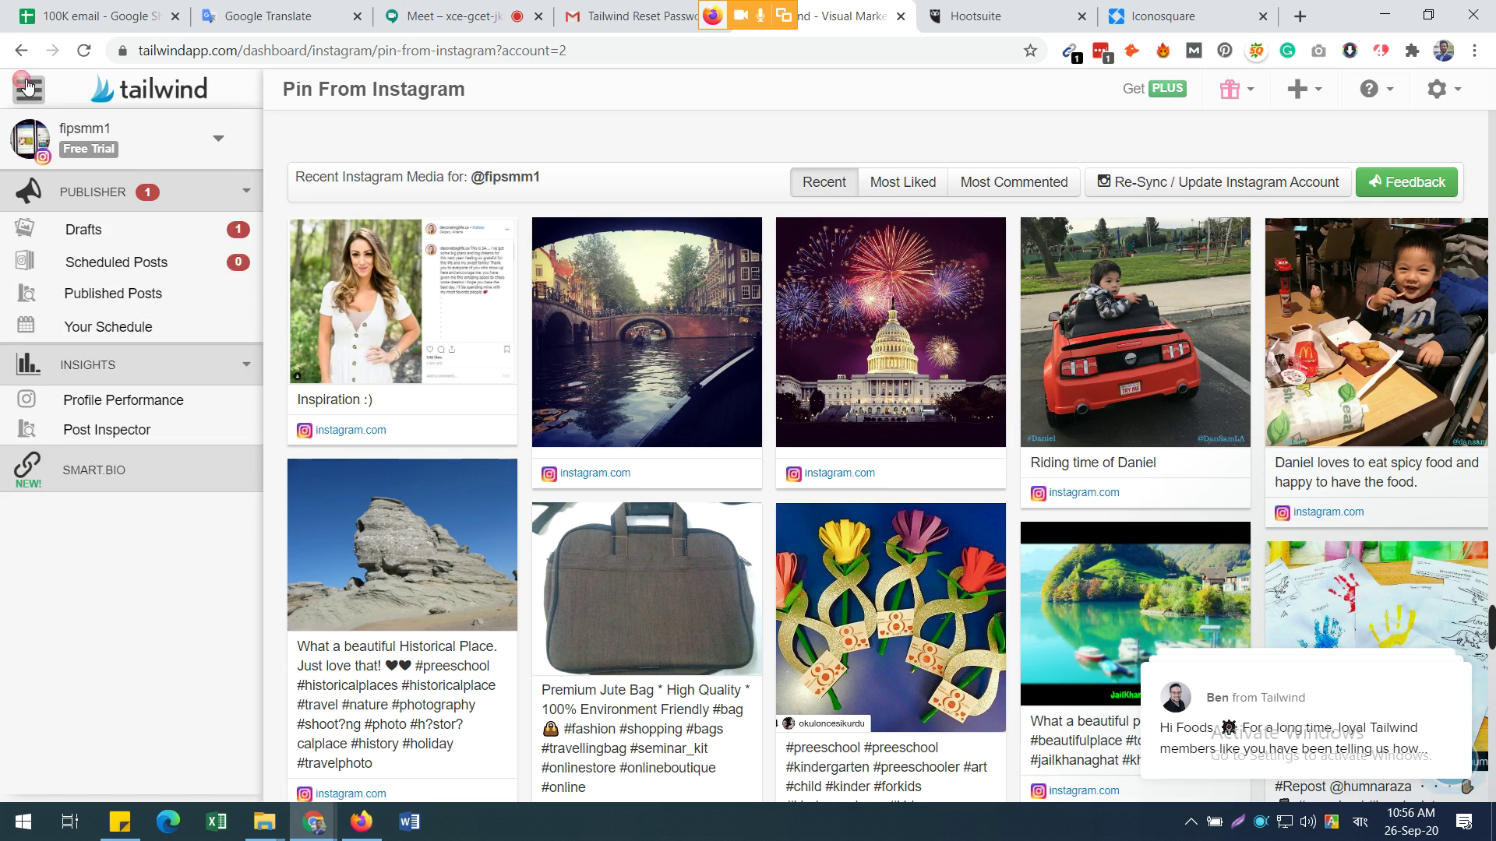
pyautogui.click(156, 138)
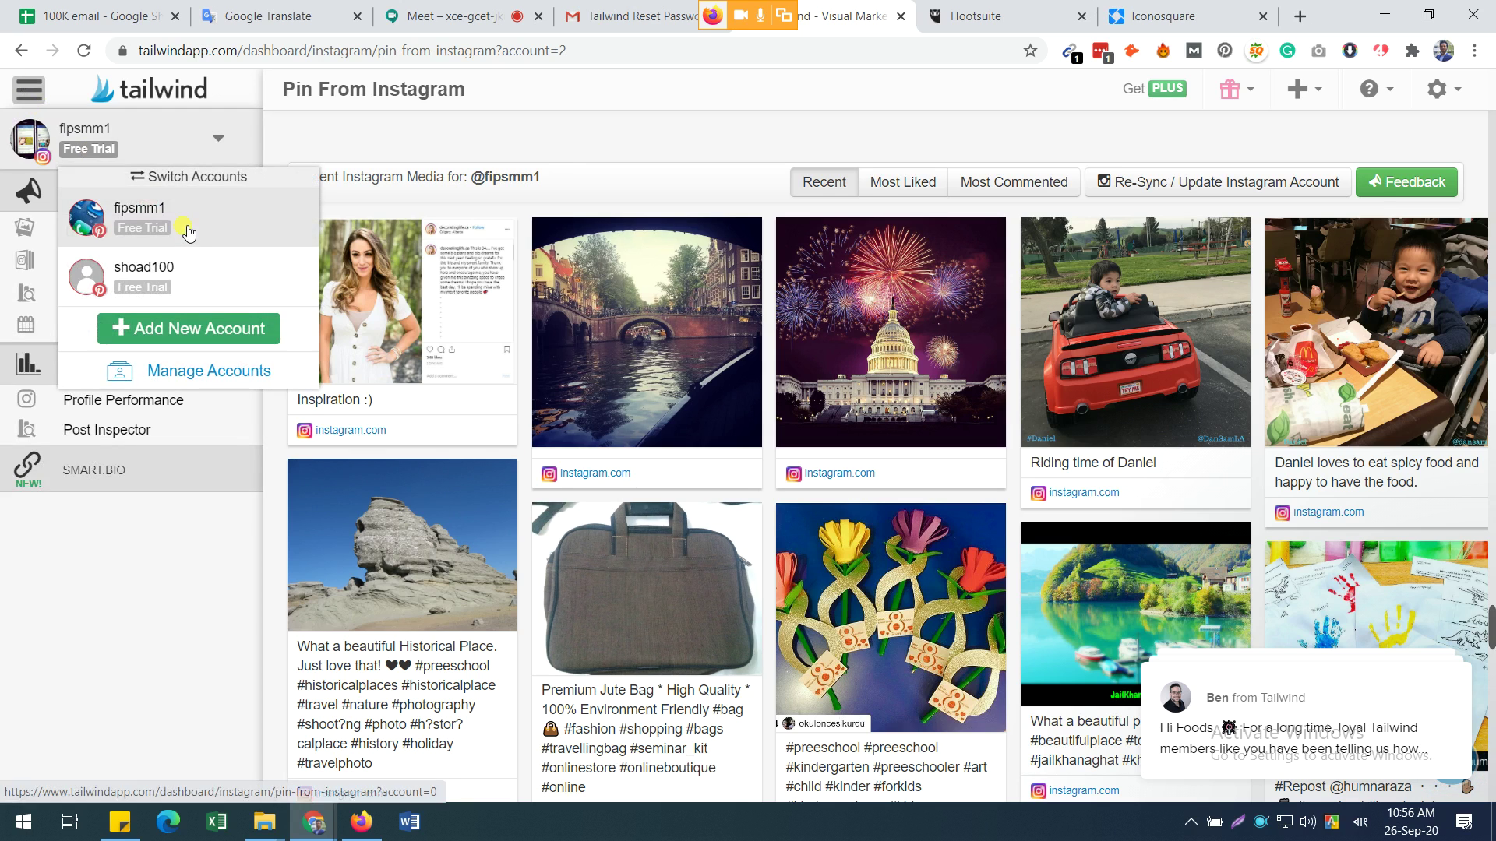
pyautogui.click(160, 176)
pyautogui.click(218, 140)
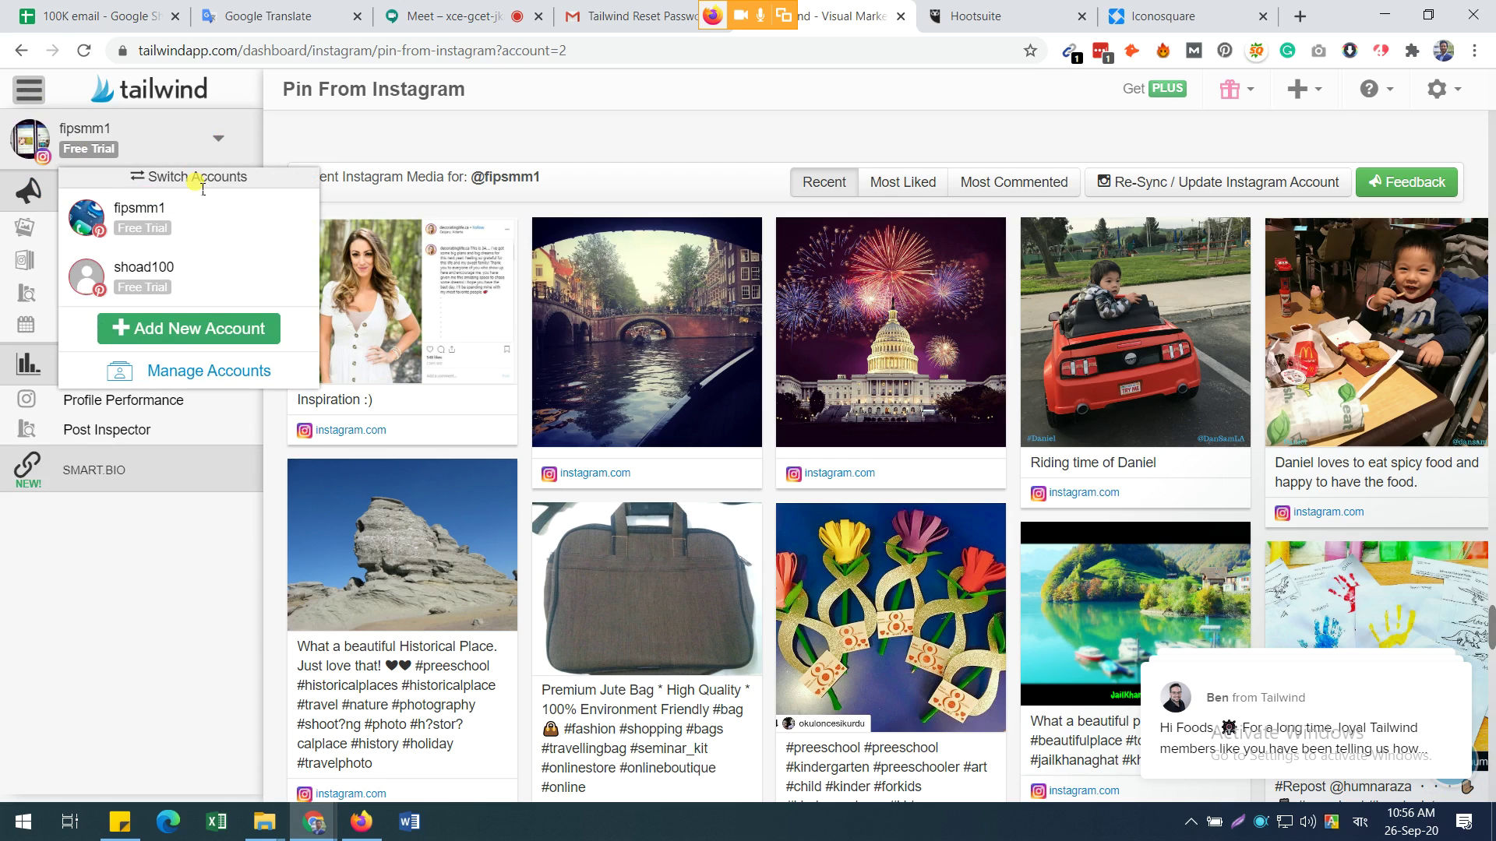
pyautogui.click(155, 227)
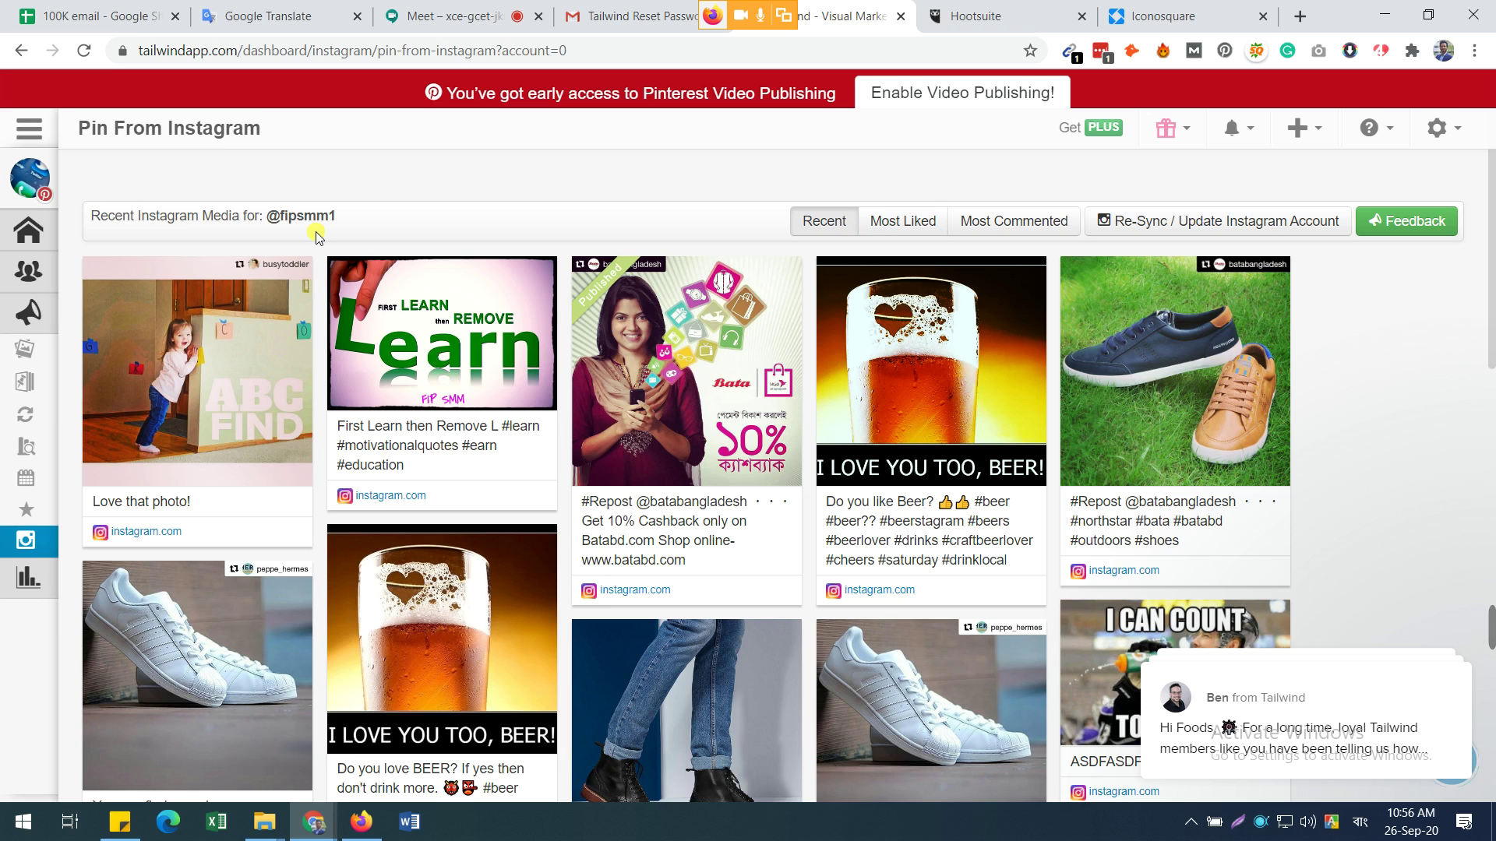
# Step: Switch to the second Pinterest account, which has 0 drafts and 0 scheduled pins
pyautogui.click(37, 184)
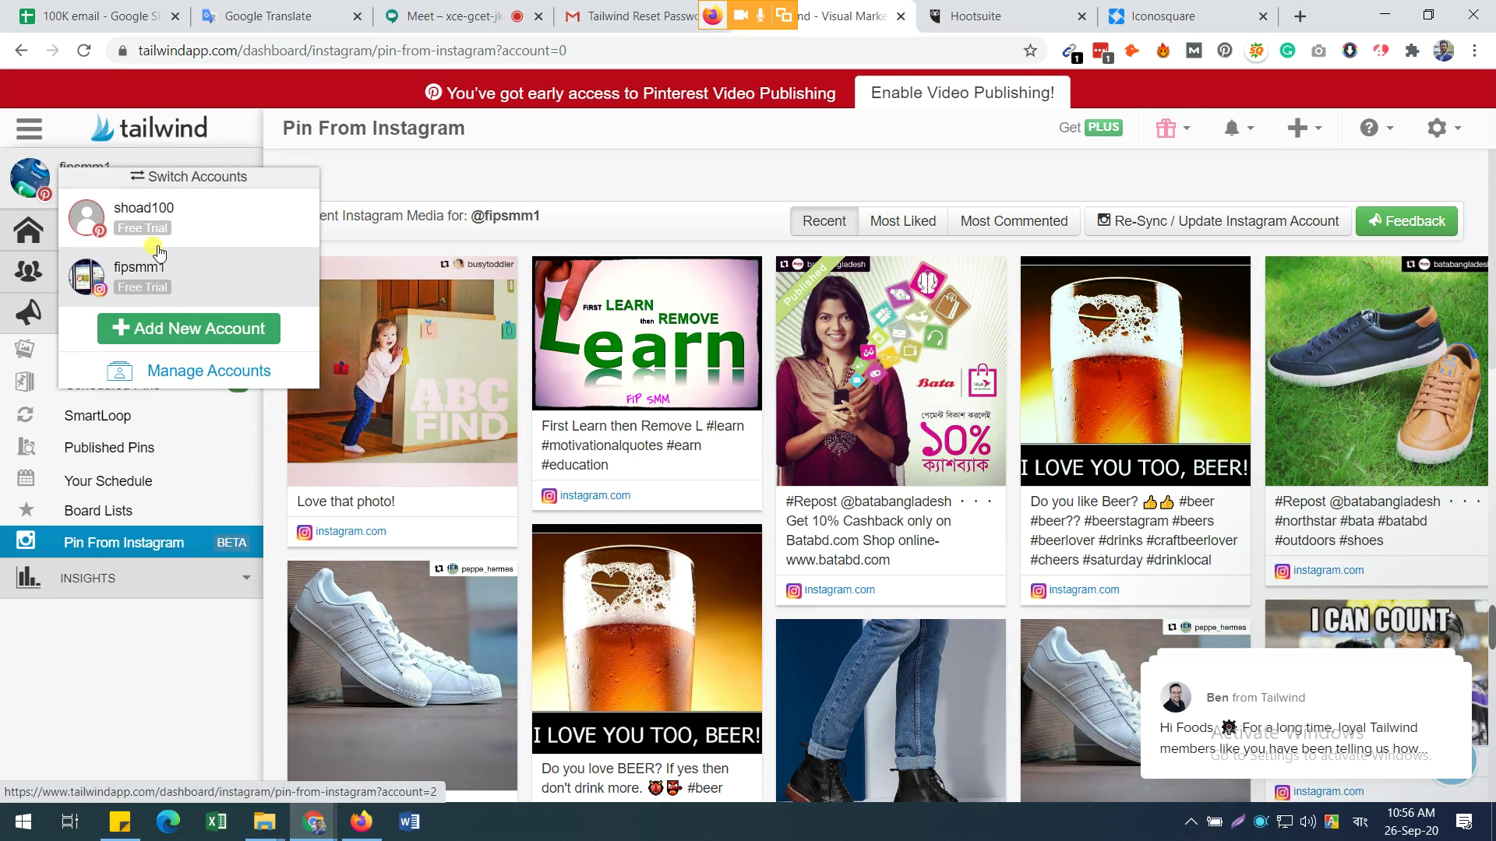
pyautogui.click(137, 230)
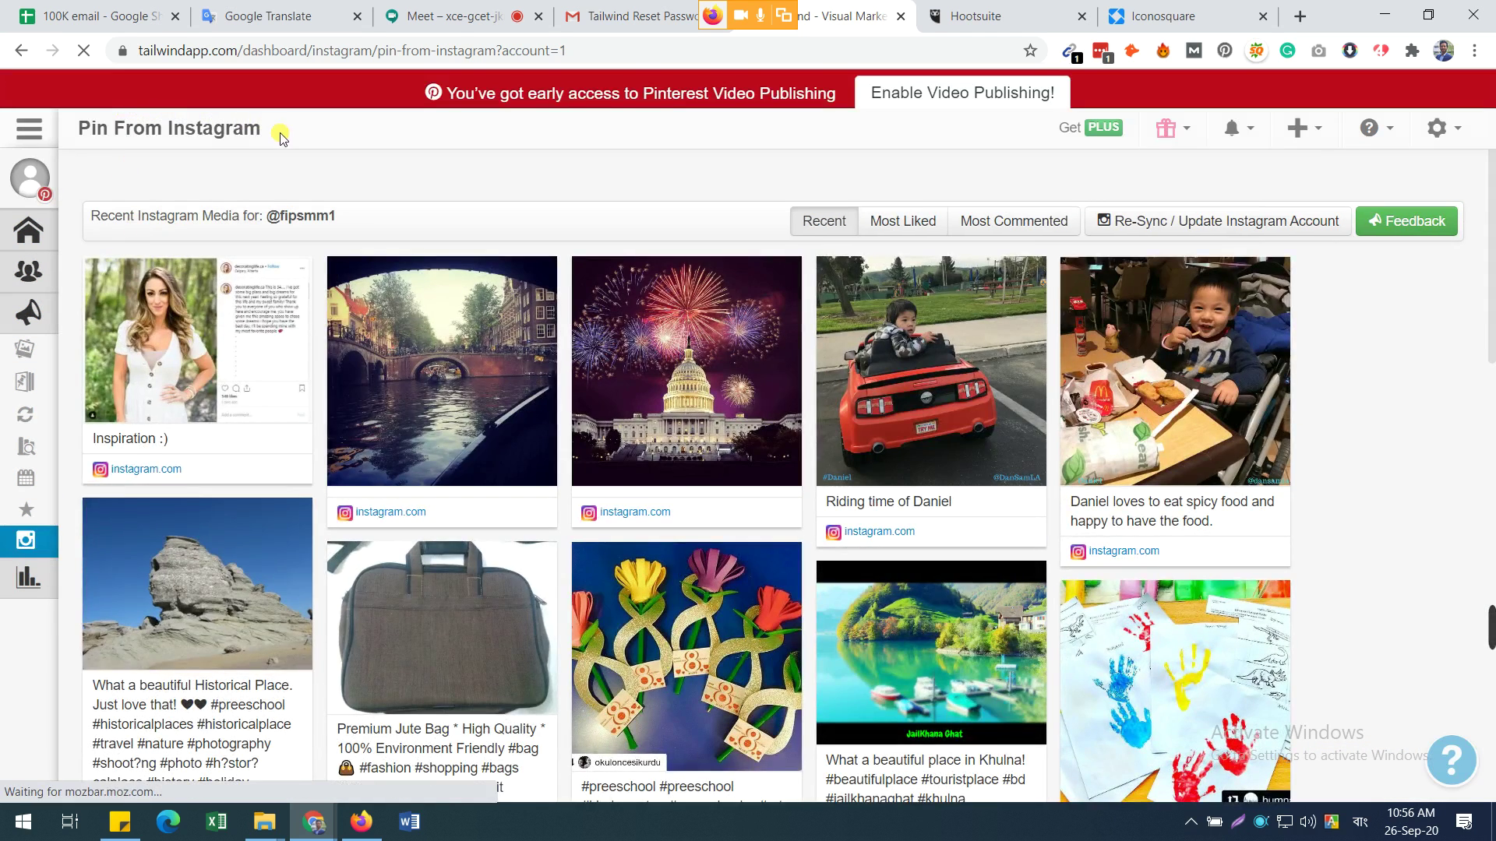
pyautogui.moveTo(237, 287)
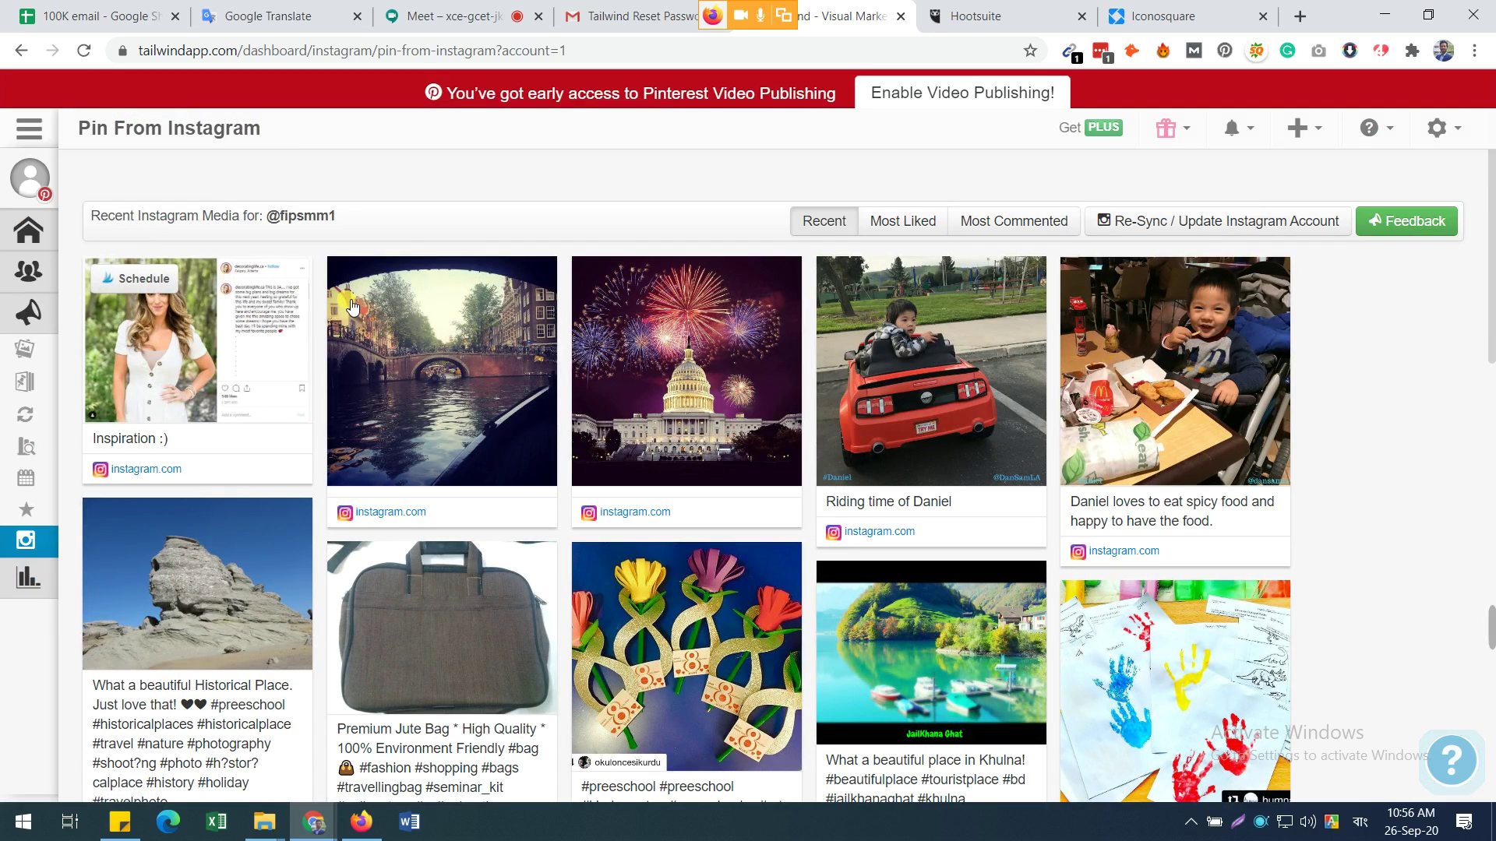
pyautogui.moveTo(1124, 411)
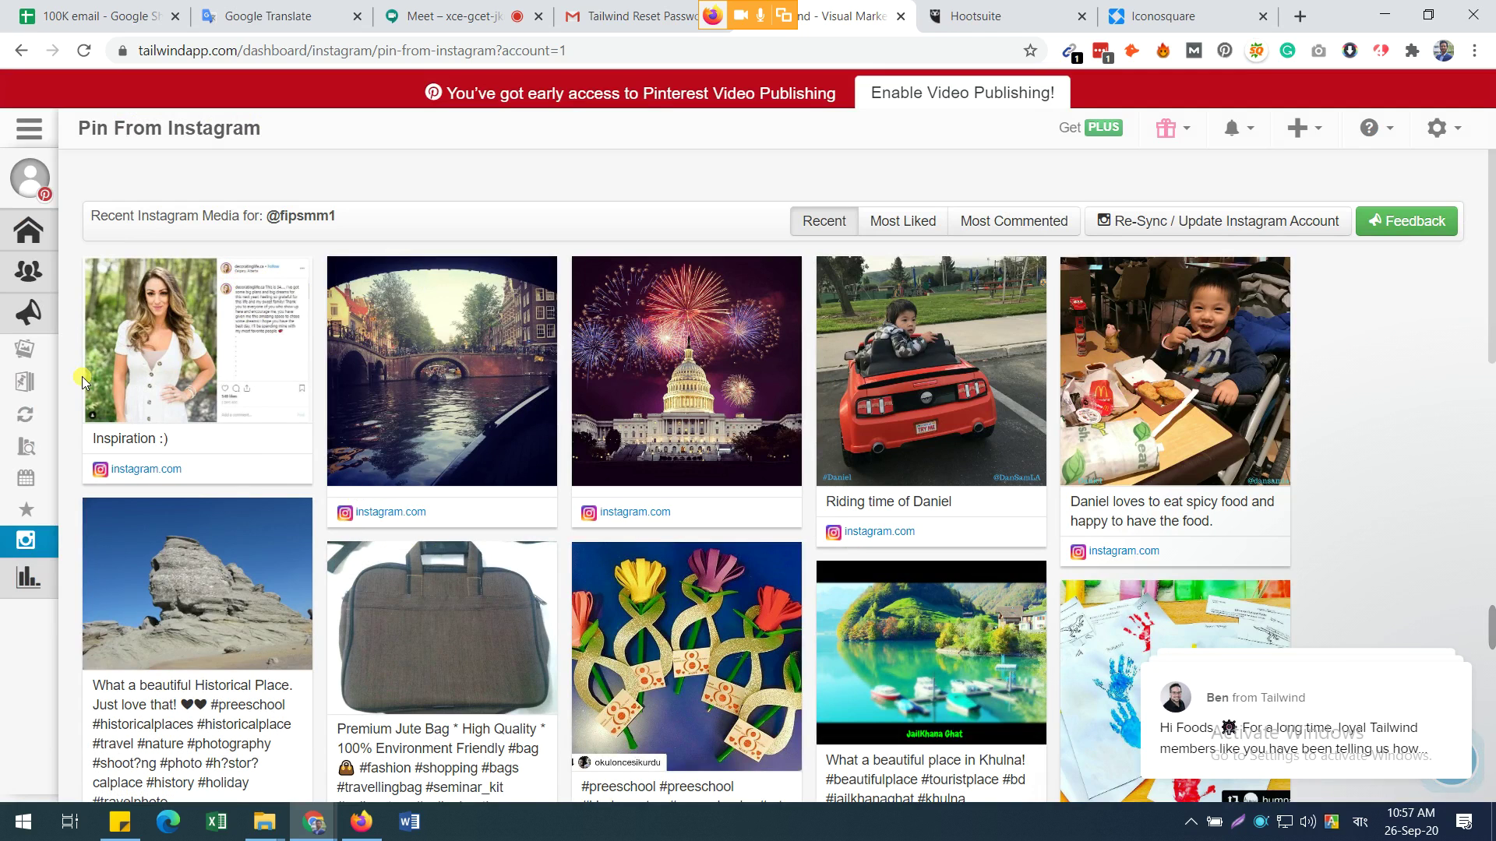
pyautogui.moveTo(214, 421)
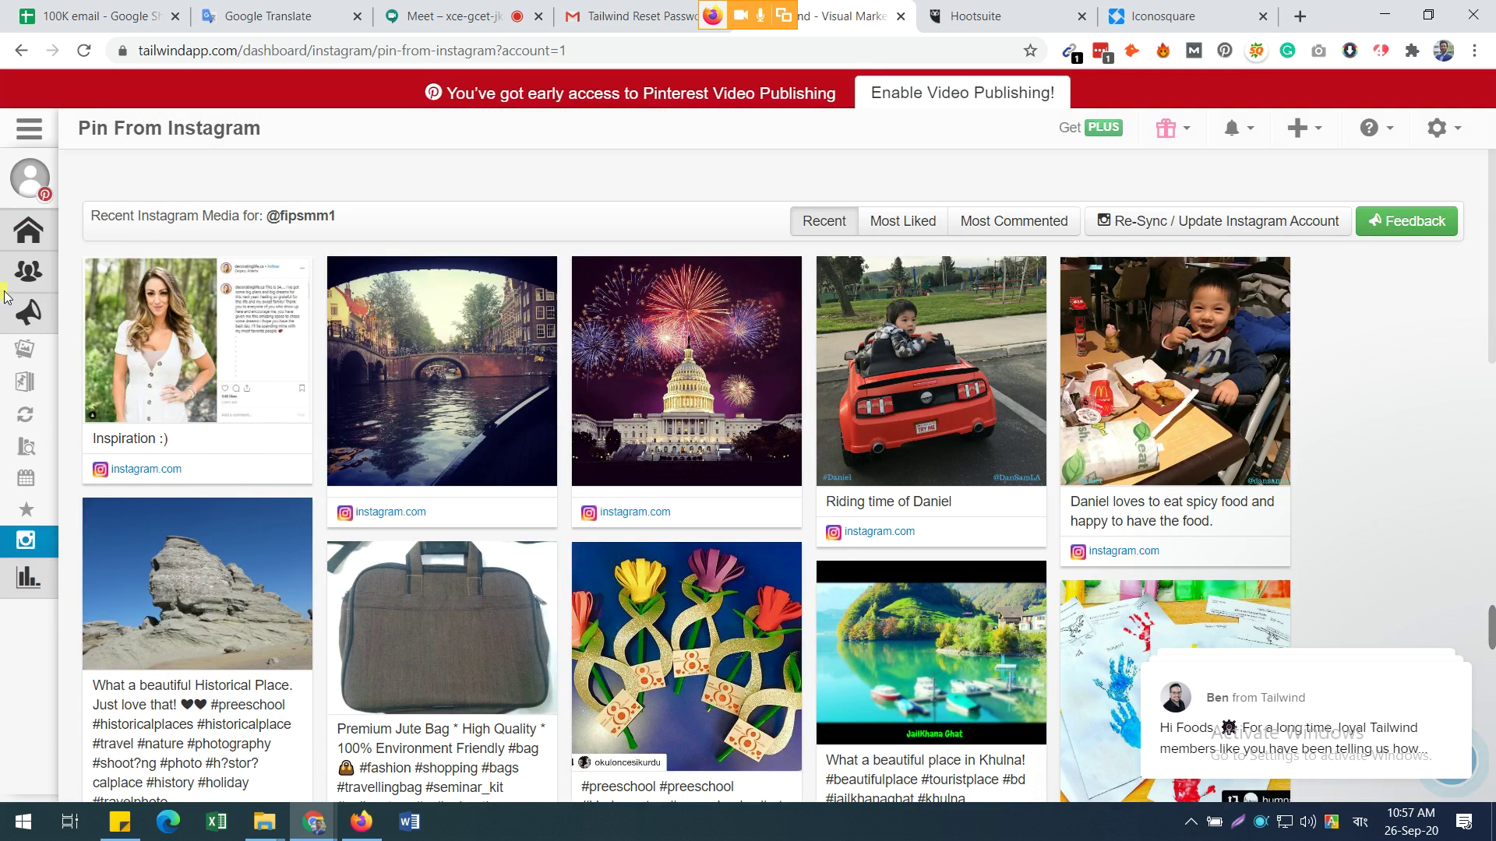
pyautogui.moveTo(23, 296)
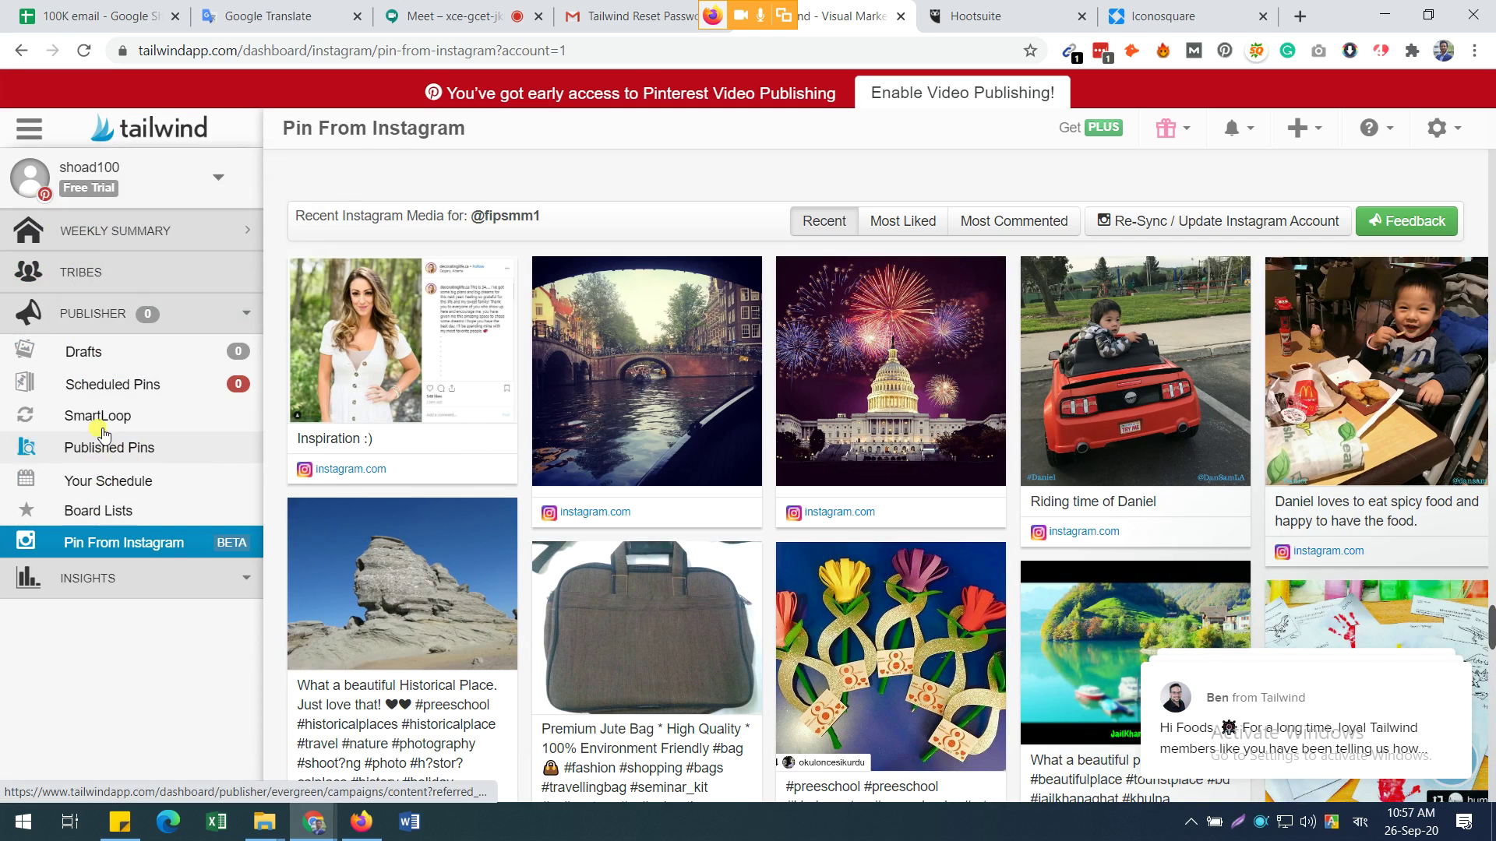
# Step: Open the empty Scheduled Pins queue and bring up the Upload Images file picker
pyautogui.click(139, 389)
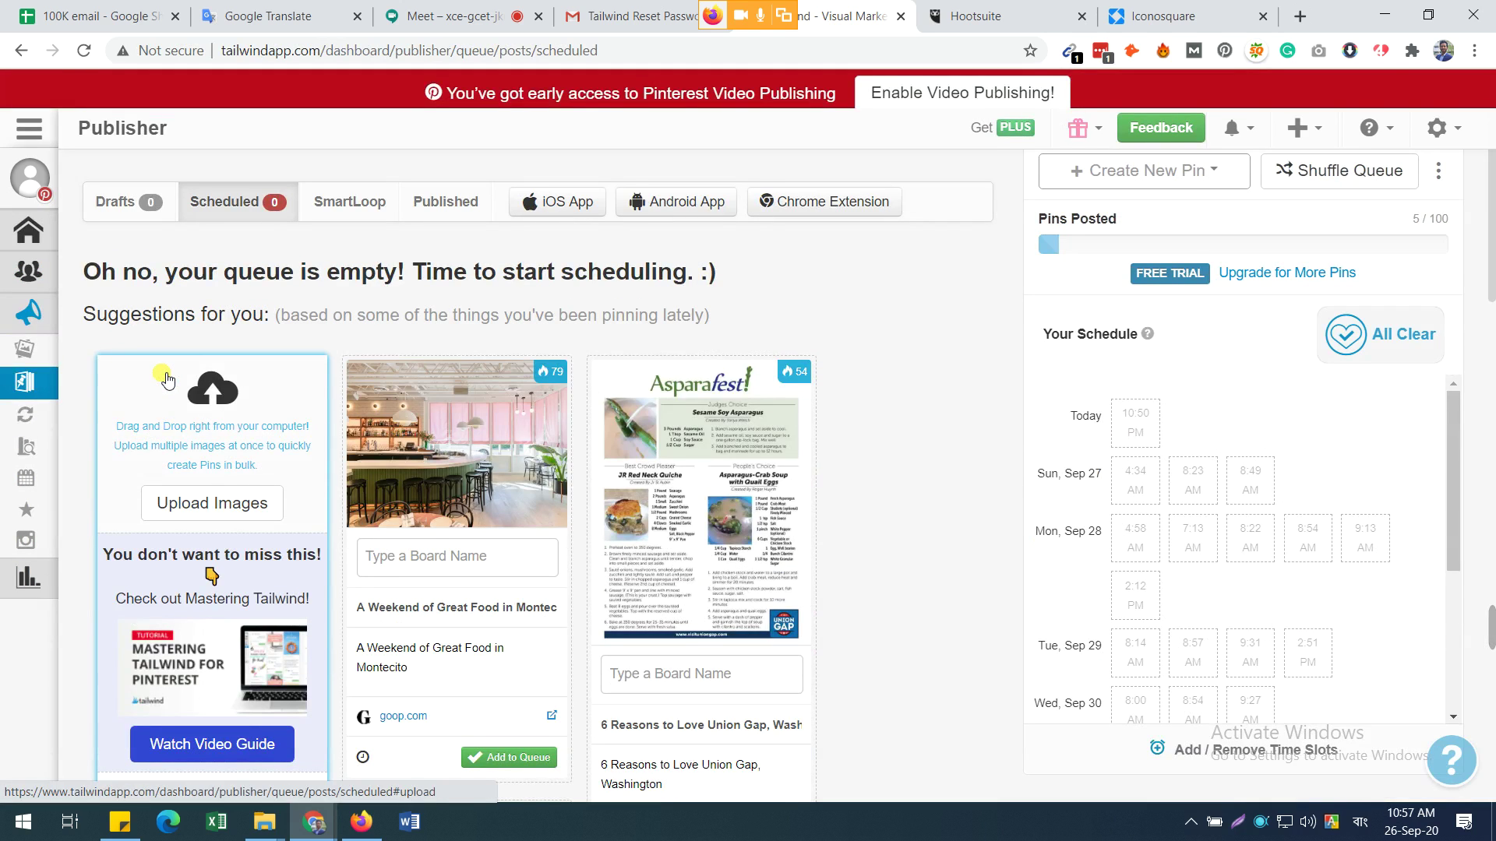
pyautogui.scroll(-1, 226, 424)
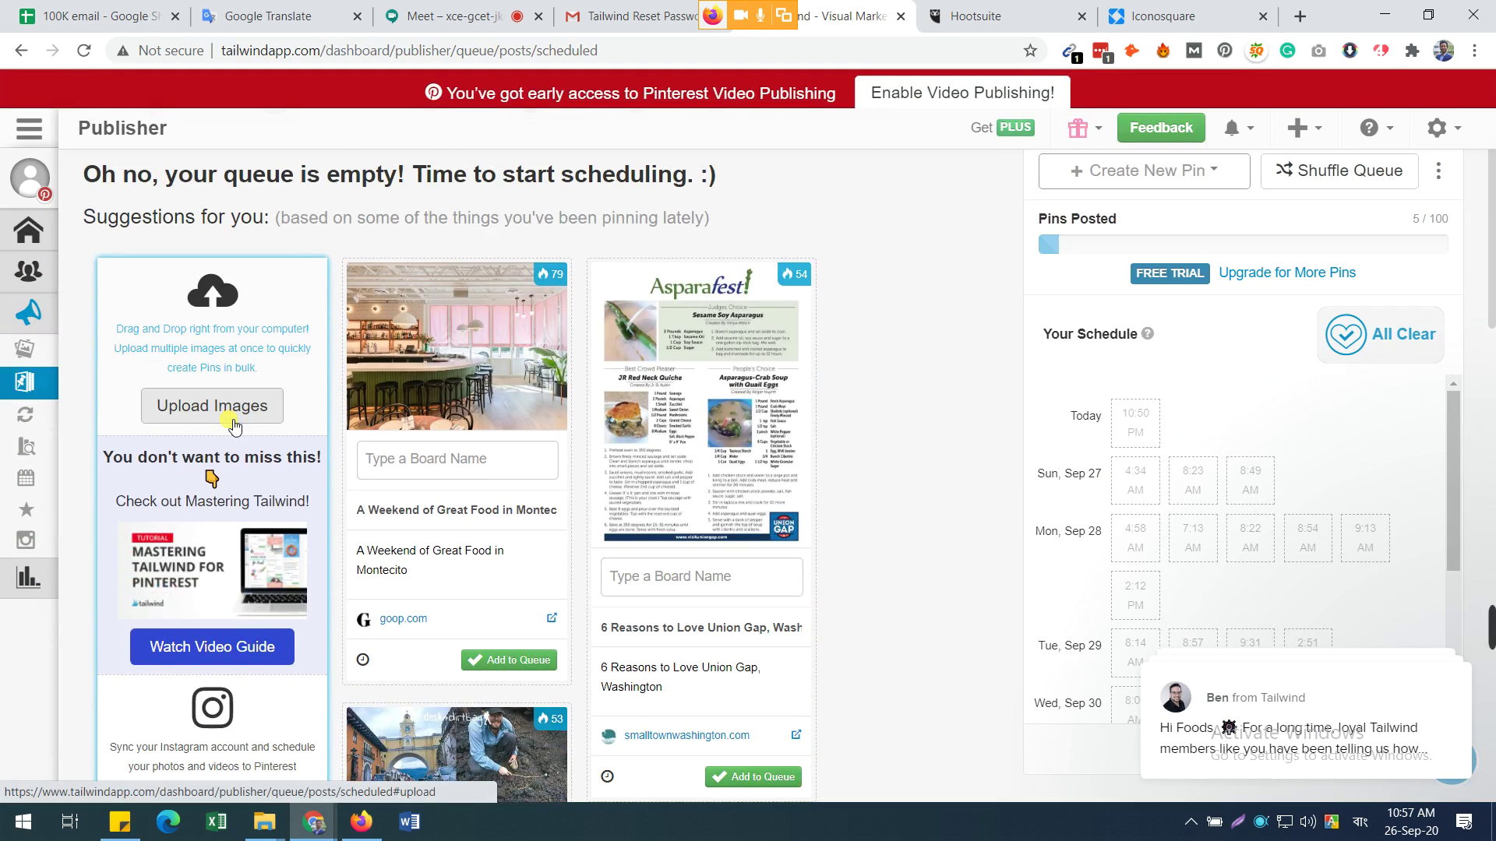
pyautogui.scroll(-2, 234, 423)
pyautogui.scroll(3, 234, 423)
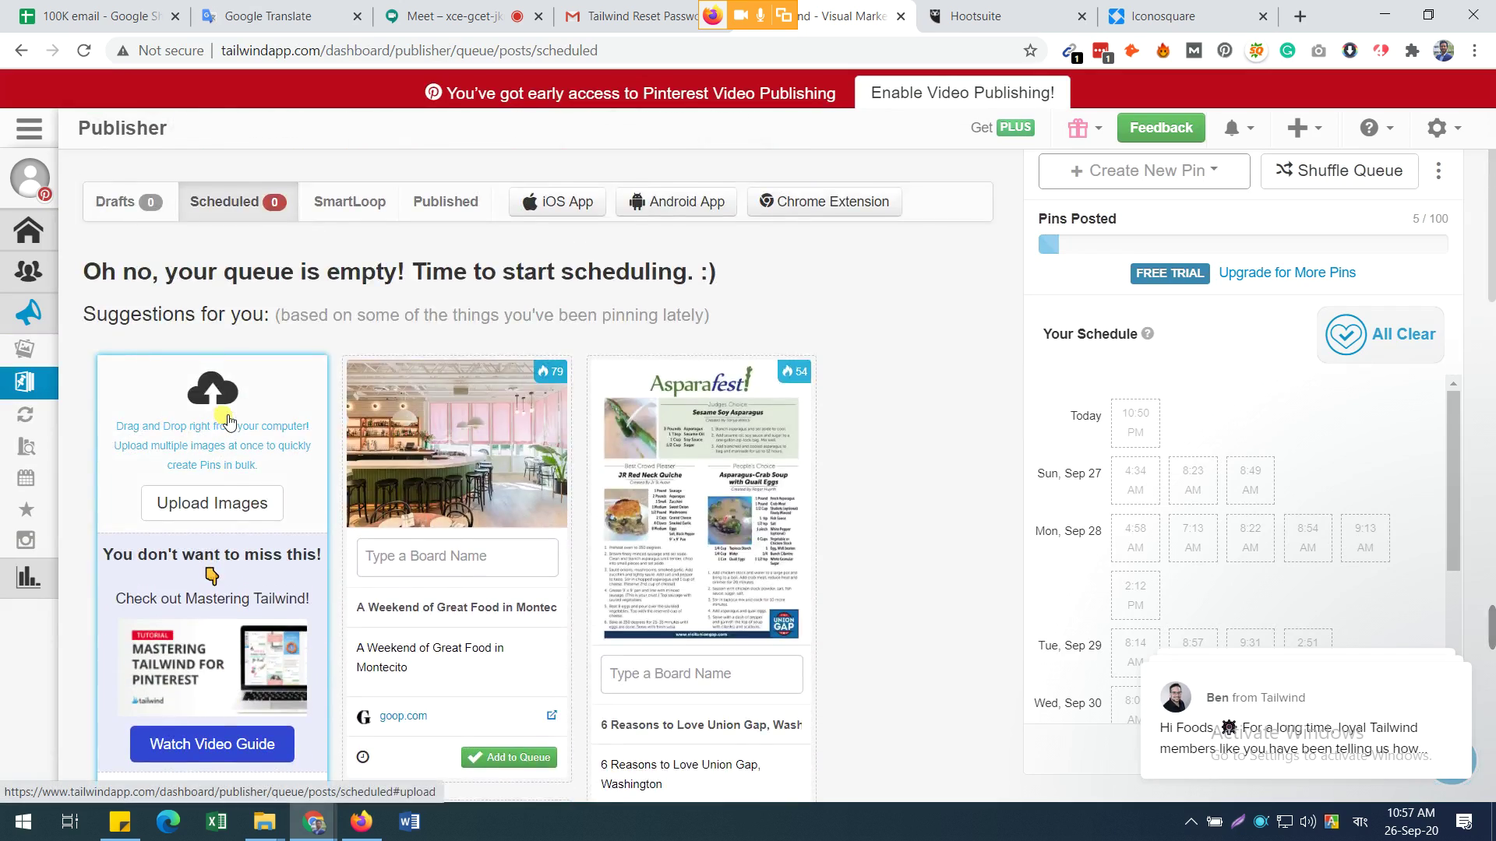
pyautogui.scroll(-4, 238, 425)
pyautogui.scroll(-4, 237, 425)
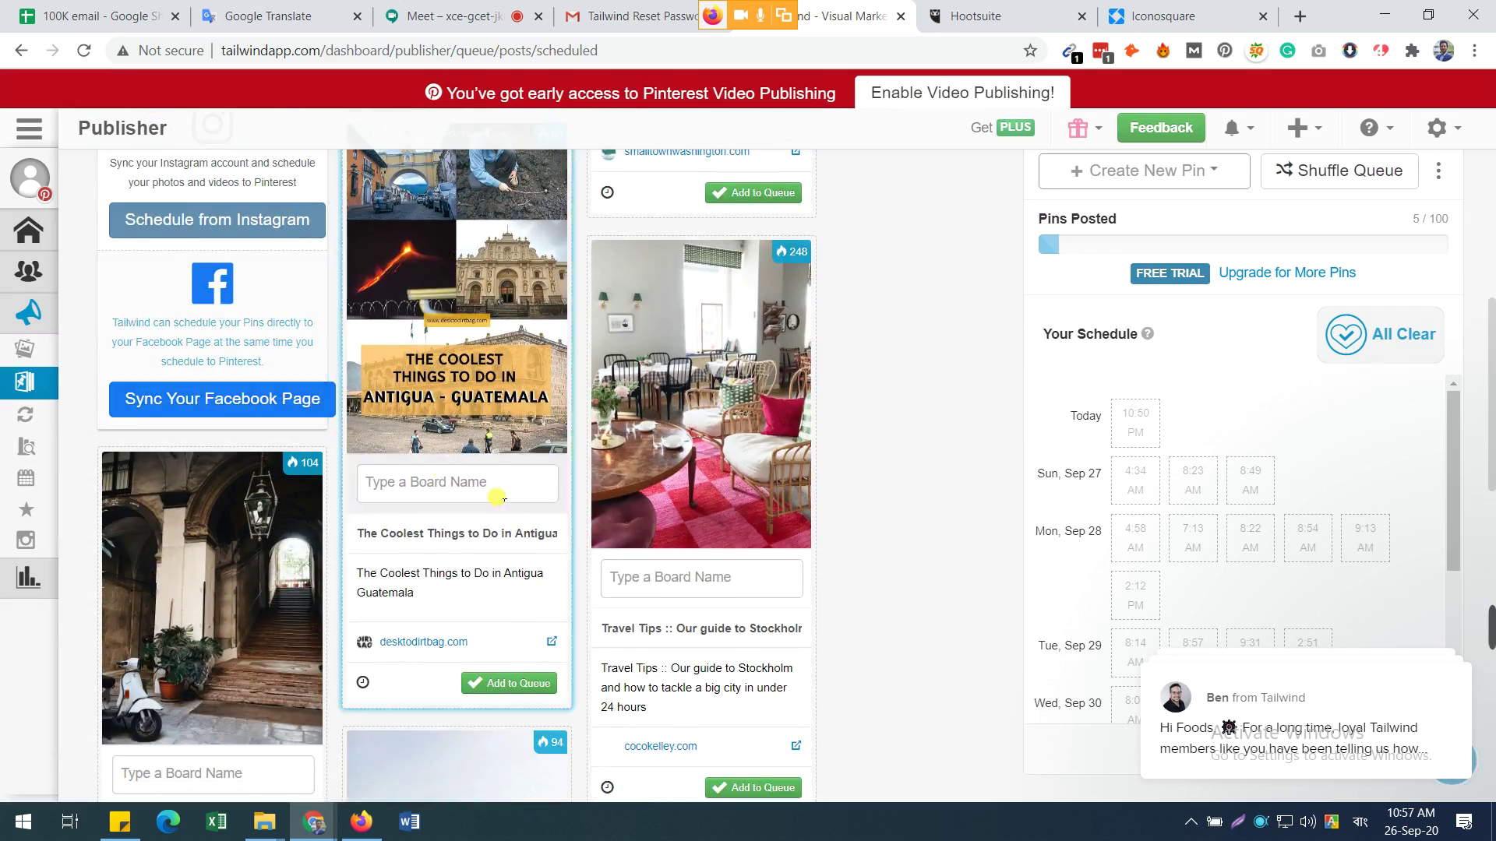
pyautogui.scroll(-3, 499, 496)
pyautogui.scroll(8, 499, 495)
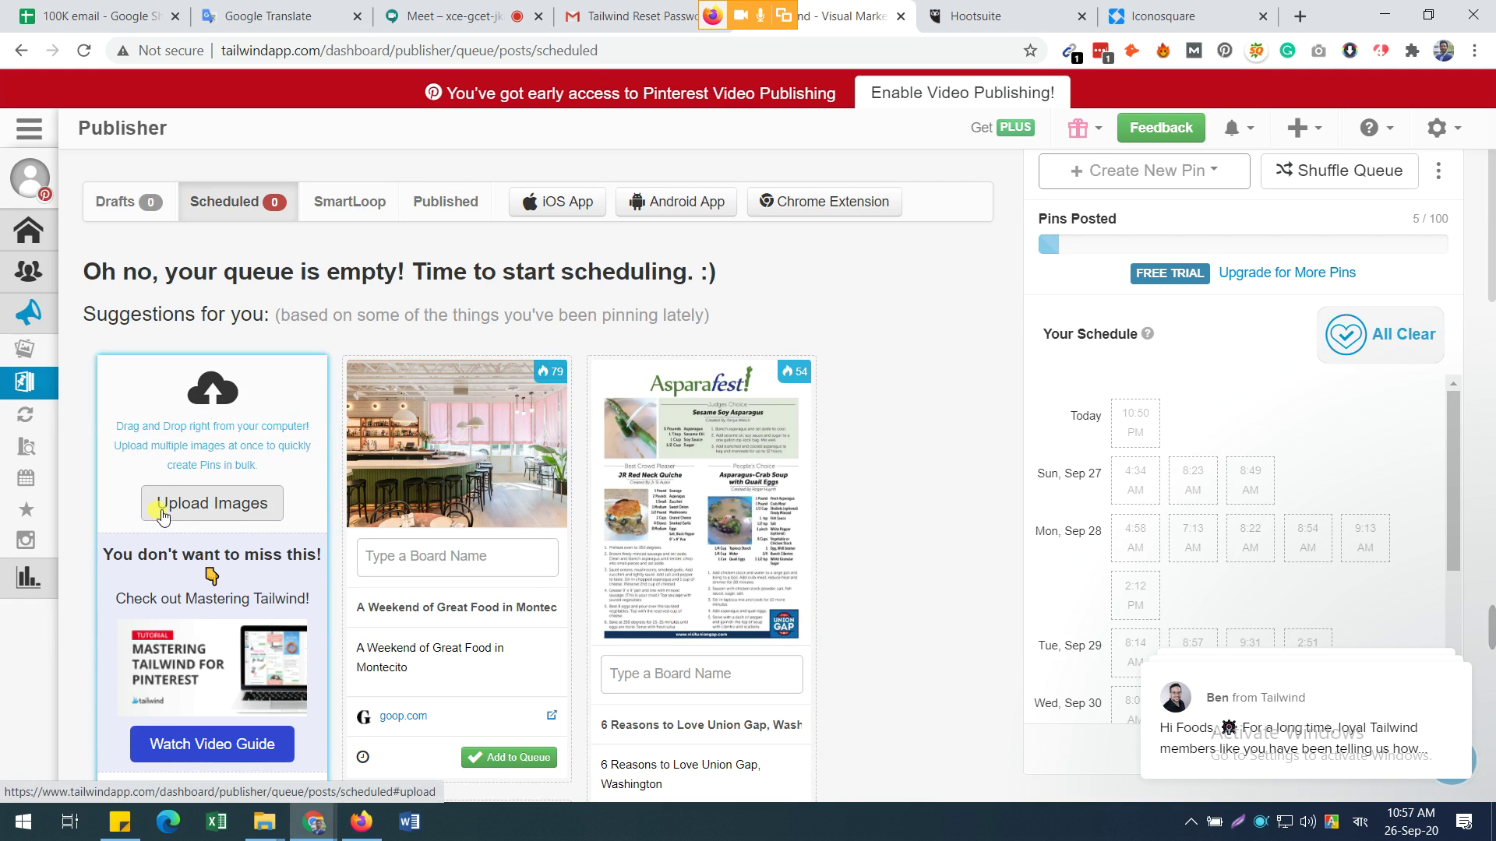
pyautogui.click(231, 507)
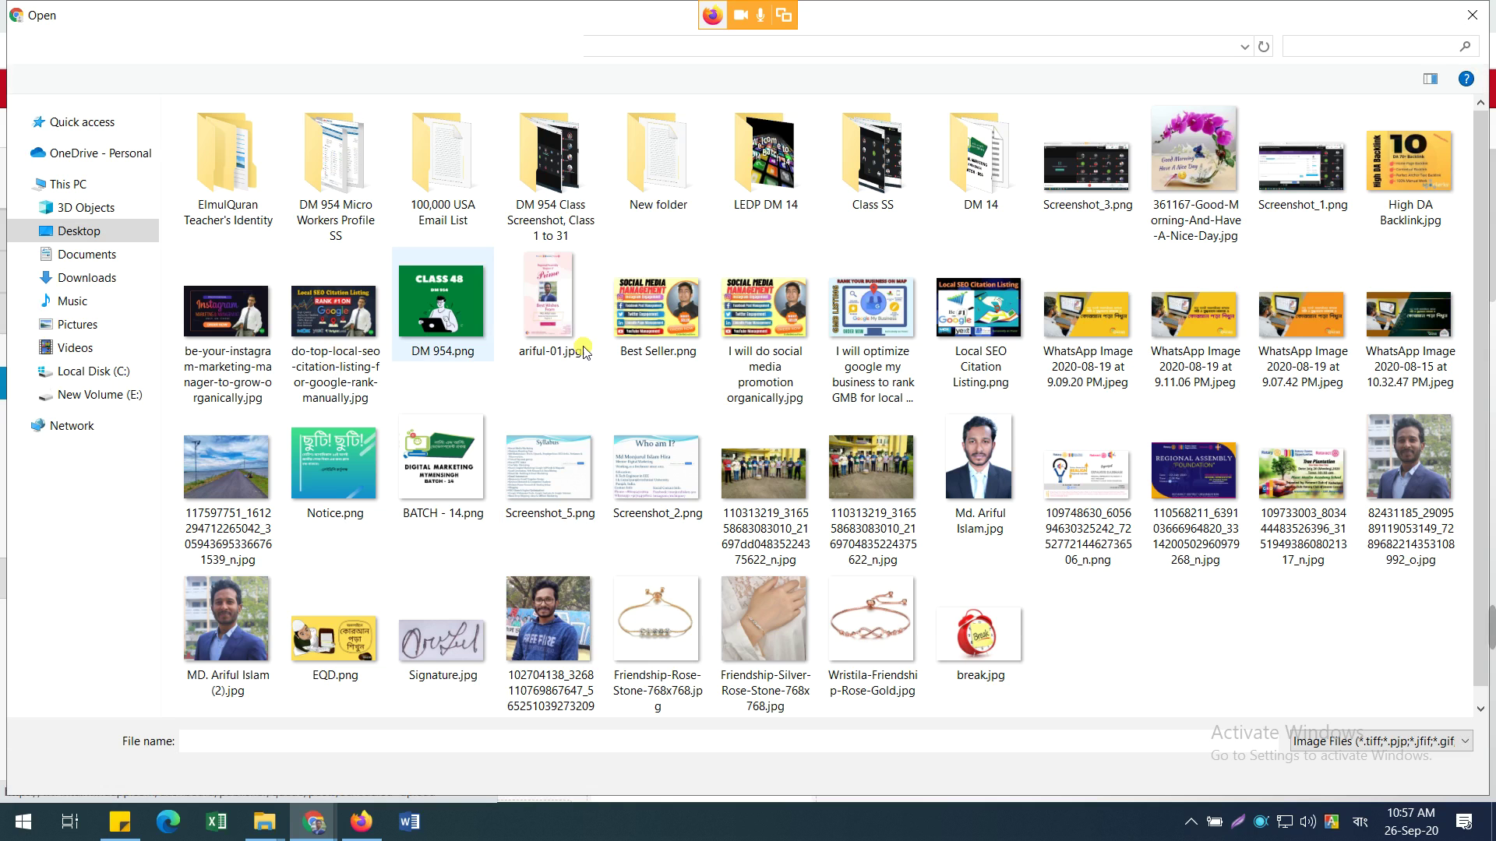
# Step: Upload the Good Morning Have A Nice Day image as the lone draft pin
pyautogui.doubleClick(1193, 152)
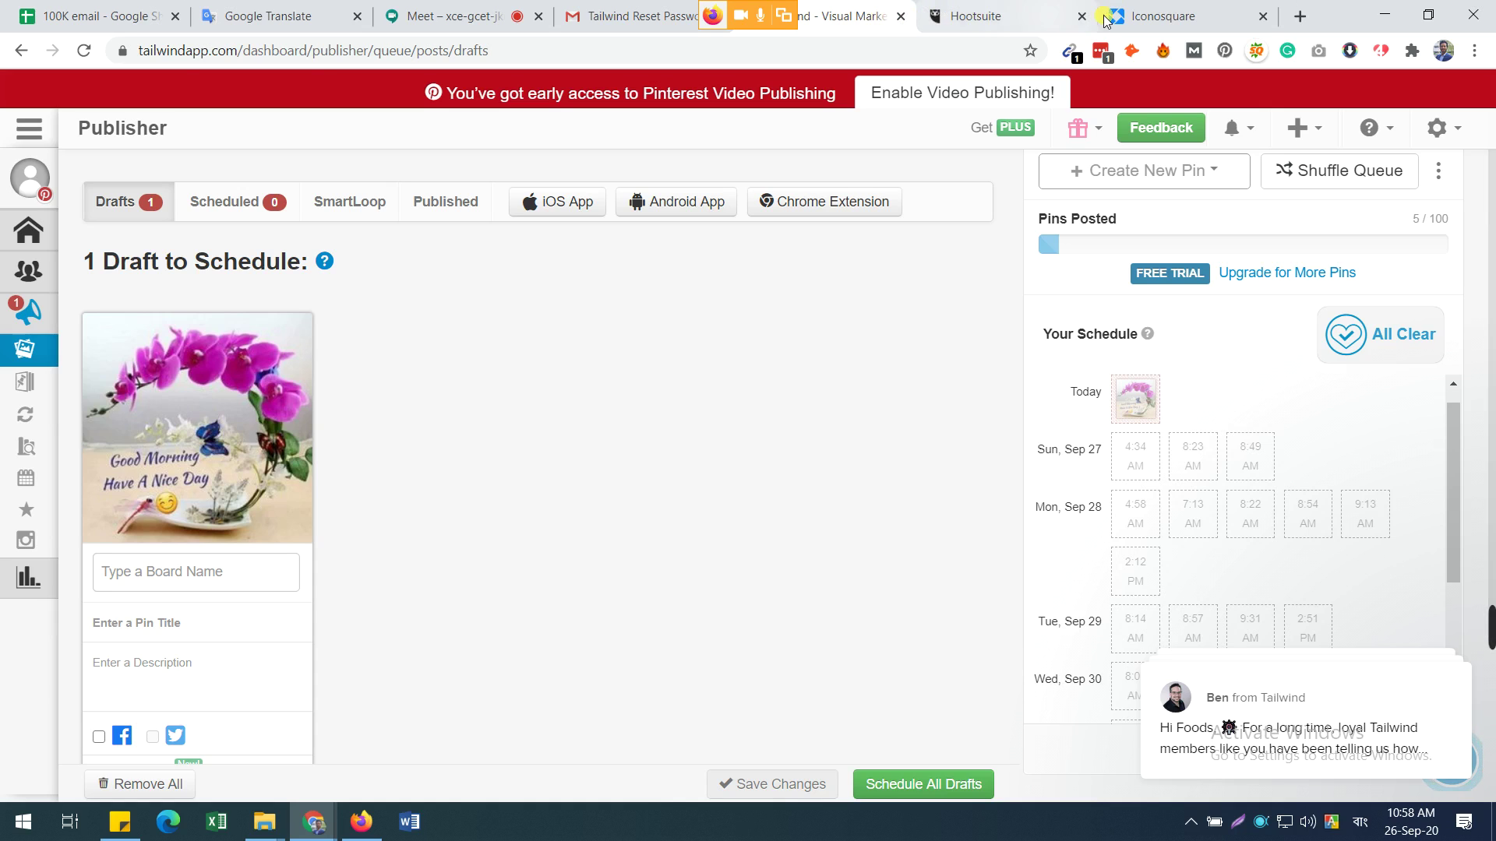
# Step: Return to Iconosquare and dismiss the Hurray set-up confirmation and Welcome message
pyautogui.click(1161, 16)
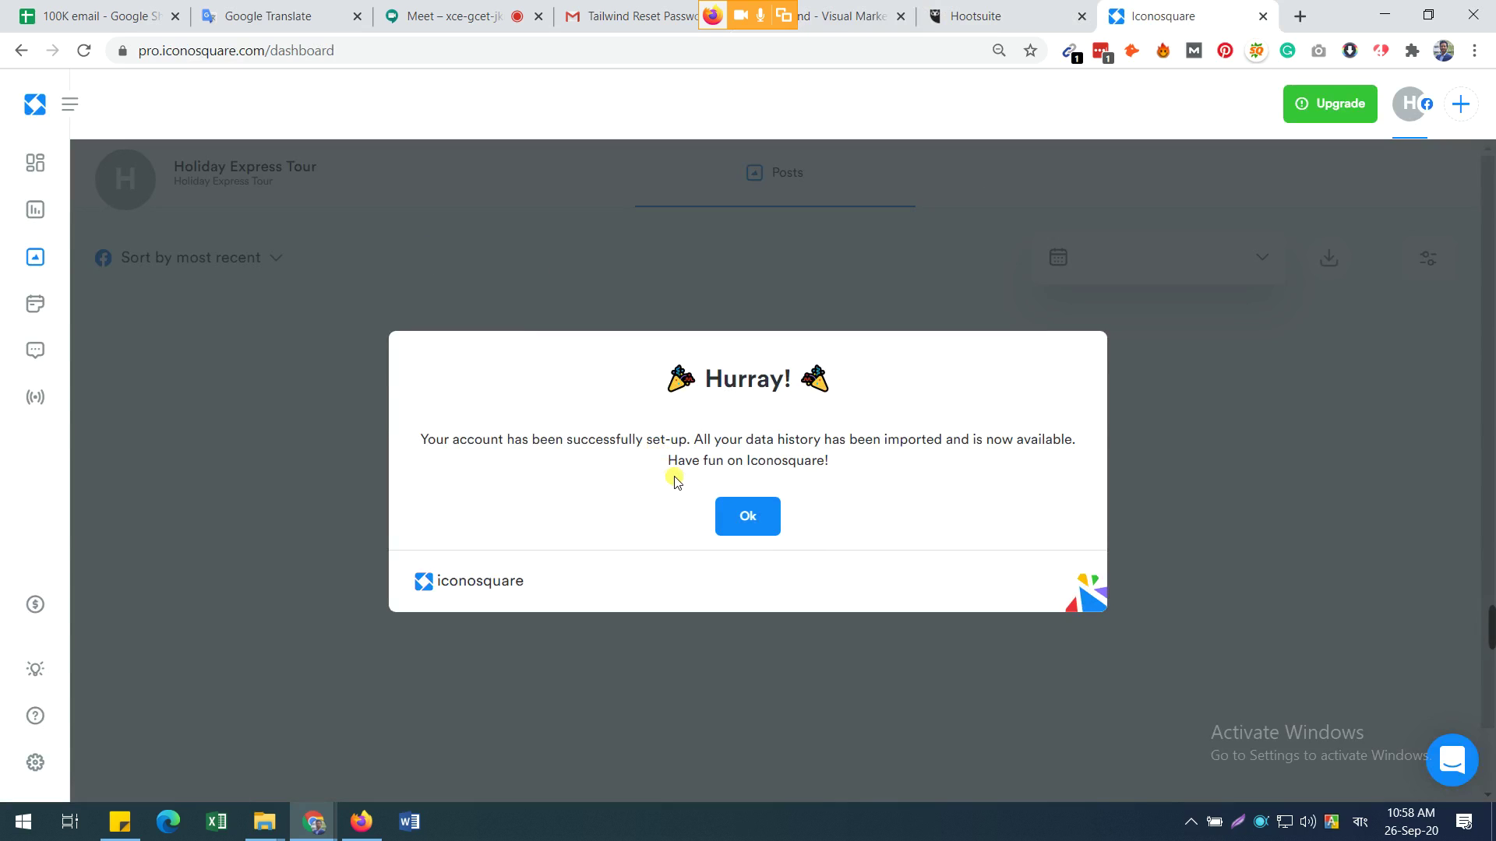
pyautogui.click(750, 516)
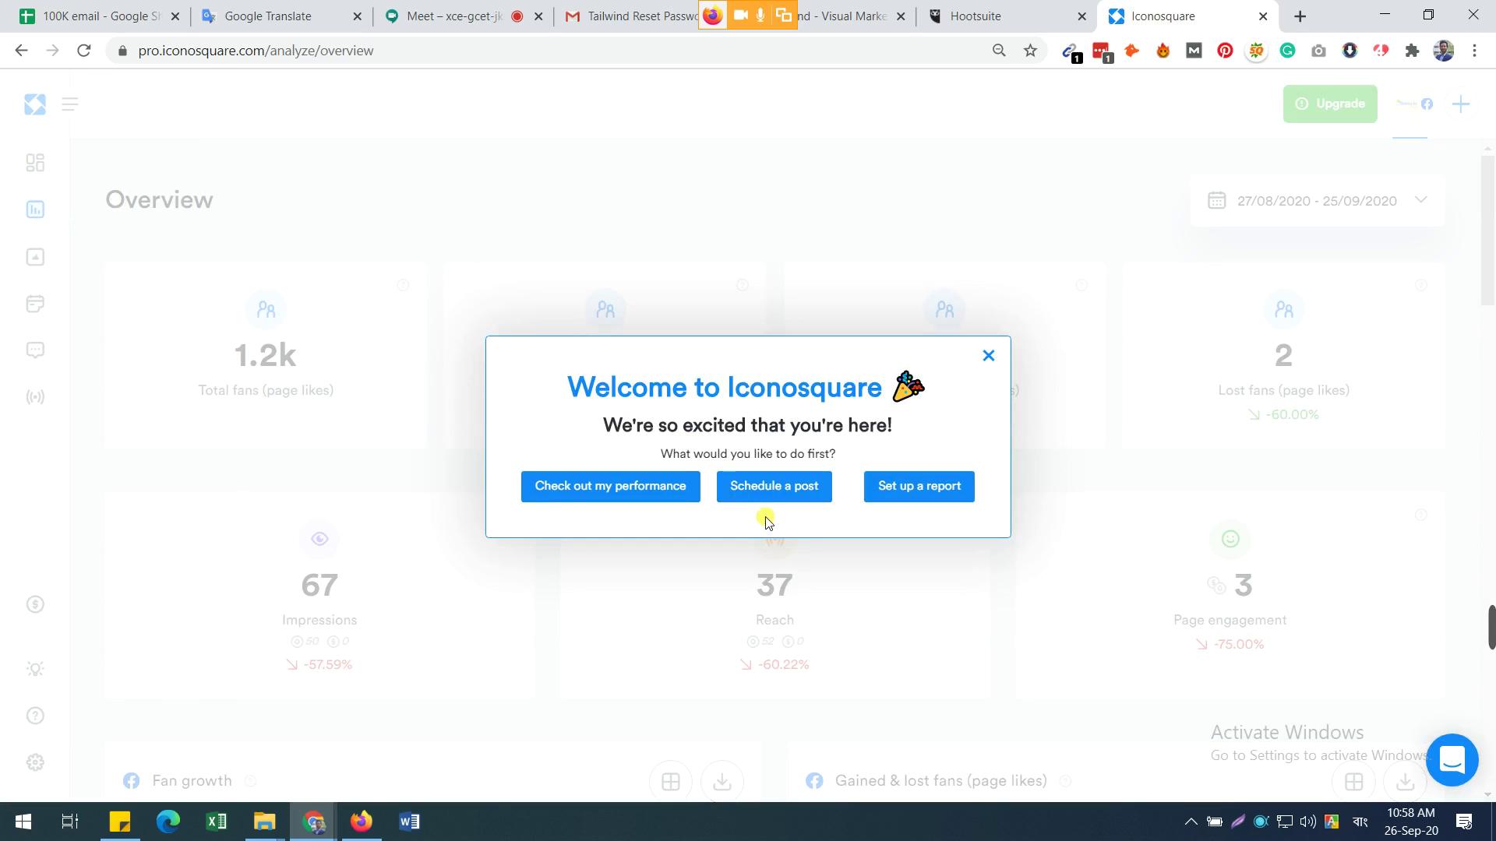
pyautogui.click(988, 357)
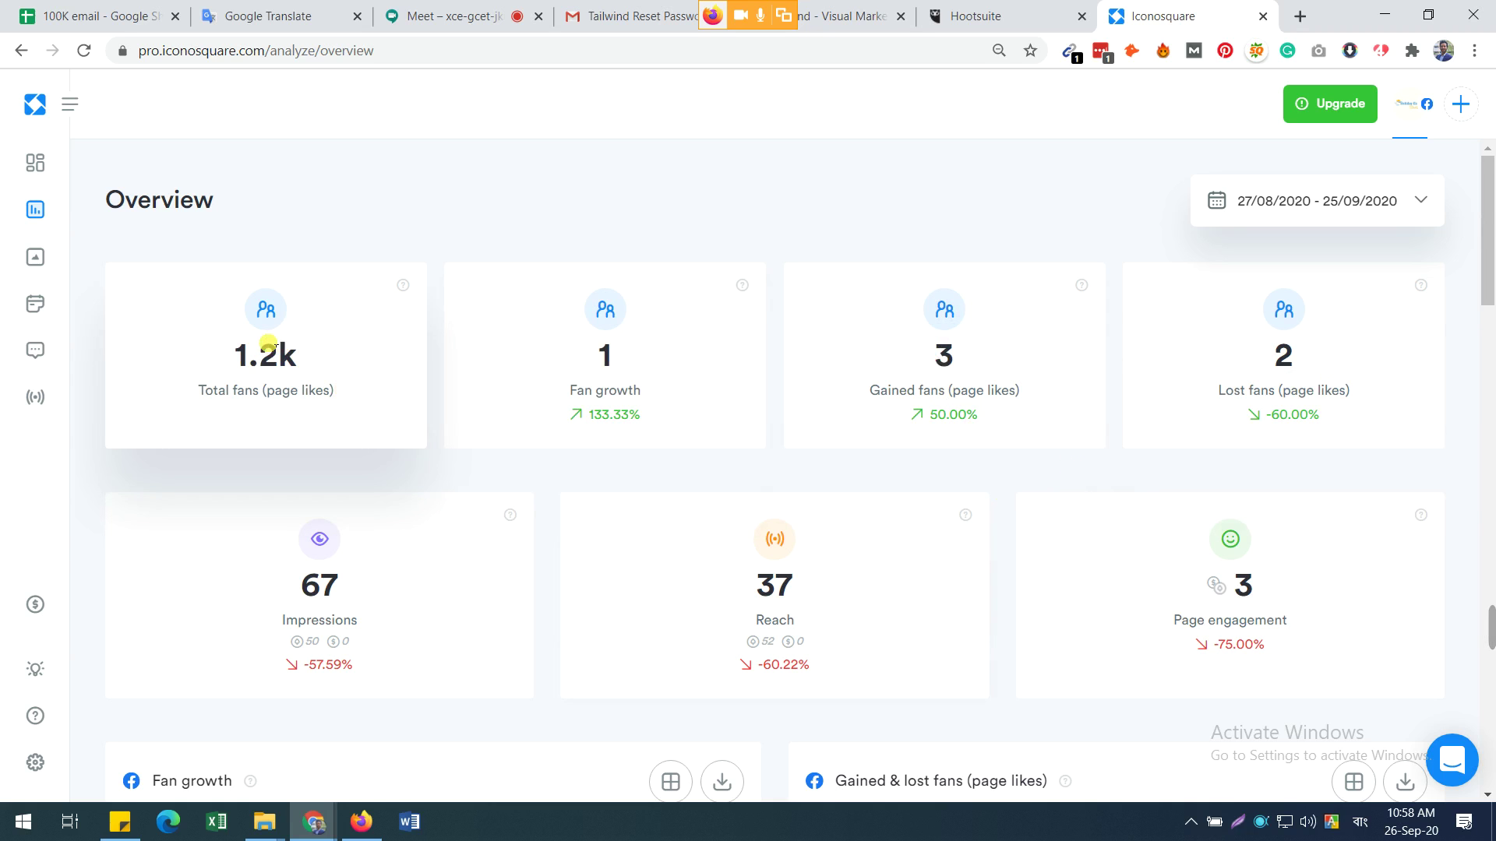
# Step: Scroll the Facebook Overview showing 1.2k fans, 67 impressions and 37 reach
pyautogui.moveTo(285, 353)
pyautogui.scroll(-9, 285, 353)
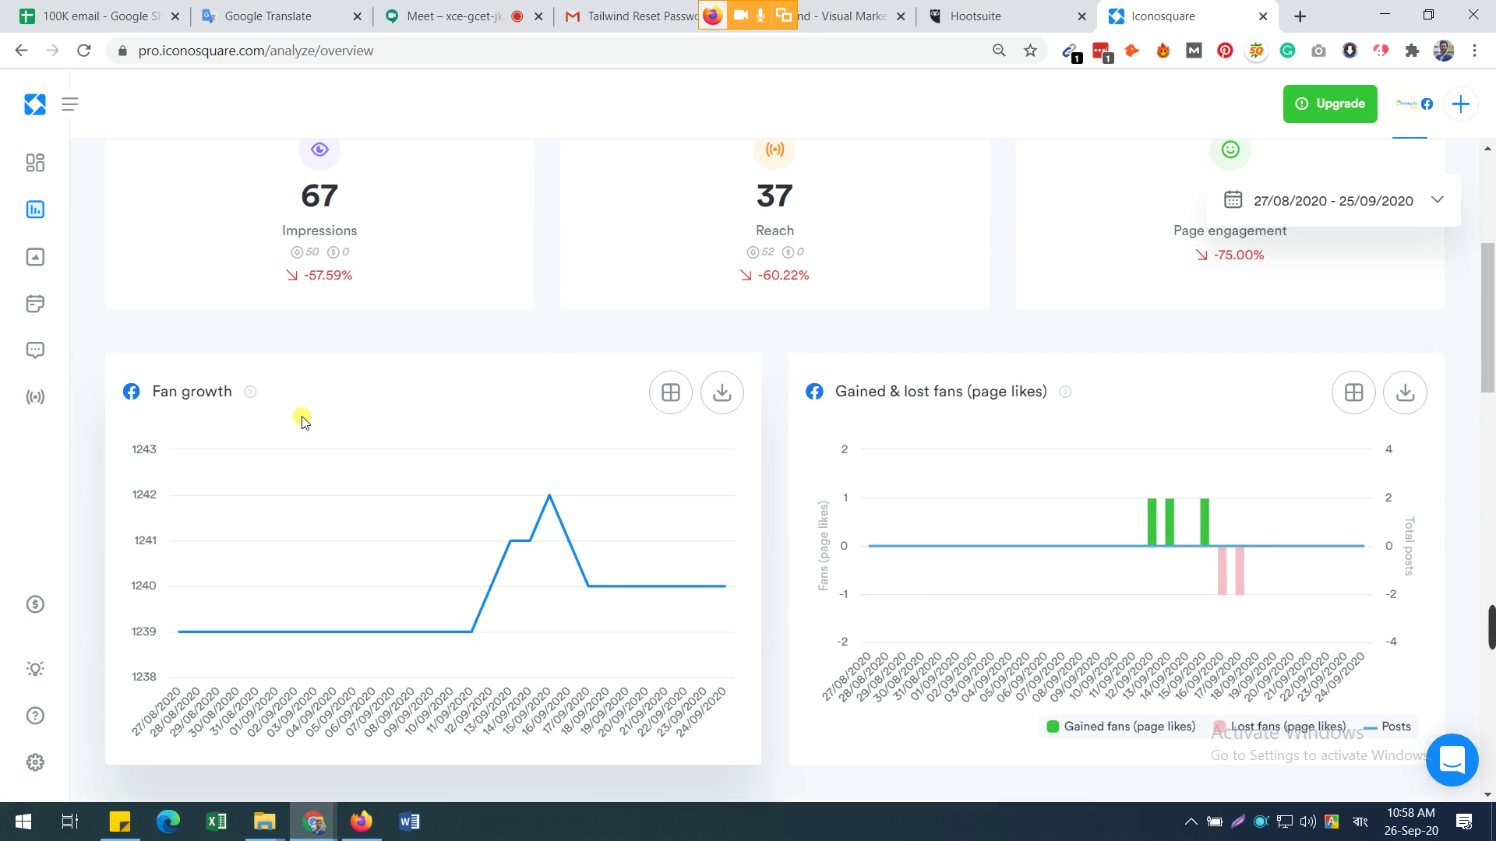
pyautogui.scroll(3, 938, 444)
pyautogui.scroll(-9, 587, 414)
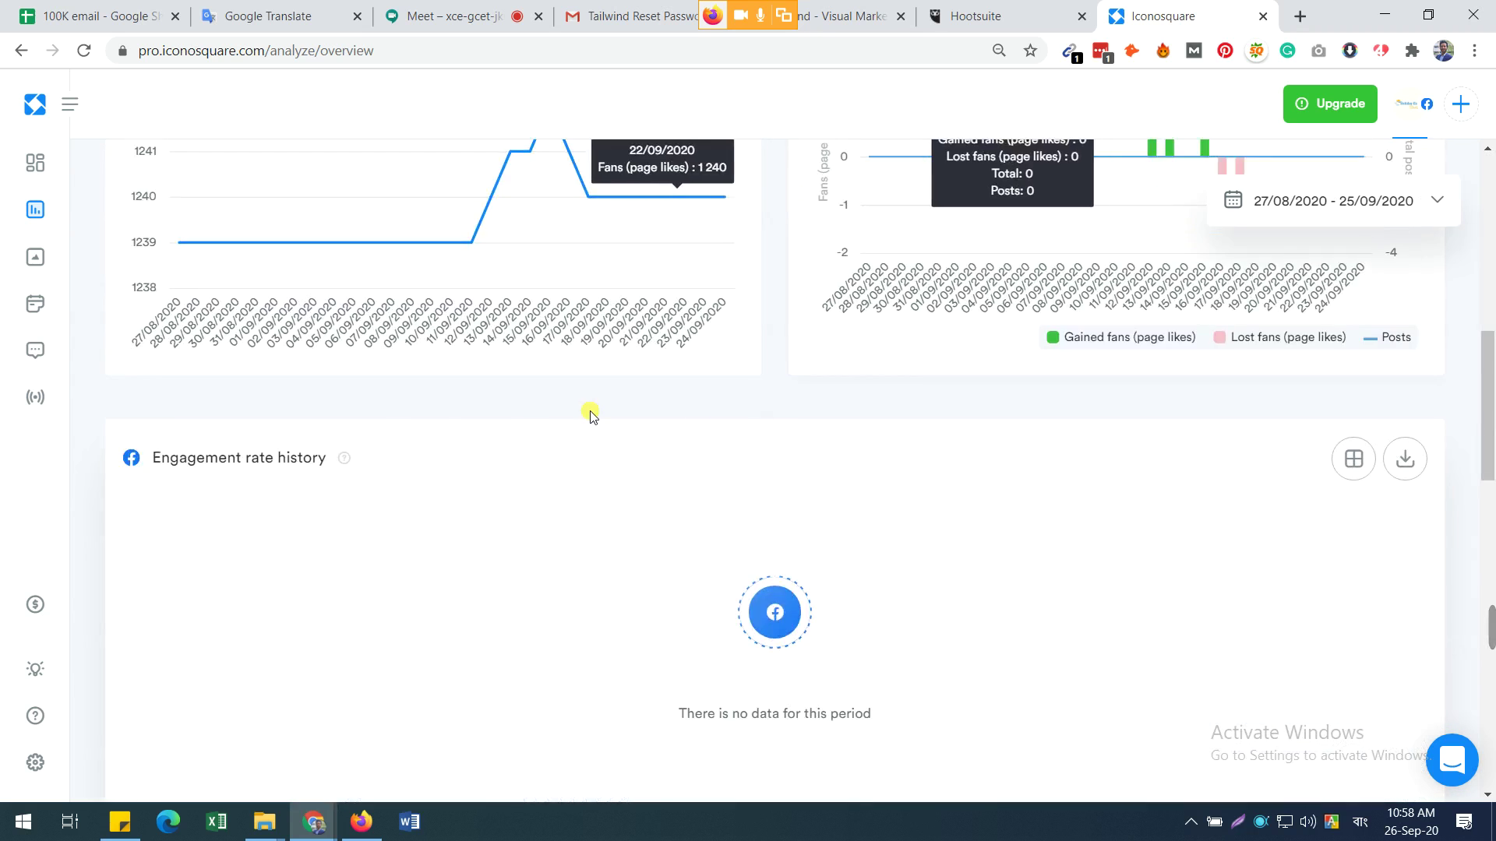
pyautogui.scroll(-12, 506, 417)
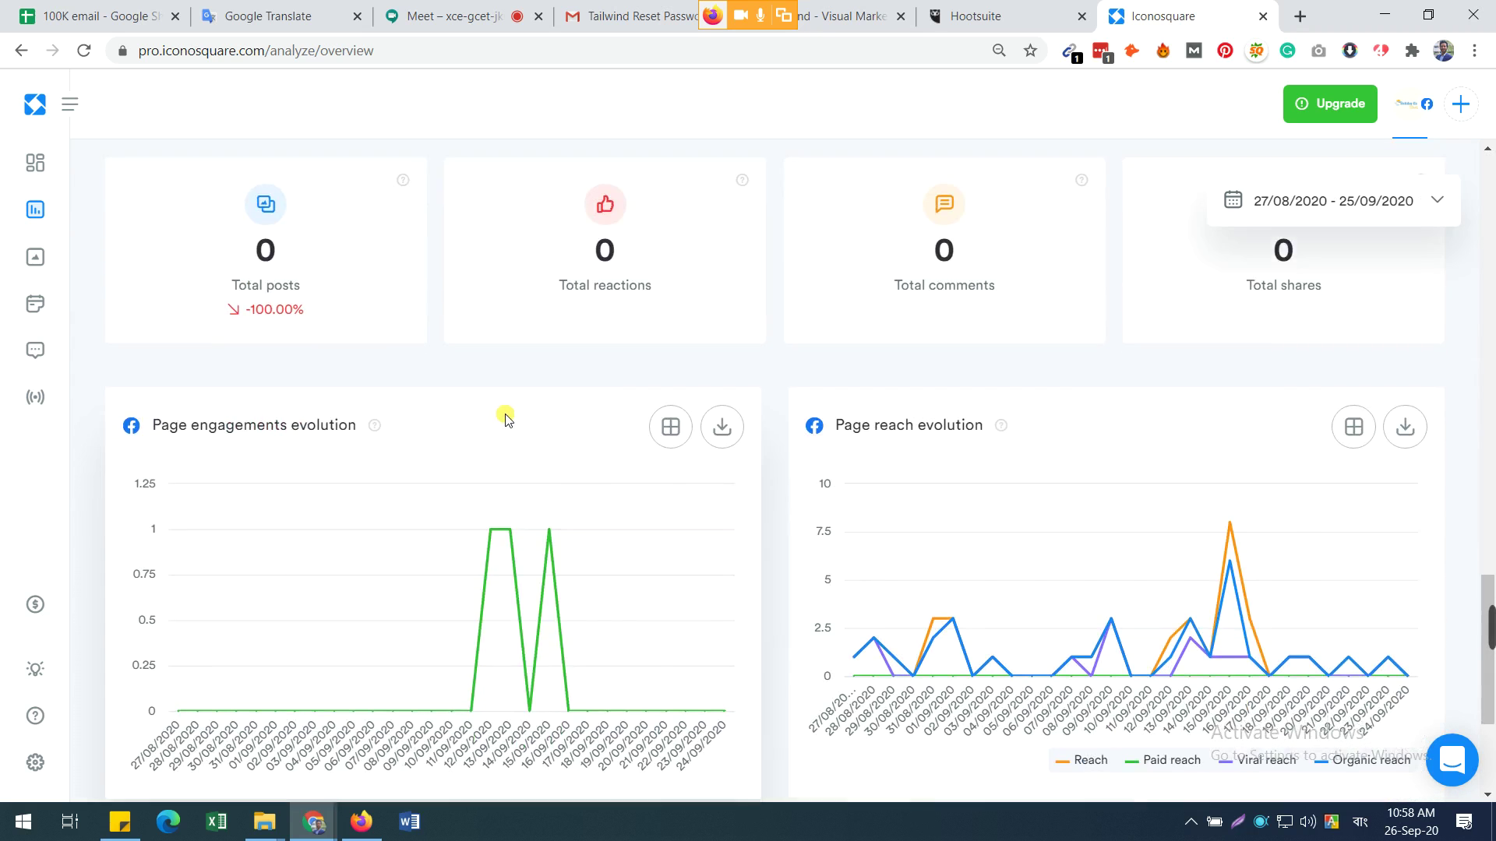
pyautogui.scroll(20, 369, 434)
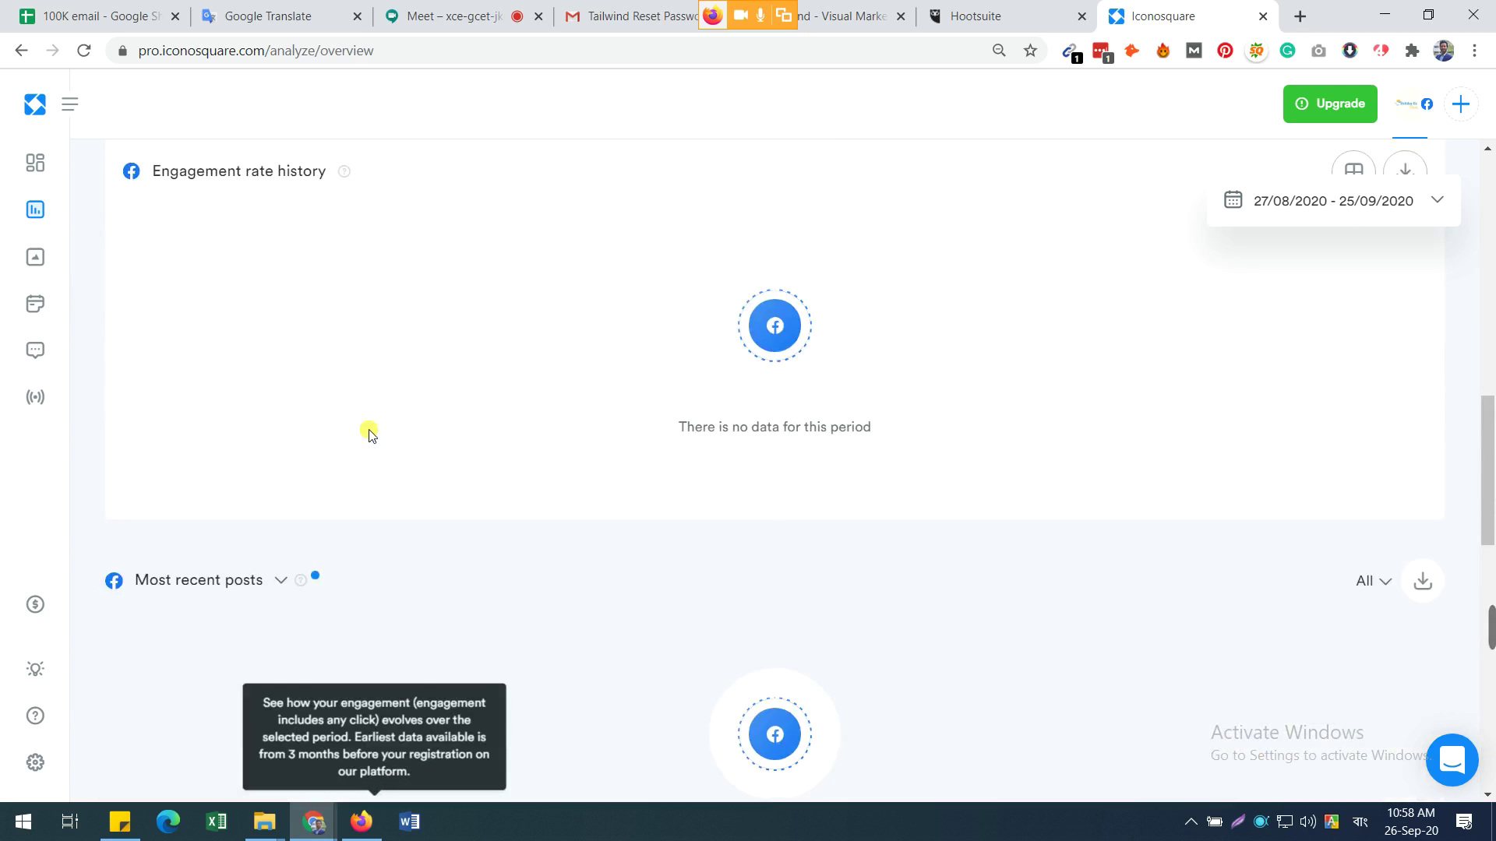
# Step: Open the Add social profiles dialog for Instagram, cancelling and reopening it once
pyautogui.click(1462, 107)
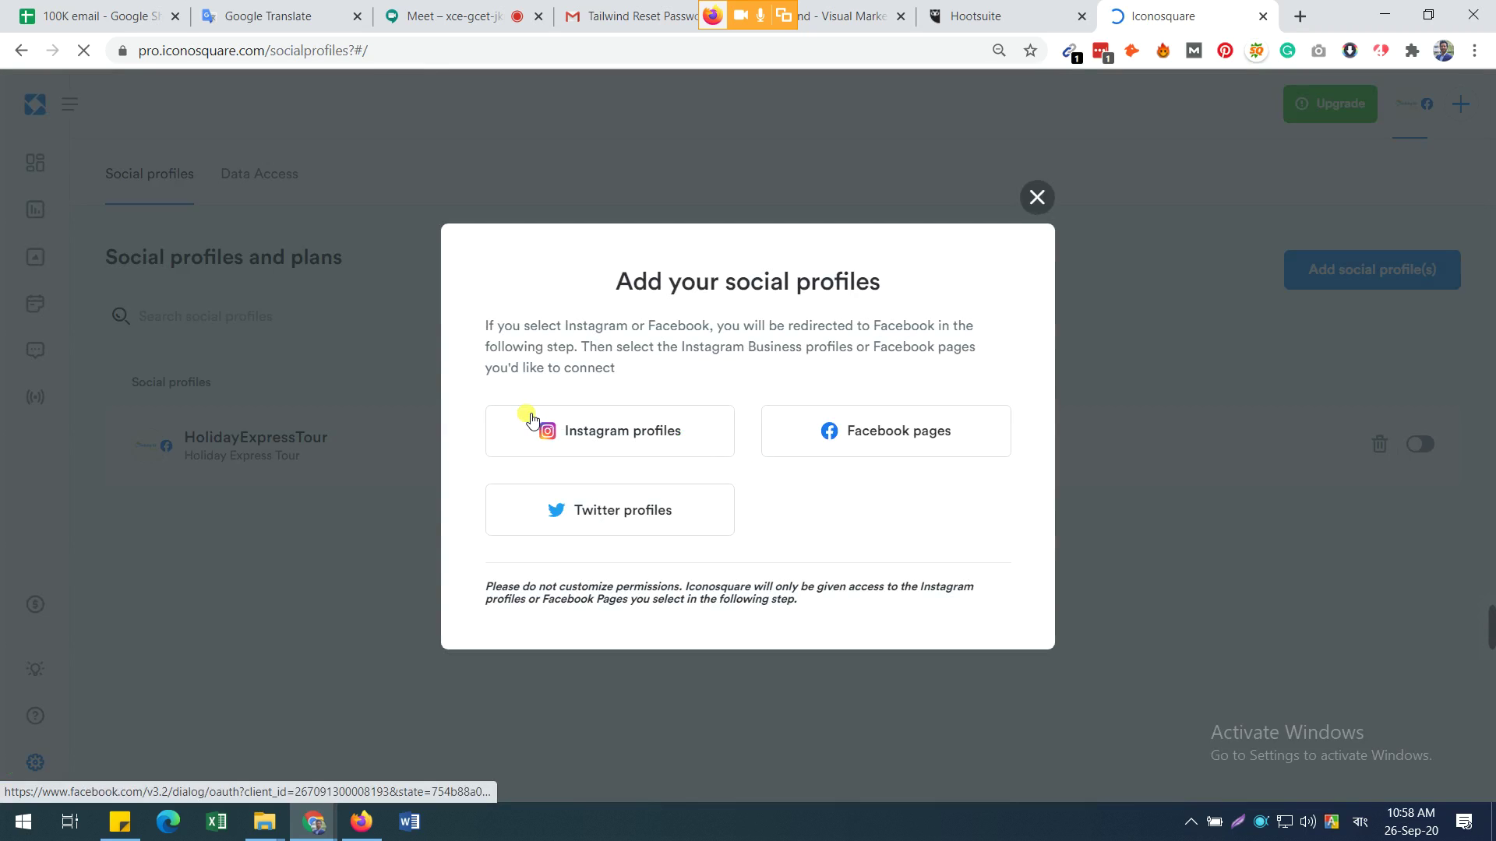
pyautogui.click(590, 434)
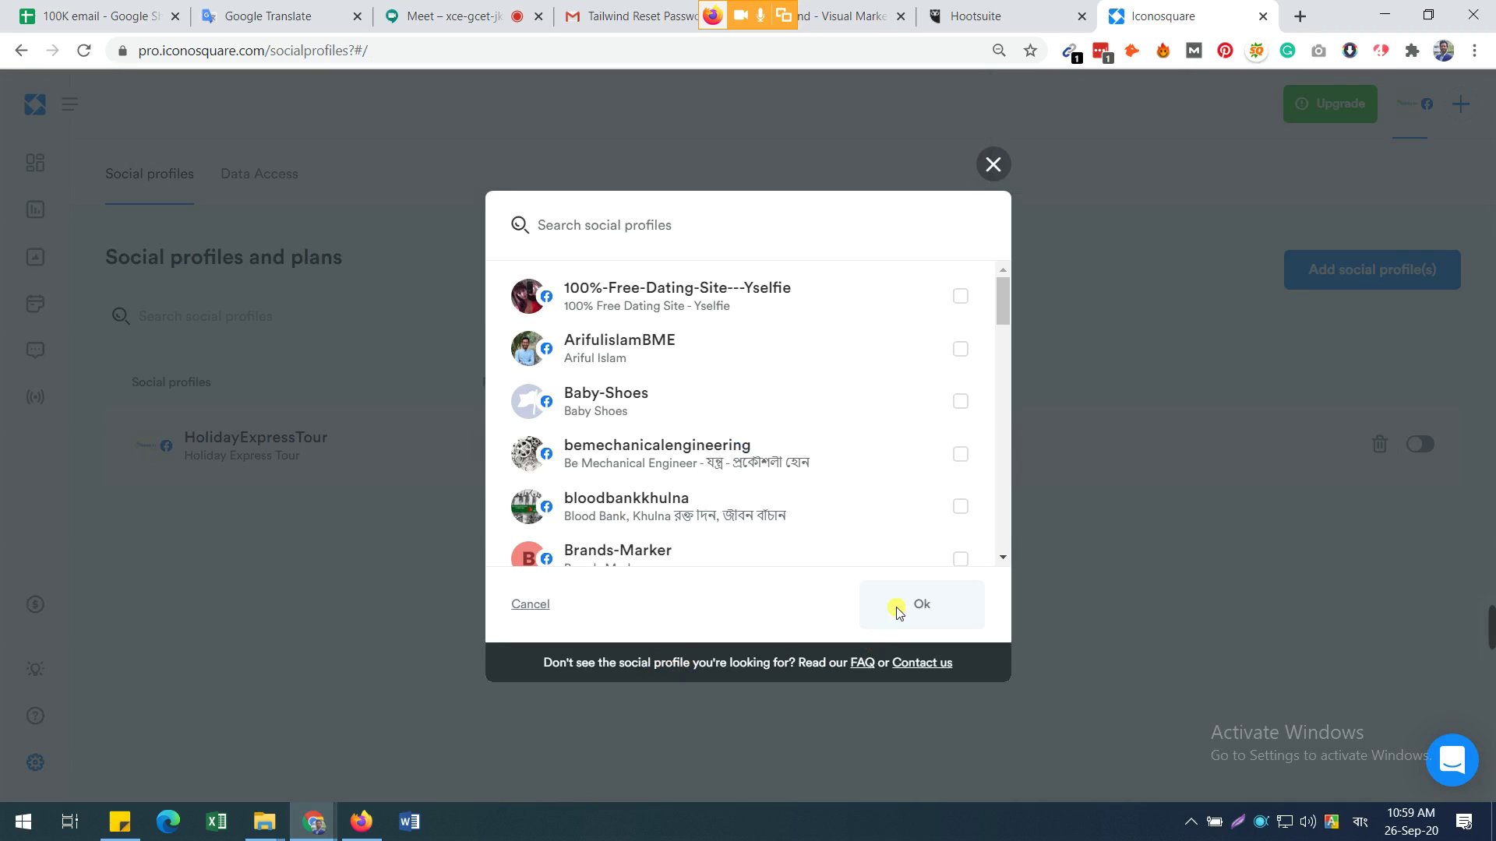
pyautogui.click(680, 605)
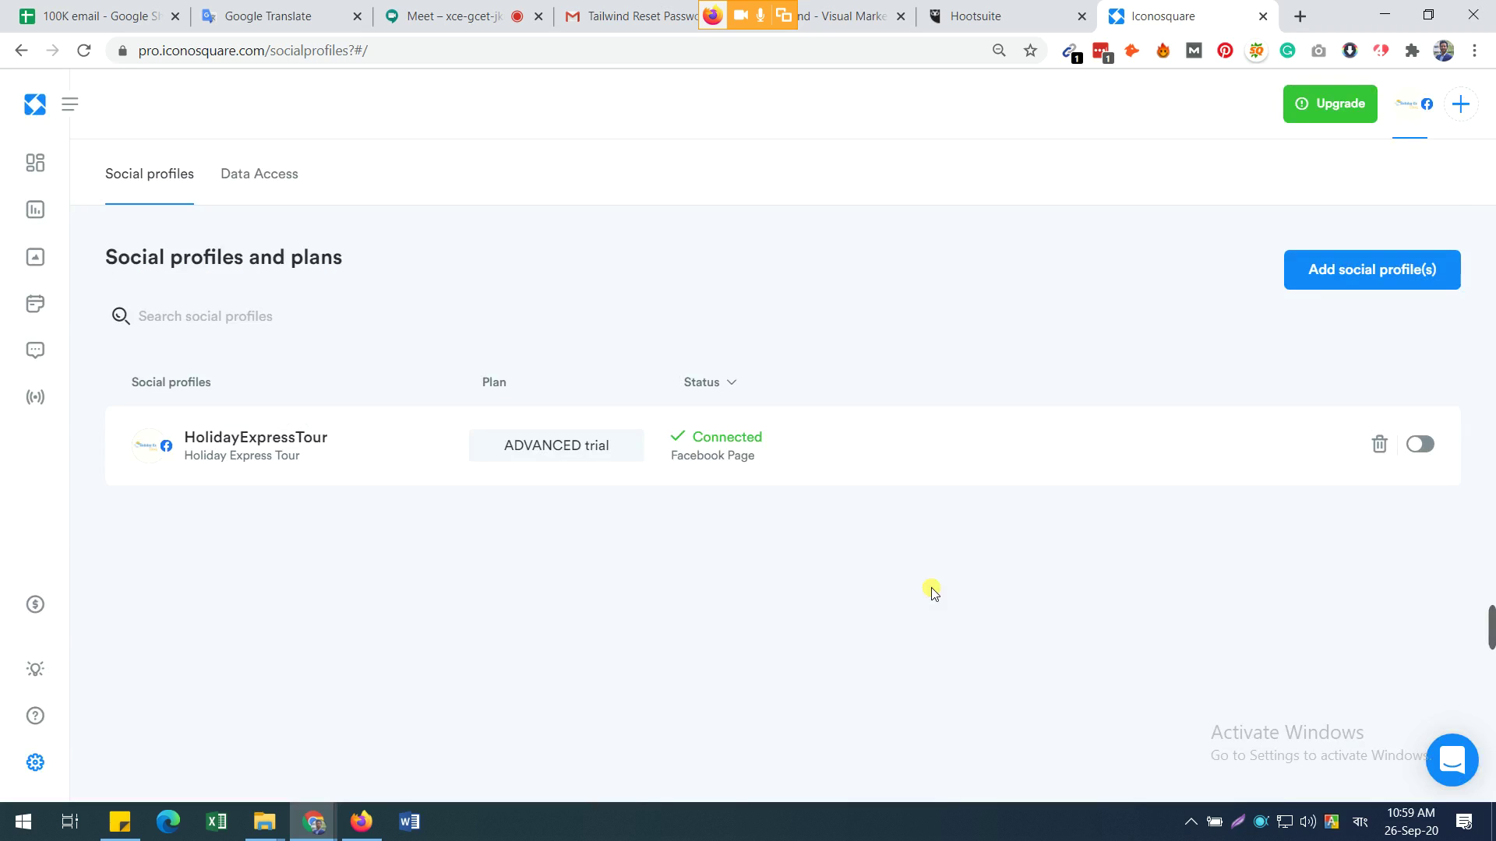
pyautogui.click(1384, 274)
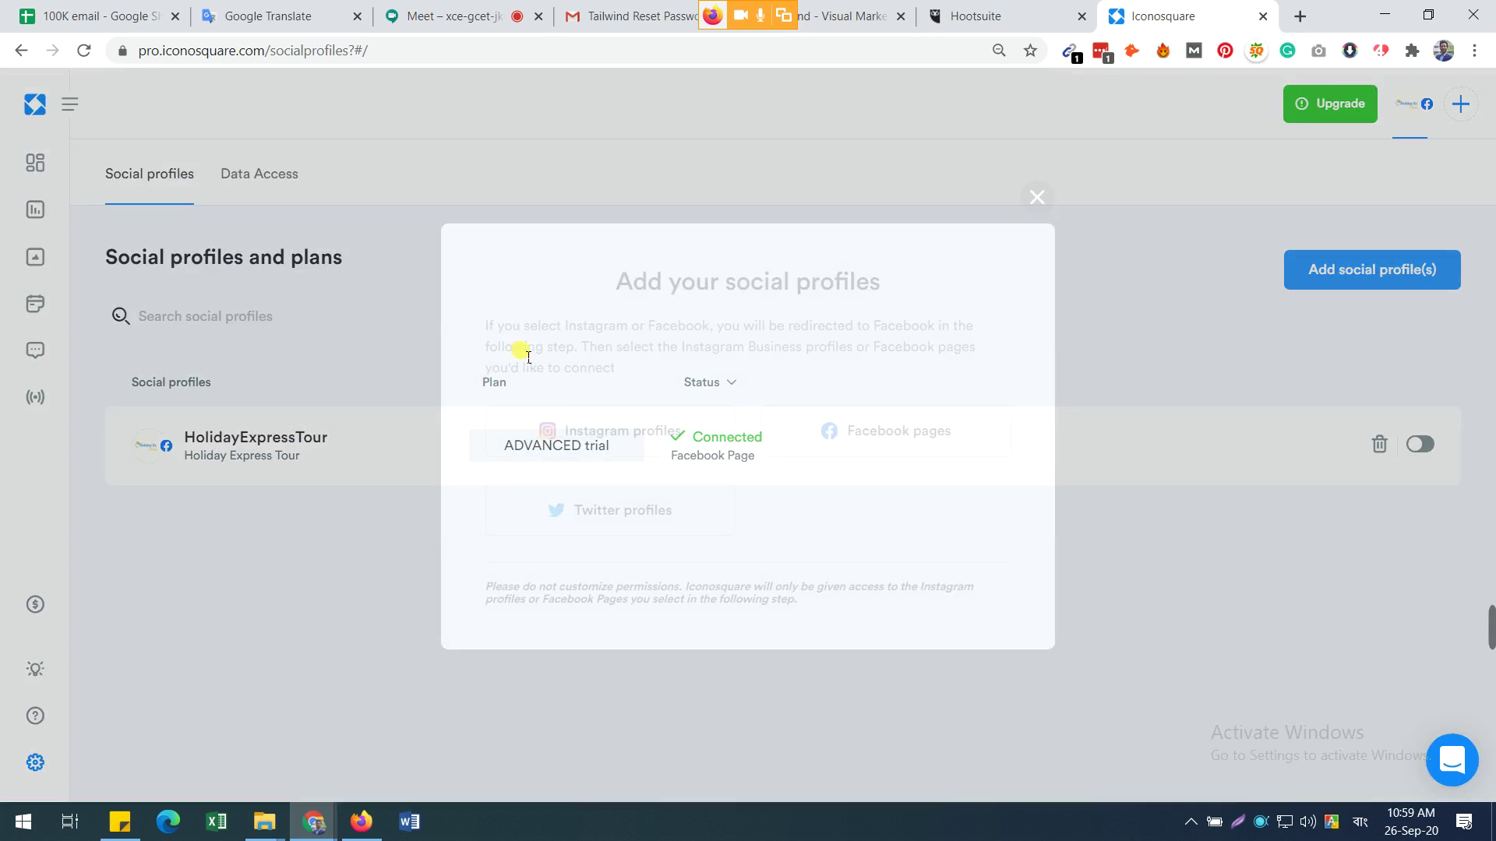
pyautogui.click(651, 434)
pyautogui.click(651, 434)
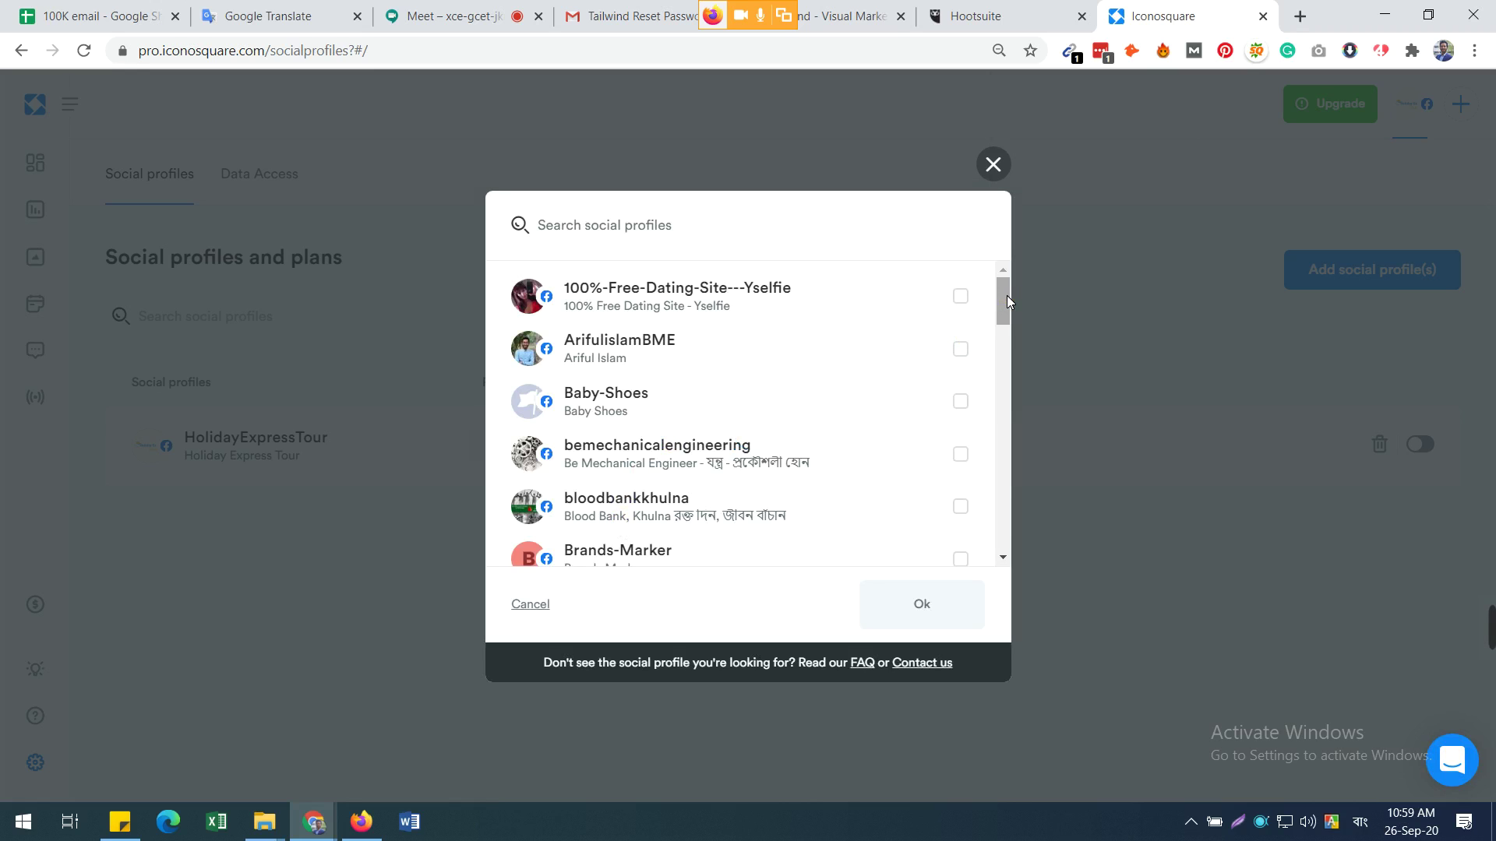
# Step: Scroll the profile list and tick the wristila Instagram and Wristila Facebook profiles
pyautogui.scroll(-4, 1007, 312)
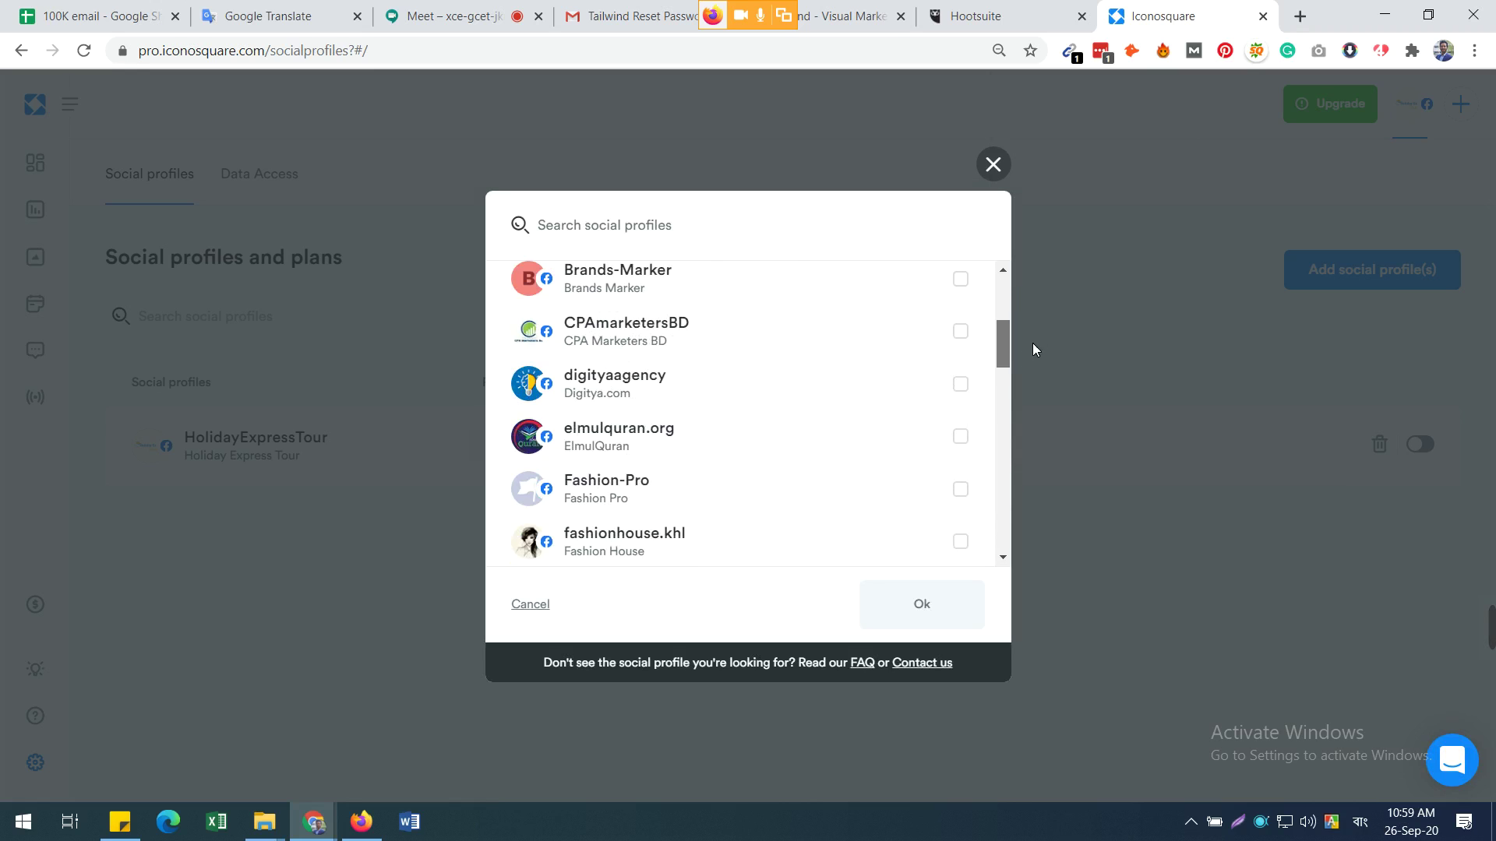
pyautogui.scroll(-1, 1005, 351)
pyautogui.scroll(-1, 1003, 355)
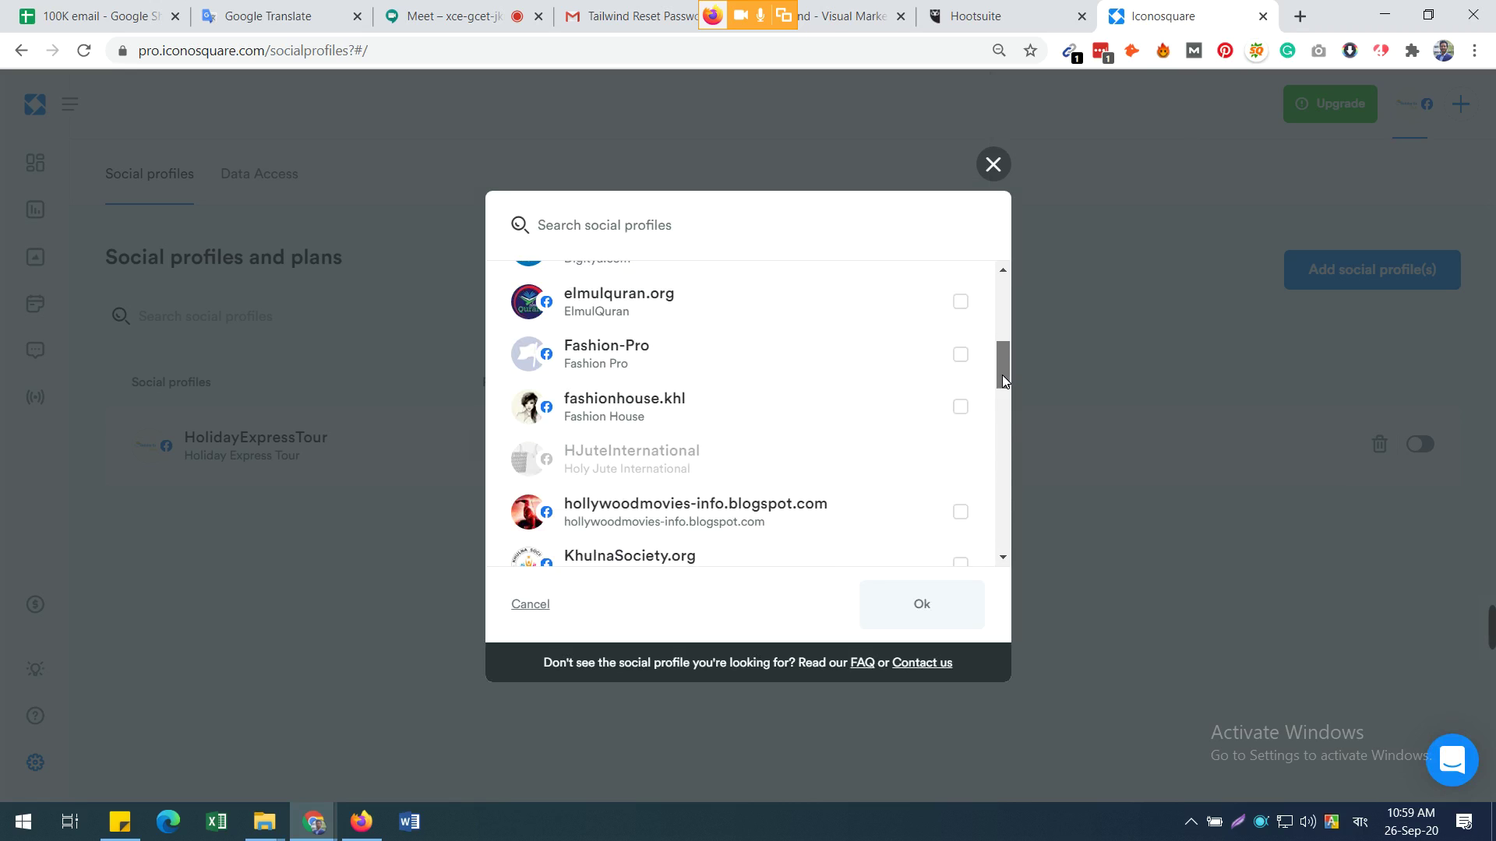
pyautogui.scroll(-2, 1002, 376)
pyautogui.scroll(4, 999, 367)
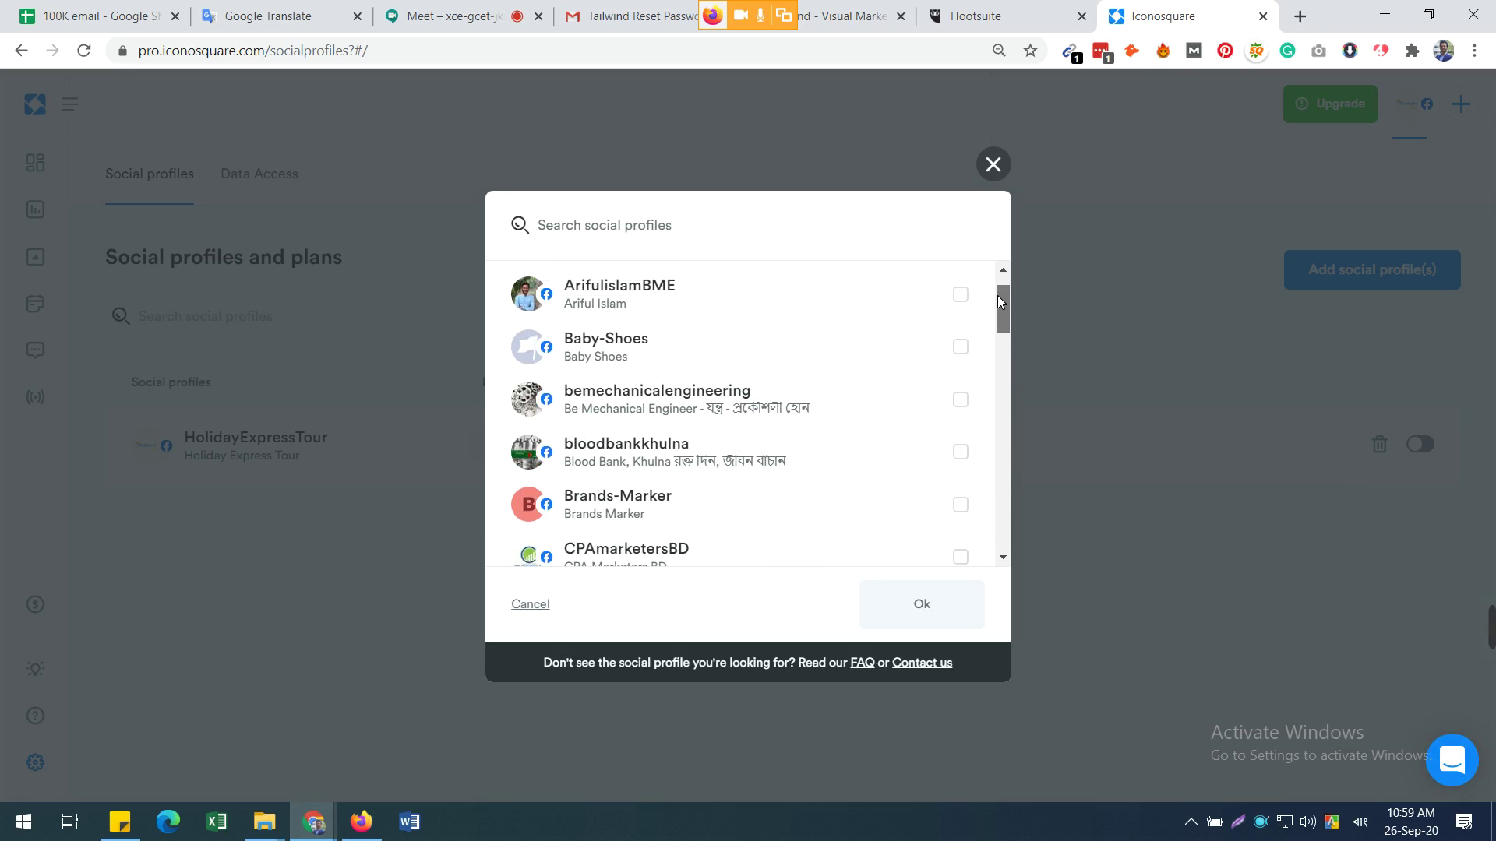
pyautogui.scroll(1, 999, 288)
pyautogui.scroll(-4, 1003, 343)
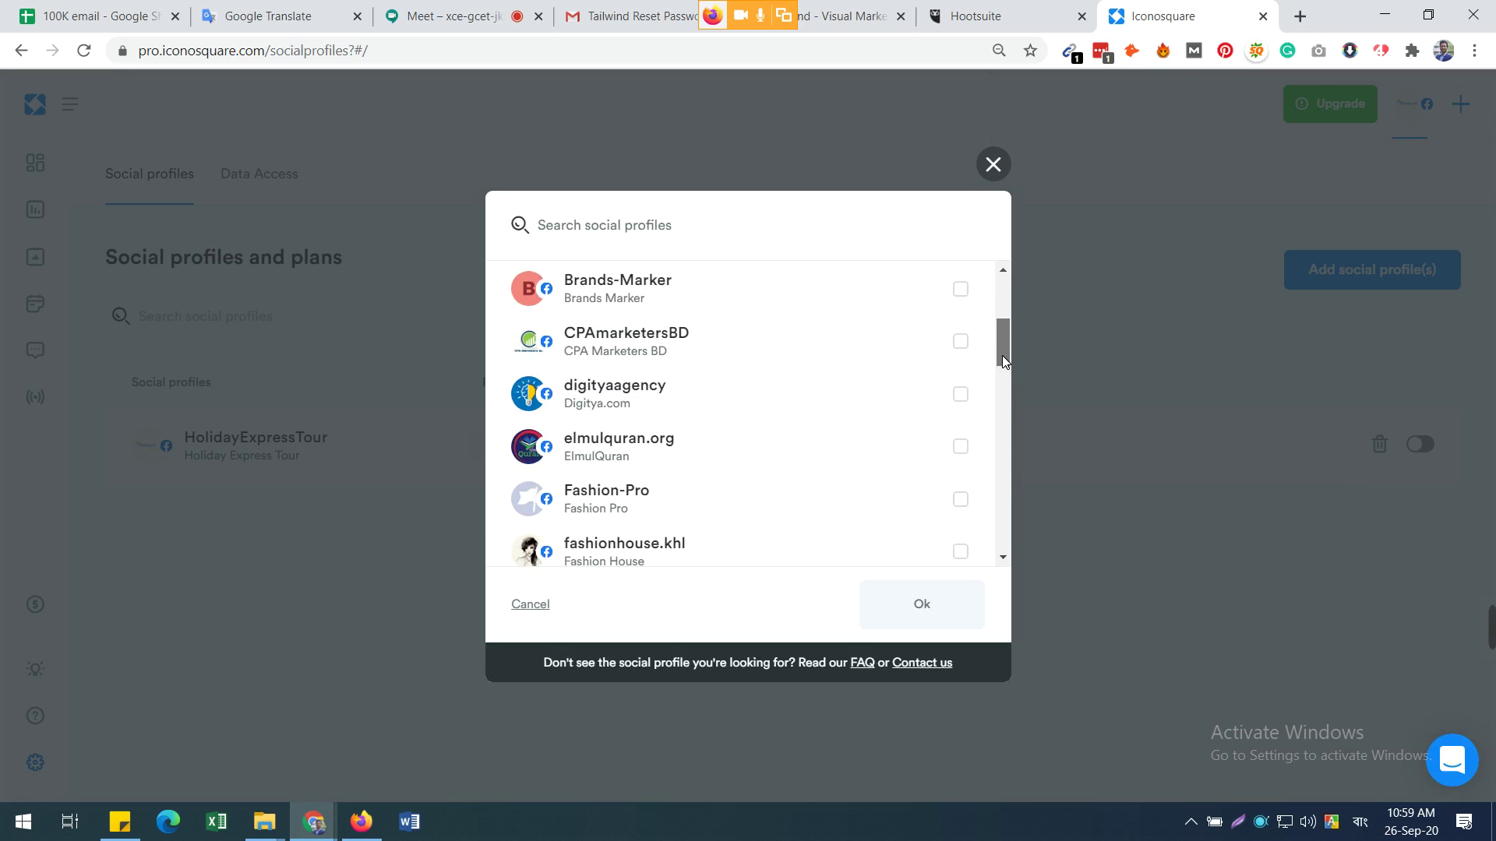
pyautogui.scroll(-4, 1003, 358)
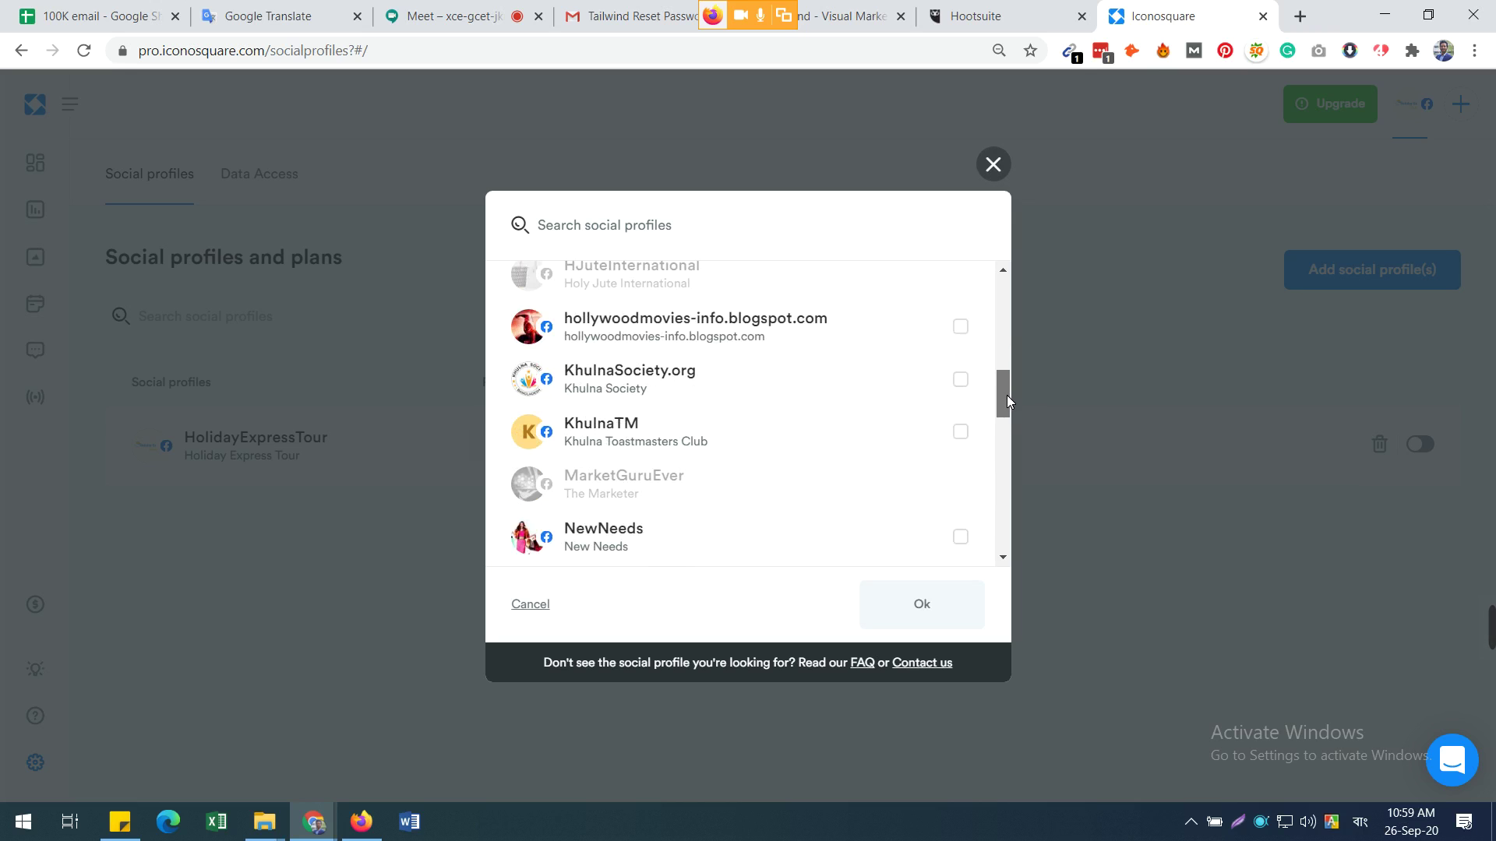
pyautogui.scroll(-4, 1007, 398)
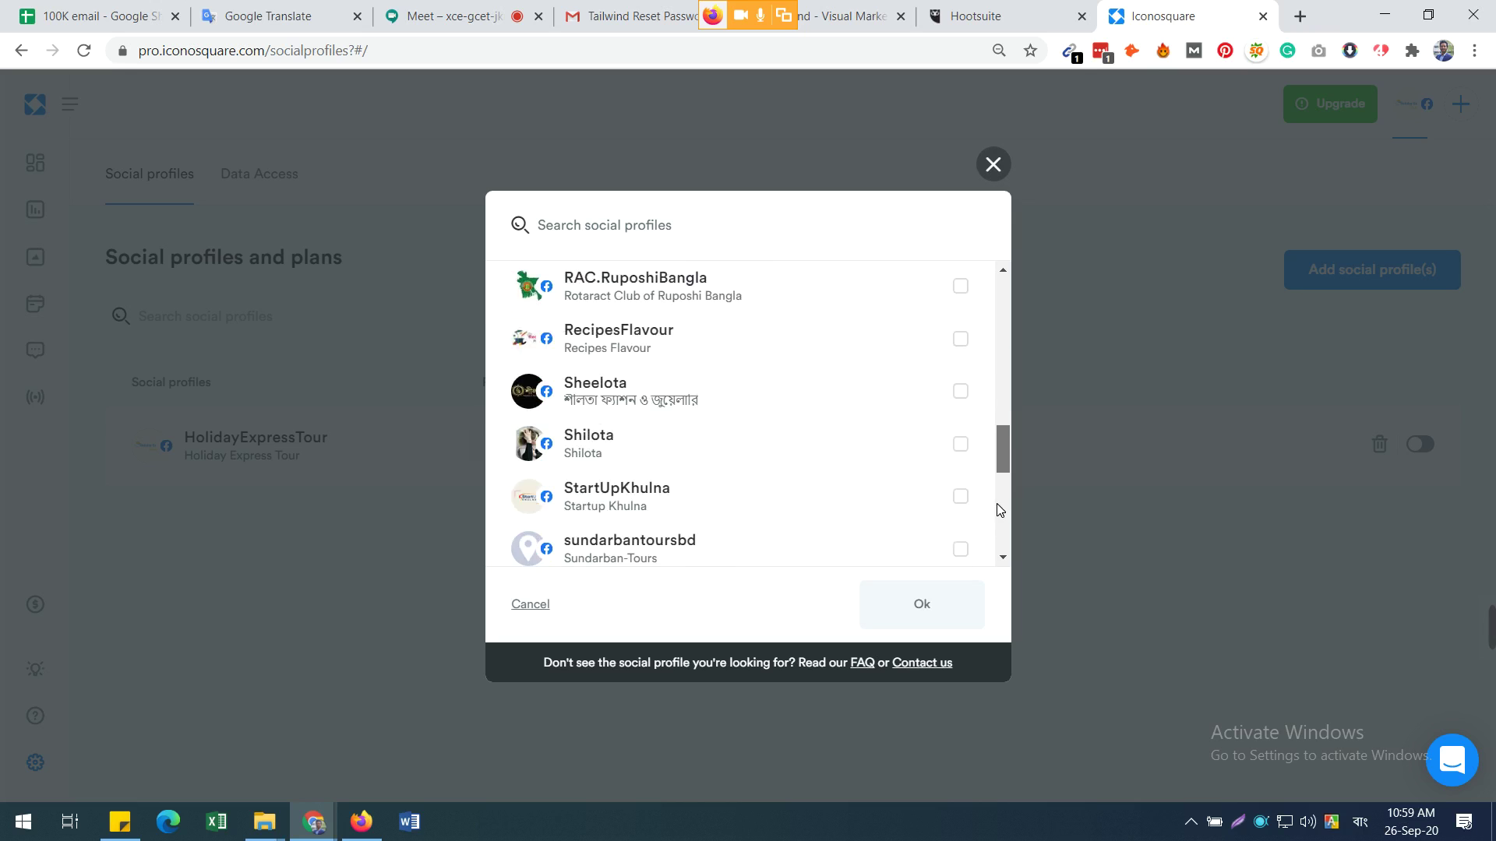
pyautogui.scroll(-4, 1000, 510)
pyautogui.click(962, 381)
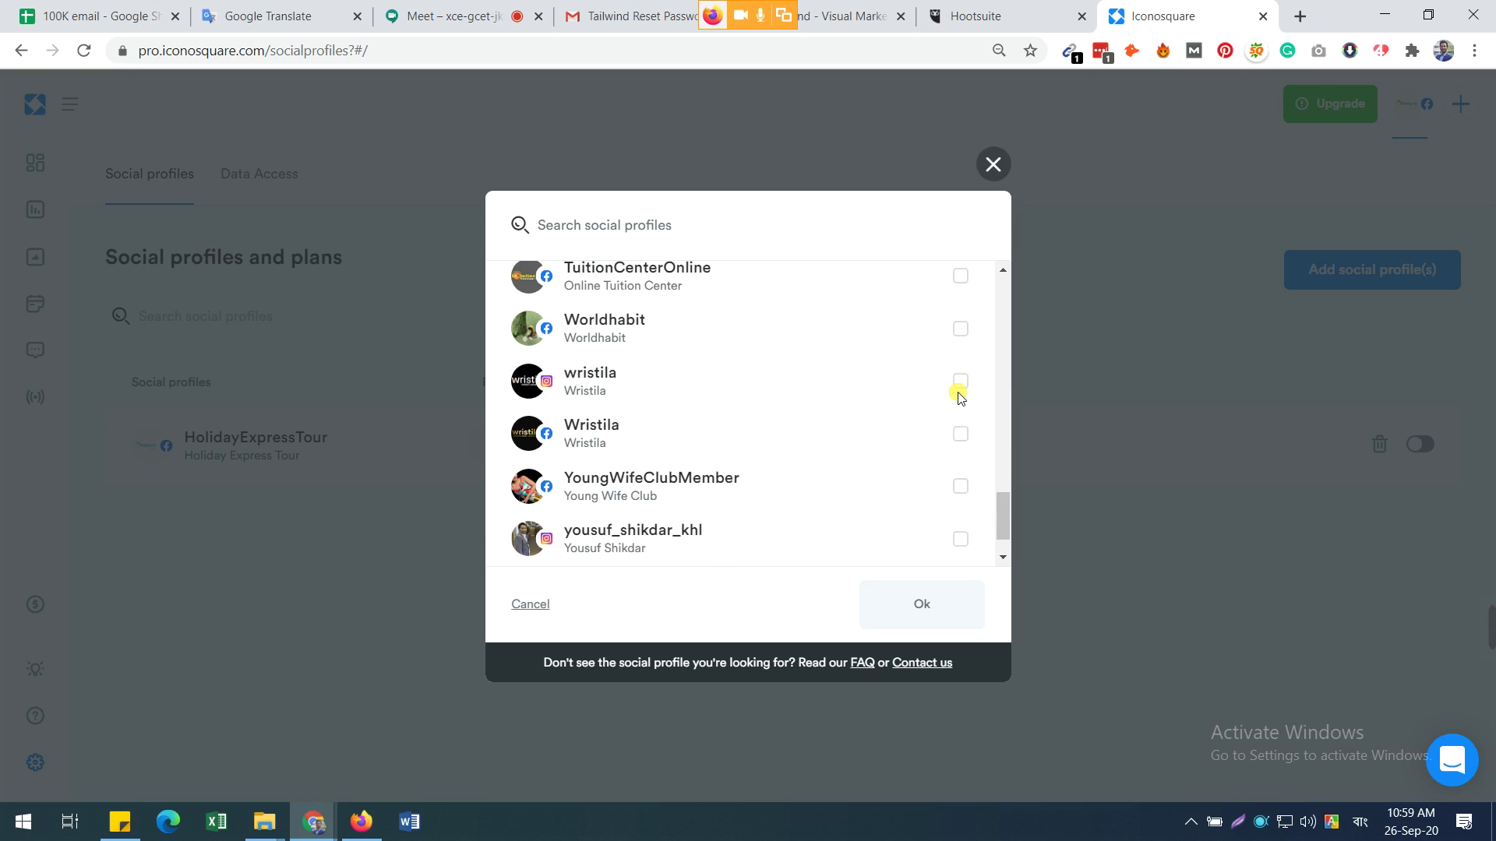
# Step: Confirm adding the wristila profiles to Iconosquare's social profiles
pyautogui.scroll(2, 961, 398)
pyautogui.scroll(-1, 961, 398)
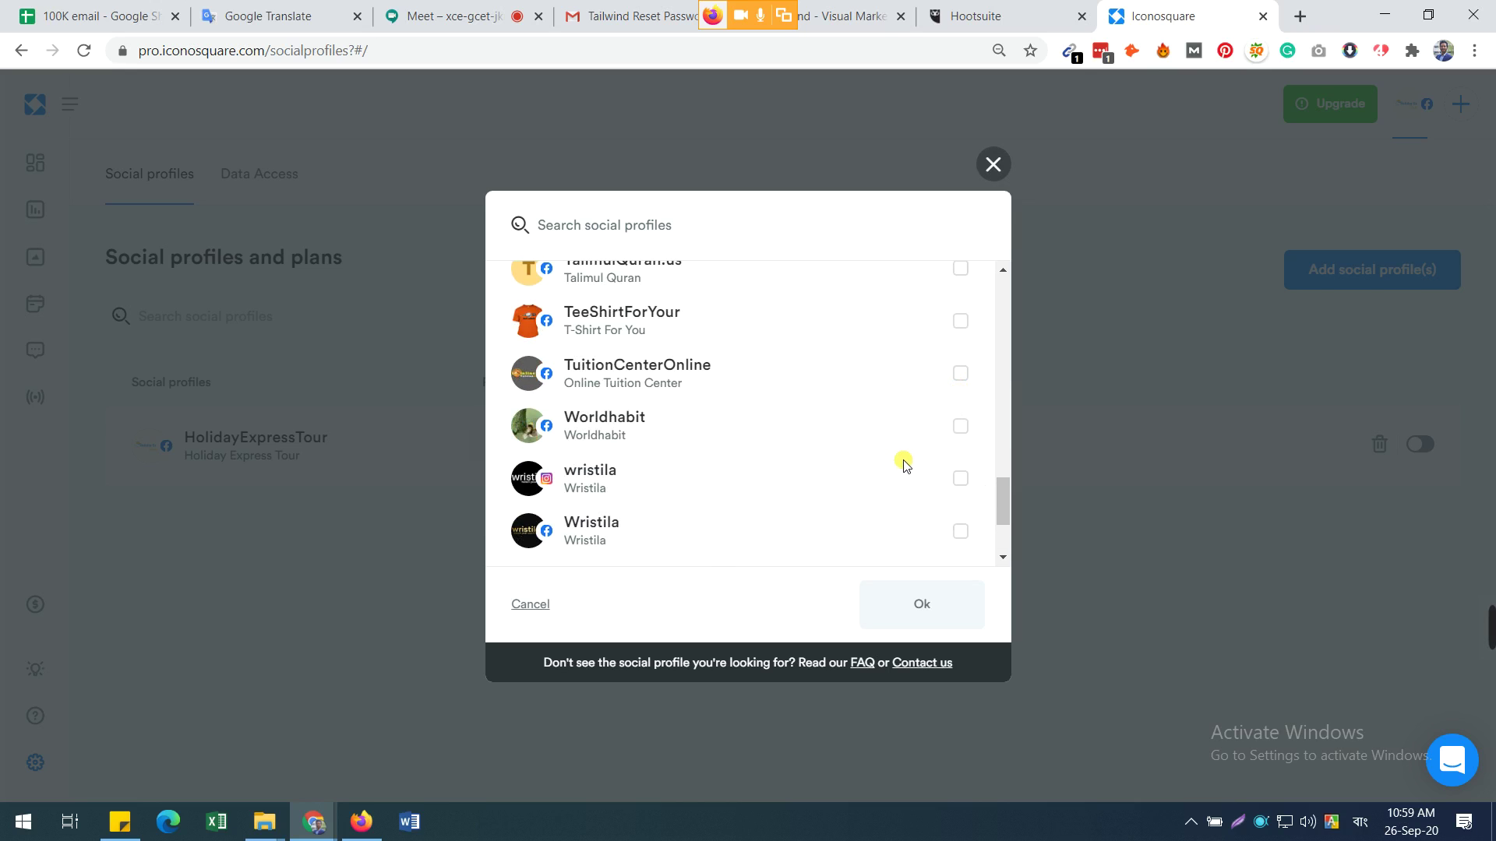
pyautogui.scroll(-2, 902, 463)
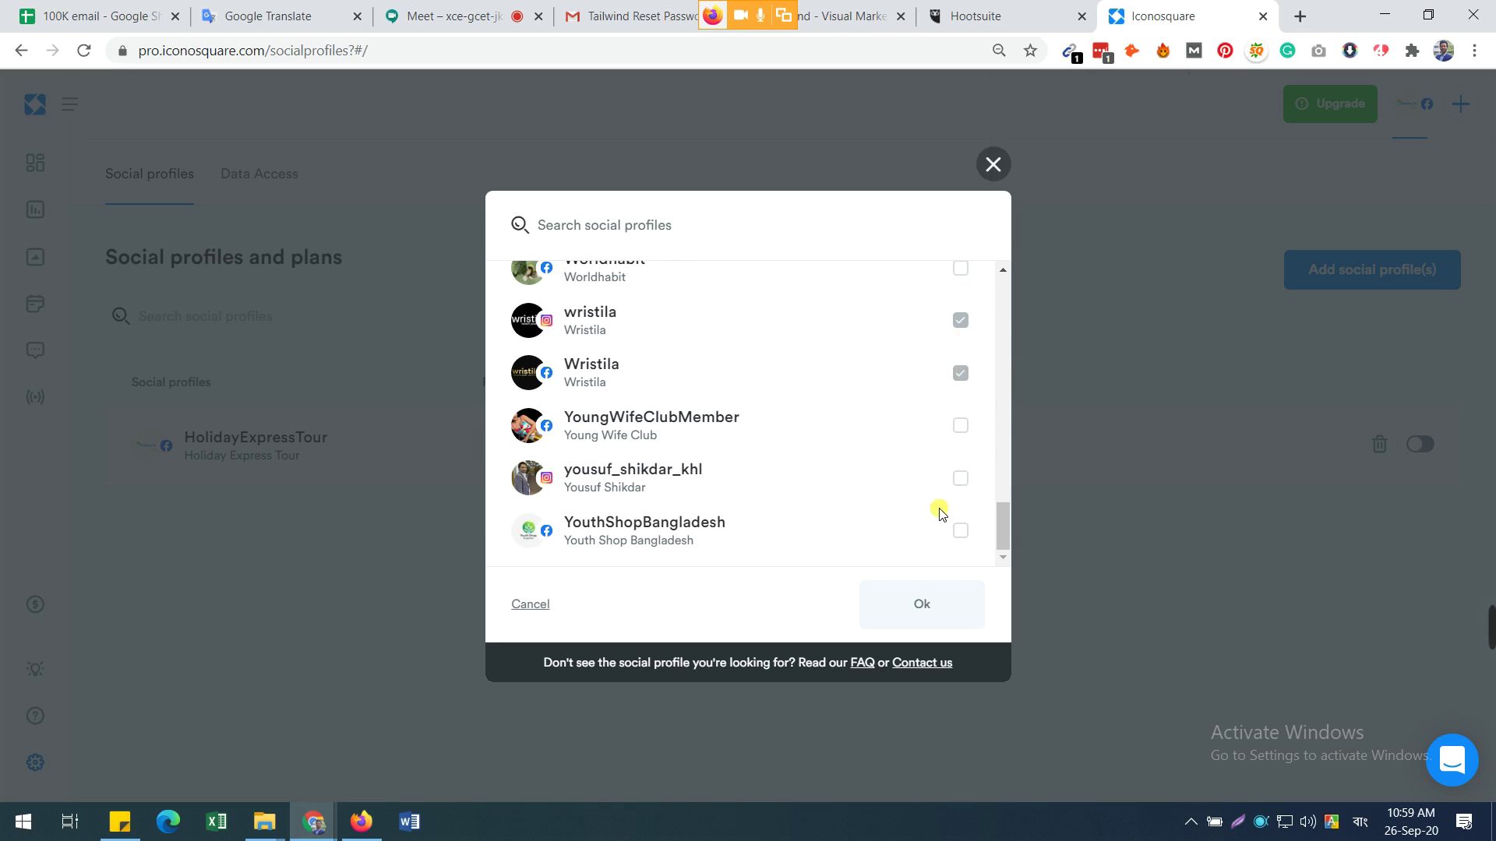
pyautogui.click(934, 612)
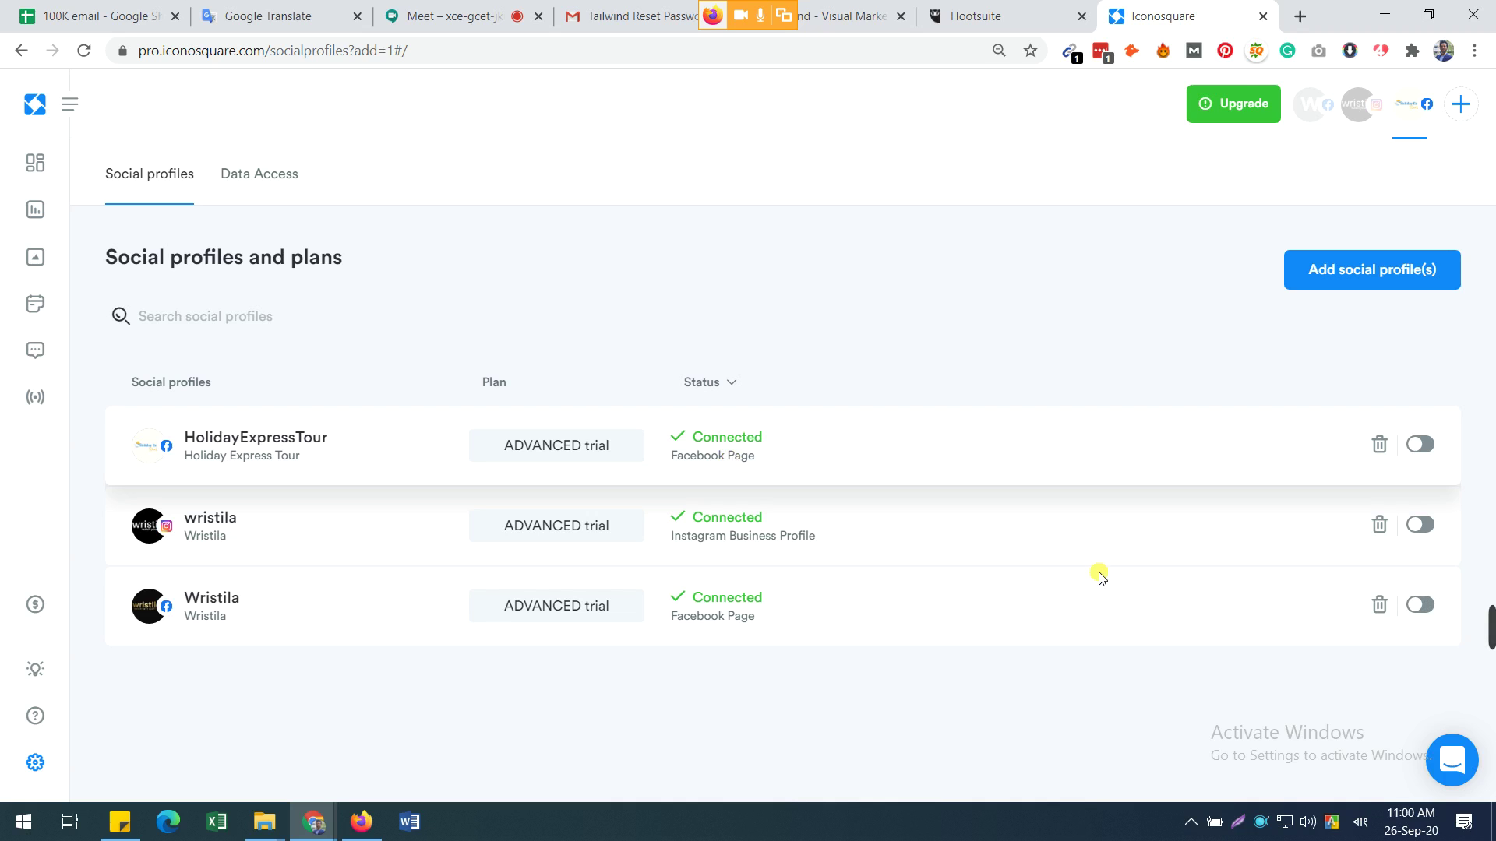
# Step: Dismiss the Choose a plan prompt and refresh Facebook access on the Data Access tab
pyautogui.click(1422, 605)
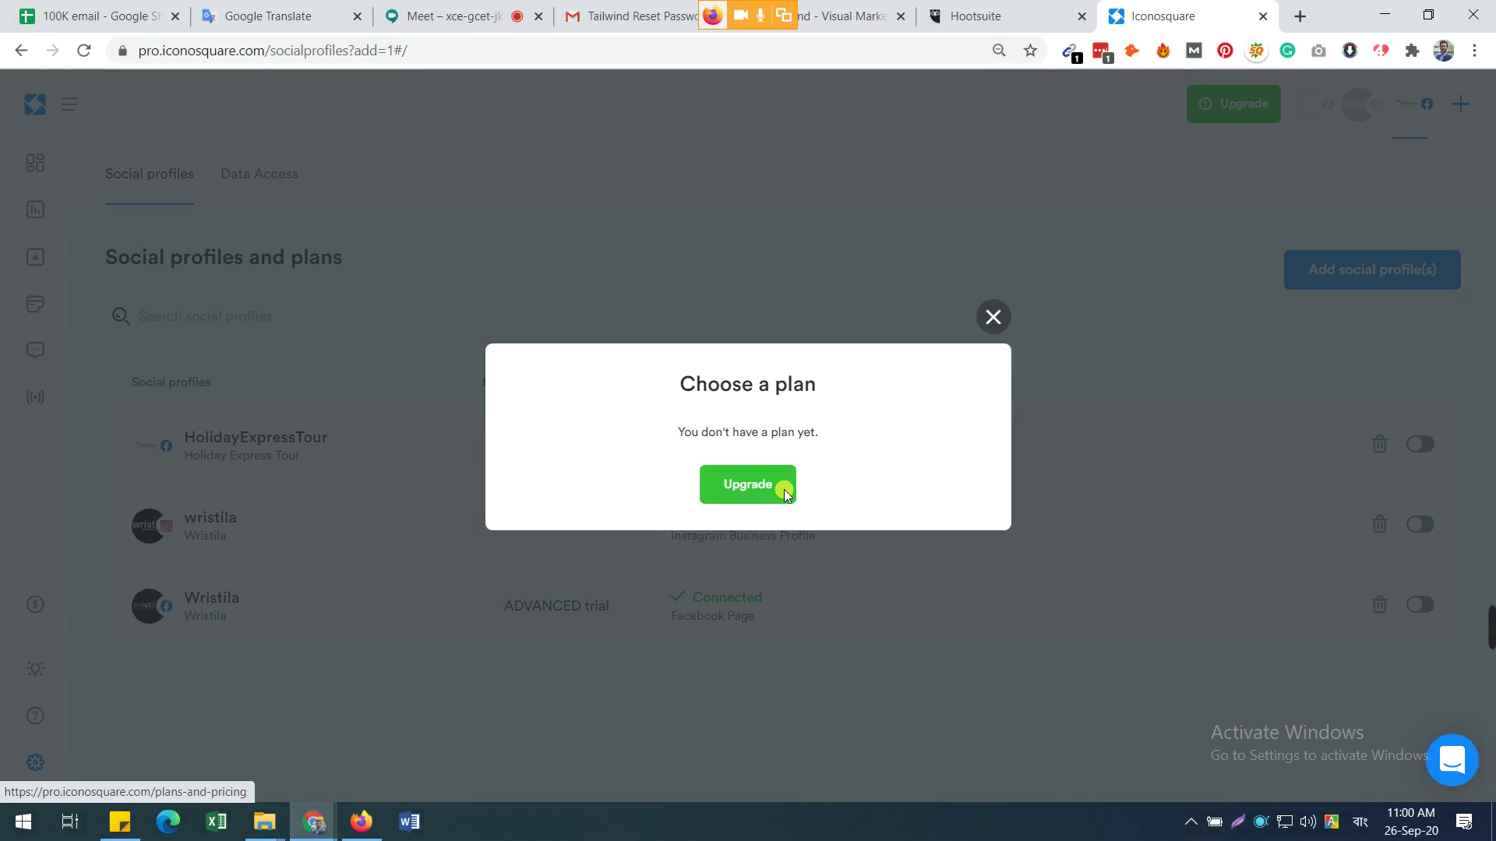
pyautogui.click(993, 317)
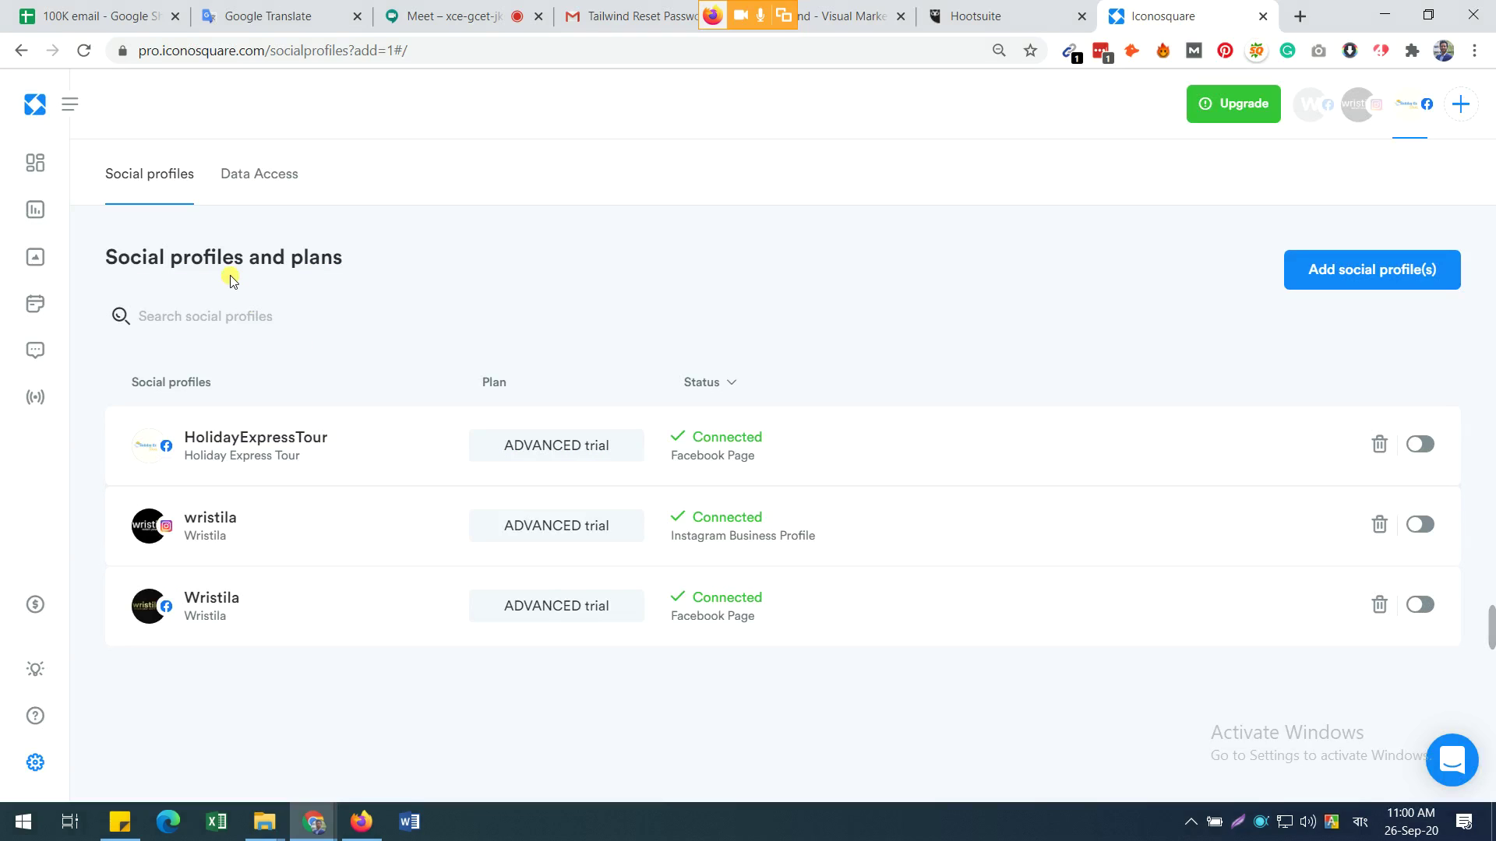
pyautogui.click(263, 172)
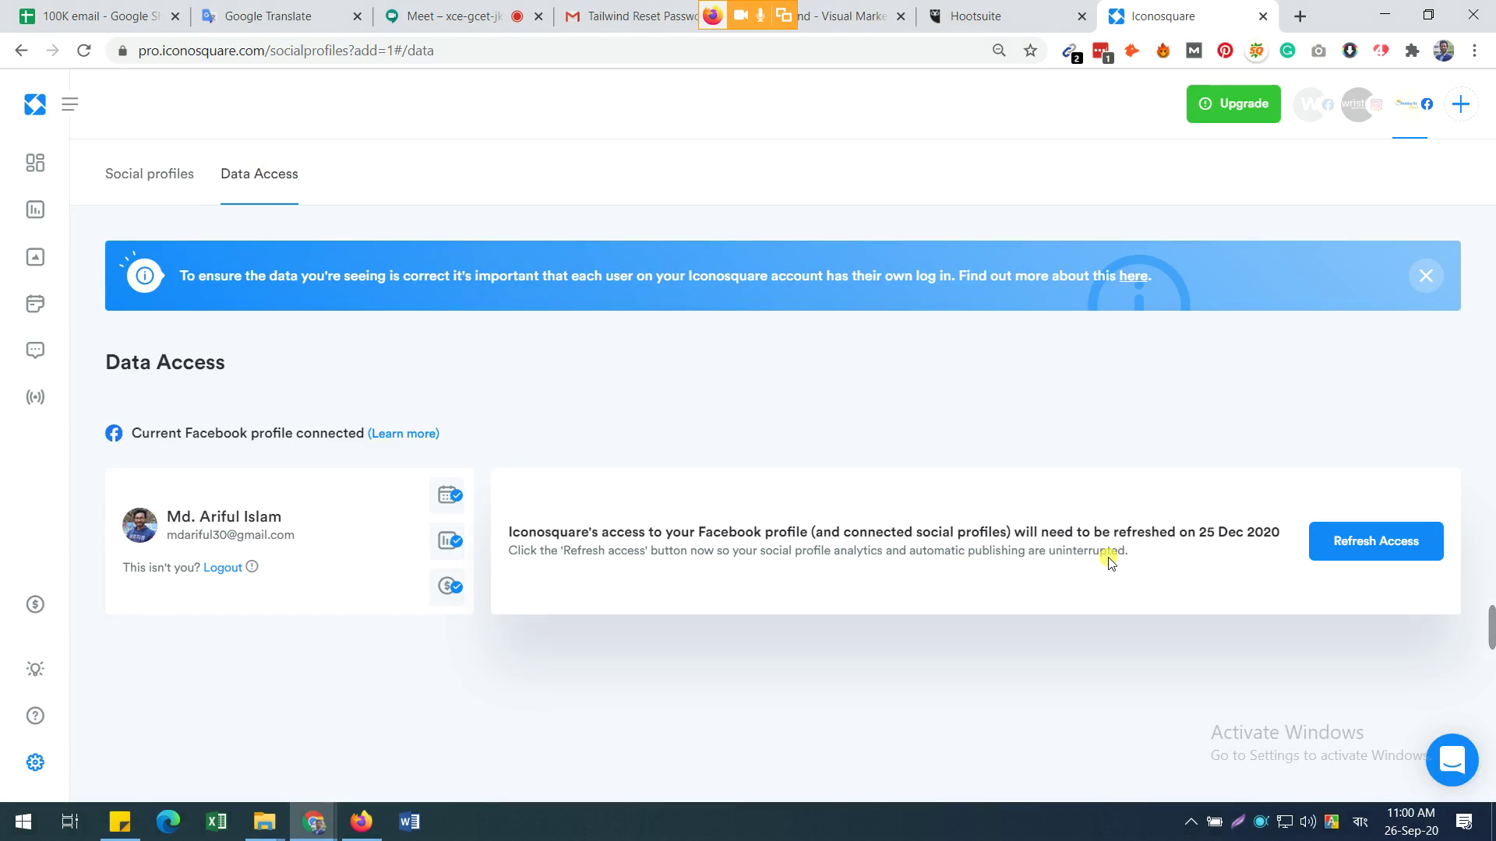
pyautogui.click(1365, 563)
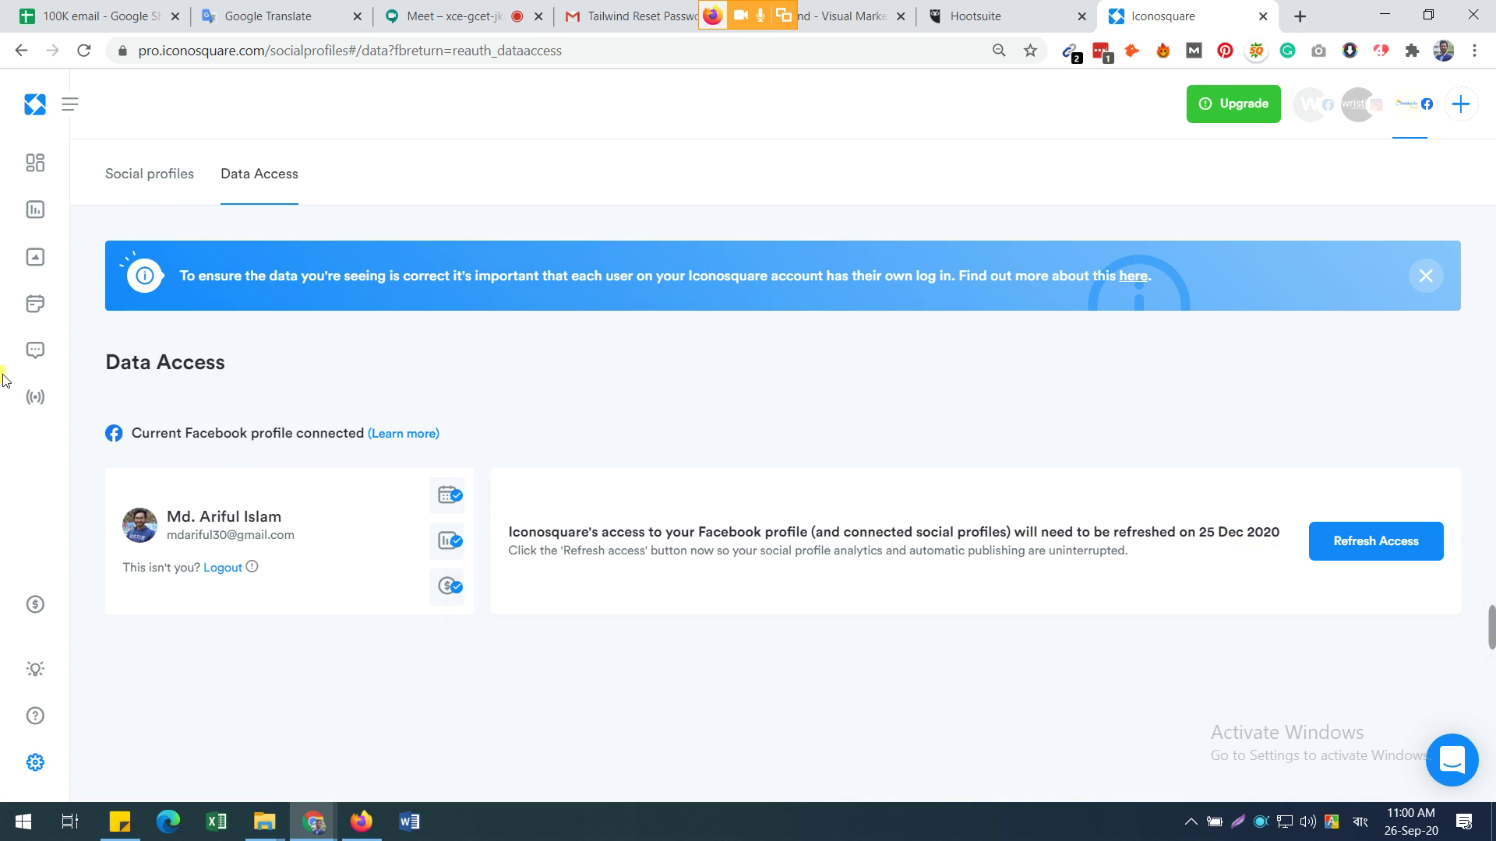
pyautogui.moveTo(33, 348)
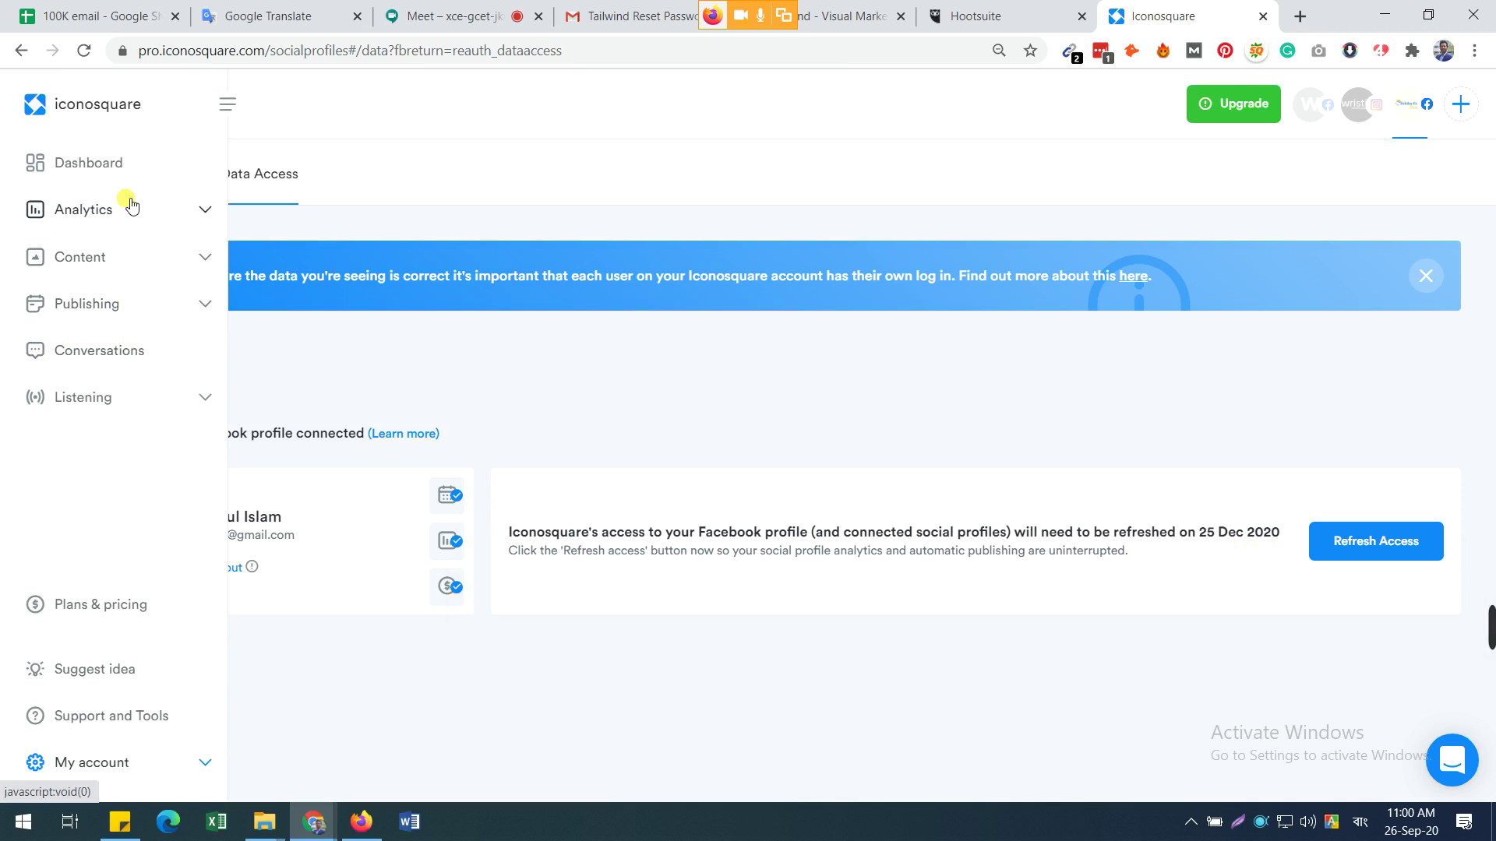
pyautogui.click(205, 258)
# Step: Open the Posts list and scroll through the published posts
pyautogui.click(76, 296)
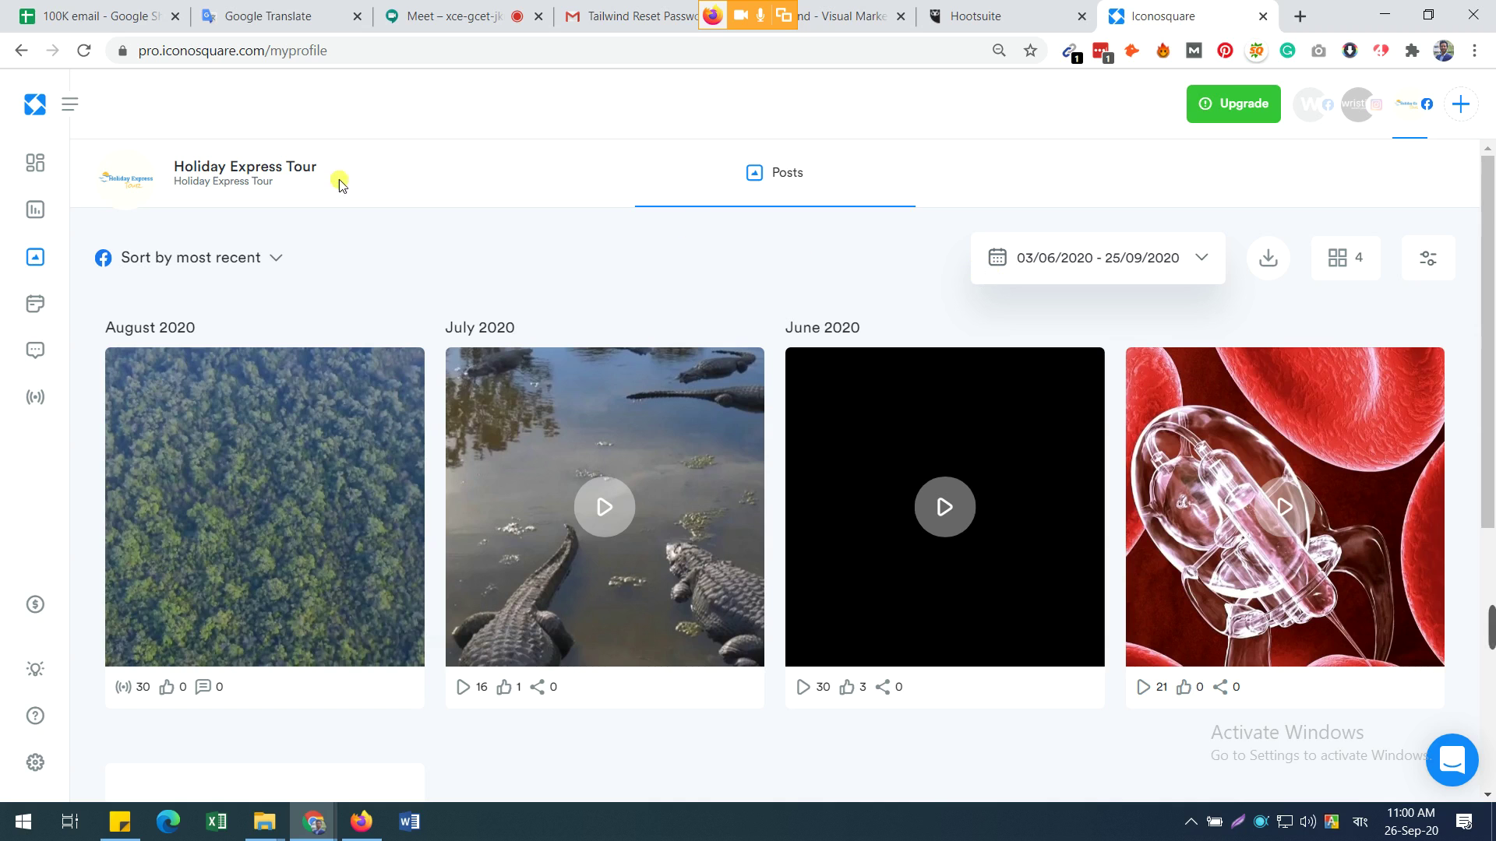
pyautogui.scroll(-5, 361, 229)
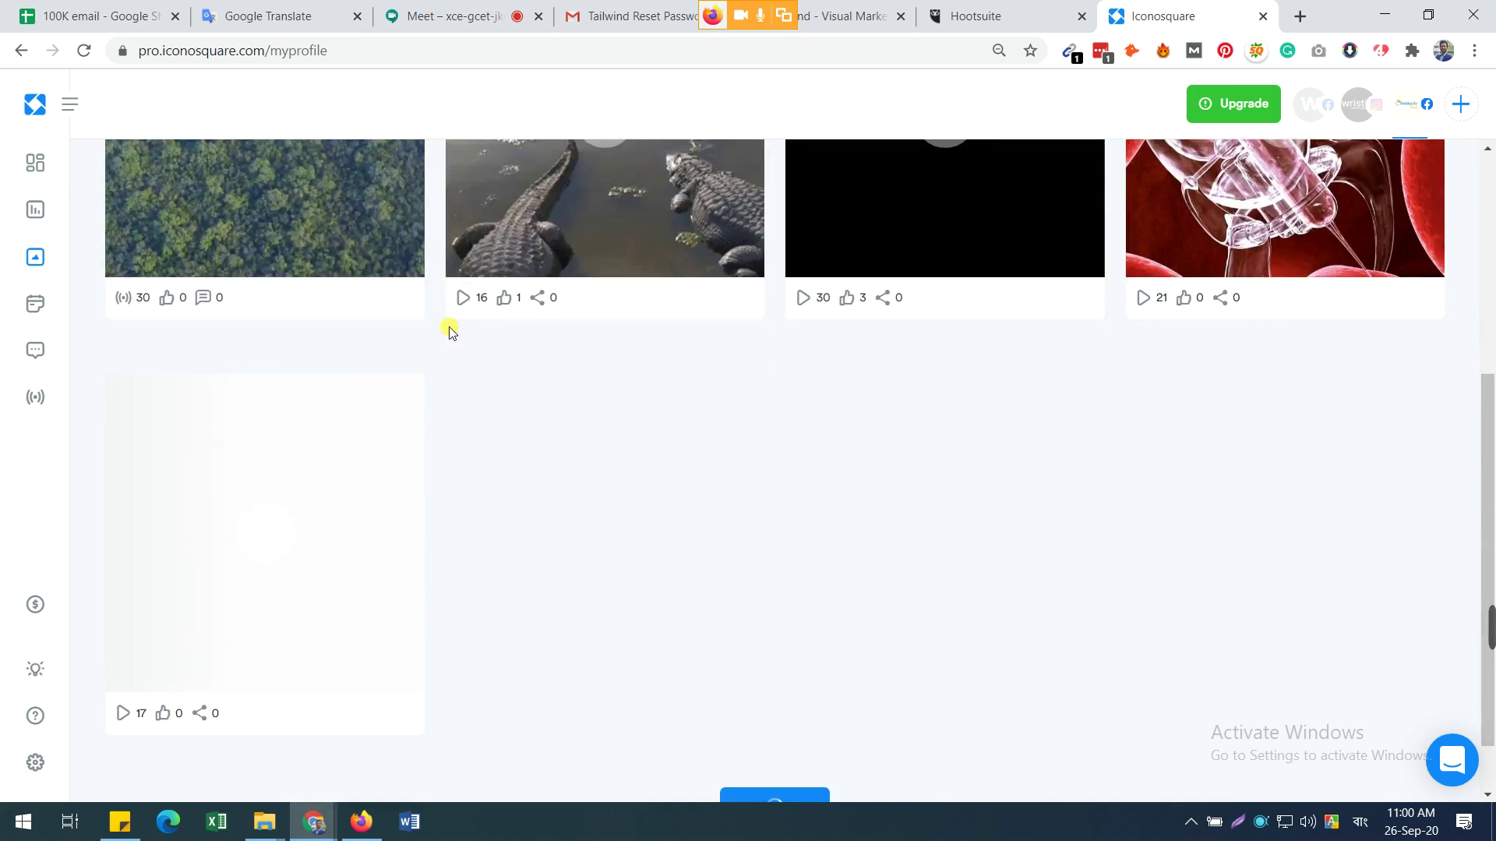
pyautogui.scroll(5, 503, 487)
pyautogui.moveTo(504, 475)
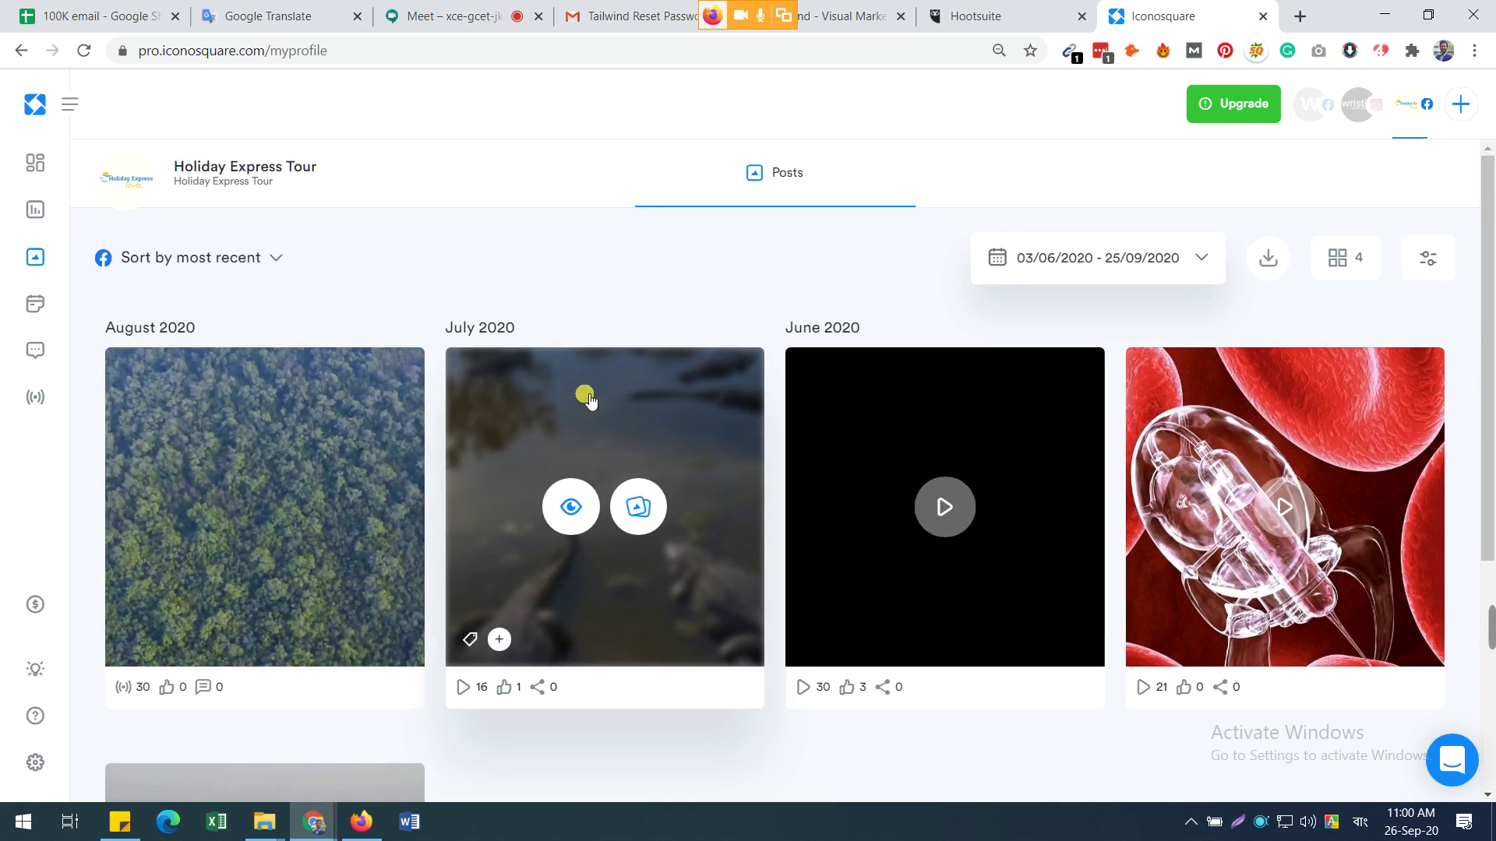
pyautogui.scroll(-5, 535, 444)
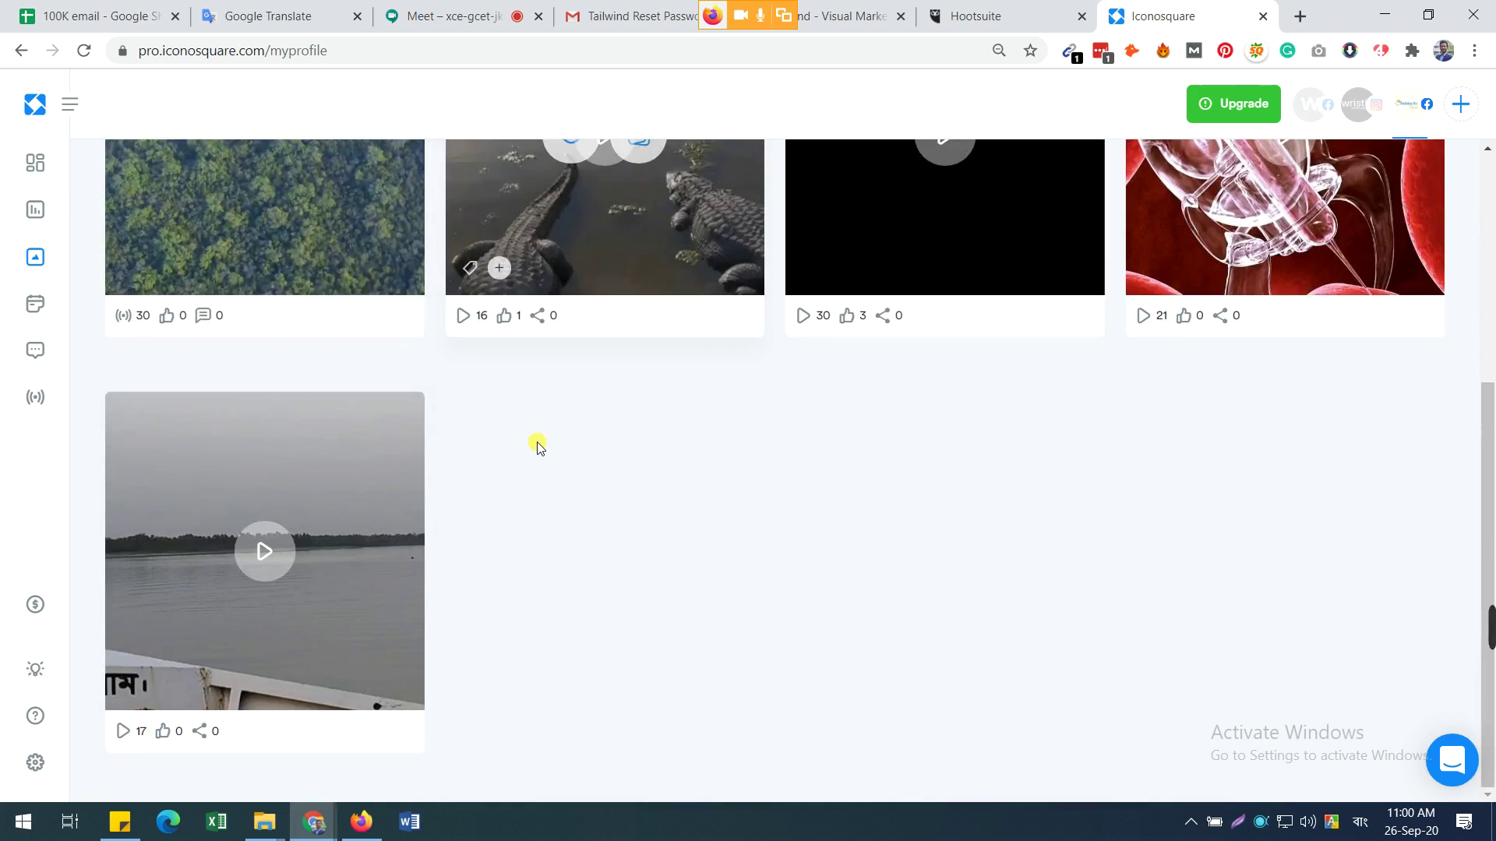
pyautogui.scroll(5, 895, 595)
pyautogui.moveTo(867, 486)
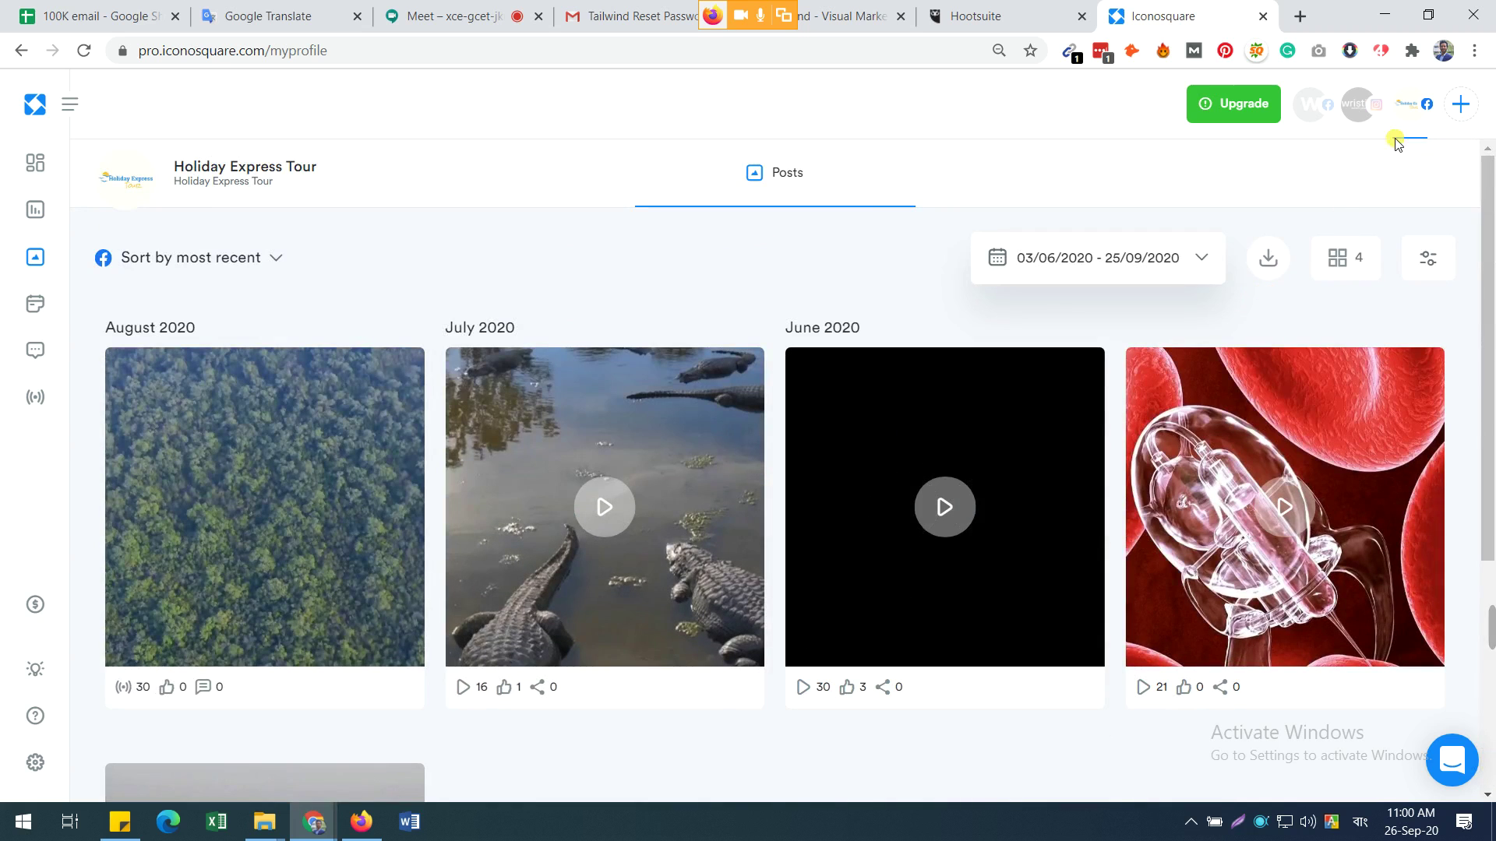
# Step: Check the wristila account, then return to HolidayExpressTour's posts for 03/06/2020–25/09/2020
pyautogui.click(1359, 112)
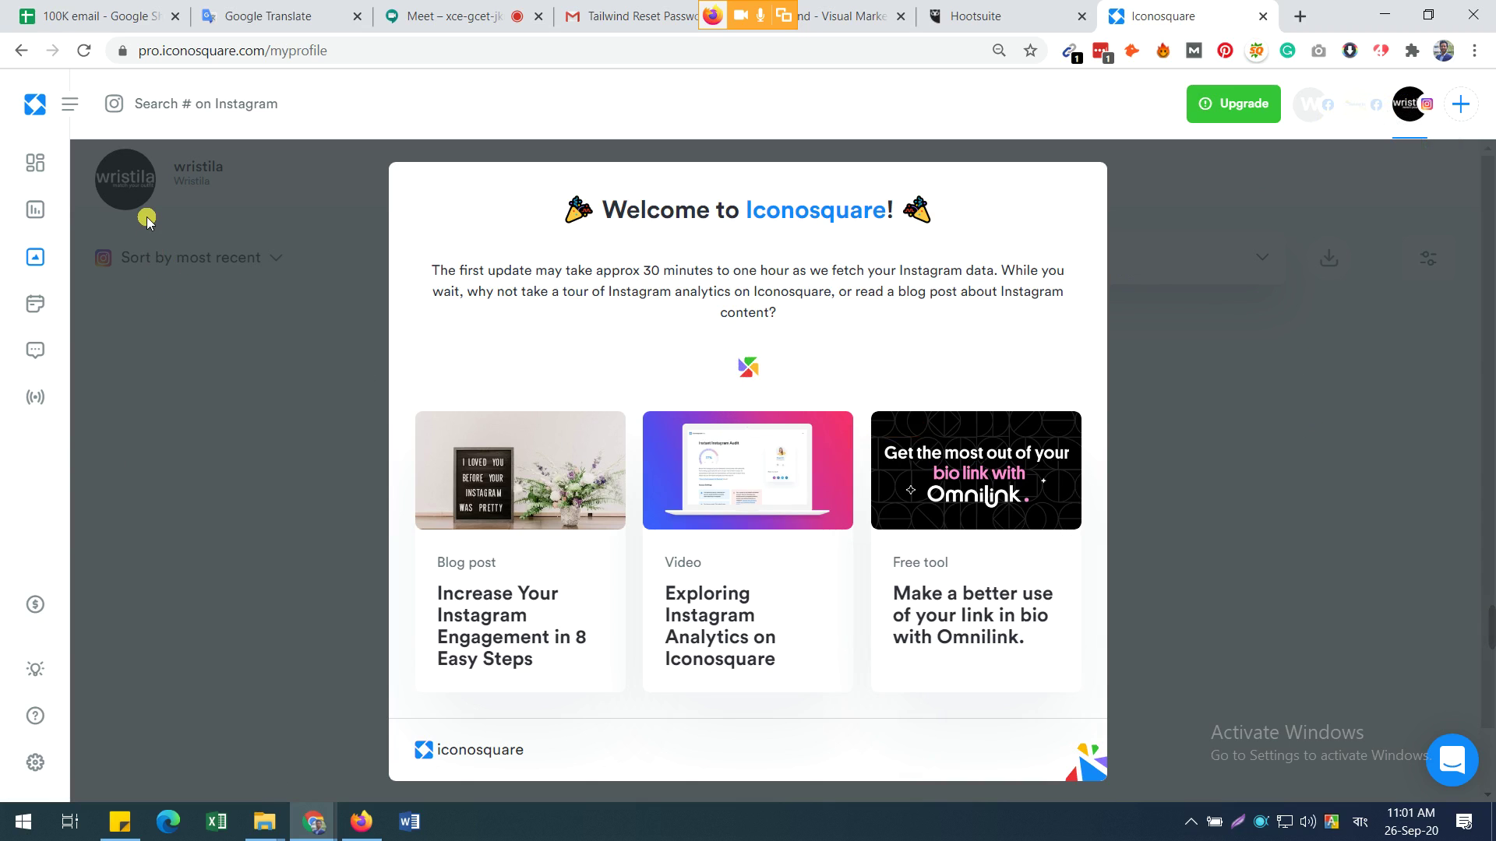
pyautogui.click(1366, 115)
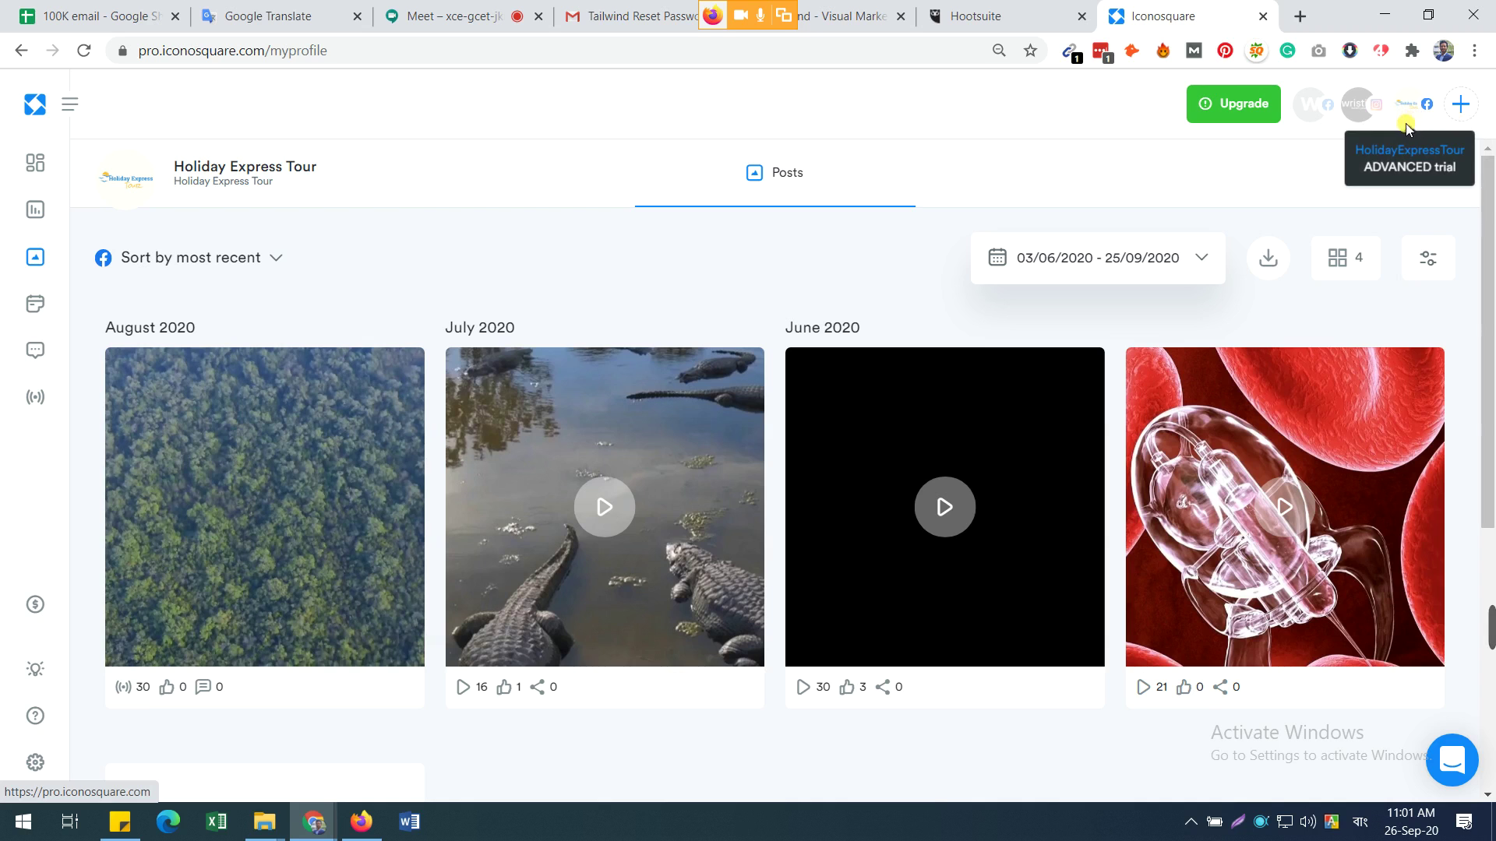
pyautogui.click(1405, 123)
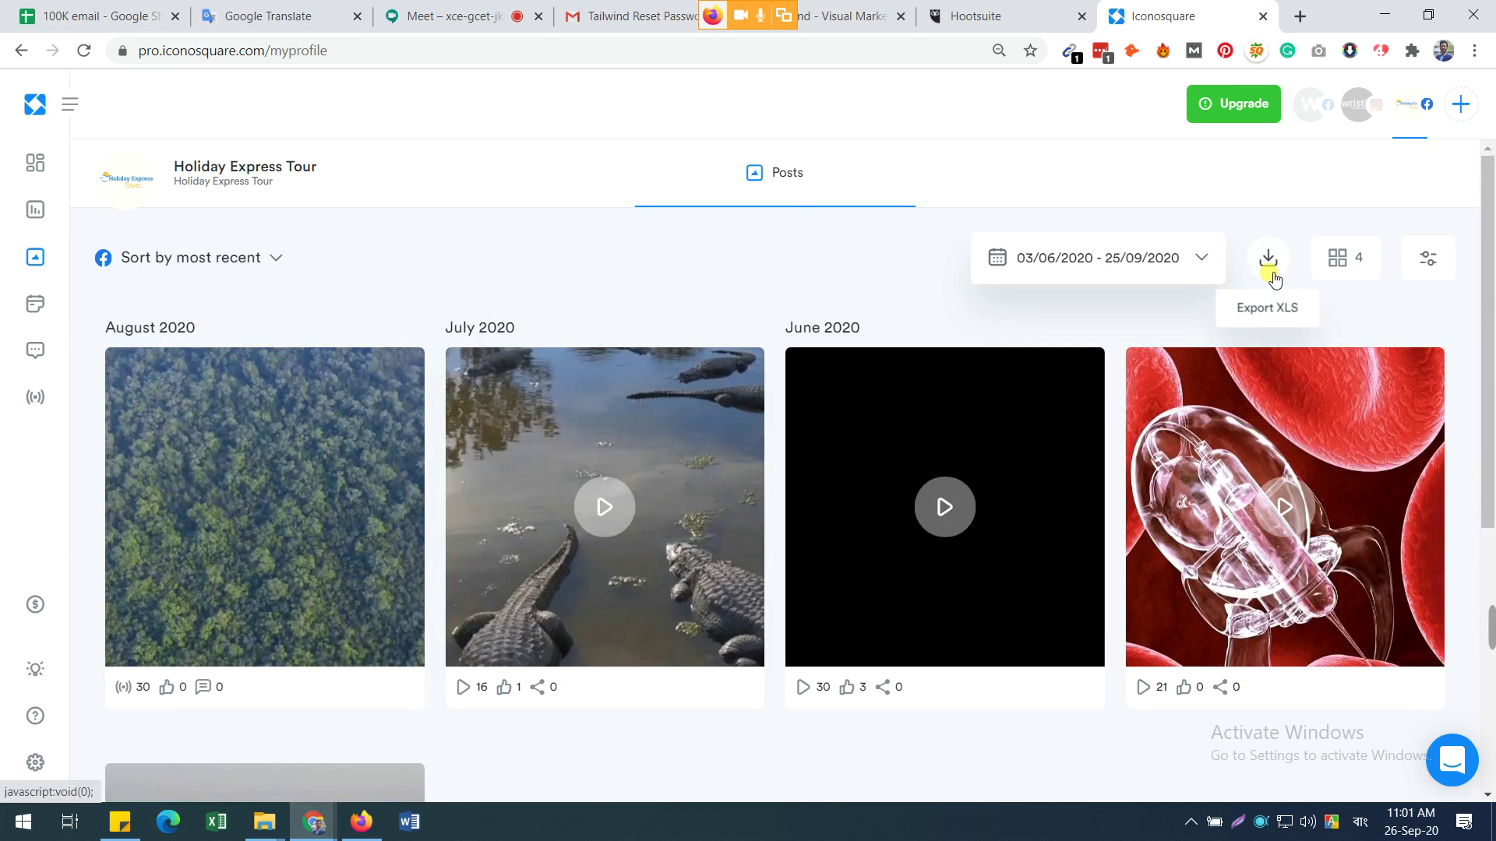
pyautogui.scroll(-8, 1013, 530)
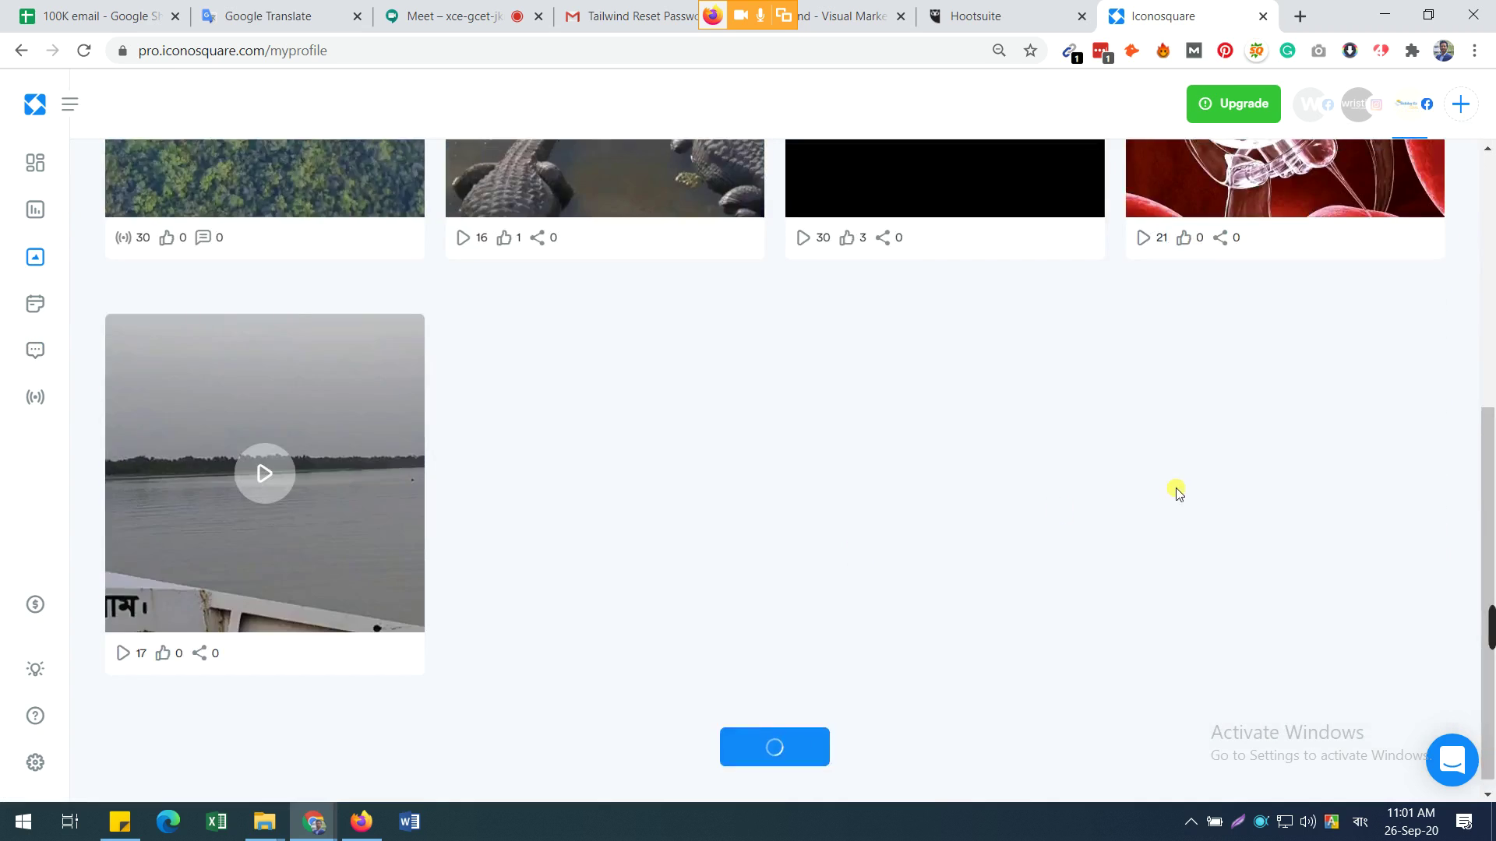
pyautogui.scroll(8, 1176, 490)
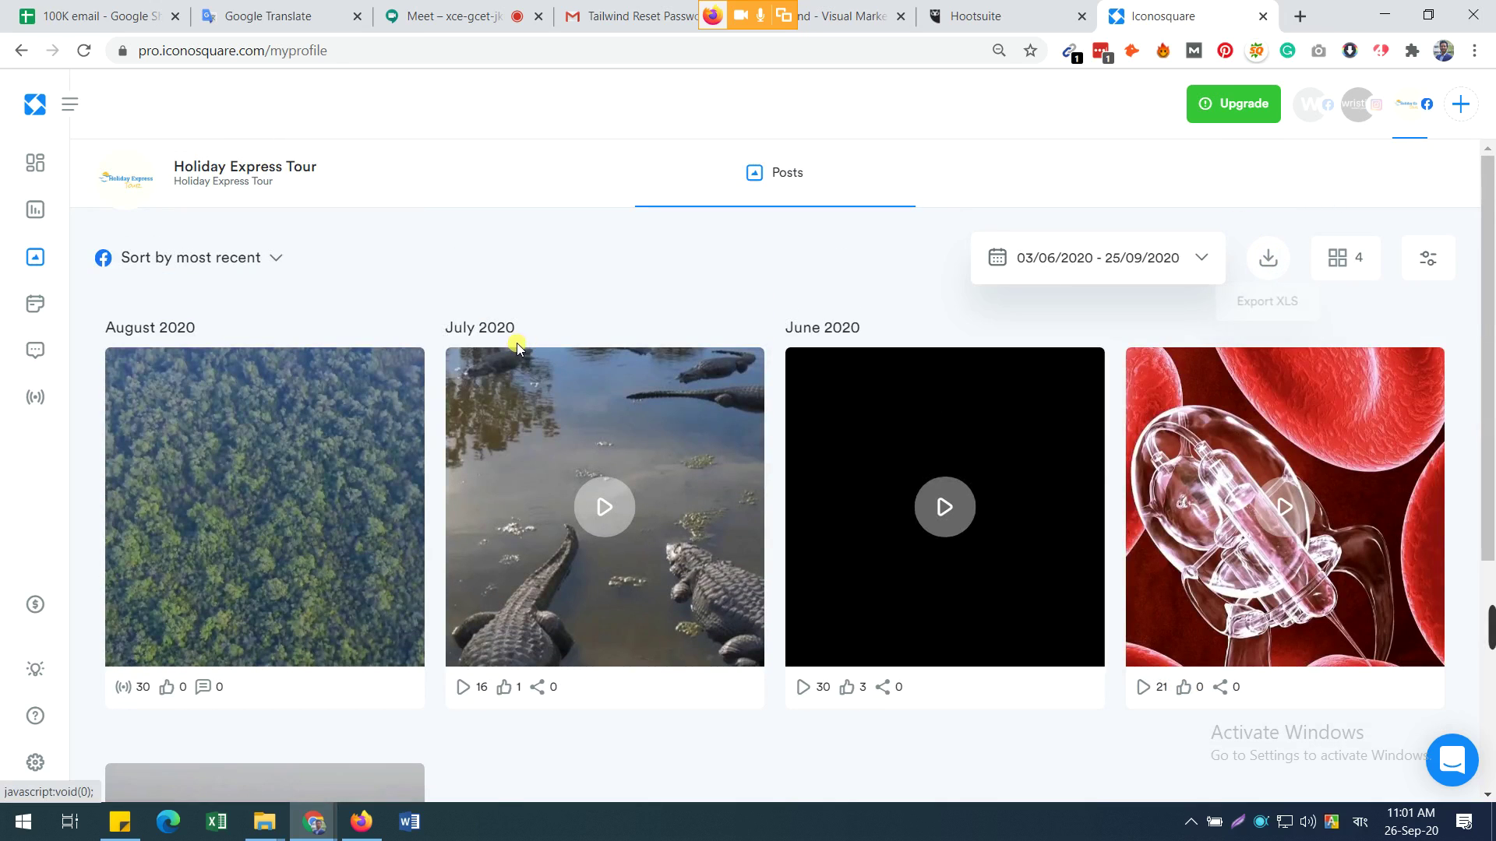
# Step: Open the analytics dashboard and add the Page engagement KPI widget
pyautogui.moveTo(35, 156)
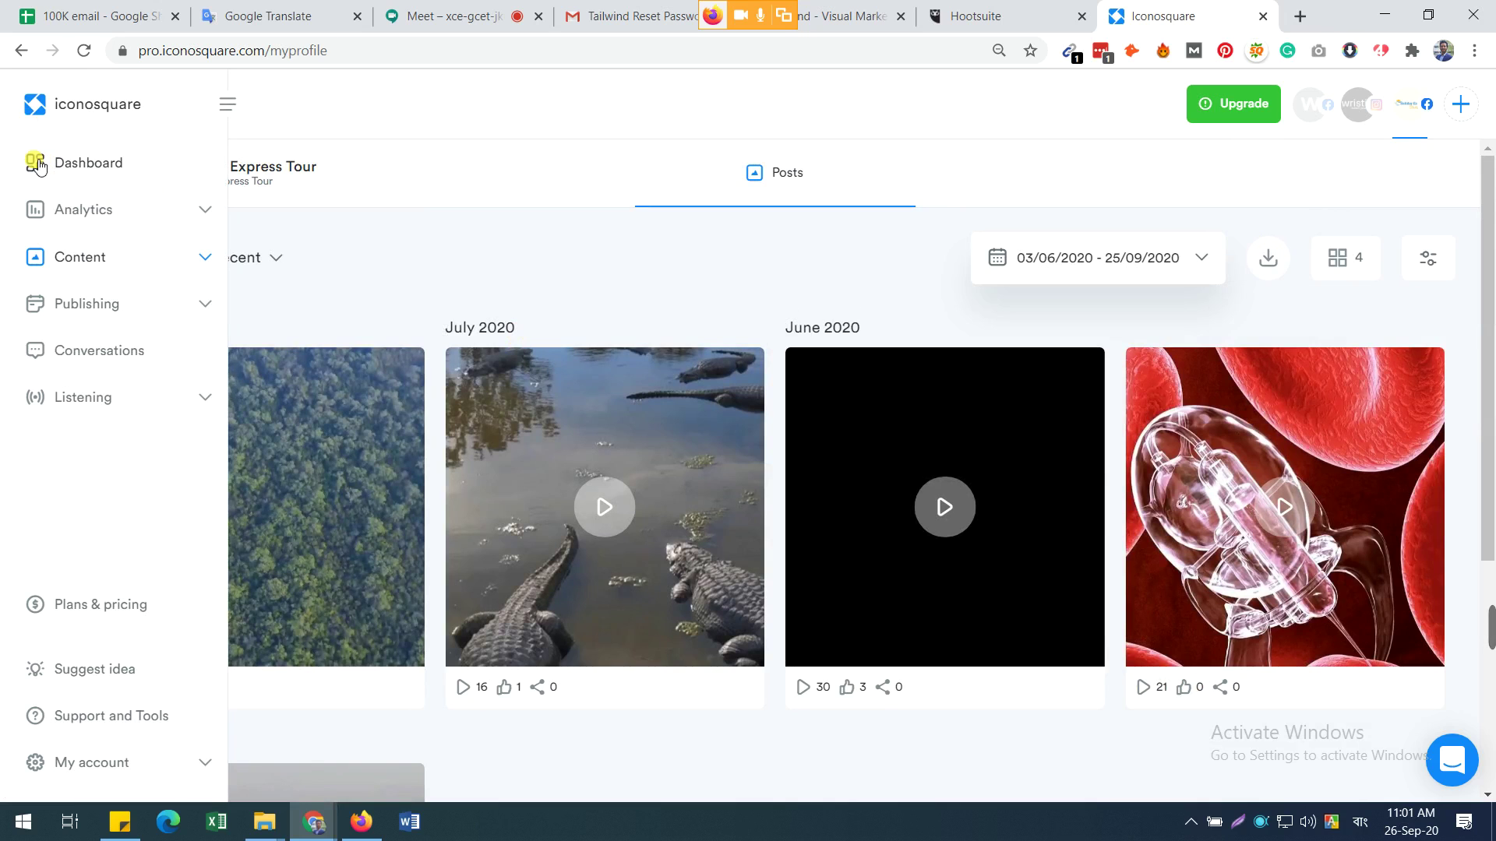
pyautogui.click(79, 165)
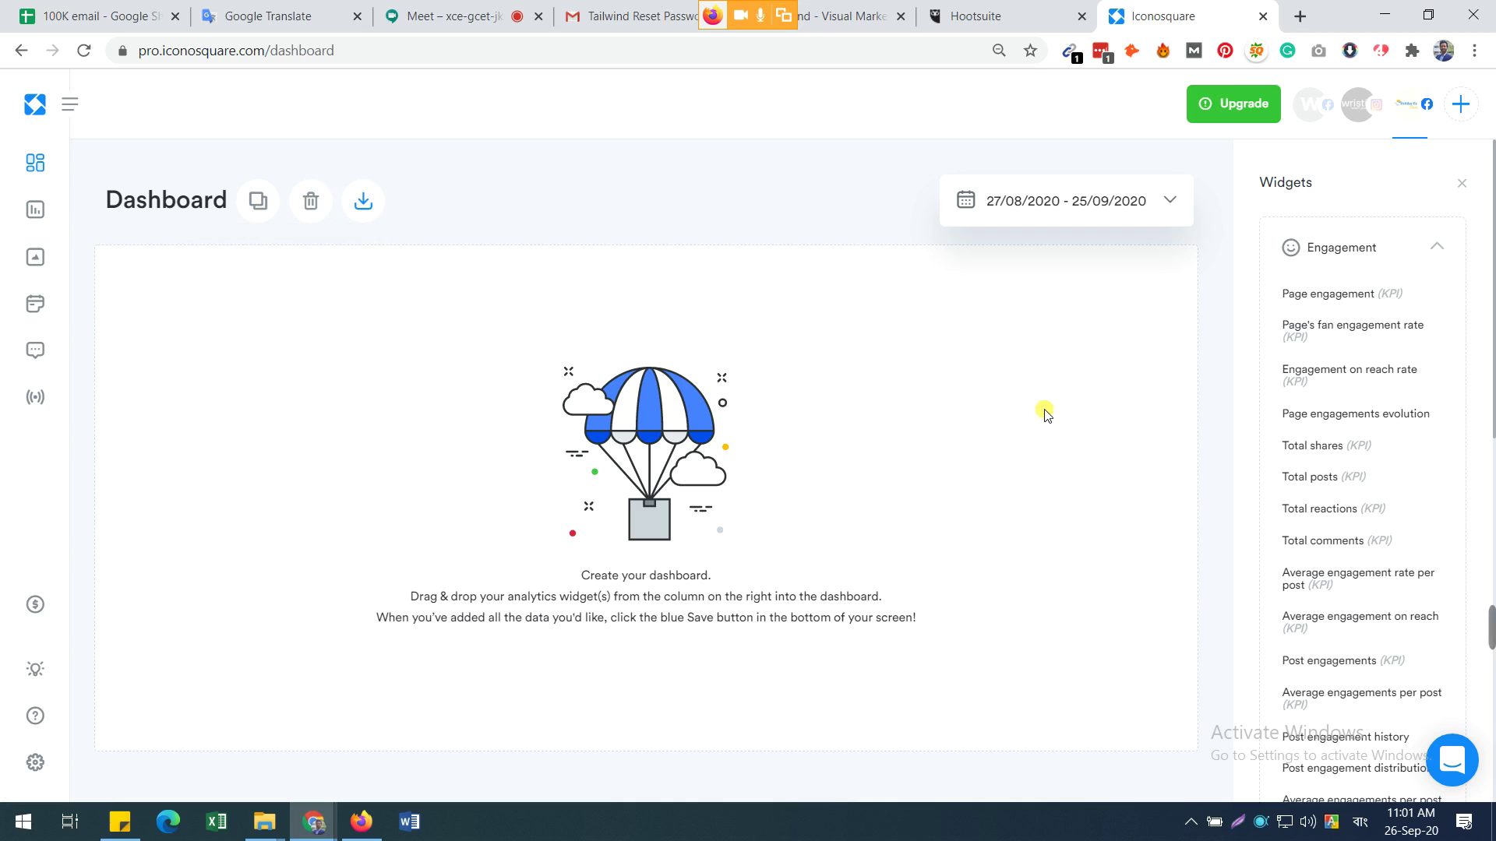
pyautogui.click(1171, 204)
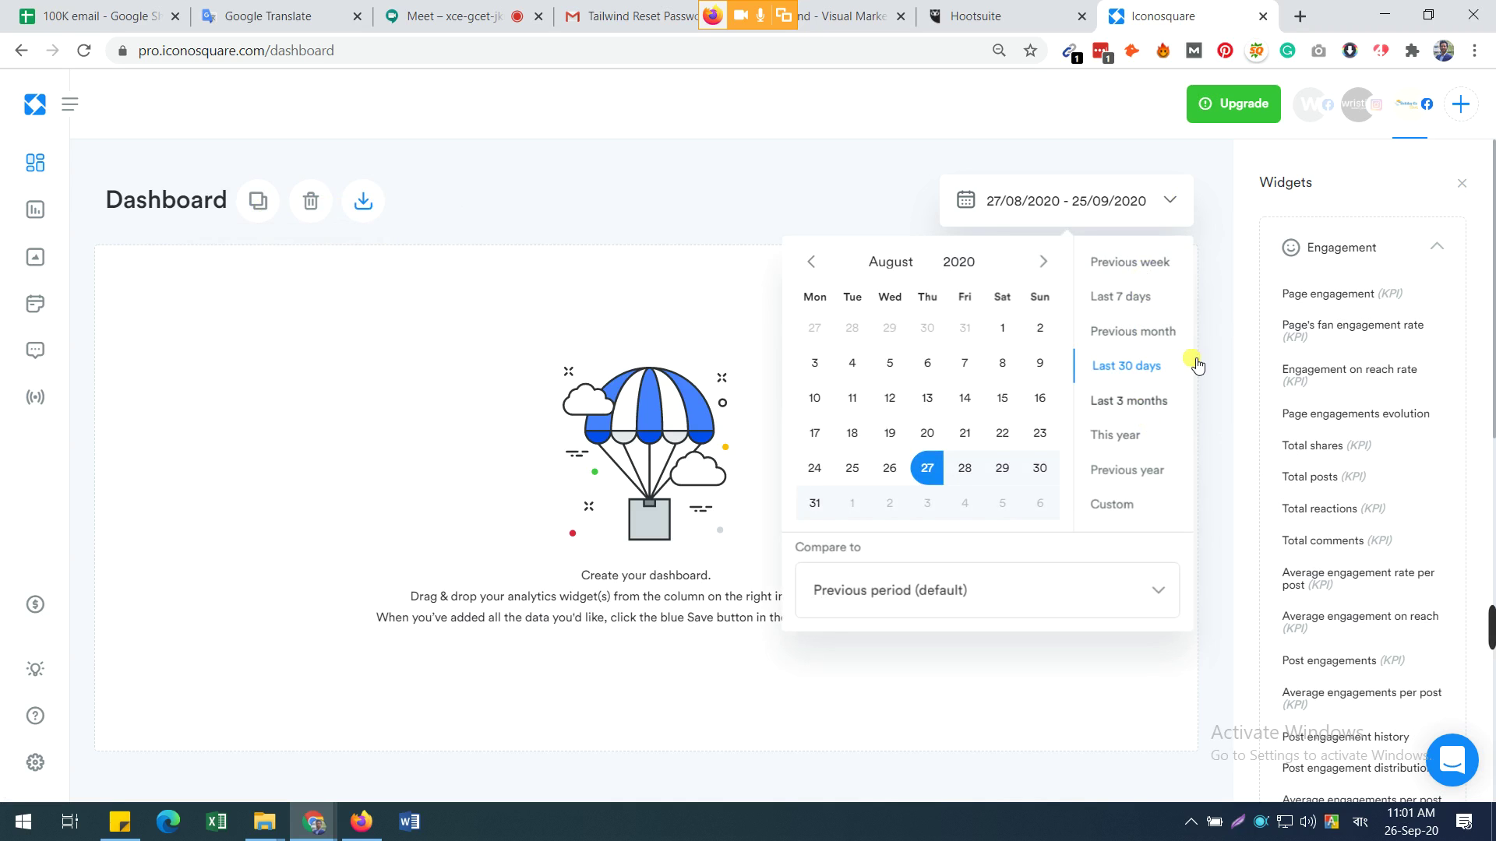
pyautogui.click(1345, 309)
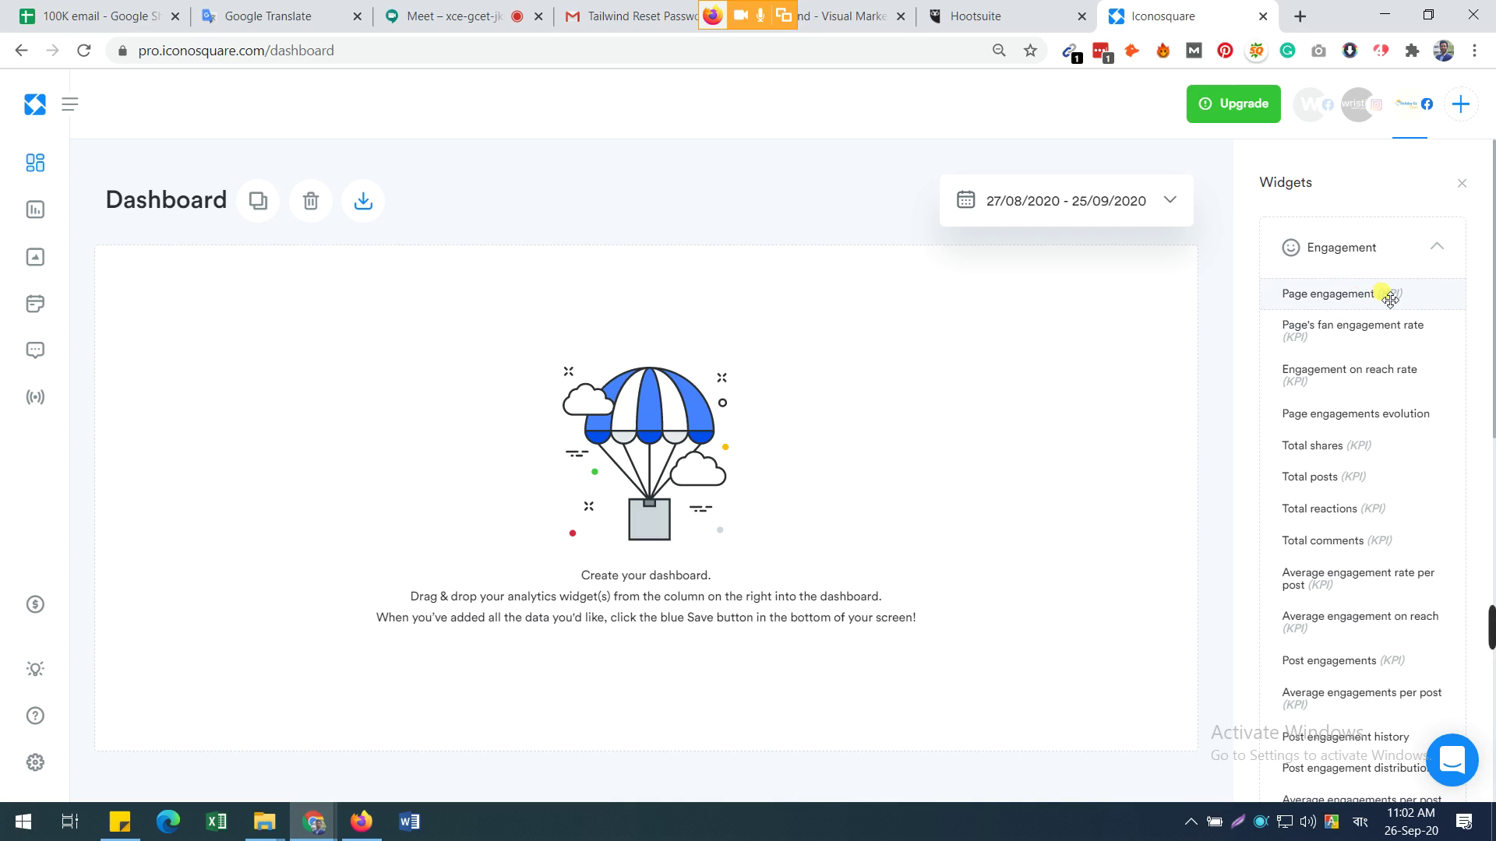
pyautogui.moveTo(1441, 295); pyautogui.dragTo(352, 315)
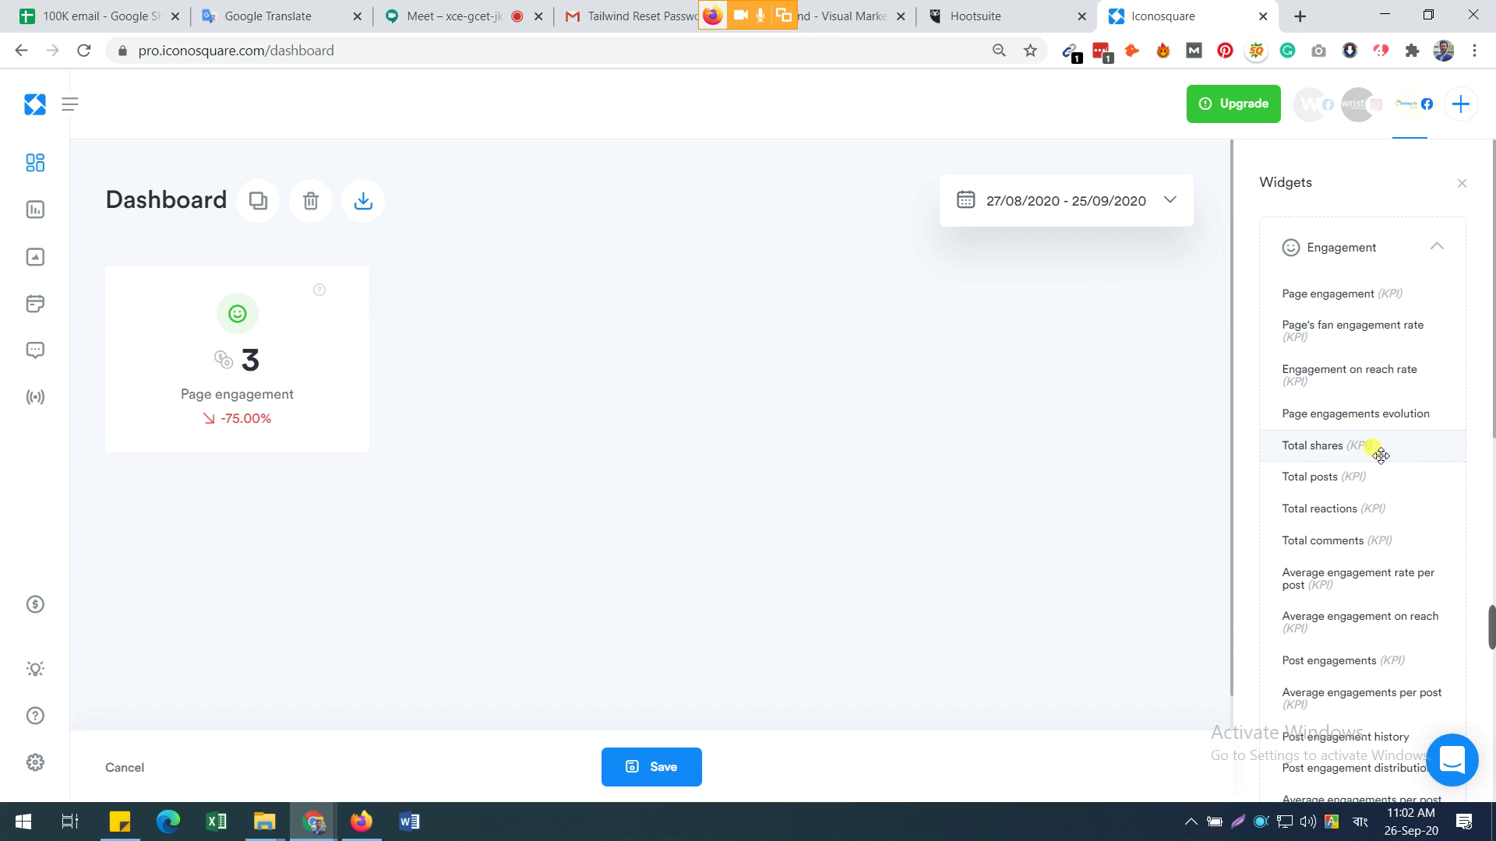
# Step: Add the Total reactions and Clicks widgets, then show the date-range choices
pyautogui.scroll(-3, 1376, 448)
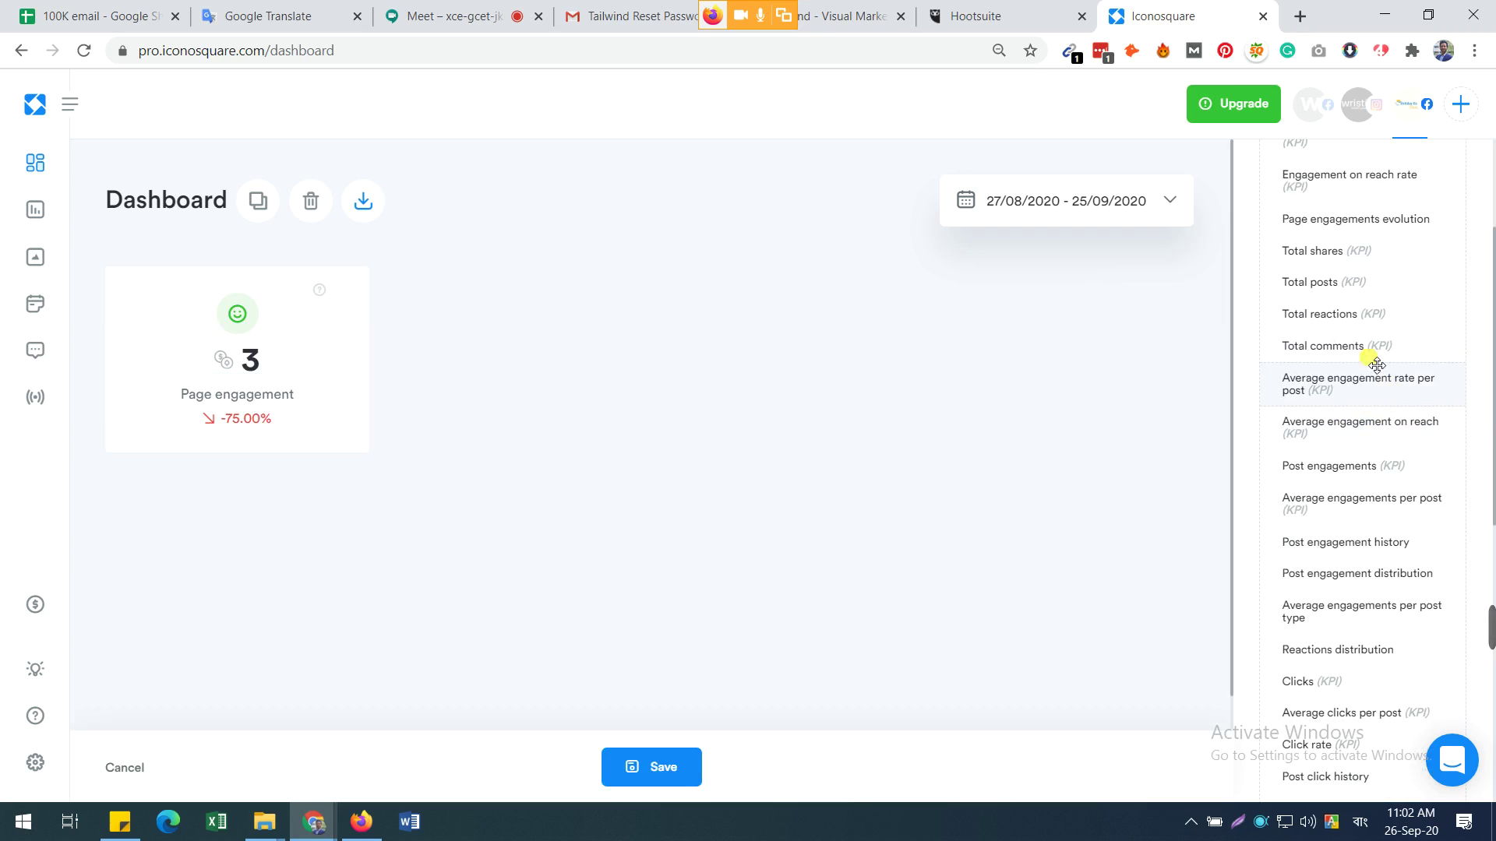
pyautogui.moveTo(1348, 315); pyautogui.dragTo(723, 308)
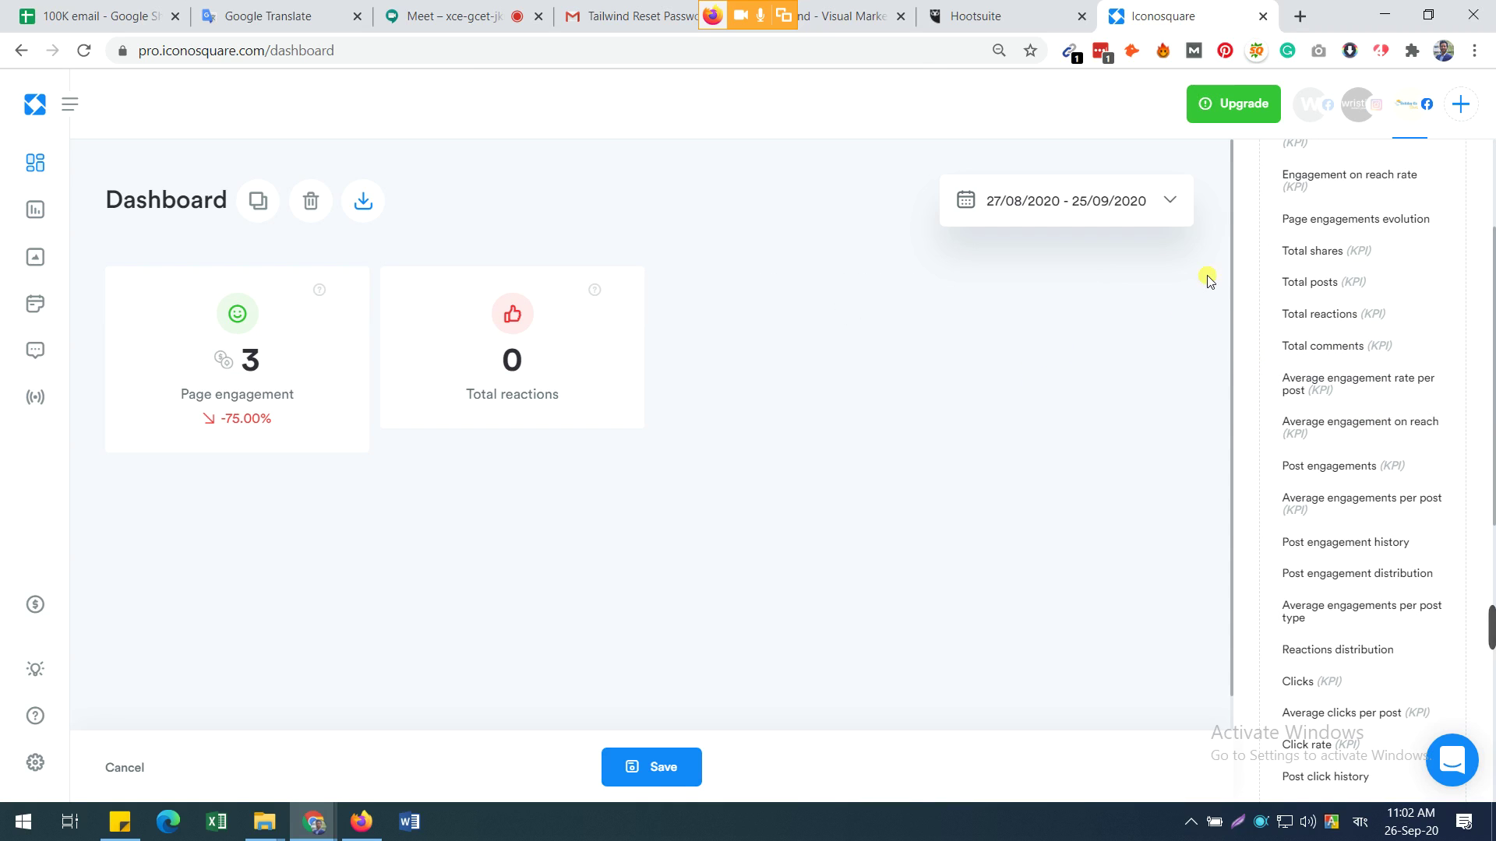
pyautogui.scroll(-3, 1359, 580)
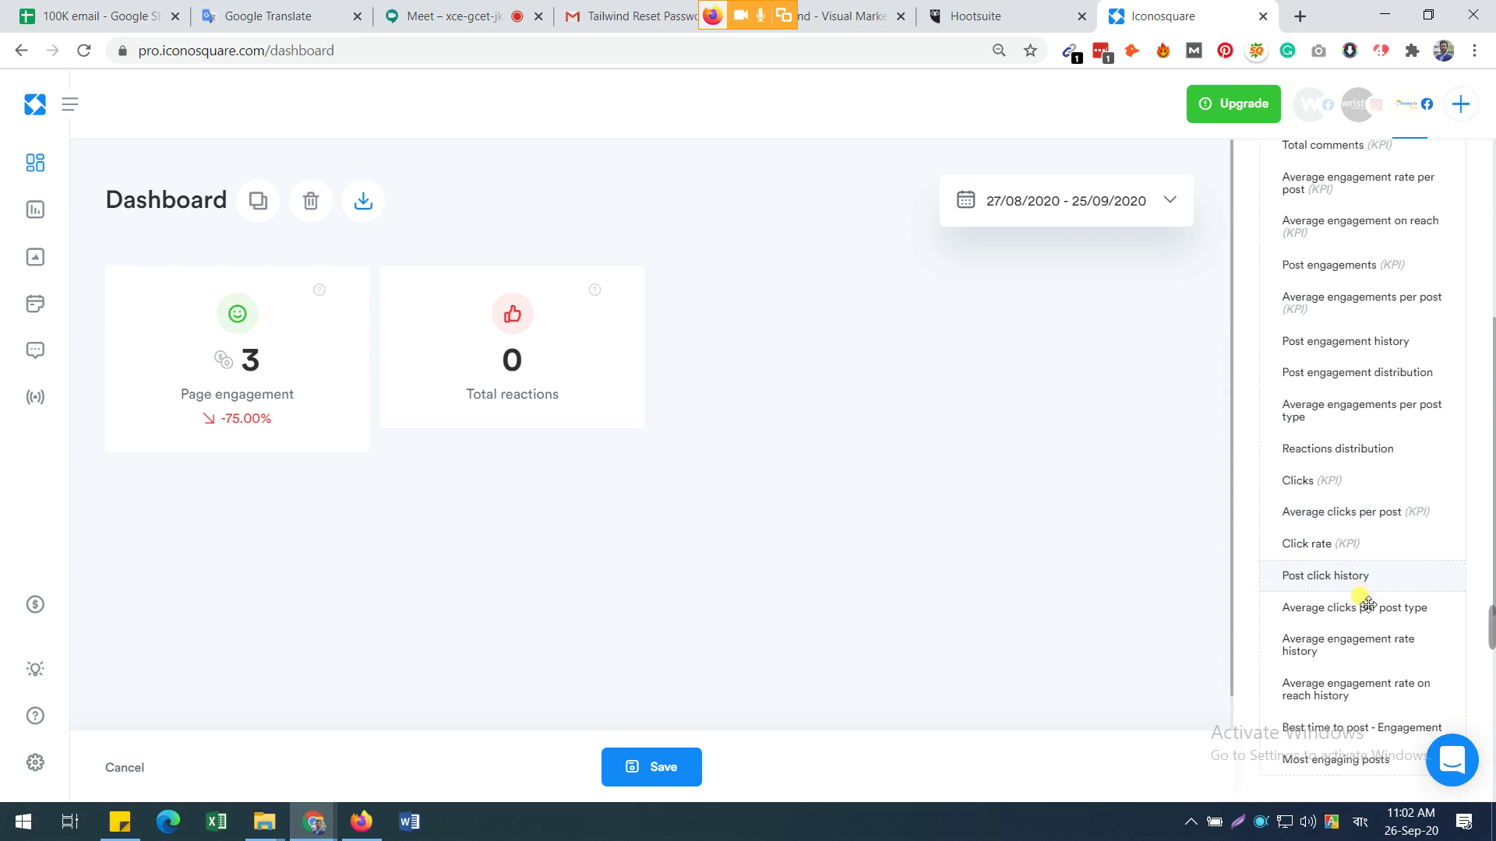
pyautogui.scroll(-3, 1367, 604)
pyautogui.scroll(-3, 1392, 596)
pyautogui.scroll(2, 1392, 592)
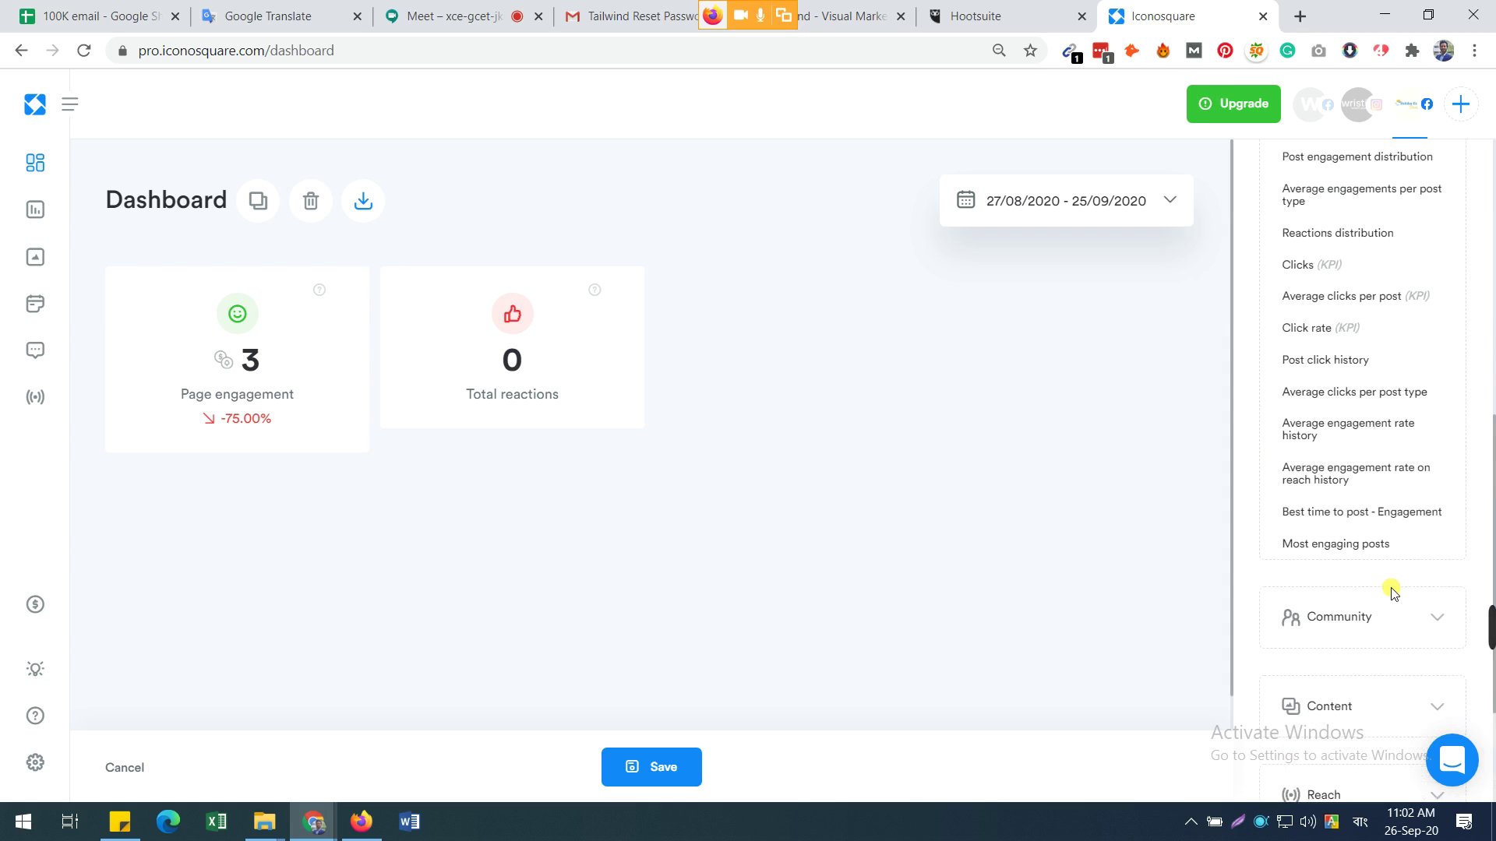
pyautogui.scroll(2, 1394, 584)
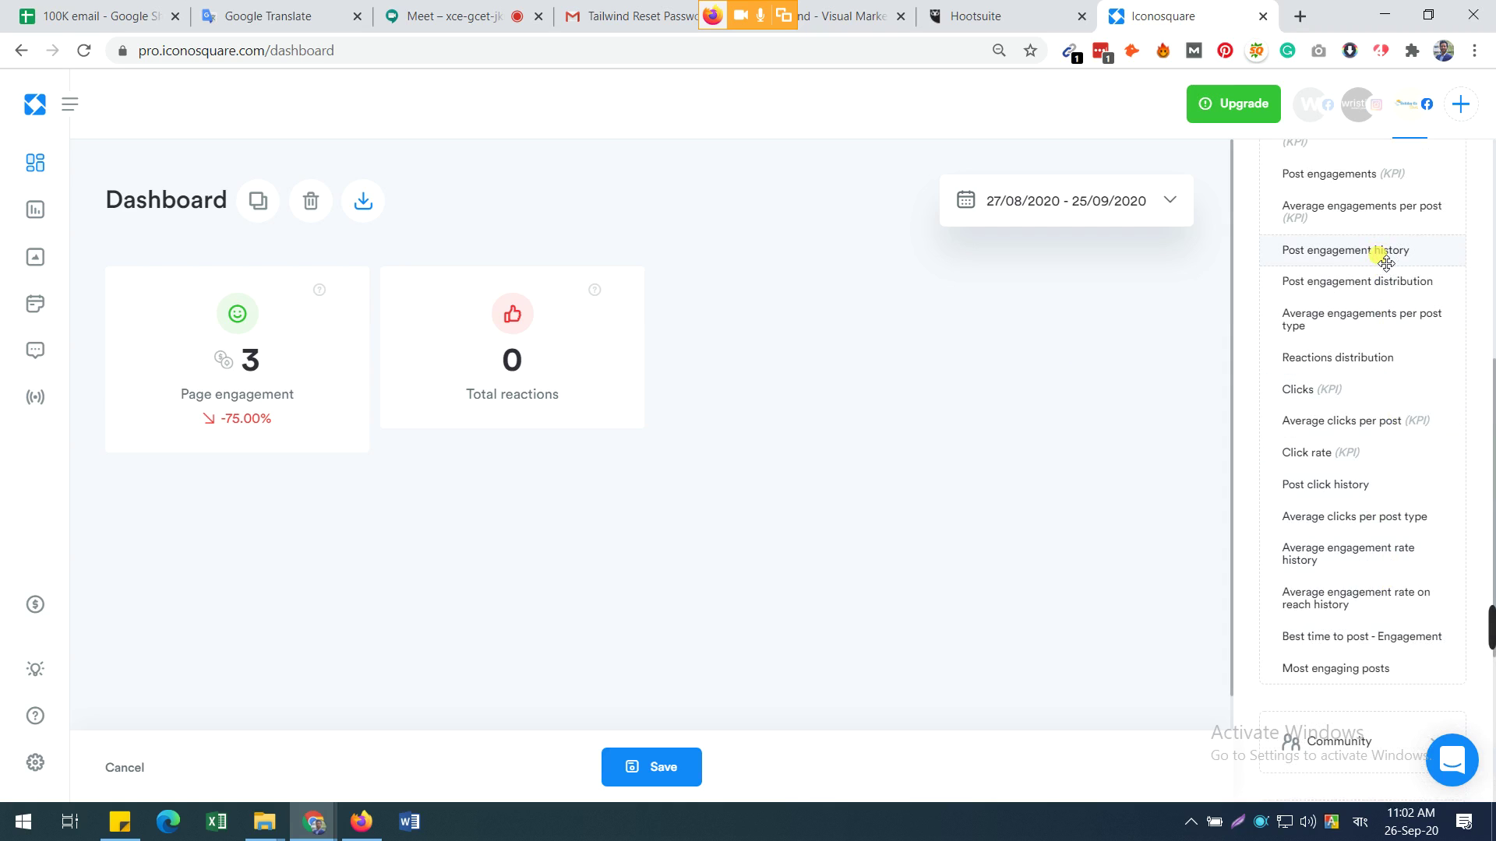
pyautogui.moveTo(1329, 389); pyautogui.dragTo(760, 302)
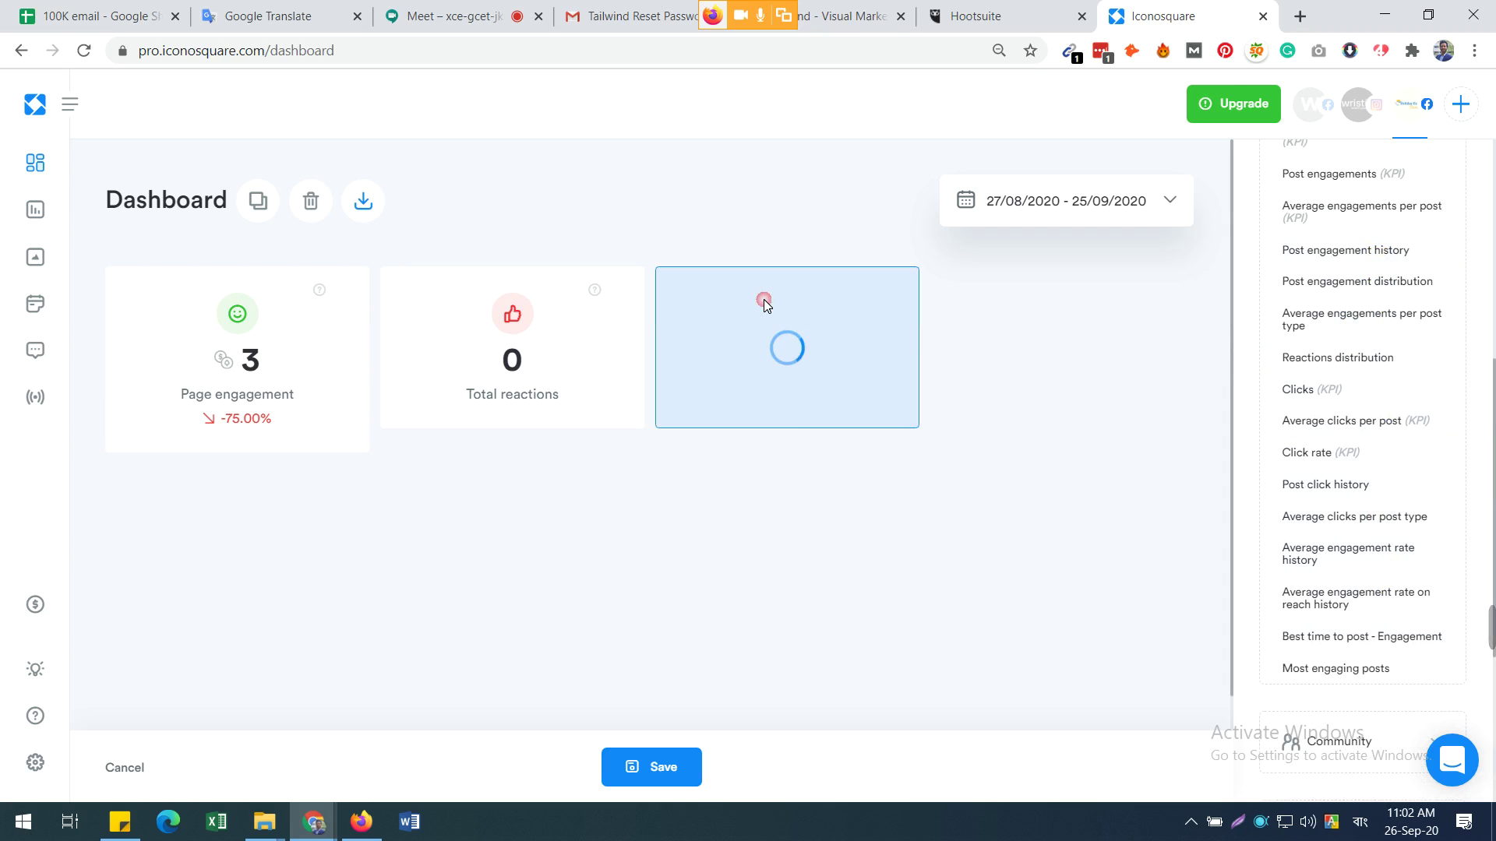
pyautogui.scroll(7, 1365, 308)
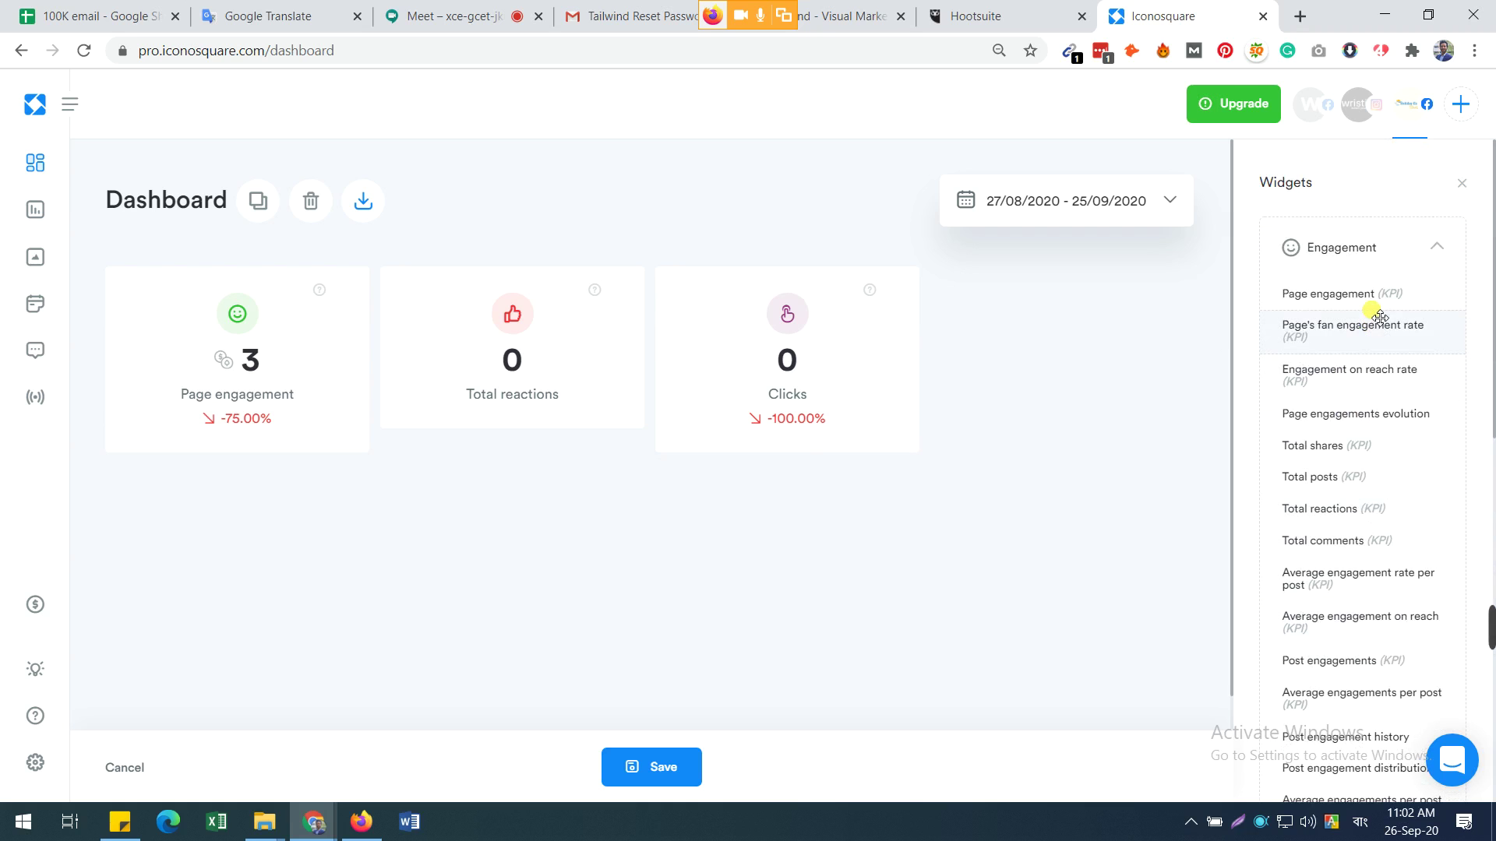
pyautogui.click(1122, 205)
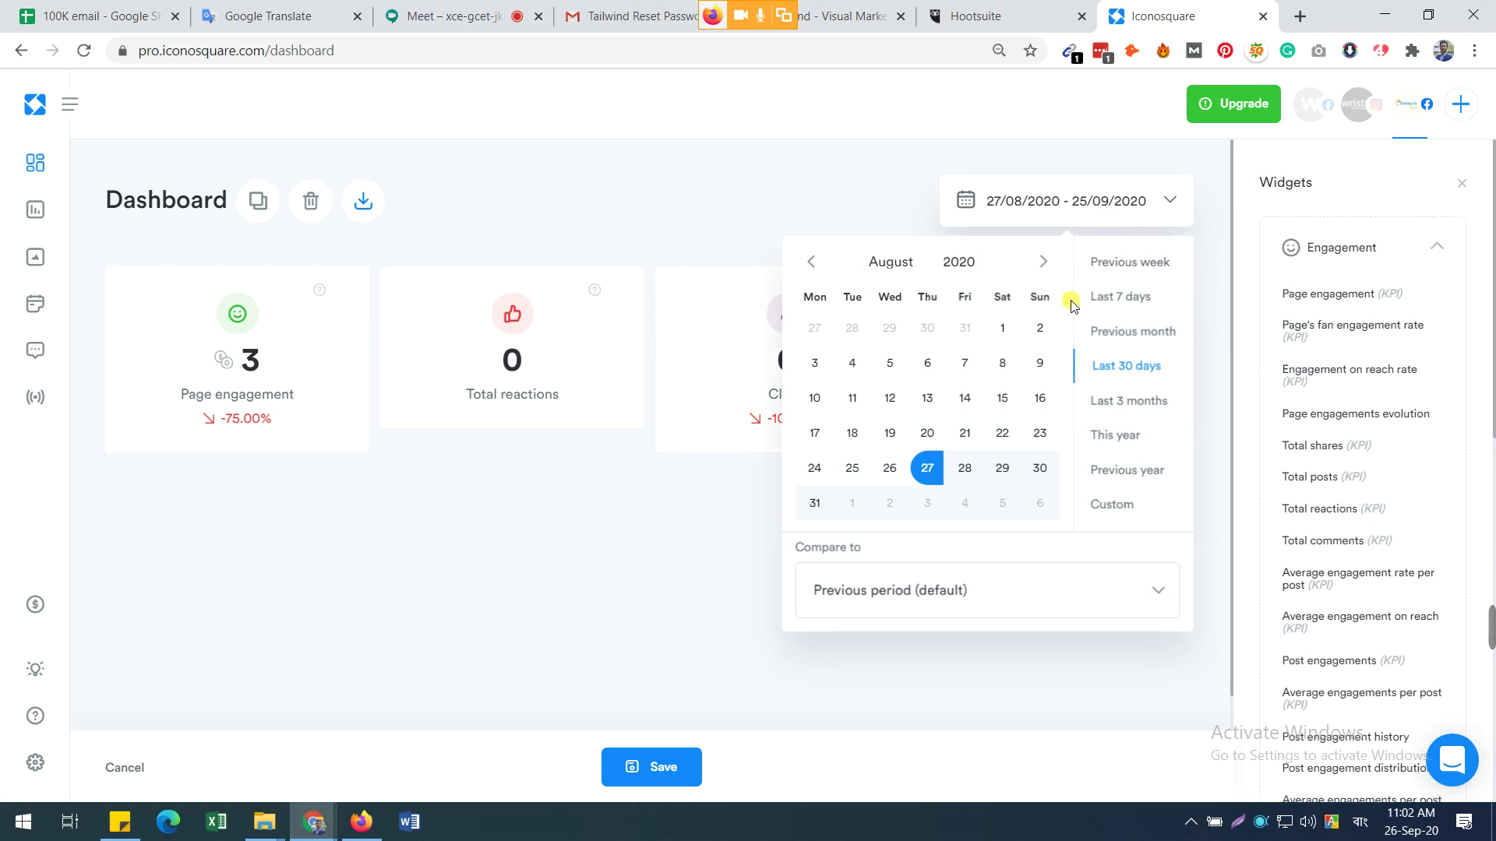
# Step: Set the dashboard period to This year and add the Post engagements and Best time to post - Engagement widgets
pyautogui.click(1130, 435)
pyautogui.click(623, 544)
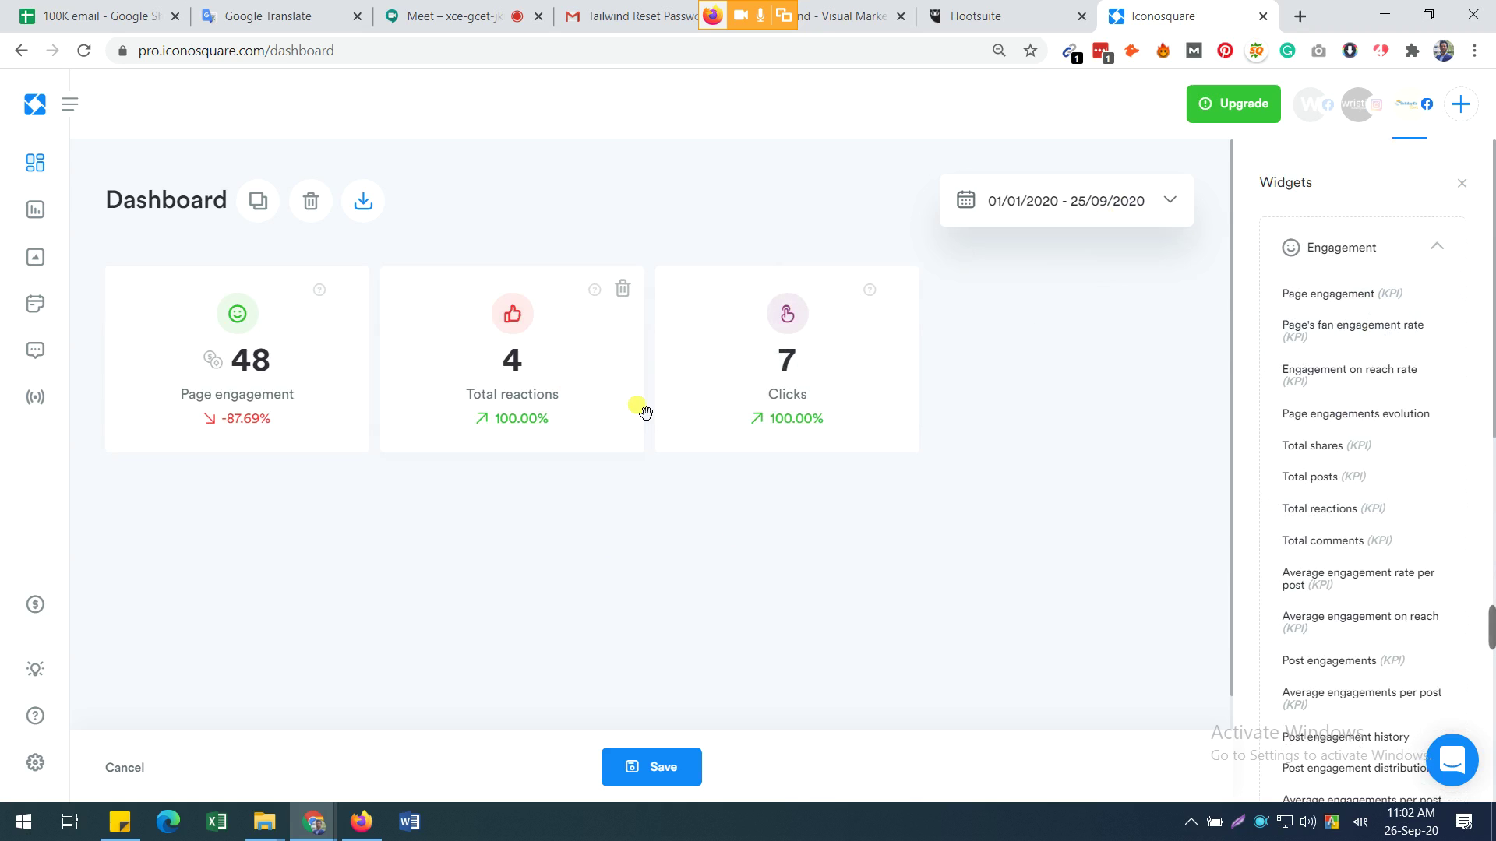
pyautogui.scroll(-2, 1377, 497)
pyautogui.scroll(-1, 1377, 497)
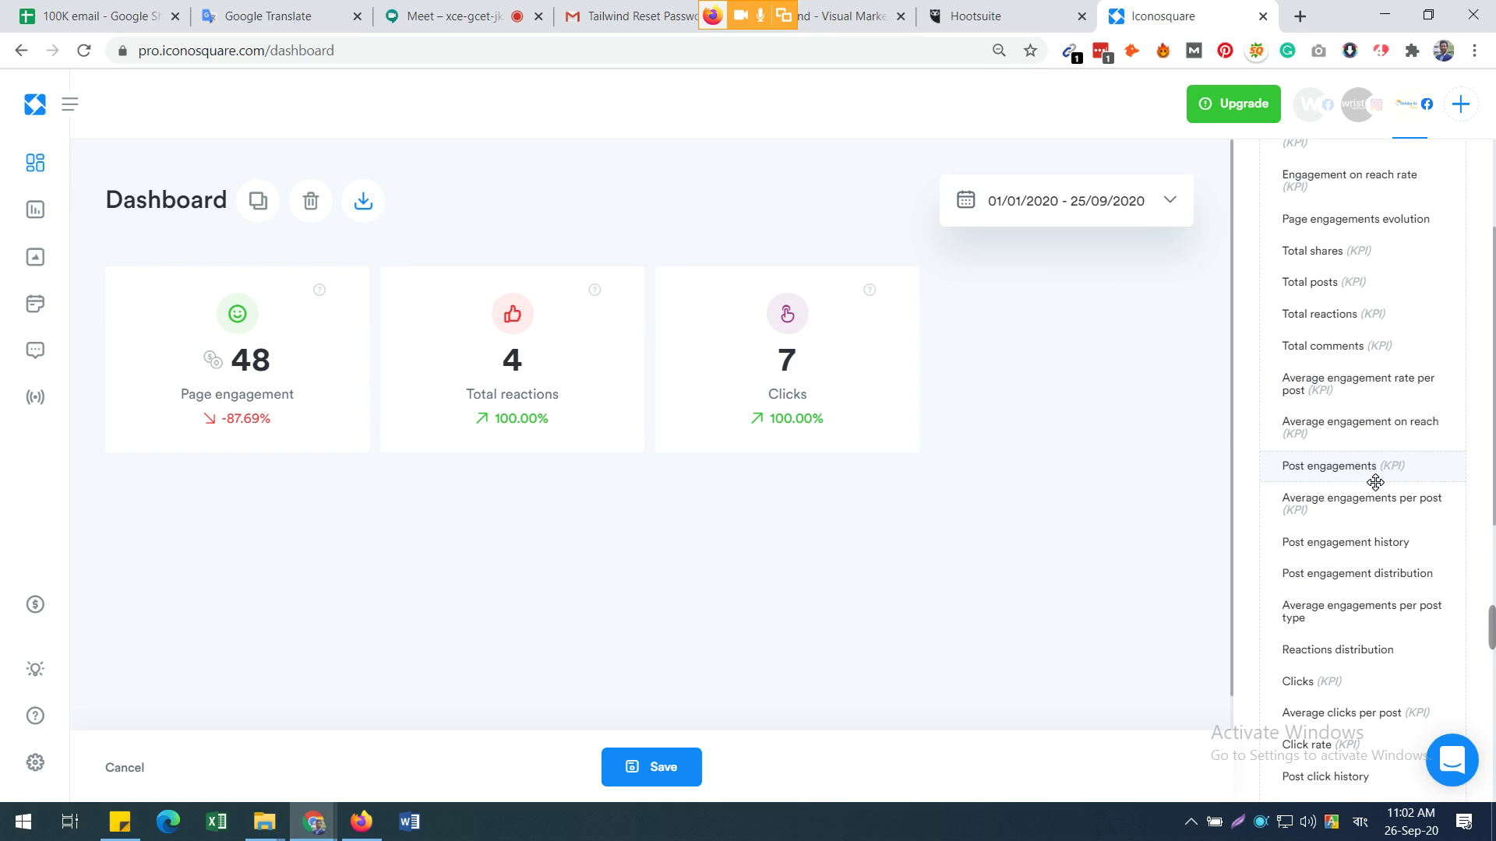
pyautogui.moveTo(1375, 482); pyautogui.dragTo(1142, 390)
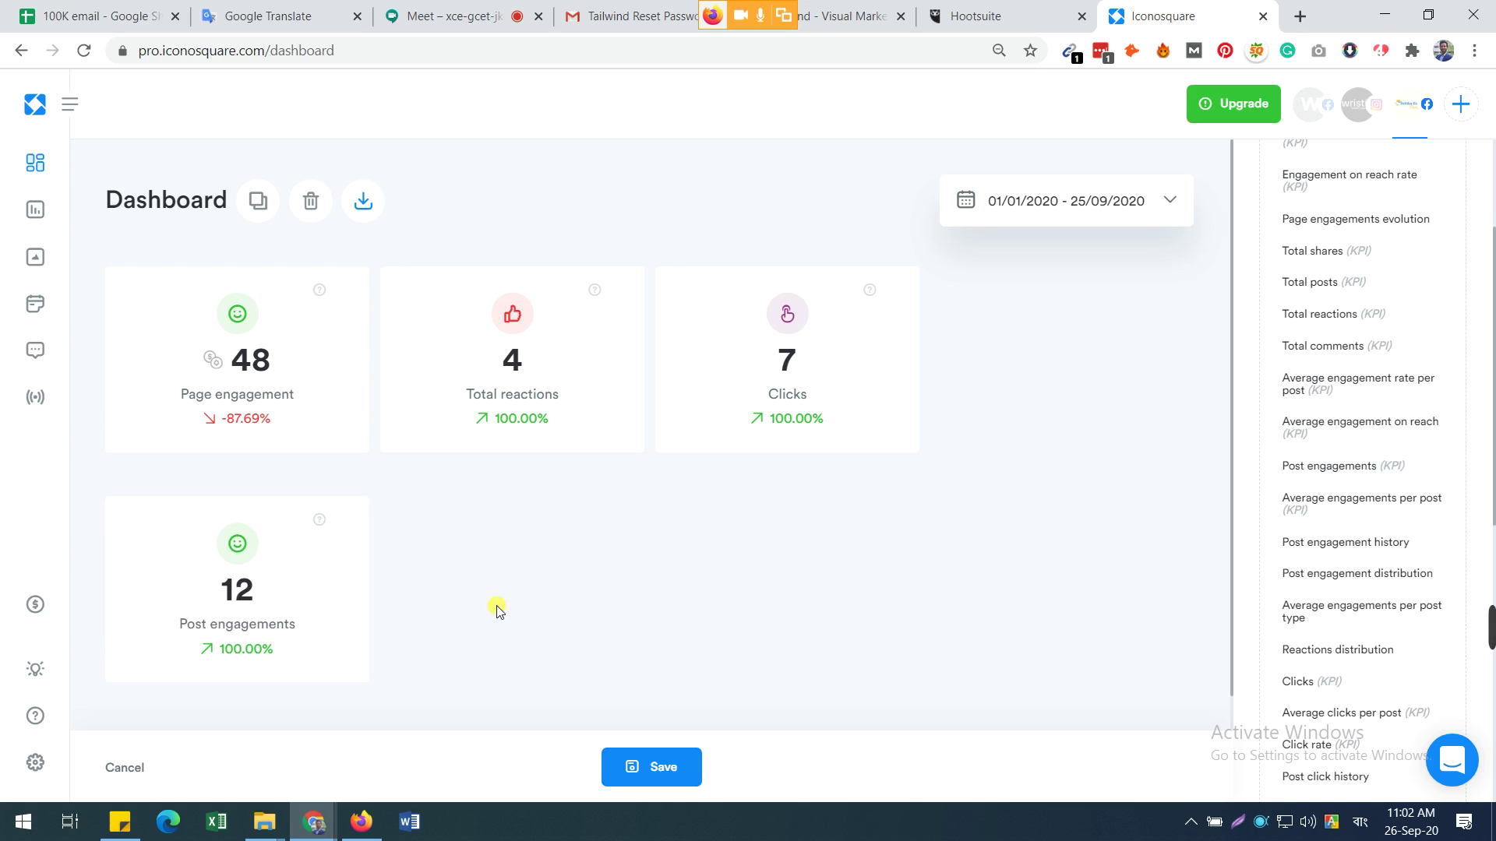
pyautogui.scroll(-3, 1383, 497)
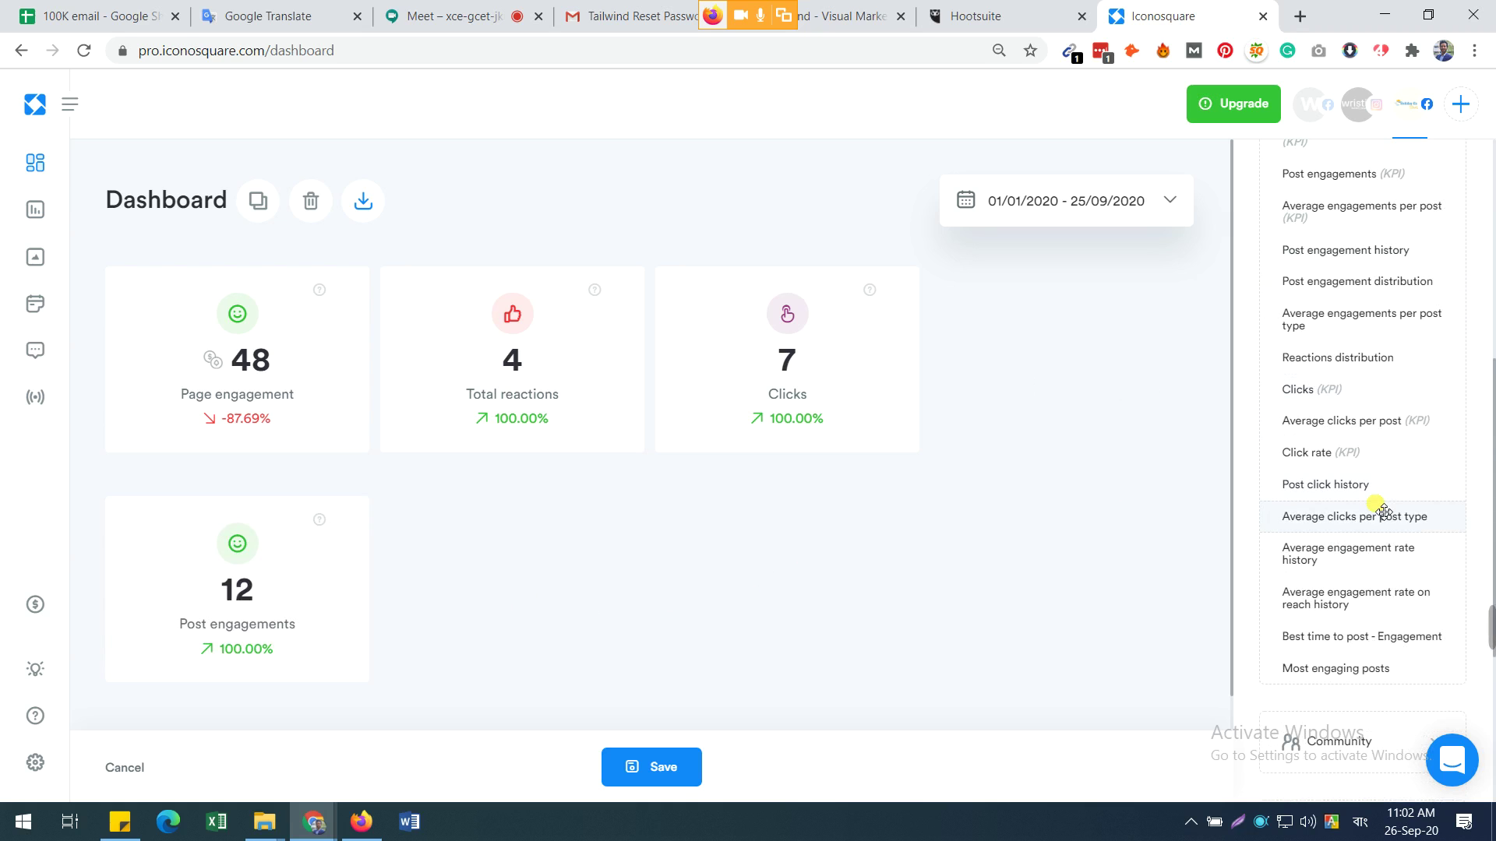
pyautogui.scroll(-2, 1370, 487)
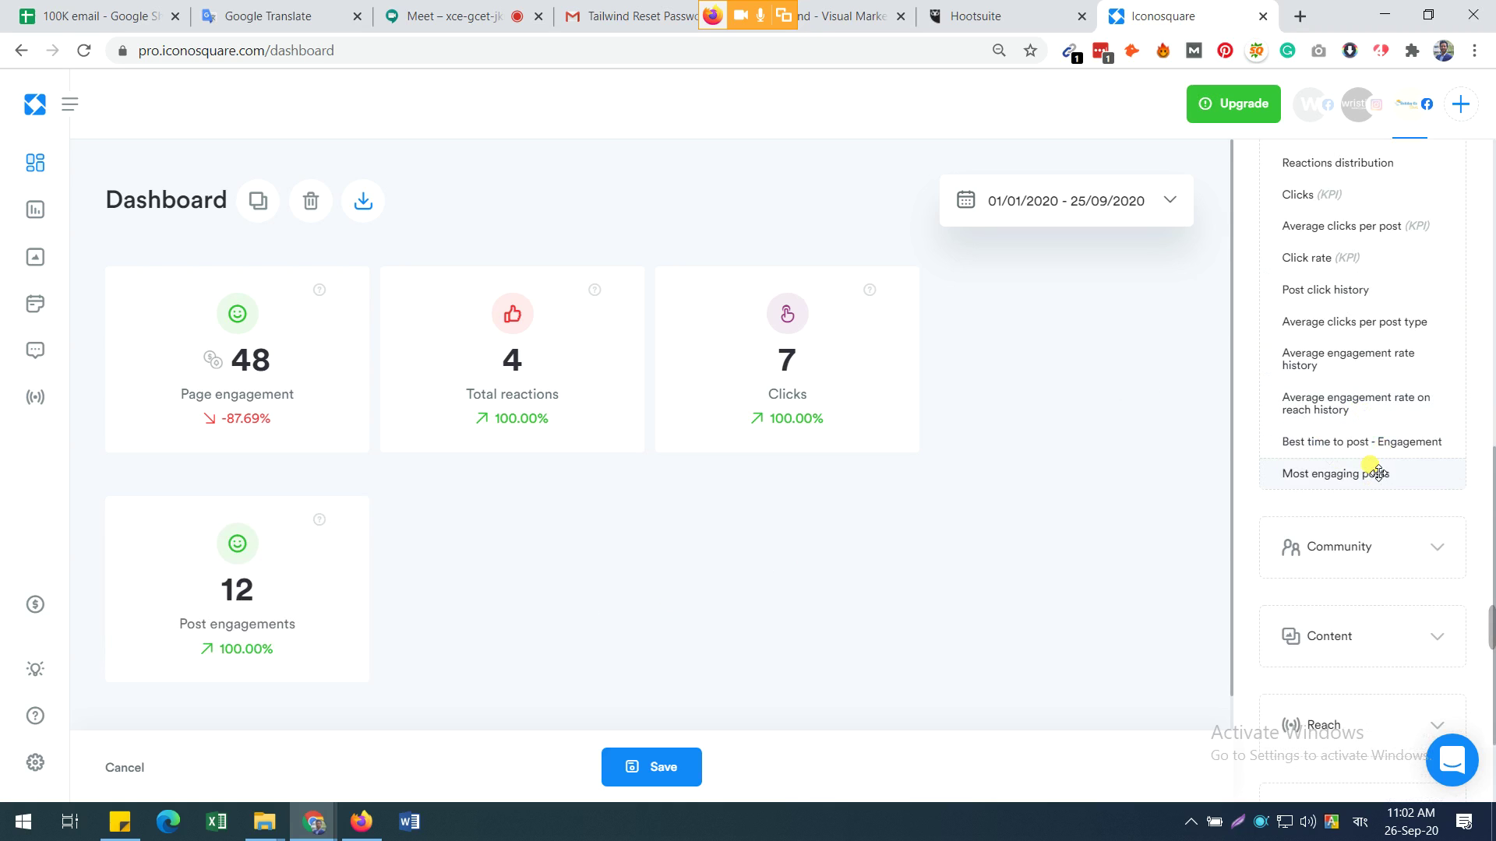
pyautogui.moveTo(1386, 441); pyautogui.dragTo(729, 534)
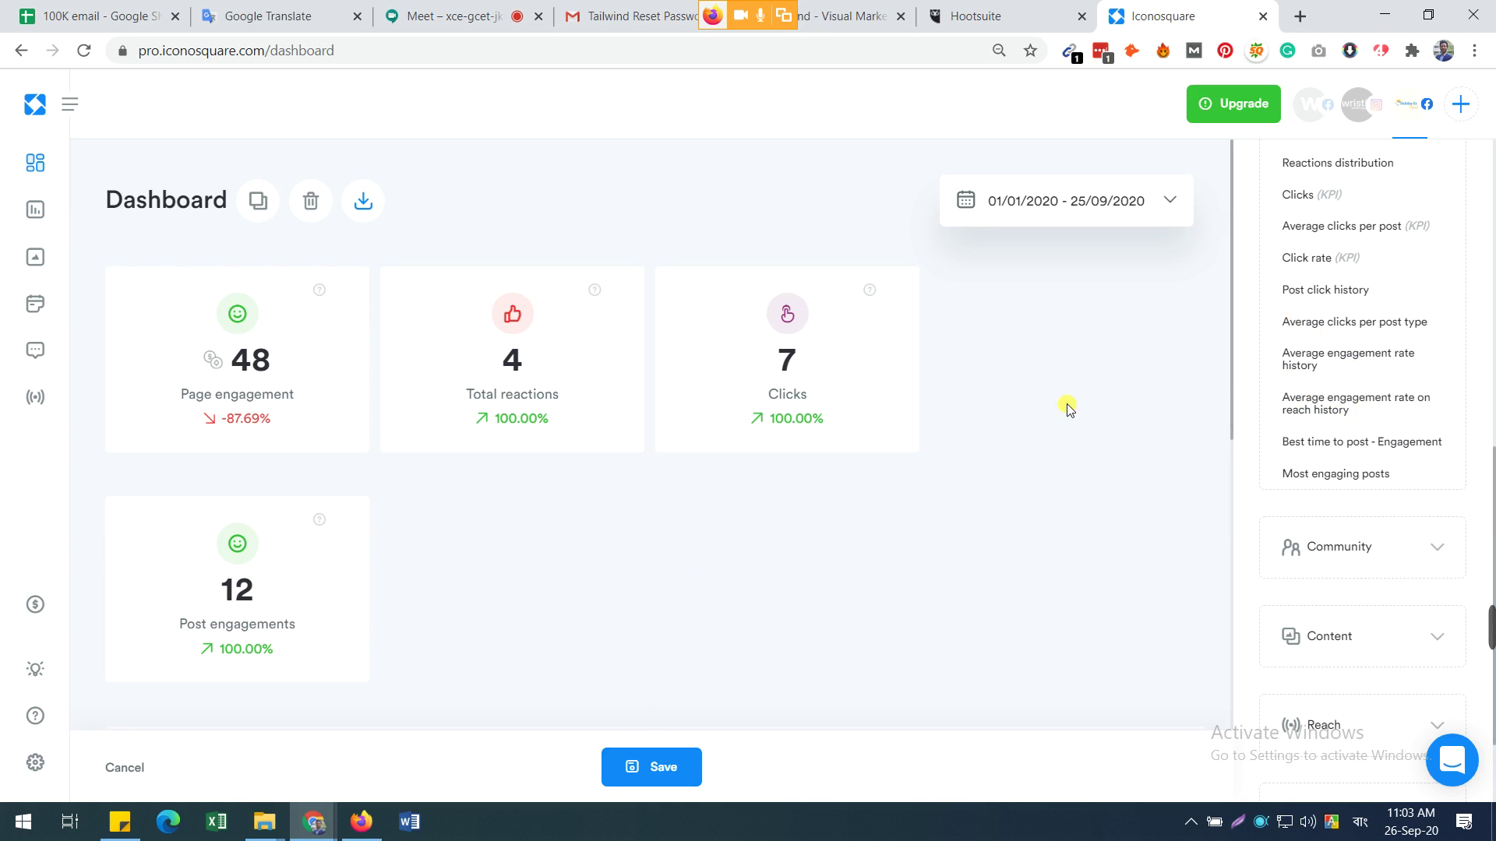
# Step: Close the unused marketing site tab and the Tailwind Reset Password tab, staying on the dashboard
pyautogui.click(1060, 17)
pyautogui.click(1215, 22)
pyautogui.scroll(-2, 1353, 343)
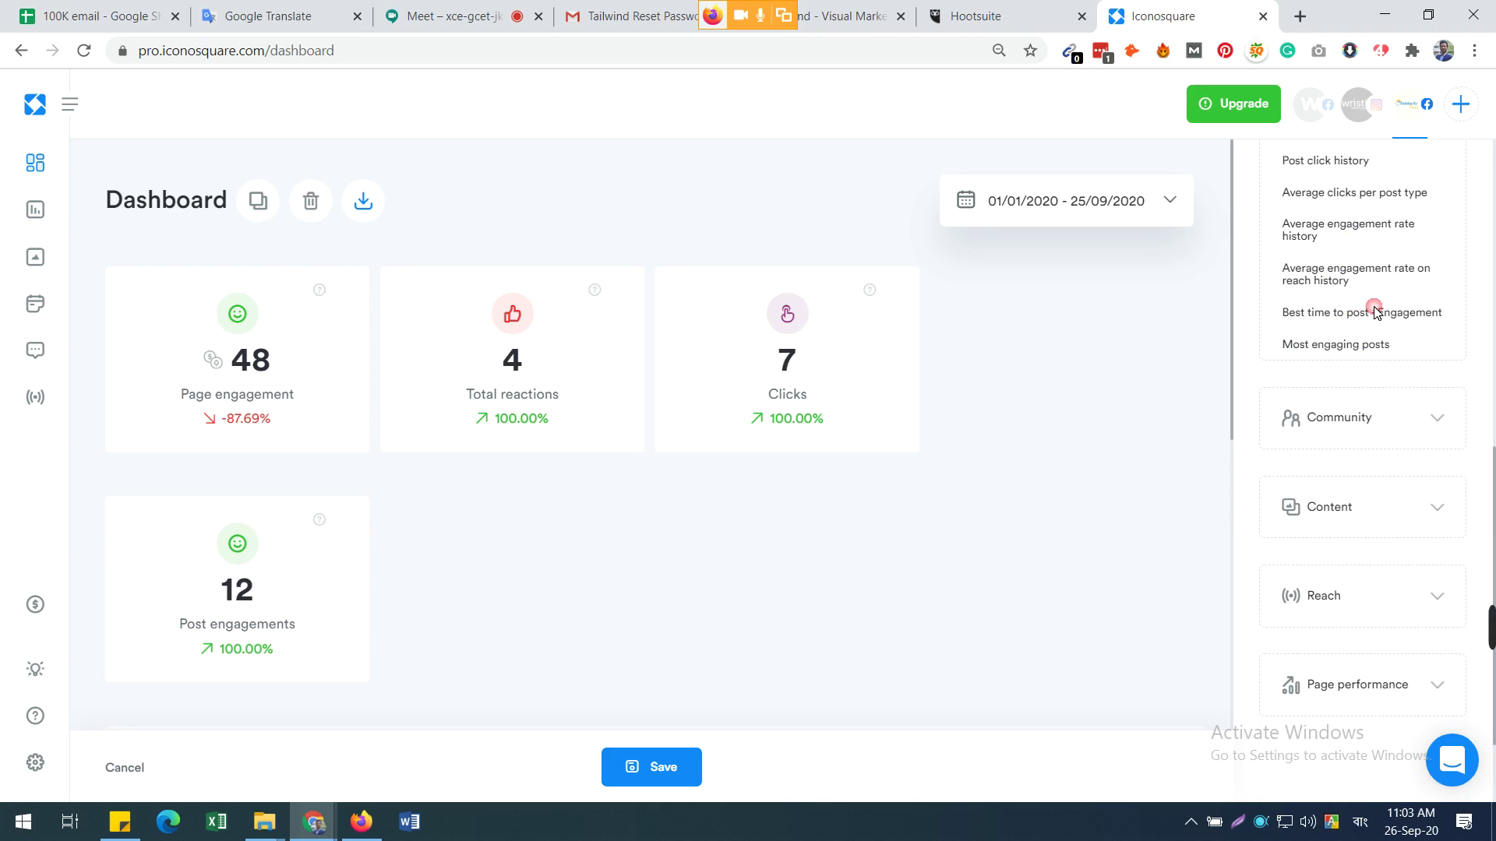
pyautogui.click(1491, 627)
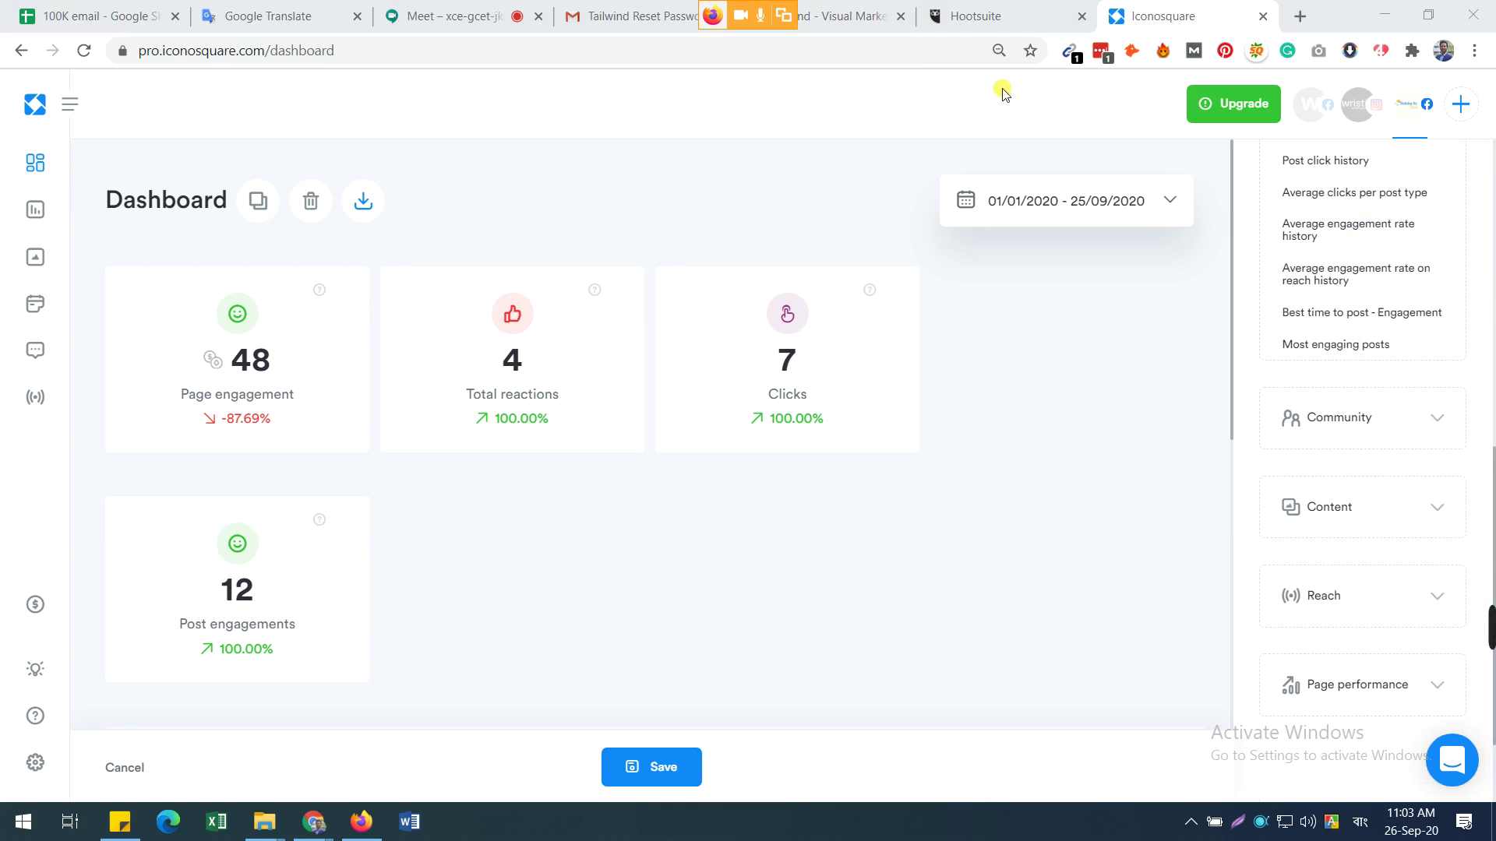
pyautogui.middleClick(865, 22)
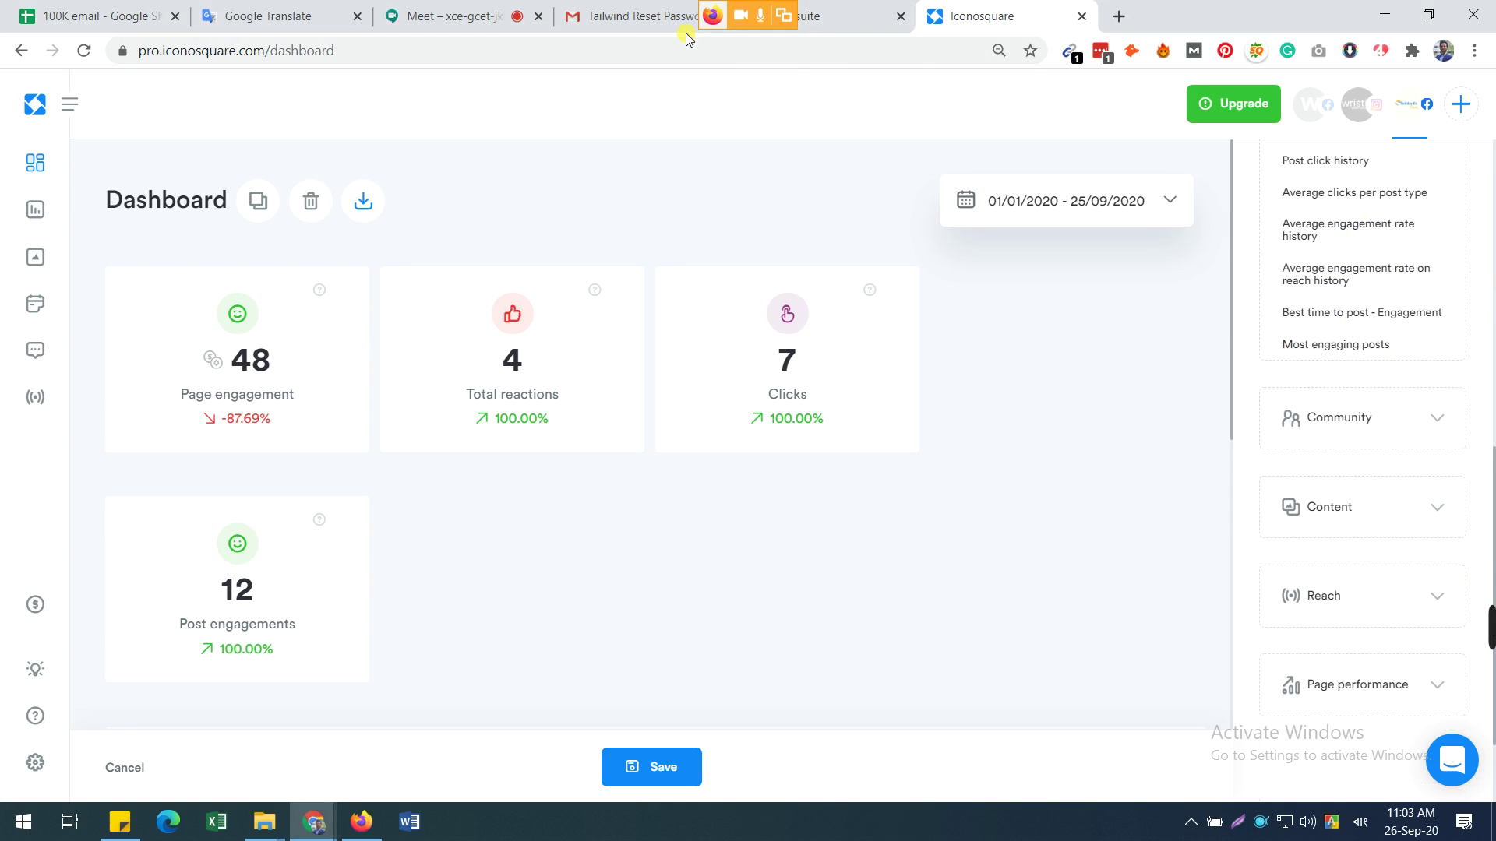
pyautogui.middleClick(628, 17)
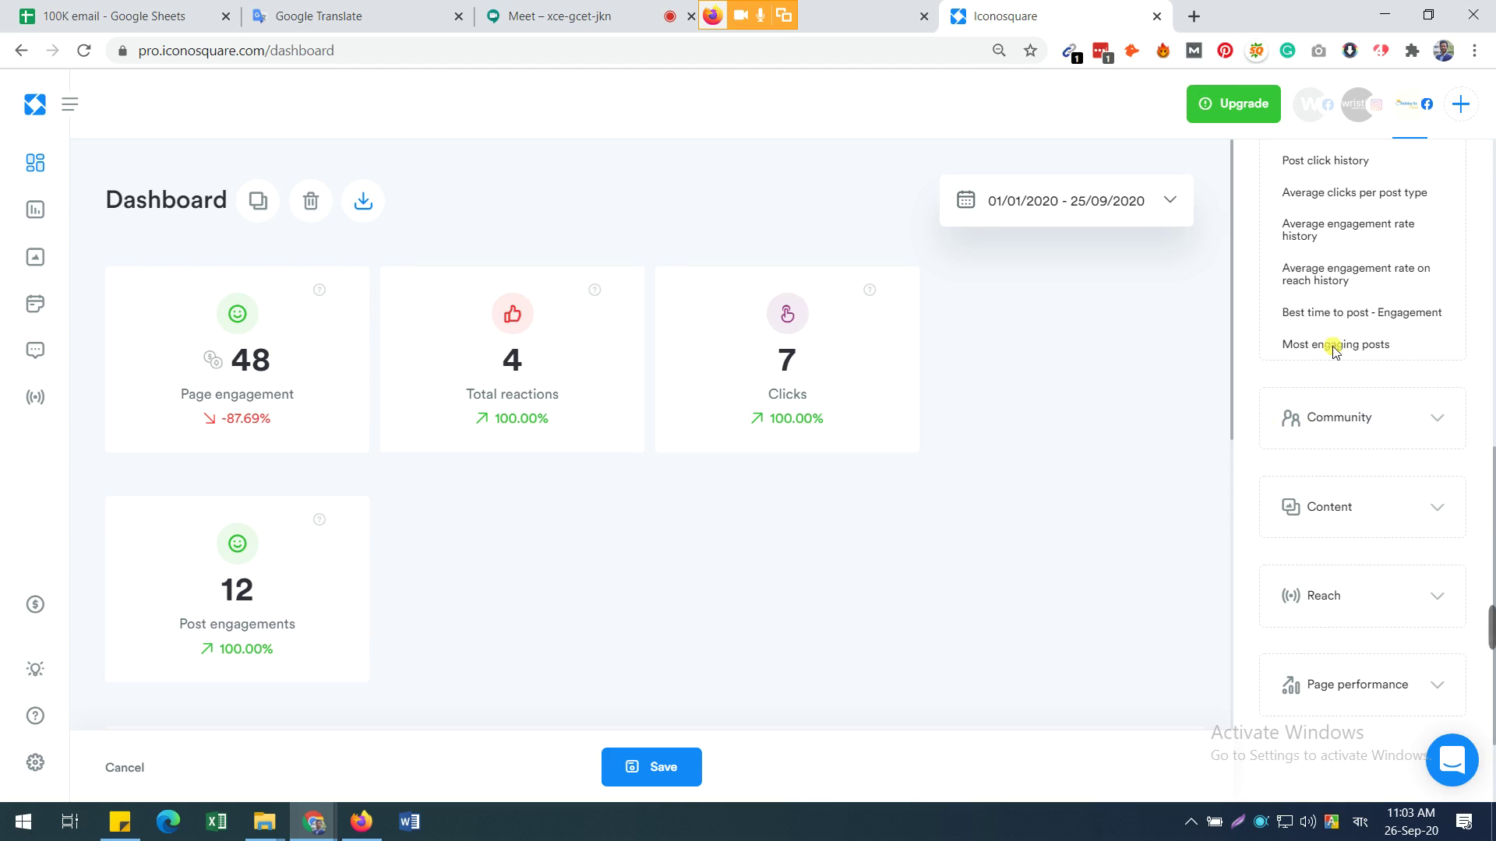
pyautogui.scroll(2, 1335, 335)
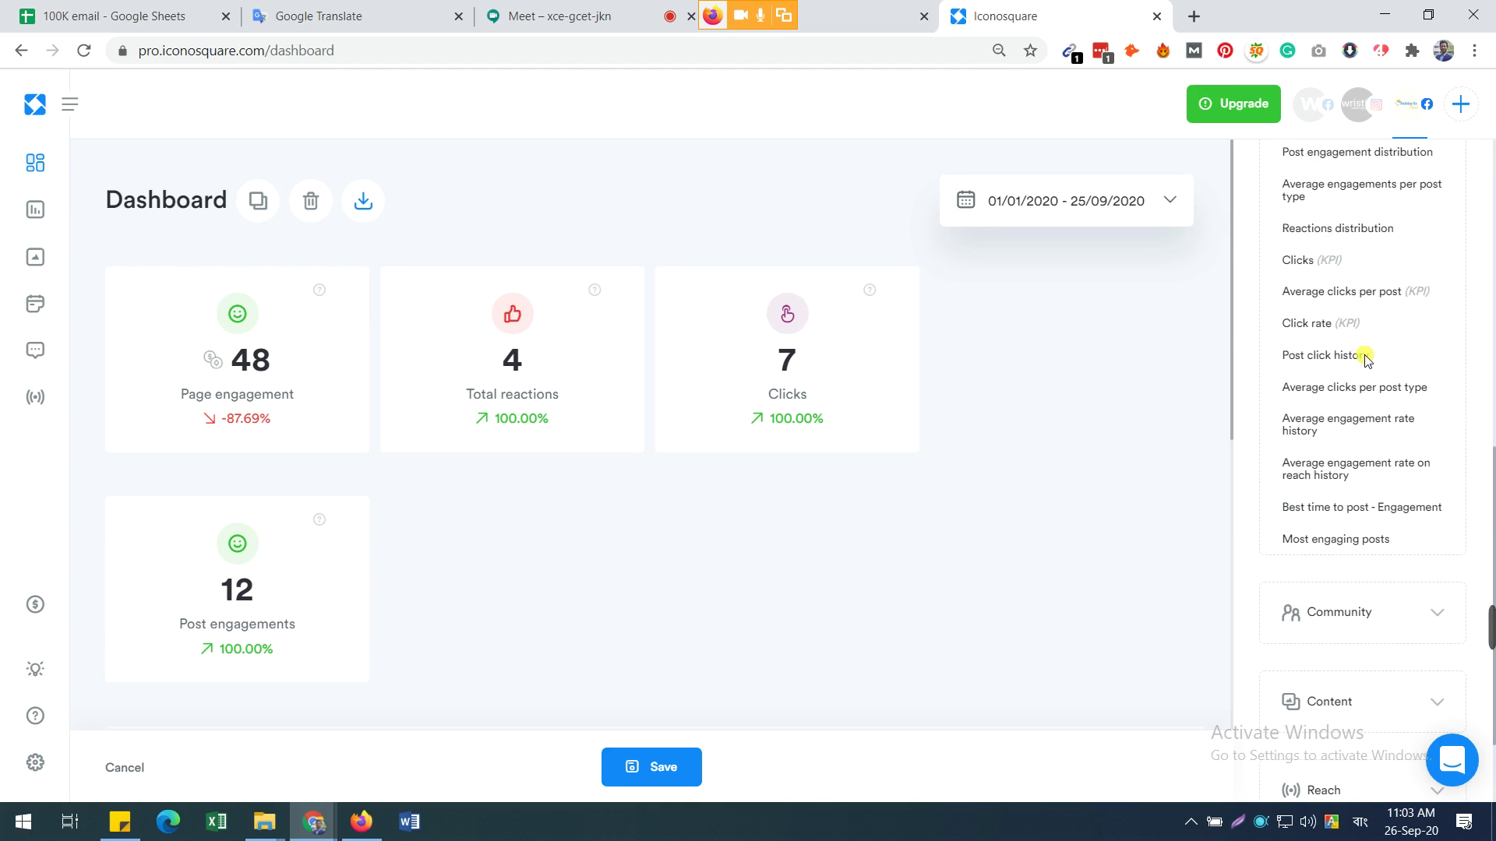
# Step: Close Firefox's Facebook Live Producer tab and minimize Firefox to show the Iconosquare dashboard
pyautogui.click(361, 822)
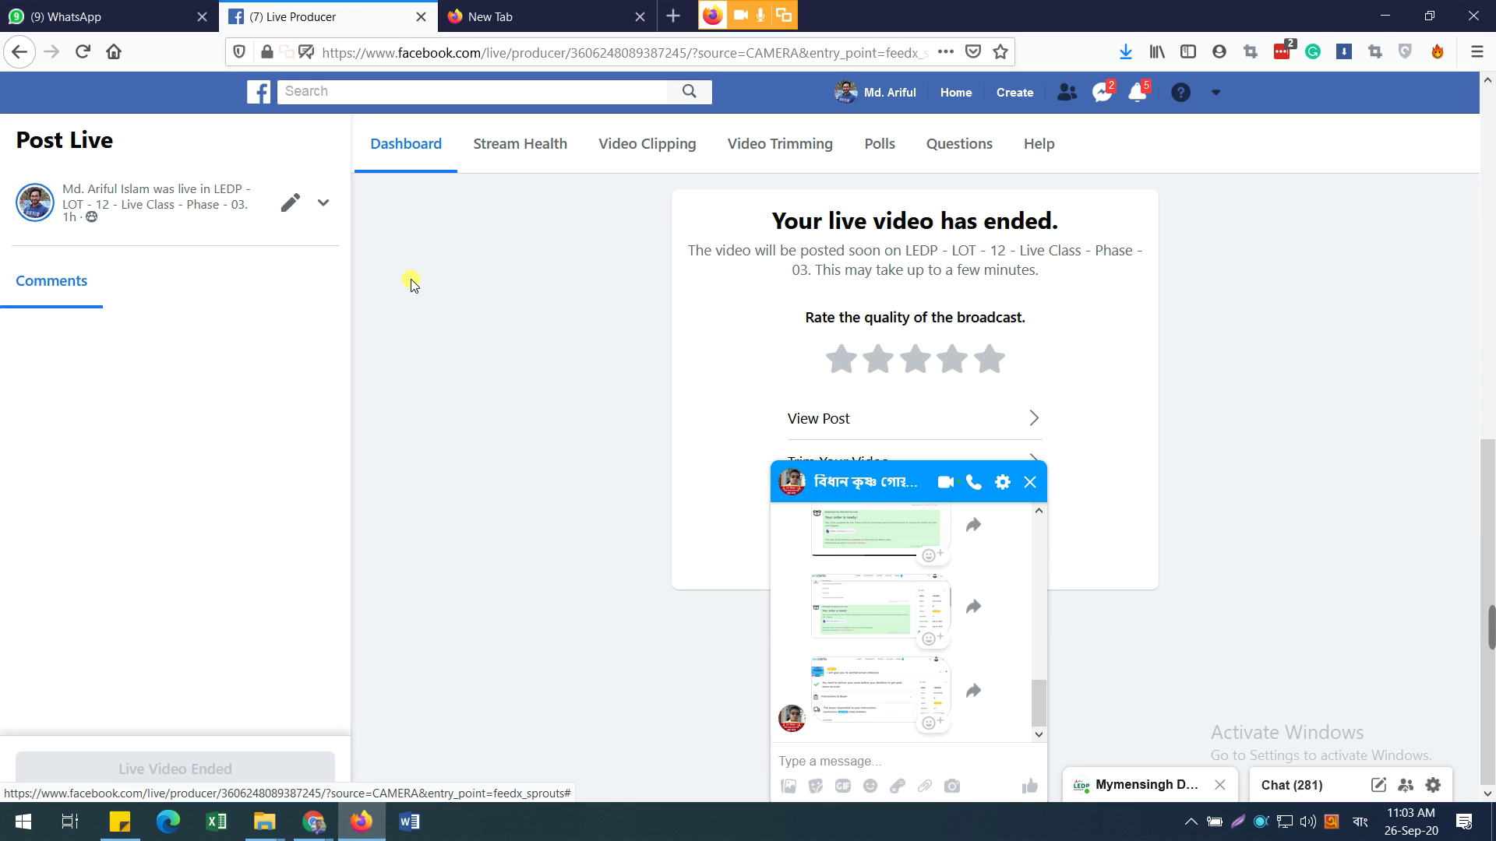
pyautogui.middleClick(348, 24)
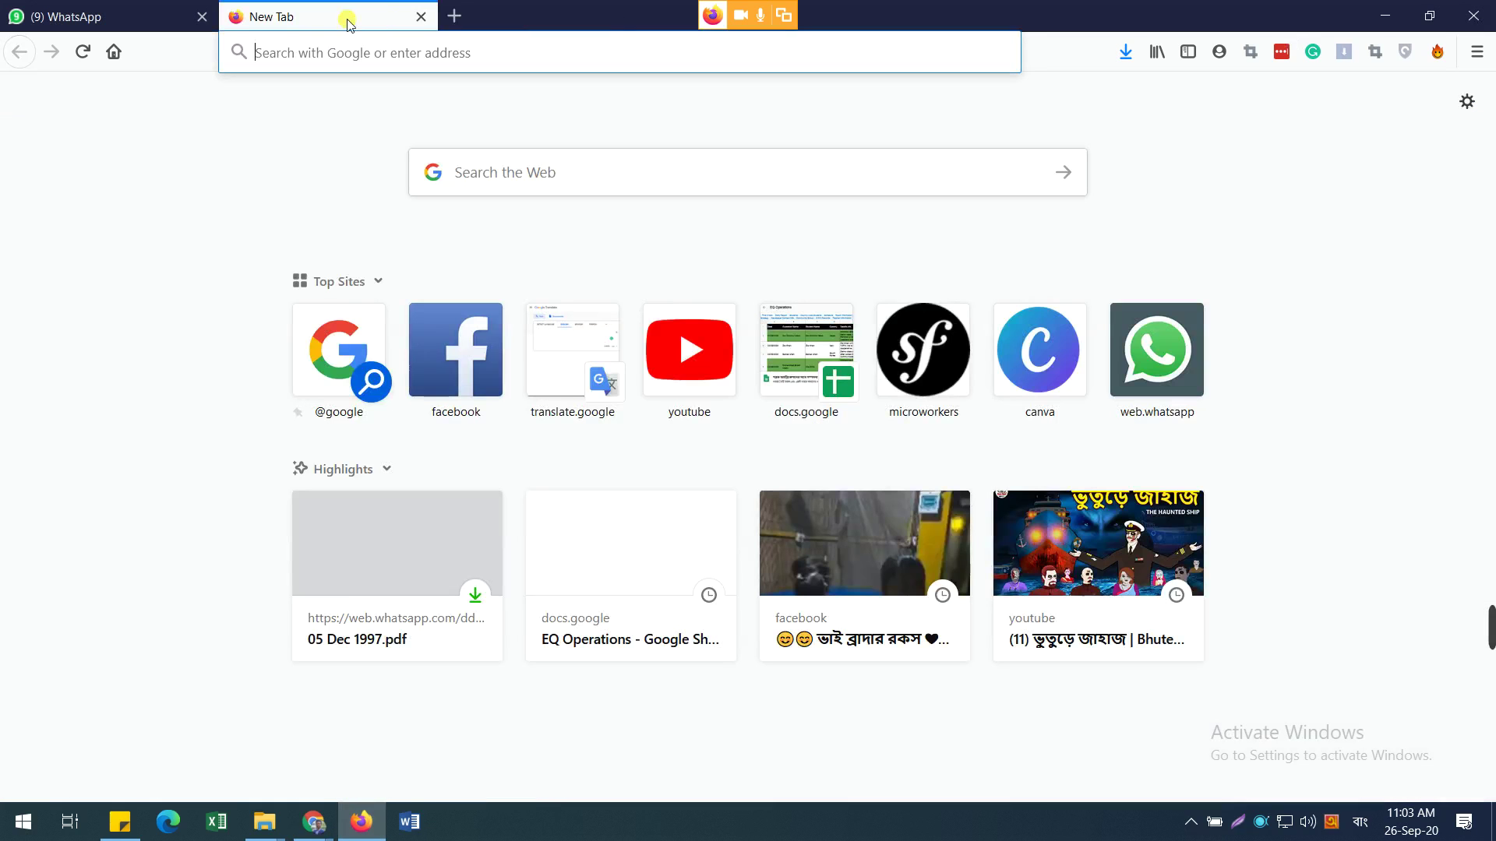
pyautogui.click(1380, 11)
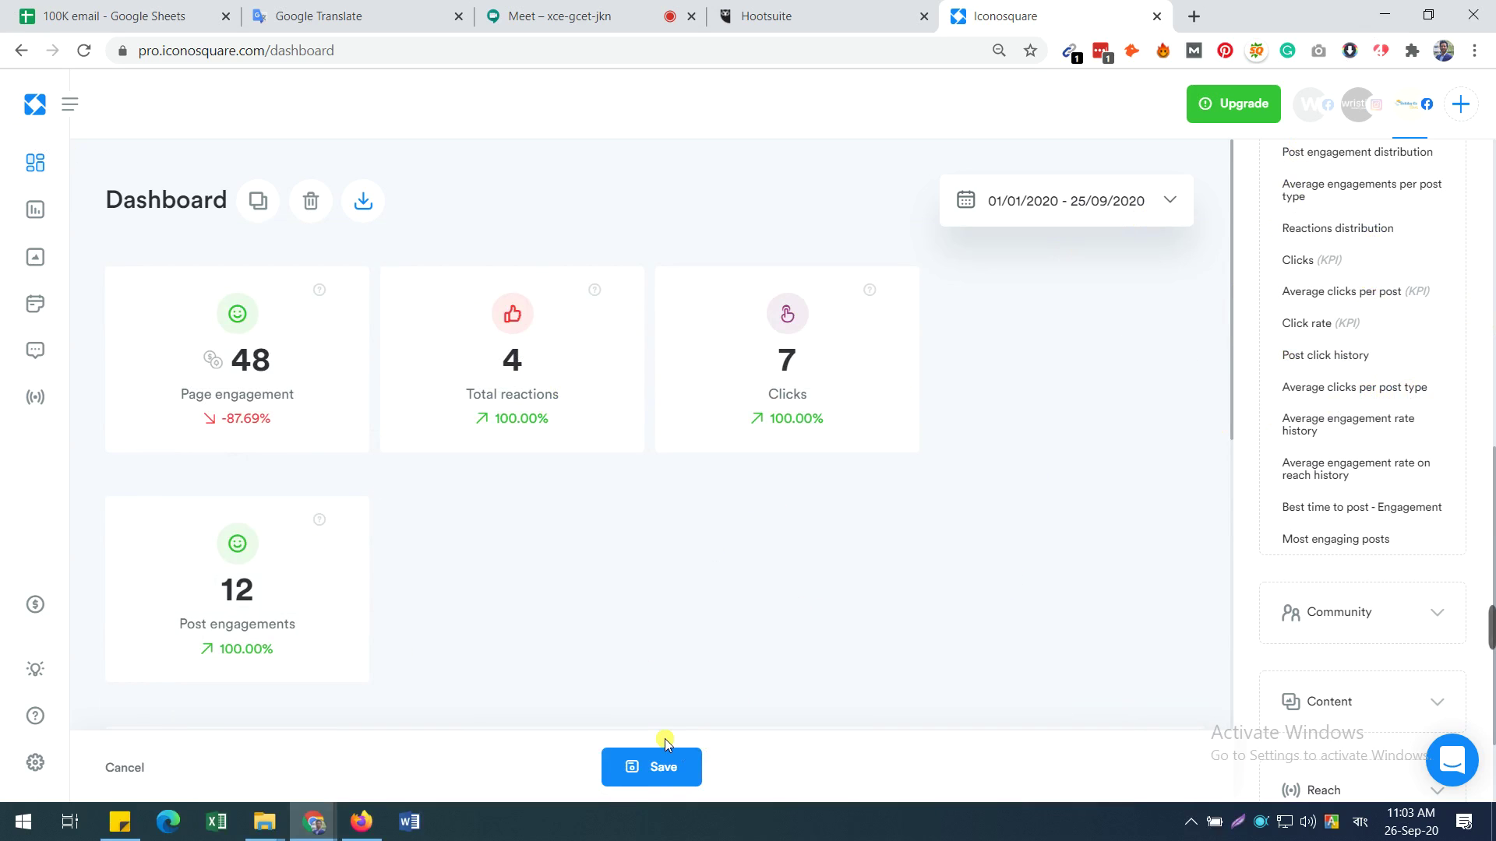
pyautogui.scroll(-2, 664, 743)
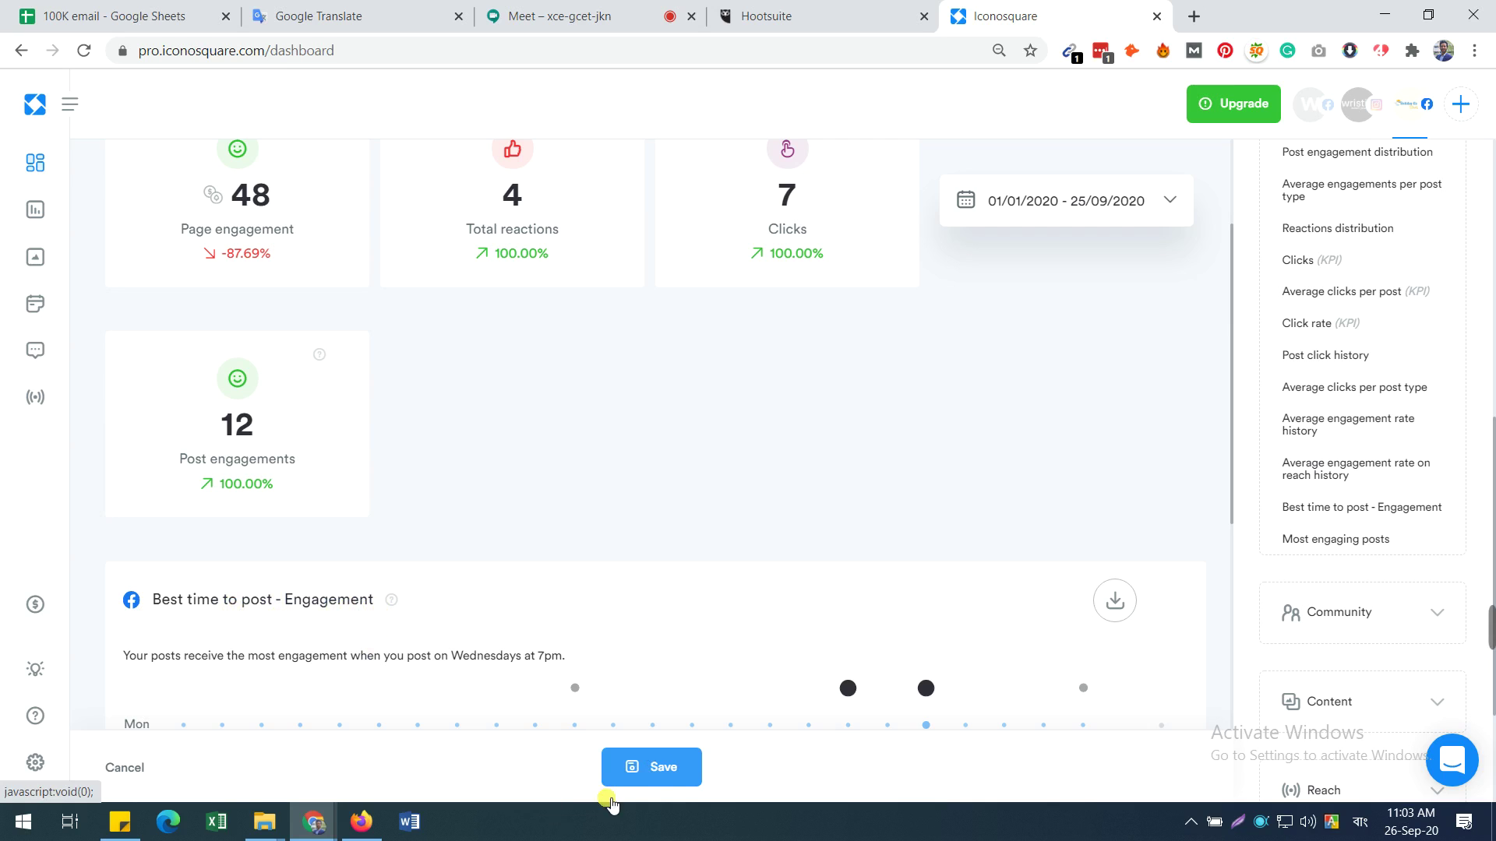
# Step: Save the dashboard and inspect the Wed 7pm point on the Best time to post - Engagement chart
pyautogui.click(653, 775)
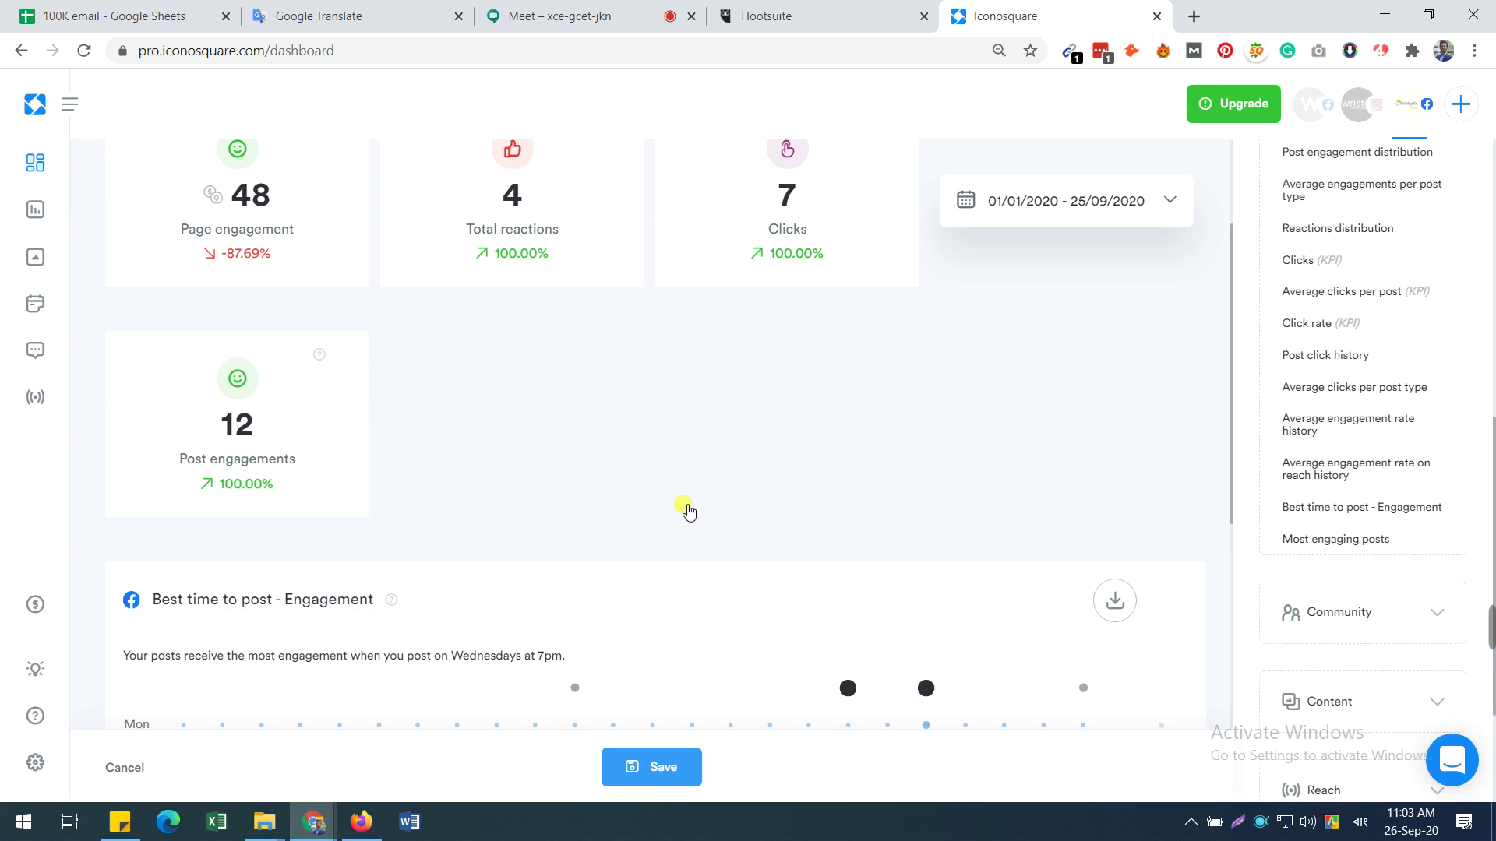
pyautogui.scroll(-3, 689, 512)
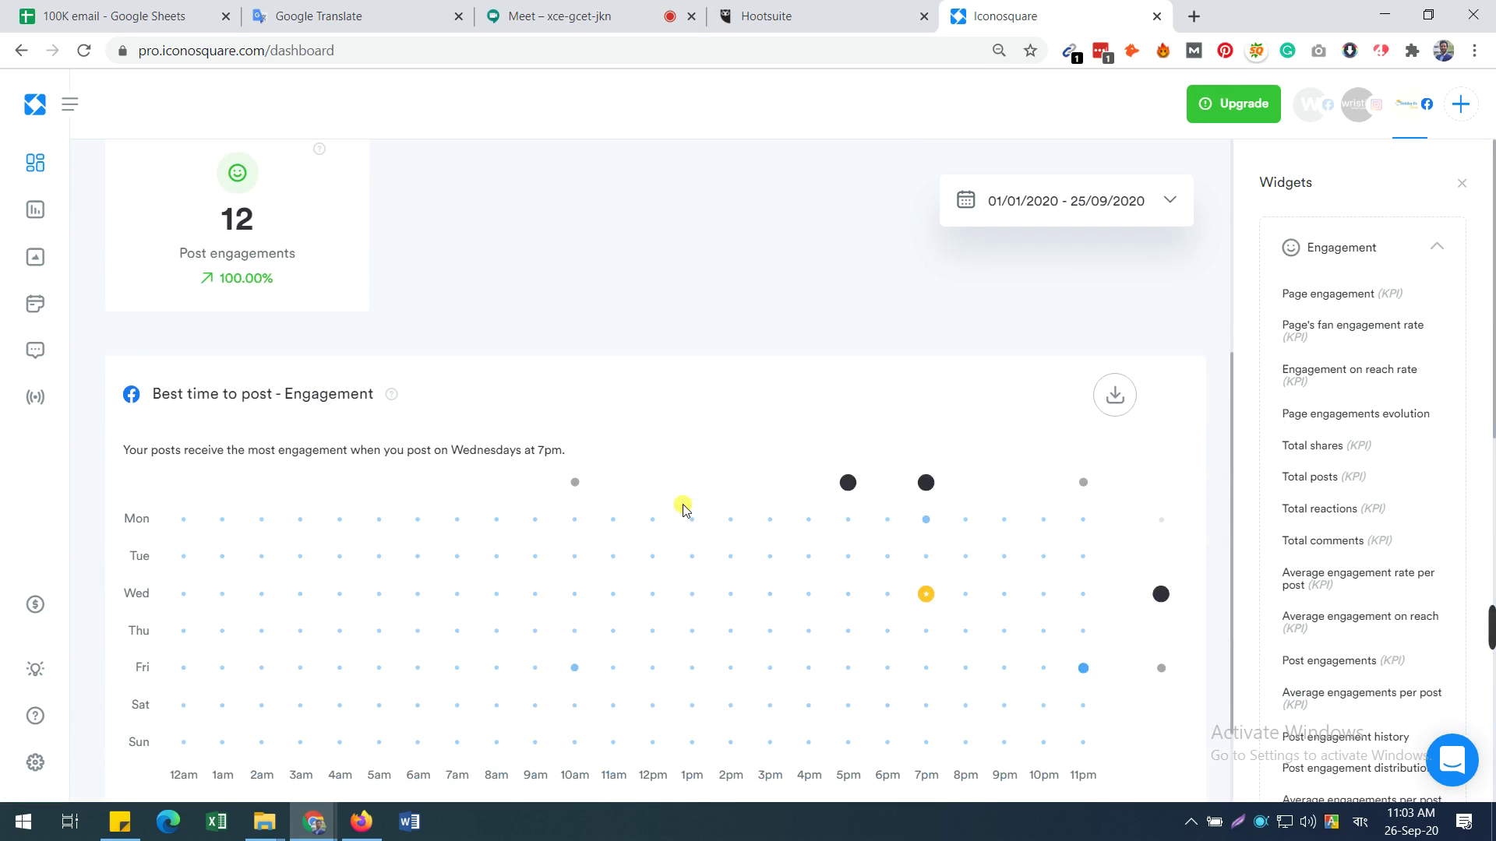
pyautogui.scroll(-2, 681, 512)
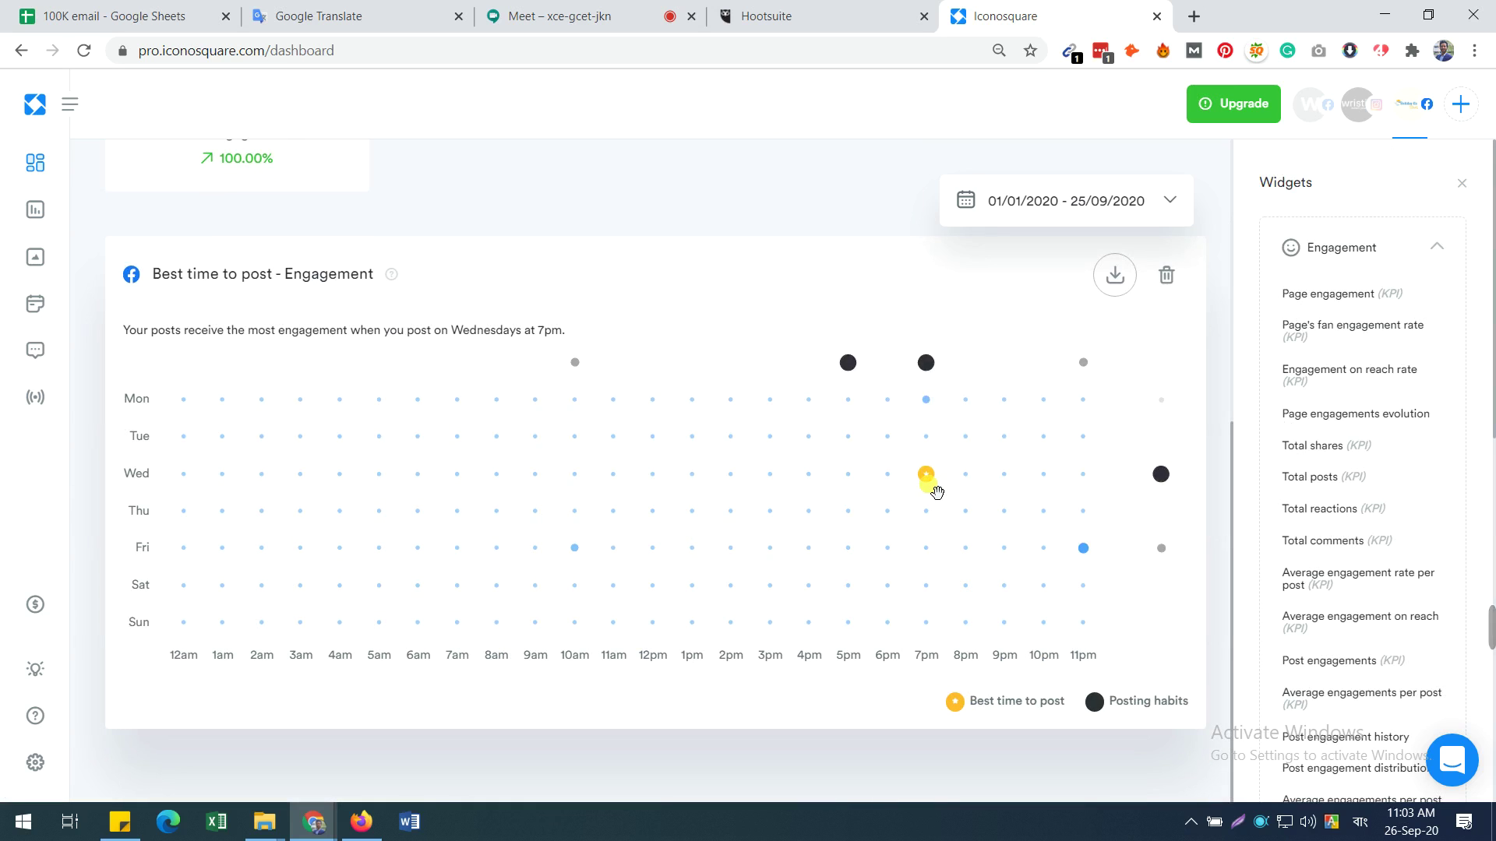
pyautogui.moveTo(933, 484)
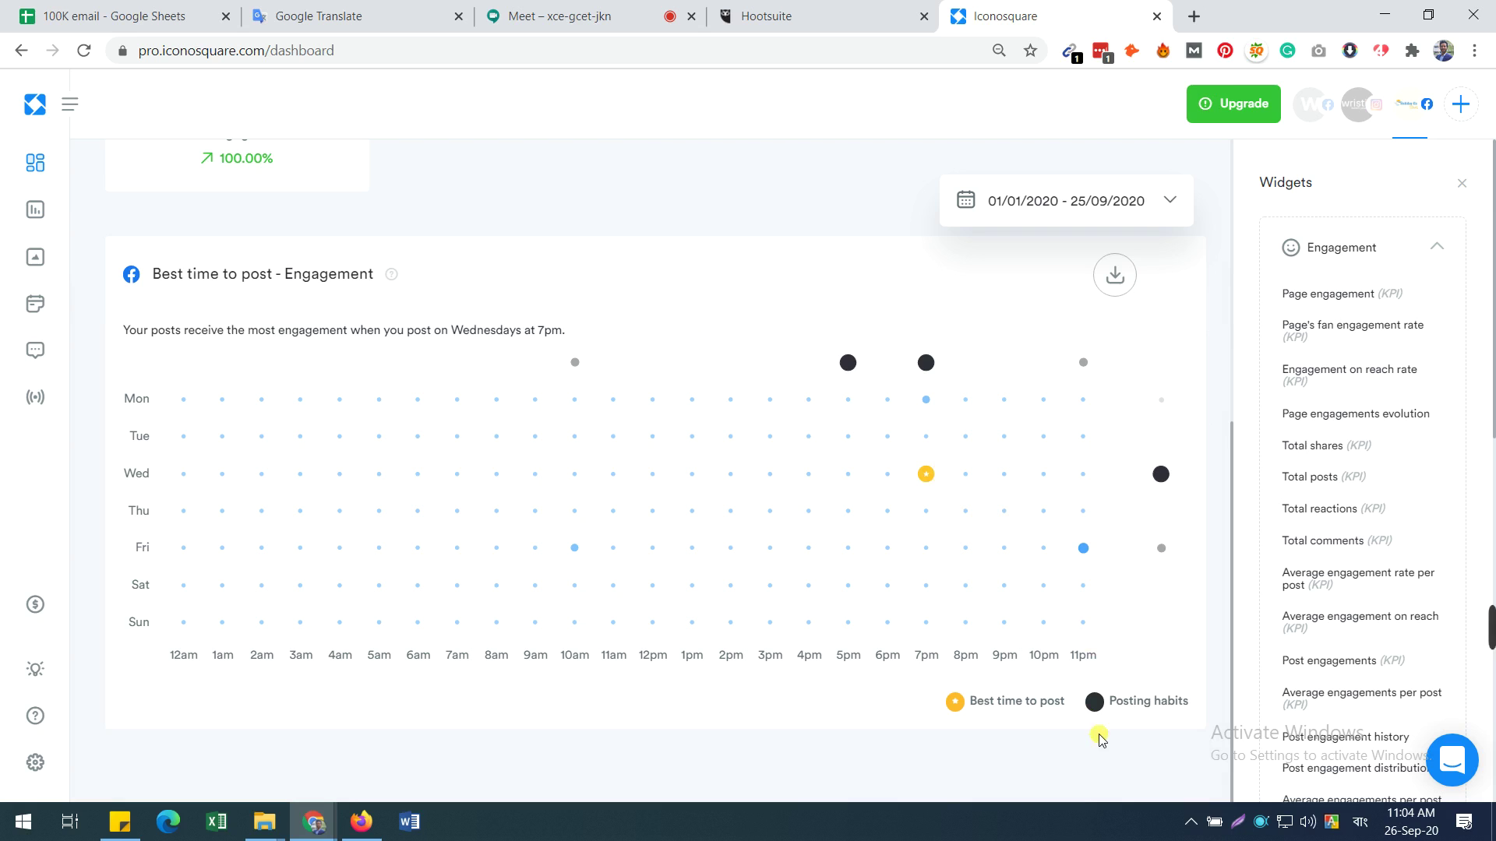
# Step: Switch the dashboard to another connected profile
pyautogui.scroll(6, 703, 591)
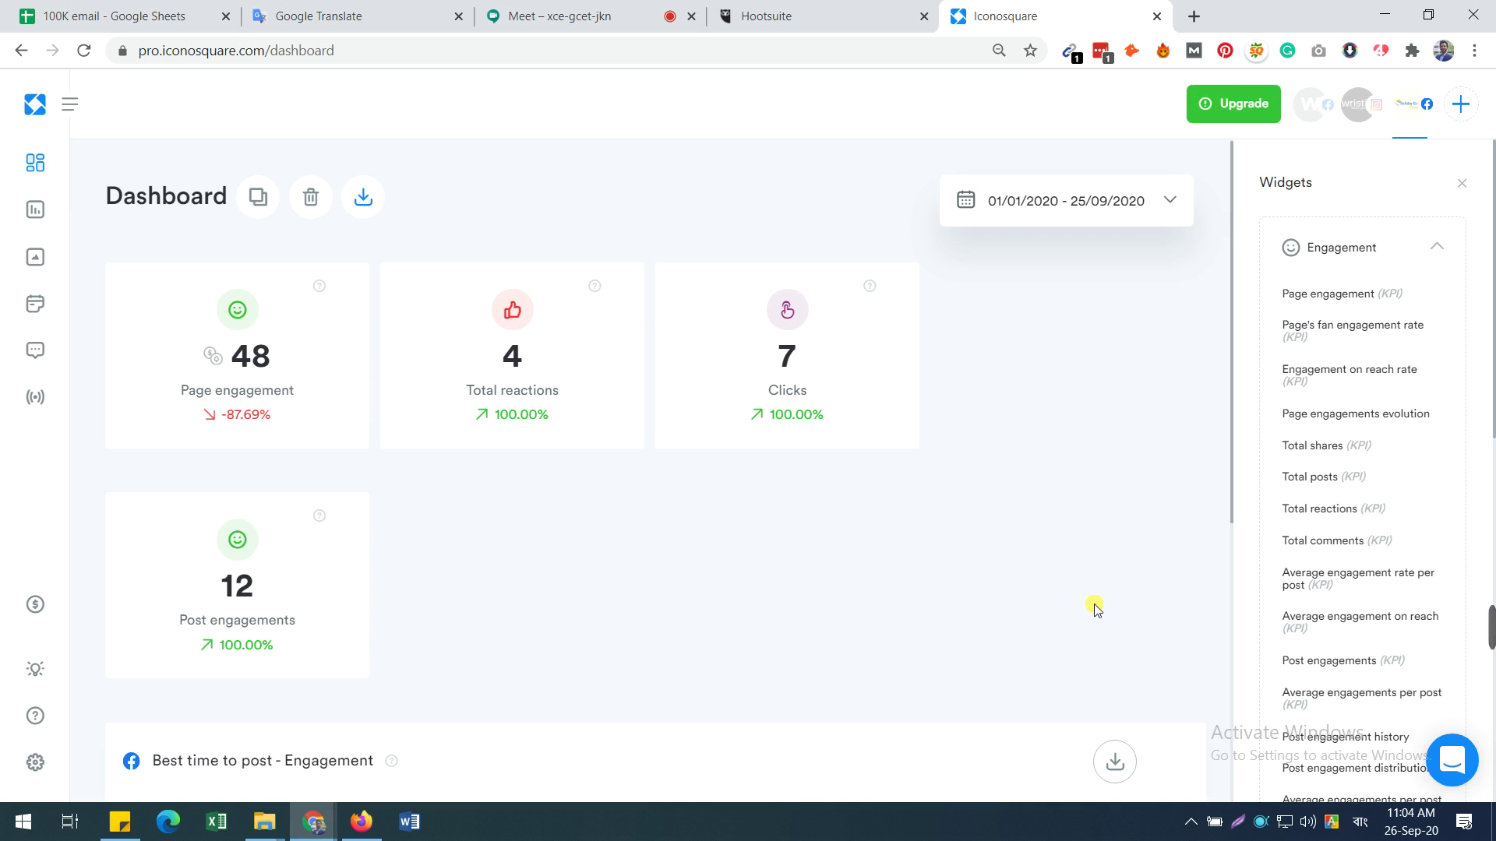
pyautogui.scroll(-6, 1215, 491)
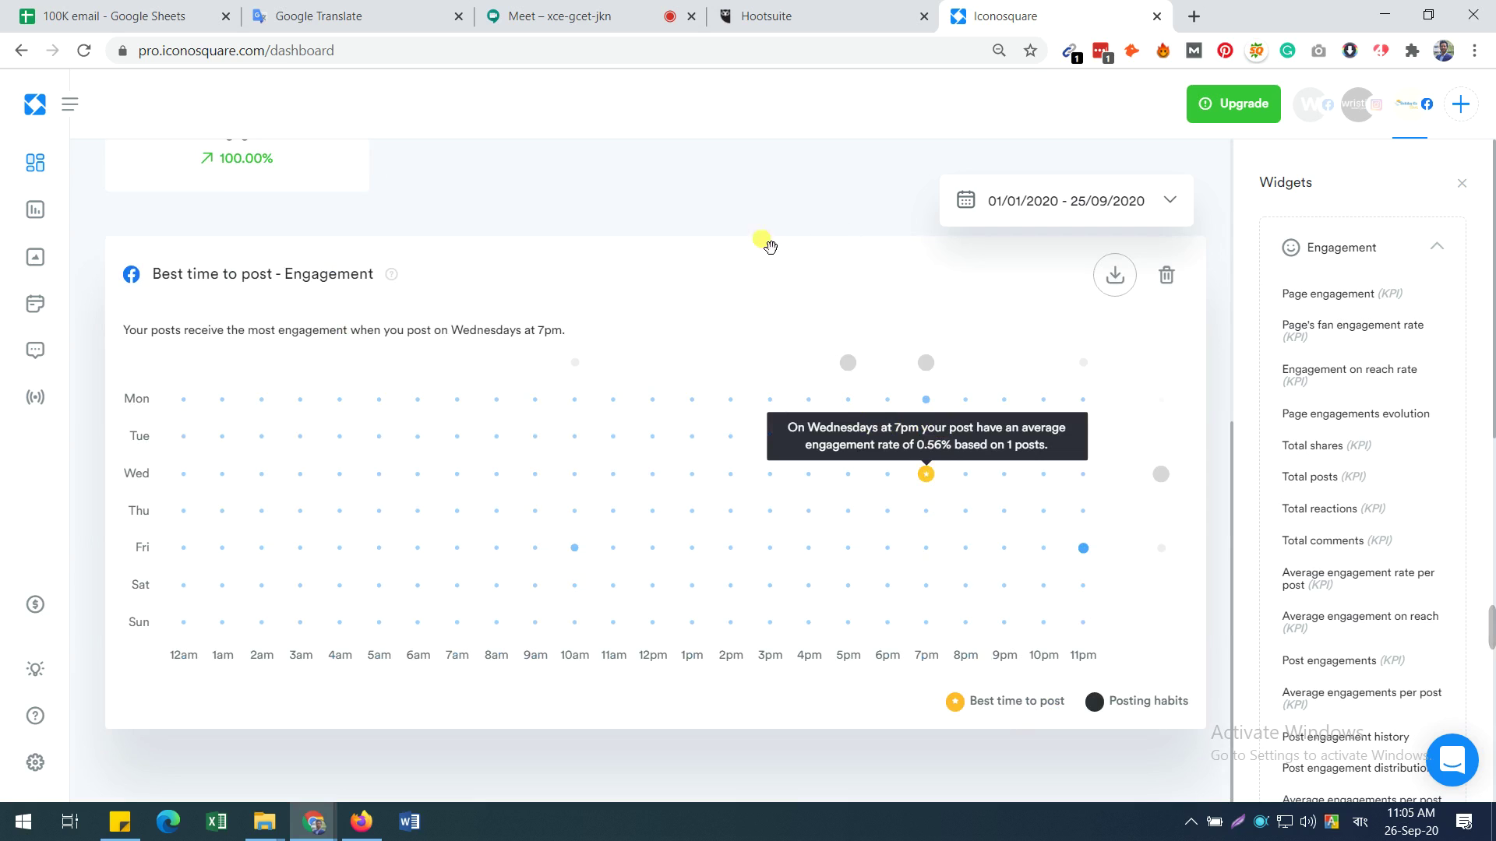
pyautogui.click(1362, 115)
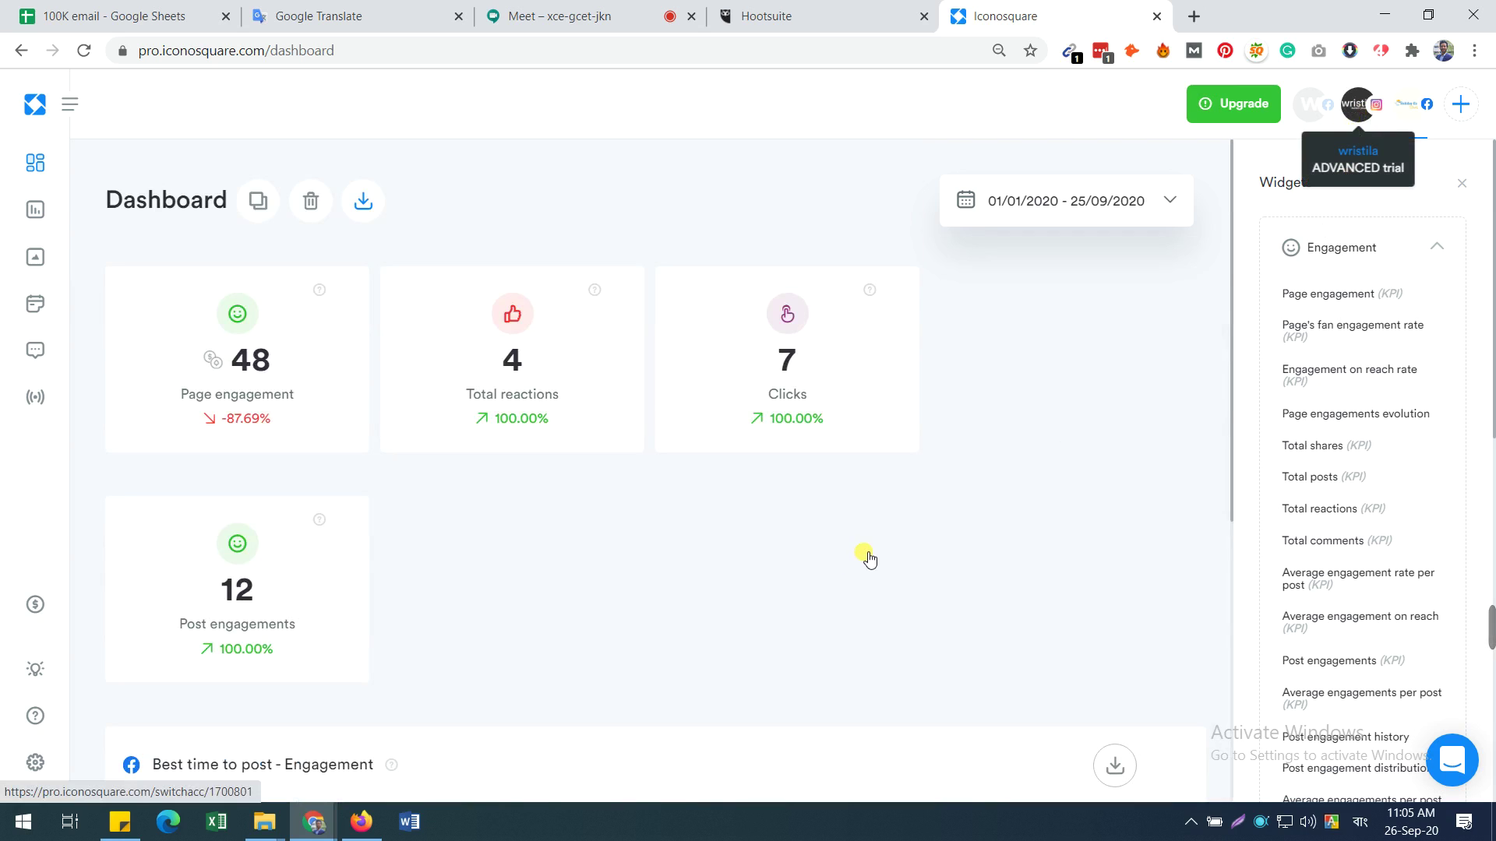
# Step: Close the Hootsuite tab and open the welcome guide's engagement blog post, analytics video and Omnilink tool
pyautogui.middleClick(818, 14)
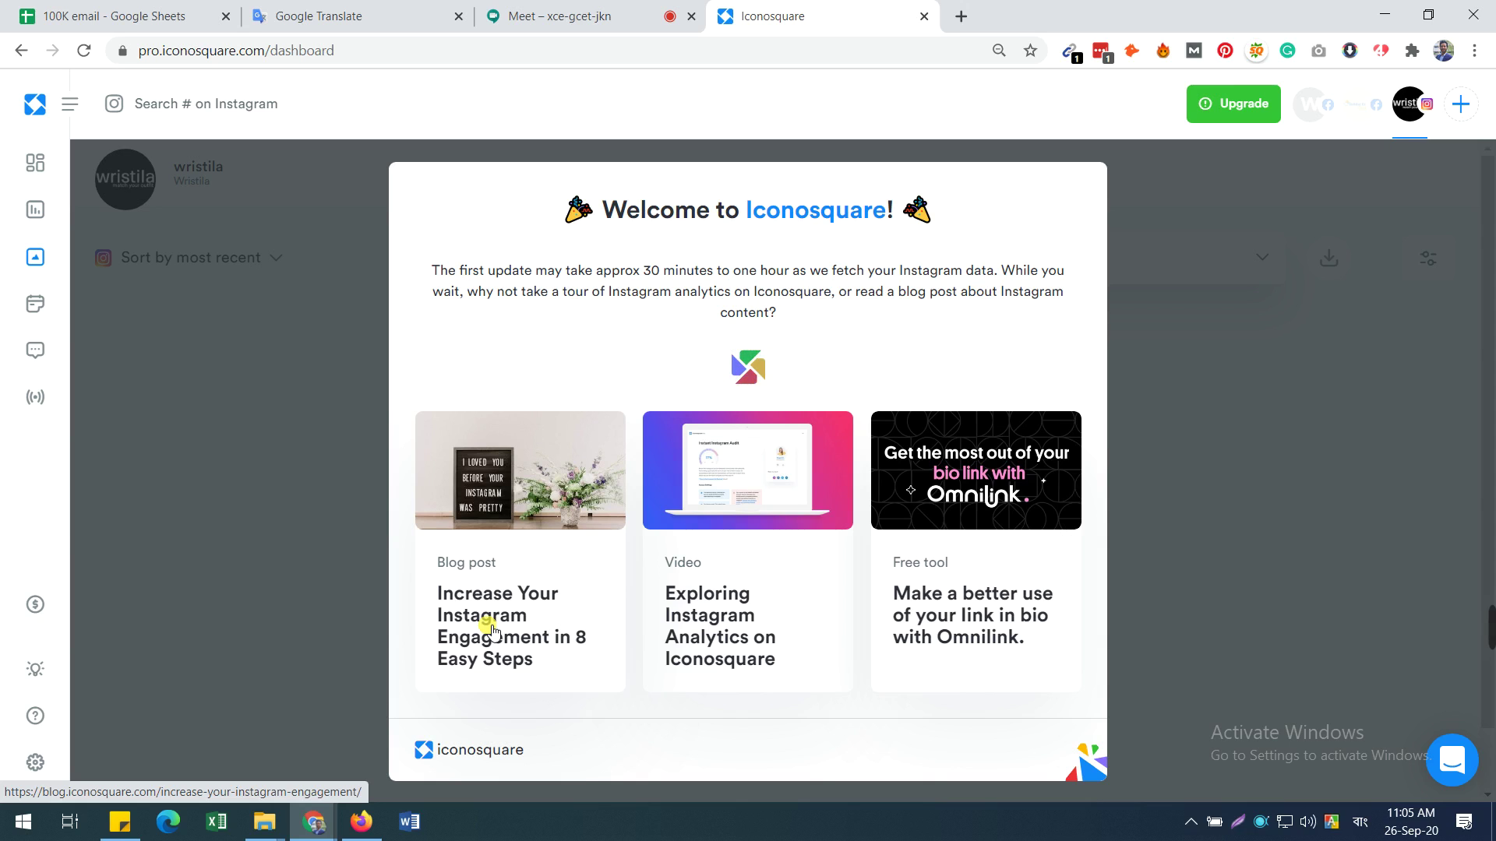
pyautogui.keyDown('ctrl'); pyautogui.click(487, 628); pyautogui.keyUp('ctrl')
pyautogui.keyDown('ctrl'); pyautogui.click(711, 631); pyautogui.keyUp('ctrl')
pyautogui.keyDown('ctrl'); pyautogui.click(900, 627); pyautogui.keyUp('ctrl')
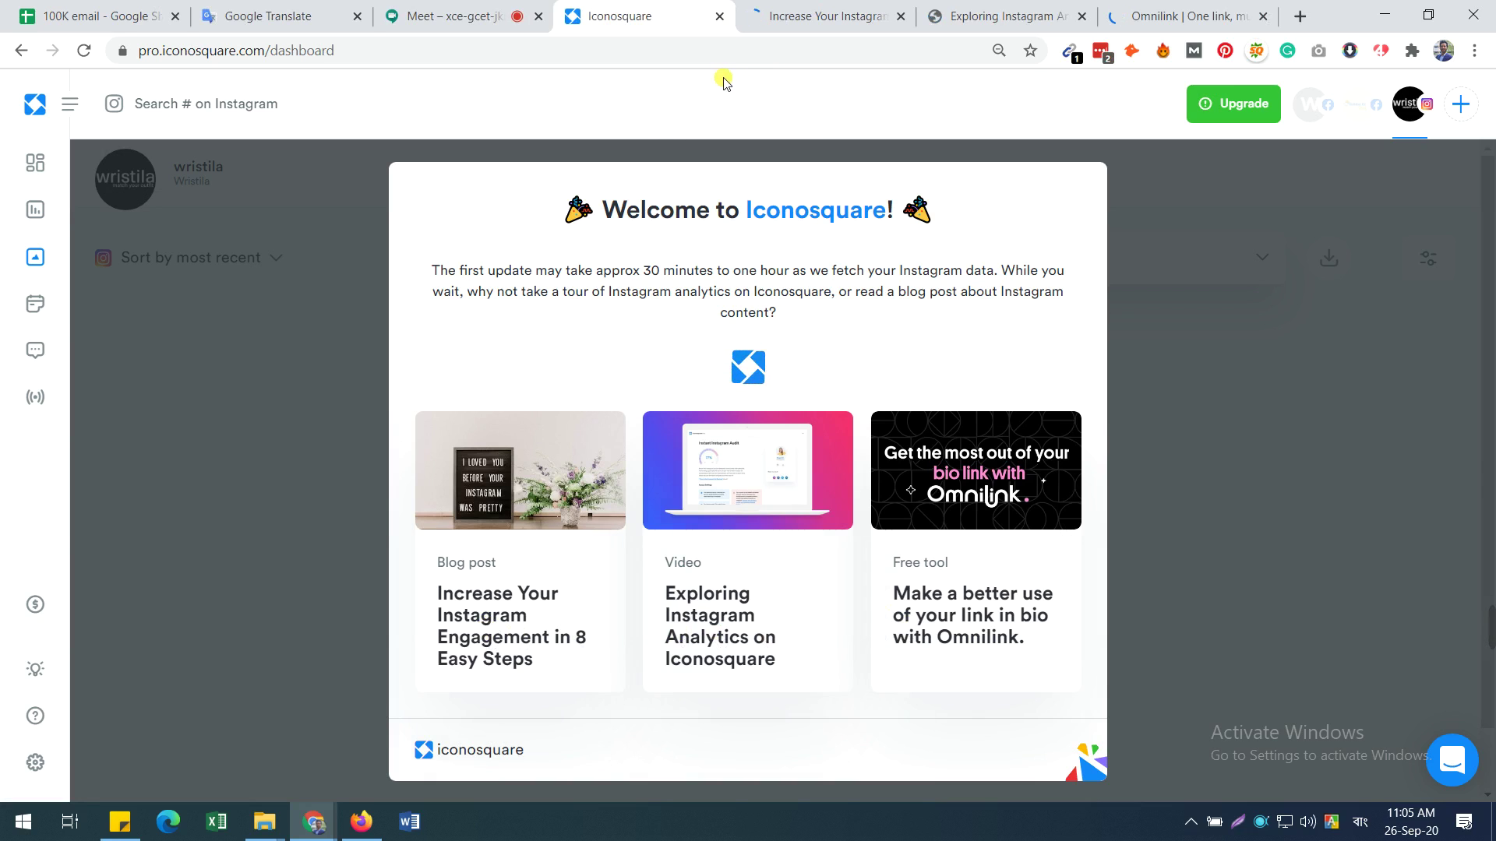
# Step: Close the three welcome-guide tabs and expand Publishing in the sidebar
pyautogui.middleClick(802, 18)
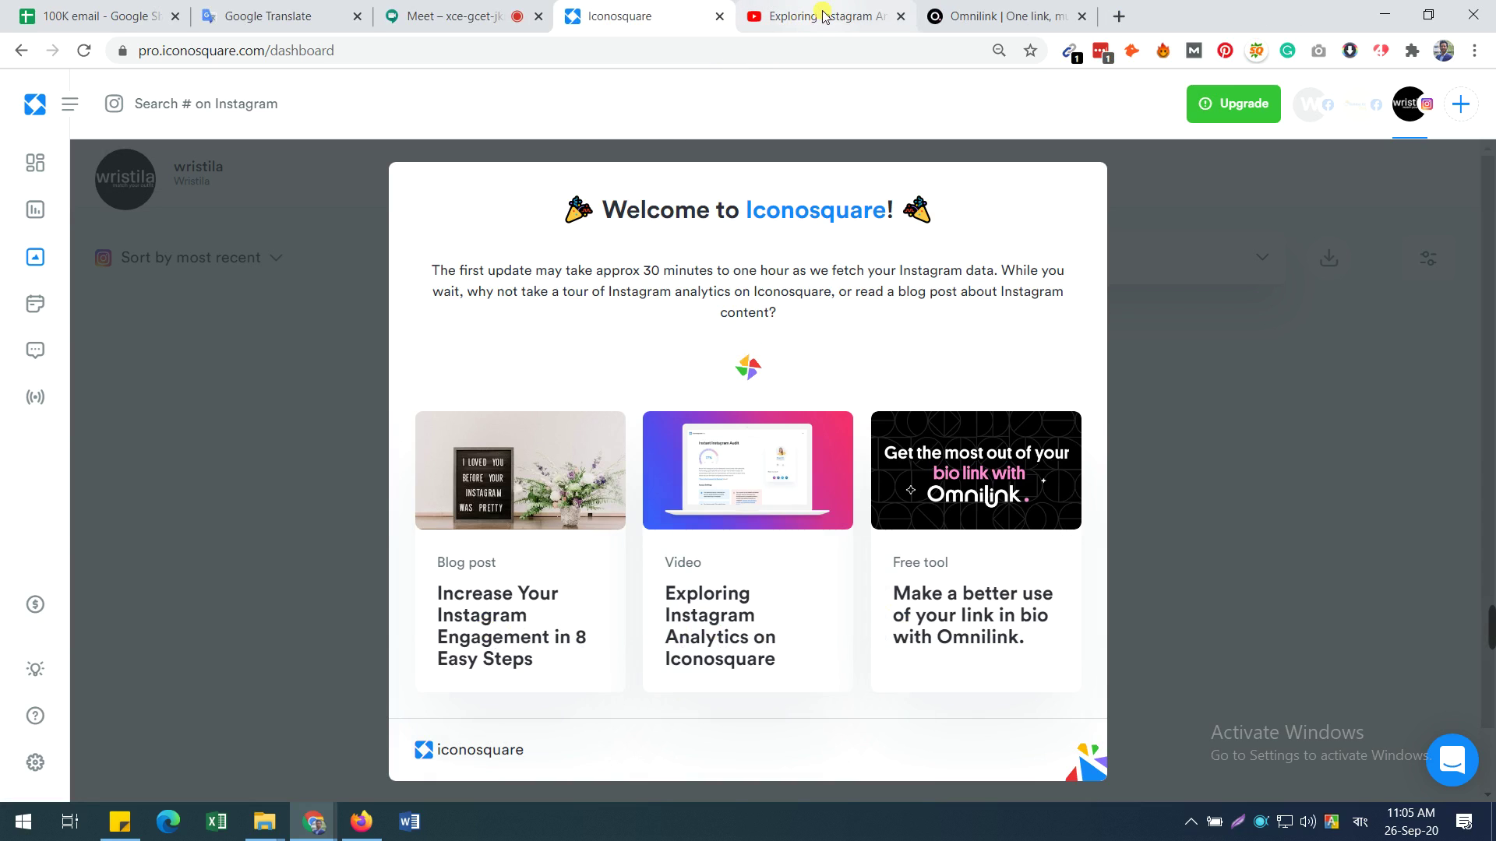
pyautogui.middleClick(824, 16)
pyautogui.middleClick(824, 16)
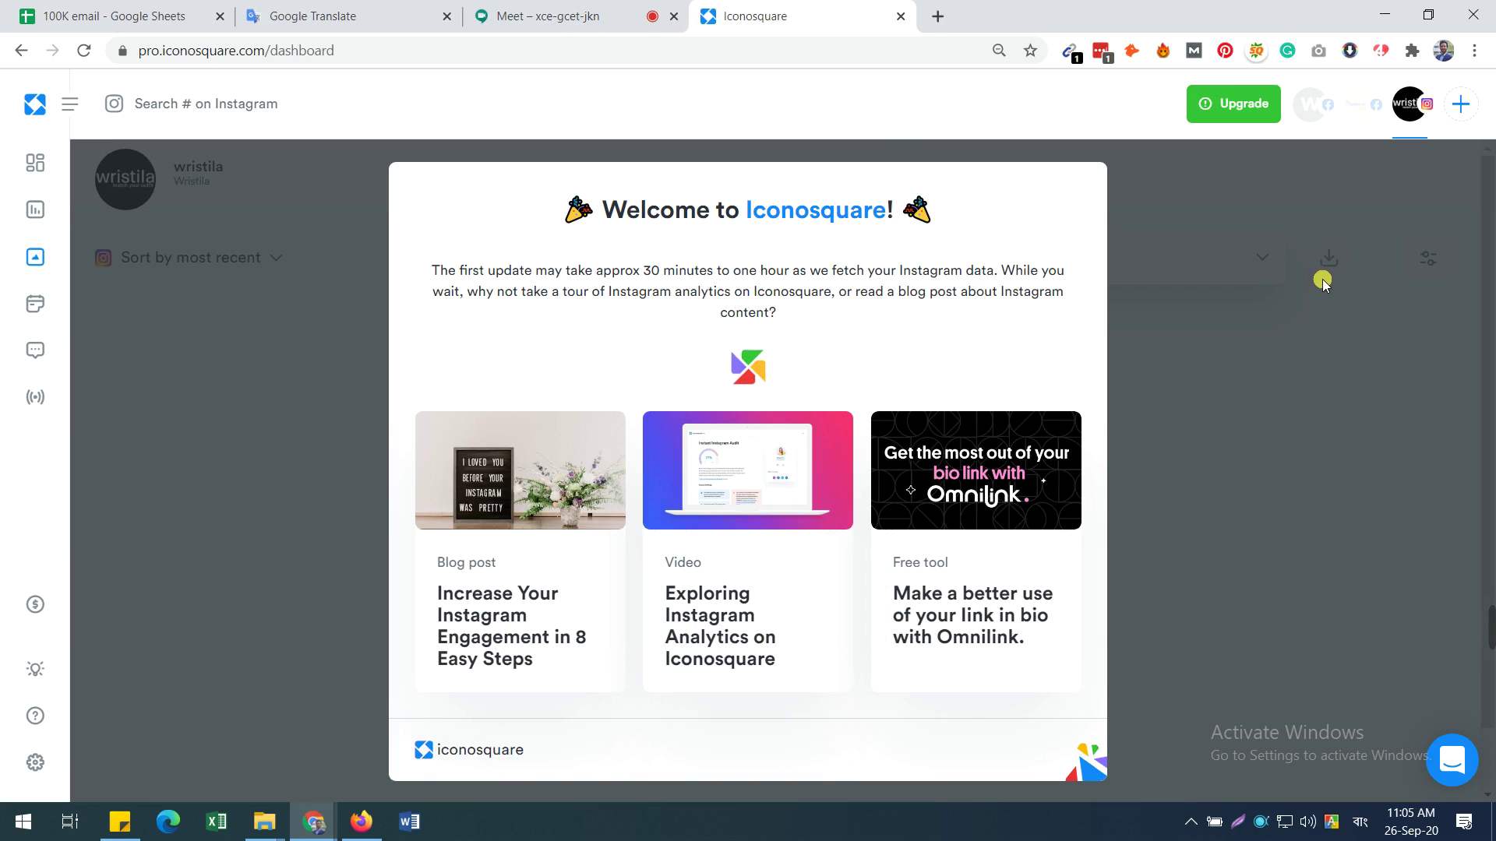
pyautogui.moveTo(47, 168)
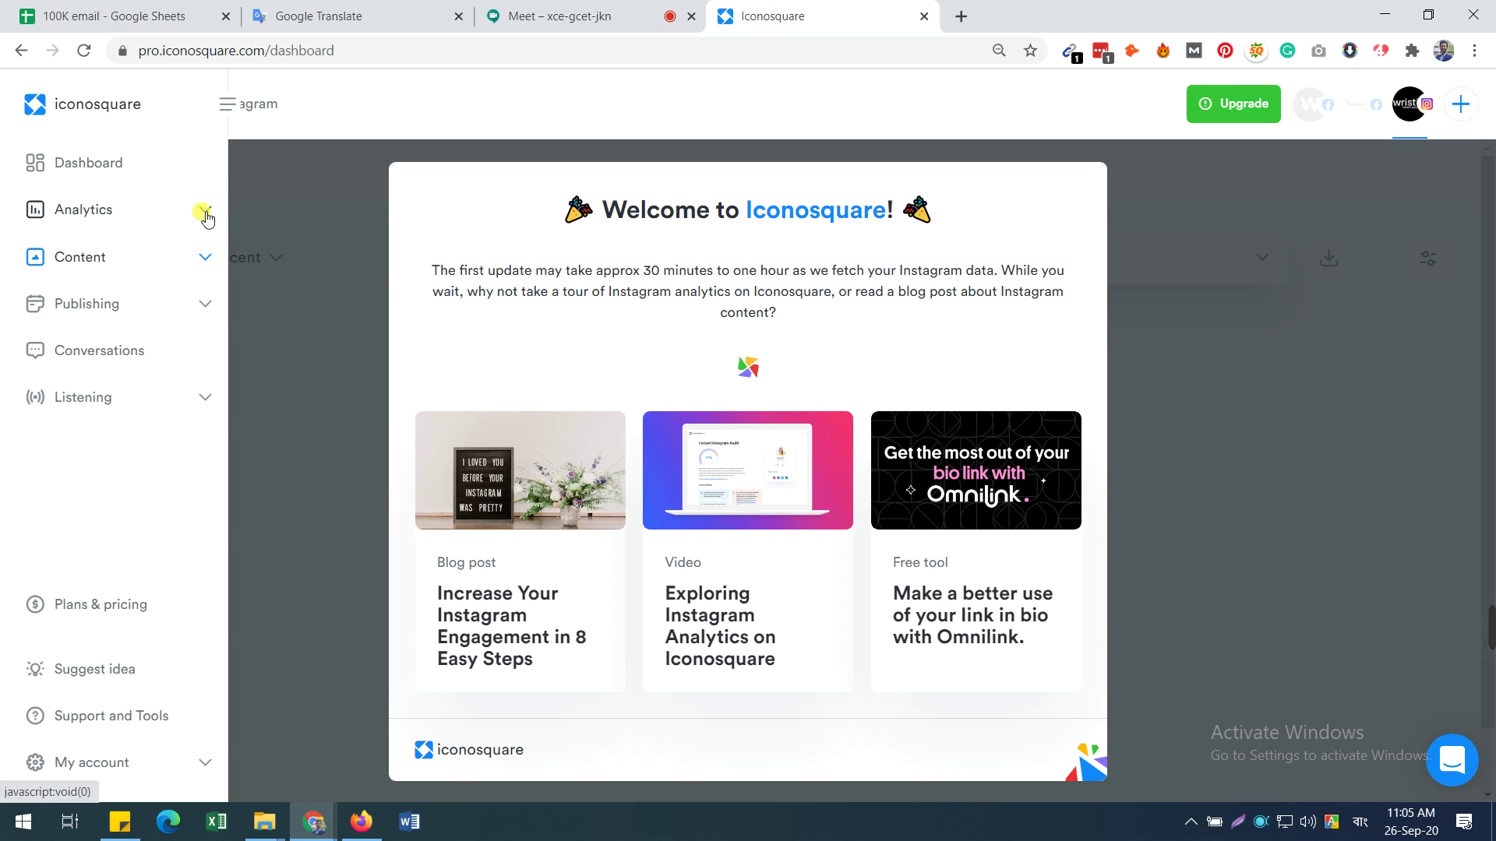
pyautogui.click(206, 308)
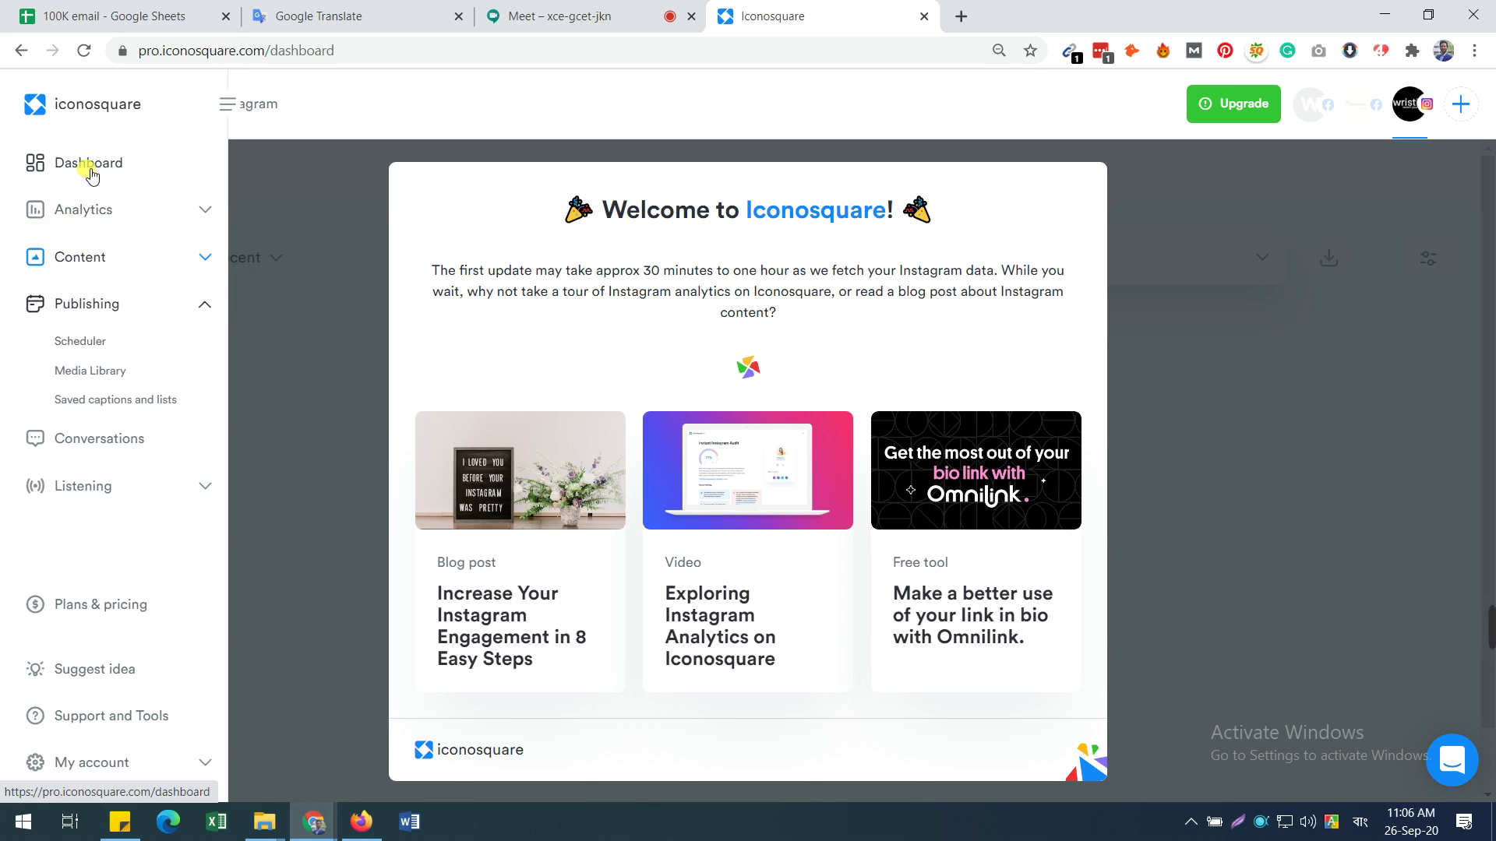
# Step: Expand Analytics and Content in the sidebar and view the Conversations page
pyautogui.click(201, 212)
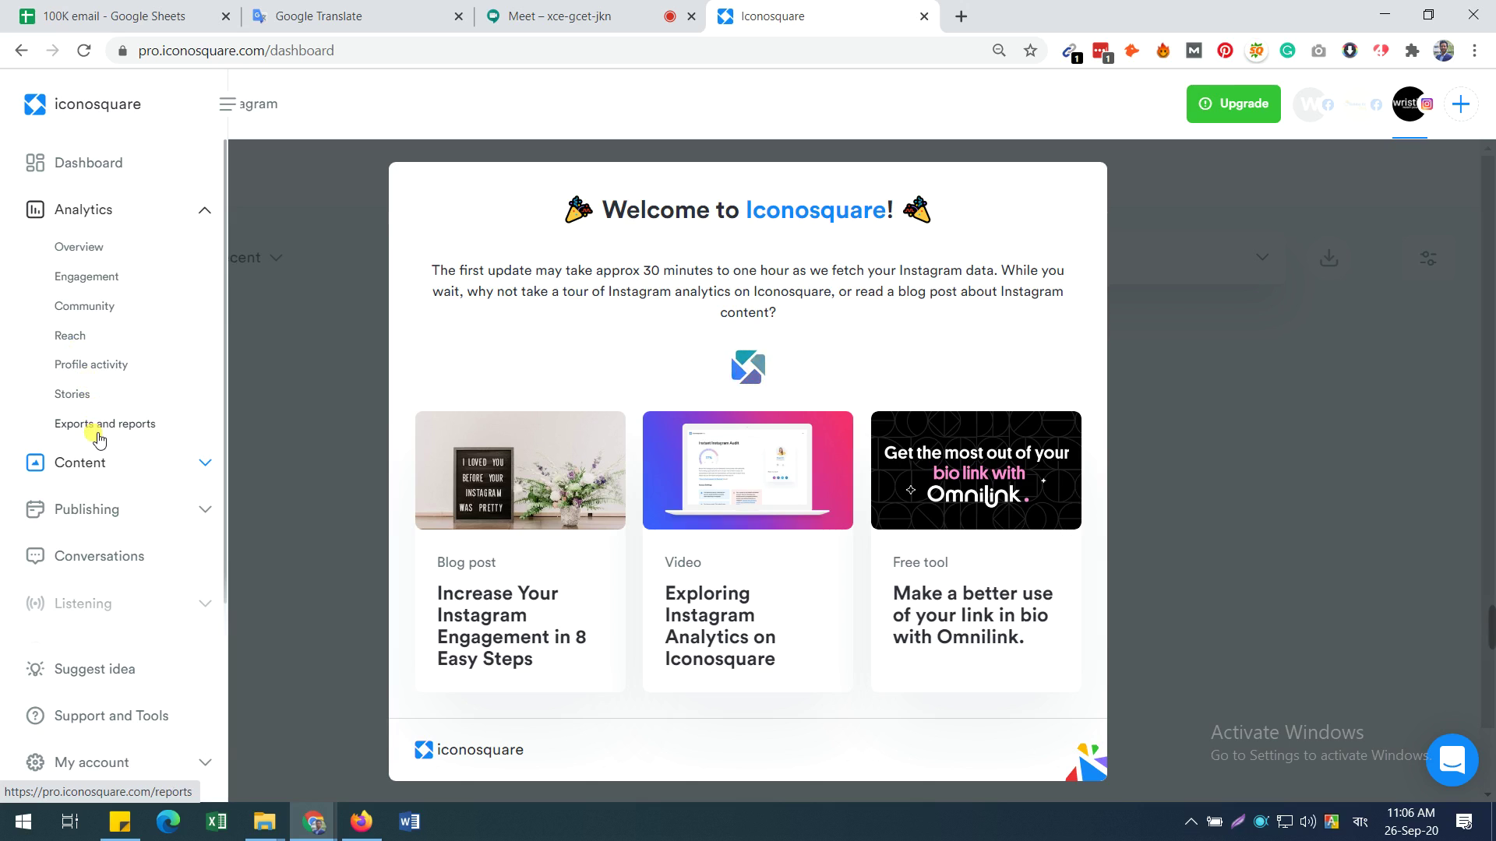
pyautogui.click(202, 464)
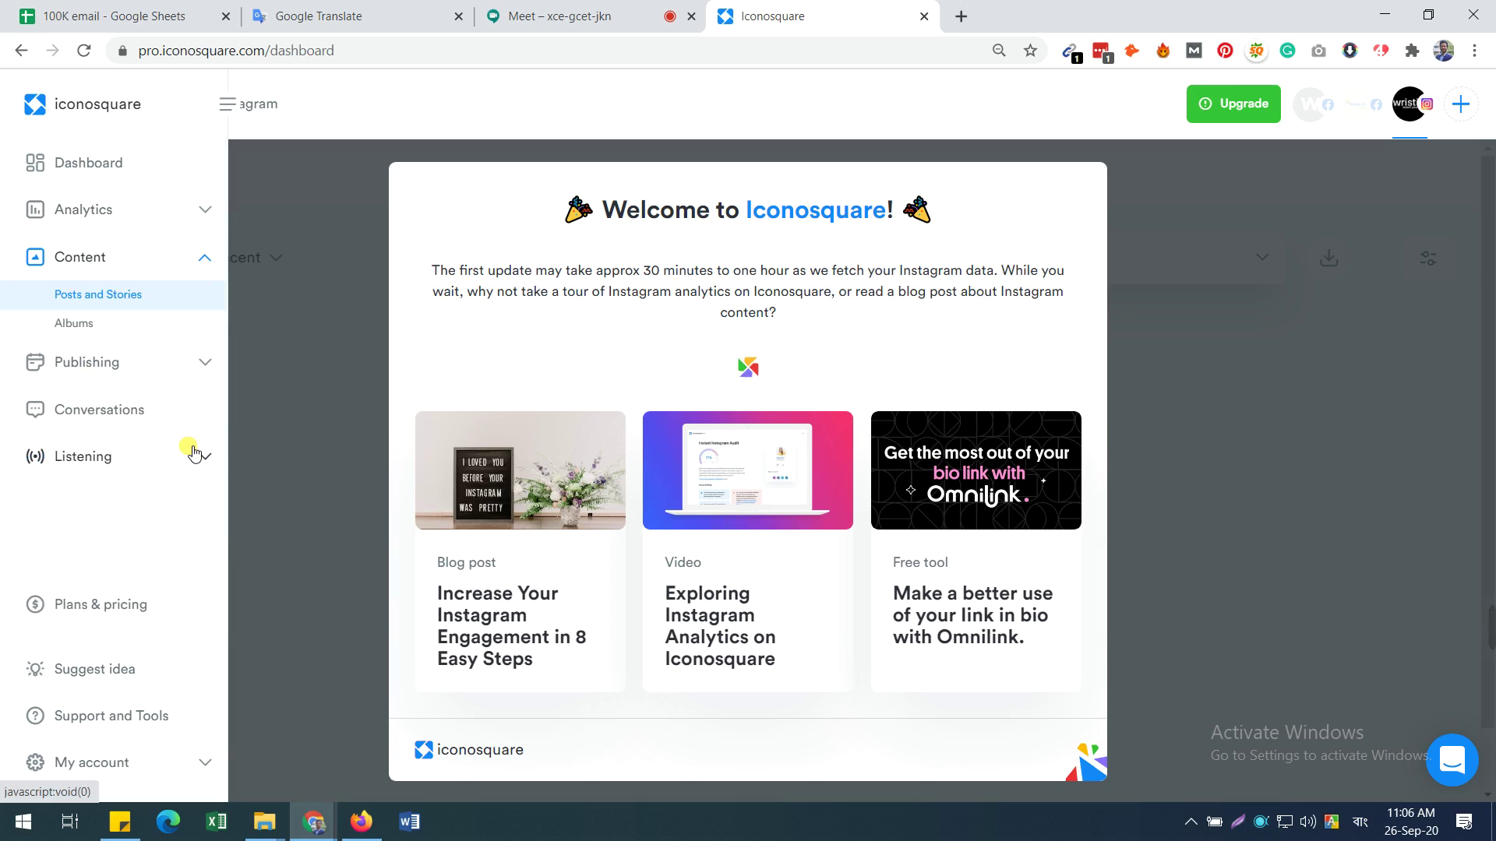
pyautogui.click(116, 410)
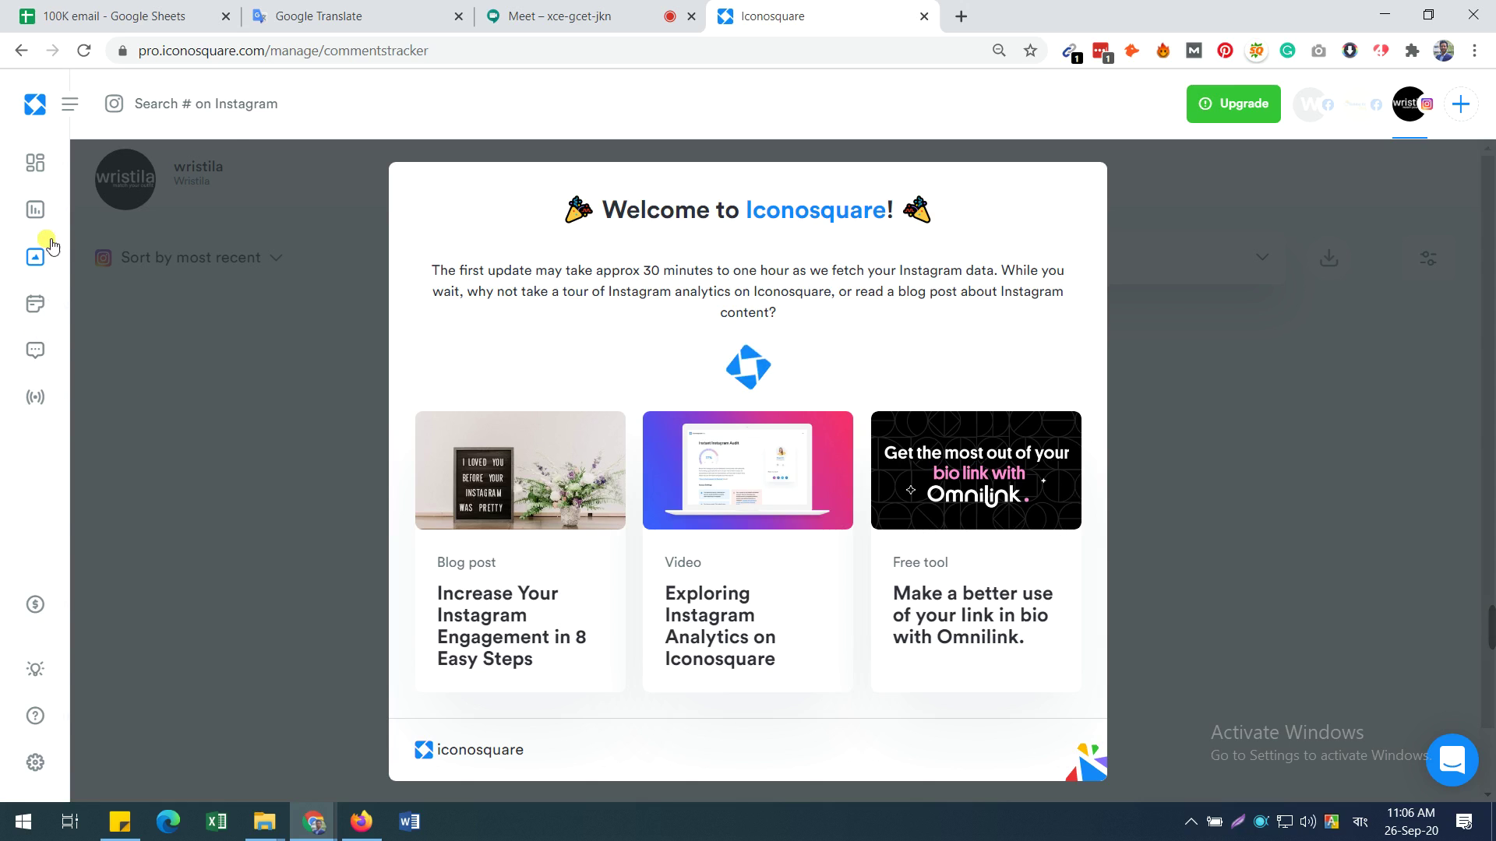
# Step: Go to the Scheduler page under Publishing and switch it to another connected profile
pyautogui.moveTo(46, 253)
pyautogui.click(204, 266)
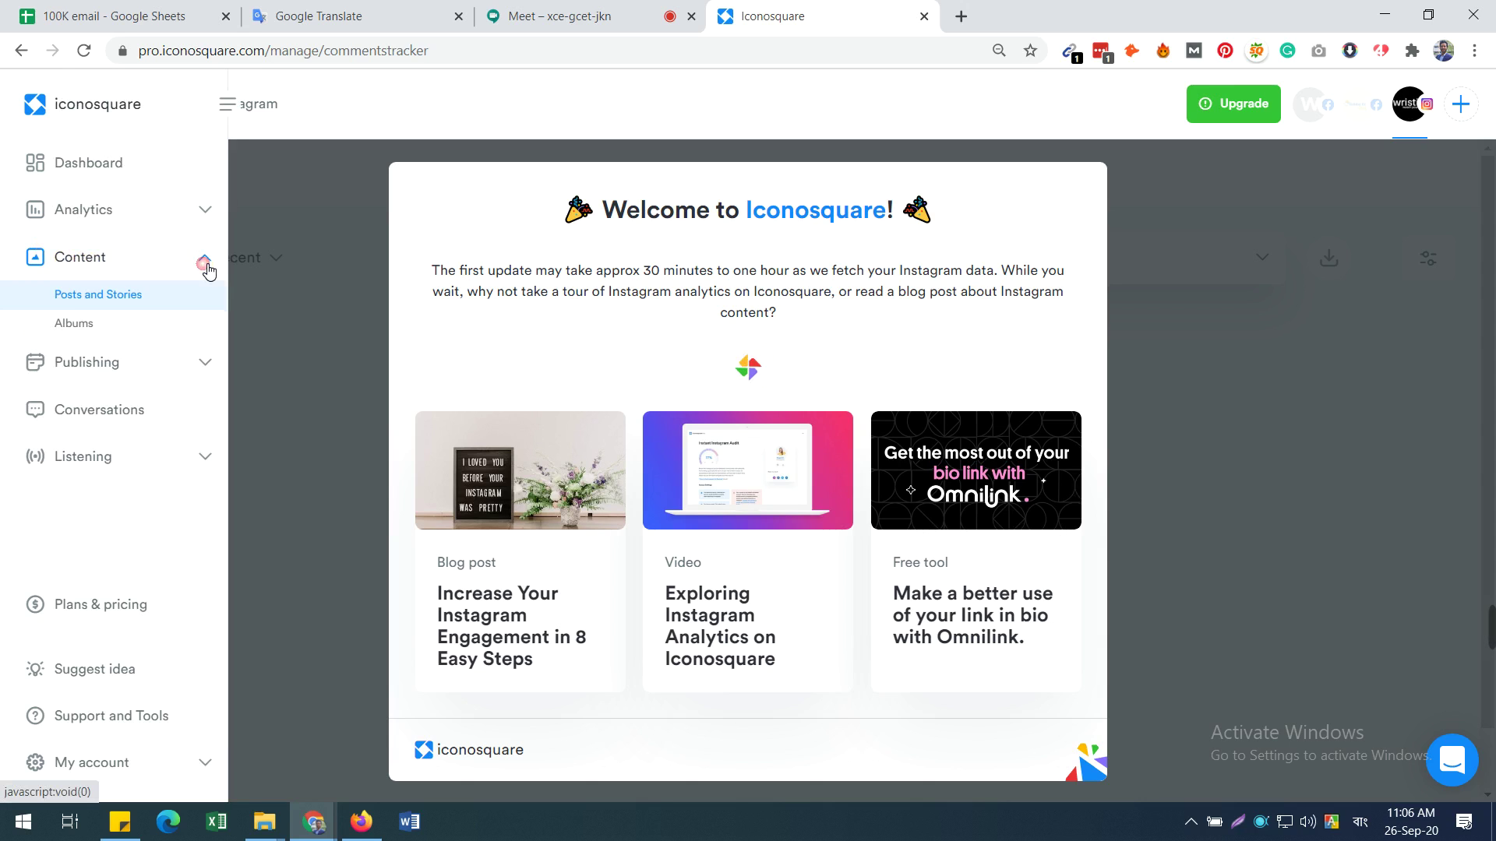
pyautogui.click(196, 371)
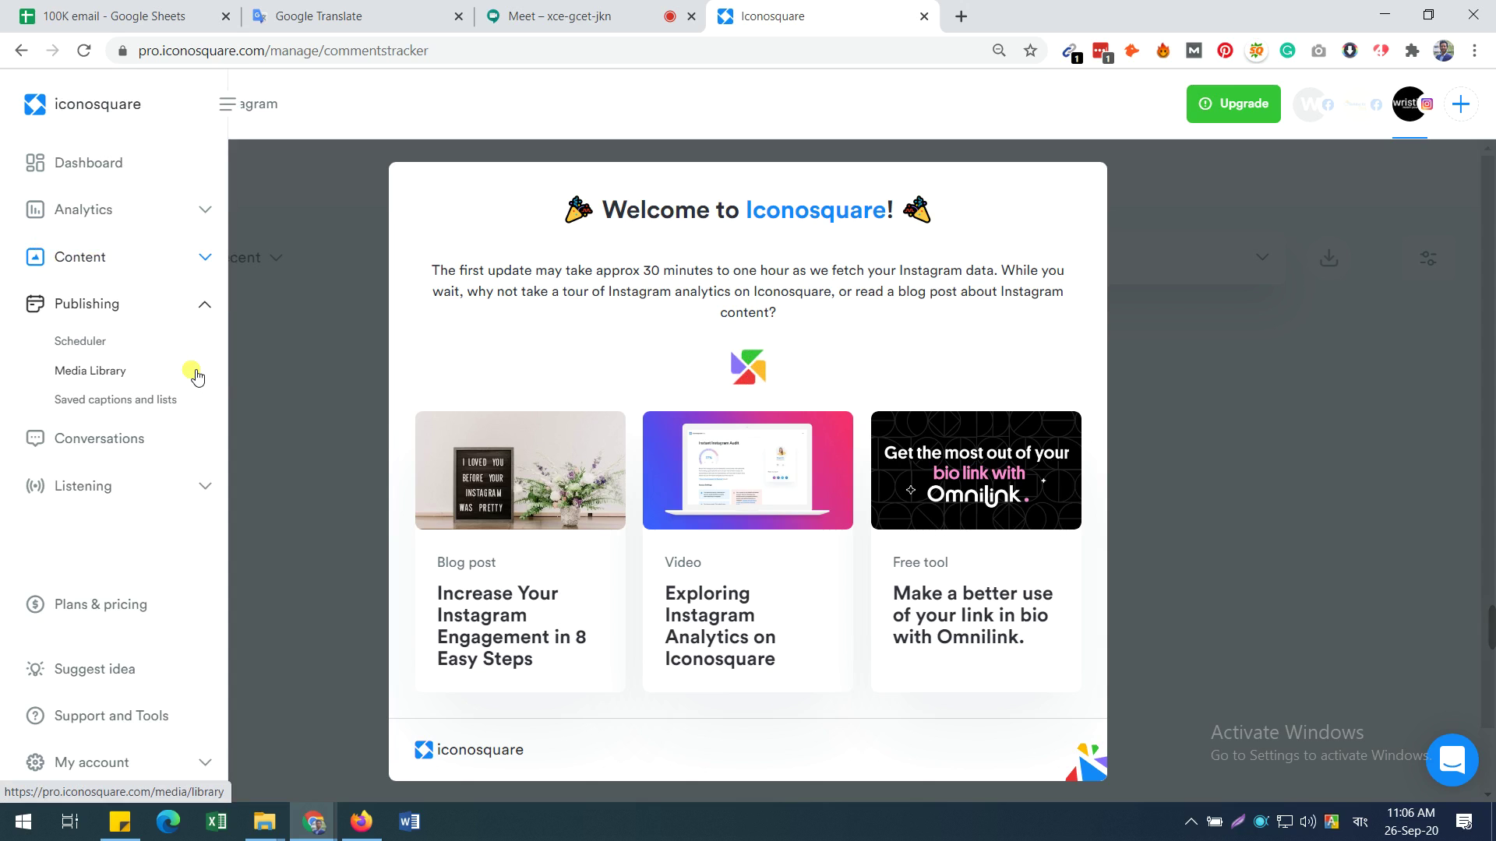
pyautogui.click(82, 342)
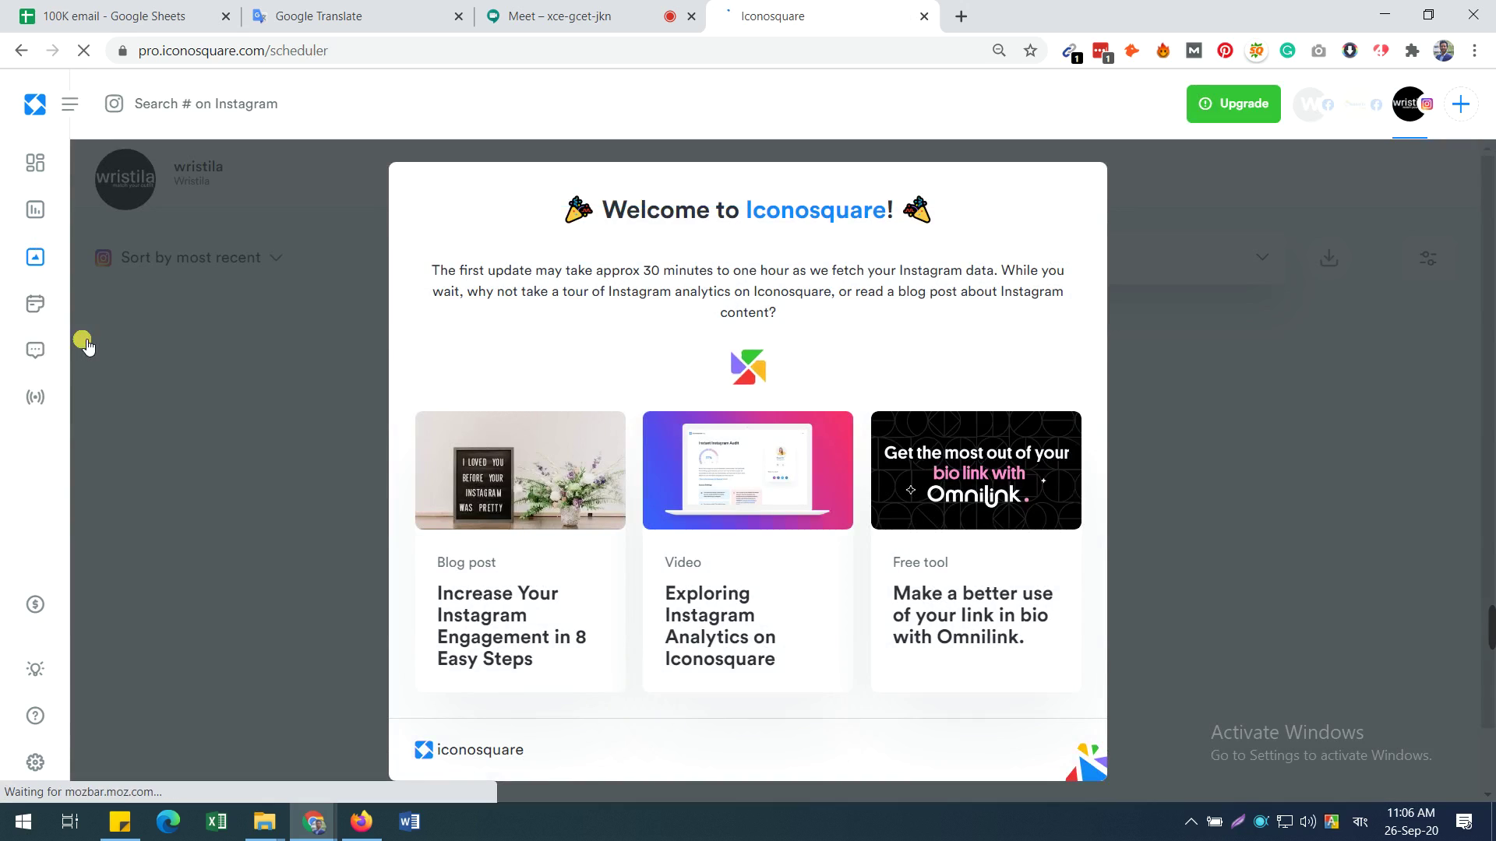
pyautogui.click(1356, 109)
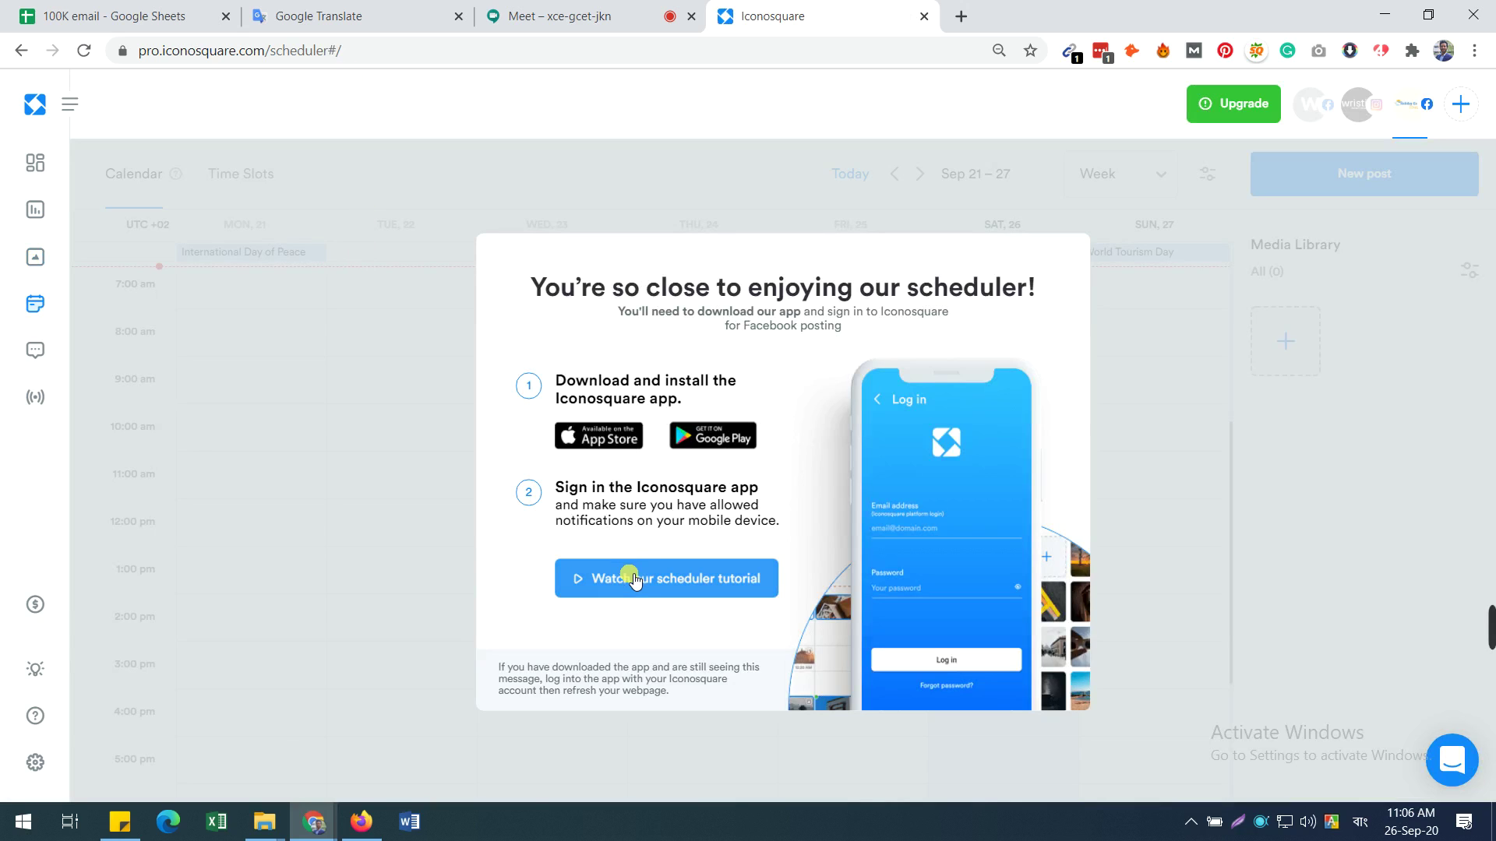
# Step: Open 'Watch our scheduler tutorial' and launch the tutorial video on YouTube
pyautogui.click(635, 581)
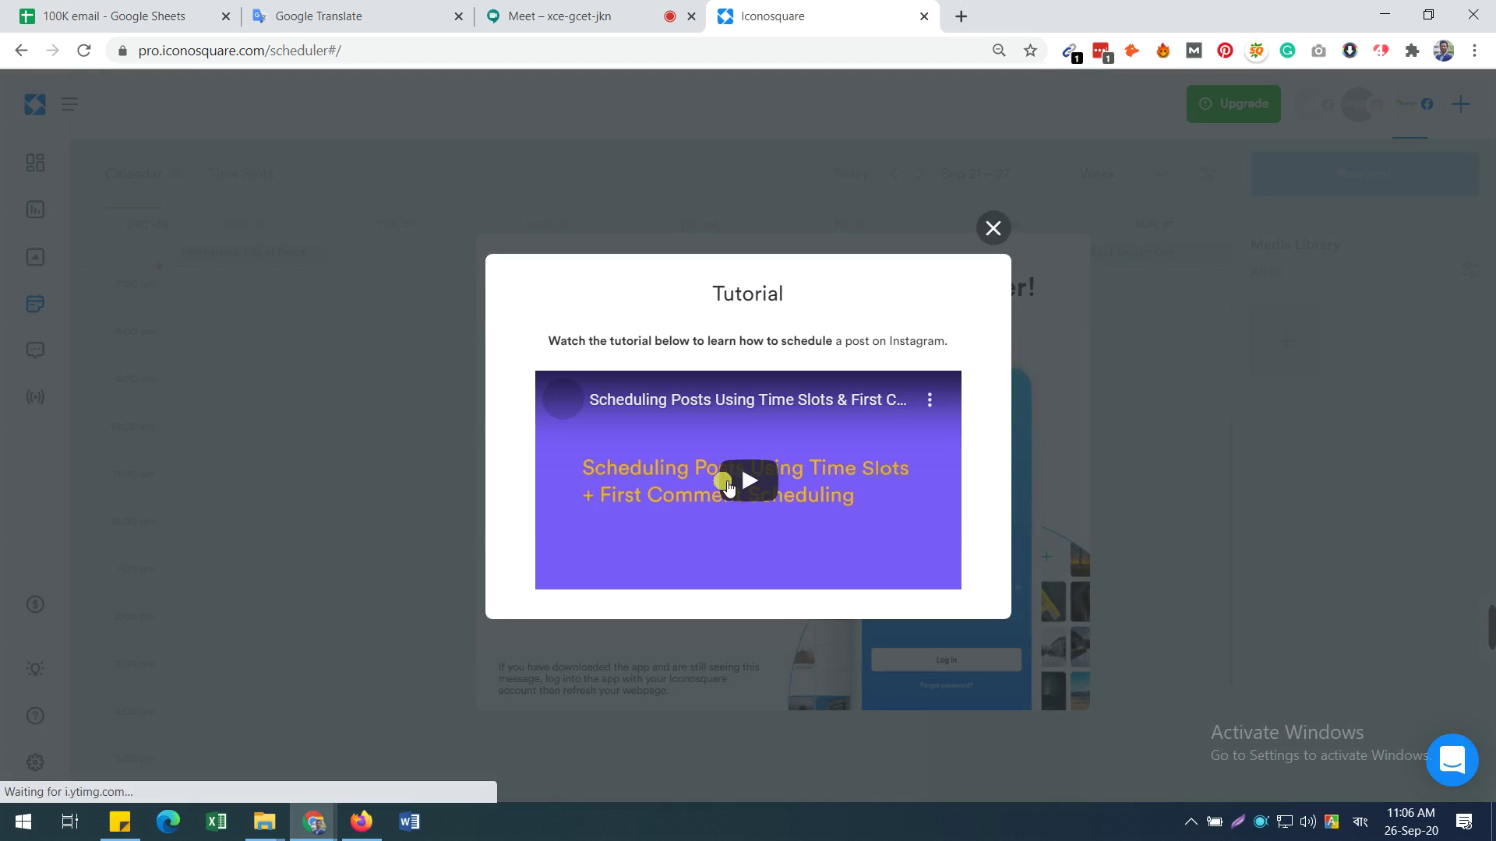
pyautogui.click(698, 399)
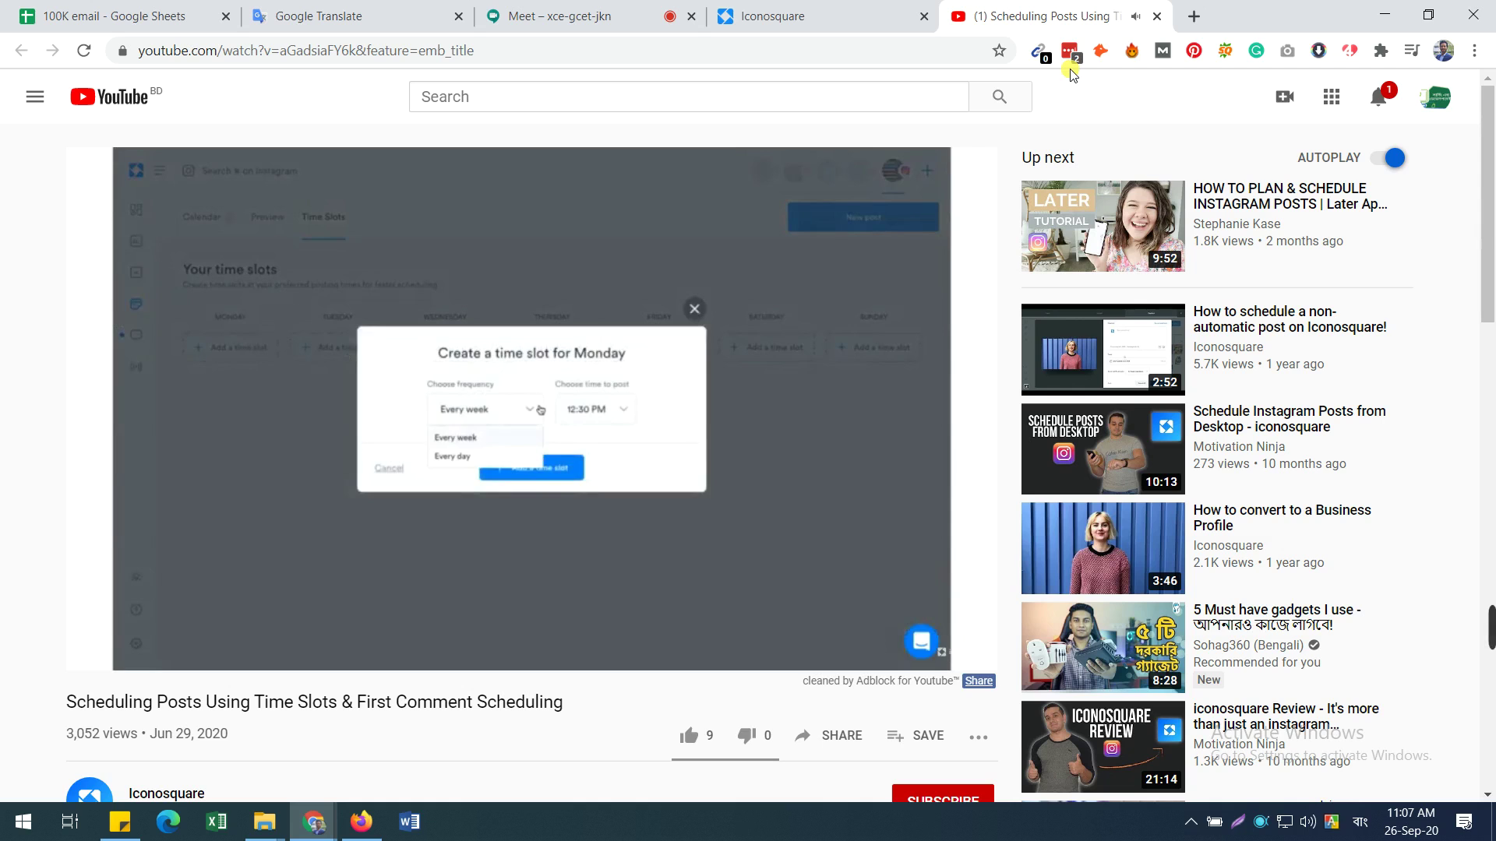
# Step: Rewind the scheduling tutorial a few seconds, pause and resume it, and raise the volume
pyautogui.press('Left')
pyautogui.press('Left')
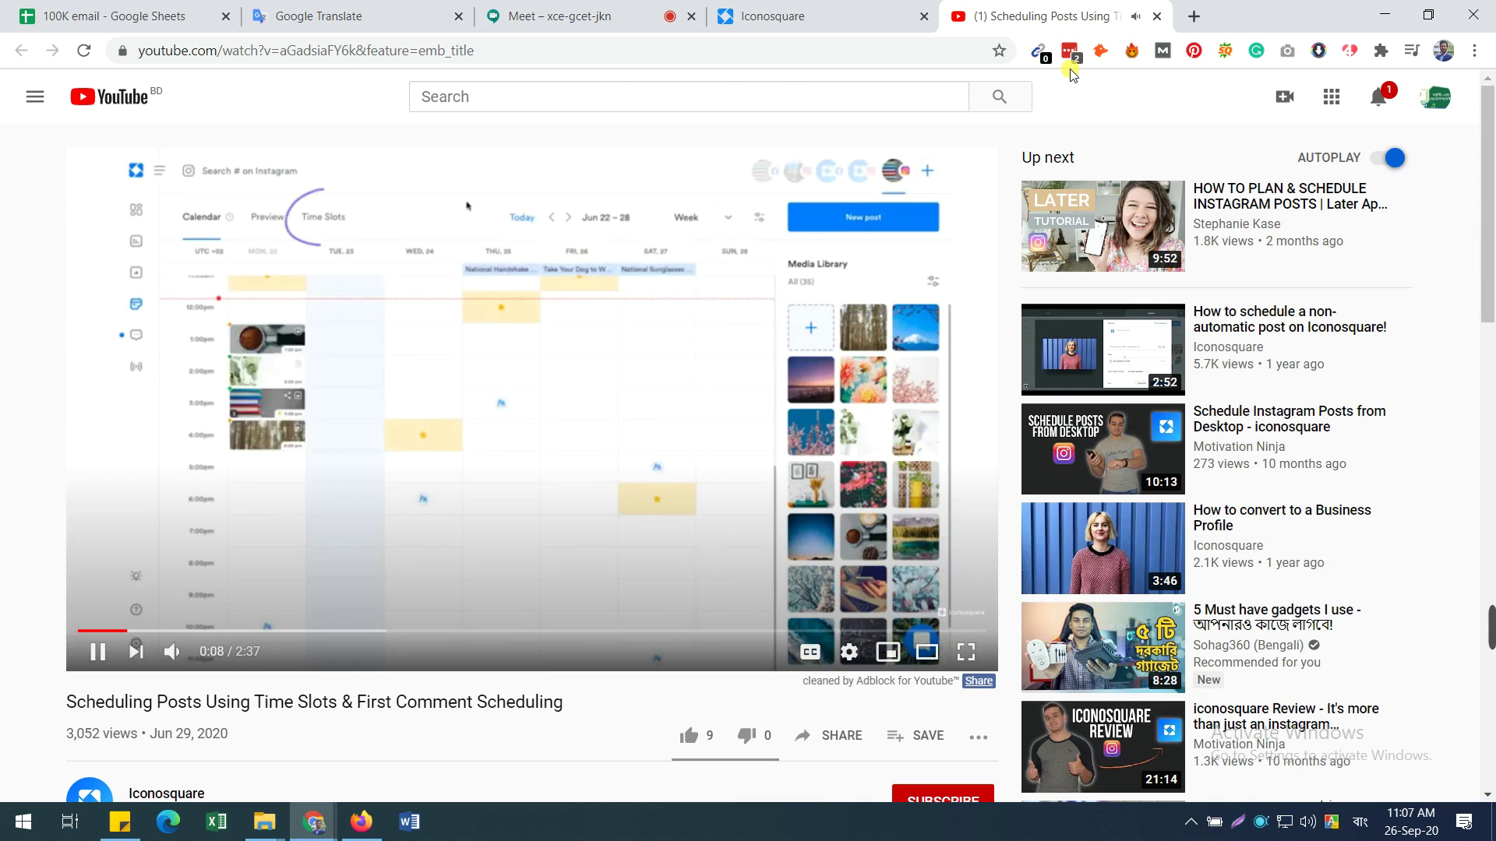
pyautogui.press('space')
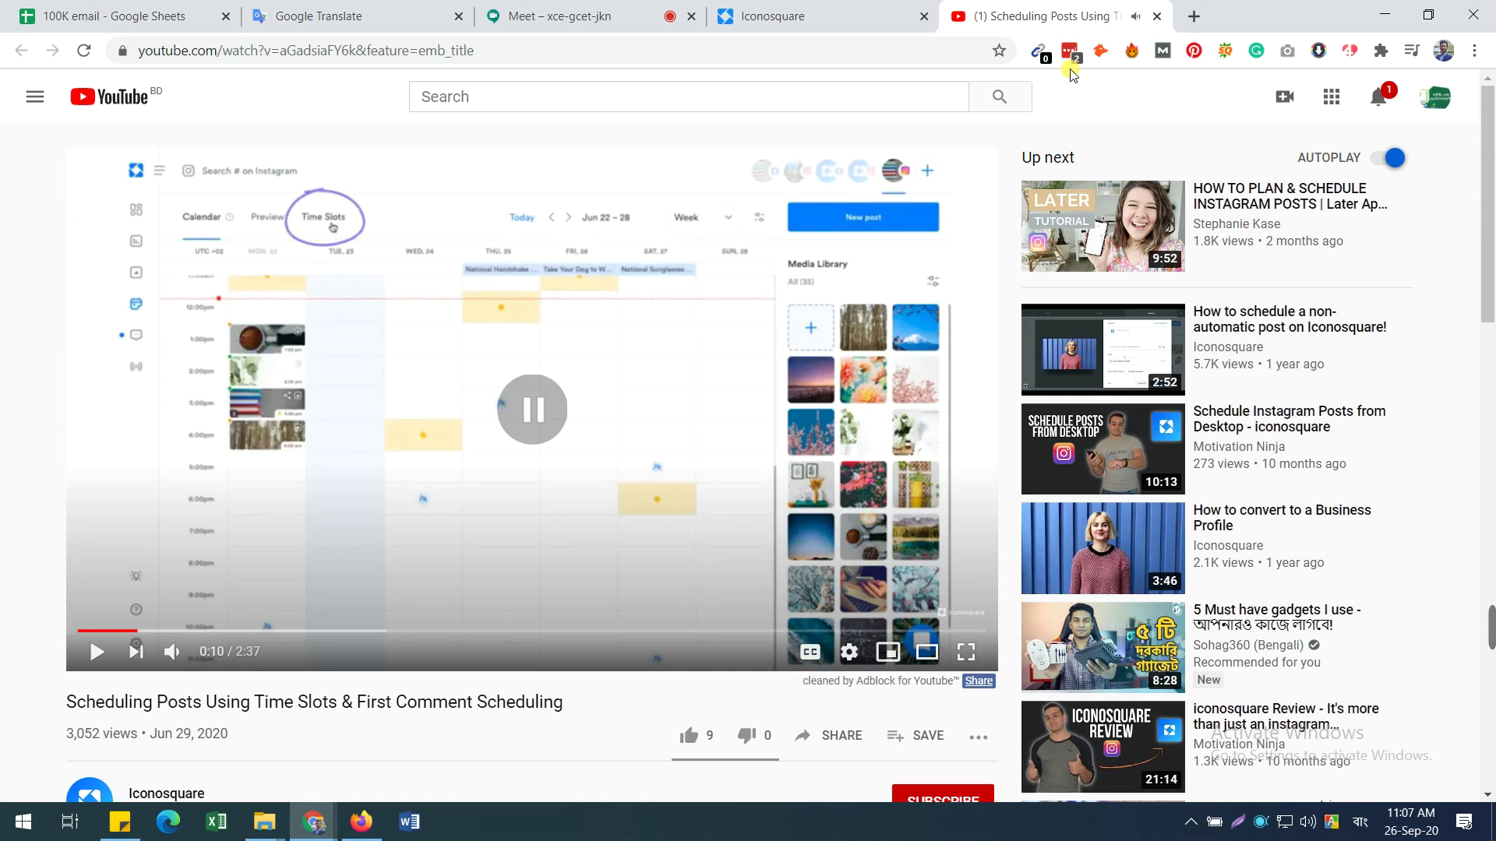
pyautogui.press('space')
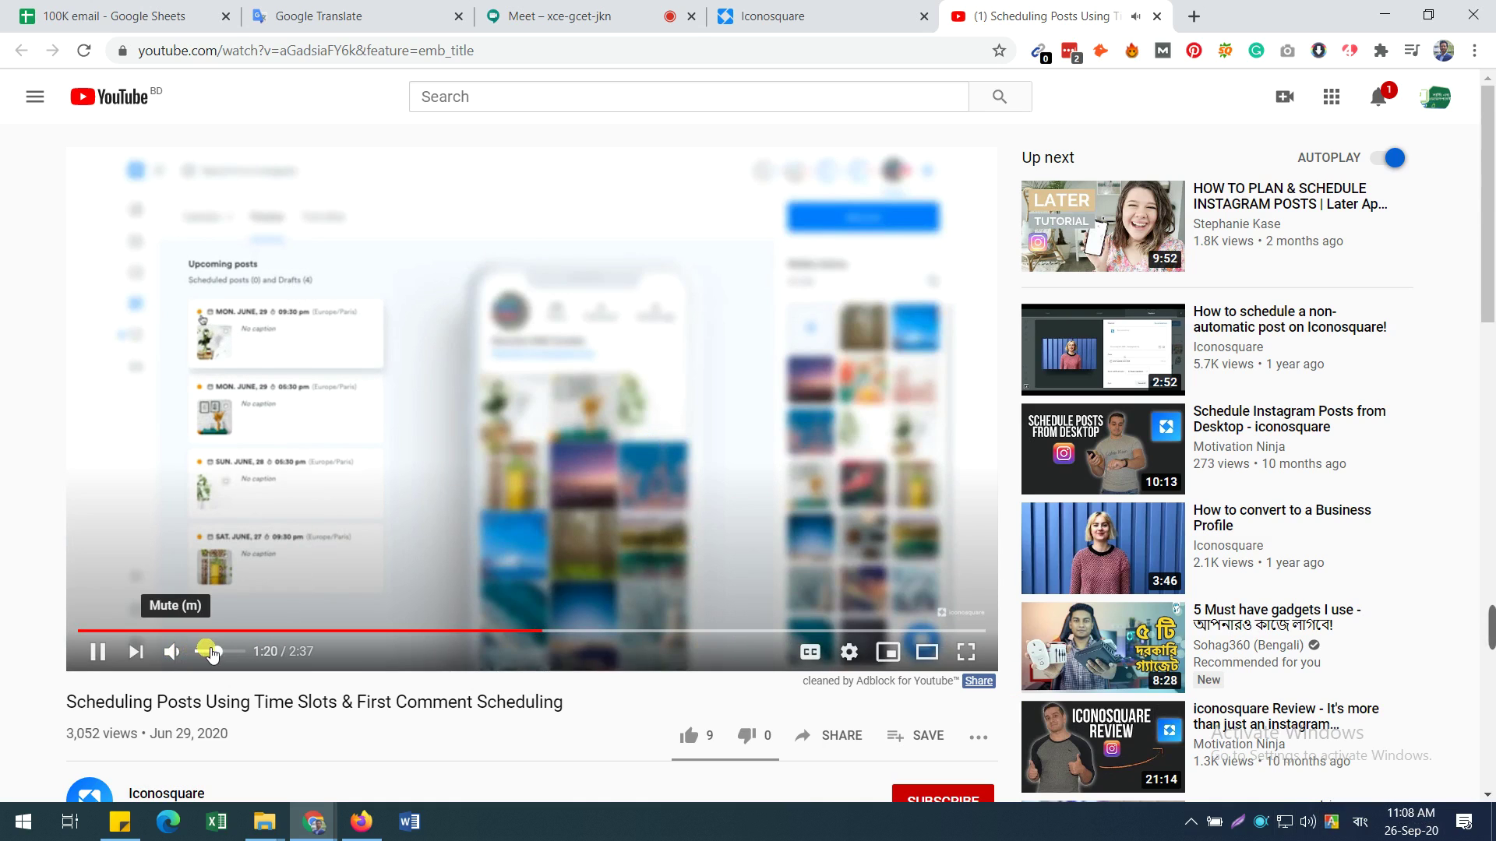
pyautogui.click(233, 652)
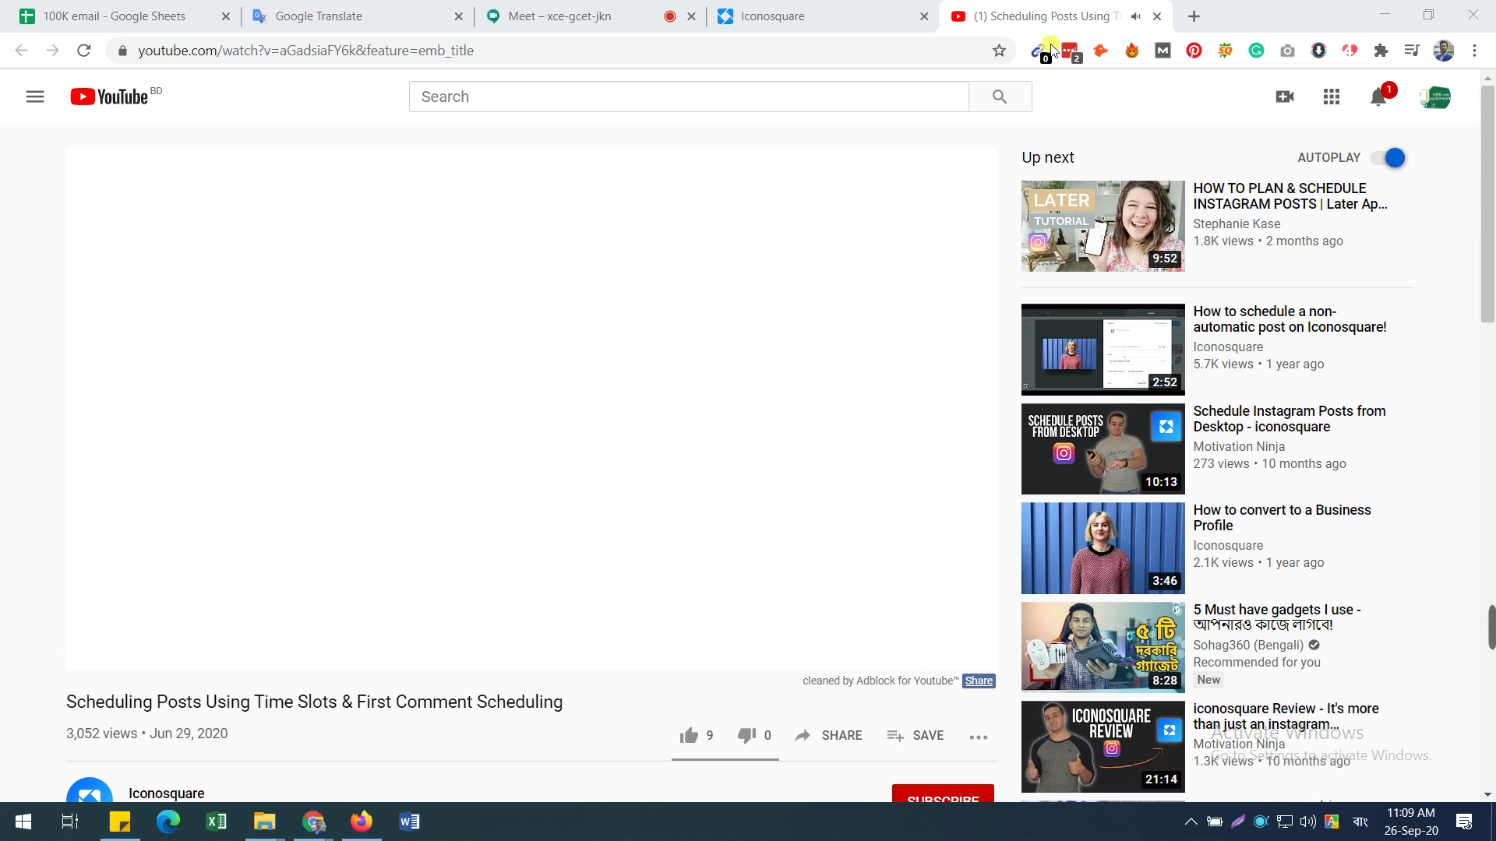
# Step: Close the YouTube tab and tutorial popup, then open the app's Google Play page
pyautogui.middleClick(1053, 16)
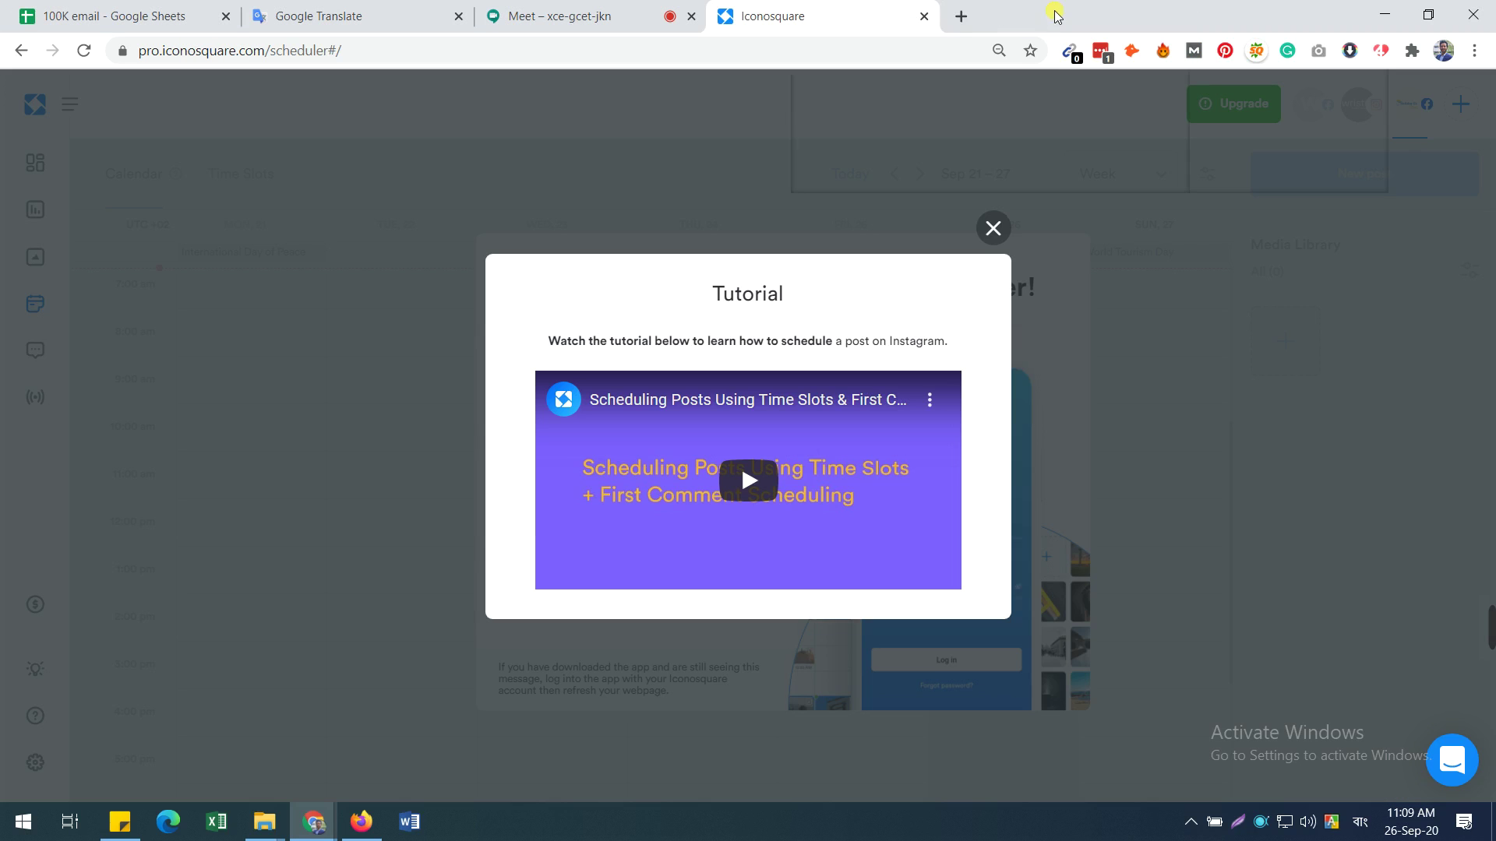
pyautogui.click(992, 229)
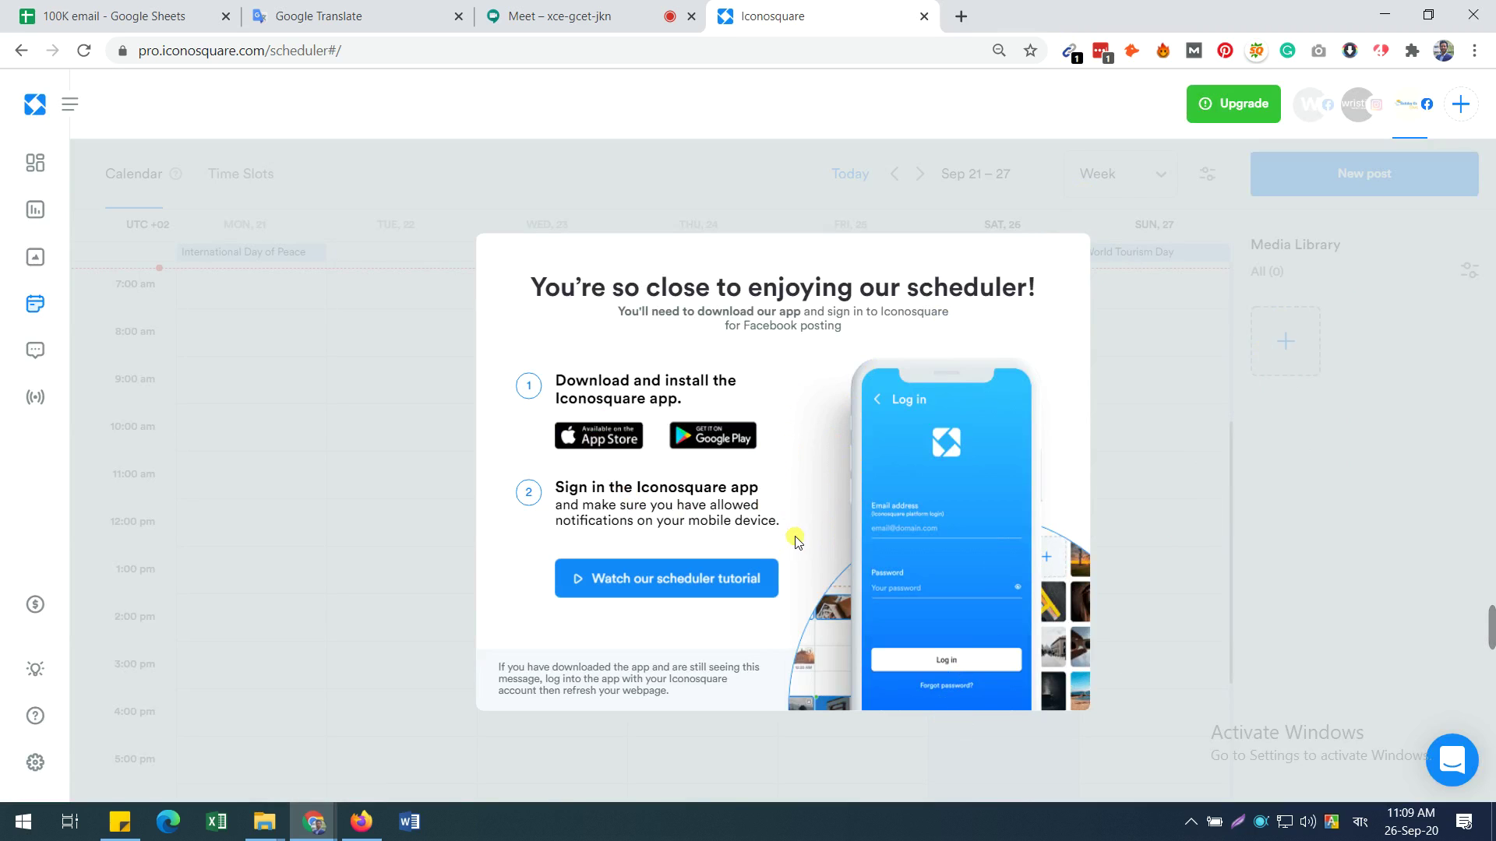
pyautogui.click(754, 444)
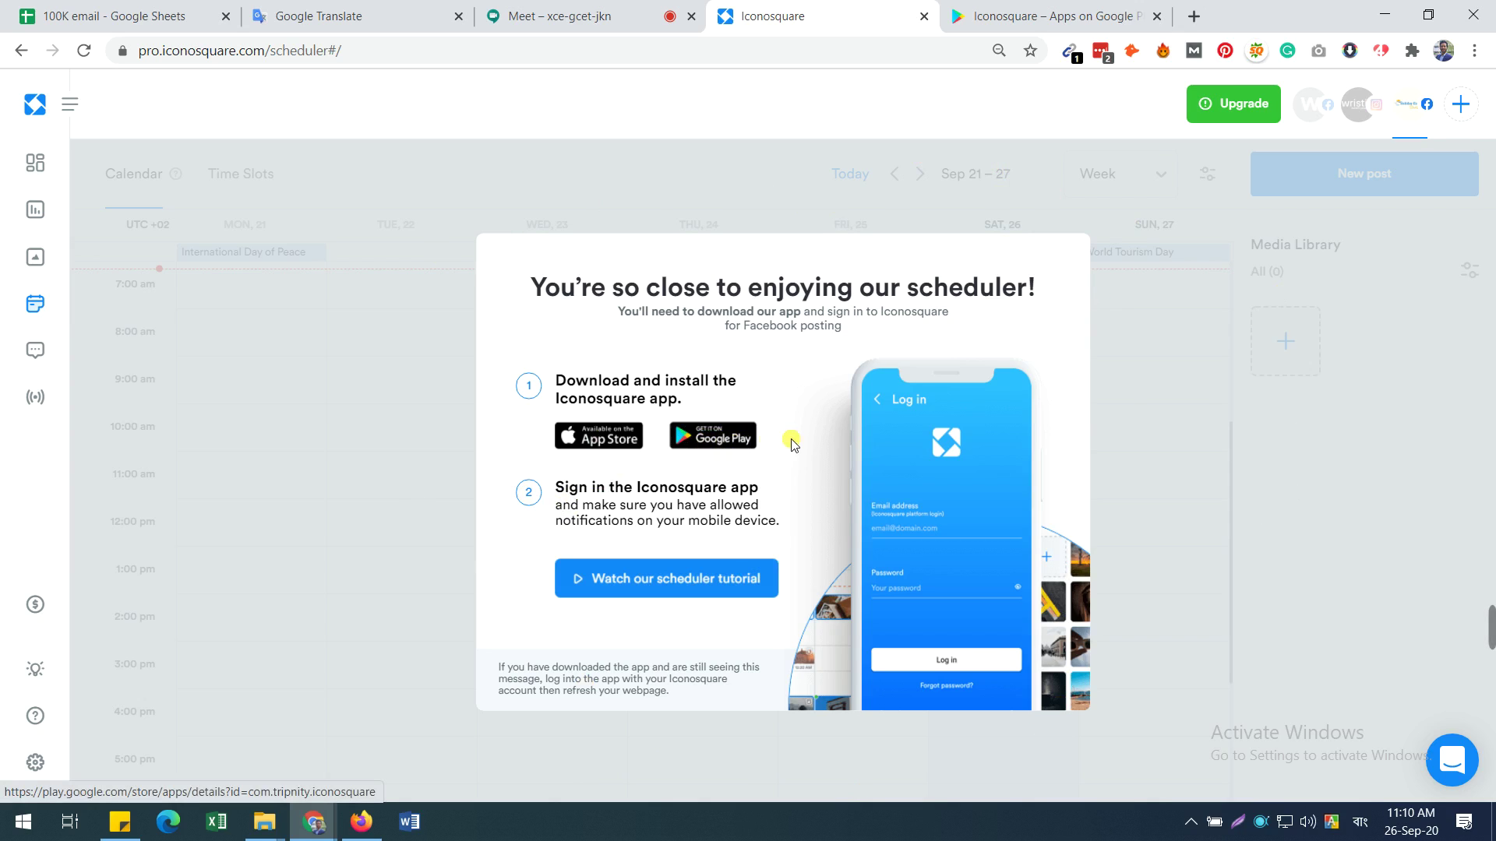
# Step: Start installing the Iconosquare app on the Xiaomi MI MAX 2, then go back to the Iconosquare scheduler
pyautogui.click(1139, 9)
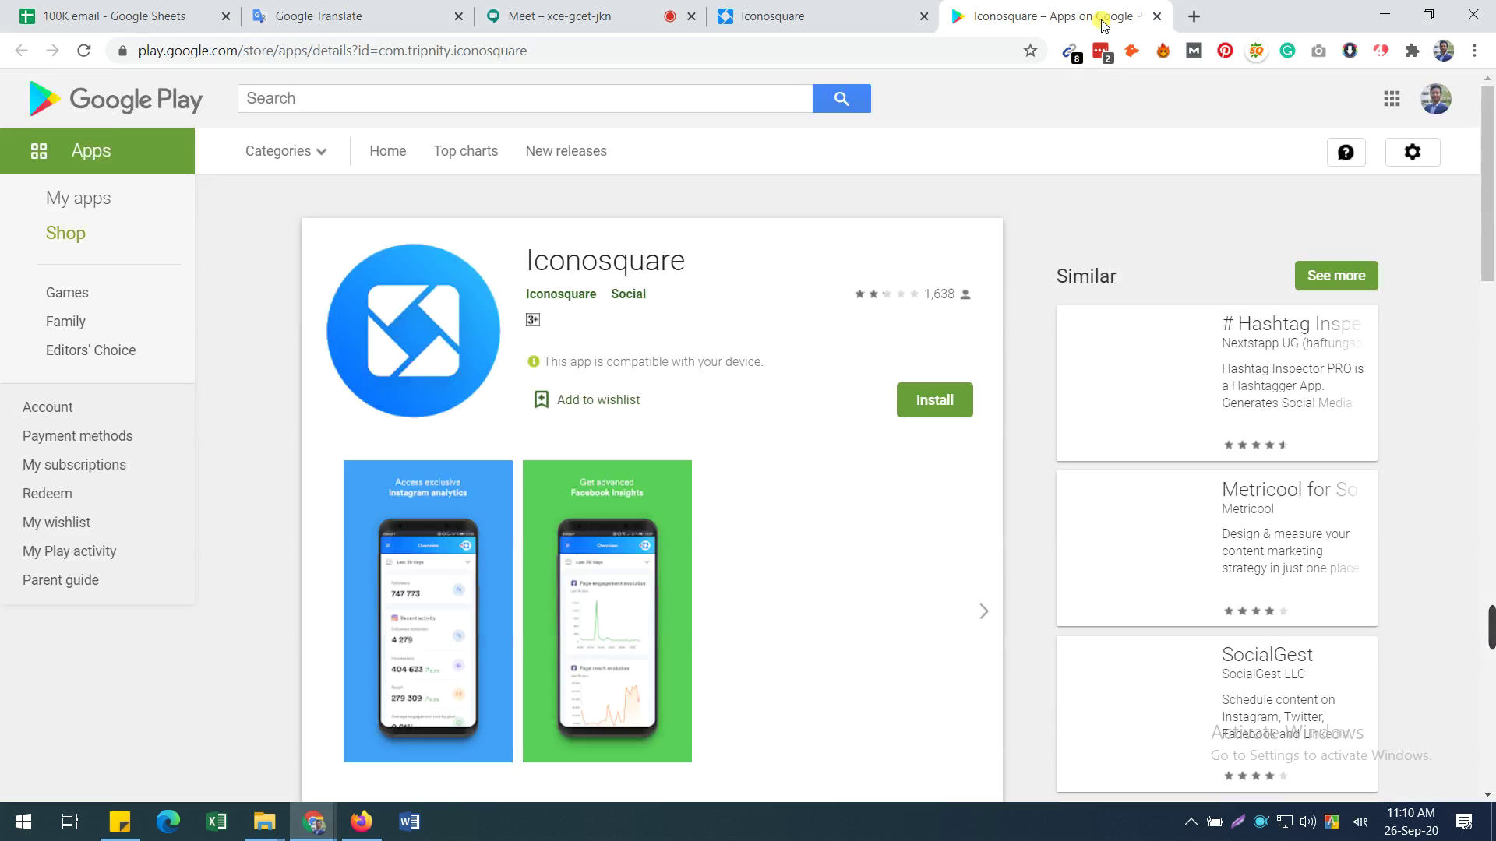
pyautogui.click(937, 401)
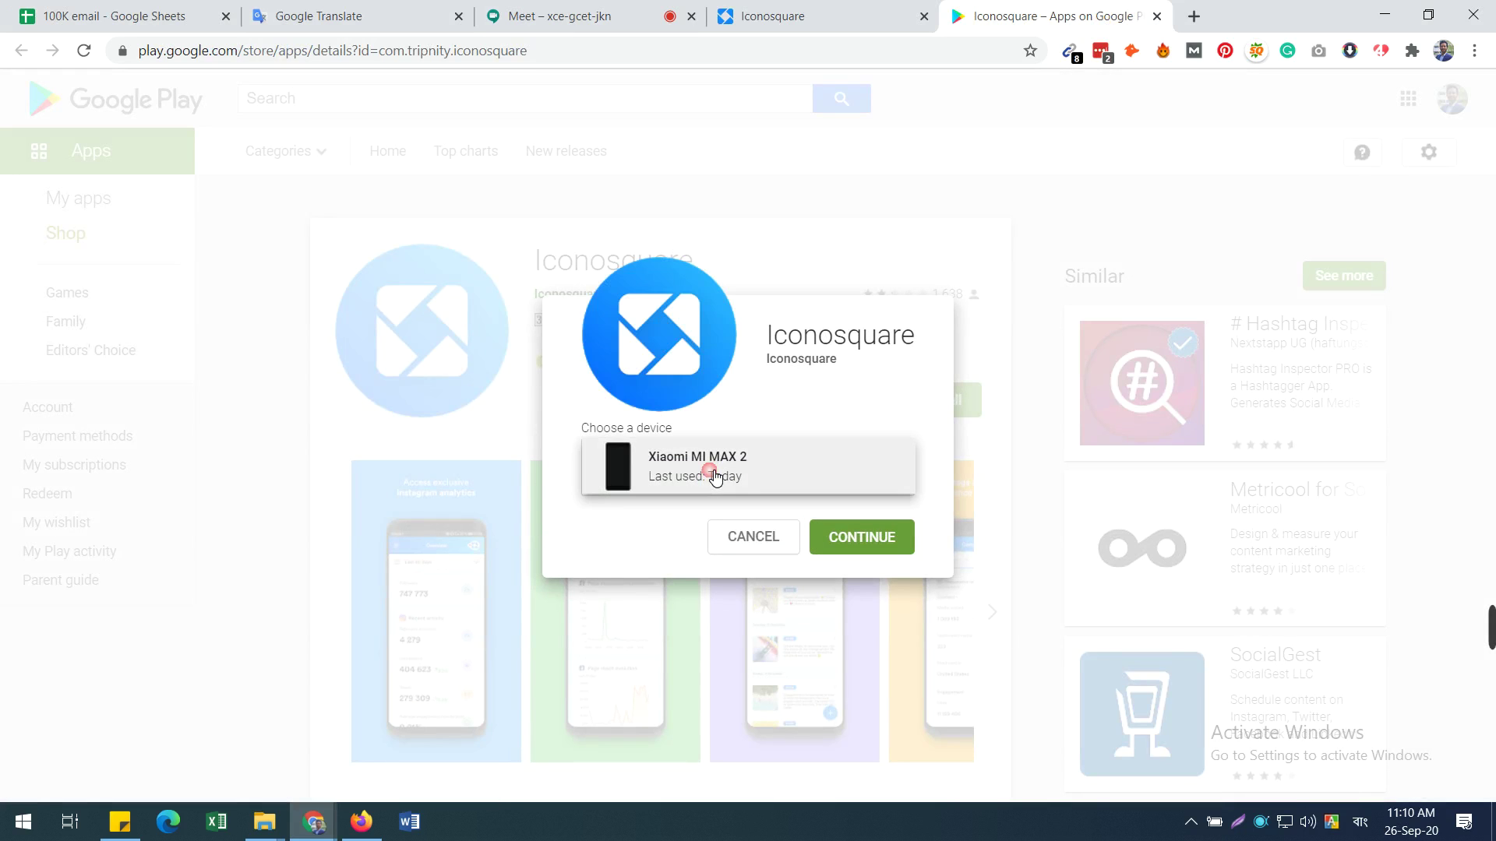
pyautogui.click(887, 534)
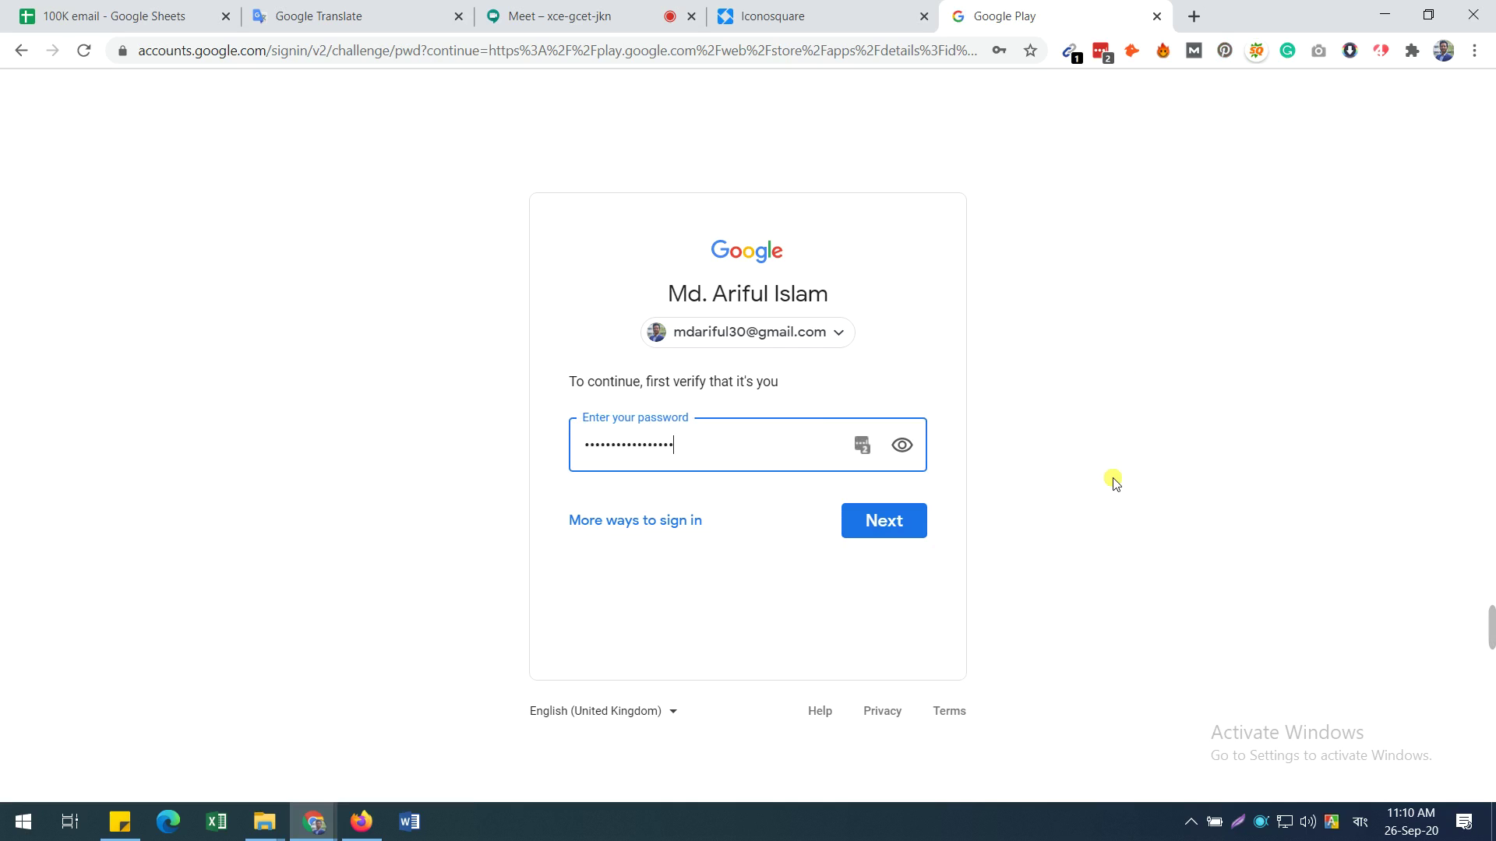
pyautogui.click(774, 16)
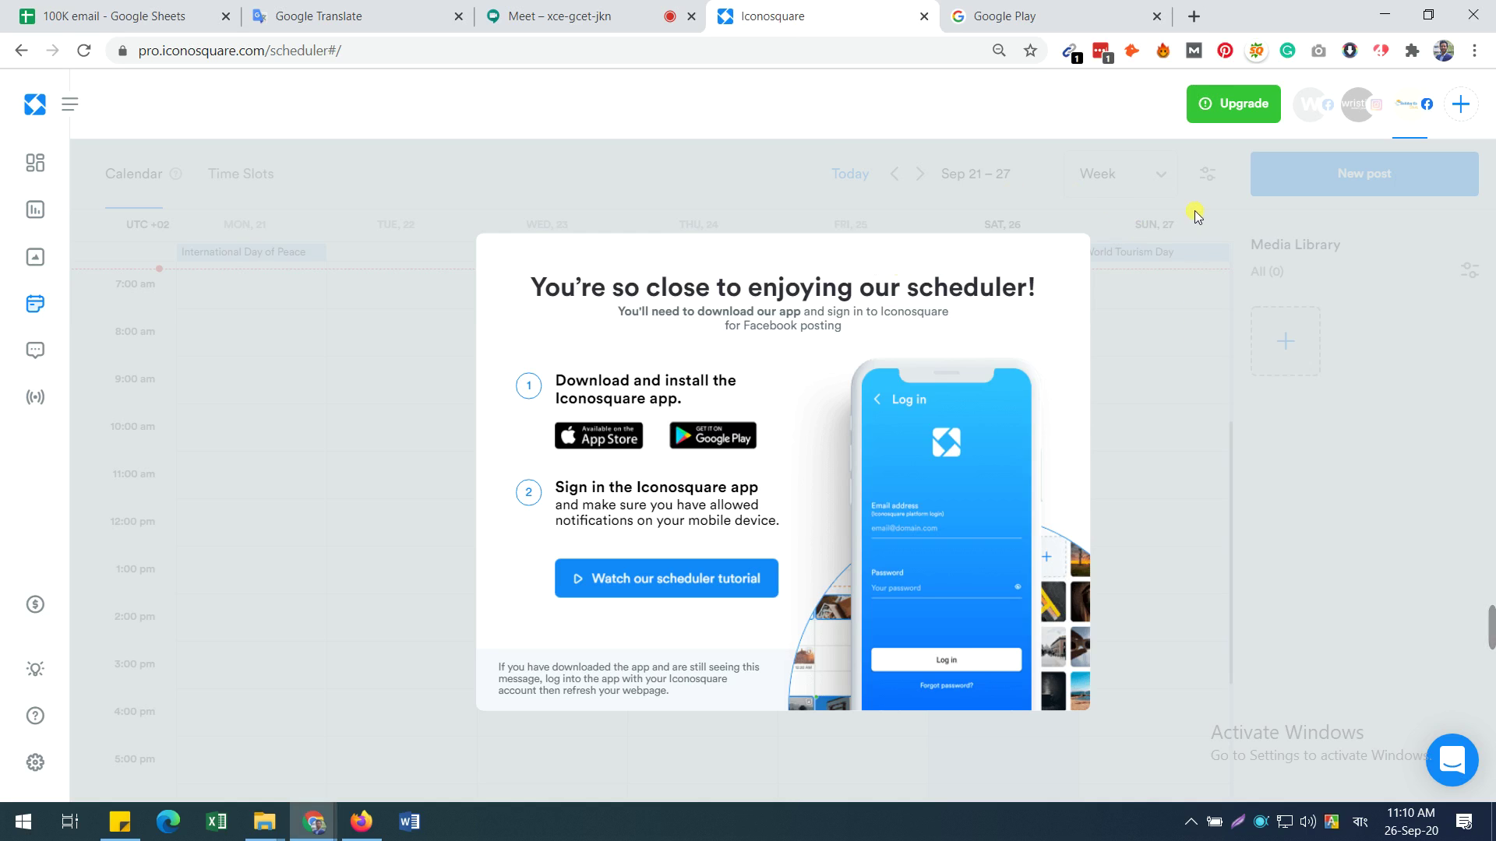
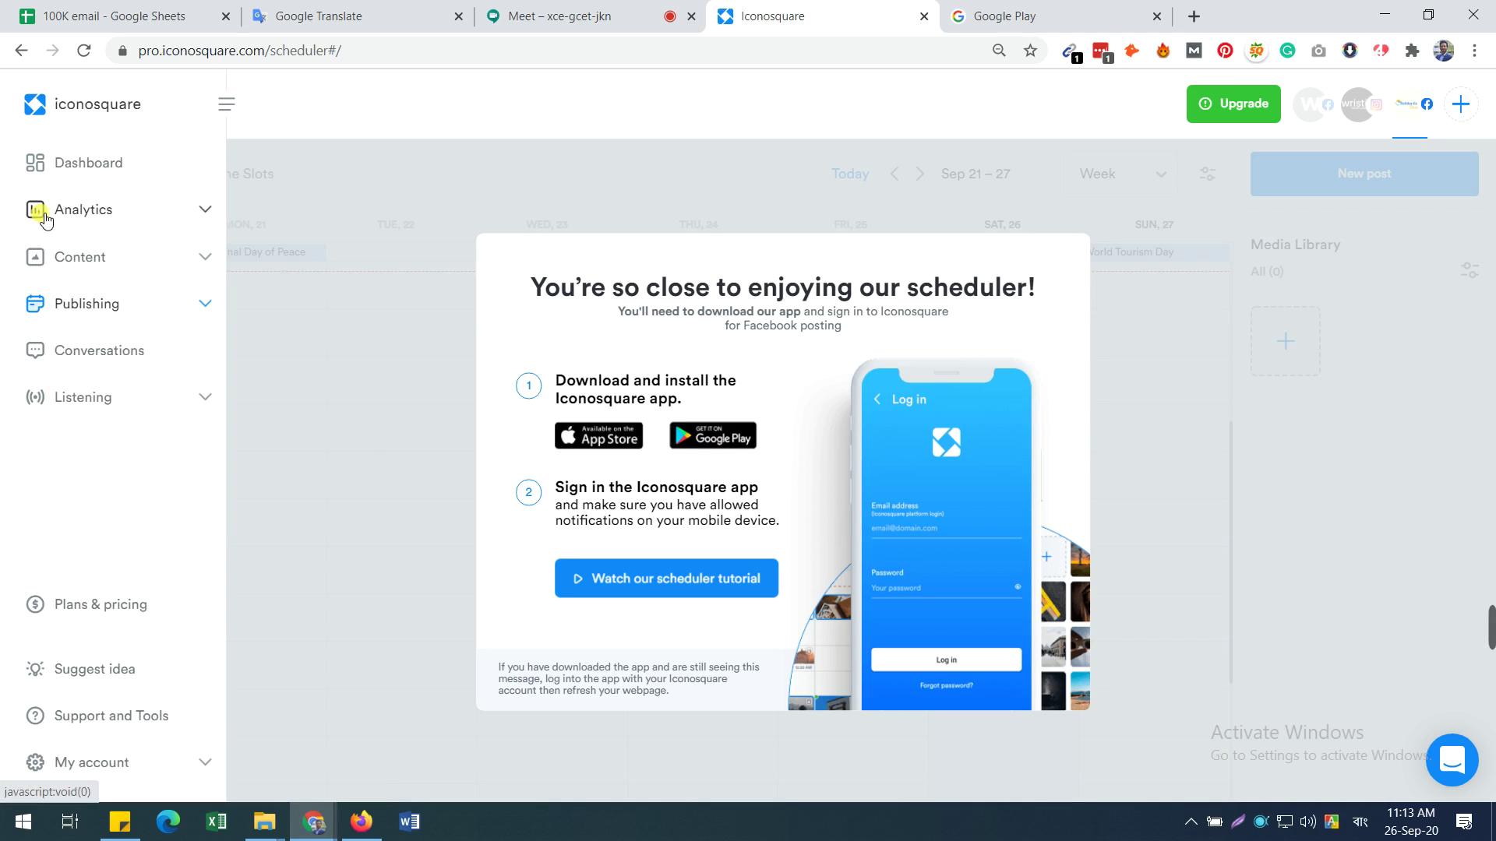
# Step: Reload the scheduler, dismiss the post-validation reminder, and check the Media Library's upload sources
pyautogui.click(83, 49)
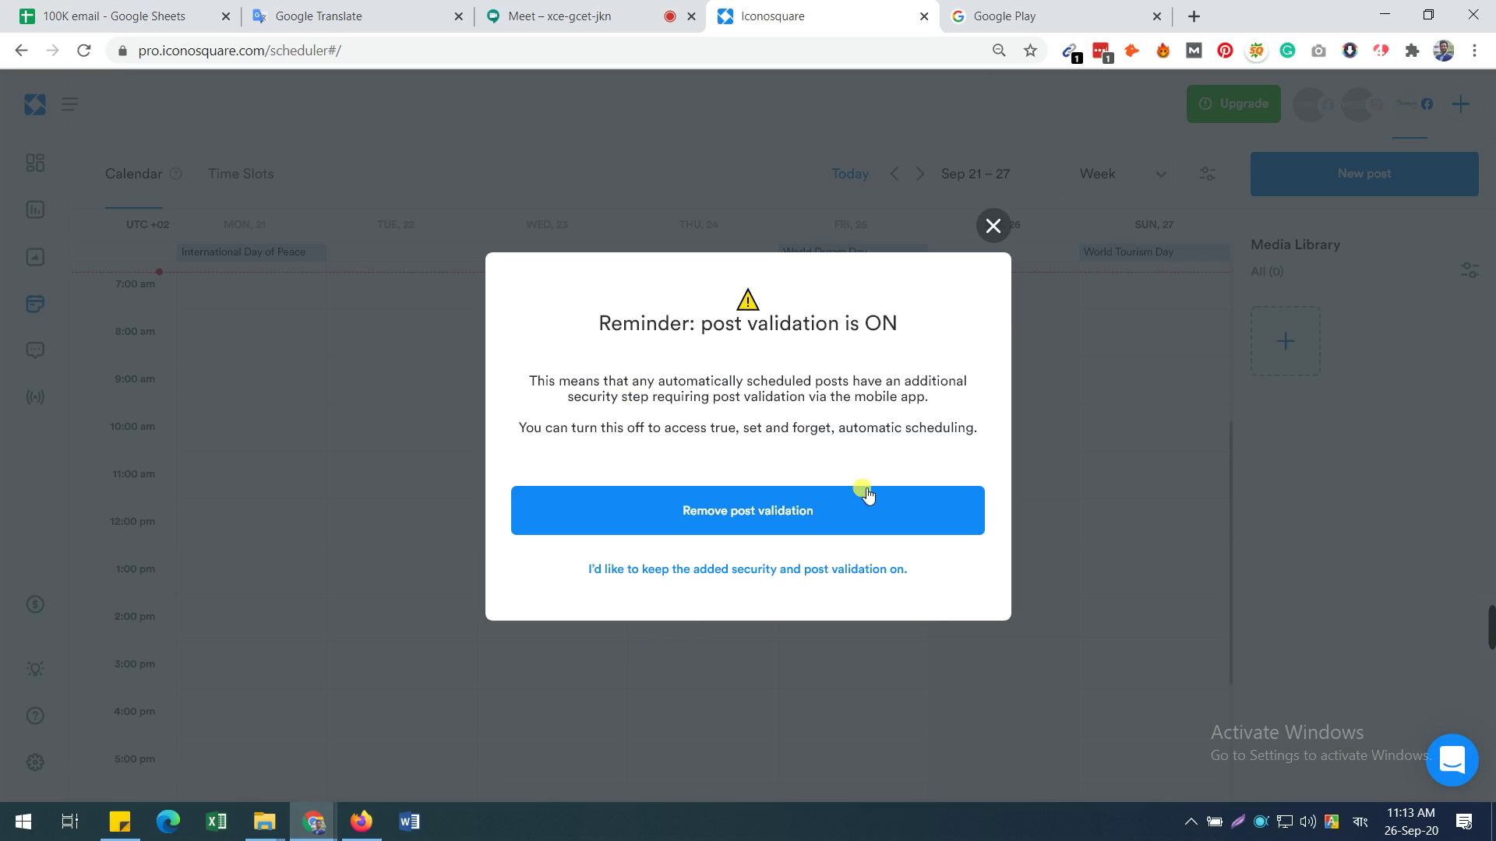
pyautogui.click(995, 226)
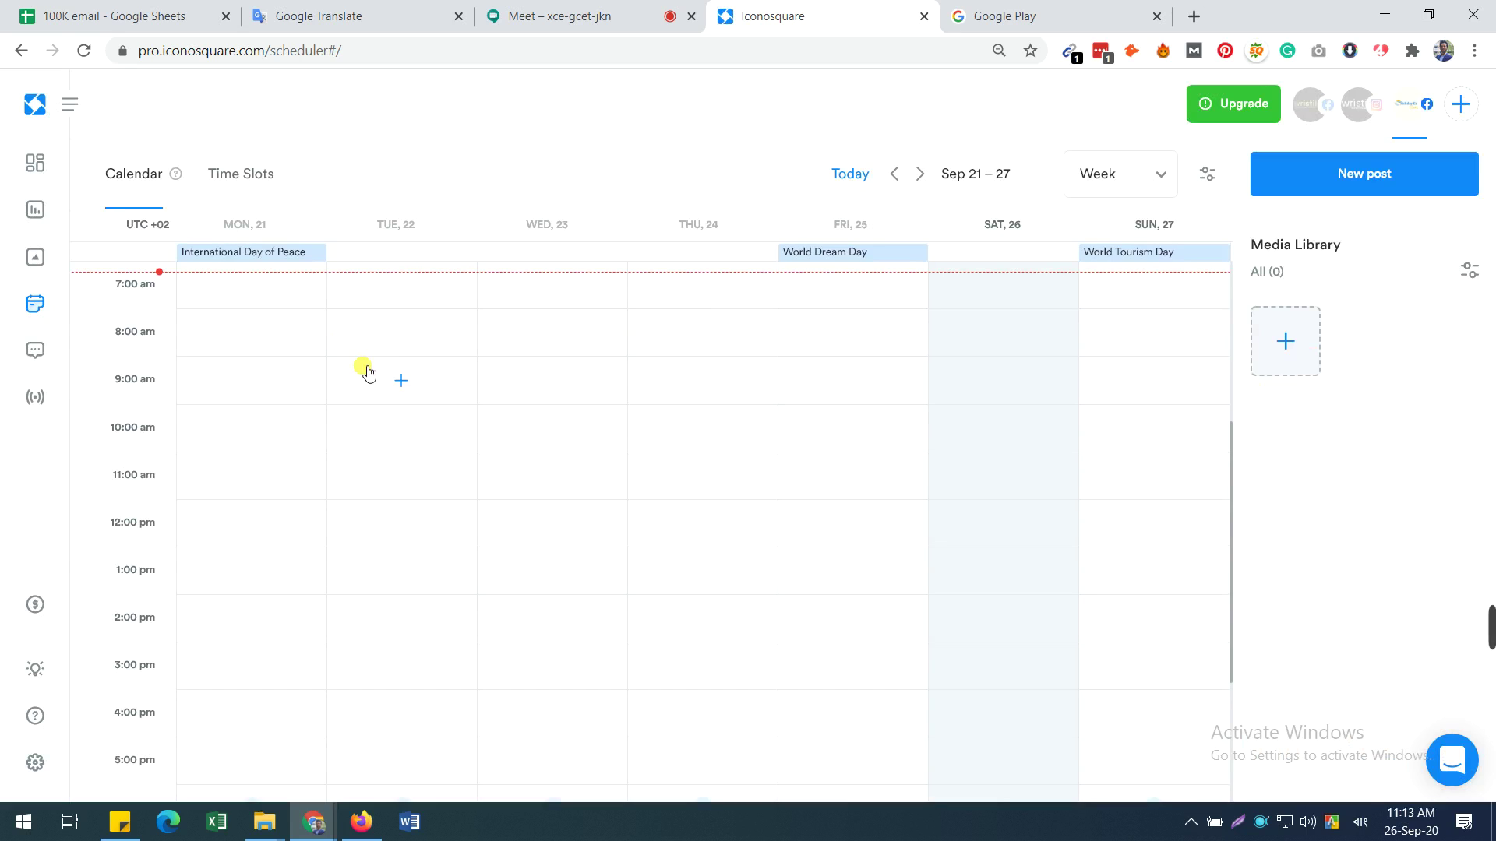
pyautogui.scroll(-3, 857, 578)
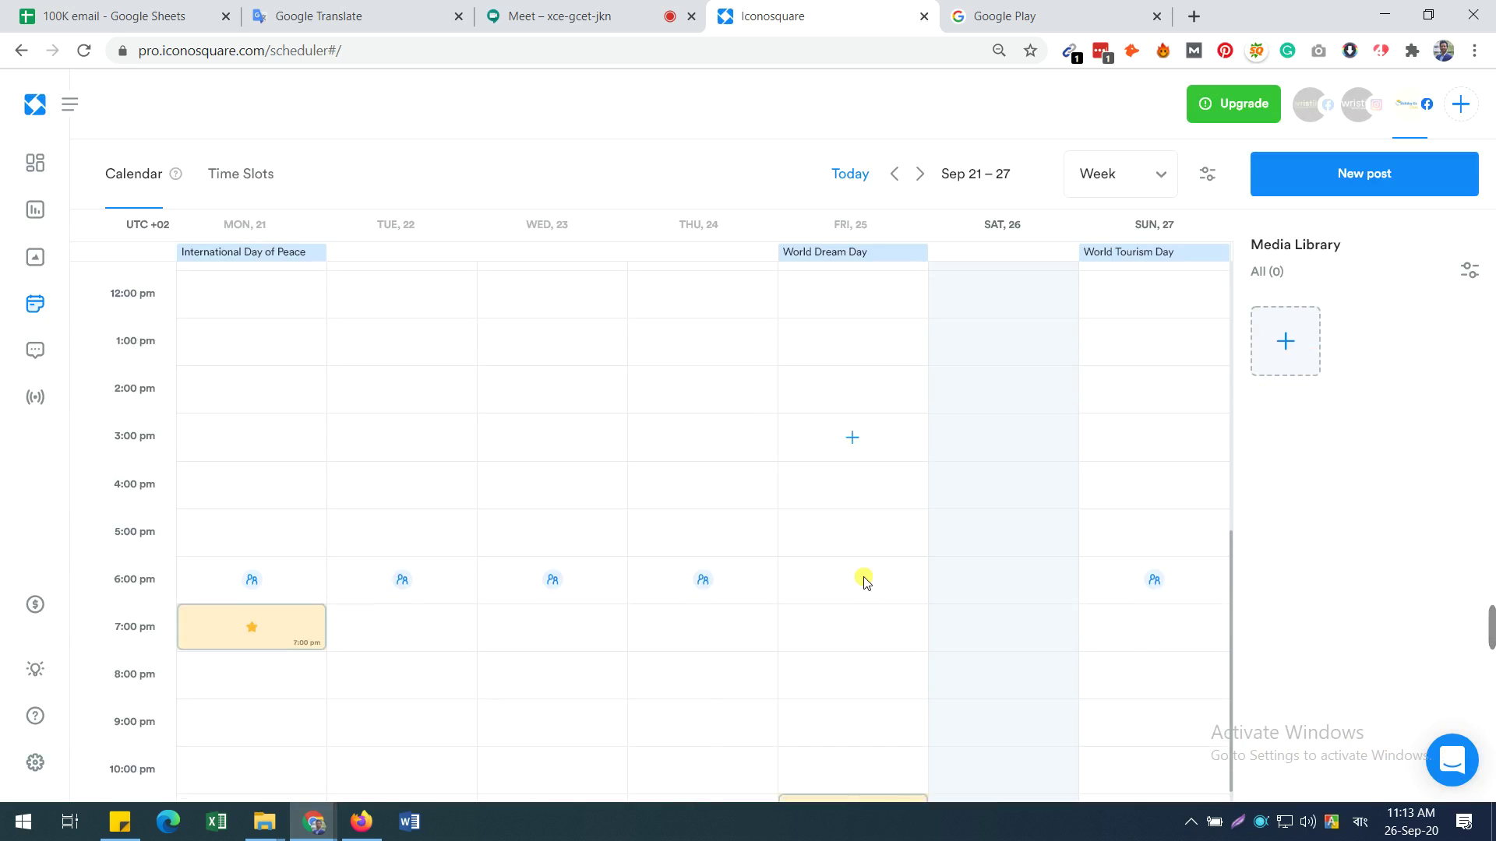
pyautogui.scroll(7, 862, 577)
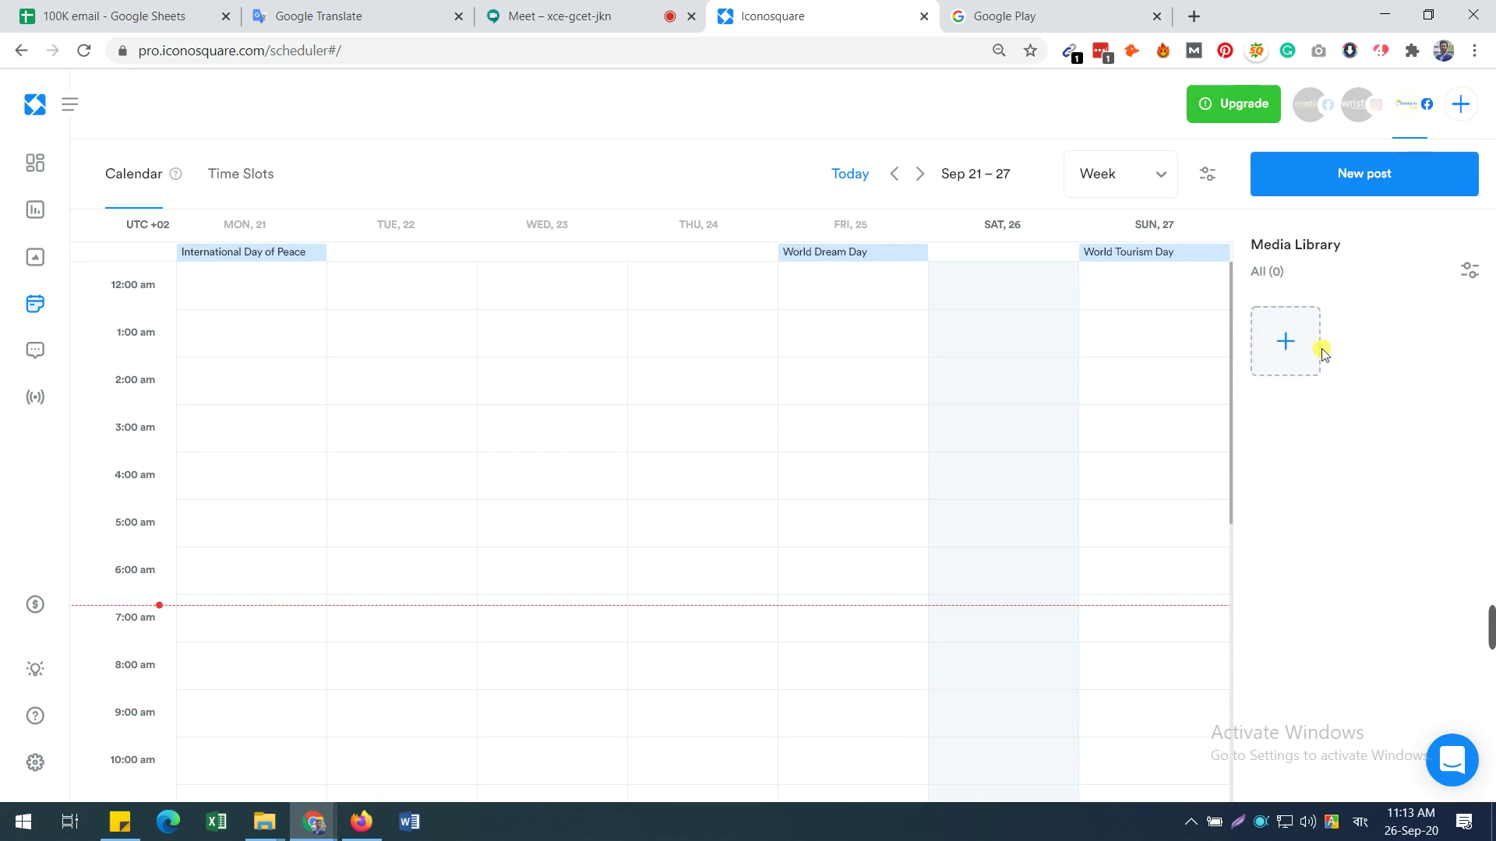
pyautogui.click(1287, 372)
# Step: Create a Monday time slot at 10:00 AM with frequency set to Every day
pyautogui.click(251, 174)
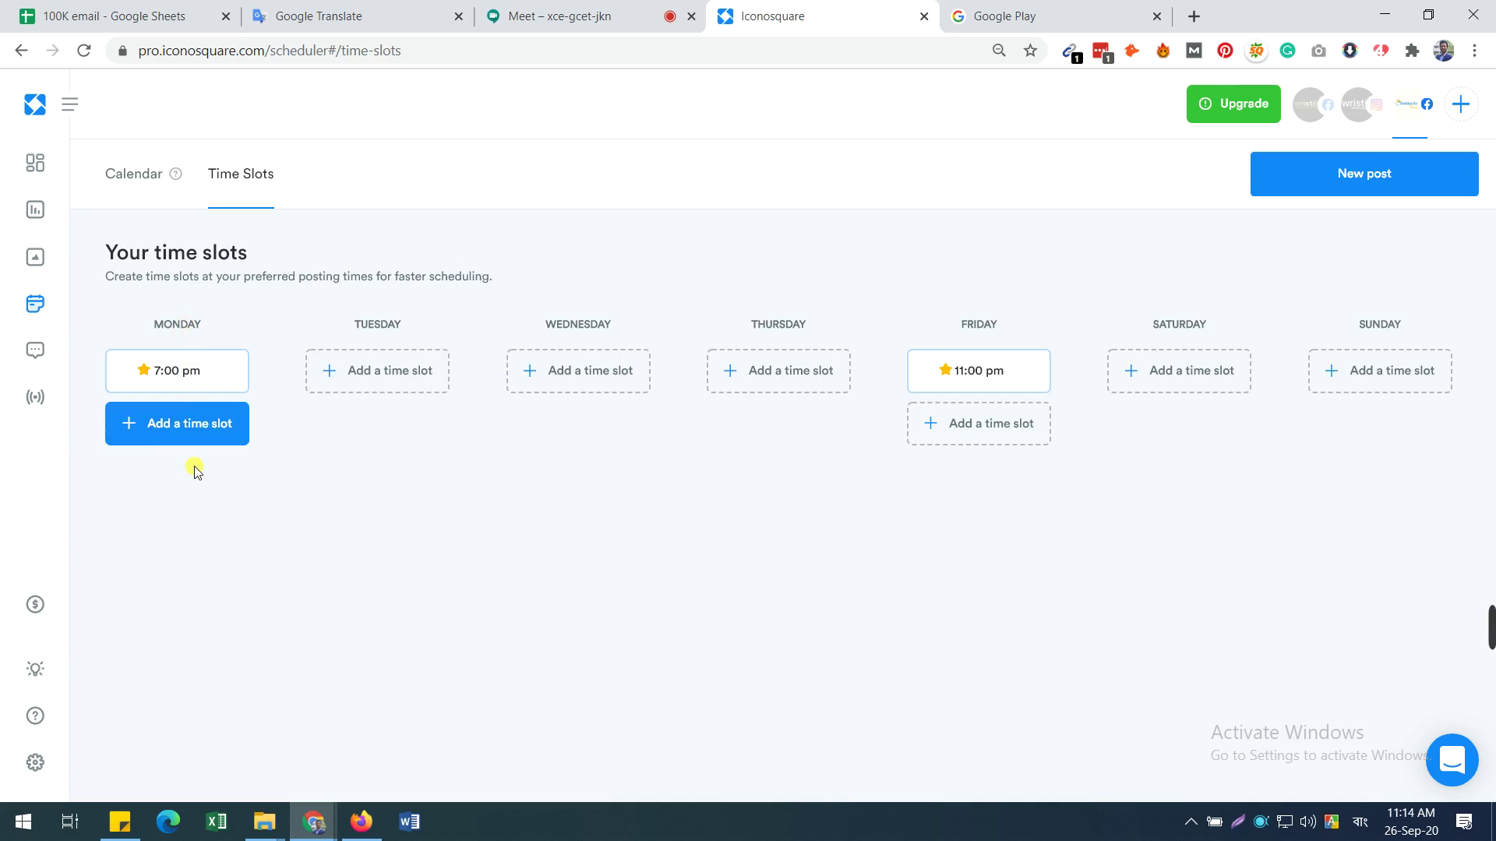
pyautogui.click(187, 425)
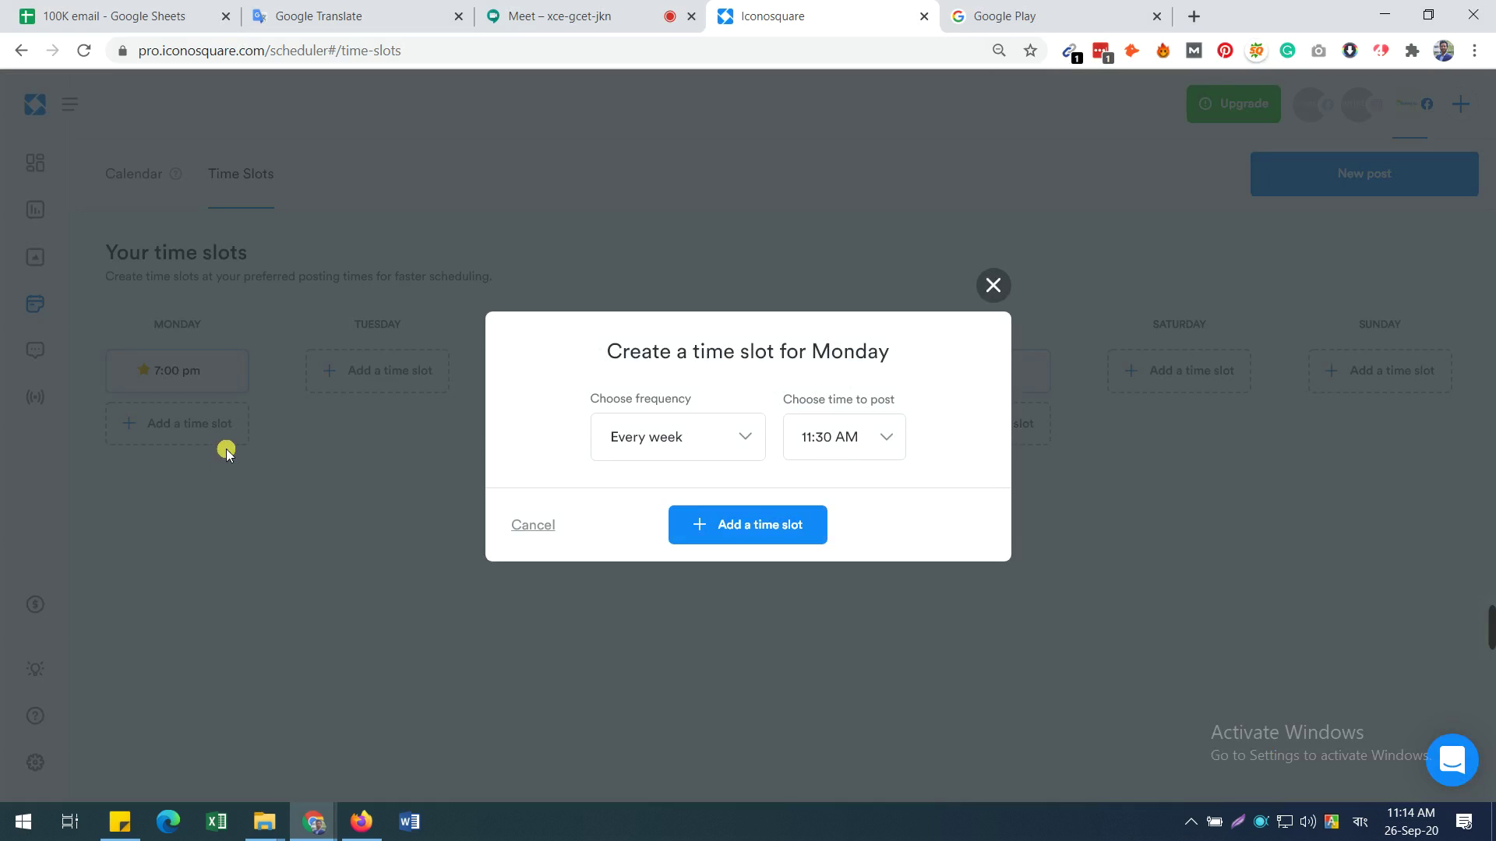
pyautogui.click(704, 452)
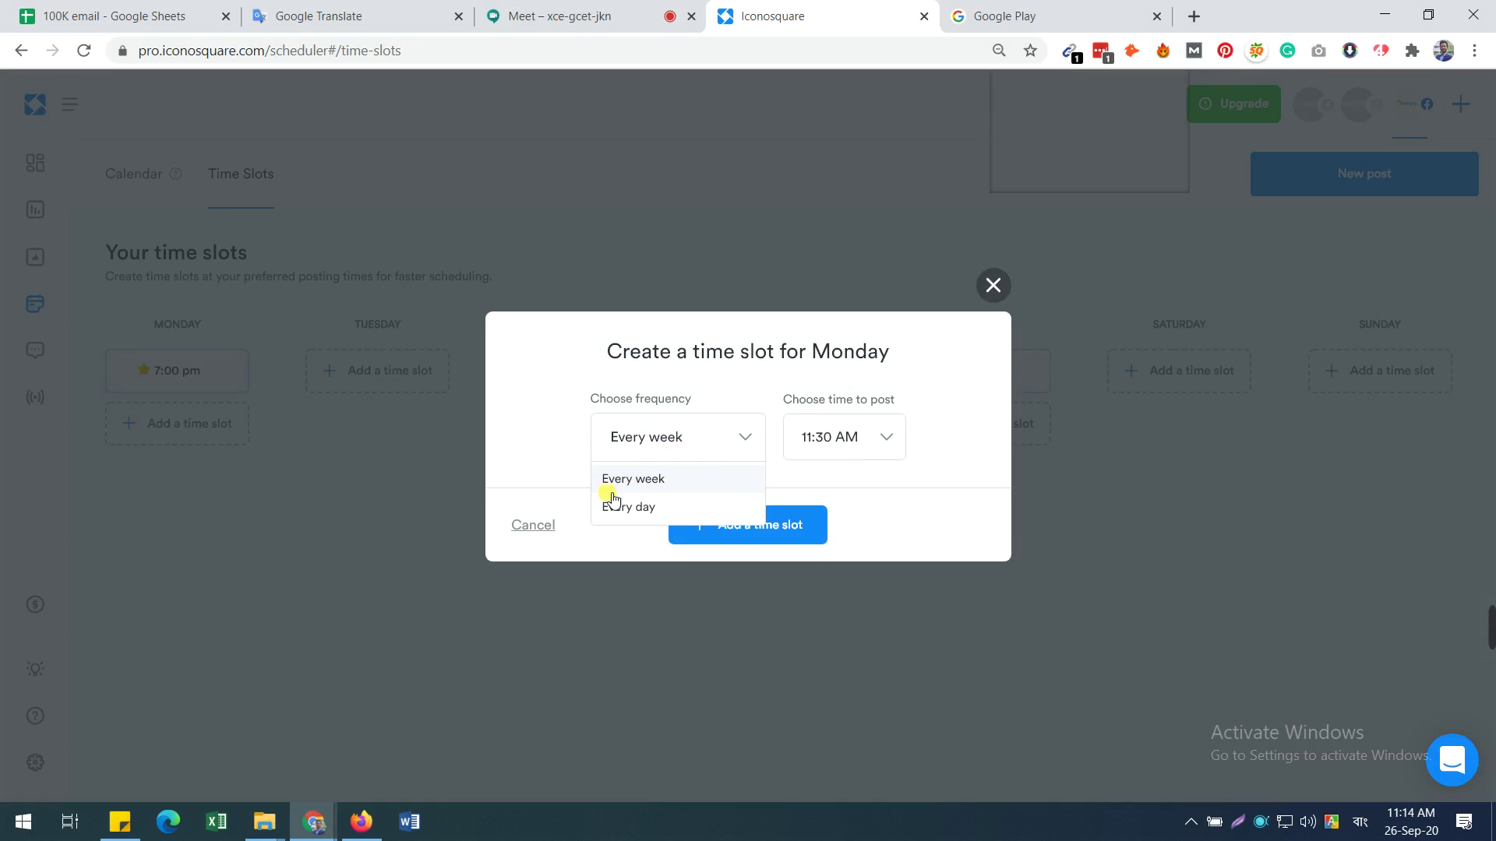
pyautogui.click(633, 506)
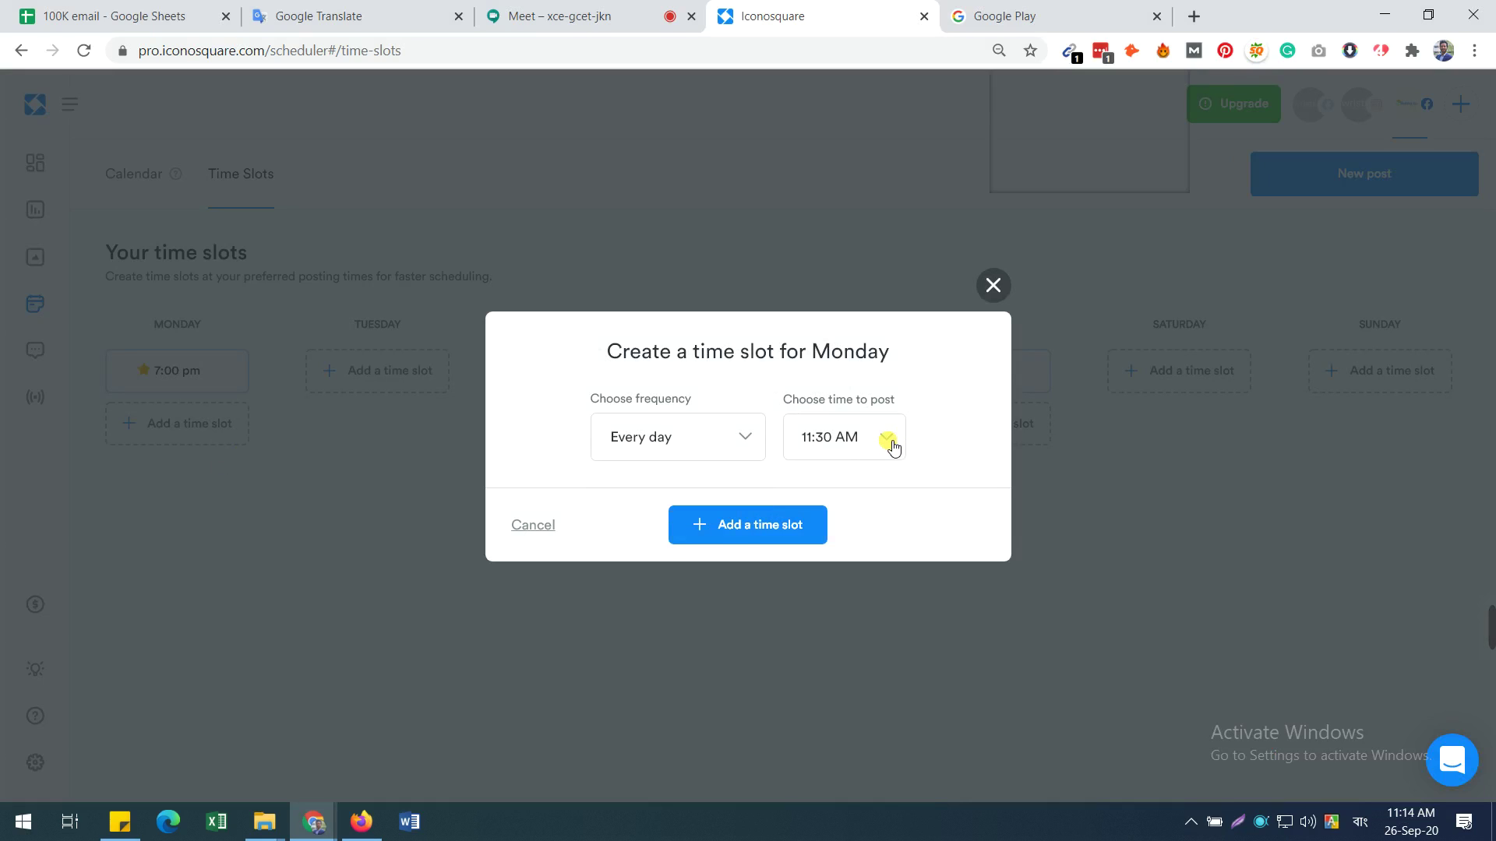
pyautogui.click(893, 446)
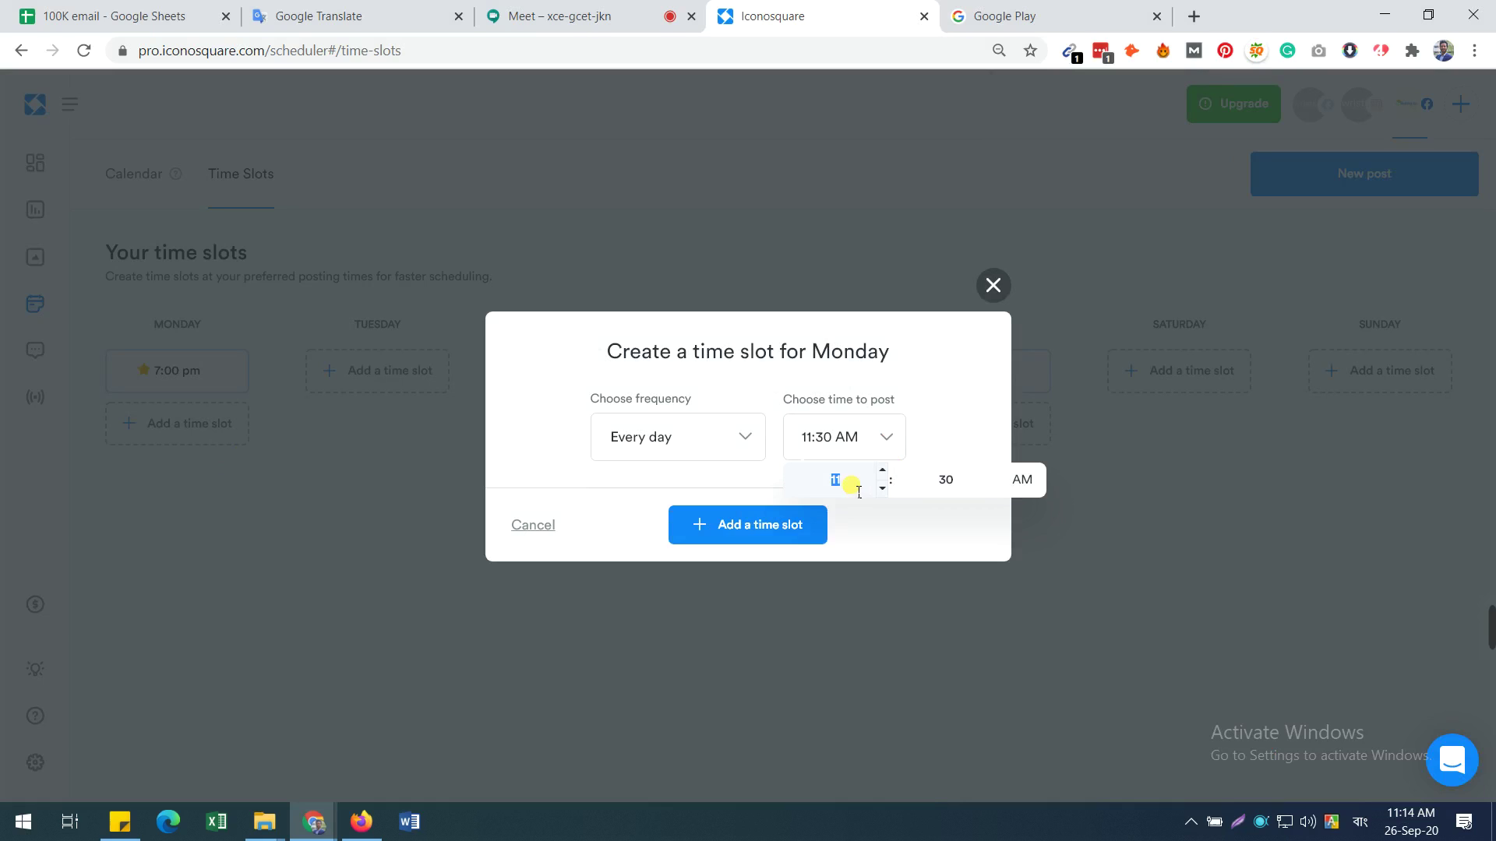
pyautogui.click(947, 483)
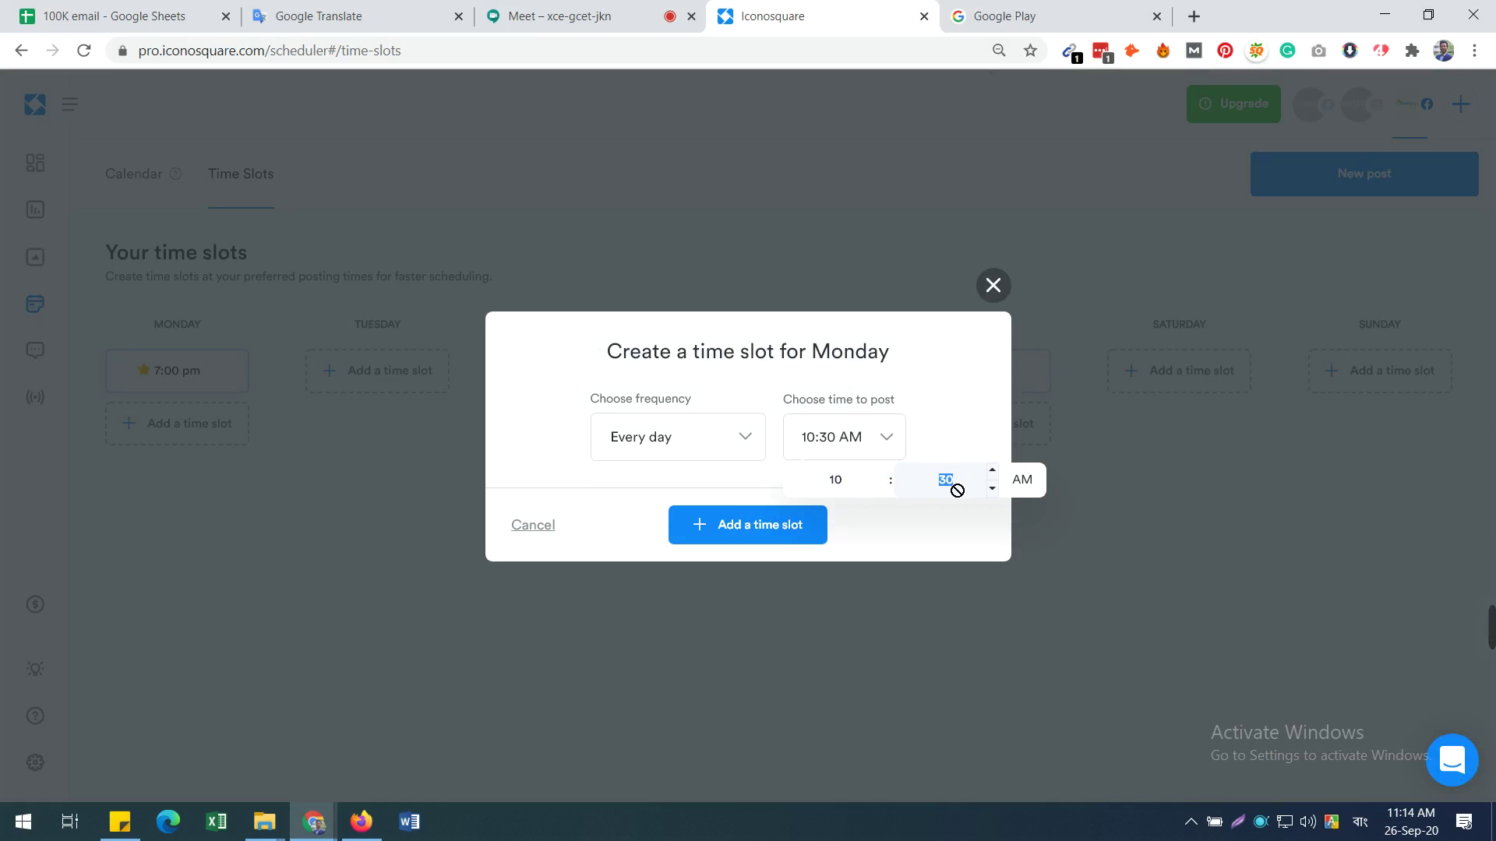
pyautogui.click(955, 479)
pyautogui.write('00')
pyautogui.click(935, 534)
pyautogui.click(728, 539)
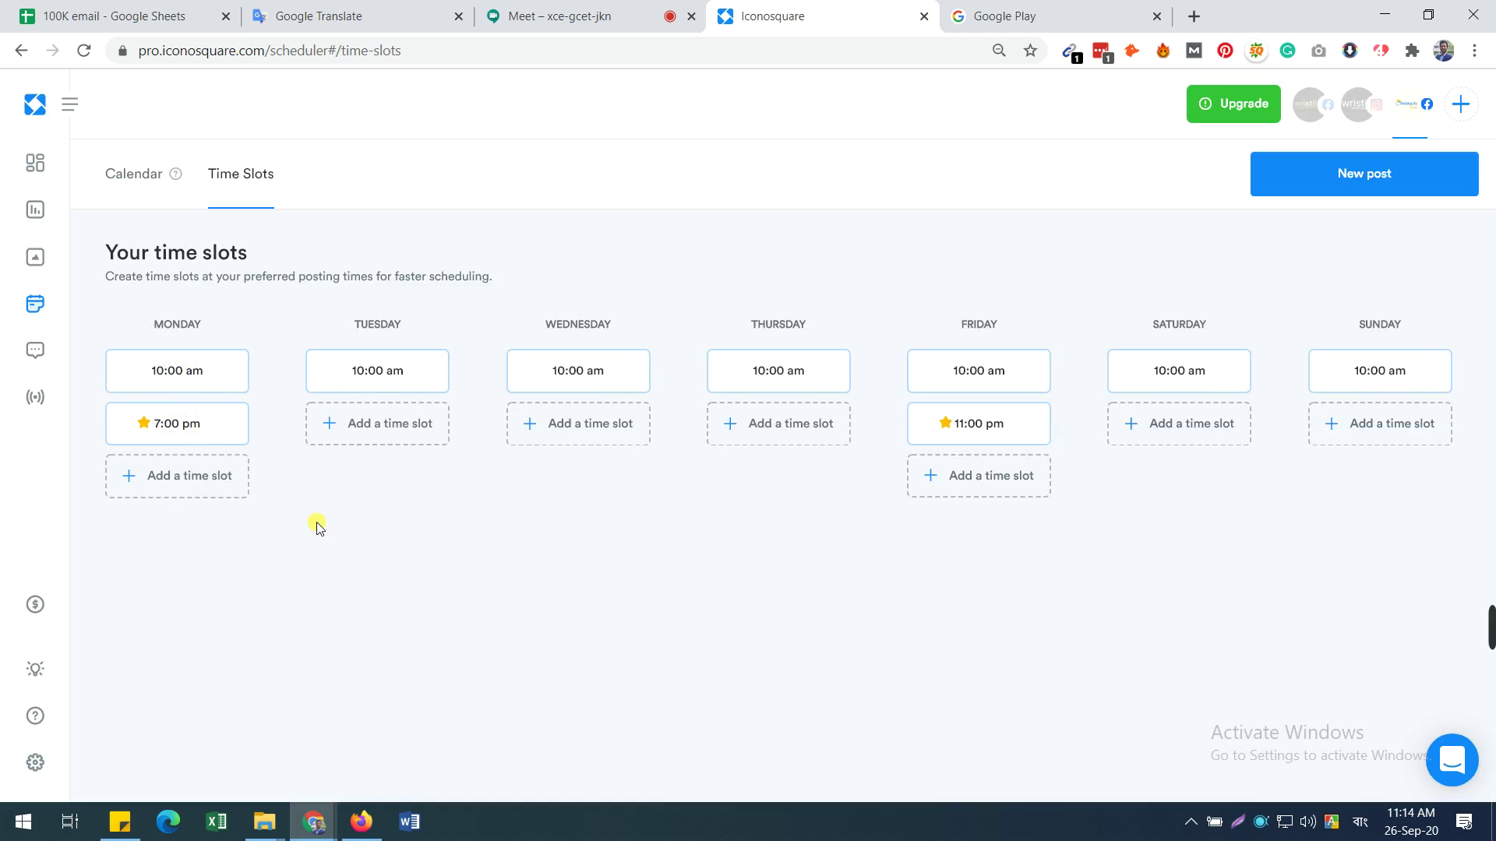
# Step: Start a new image post and upload the Good Morning picture
pyautogui.click(1403, 185)
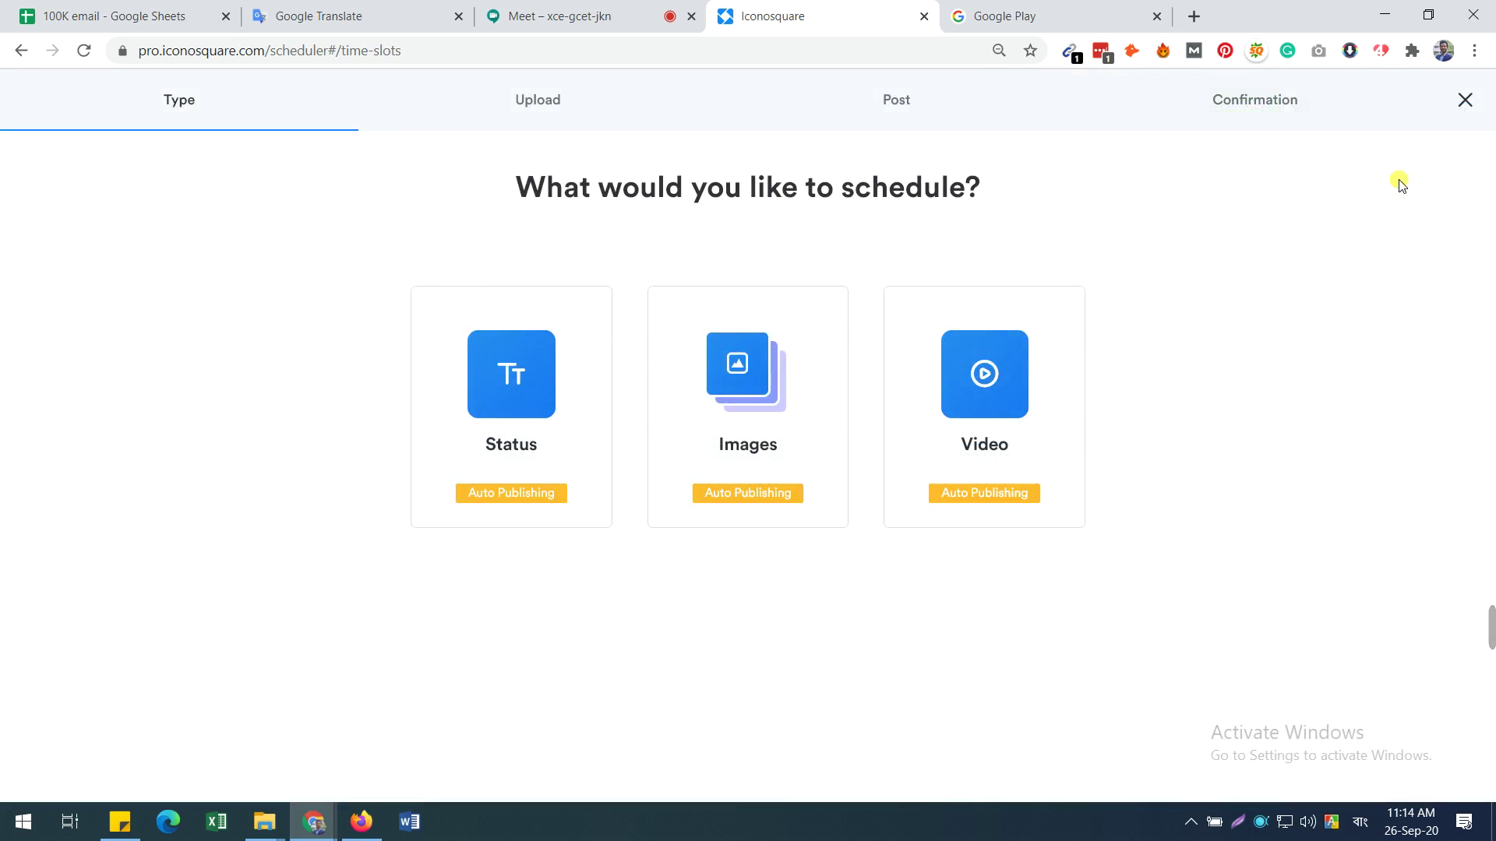
pyautogui.click(742, 392)
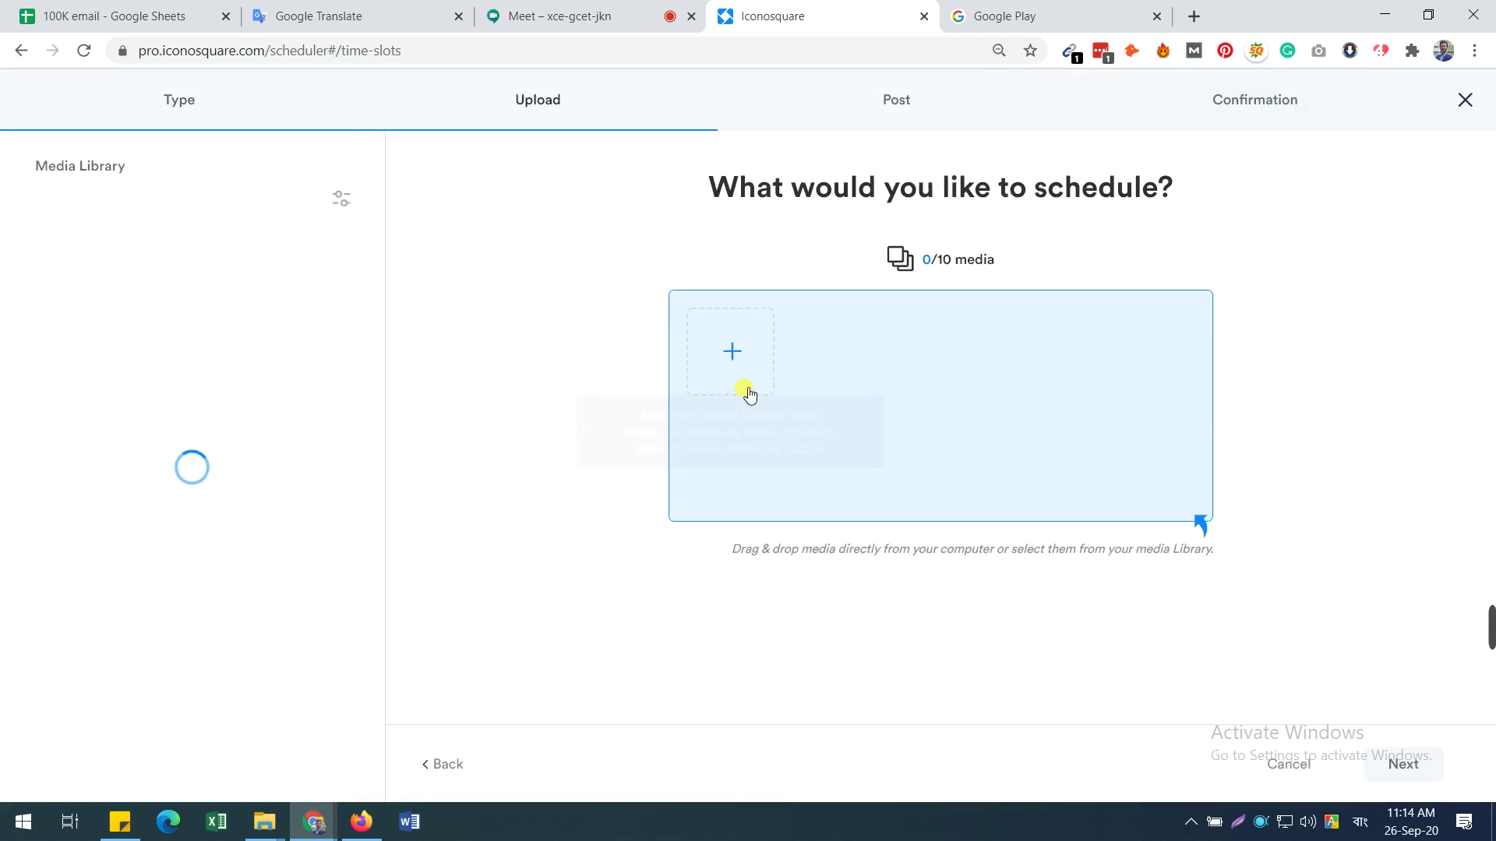
pyautogui.click(730, 352)
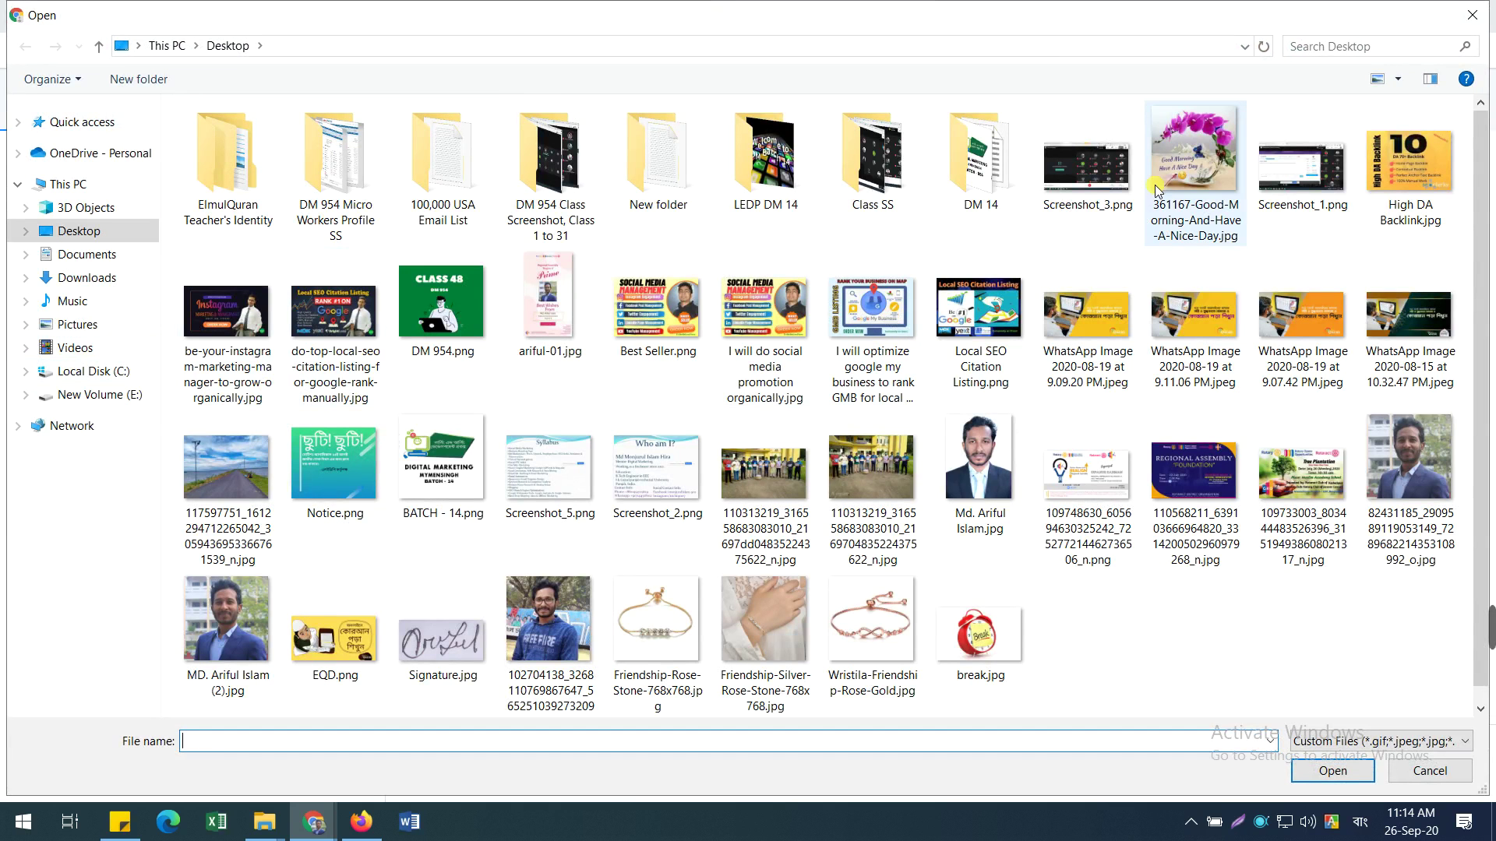
pyautogui.doubleClick(1153, 186)
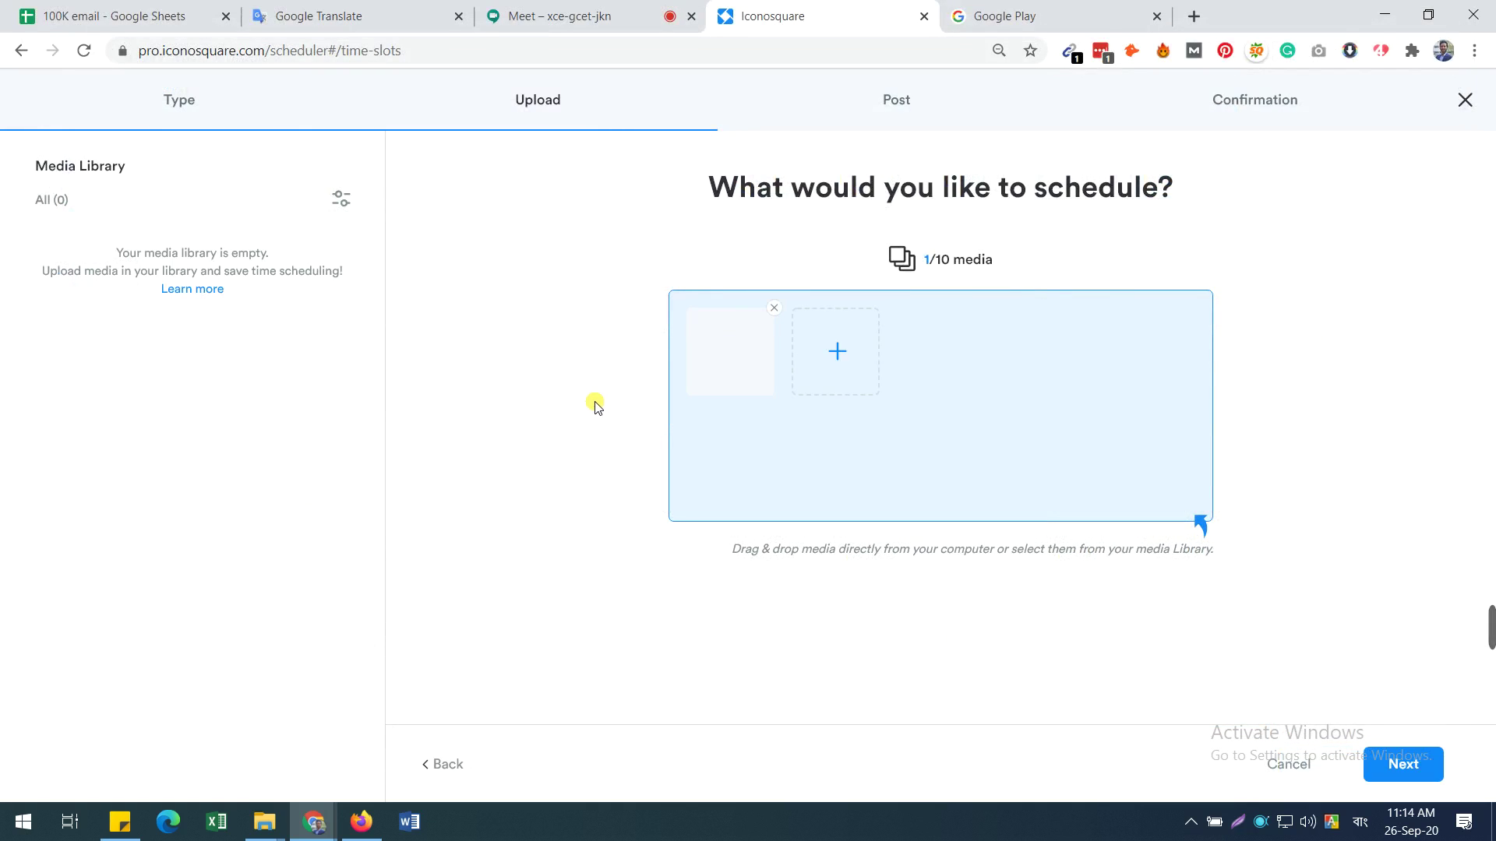
pyautogui.click(1385, 765)
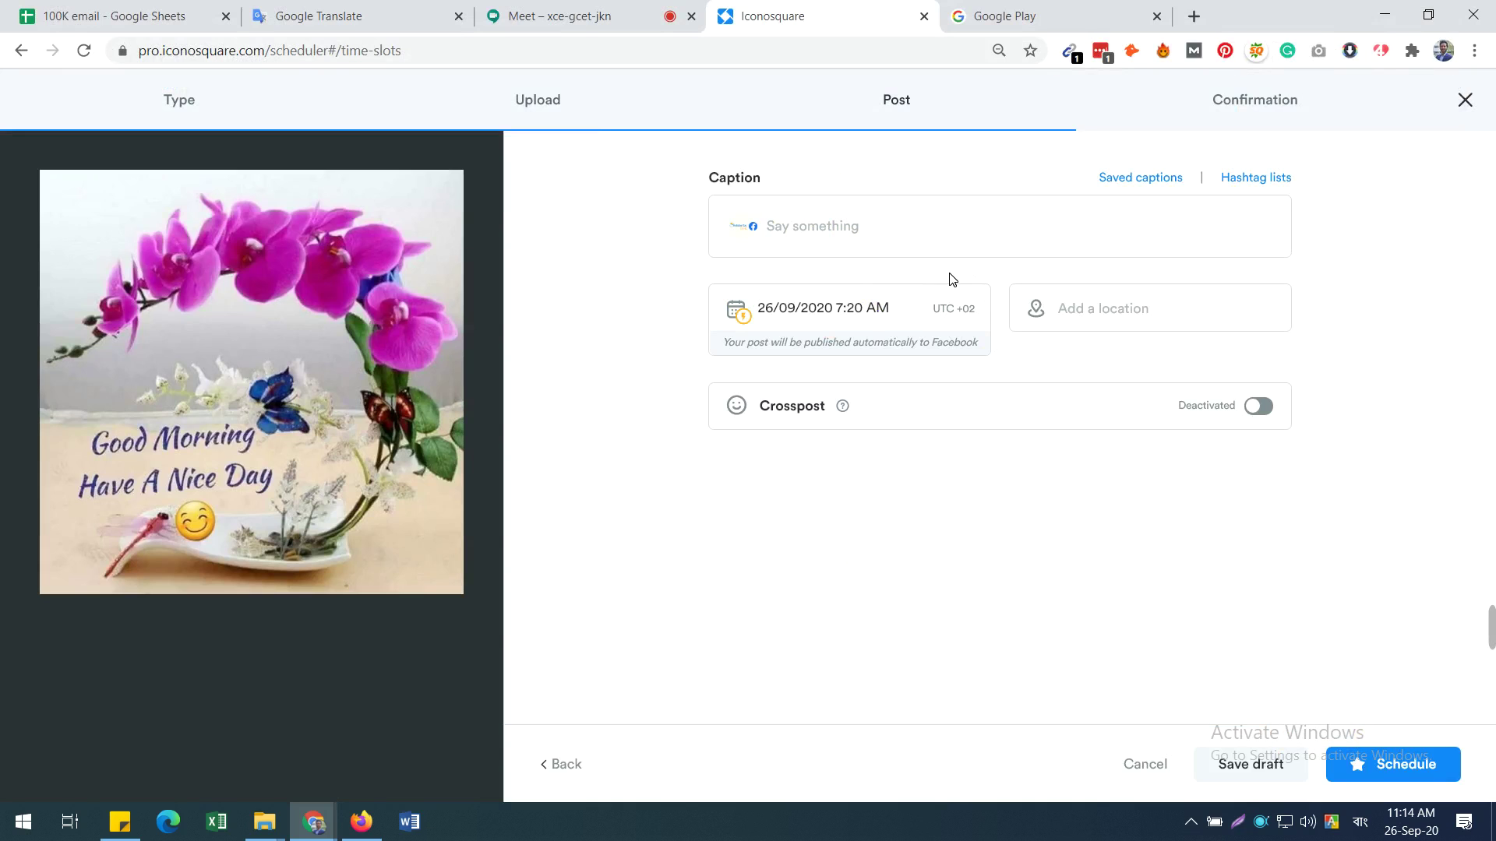
# Step: Enable crossposting and caption the post 'Good Morning' for 26/09/2020 7:20 AM
pyautogui.click(868, 318)
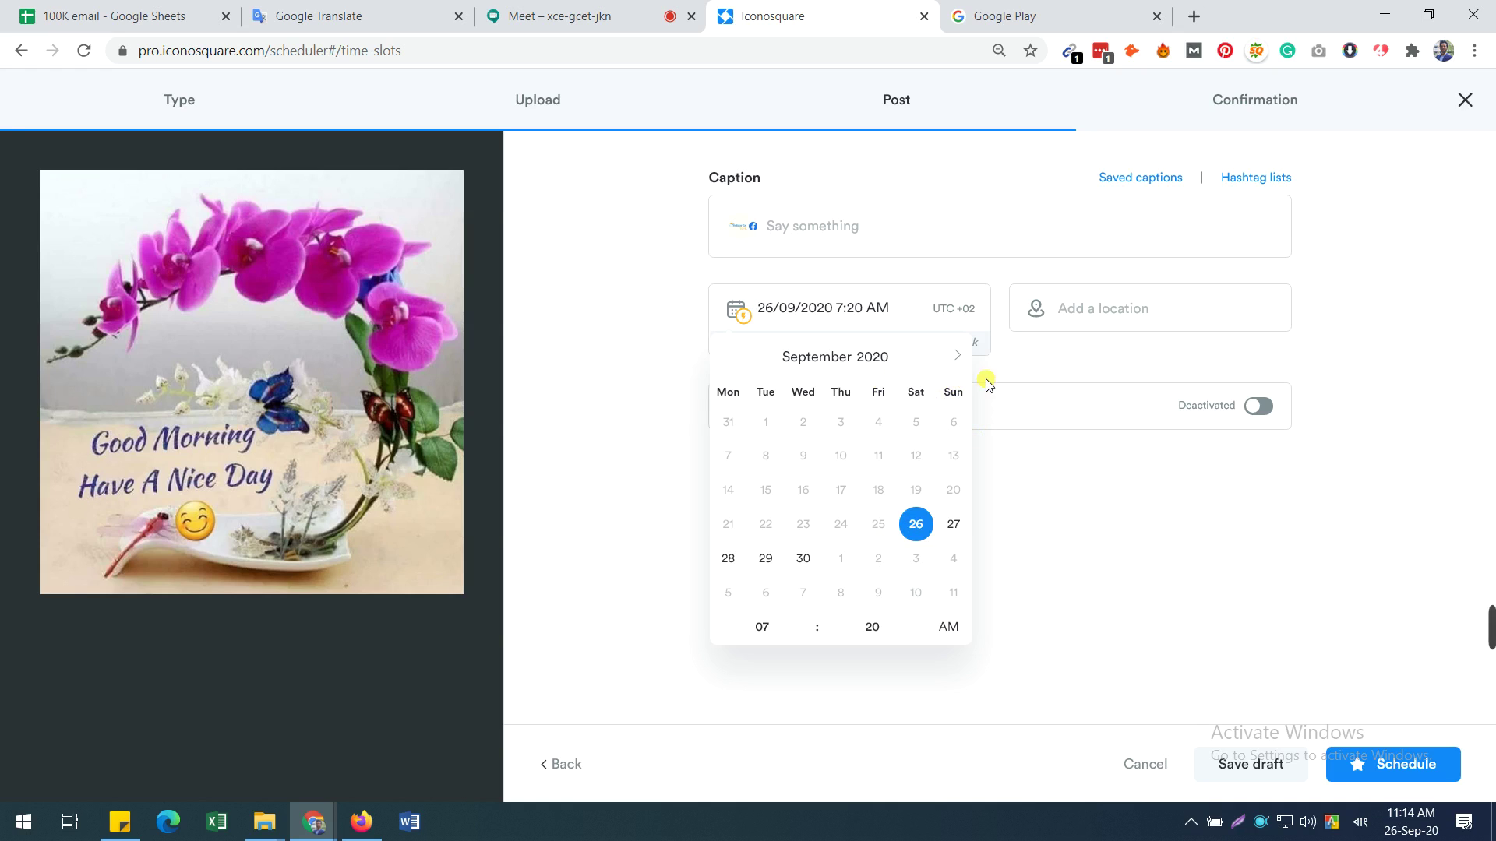
pyautogui.click(1103, 308)
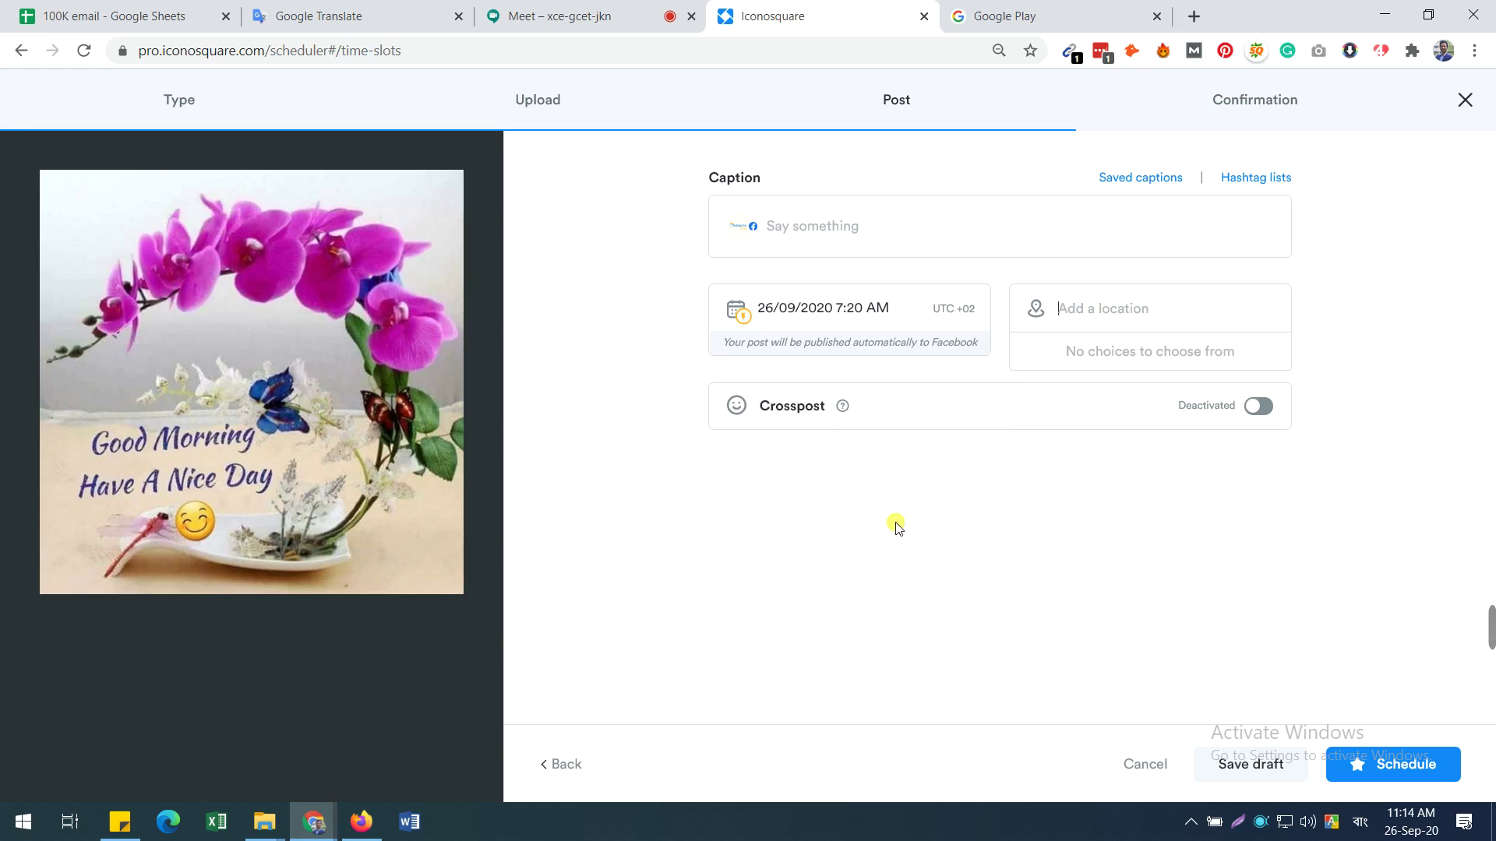
pyautogui.click(895, 528)
pyautogui.click(1258, 405)
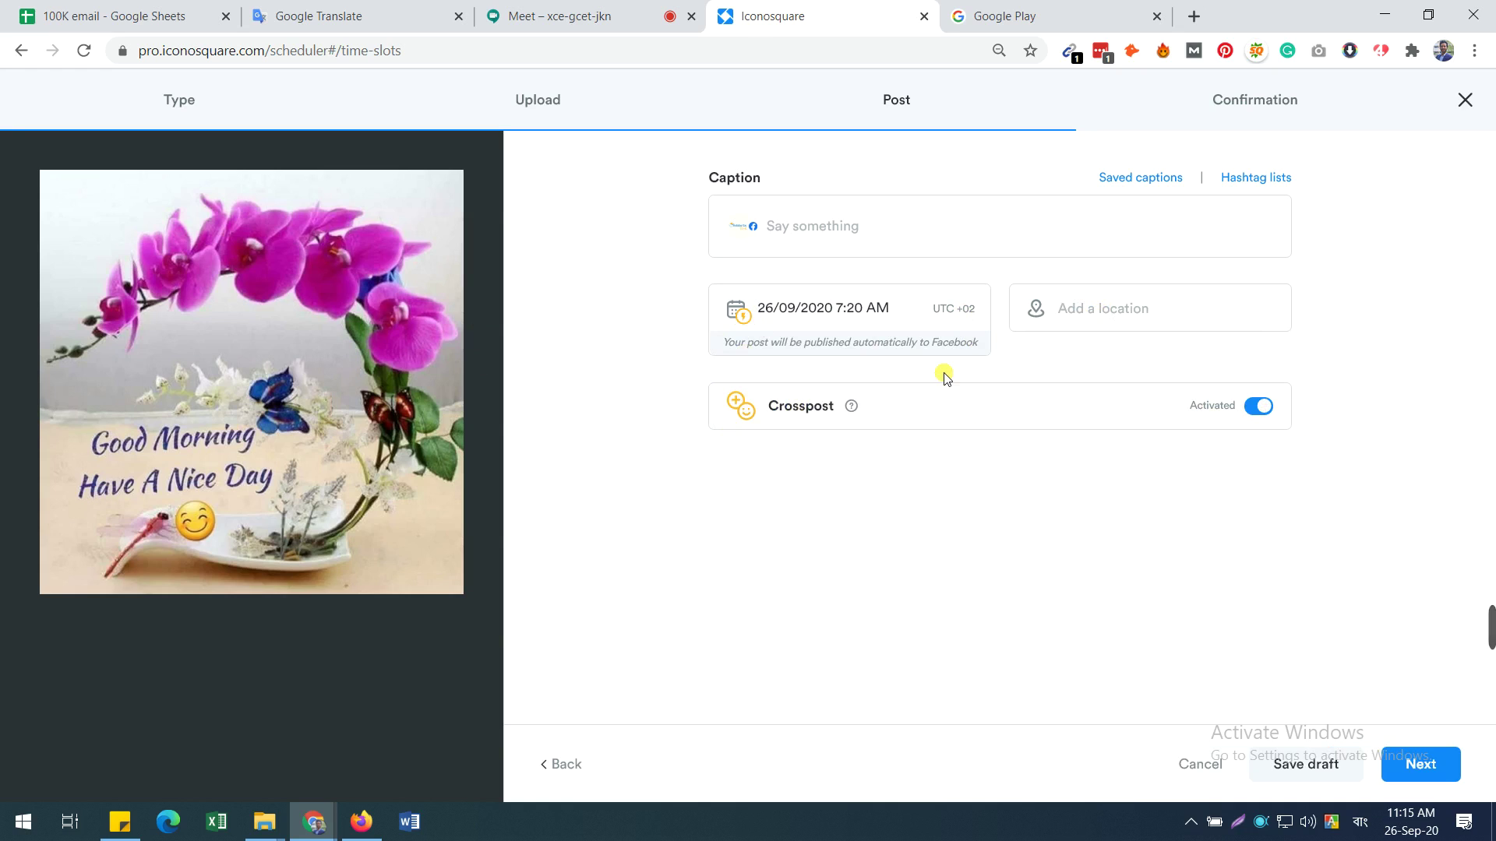
pyautogui.click(909, 226)
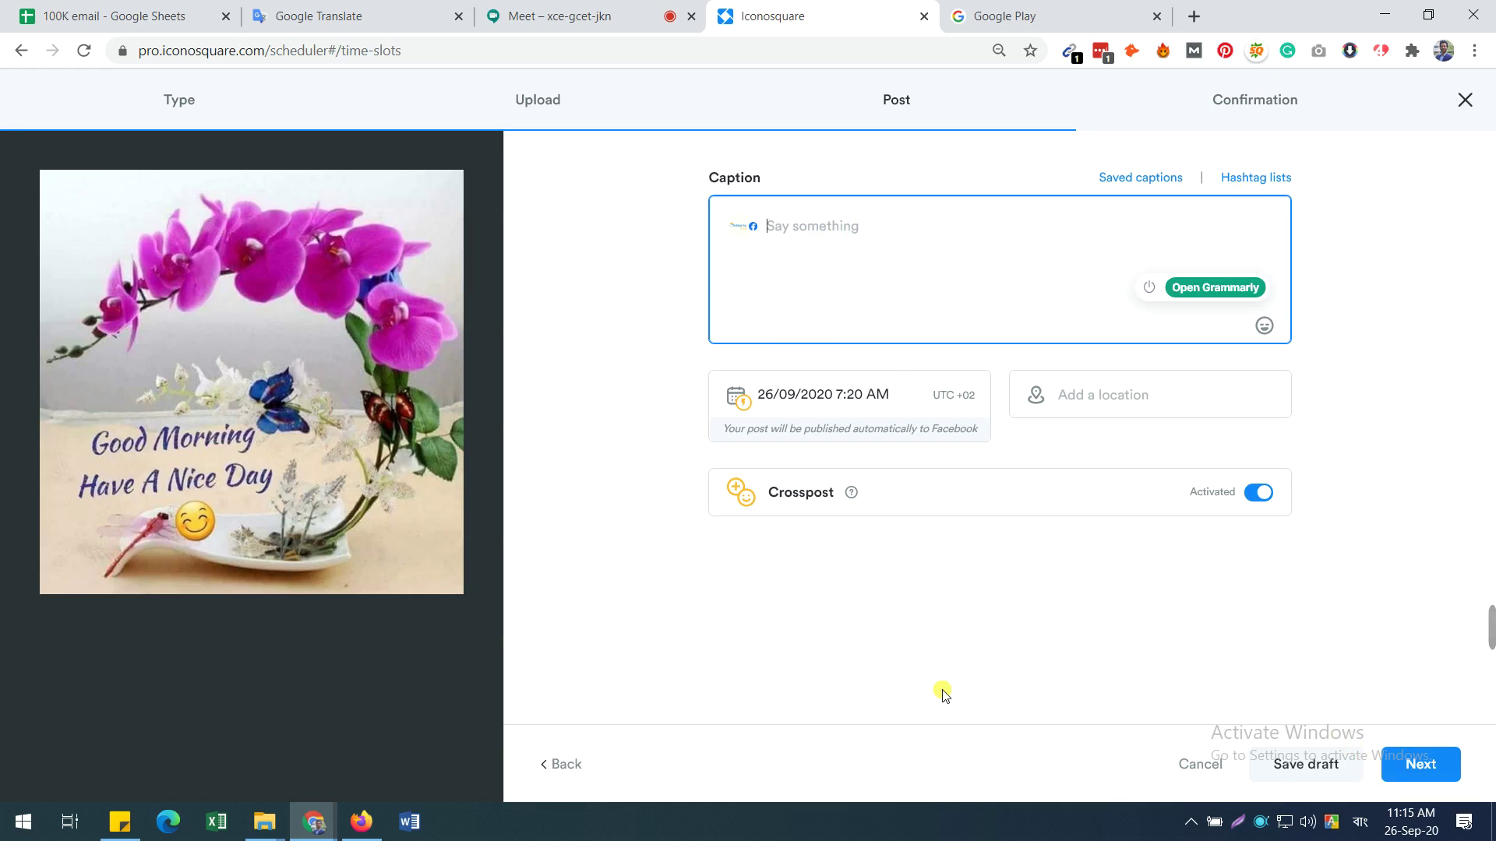
pyautogui.write('Good Morning')
pyautogui.click(955, 400)
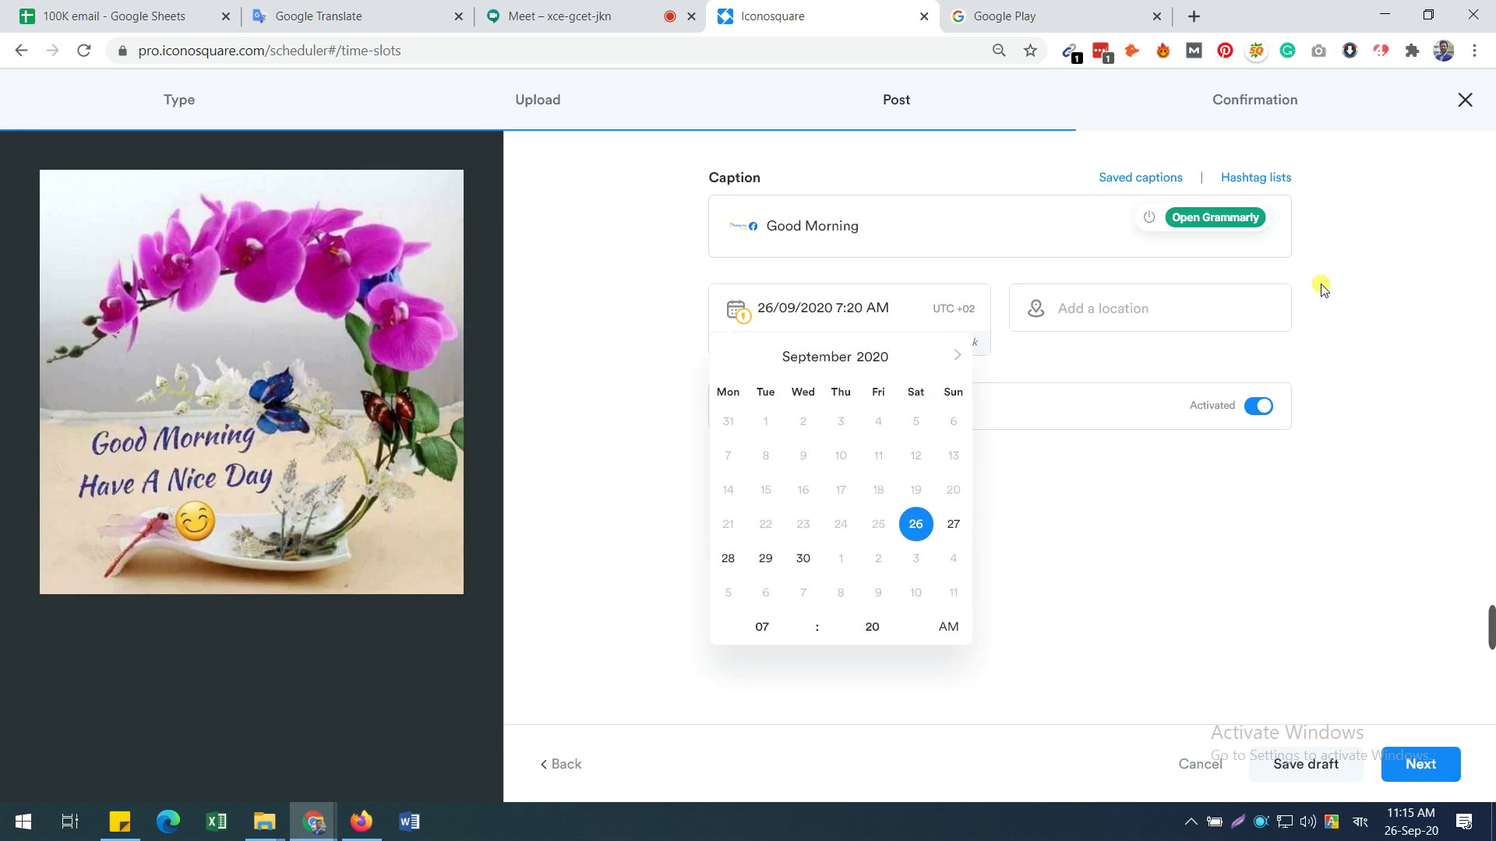
pyautogui.click(1415, 767)
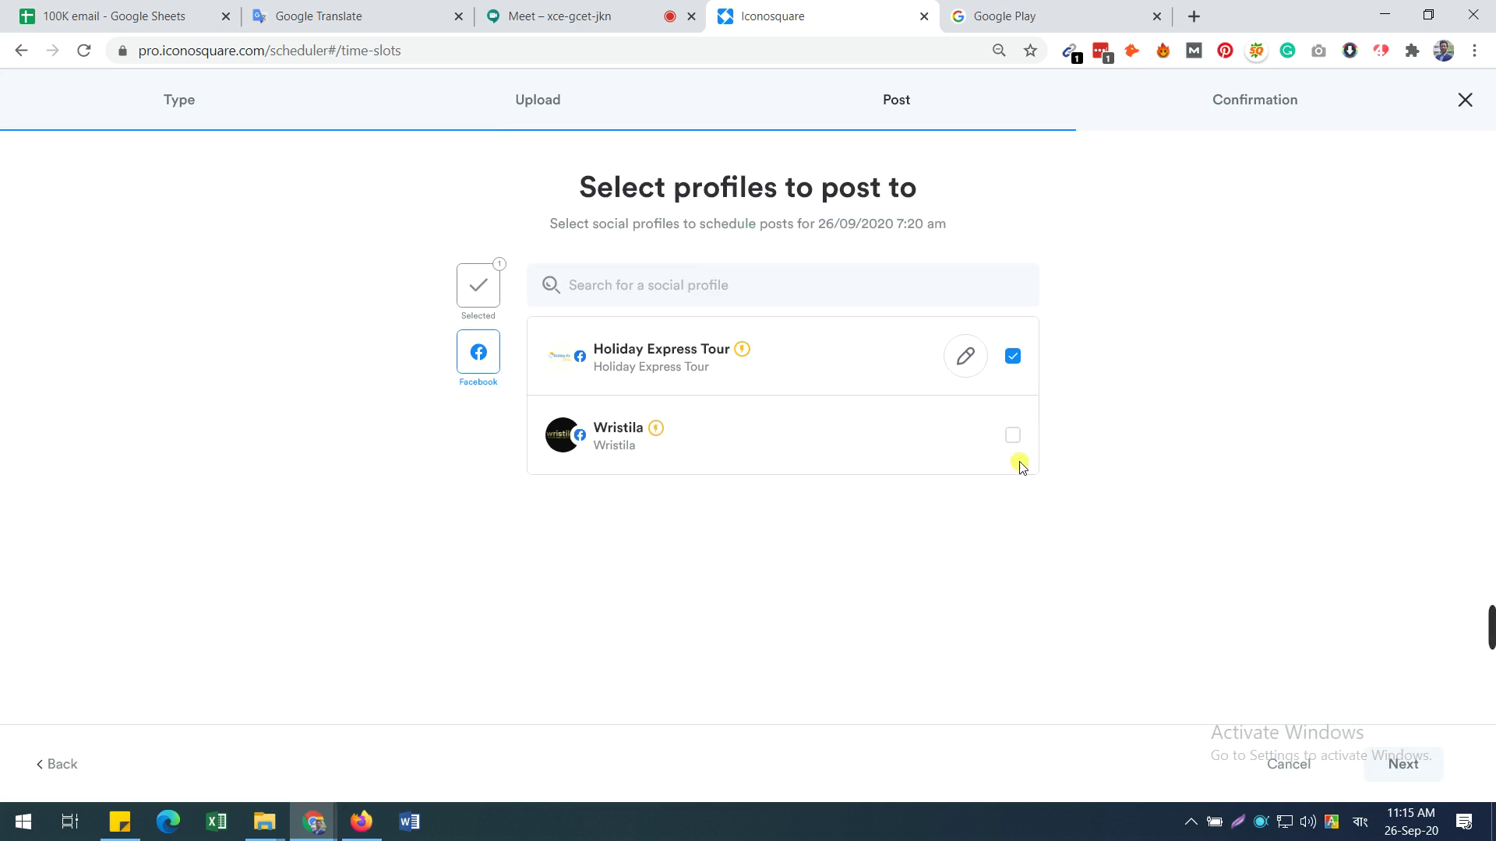
# Step: Select both the Holiday Express Tour and Wristila Facebook profiles for the post
pyautogui.click(1012, 355)
pyautogui.click(1015, 436)
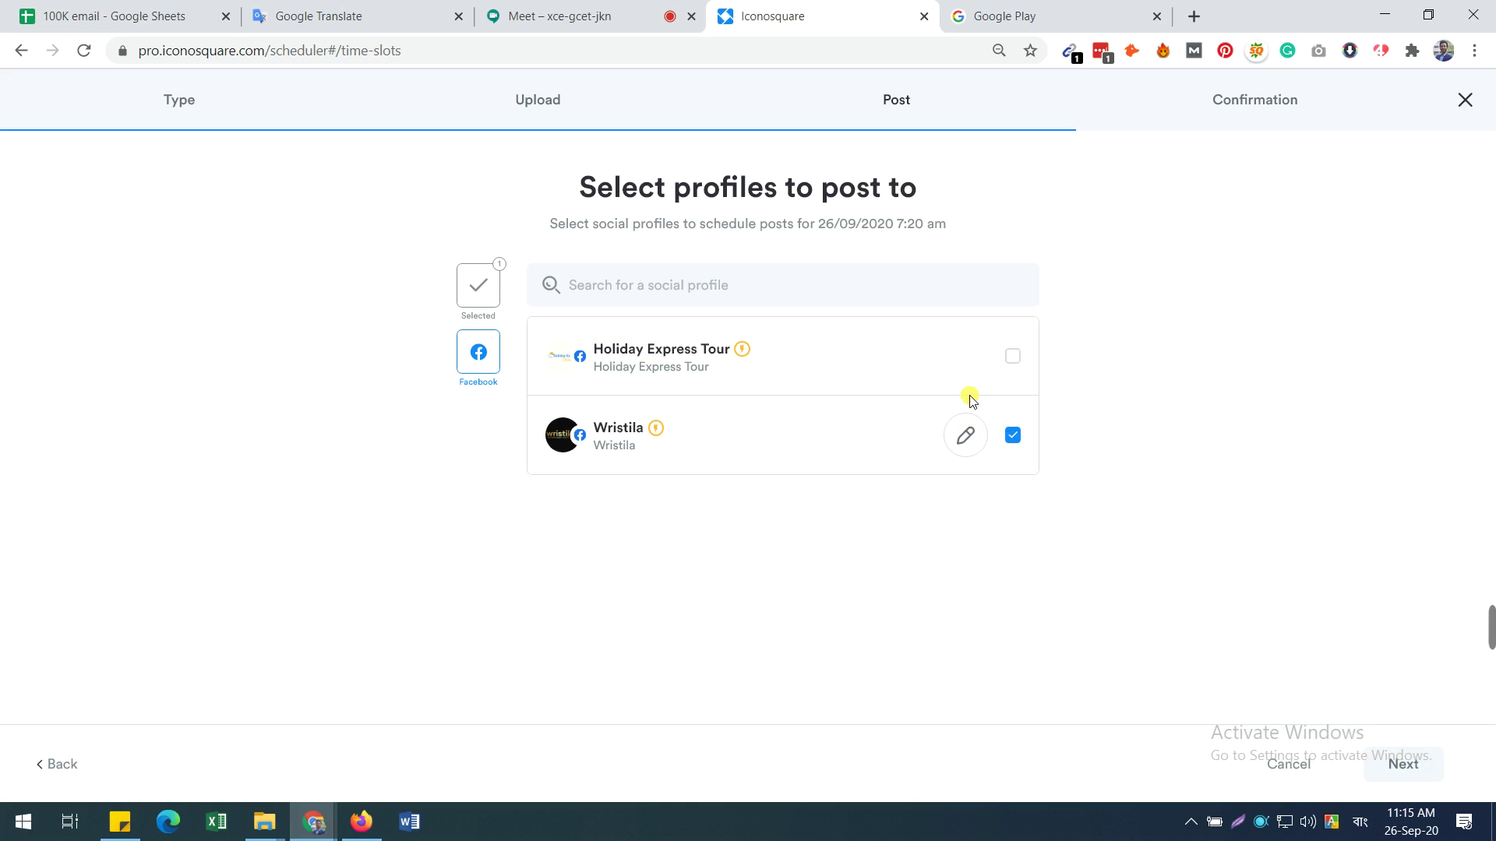
pyautogui.click(494, 294)
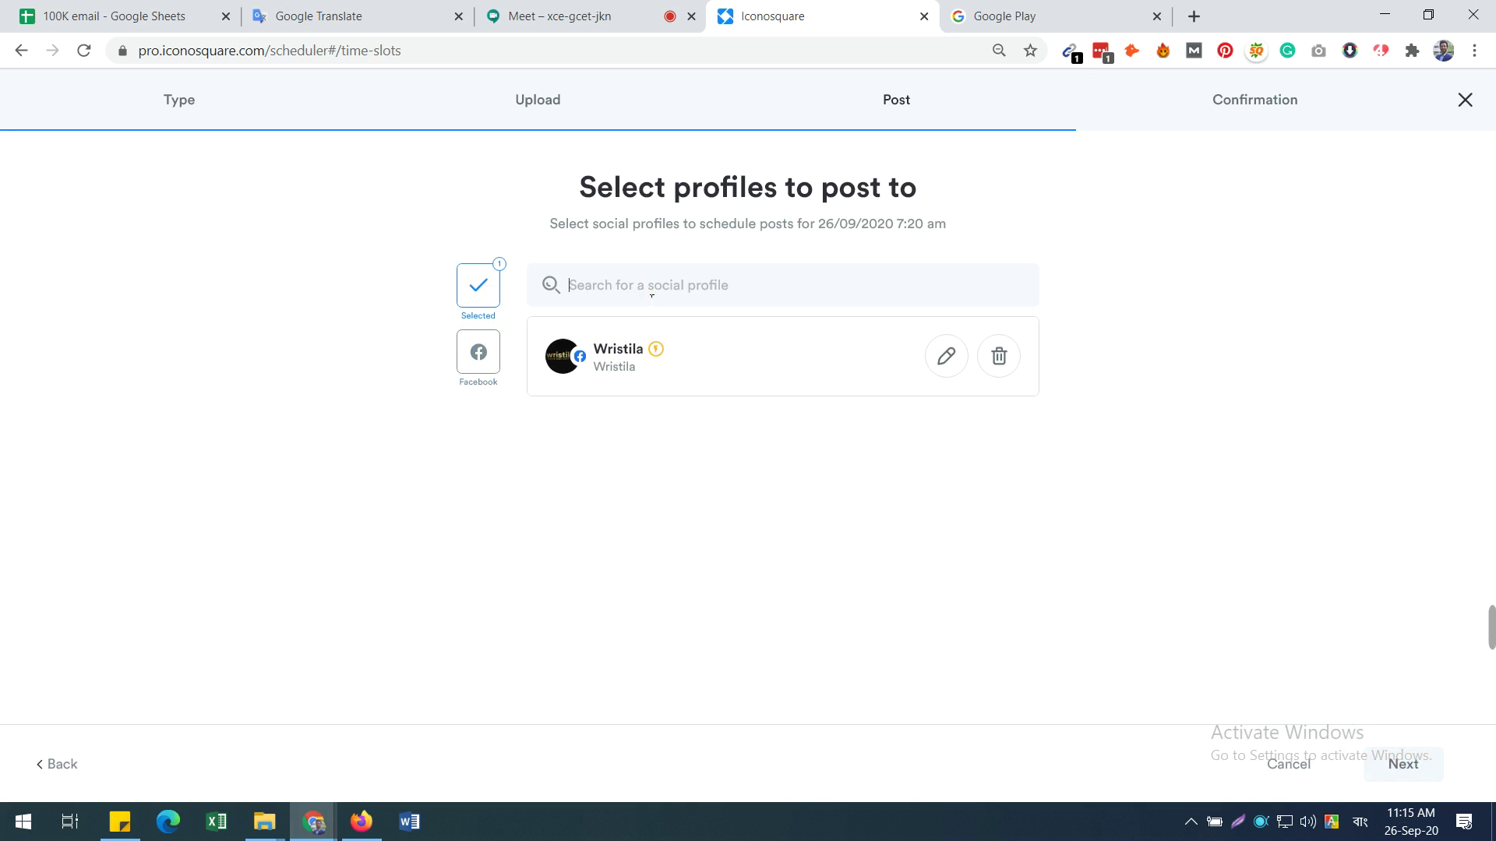
pyautogui.click(479, 352)
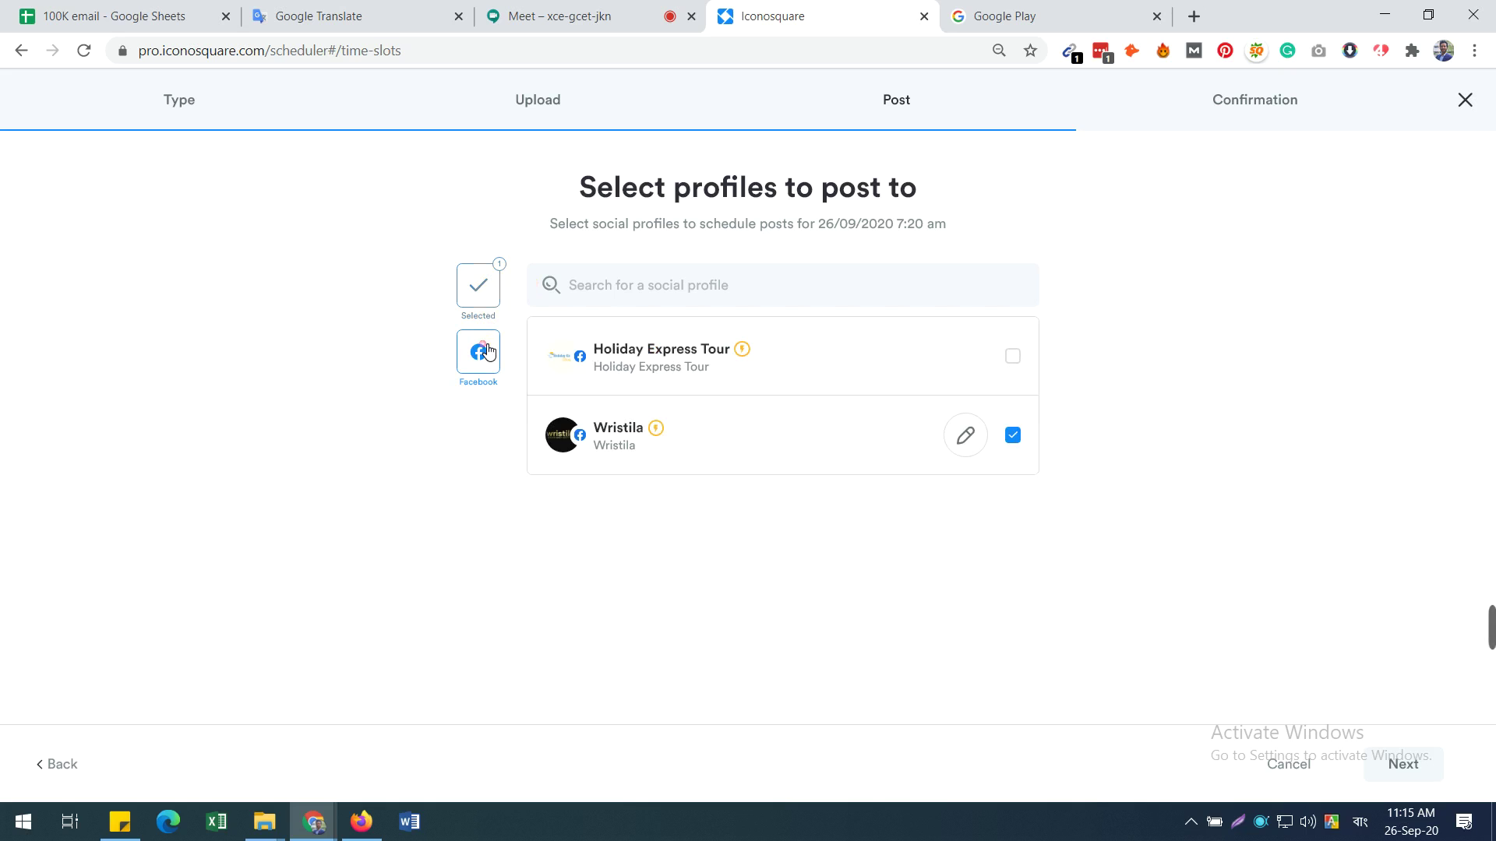
pyautogui.click(1014, 358)
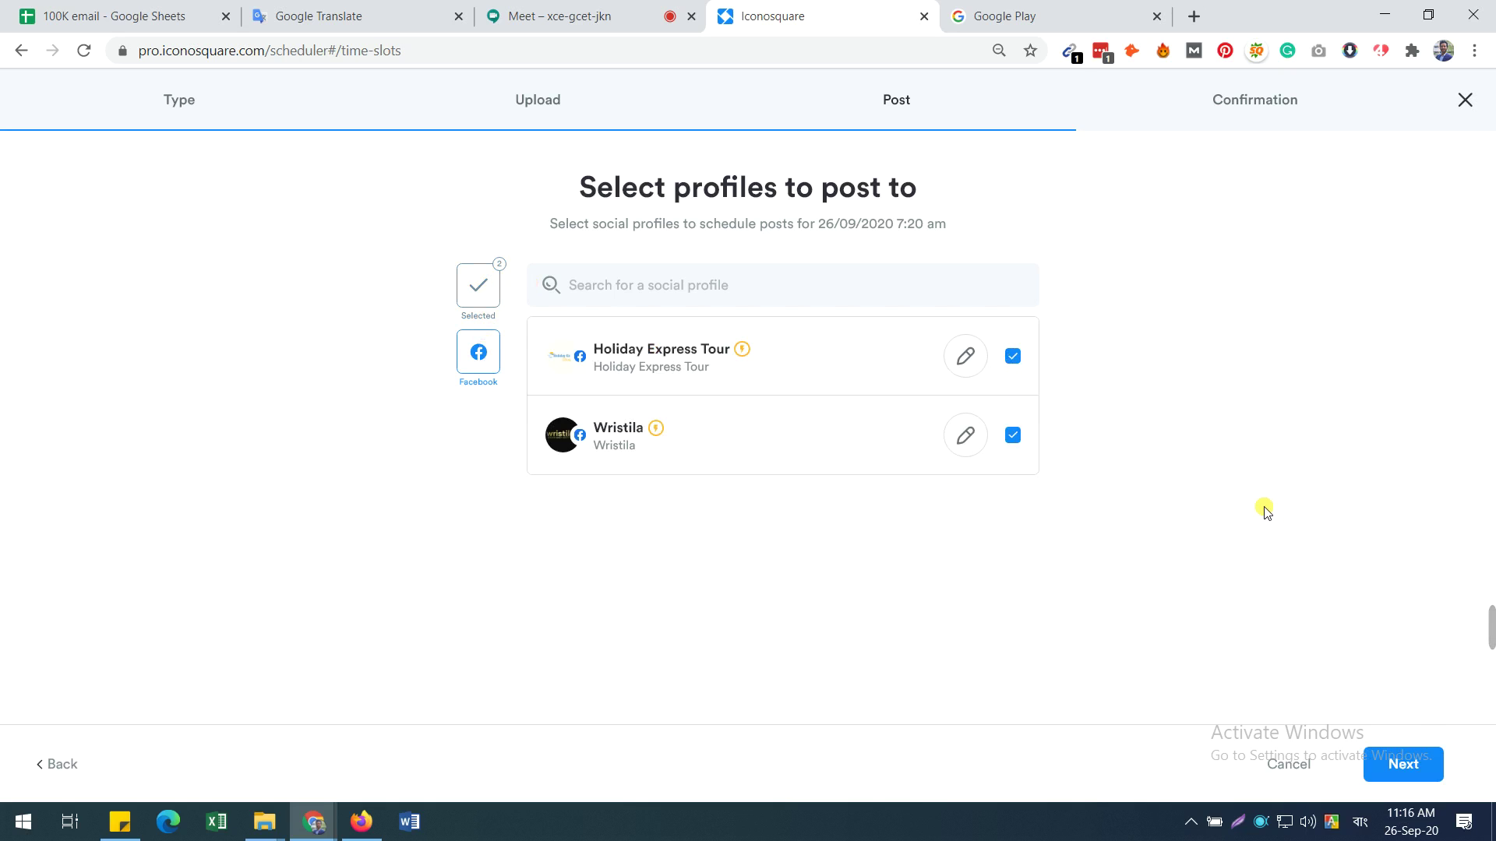
pyautogui.click(1406, 763)
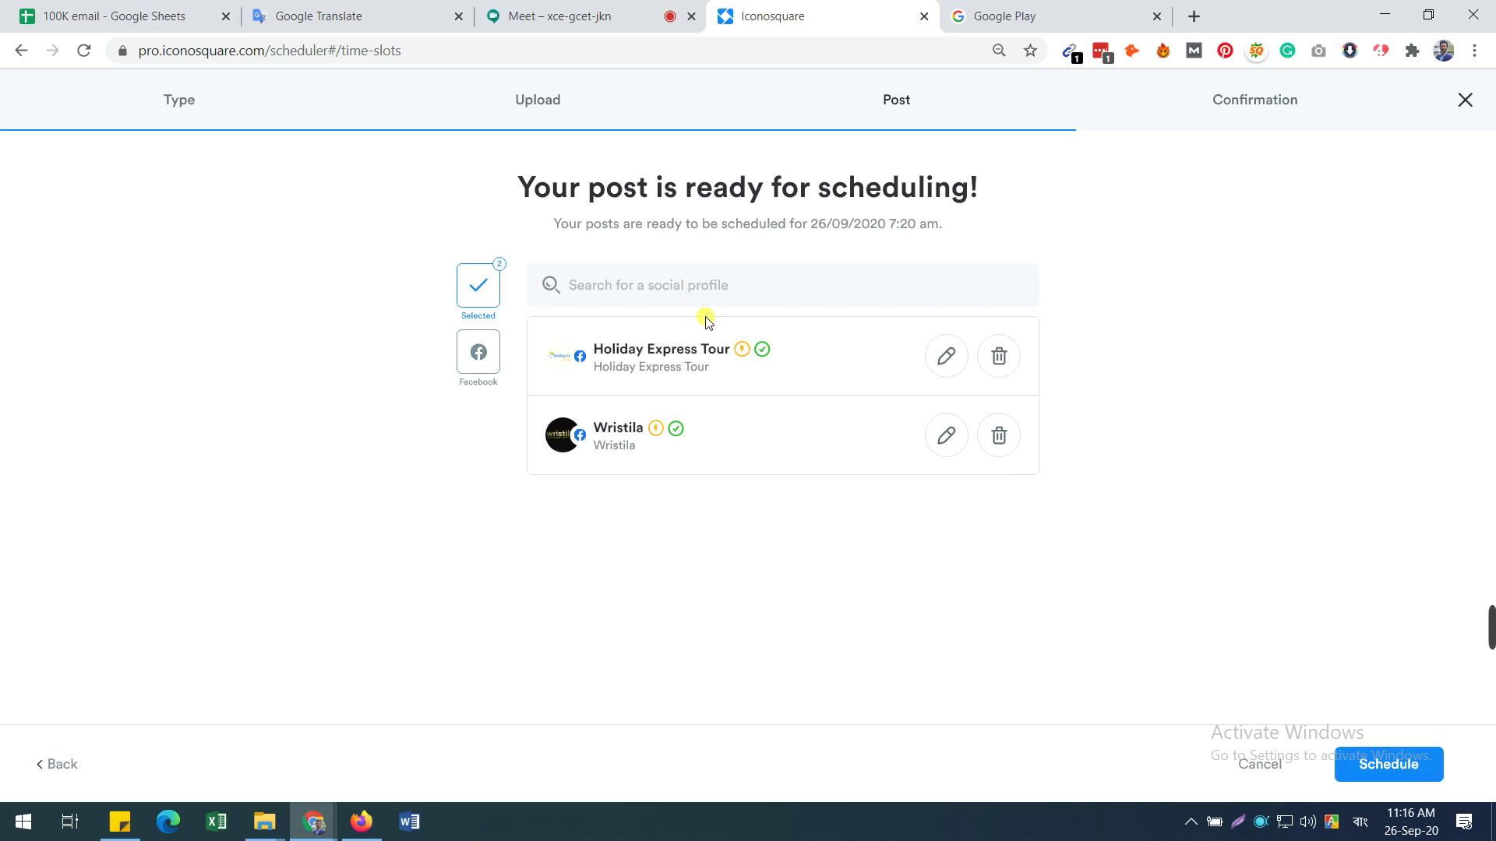
# Step: Schedule the post for 26/09/2020 7:20 am and close the scheduling window
pyautogui.click(1404, 771)
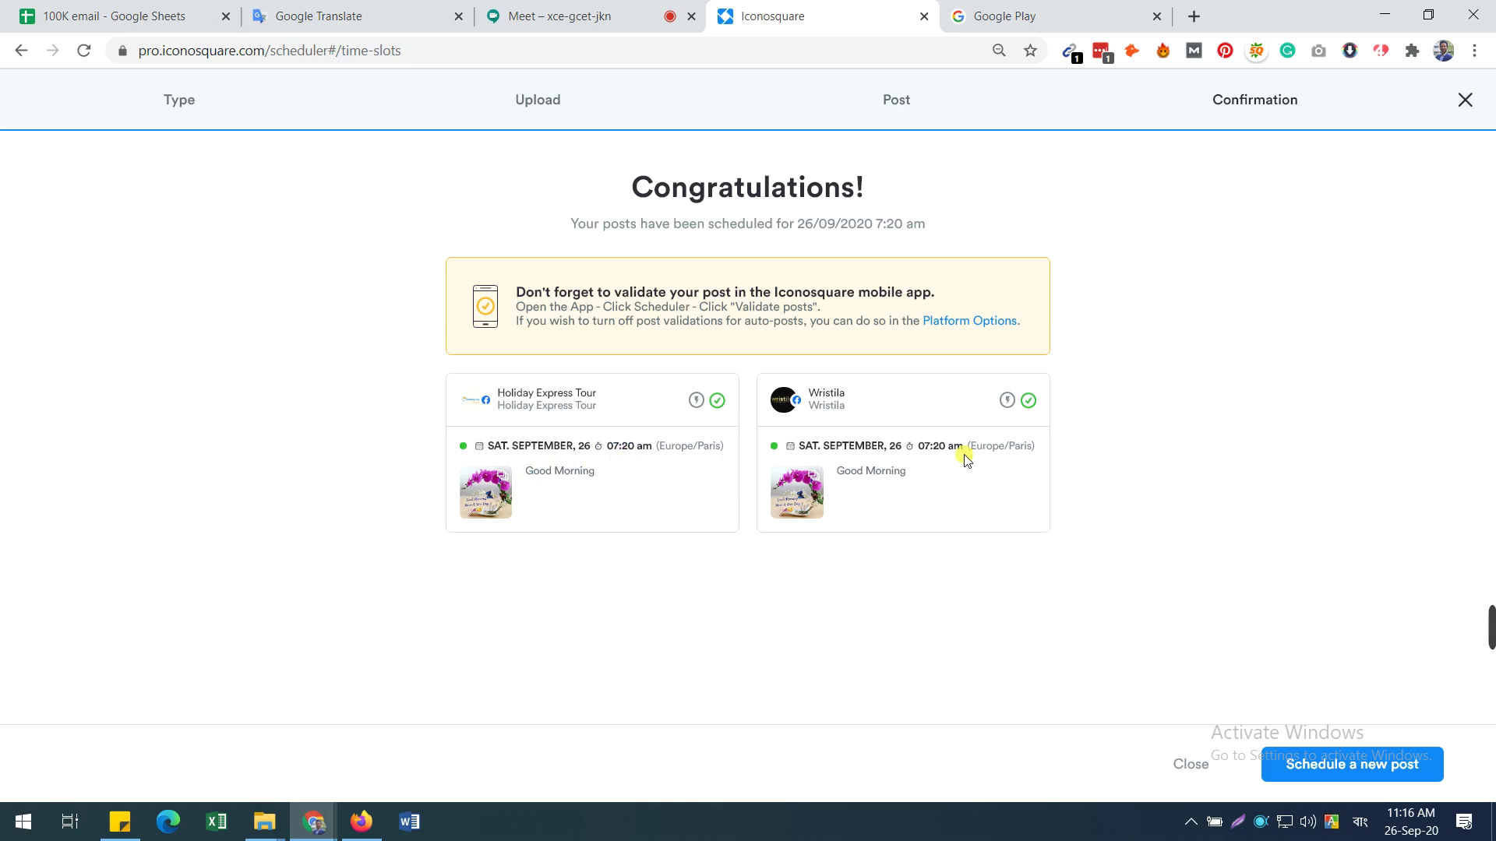
pyautogui.click(1373, 765)
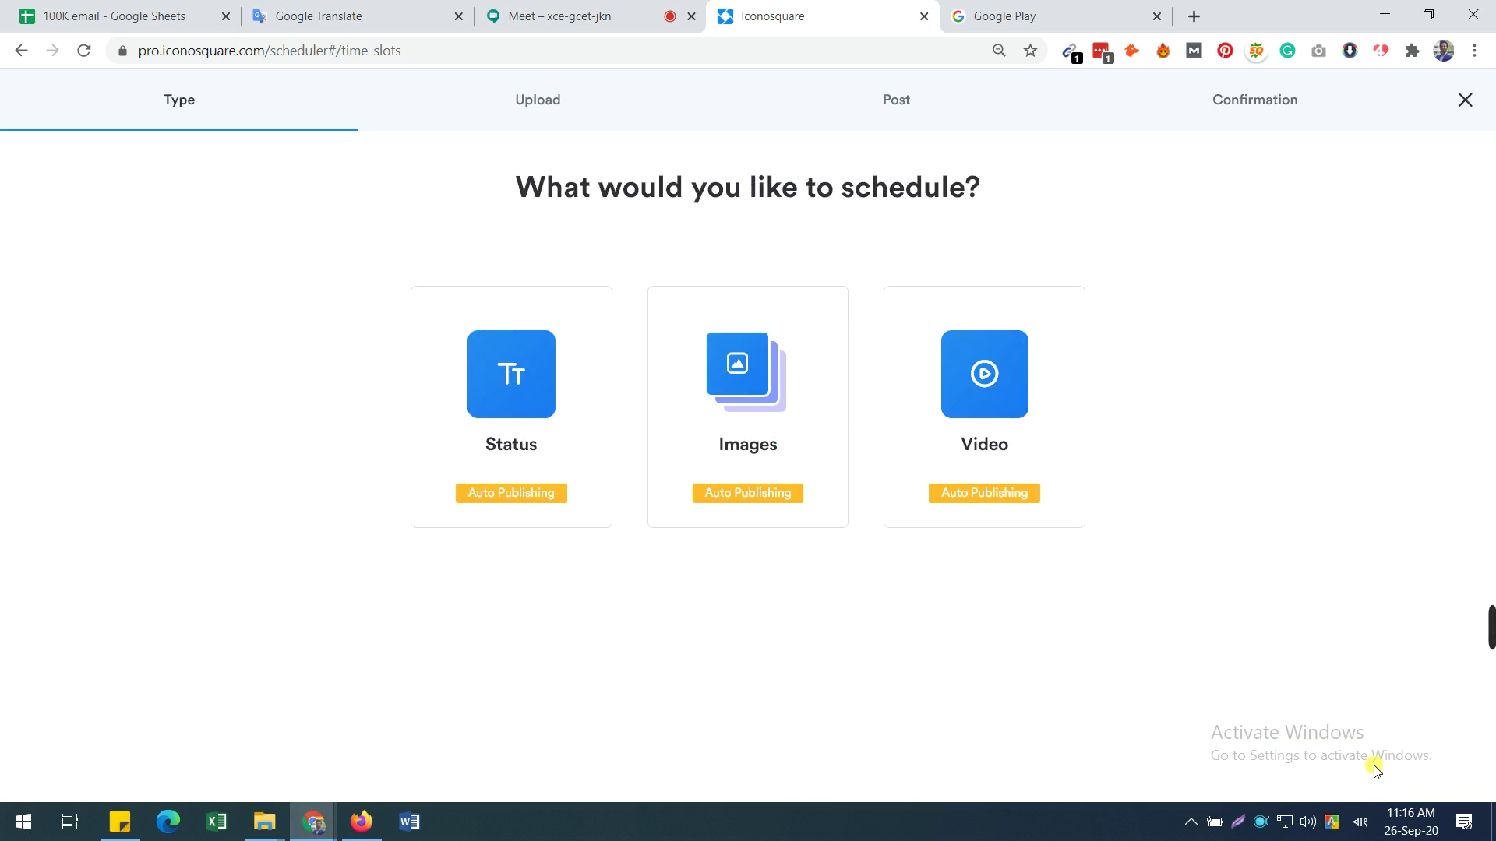
pyautogui.click(1465, 100)
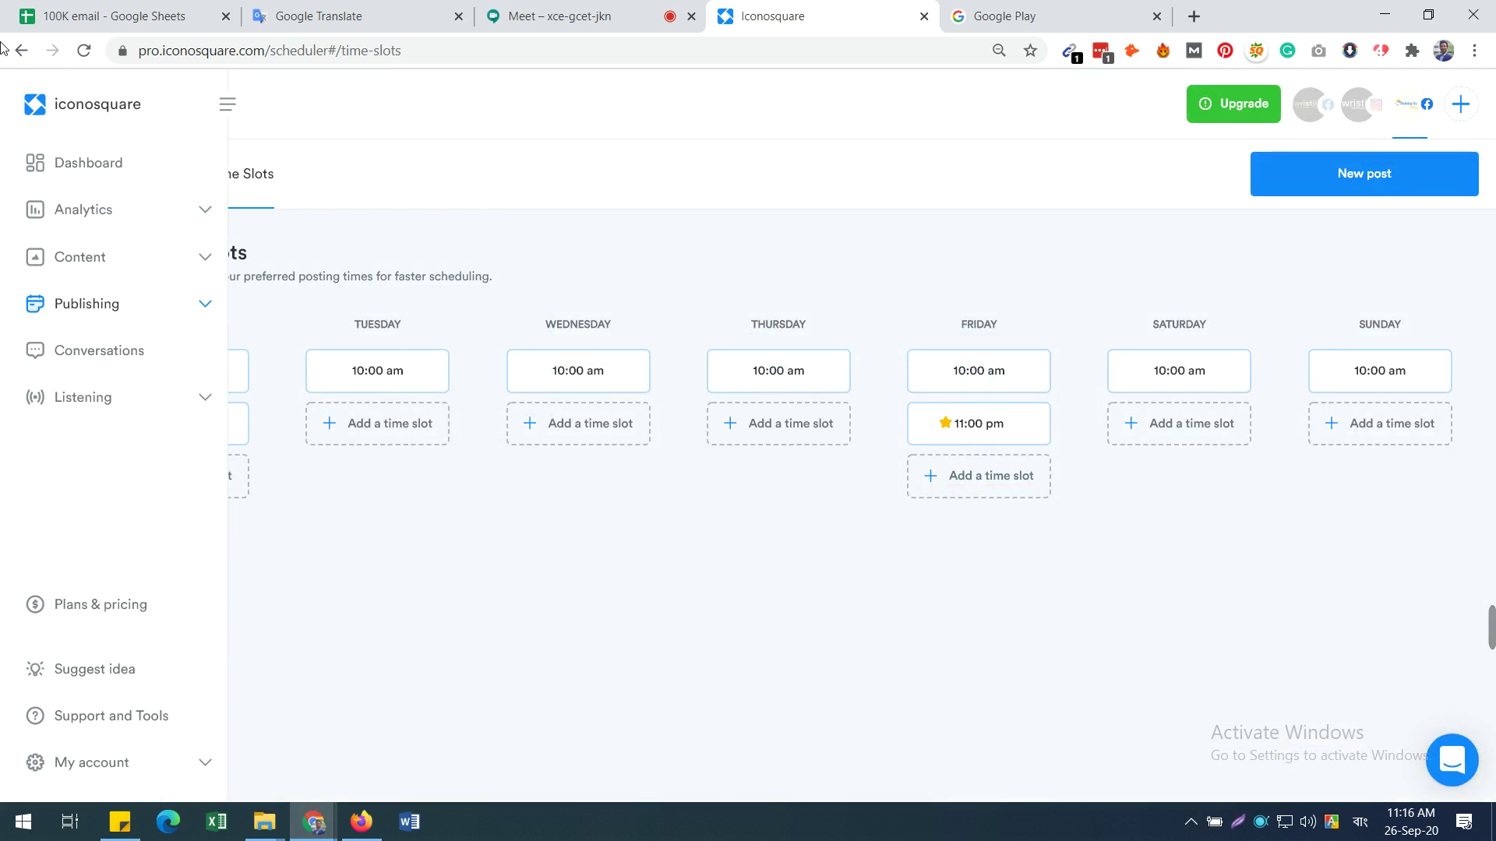
# Step: In the Calendar, drag Saturday's 7:20 am Good Morning post to 9:00 am and open it for editing
pyautogui.click(85, 53)
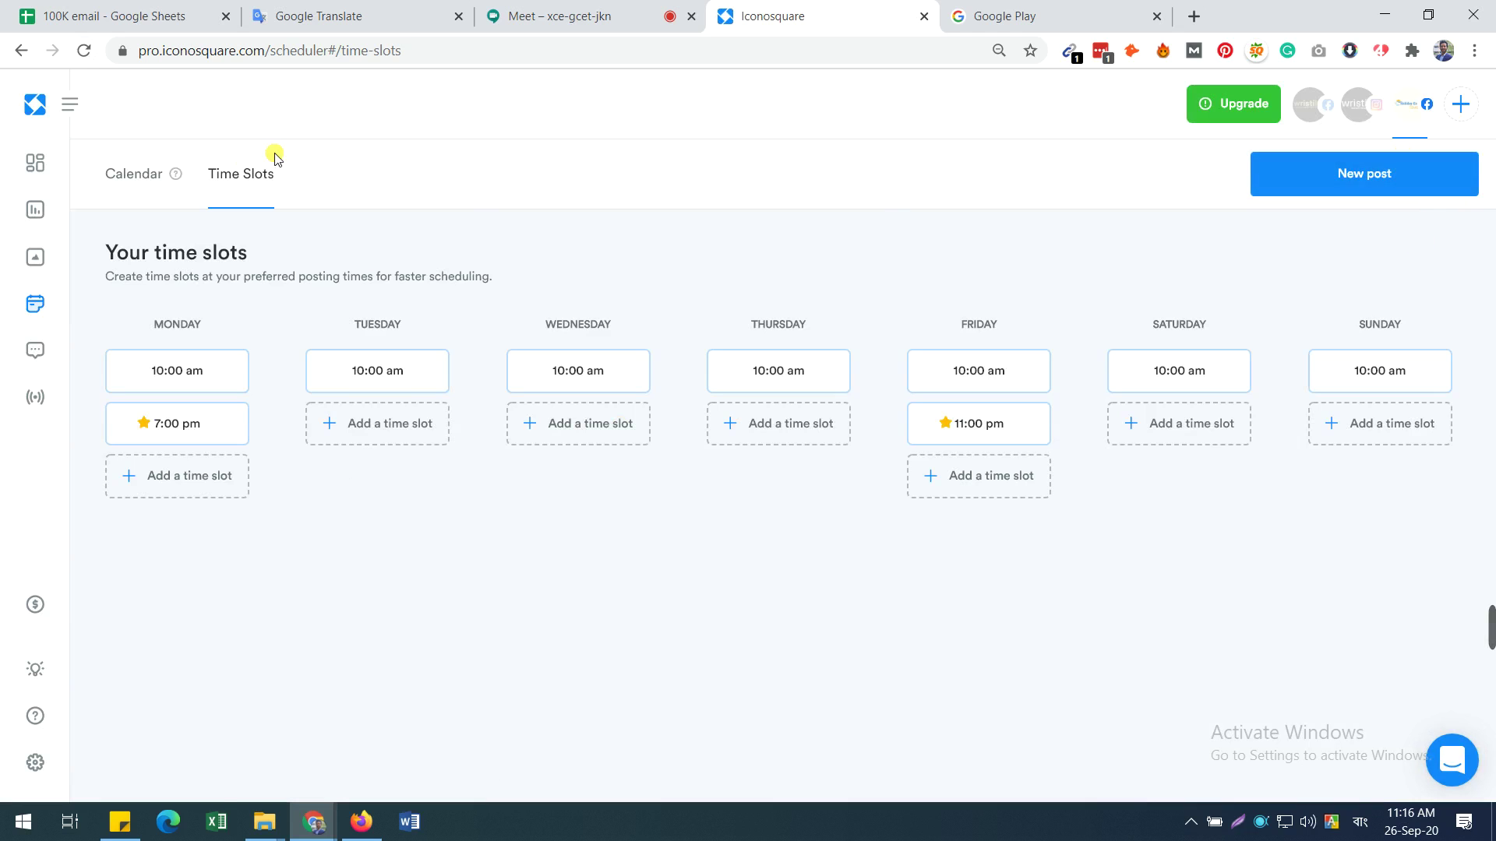
pyautogui.click(137, 176)
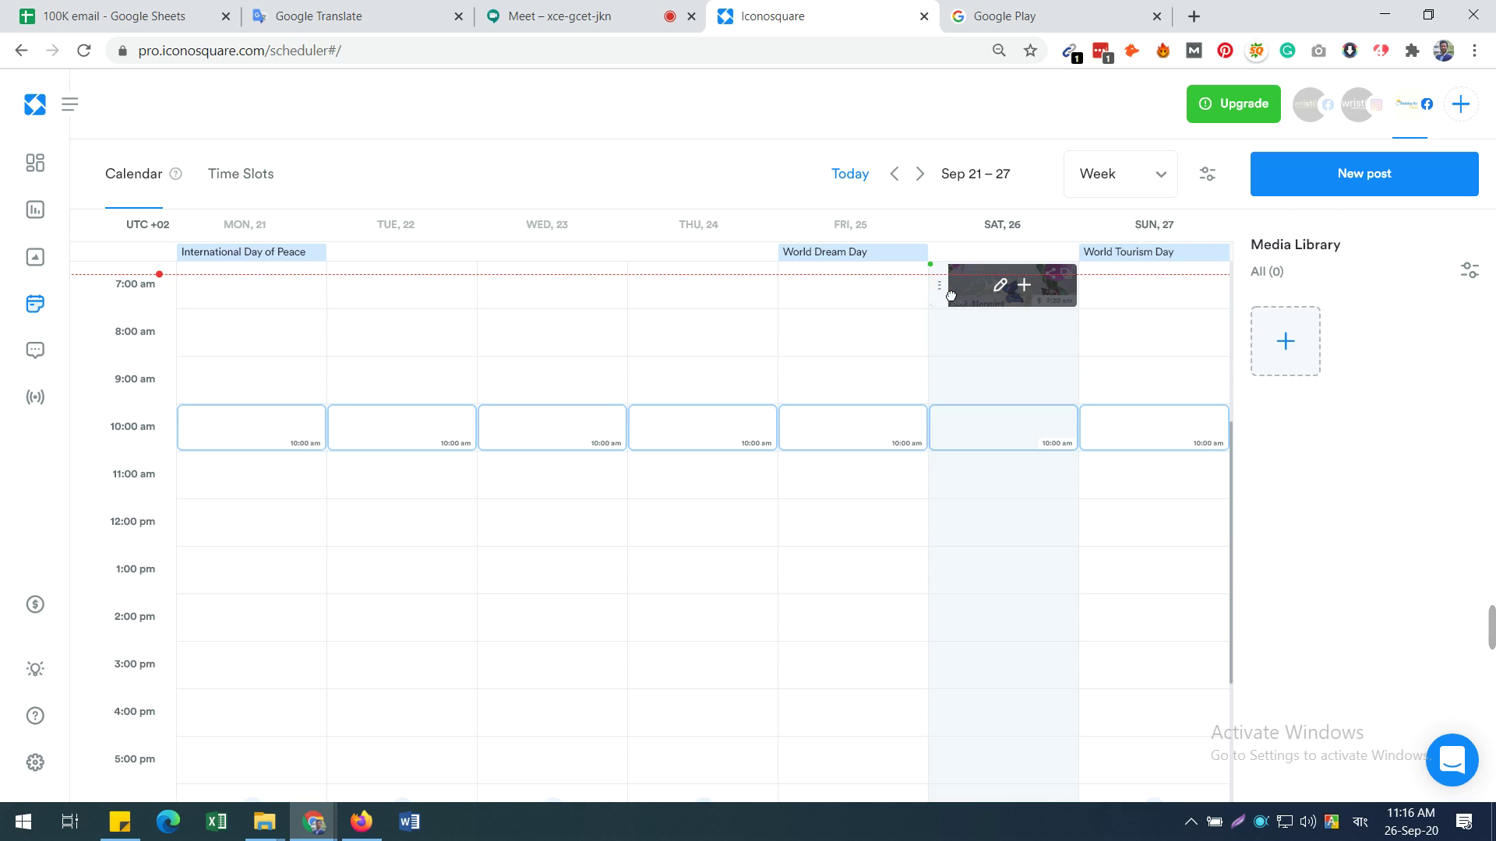
pyautogui.moveTo(950, 295); pyautogui.dragTo(200, 434)
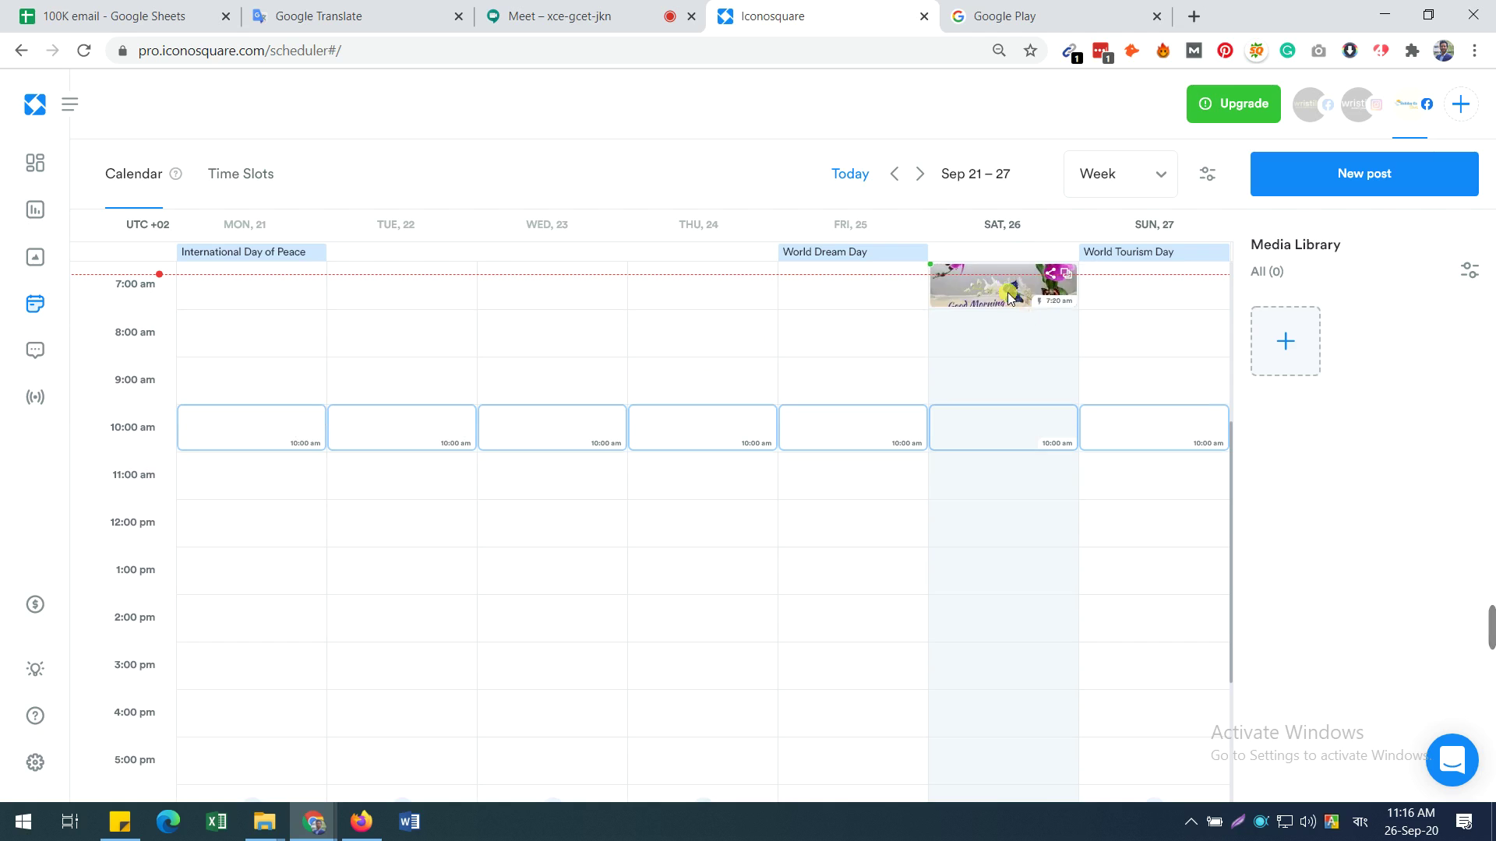
pyautogui.moveTo(1005, 288); pyautogui.dragTo(1002, 343)
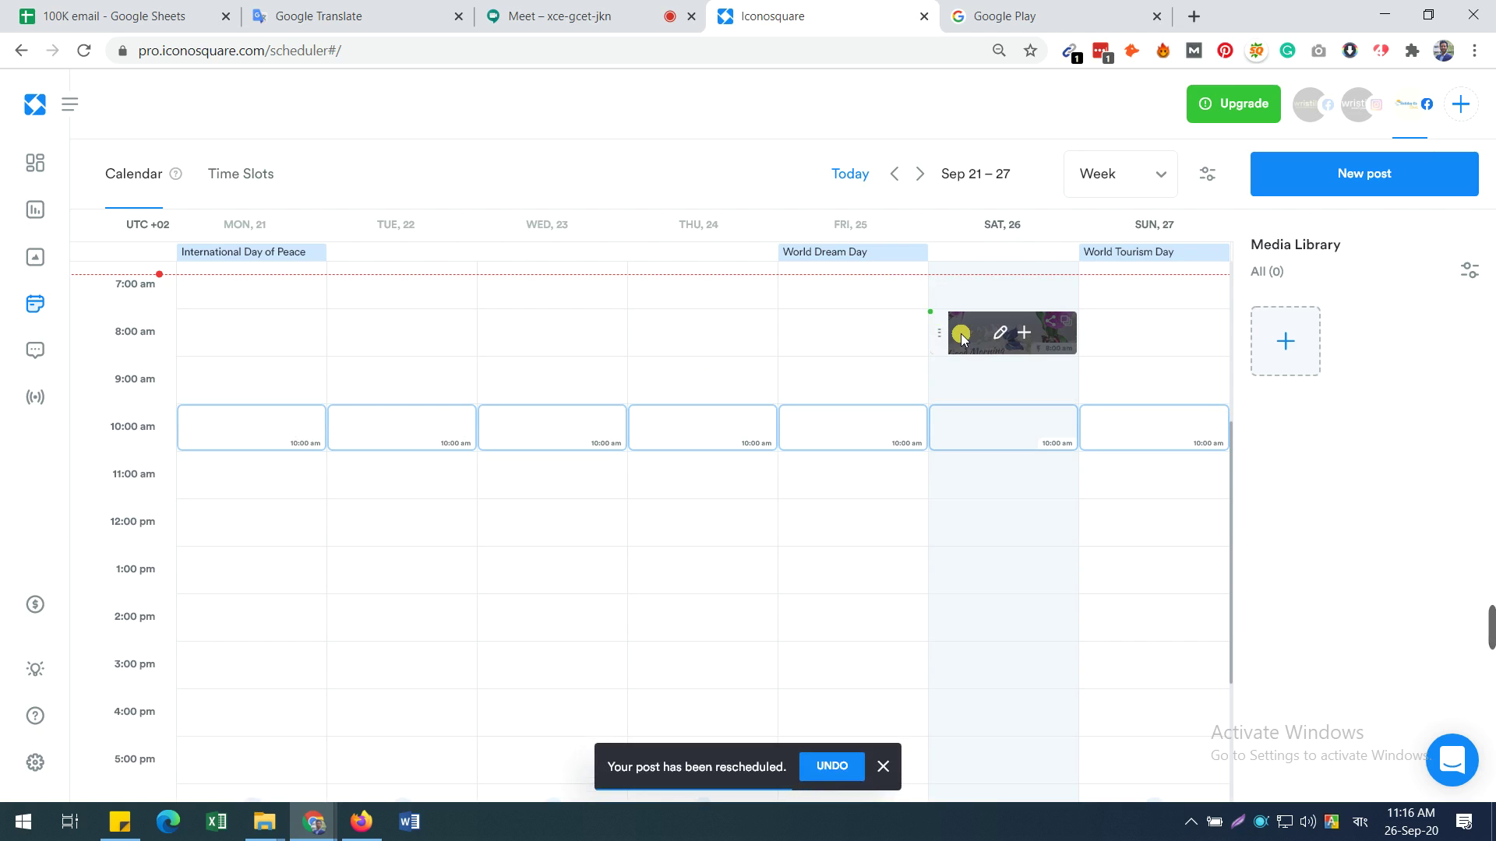
pyautogui.moveTo(961, 335); pyautogui.dragTo(966, 386)
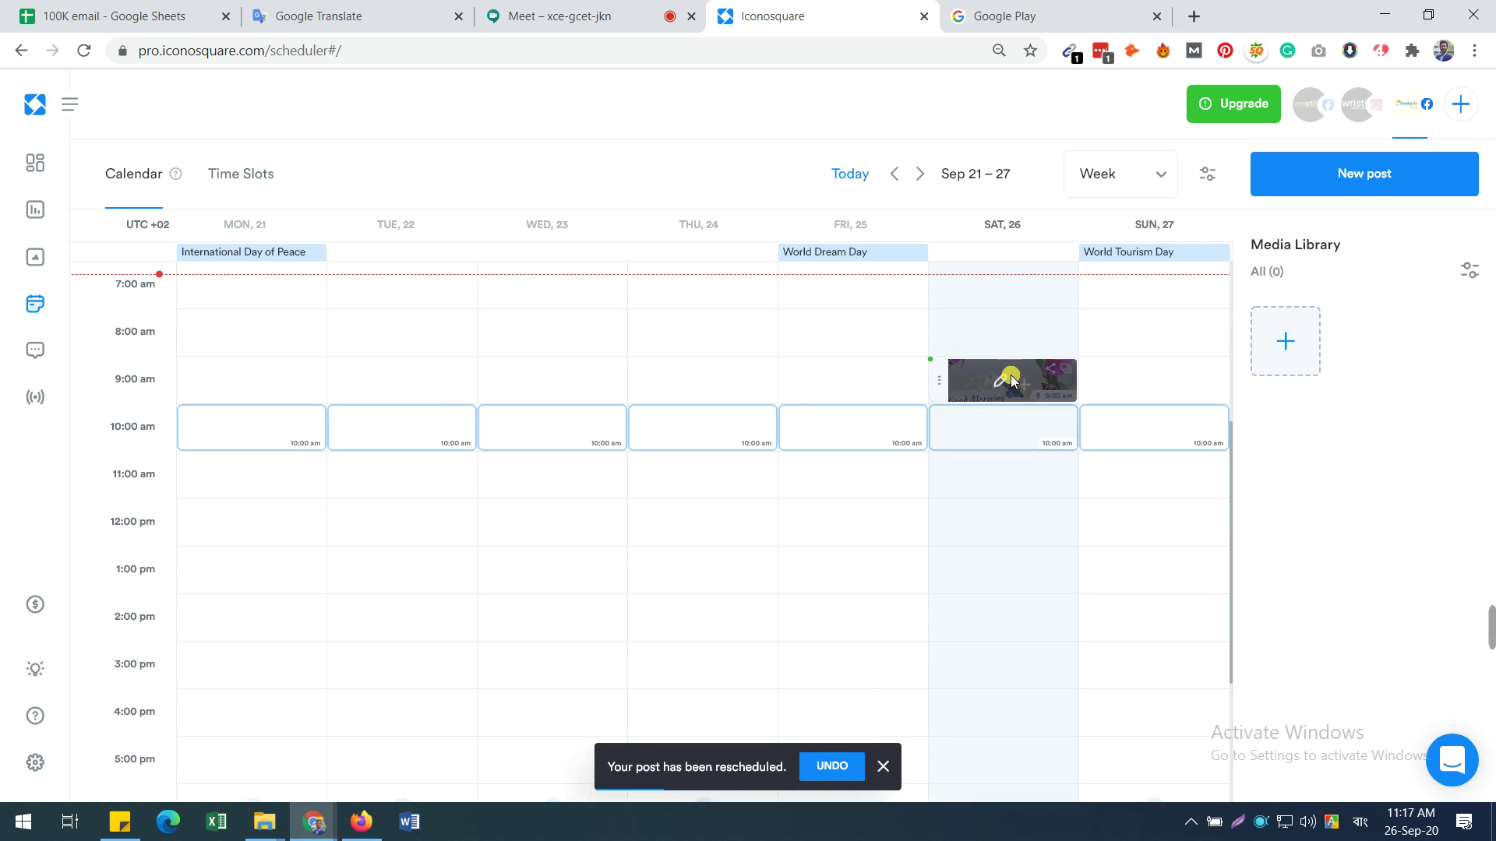
pyautogui.click(1000, 380)
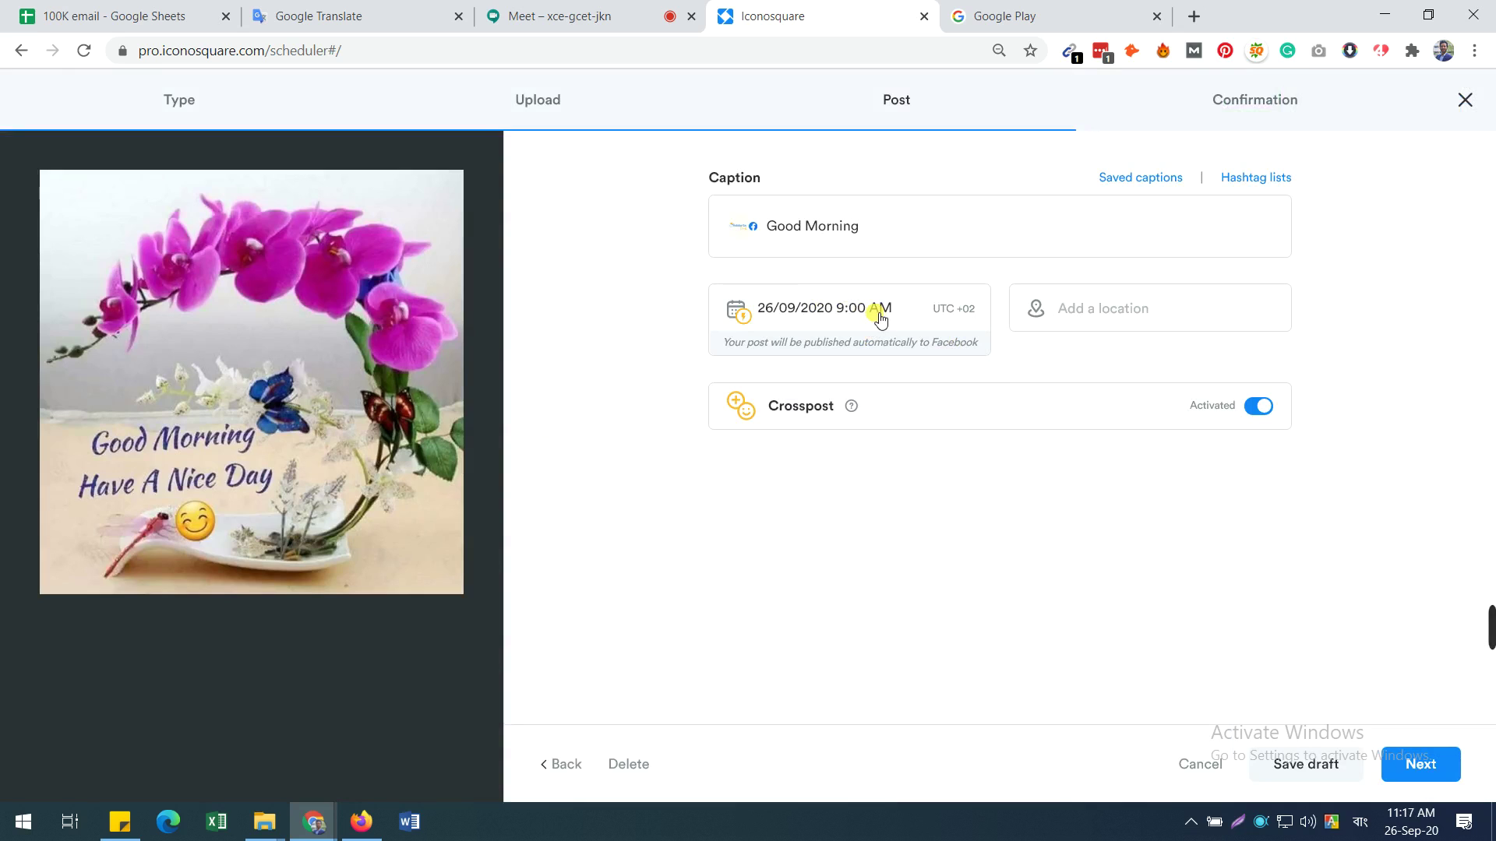
# Step: Turn crossposting off and drag the Good Morning post to Sunday 27 at 10:00 am
pyautogui.click(1259, 407)
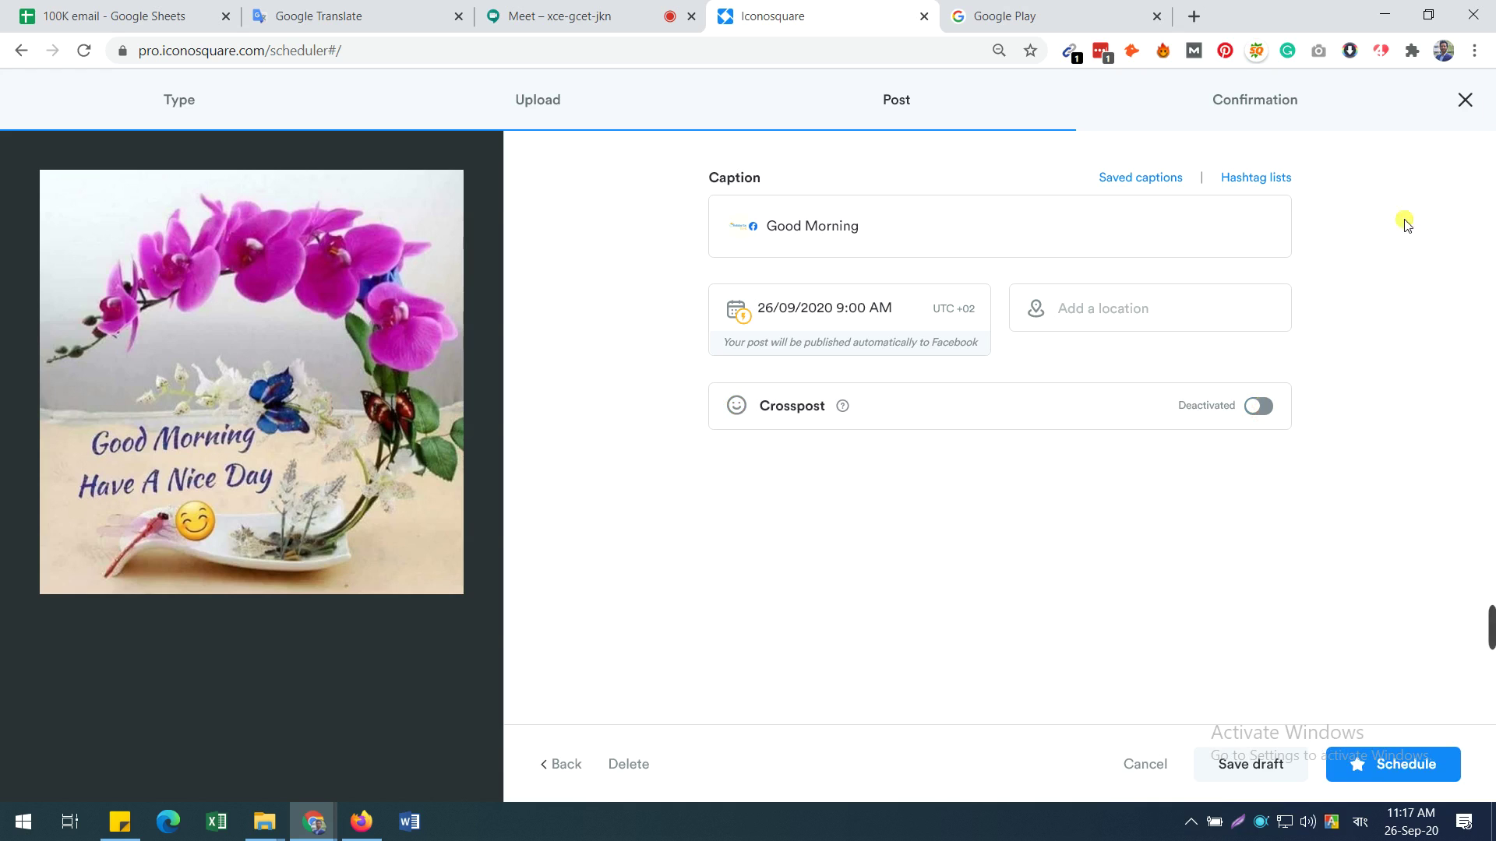
pyautogui.click(1464, 100)
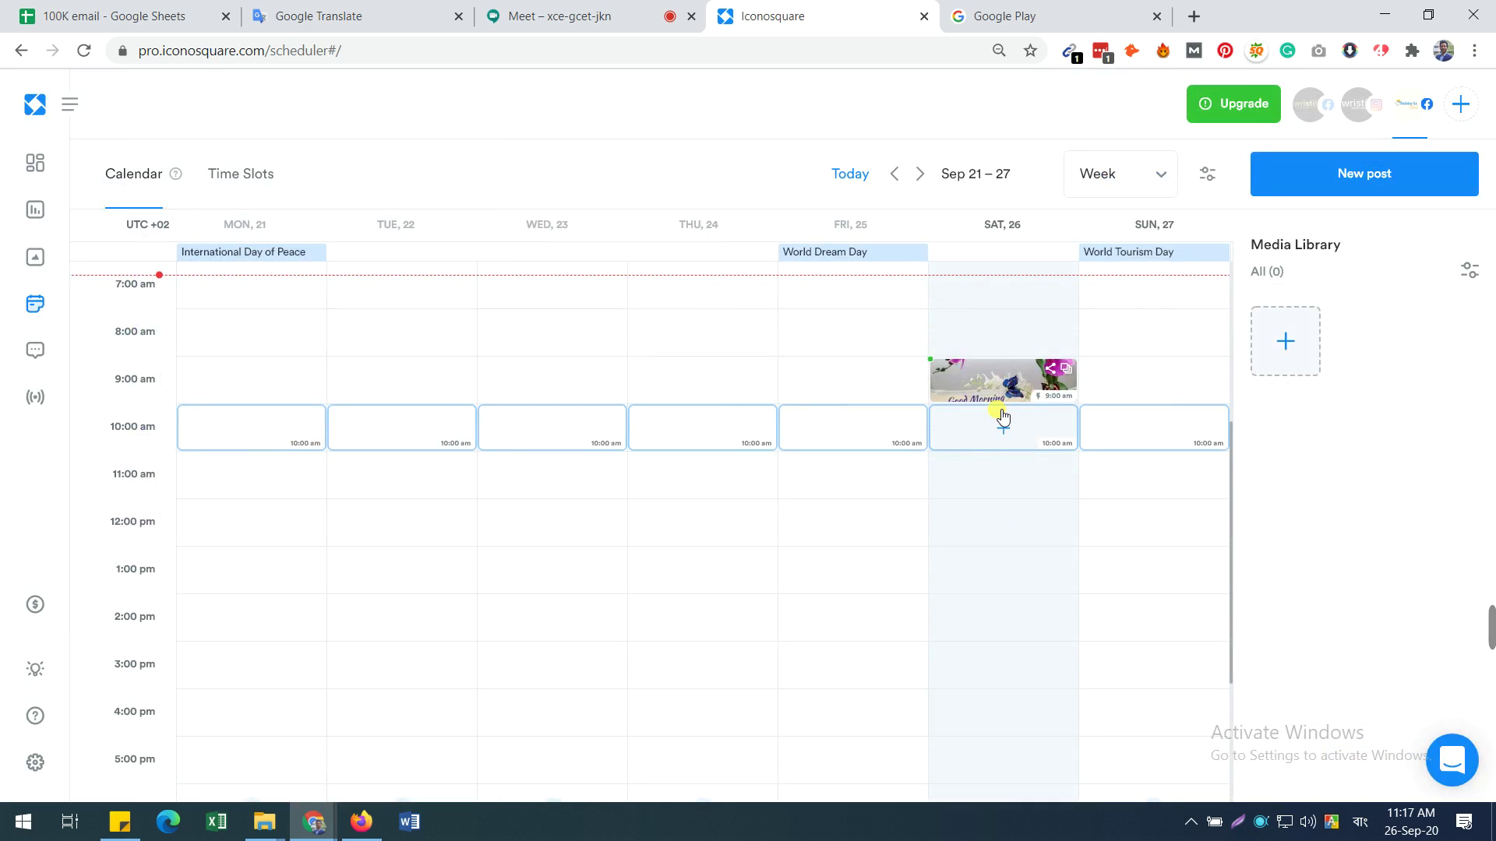
pyautogui.moveTo(1052, 377)
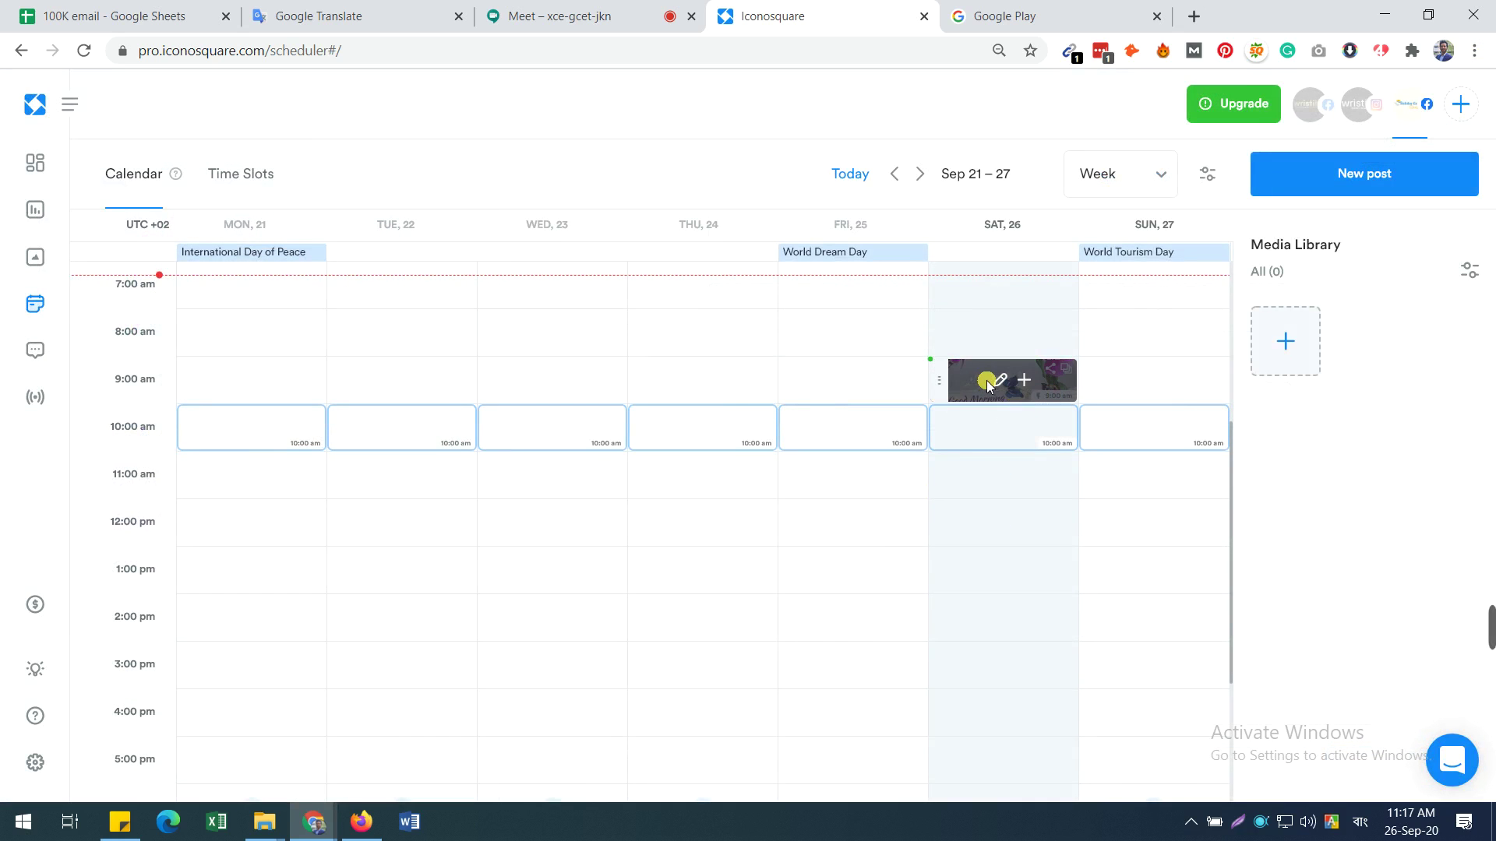
pyautogui.moveTo(990, 394); pyautogui.dragTo(1132, 392)
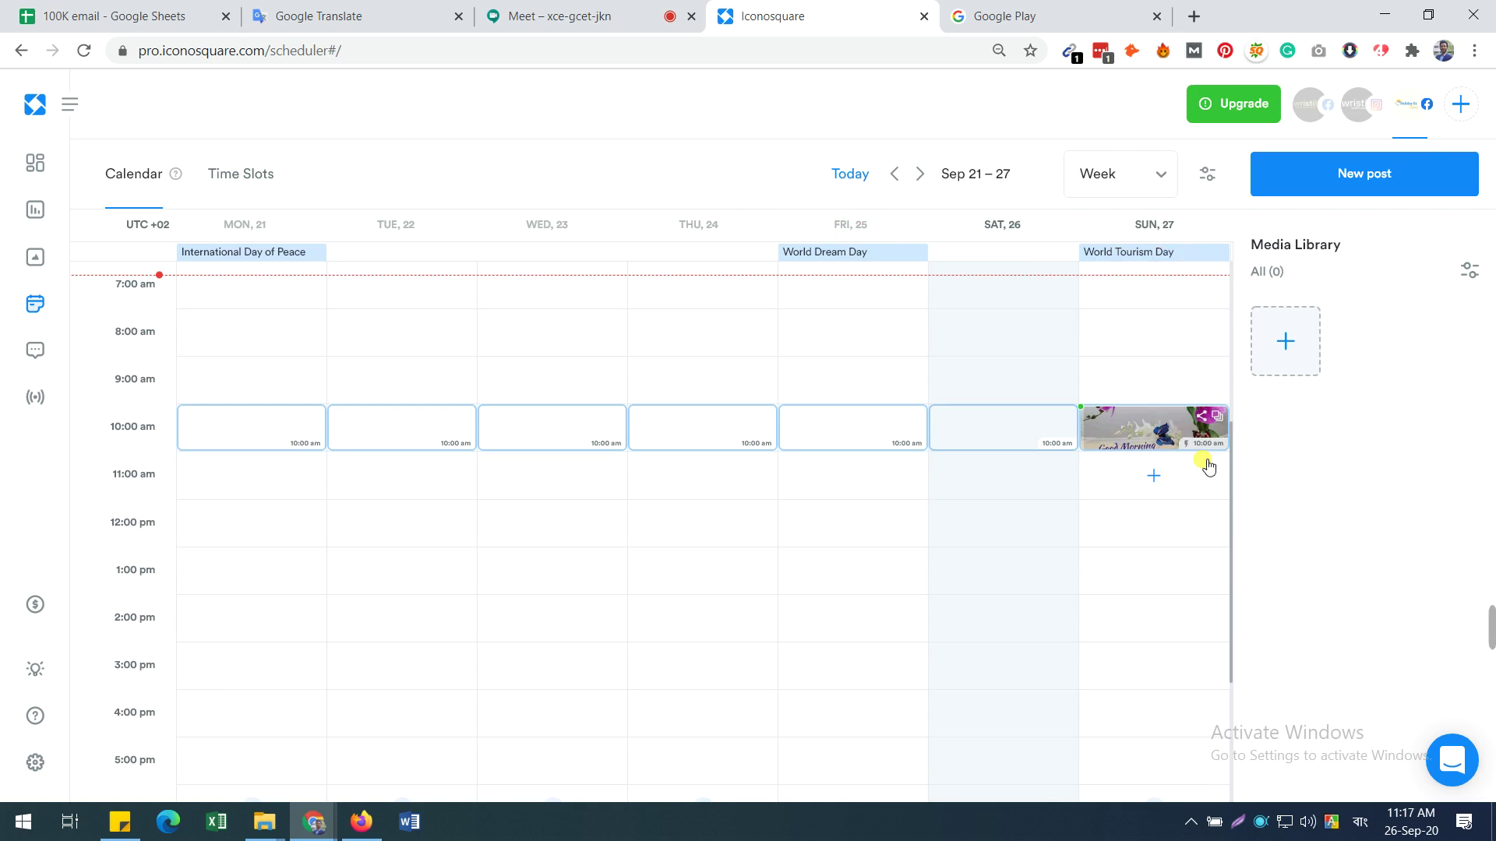
pyautogui.moveTo(1148, 428)
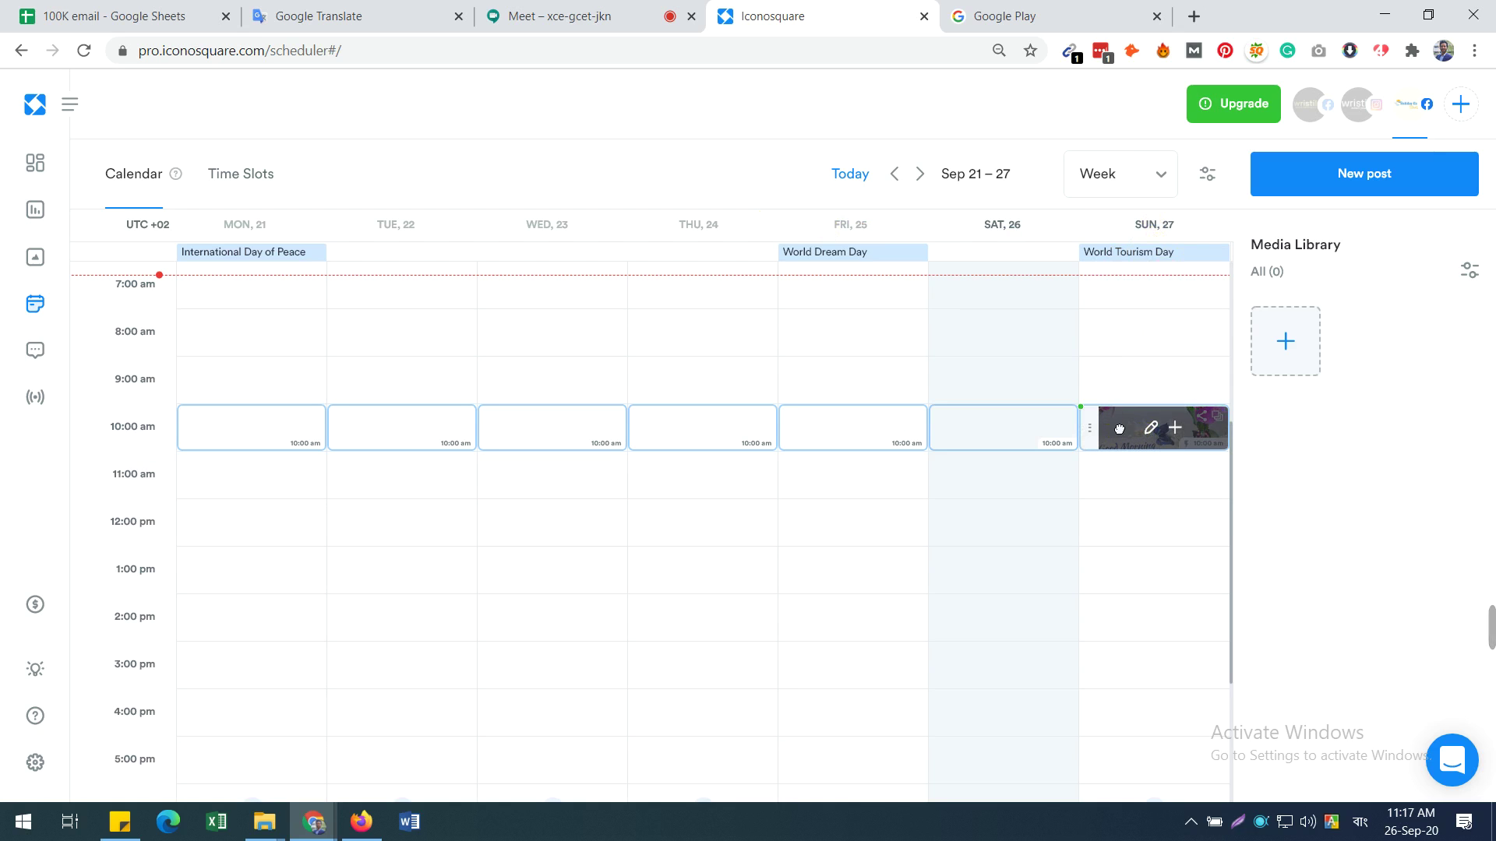
pyautogui.moveTo(1111, 428)
pyautogui.mouseDown()
pyautogui.moveTo(1119, 484)
pyautogui.moveTo(1120, 434)
pyautogui.mouseUp()
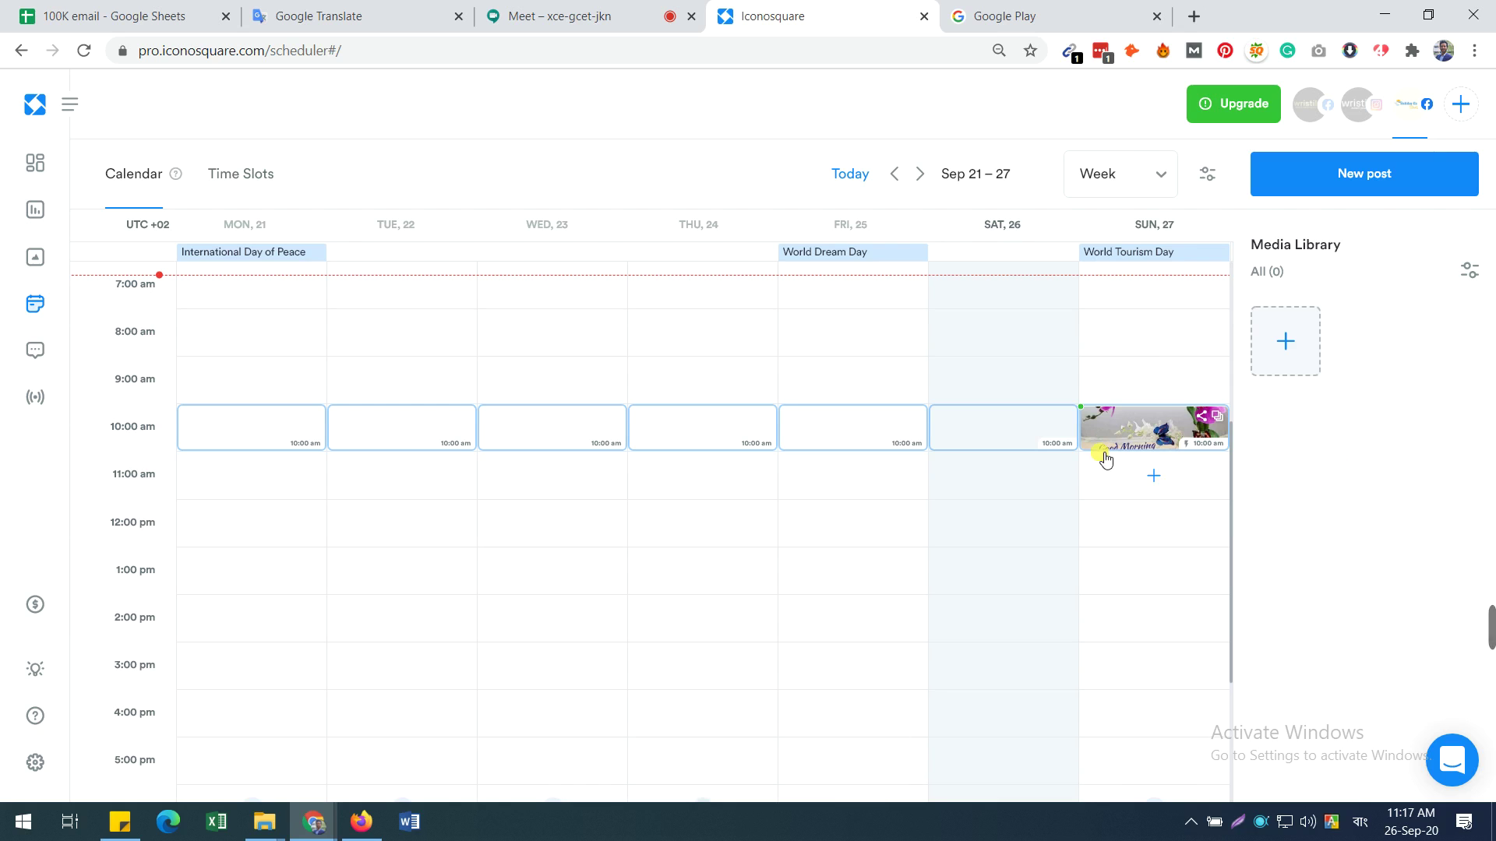
pyautogui.click(1163, 184)
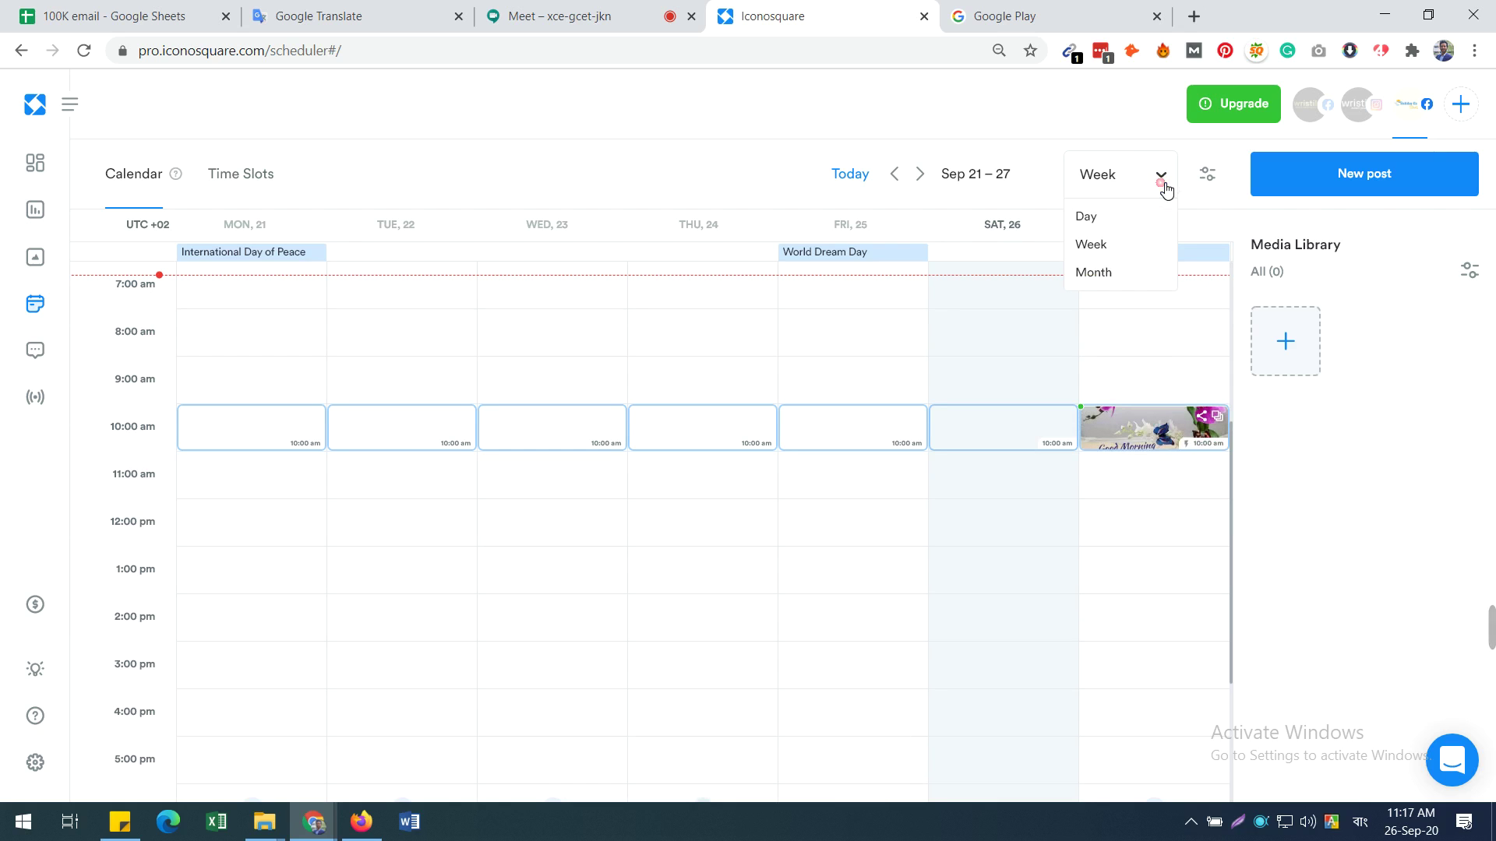
# Step: View Month and Day layouts, return to Week, and drag the Sunday post to Saturday 10:00 am
pyautogui.click(1122, 274)
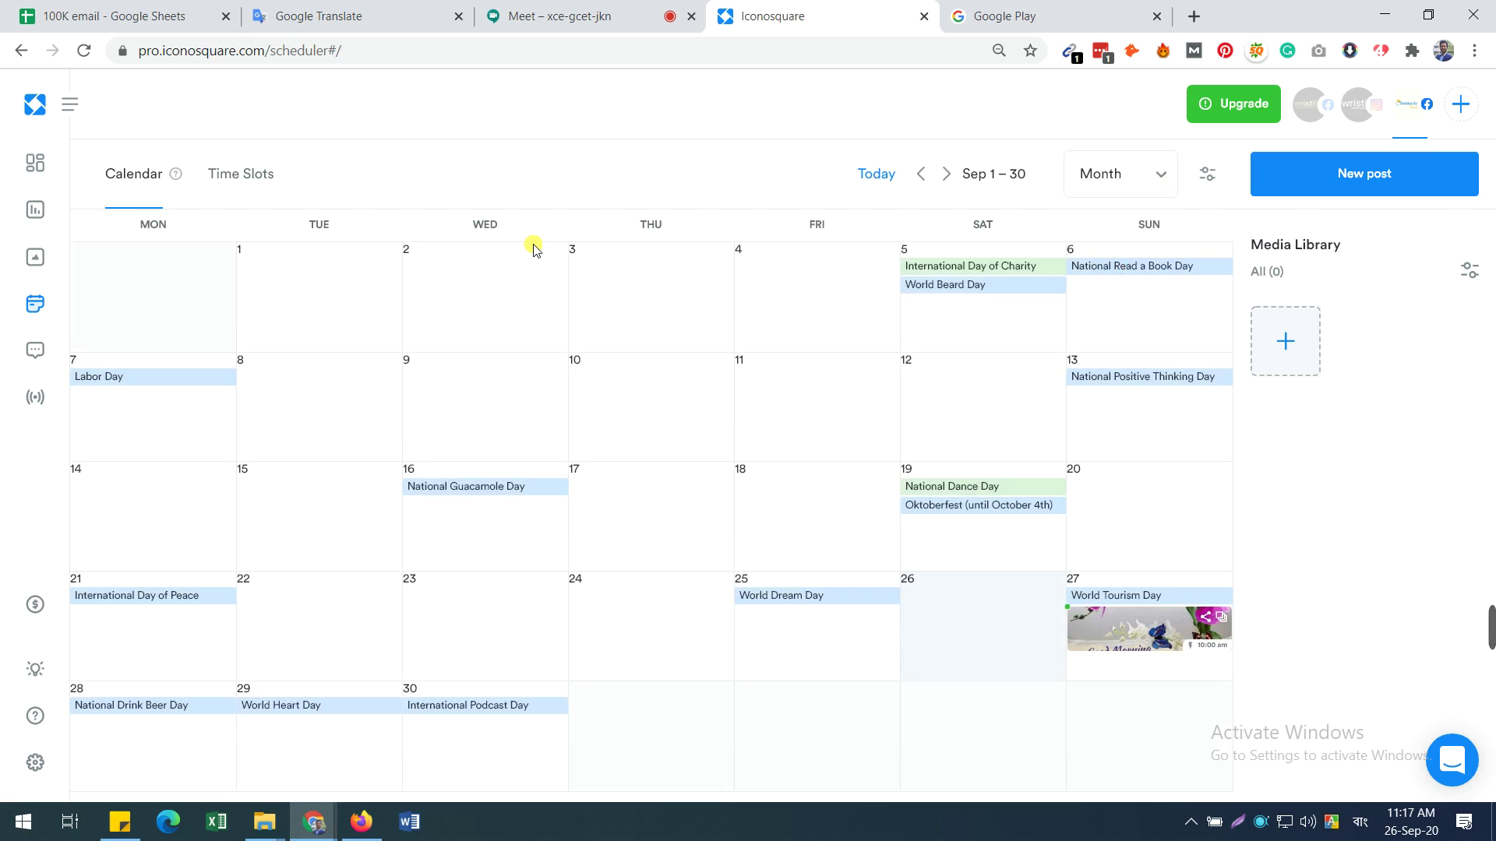
pyautogui.click(1142, 176)
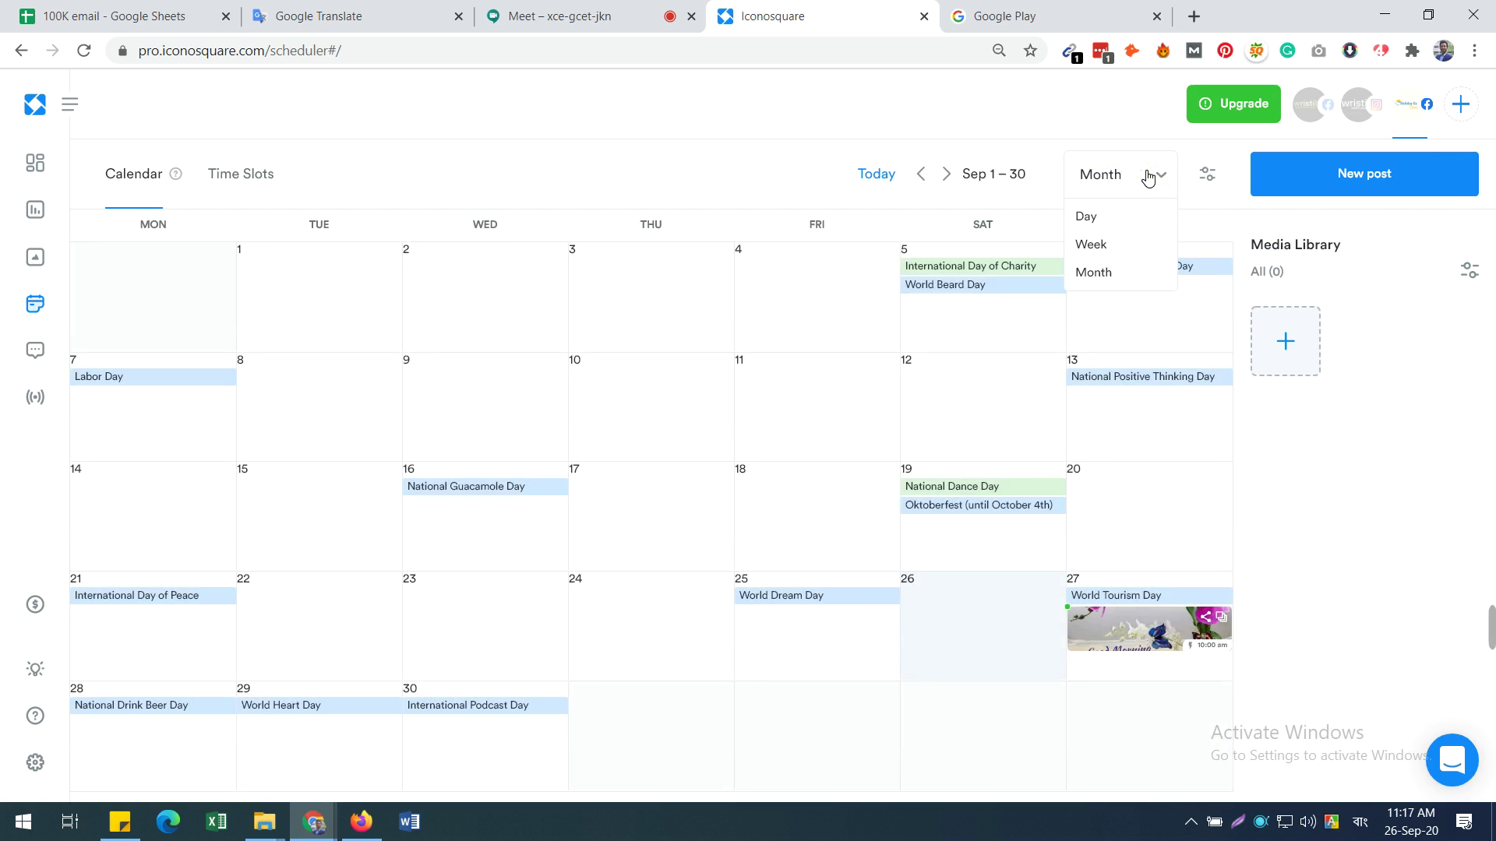
pyautogui.click(1097, 220)
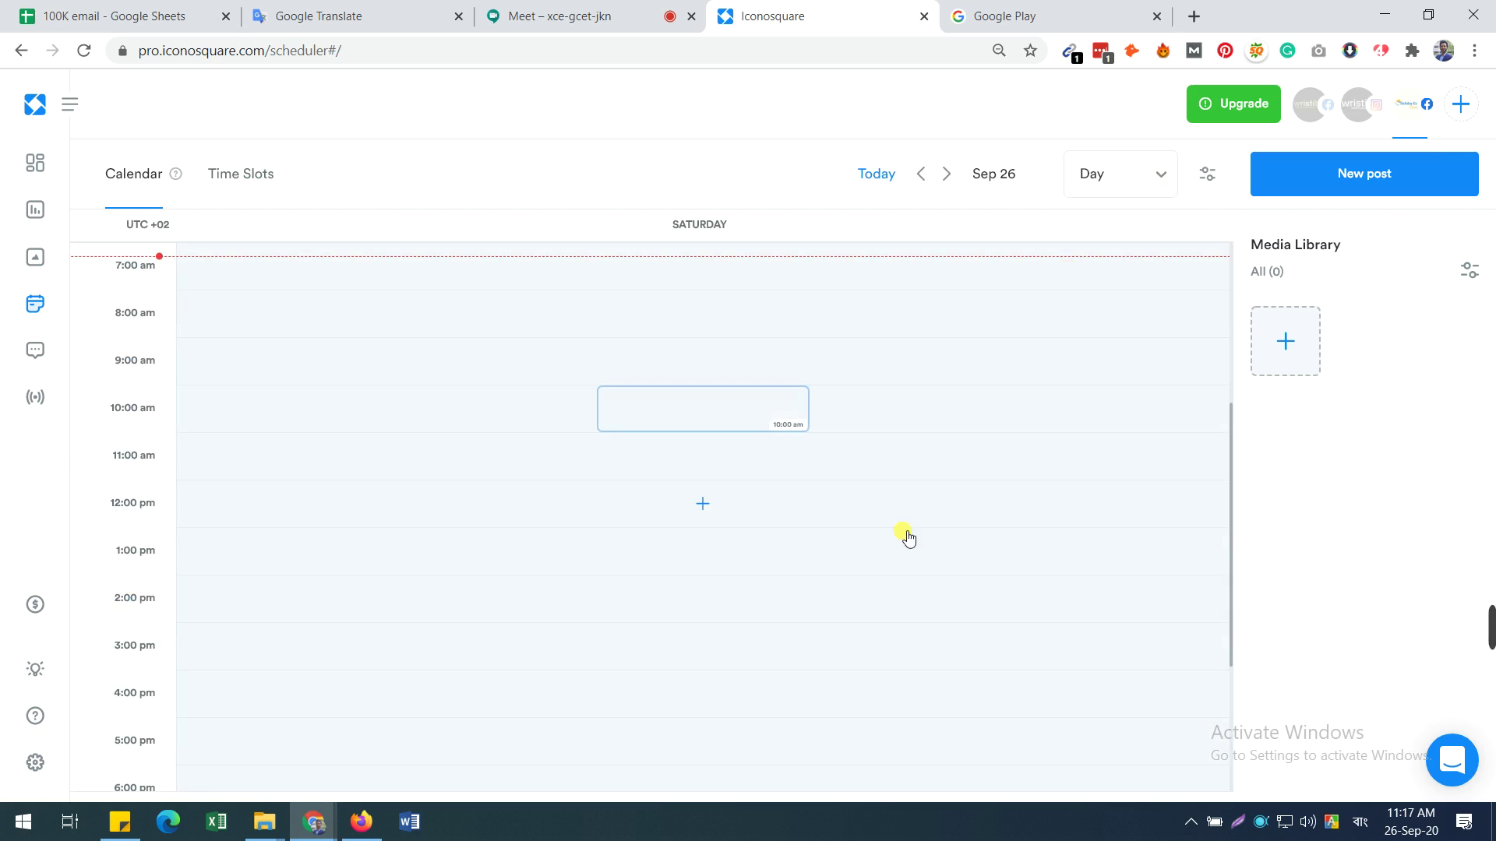
pyautogui.scroll(-5, 904, 534)
pyautogui.scroll(10, 818, 557)
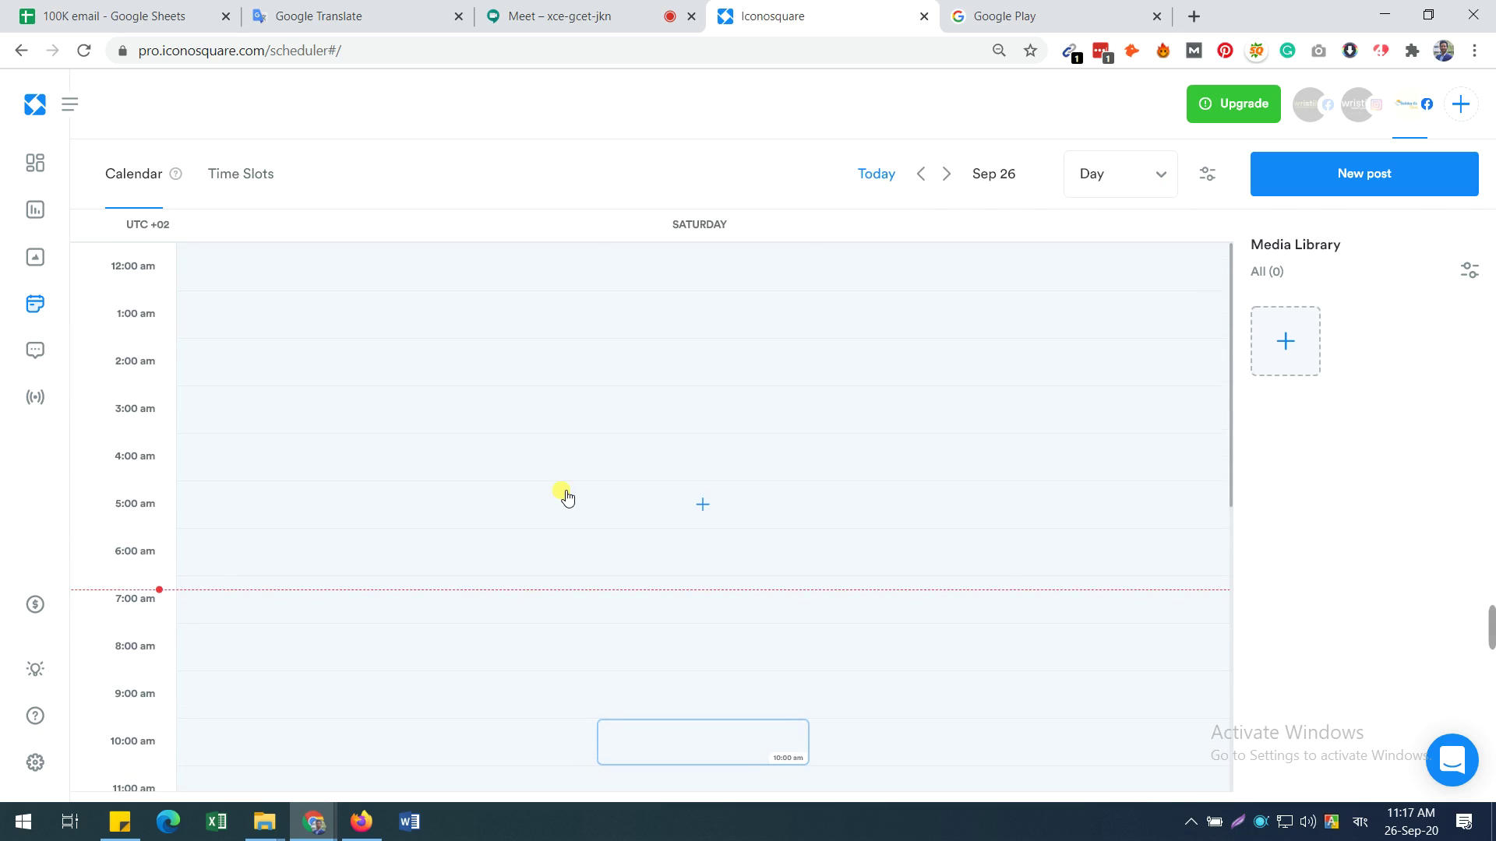
pyautogui.scroll(-4, 564, 506)
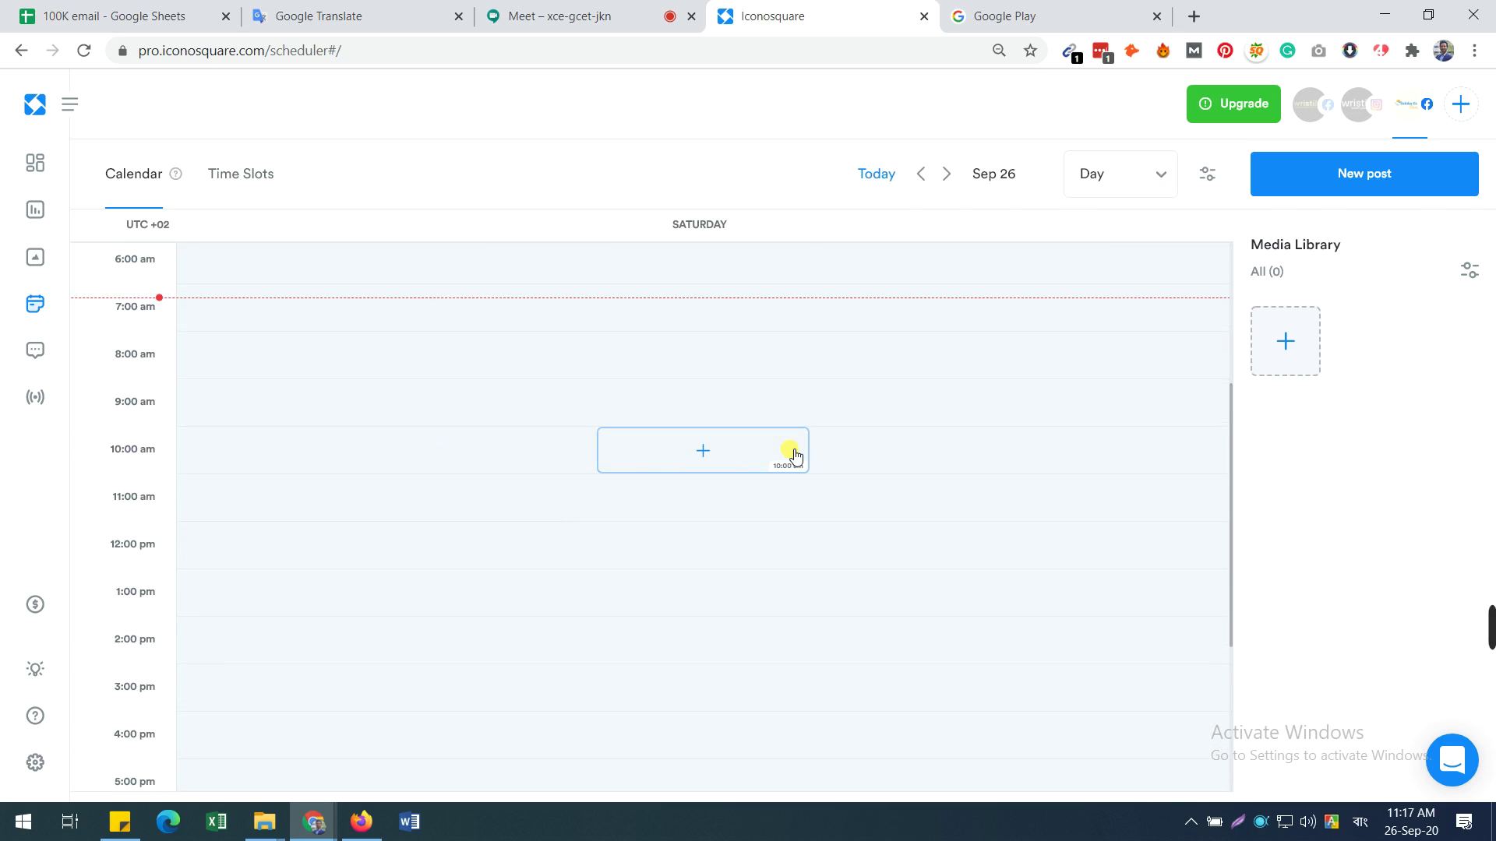
pyautogui.scroll(4, 1145, 444)
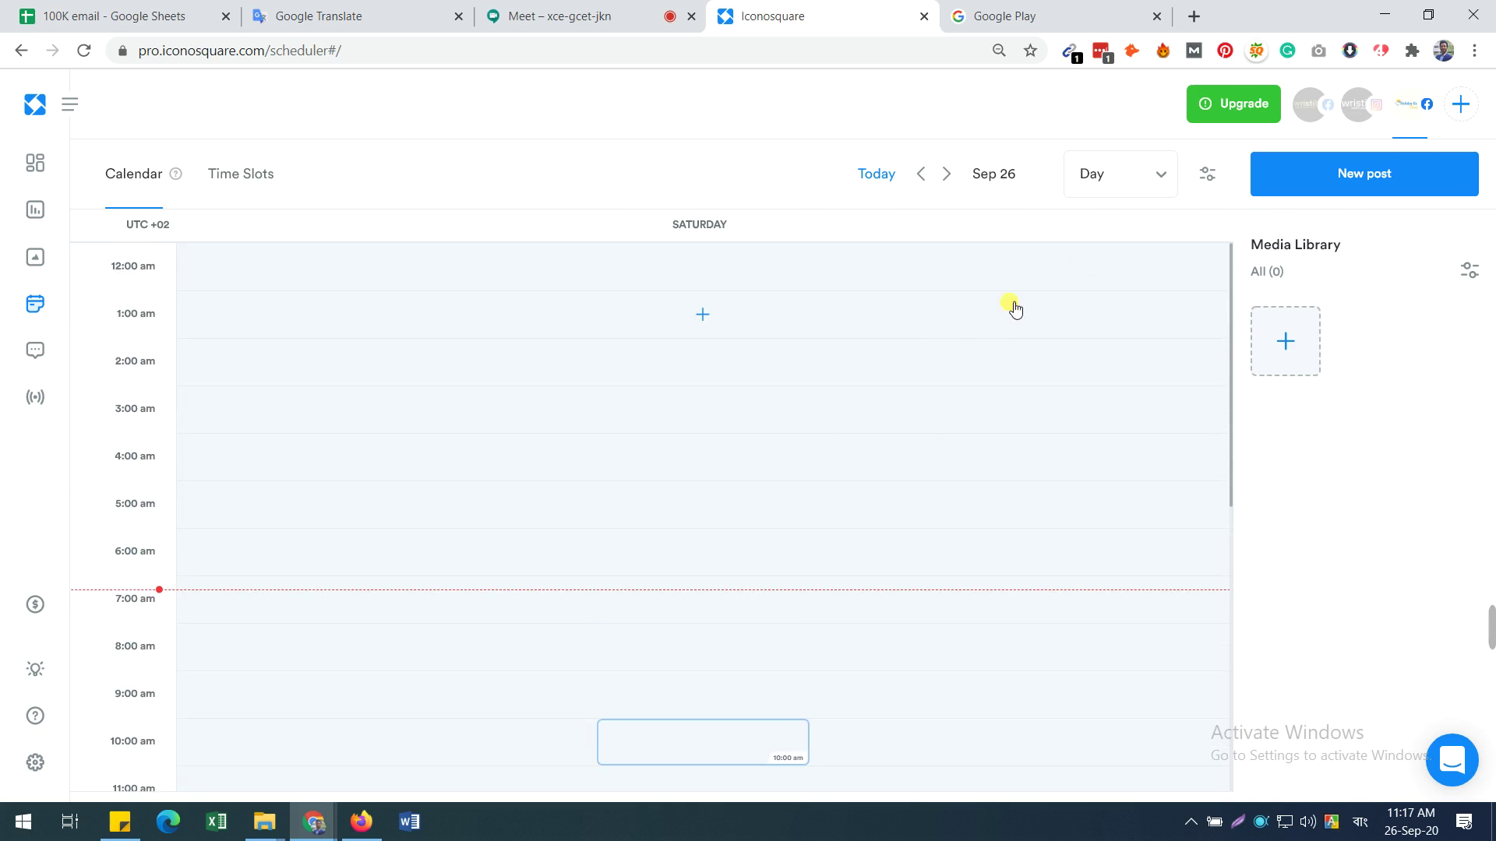
pyautogui.click(1134, 175)
pyautogui.click(1104, 255)
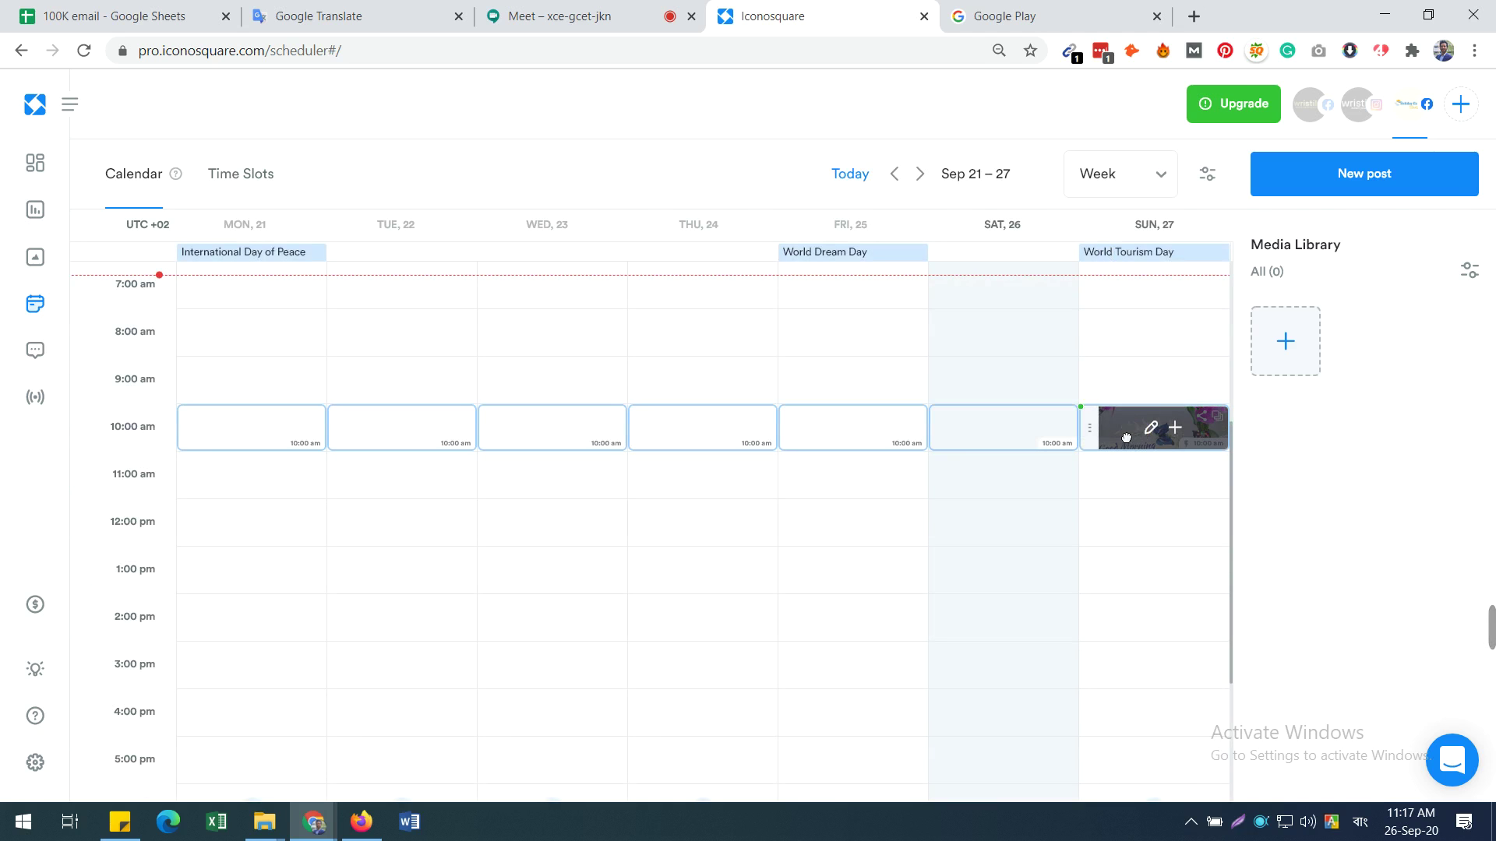
pyautogui.moveTo(1139, 433); pyautogui.dragTo(1005, 426)
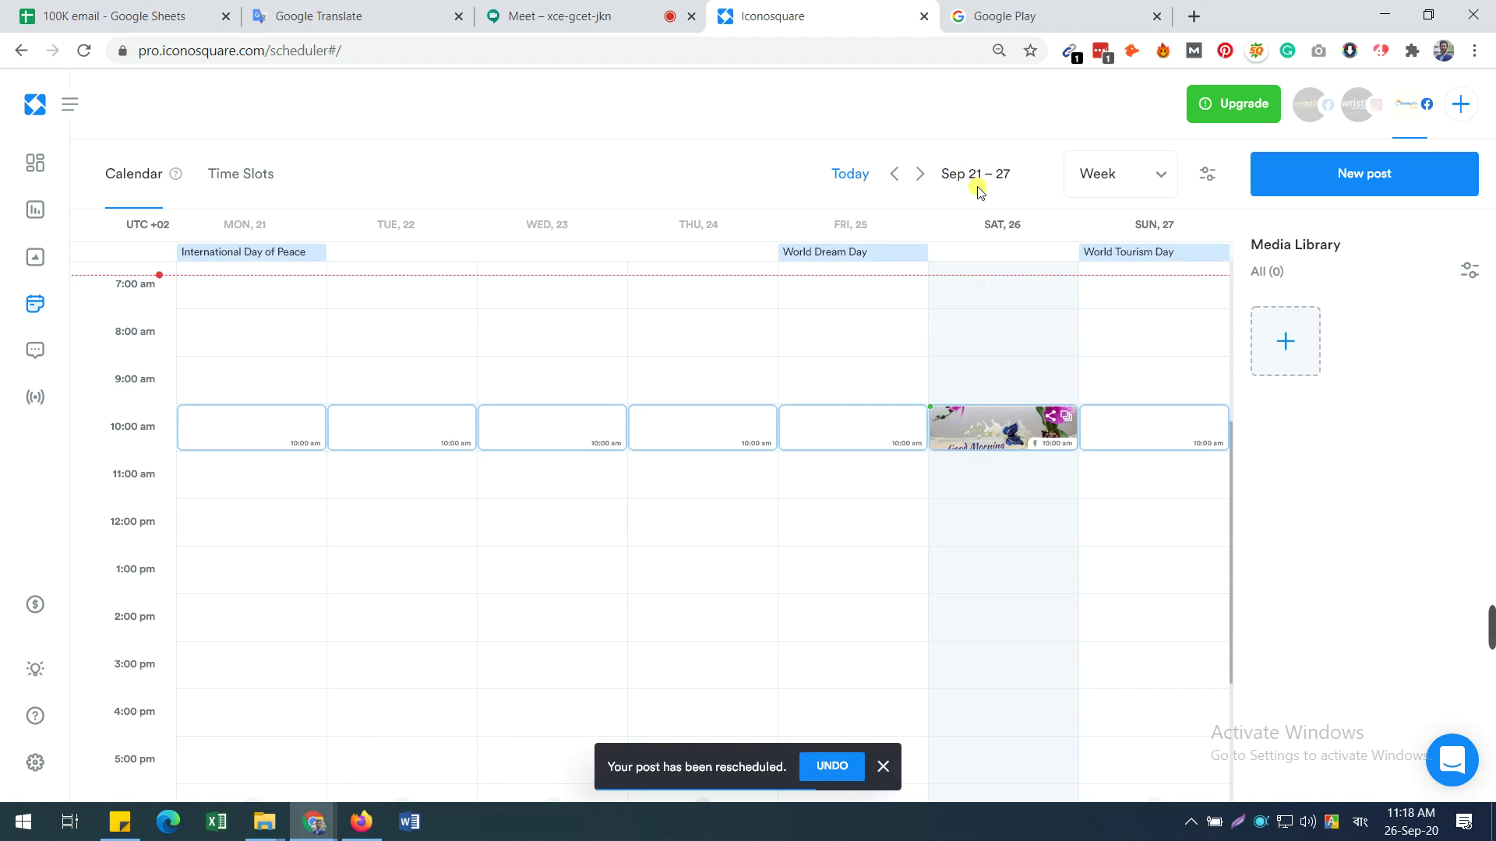
pyautogui.moveTo(60, 304)
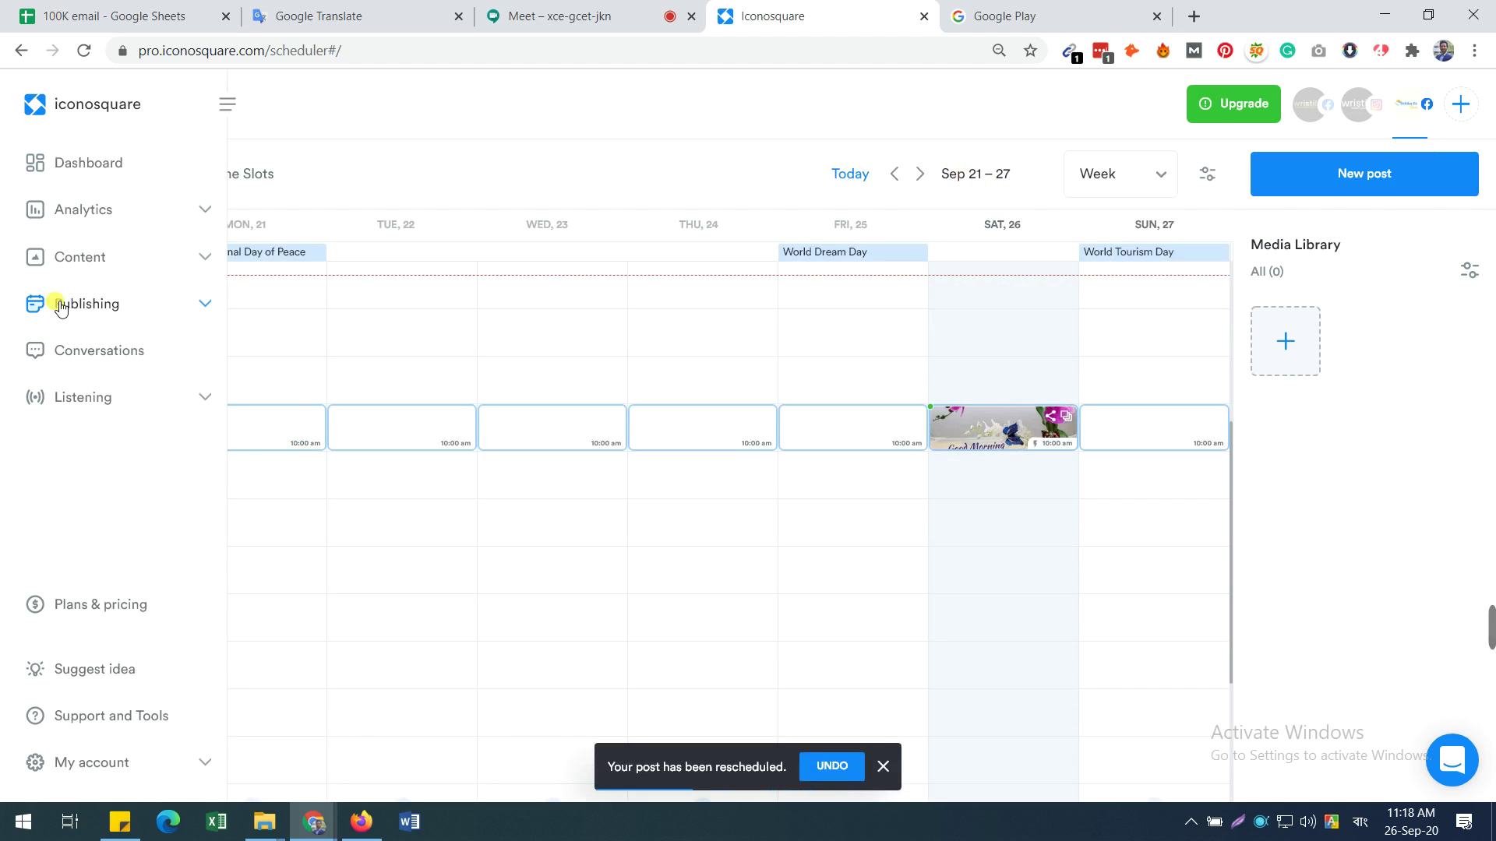
pyautogui.click(208, 306)
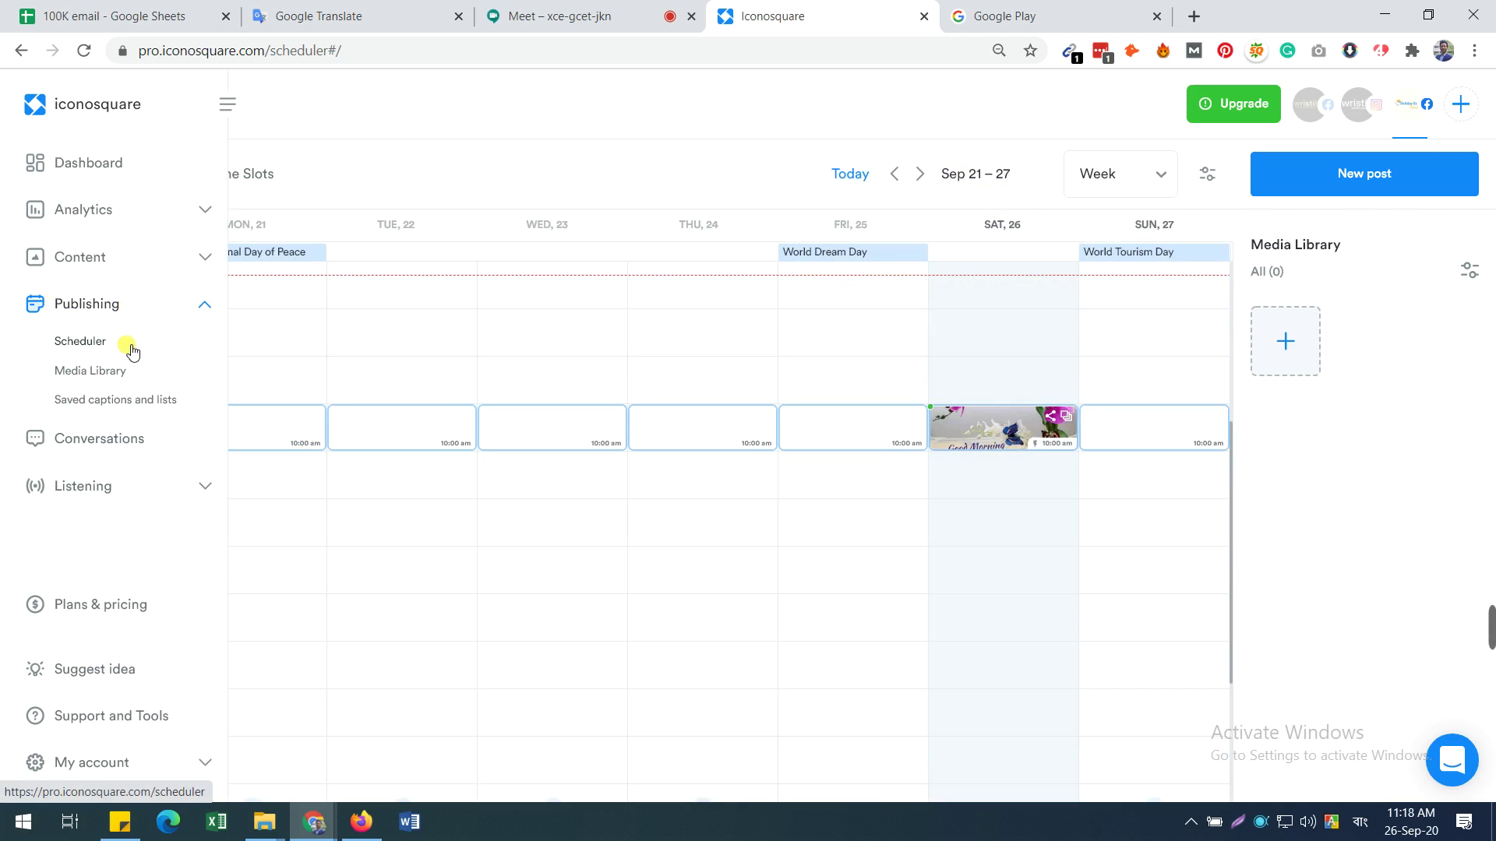
pyautogui.click(80, 341)
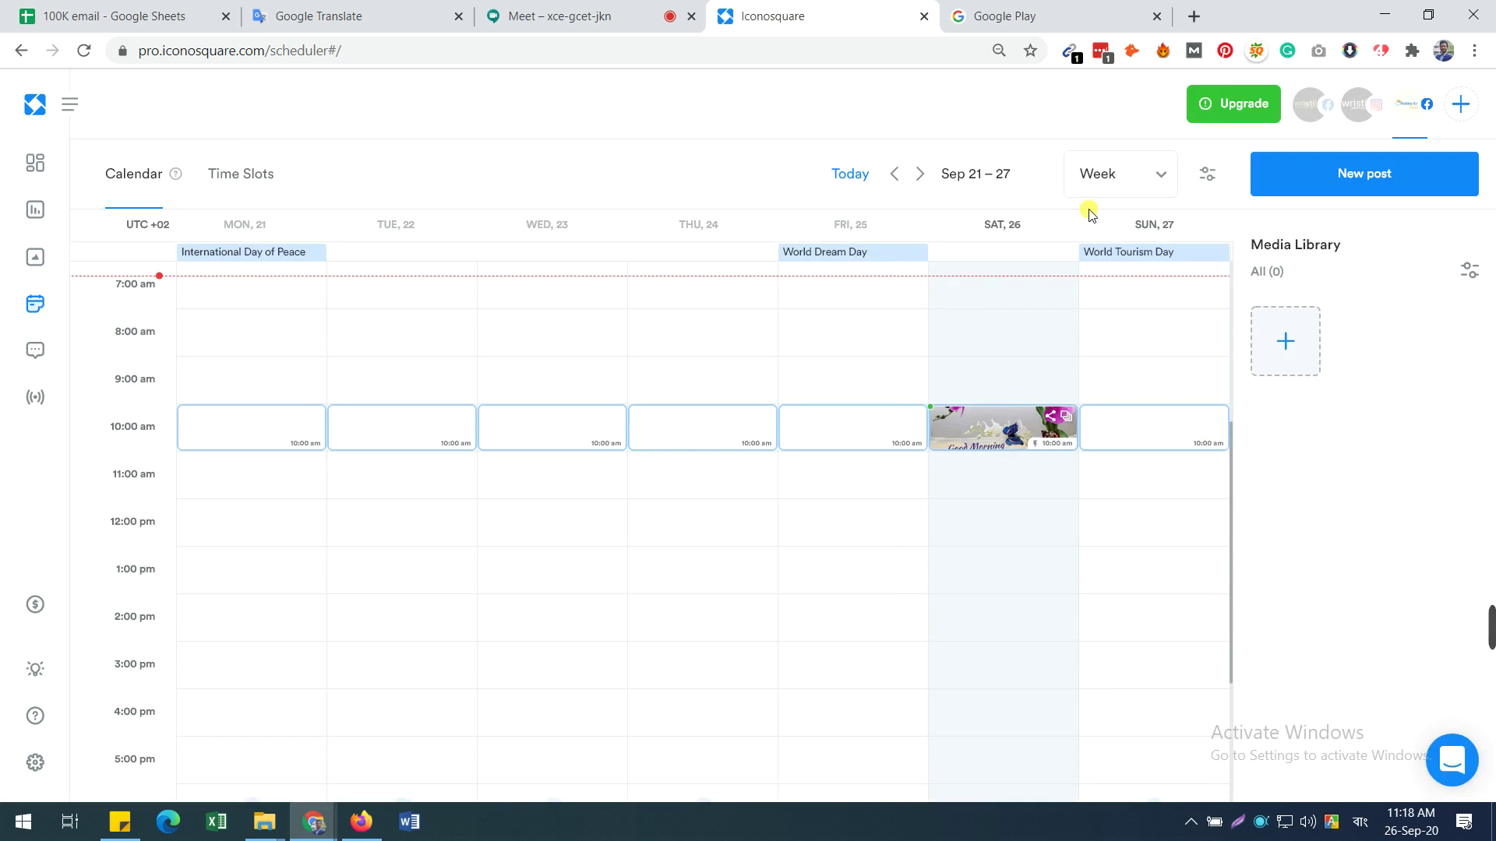
pyautogui.click(1110, 187)
pyautogui.click(1095, 273)
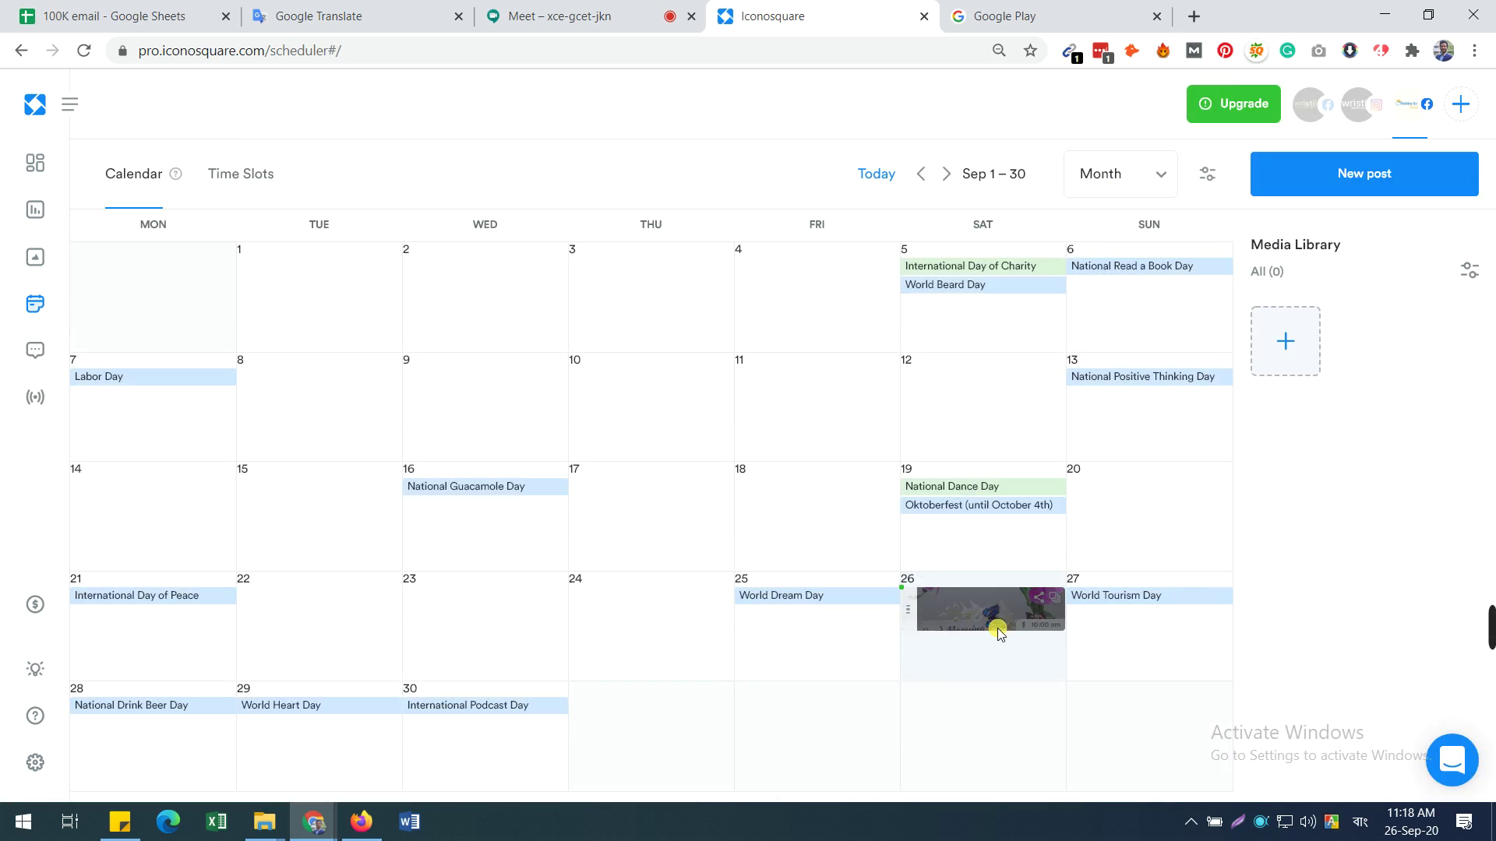
pyautogui.click(259, 175)
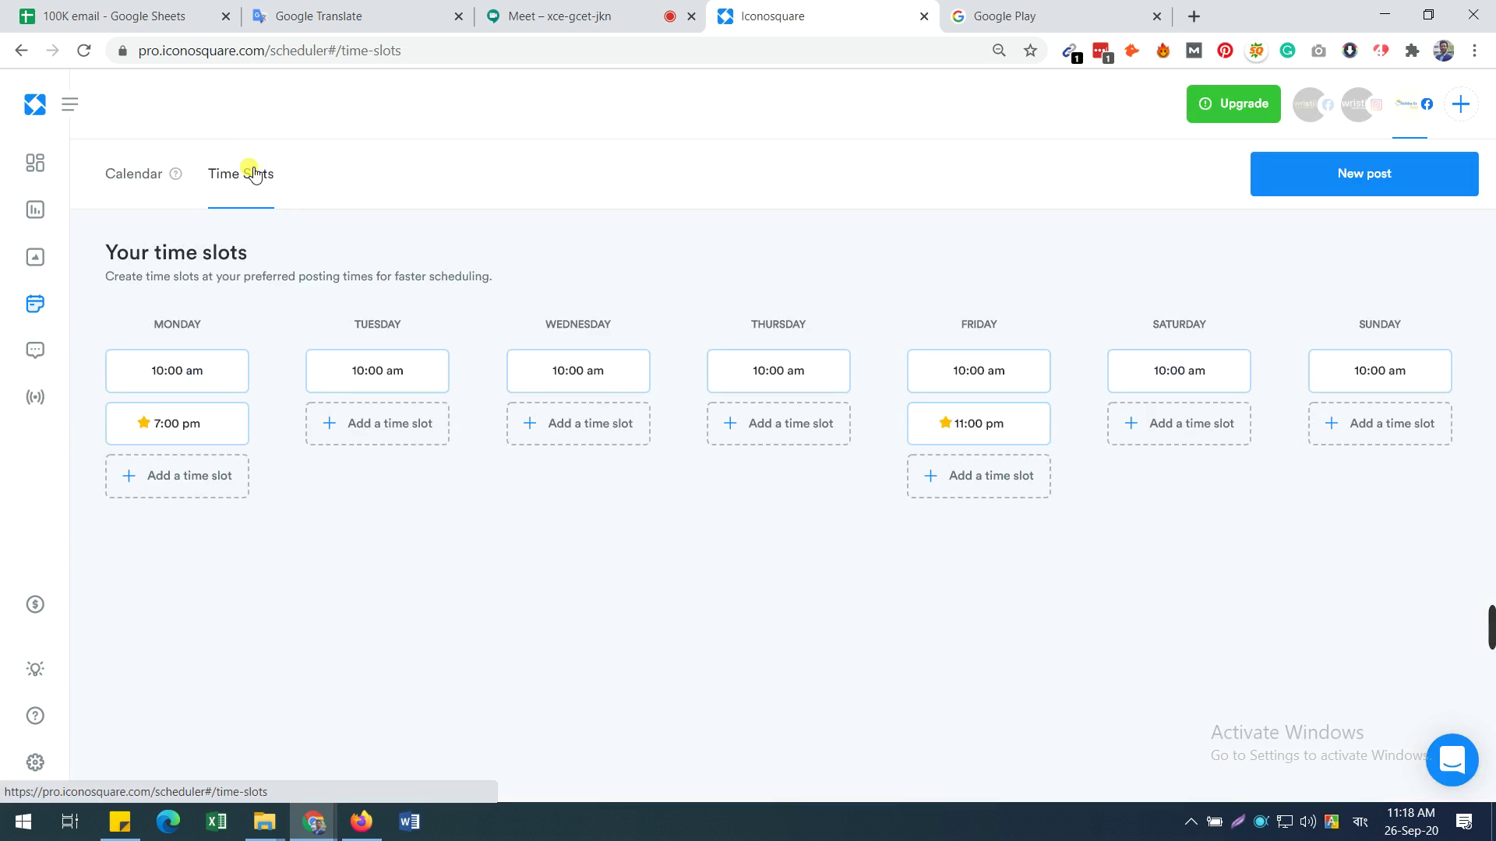
pyautogui.click(134, 178)
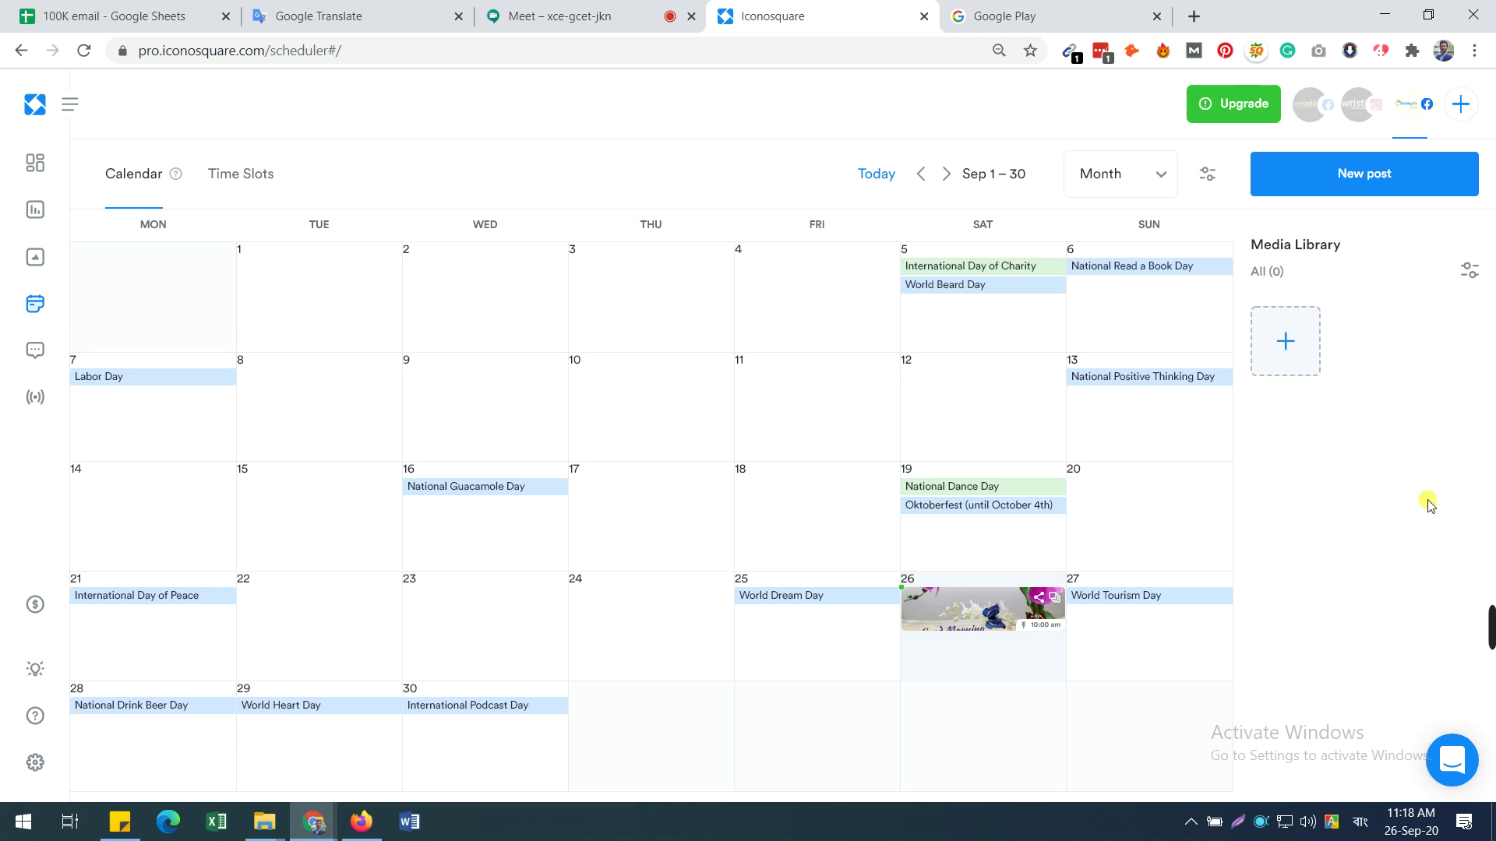
pyautogui.moveTo(987, 606)
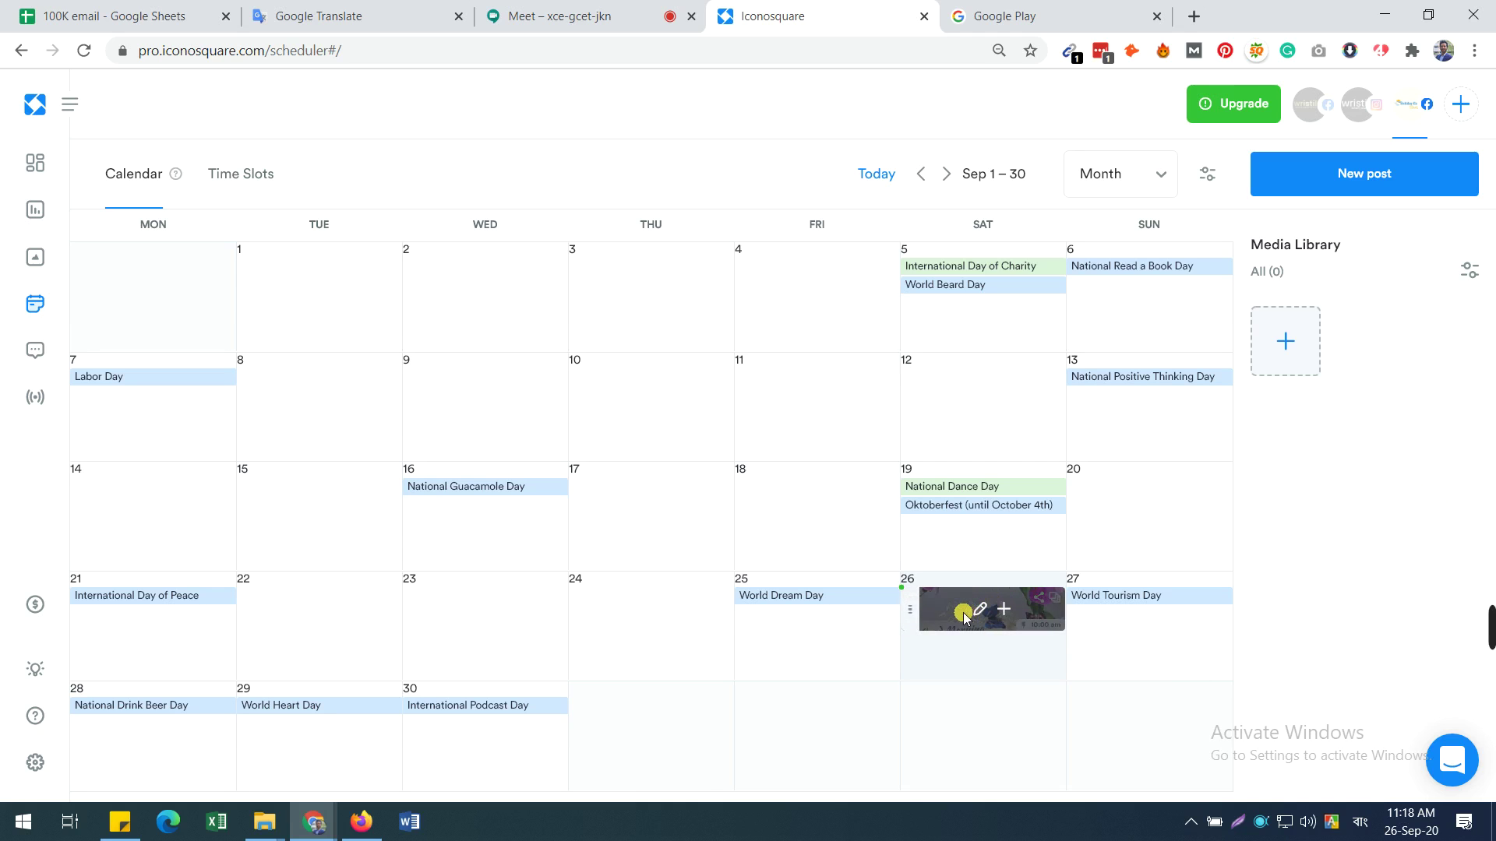
# Step: Delete the 26 September Good Morning post from just this profile
pyautogui.click(981, 610)
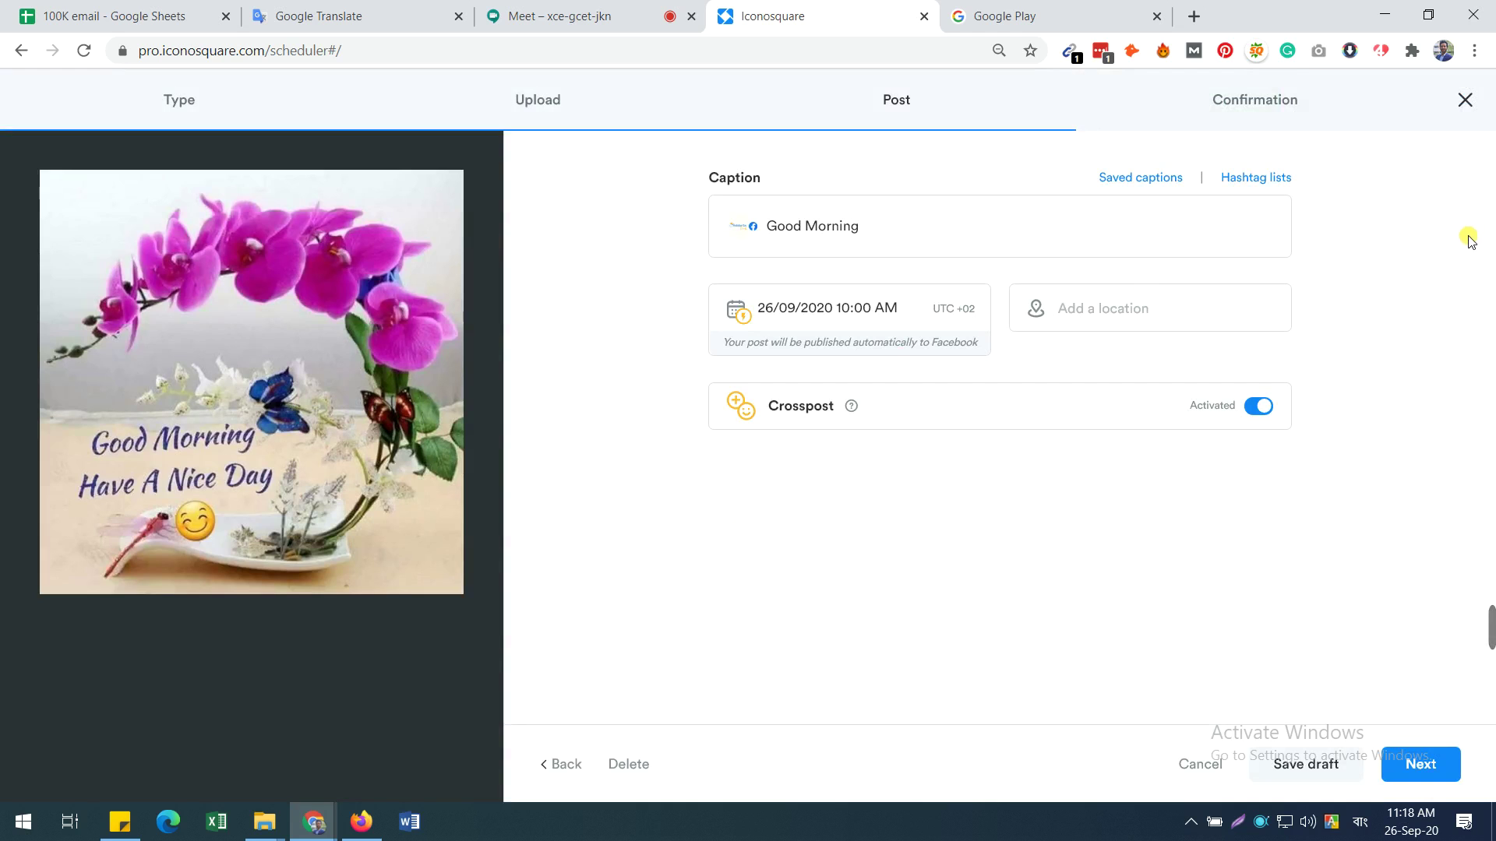
pyautogui.click(637, 768)
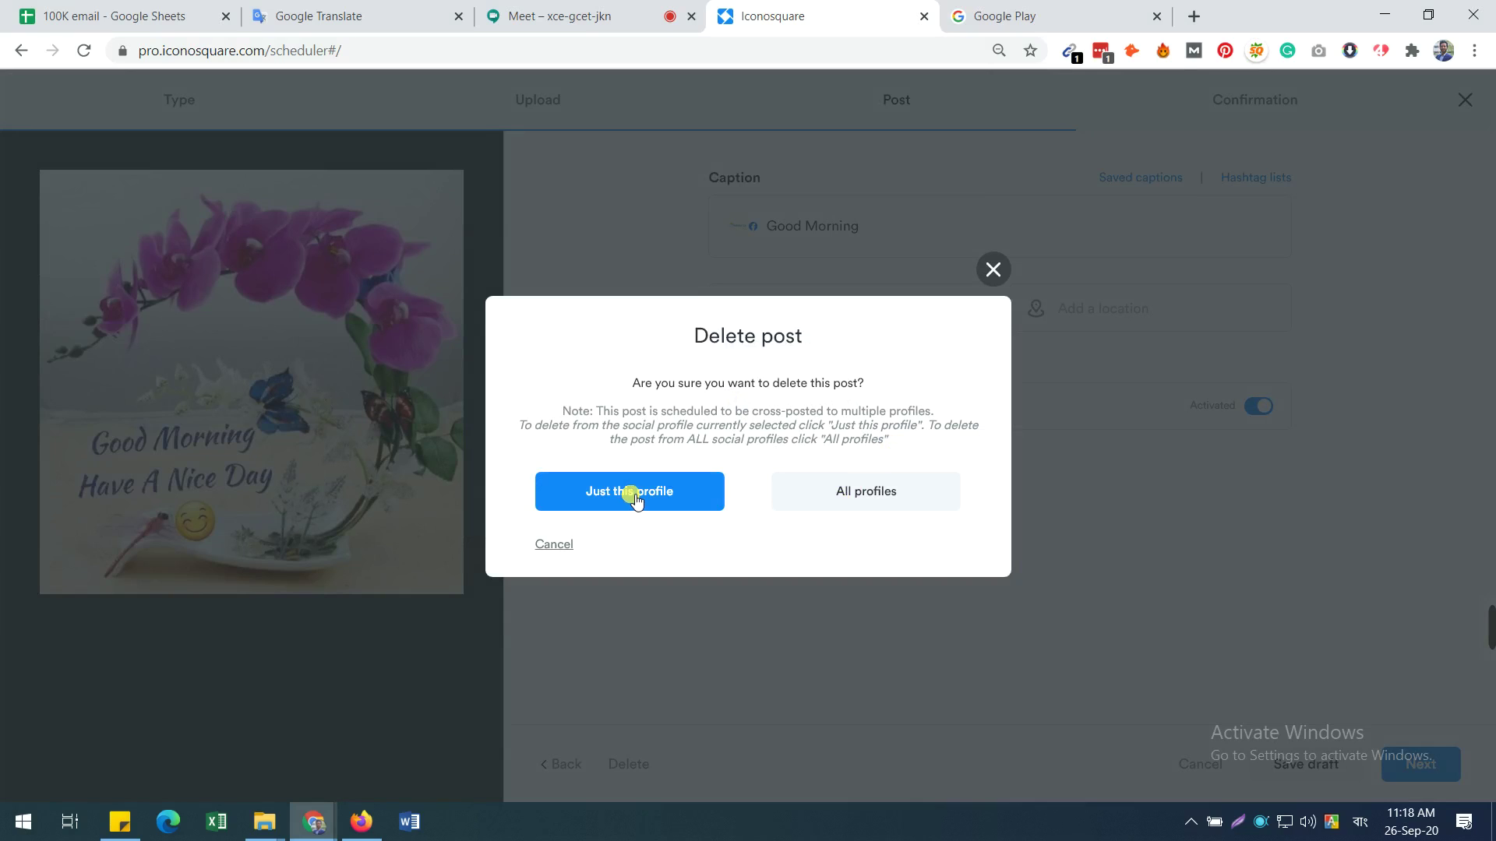
pyautogui.click(658, 502)
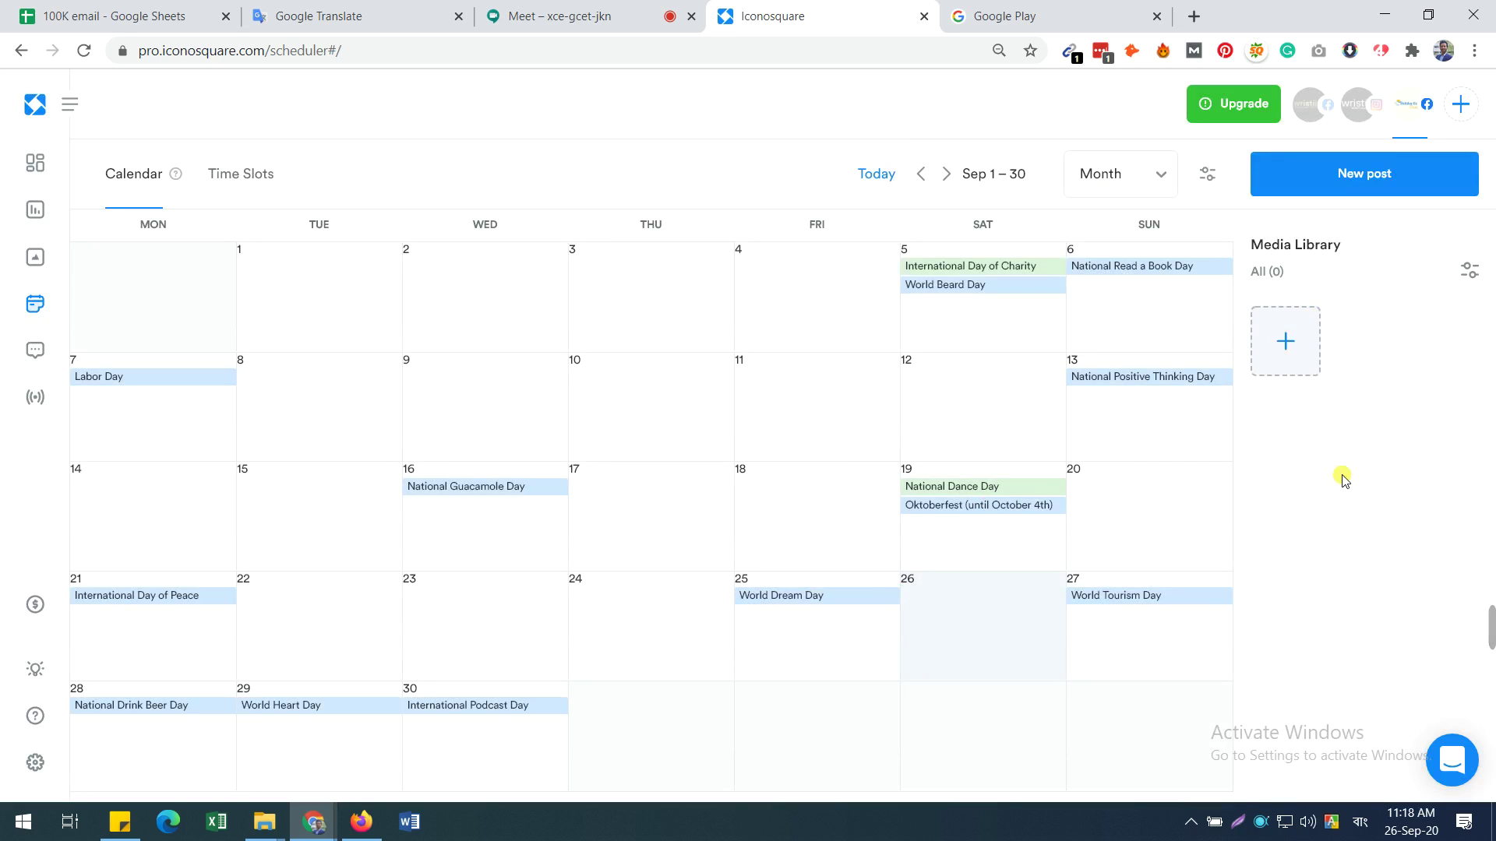
# Step: Delete the Friday 11:00 pm and Monday 7:00 pm time slots, confirming each removal
pyautogui.click(228, 171)
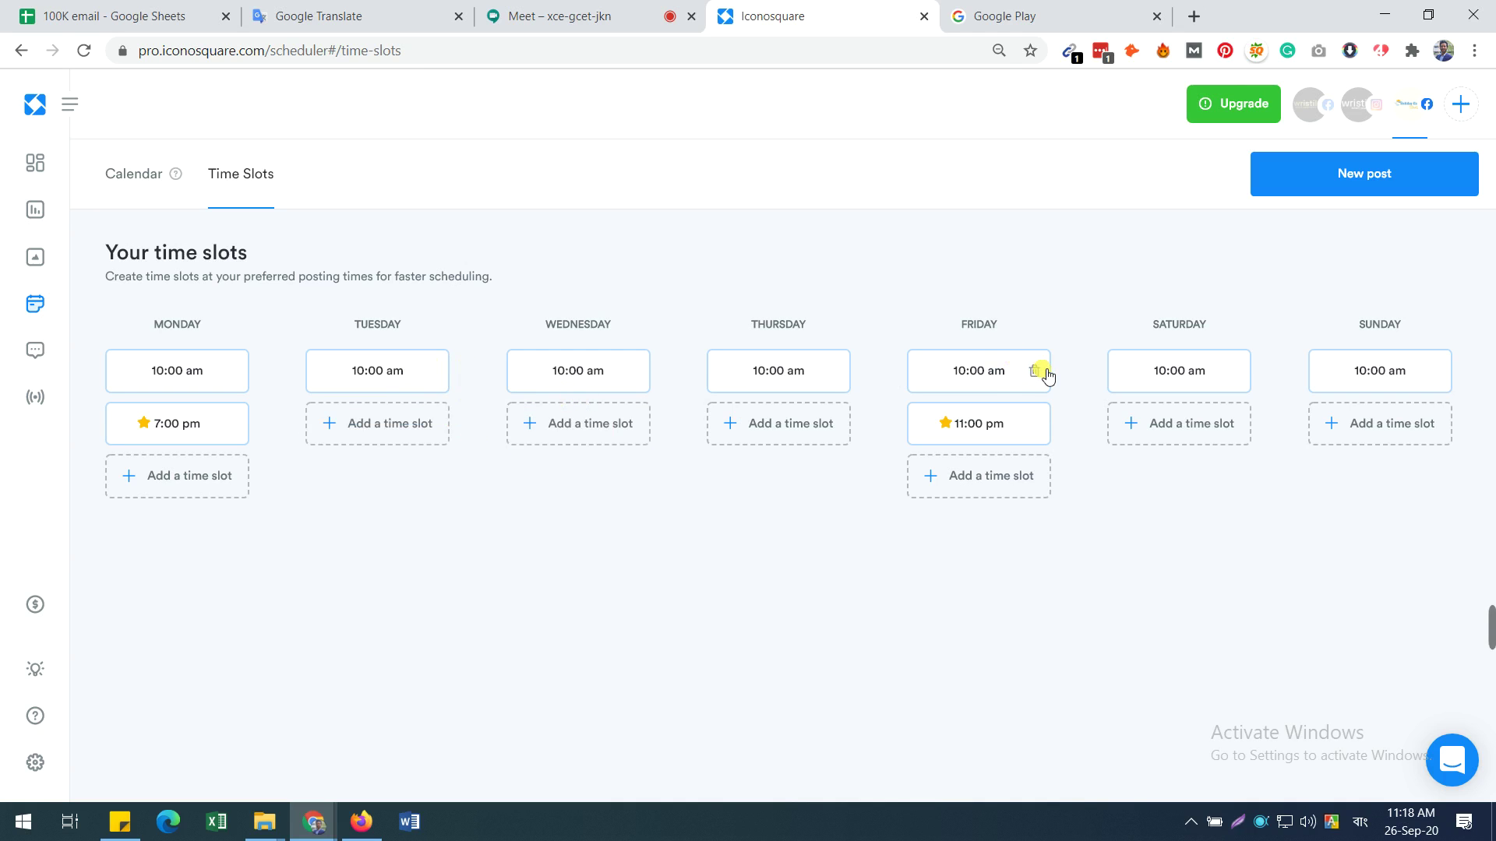
pyautogui.click(1033, 423)
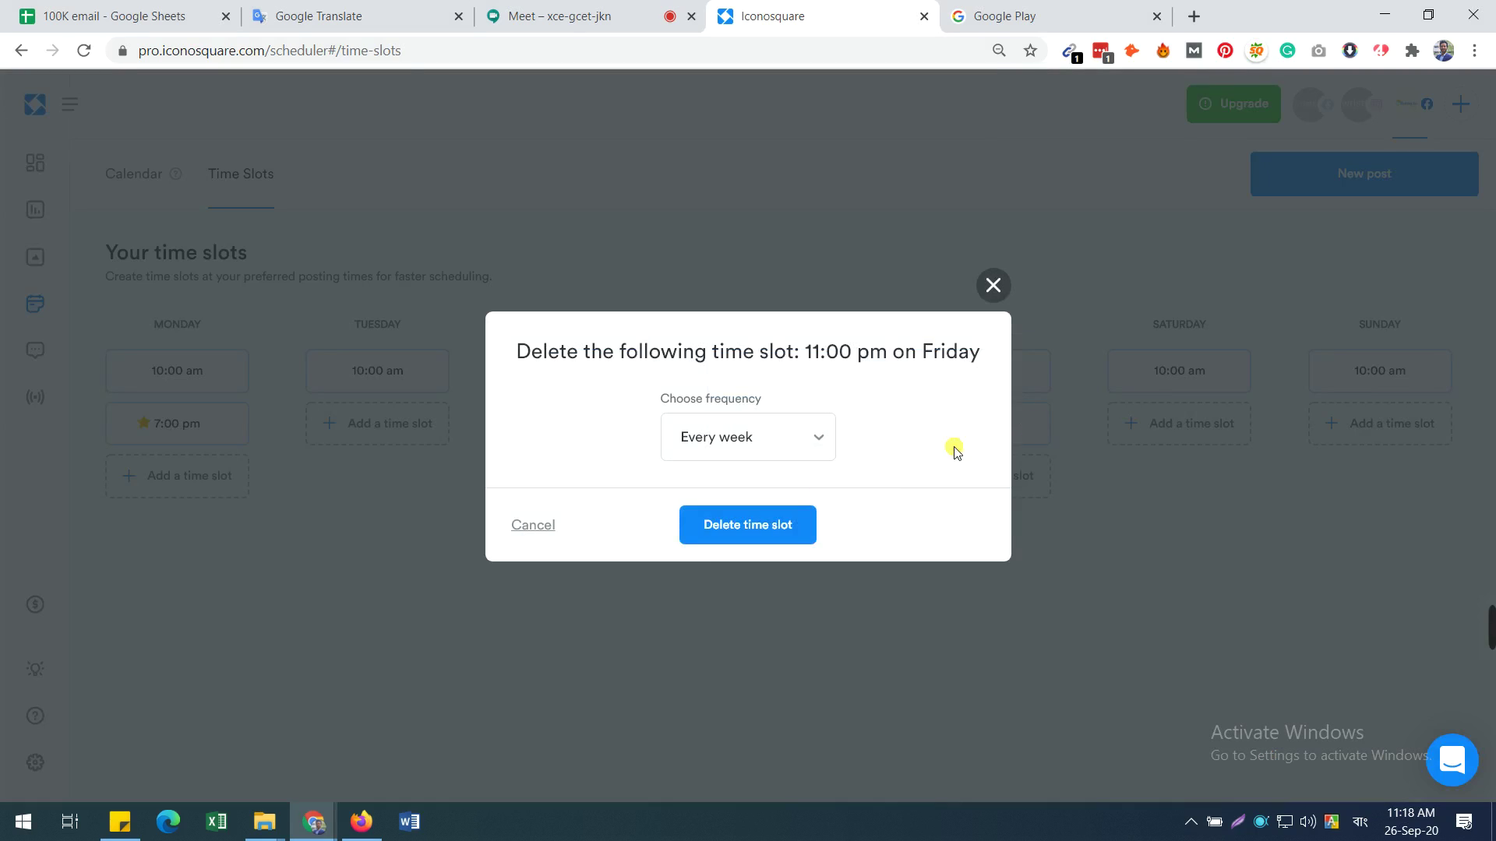
pyautogui.click(708, 529)
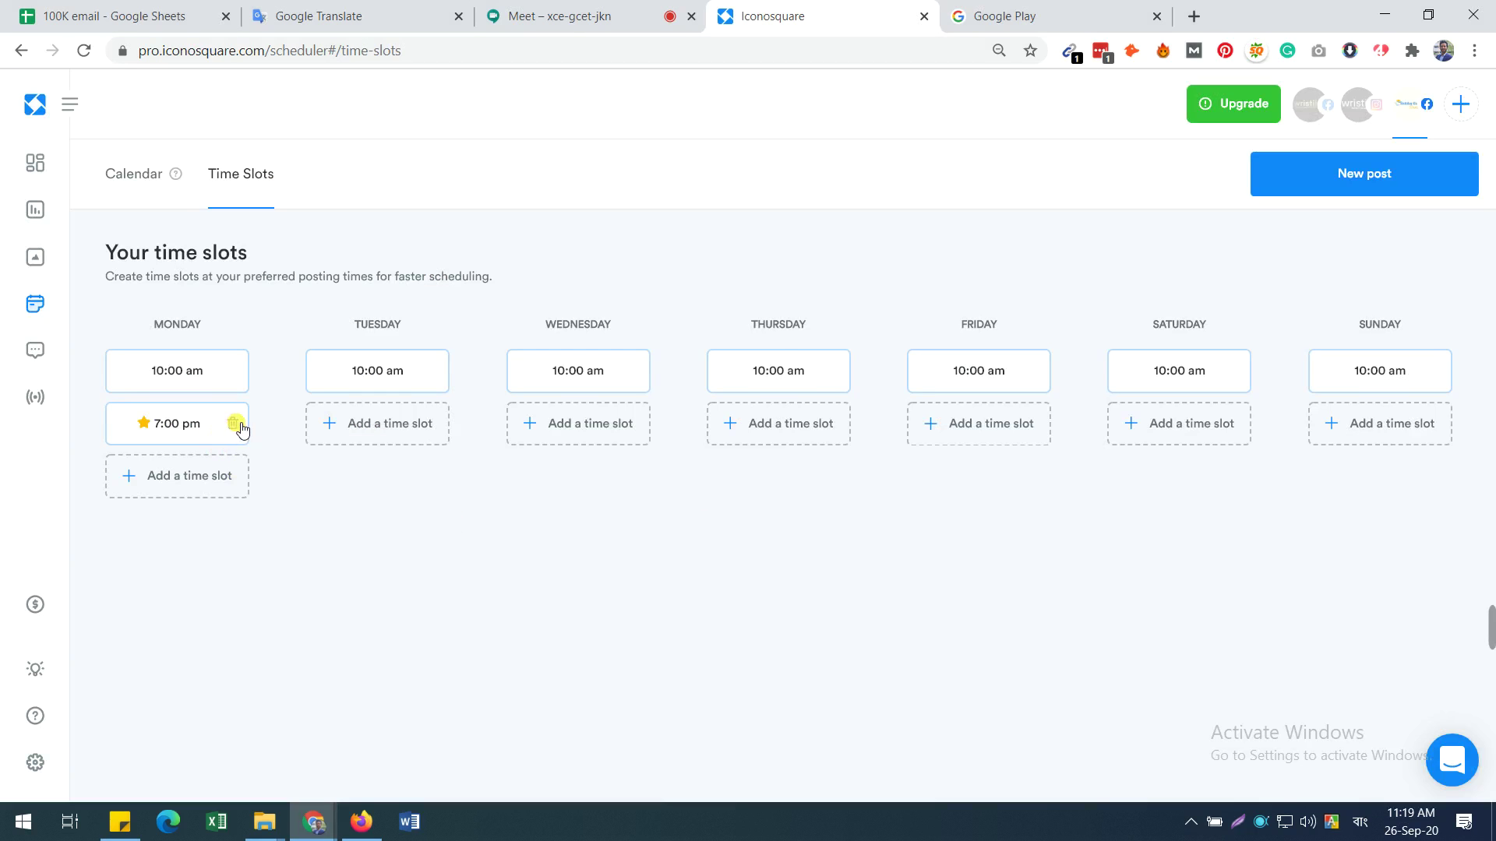
pyautogui.click(235, 424)
pyautogui.click(793, 543)
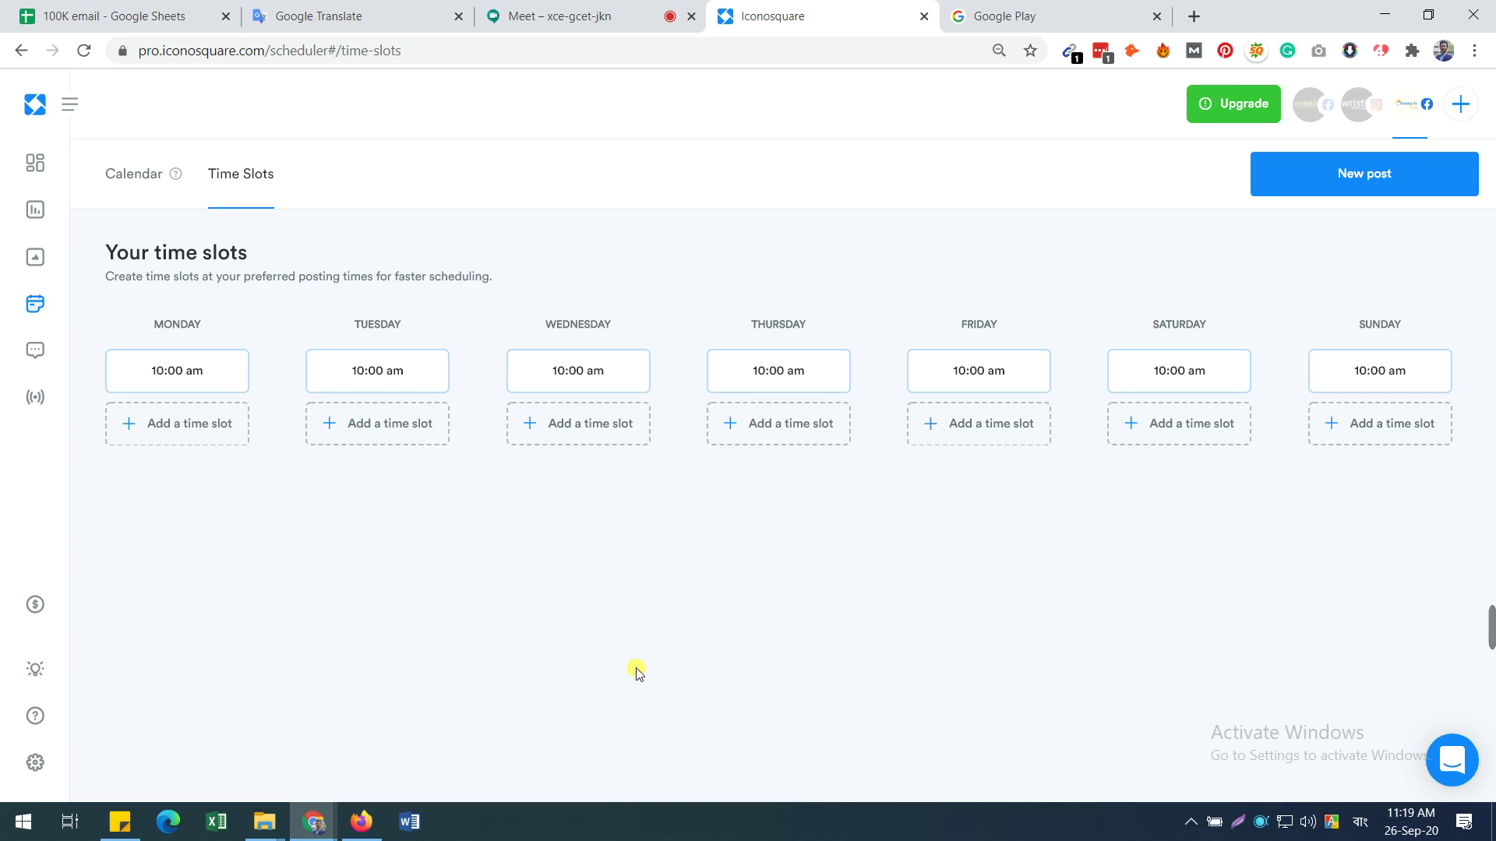
pyautogui.moveTo(68, 337)
# Step: Switch to the Facebook page and view its Analytics Overview: 1.2k fans, 67 impressions, 37 reach
pyautogui.click(1357, 103)
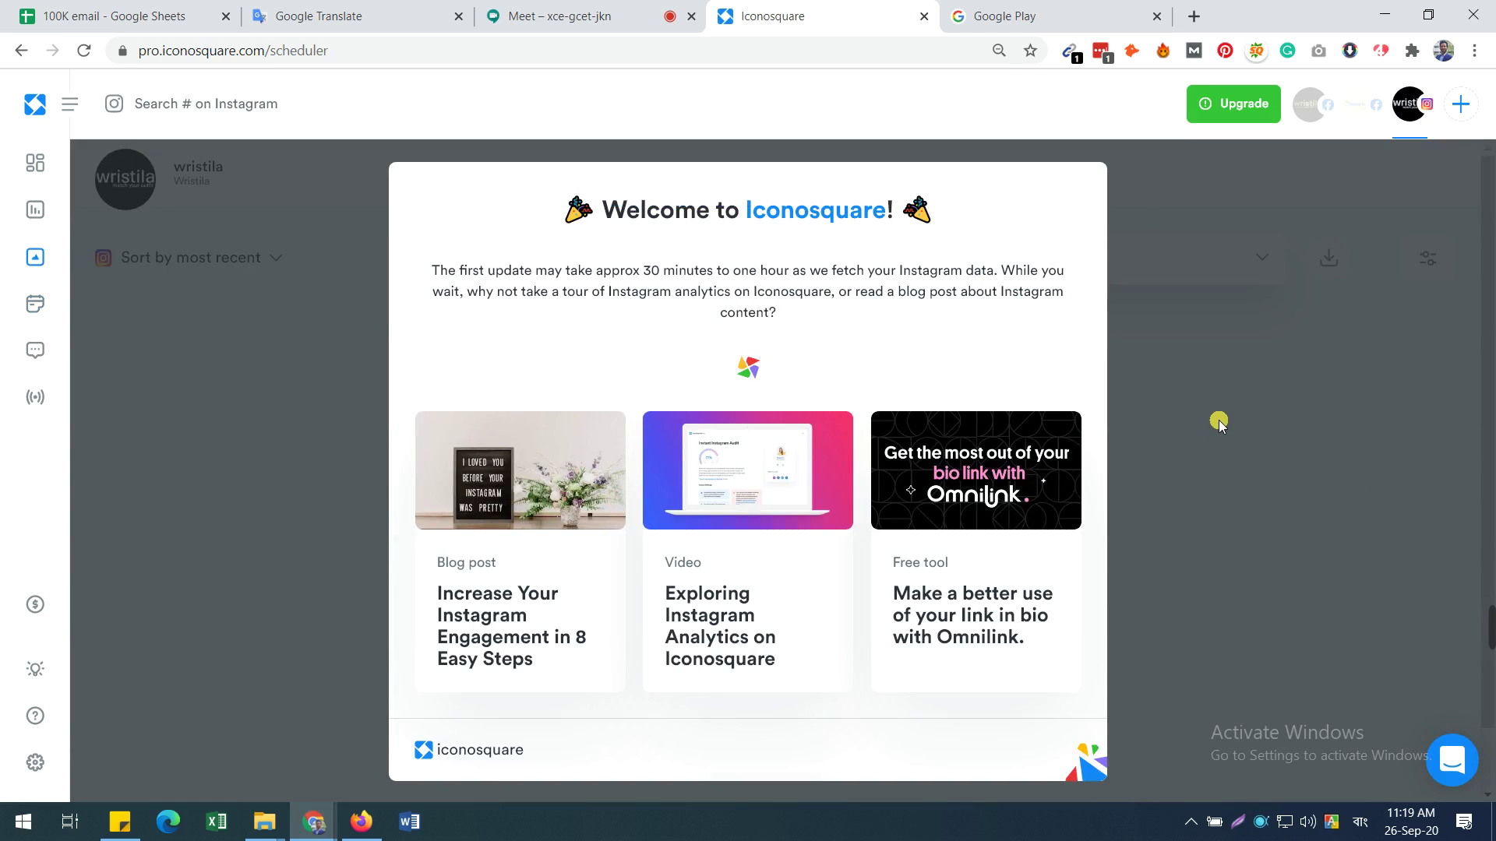
pyautogui.click(1369, 115)
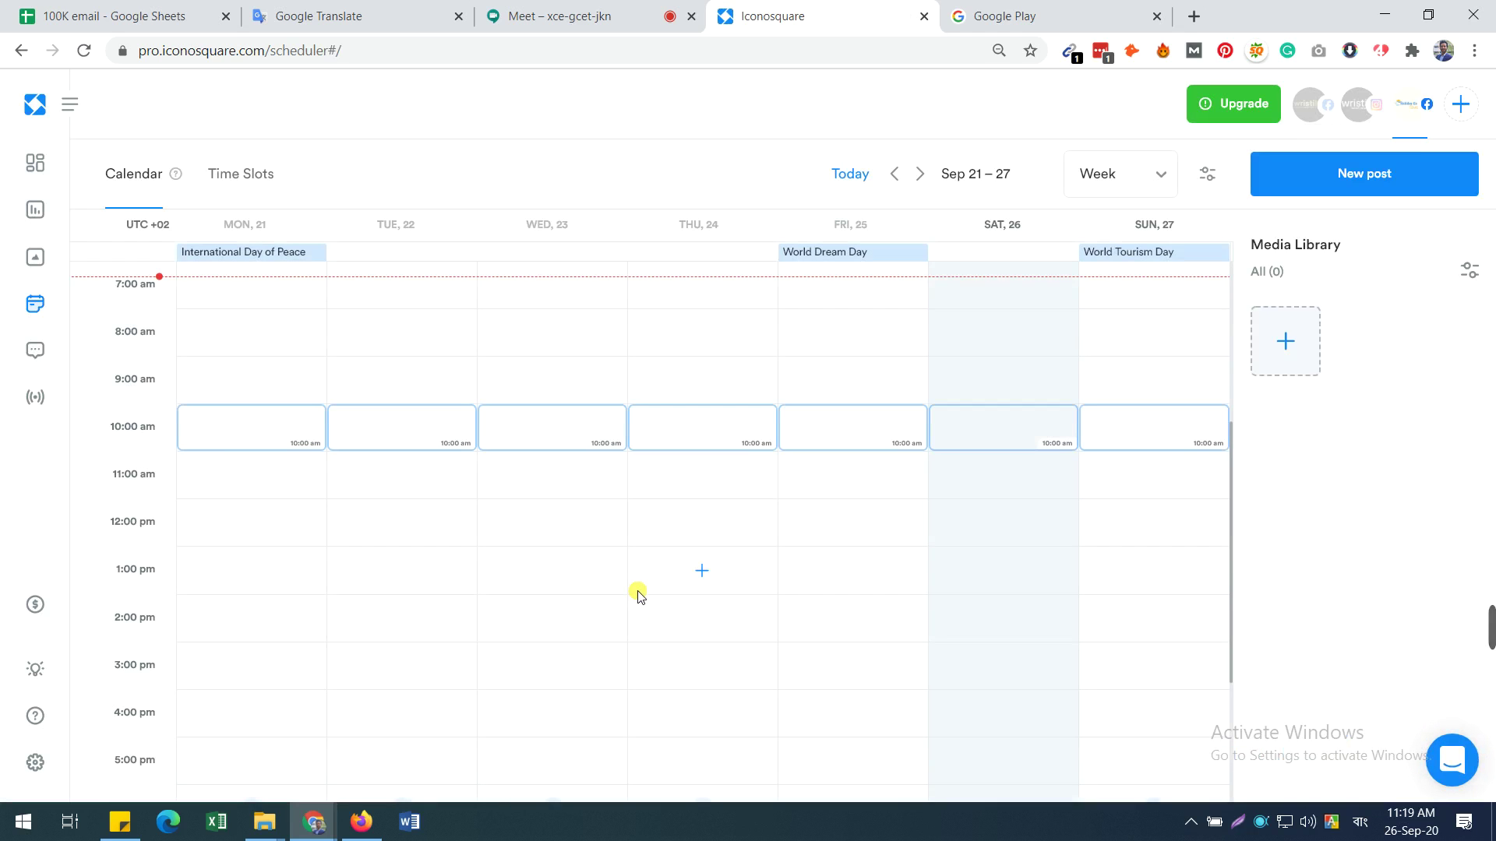
pyautogui.moveTo(74, 277)
pyautogui.click(79, 212)
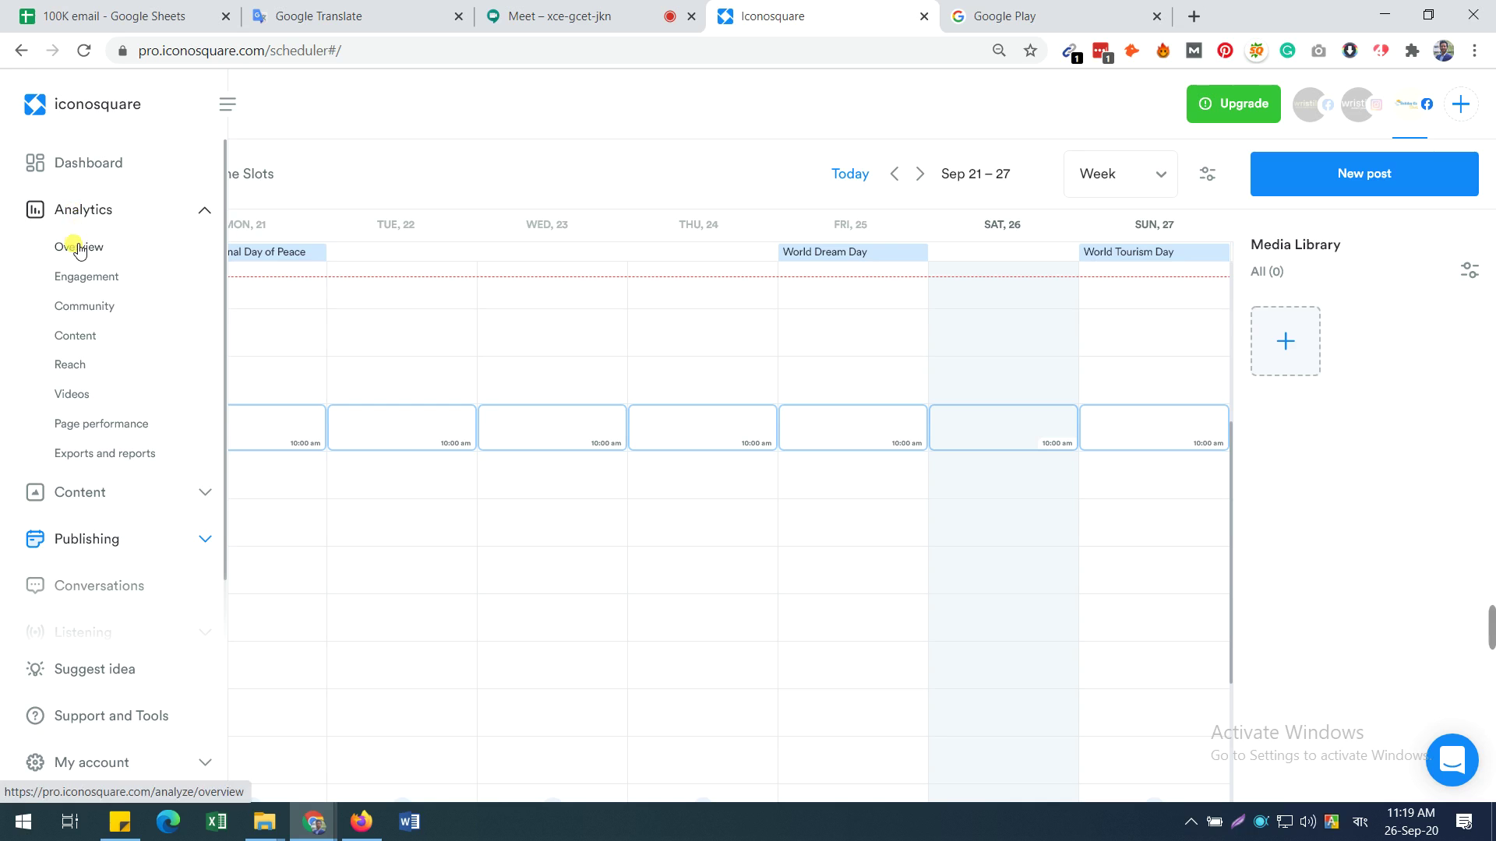
pyautogui.click(75, 248)
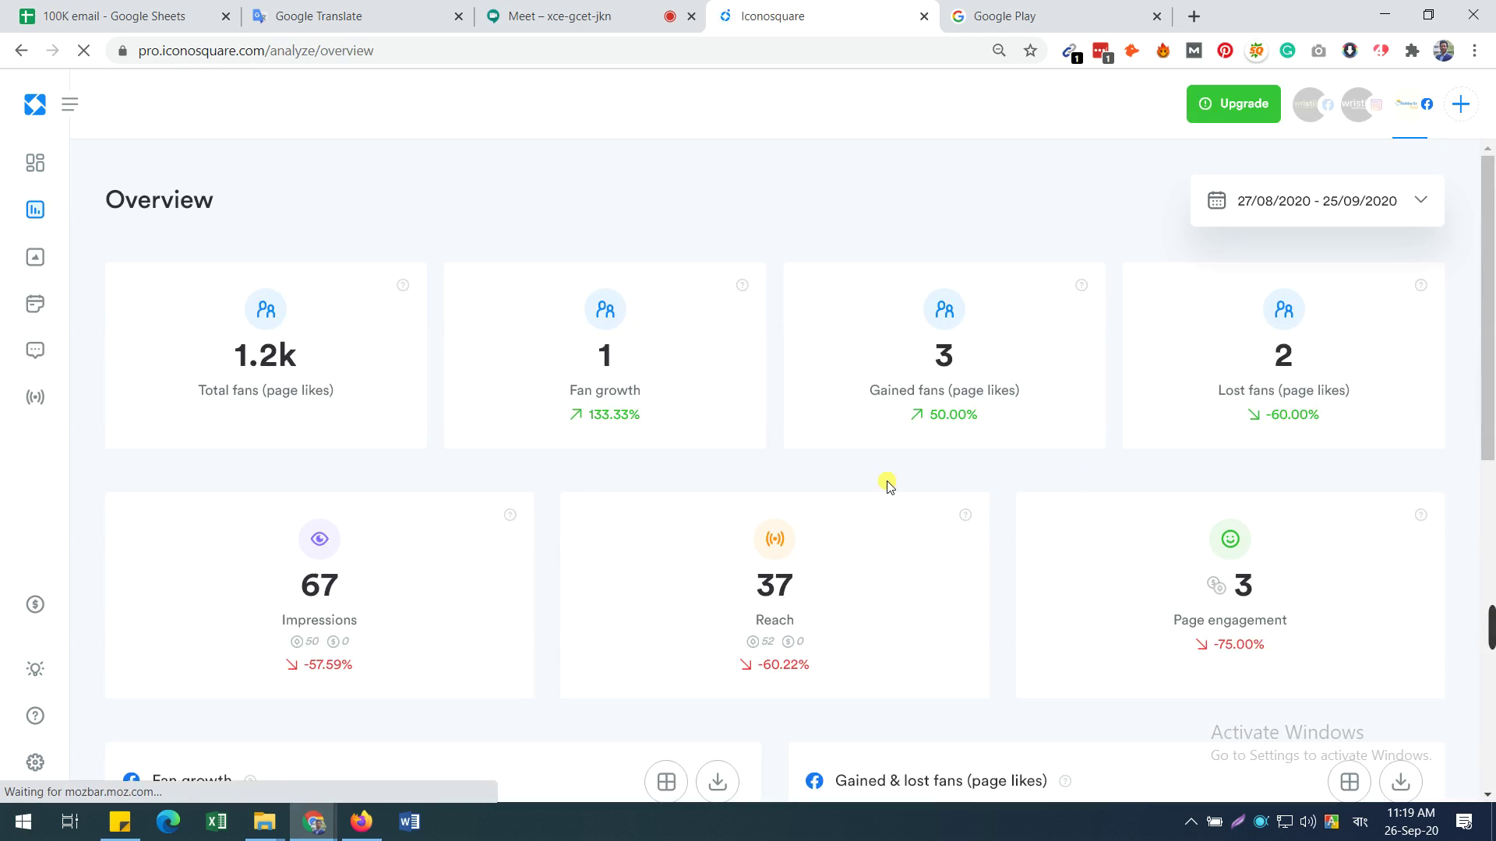
pyautogui.scroll(-10, 1098, 484)
pyautogui.scroll(10, 1010, 623)
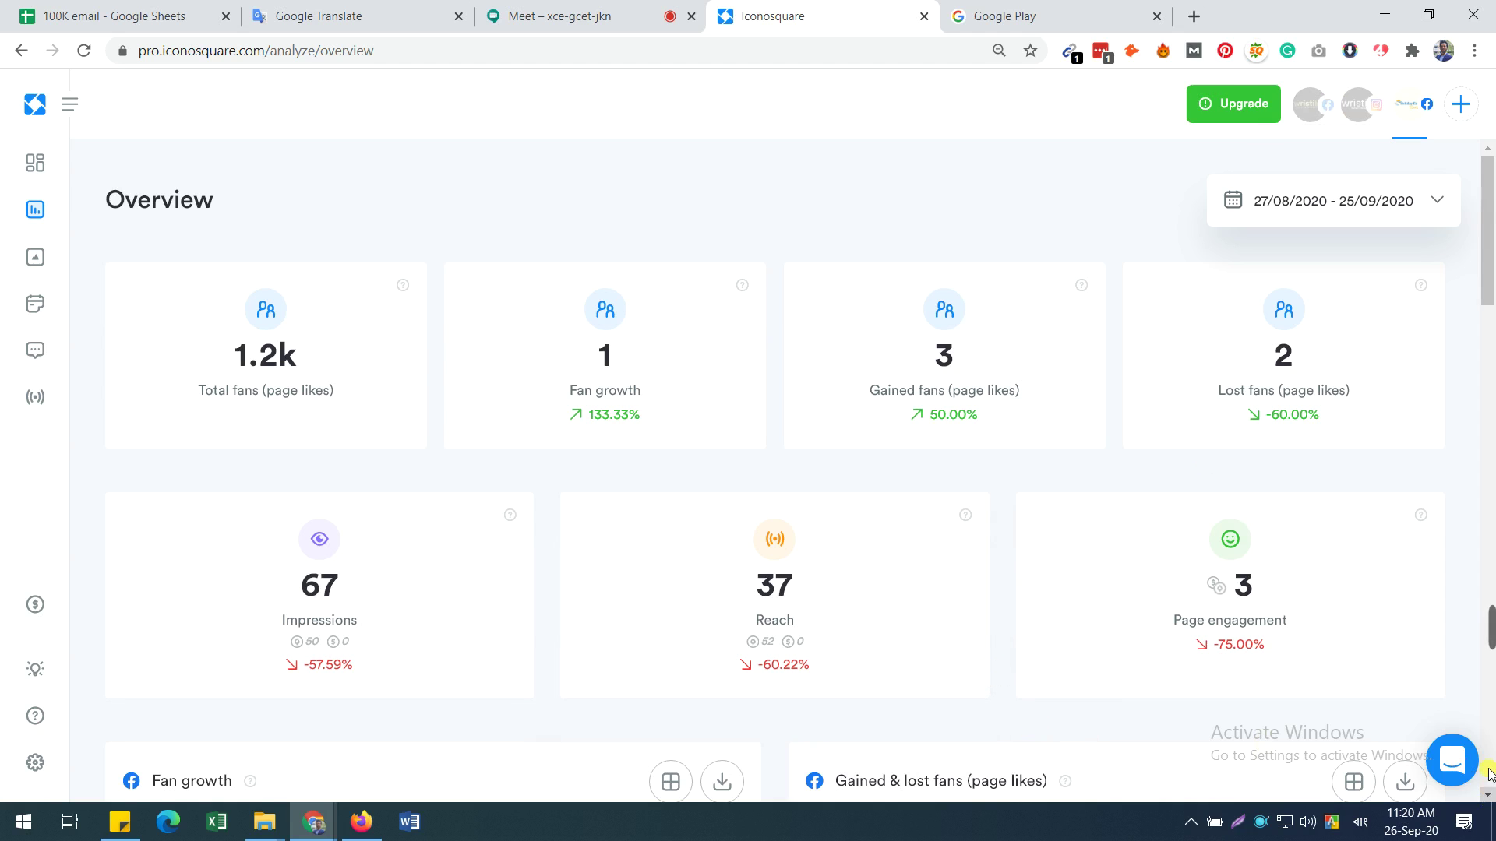
# Step: Enter 'When to post on Social Media' as the English source text to get its Bengali translation
pyautogui.moveTo(1490, 627)
pyautogui.click(1058, 626)
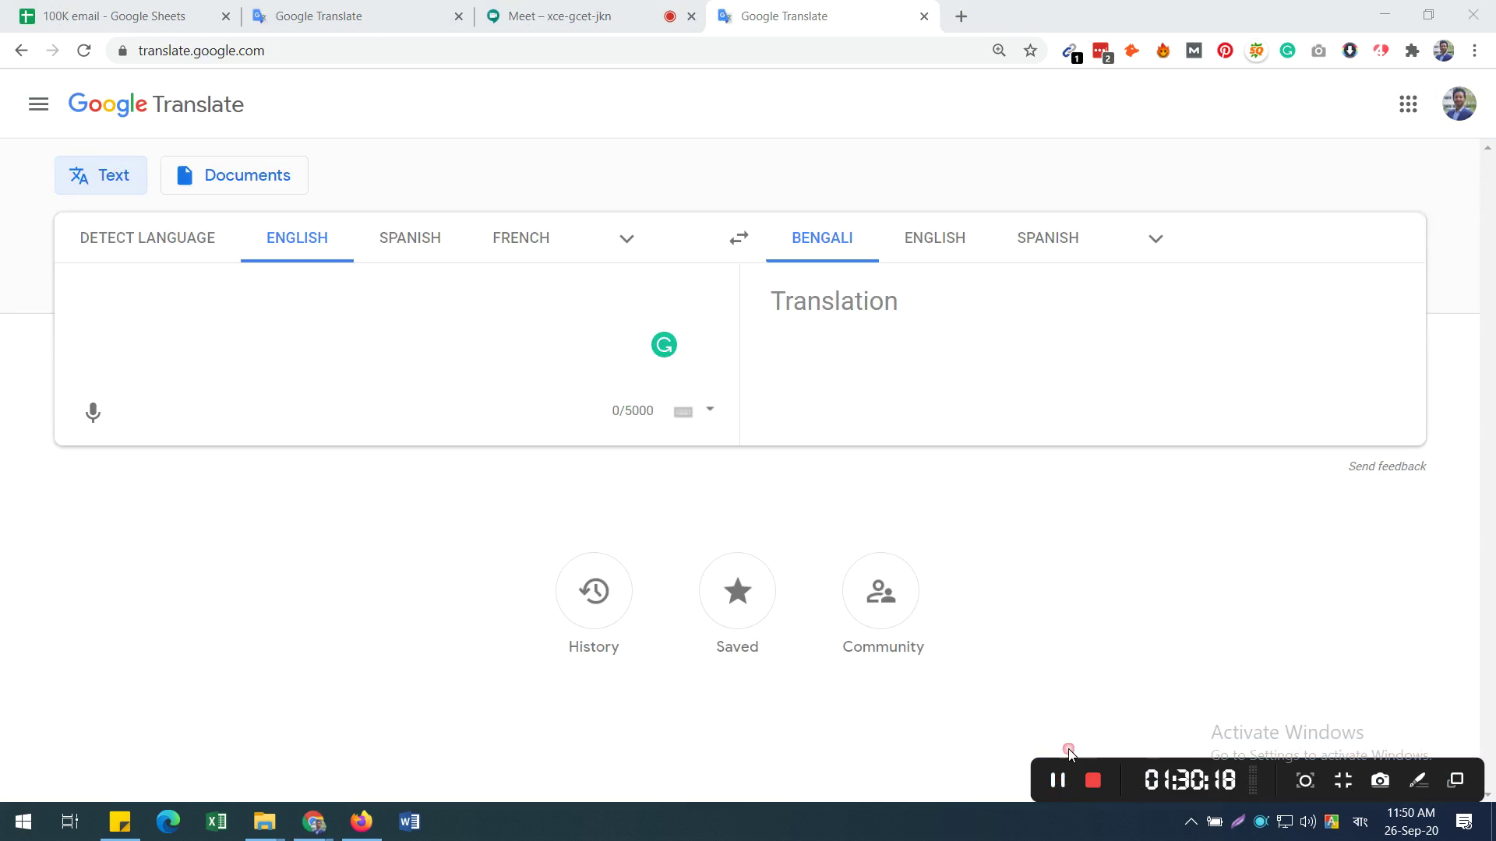
pyautogui.click(335, 331)
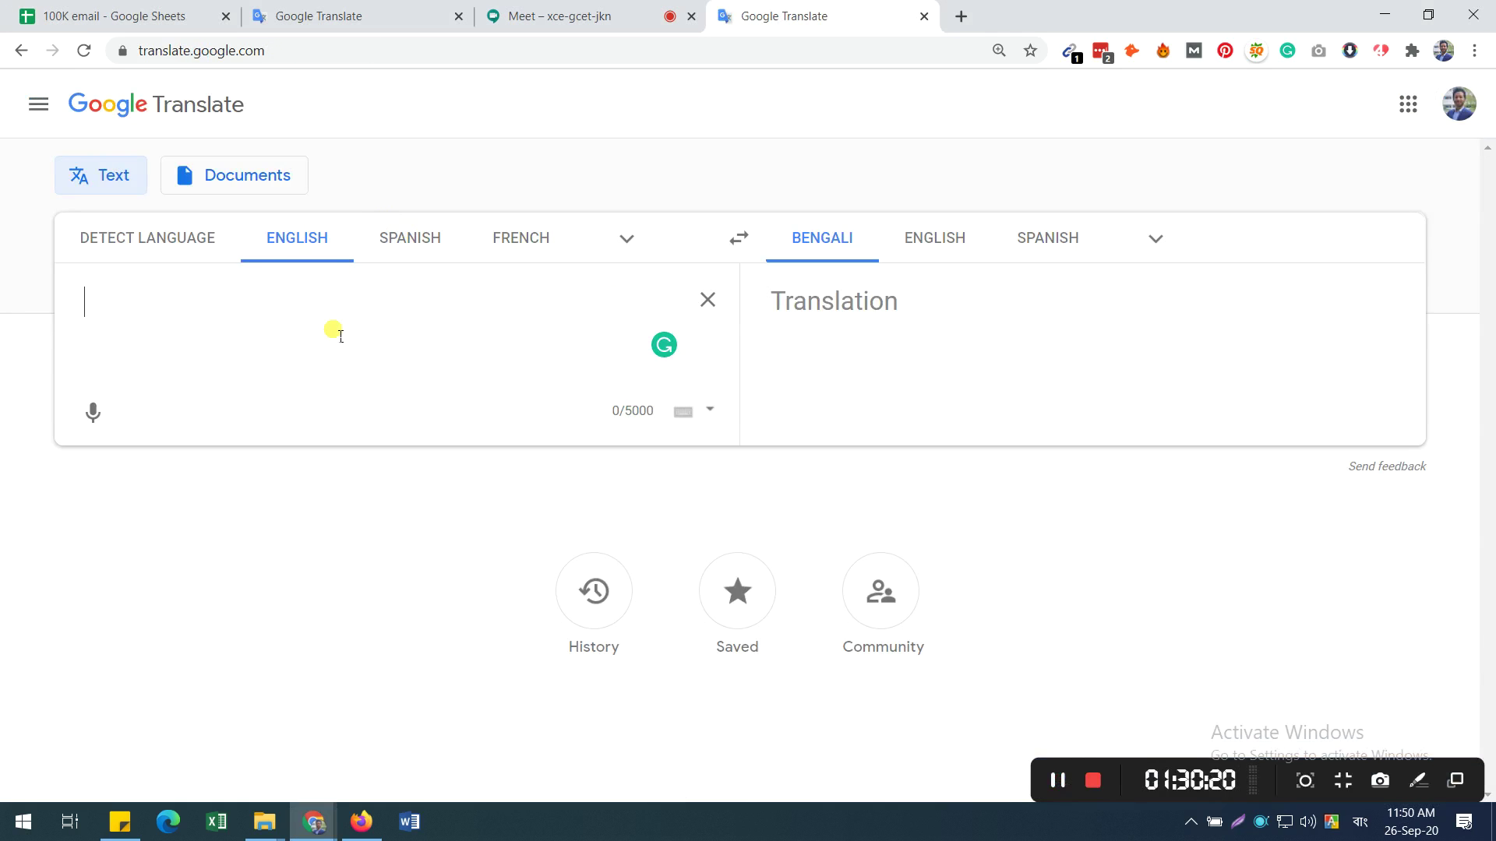
pyautogui.write('When to')
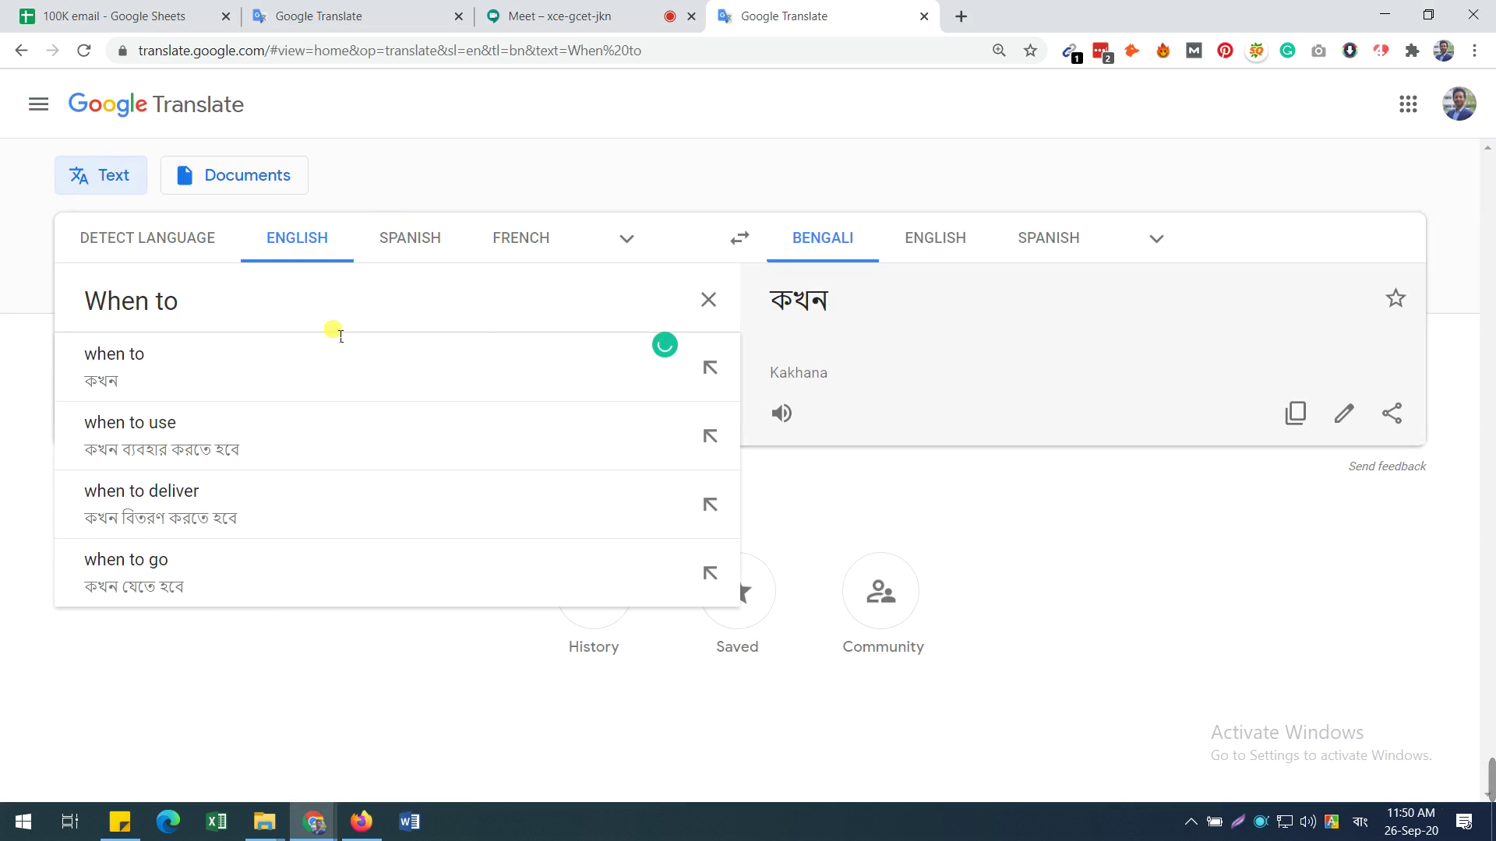
pyautogui.write('post on')
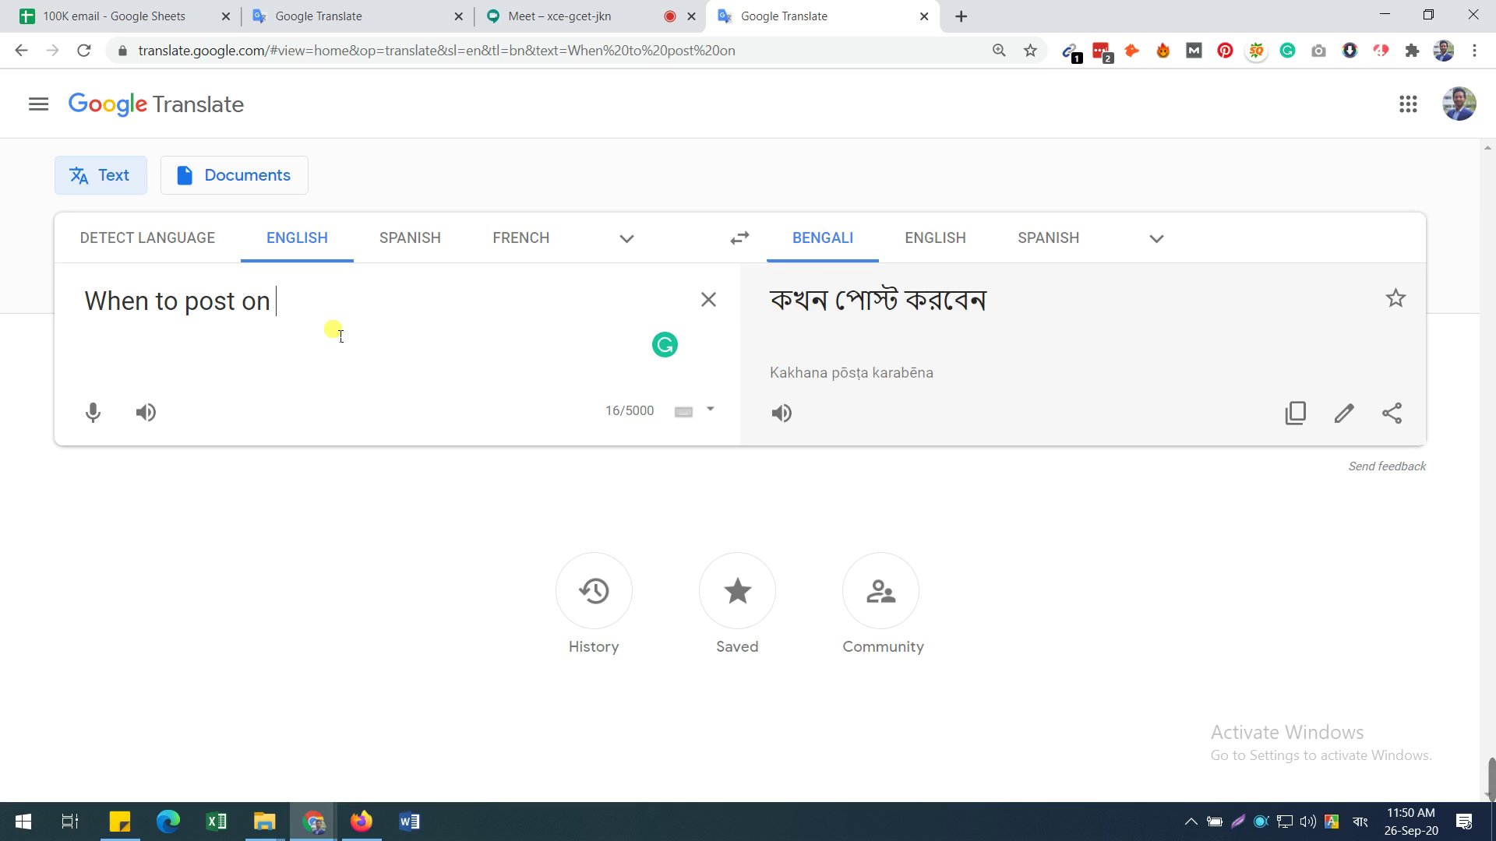
pyautogui.write(' Social Media')
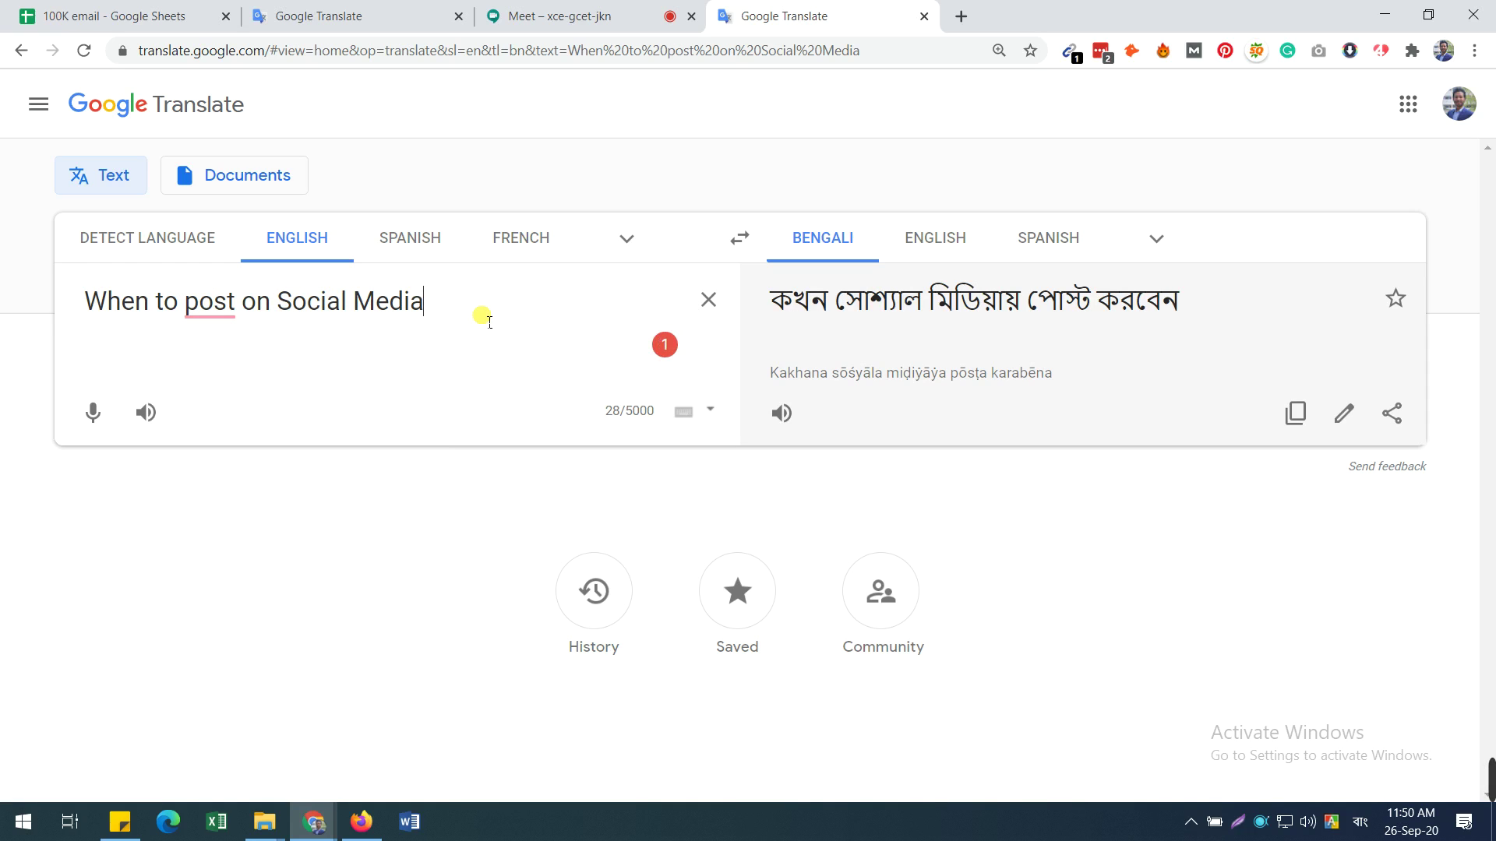
# Step: Add a new line after the phrase, then select and deselect the source text
pyautogui.press('Return')
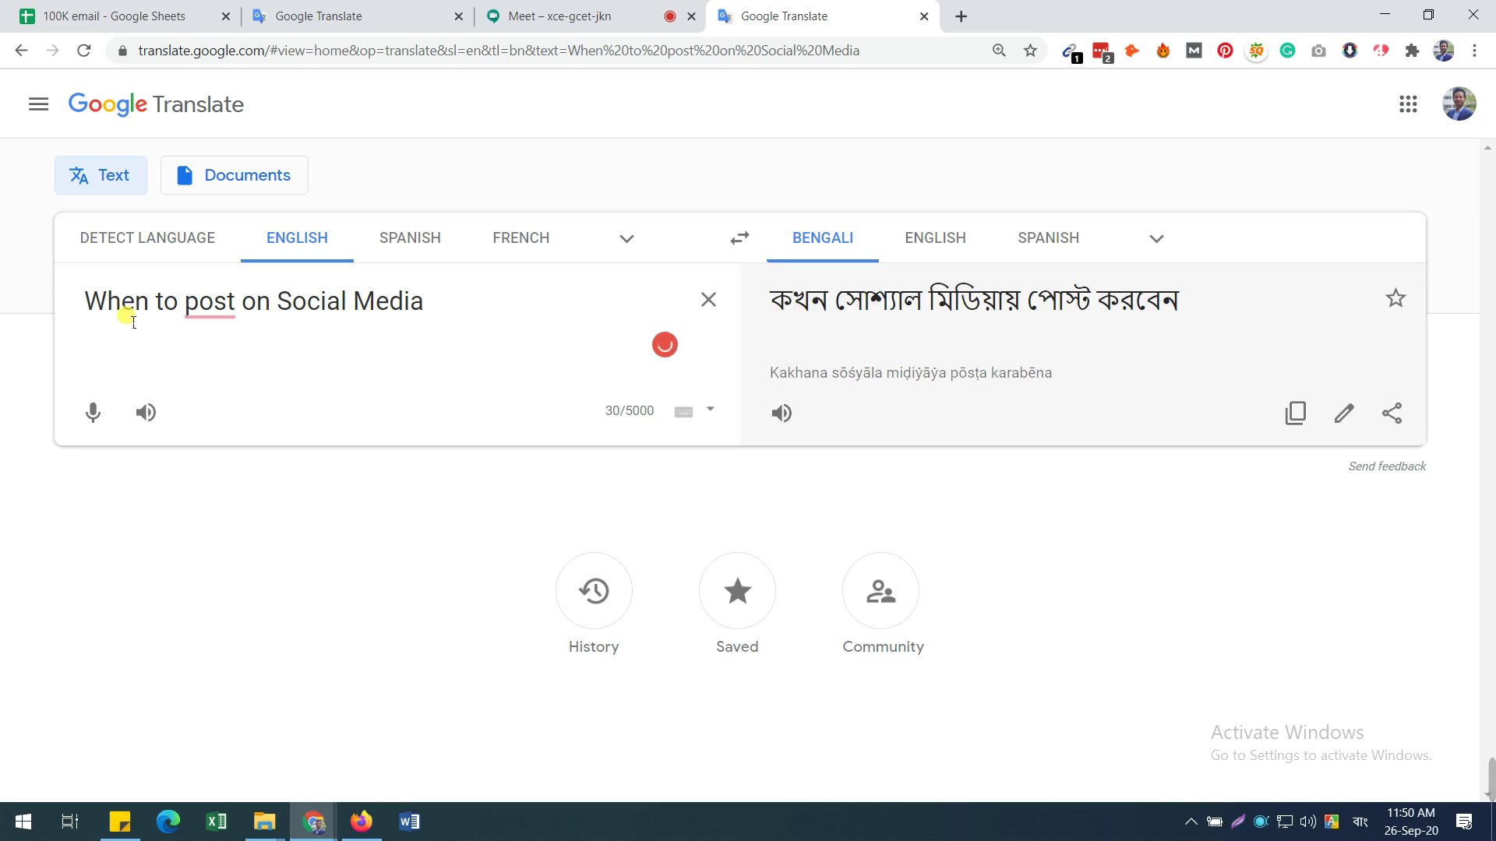
pyautogui.click(87, 303)
pyautogui.moveTo(143, 302); pyautogui.dragTo(520, 309)
pyautogui.click(299, 334)
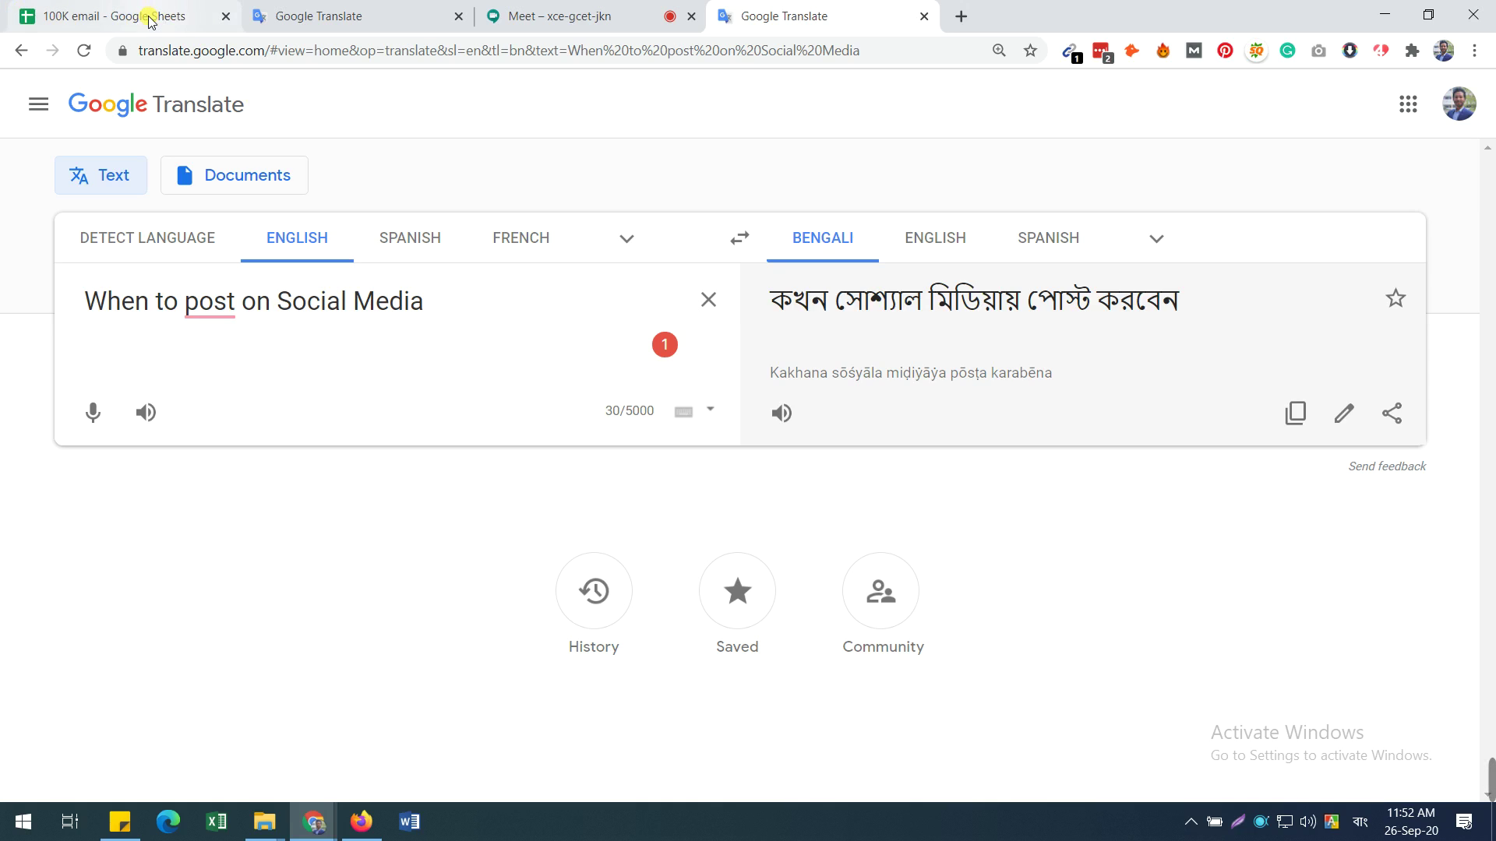
# Step: Close the '100K email' spreadsheet tab and return to the Bengali translation
pyautogui.click(226, 15)
pyautogui.click(325, 345)
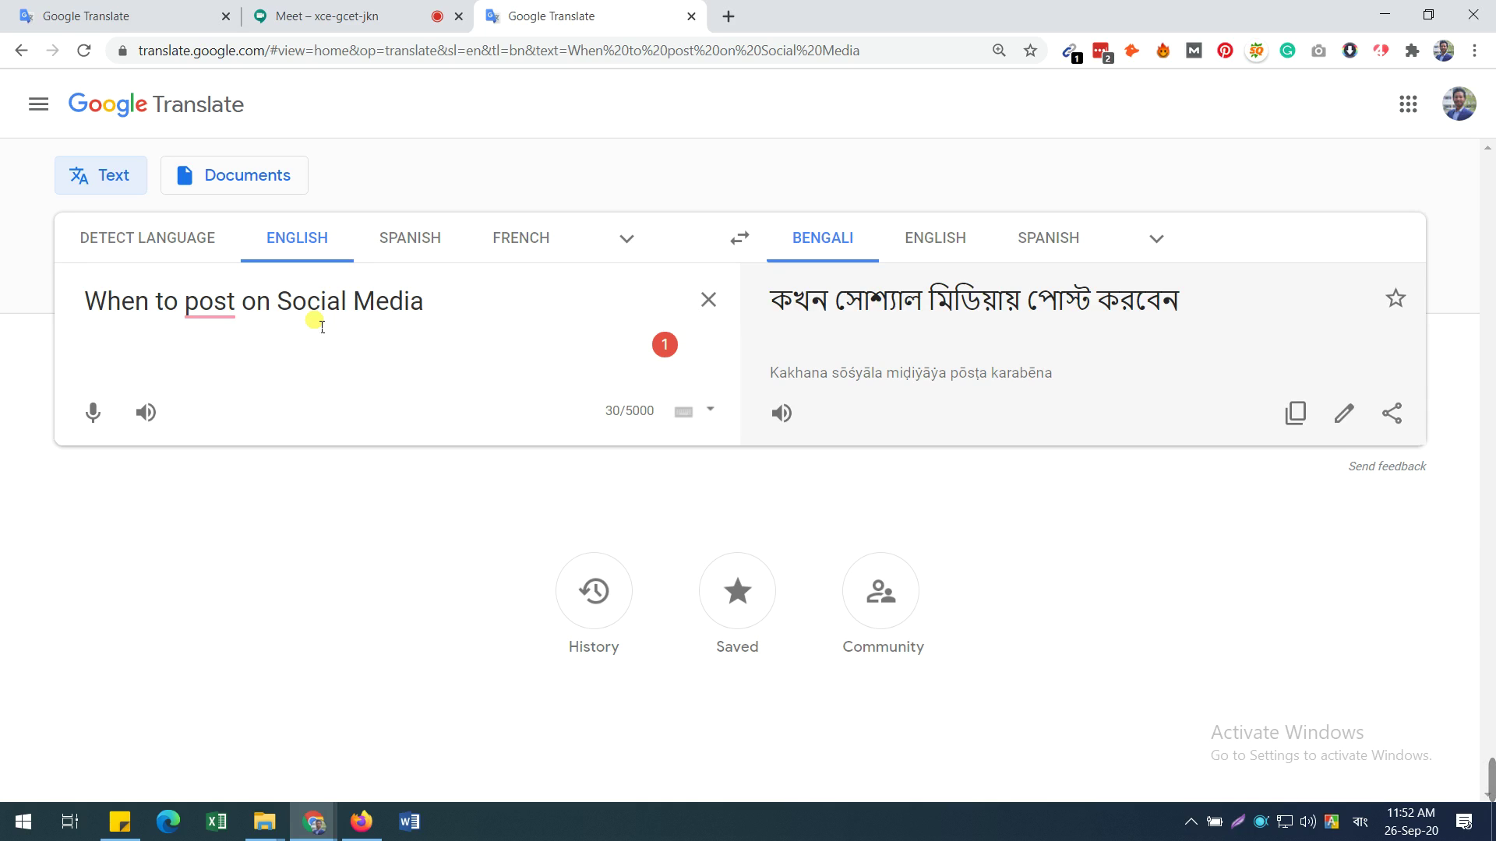
pyautogui.click(729, 15)
# Step: Search Google for 'analyzer', then load later.com in another tab
pyautogui.write('ana')
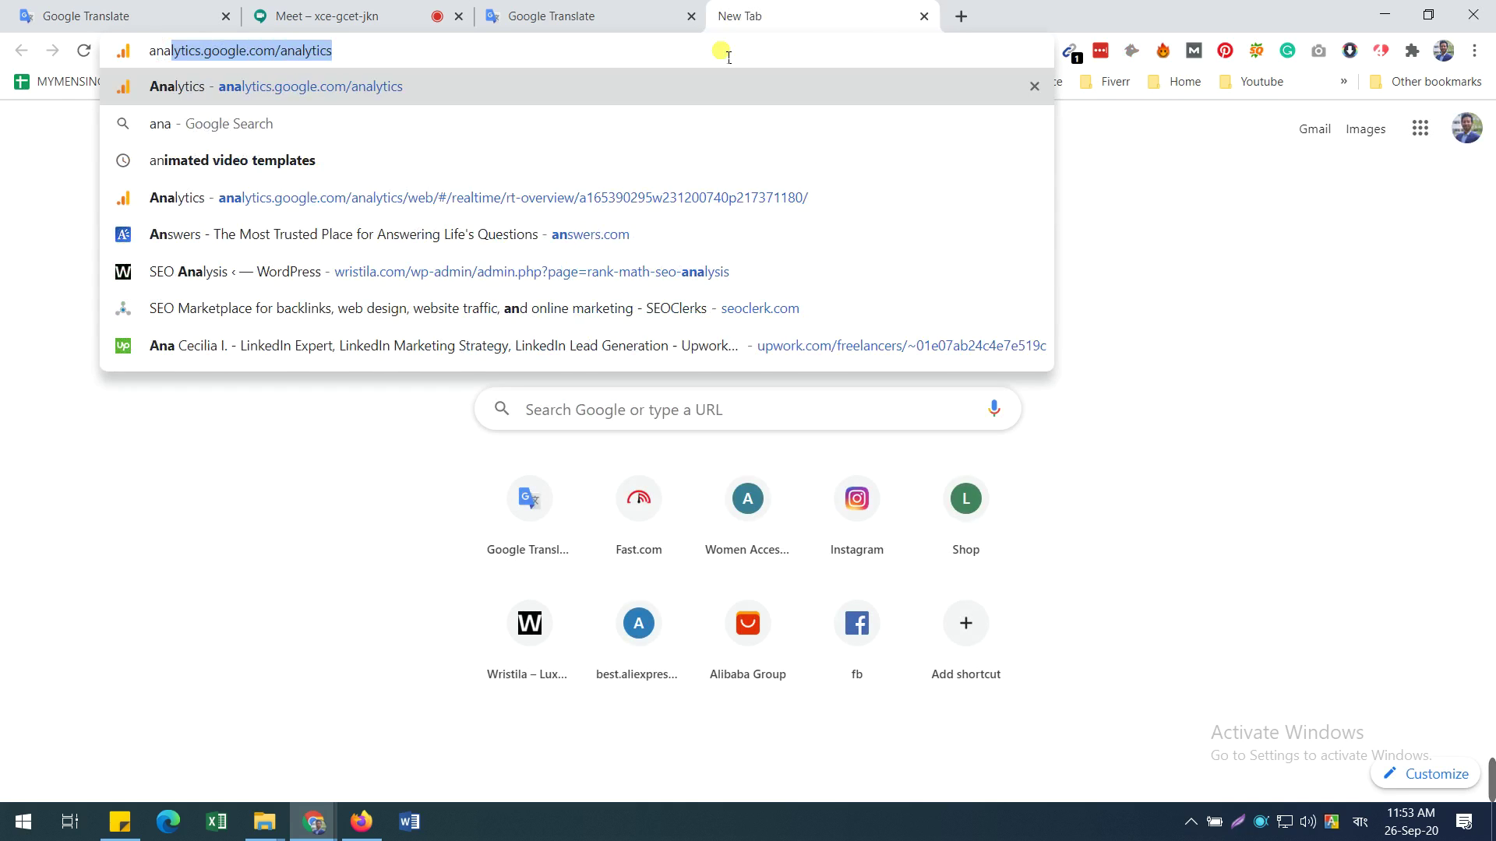
pyautogui.write('lyzer')
pyautogui.press('Return')
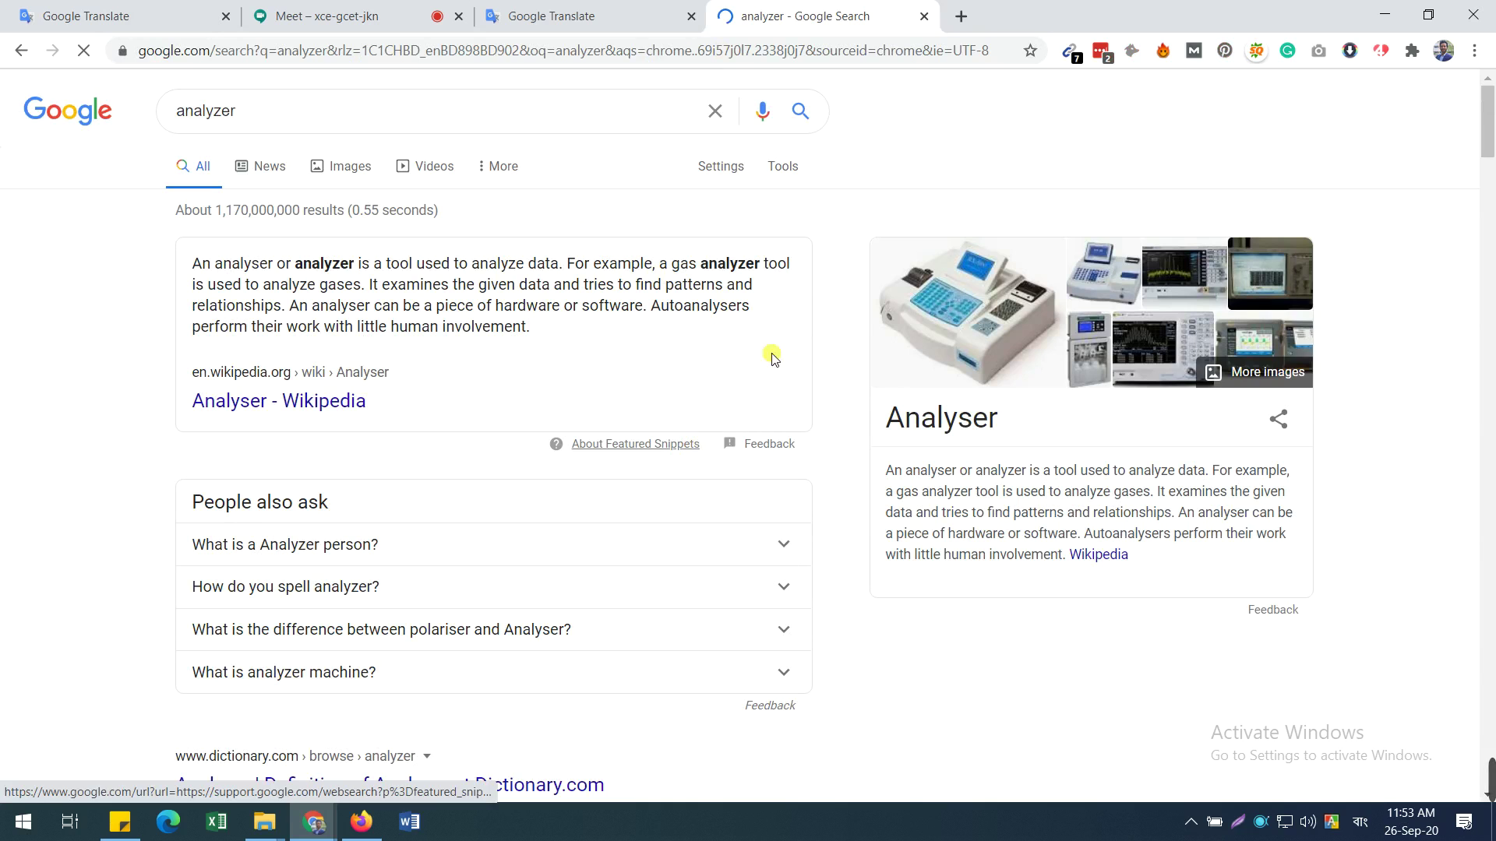
pyautogui.click(960, 15)
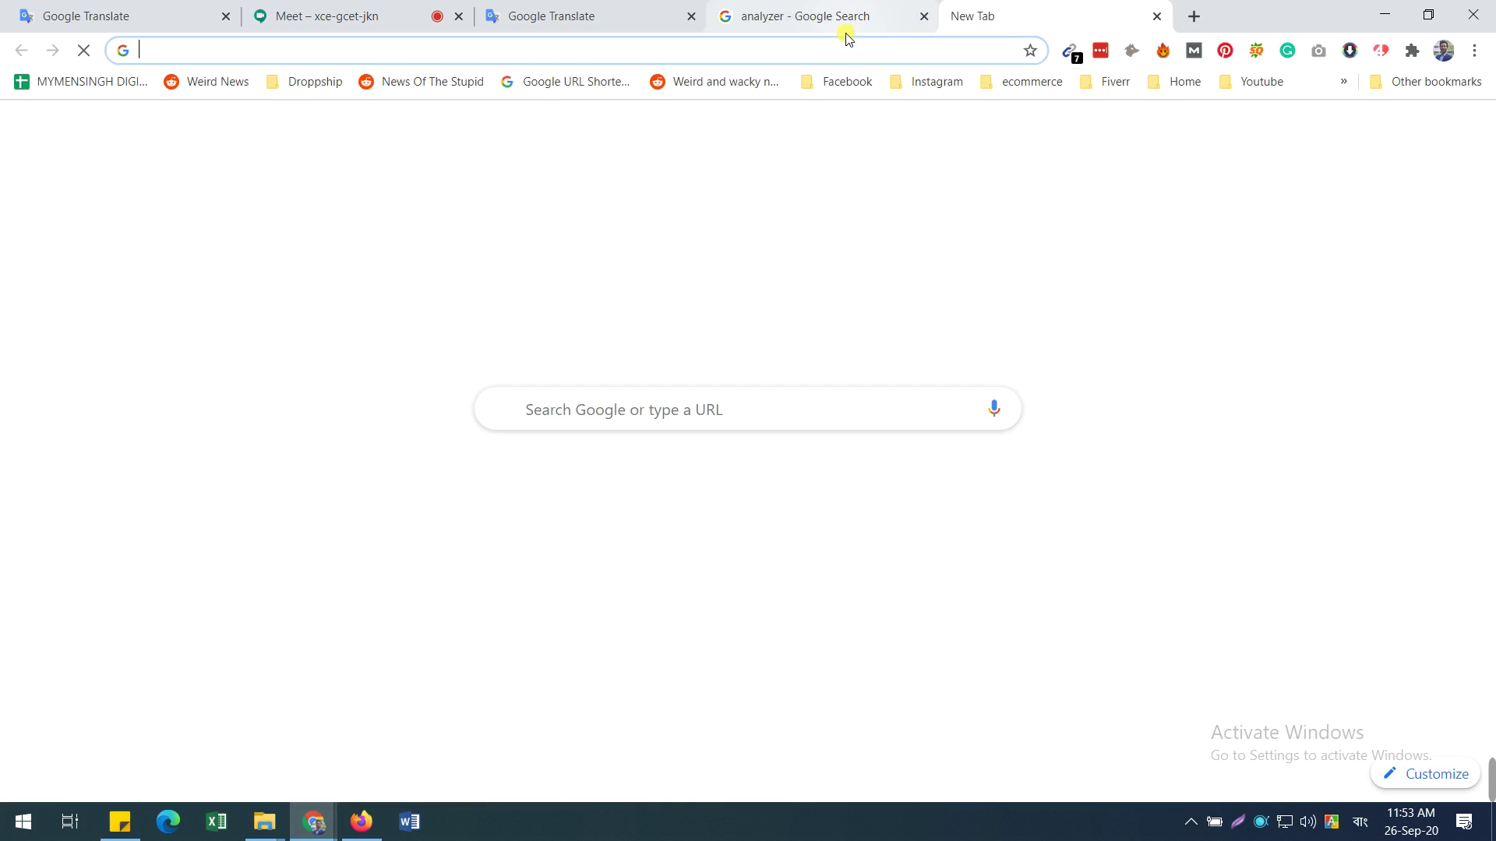
pyautogui.write('later')
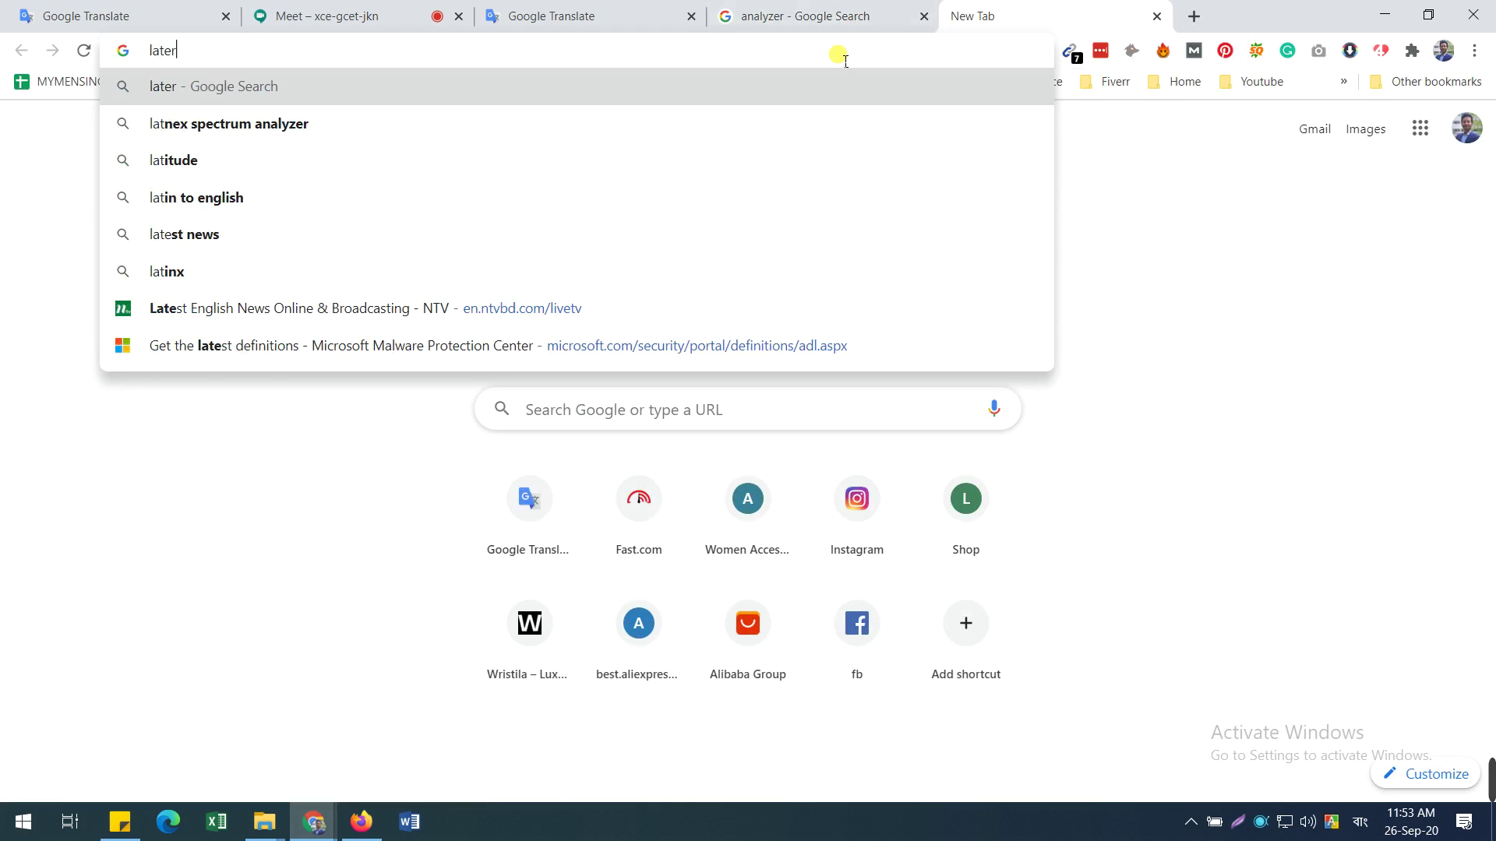
pyautogui.write('.com')
pyautogui.press('Return')
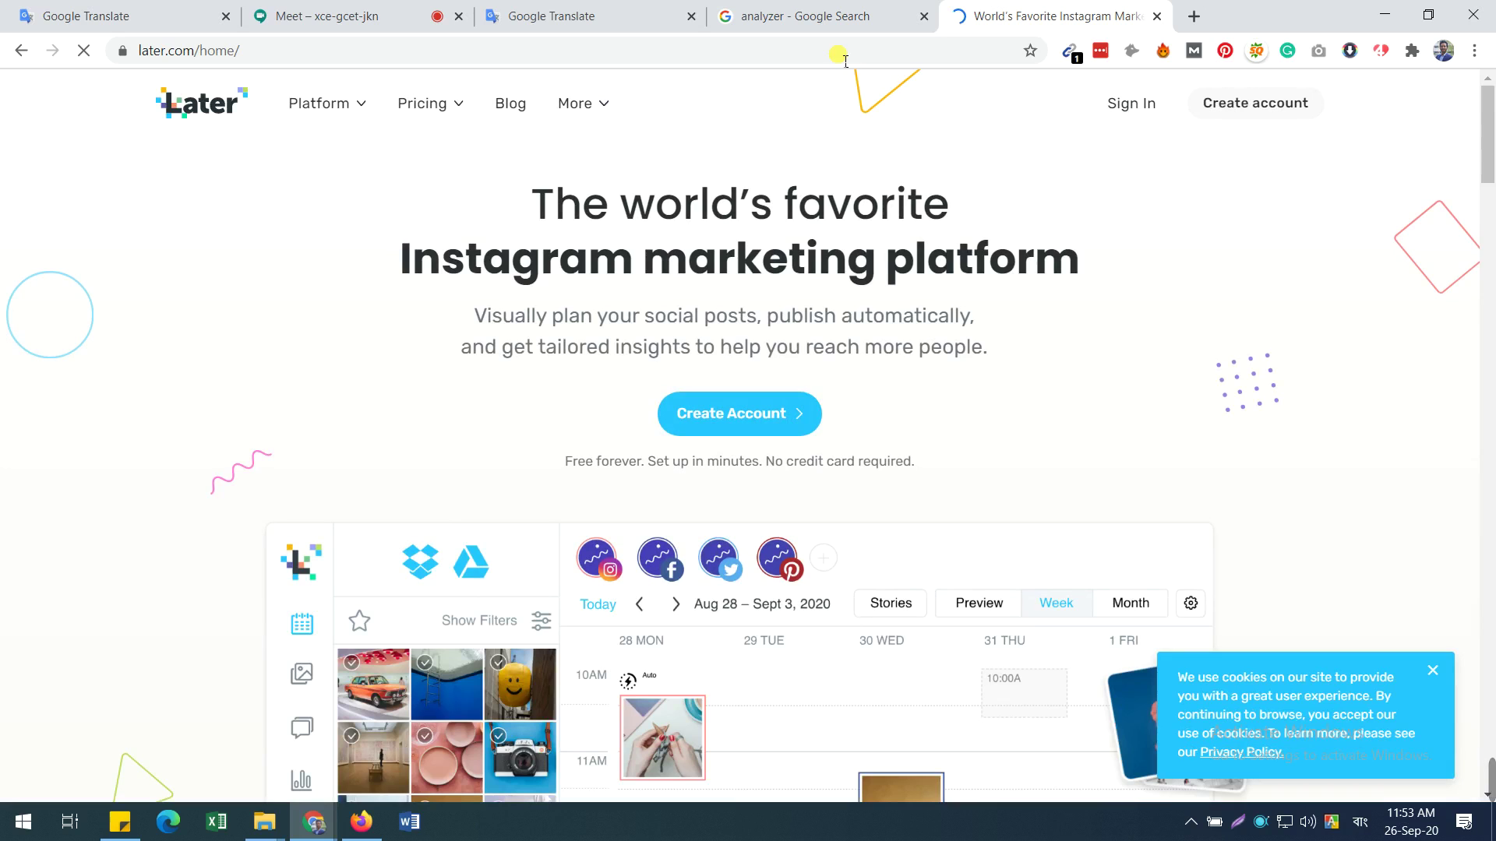
# Step: Scroll Later's homepage and open Plans from the Pricing menu
pyautogui.scroll(-5, 584, 334)
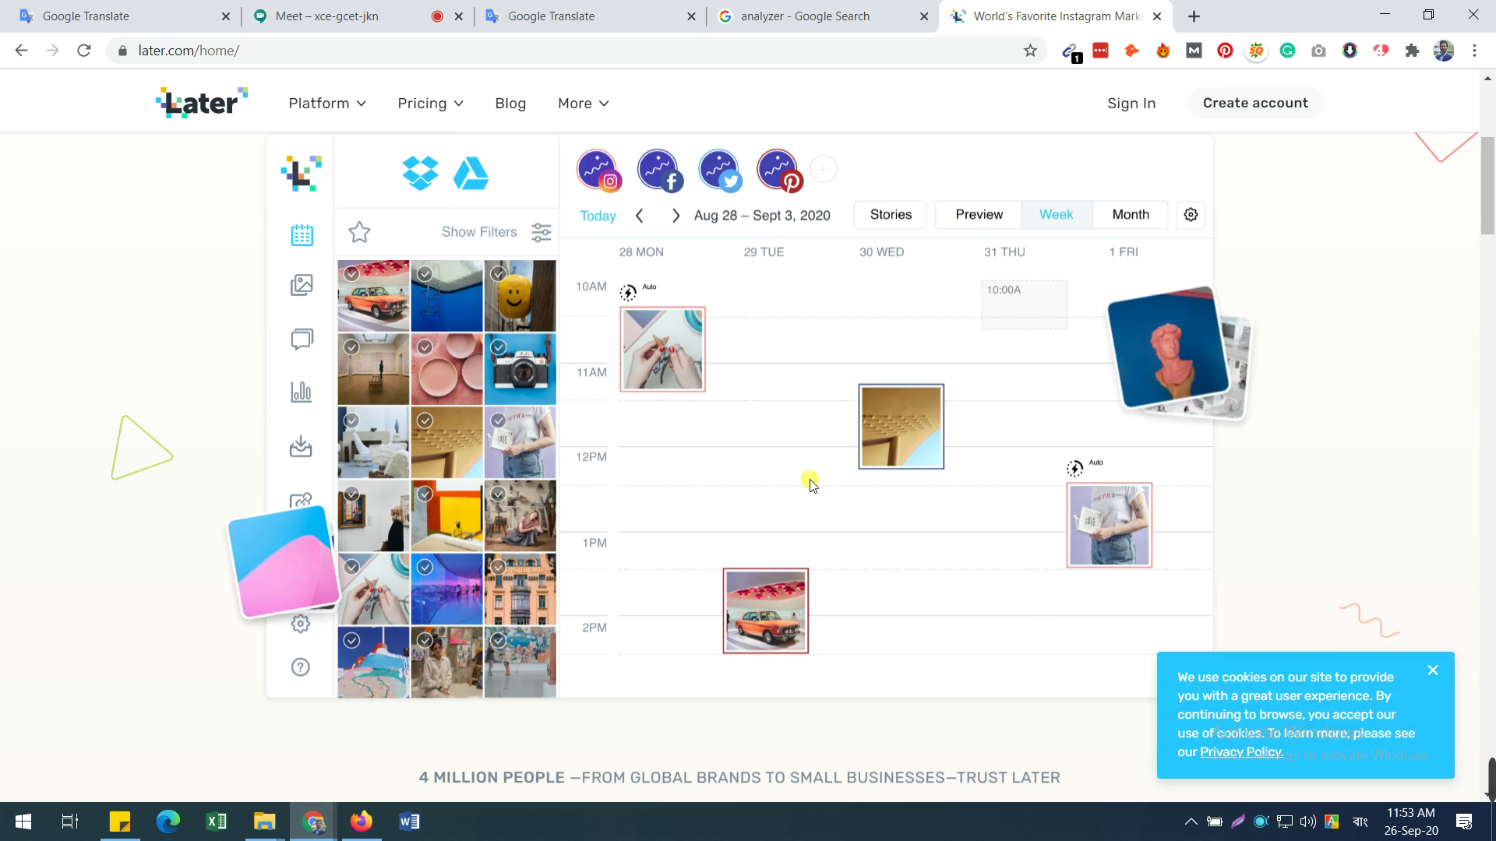
pyautogui.scroll(-2, 779, 467)
pyautogui.scroll(-1, 782, 467)
pyautogui.moveTo(450, 103)
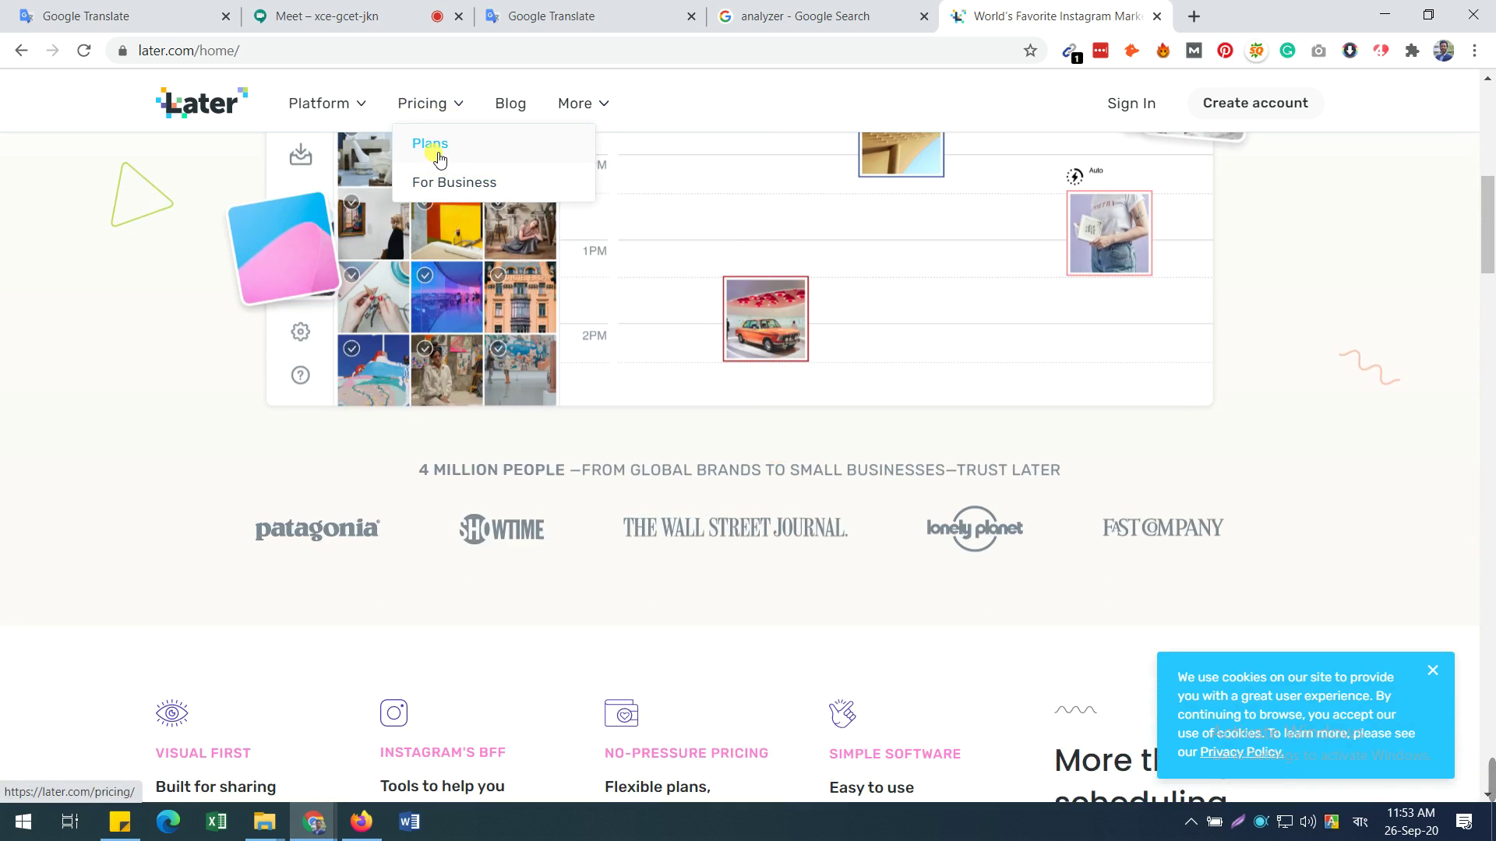
pyautogui.click(440, 147)
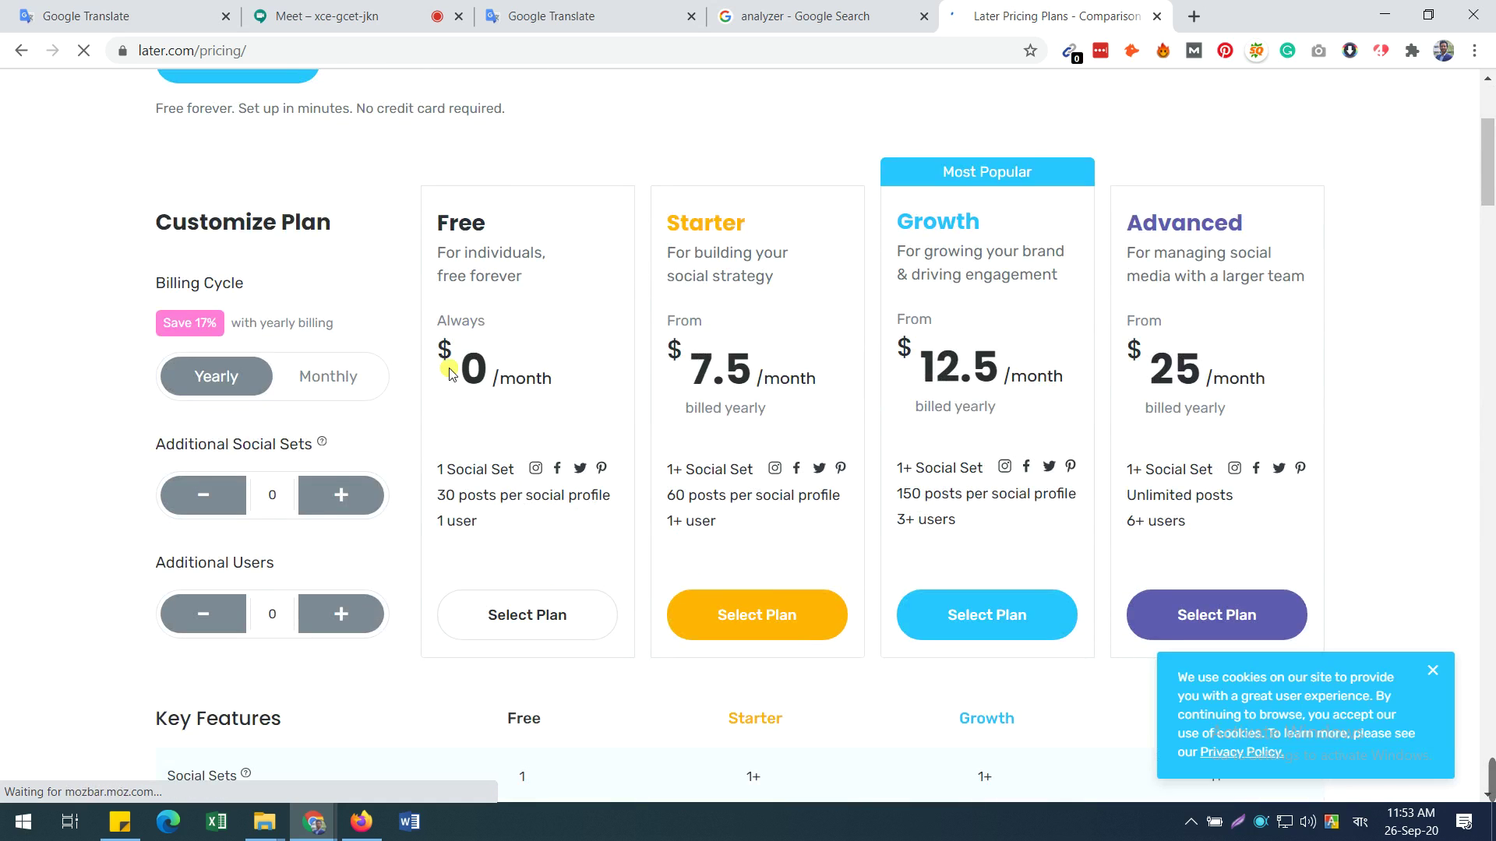
# Step: Review the Free, Starter, Growth and Advanced tiers and select the Starter $7.5 price
pyautogui.scroll(-4, 468, 405)
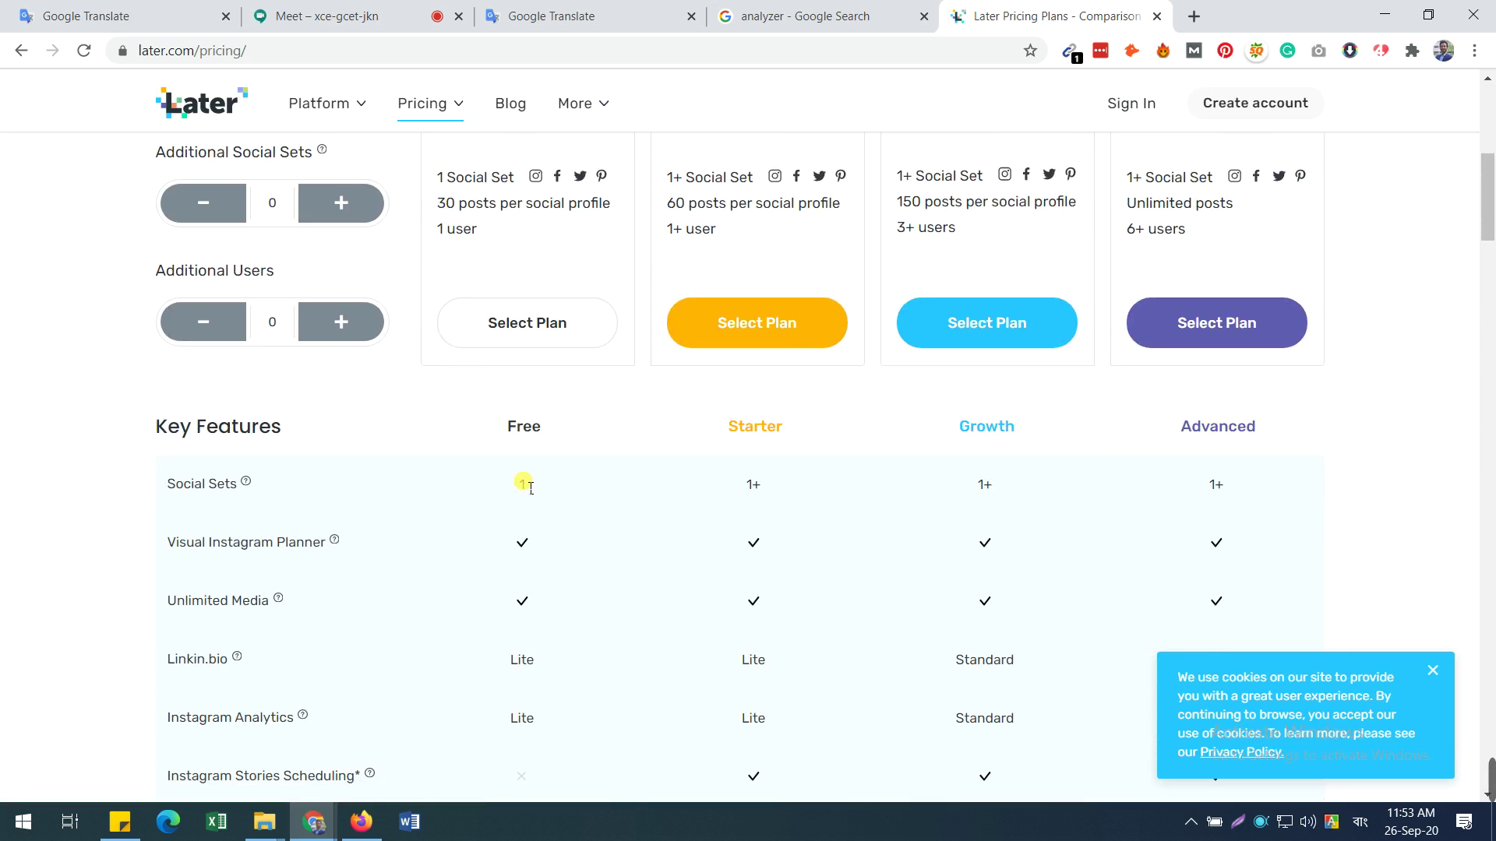
pyautogui.scroll(3, 520, 485)
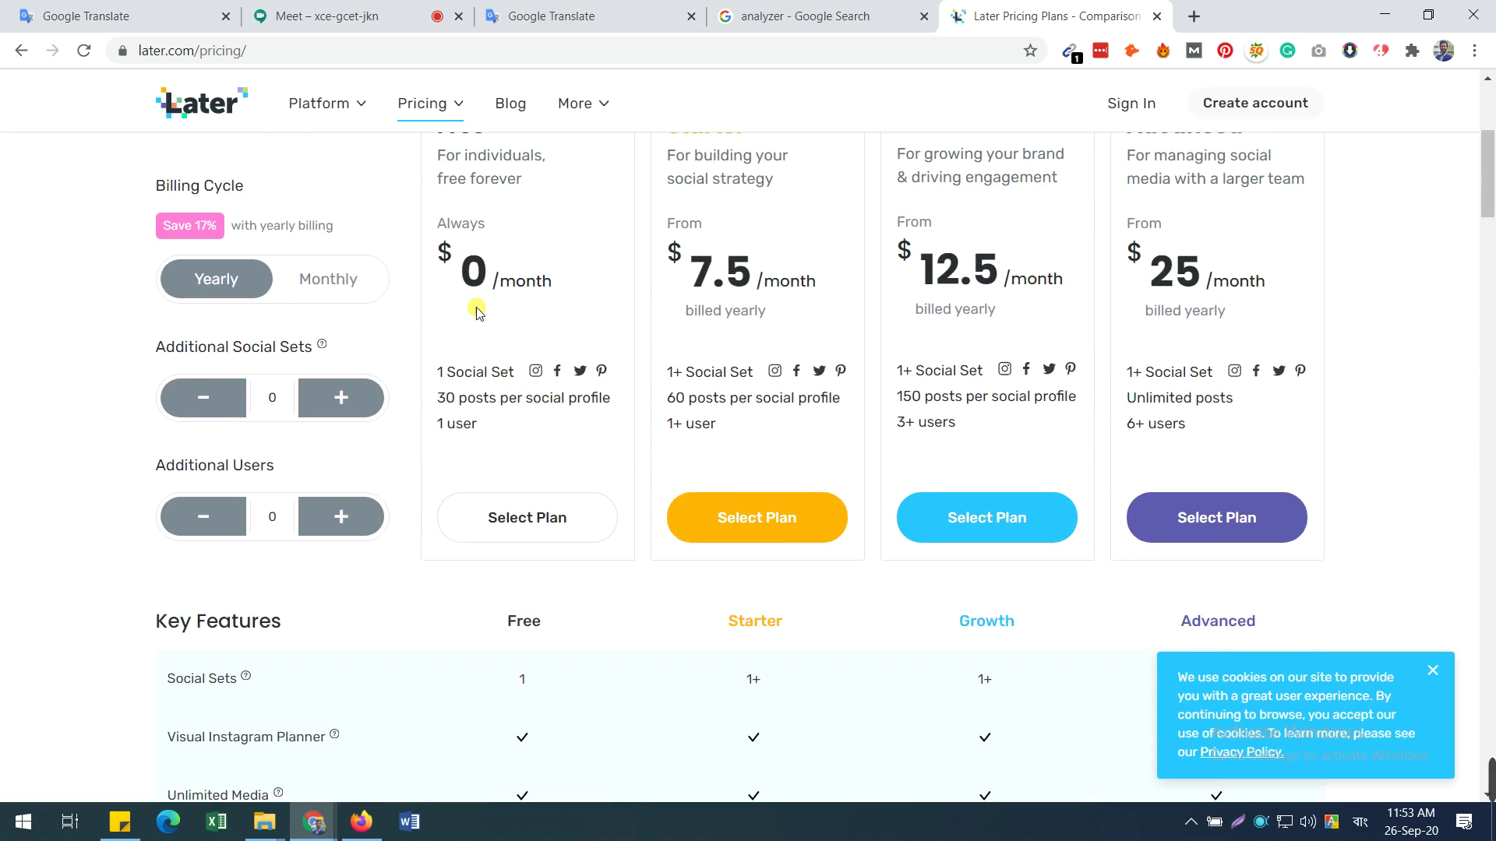
pyautogui.scroll(1, 505, 273)
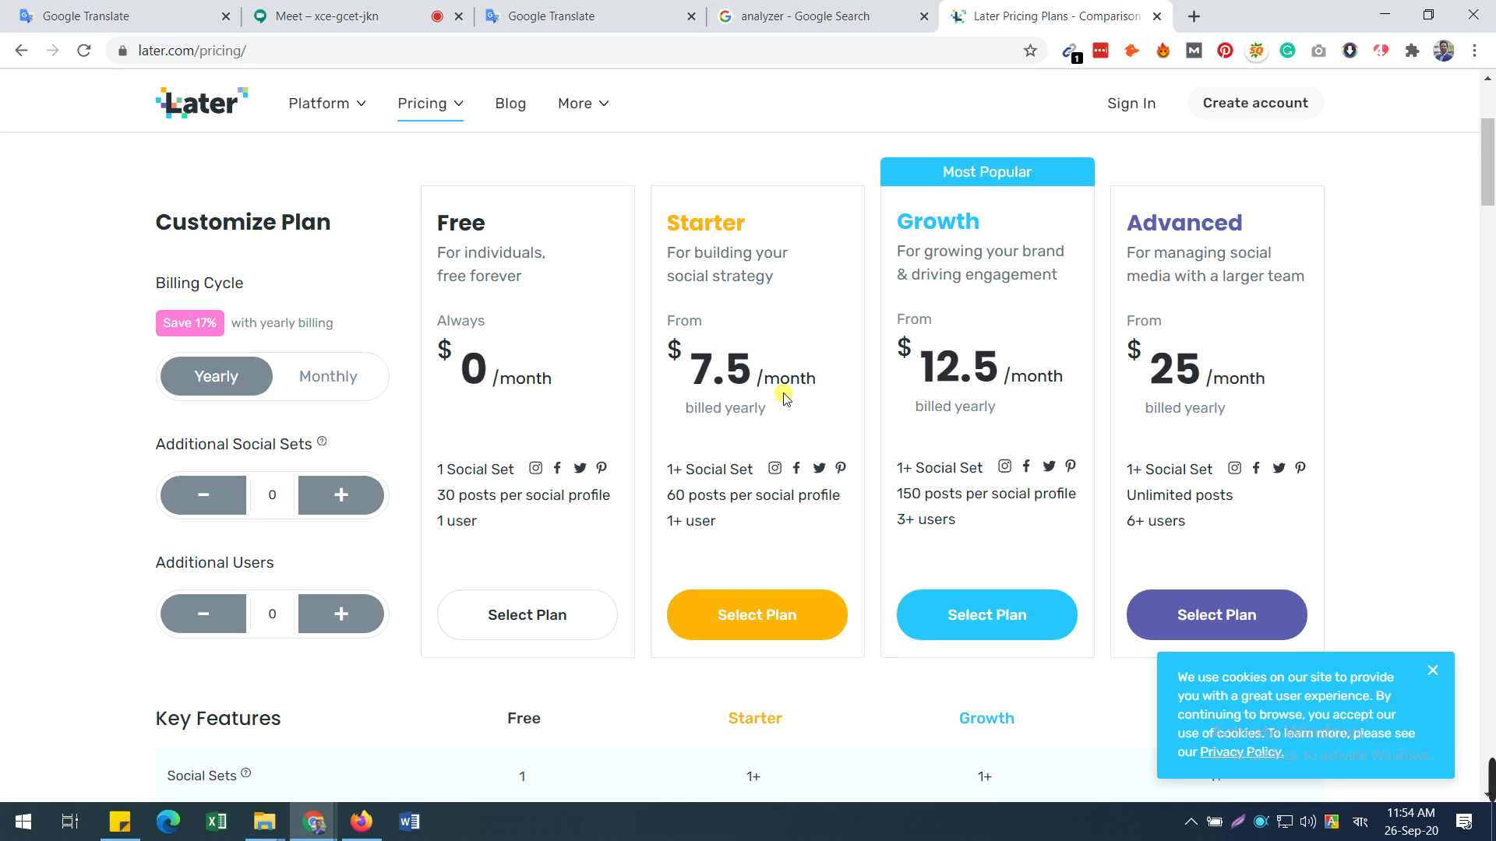
pyautogui.doubleClick(706, 377)
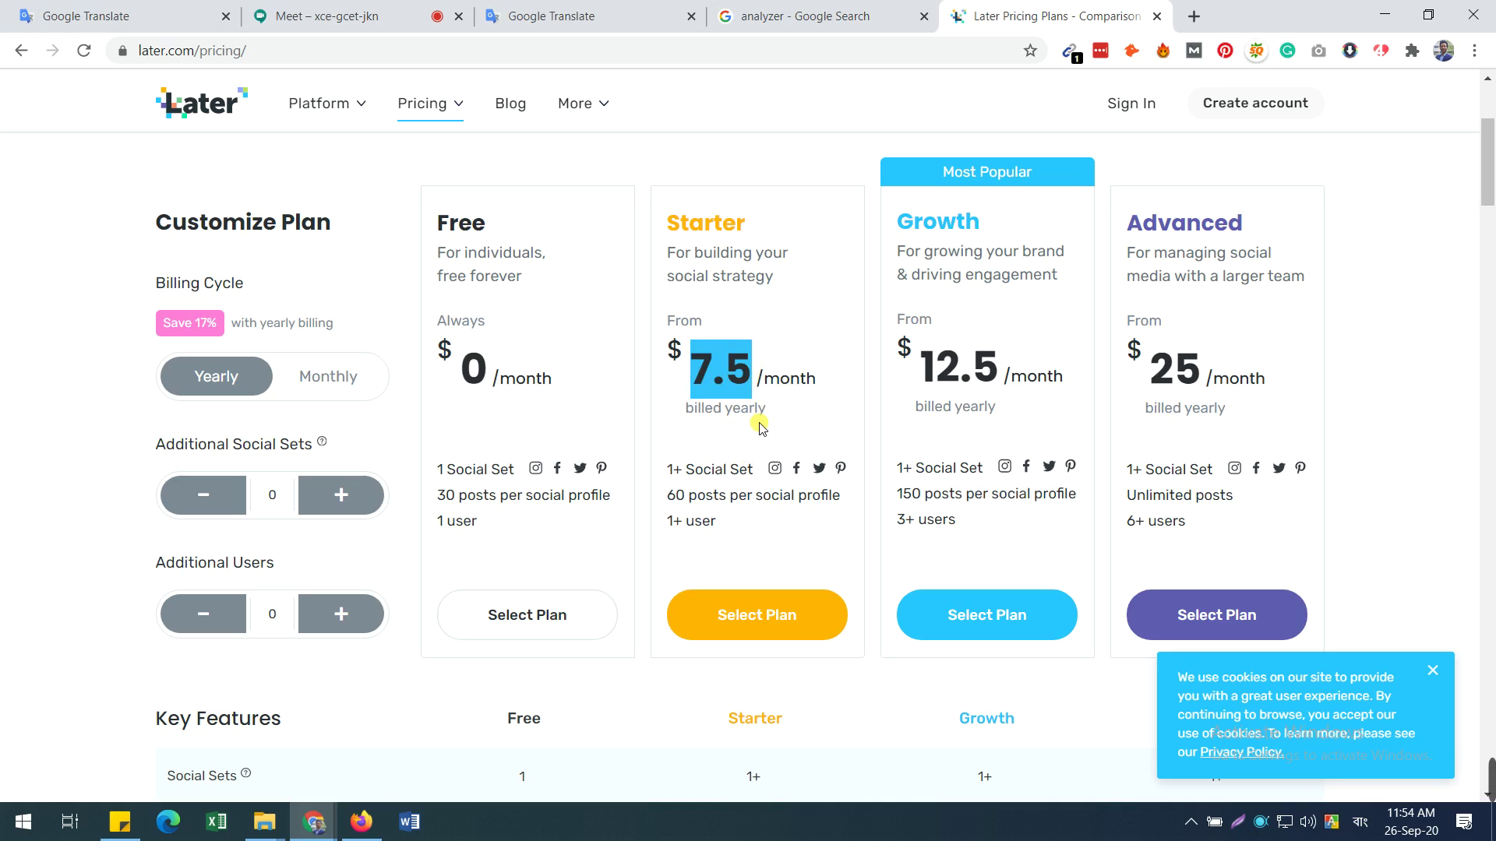
pyautogui.click(1191, 17)
# Step: Search Google for Iconosquare and open its Pricing link from the results
pyautogui.click(999, 51)
pyautogui.write('icono')
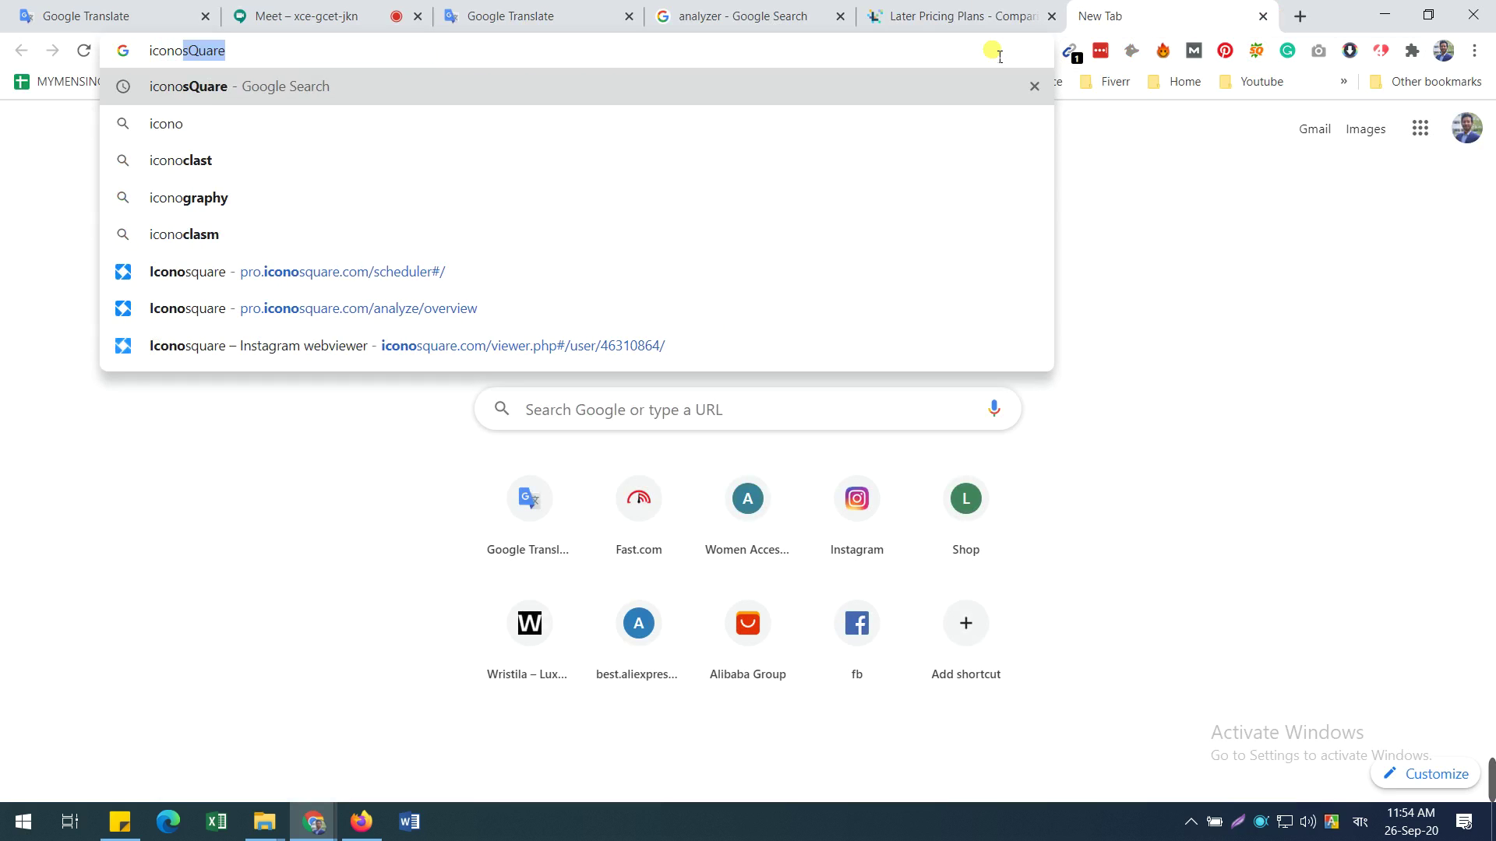
pyautogui.press('Return')
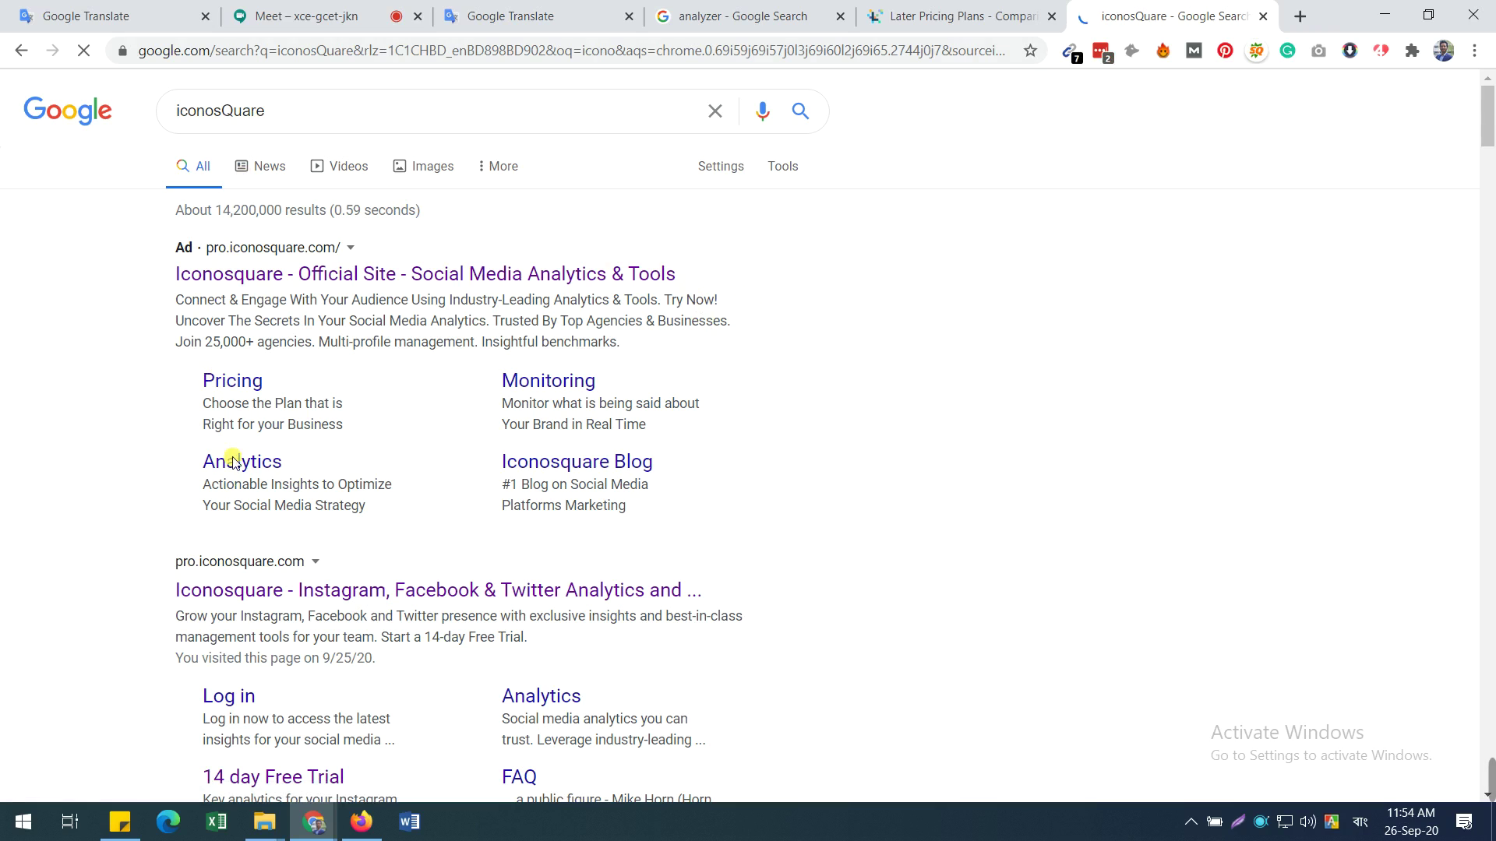
pyautogui.scroll(-3, 257, 499)
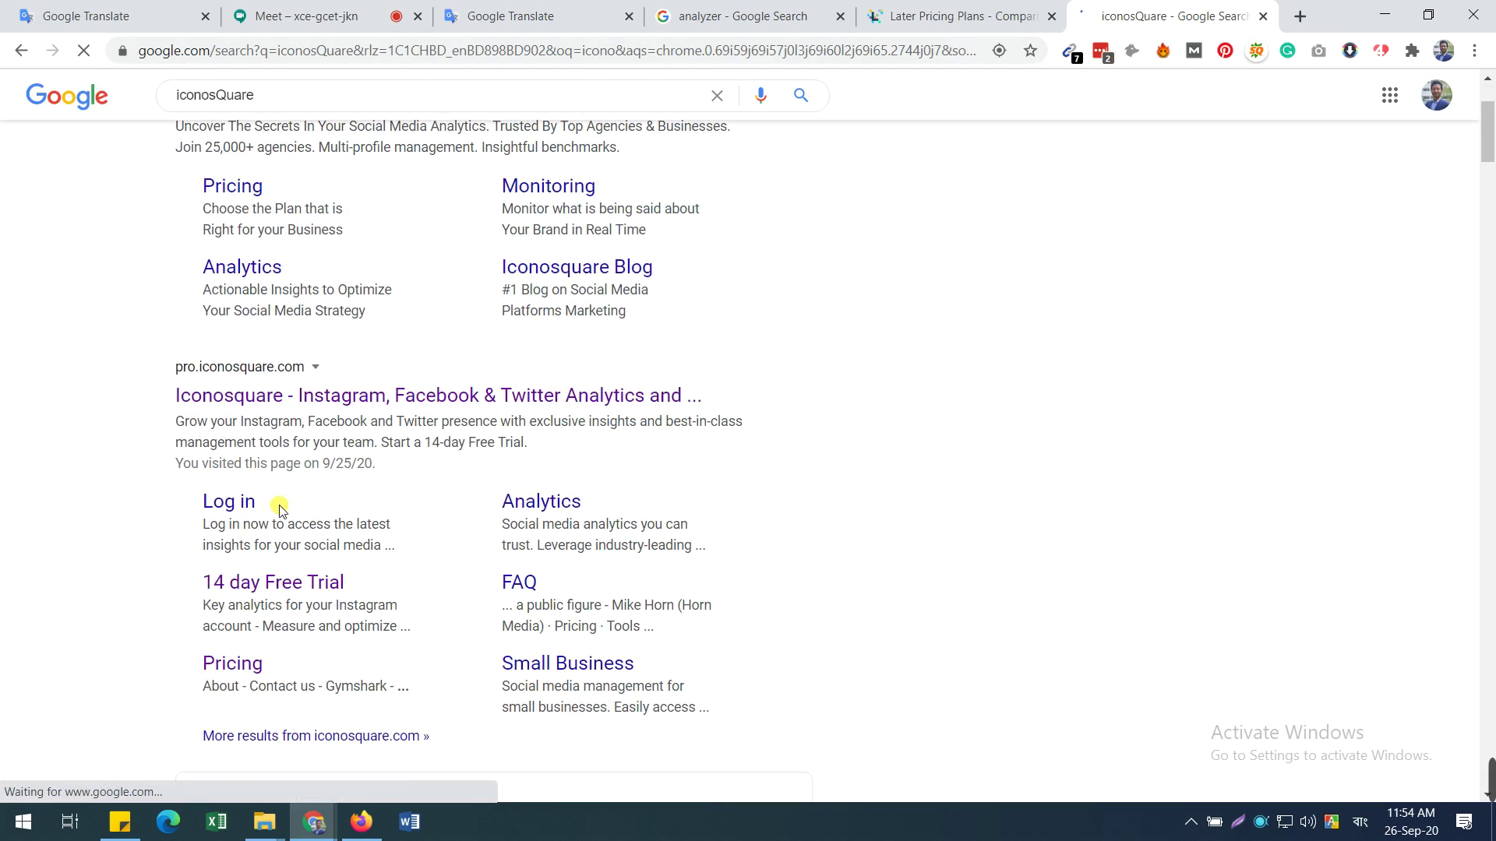
pyautogui.click(262, 670)
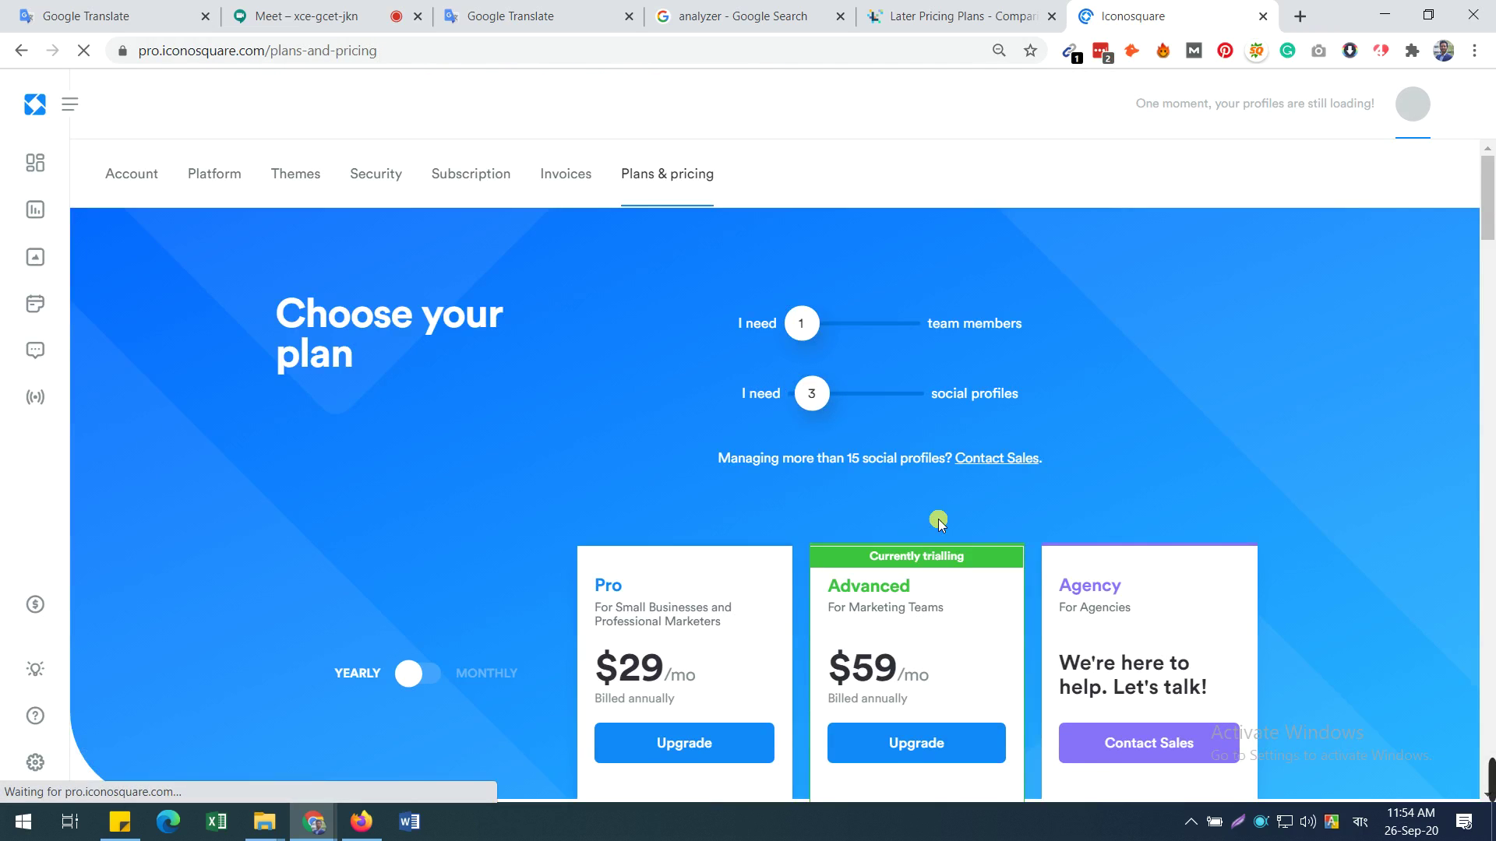
pyautogui.scroll(-3, 664, 514)
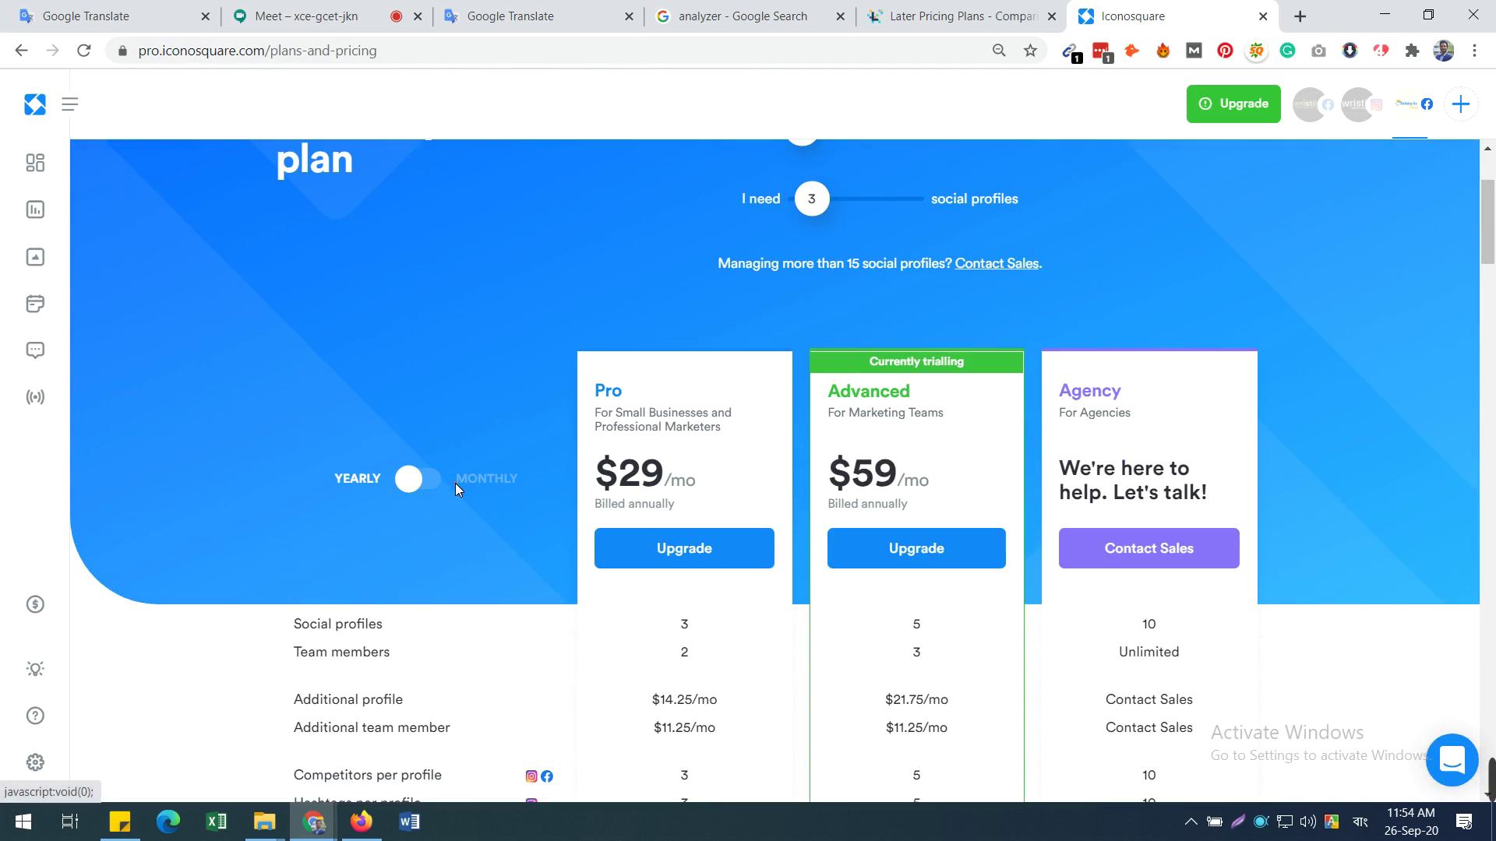
pyautogui.click(415, 483)
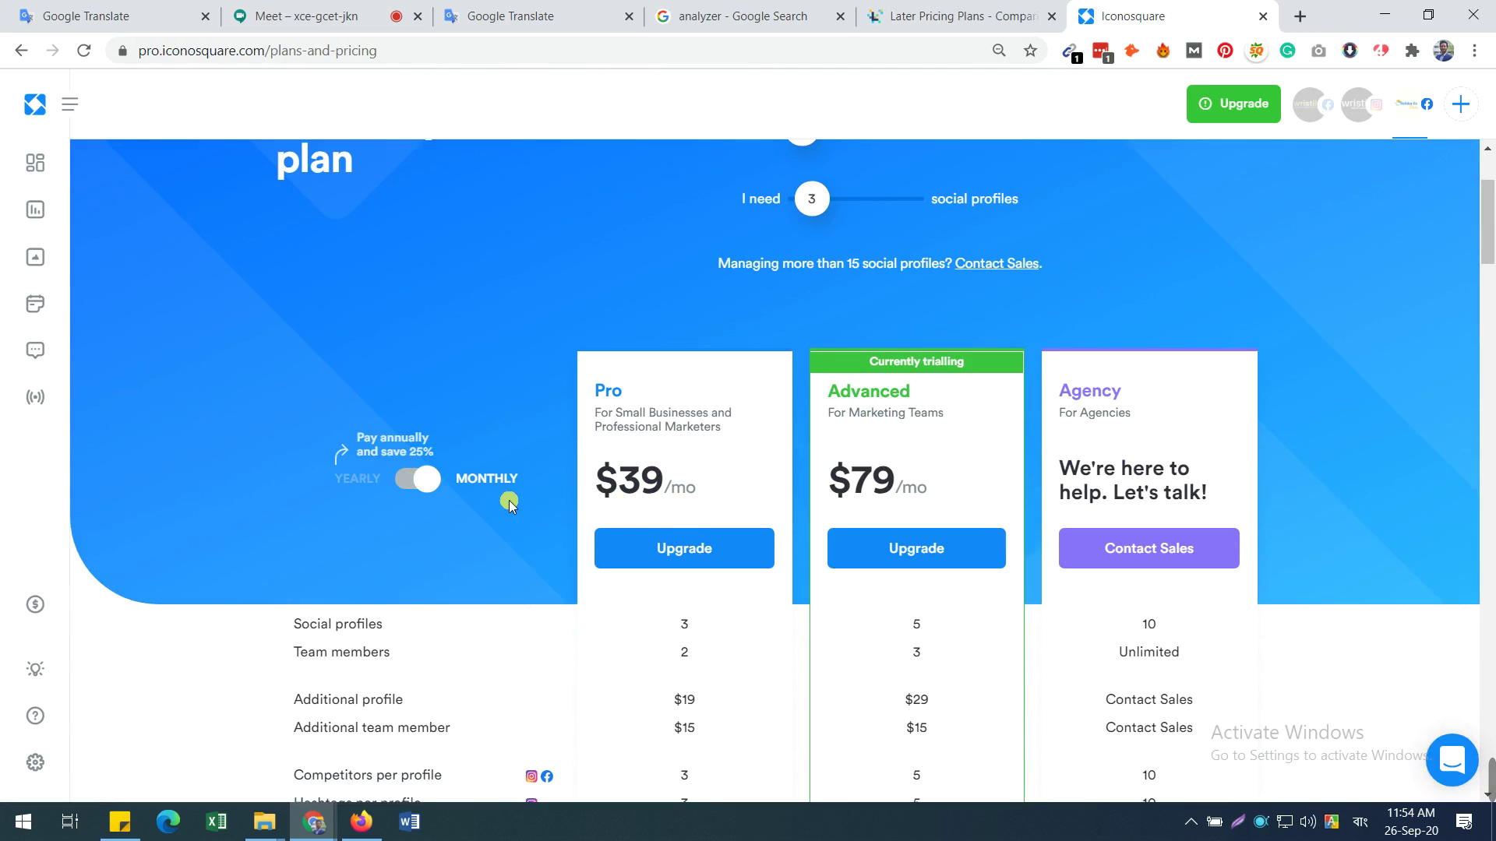
pyautogui.click(433, 497)
pyautogui.scroll(-3, 468, 479)
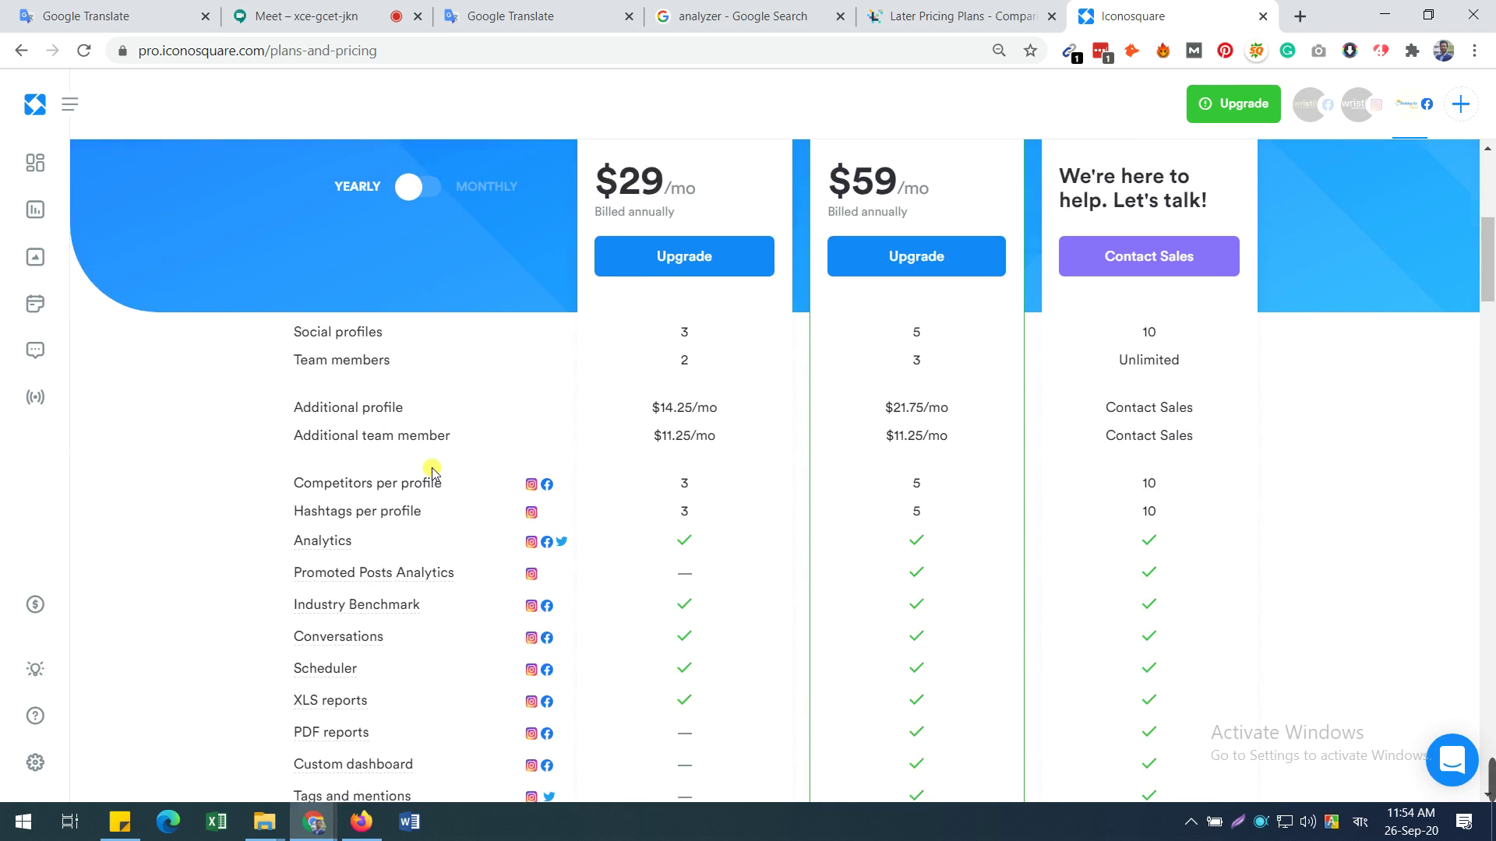
pyautogui.scroll(-5, 644, 561)
pyautogui.scroll(6, 655, 541)
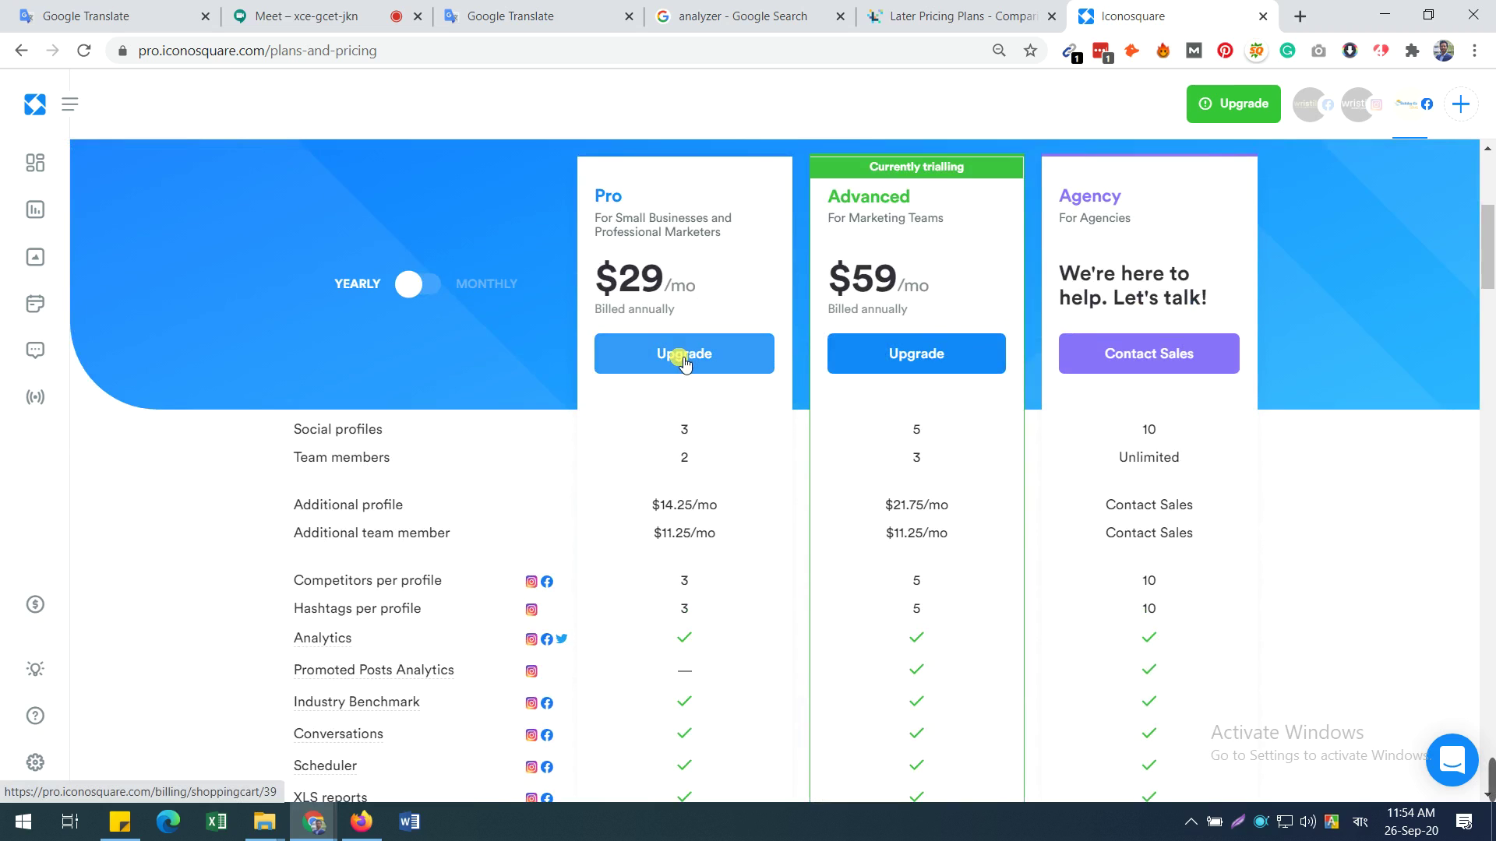
pyautogui.scroll(1, 680, 360)
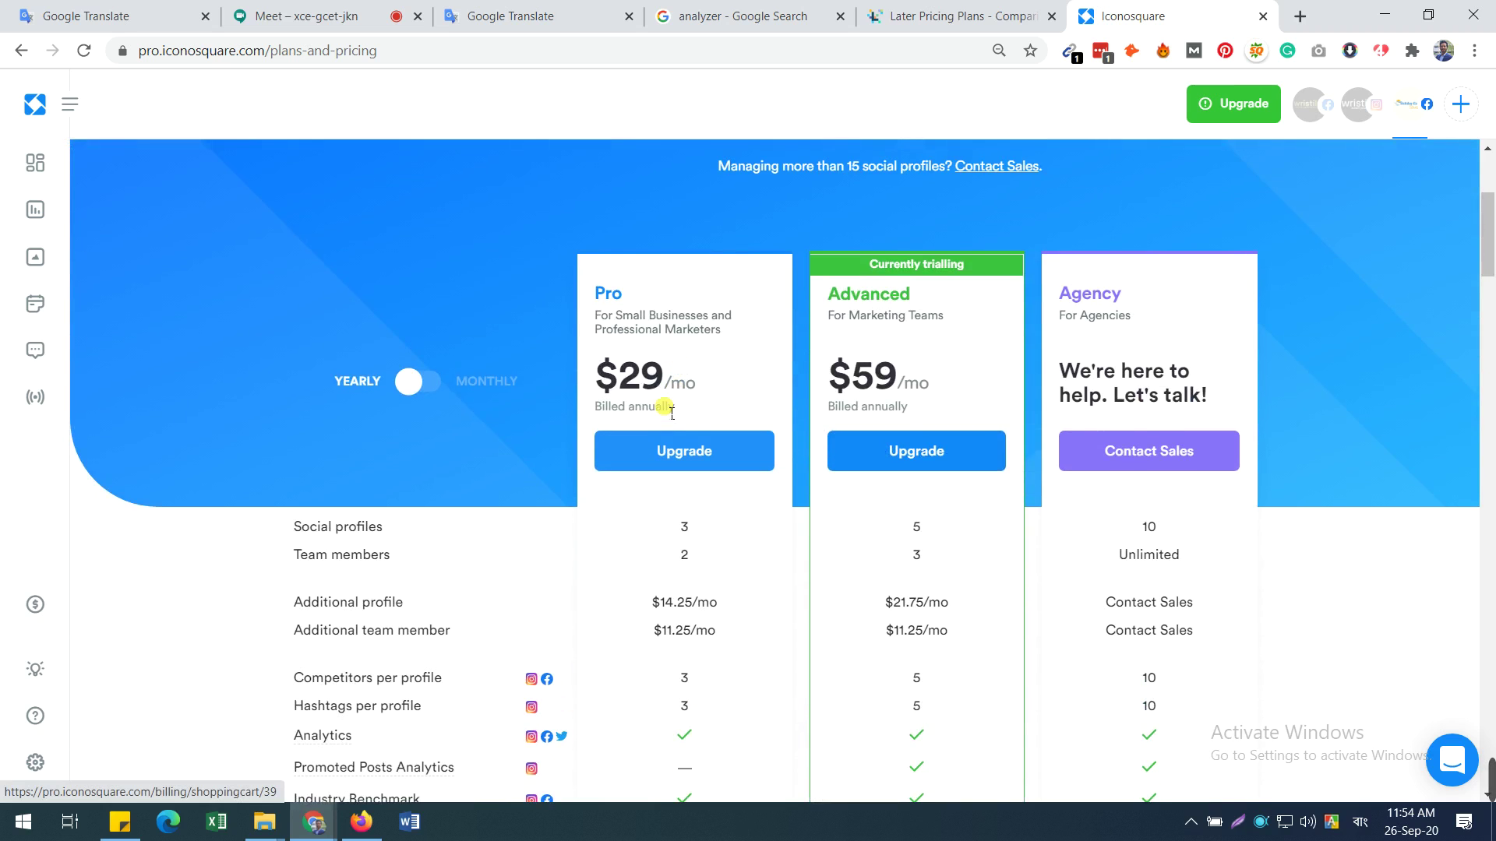
pyautogui.tripleClick(662, 380)
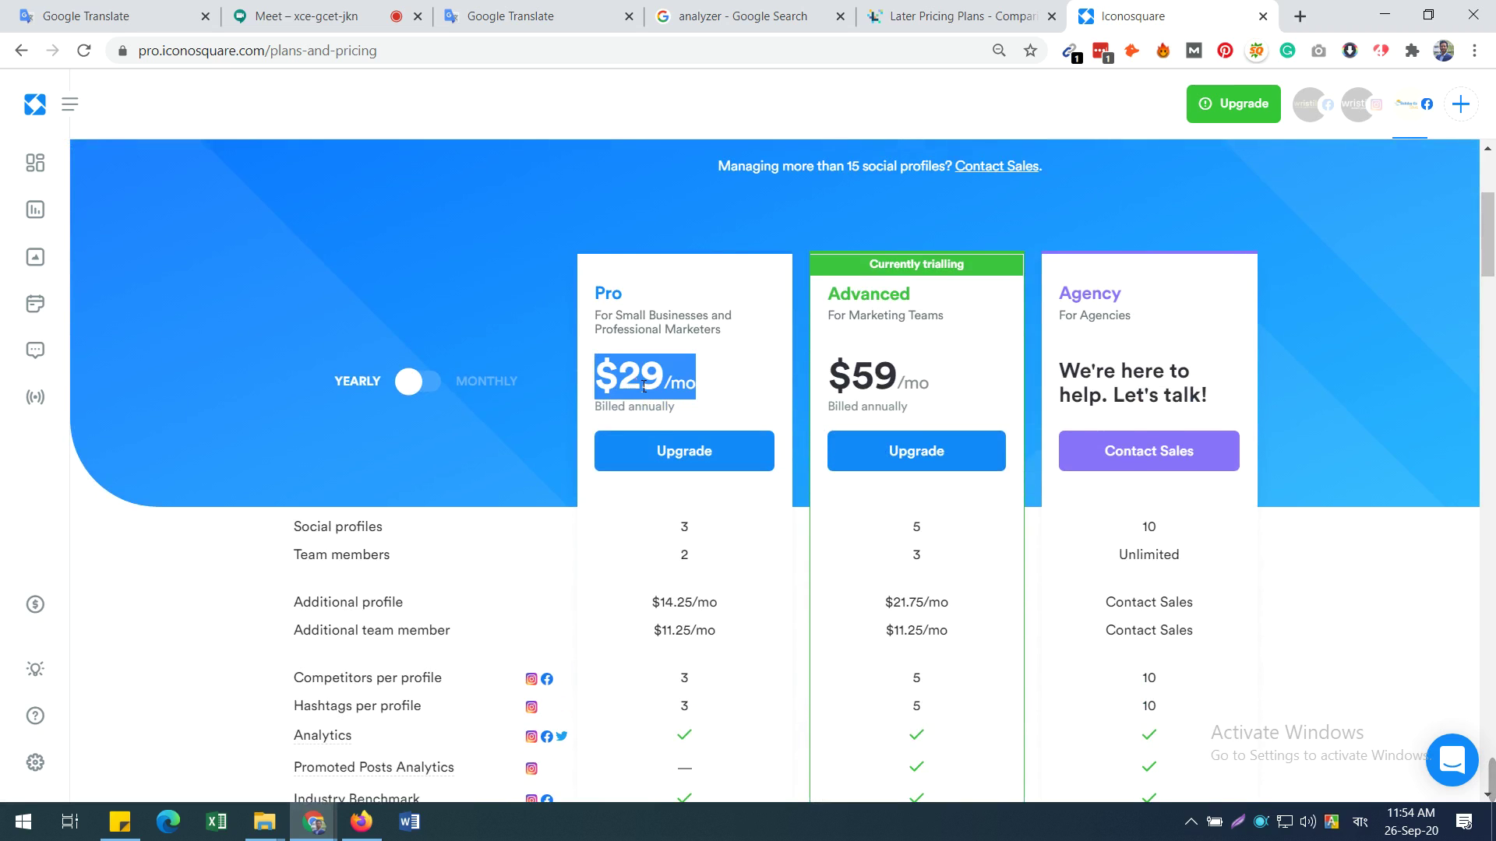
pyautogui.doubleClick(695, 385)
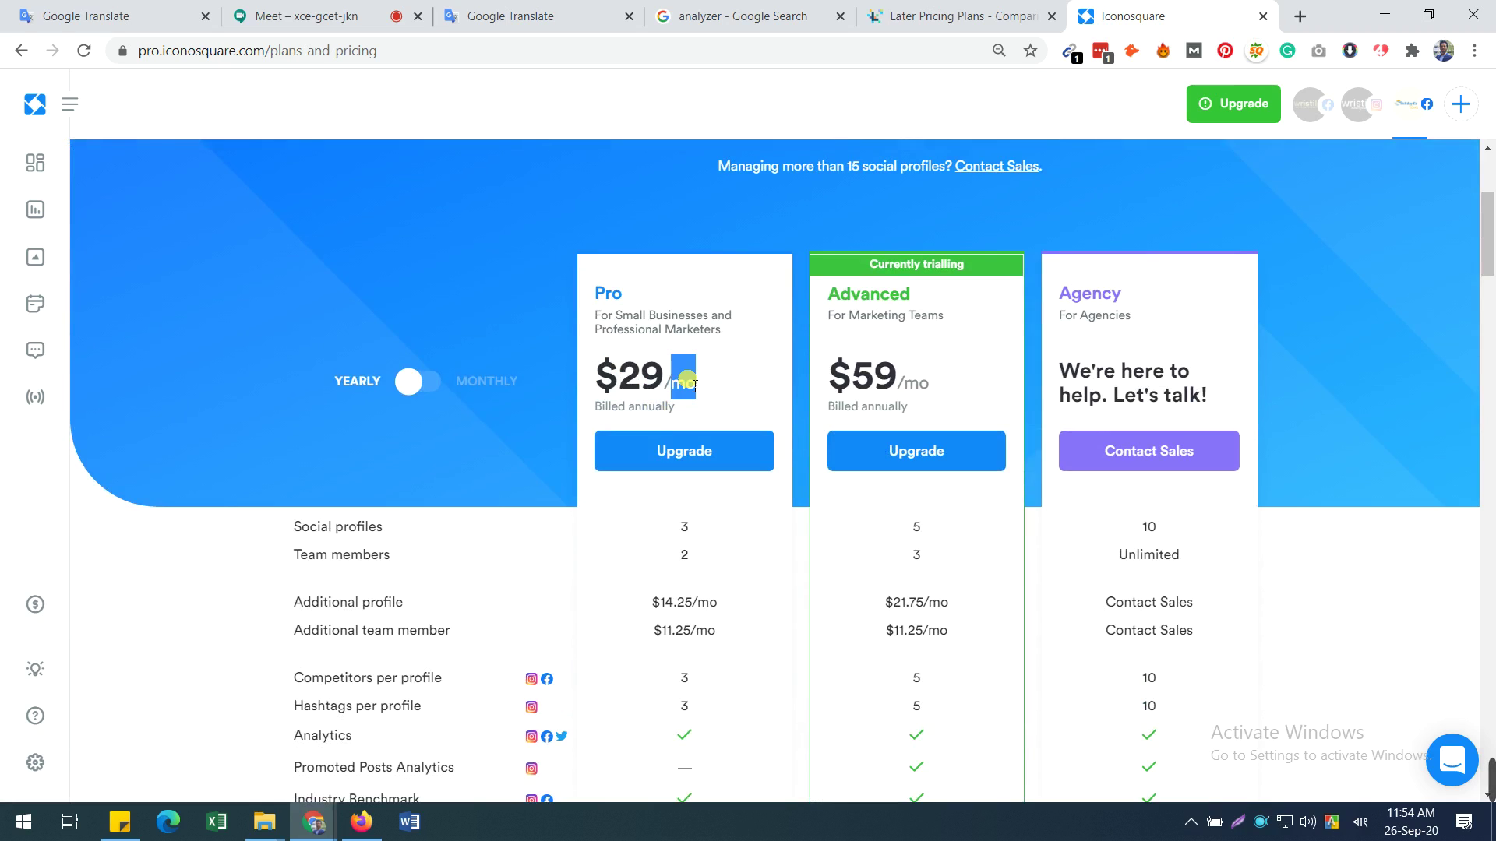
pyautogui.doubleClick(693, 385)
pyautogui.tripleClick(683, 386)
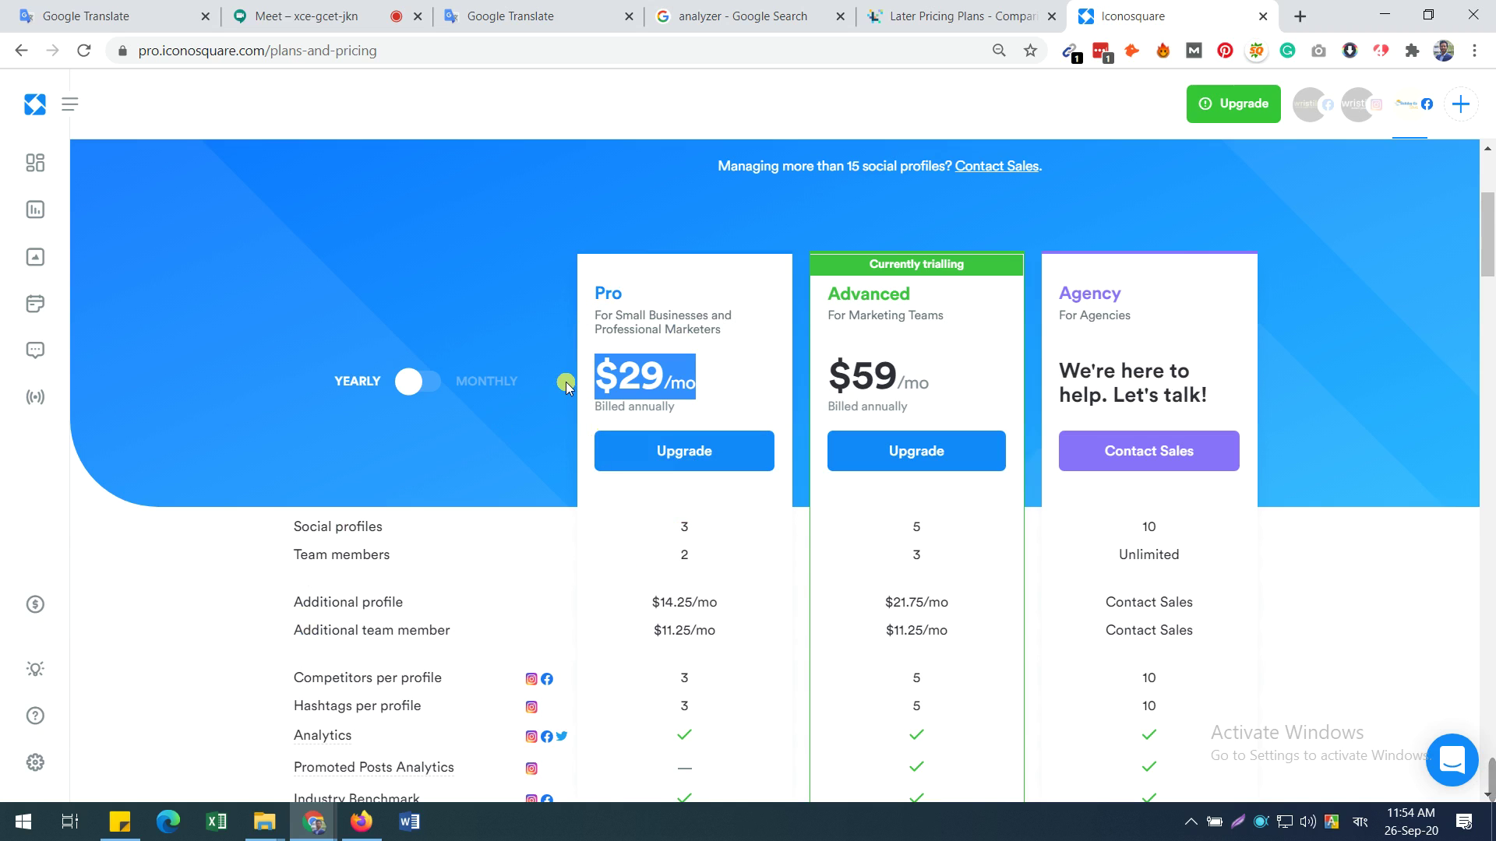
pyautogui.scroll(3, 732, 421)
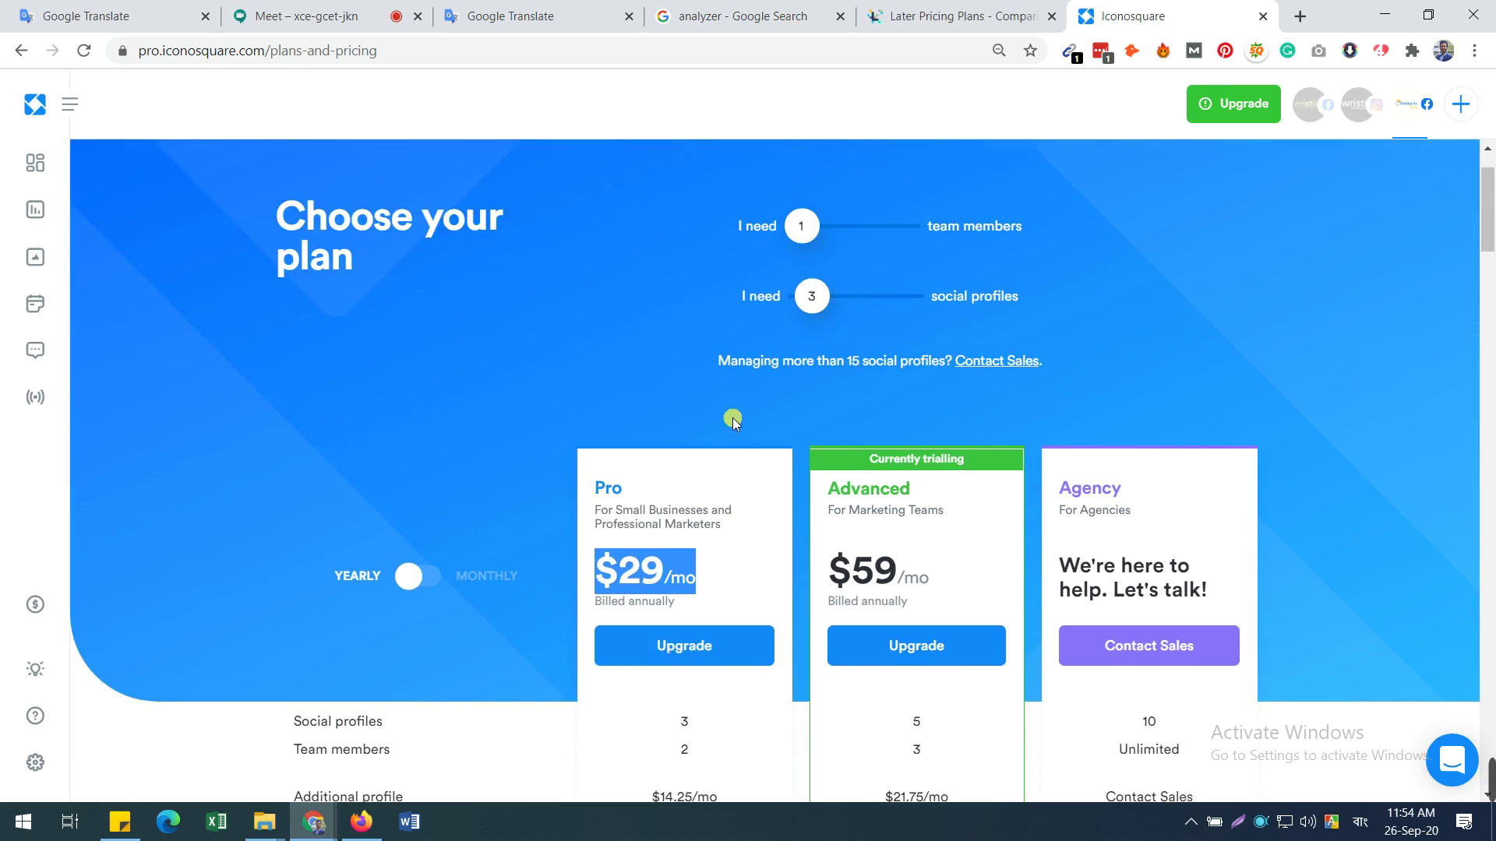
pyautogui.scroll(-1, 732, 420)
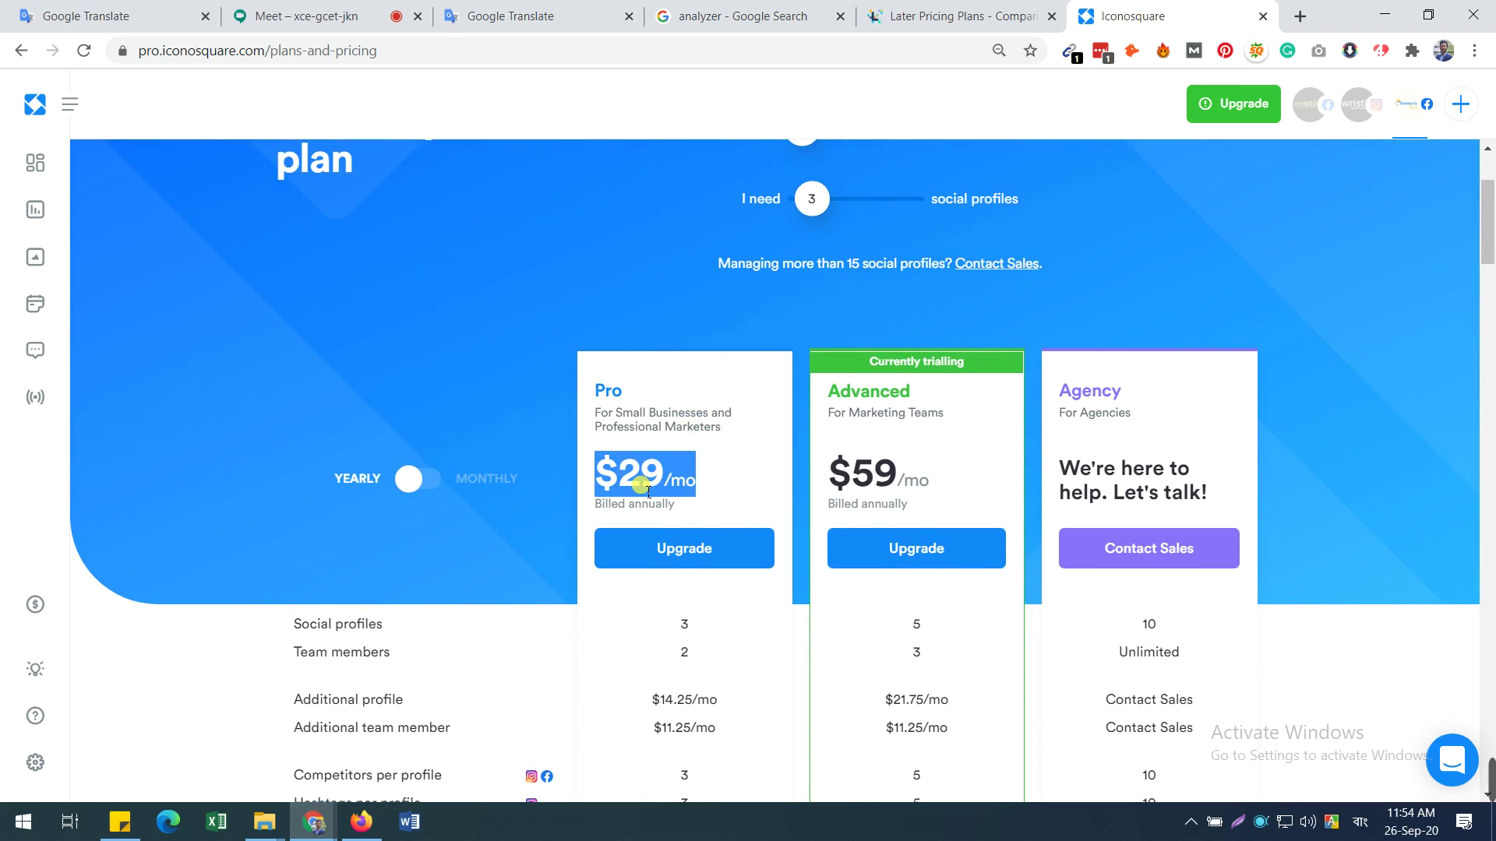
pyautogui.click(701, 488)
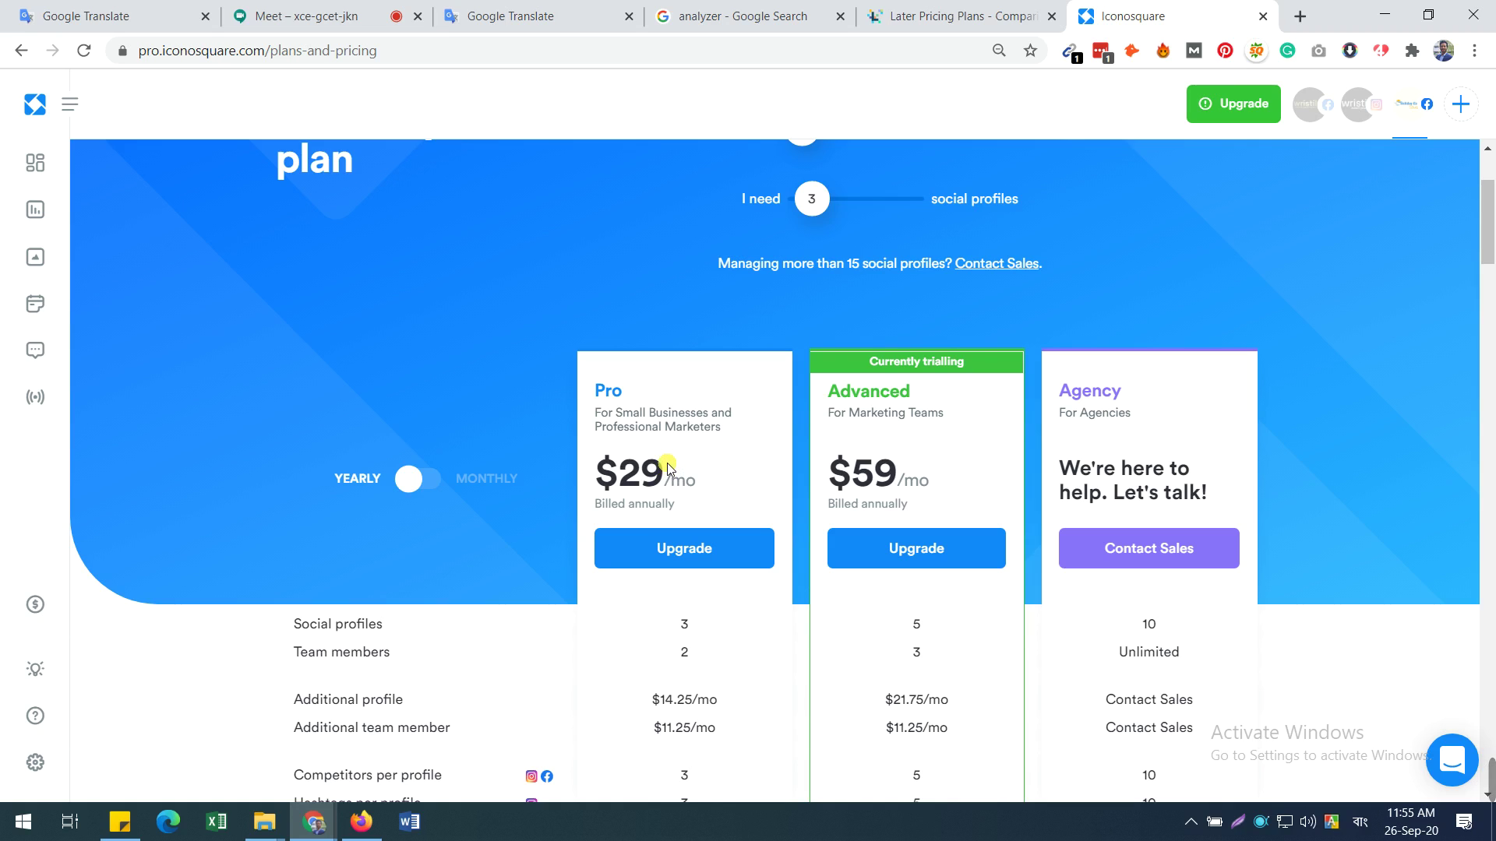
pyautogui.click(432, 480)
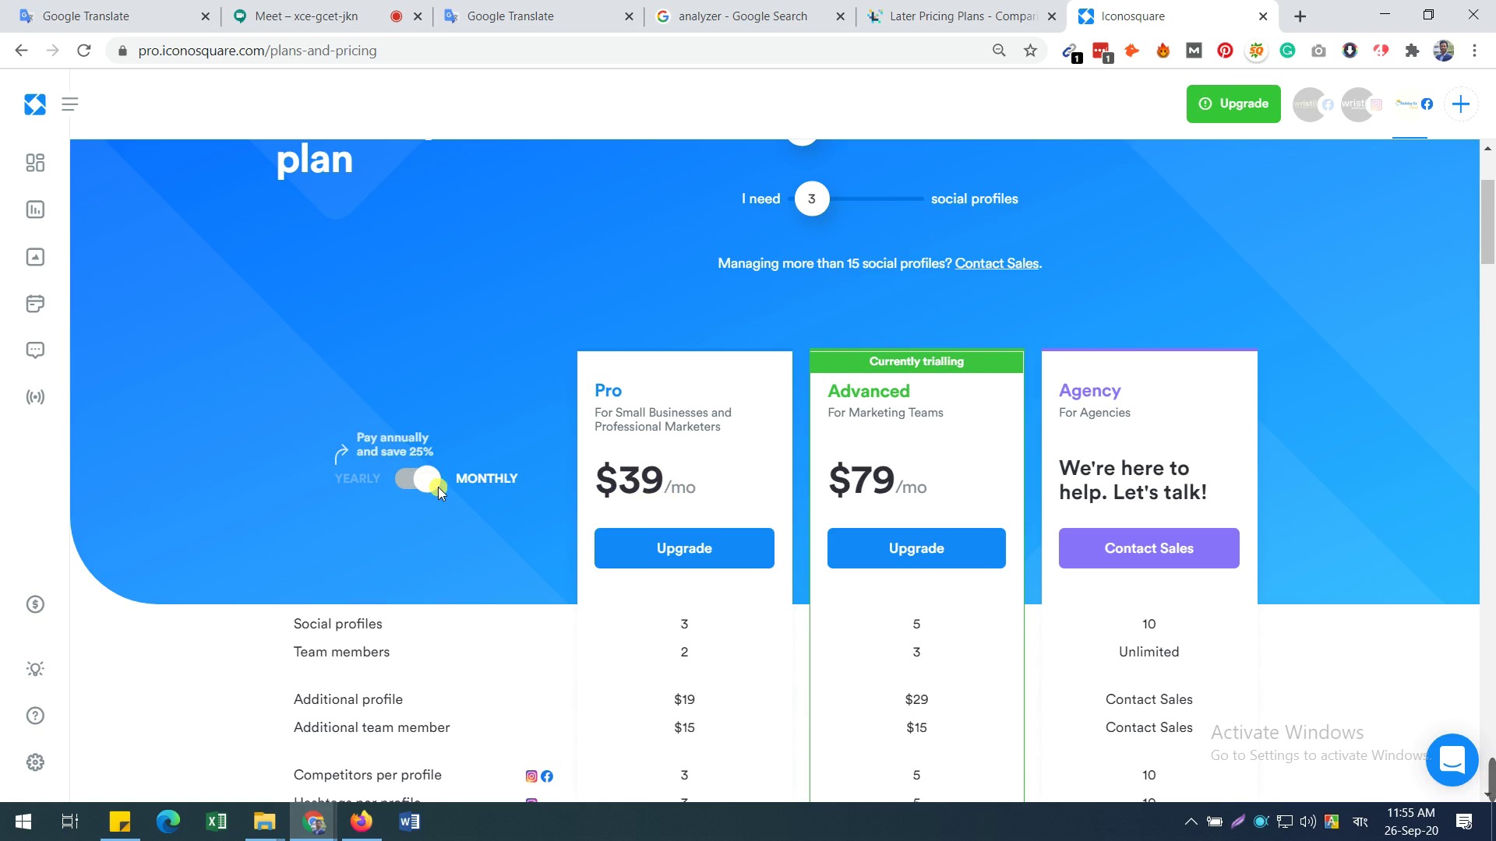
pyautogui.click(438, 488)
pyautogui.doubleClick(613, 468)
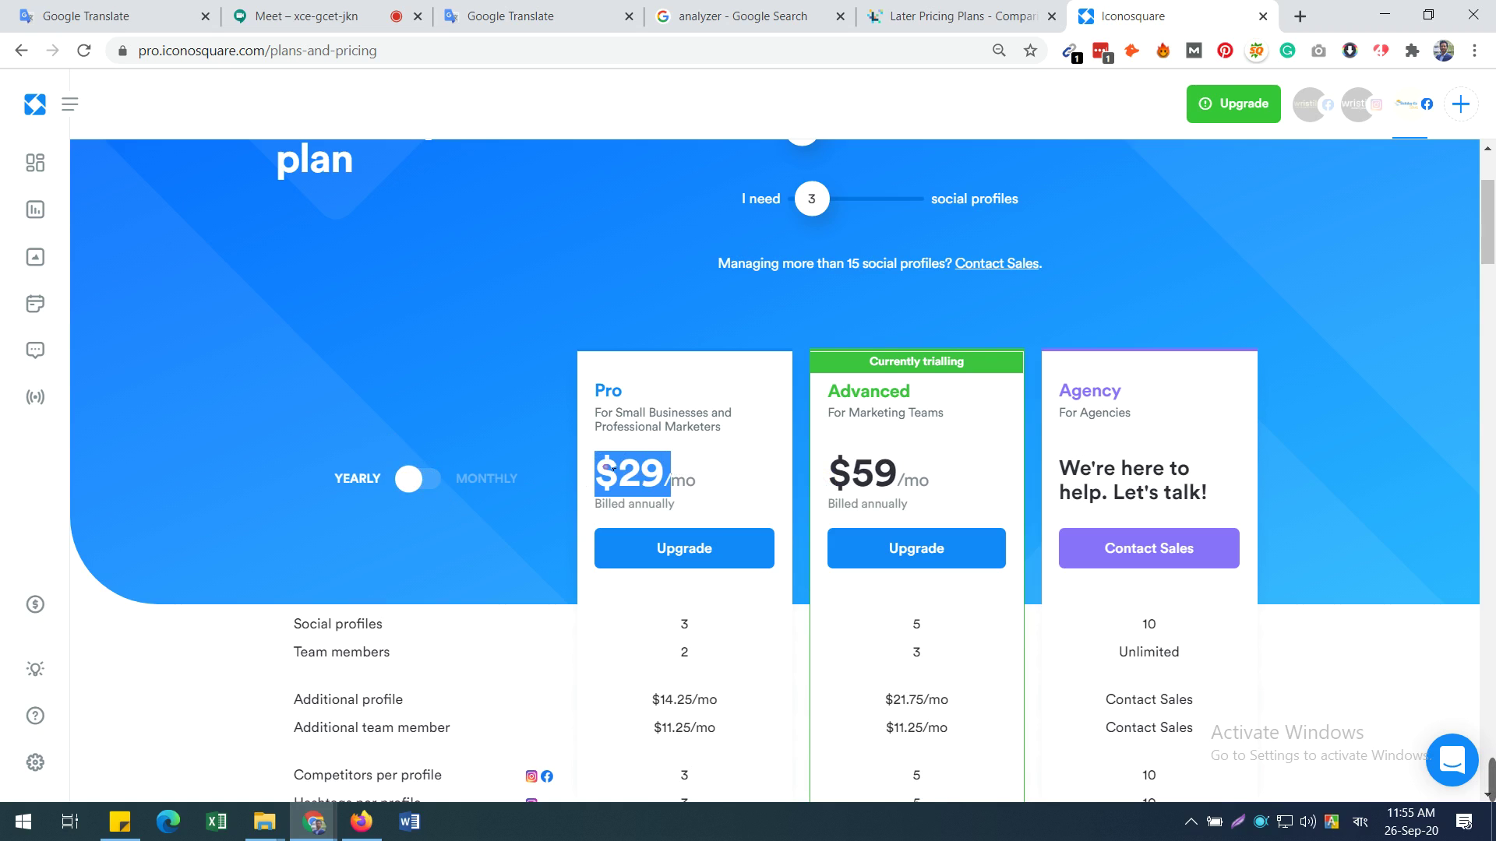
pyautogui.scroll(3, 711, 464)
pyautogui.scroll(-3, 711, 464)
pyautogui.scroll(3, 634, 453)
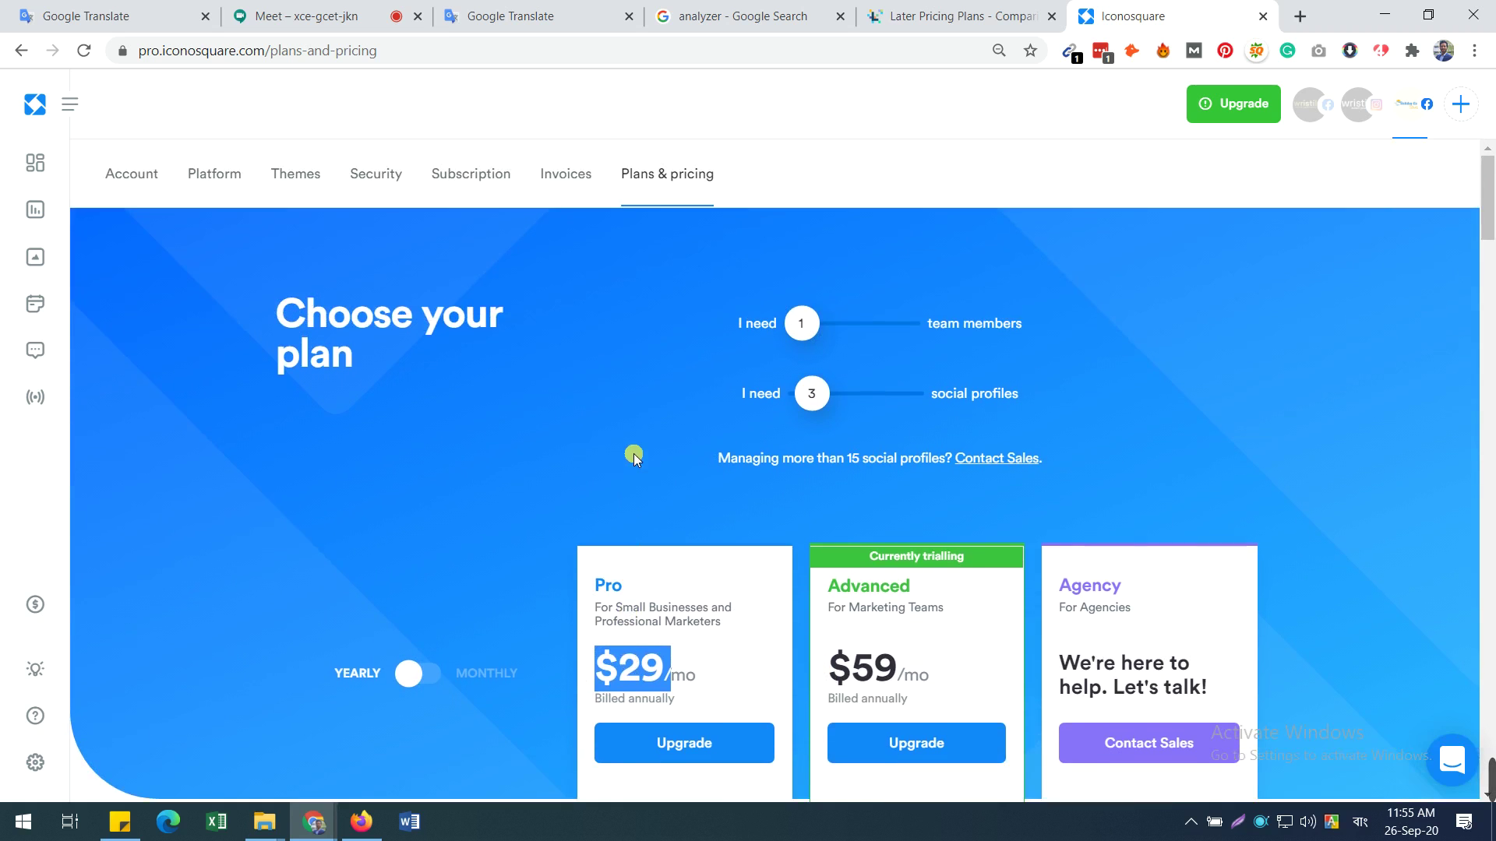